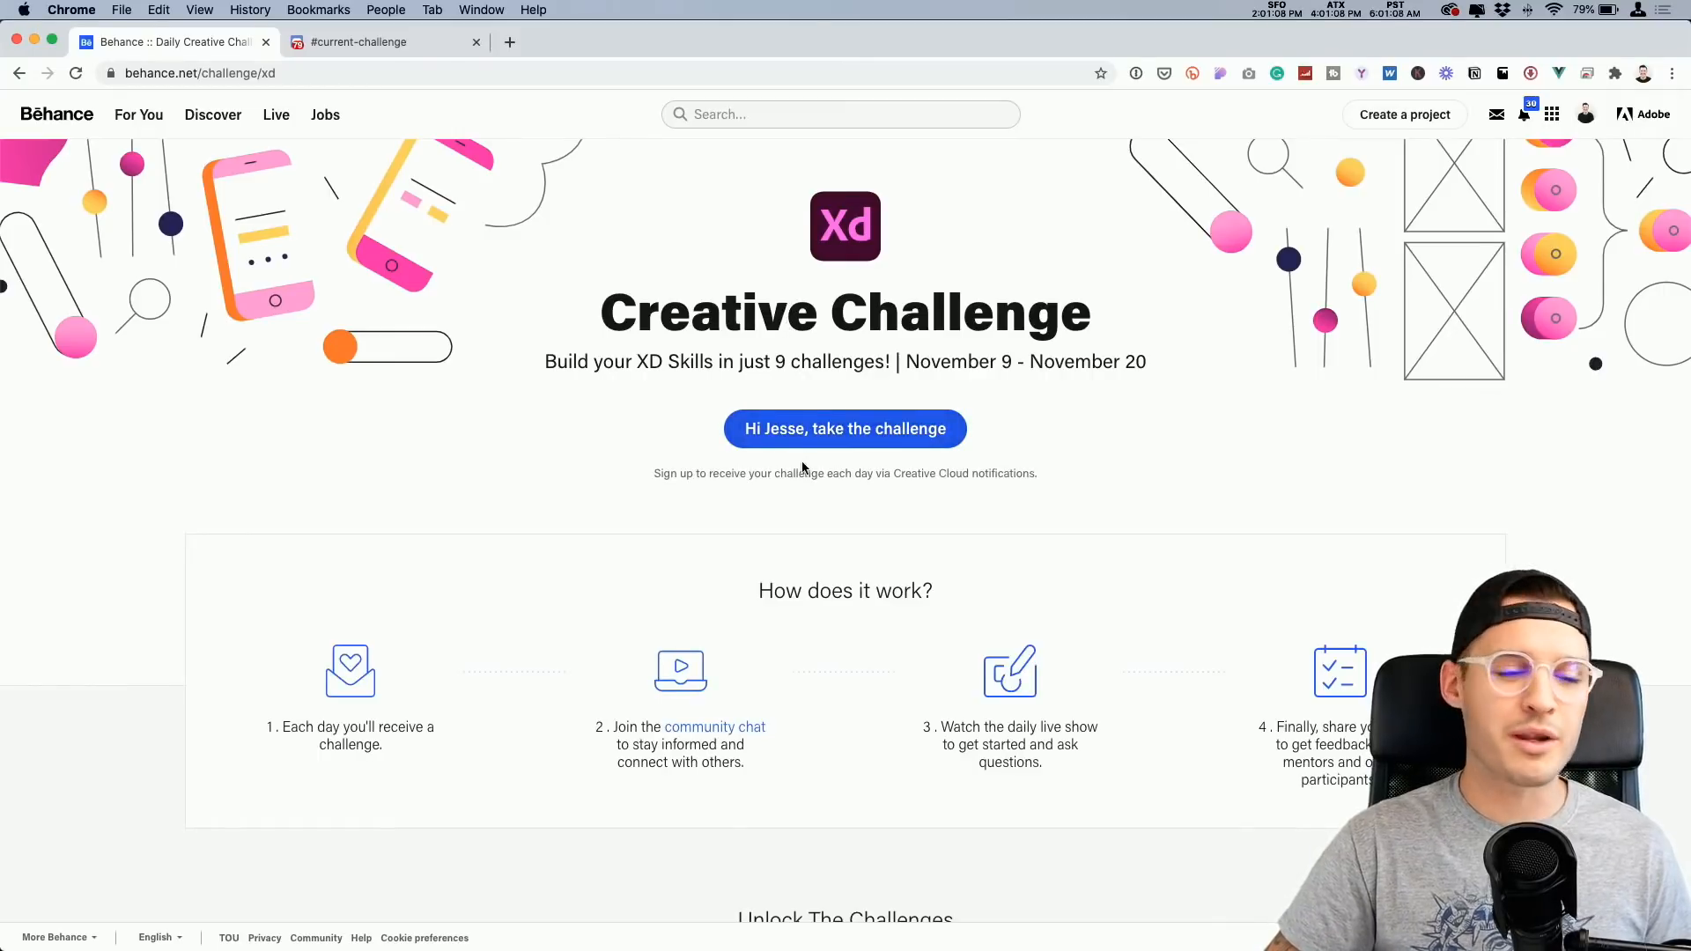
# Step: Find the Habit Tracker challenge among the Creative Challenge cards and read its description
pyautogui.scroll(-12, 796, 453)
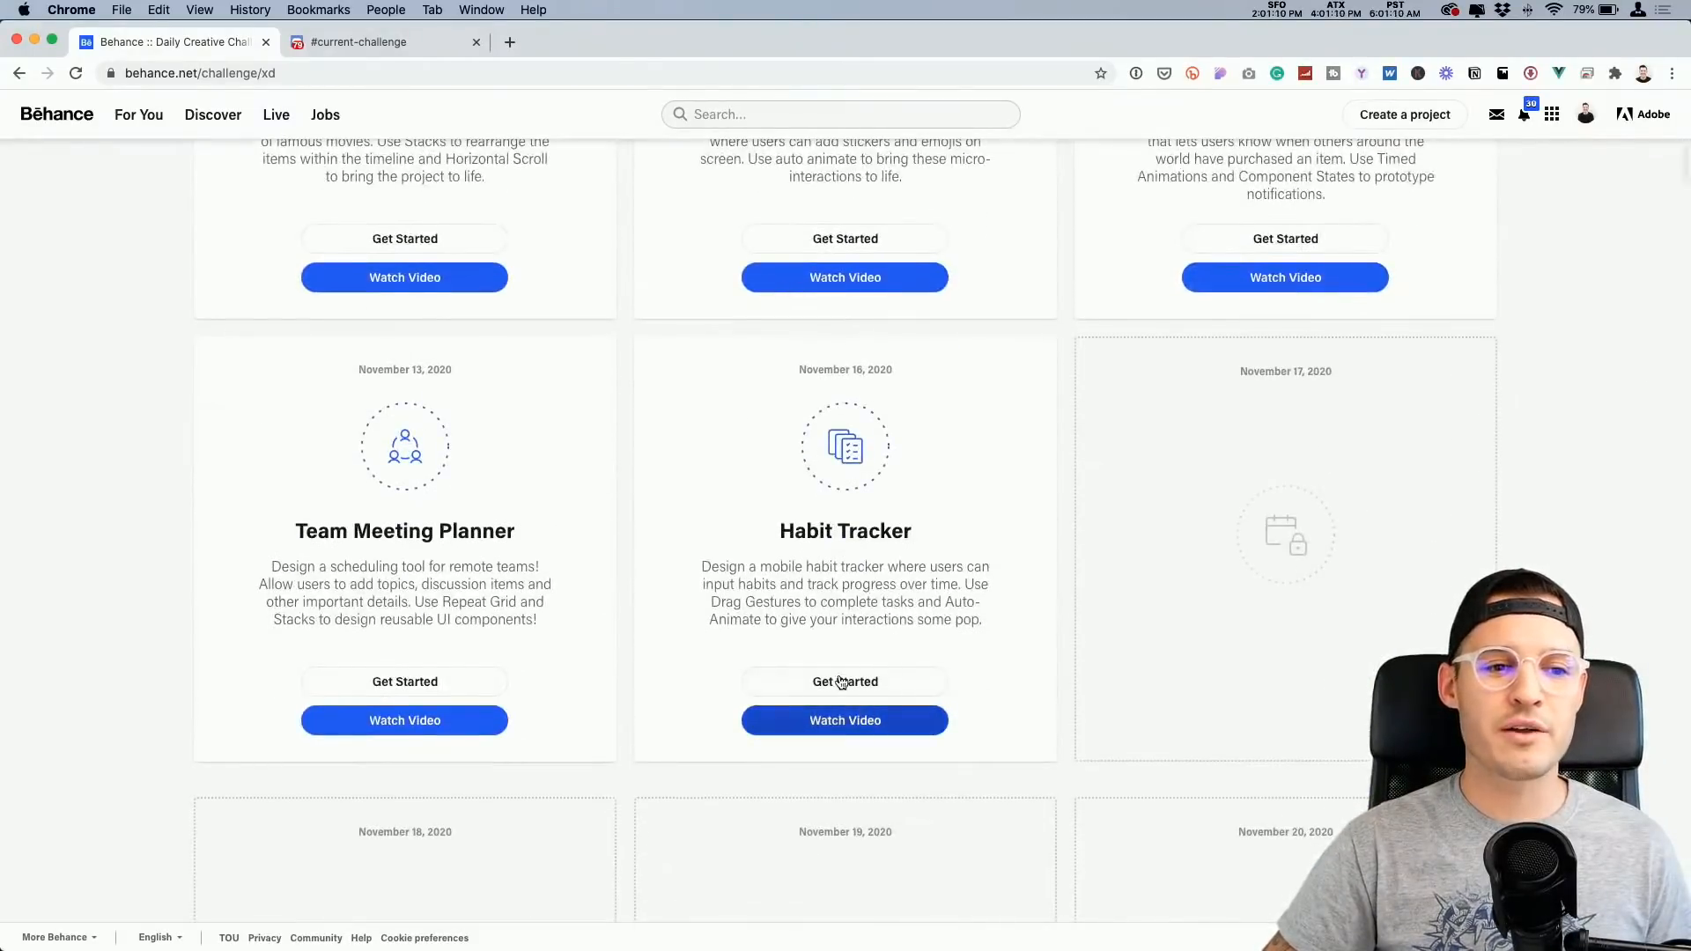
pyautogui.tripleClick(801, 532)
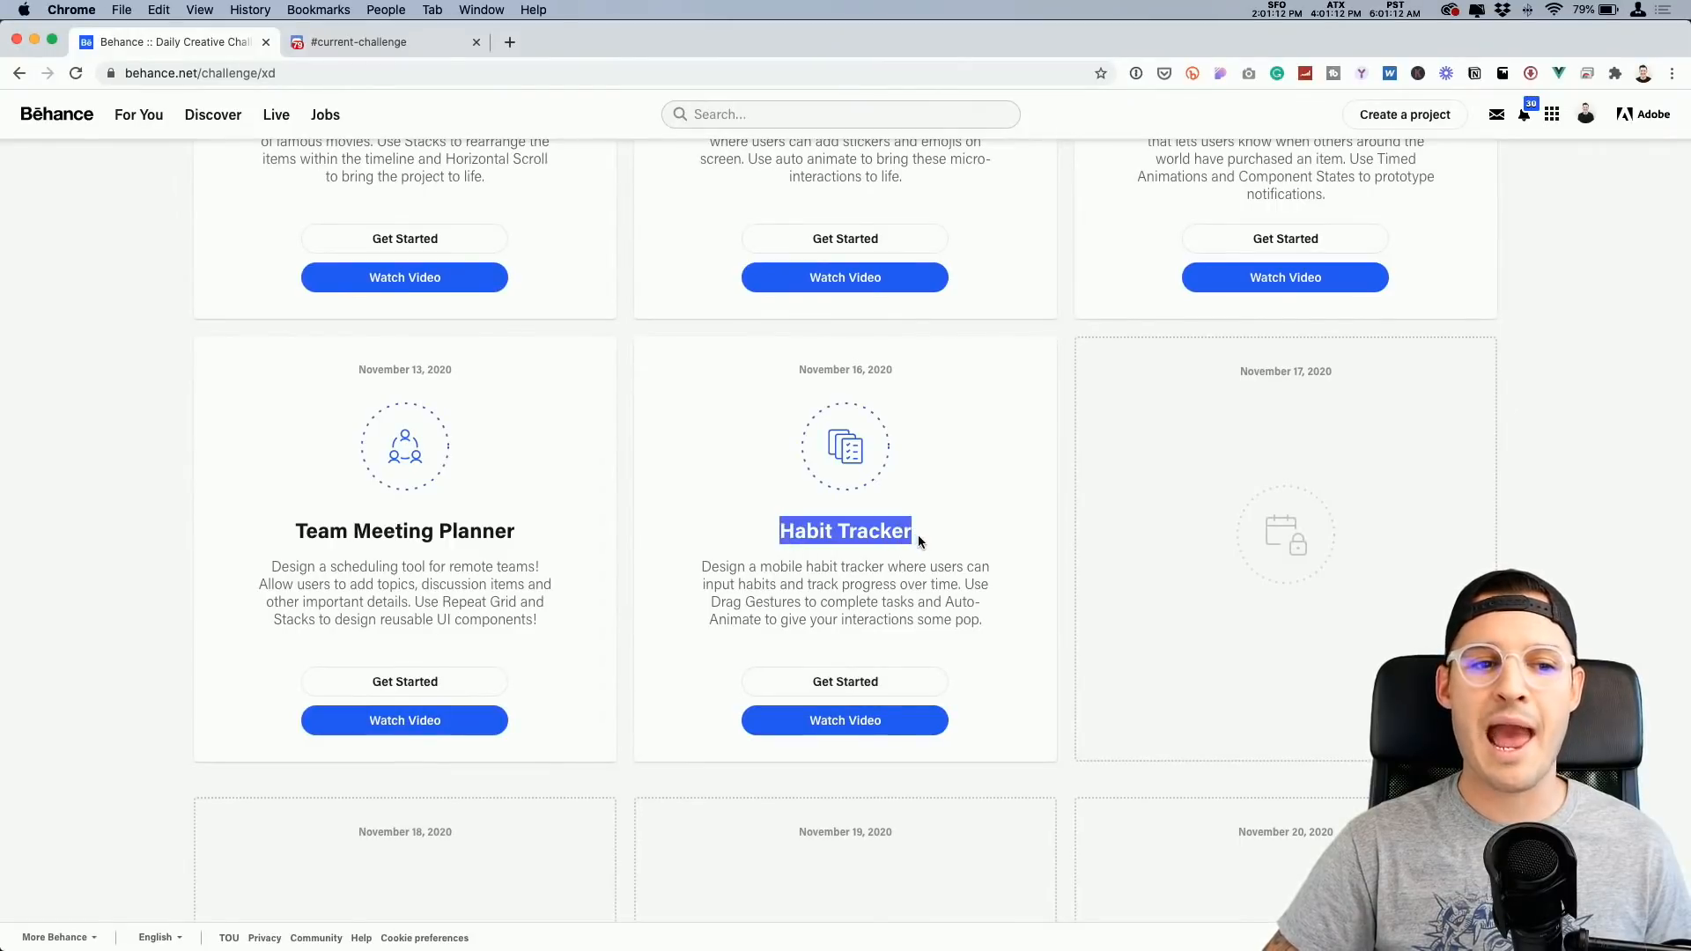
pyautogui.scroll(12, 925, 547)
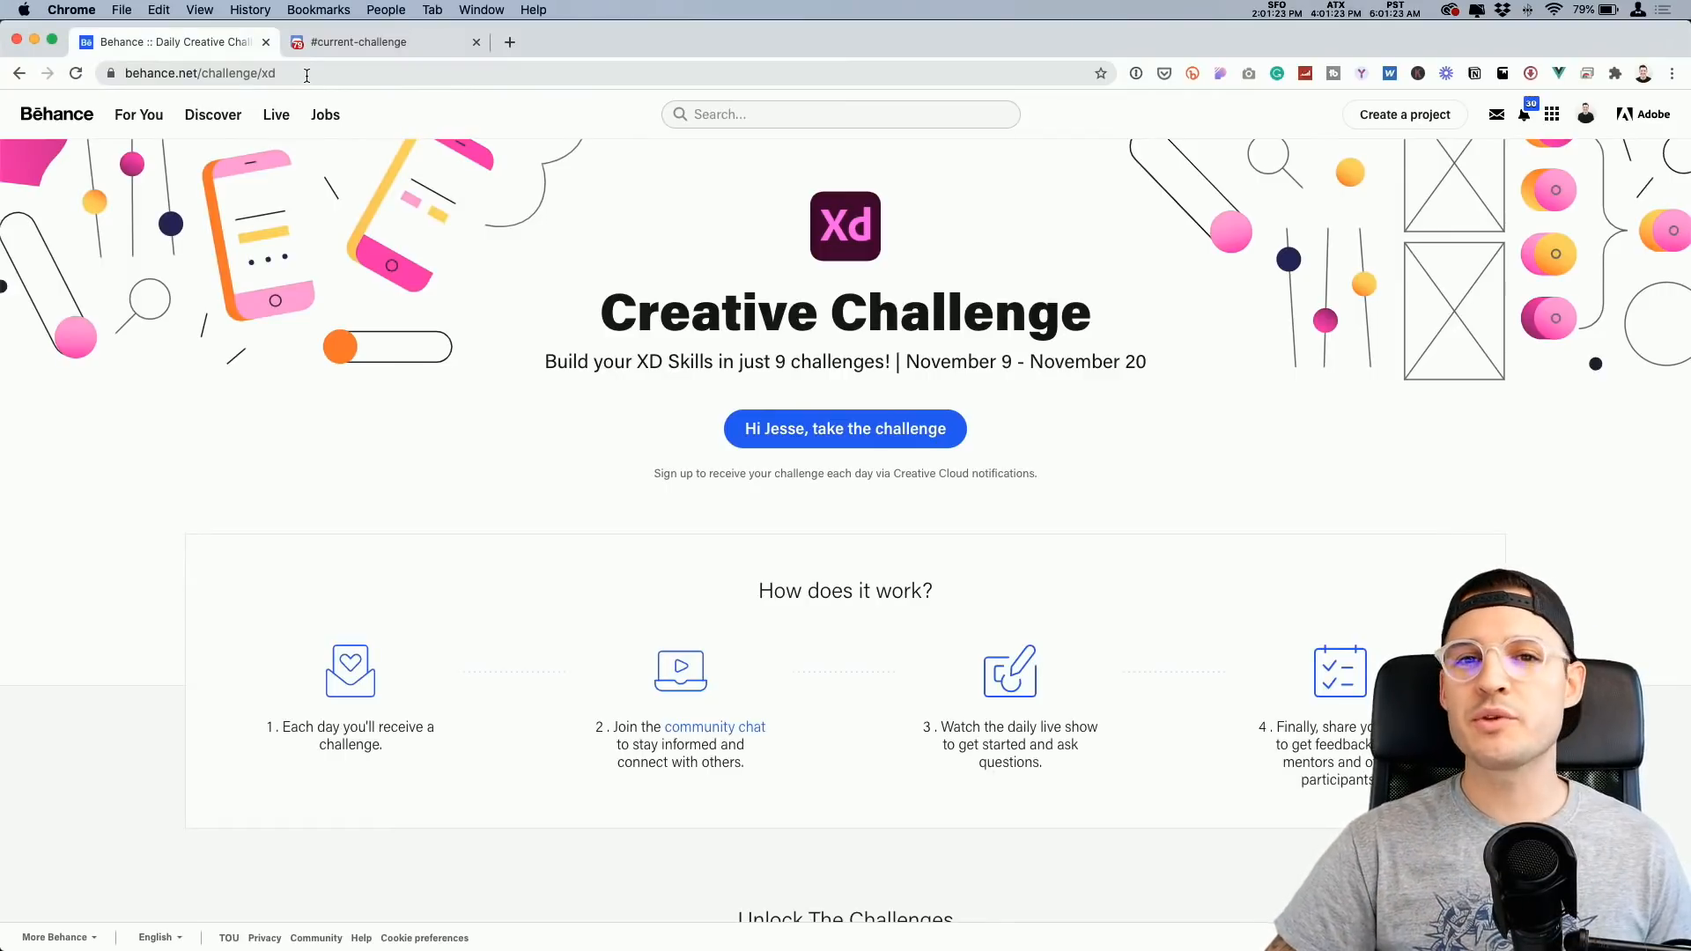
# Step: Switch to the XD habit tracker document and examine the About the Challenge brief and the empty Habit Tracker artboard
pyautogui.hotkey('ctrl', 'Right')
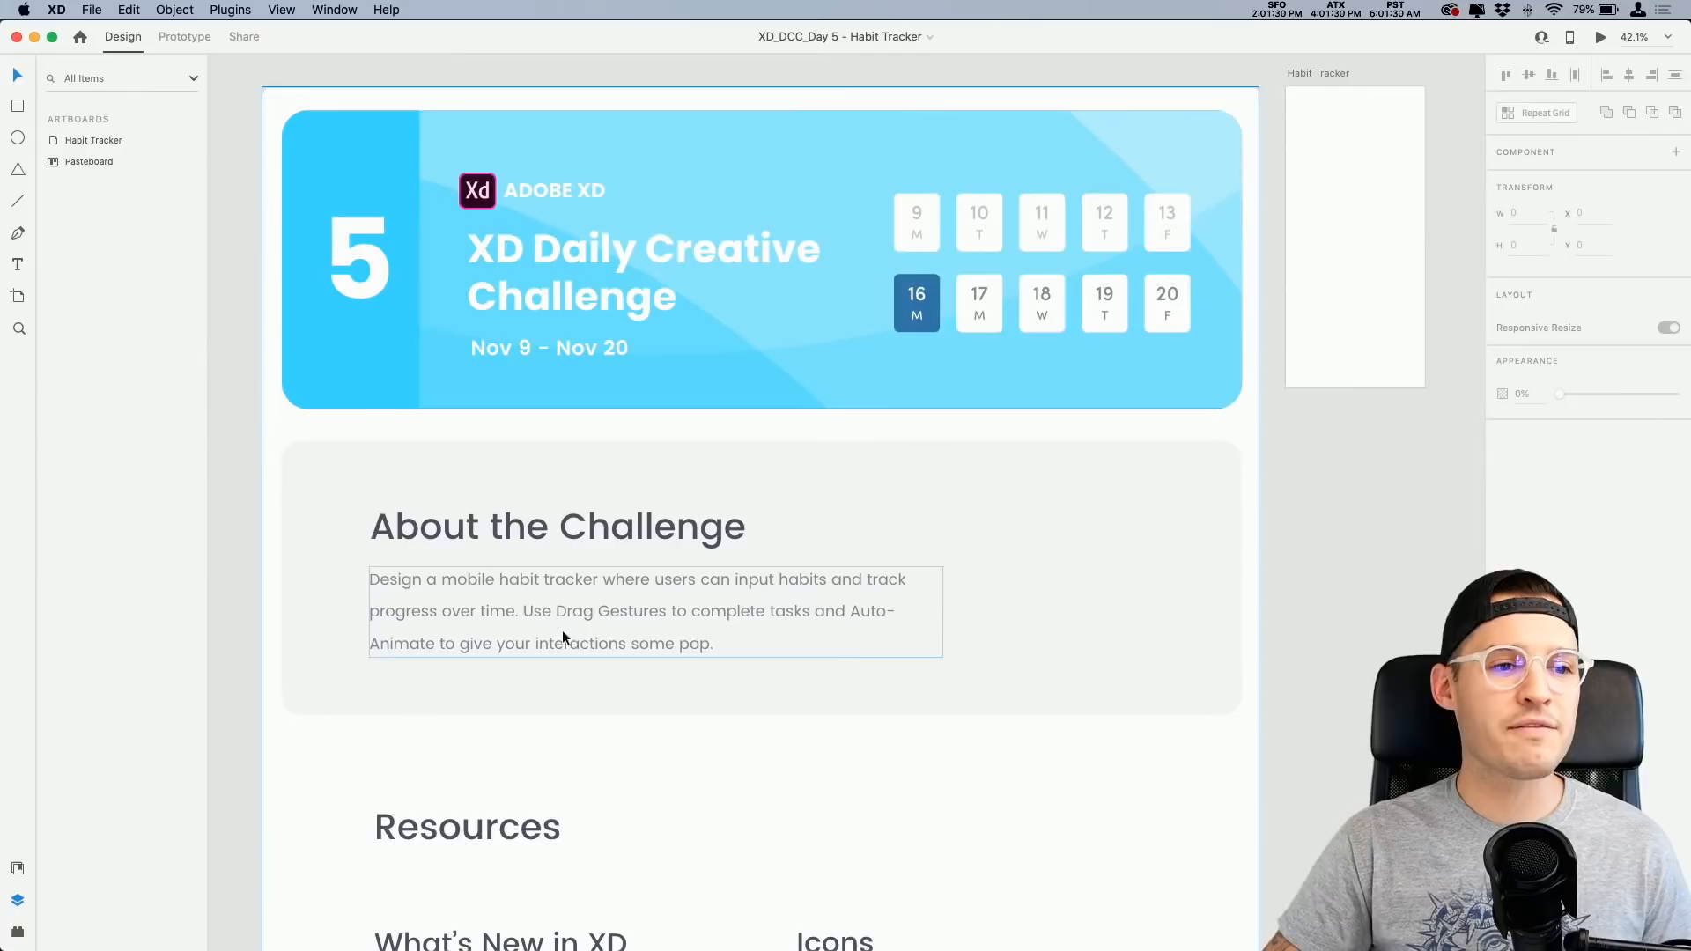
pyautogui.press('z')
pyautogui.moveTo(329, 492); pyautogui.dragTo(1050, 718)
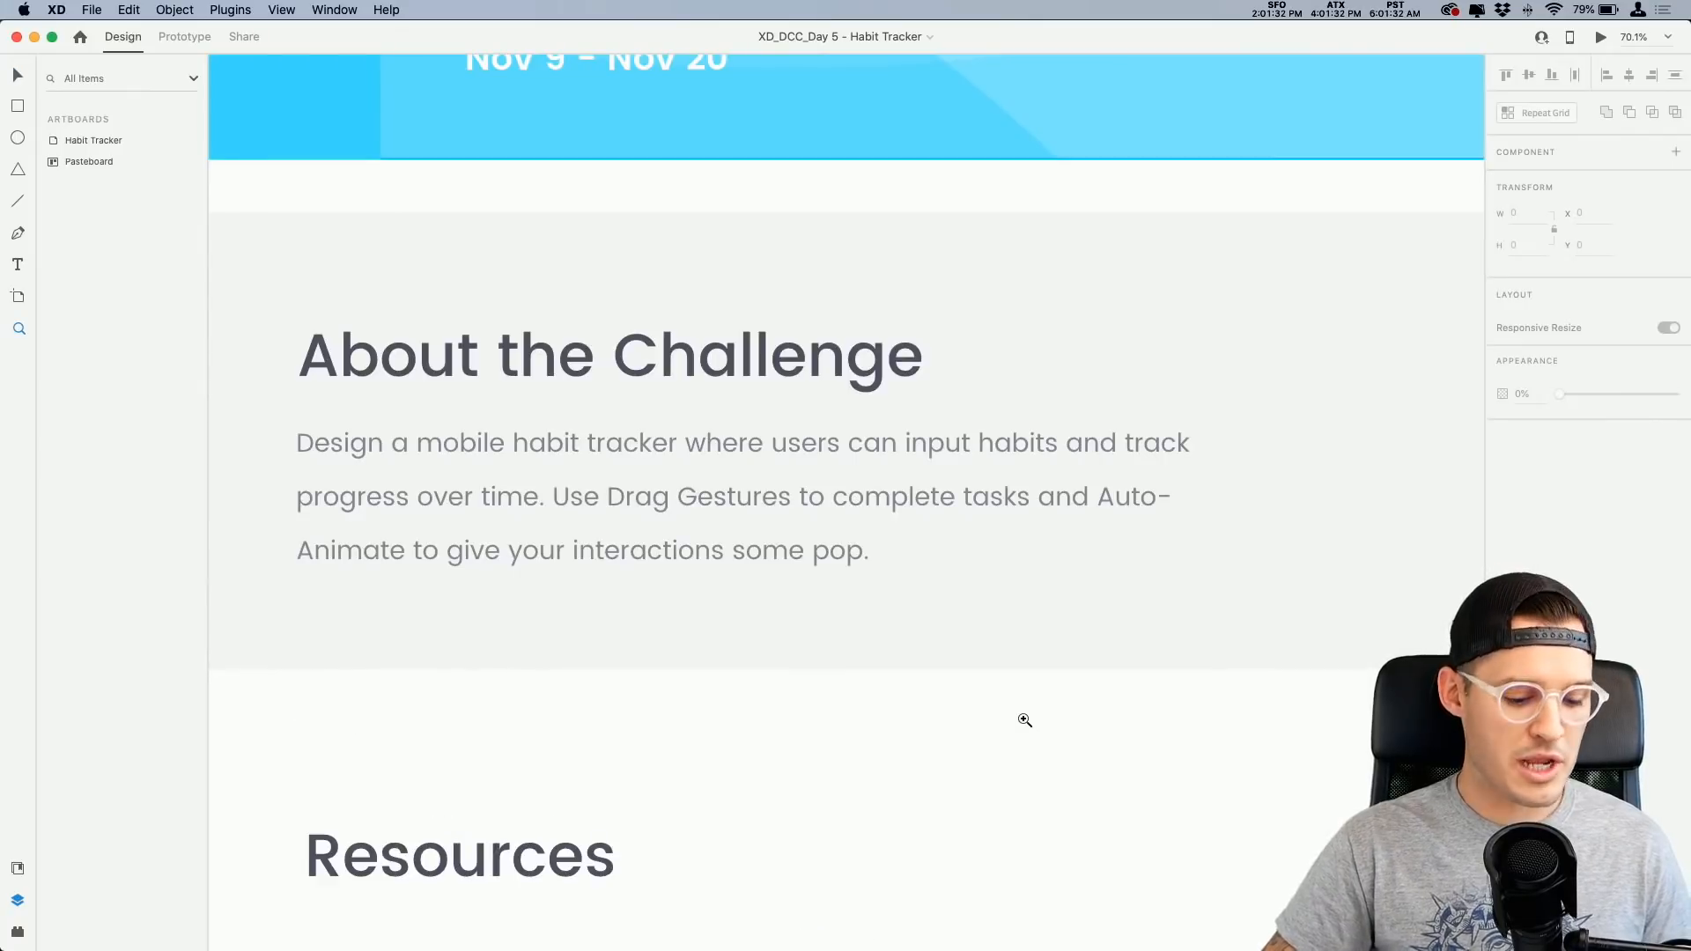
pyautogui.press('v')
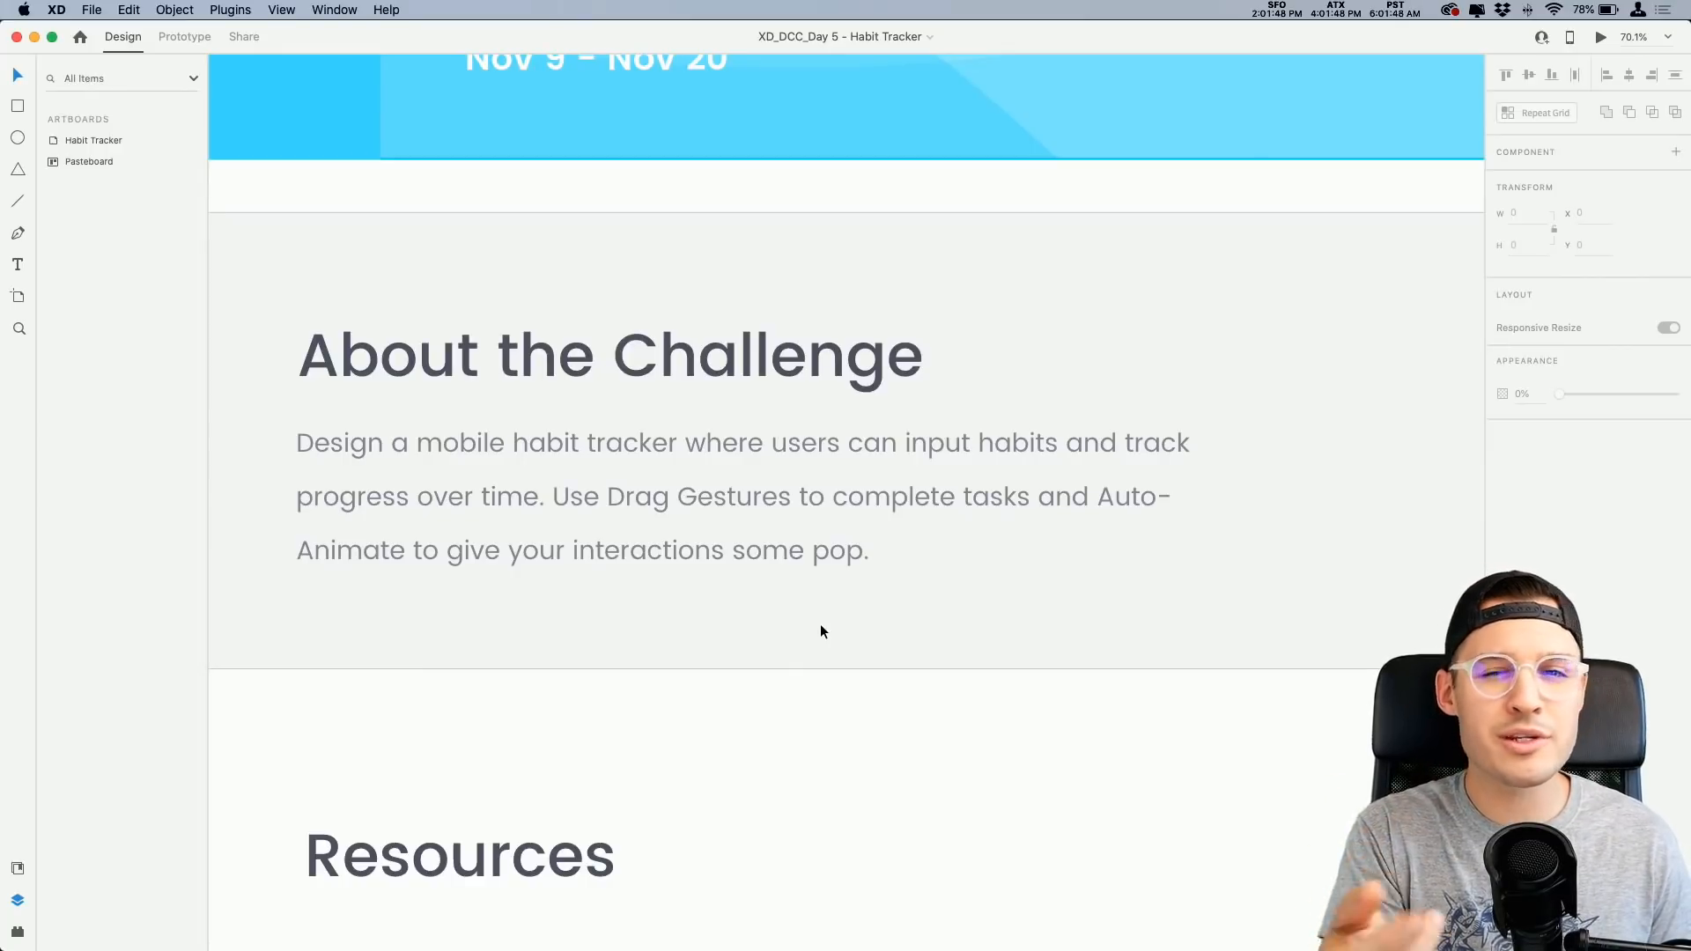
pyautogui.scroll(-10, 966, 583)
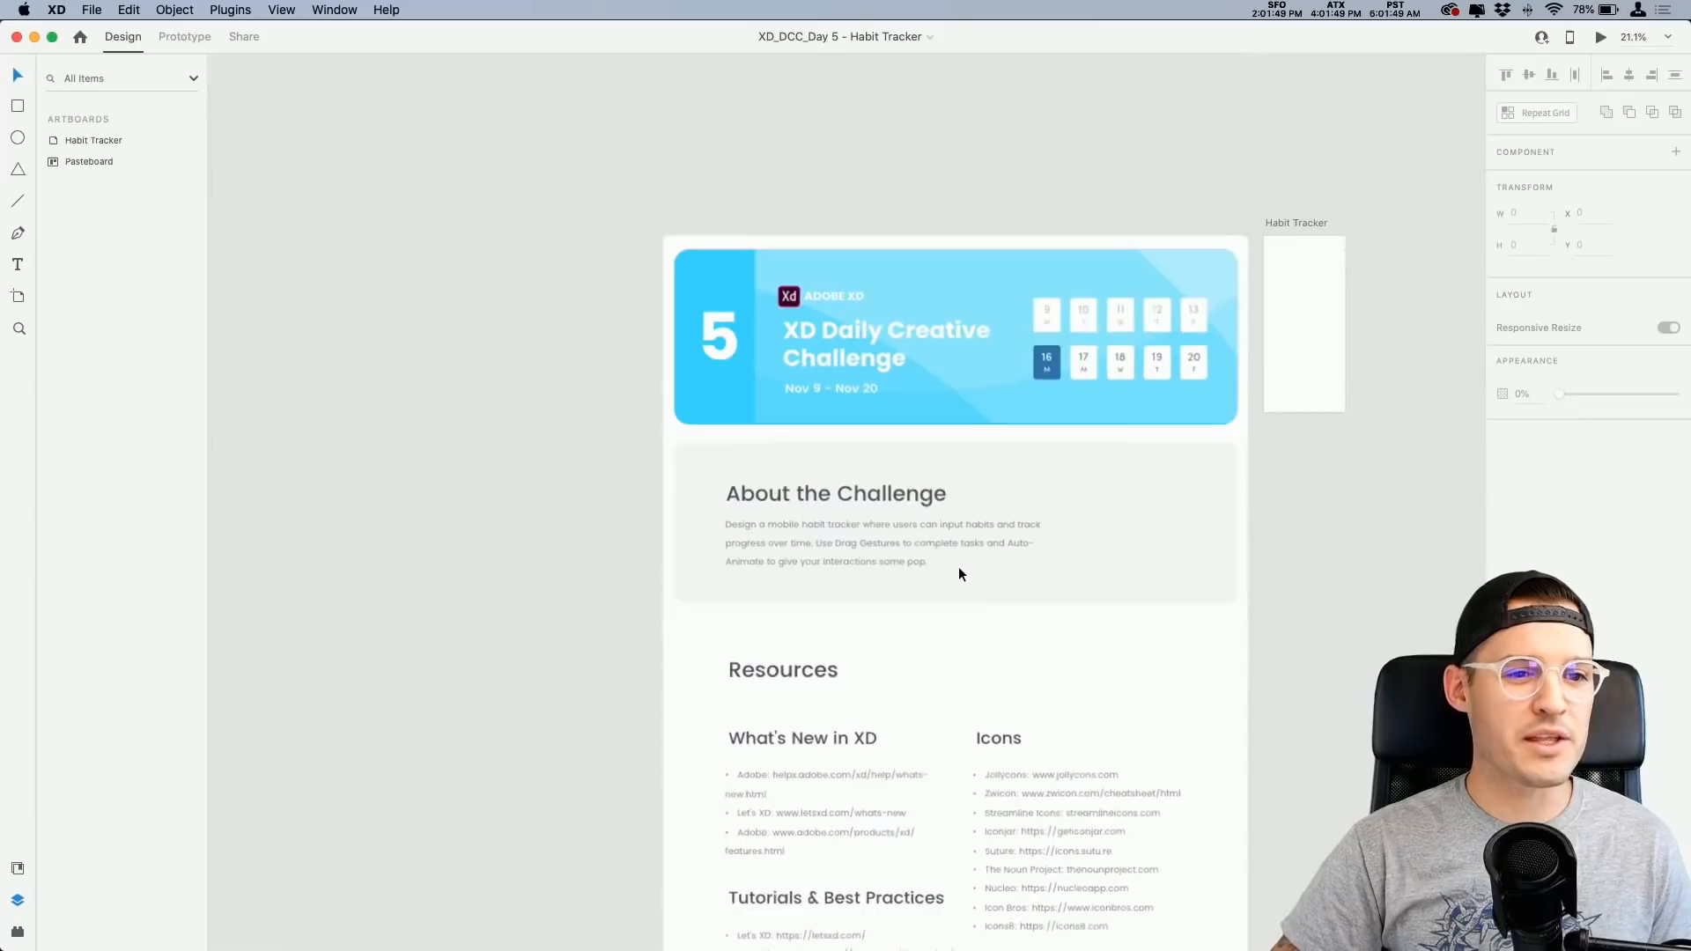
pyautogui.moveTo(955, 532); pyautogui.dragTo(473, 553)
pyautogui.press('z')
pyautogui.moveTo(720, 209); pyautogui.dragTo(1005, 478)
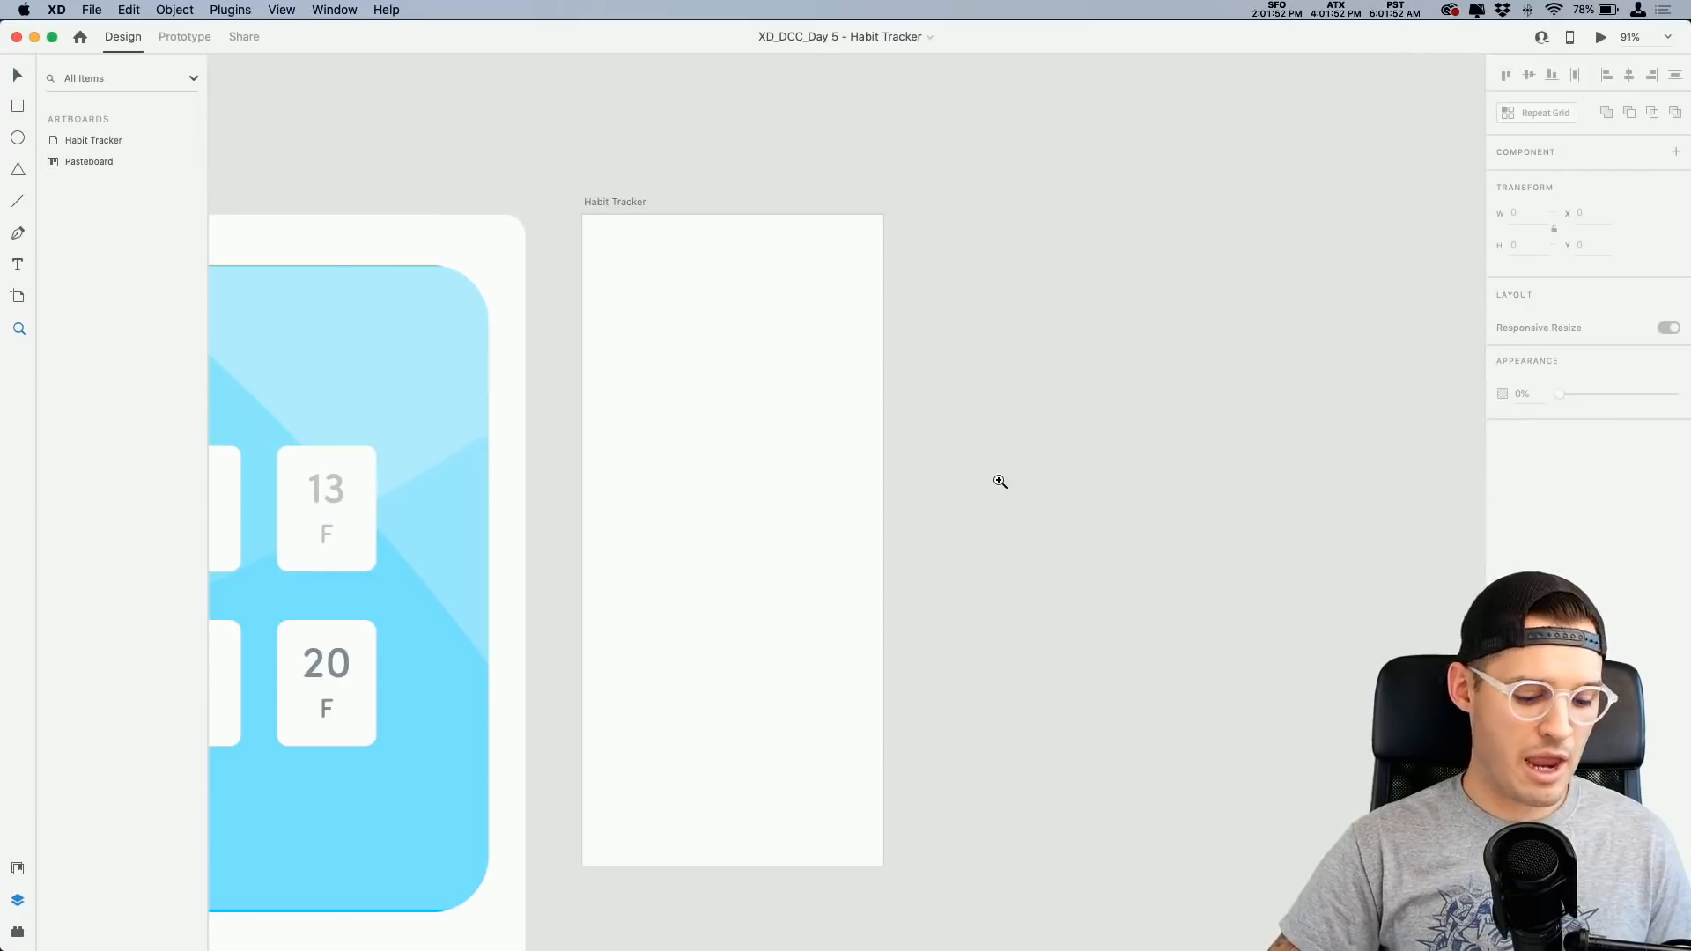
pyautogui.moveTo(584, 226); pyautogui.dragTo(1121, 433)
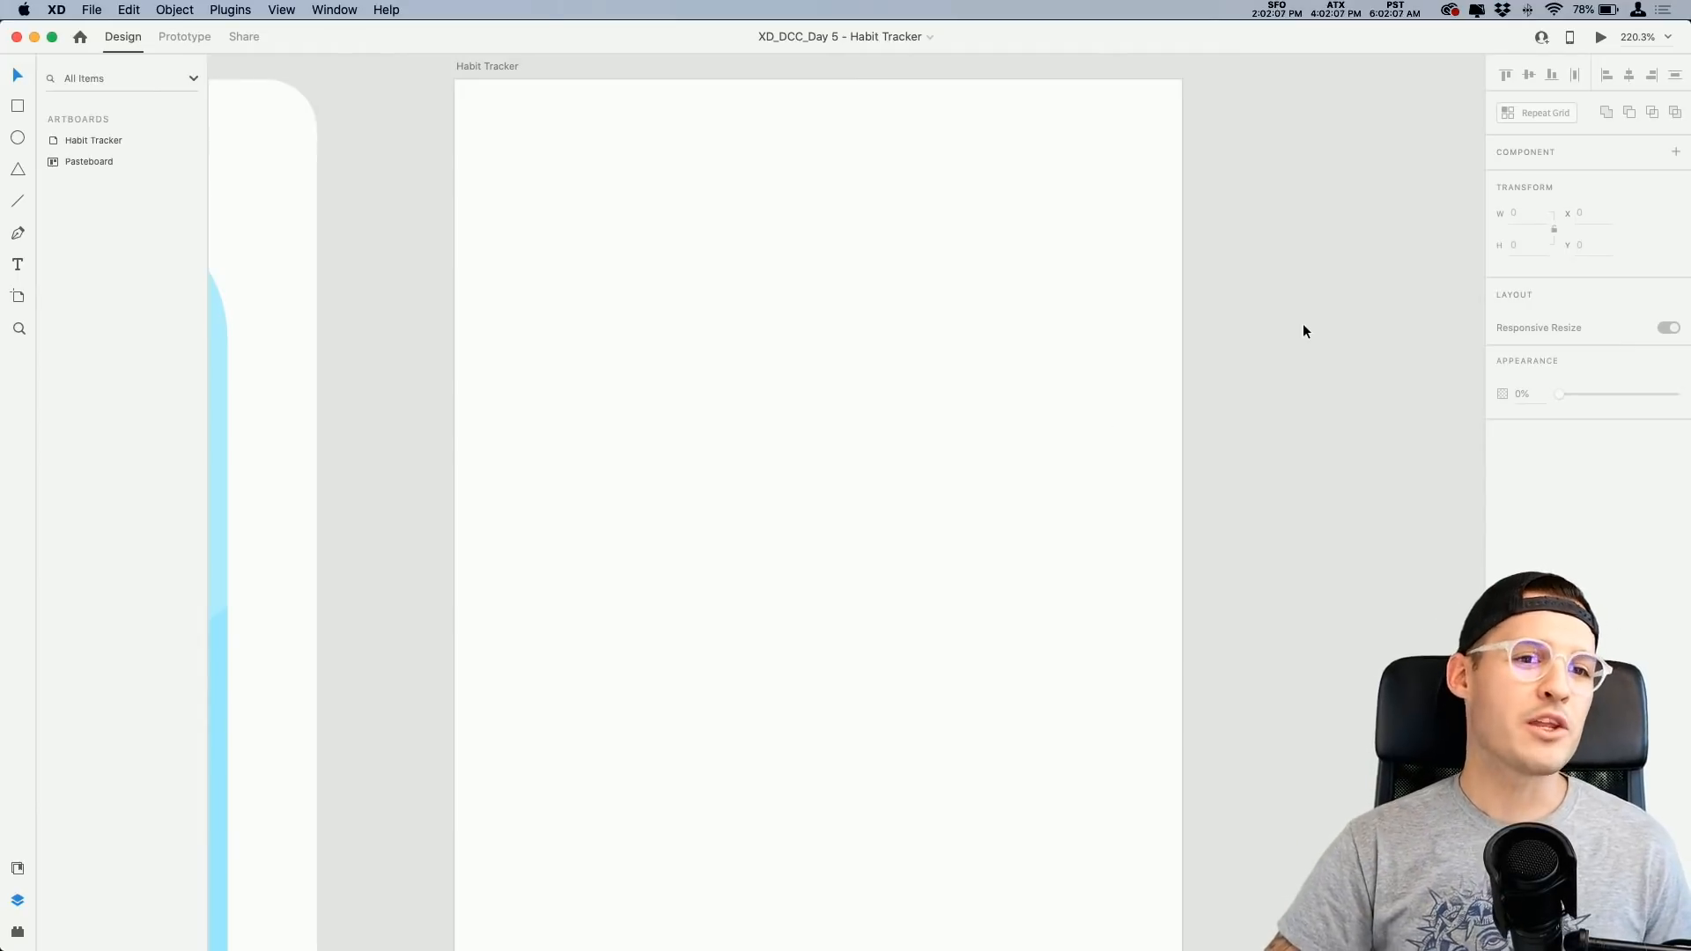
pyautogui.hscroll(-3, 1304, 335)
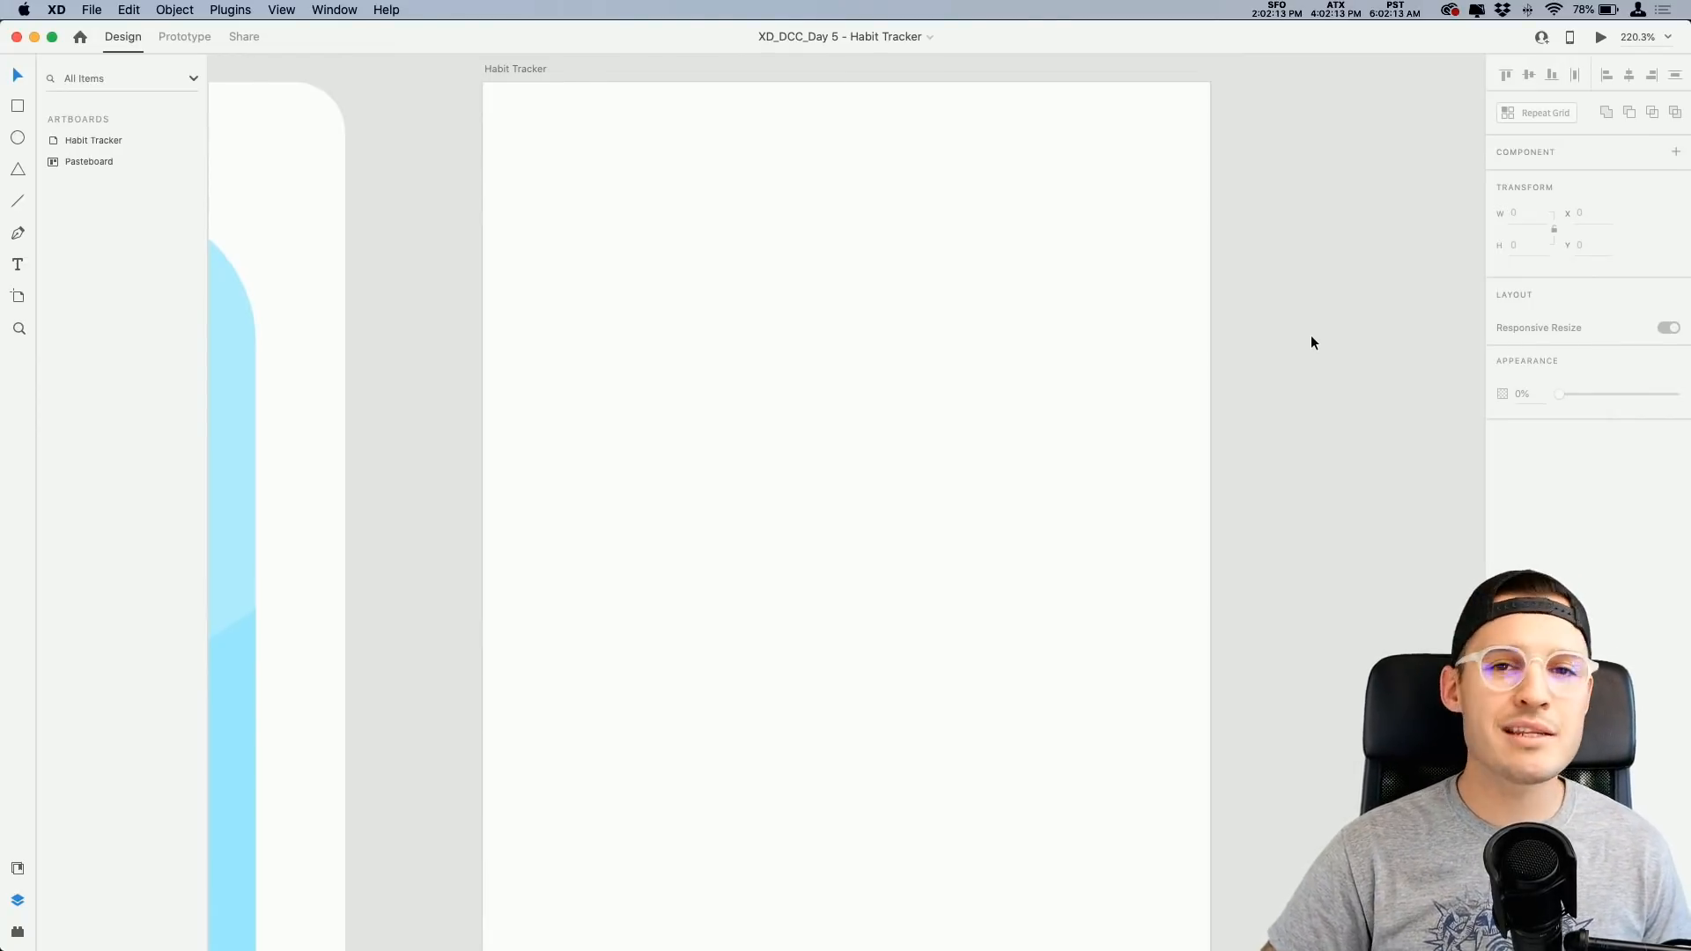
# Step: Switch to Finder with the 5-Habit Tracker assets folder and move its window lower on the screen
pyautogui.press('super+Tab')
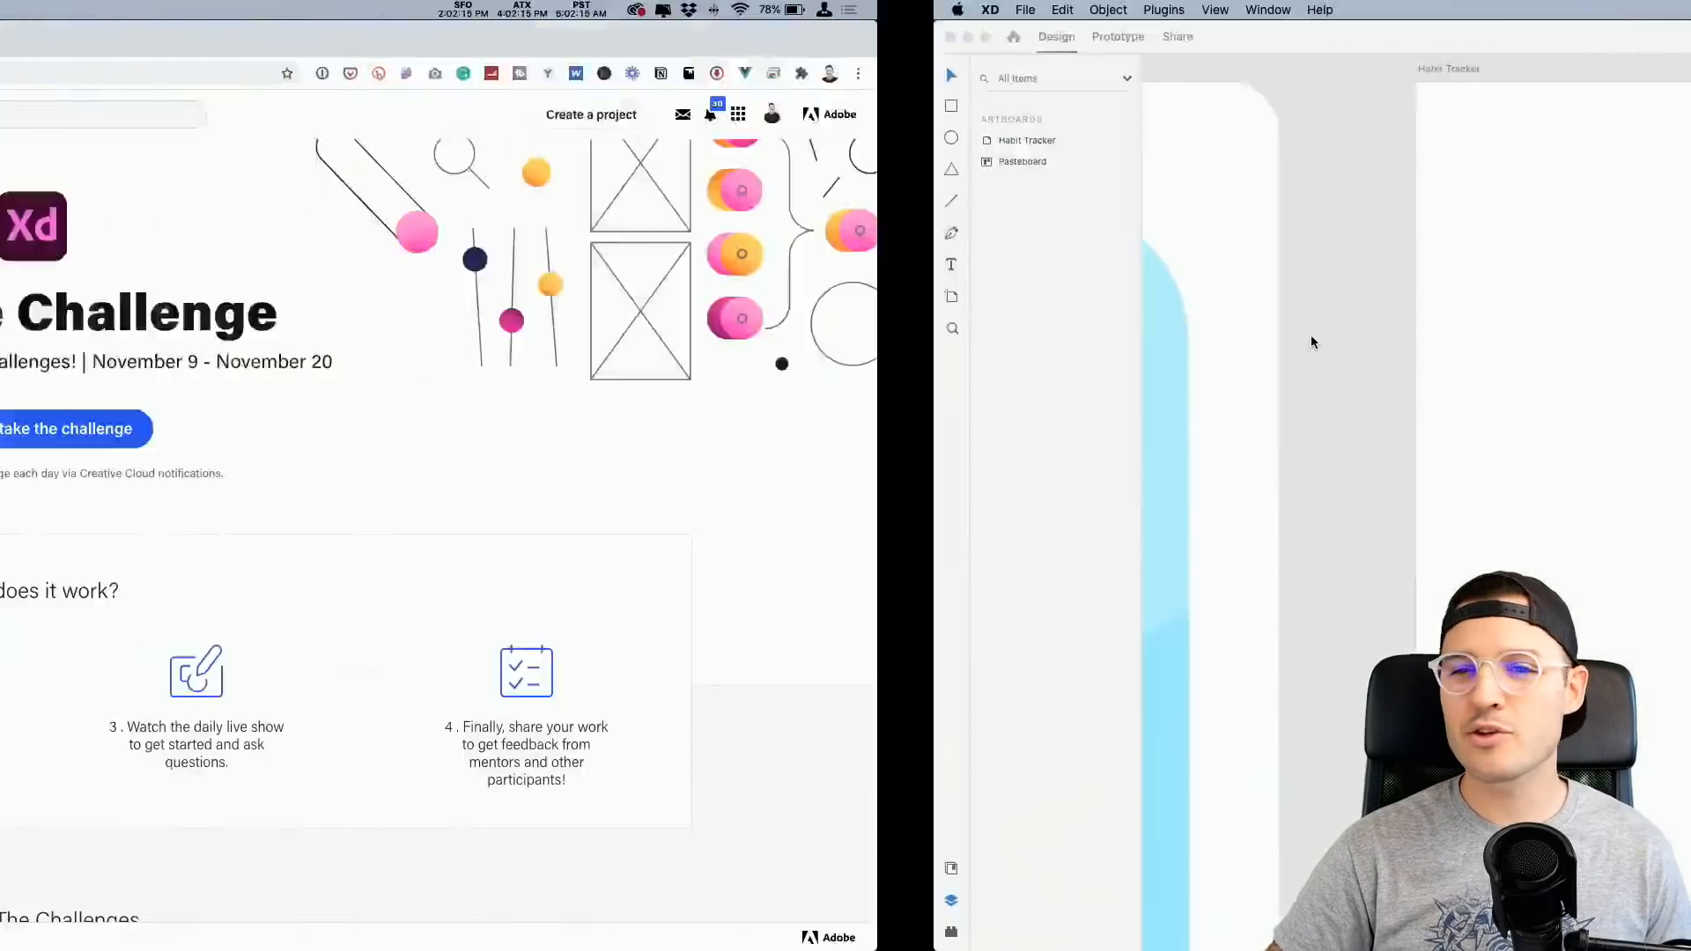
pyautogui.press('super+Tab')
pyautogui.press('super+Tab')
pyautogui.click(916, 480)
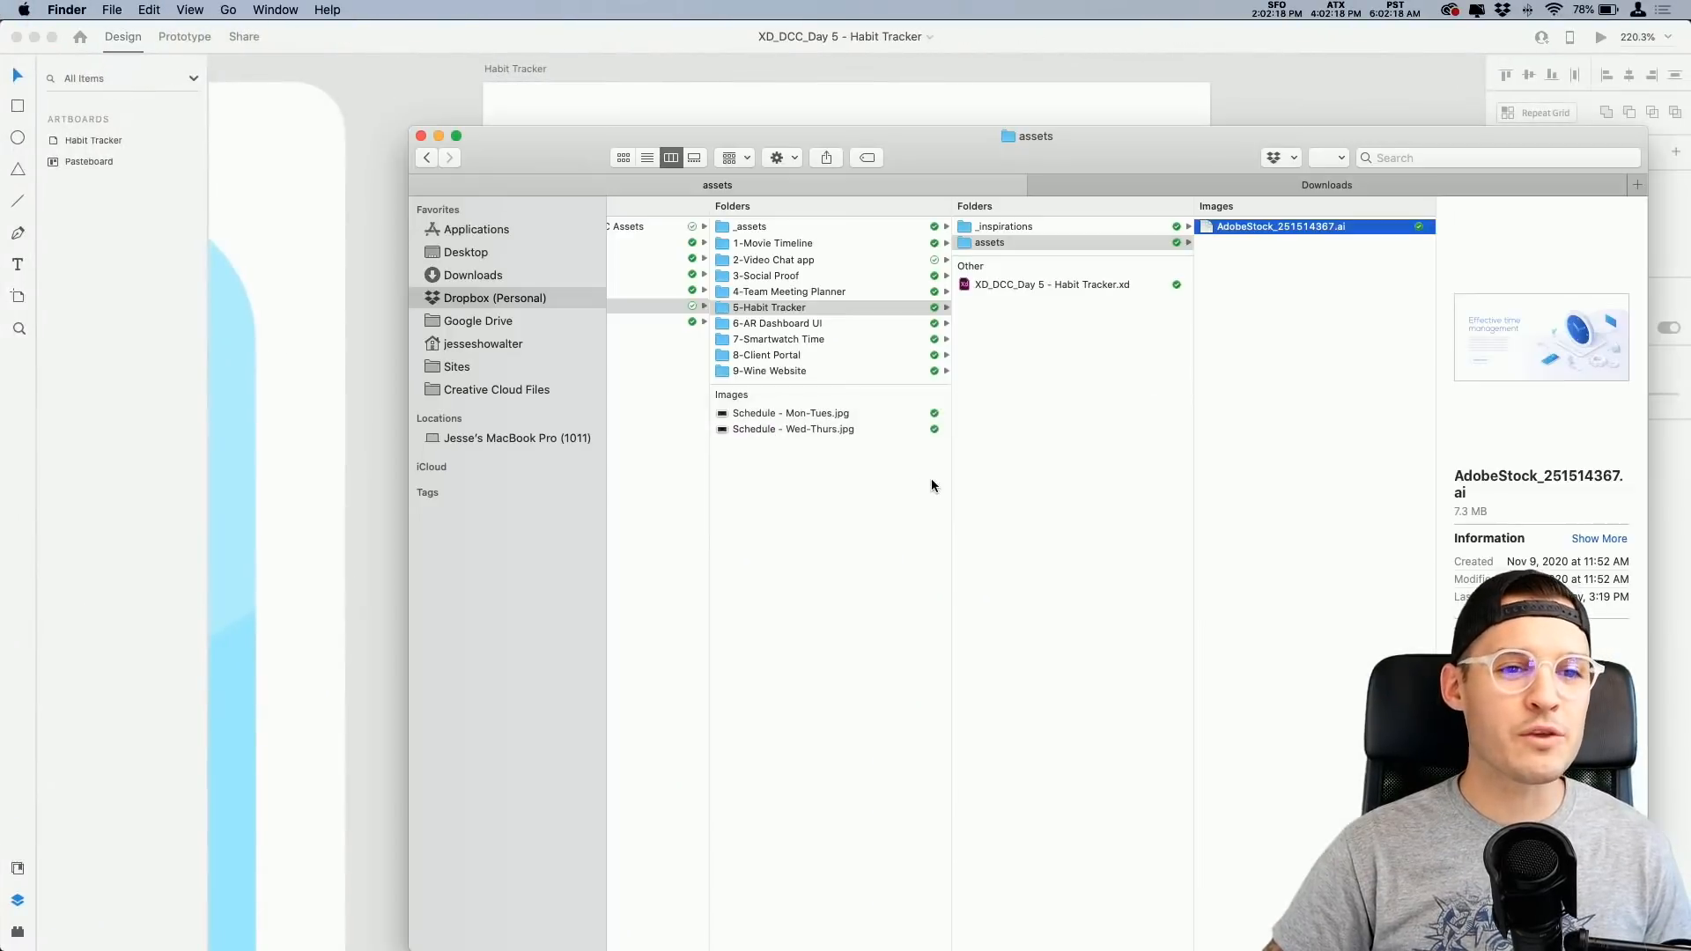
pyautogui.moveTo(1222, 143); pyautogui.dragTo(930, 451)
# Step: Try to open AdobeStock_251514367.ai in Adobe Illustrator 2021
pyautogui.rightClick(988, 536)
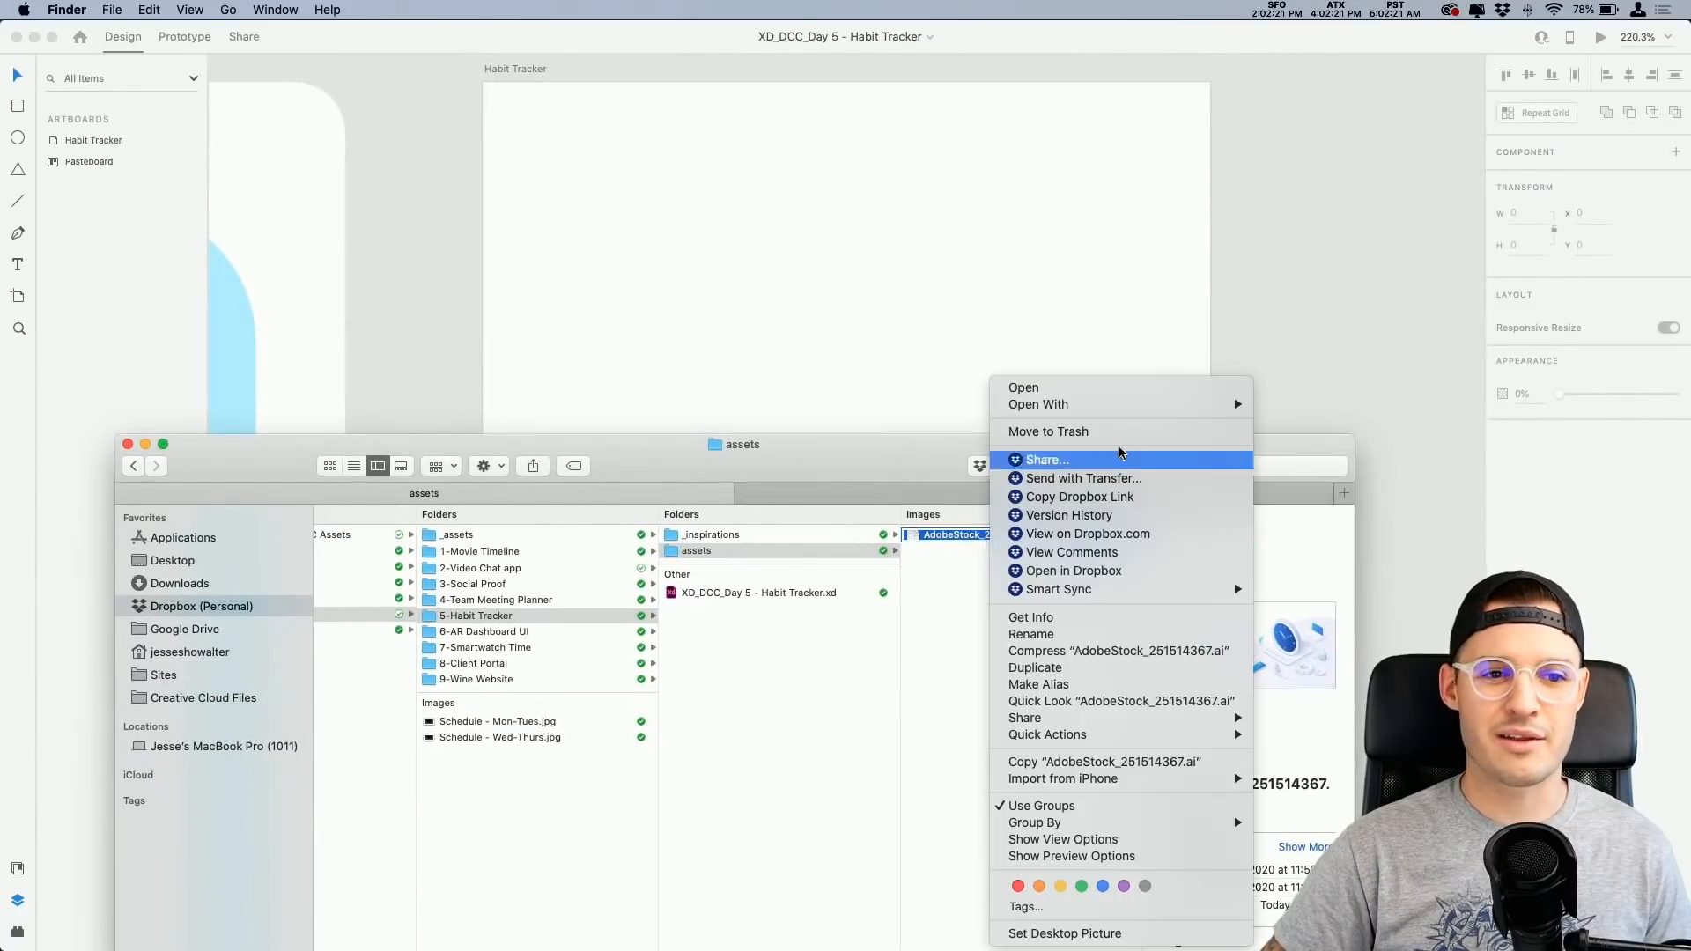
pyautogui.moveTo(1136, 412)
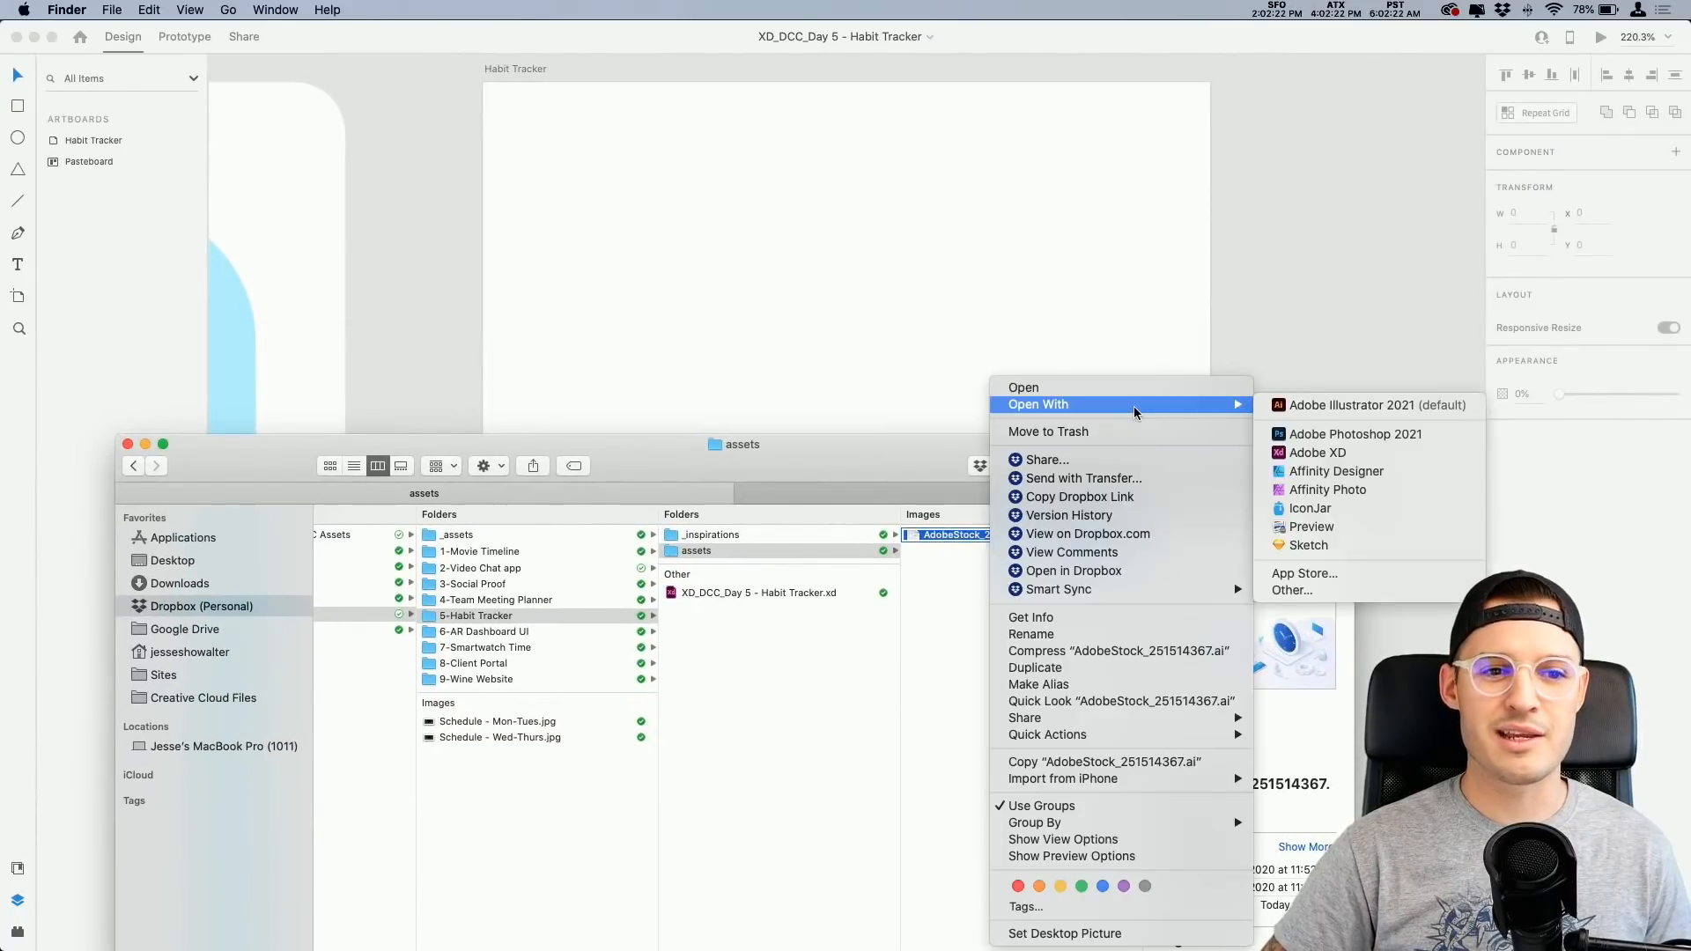
pyautogui.click(1338, 406)
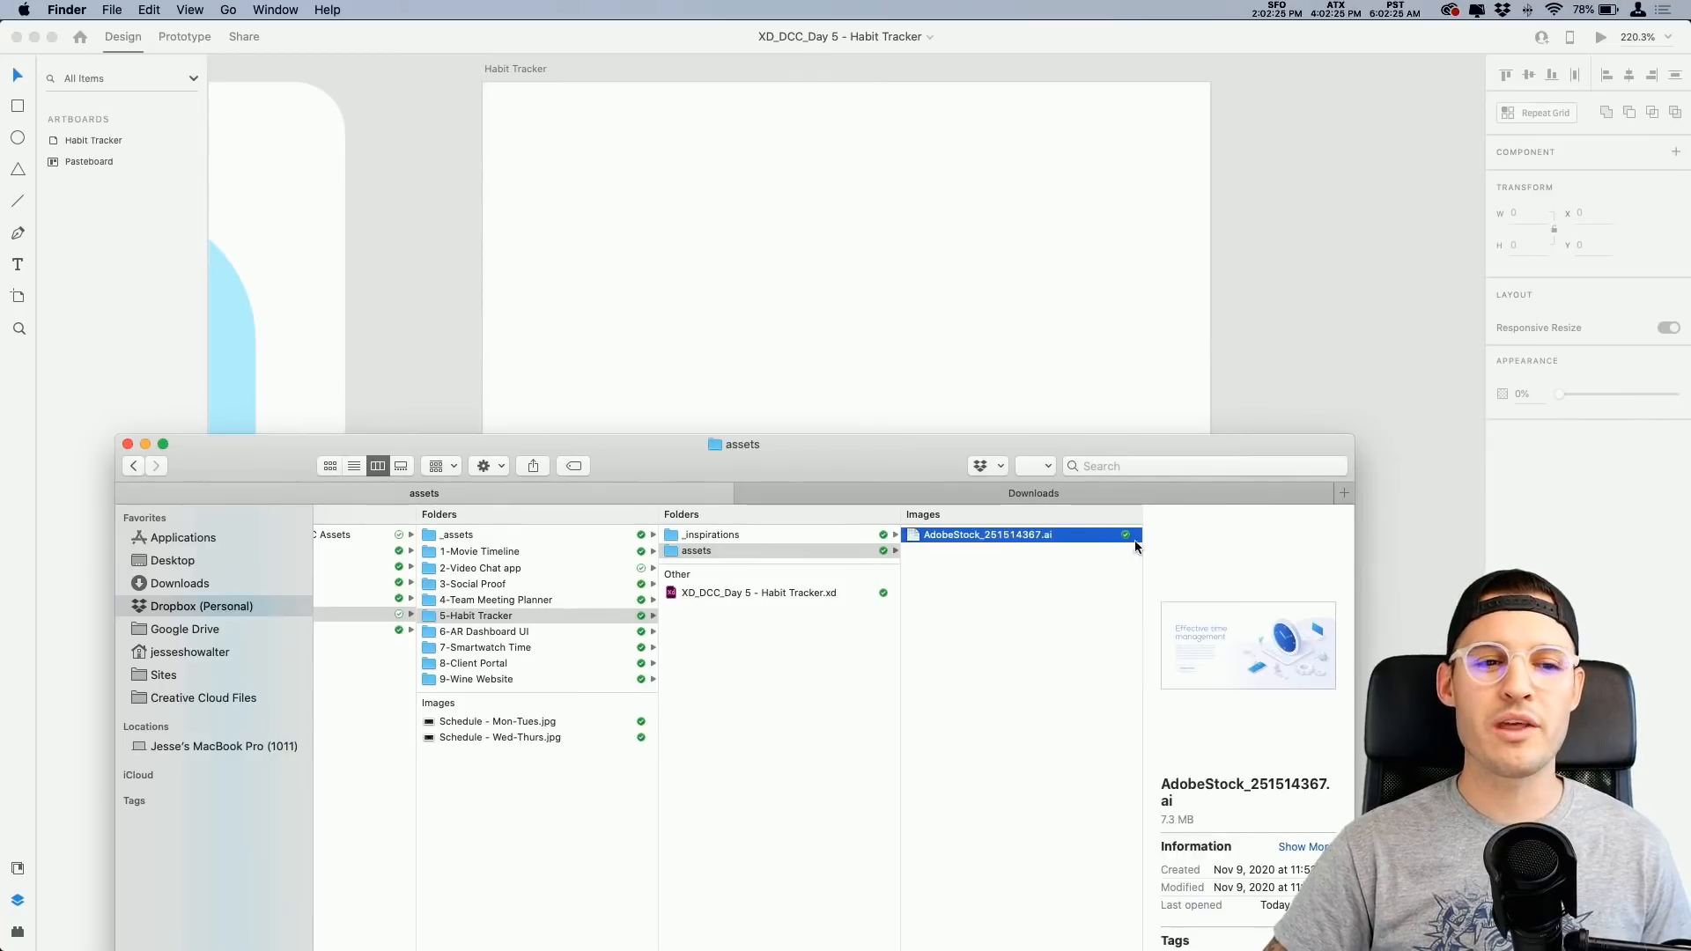
# Step: Open AdobeStock_251514367.ai from the assets folder with Adobe XD
pyautogui.rightClick(1071, 538)
pyautogui.moveTo(1214, 405)
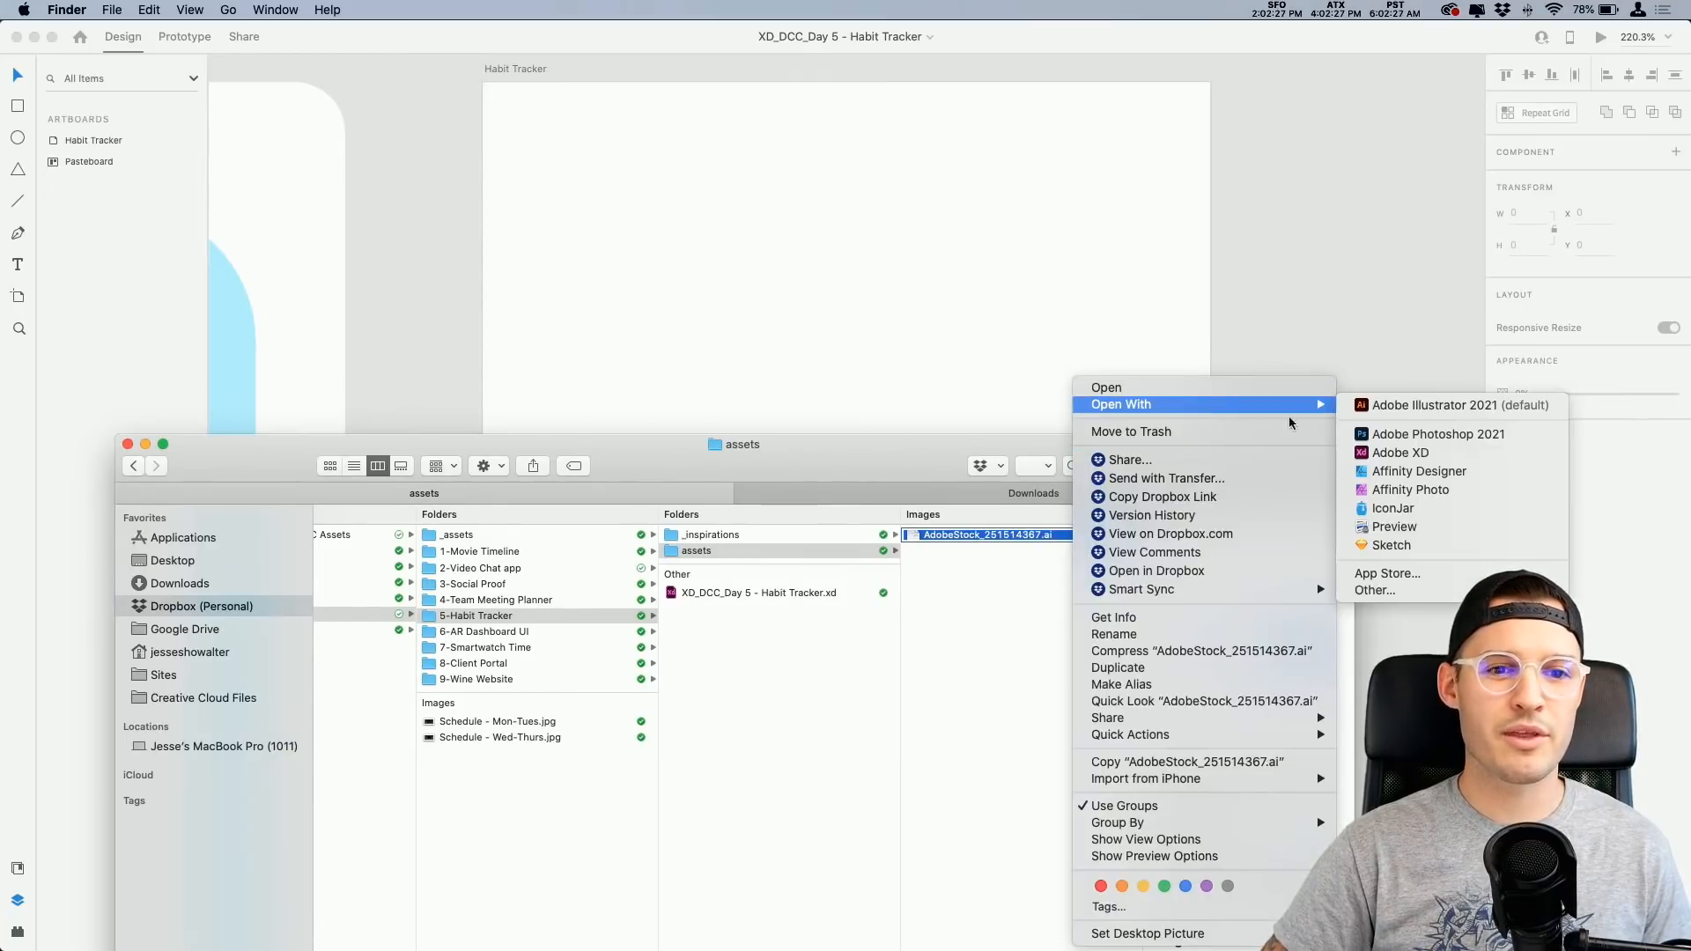
pyautogui.click(1413, 457)
# Step: Force quit Adobe Illustrator while the stock file loads in XD
pyautogui.moveTo(870, 949)
pyautogui.rightClick(935, 932)
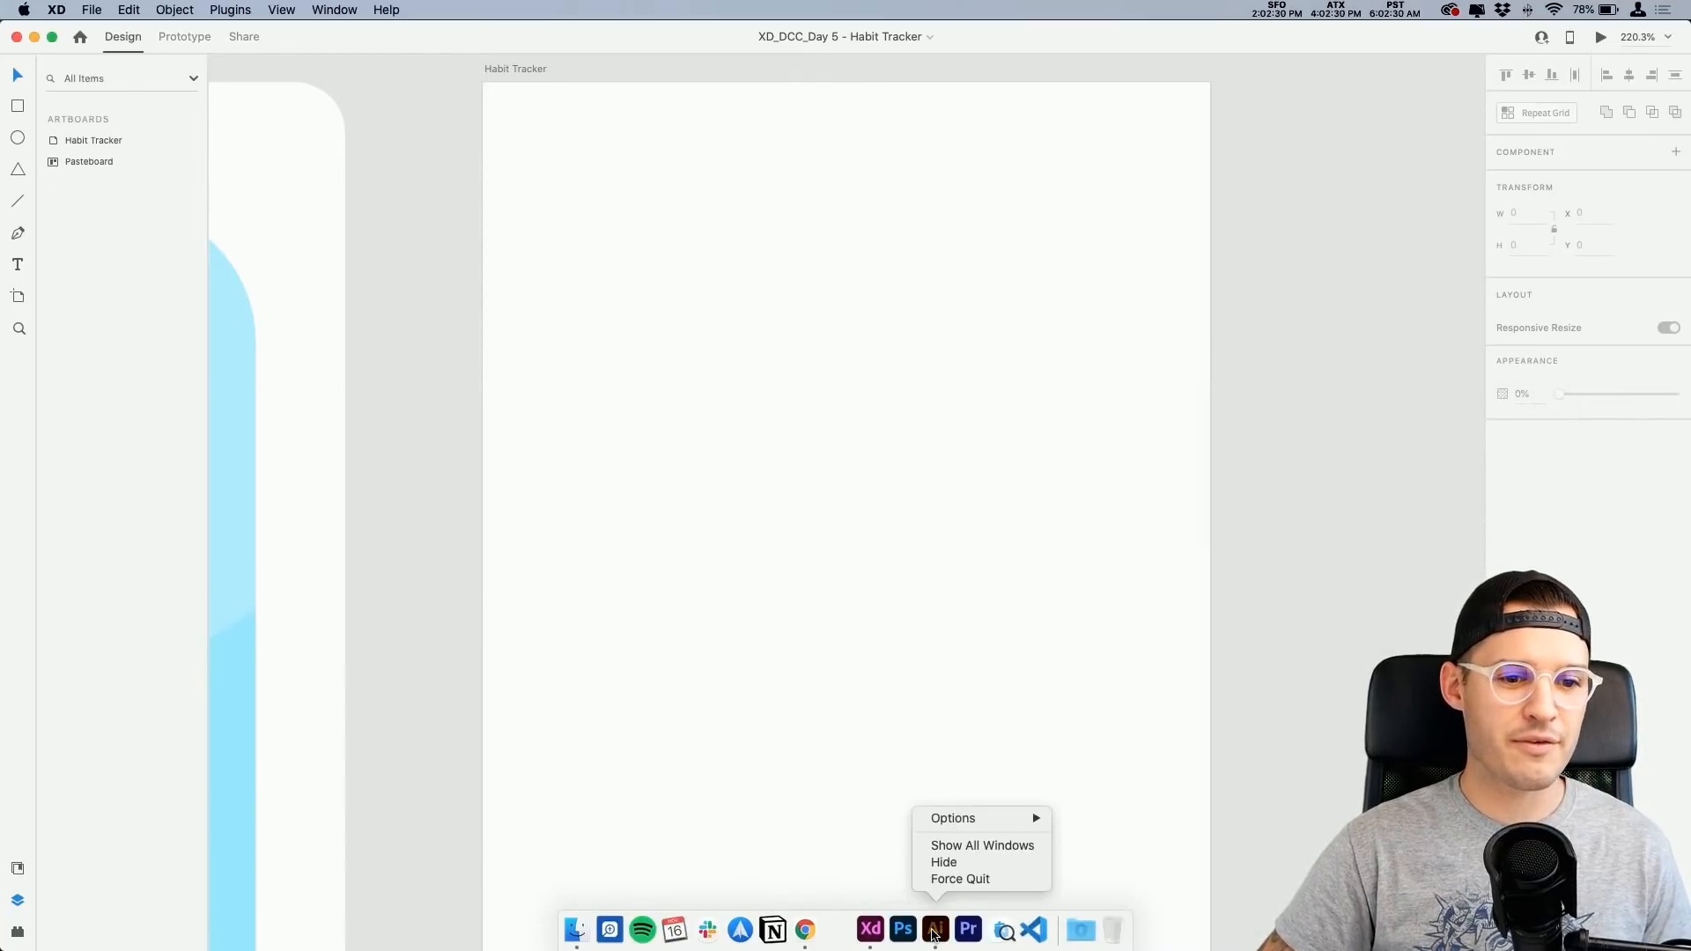
pyautogui.click(959, 881)
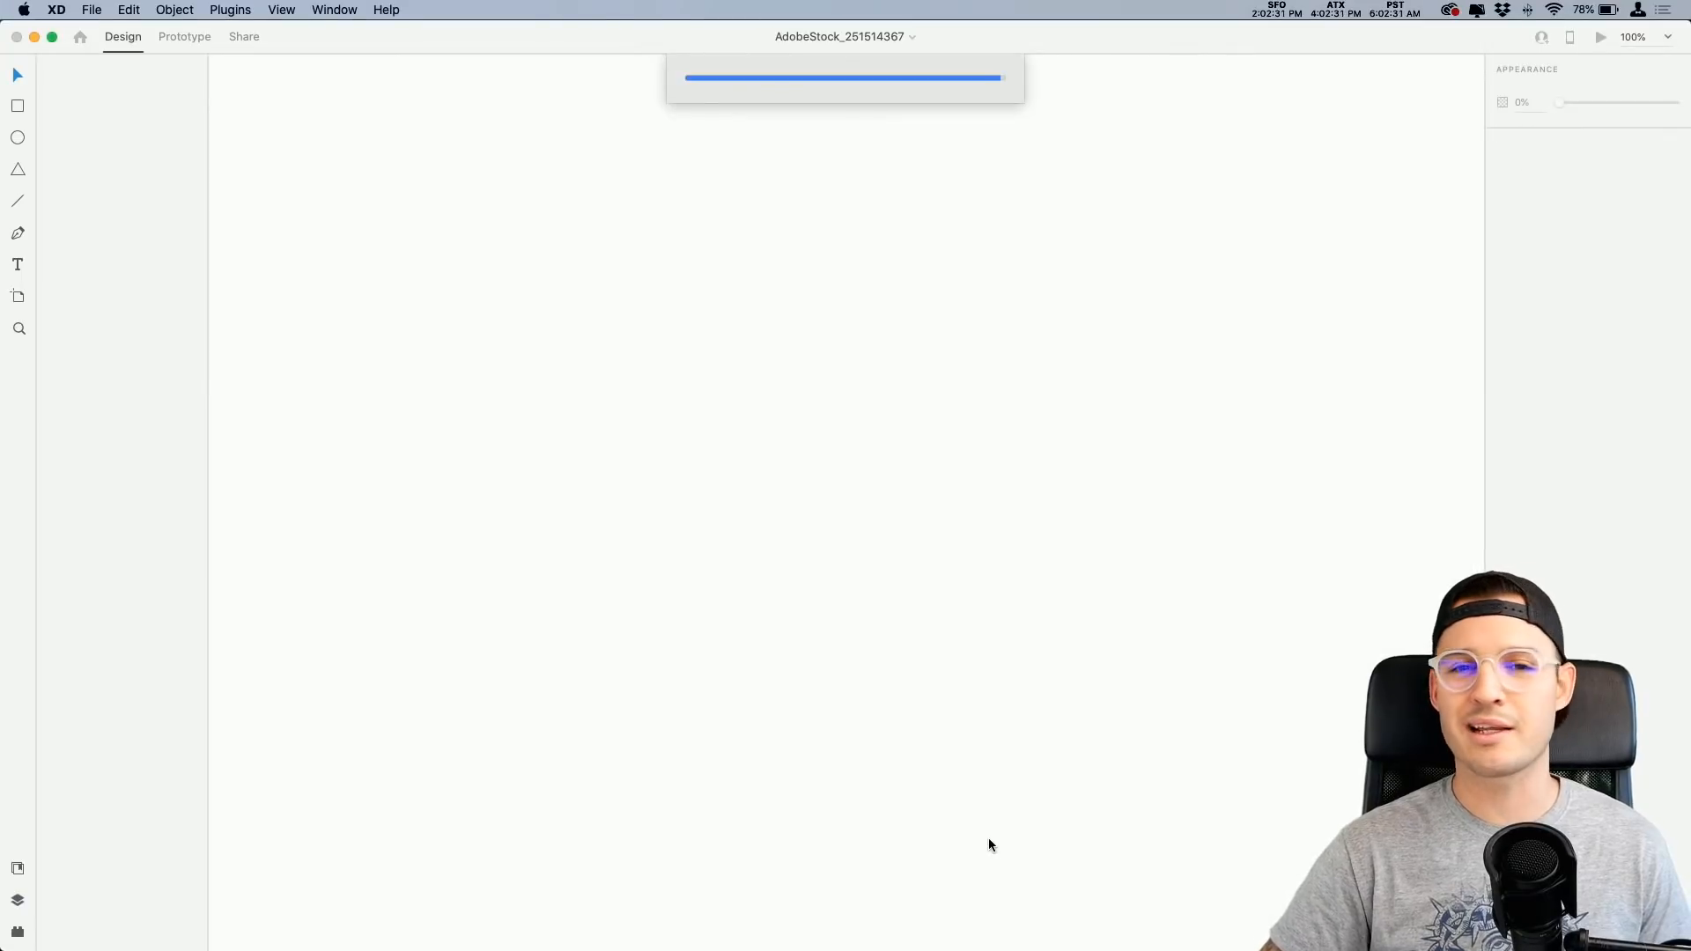
# Step: Select the clock illustration, expand its Design layer and Group 466, and test moving it as one object
pyautogui.moveTo(1002, 944)
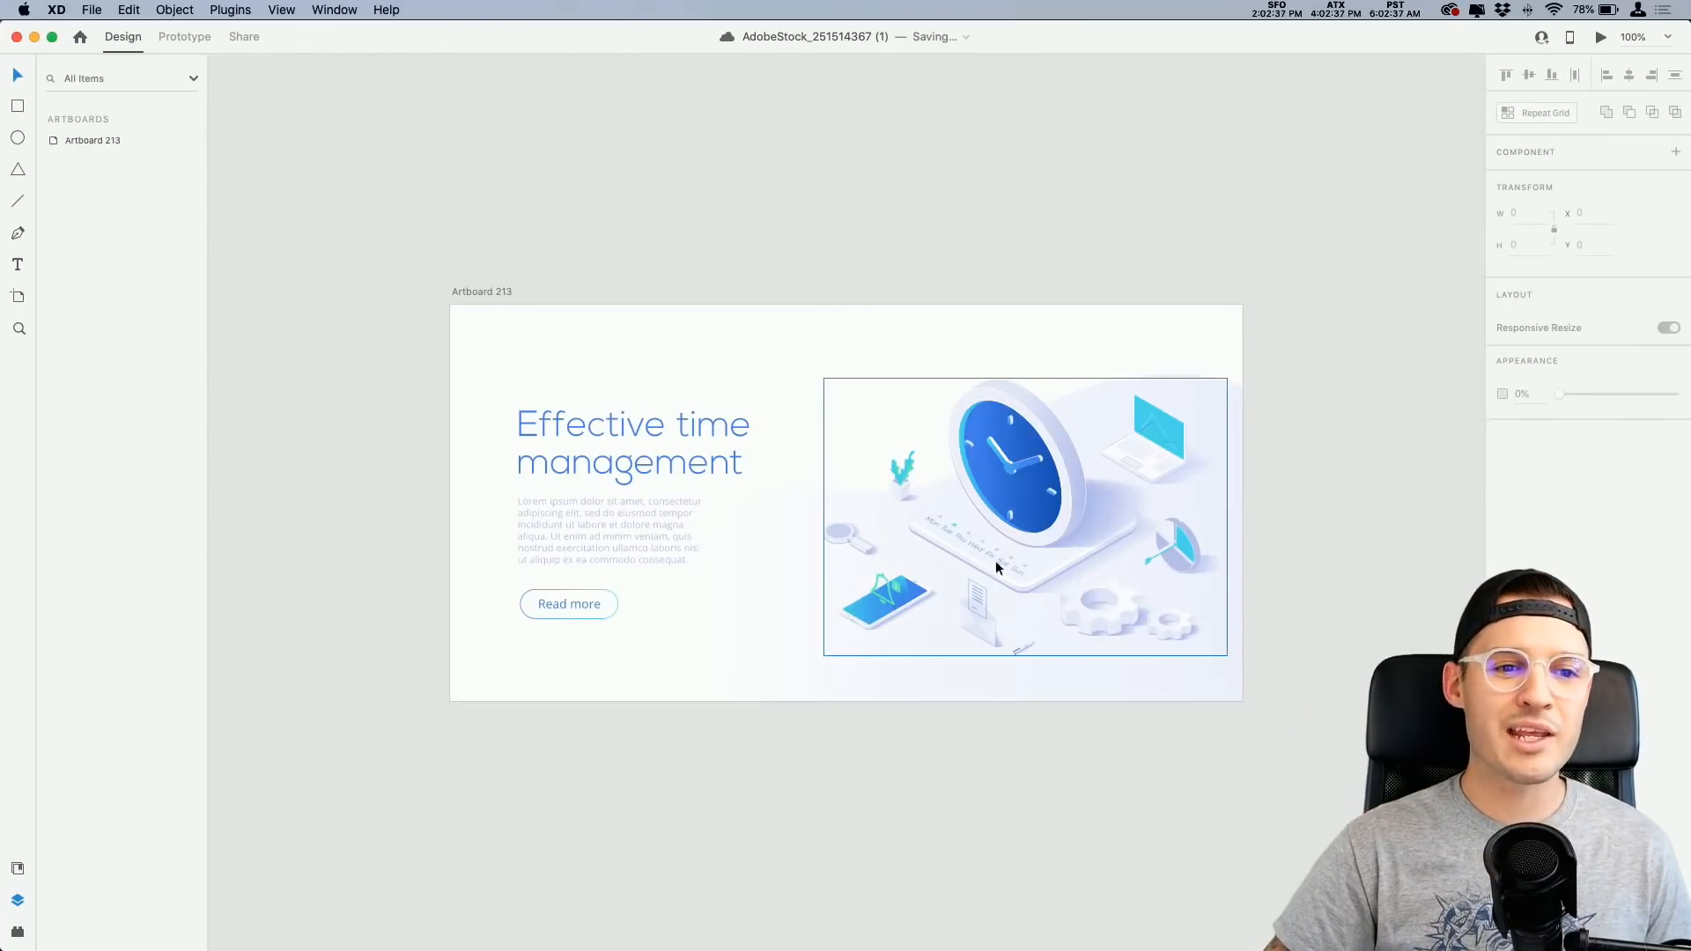
pyautogui.click(988, 538)
pyautogui.click(53, 161)
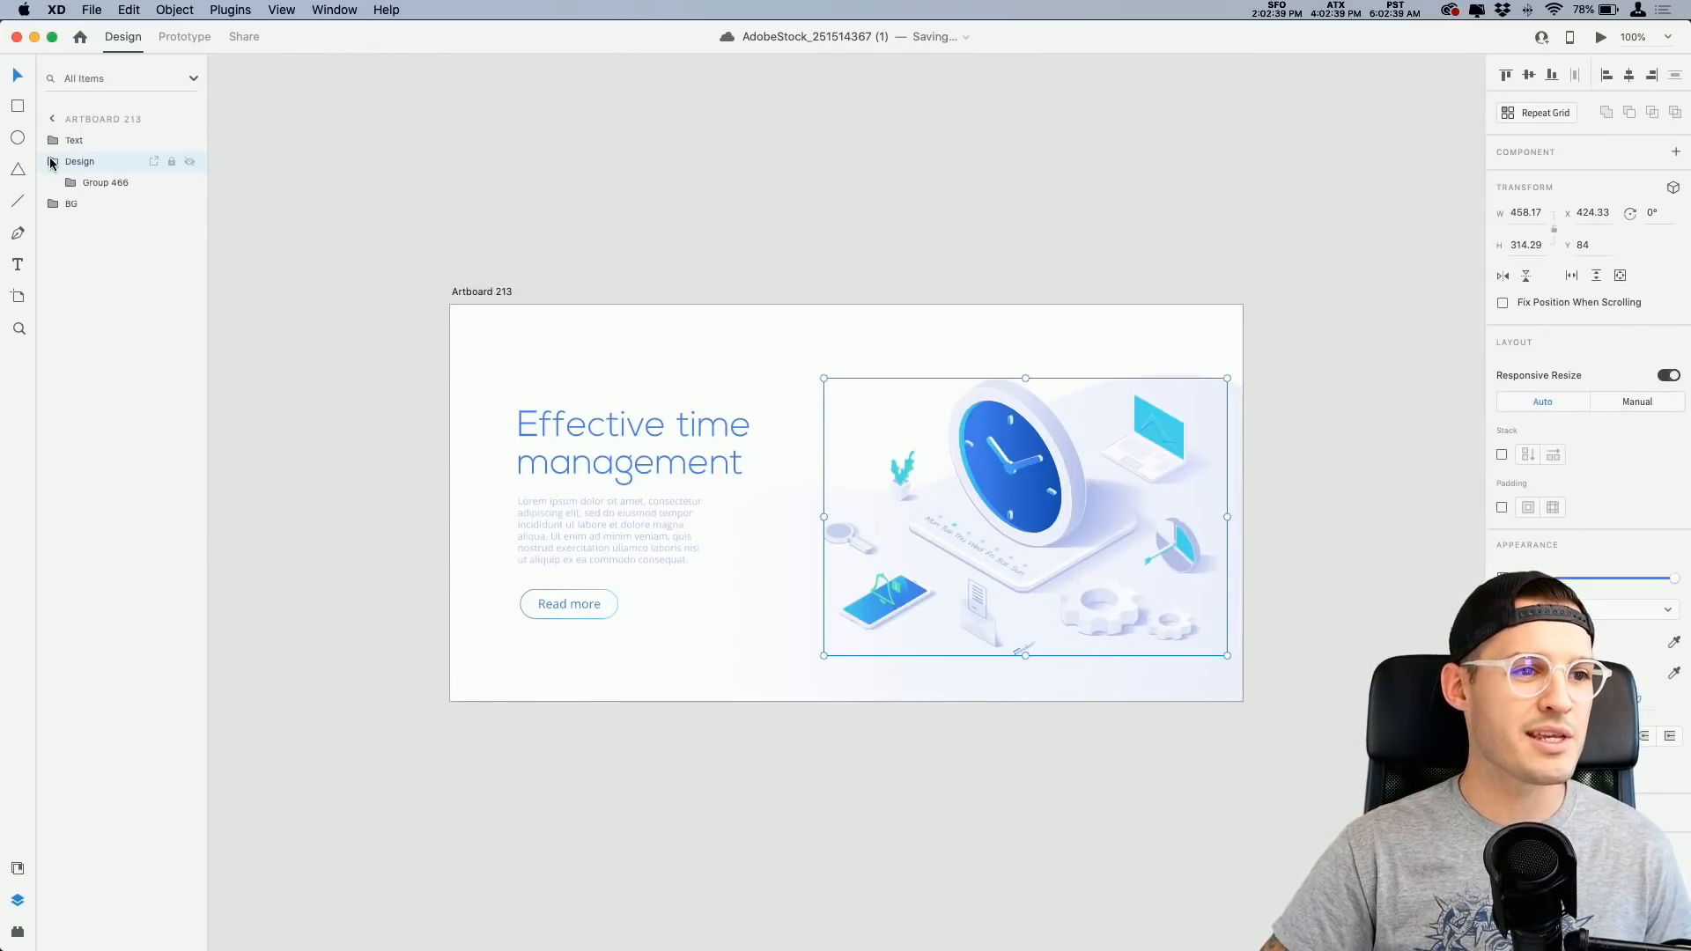
pyautogui.click(71, 183)
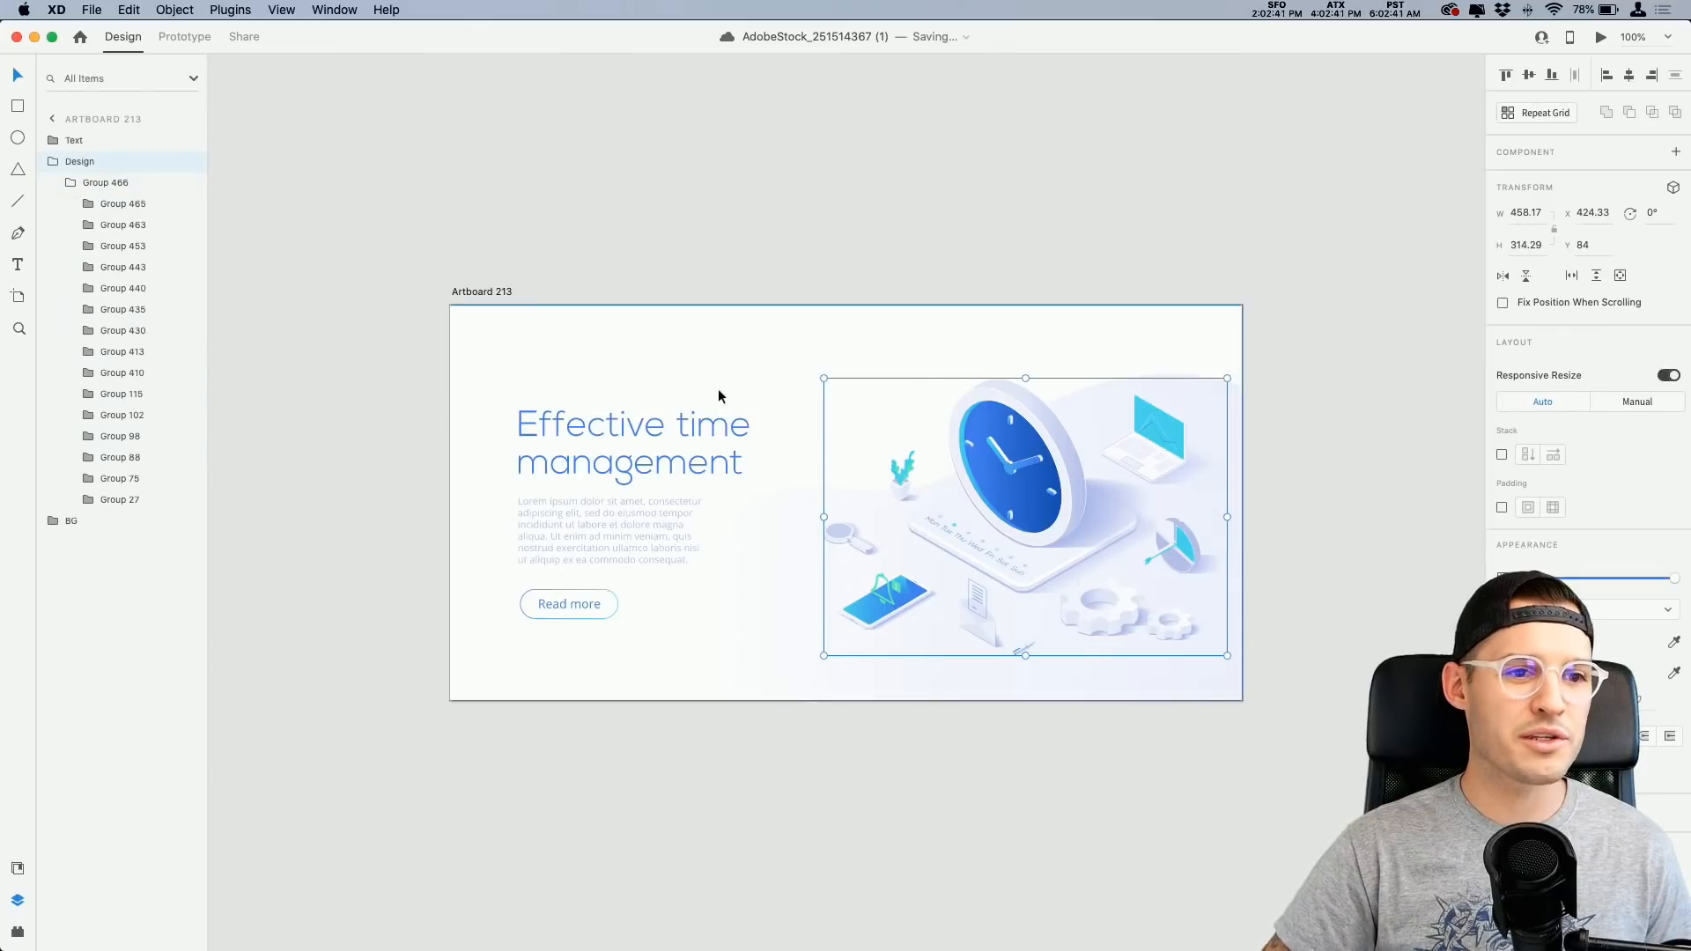
pyautogui.moveTo(1049, 476); pyautogui.dragTo(1040, 510)
pyautogui.press('super+z')
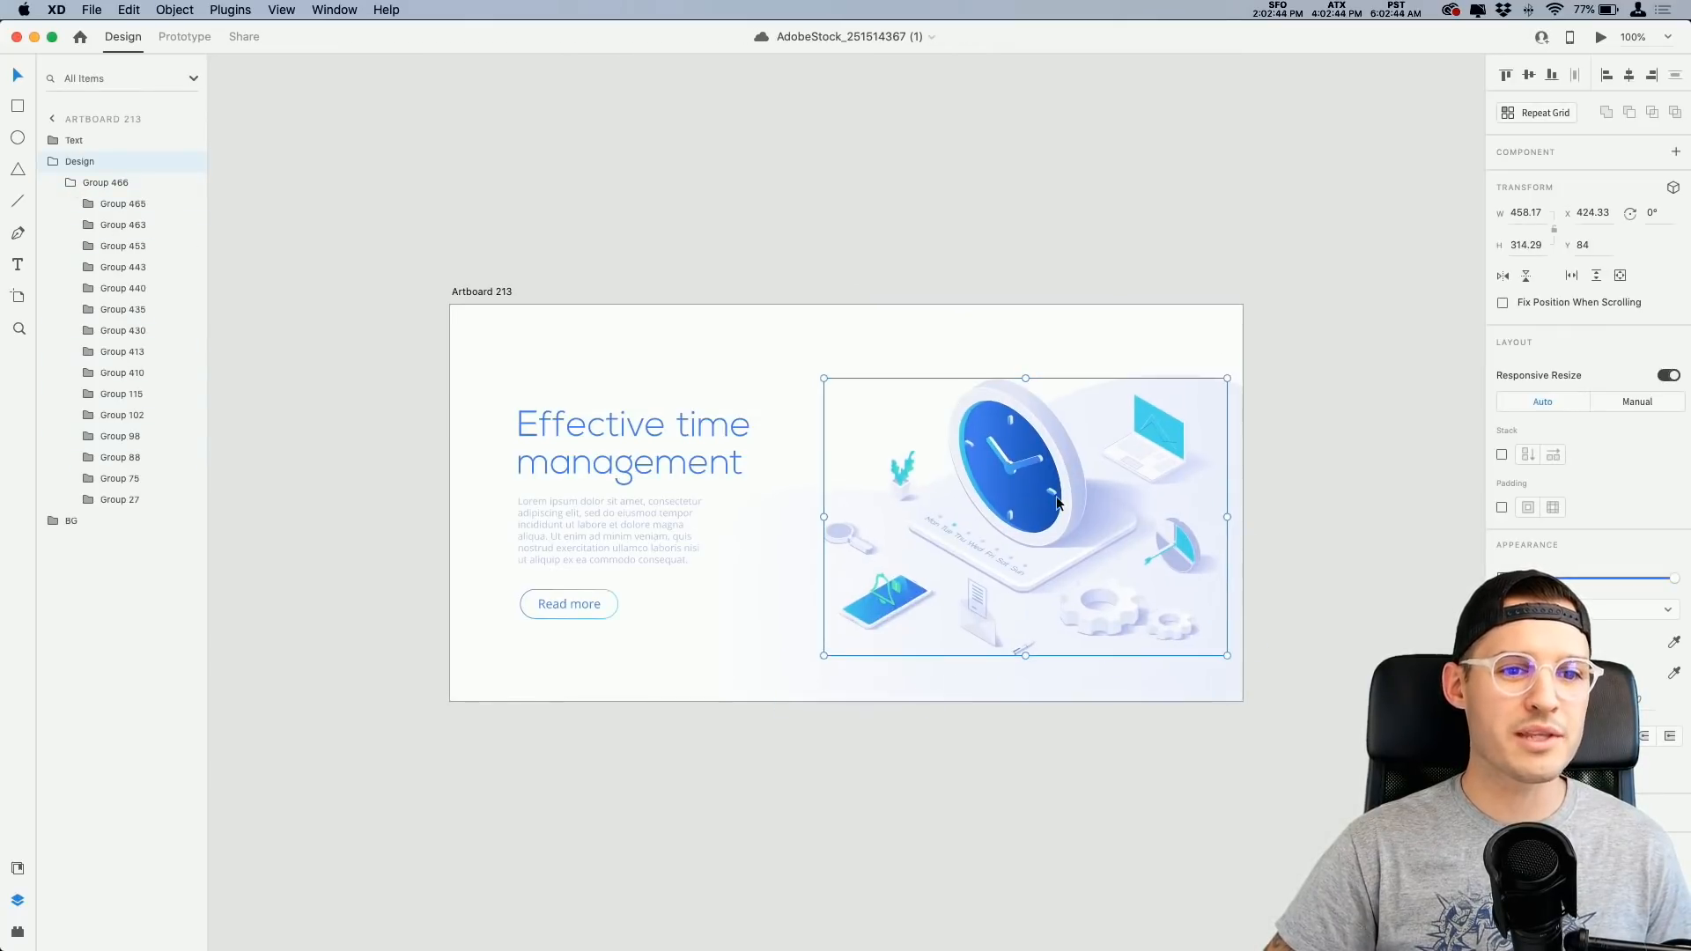
# Step: Shift the clock illustration together with its curved background path slightly up and left, copy both, and minimise the stock document
pyautogui.keyDown('super'); pyautogui.click(1235, 475); pyautogui.keyUp('super')
pyautogui.moveTo(1056, 573); pyautogui.dragTo(1028, 545)
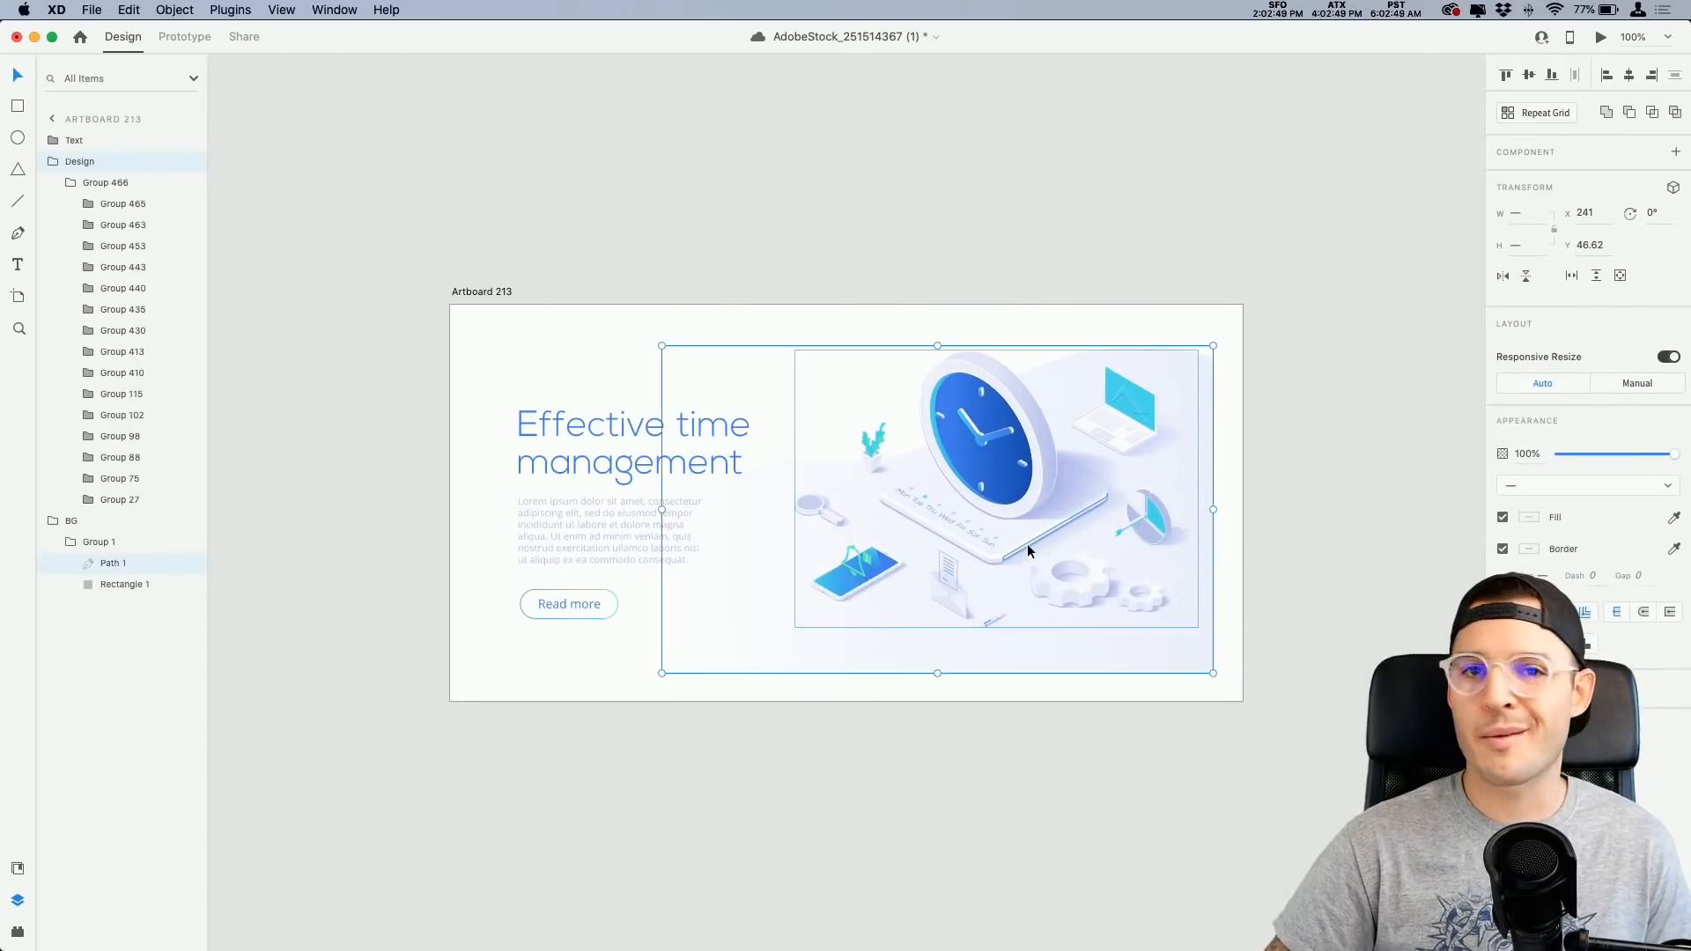
pyautogui.click(35, 37)
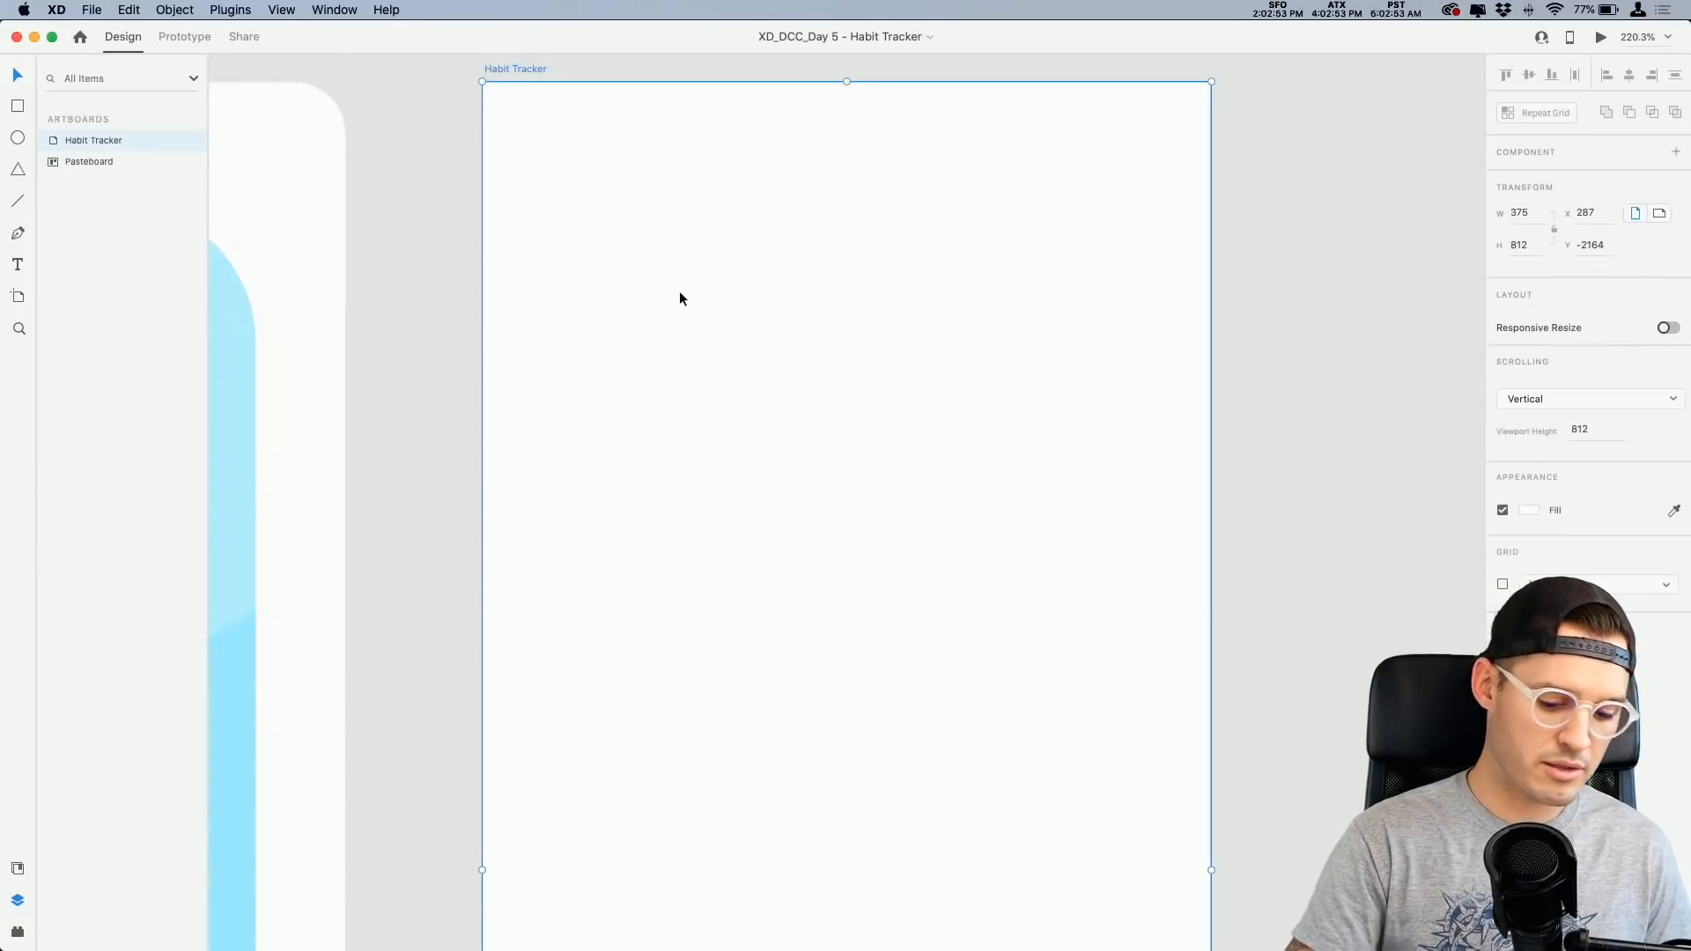
# Step: Paste the copied clock illustration and background shape onto the pasteboard beside the Habit Tracker artboard
pyautogui.press('super+minus')
pyautogui.press('super+minus')
pyautogui.press('super+minus')
pyautogui.moveTo(1038, 336); pyautogui.dragTo(644, 260)
pyautogui.click(645, 260)
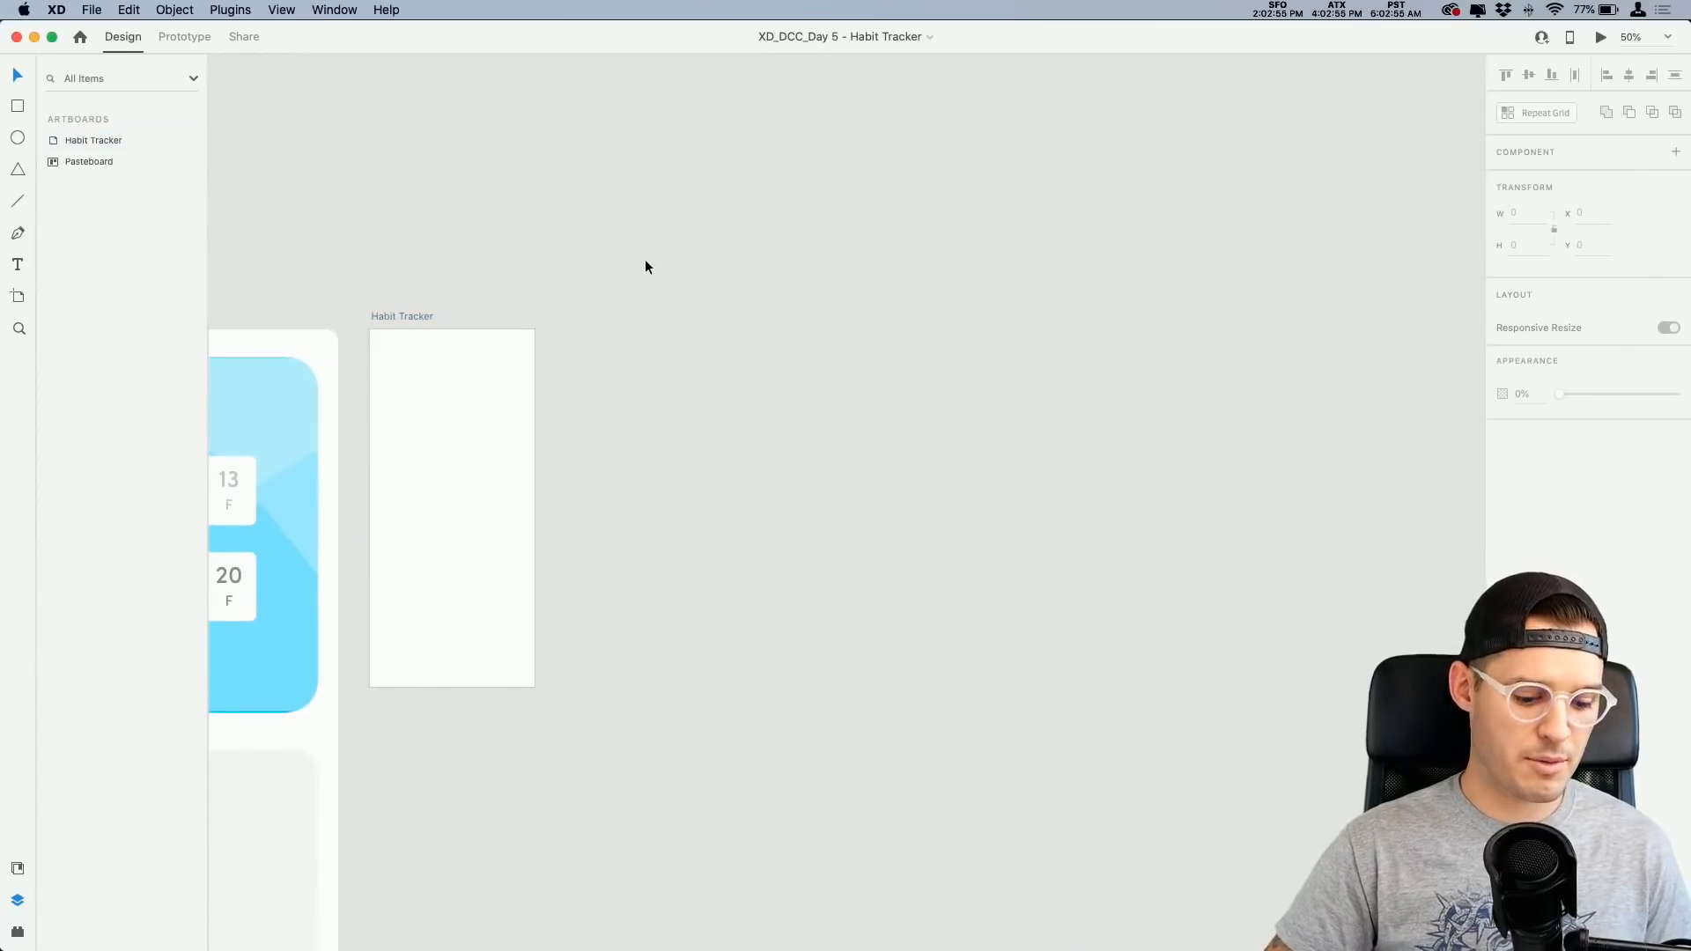
pyautogui.press('super+v')
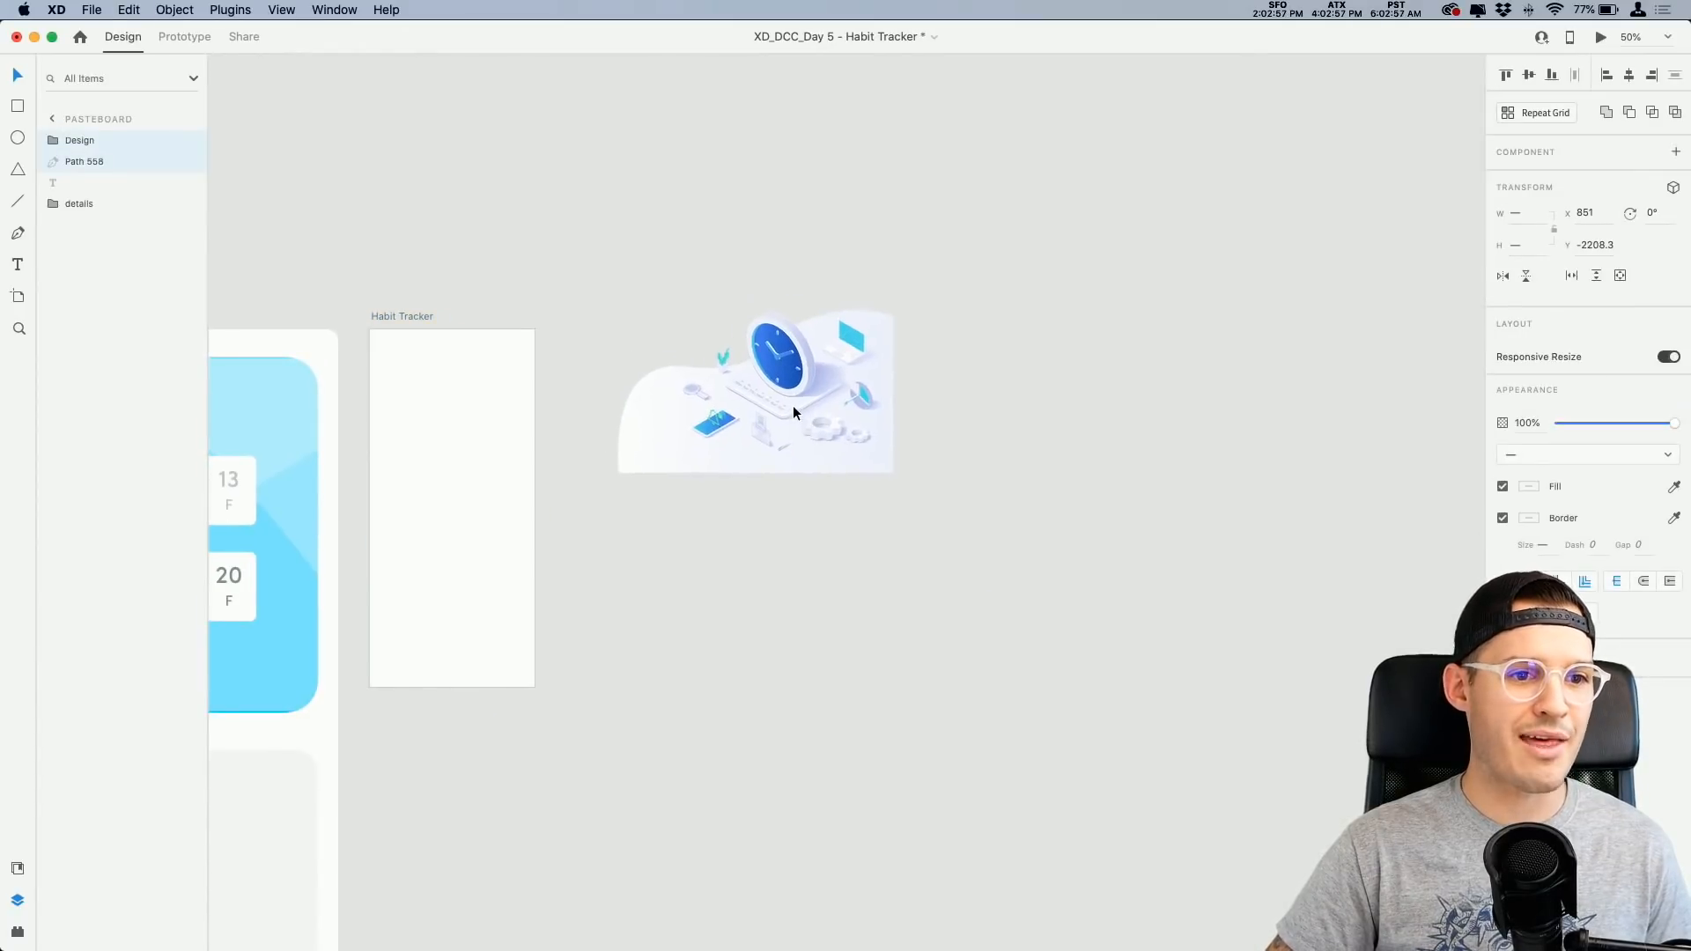
pyautogui.click(738, 275)
pyautogui.moveTo(716, 268); pyautogui.dragTo(913, 303)
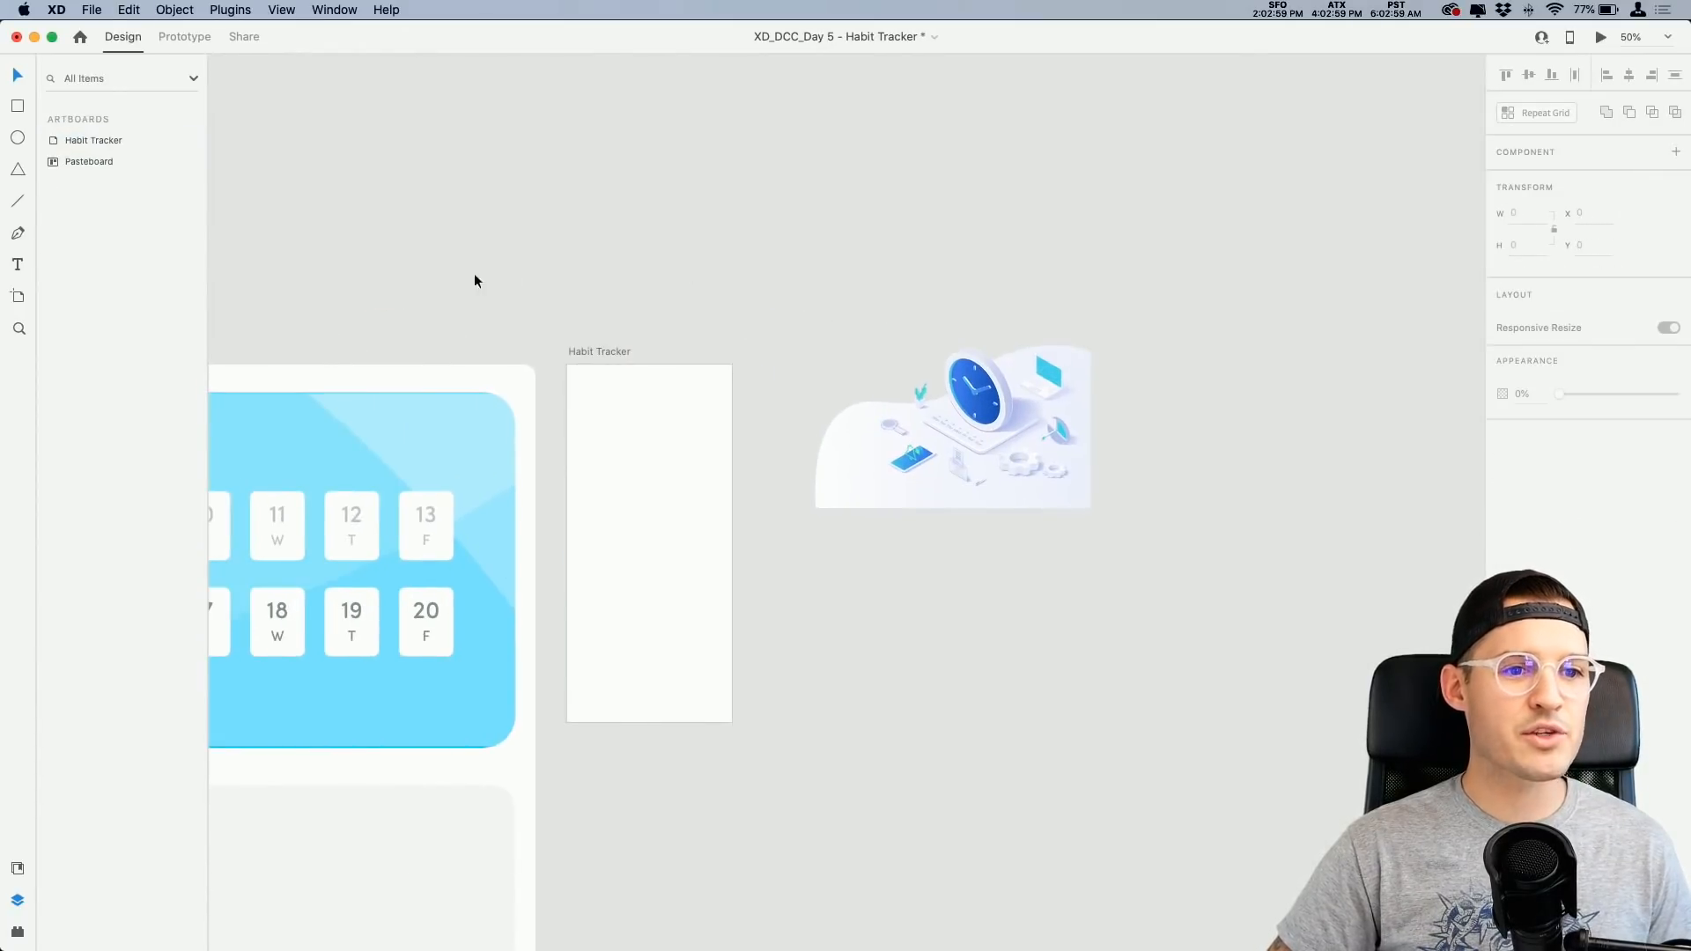
# Step: Draw a full-width rectangle about 375 by 267 across the upper part of the Habit Tracker artboard
pyautogui.press('z')
pyautogui.moveTo(577, 348); pyautogui.dragTo(1029, 534)
pyautogui.press('v')
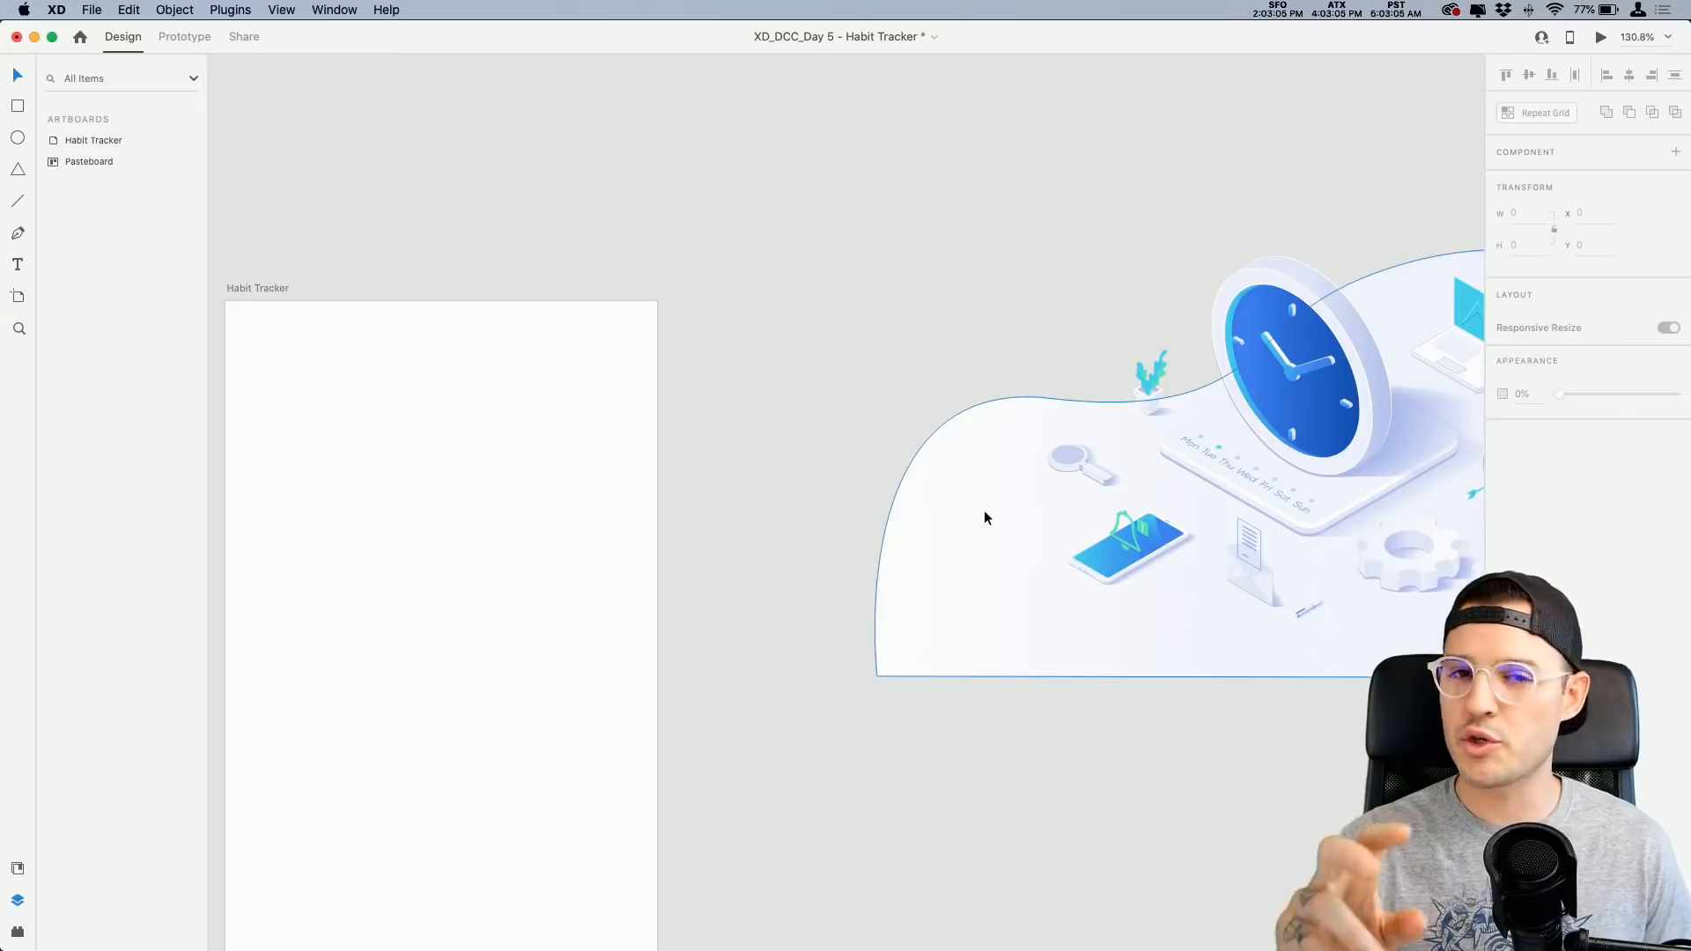
pyautogui.hscroll(-5, 984, 517)
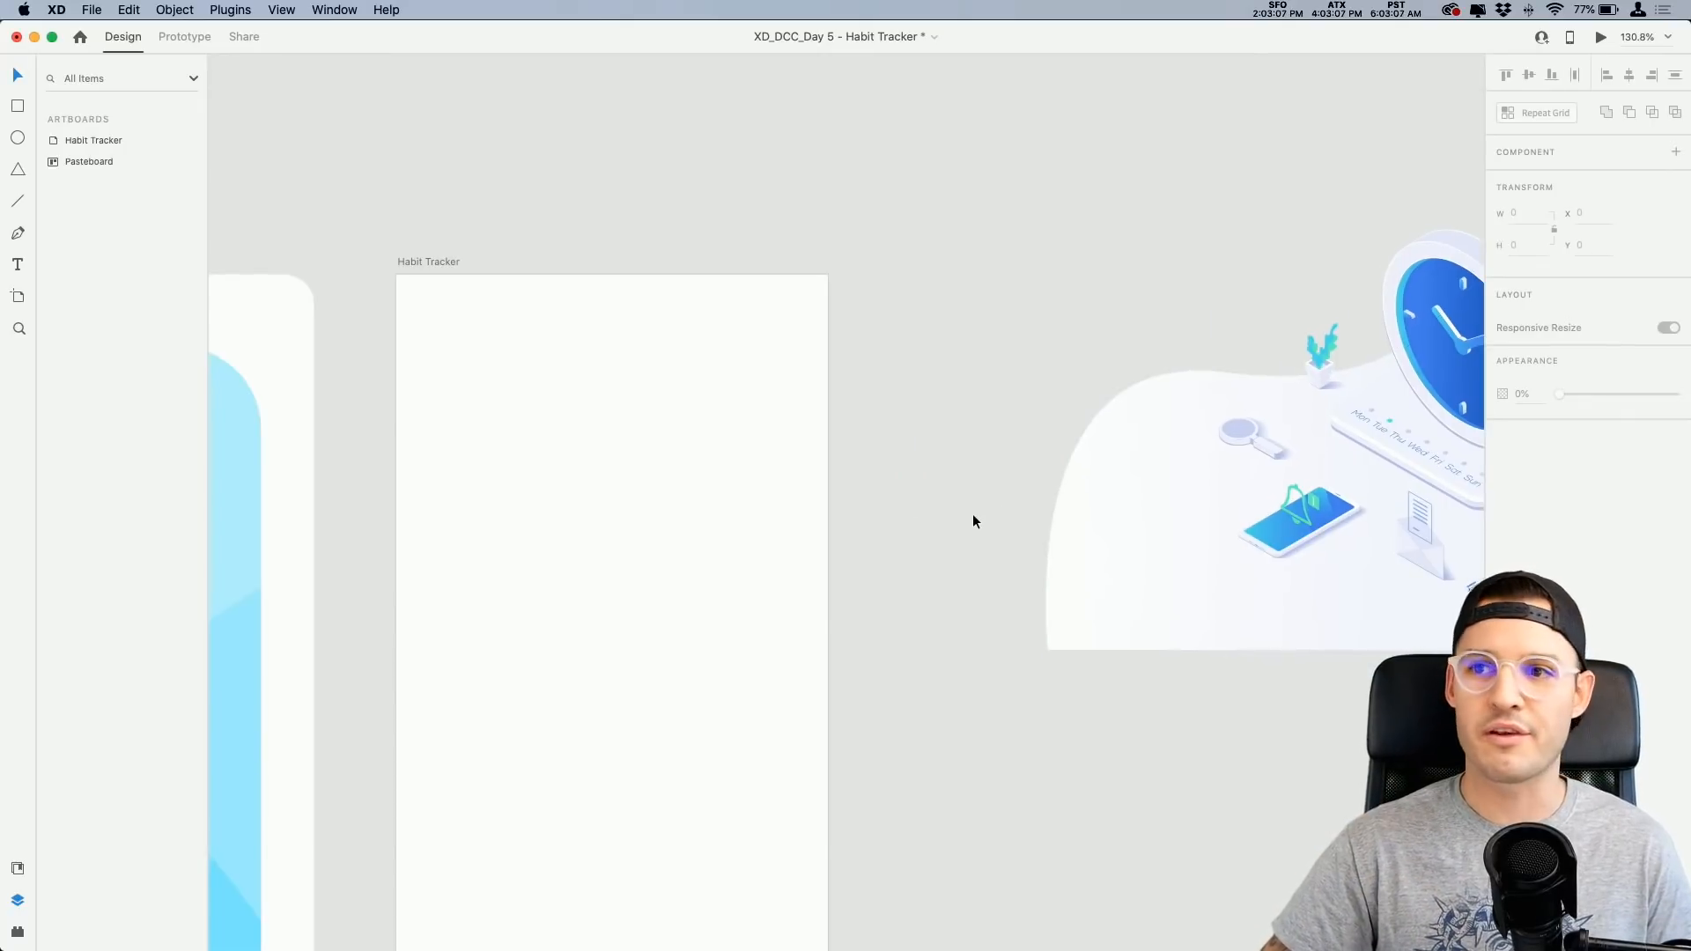
pyautogui.press('r')
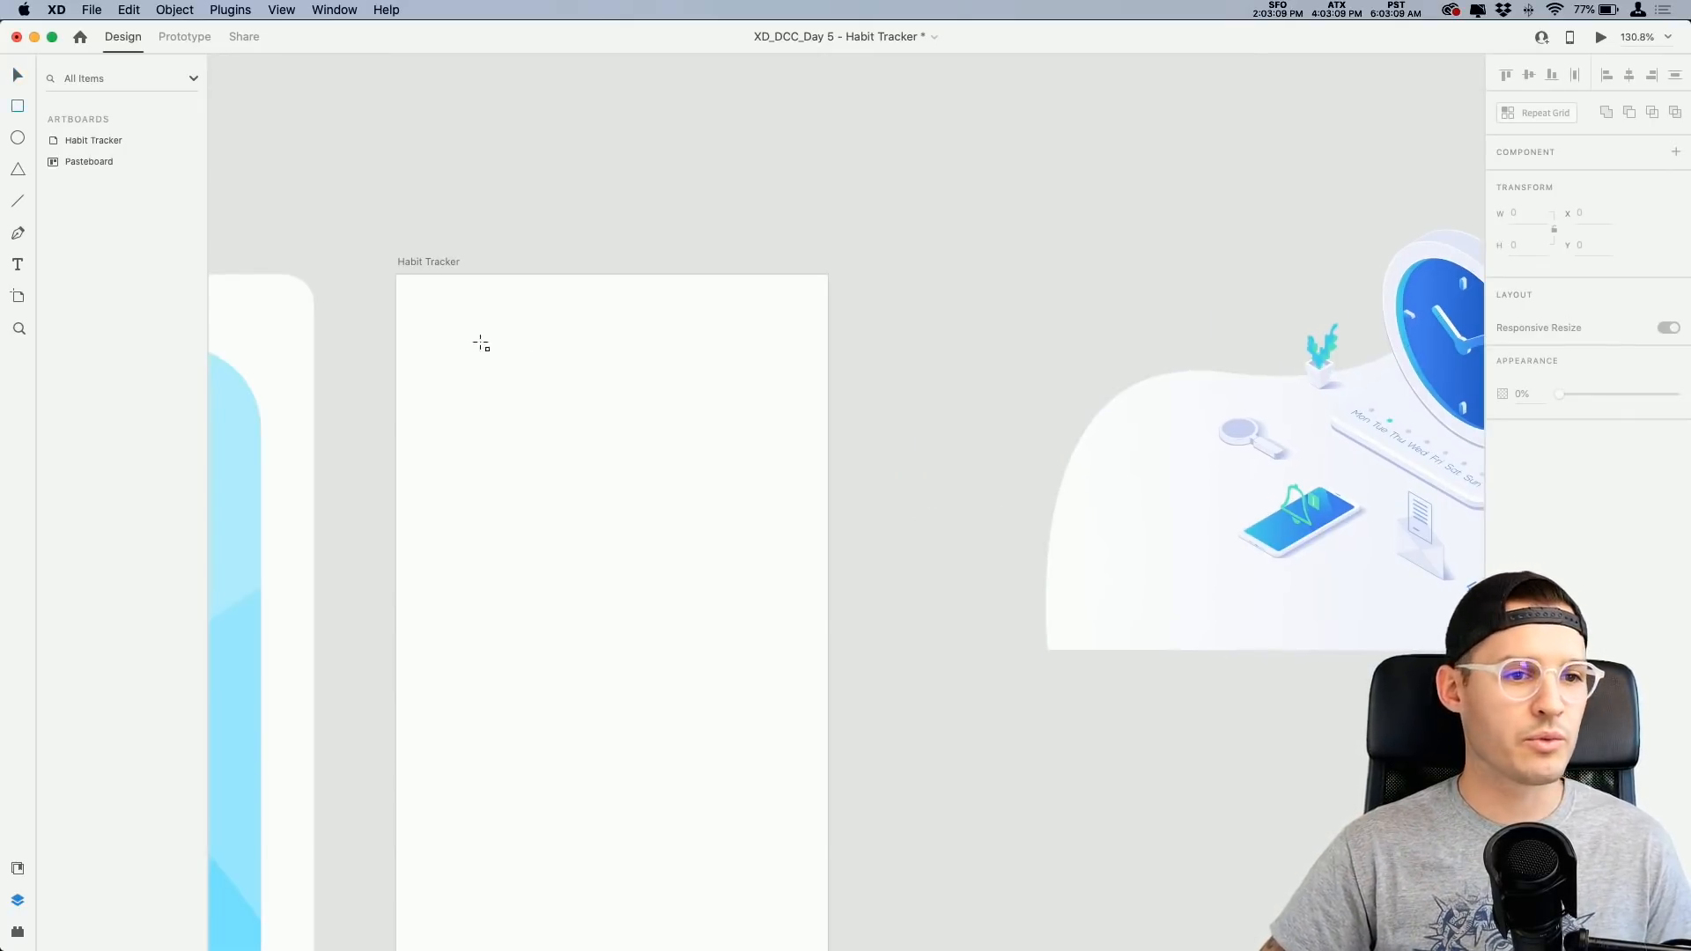
pyautogui.moveTo(398, 275); pyautogui.dragTo(828, 582)
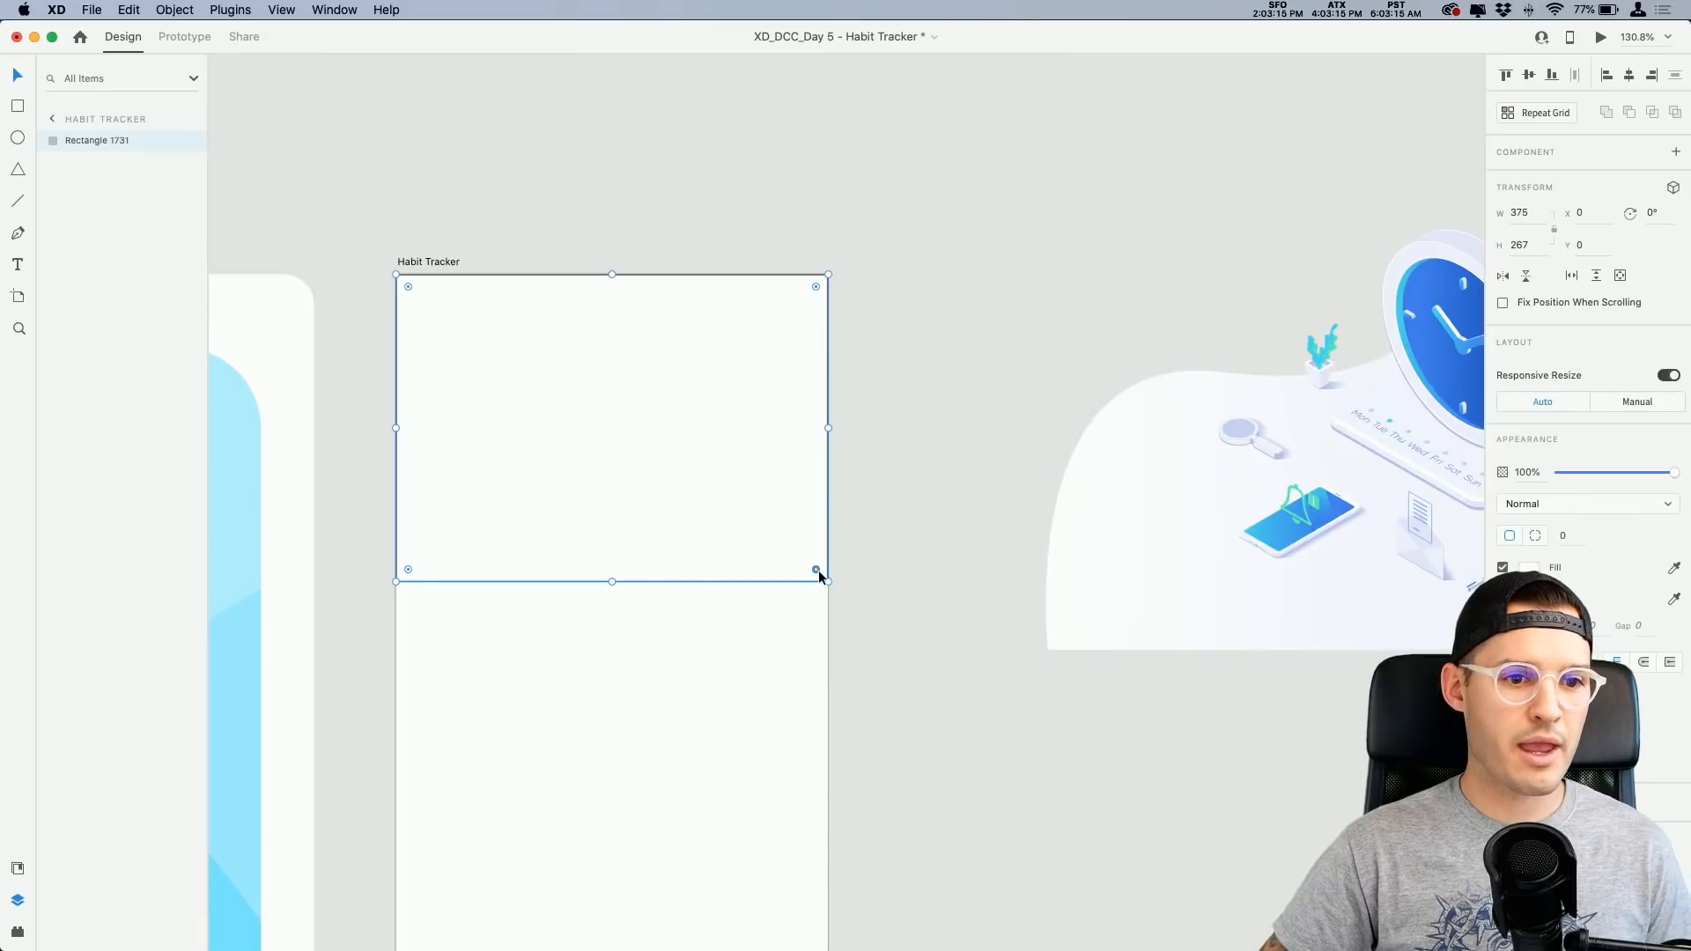
# Step: Round only the header rectangle's two bottom corners with a radius of 20
pyautogui.moveTo(816, 570); pyautogui.dragTo(806, 561)
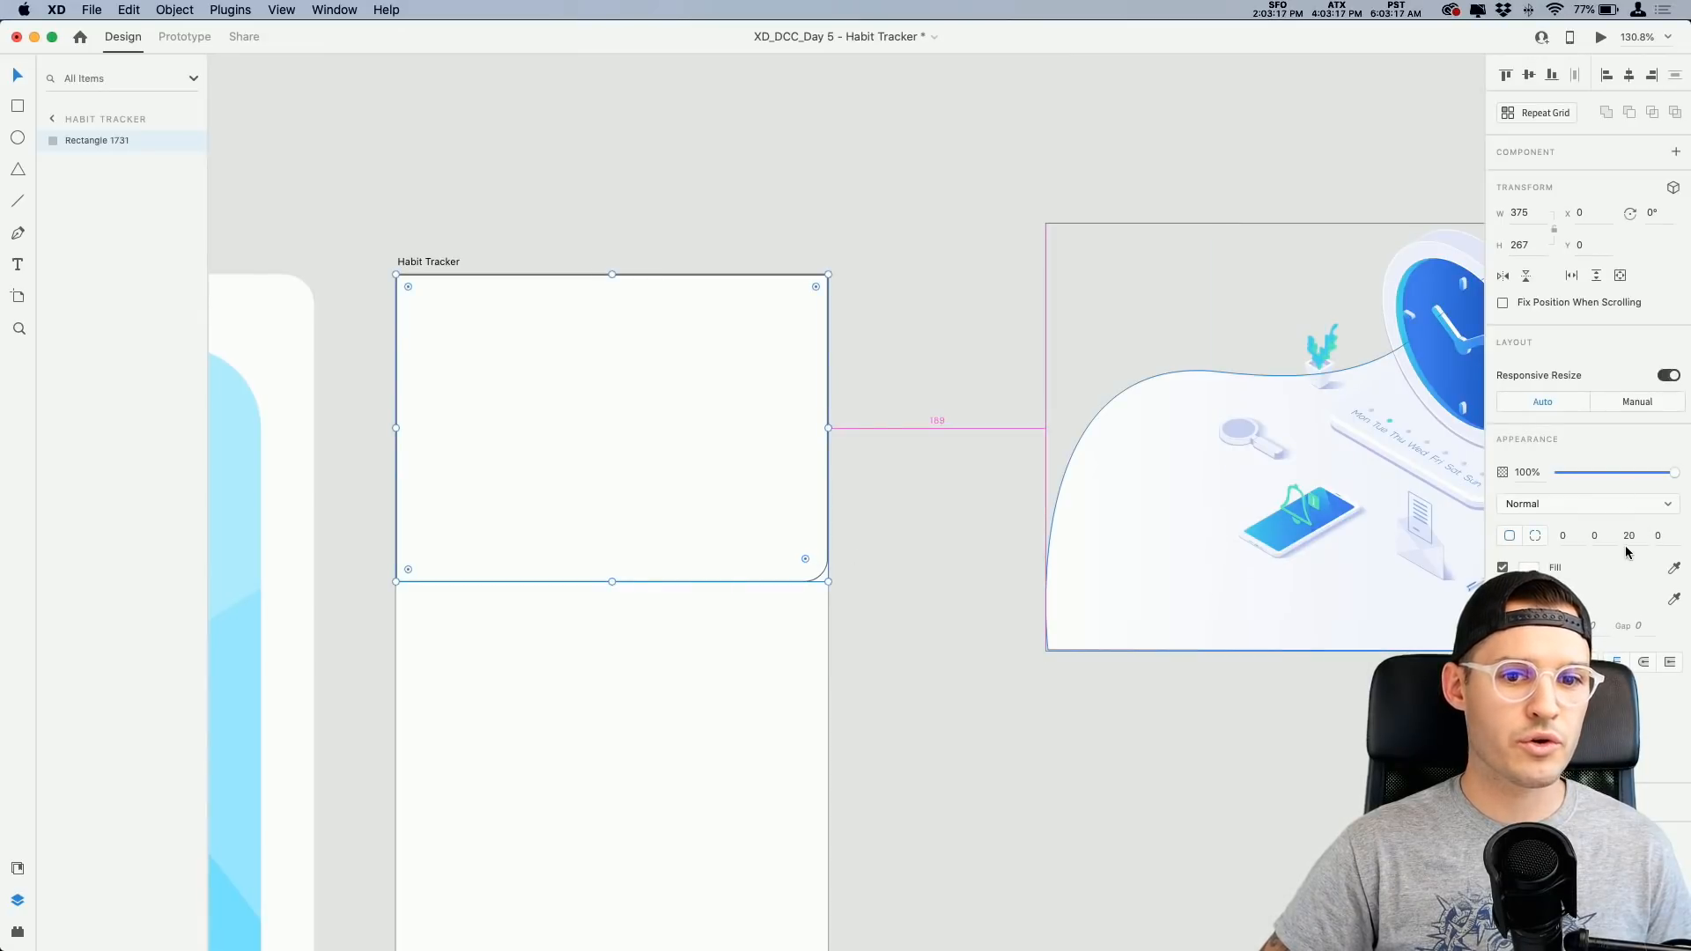
pyautogui.click(1663, 538)
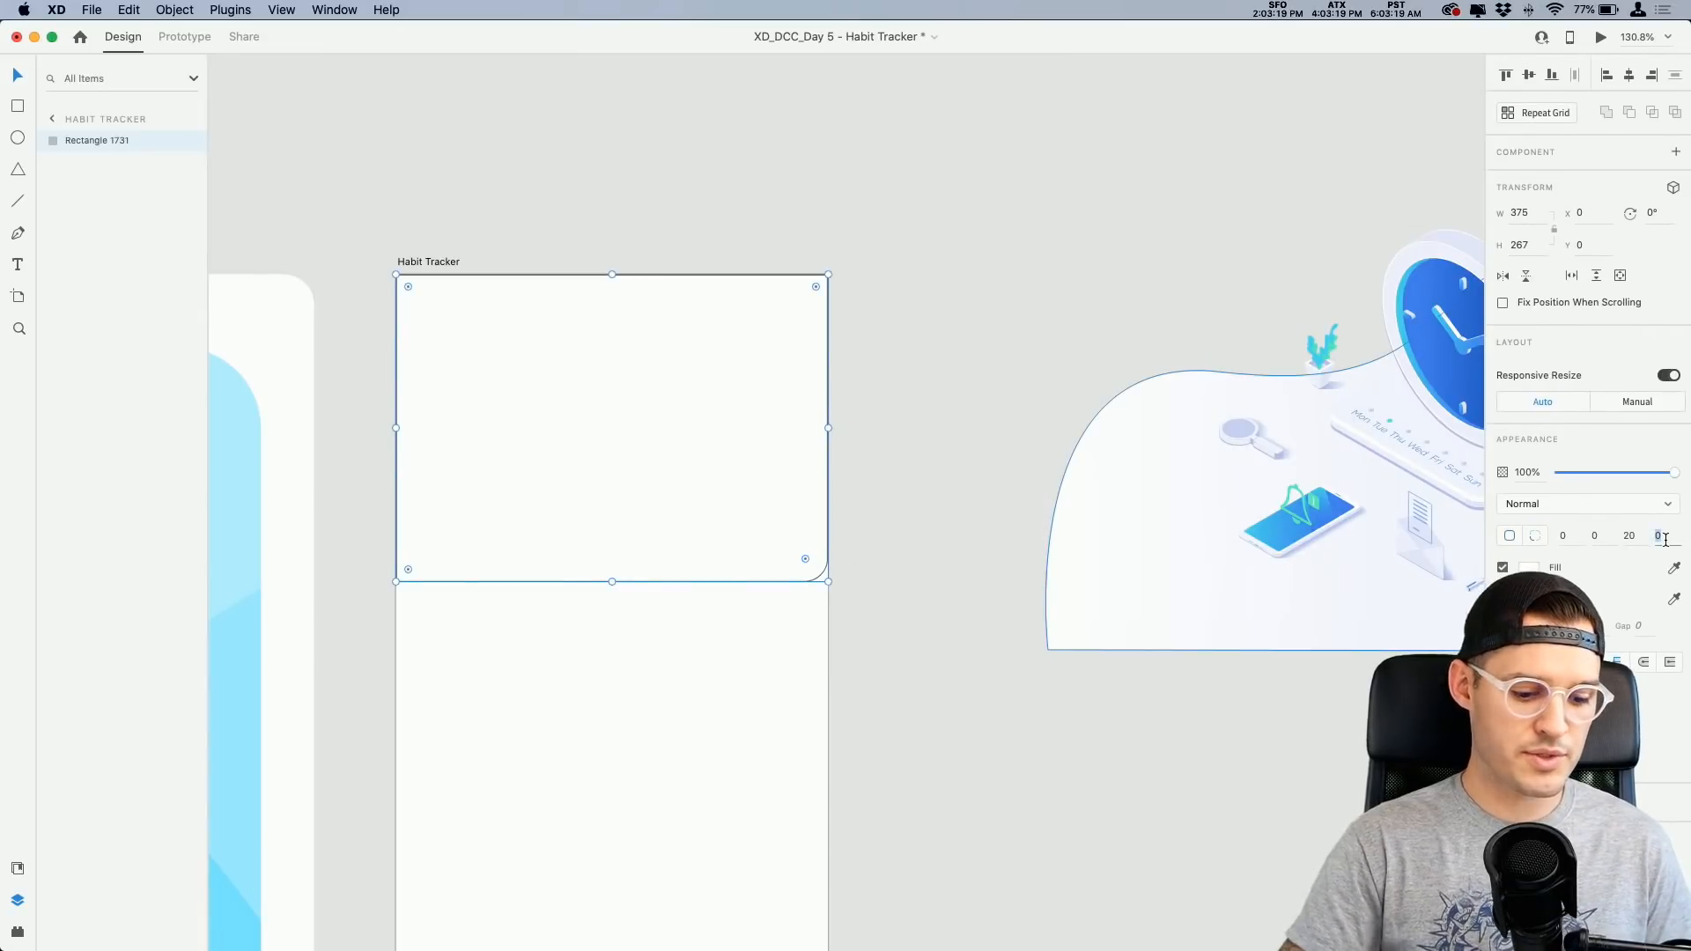
pyautogui.write('20')
pyautogui.press('Return')
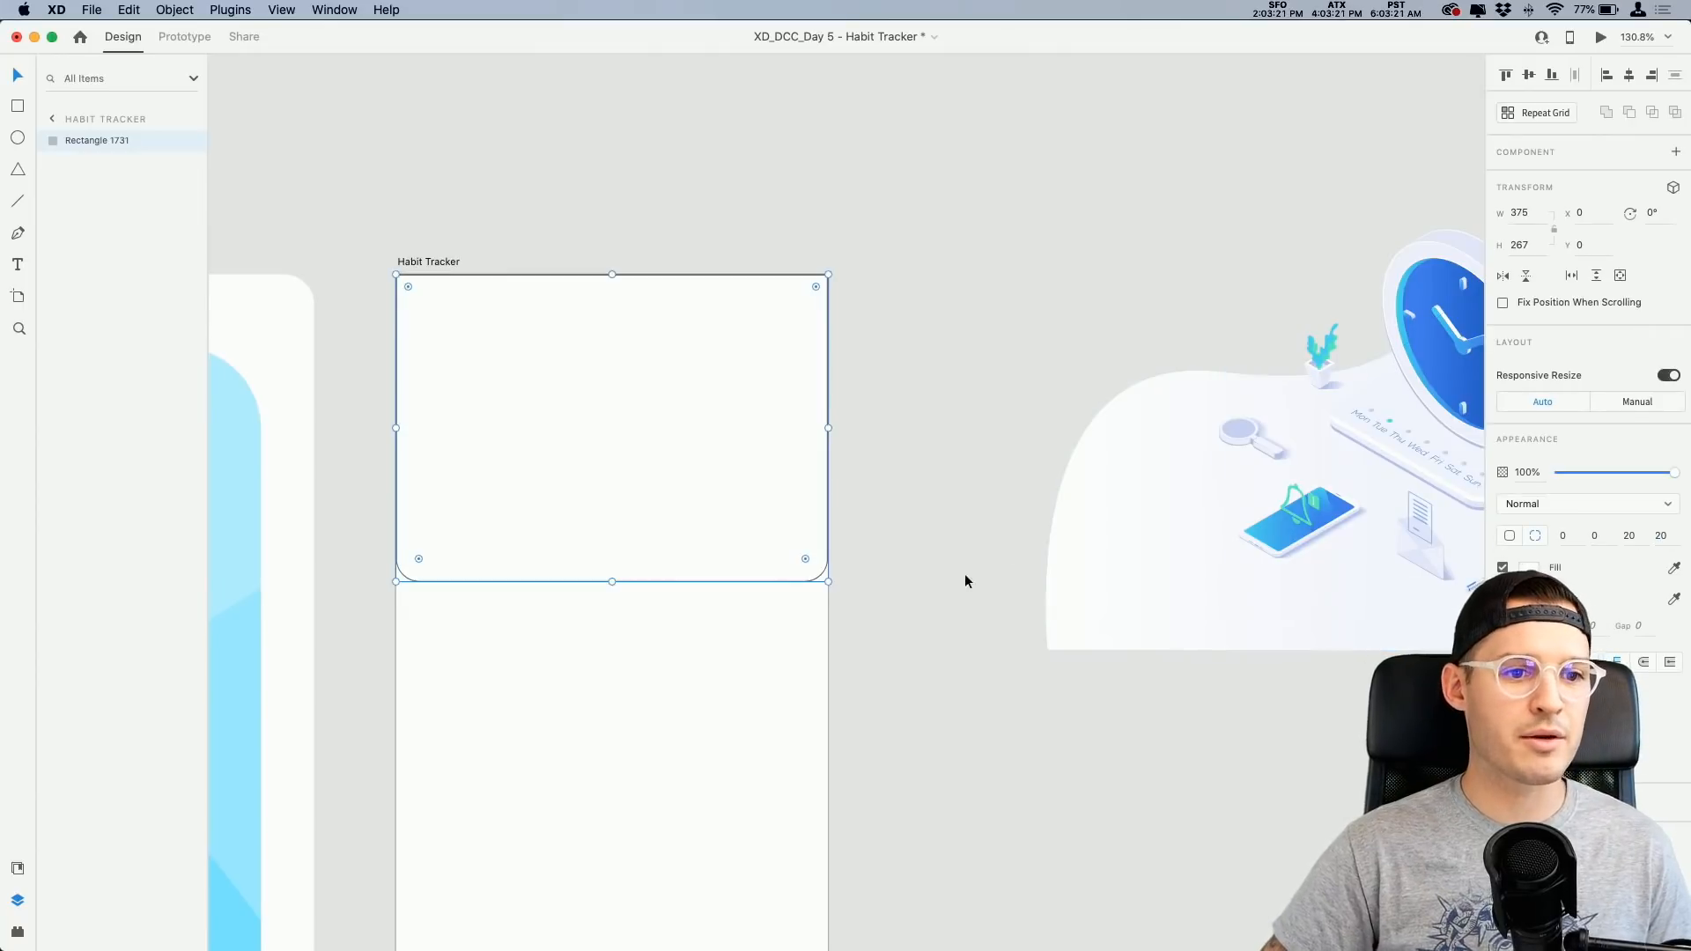
# Step: Remove the header rectangle's border and fill it with the dark grey swatch #6A6A6A
pyautogui.click(1502, 599)
pyautogui.click(1529, 568)
pyautogui.click(1355, 671)
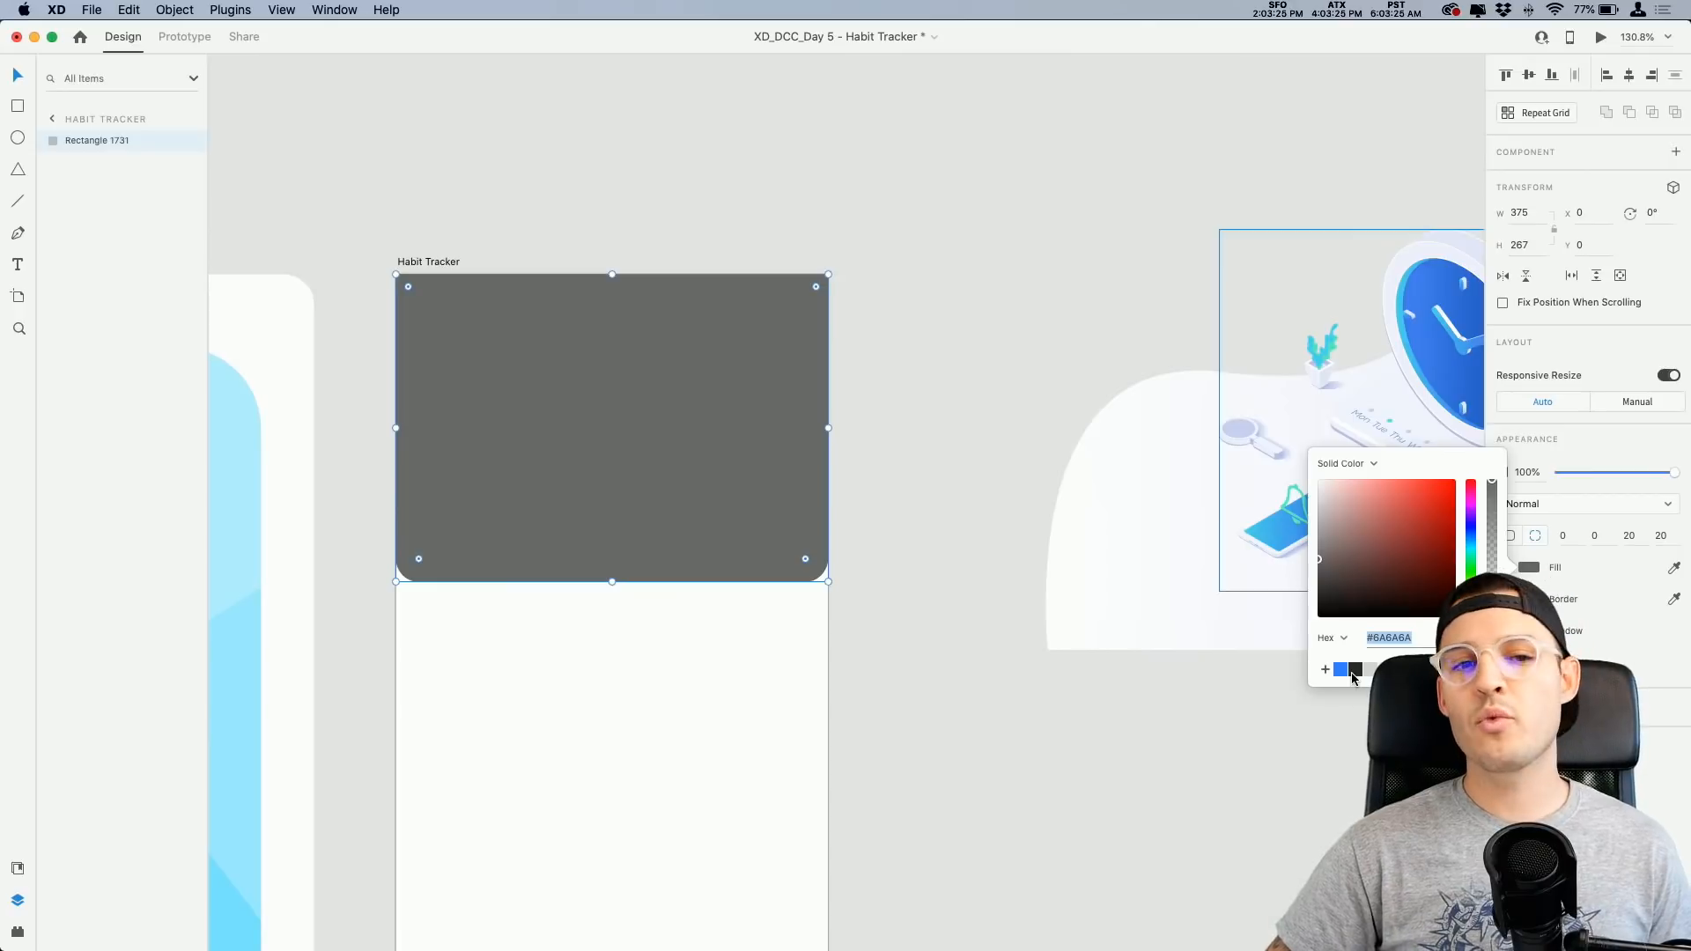
# Step: Change the header rectangle's fill from grey to a vivid purple
pyautogui.moveTo(1471, 602); pyautogui.dragTo(1480, 521)
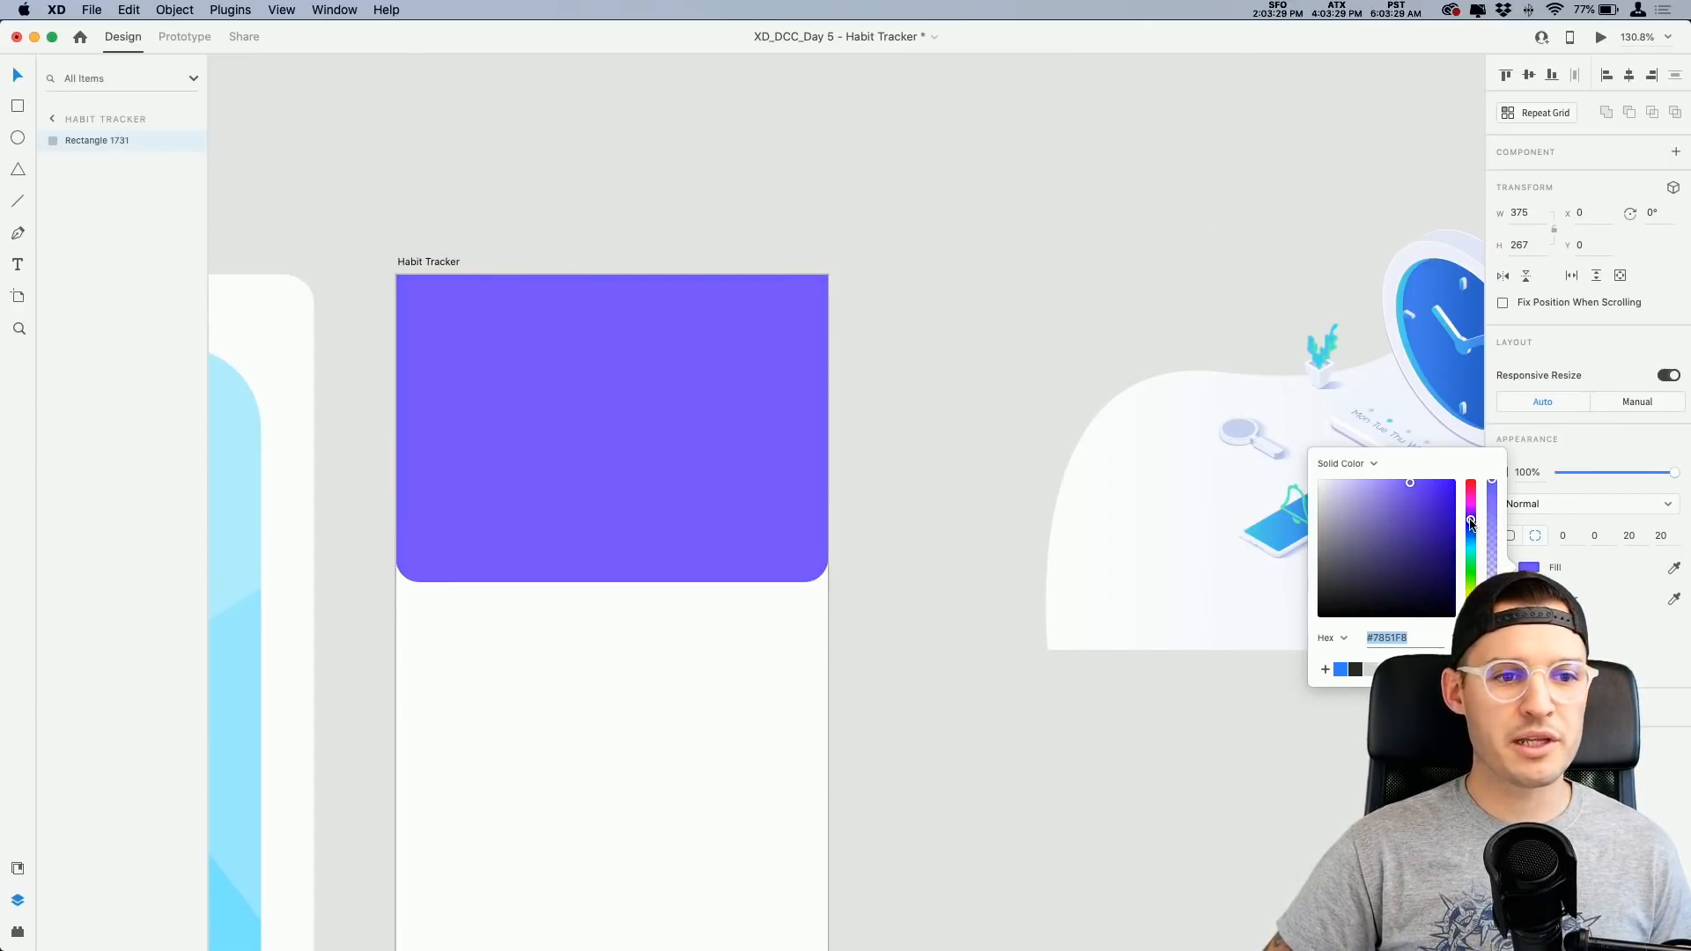
pyautogui.click(1036, 344)
pyautogui.hscroll(-1, 997, 393)
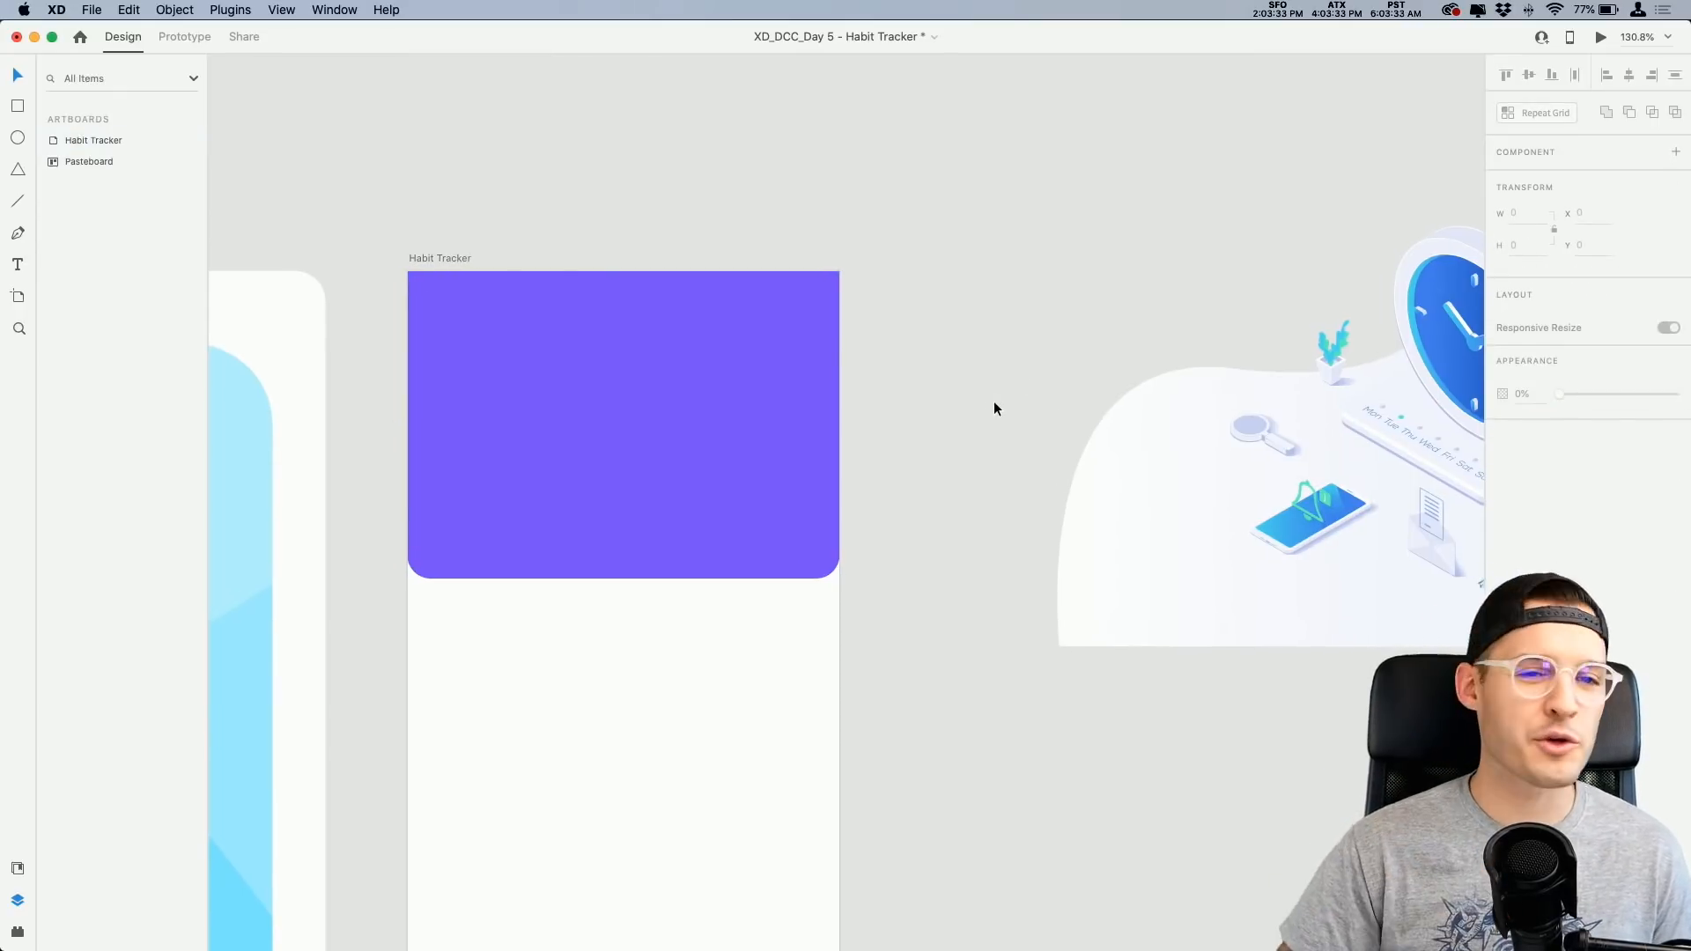
# Step: Duplicate the purple header rectangle and place the copy over the clock illustration on the pasteboard
pyautogui.click(687, 441)
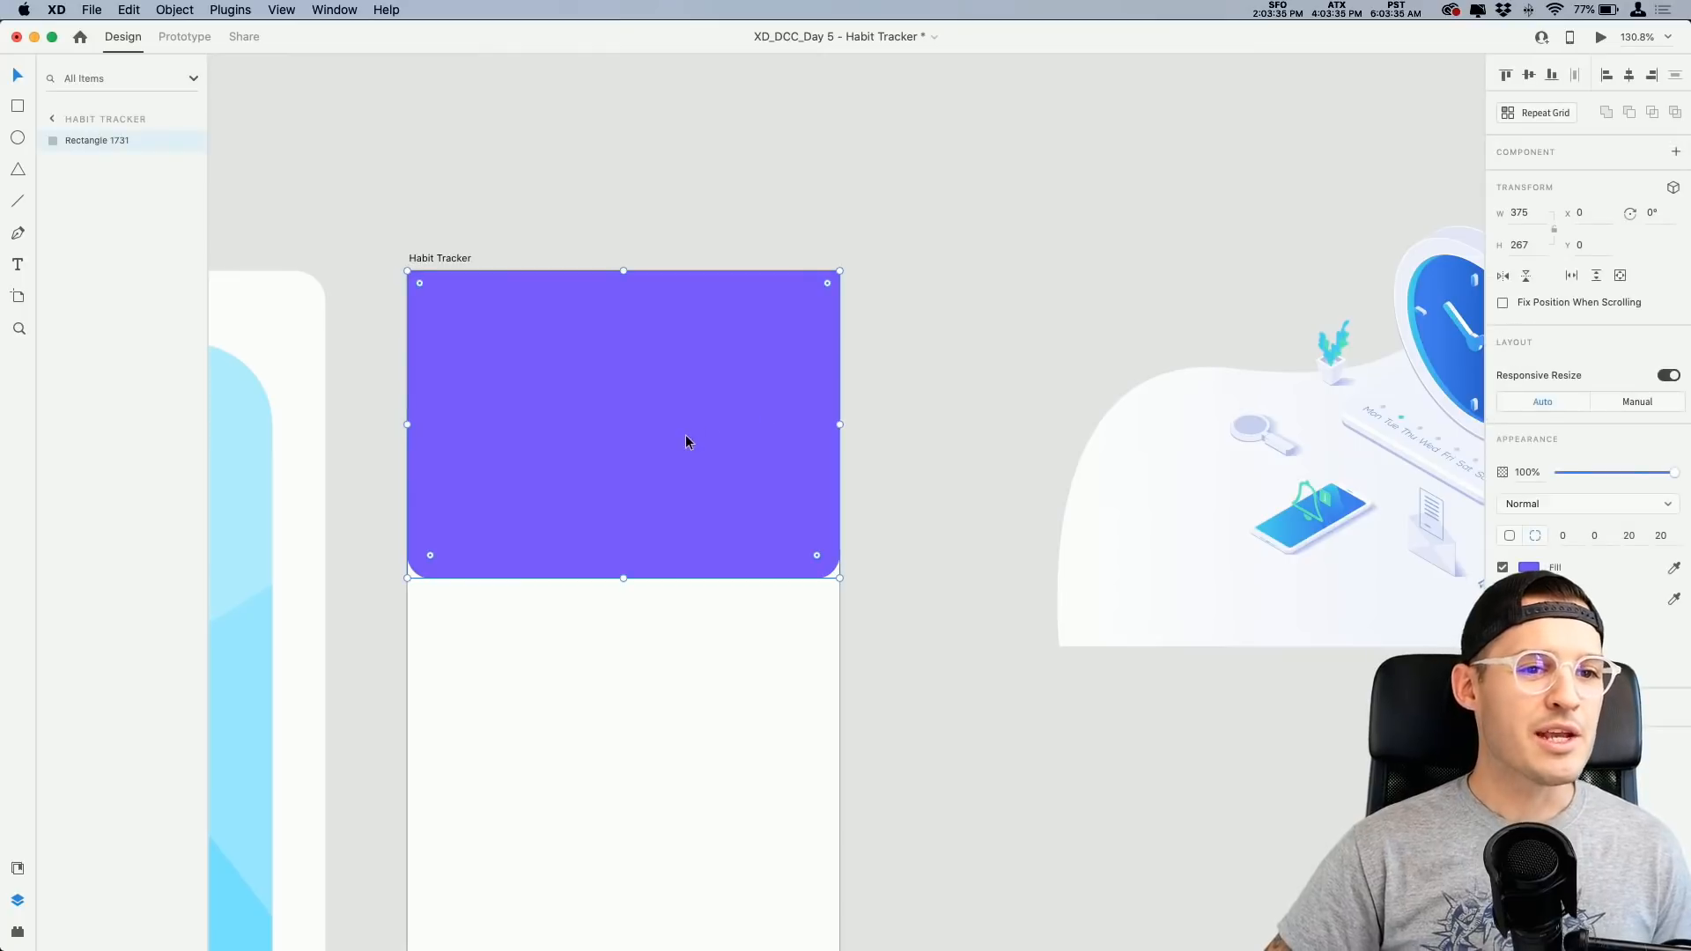
pyautogui.hscroll(5, 1053, 324)
pyautogui.scroll(3, 1054, 324)
pyautogui.moveTo(522, 527); pyautogui.dragTo(933, 453)
# Step: Scale down the clock illustration together with its background shape and position both behind the duplicated purple rectangle
pyautogui.moveTo(1284, 283); pyautogui.dragTo(1168, 553)
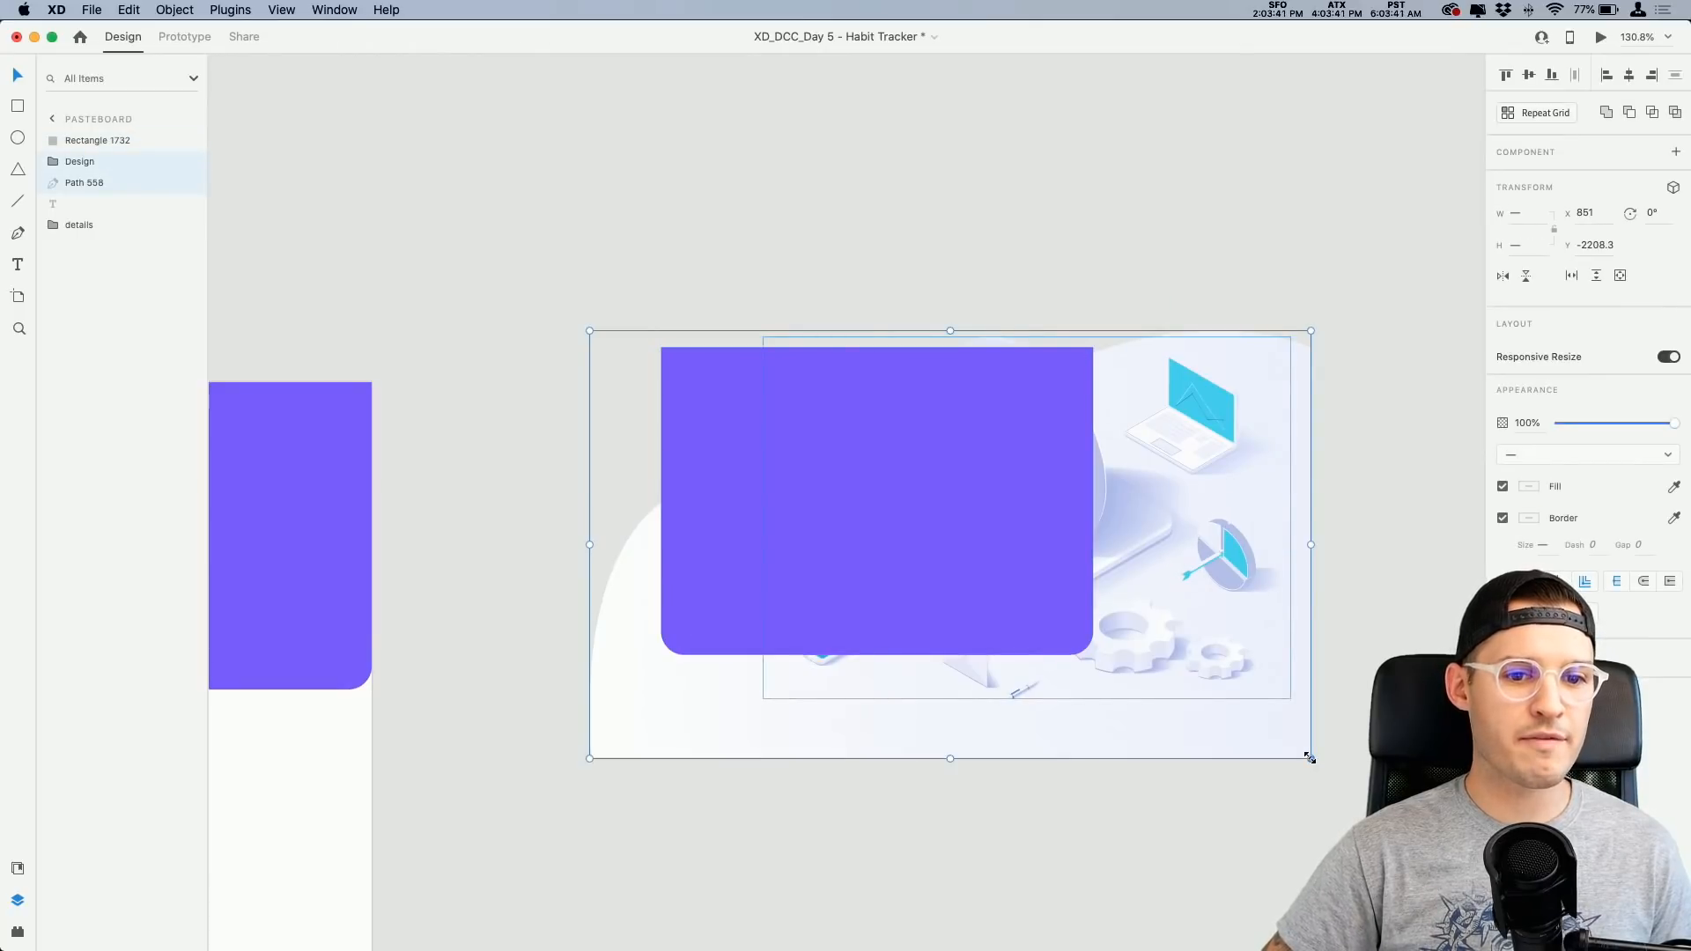
pyautogui.moveTo(1275, 732); pyautogui.dragTo(1249, 710)
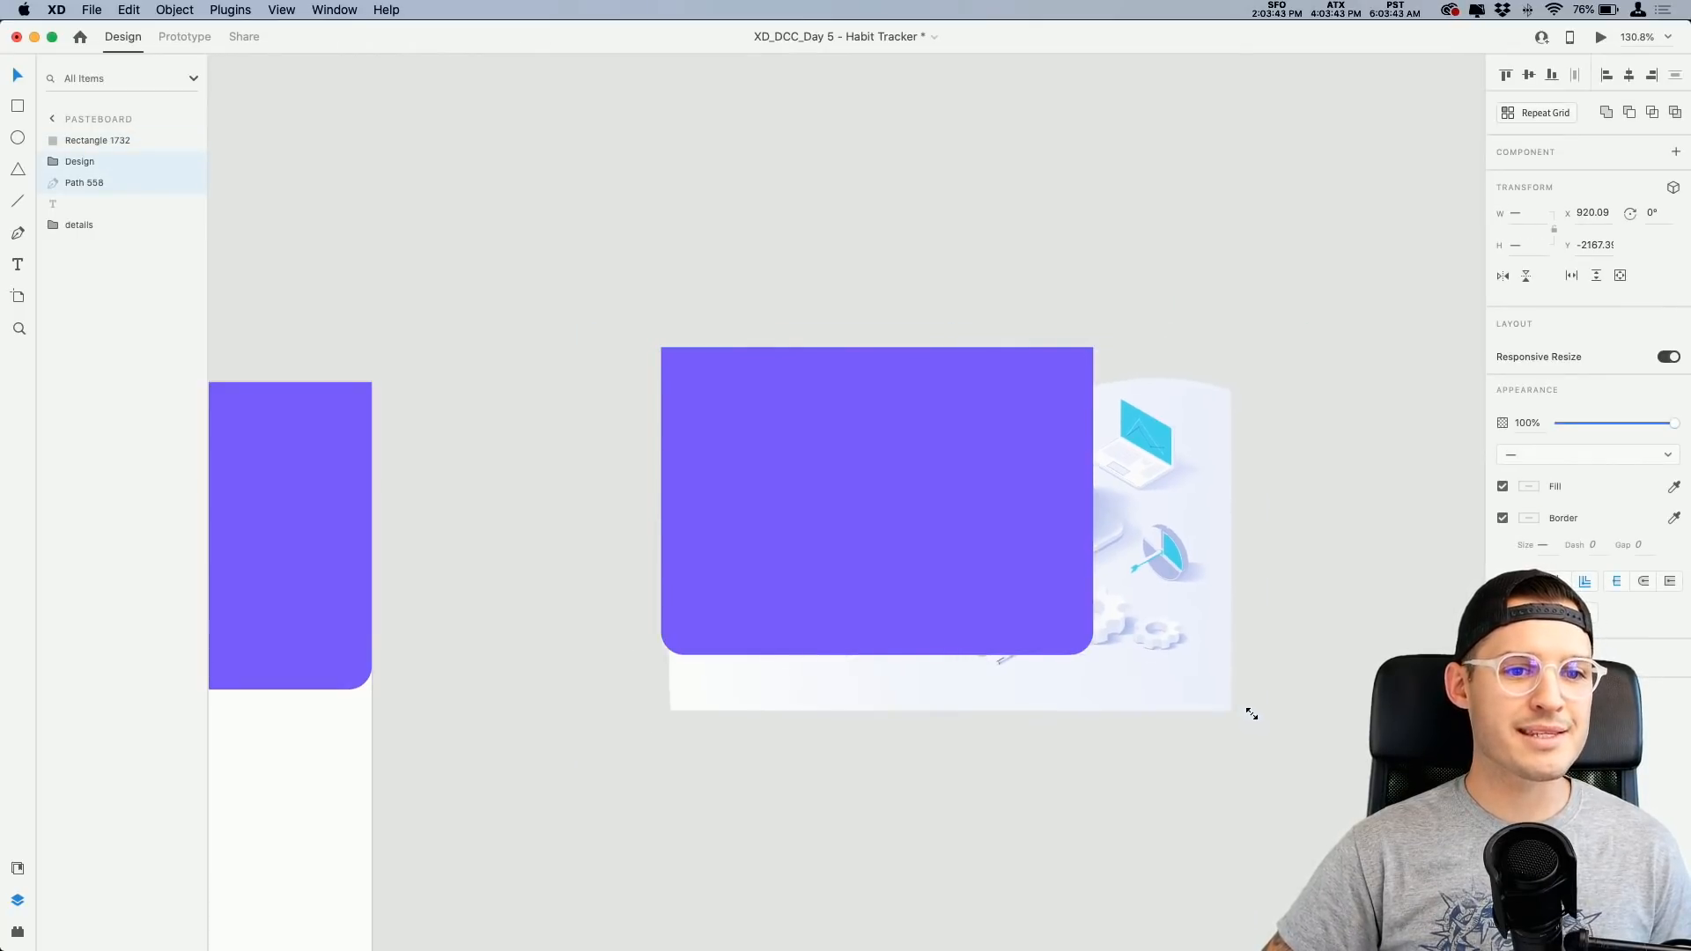
pyautogui.moveTo(1176, 635); pyautogui.dragTo(1070, 585)
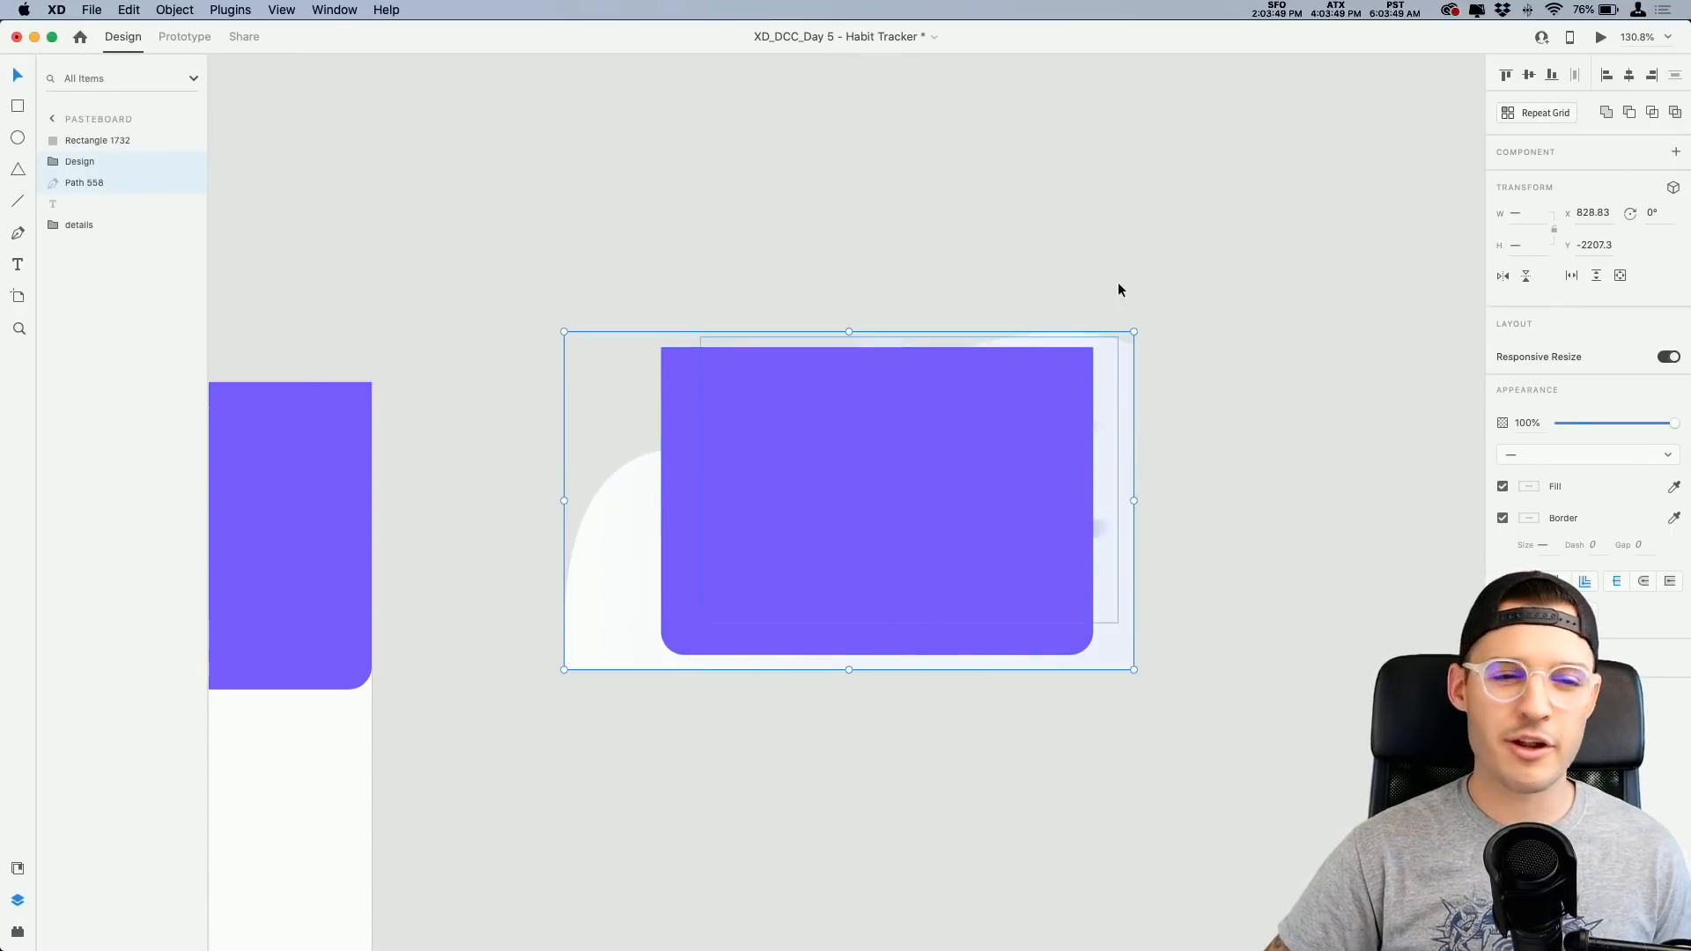
# Step: Mask the illustration and its background shape with the duplicated purple rectangle
pyautogui.moveTo(1185, 257); pyautogui.dragTo(685, 742)
pyautogui.rightClick(810, 486)
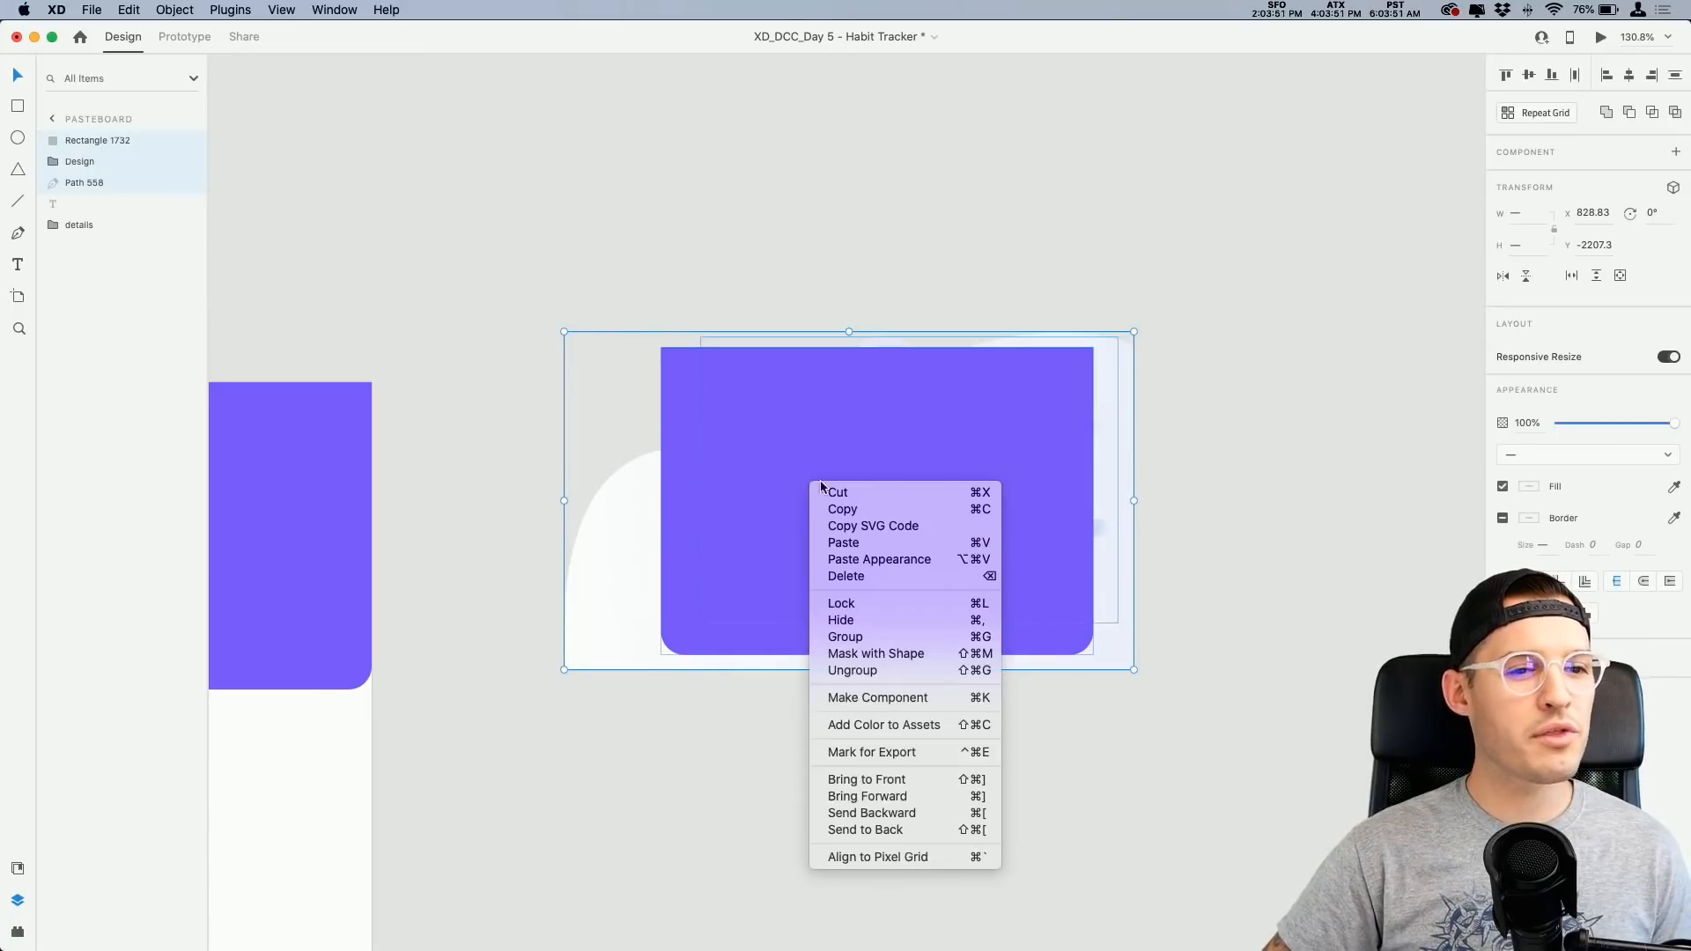
pyautogui.click(975, 656)
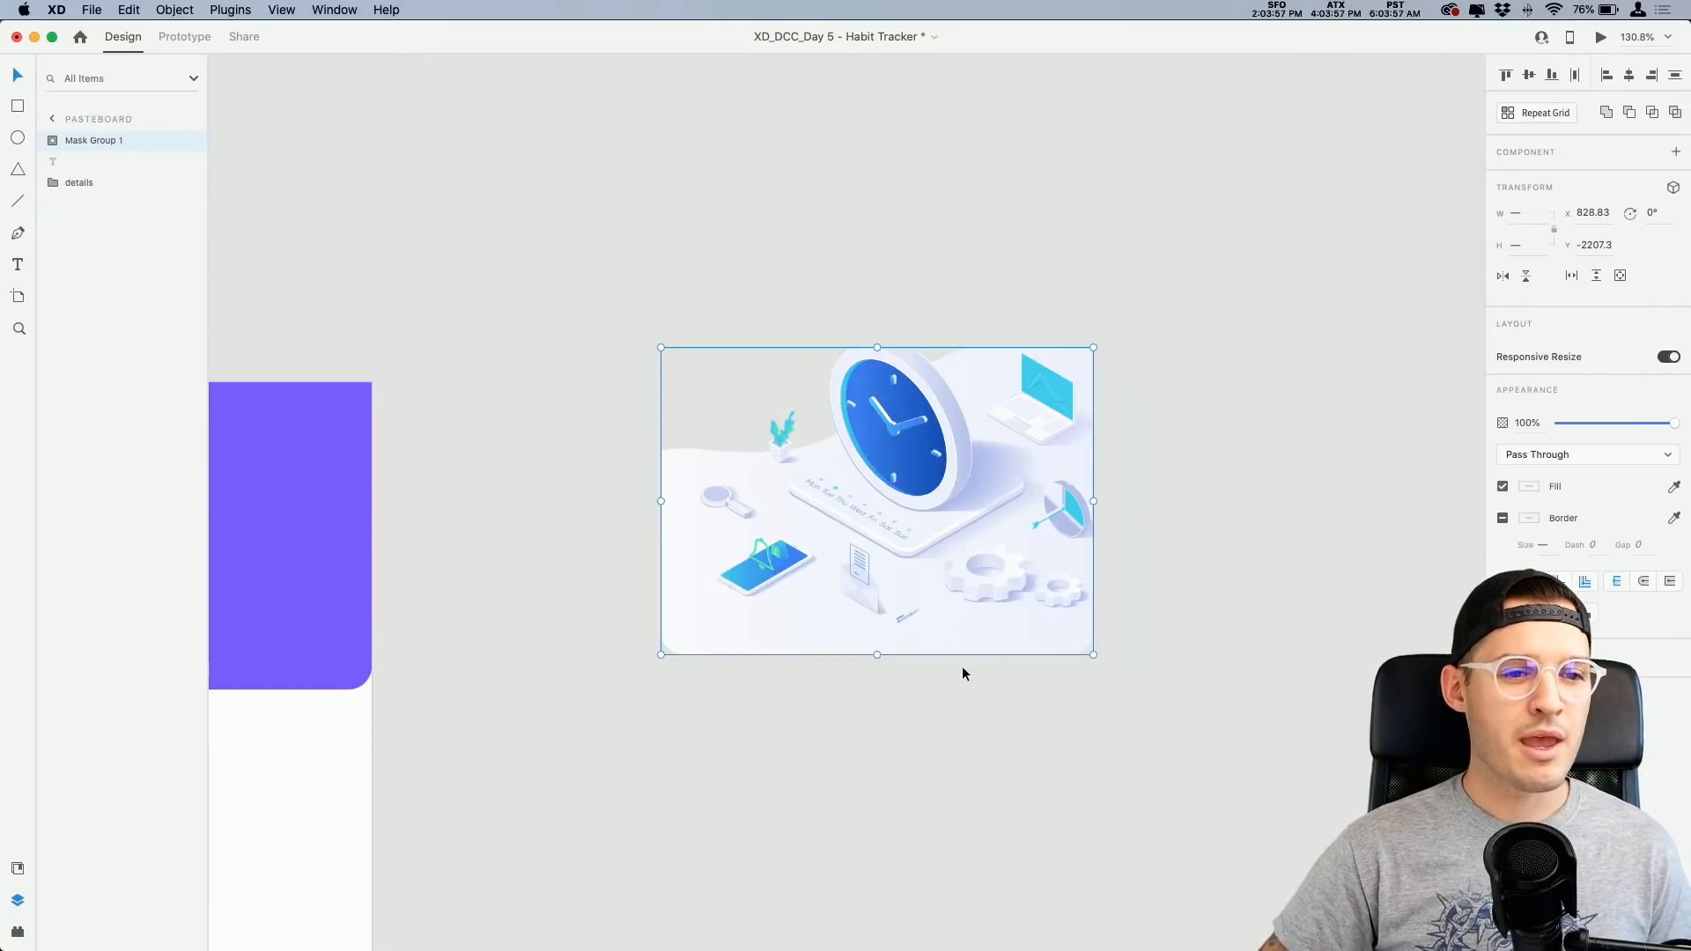
pyautogui.click(969, 669)
# Step: Move the masked illustration onto the Habit Tracker artboard, aligned exactly over the header at X 0, Y 0
pyautogui.moveTo(974, 667); pyautogui.dragTo(1307, 681)
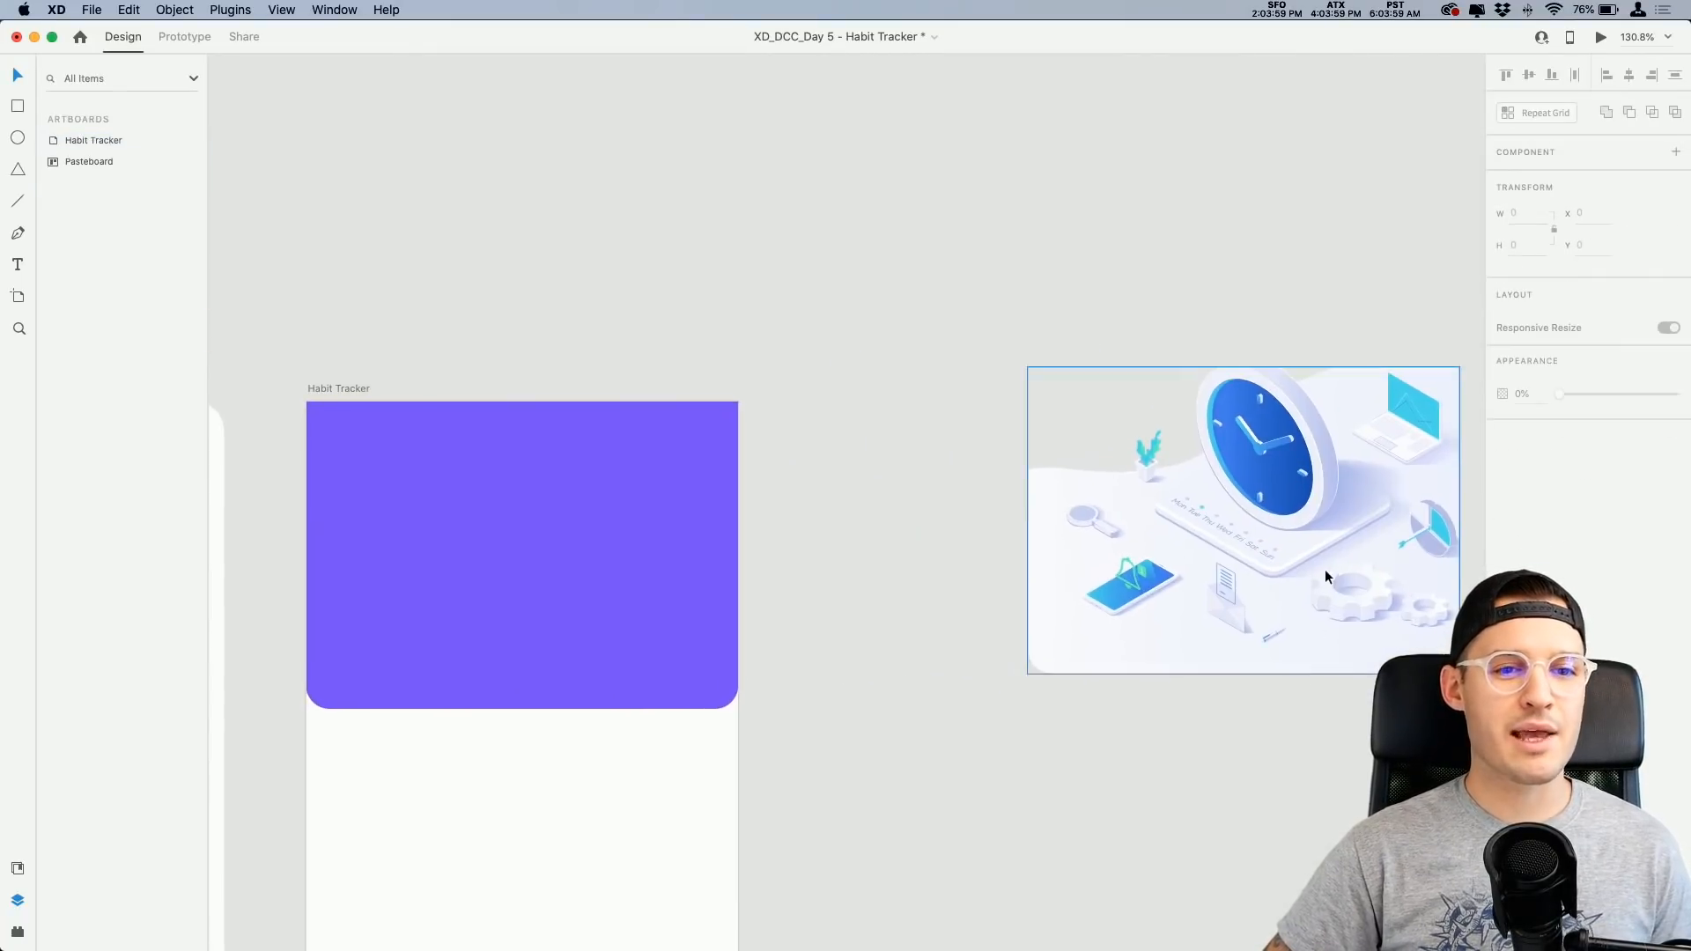
pyautogui.moveTo(1380, 572); pyautogui.dragTo(687, 610)
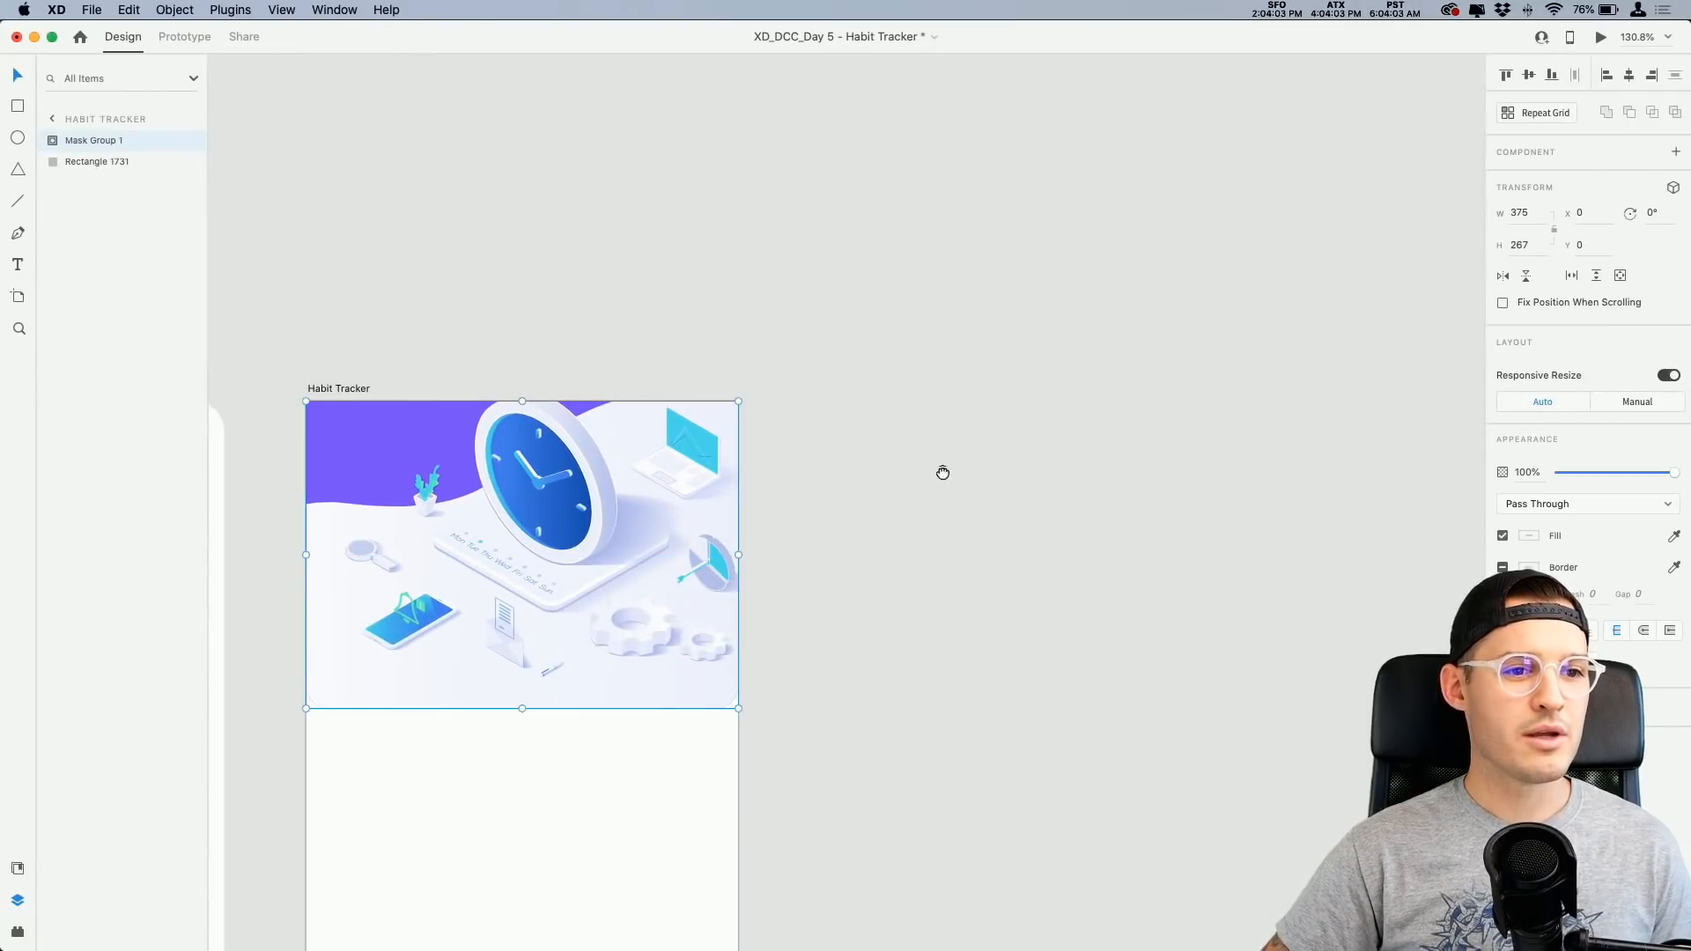
pyautogui.hscroll(-5, 943, 472)
# Step: Inside the mask group, shift the illustration to about X 44, Y 15 and the background shape to about X -28, Y 34
pyautogui.doubleClick(873, 486)
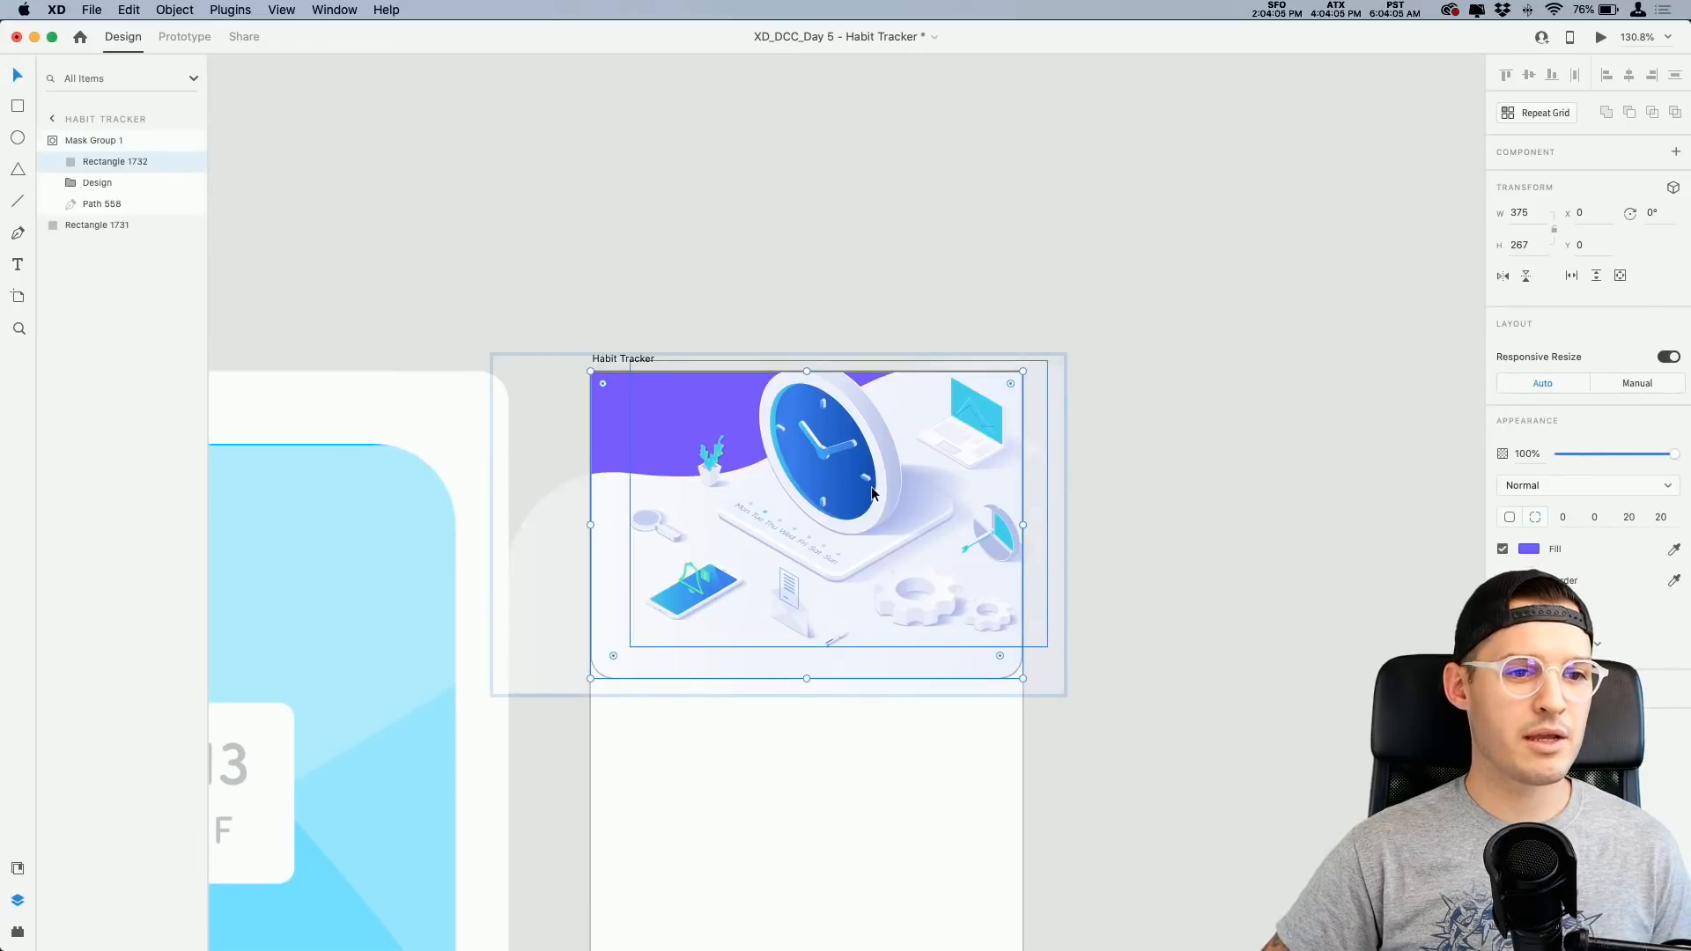
pyautogui.moveTo(872, 486); pyautogui.dragTo(881, 511)
pyautogui.click(617, 487)
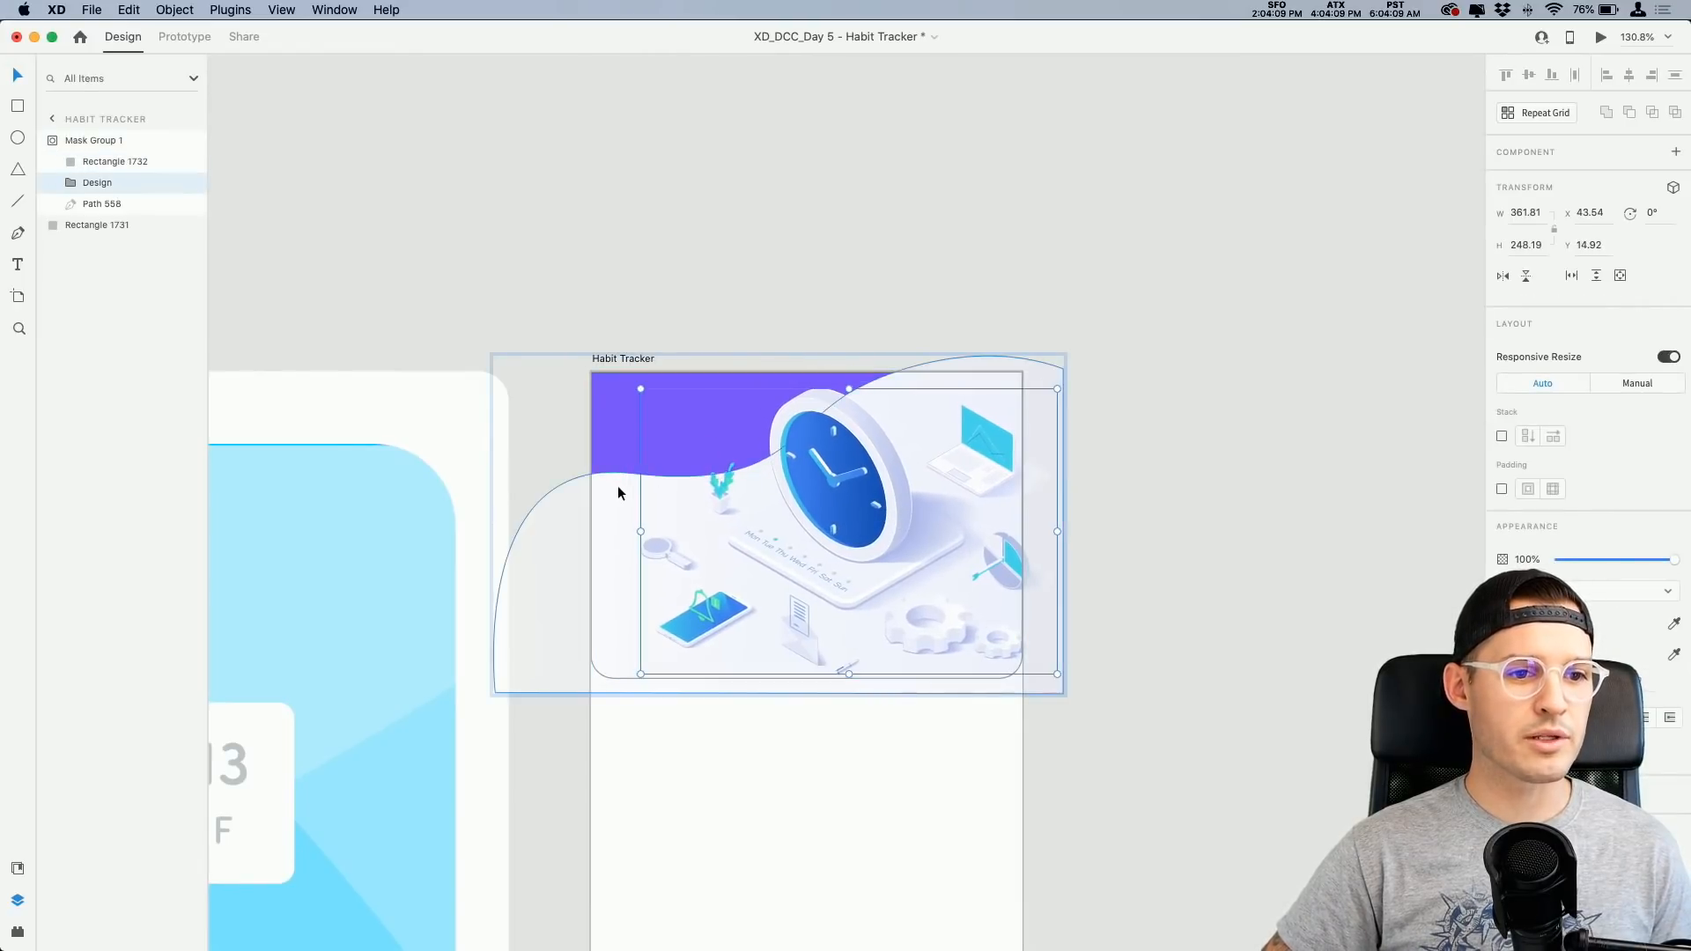
pyautogui.moveTo(616, 486); pyautogui.dragTo(684, 546)
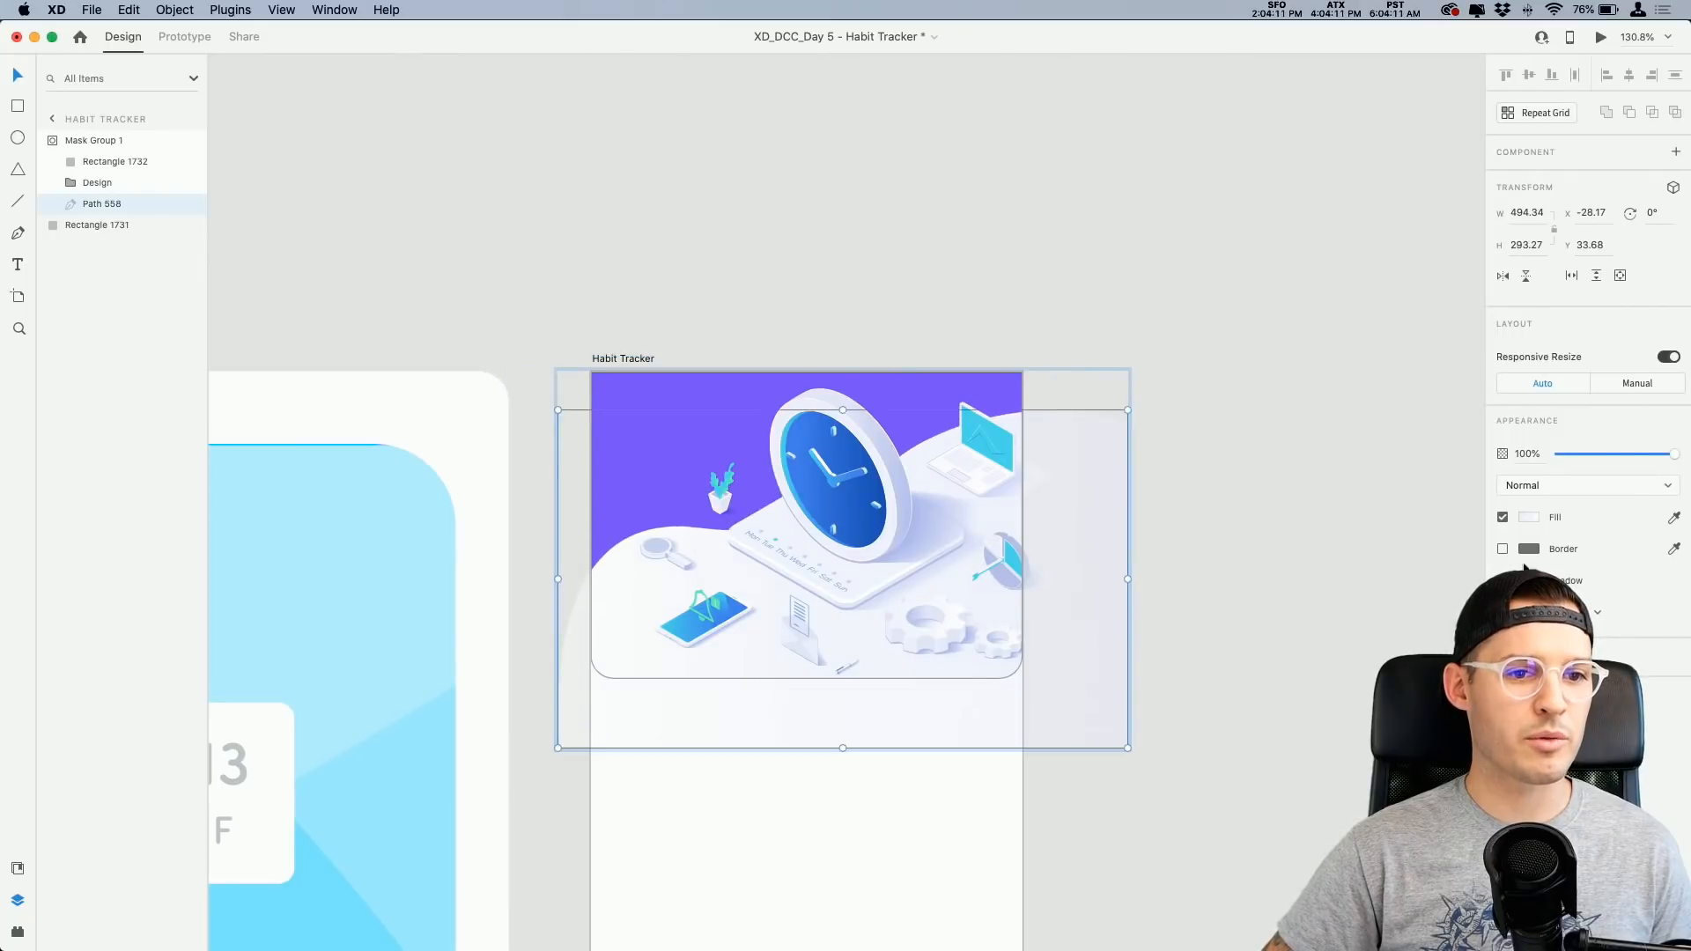
# Step: Set the masked background shape's blend mode to Overlay and its opacity to 16%
pyautogui.click(1577, 486)
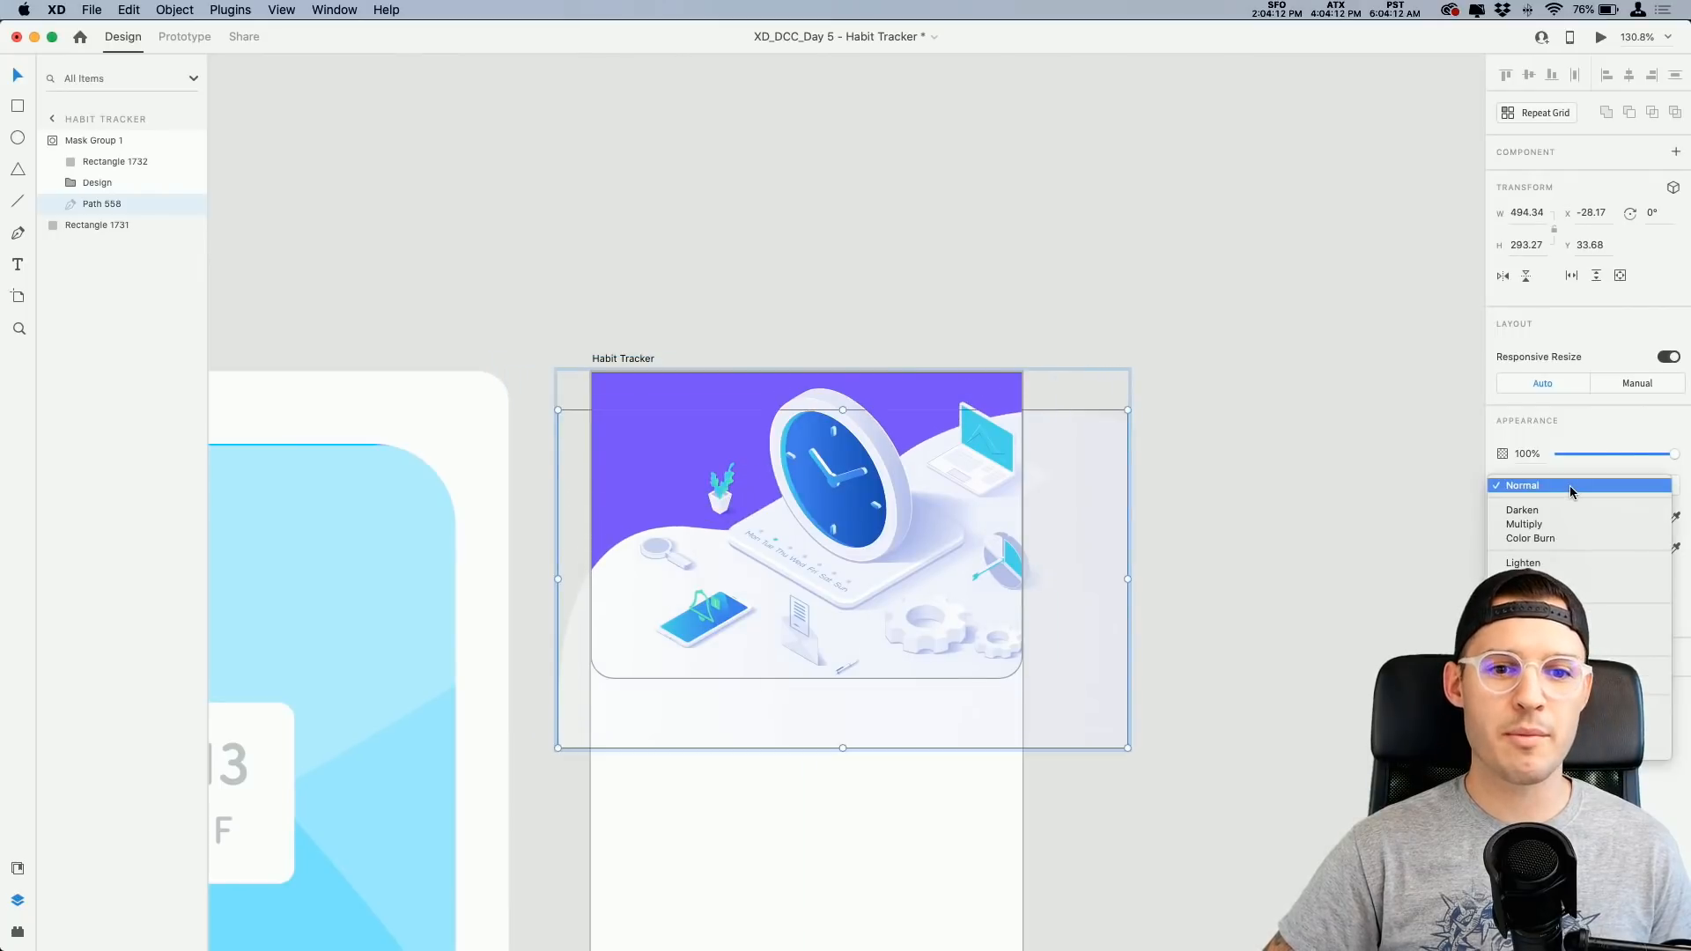
pyautogui.click(1588, 620)
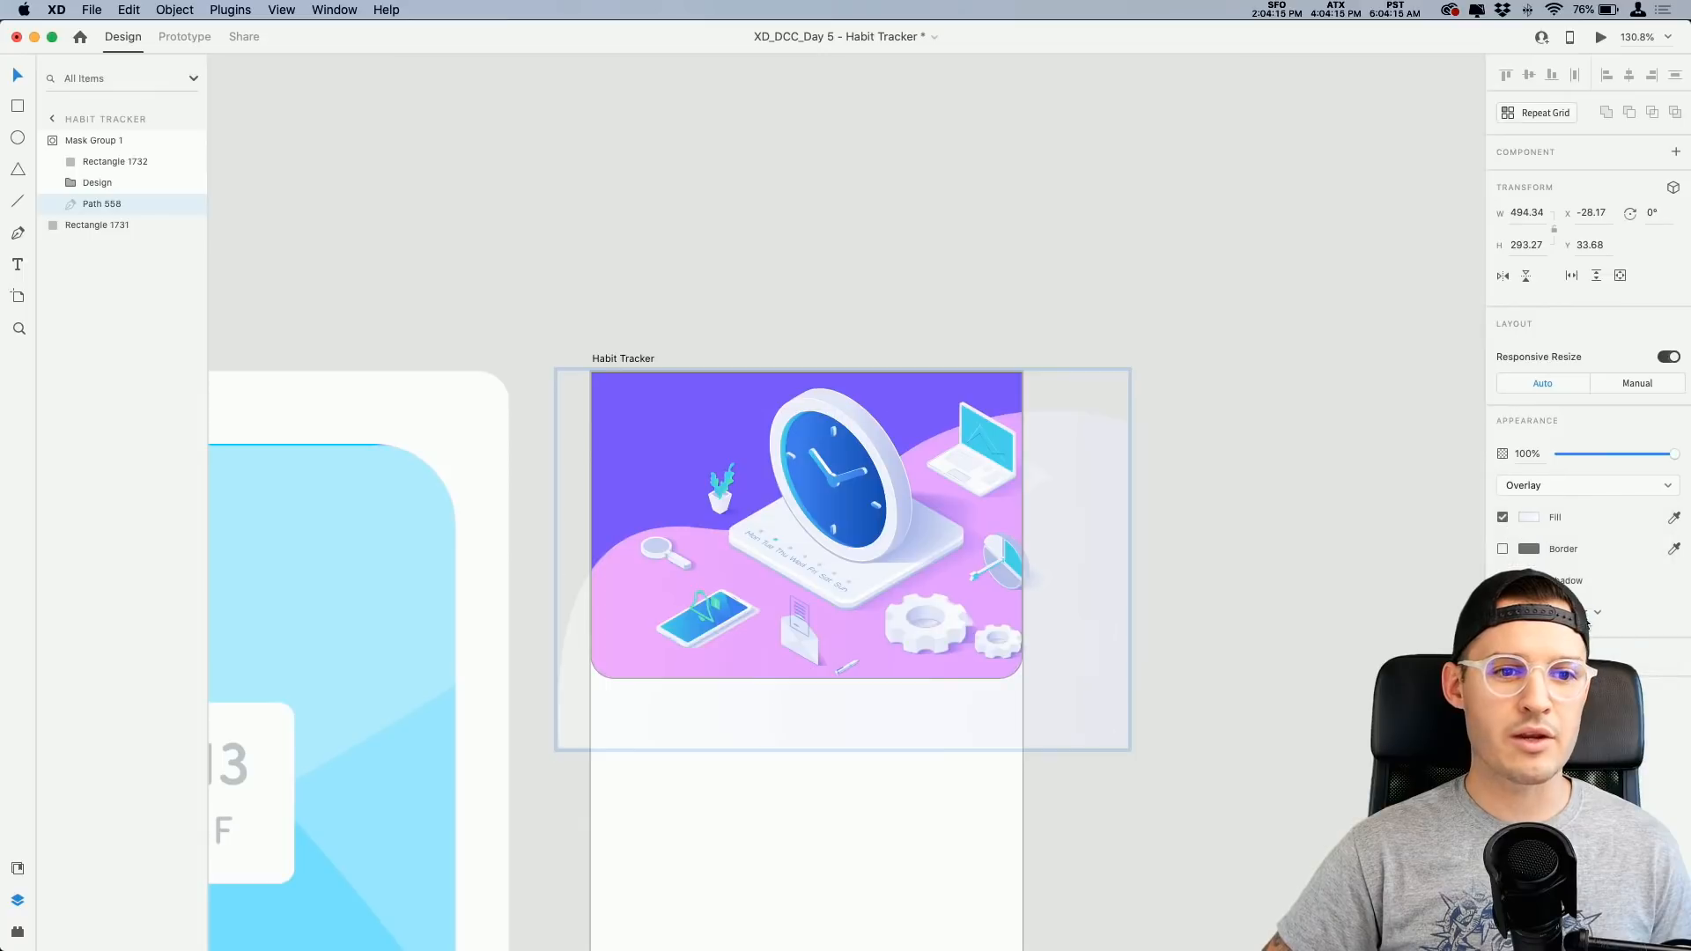
pyautogui.click(1584, 455)
pyautogui.moveTo(1583, 456); pyautogui.dragTo(1577, 456)
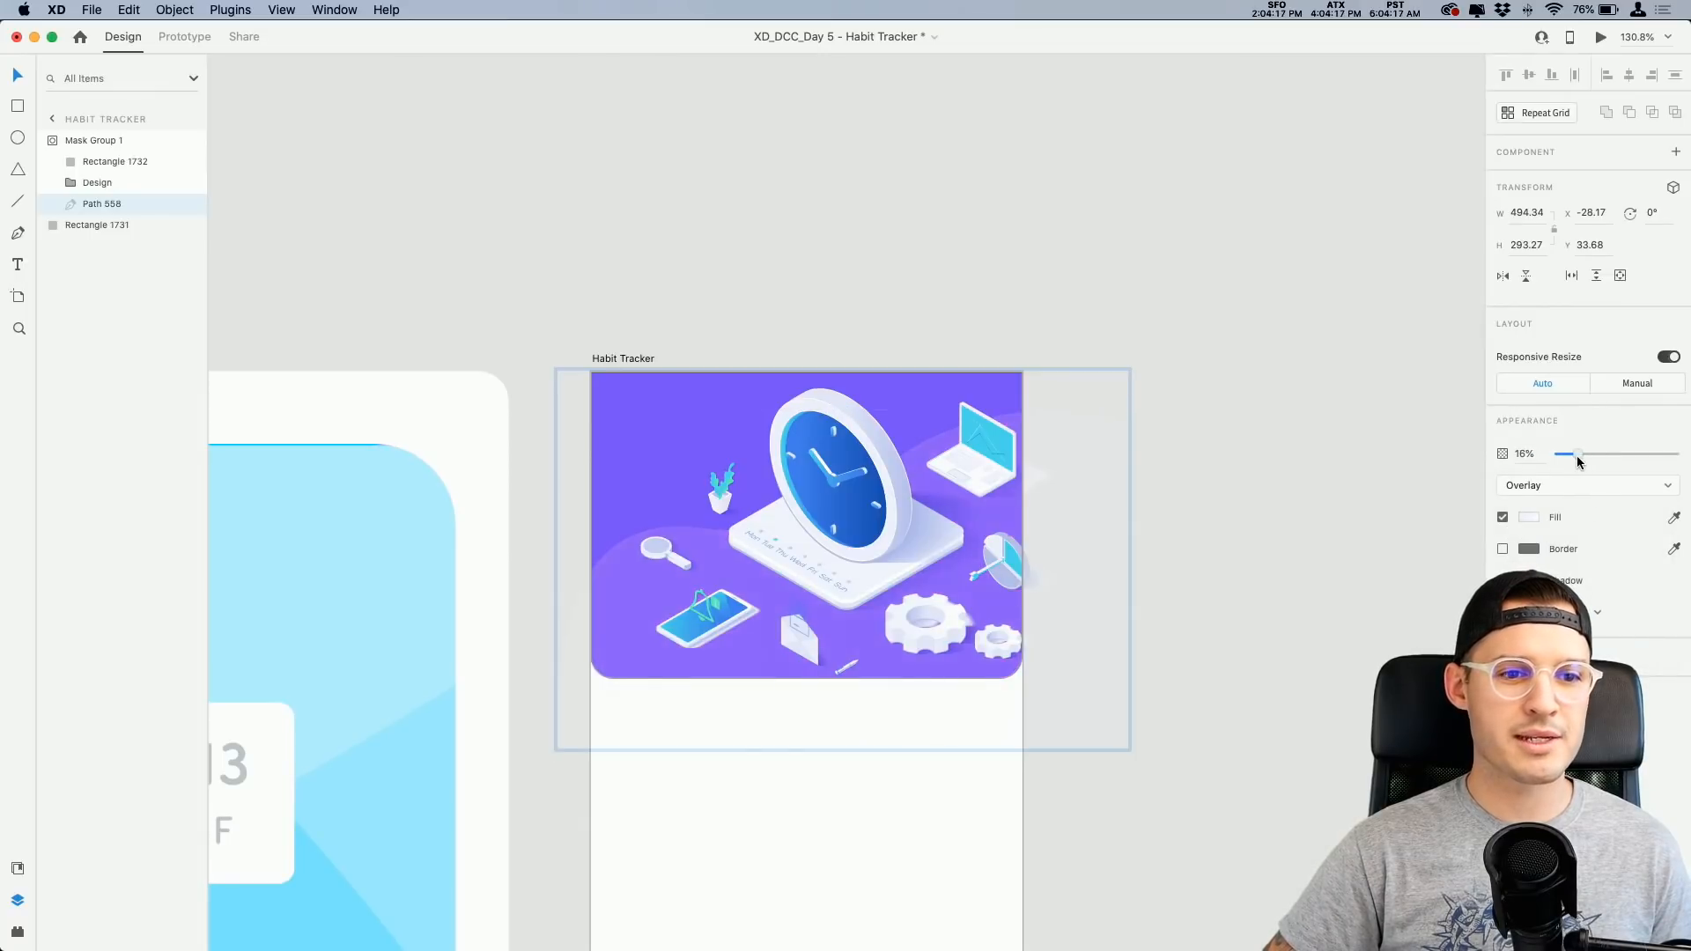
pyautogui.click(1086, 302)
pyautogui.moveTo(1073, 317); pyautogui.dragTo(1148, 280)
# Step: Scale the clock illustration inside the mask down to about 324 by 222 and nudge it upward
pyautogui.press('z')
pyautogui.moveTo(653, 309); pyautogui.dragTo(1242, 716)
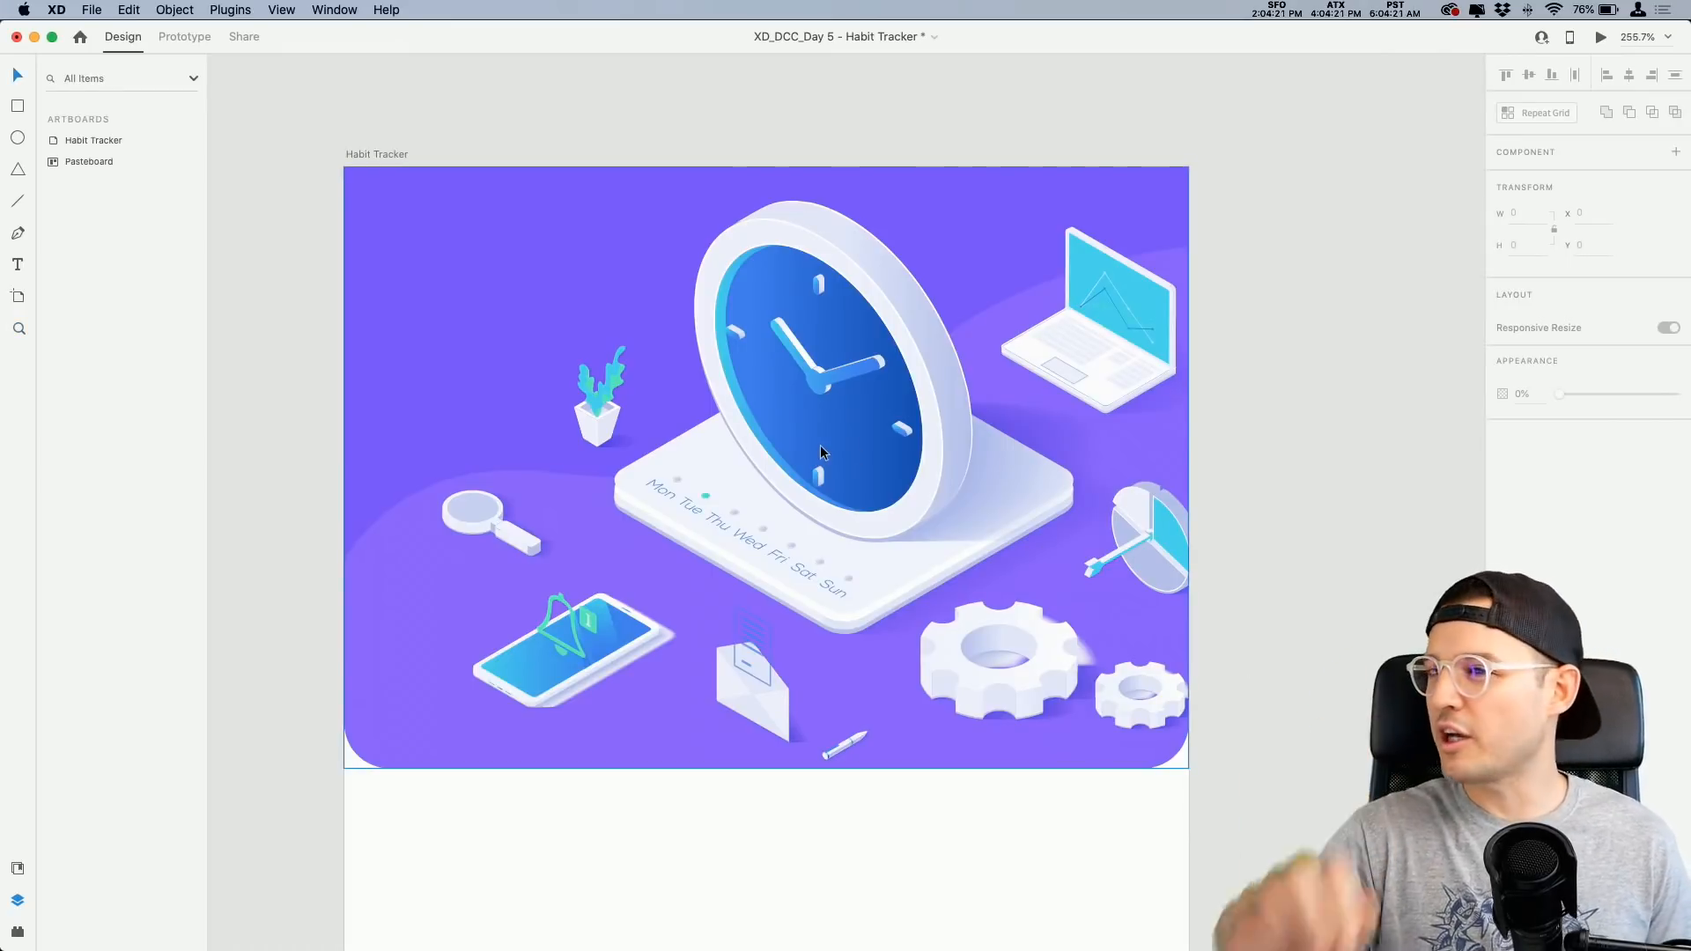
pyautogui.click(787, 397)
pyautogui.doubleClick(787, 398)
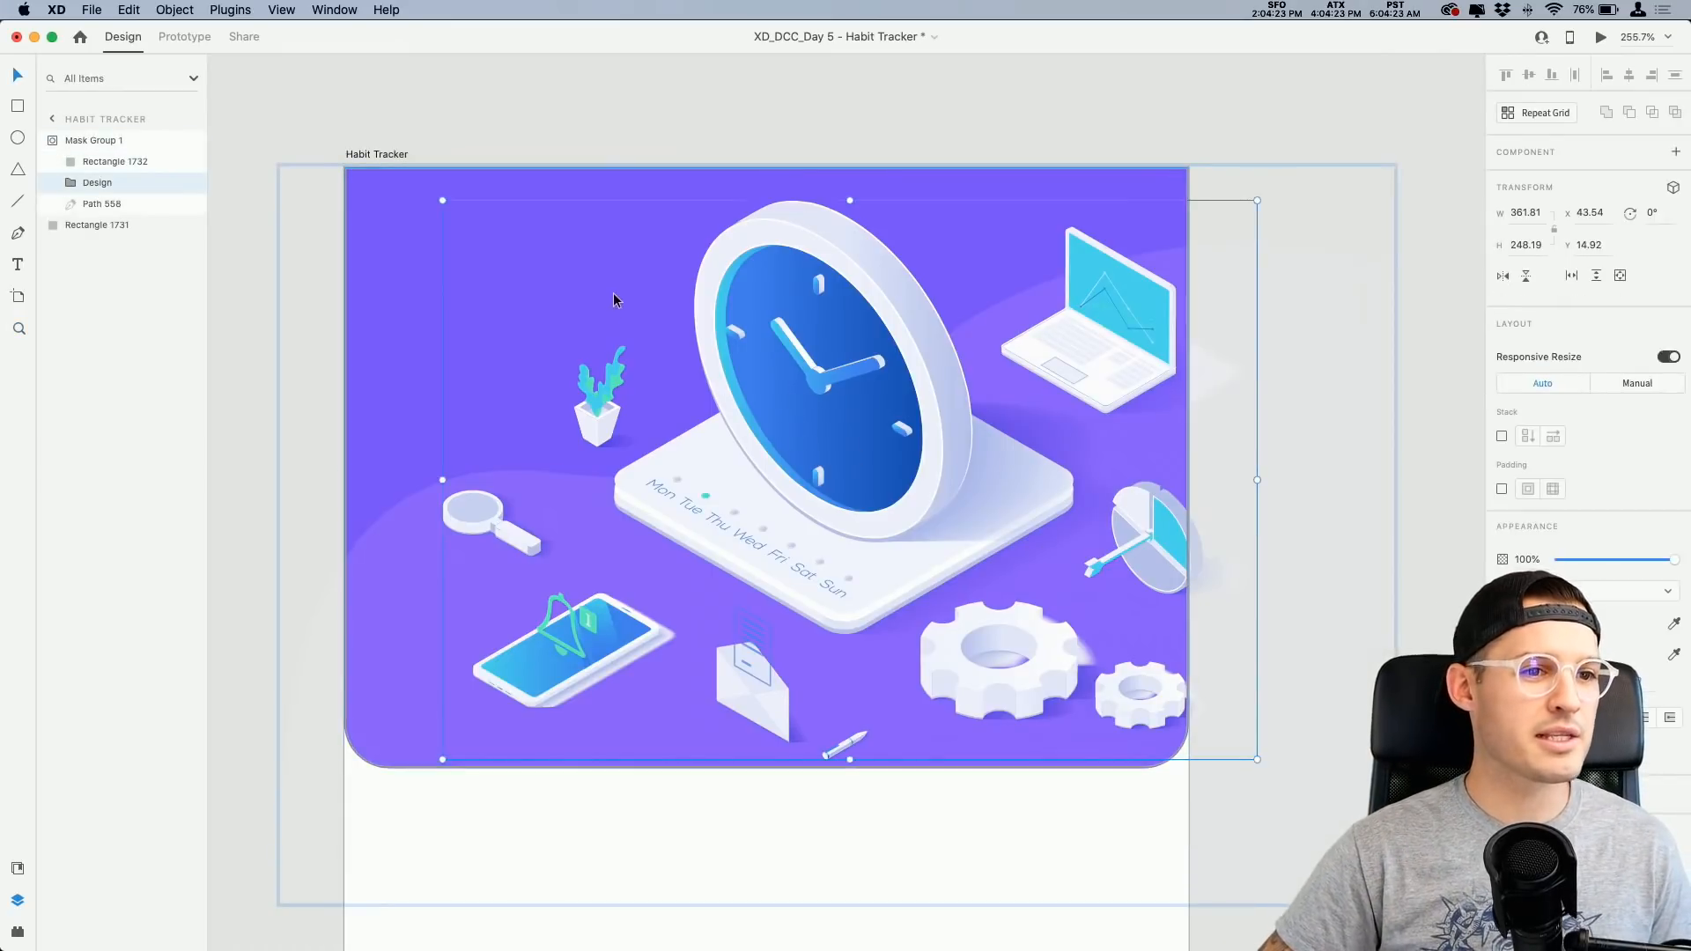
pyautogui.moveTo(442, 201); pyautogui.dragTo(639, 368)
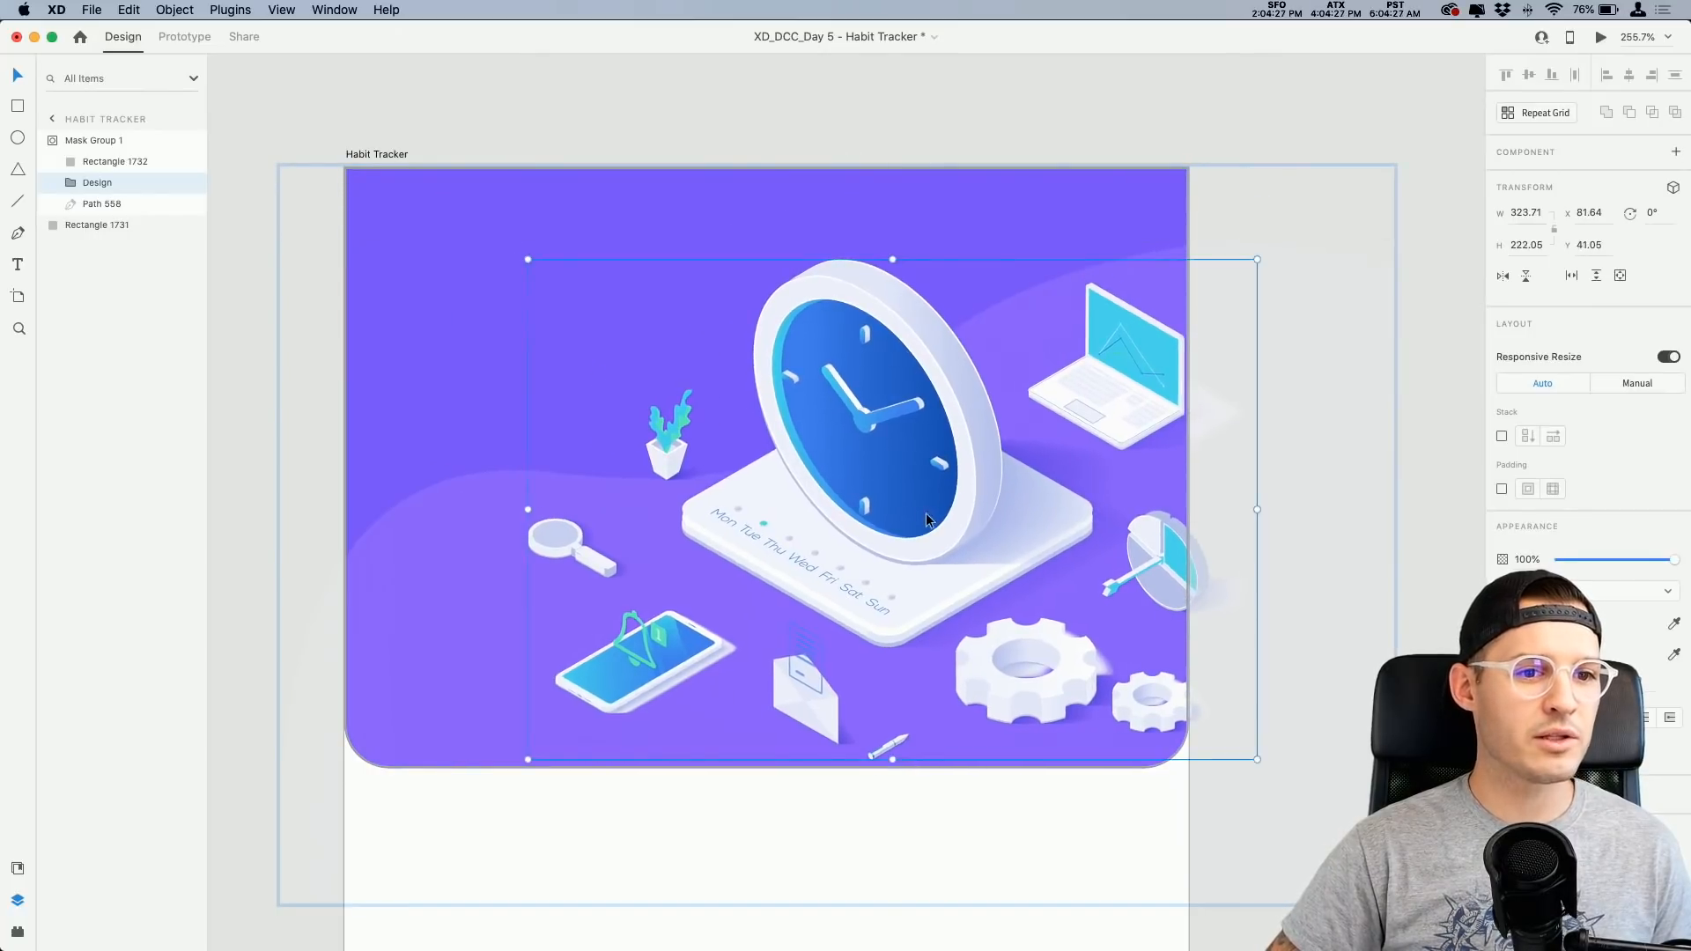
pyautogui.press('Up')
pyautogui.press('Up')
pyautogui.press('Up')
pyautogui.press('Up')
pyautogui.press('Up')
pyautogui.press('Up')
pyautogui.press('Up')
pyautogui.press('Up')
pyautogui.press('Up')
pyautogui.press('Up')
pyautogui.press('Up')
pyautogui.press('Up')
# Step: Shrink the clock illustration further to about 299 by 205 and nudge it down to about X 106, Y 51
pyautogui.moveTo(530, 235); pyautogui.dragTo(584, 273)
pyautogui.press('Down')
pyautogui.press('Down')
pyautogui.press('Down')
pyautogui.press('Down')
pyautogui.press('Down')
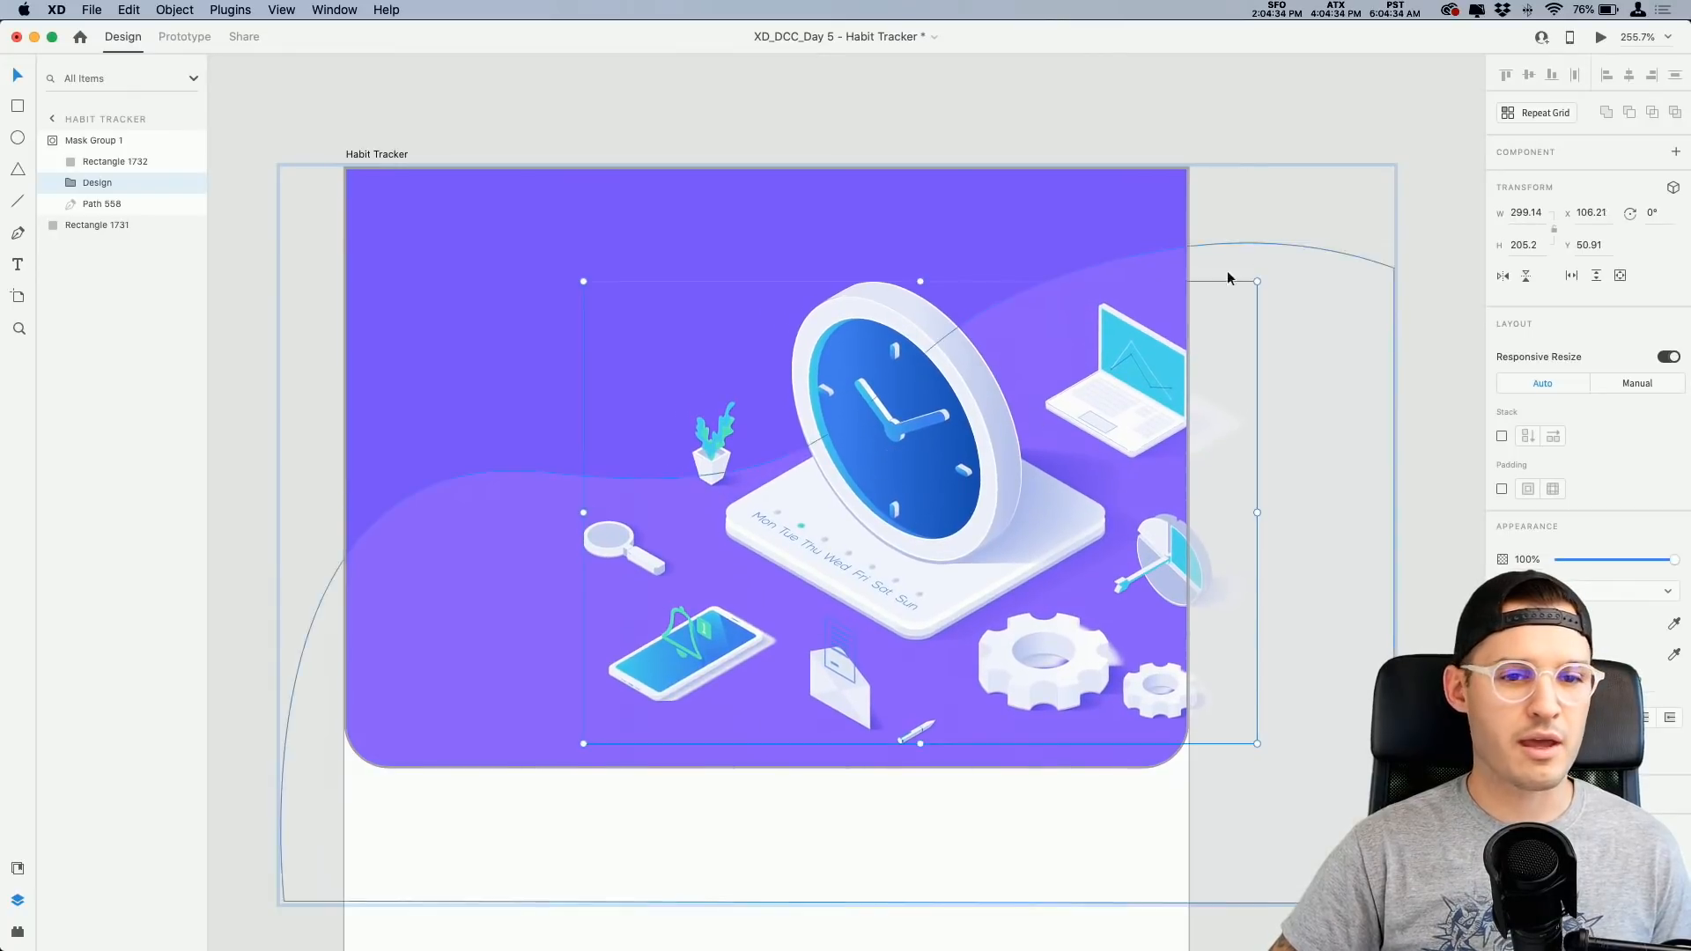
pyautogui.click(1261, 151)
pyautogui.click(1265, 144)
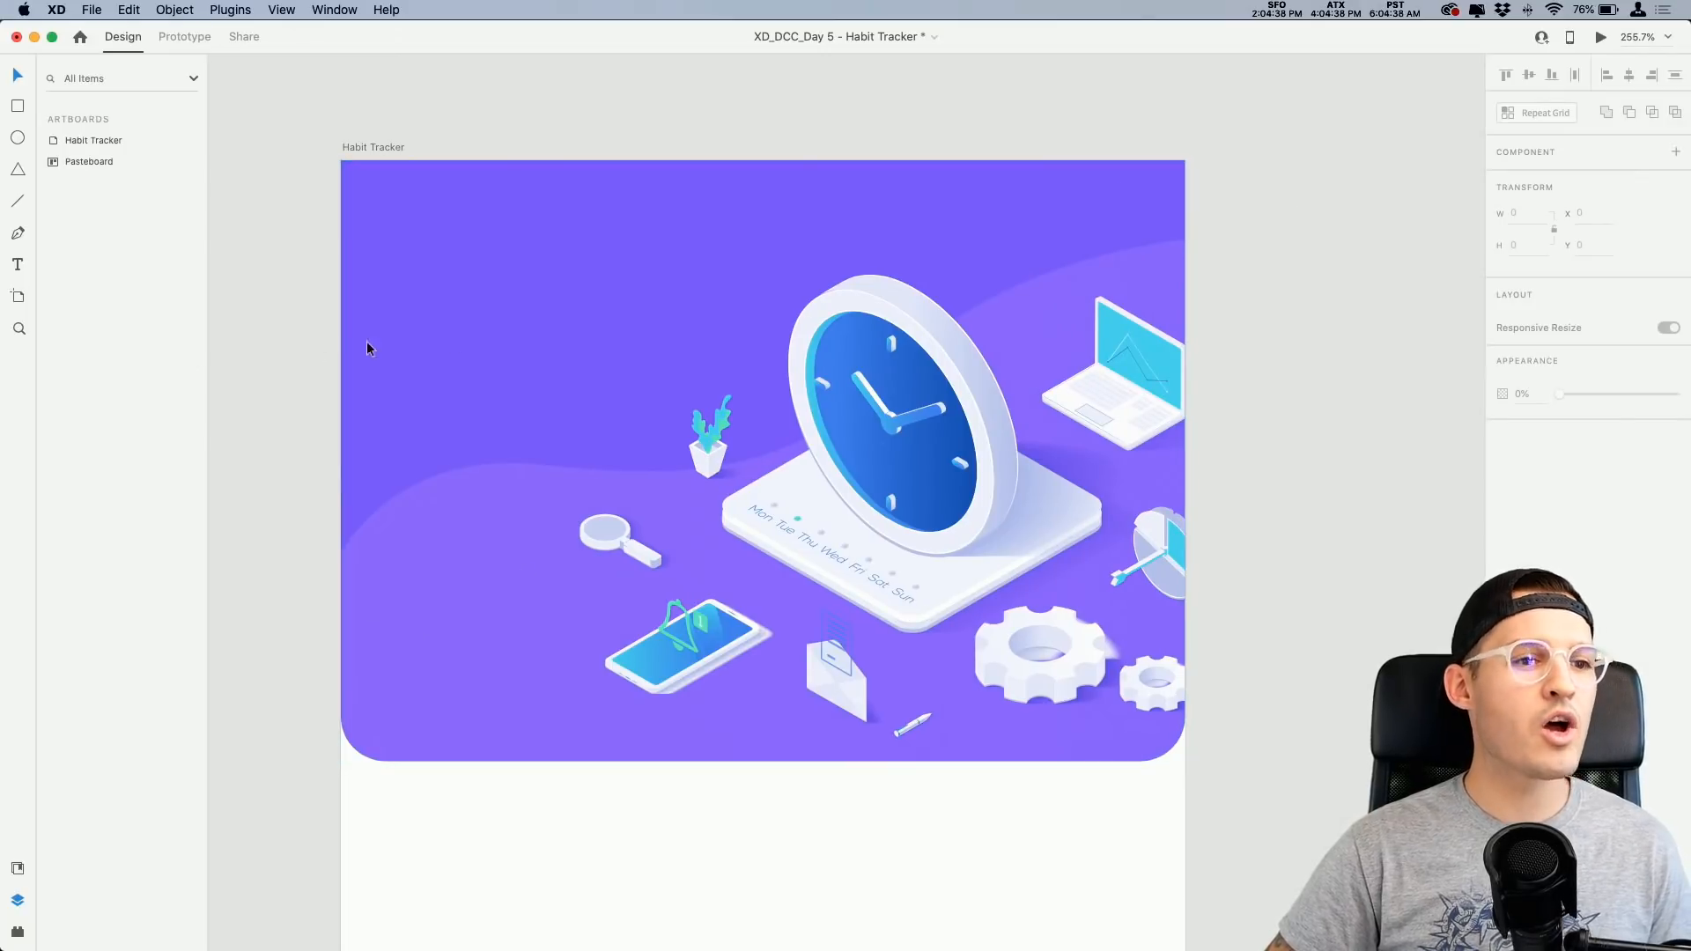
pyautogui.click(450, 335)
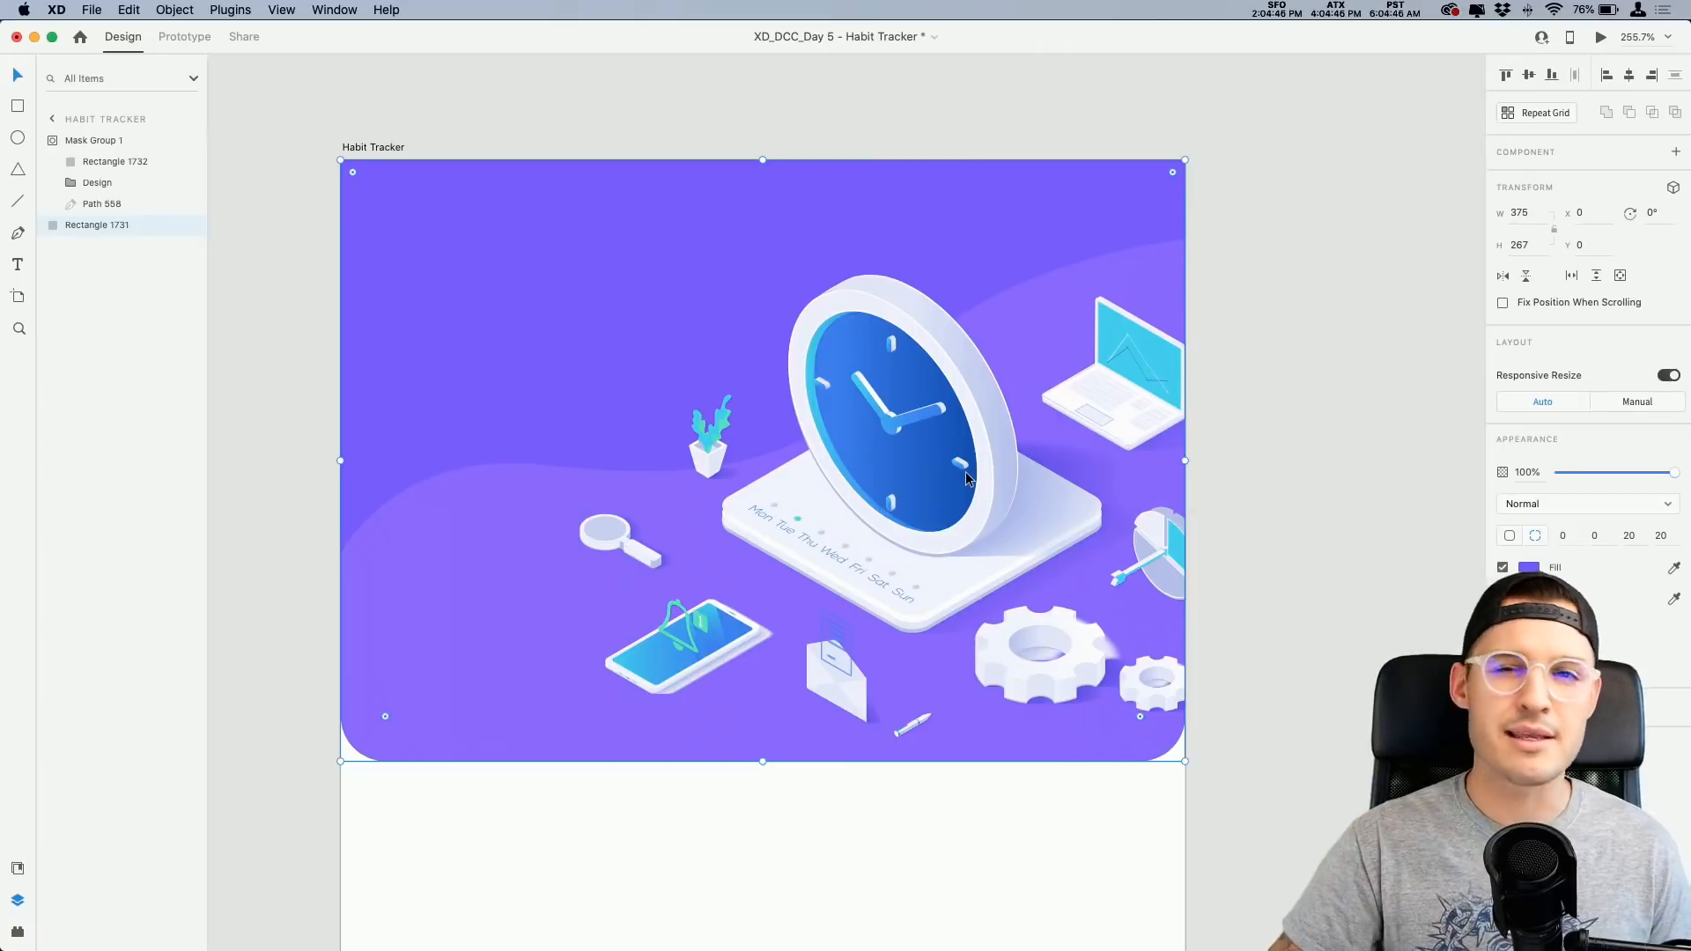
pyautogui.click(1283, 491)
pyautogui.hscroll(-1, 1298, 479)
pyautogui.scroll(-1, 1297, 479)
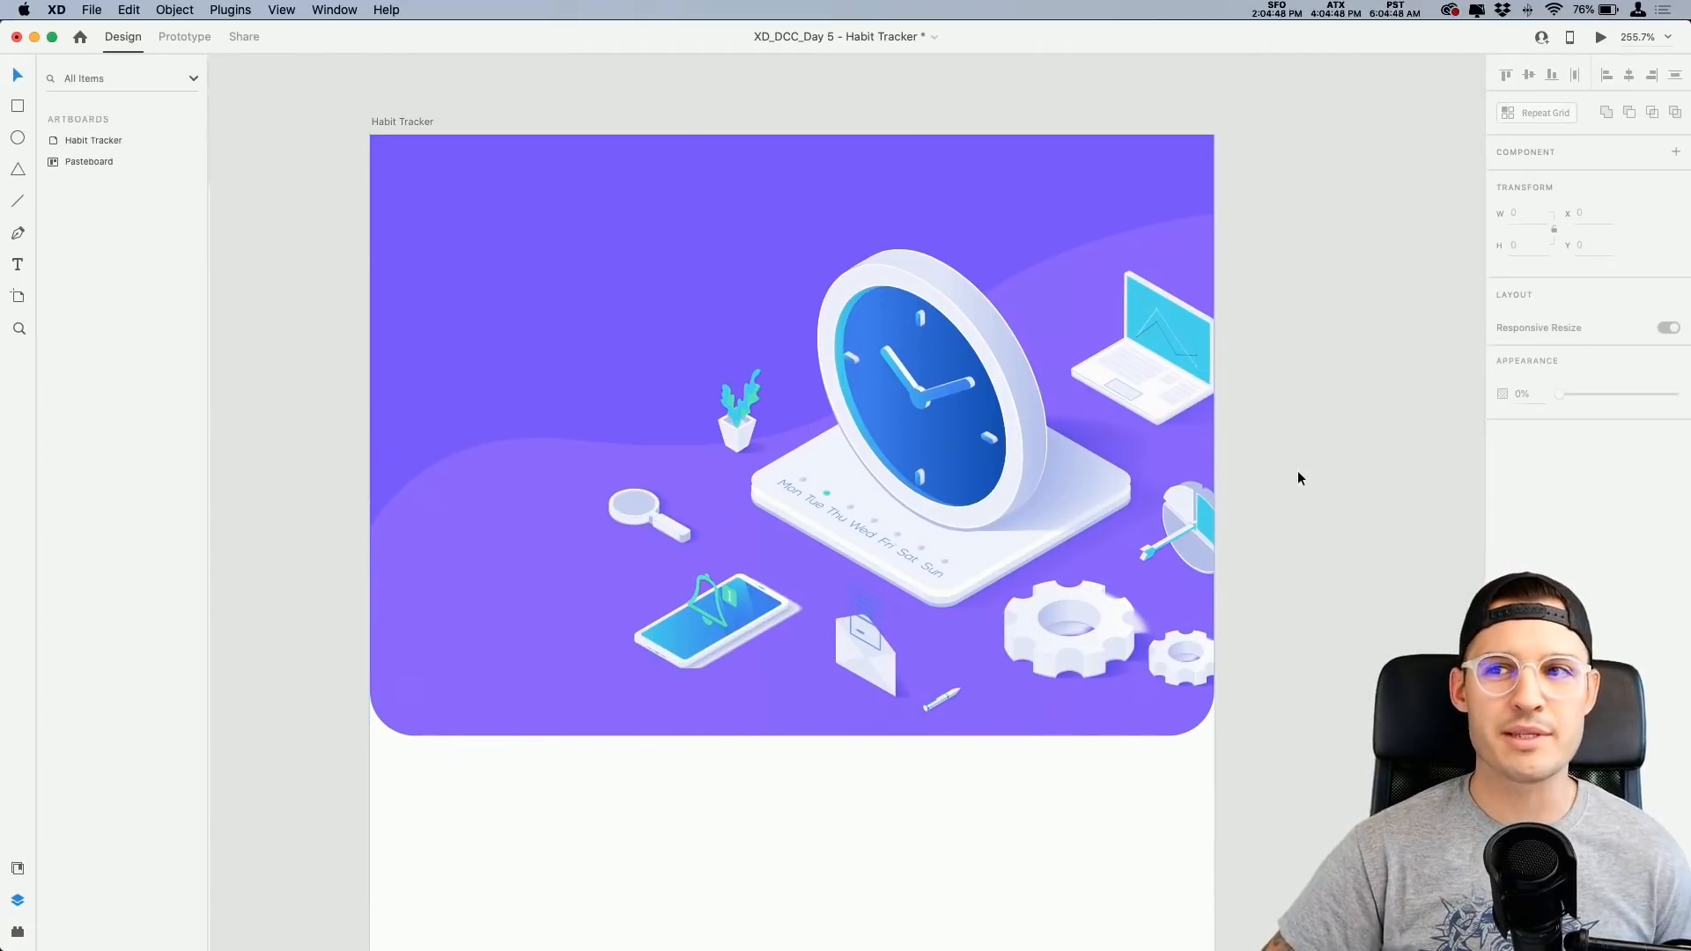
# Step: Draw a 124 by 30 pill with a corner radius of 16 in the header's empty upper-left area, at X 22, Y 37
pyautogui.click(651, 330)
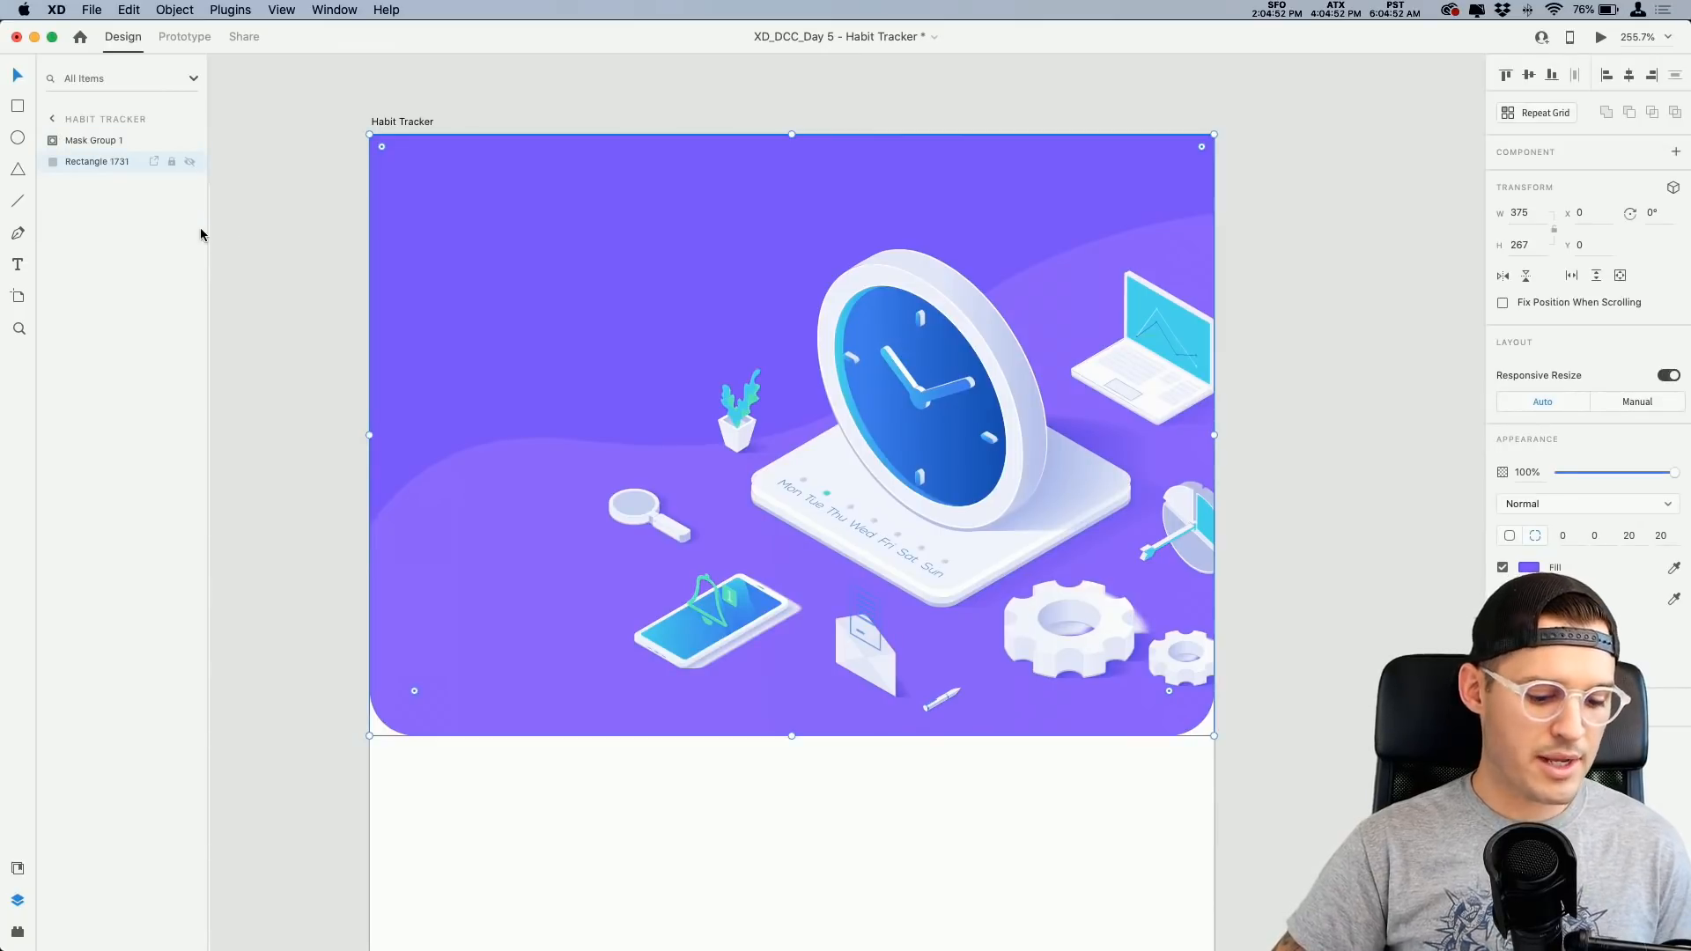
pyautogui.moveTo(420, 218); pyautogui.dragTo(700, 289)
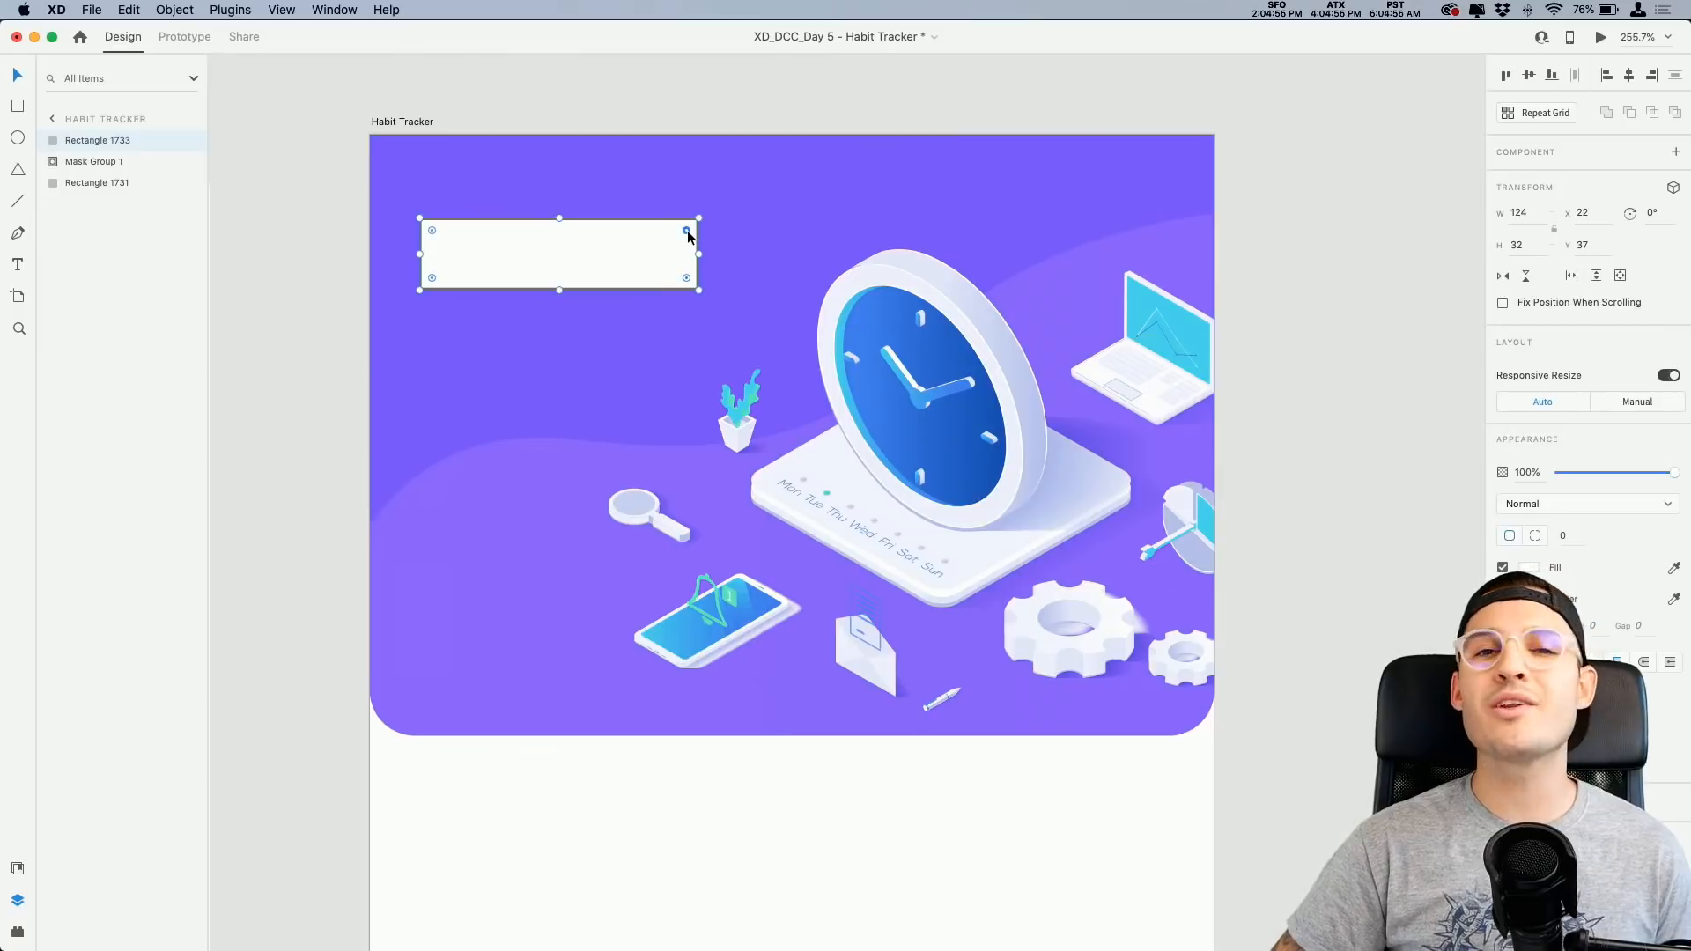
pyautogui.moveTo(687, 230); pyautogui.dragTo(558, 355)
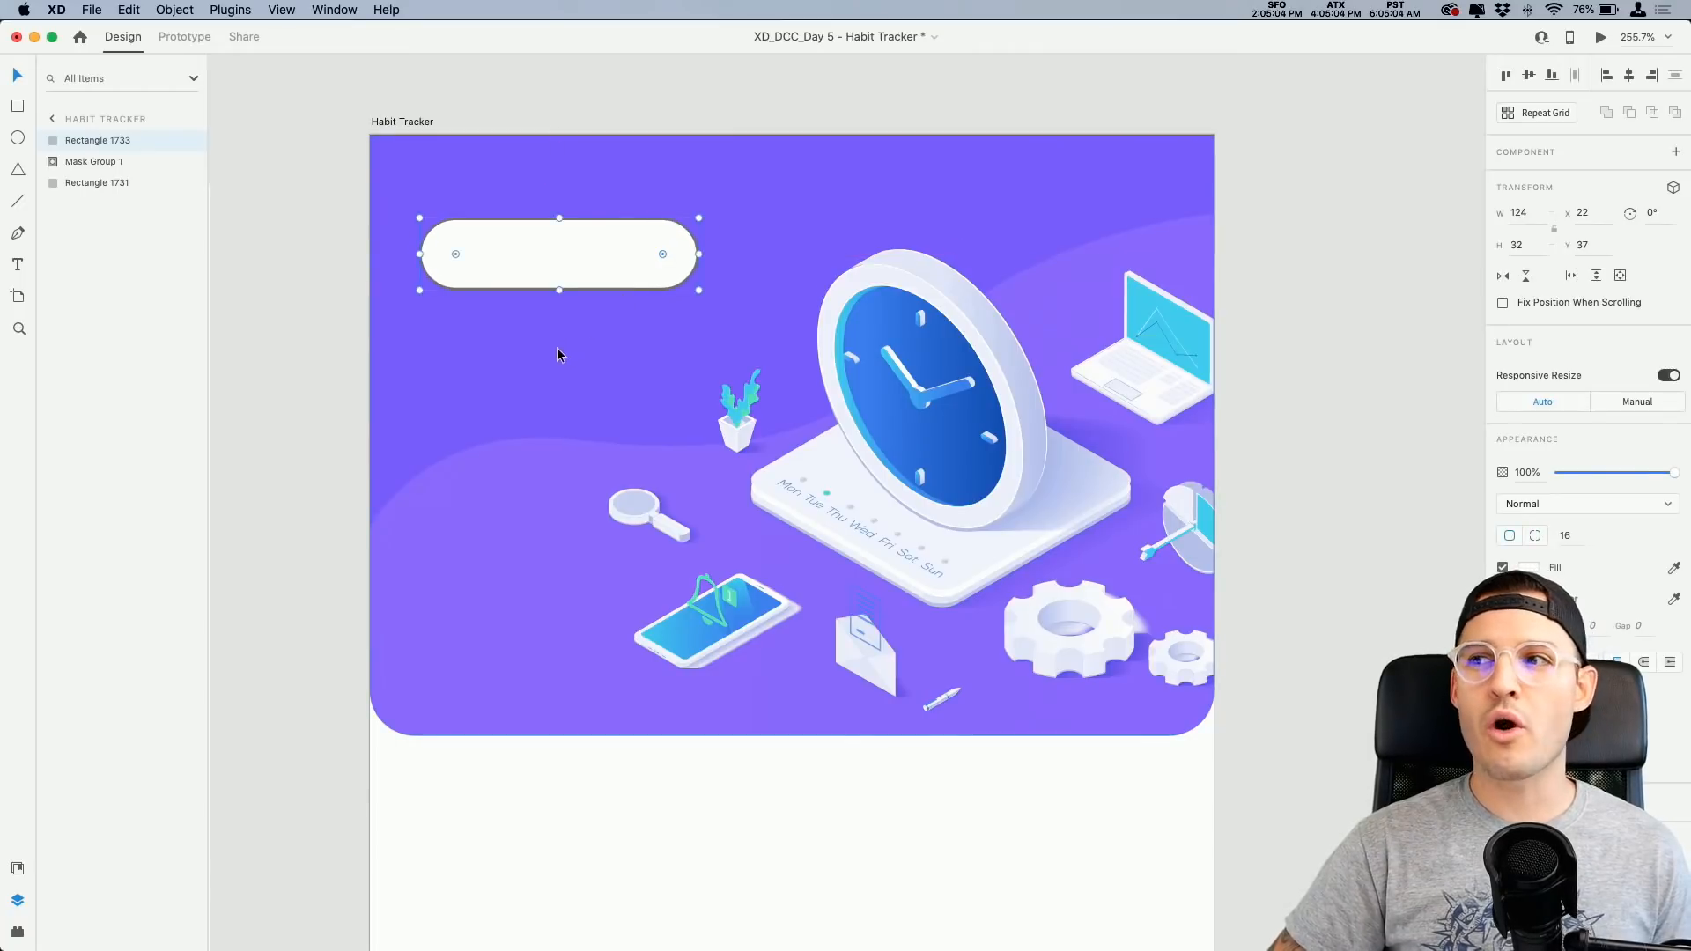
pyautogui.moveTo(558, 292); pyautogui.dragTo(559, 286)
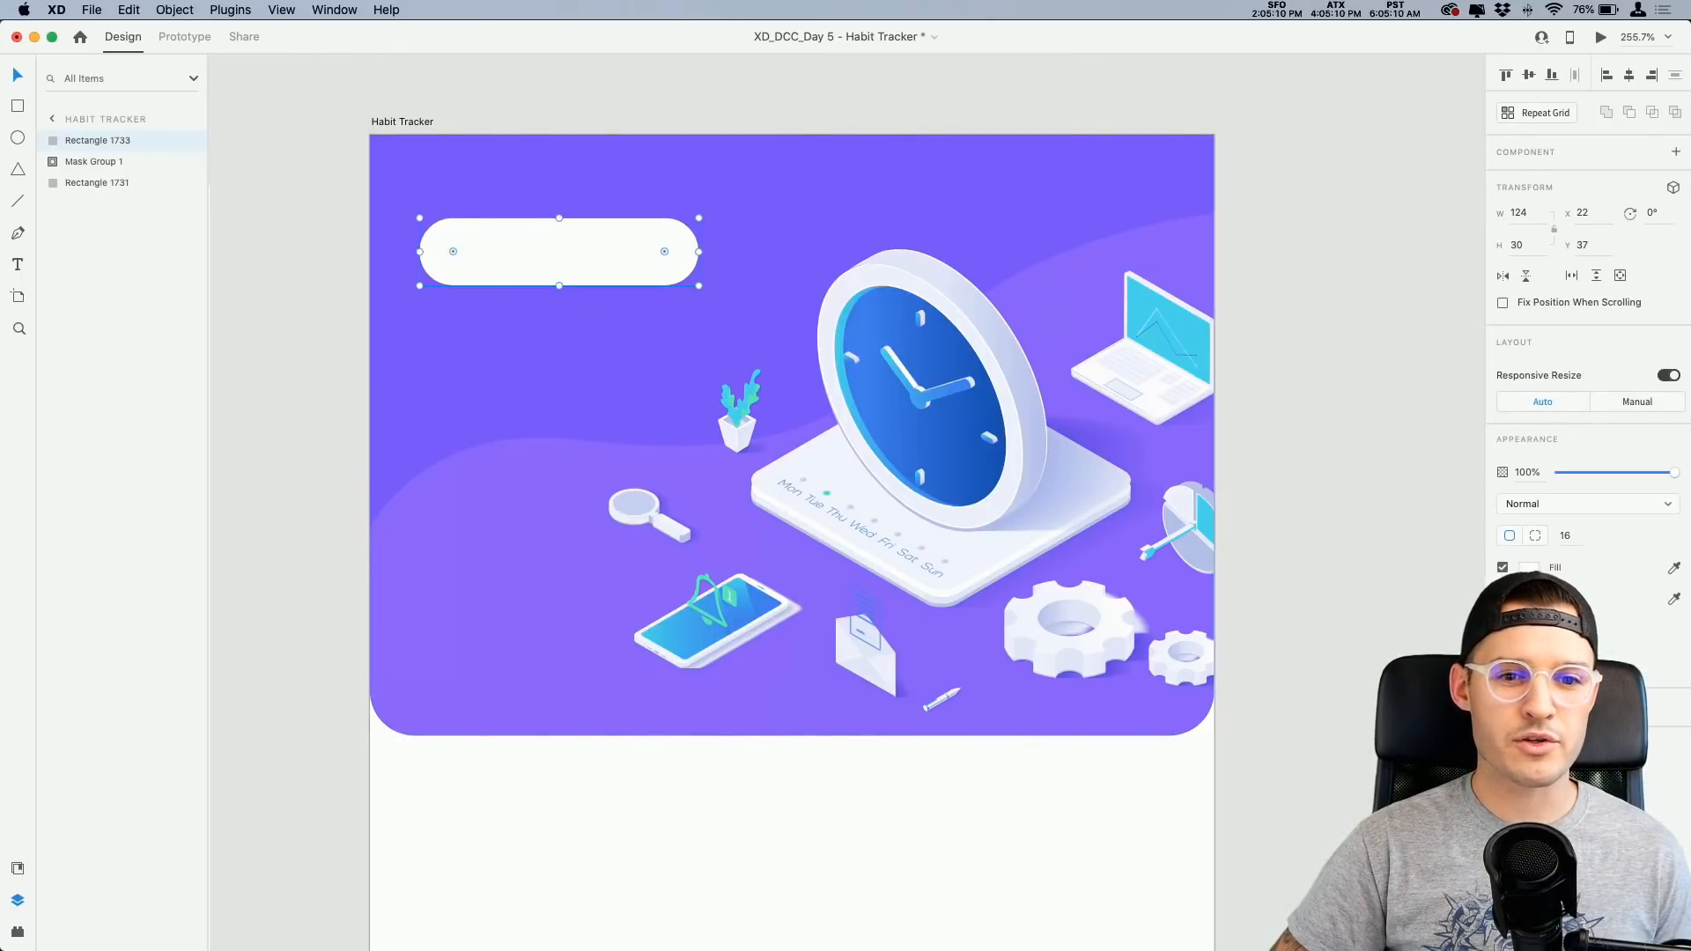
# Step: Give the pill a mostly transparent white fill and a semi-transparent white border
pyautogui.click(1503, 599)
pyautogui.click(1531, 569)
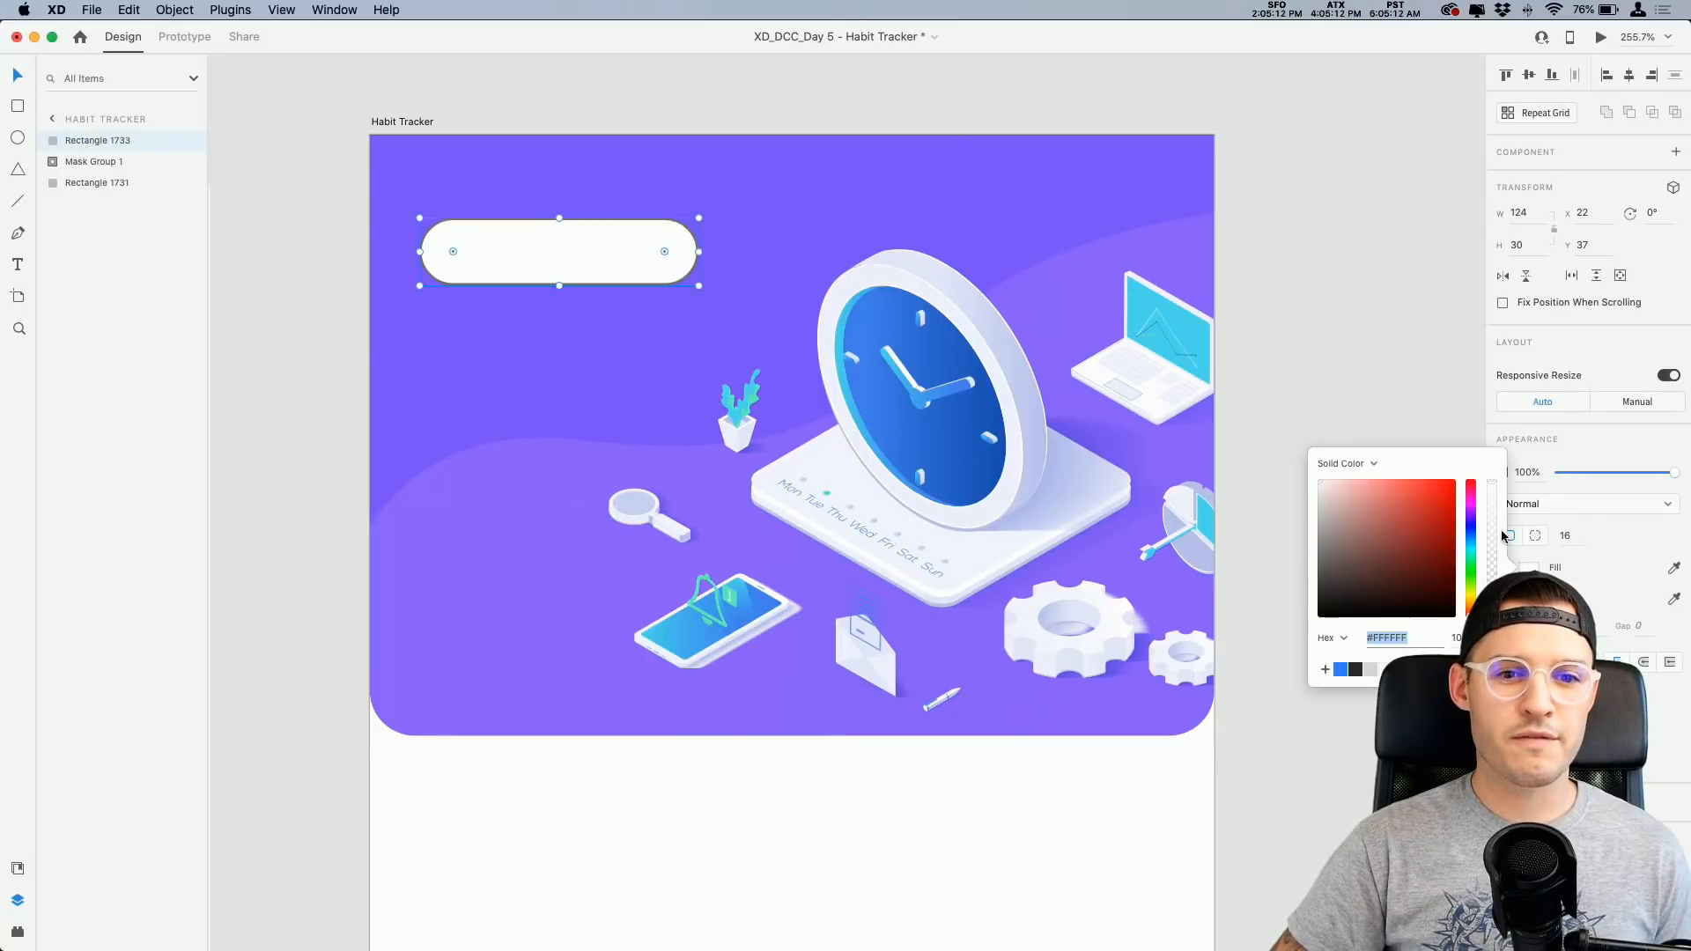
pyautogui.moveTo(1491, 483); pyautogui.dragTo(1491, 591)
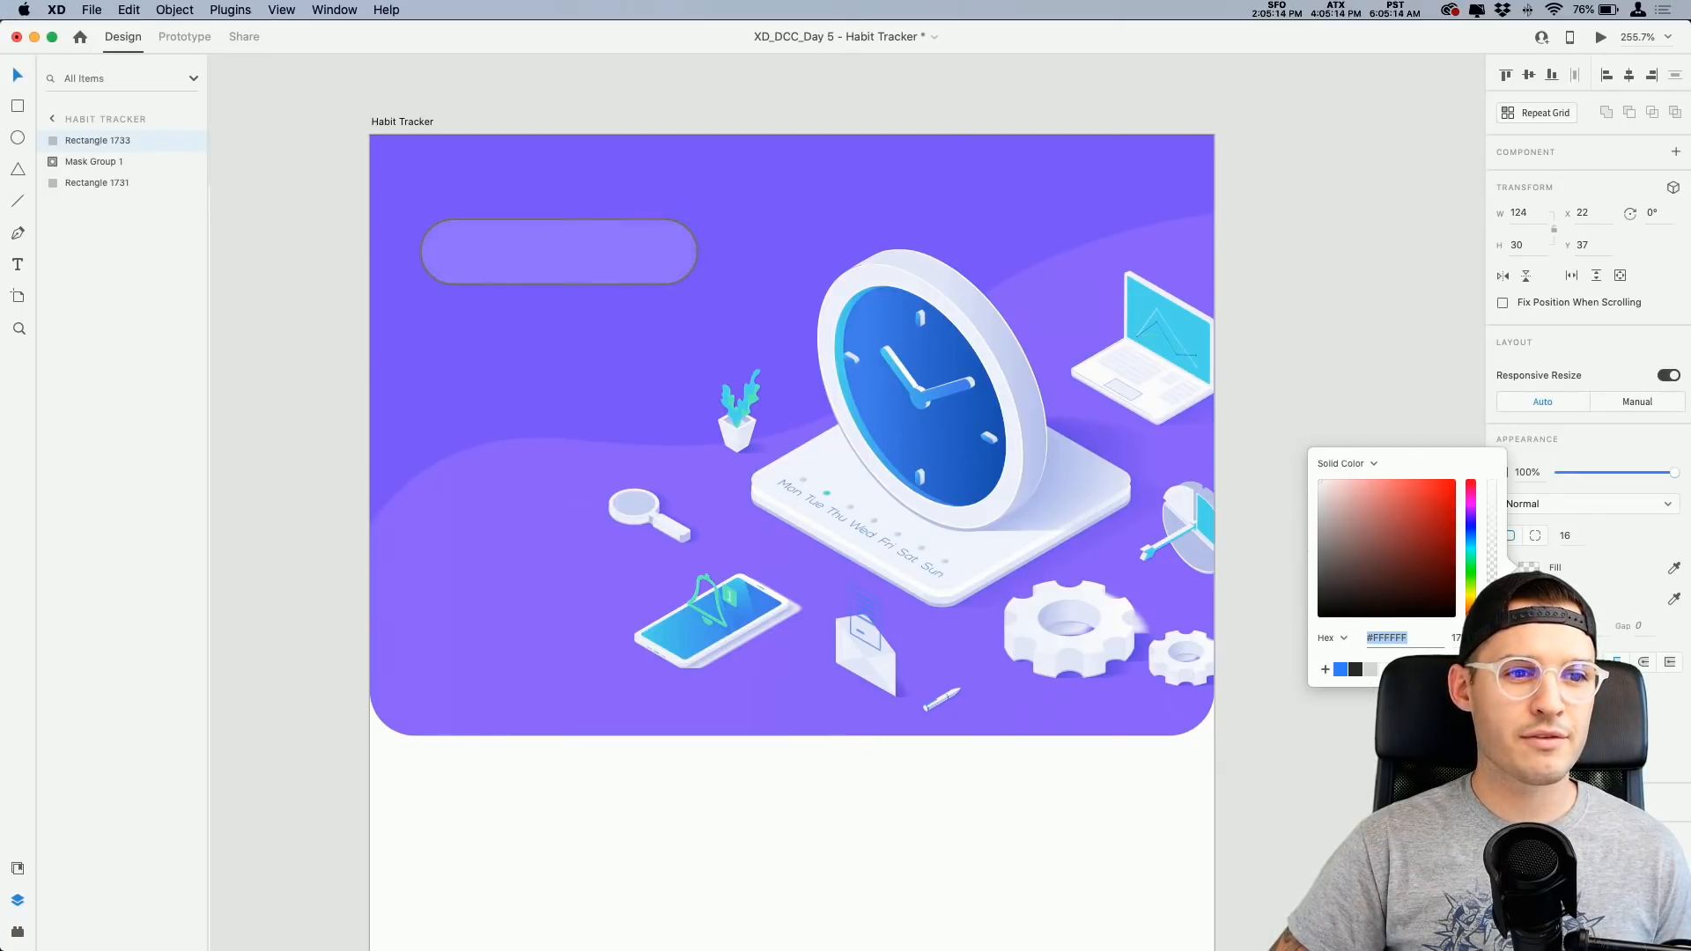
pyautogui.click(1530, 599)
pyautogui.moveTo(1361, 564); pyautogui.dragTo(1204, 379)
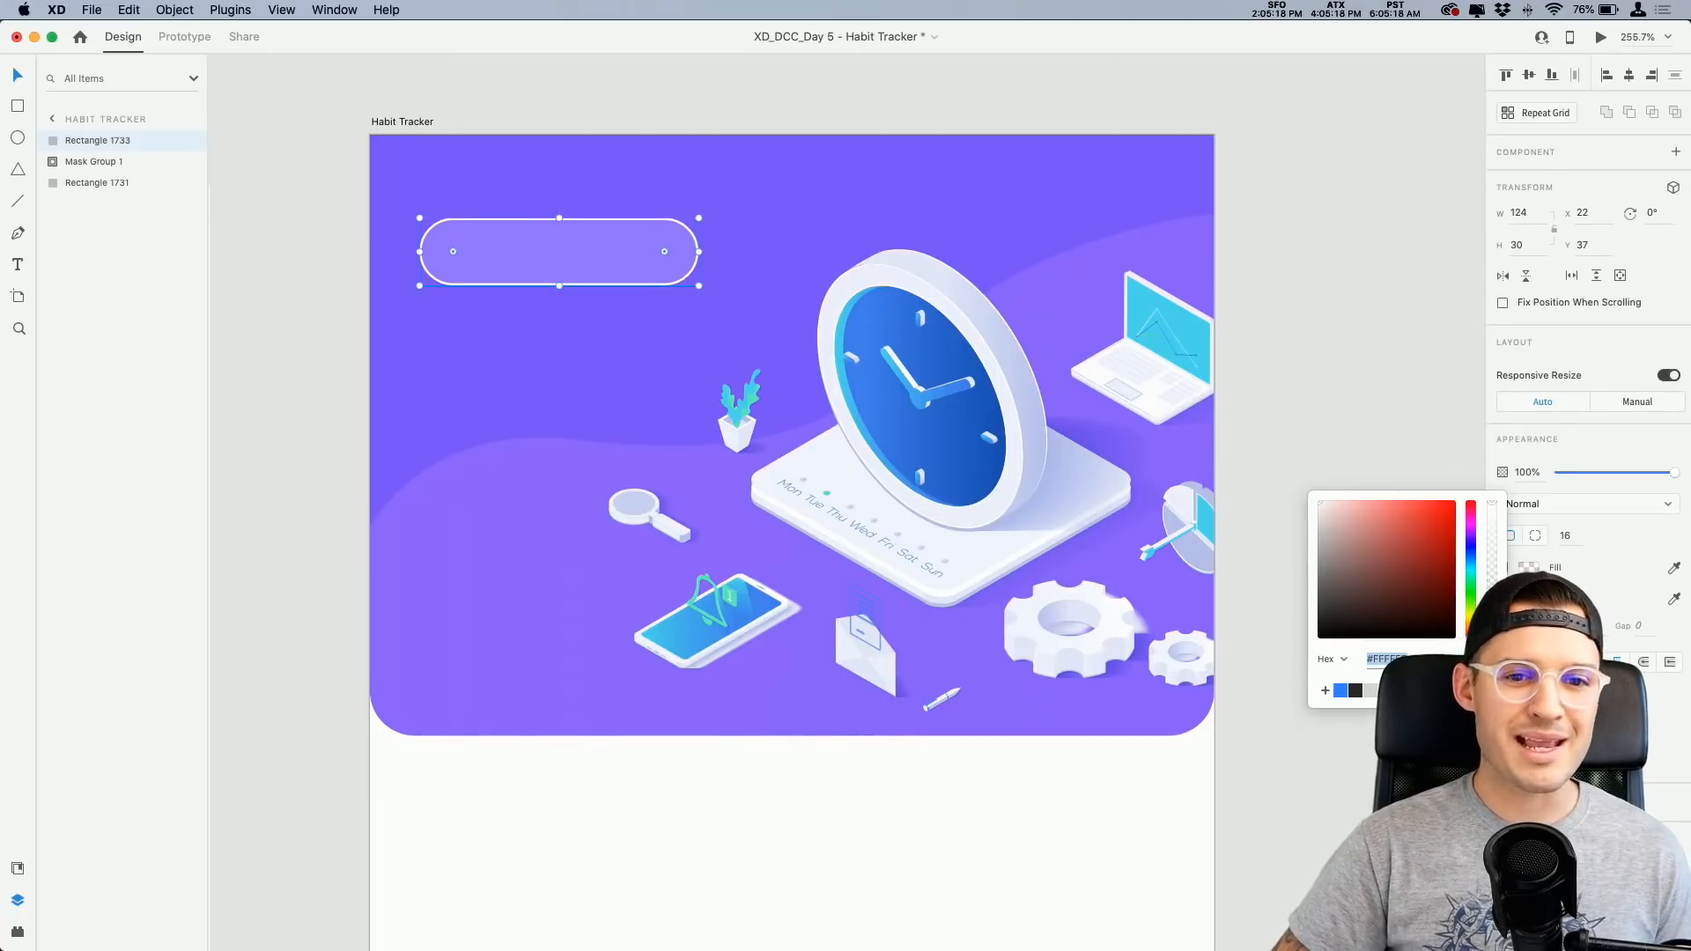
pyautogui.moveTo(1495, 516); pyautogui.dragTo(1501, 571)
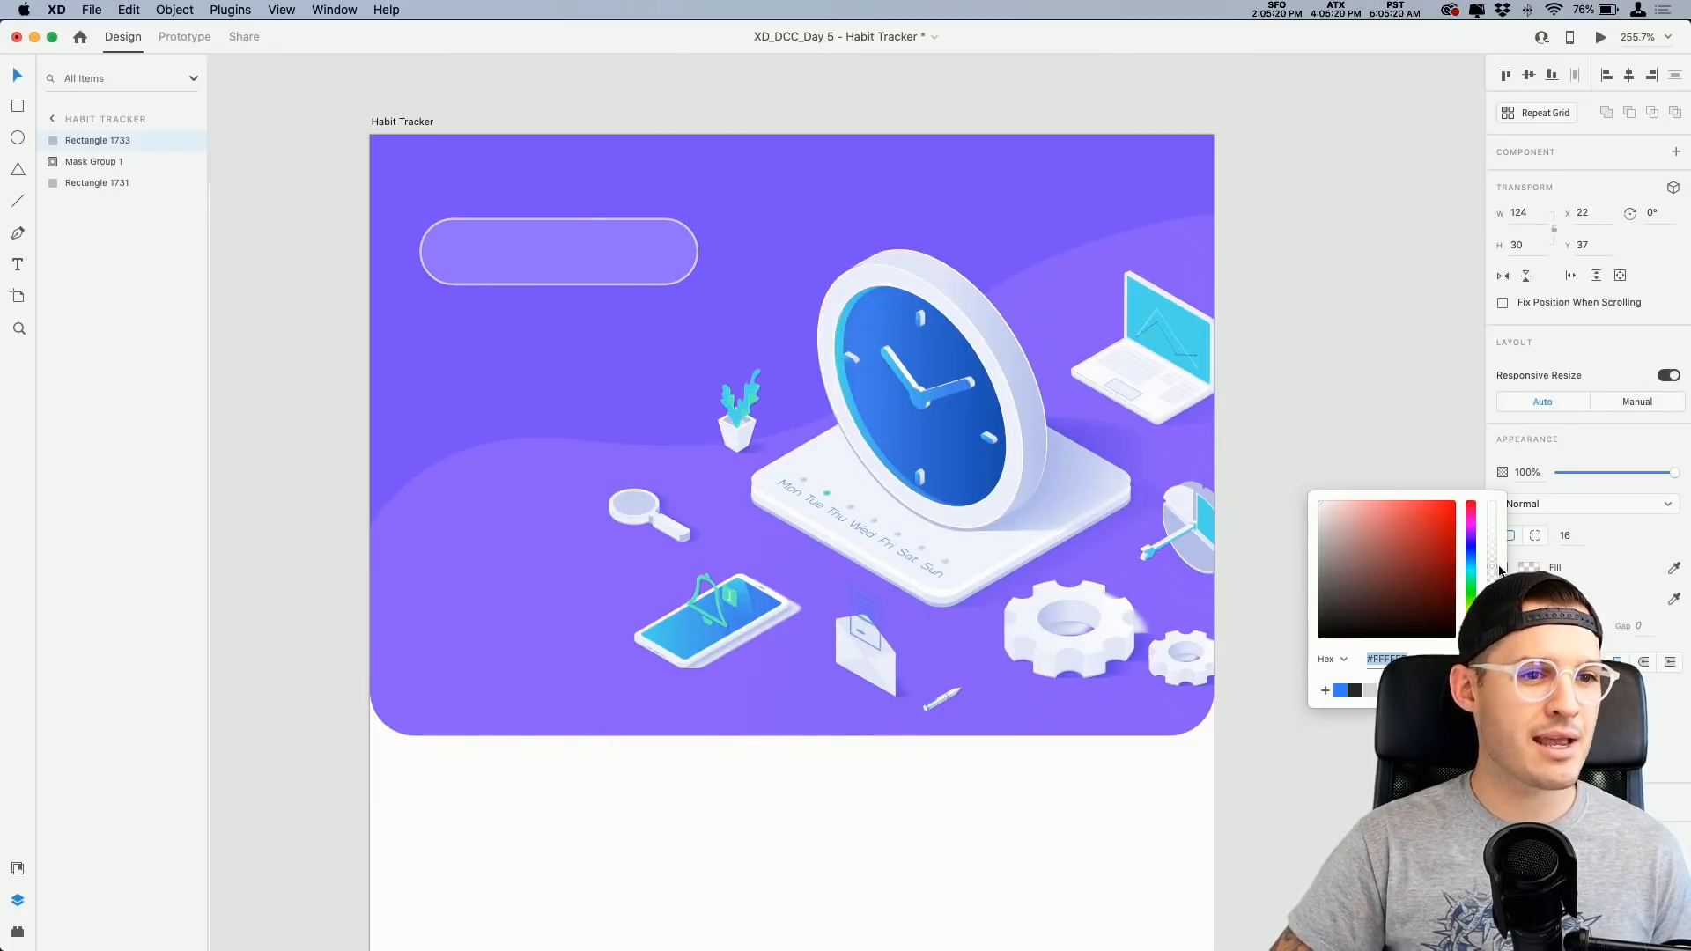
# Step: Raise the pill's fill opacity slightly and move the pill up to Y 31
pyautogui.click(1529, 569)
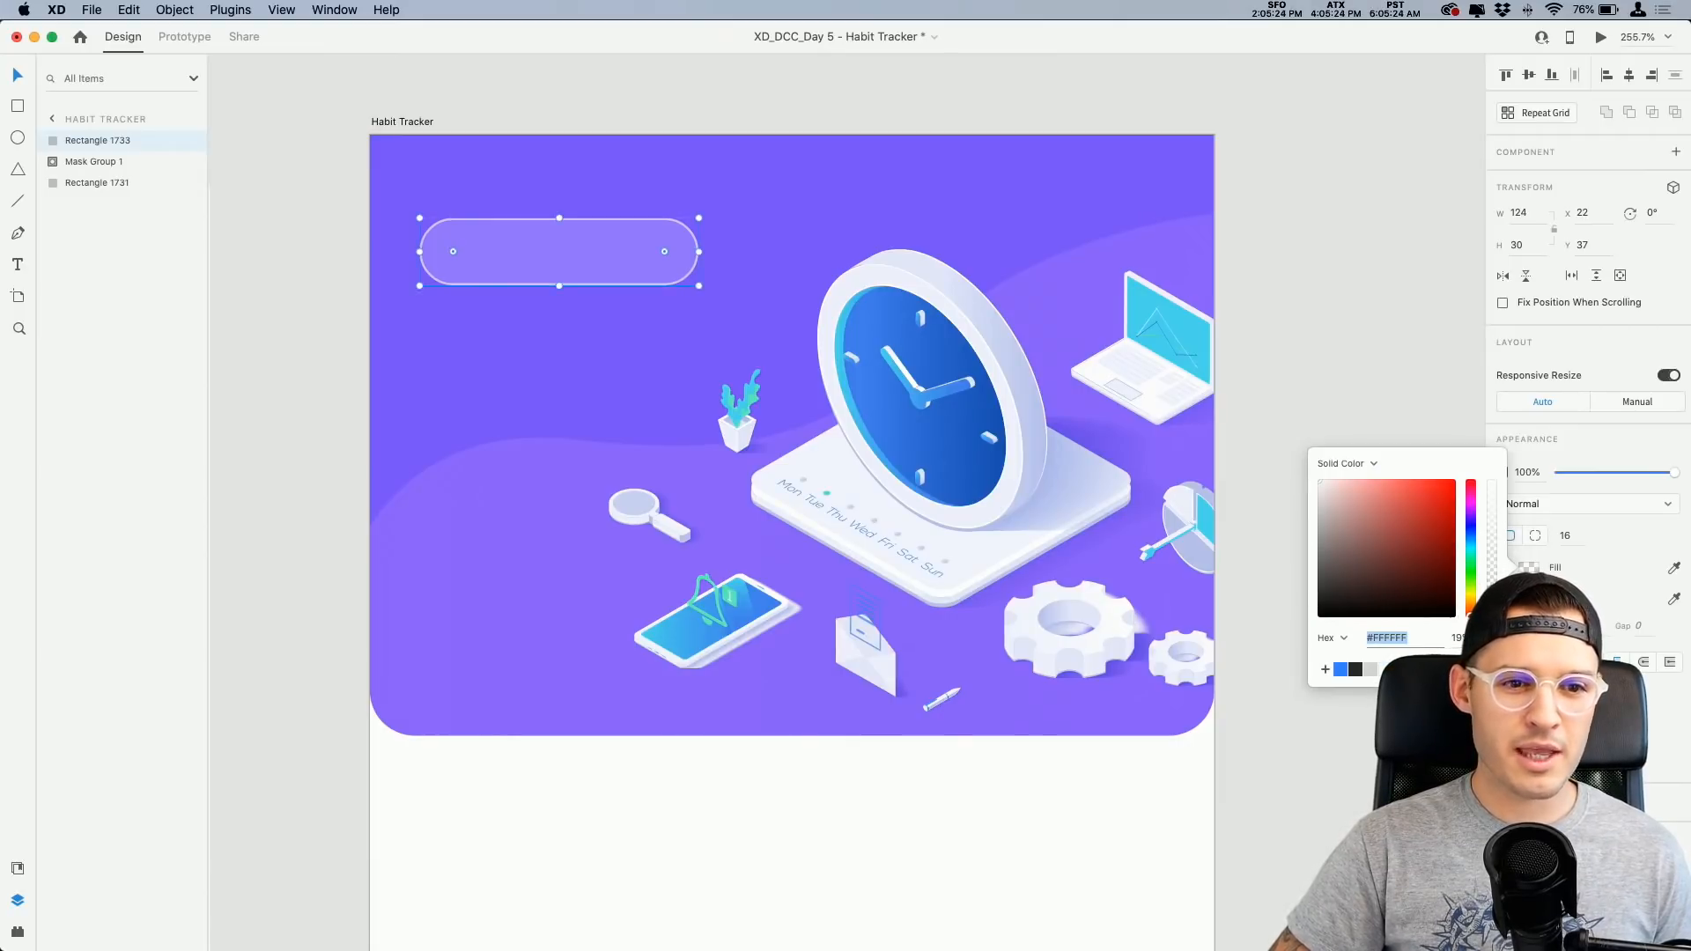
pyautogui.moveTo(1492, 591); pyautogui.dragTo(1493, 587)
pyautogui.moveTo(574, 245); pyautogui.dragTo(578, 231)
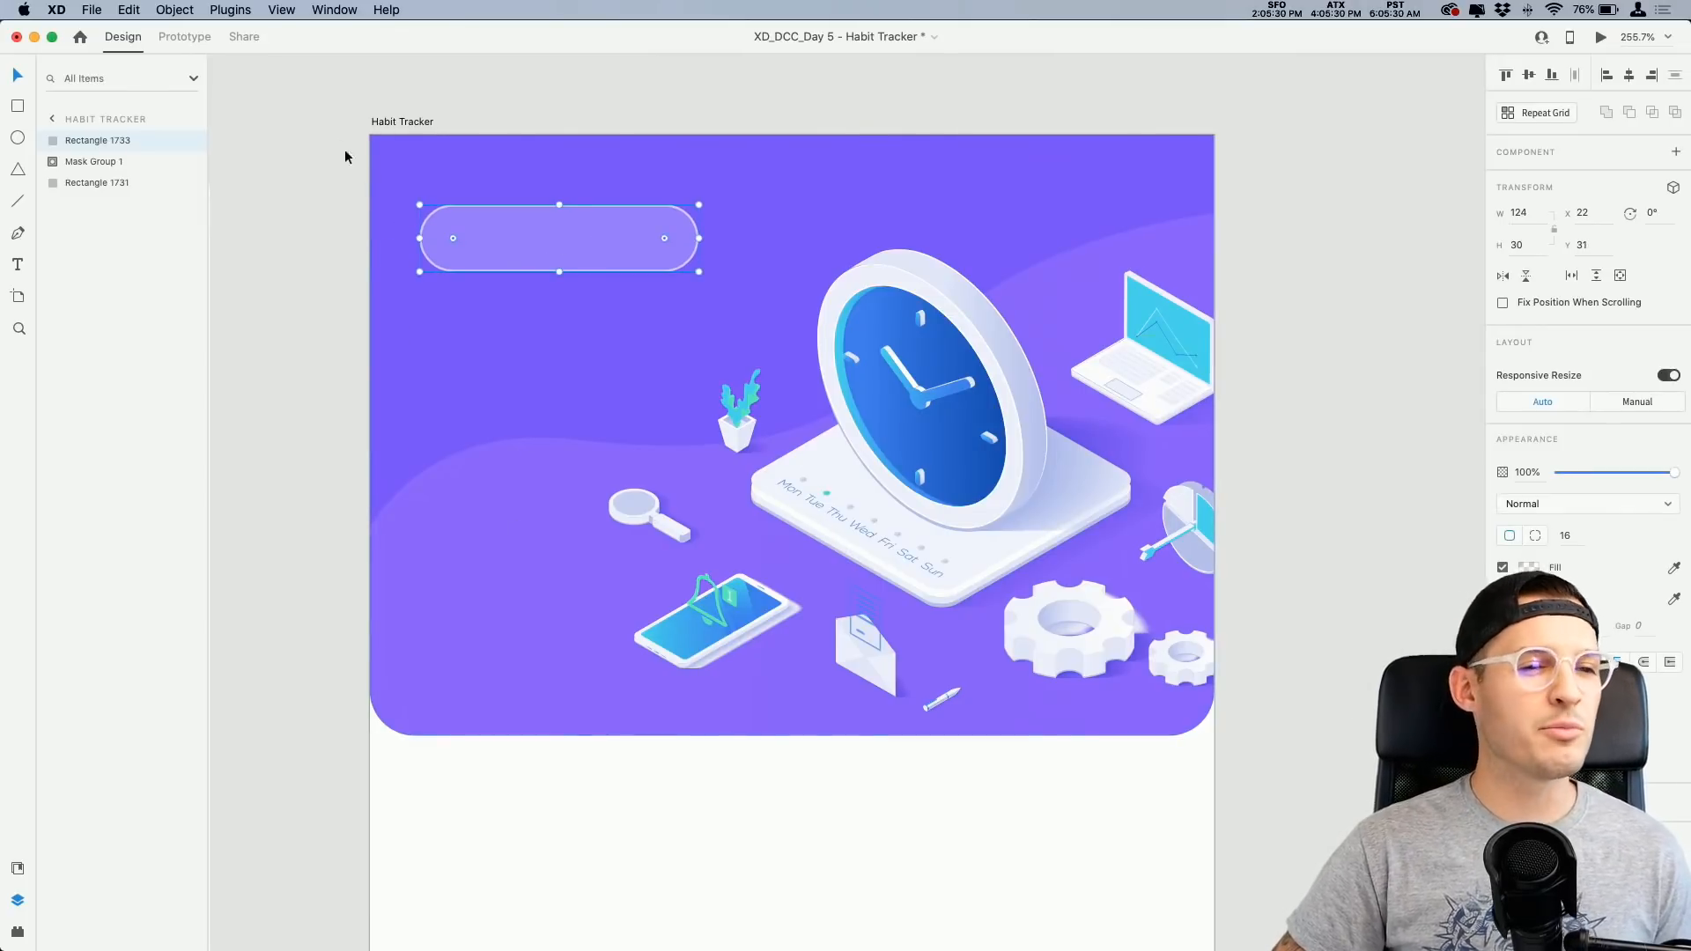
# Step: Add the text "All Habits" starting inside the pill near its left end
pyautogui.press('z')
pyautogui.moveTo(332, 129); pyautogui.dragTo(1104, 456)
pyautogui.press('t')
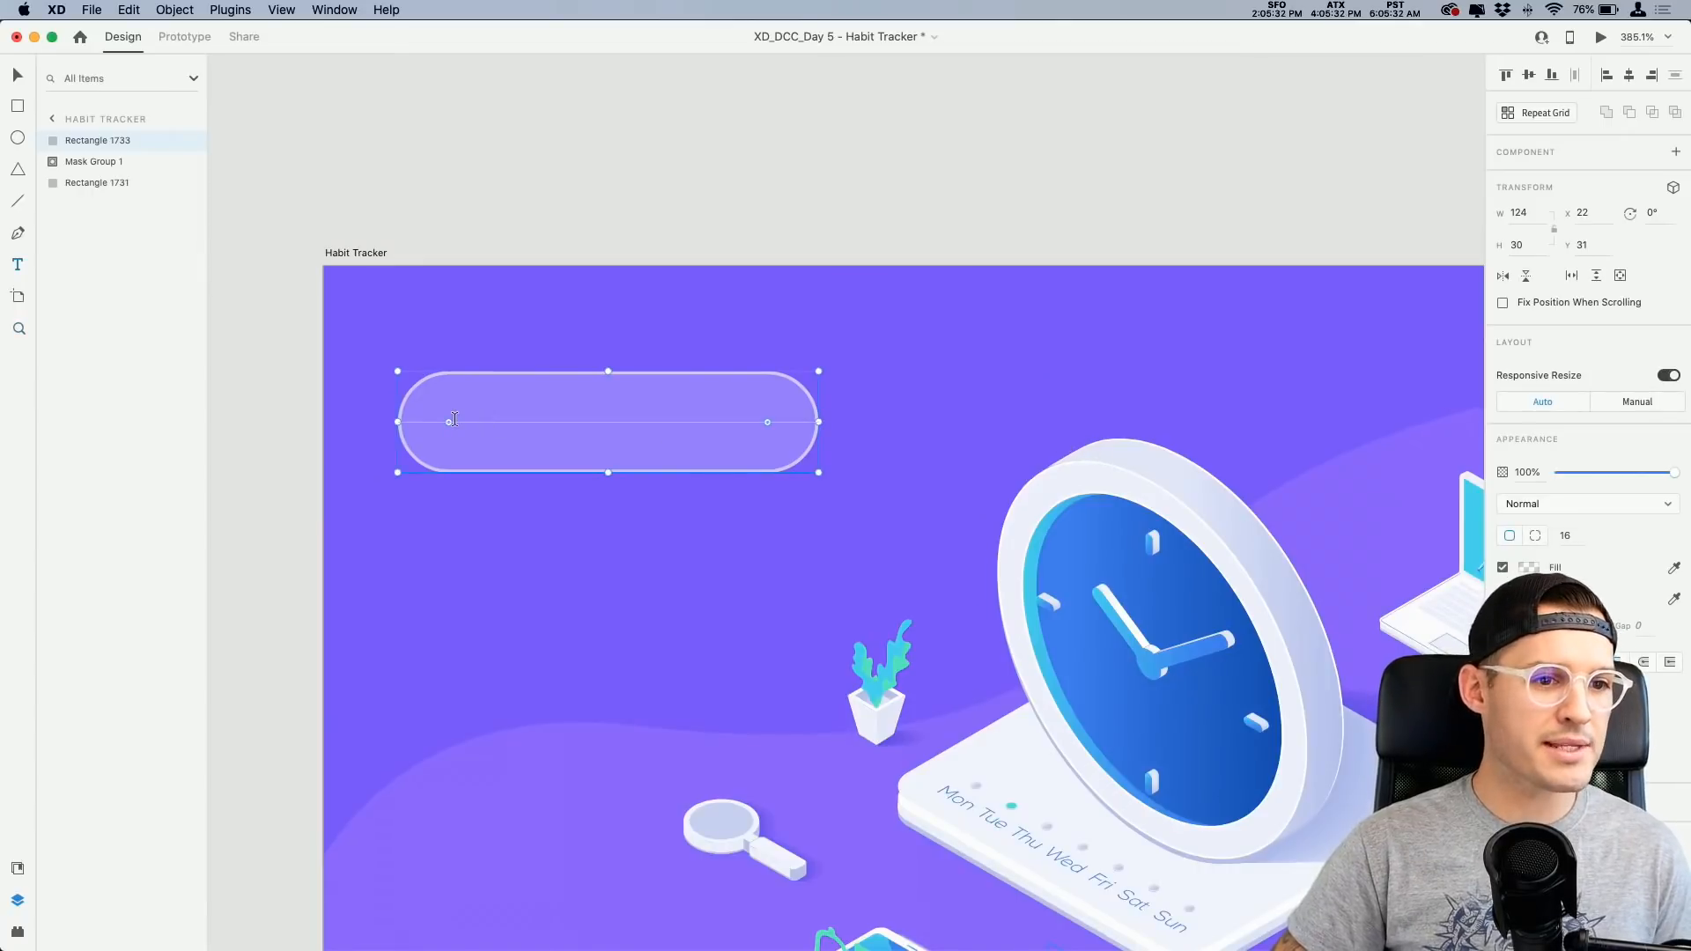
pyautogui.click(455, 422)
pyautogui.write('All Habits')
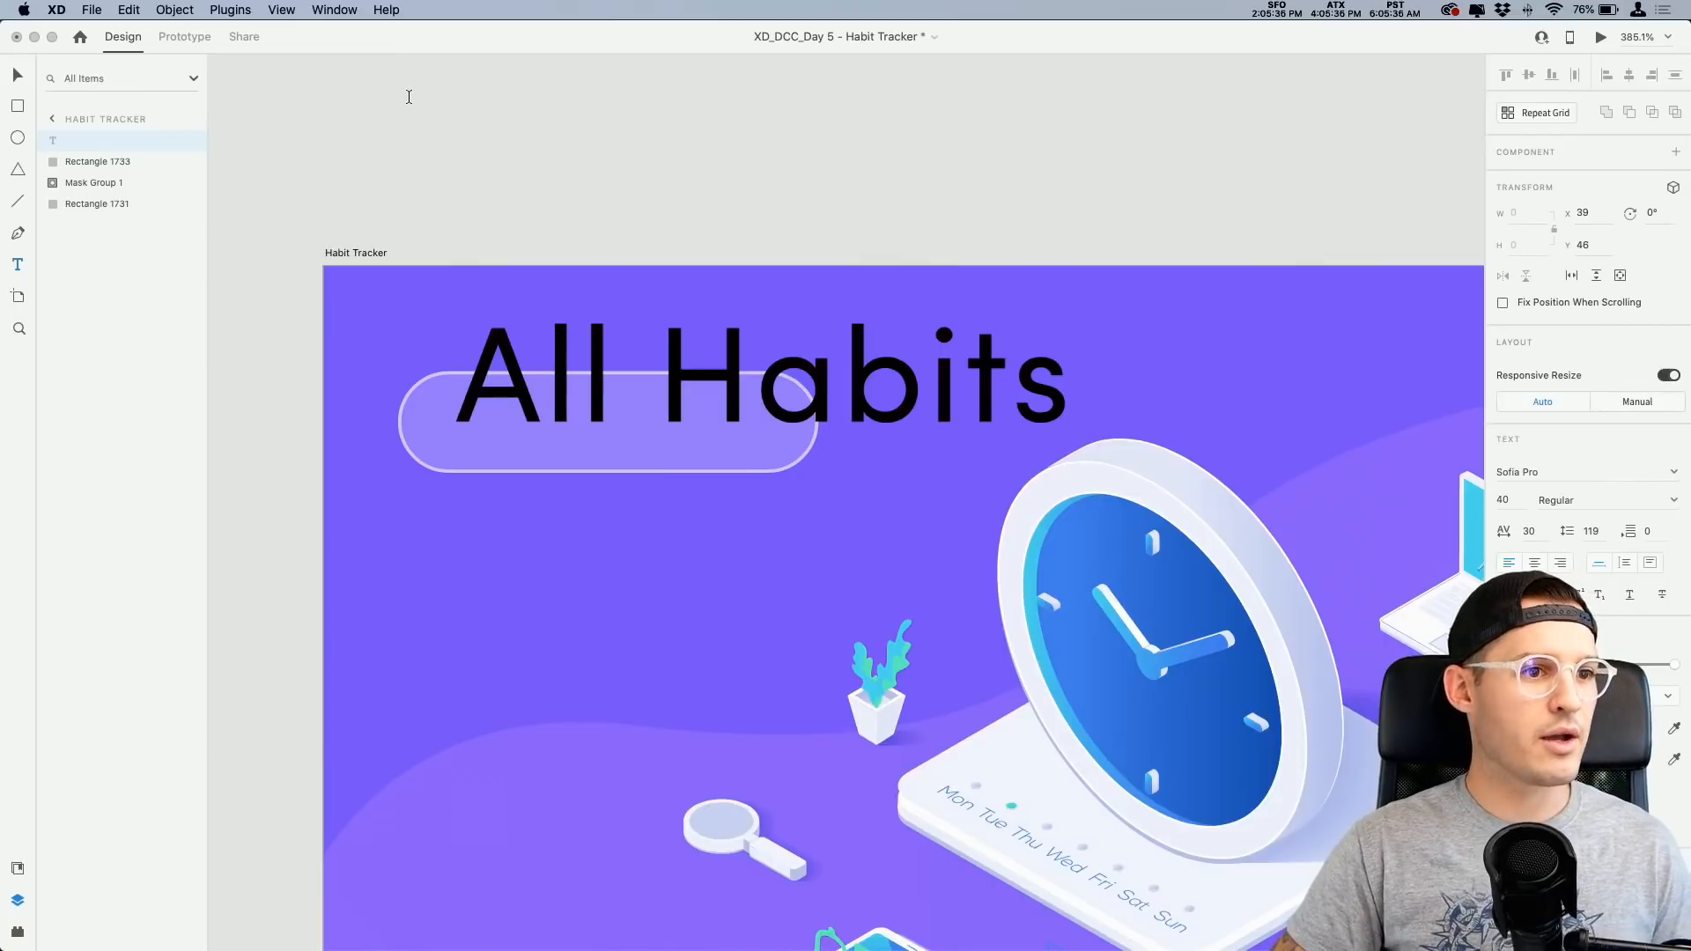
# Step: Shrink the "All Habits" text to size 13 and place it in the middle of the pill
pyautogui.press('Escape')
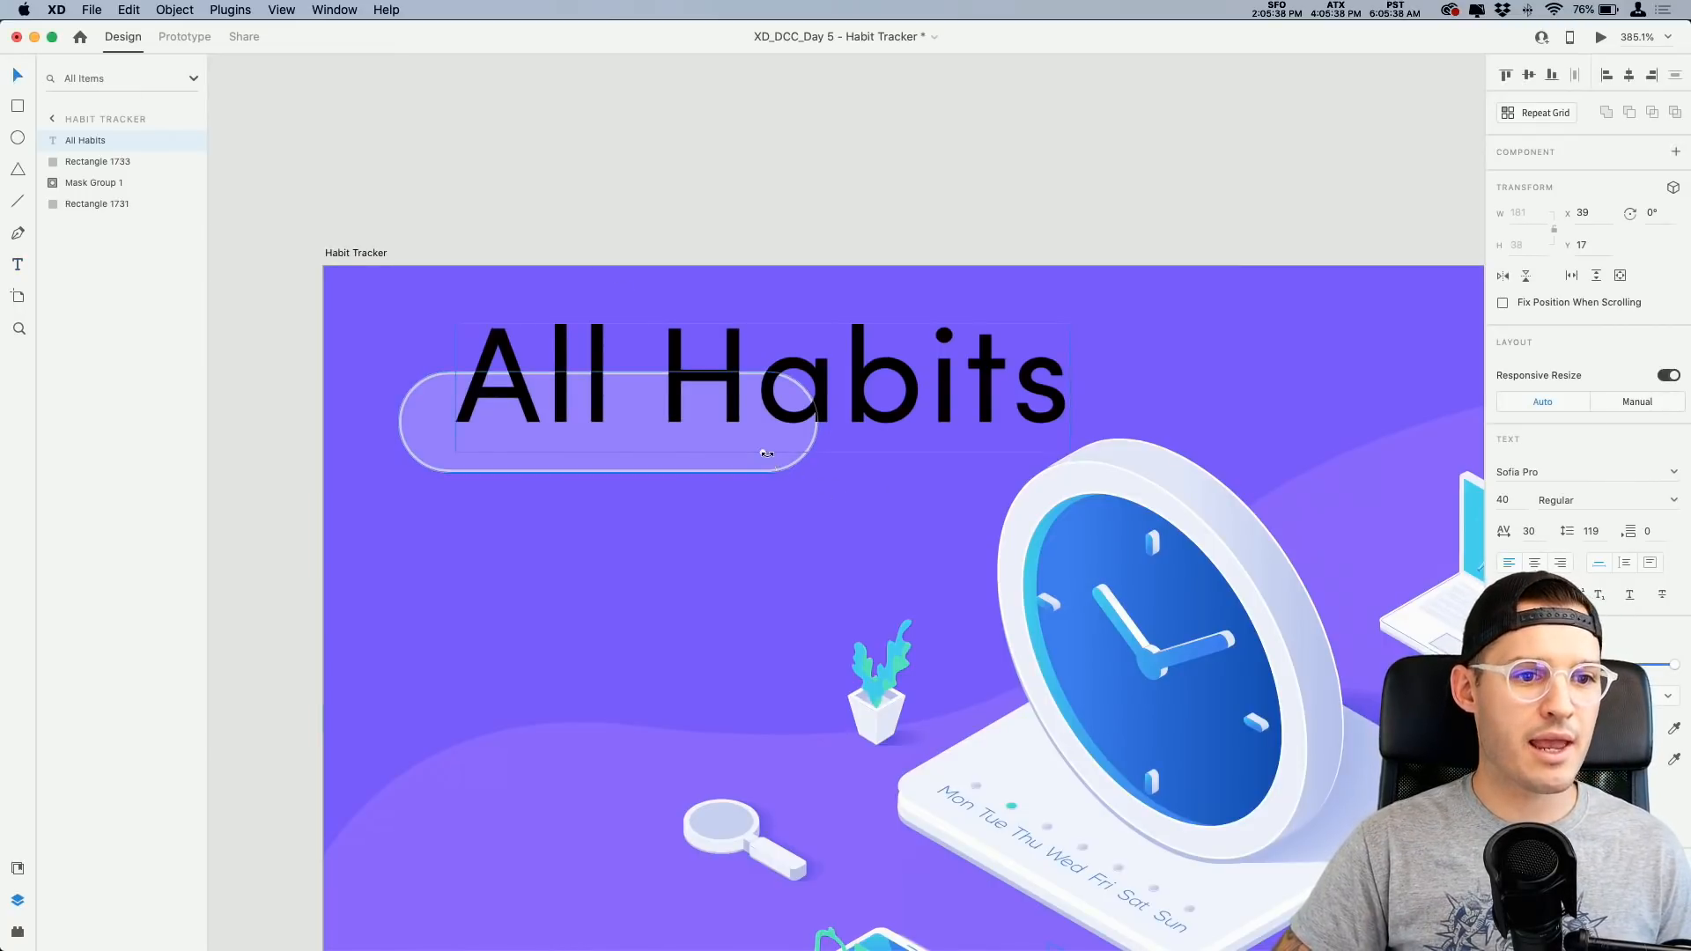
pyautogui.moveTo(763, 452); pyautogui.dragTo(763, 364)
pyautogui.moveTo(753, 362); pyautogui.dragTo(624, 437)
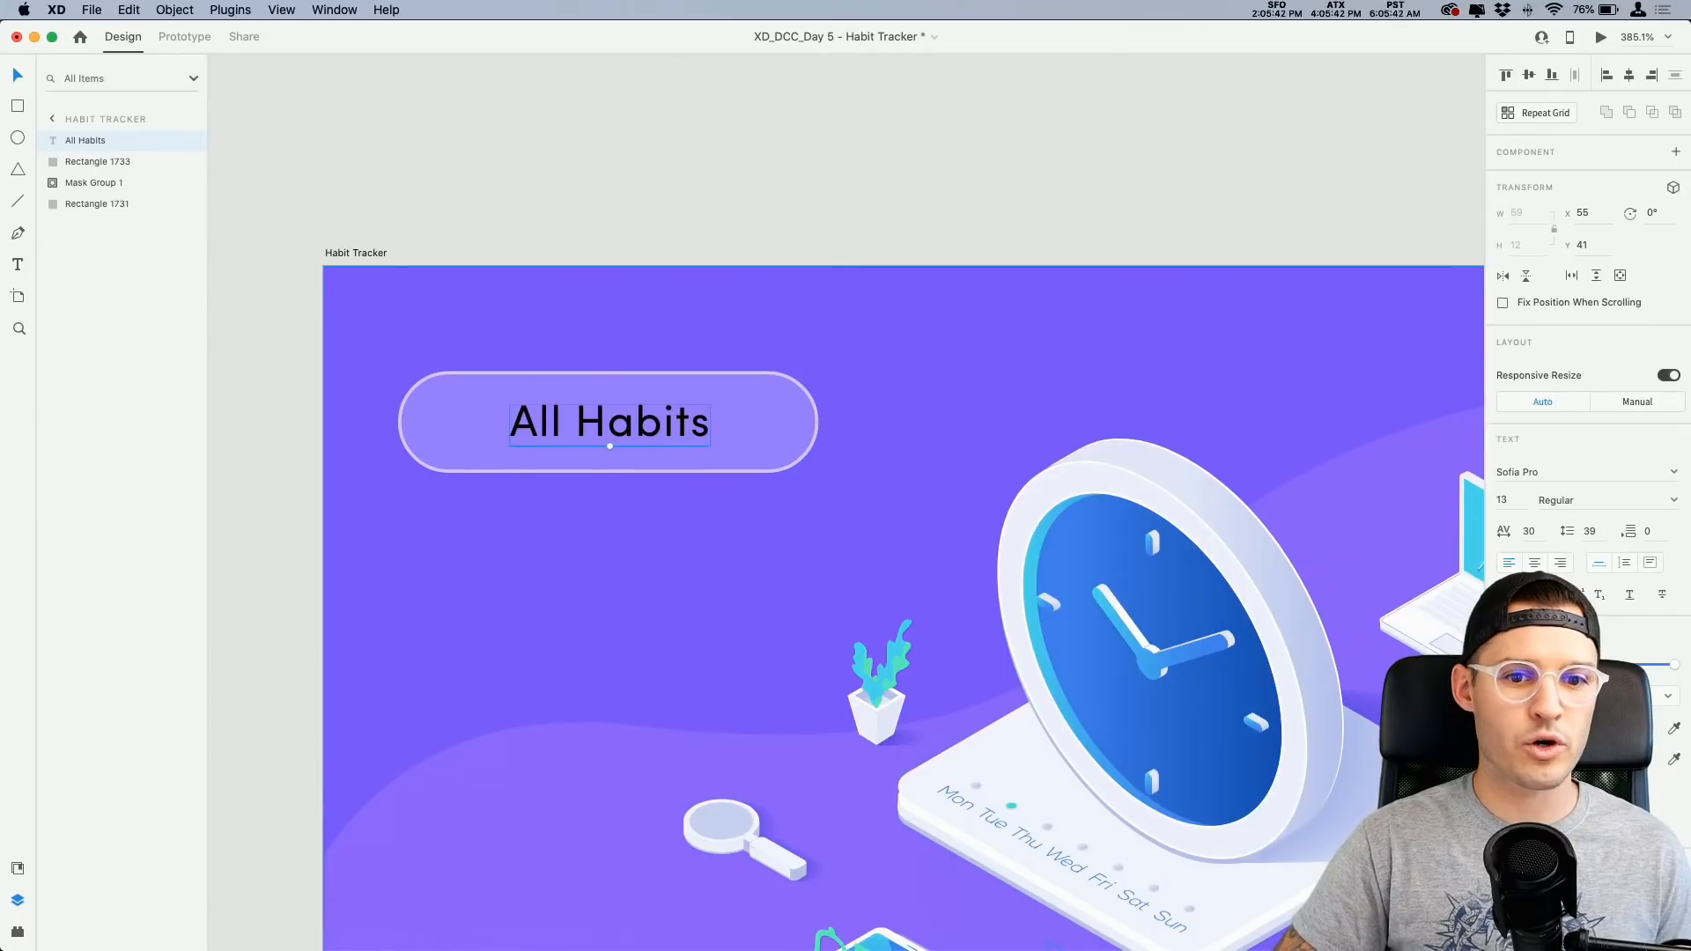
# Step: Make the "All Habits" text white and set its font size to 12
pyautogui.click(1508, 728)
pyautogui.moveTo(1365, 661); pyautogui.dragTo(1205, 538)
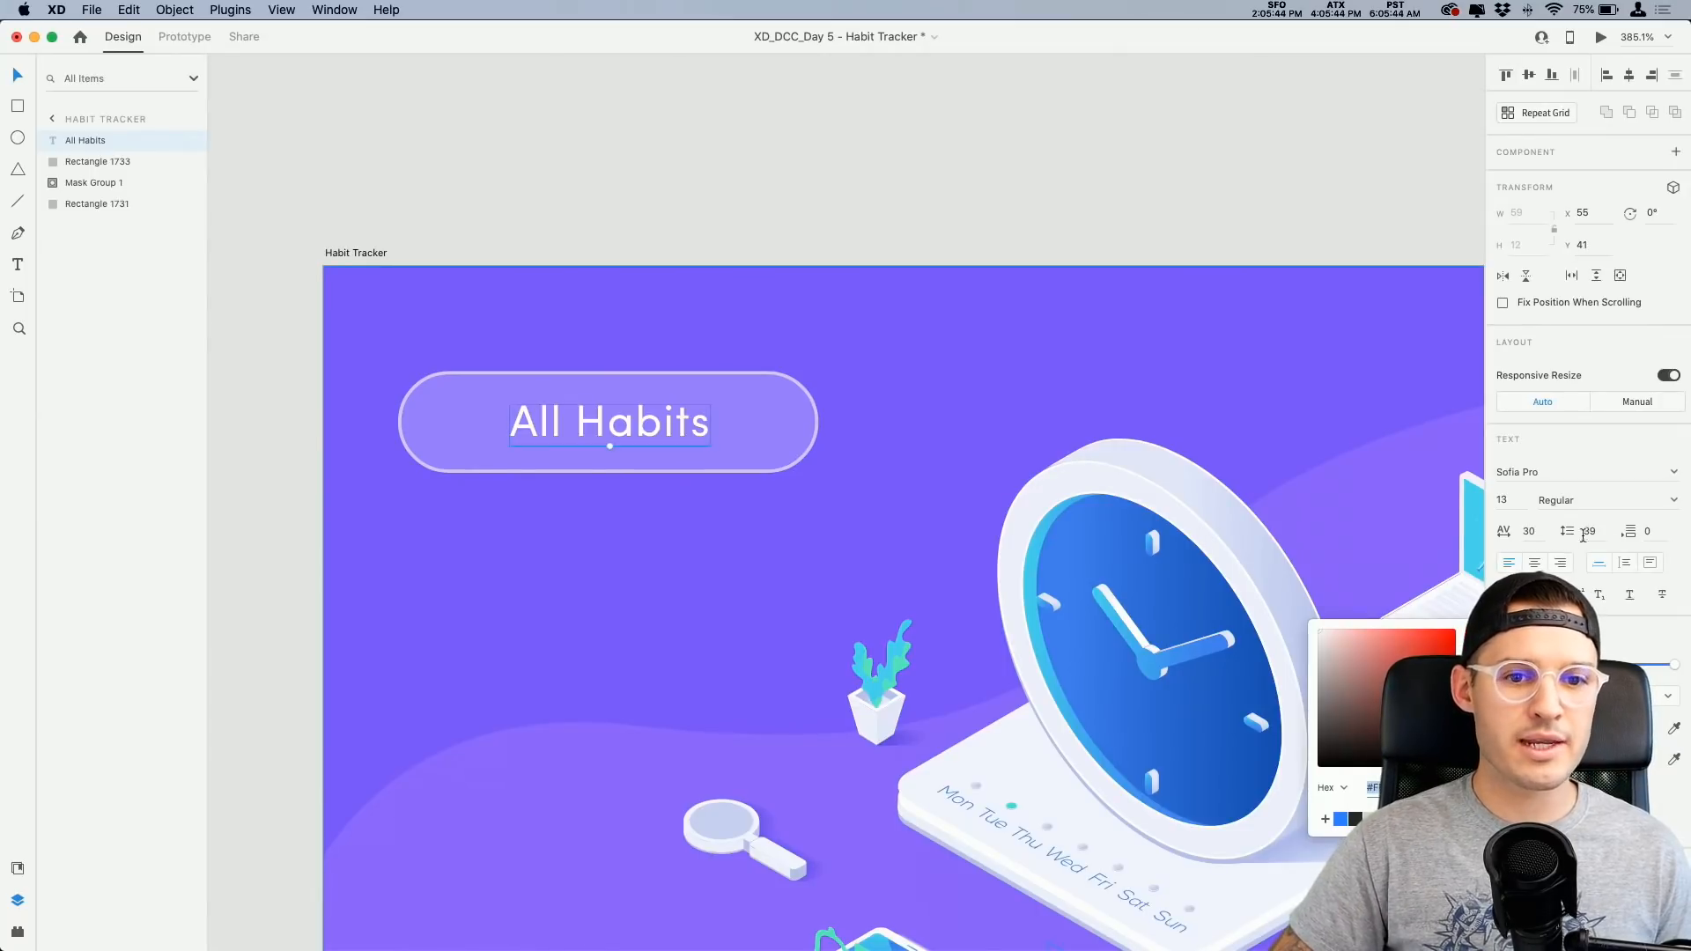
pyautogui.click(1503, 500)
pyautogui.write('12')
pyautogui.press('Return')
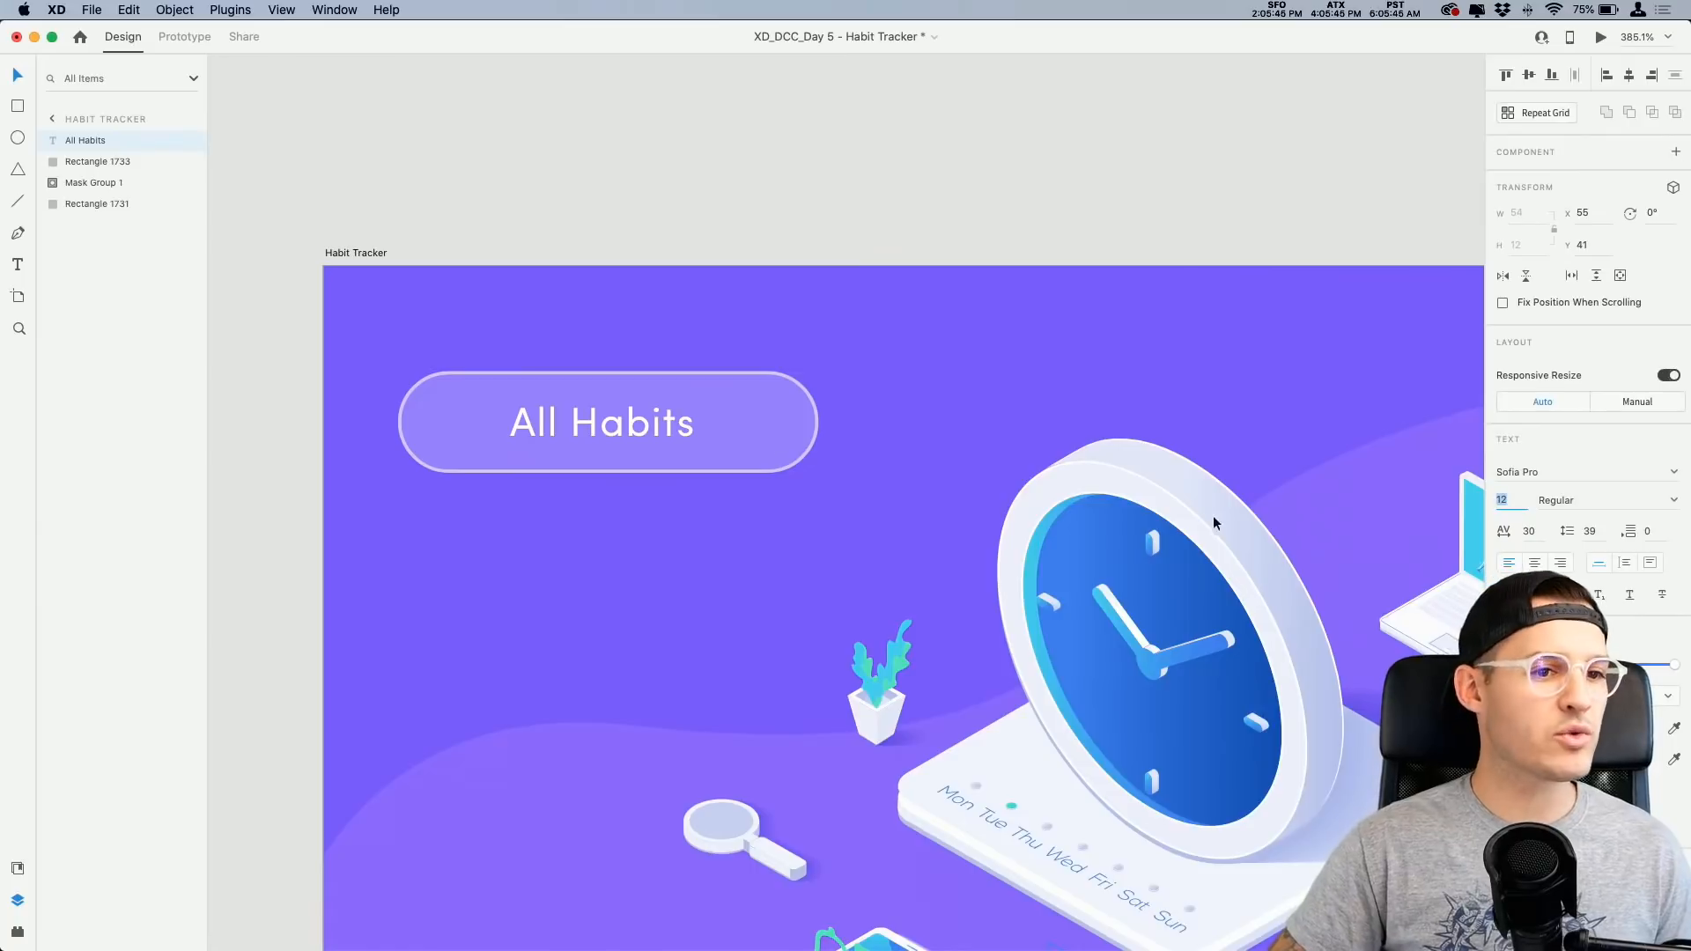
# Step: Move the "All Habits" text toward the pill's left end, to X 43, Y 41
pyautogui.click(661, 422)
pyautogui.press('Up')
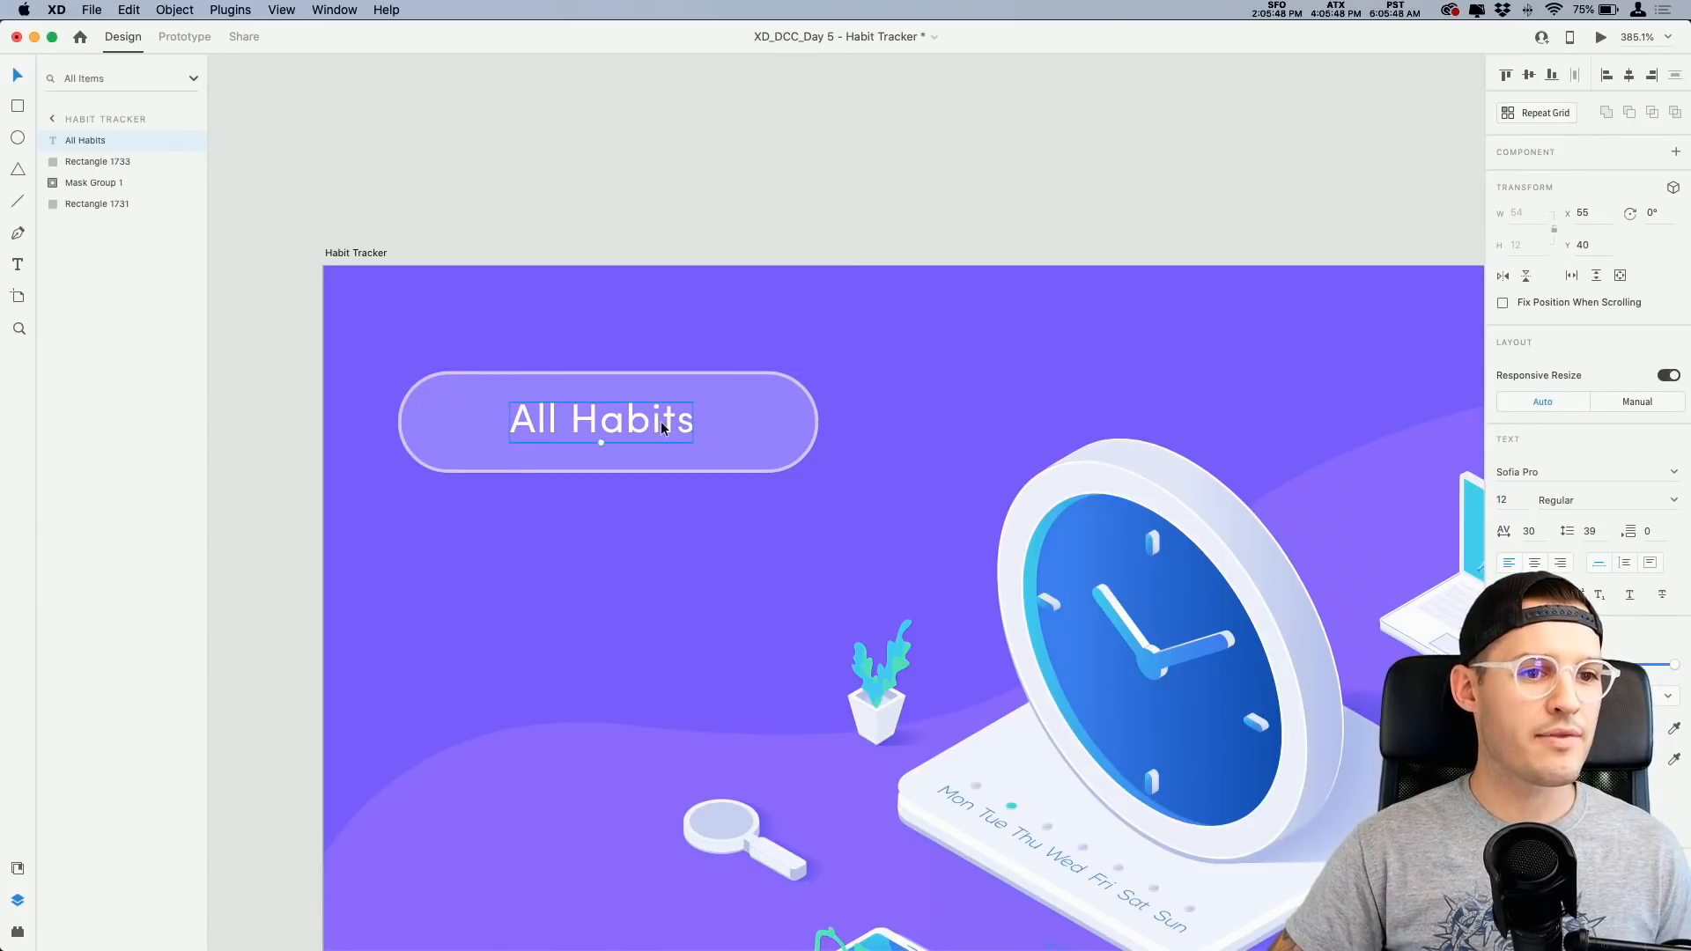
pyautogui.moveTo(663, 428); pyautogui.dragTo(601, 429)
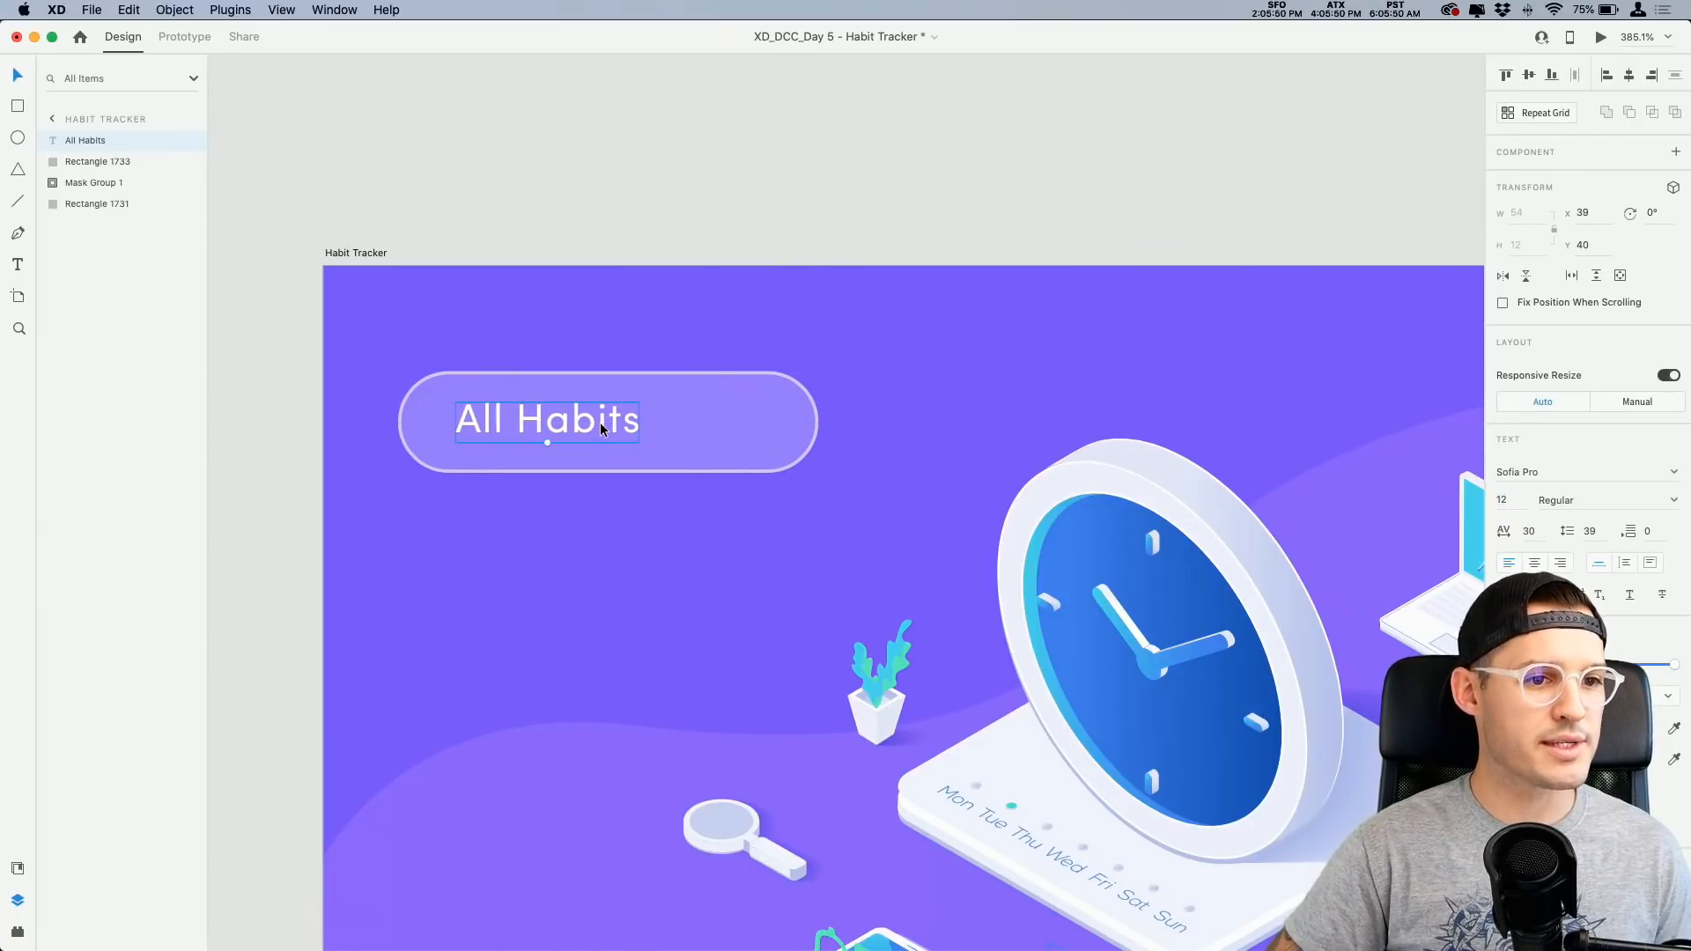
pyautogui.press('Down')
pyautogui.press('Right')
pyautogui.press('Right')
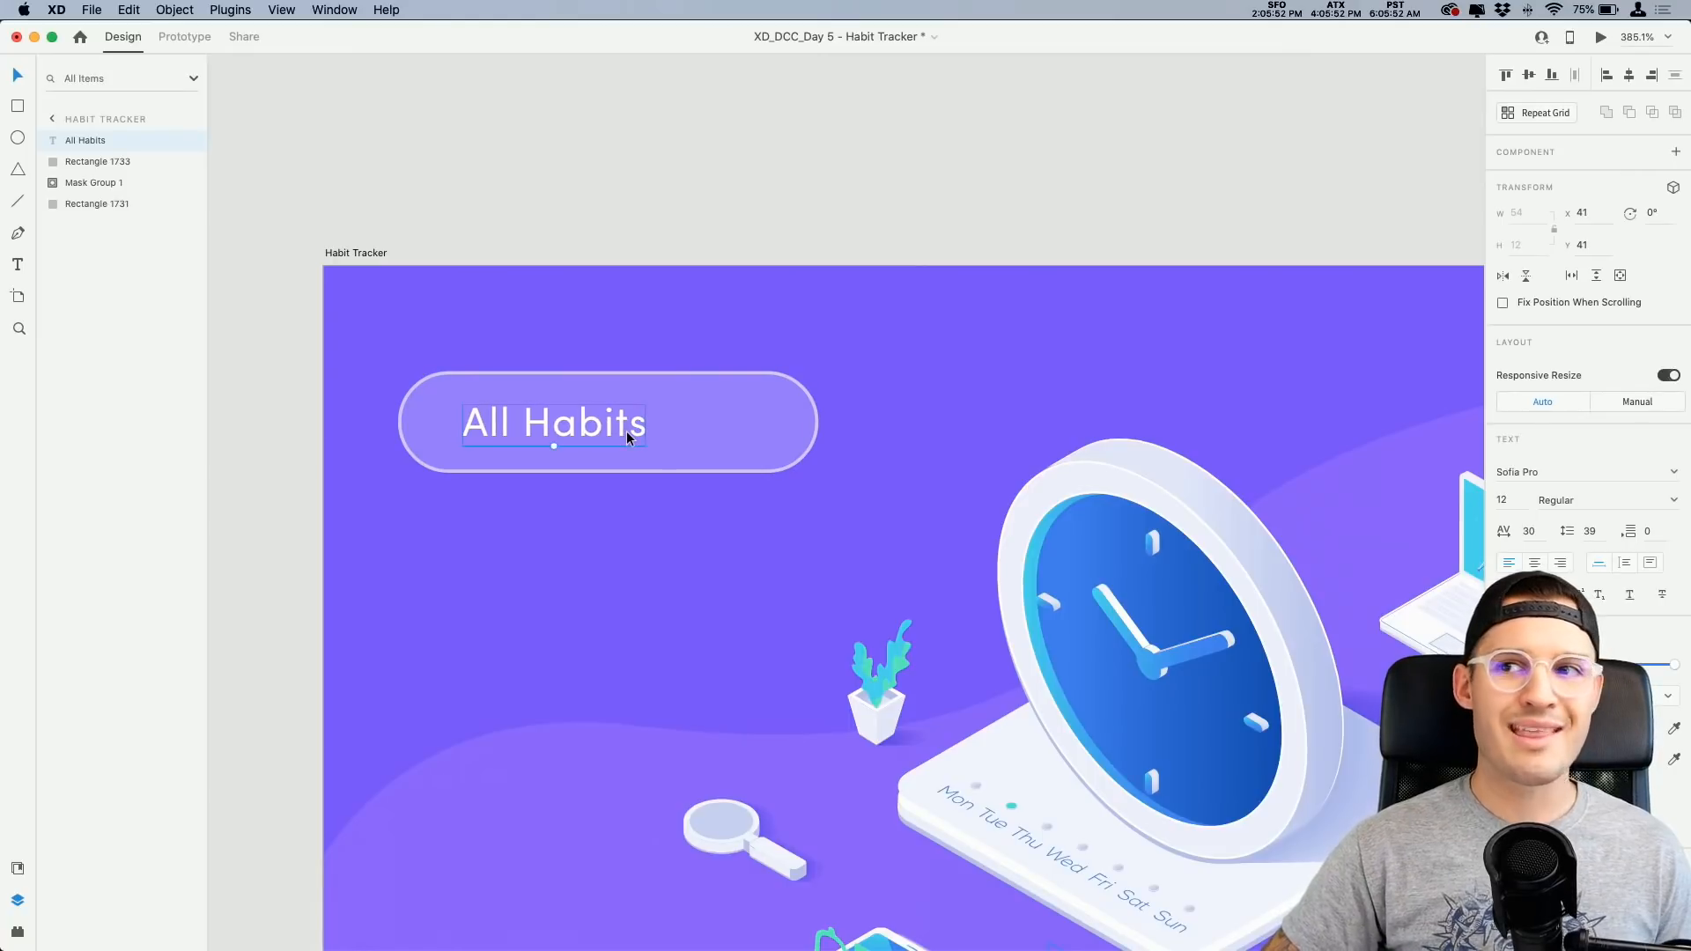
pyautogui.press('Right')
pyautogui.press('Right')
# Step: Draw an open downward chevron about 17 by 8 with the Pen tool inside the pill, right of the text
pyautogui.press('super+equal')
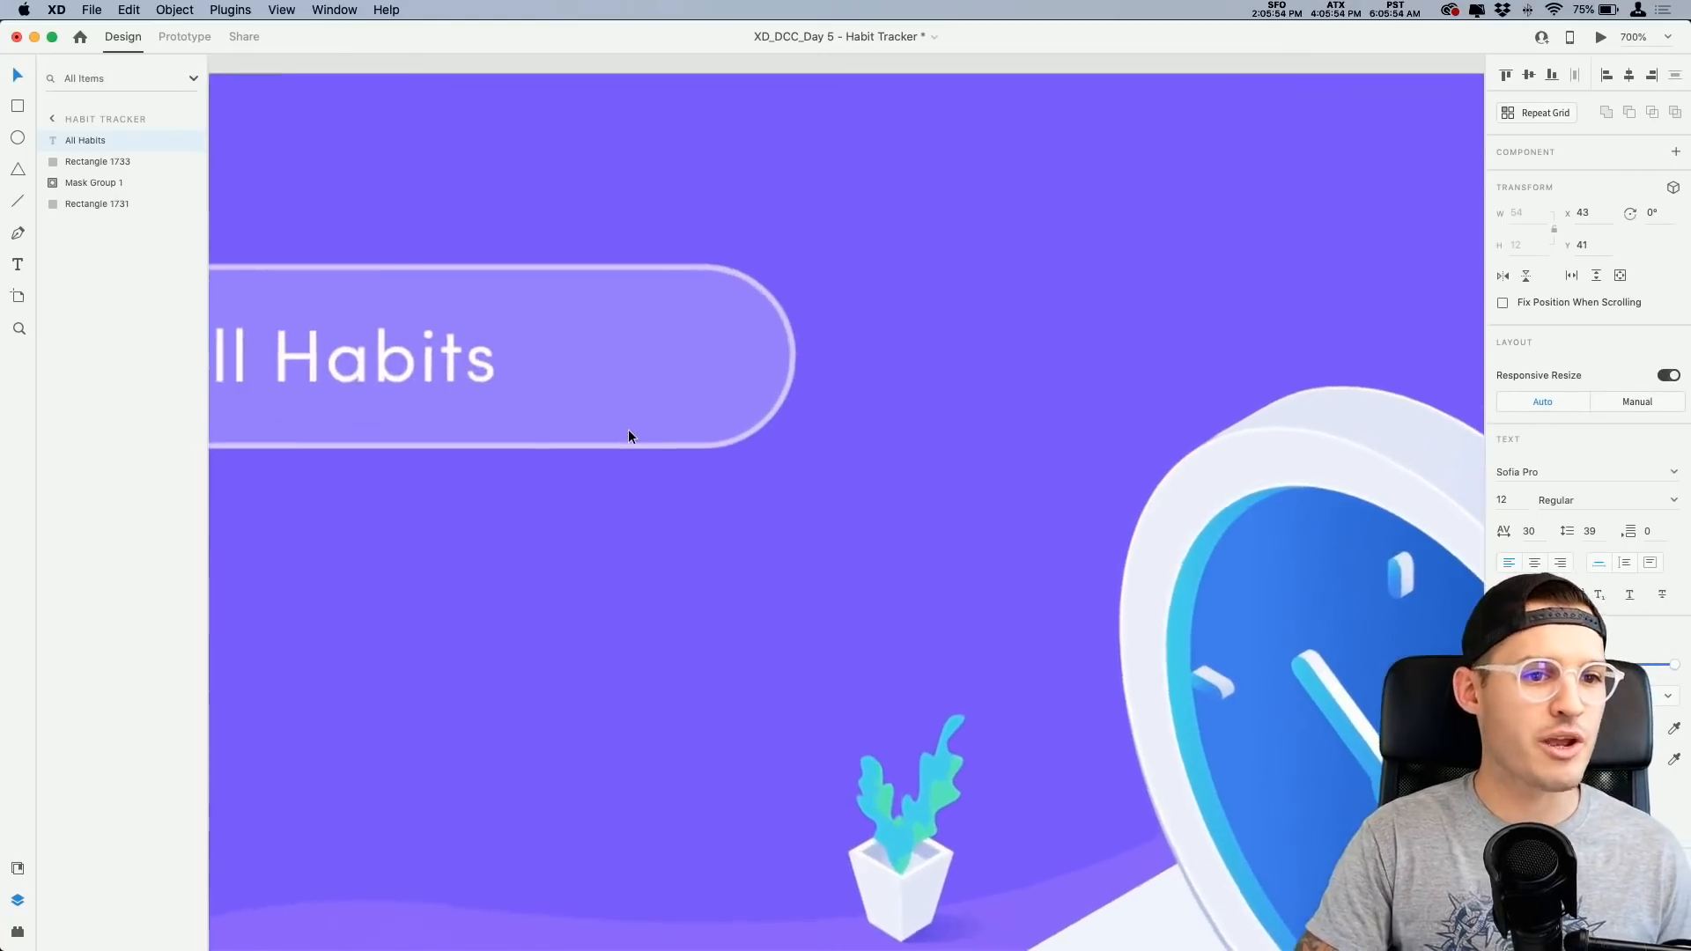
pyautogui.moveTo(627, 435); pyautogui.dragTo(957, 495)
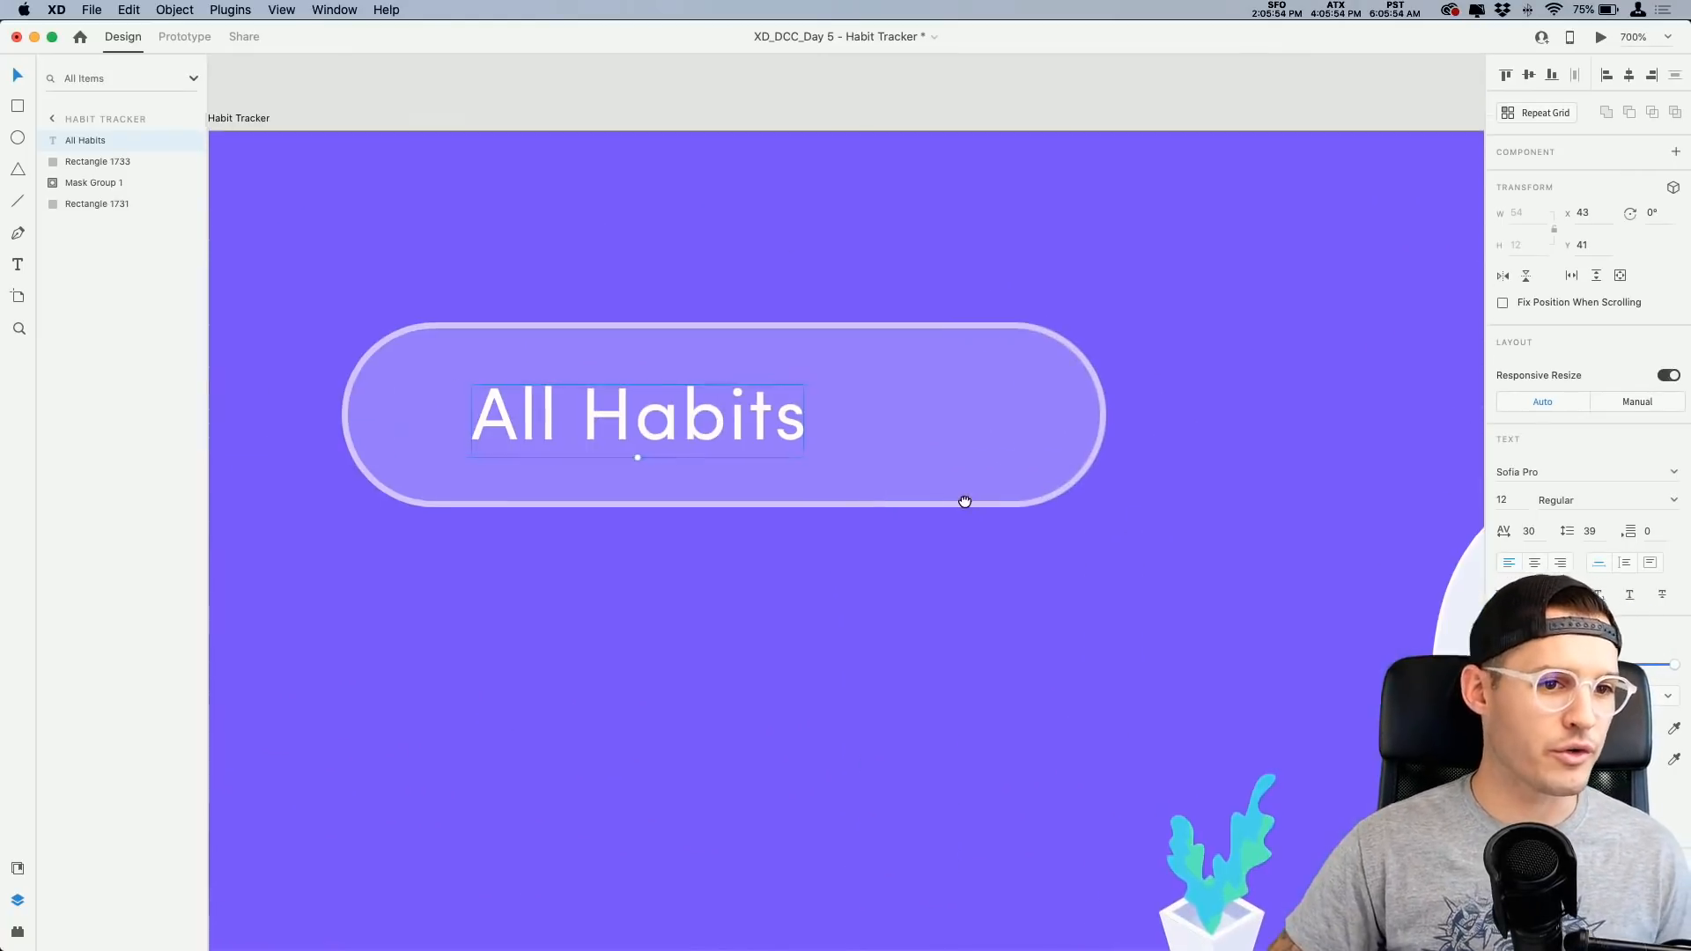
pyautogui.click(905, 386)
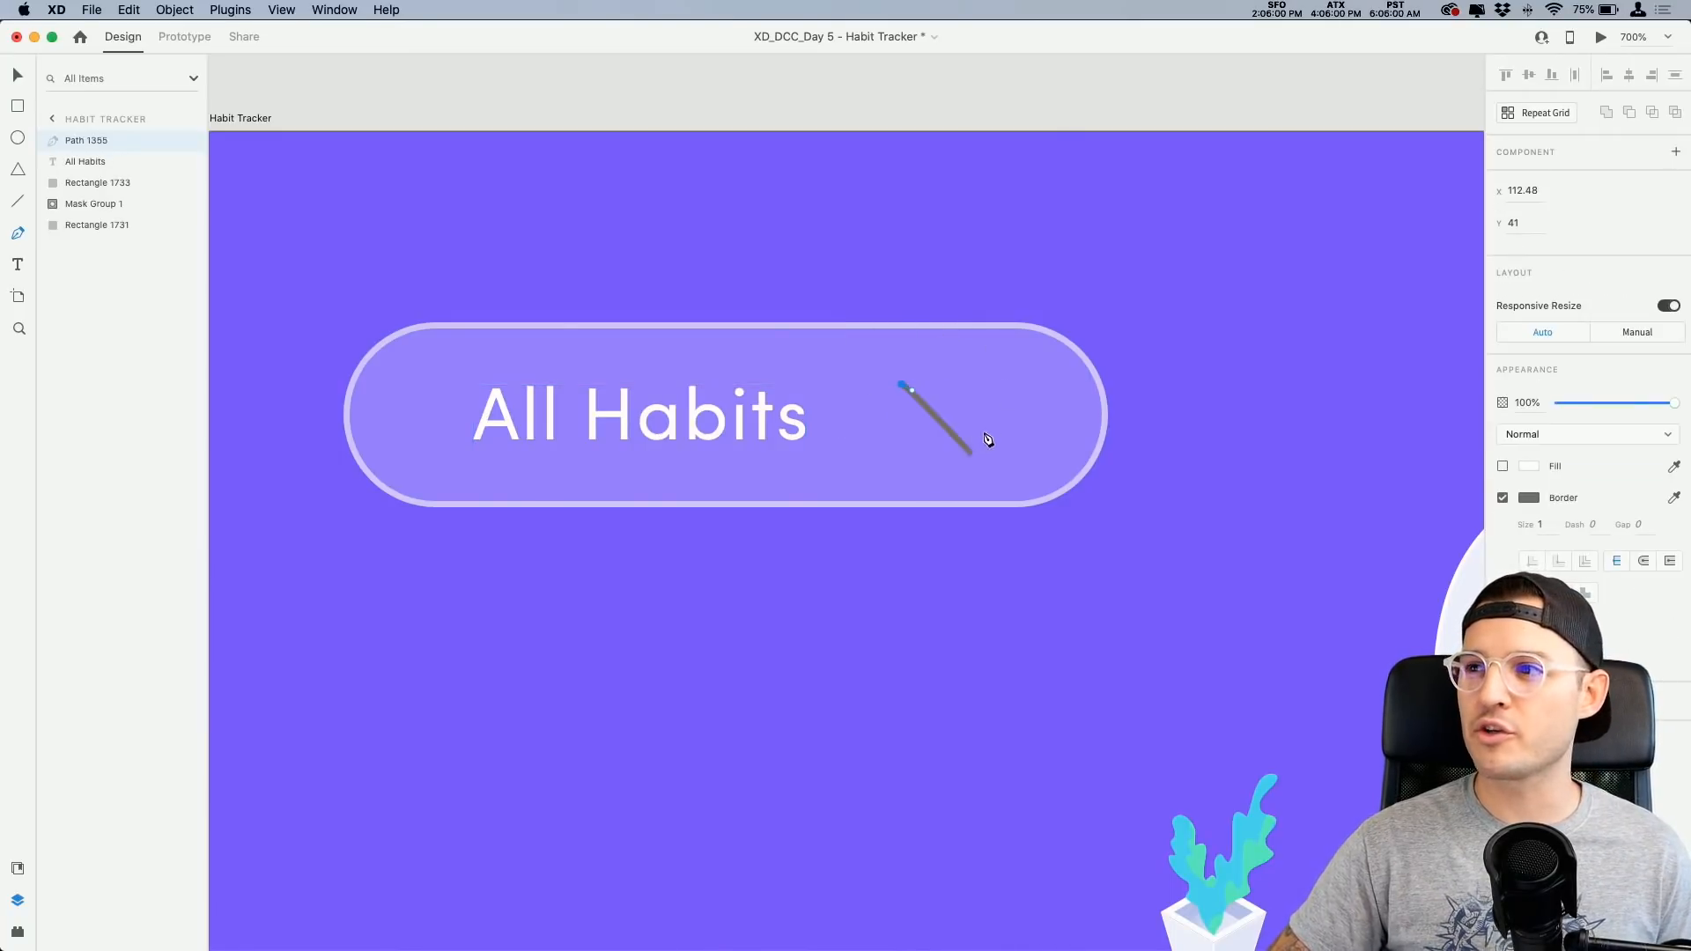
pyautogui.click(954, 436)
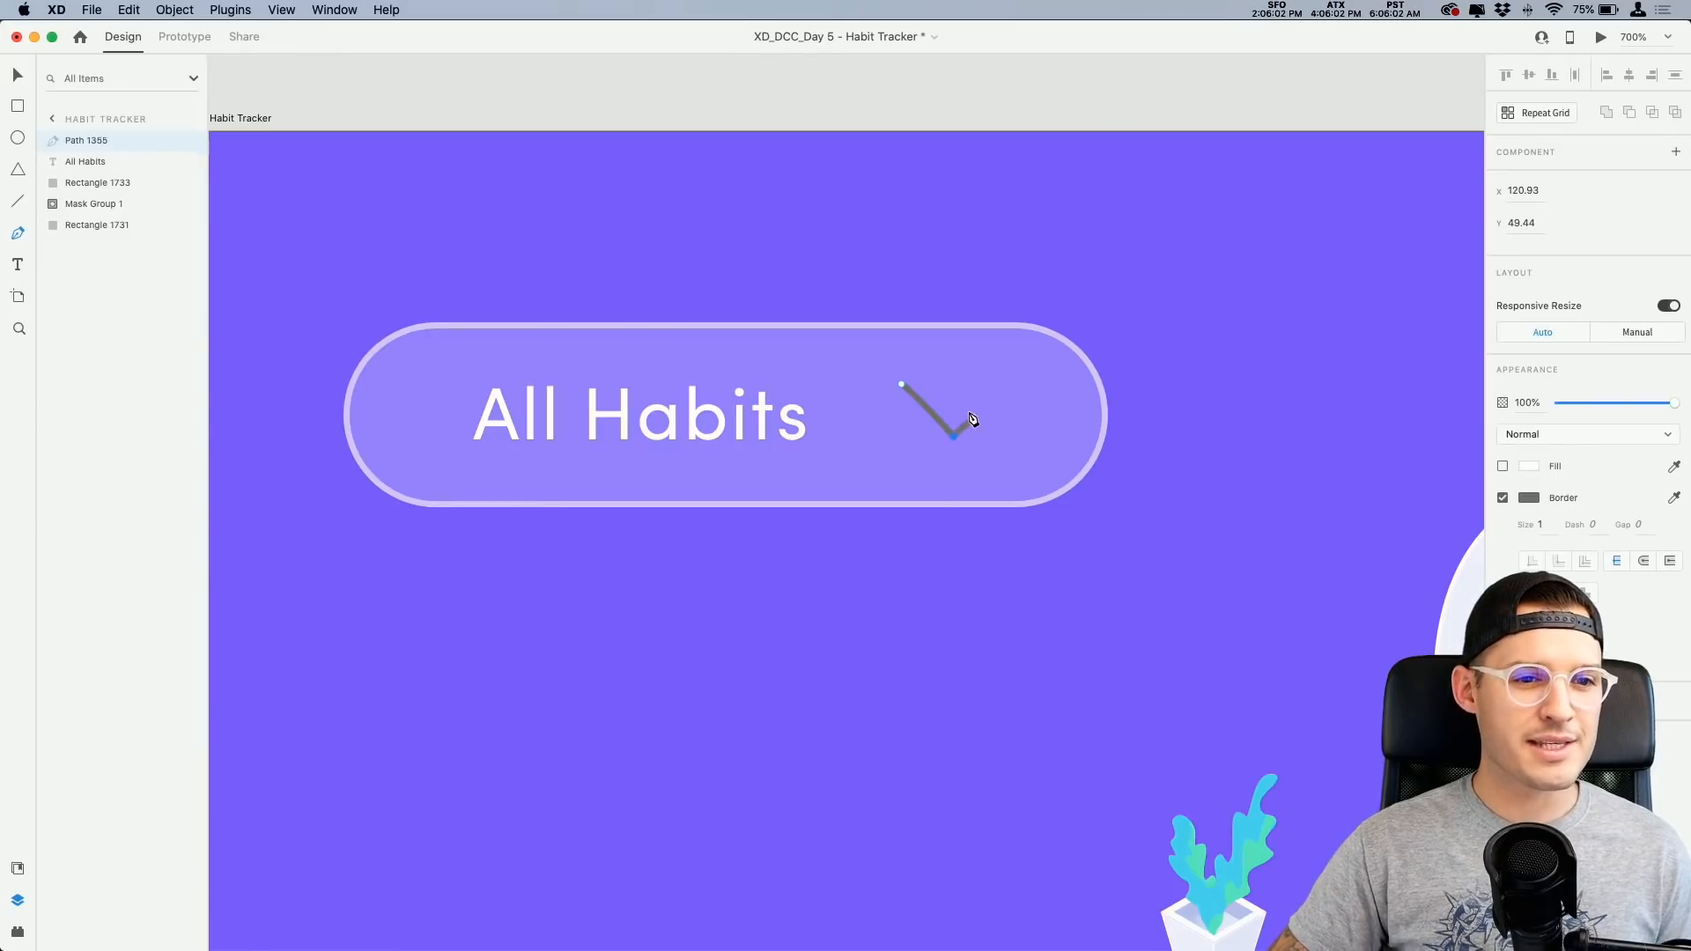
pyautogui.click(1007, 387)
pyautogui.press('Escape')
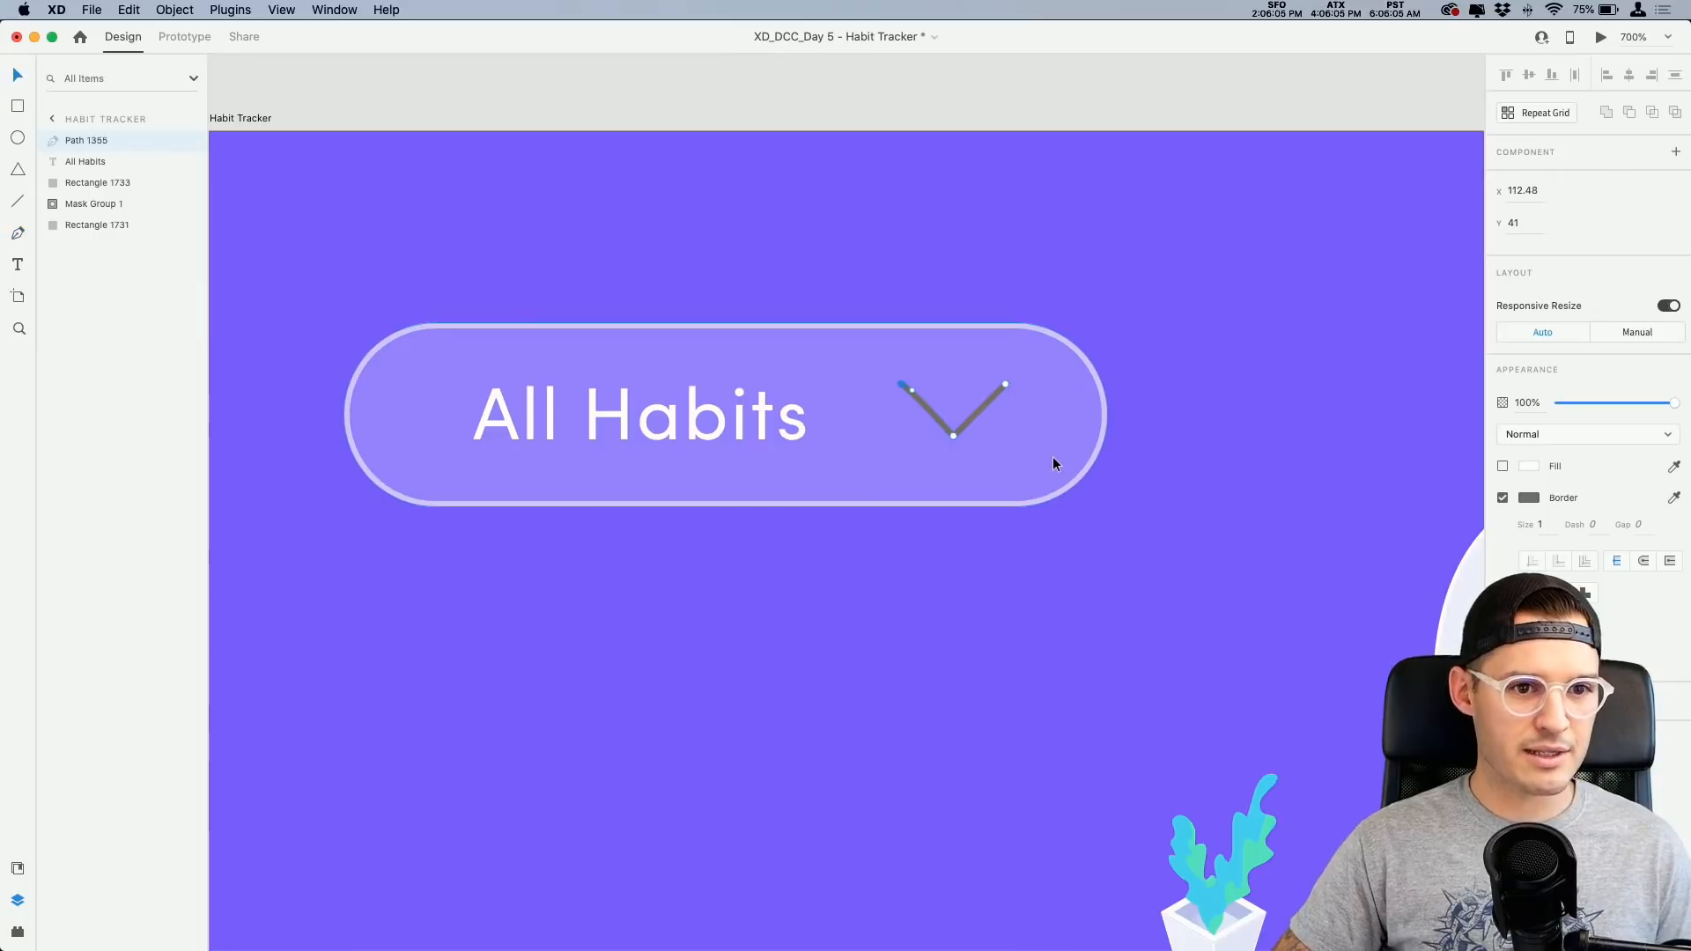
pyautogui.click(980, 411)
pyautogui.press('super+z')
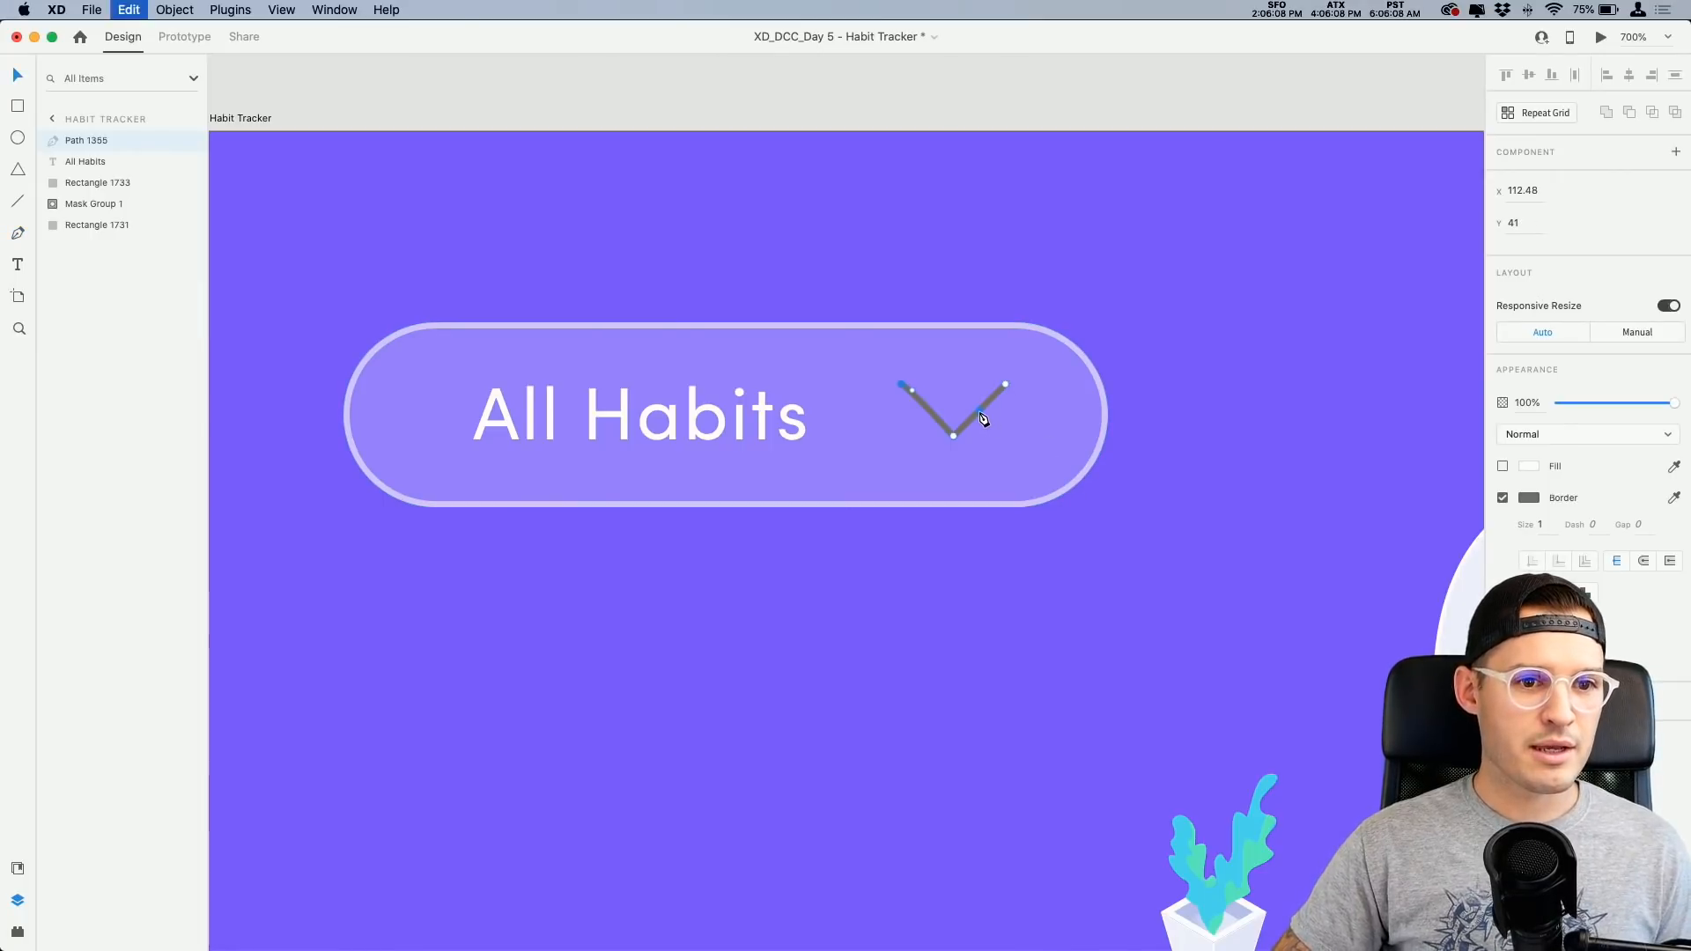
pyautogui.press('Escape')
# Step: Give the chevron a white border with round caps
pyautogui.click(976, 420)
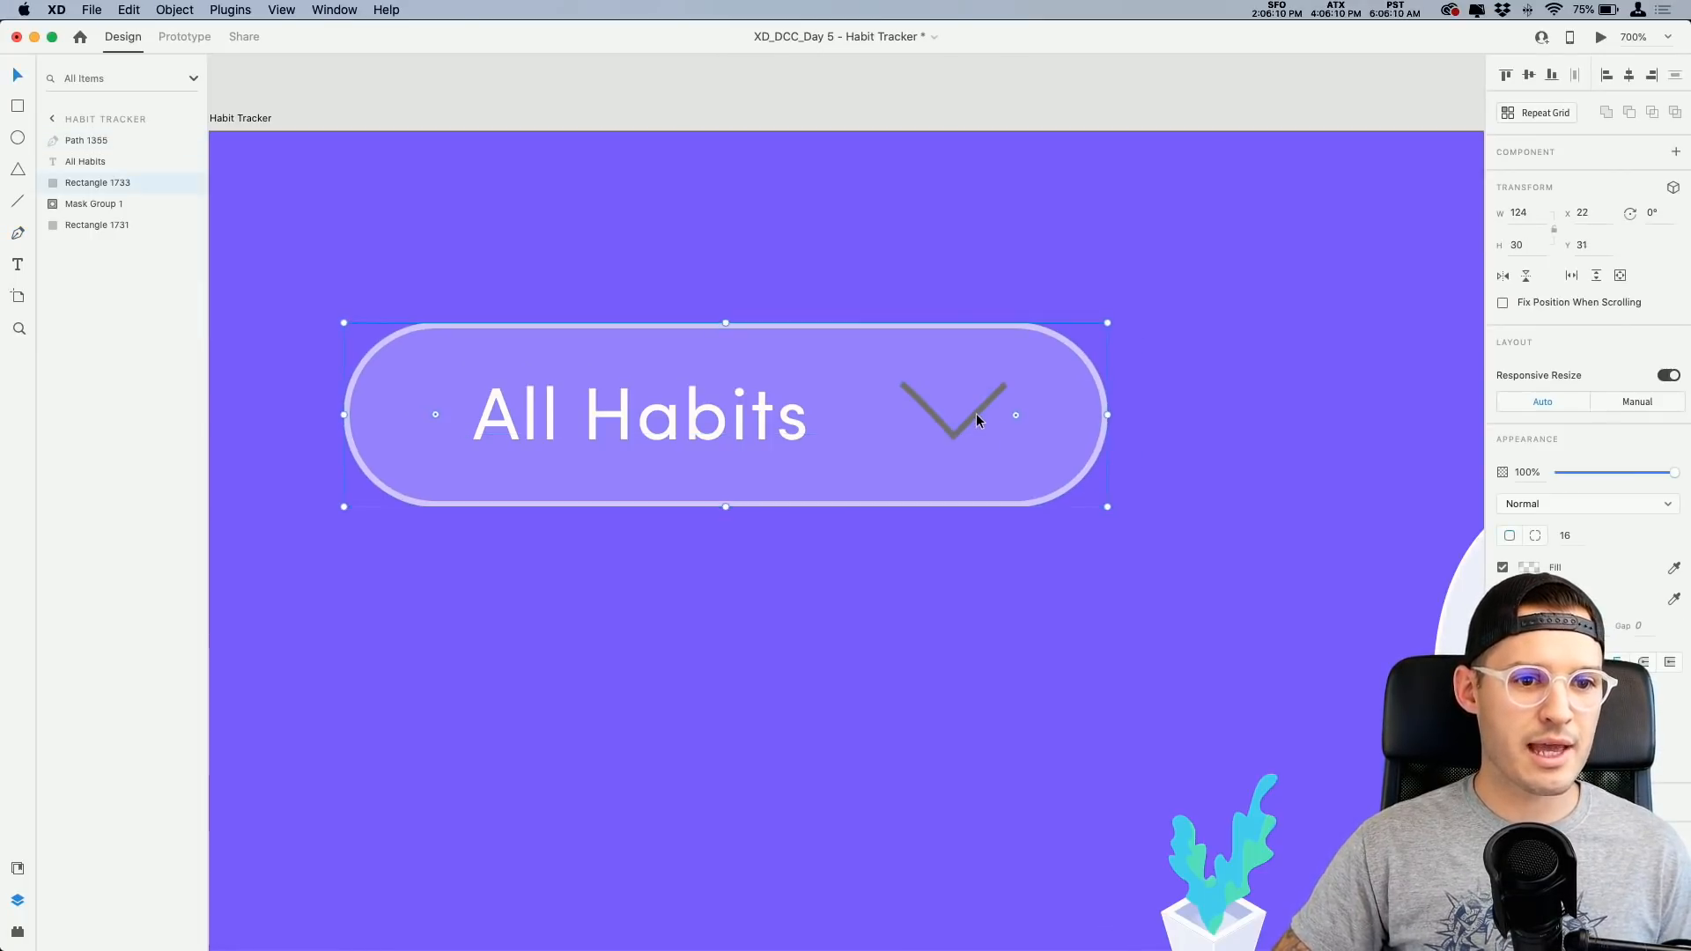
pyautogui.click(975, 412)
pyautogui.click(1529, 567)
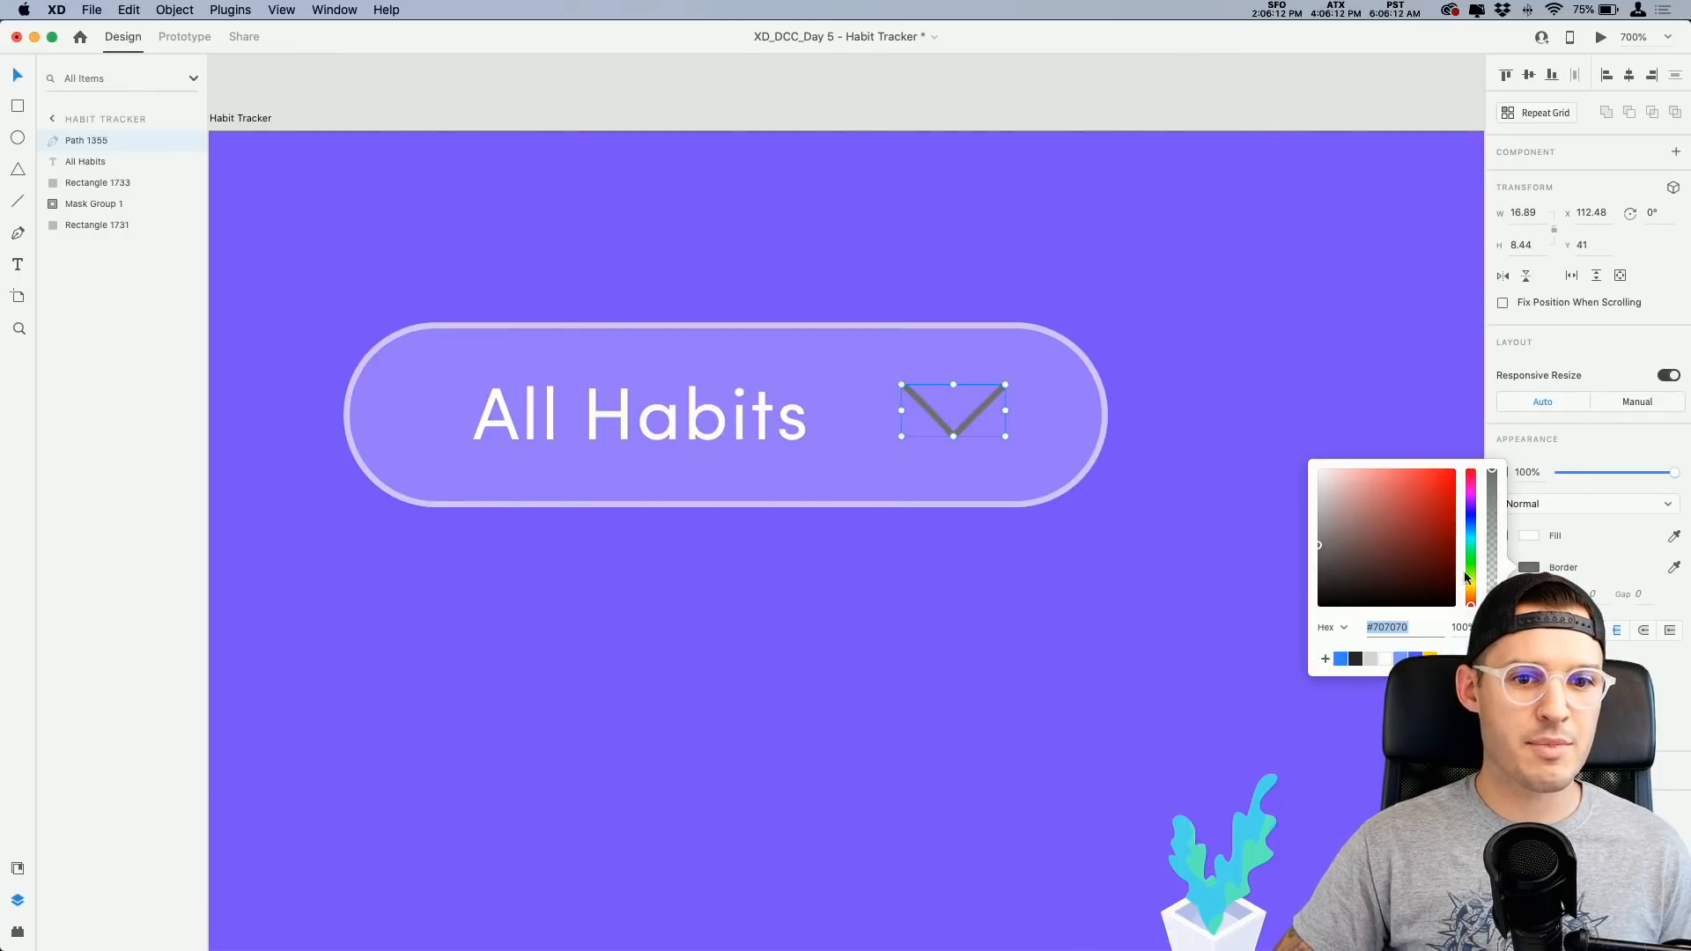
pyautogui.click(1386, 659)
pyautogui.click(1644, 632)
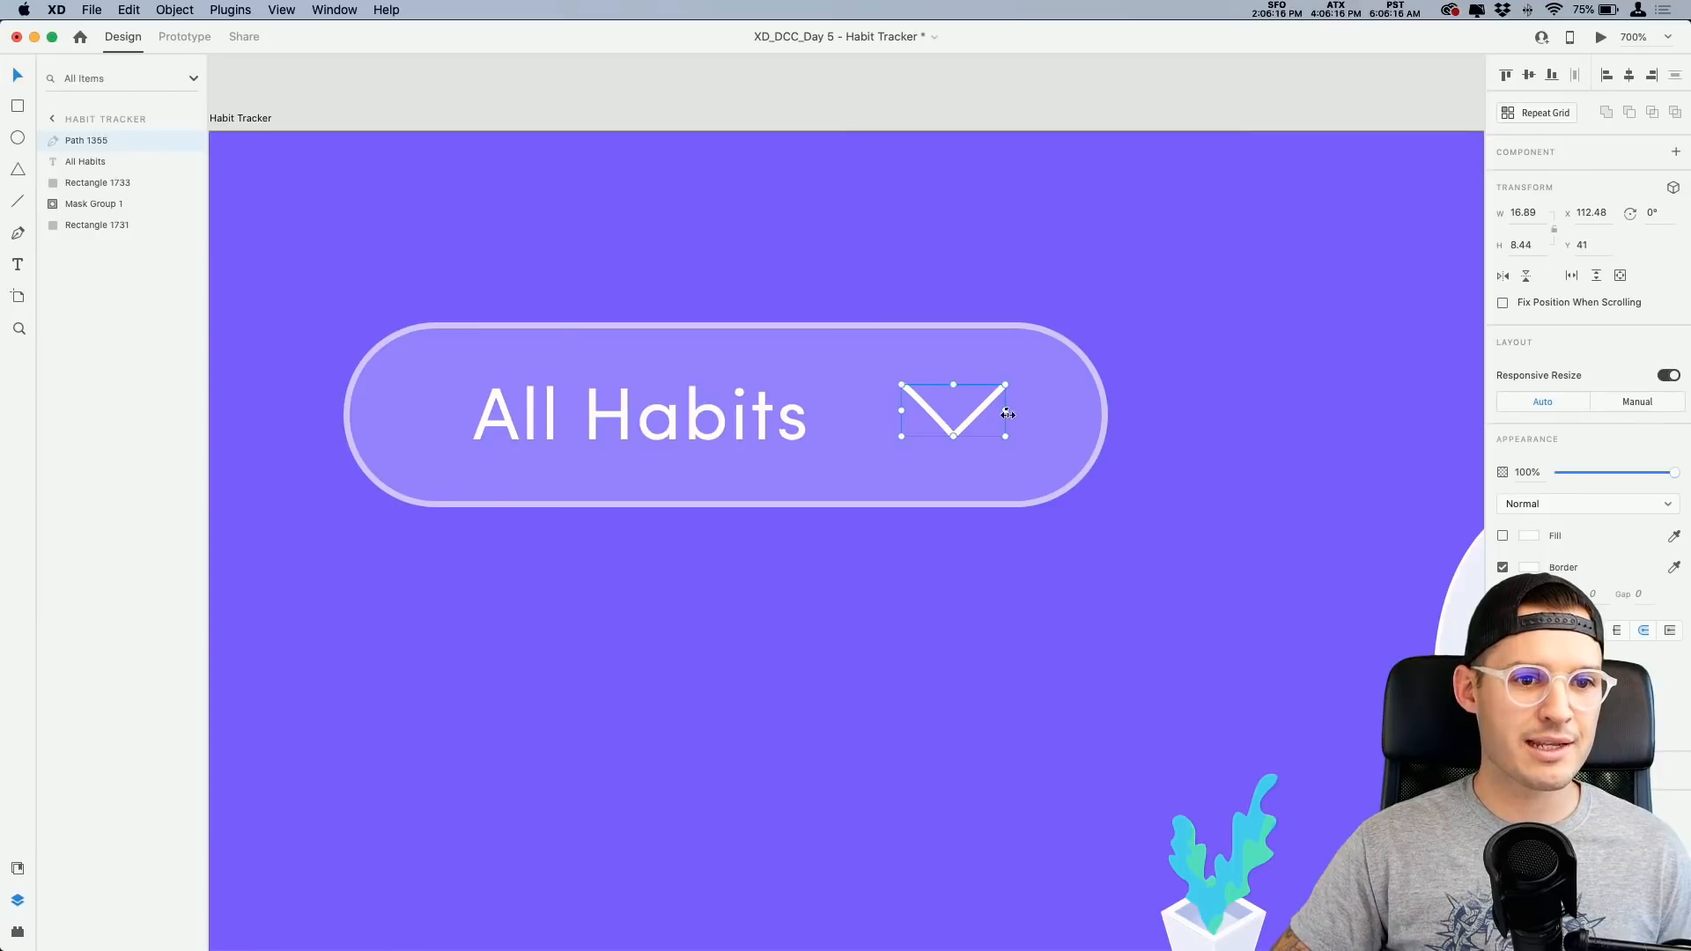
# Step: Narrow the chevron to about 11.6 wide and straighten its curved left arm by adjusting the upper-left end point
pyautogui.moveTo(1008, 414); pyautogui.dragTo(973, 414)
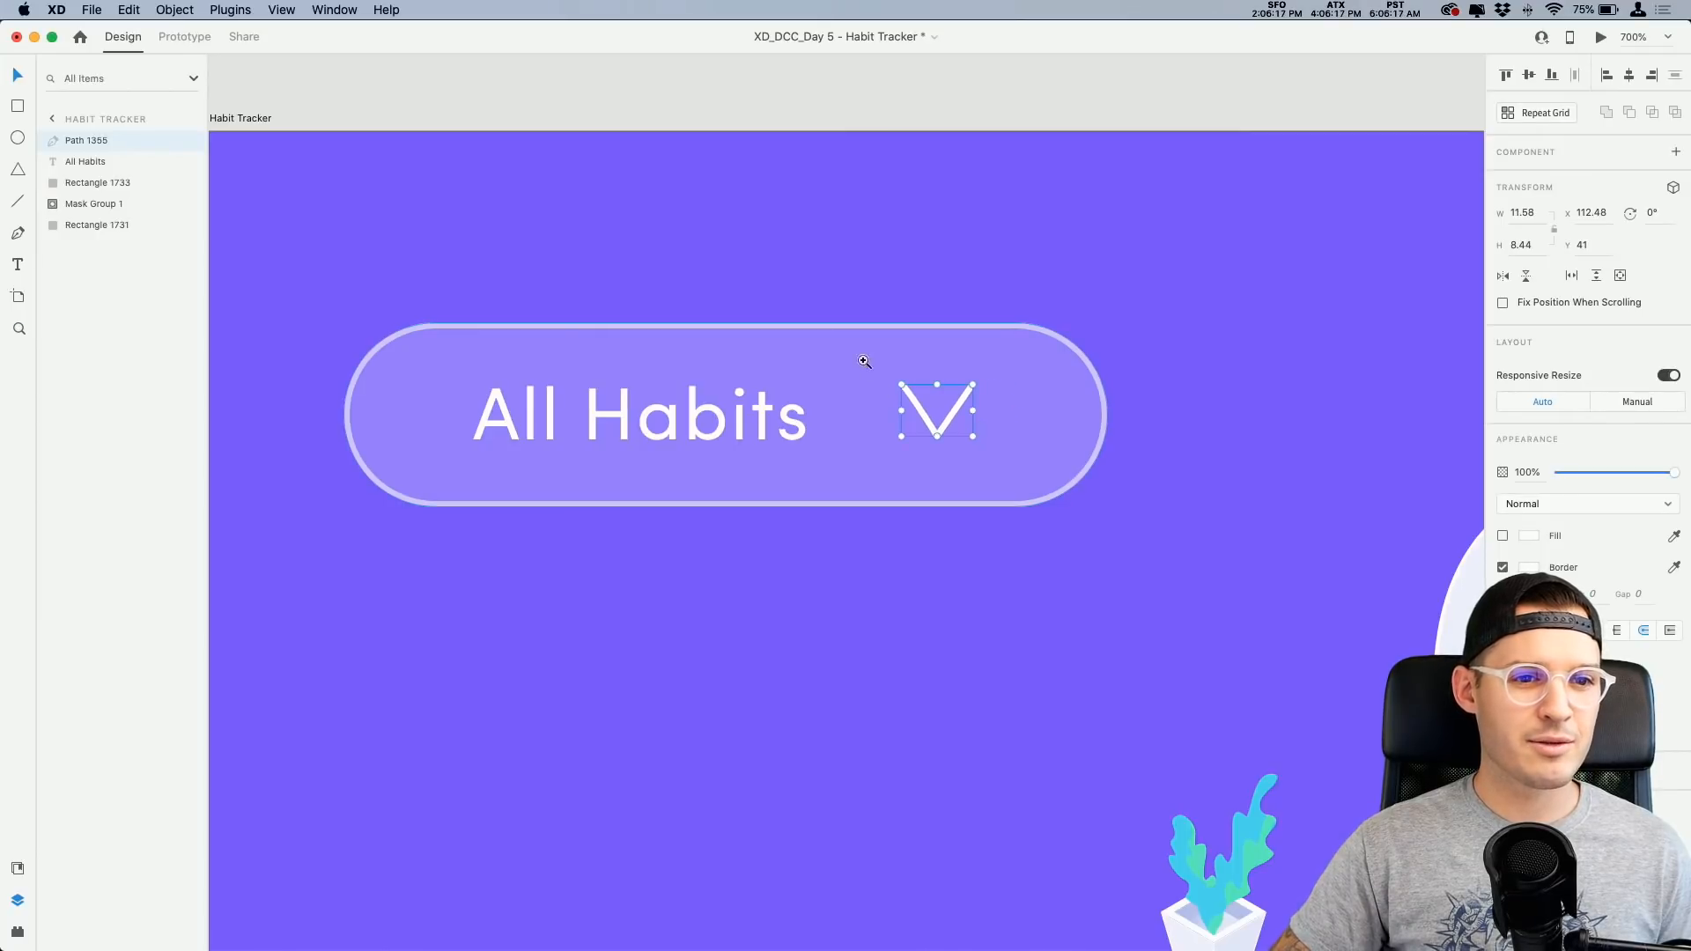
pyautogui.moveTo(864, 361); pyautogui.dragTo(1066, 474)
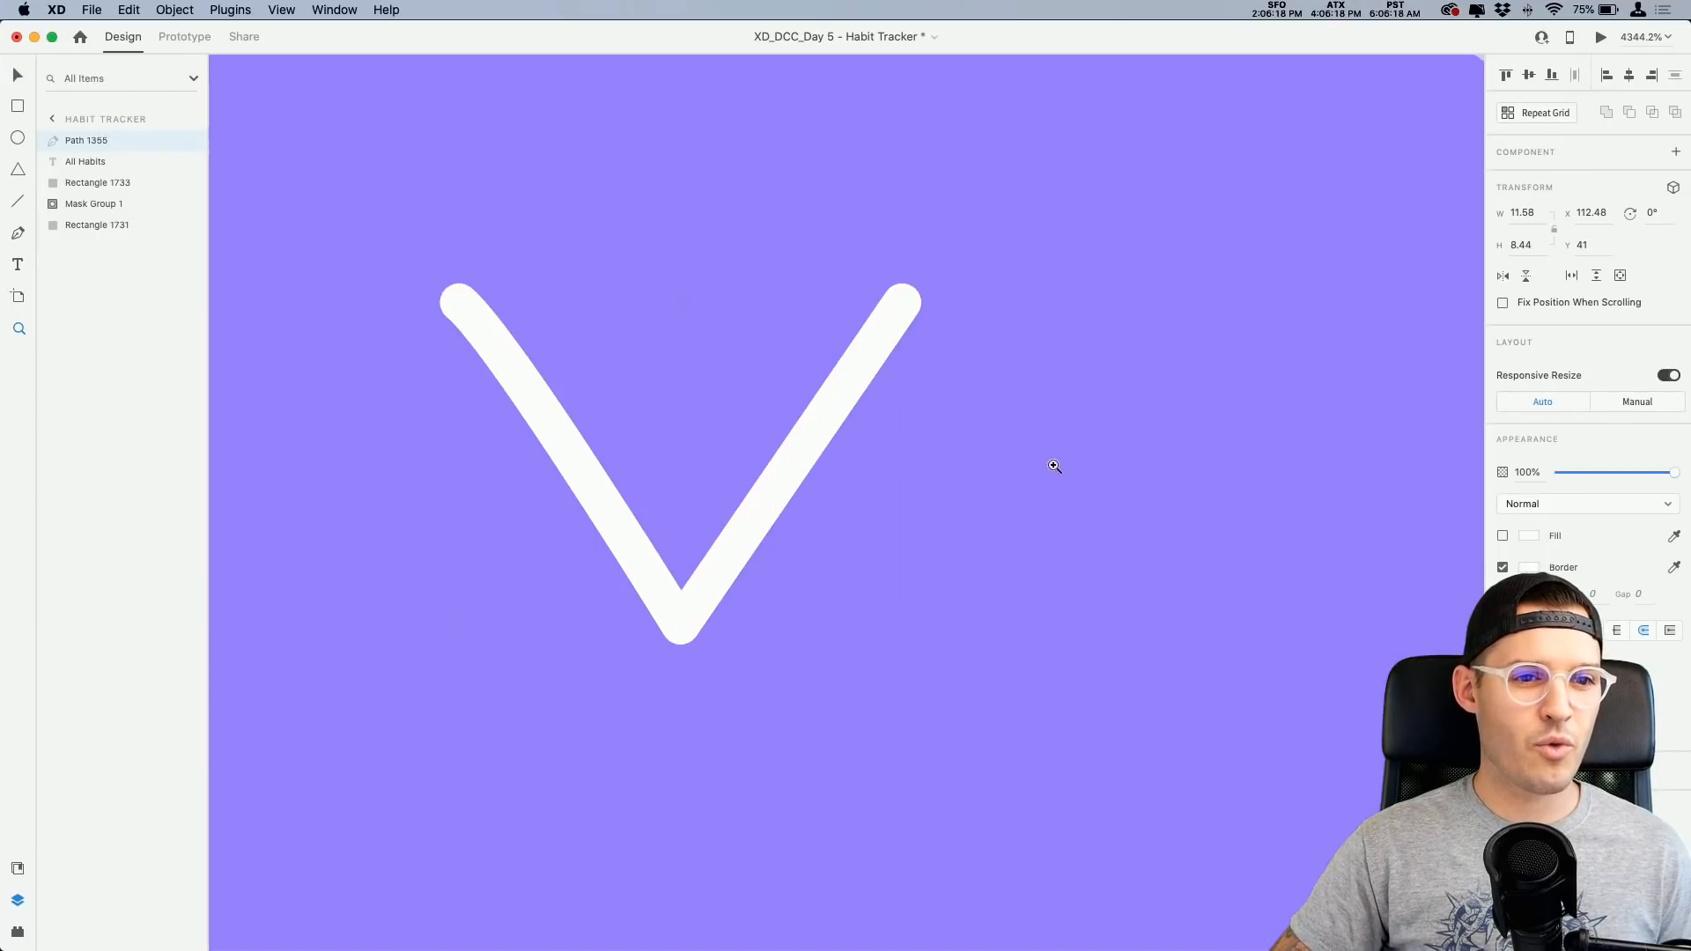
pyautogui.doubleClick(483, 346)
pyautogui.click(459, 304)
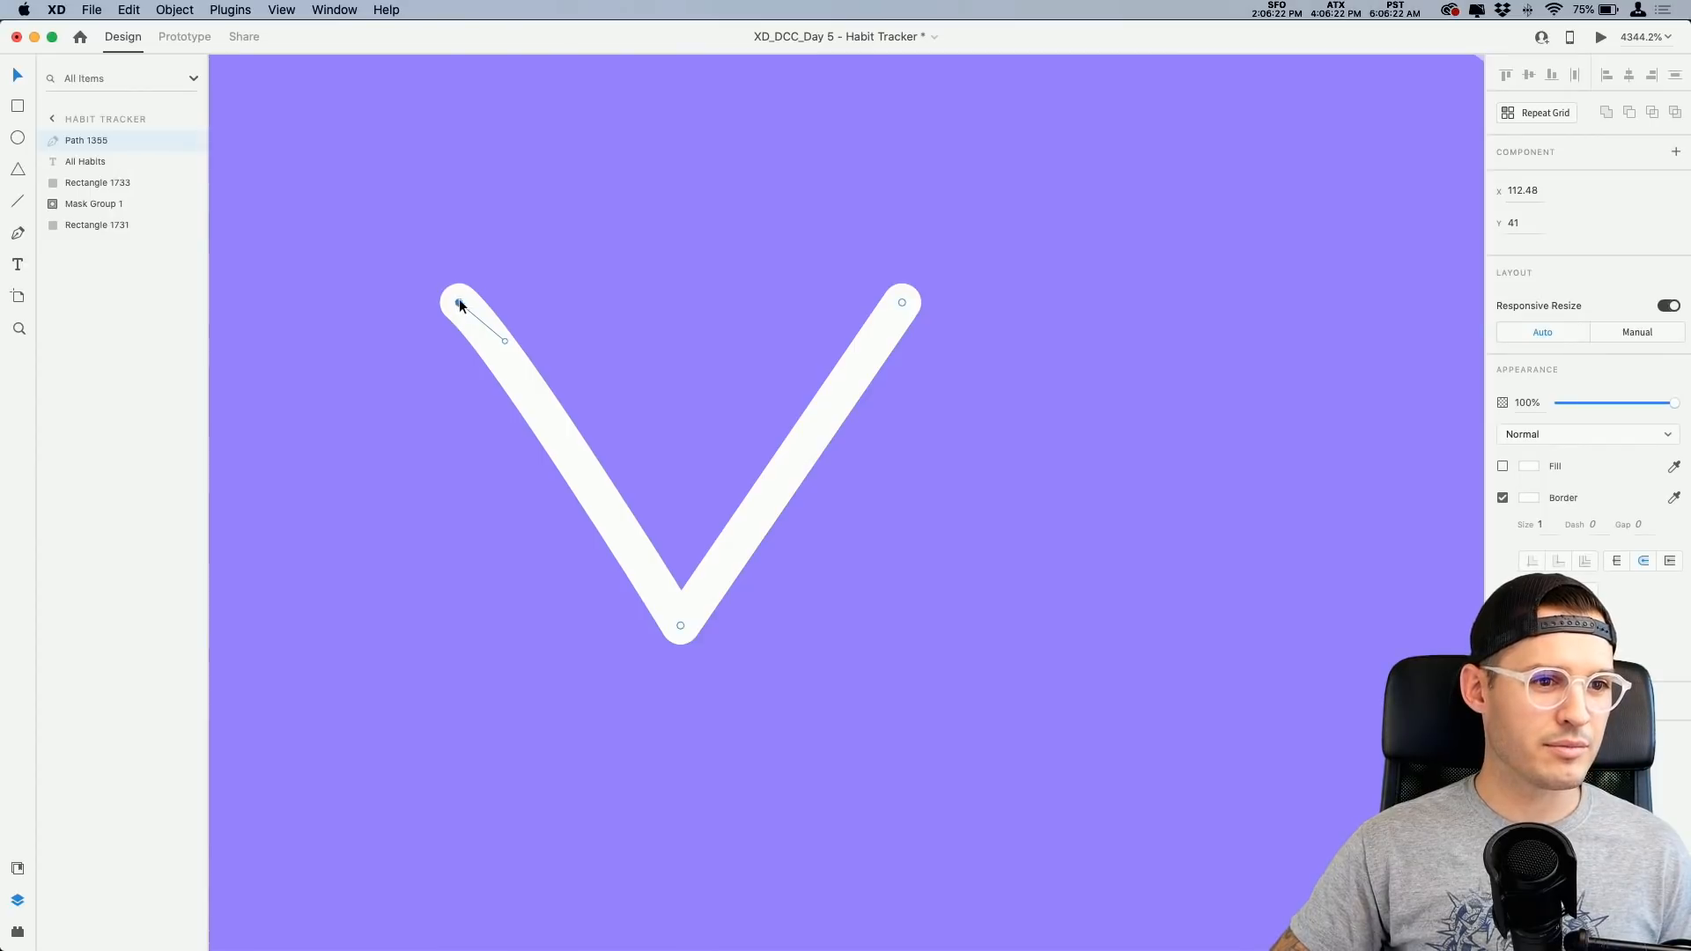
pyautogui.moveTo(459, 304); pyautogui.dragTo(467, 297)
pyautogui.doubleClick(468, 297)
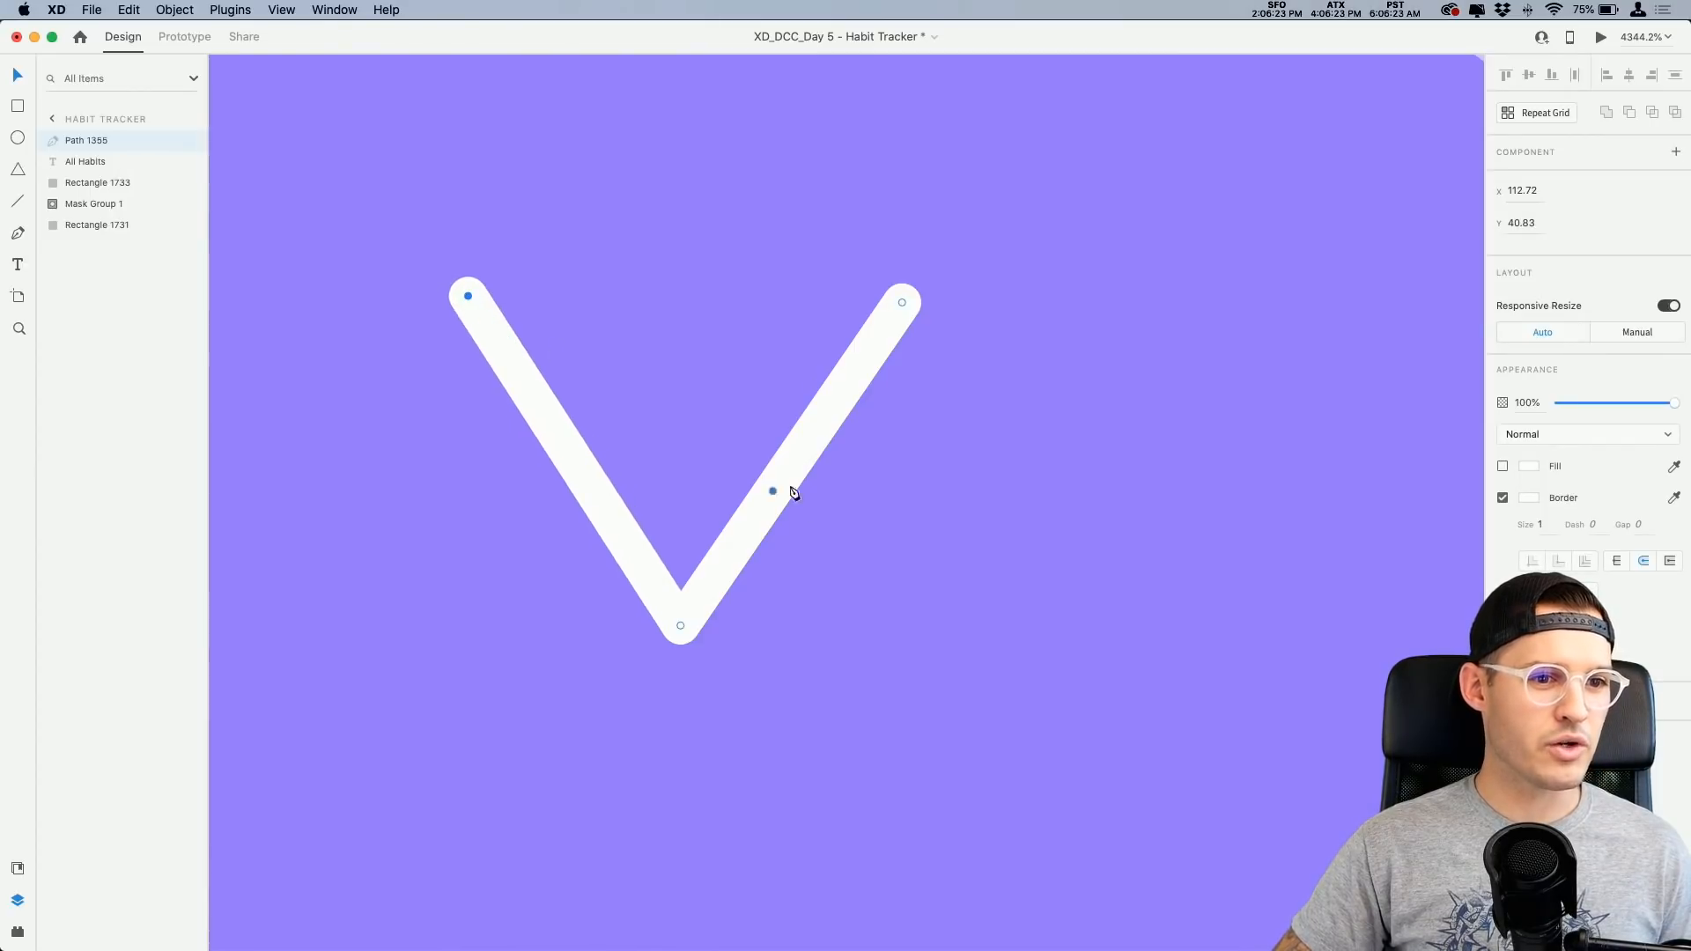
pyautogui.press('Escape')
pyautogui.press('Escape')
# Step: Scale the chevron down to about 8.4 by 6.4 and place it level with the text, near X 115, Y 44
pyautogui.press('super+minus')
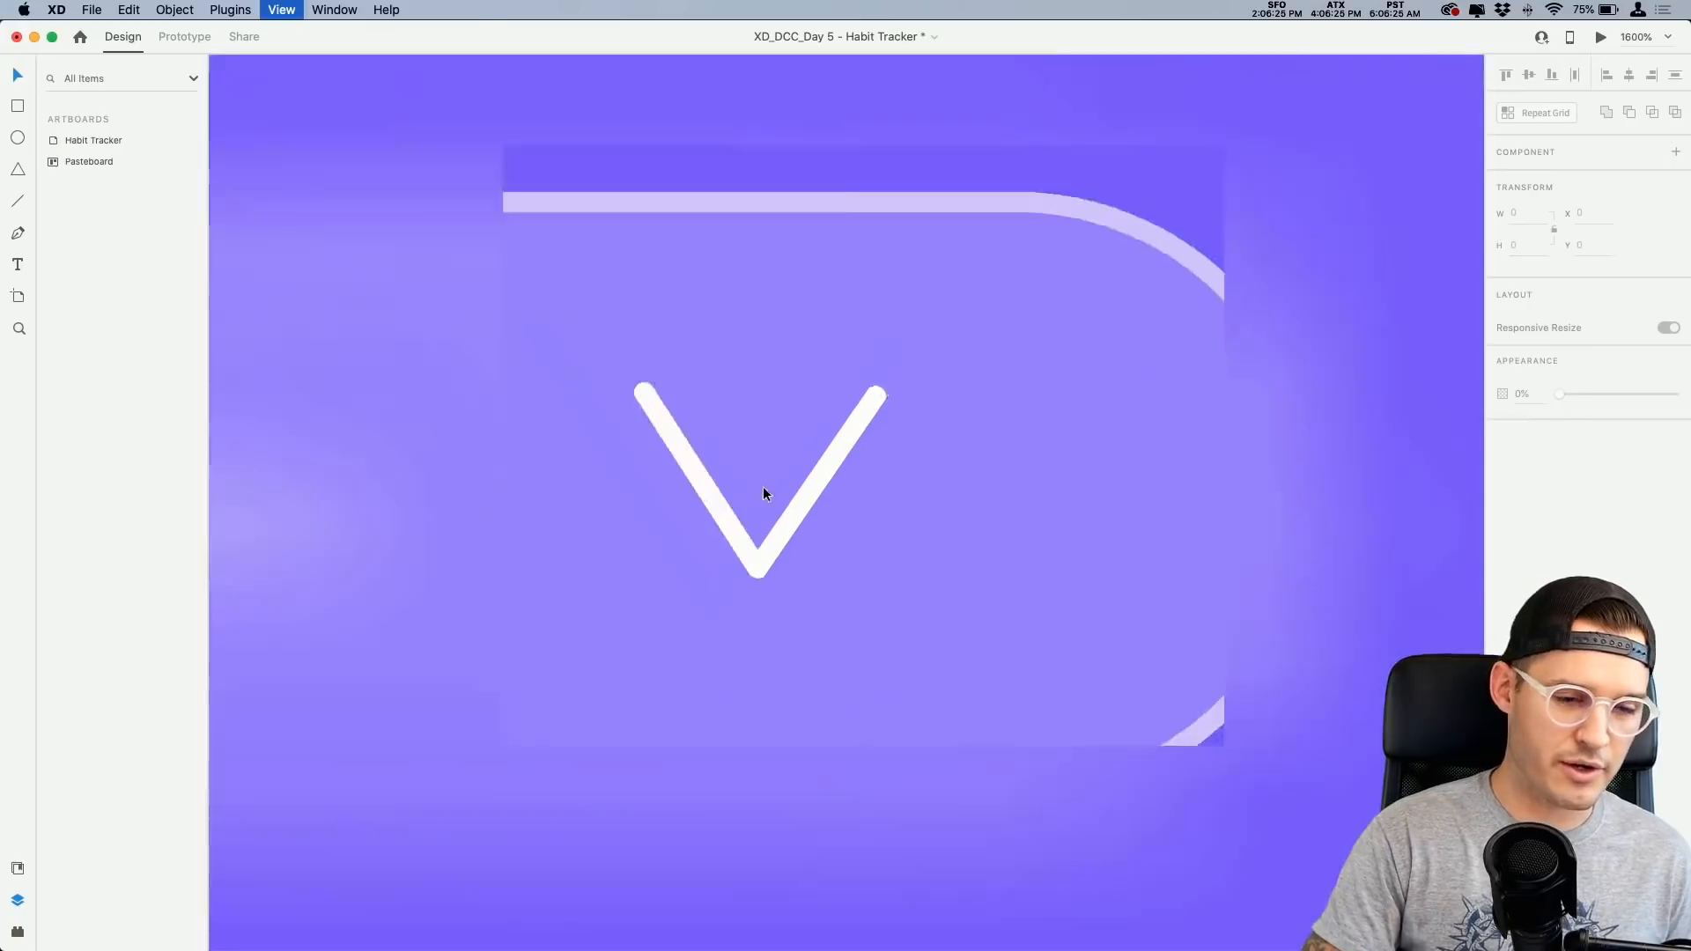
pyautogui.press('super+minus')
pyautogui.click(851, 485)
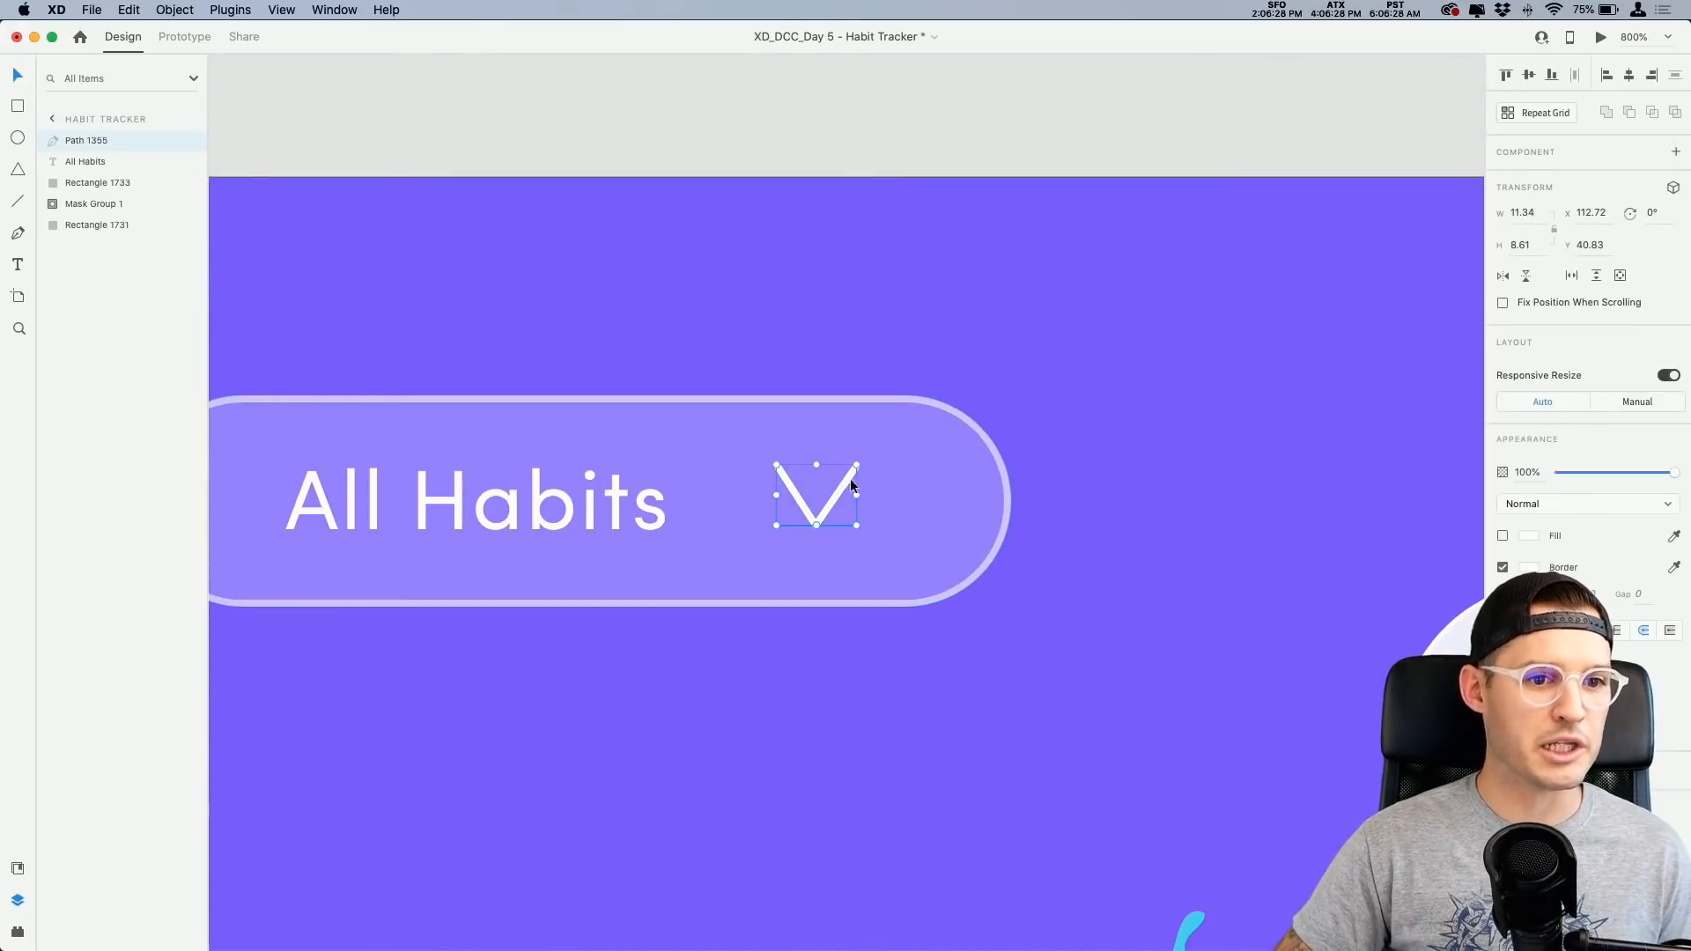
pyautogui.moveTo(851, 482); pyautogui.dragTo(842, 496)
# Step: Group the "All Habits" text, the chevron and the pill shape
pyautogui.press('super+minus')
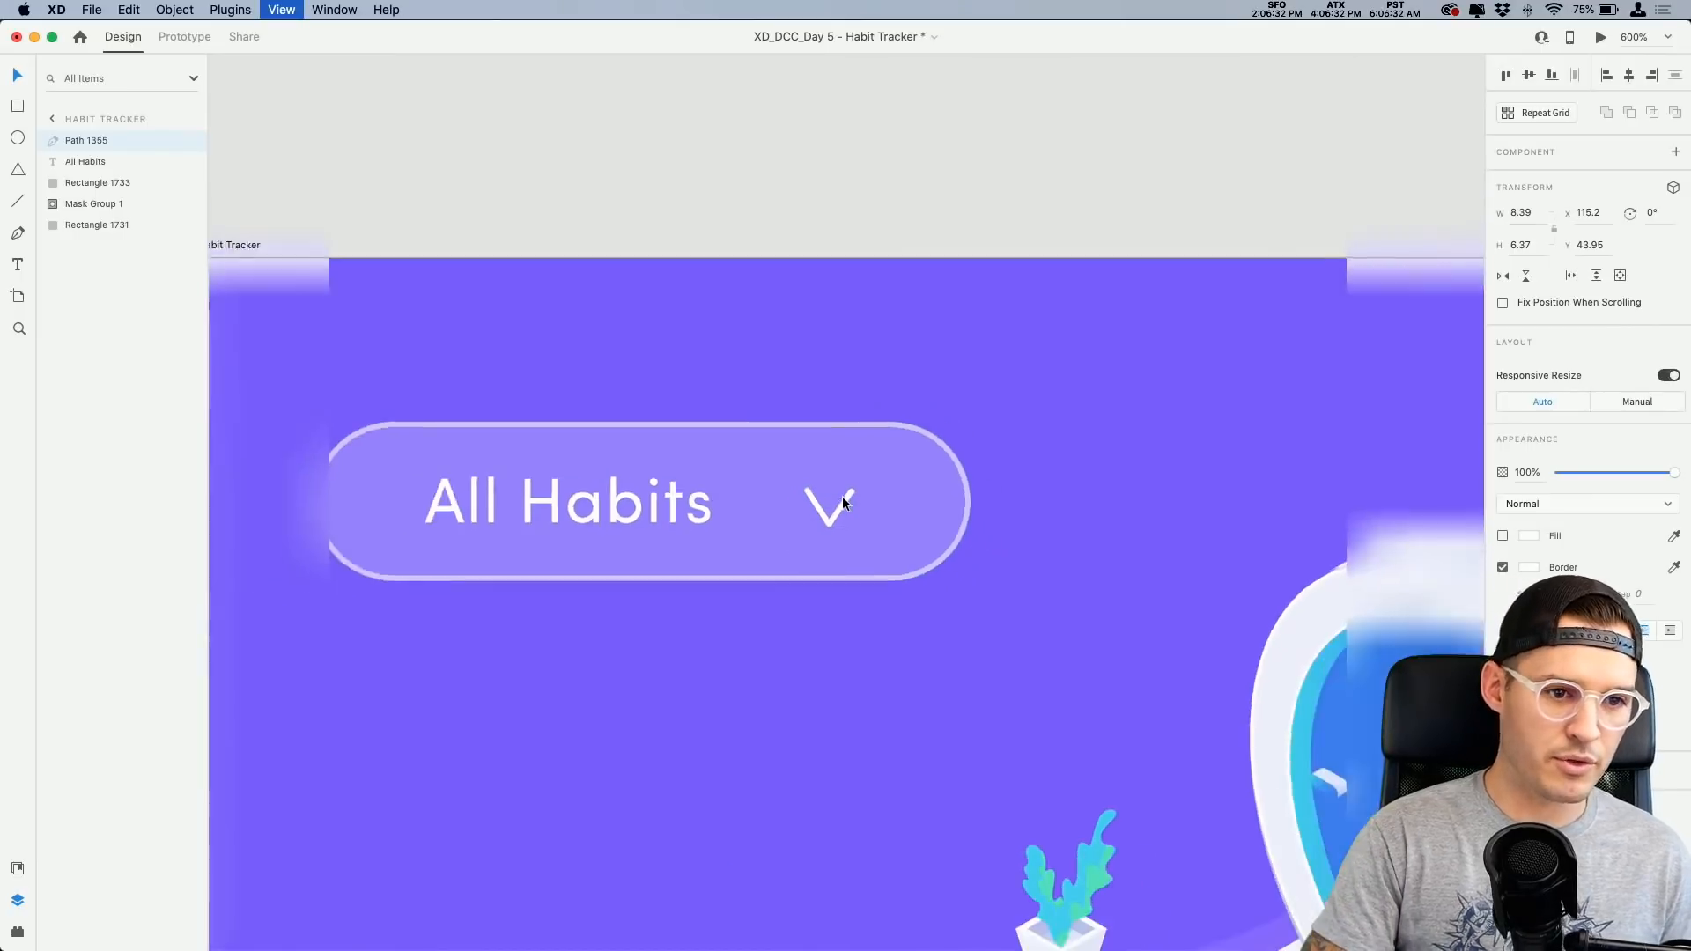
pyautogui.press('super+minus')
pyautogui.click(692, 496)
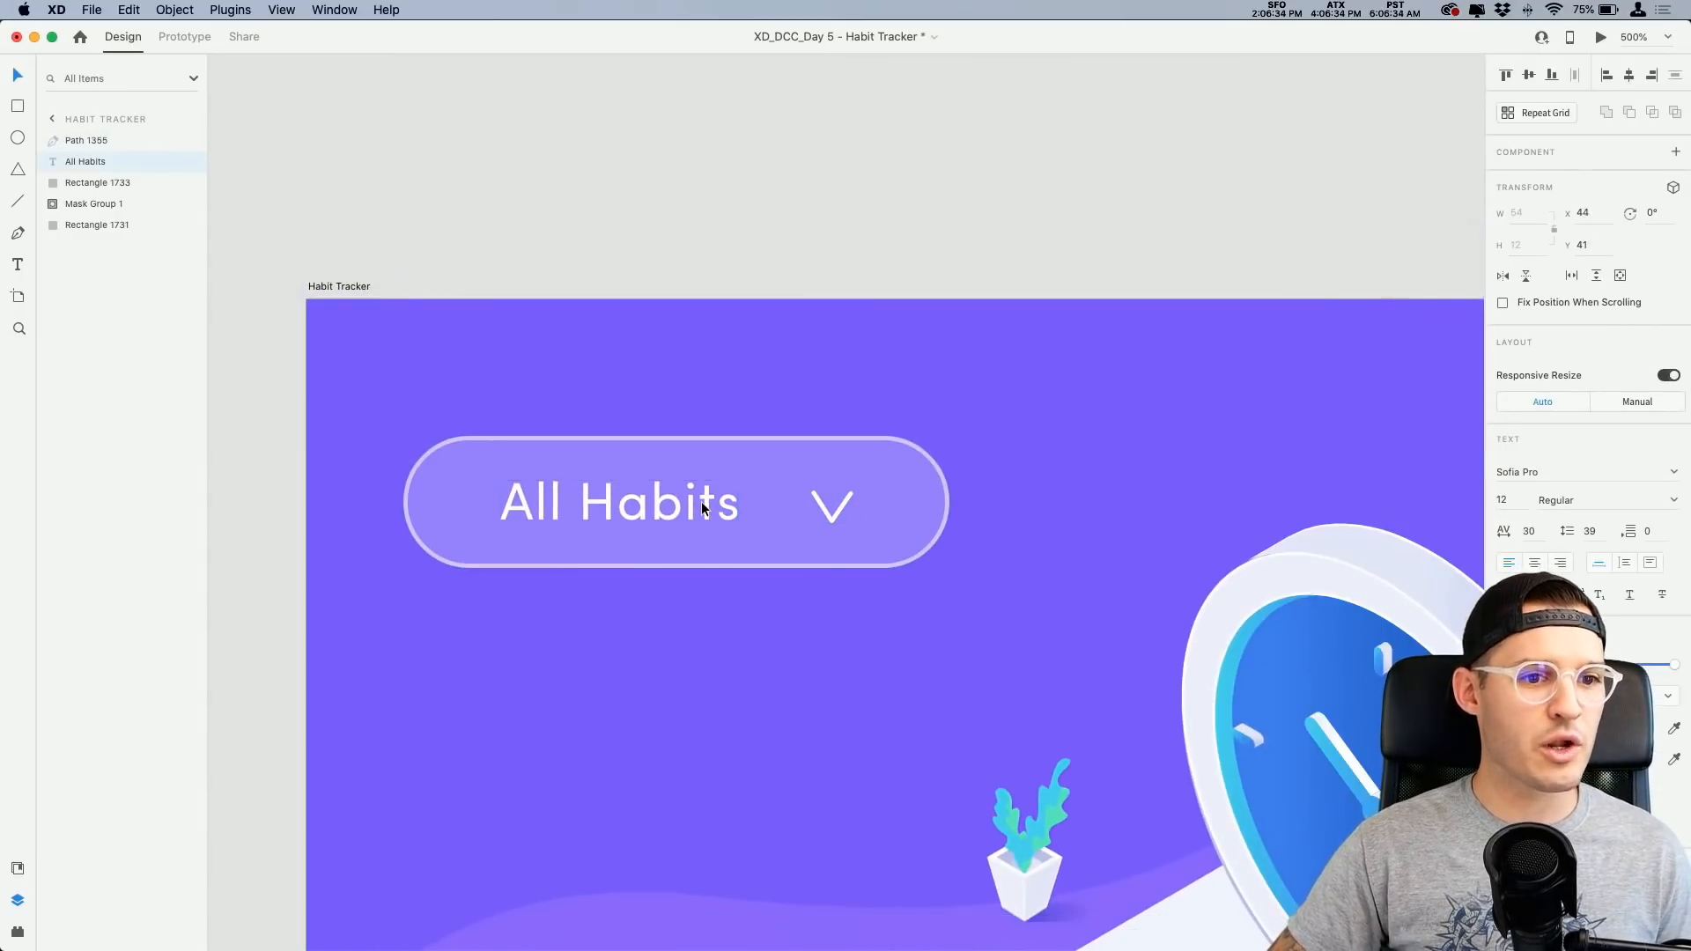
pyautogui.keyDown('shift'); pyautogui.click(837, 518); pyautogui.keyUp('shift')
pyautogui.keyDown('shift'); pyautogui.click(879, 502); pyautogui.keyUp('shift')
pyautogui.press('super+g')
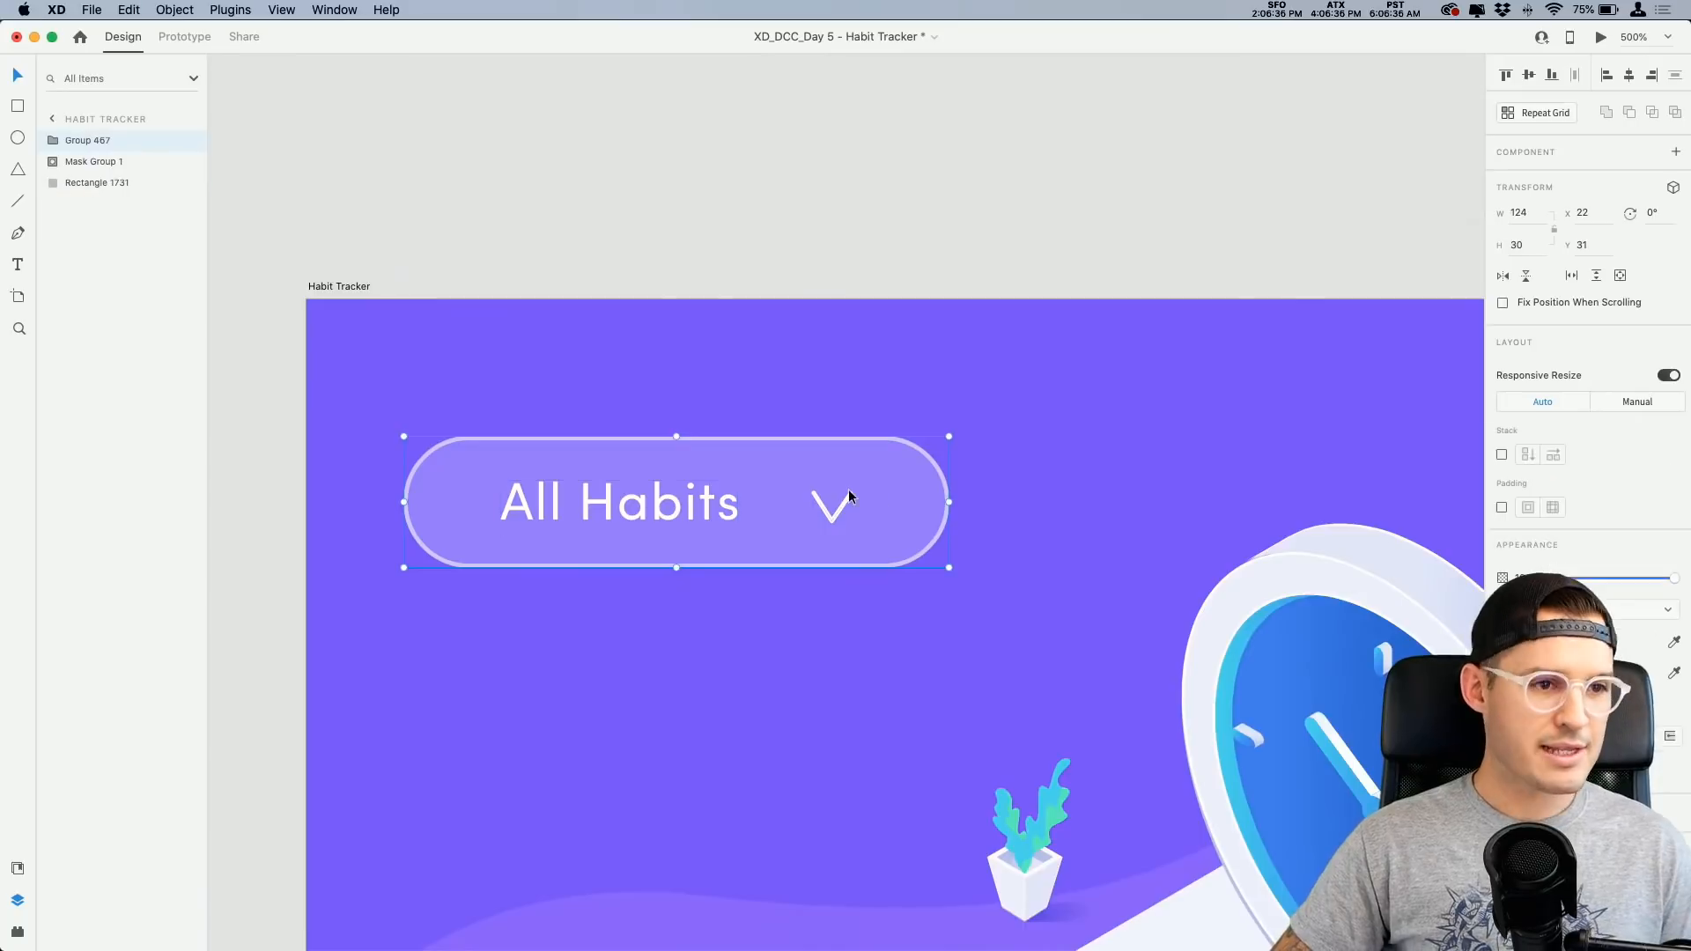
# Step: Rename the group as "pill button" and turn it into a component
pyautogui.doubleClick(90, 141)
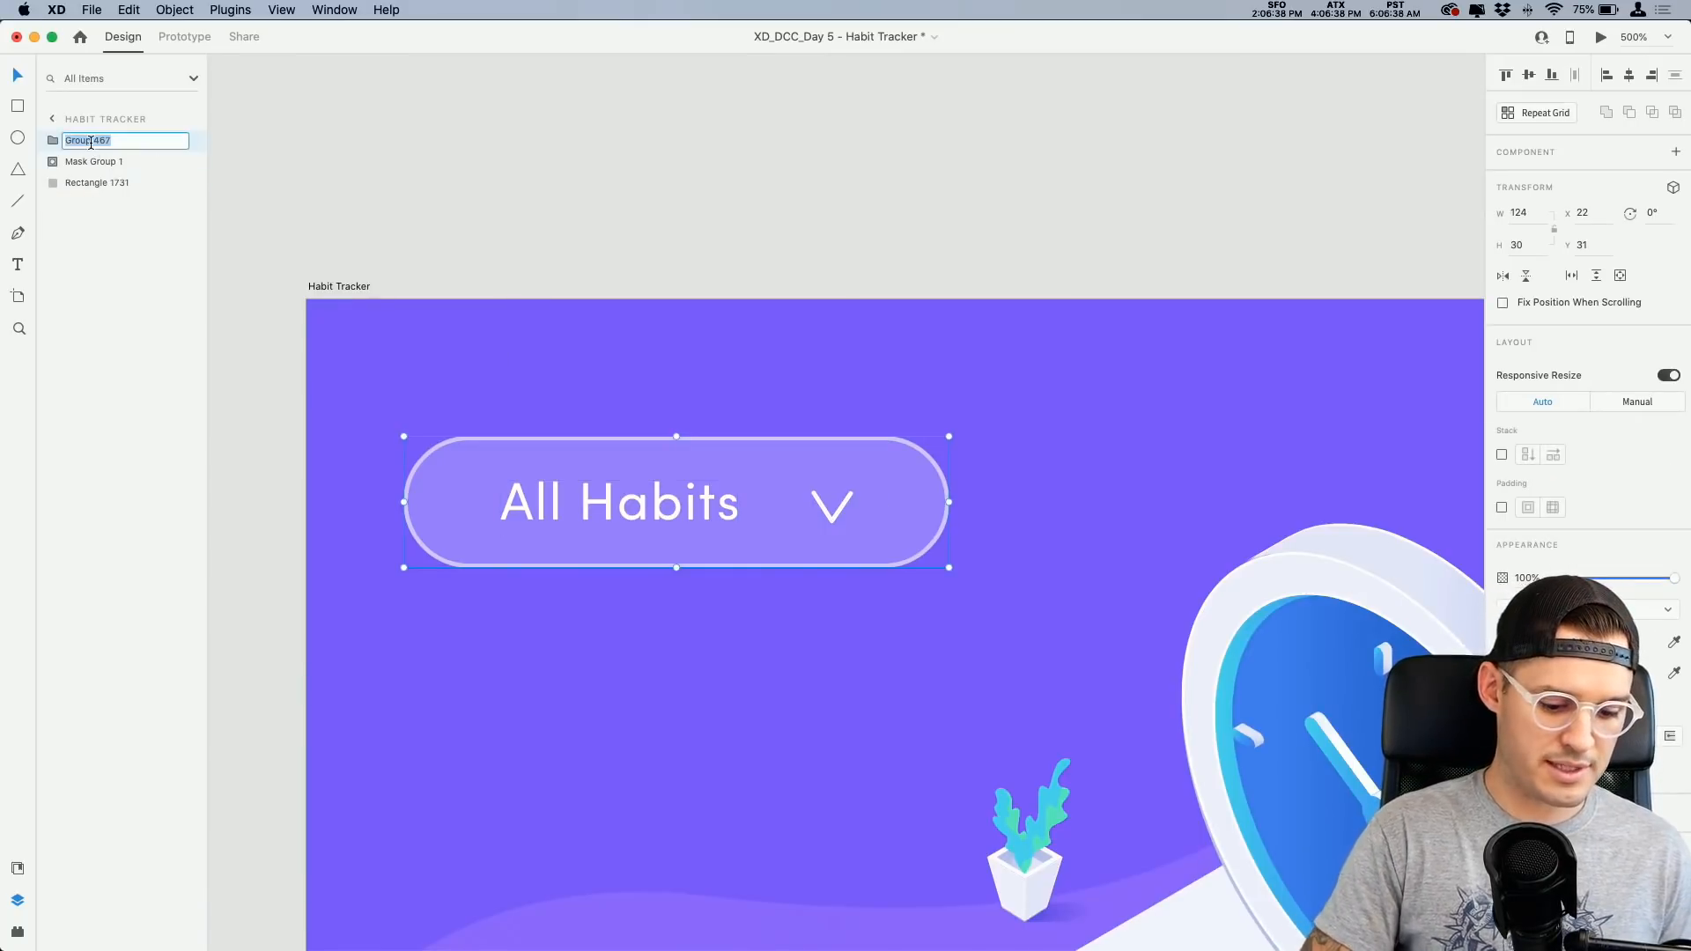
pyautogui.write('pill button')
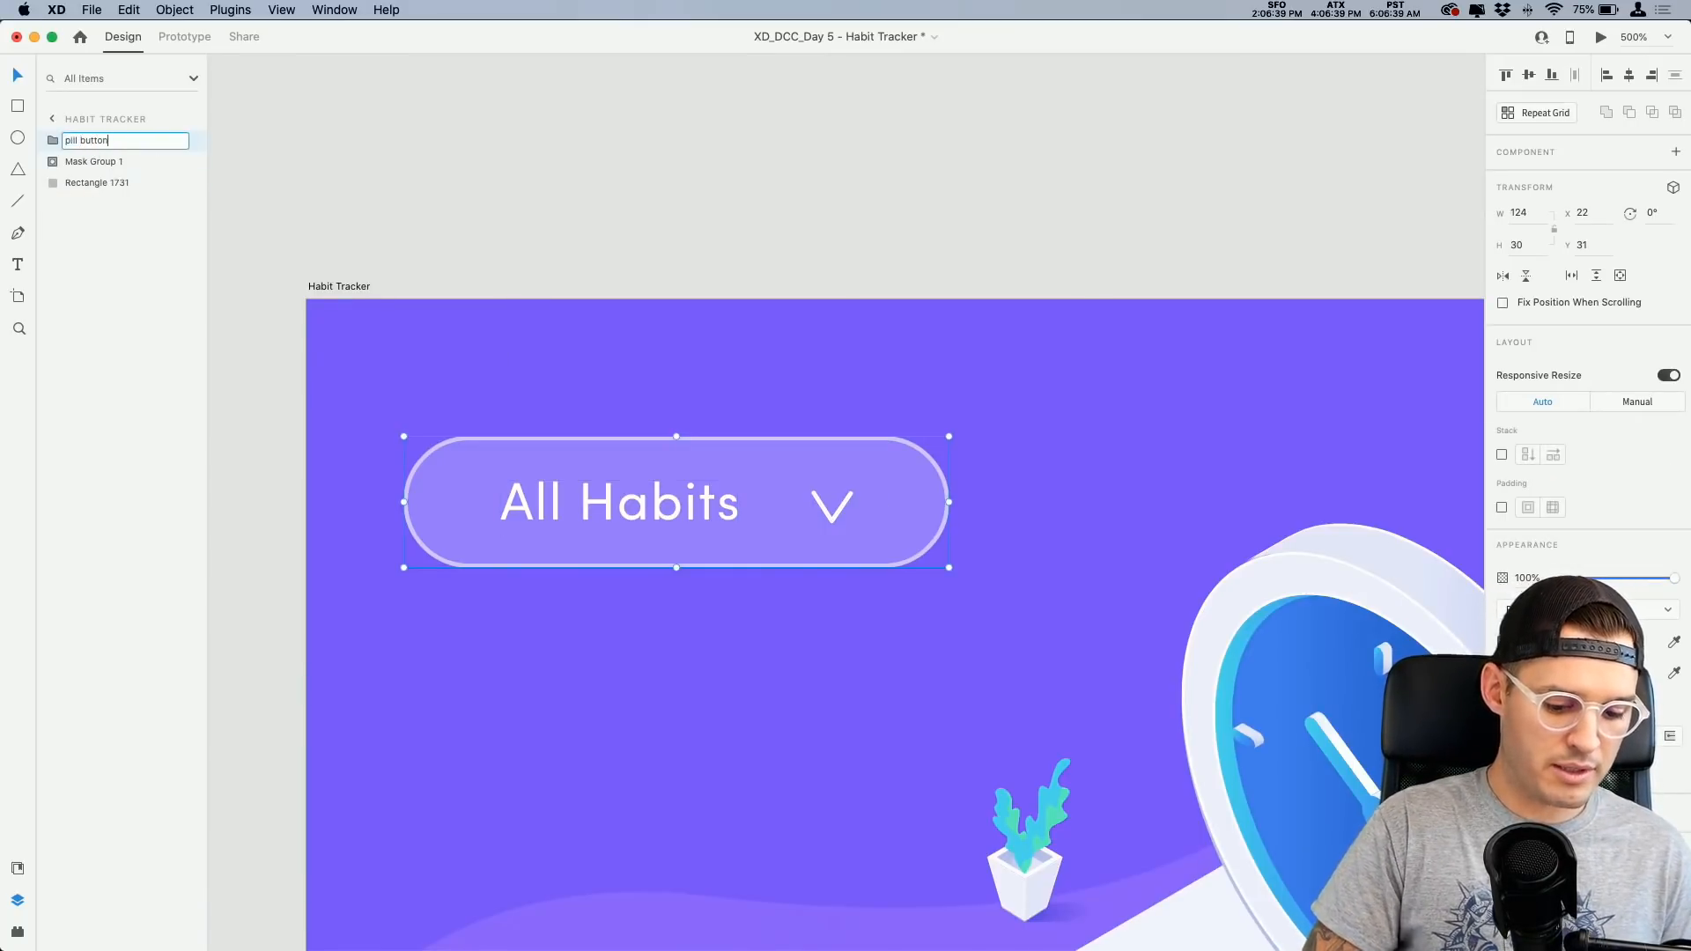
pyautogui.press('Return')
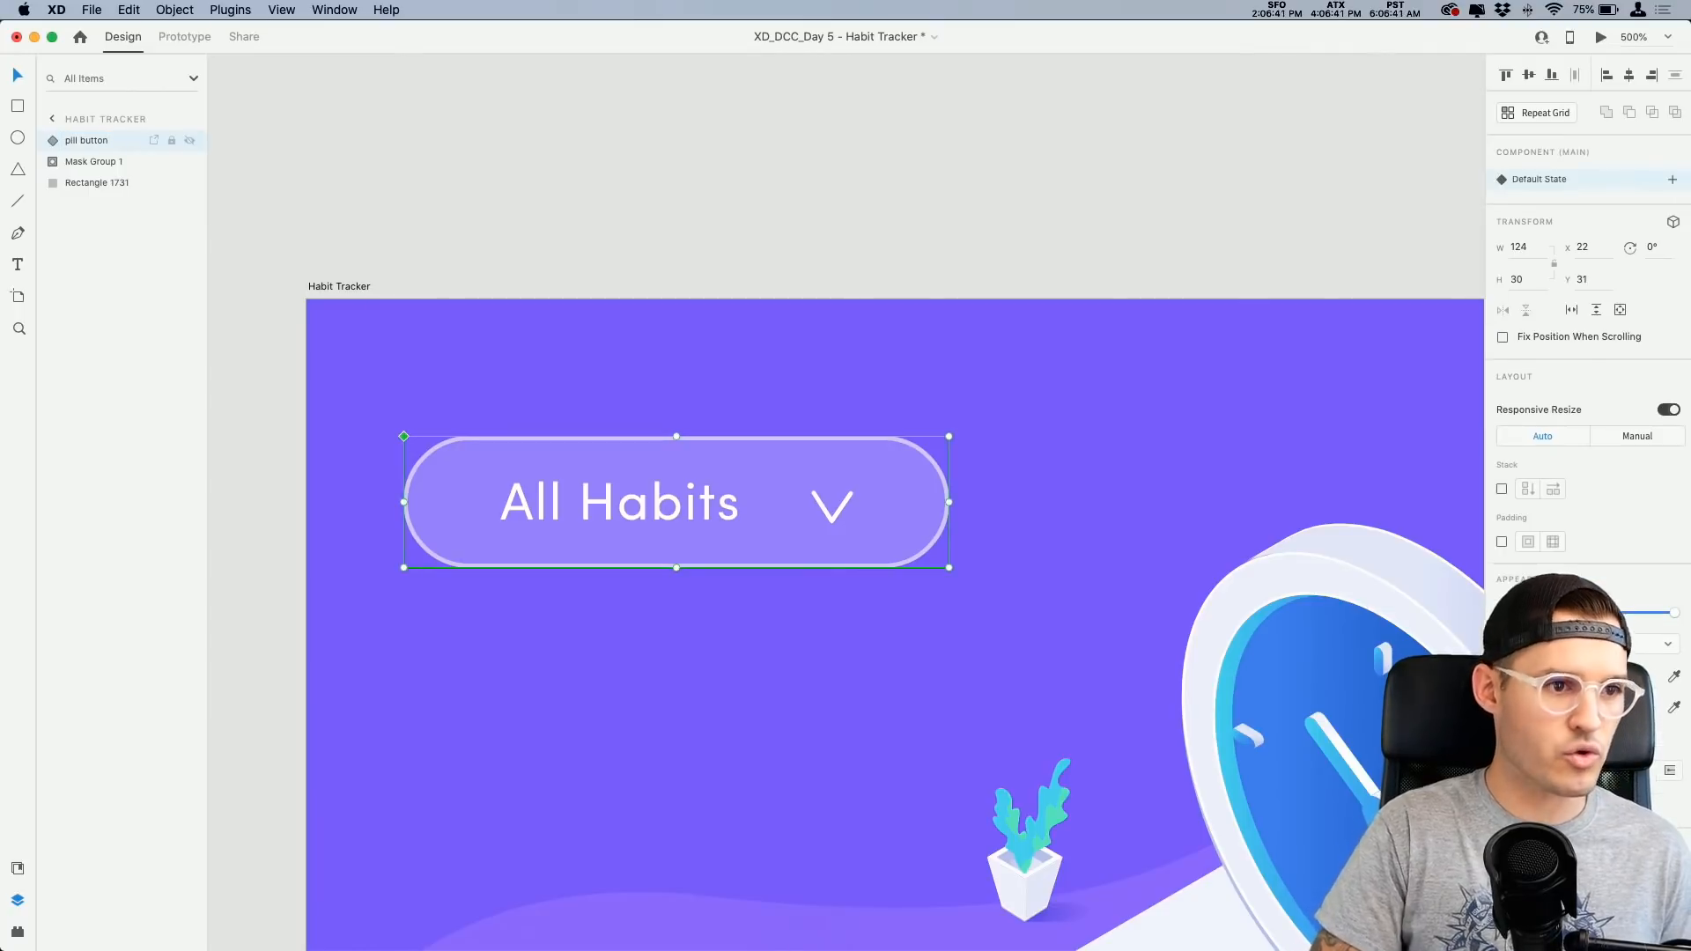
pyautogui.click(535, 196)
# Step: Move the pill button within the header to X 27, Y 41
pyautogui.press('super+minus')
pyautogui.press('super+minus')
pyautogui.press('super+minus')
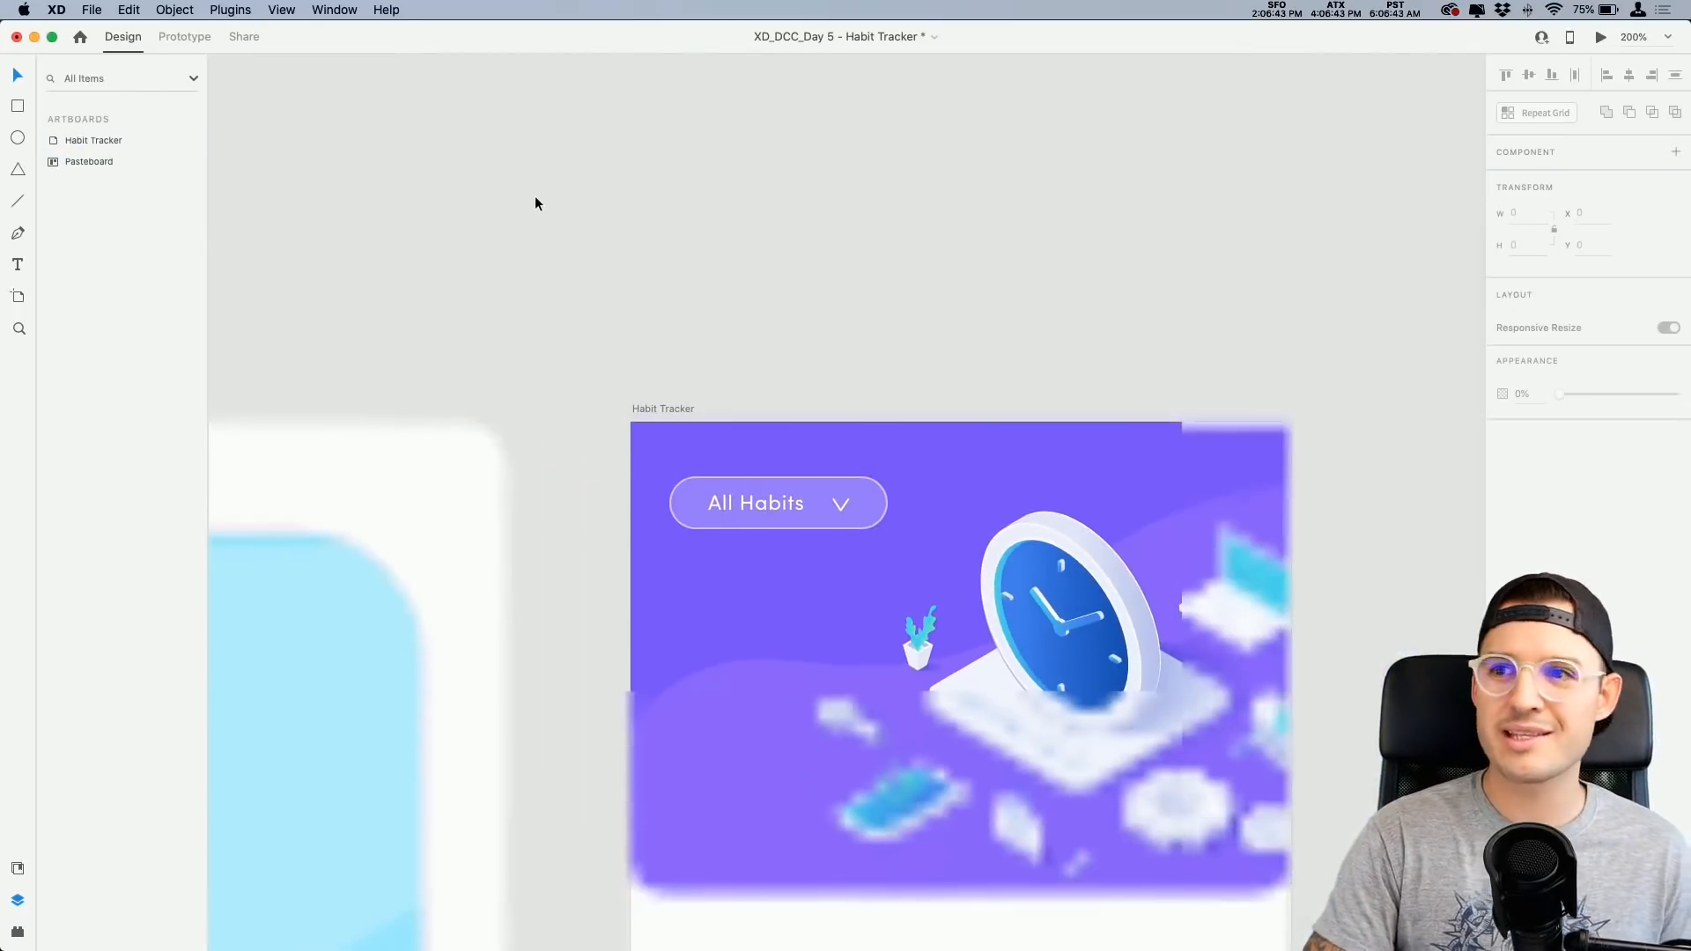
pyautogui.moveTo(776, 492); pyautogui.dragTo(675, 410)
pyautogui.click(666, 393)
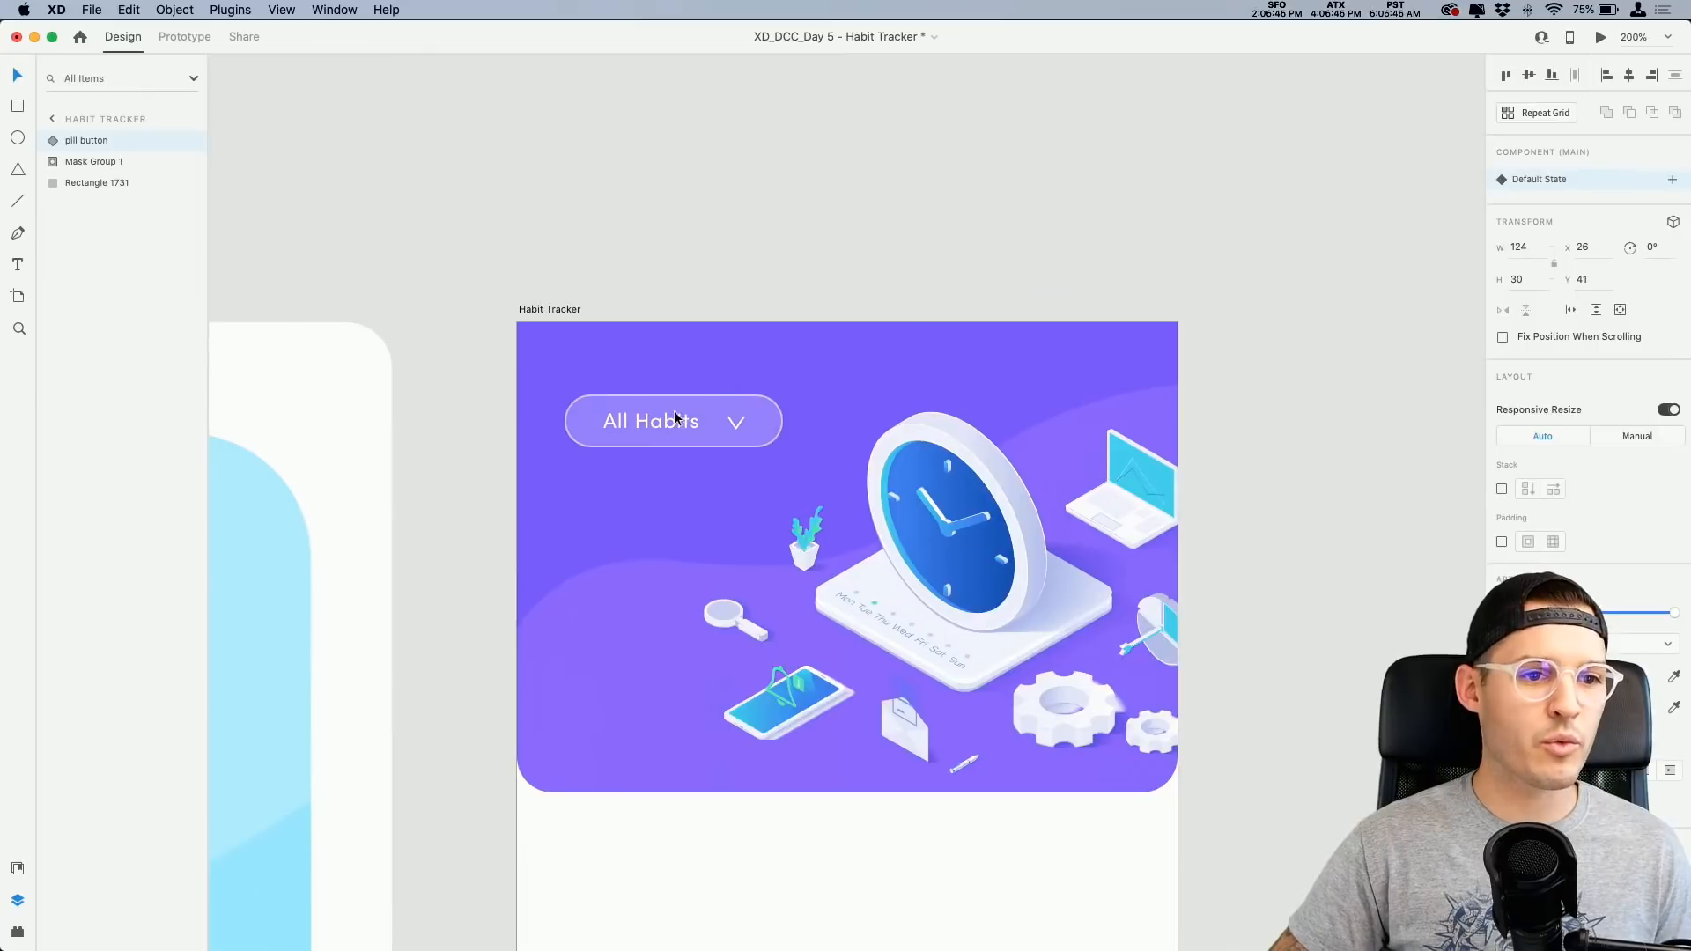
# Step: Place a second pill button instance from the document assets below the first one and delete it
pyautogui.click(17, 870)
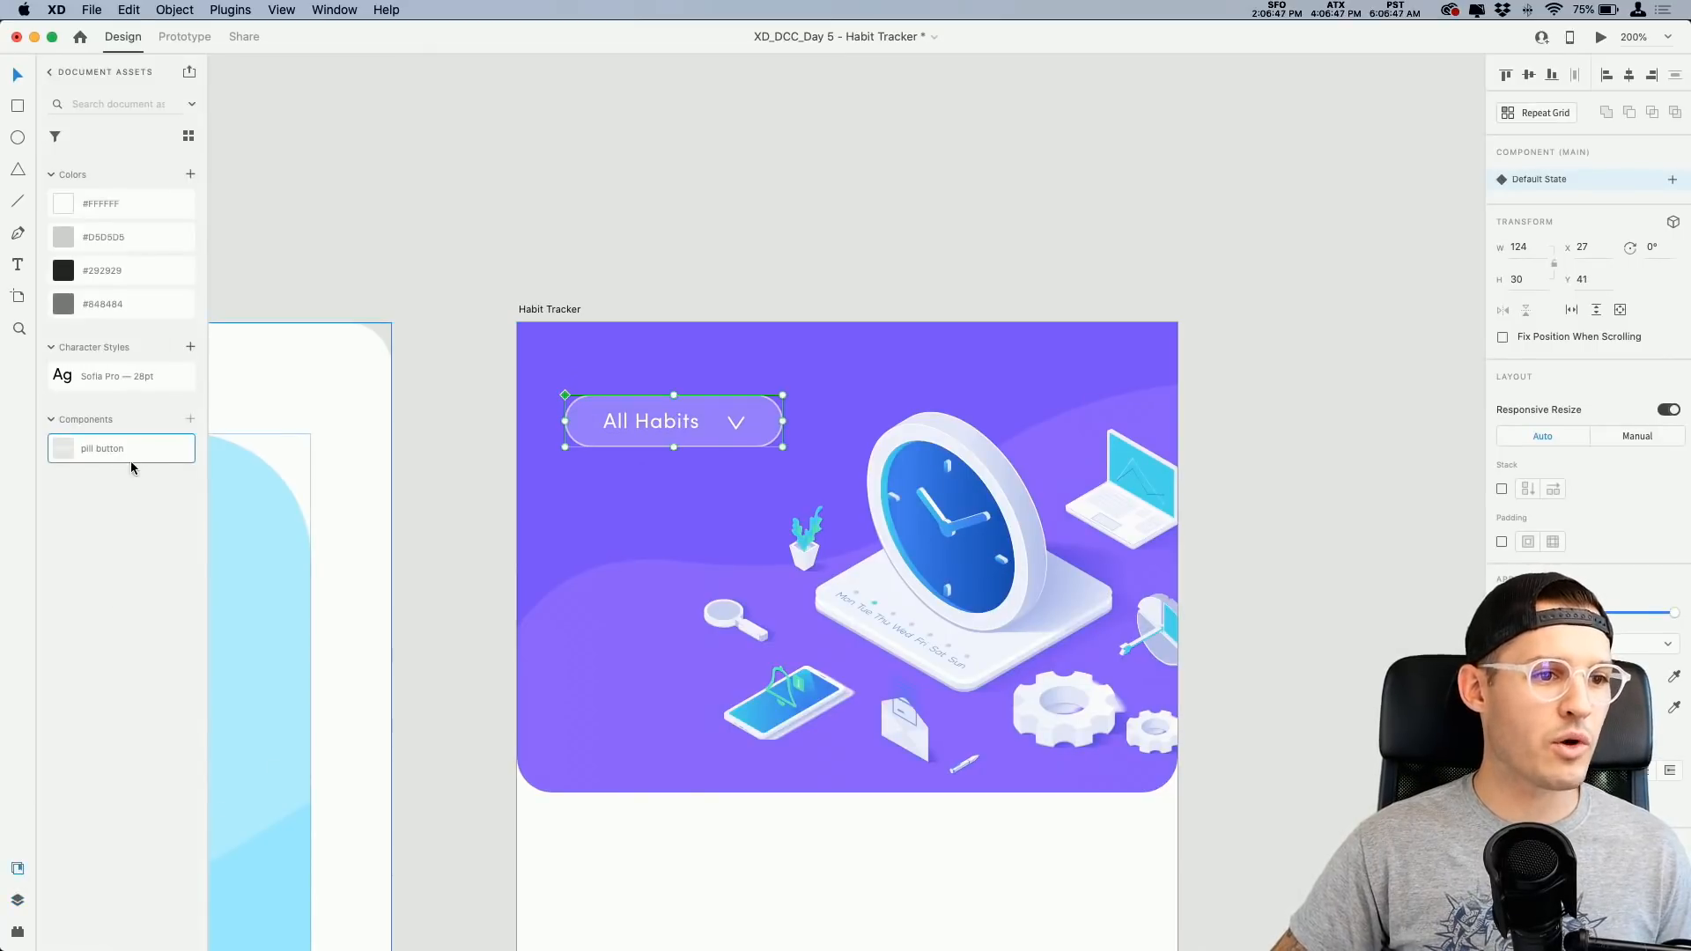
pyautogui.moveTo(132, 453); pyautogui.dragTo(611, 505)
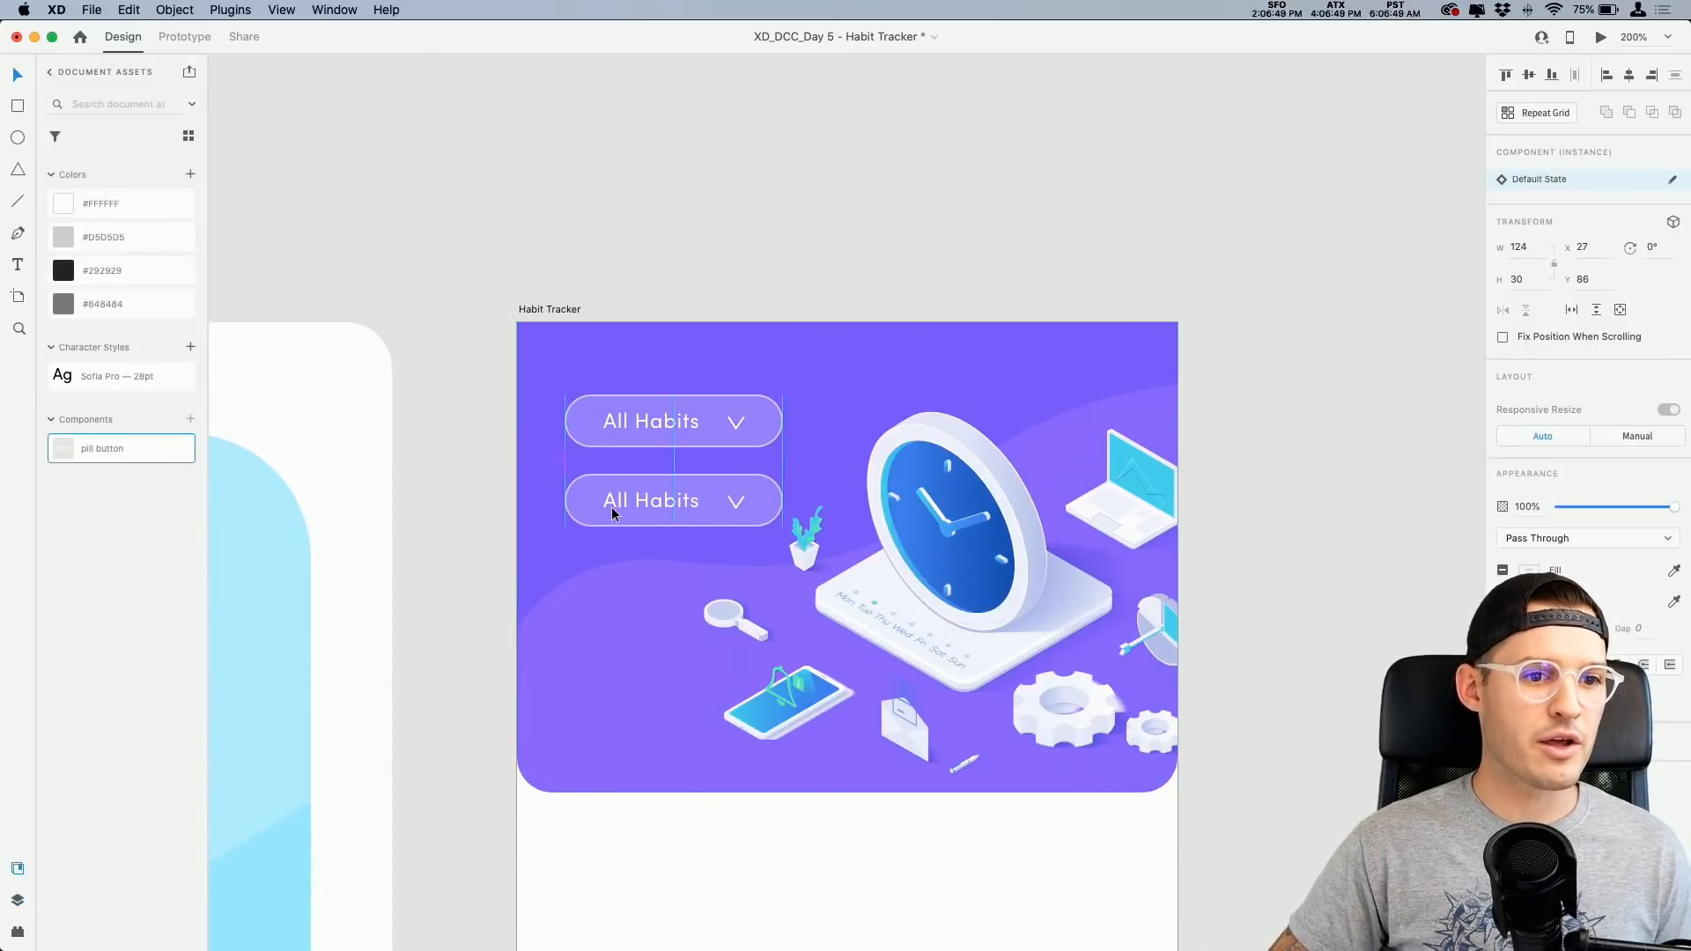
pyautogui.press('Delete')
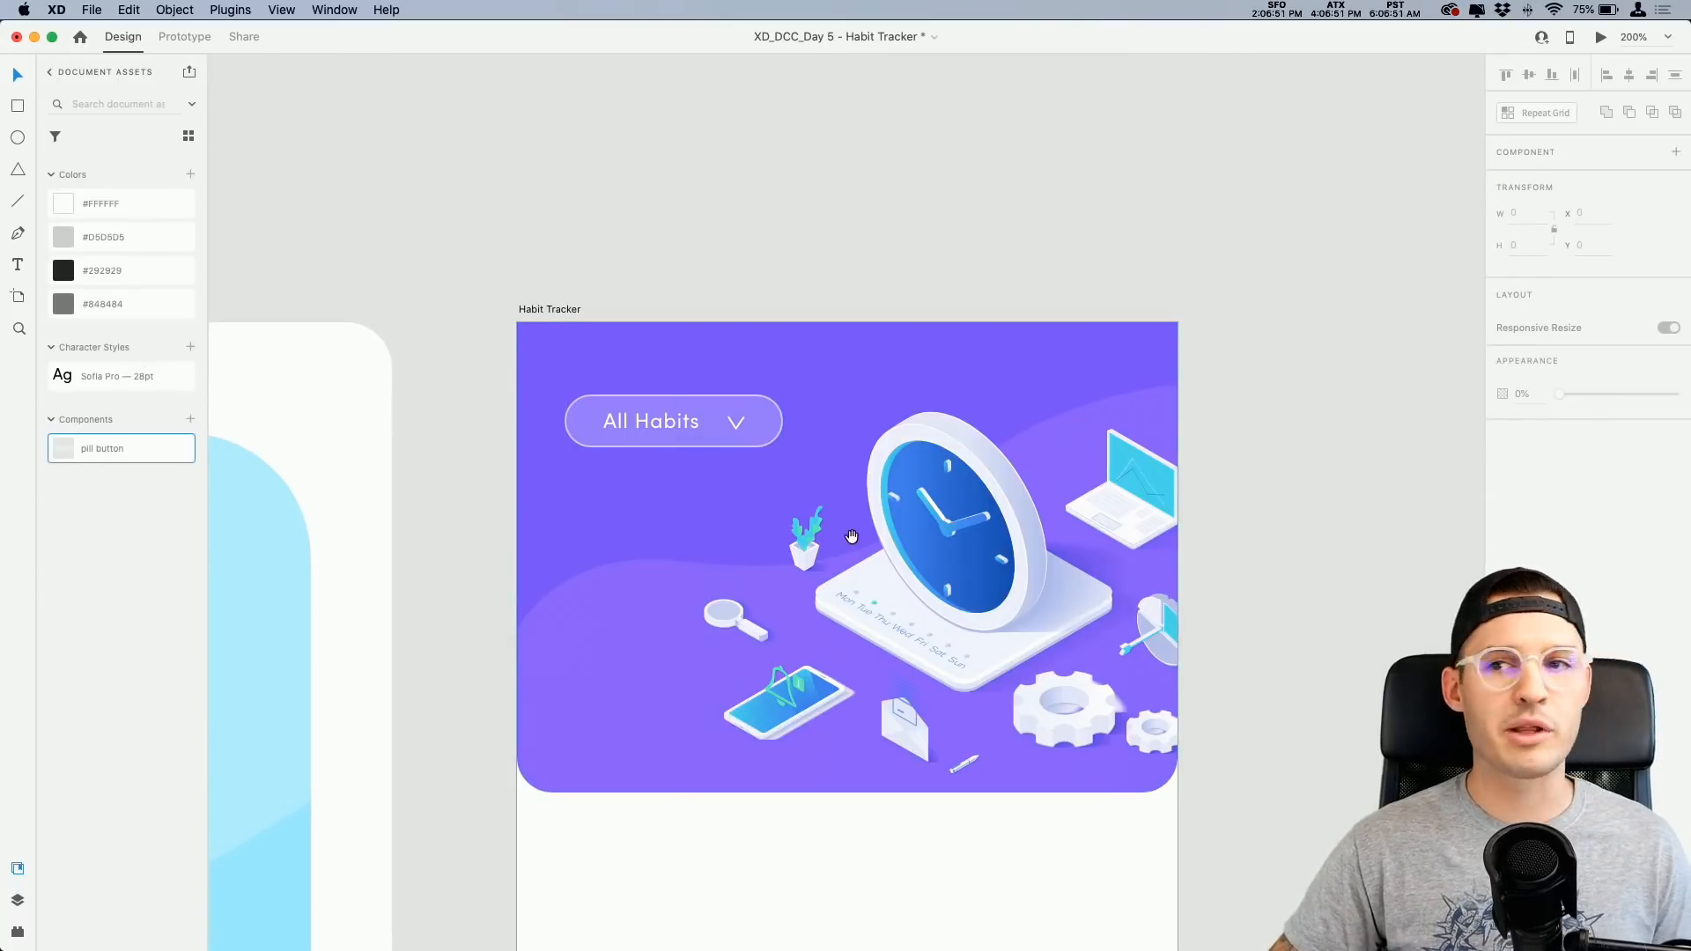
# Step: Move the pill button up to Y 25 in the header, keeping it at X 27
pyautogui.scroll(-3, 796, 452)
pyautogui.moveTo(674, 352); pyautogui.dragTo(674, 318)
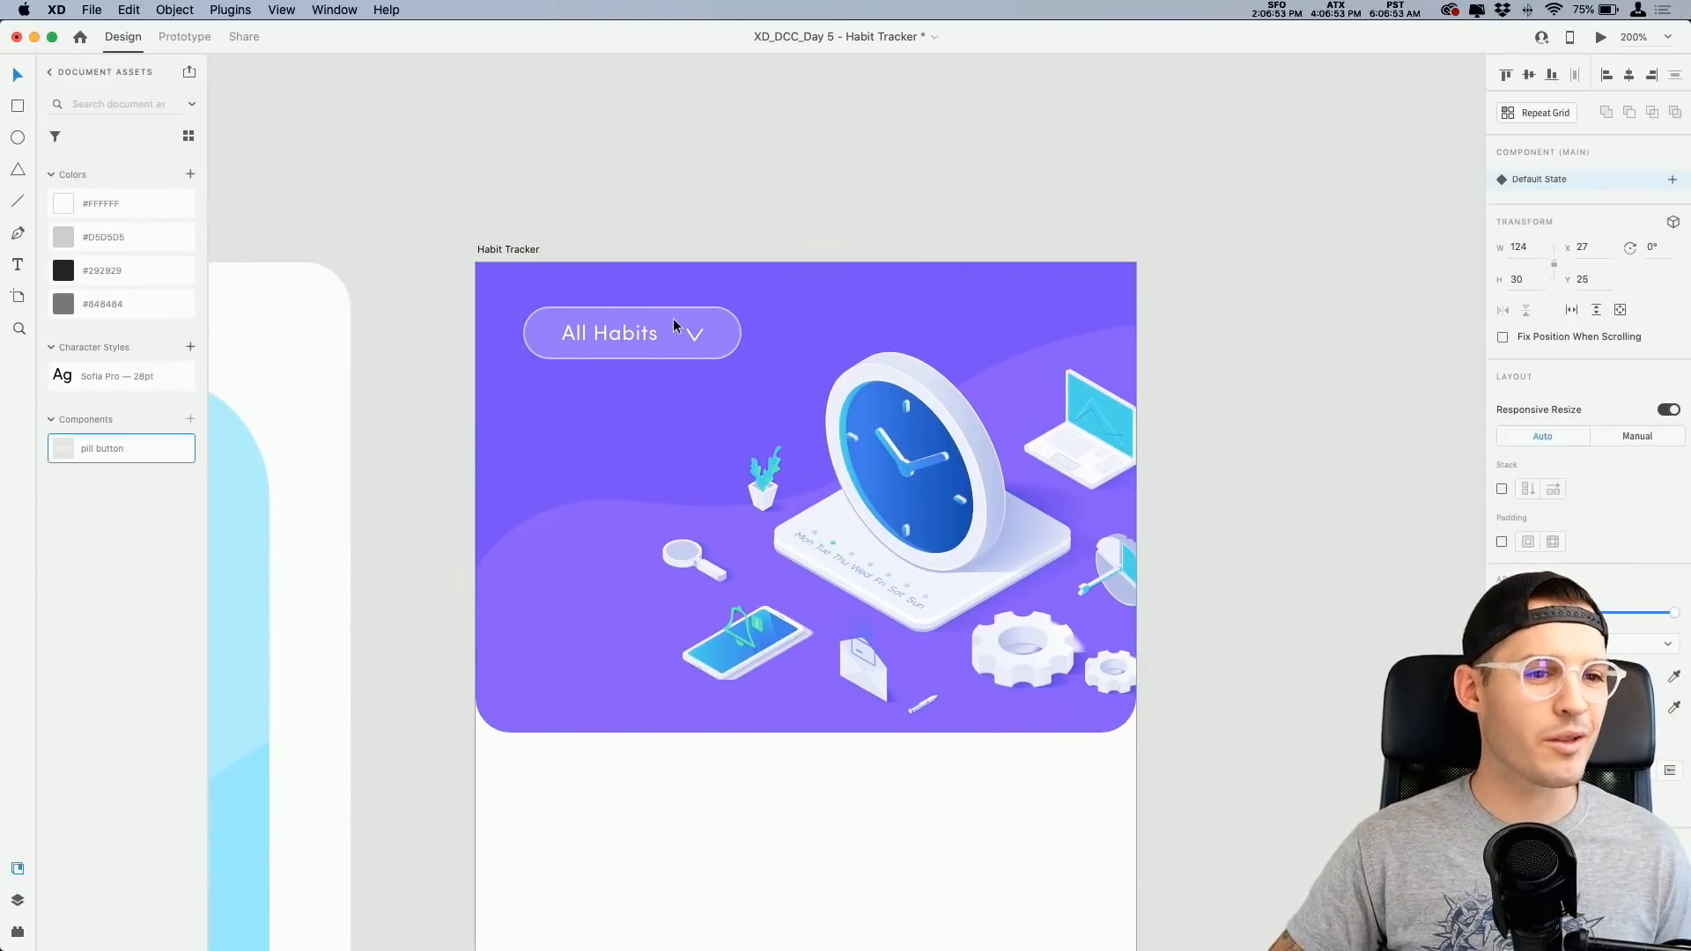
# Step: Add a "Hi" greeting with the sample first name below the pill button, enlarge it to size 20 and place it at X 27, Y 75
pyautogui.click(536, 399)
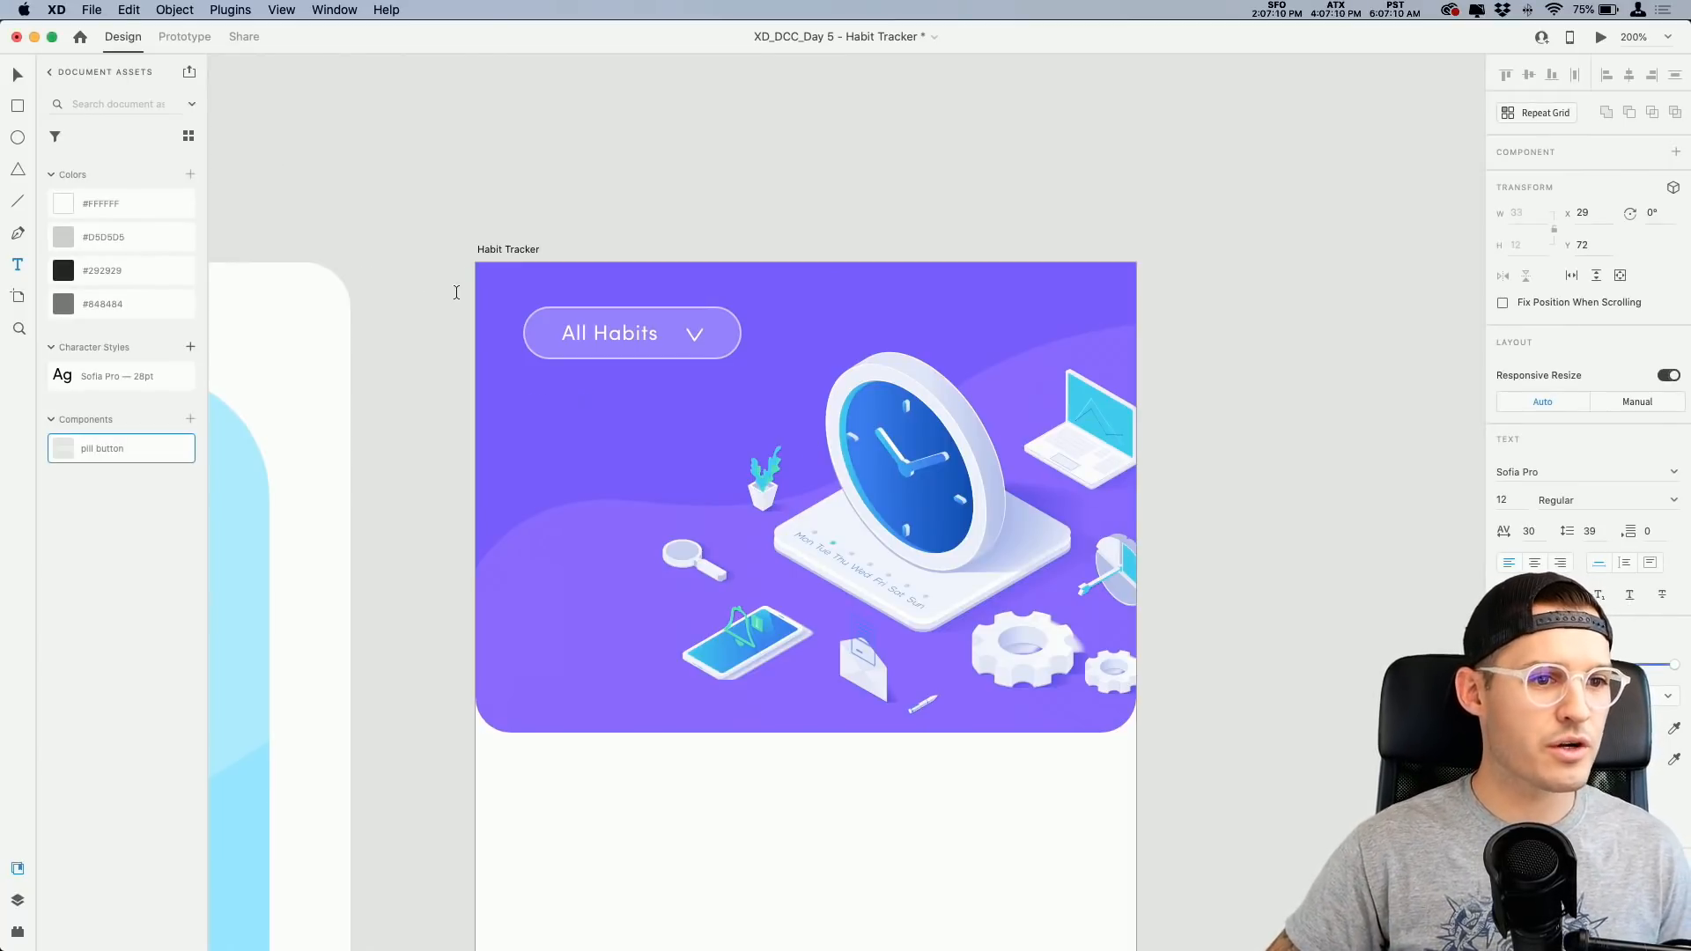
pyautogui.press('Escape')
pyautogui.click(17, 900)
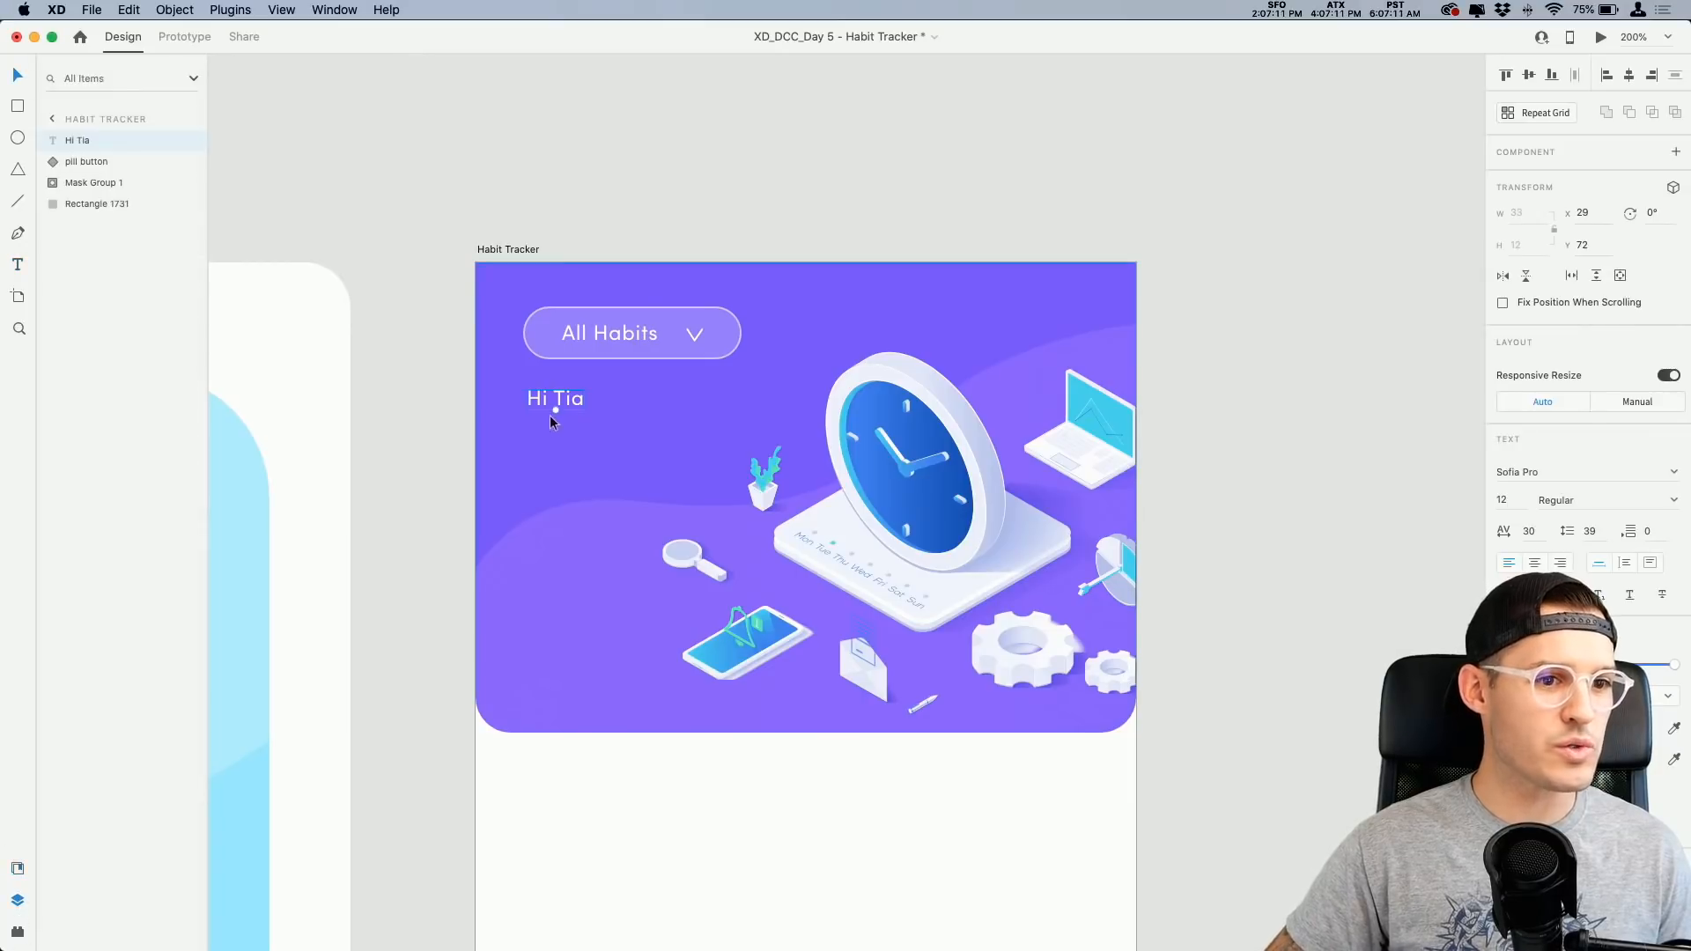
pyautogui.press('z')
pyautogui.moveTo(472, 310); pyautogui.dragTo(807, 552)
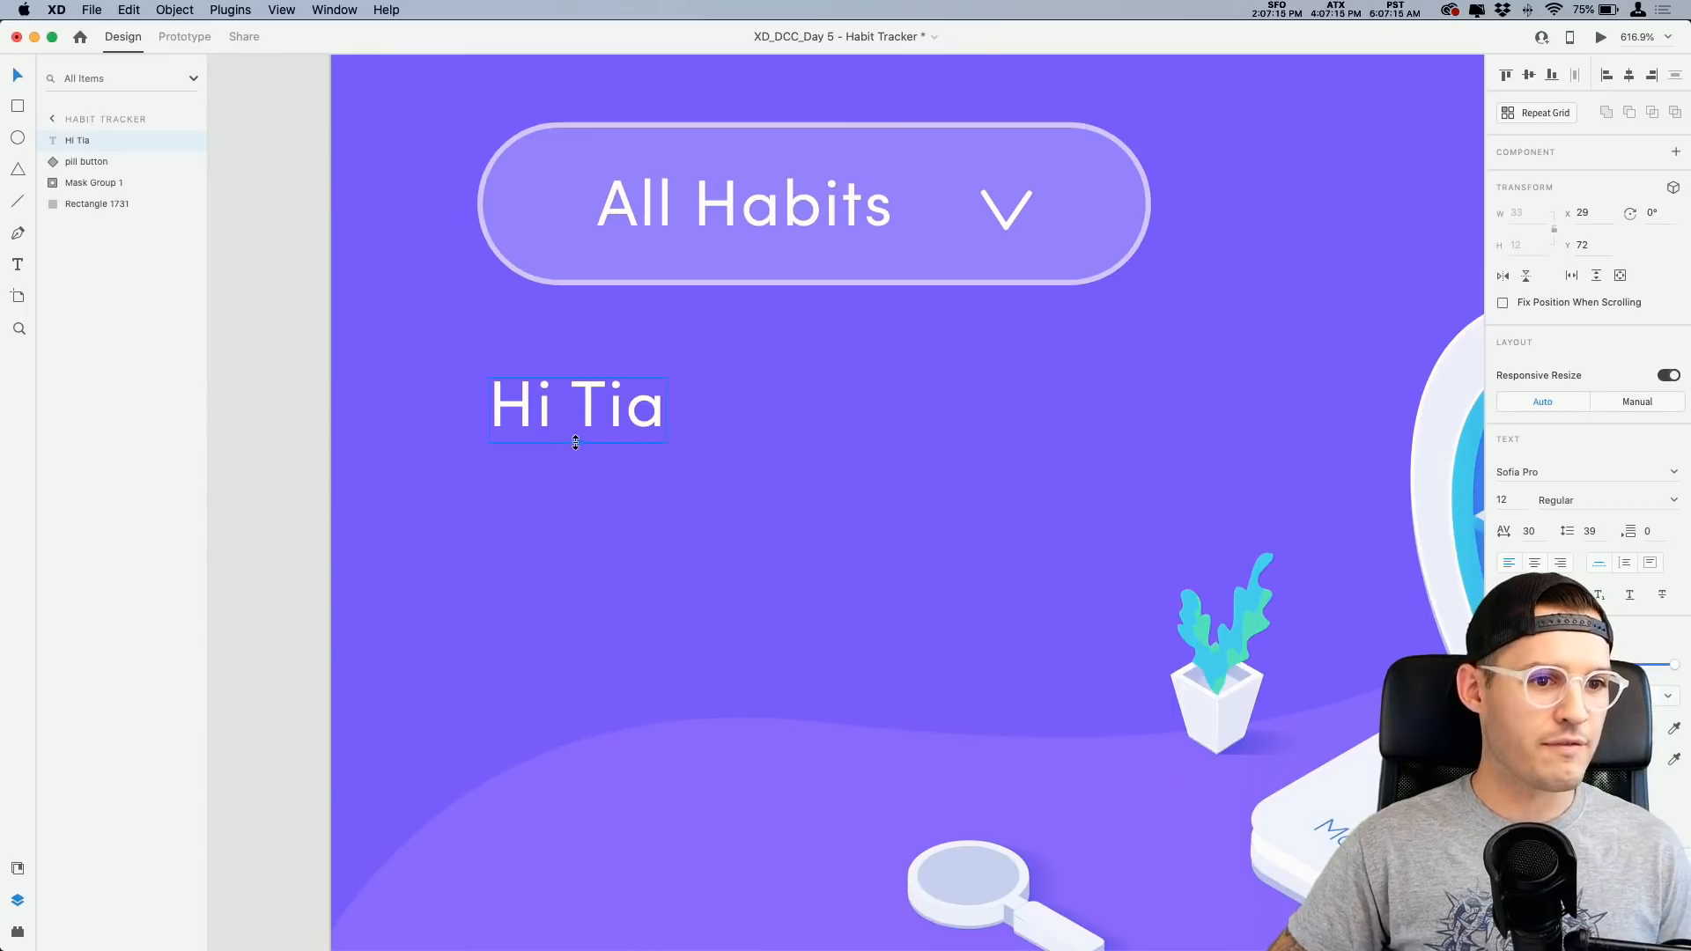
pyautogui.moveTo(575, 443); pyautogui.dragTo(577, 481)
pyautogui.moveTo(577, 396); pyautogui.dragTo(619, 415)
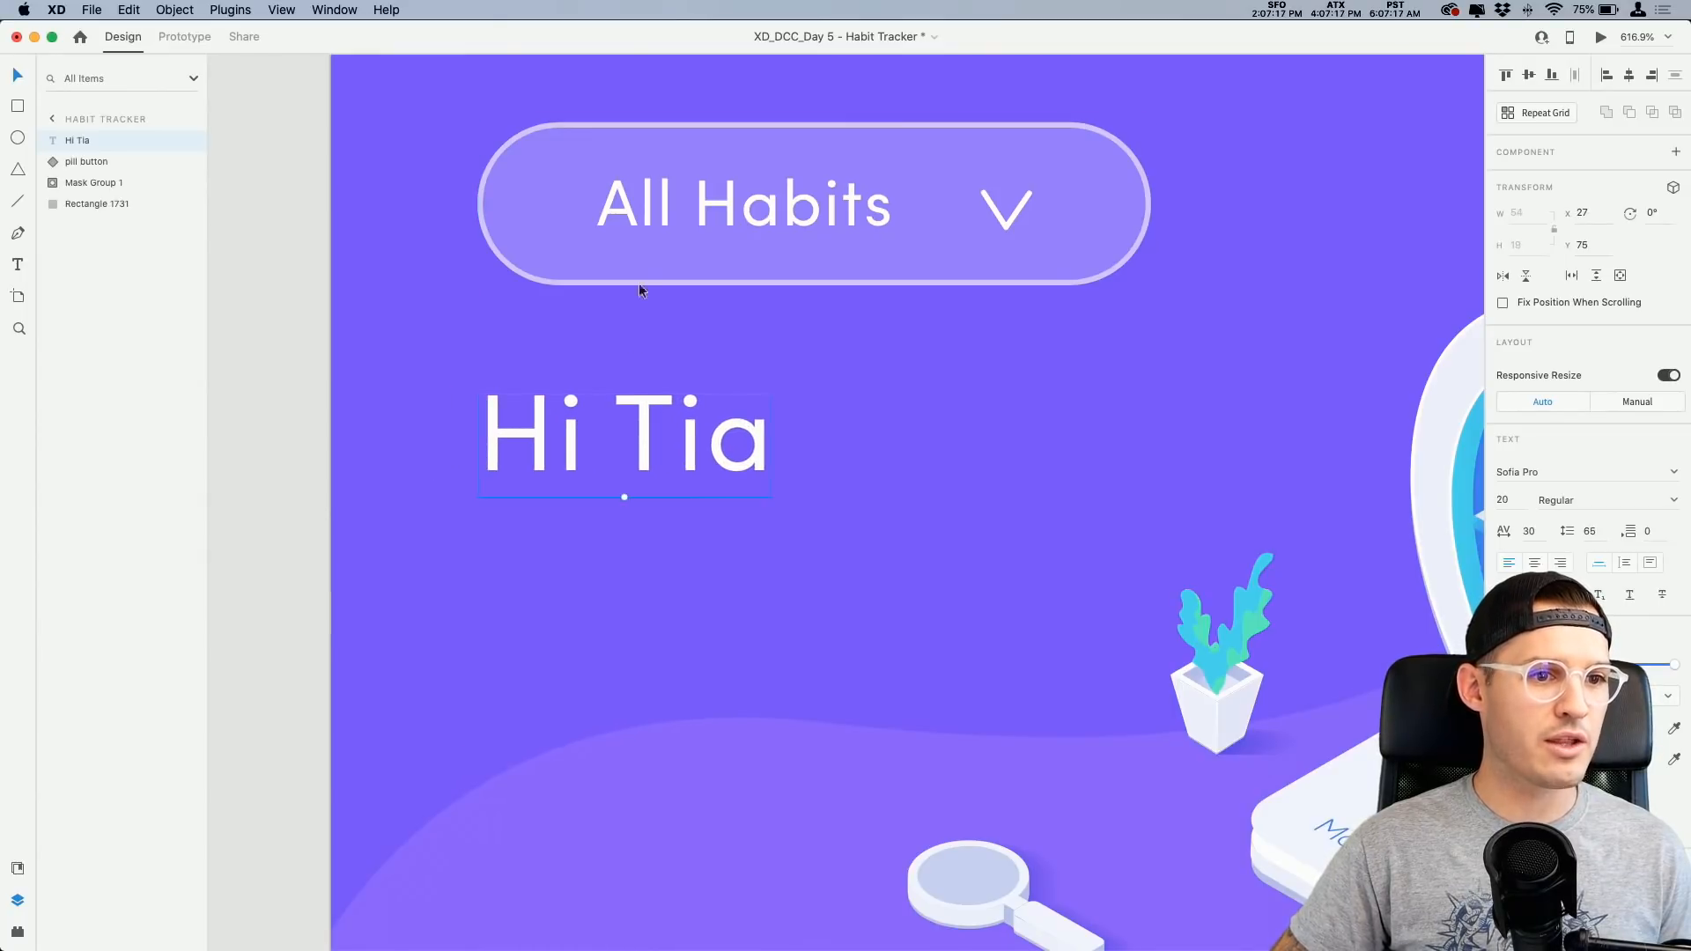
# Step: Move the greeting and the pill button down together so that the pill button sits at Y 29
pyautogui.scroll(2, 633, 273)
pyautogui.keyDown('shift'); pyautogui.click(627, 278); pyautogui.keyUp('shift')
pyautogui.scroll(-1, 626, 277)
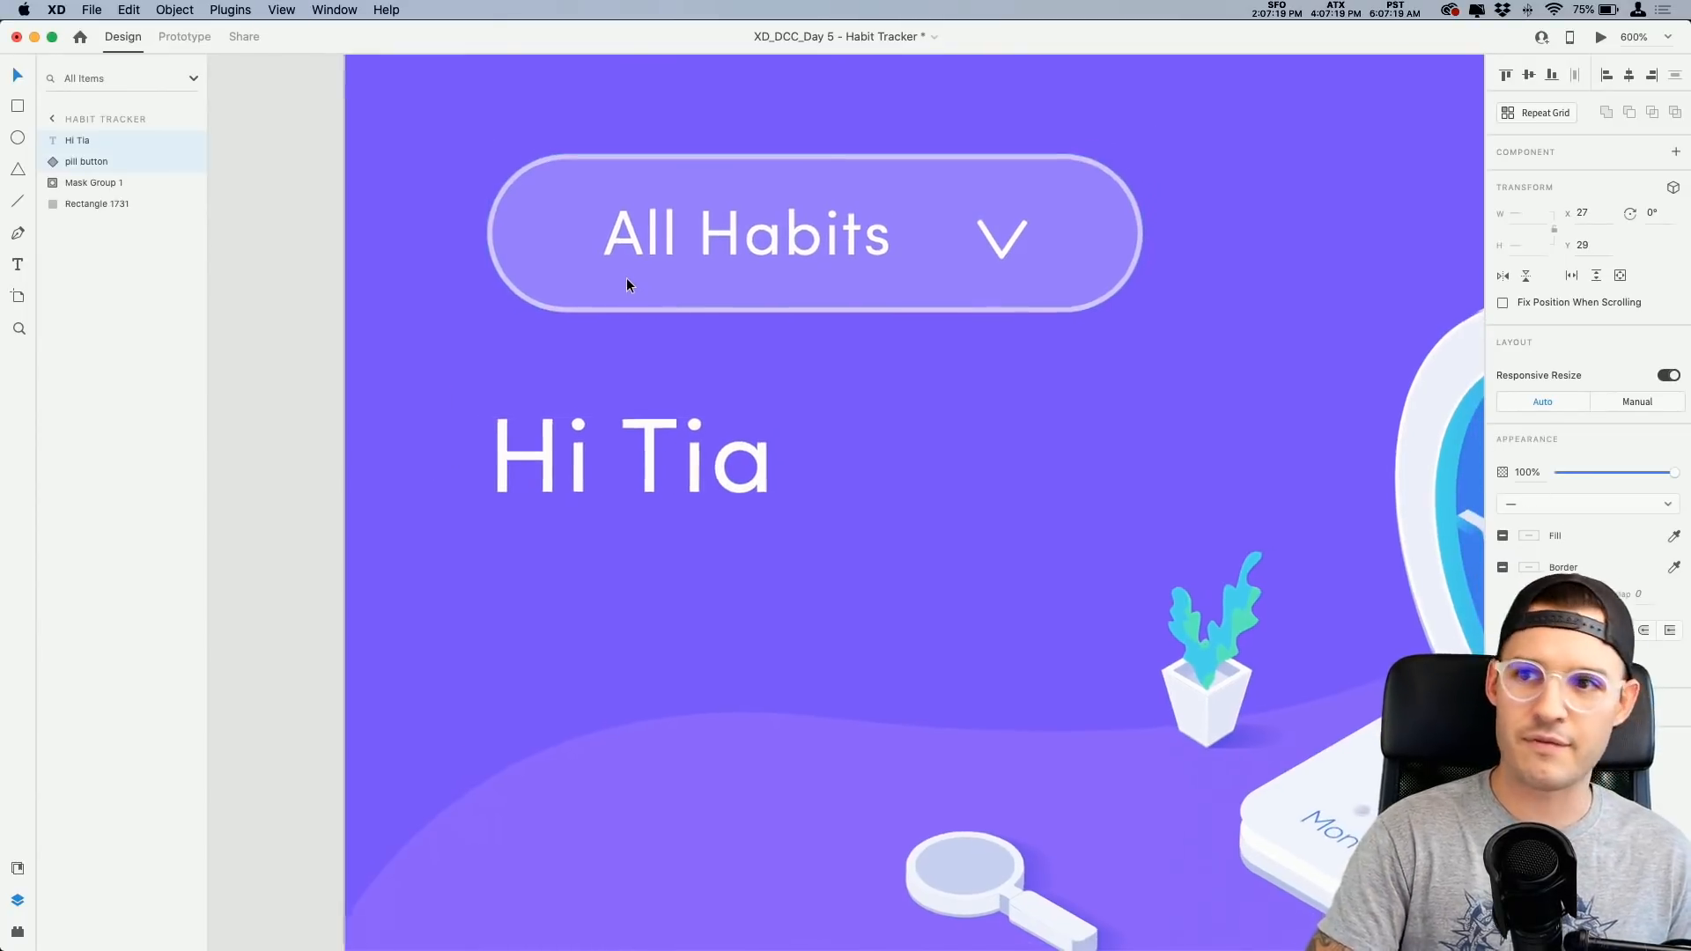
# Step: Insert a comma after "Hi" in the greeting text
pyautogui.scroll(-1, 627, 277)
pyautogui.doubleClick(676, 471)
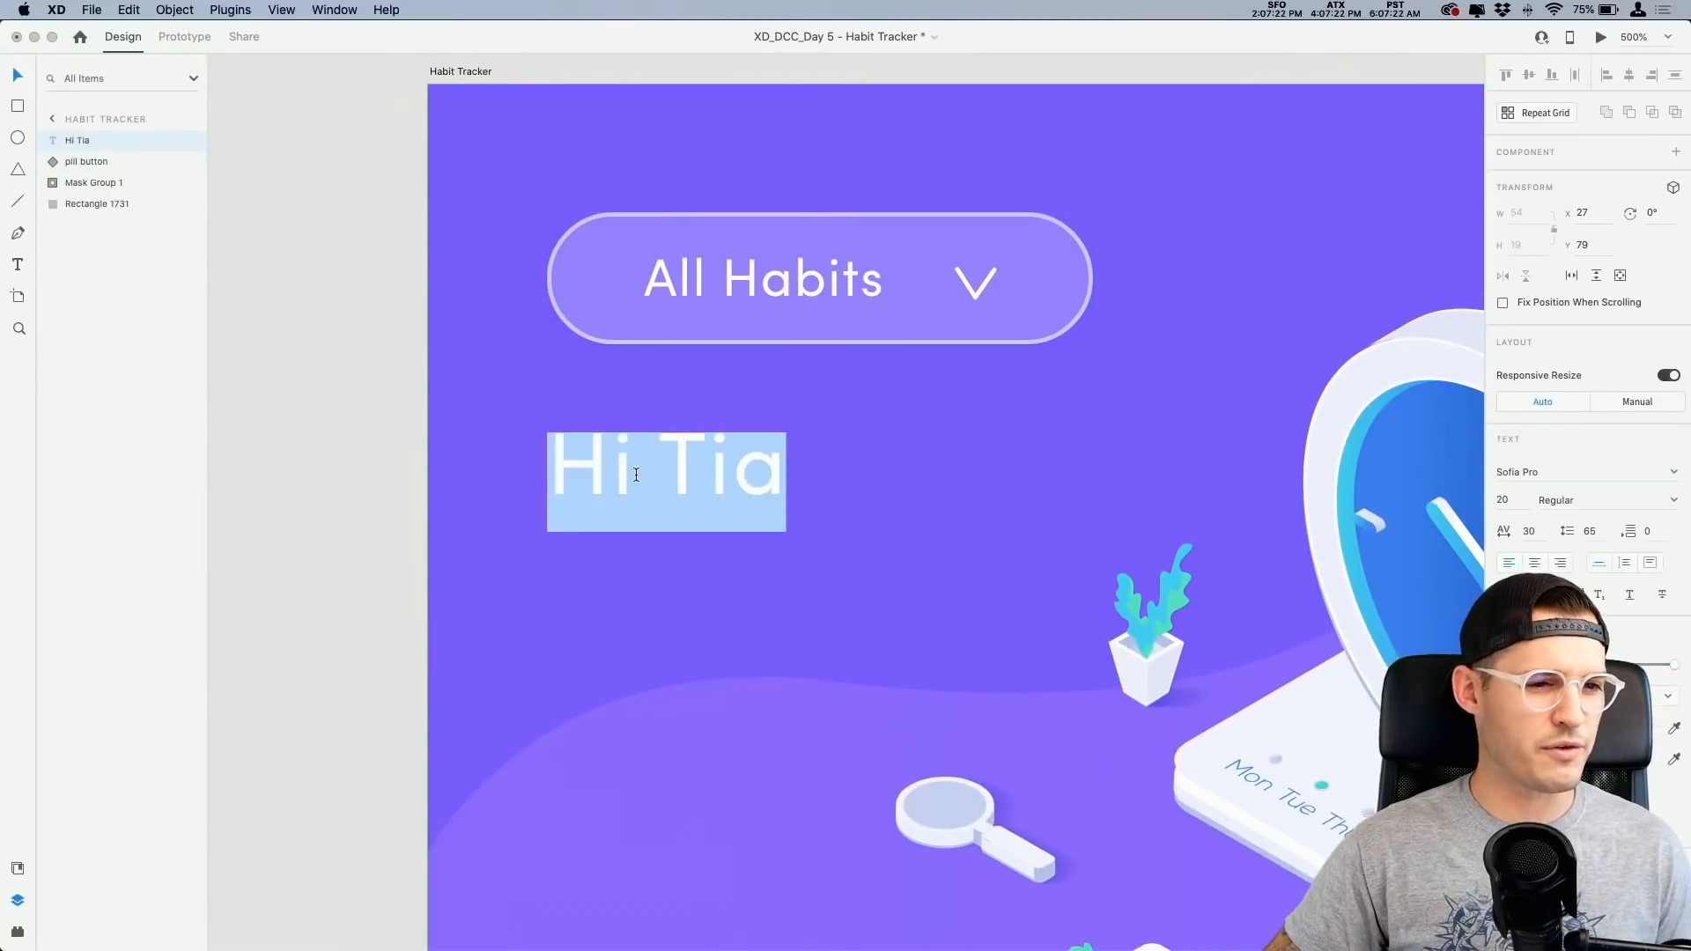
pyautogui.click(634, 467)
pyautogui.write('.')
pyautogui.press('BackSpace')
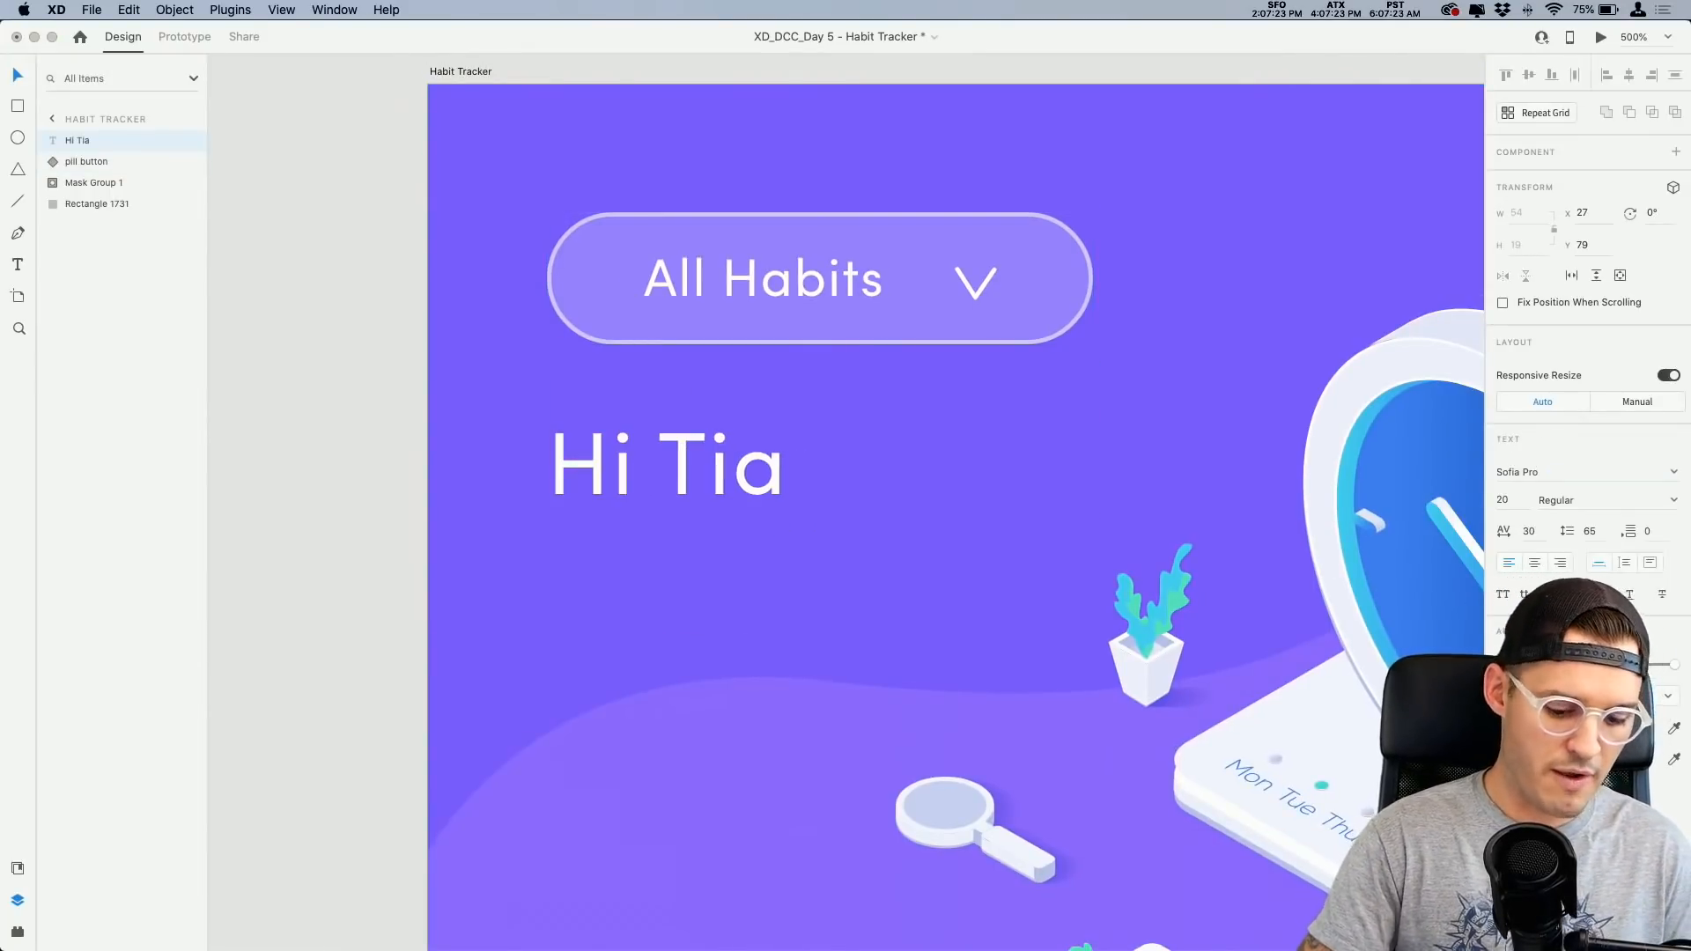
pyautogui.write(',')
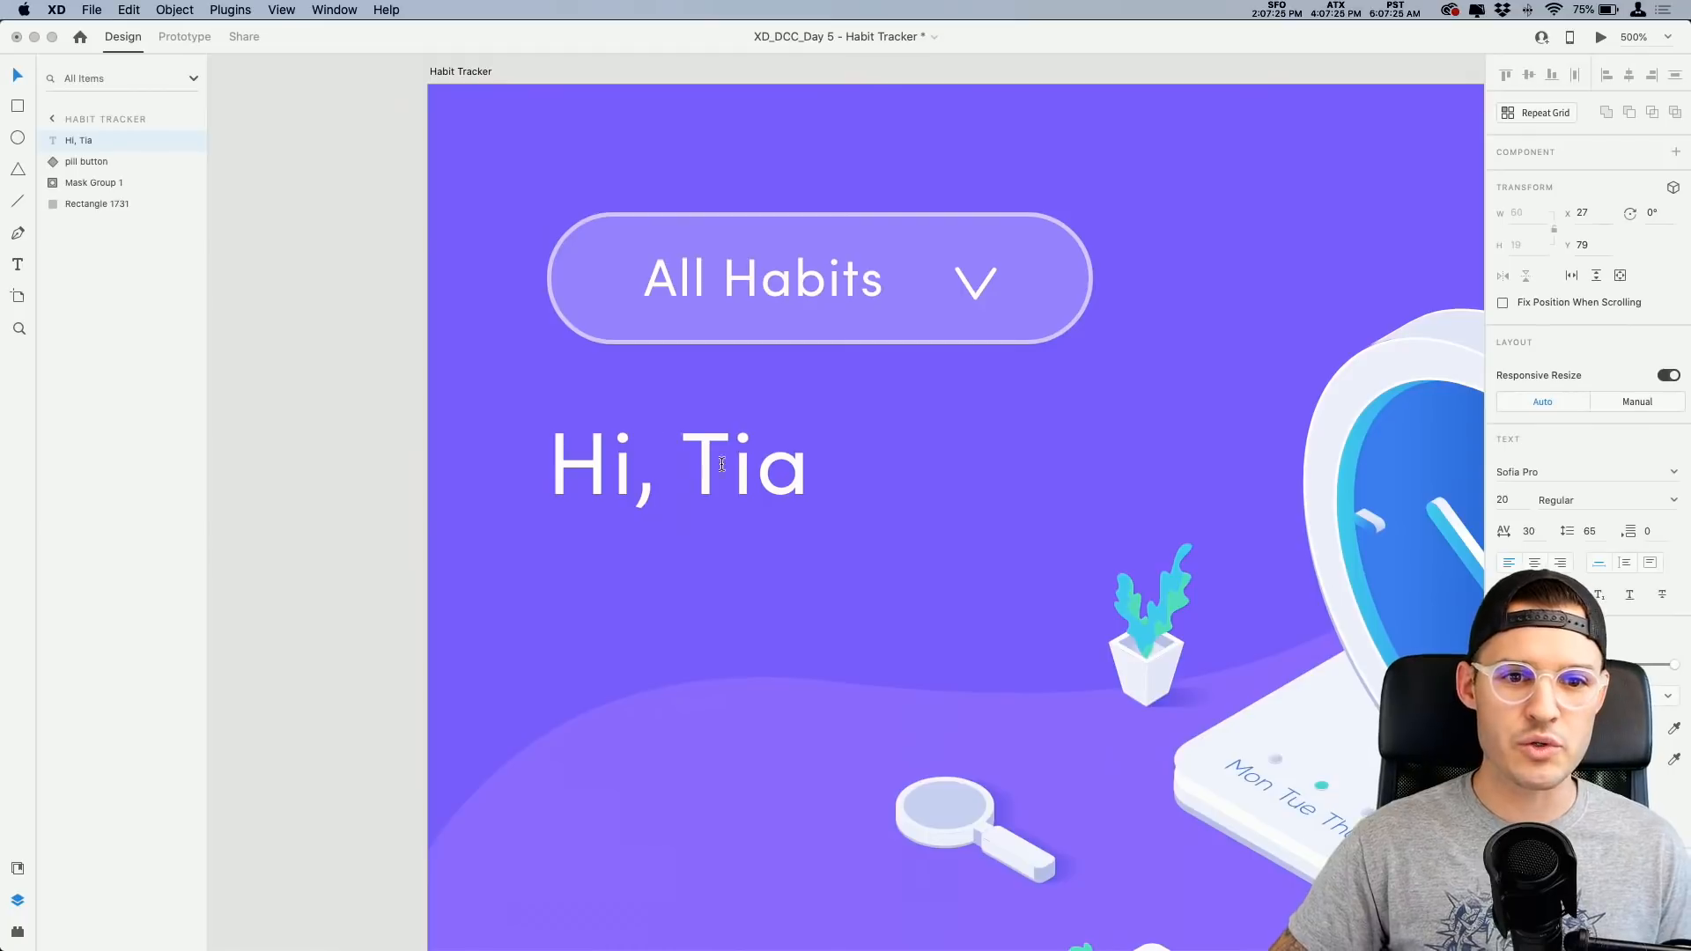
# Step: Set only the first name in the greeting to Bold and nudge the greeting to X 28
pyautogui.moveTo(687, 464); pyautogui.dragTo(800, 469)
pyautogui.click(708, 473)
pyautogui.moveTo(687, 473); pyautogui.dragTo(975, 493)
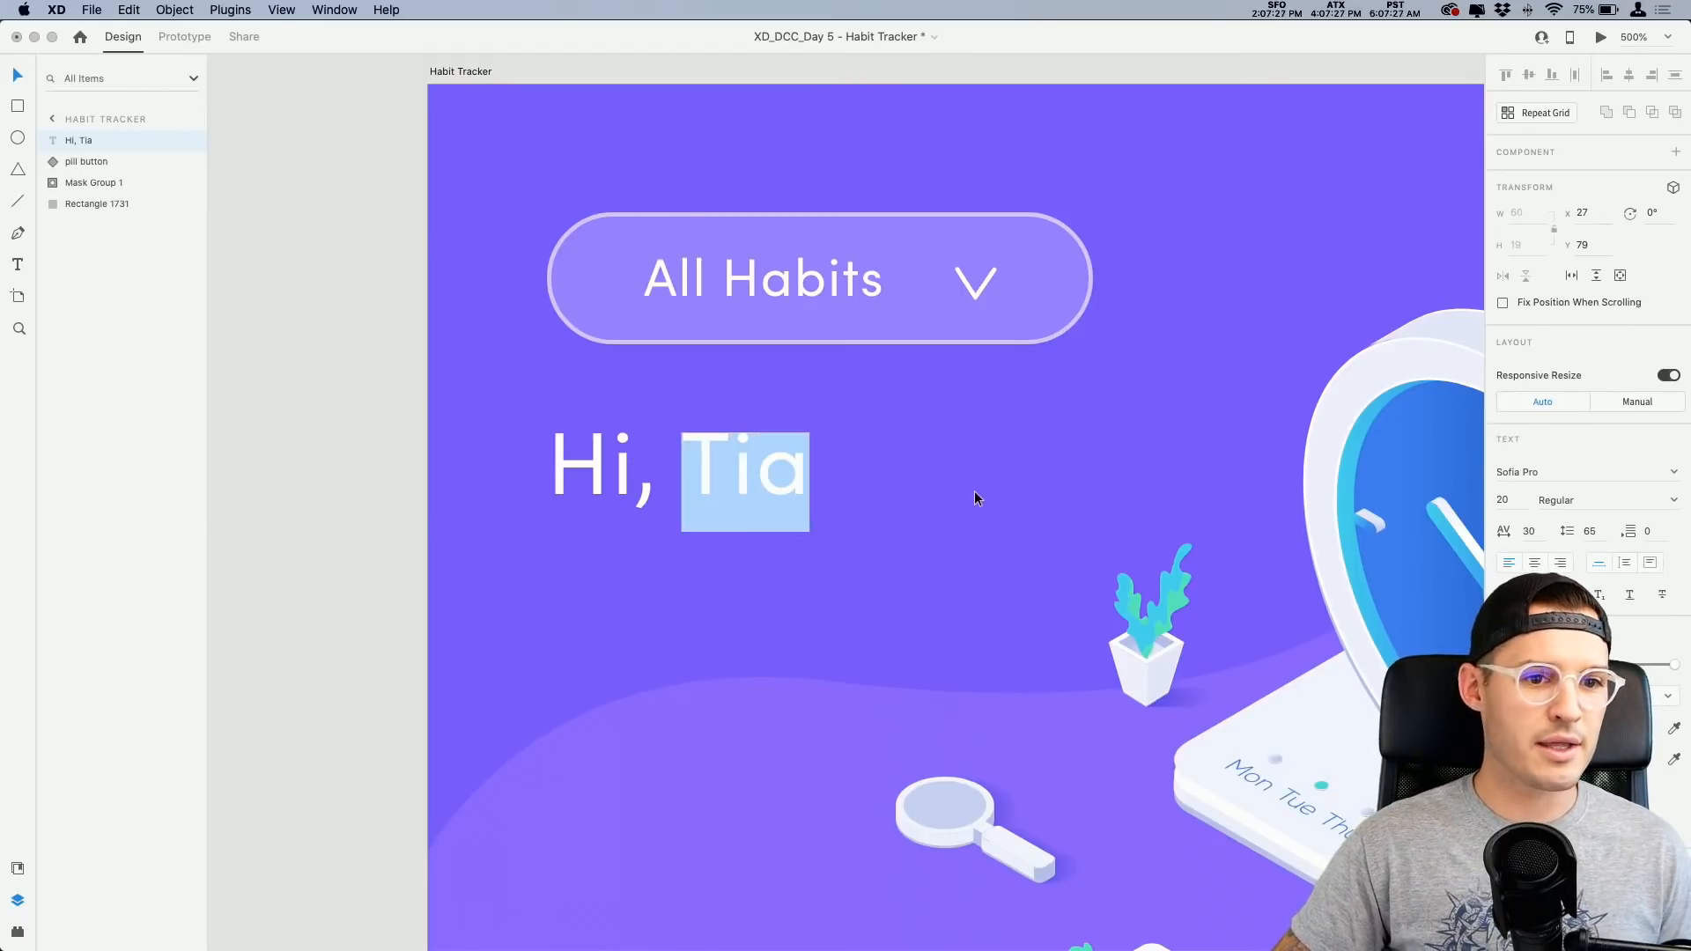
pyautogui.click(1675, 502)
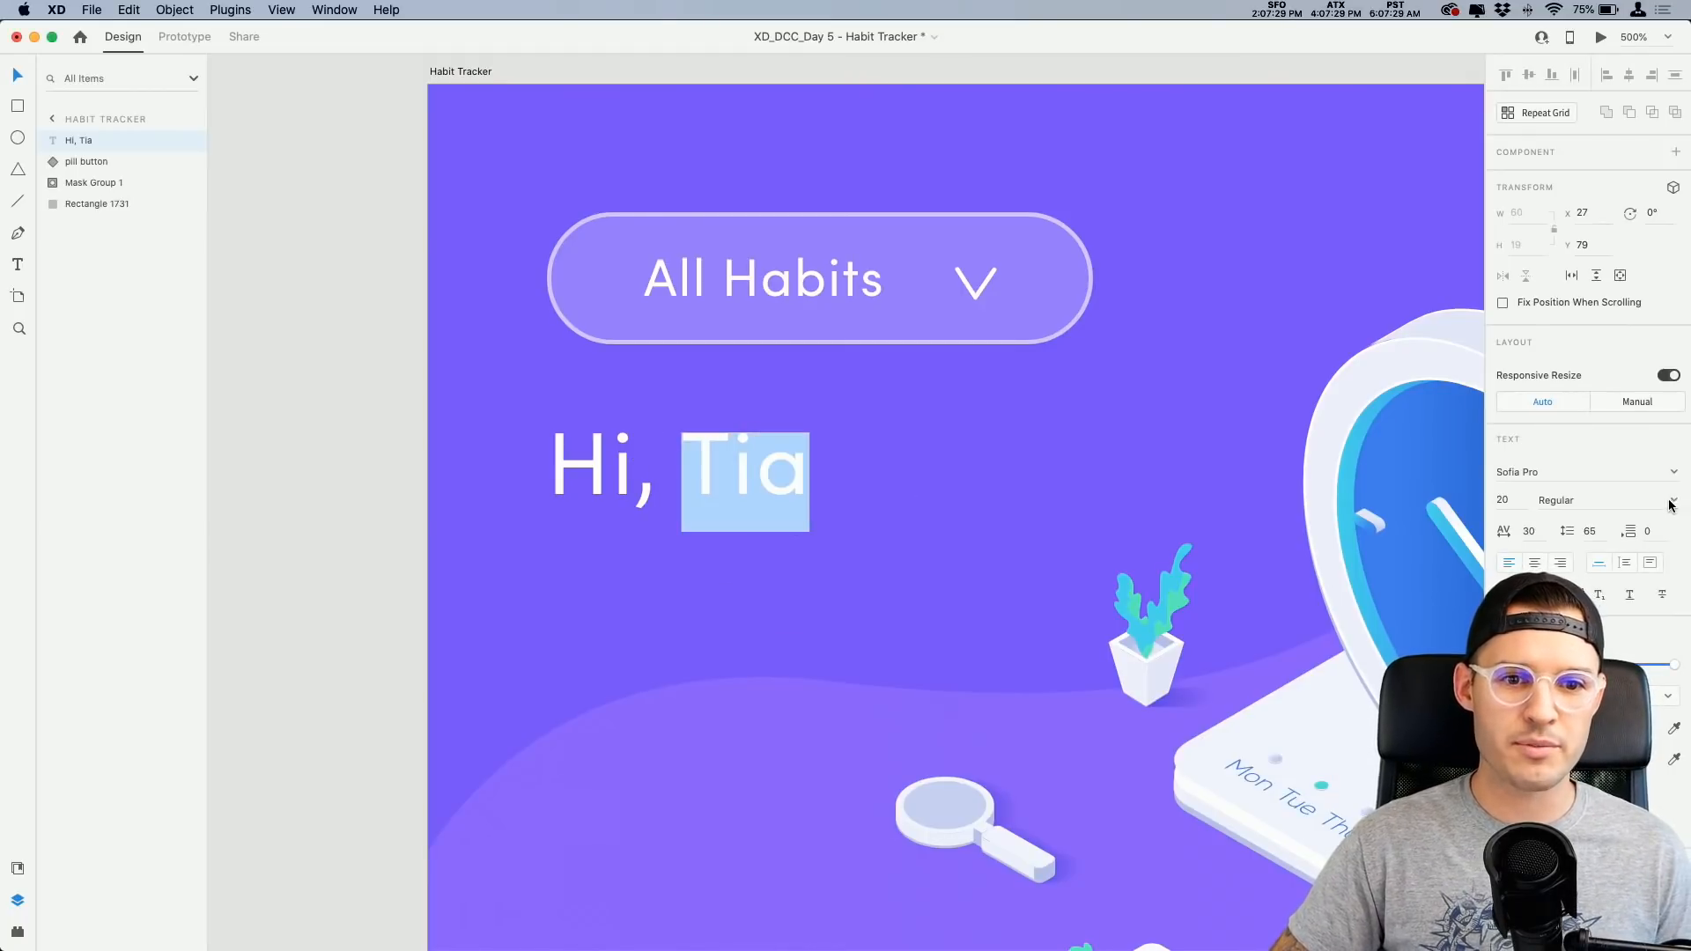
pyautogui.click(1675, 504)
pyautogui.click(1558, 600)
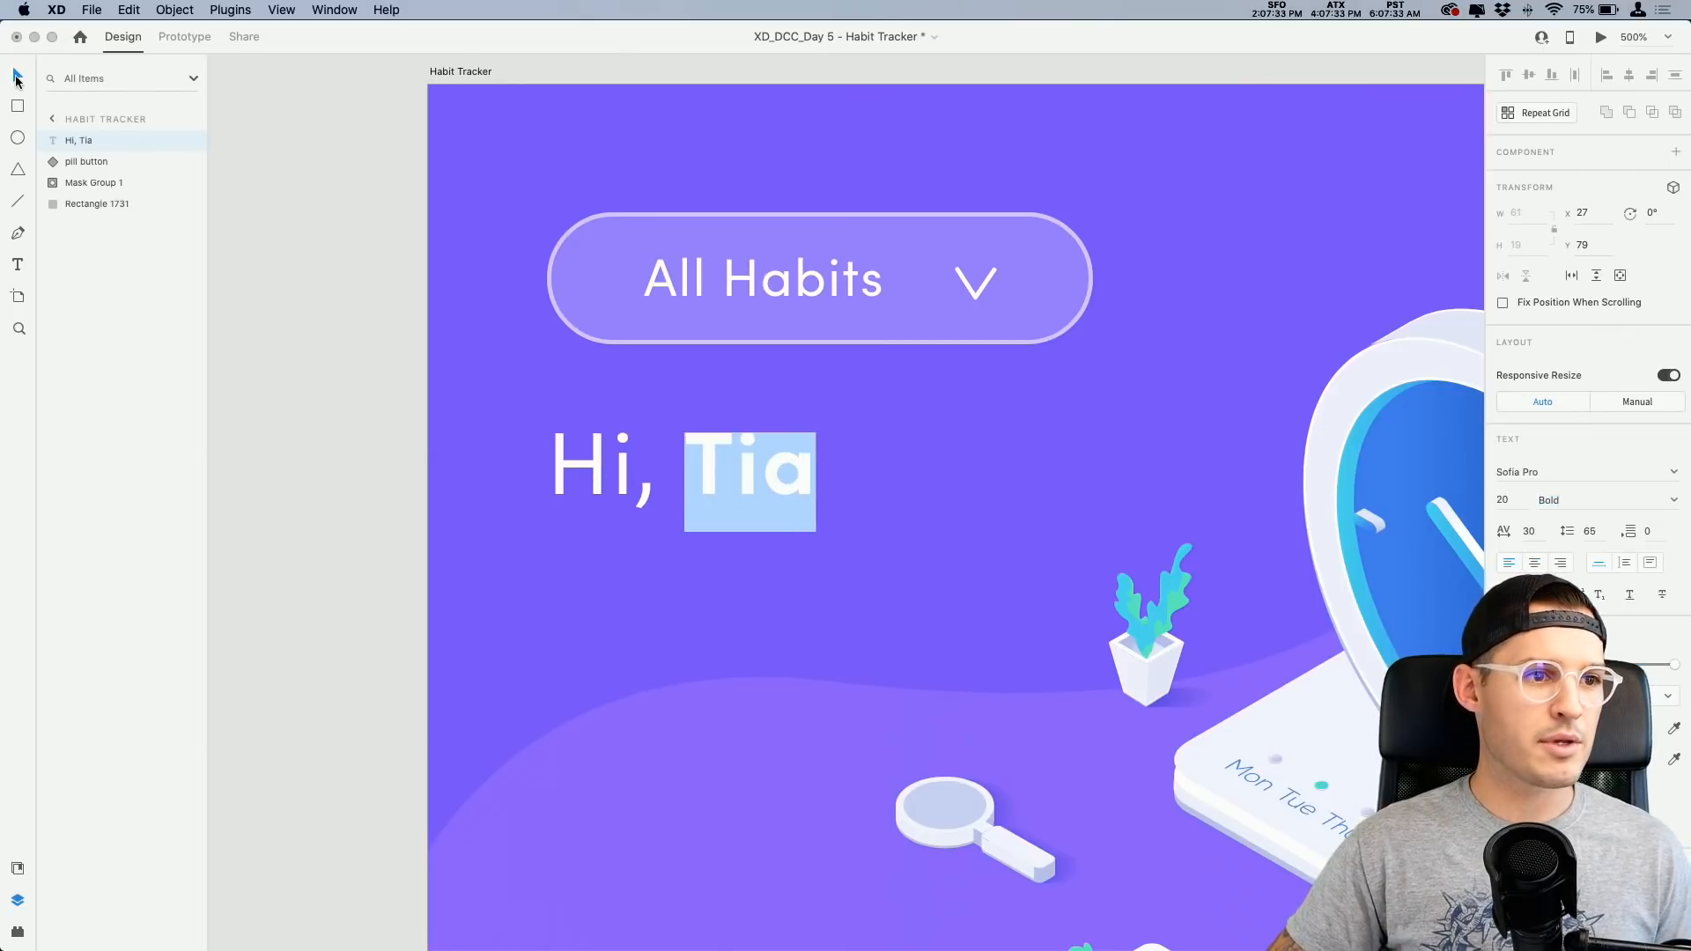
pyautogui.click(17, 79)
pyautogui.press('Right')
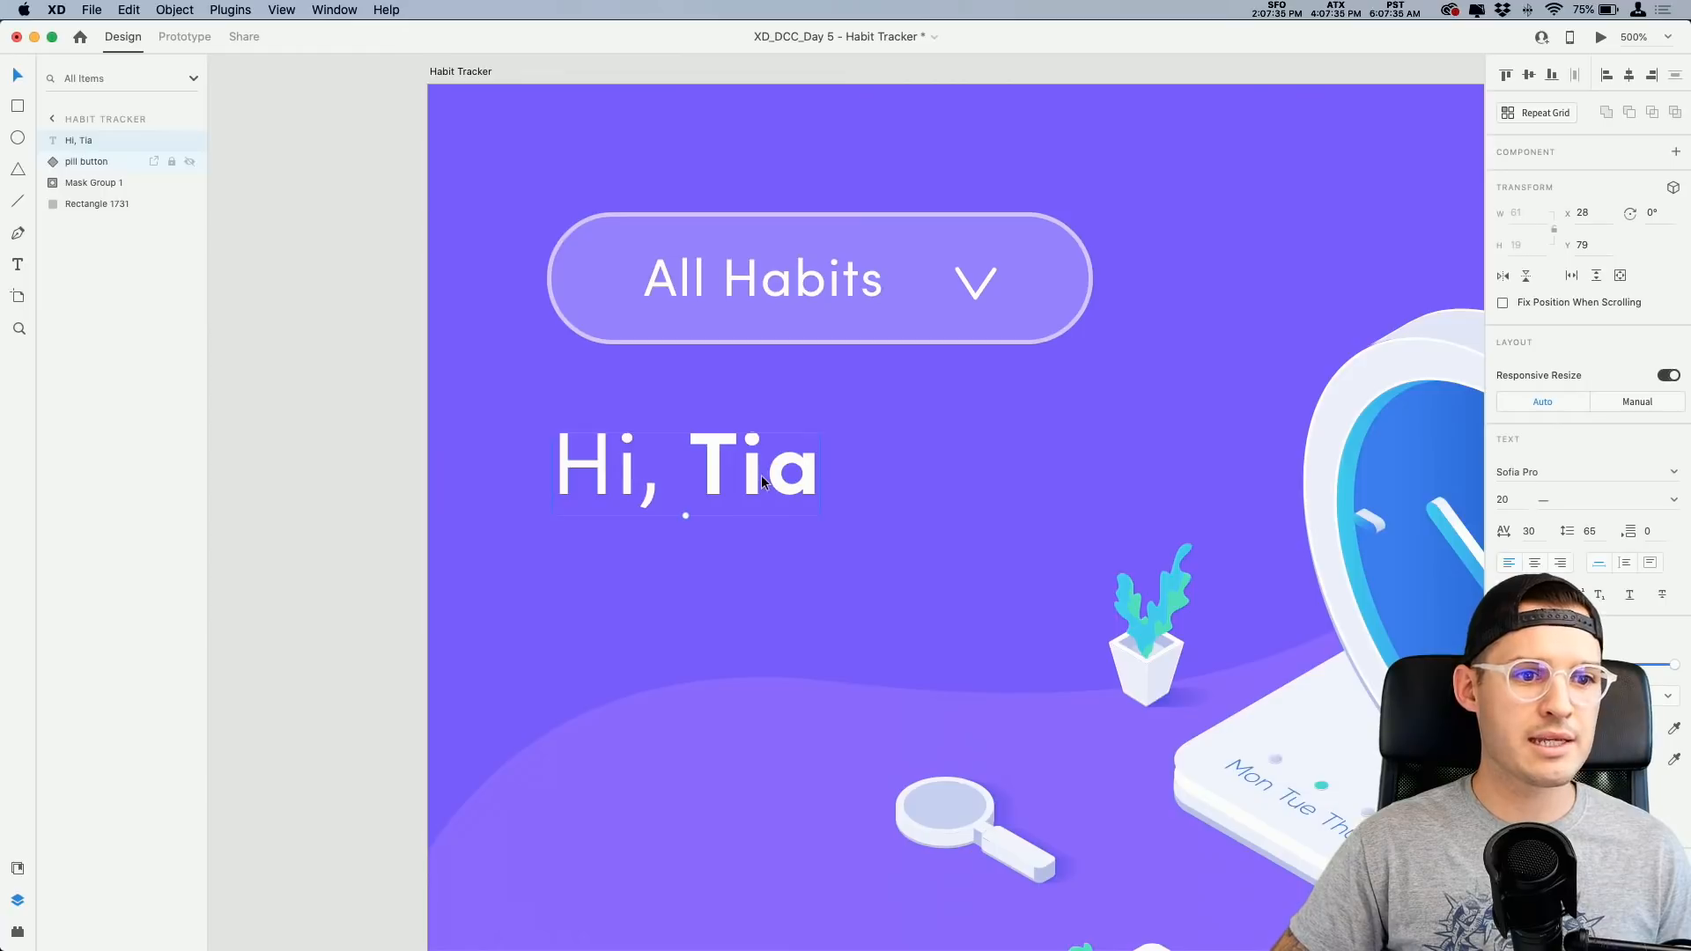
# Step: Duplicate the greeting below itself as a size 11 Light text line reading "You have 3 habits today"
pyautogui.moveTo(744, 483); pyautogui.dragTo(588, 564)
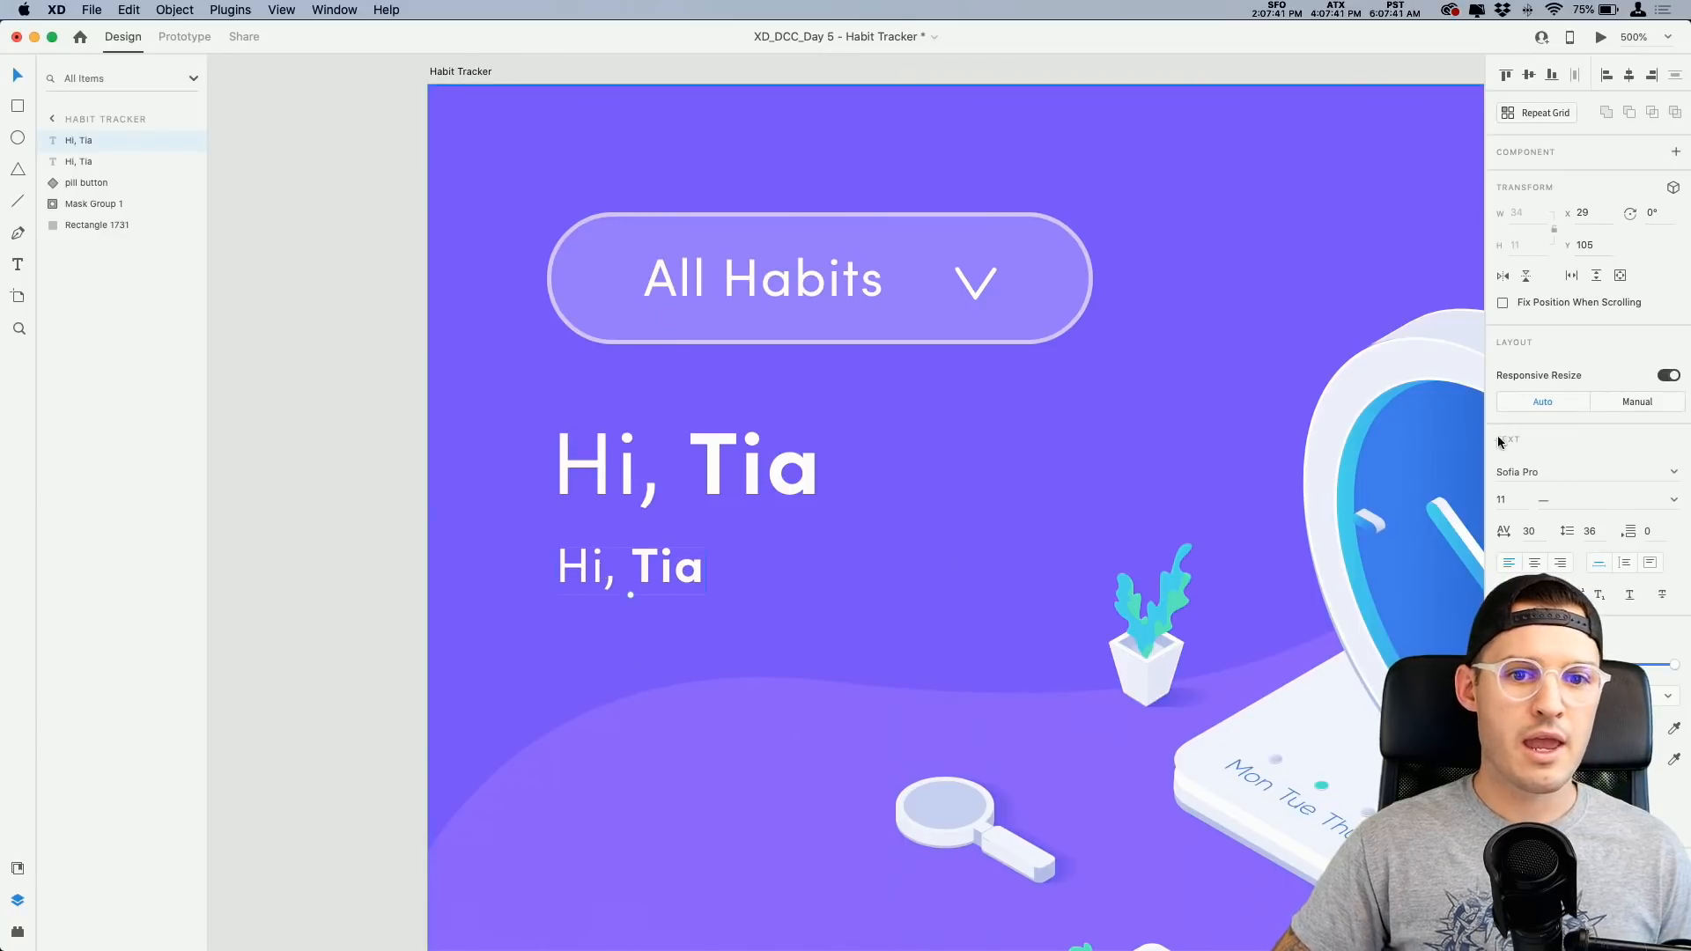
pyautogui.click(1670, 501)
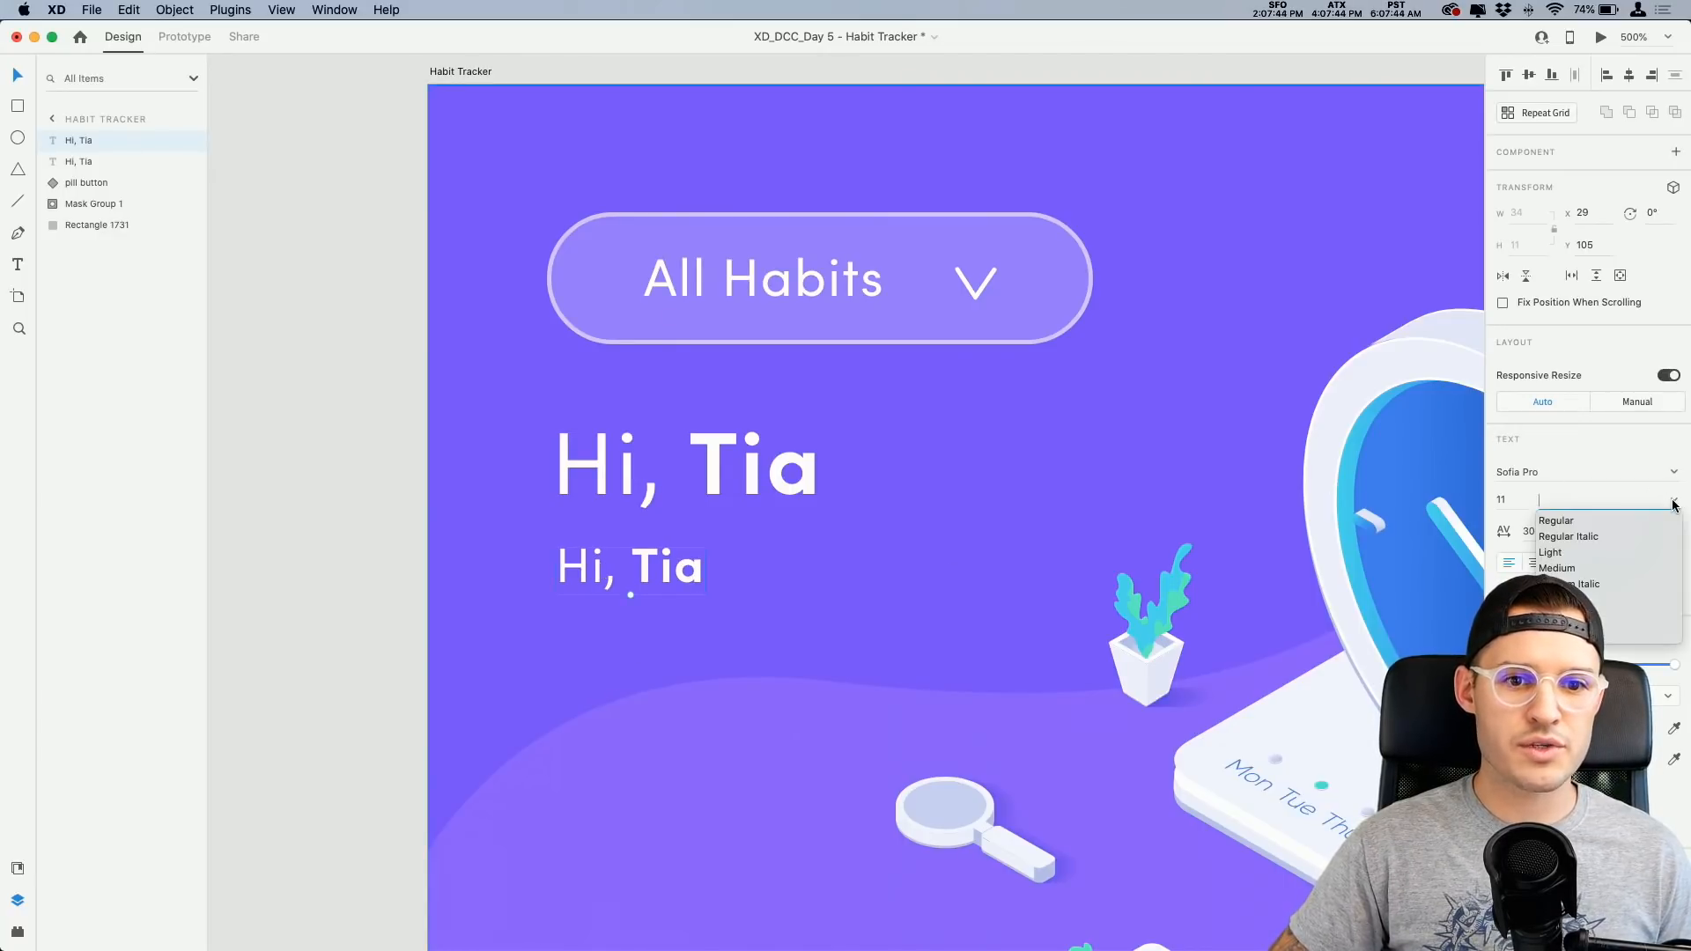
pyautogui.doubleClick(689, 565)
pyautogui.write('You have 3 habits todayt')
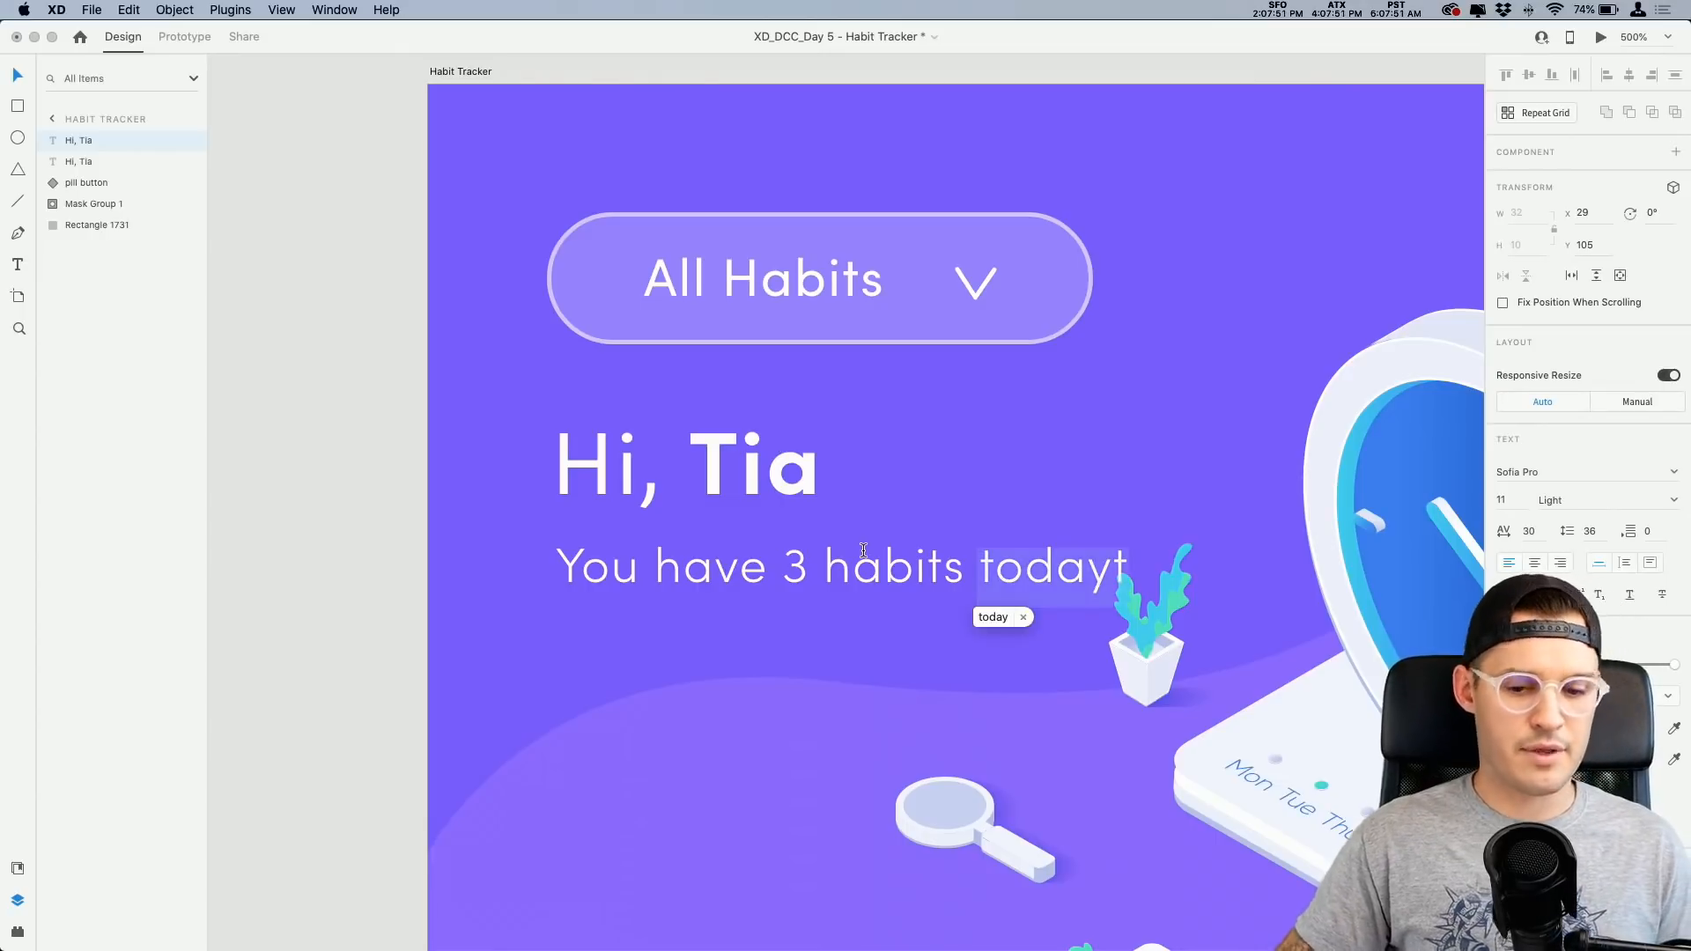
pyautogui.press('Escape')
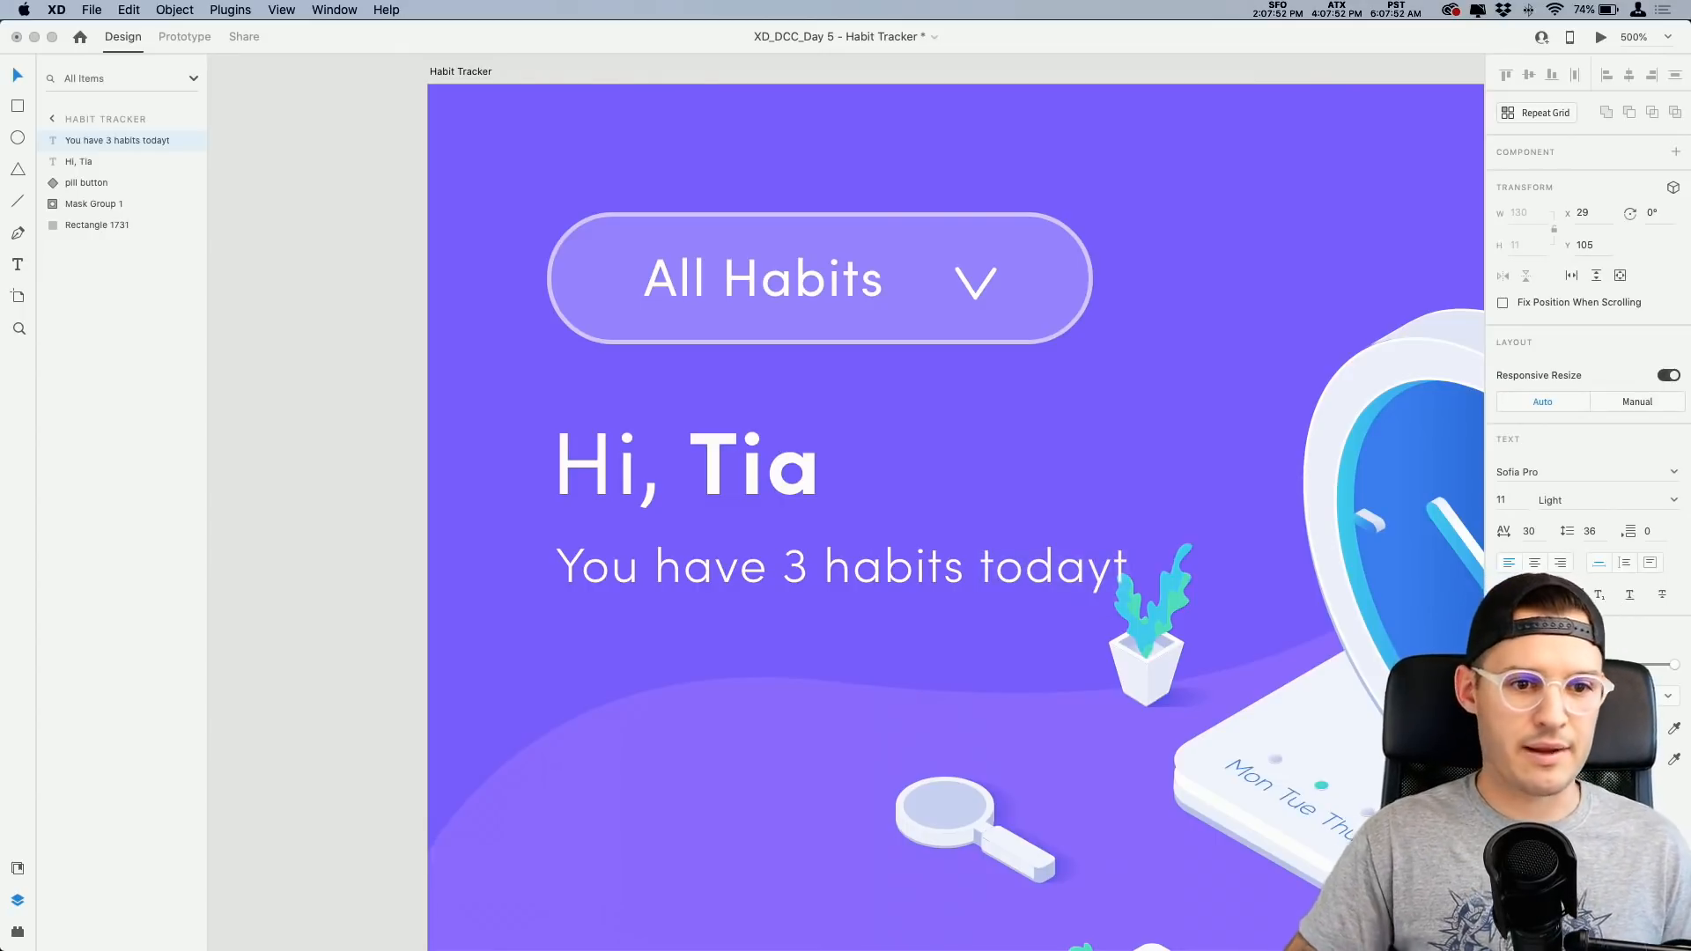
pyautogui.doubleClick(1114, 566)
pyautogui.click(1131, 566)
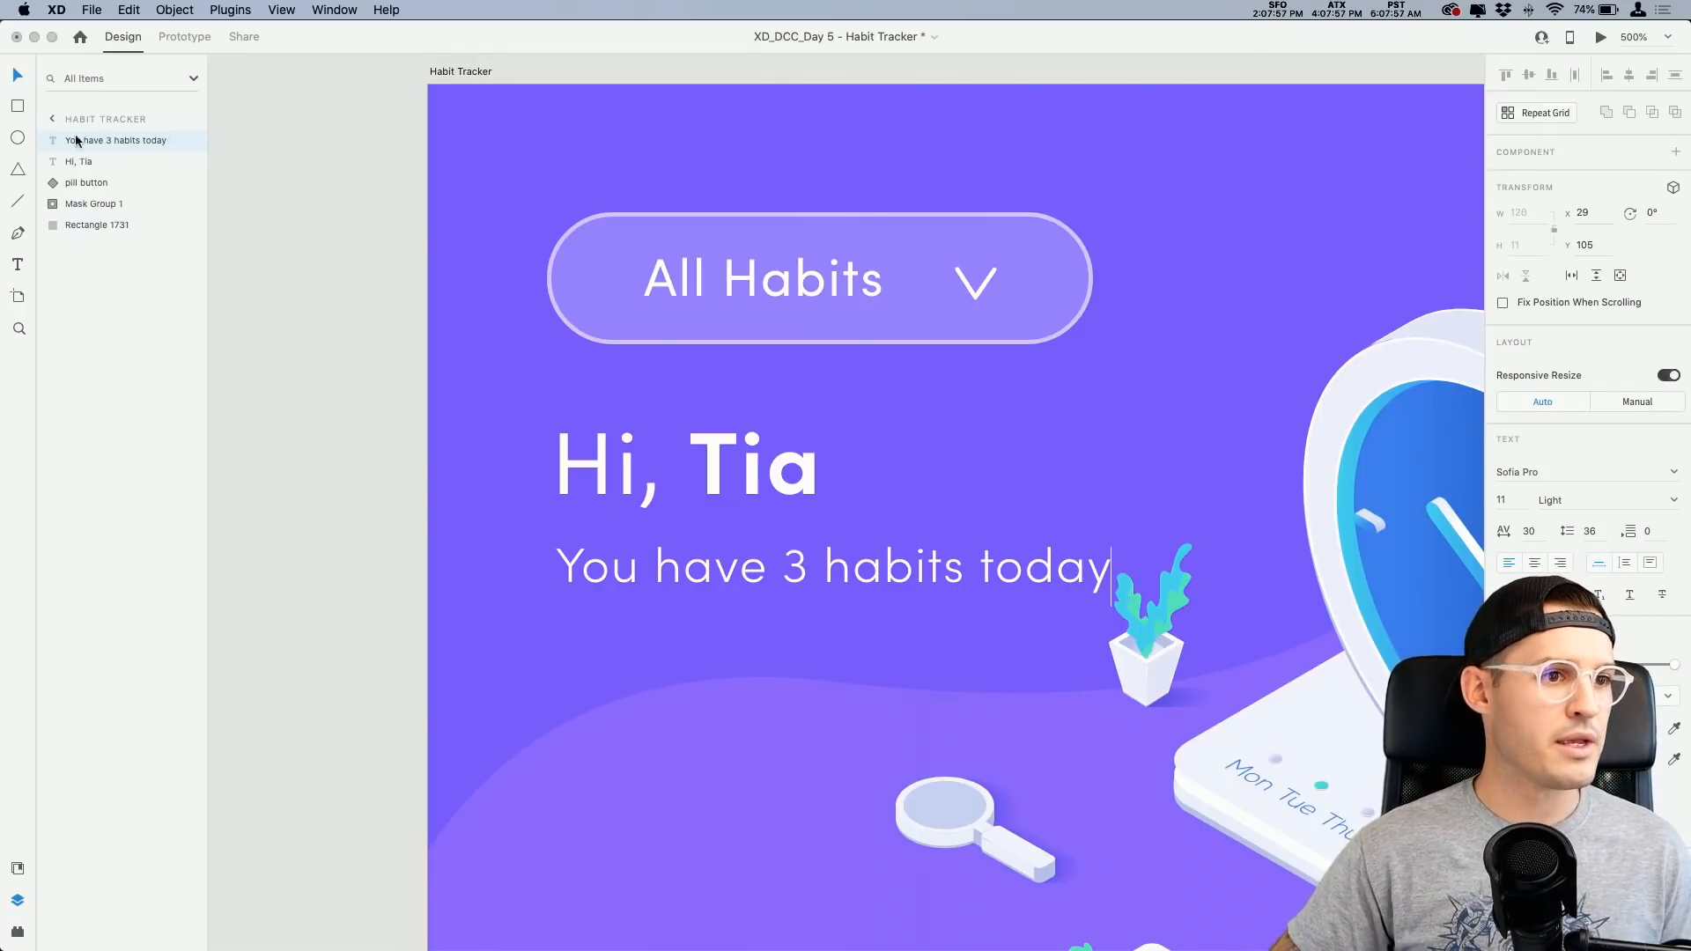
# Step: Move the habits line up to Y 98 and group it with the greeting, placing the pair at Y 72
pyautogui.moveTo(644, 581); pyautogui.dragTo(647, 551)
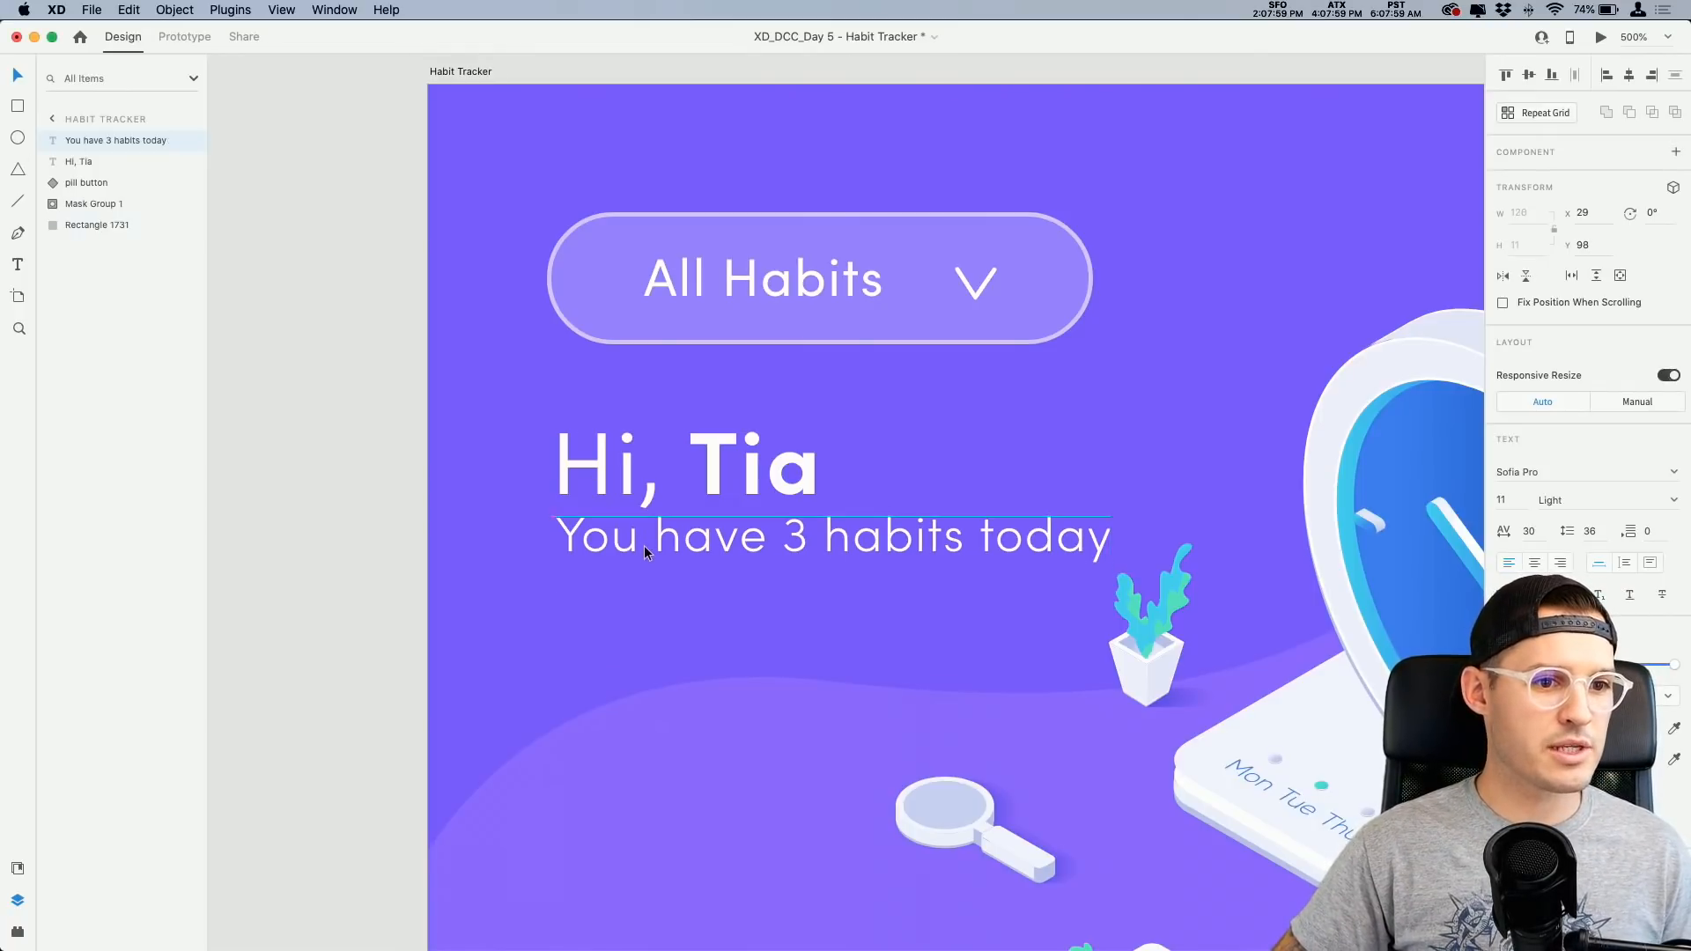
pyautogui.keyDown('shift'); pyautogui.click(644, 483); pyautogui.keyUp('shift')
pyautogui.moveTo(644, 482); pyautogui.dragTo(644, 453)
pyautogui.press('super+g')
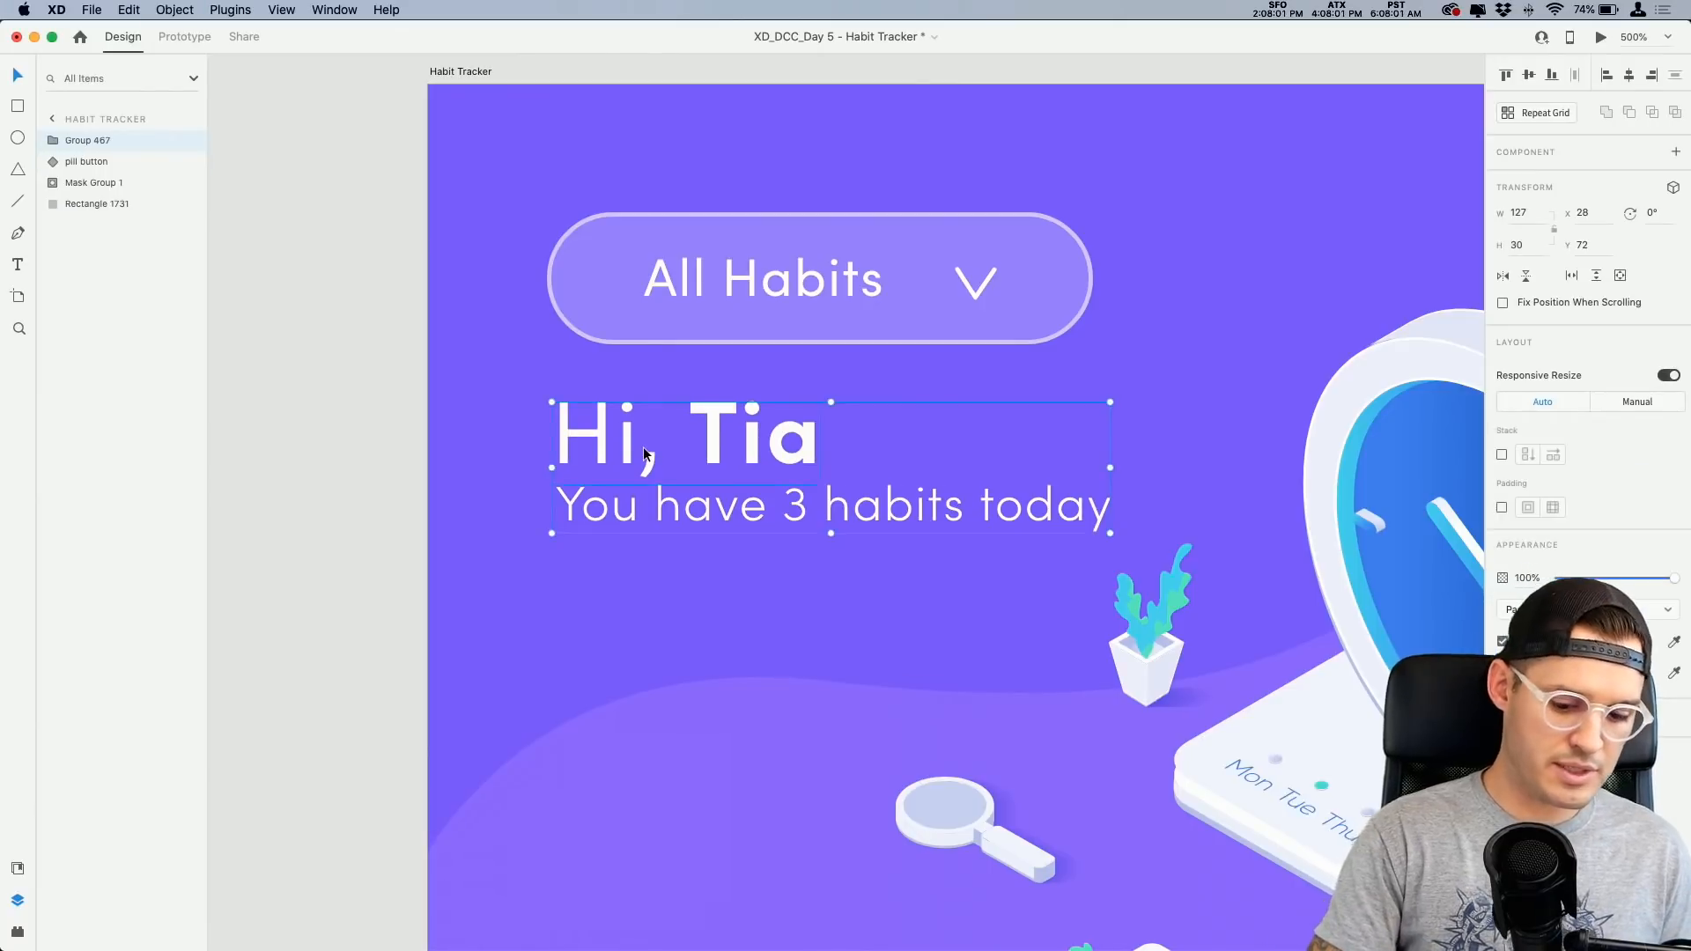
# Step: Move the clock illustration inside the header's mask group down to Y 66.91
pyautogui.press('super+minus')
pyautogui.press('super+minus')
pyautogui.press('super+minus')
pyautogui.press('super+minus')
pyautogui.press('super+plus')
pyautogui.moveTo(828, 648); pyautogui.dragTo(692, 605)
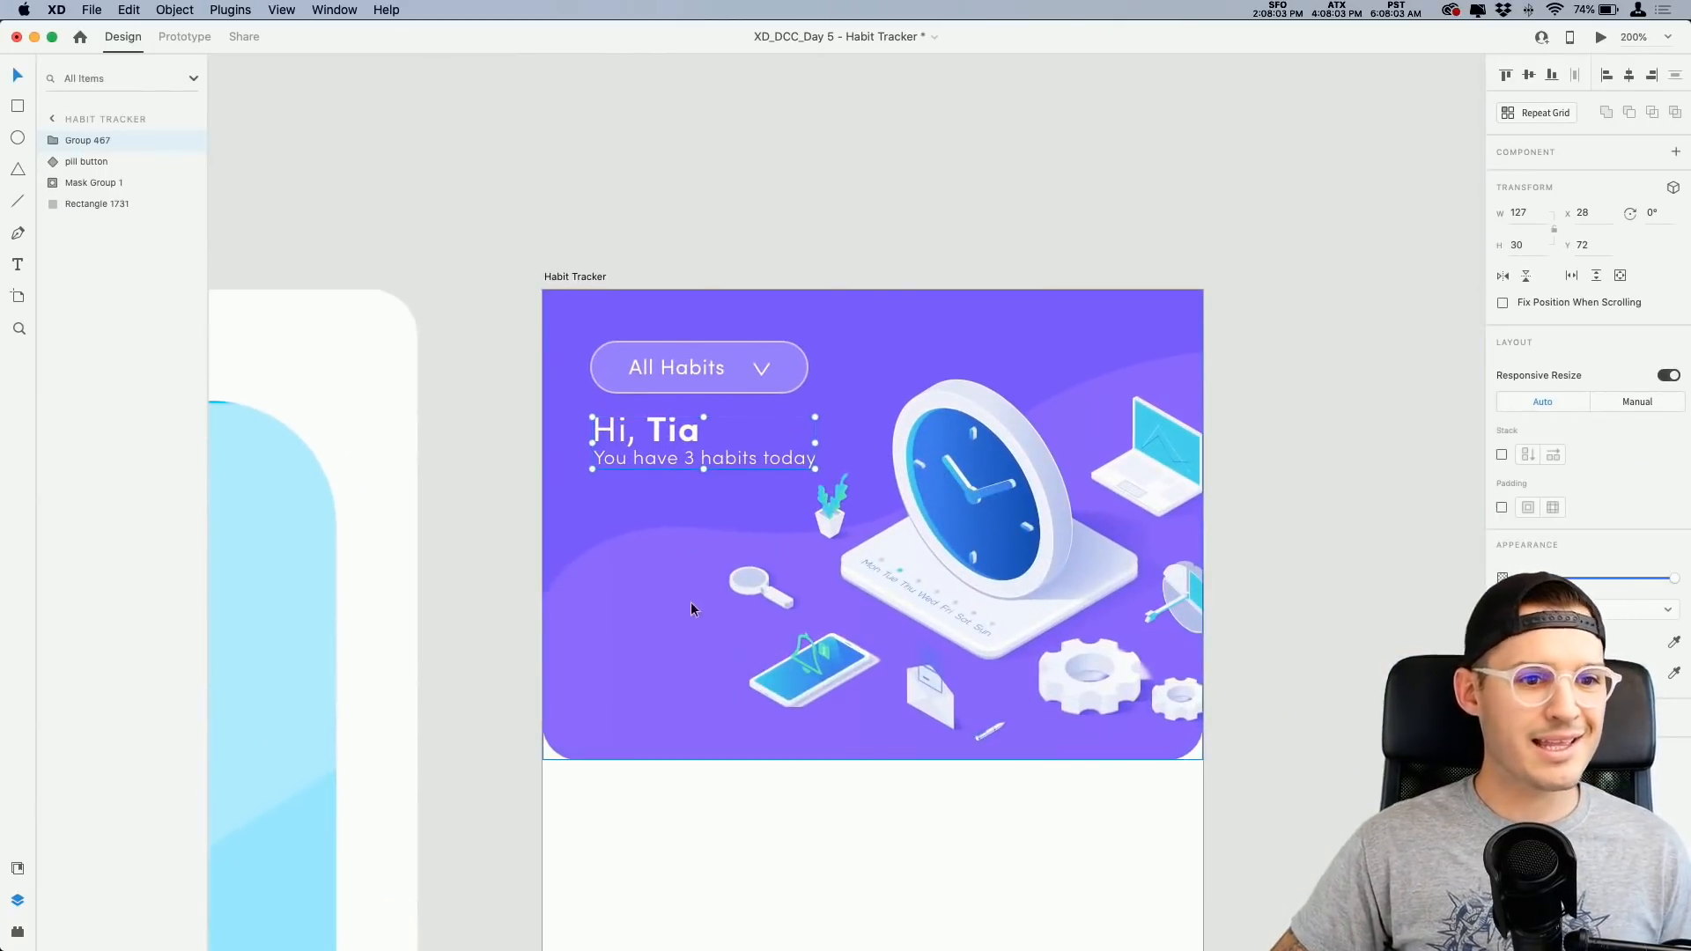
pyautogui.doubleClick(974, 557)
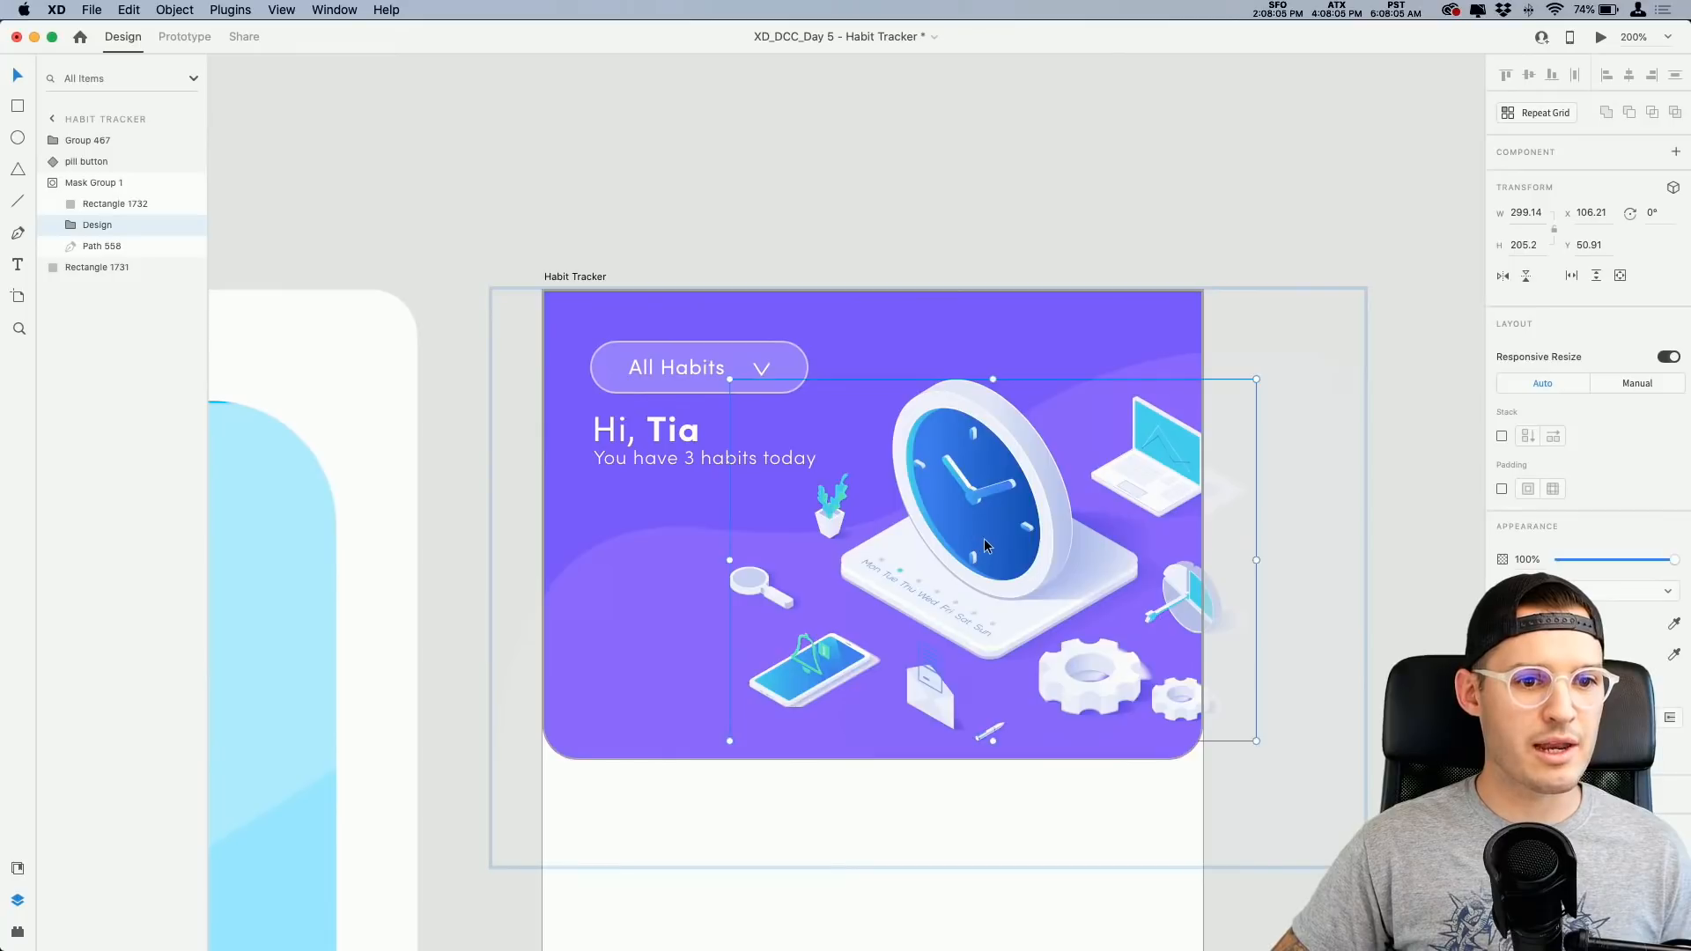
pyautogui.moveTo(985, 537); pyautogui.dragTo(985, 559)
pyautogui.click(1283, 490)
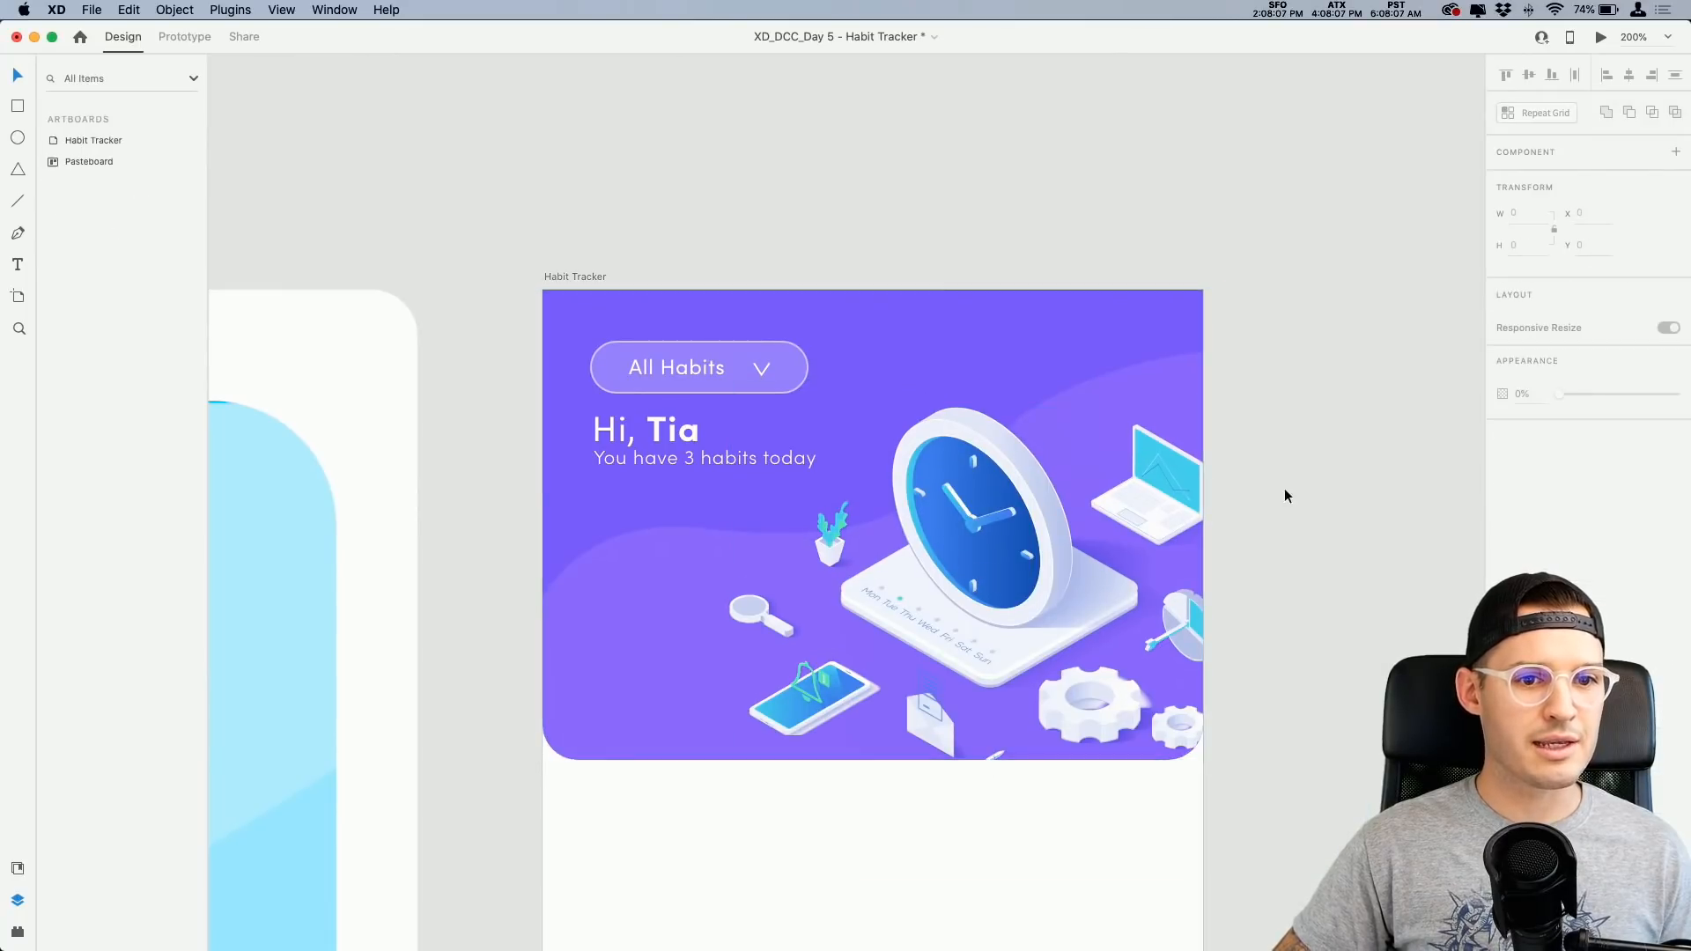
# Step: Shift the clock illustration inside the mask group slightly to the right
pyautogui.click(995, 491)
pyautogui.doubleClick(995, 490)
pyautogui.doubleClick(985, 490)
pyautogui.moveTo(985, 490); pyautogui.dragTo(997, 494)
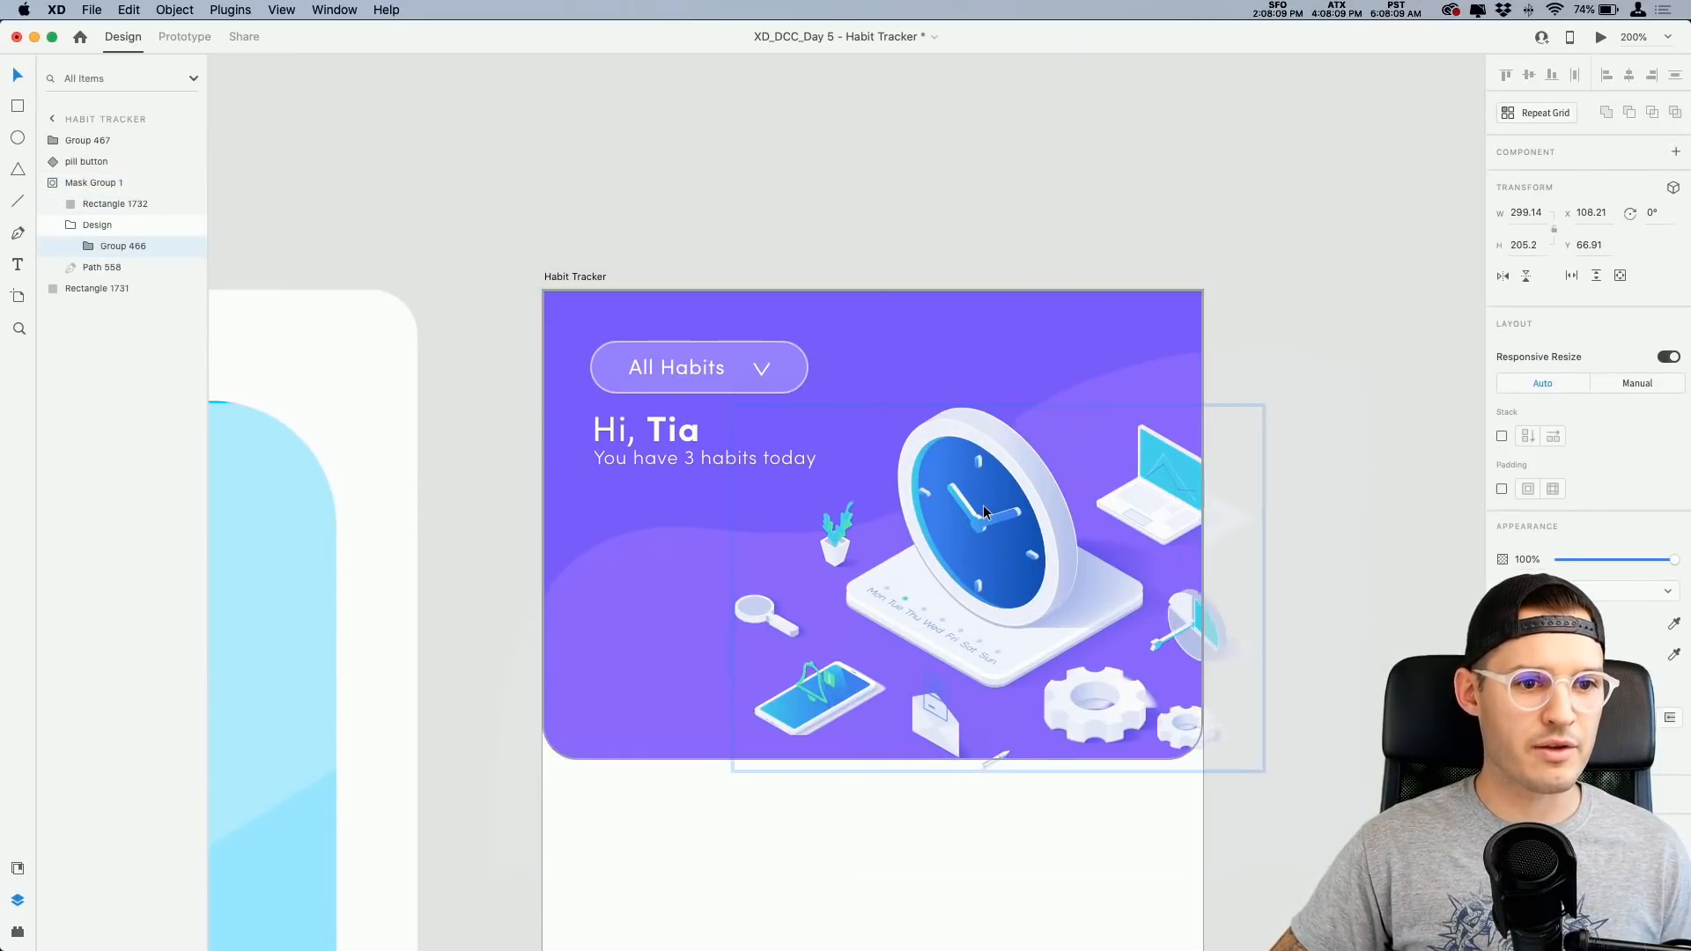
pyautogui.click(663, 541)
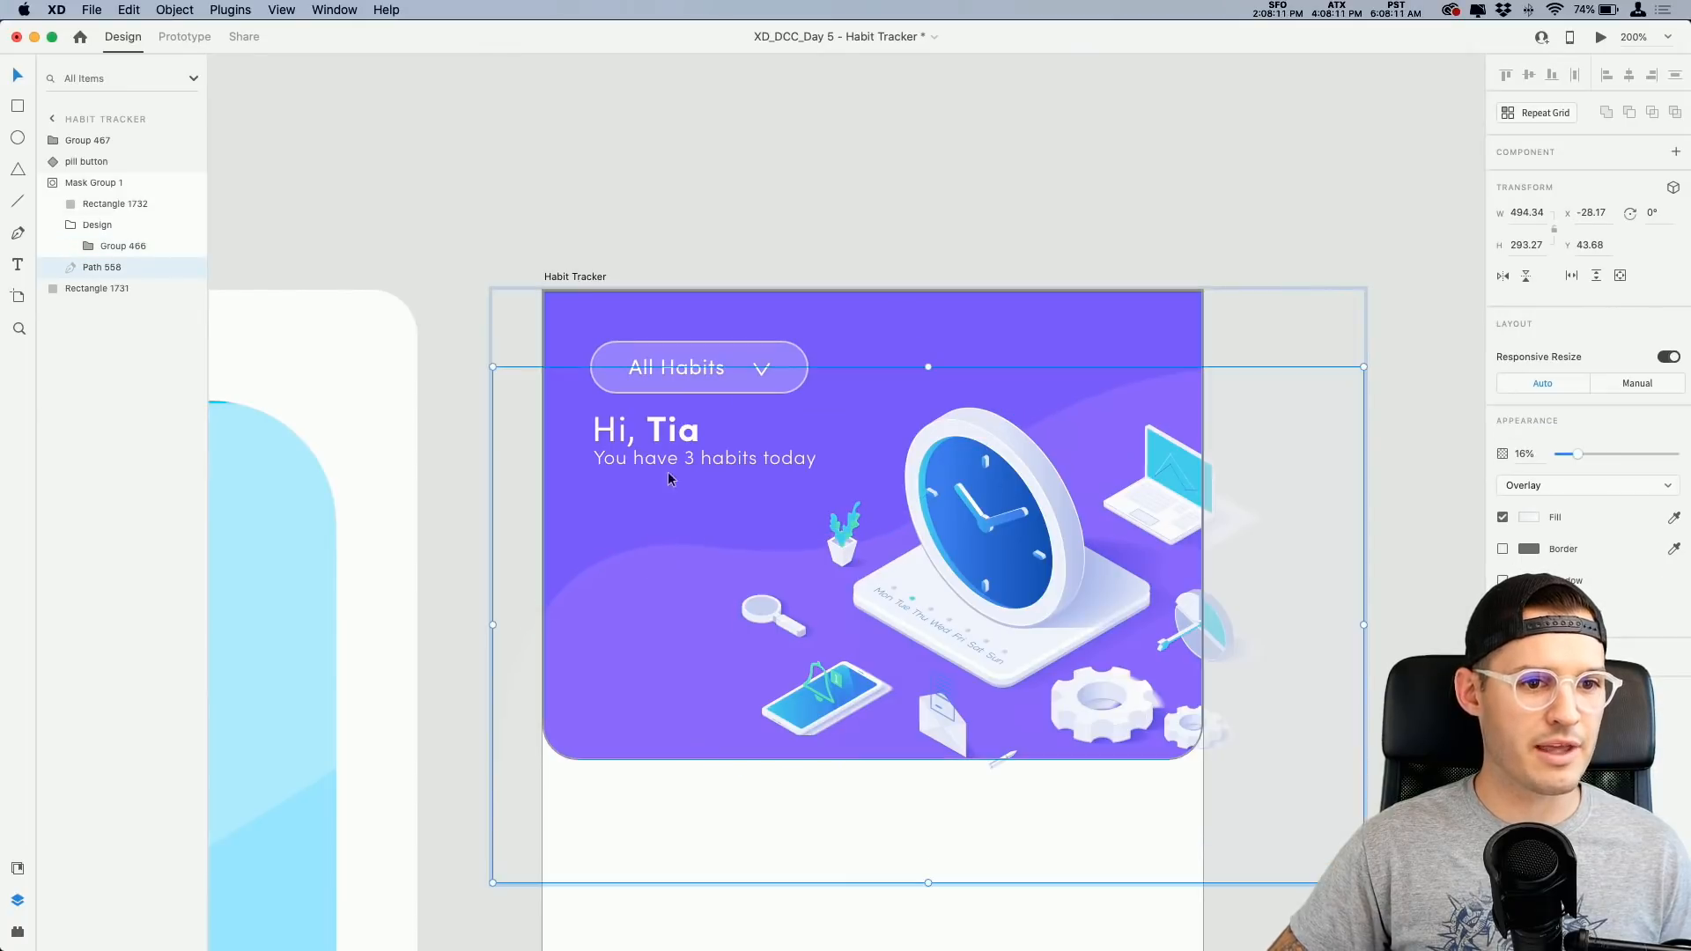
# Step: Move the greeting group and the pill button slightly lower in the header, widening the gap between them
pyautogui.click(674, 436)
pyautogui.keyDown('shift'); pyautogui.click(674, 377); pyautogui.keyUp('shift')
pyautogui.moveTo(675, 377)
pyautogui.mouseDown()
pyautogui.moveTo(675, 398)
pyautogui.moveTo(695, 374)
pyautogui.mouseUp()
pyautogui.click(729, 270)
# Step: Group all the header elements under the name "header" and save the document
pyautogui.moveTo(1216, 245); pyautogui.dragTo(479, 749)
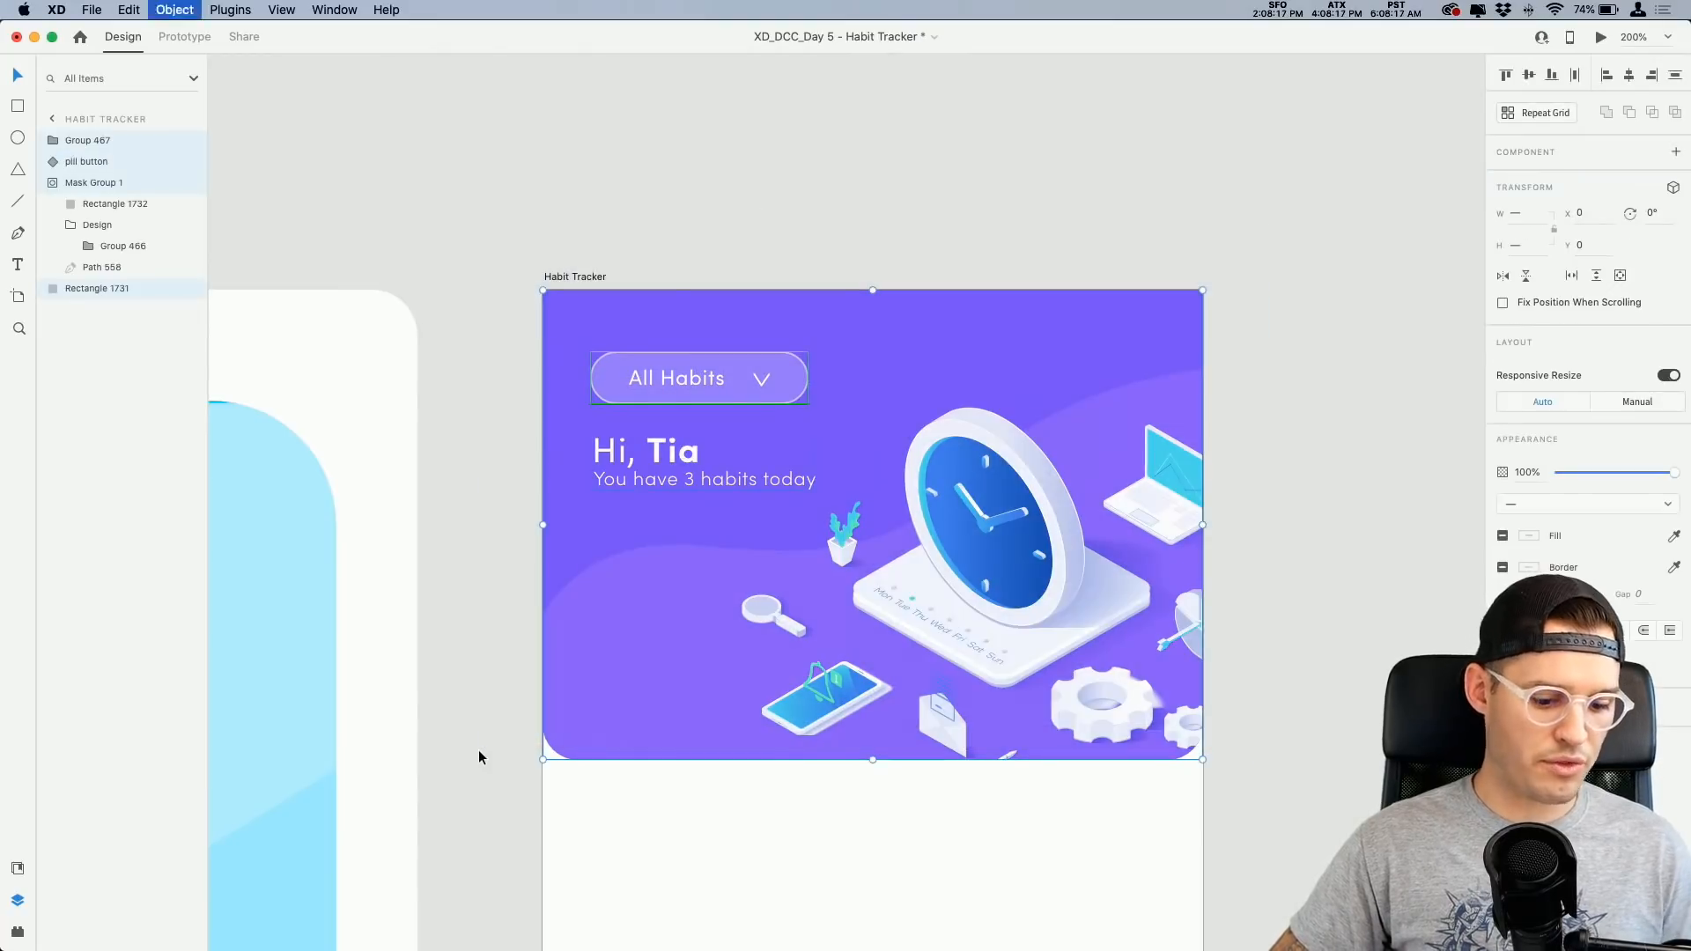
pyautogui.press('super+g')
pyautogui.moveTo(841, 834); pyautogui.dragTo(791, 739)
pyautogui.doubleClick(88, 140)
pyautogui.write('h')
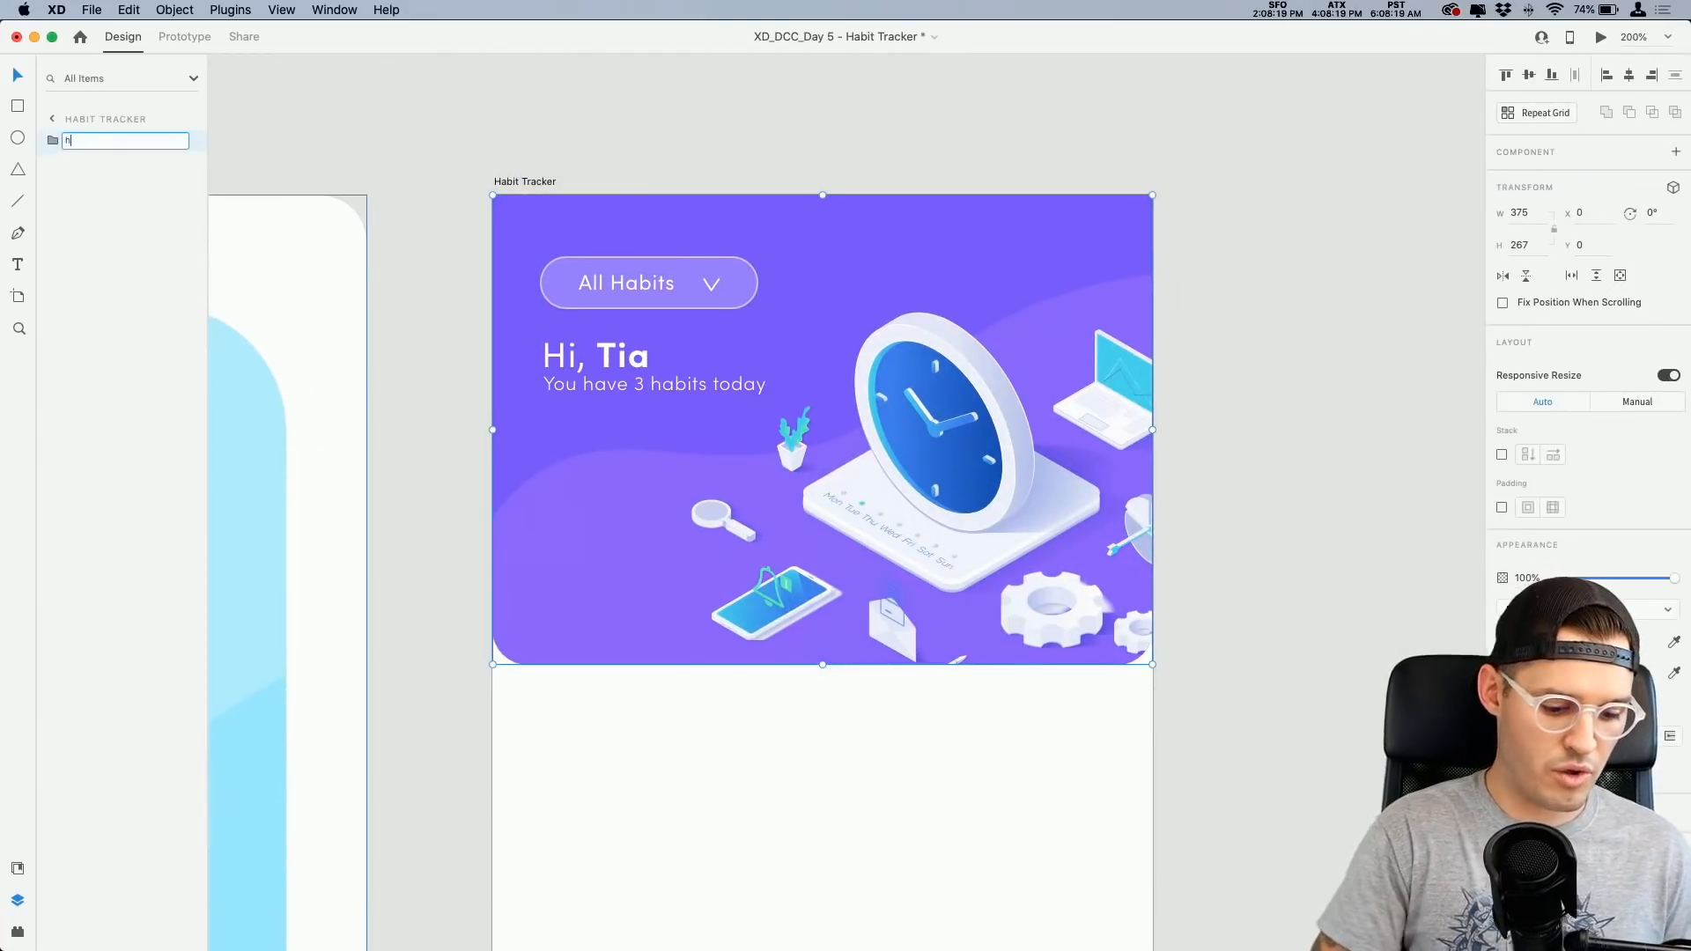
pyautogui.write('eader')
pyautogui.press('Return')
pyautogui.click(911, 157)
pyautogui.press('super+s')
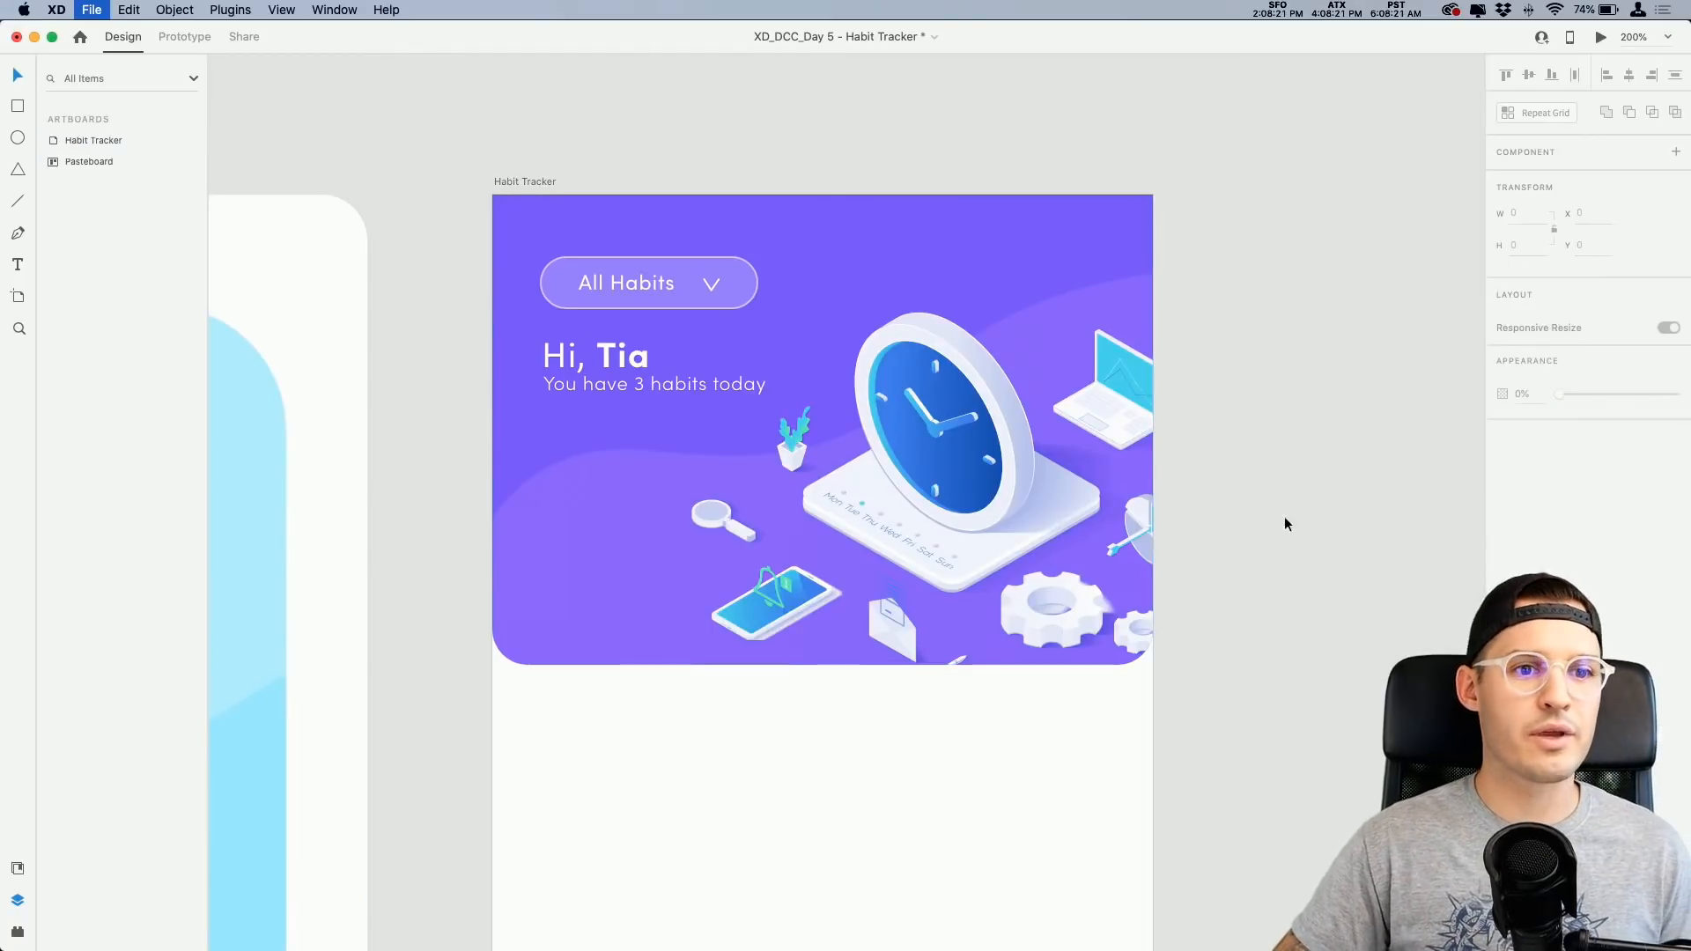
# Step: Fill the Habit Tracker artboard with a pale lavender tint derived from the header's purple
pyautogui.moveTo(1284, 516); pyautogui.dragTo(1275, 410)
pyautogui.press('super+minus')
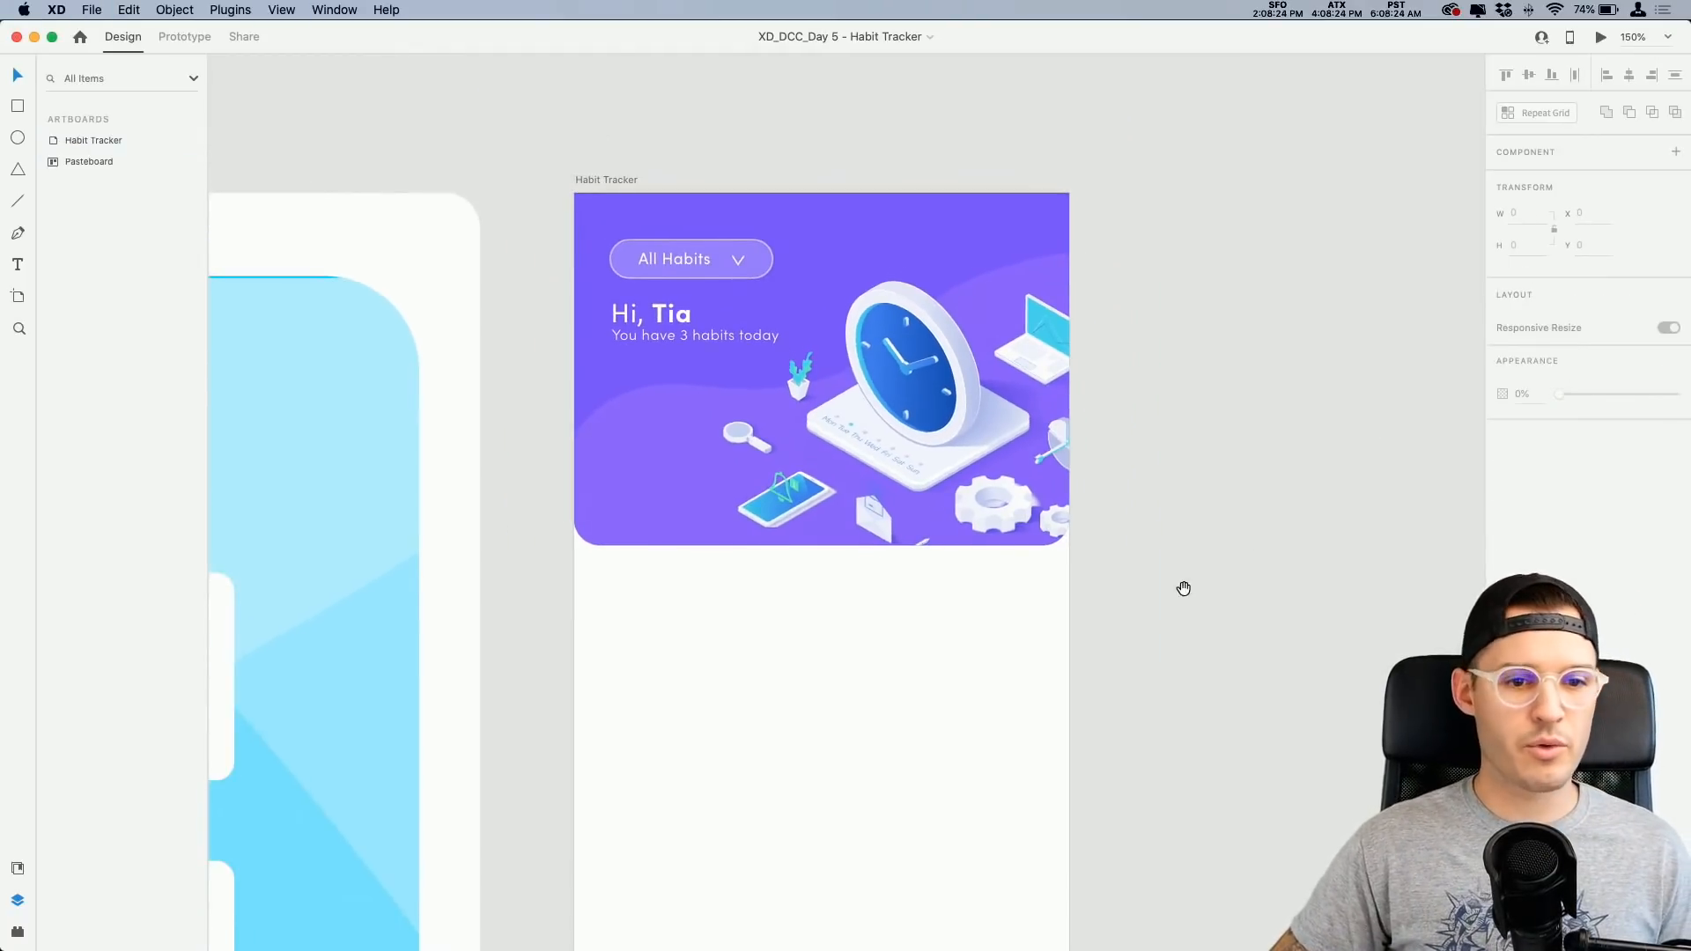
pyautogui.scroll(-3, 1181, 588)
pyautogui.scroll(2, 1083, 309)
pyautogui.click(604, 111)
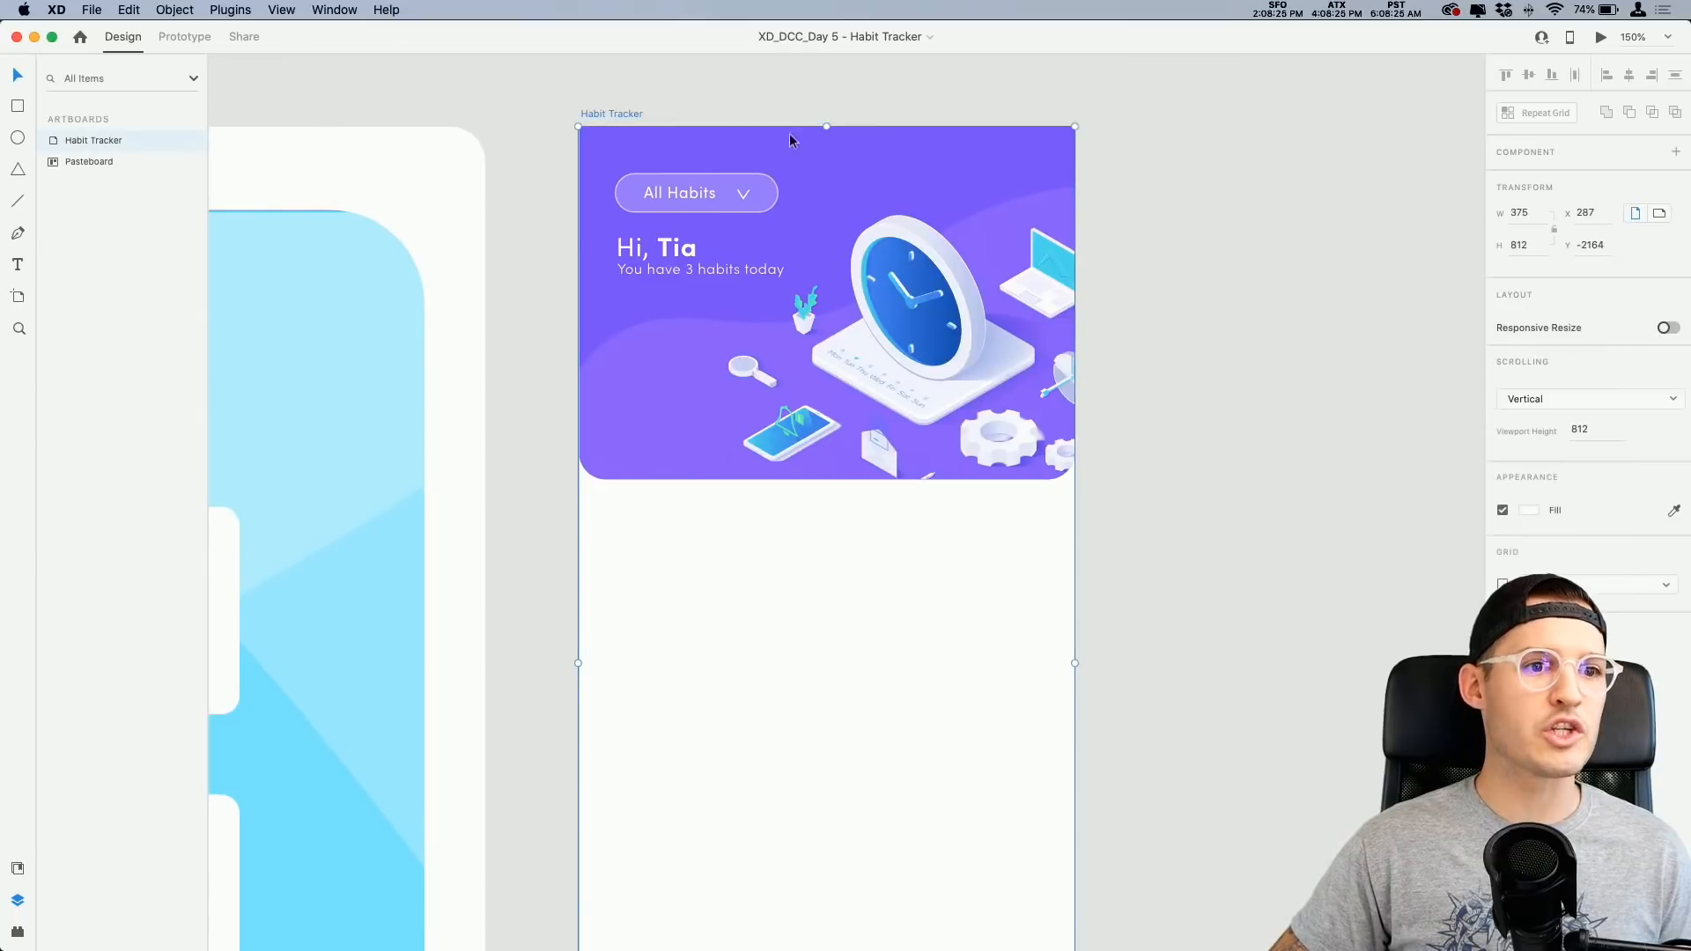
pyautogui.click(1530, 510)
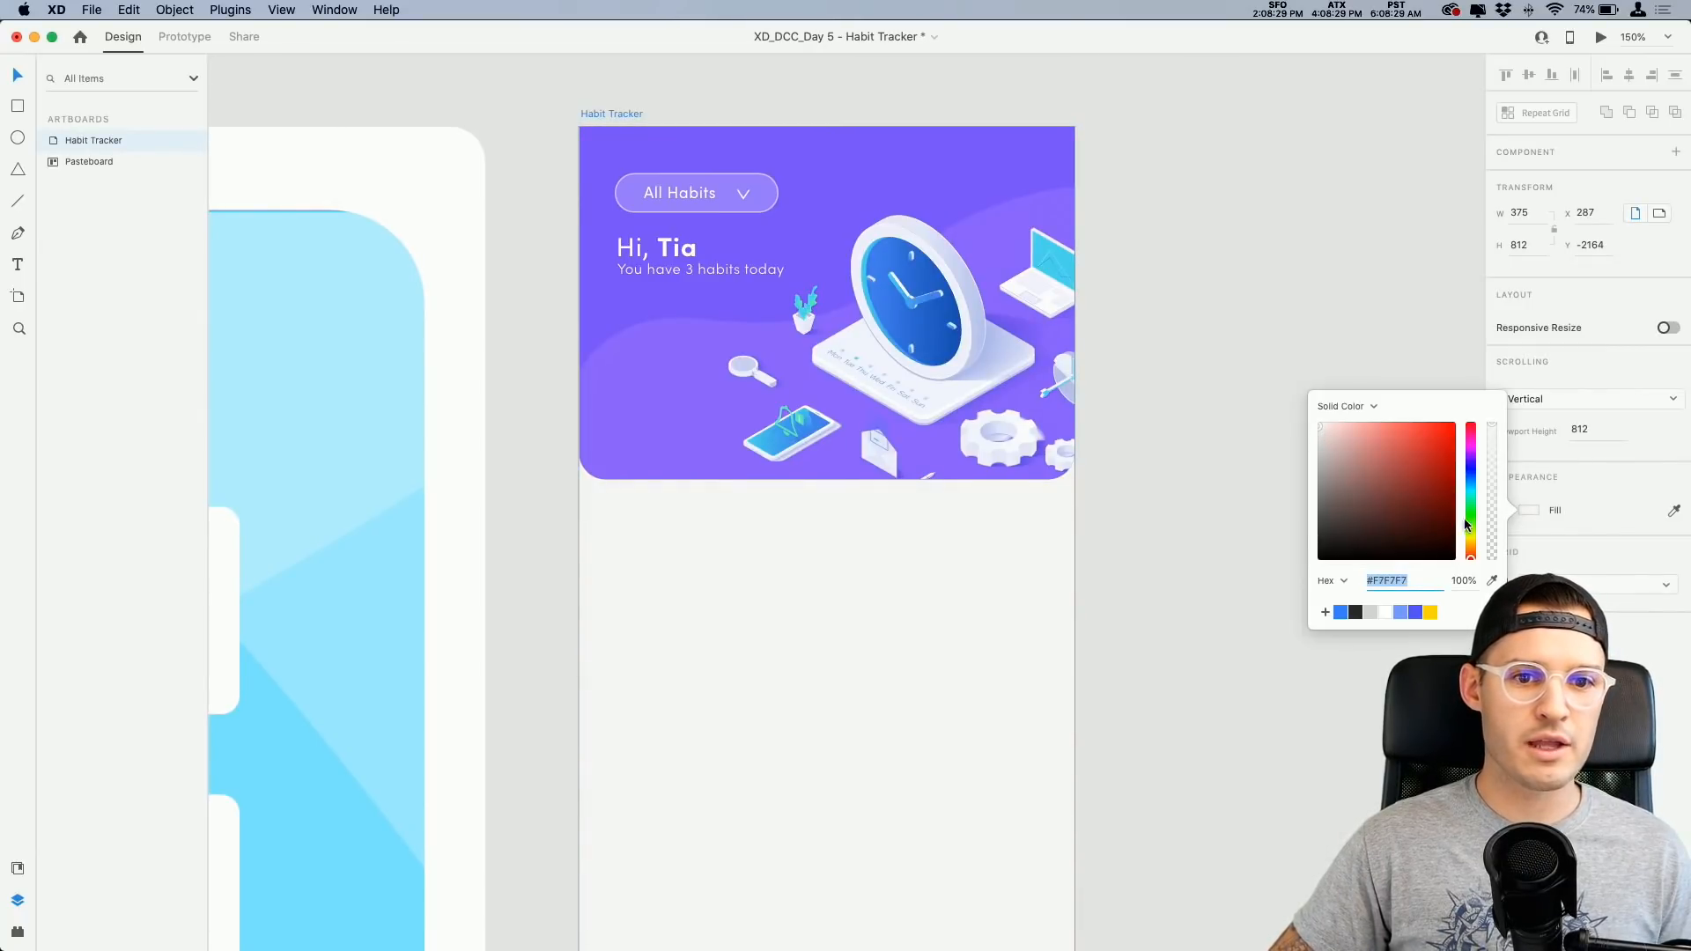
pyautogui.moveTo(1470, 555); pyautogui.dragTo(1473, 492)
pyautogui.click(1491, 581)
pyautogui.click(716, 388)
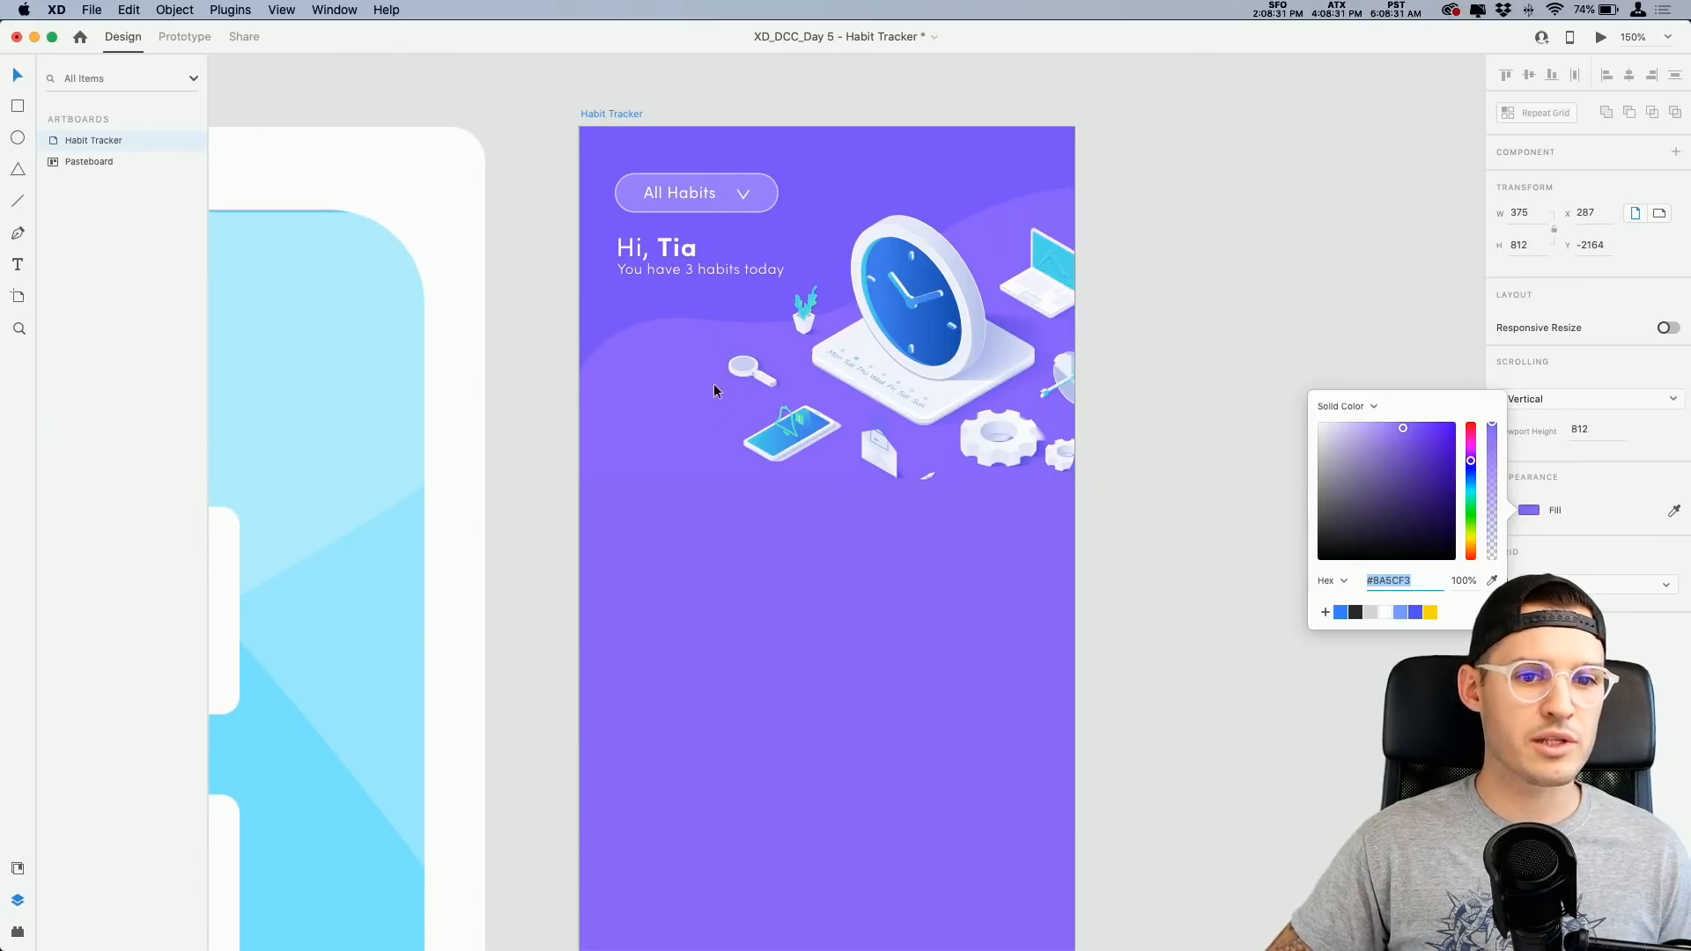
pyautogui.moveTo(1366, 432); pyautogui.dragTo(1324, 420)
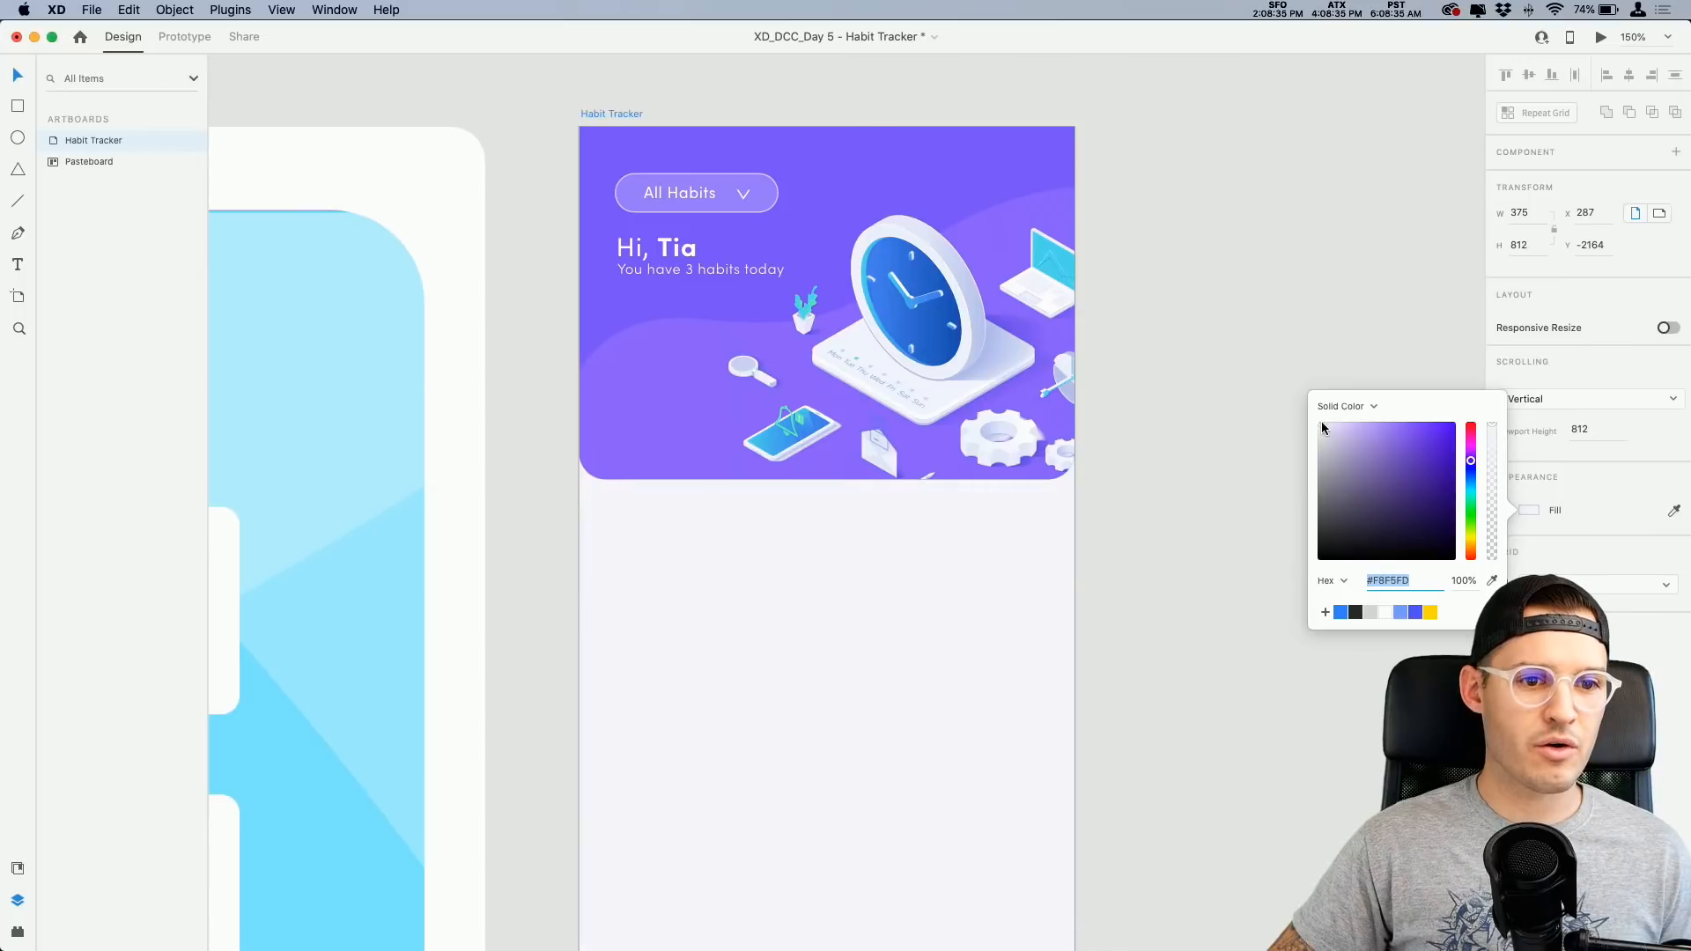
pyautogui.click(1140, 483)
# Step: Duplicate the header's purple background rectangle, rotate the copy 180°, and place it flush with the artboard's bottom edge
pyautogui.scroll(-2, 1154, 458)
pyautogui.hscroll(-1, 1154, 458)
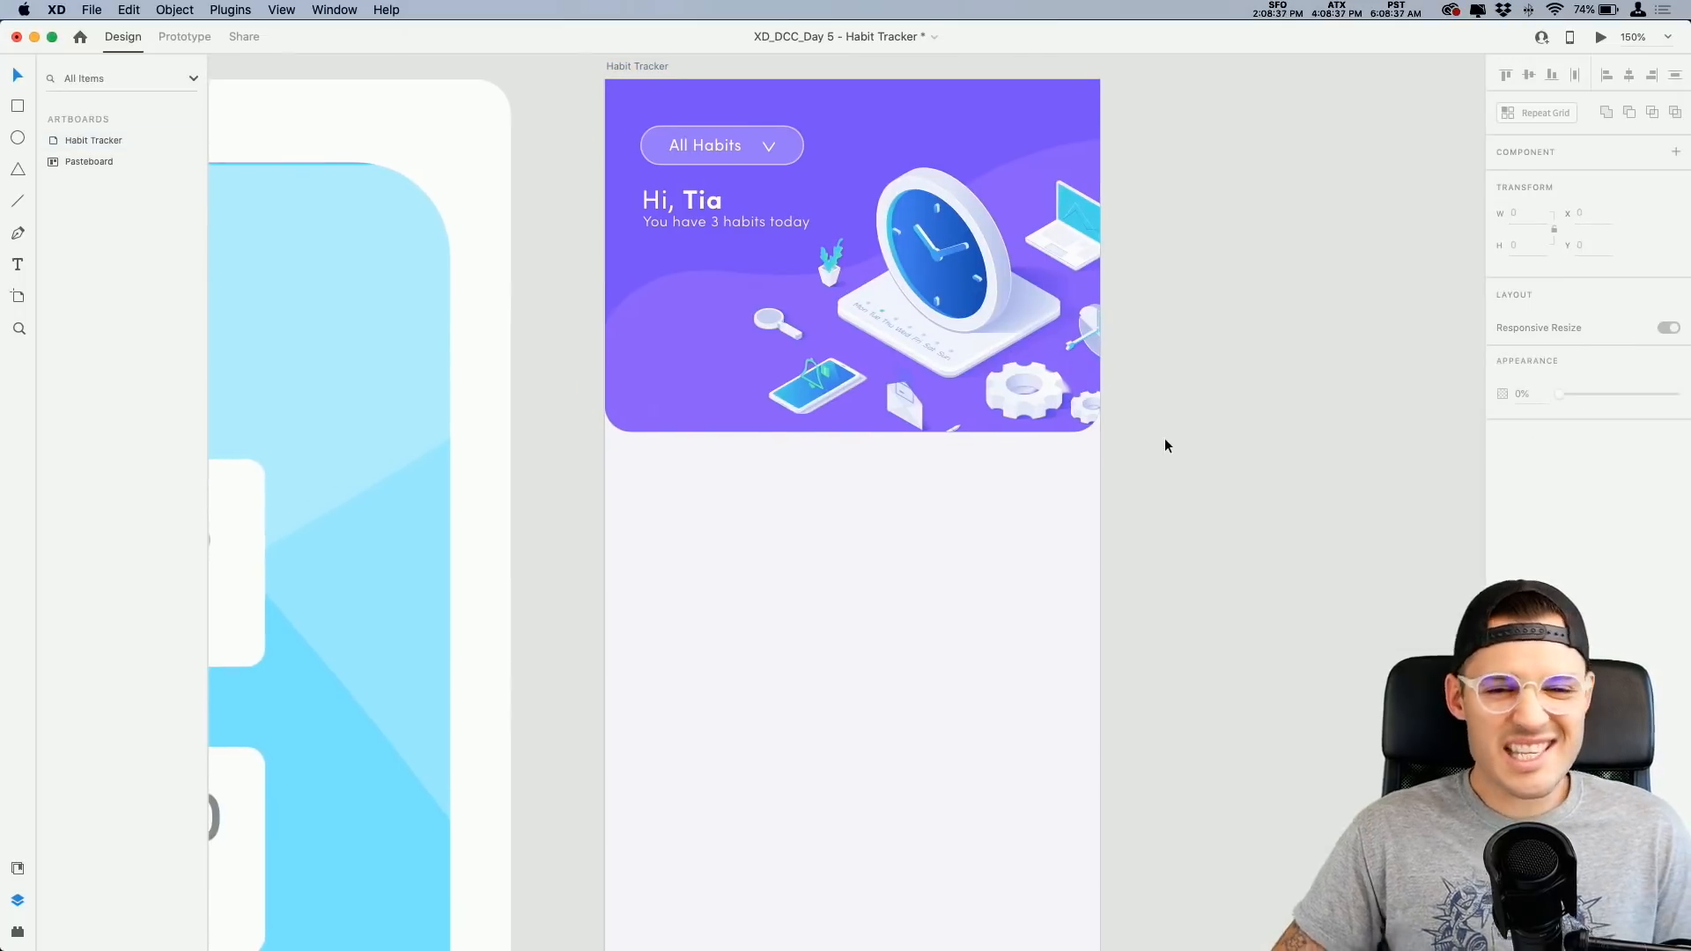
pyautogui.scroll(-3, 1174, 611)
pyautogui.hscroll(-1, 1174, 611)
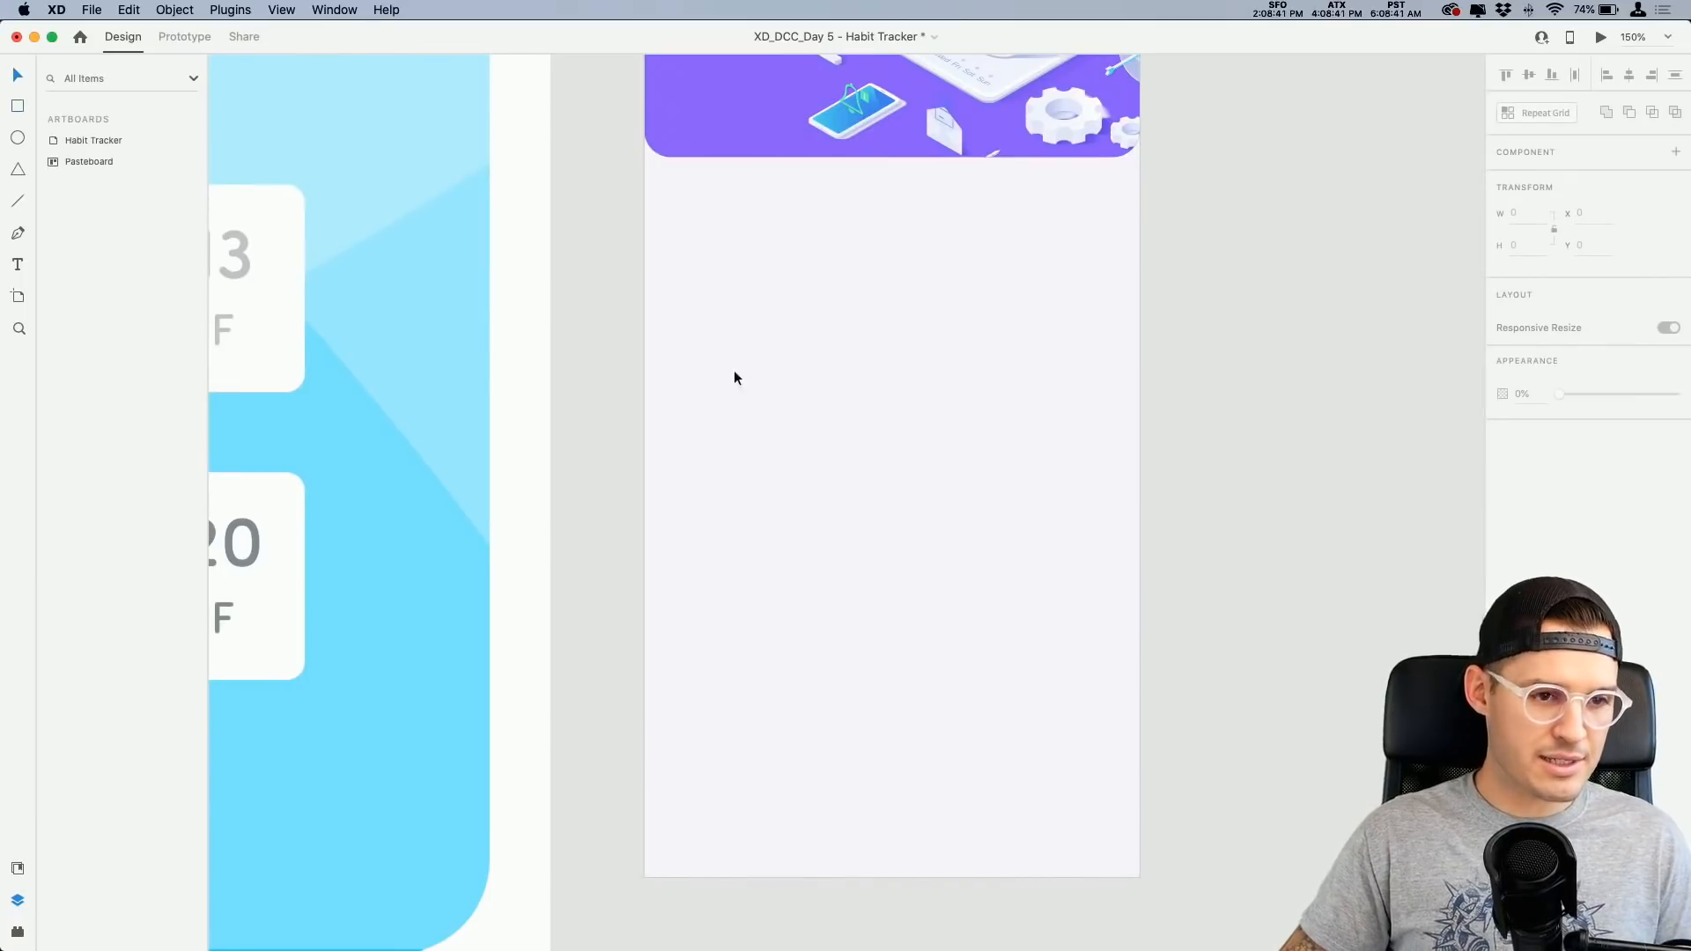
pyautogui.keyDown('super'); pyautogui.click(694, 157); pyautogui.keyUp('super')
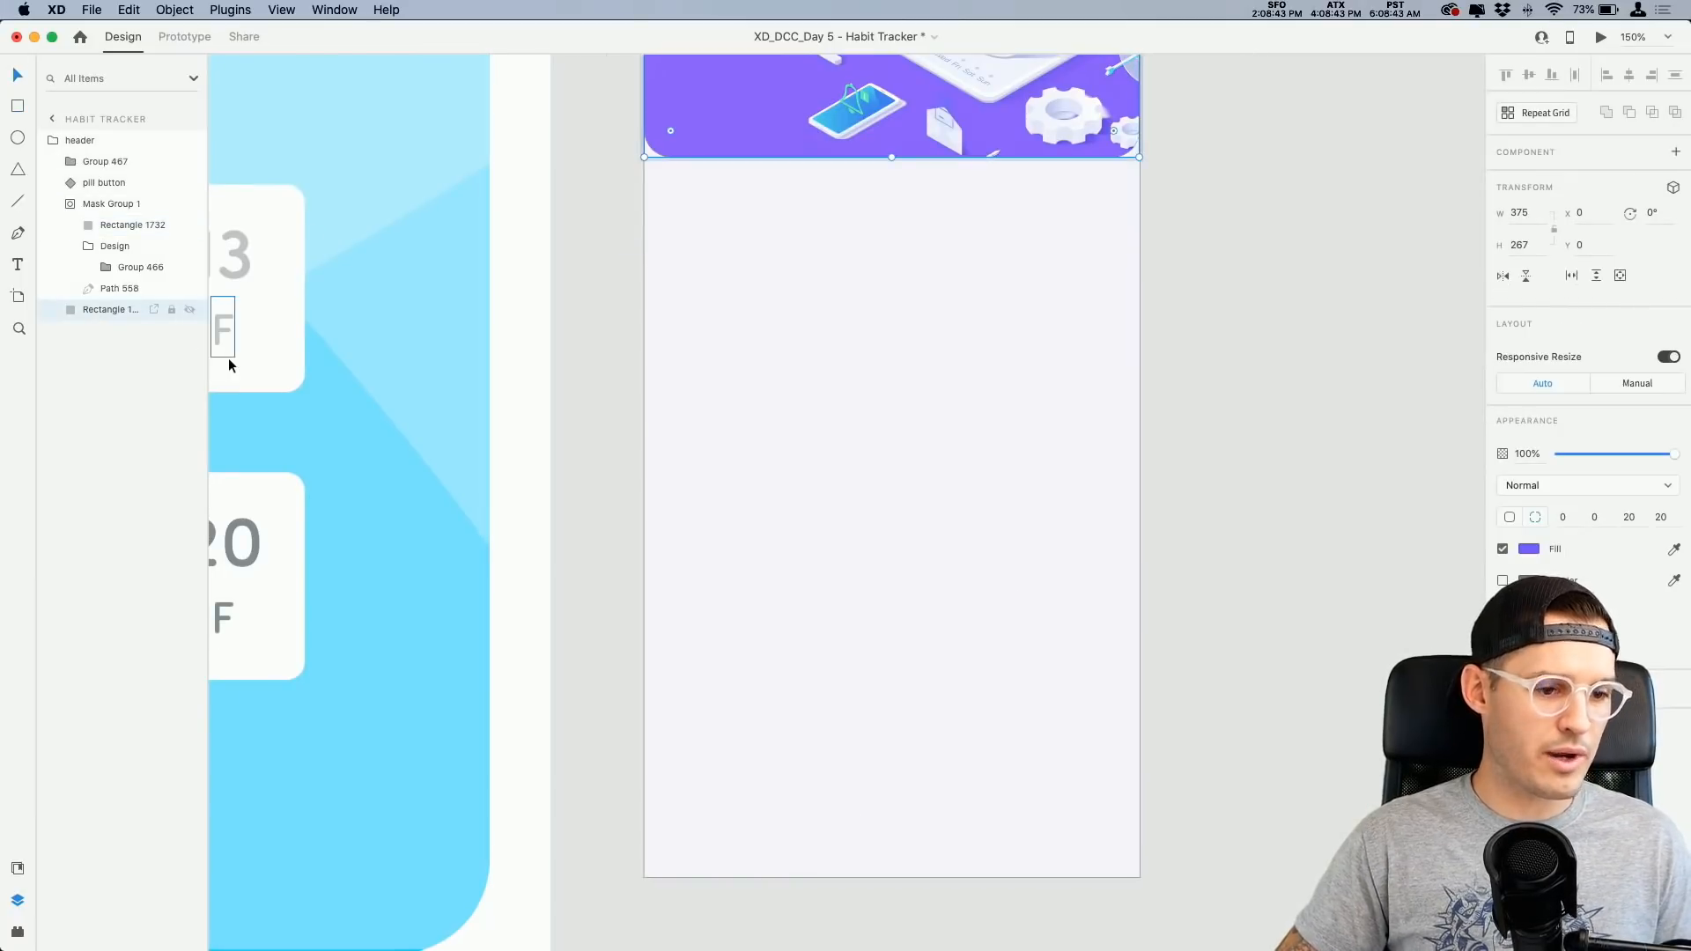
pyautogui.press('super+c')
pyautogui.click(749, 553)
pyautogui.press('super+v')
pyautogui.moveTo(832, 380); pyautogui.dragTo(835, 613)
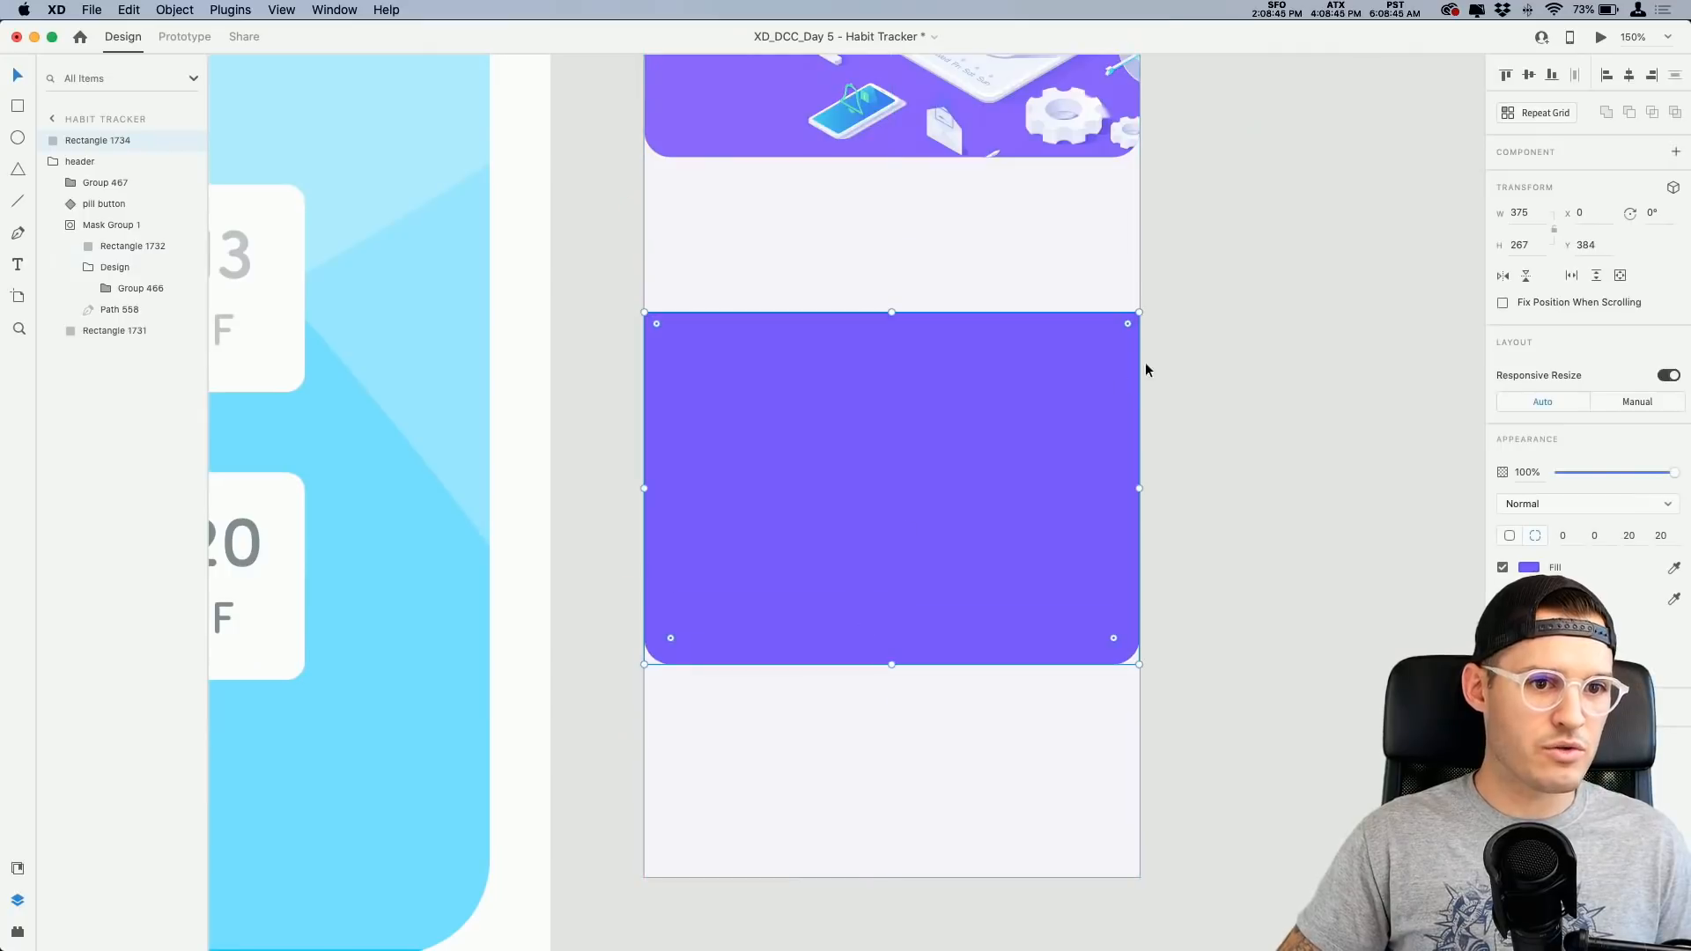
pyautogui.moveTo(1146, 311); pyautogui.dragTo(749, 605)
pyautogui.moveTo(845, 559); pyautogui.dragTo(880, 702)
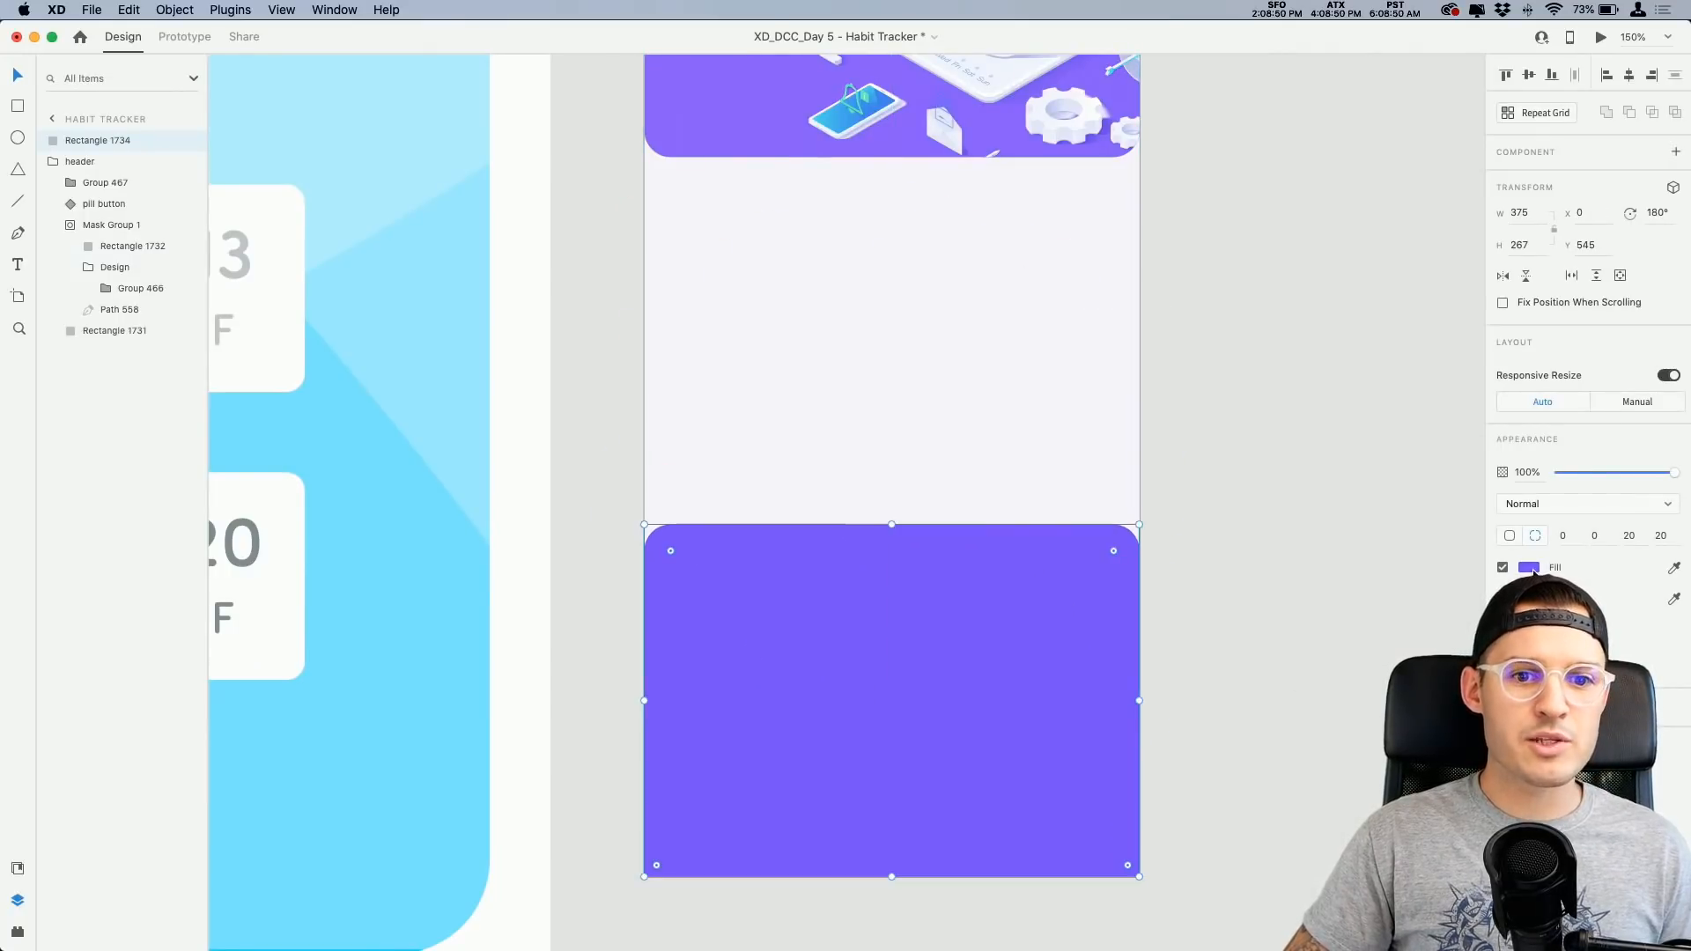
# Step: Fill the rotated rectangle with white (fff) and extend its upper edge to a height of about 431
pyautogui.click(1530, 568)
pyautogui.write('fff')
pyautogui.press('Return')
pyautogui.click(958, 662)
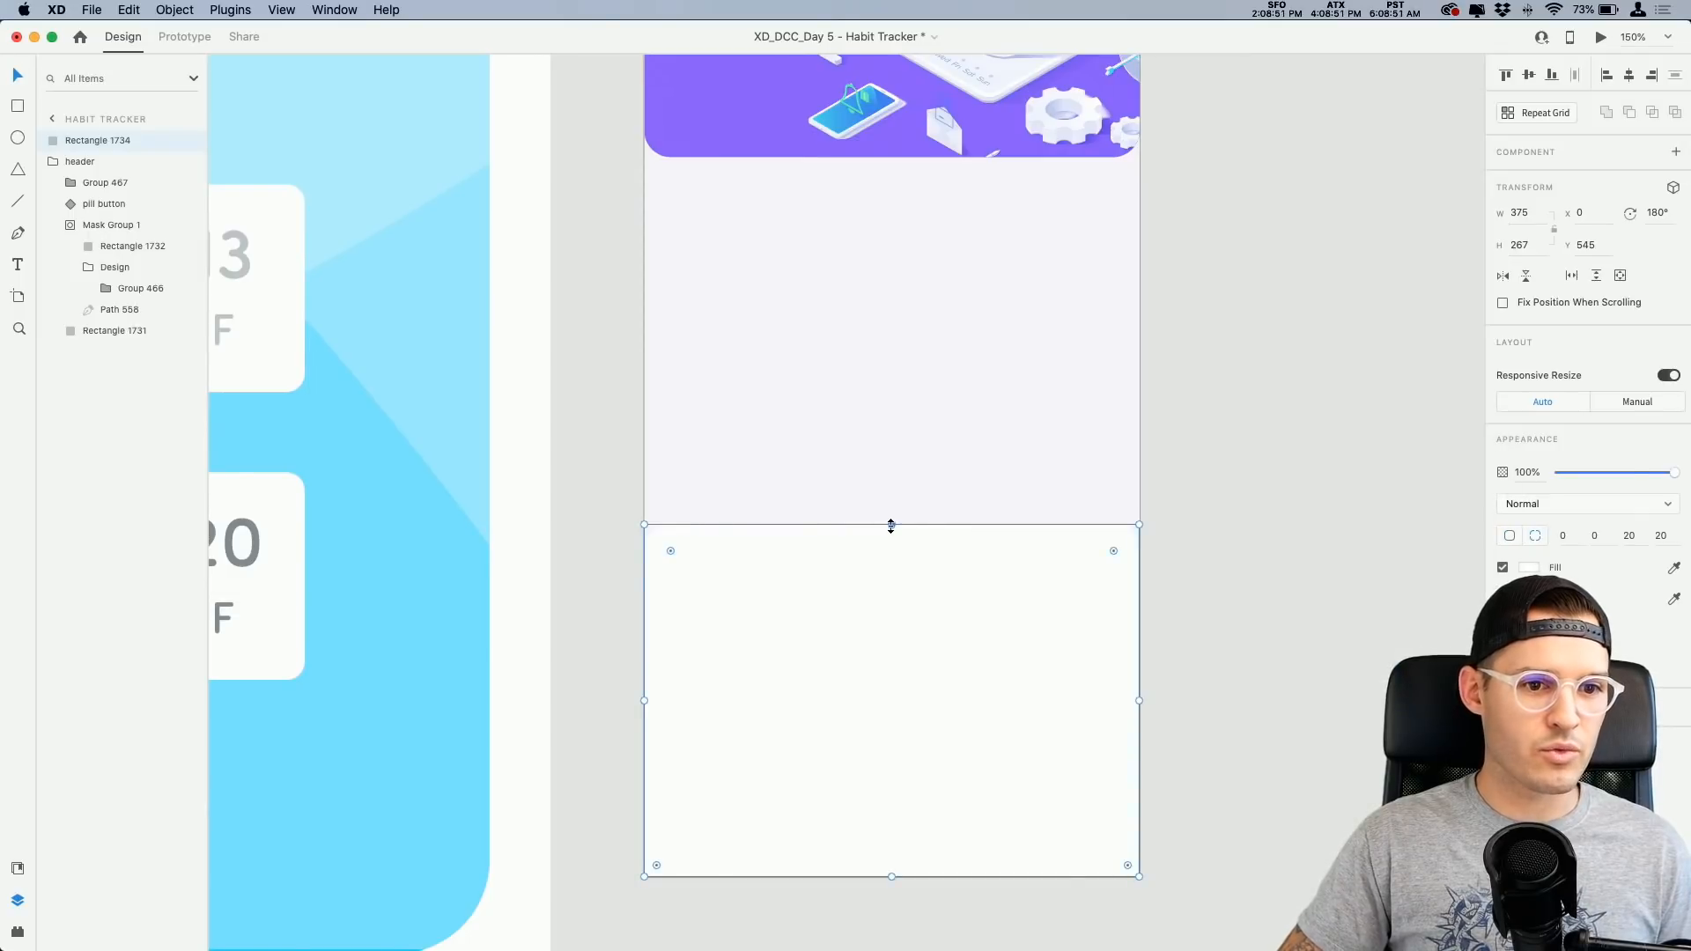
pyautogui.moveTo(891, 527); pyautogui.dragTo(892, 307)
pyautogui.scroll(5, 1010, 375)
pyautogui.hscroll(5, 1011, 374)
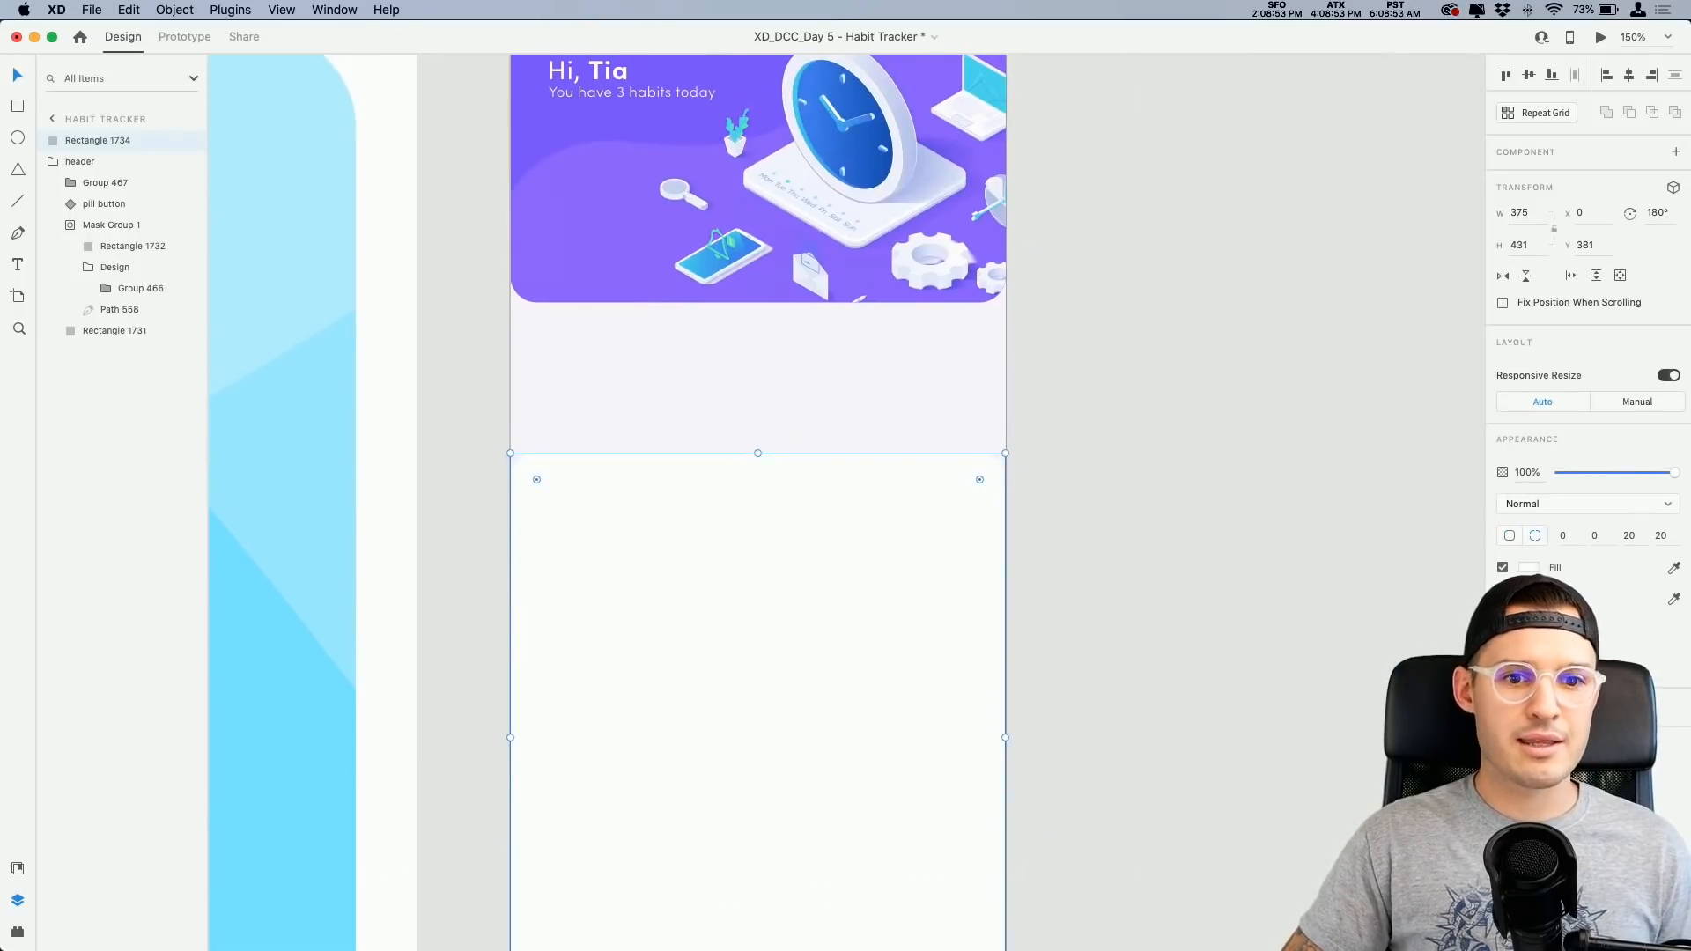
# Step: Give the white panel a faint, blurred drop shadow with a Y offset of -3 and raise its upper edge to a height of 436
pyautogui.press('Escape')
pyautogui.write('-3')
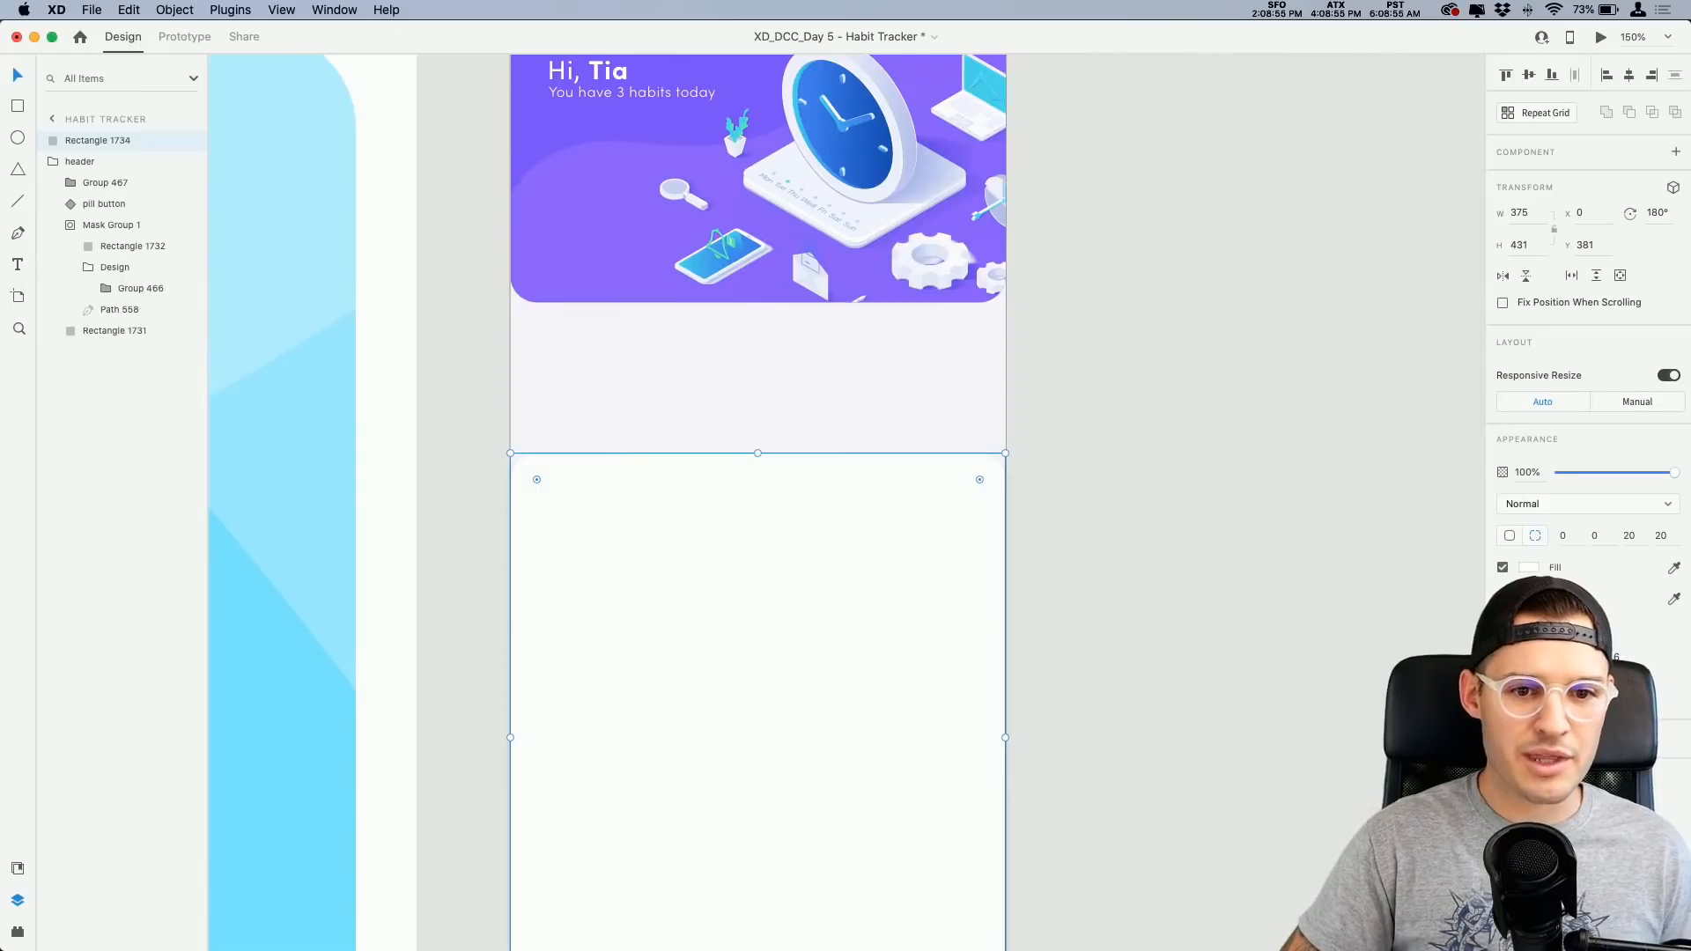
pyautogui.press('Return')
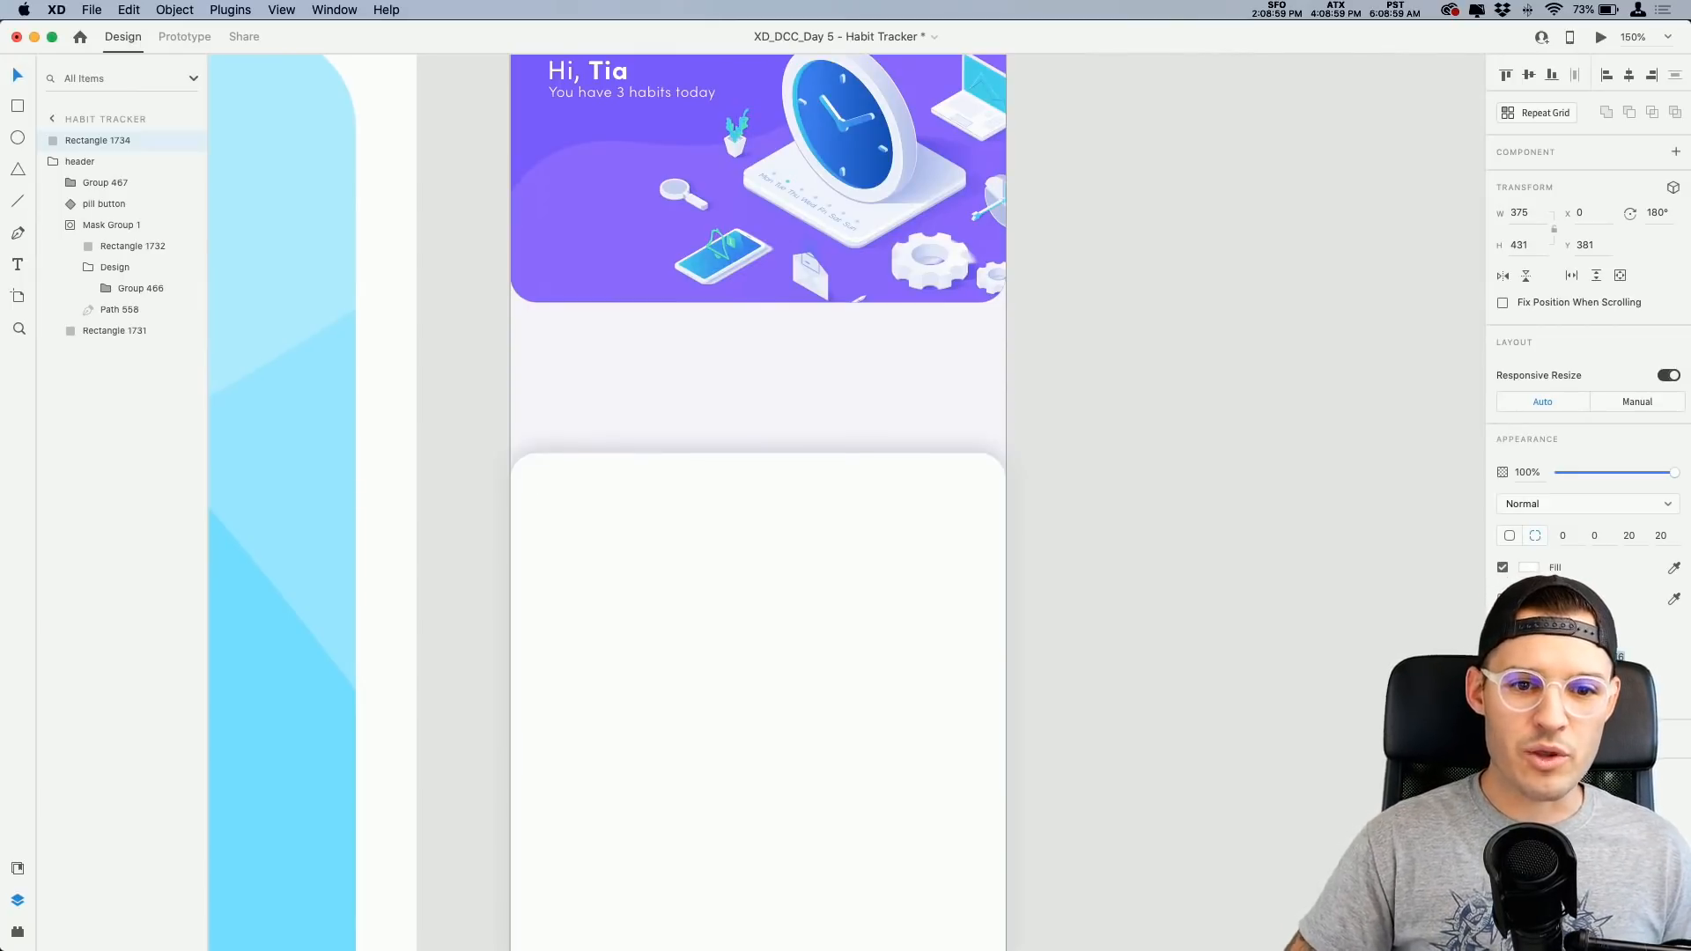
pyautogui.click(1617, 657)
pyautogui.click(1530, 631)
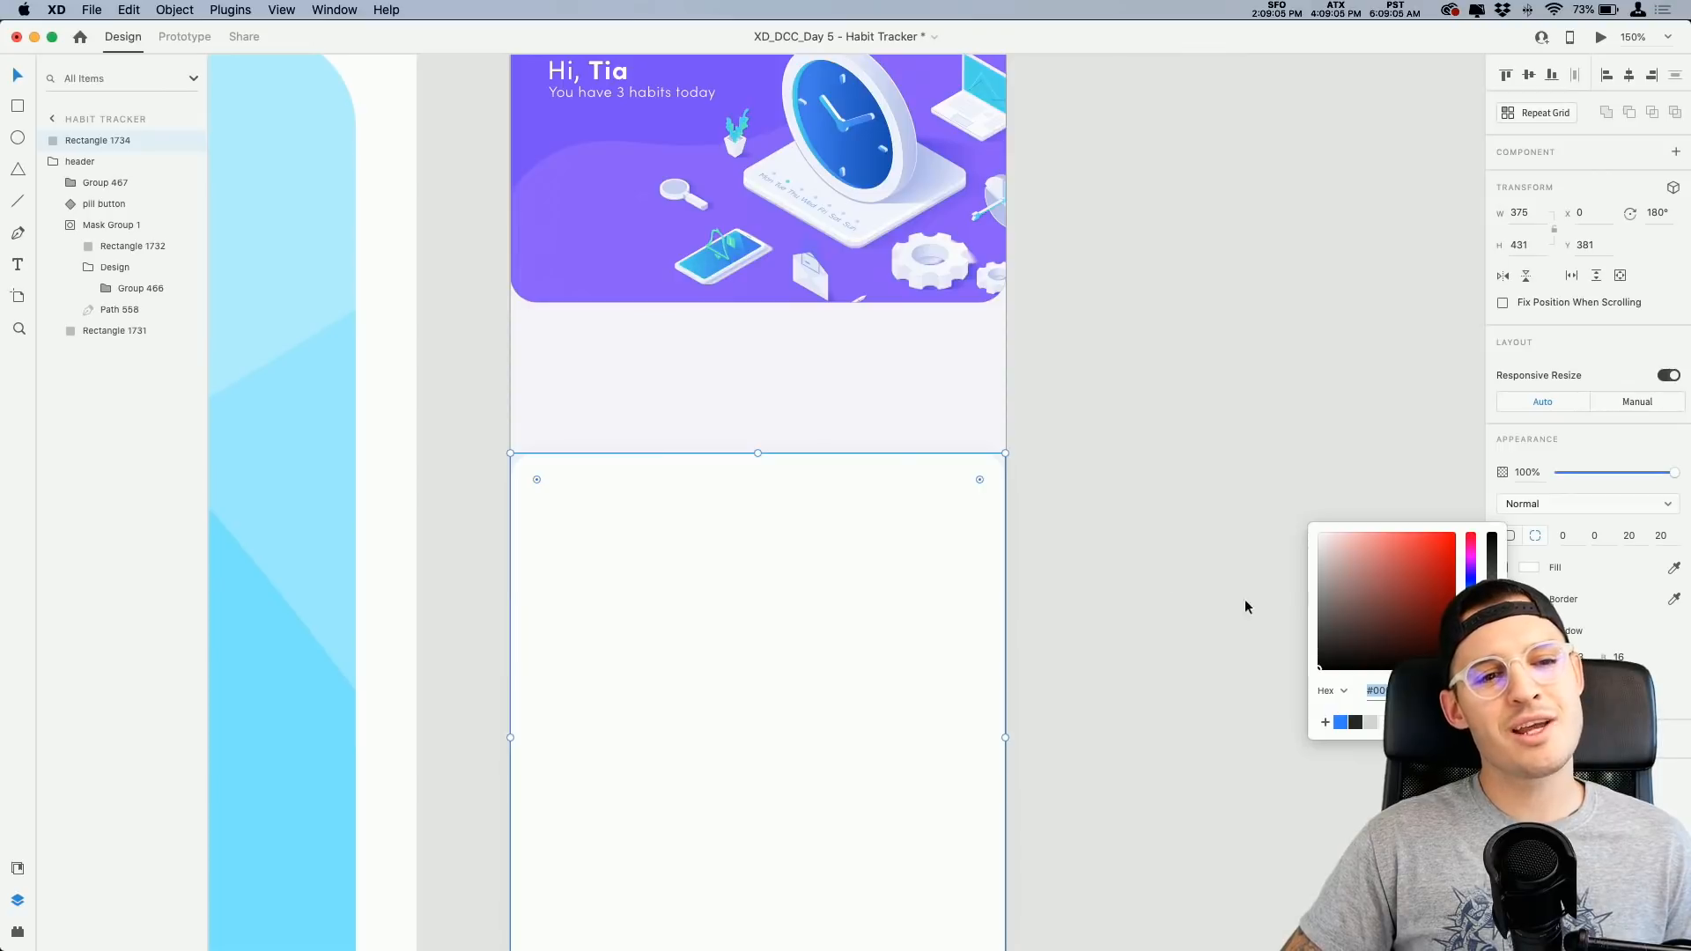
pyautogui.click(1149, 553)
pyautogui.scroll(2, 1319, 576)
pyautogui.hscroll(-1, 1319, 576)
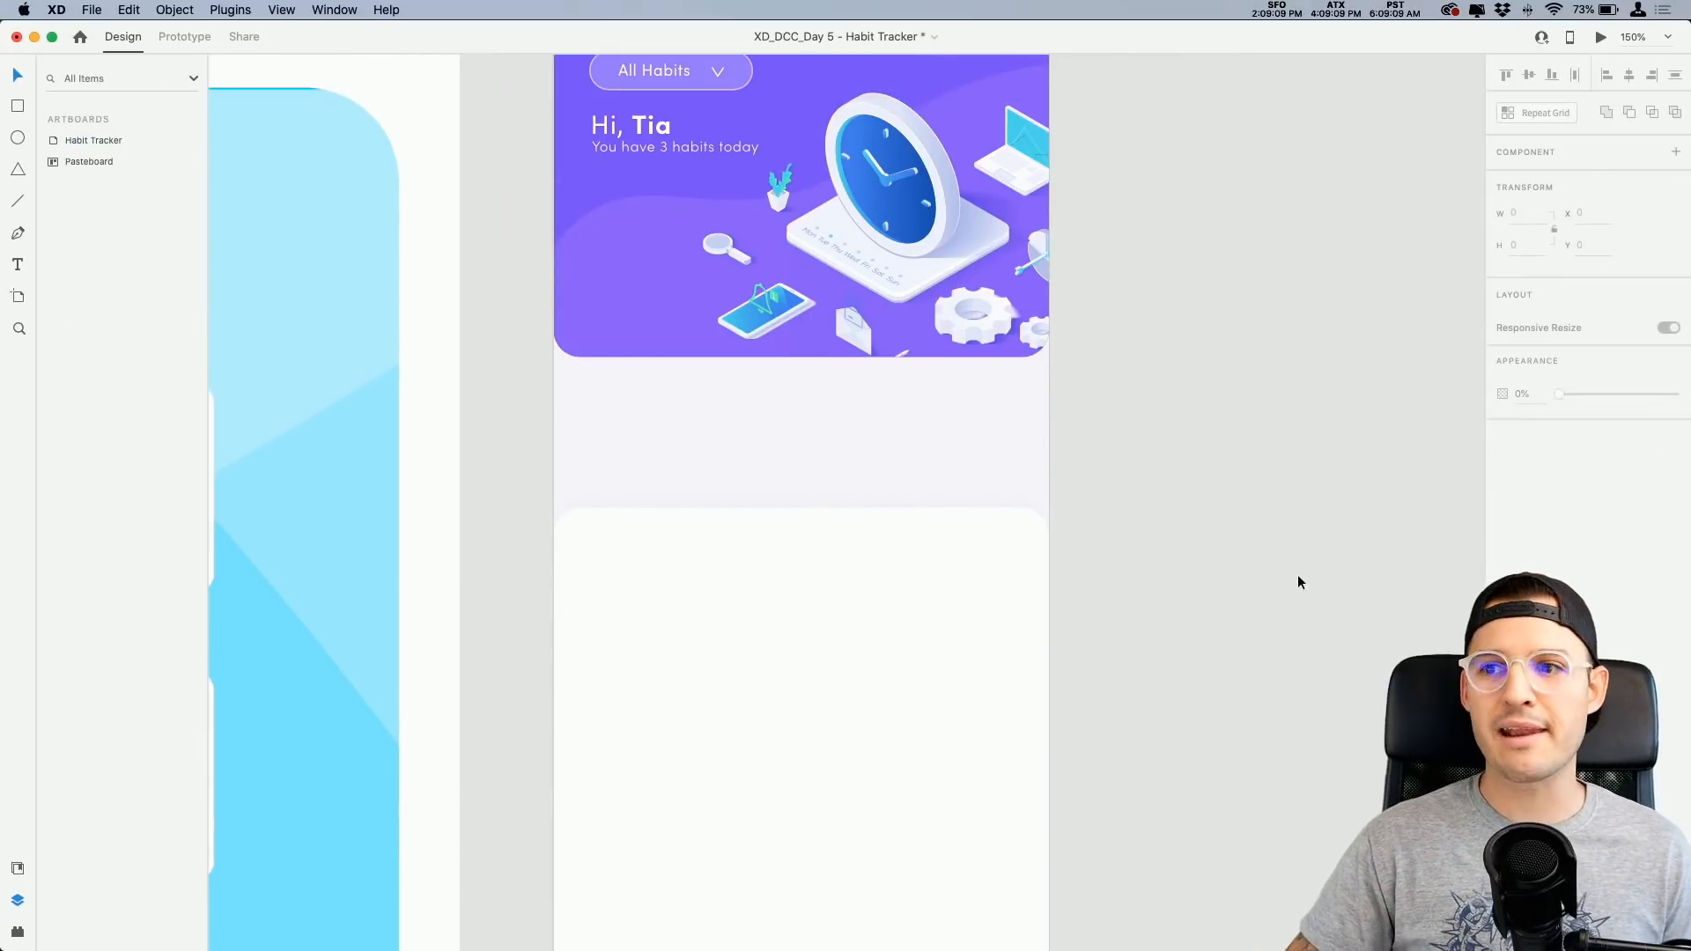
pyautogui.click(832, 519)
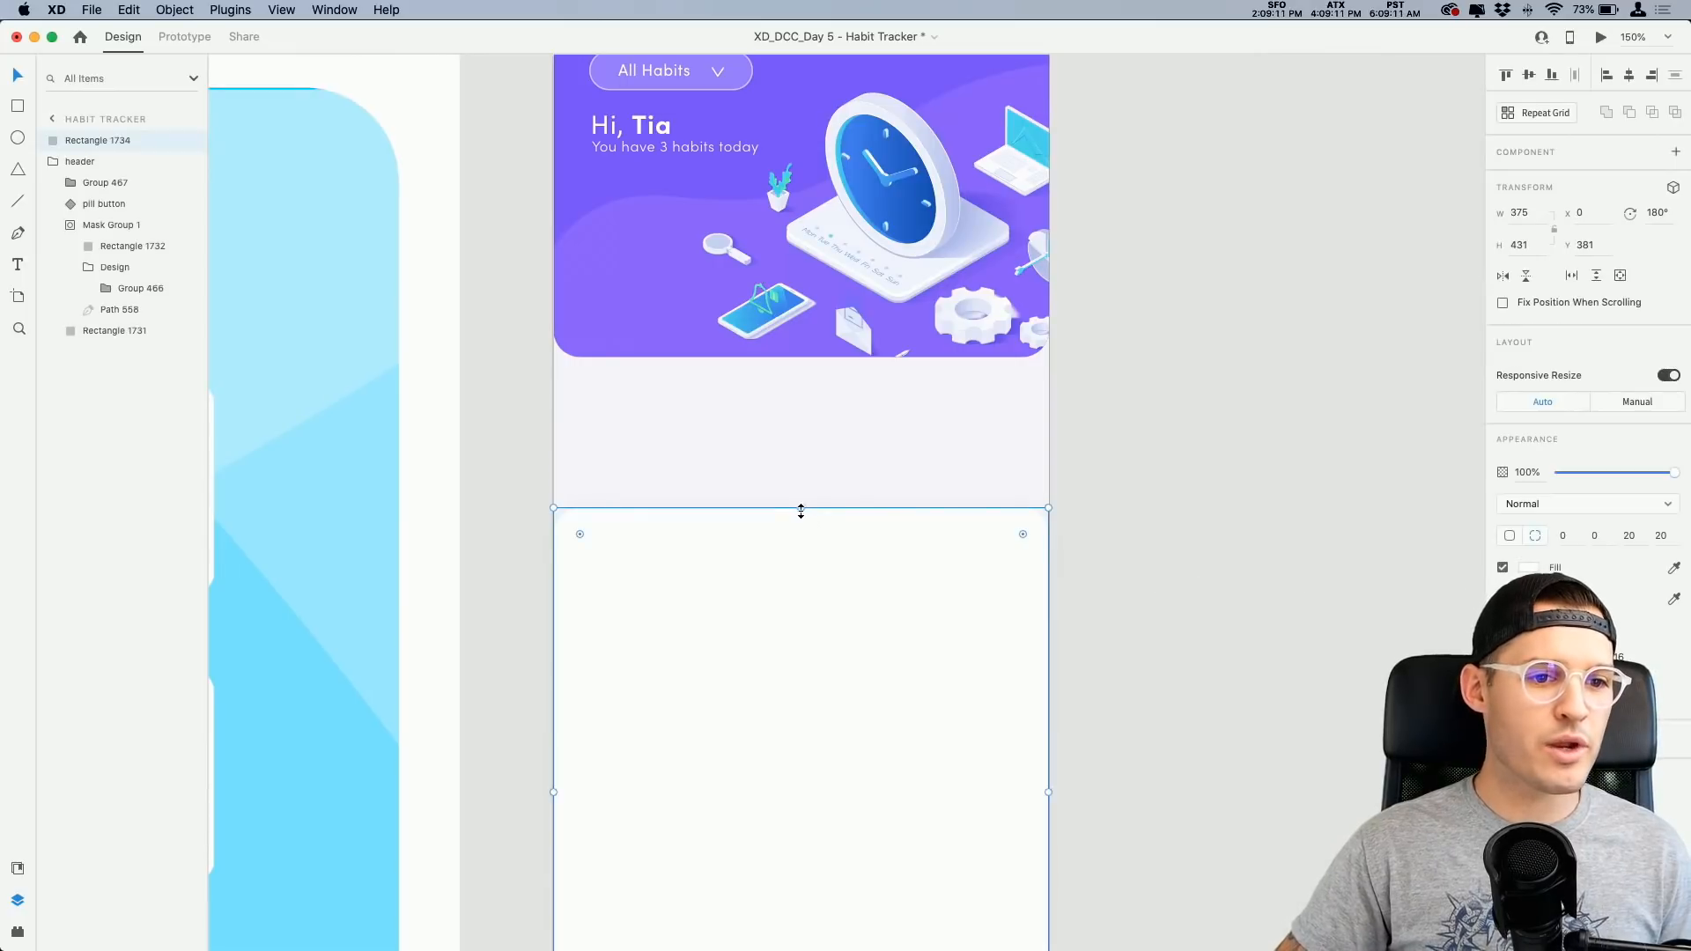
pyautogui.moveTo(801, 511); pyautogui.dragTo(795, 505)
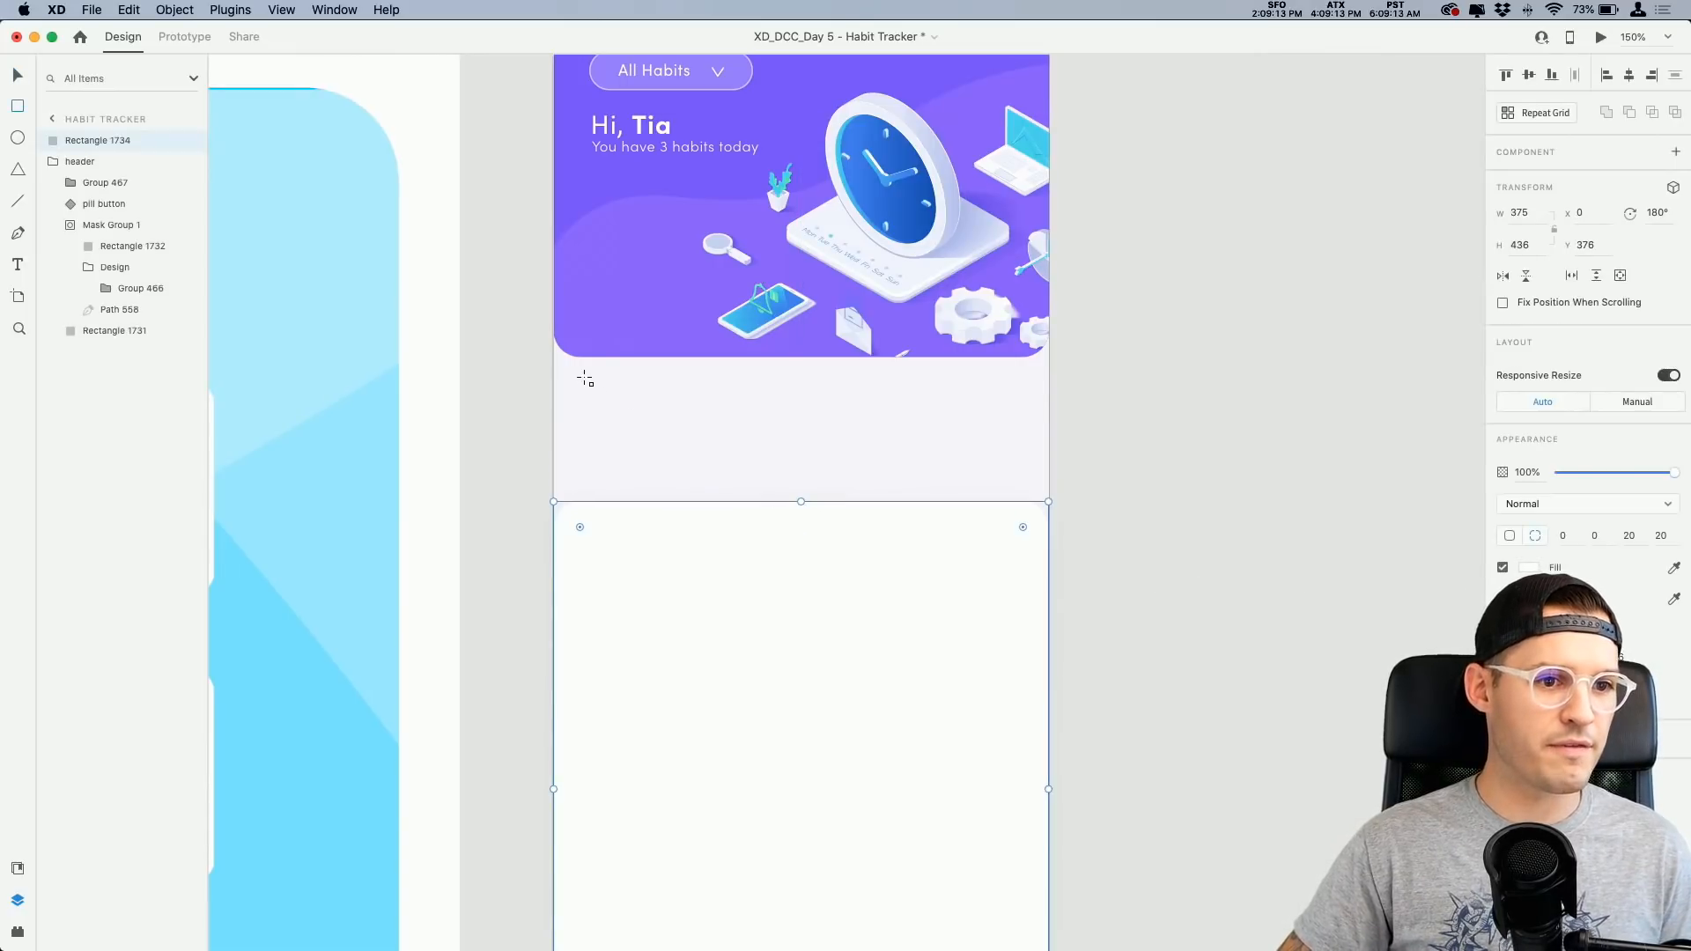
# Step: Draw a white card about 58 by 73 just below the header, with corners rounded to 9
pyautogui.moveTo(585, 379); pyautogui.dragTo(661, 476)
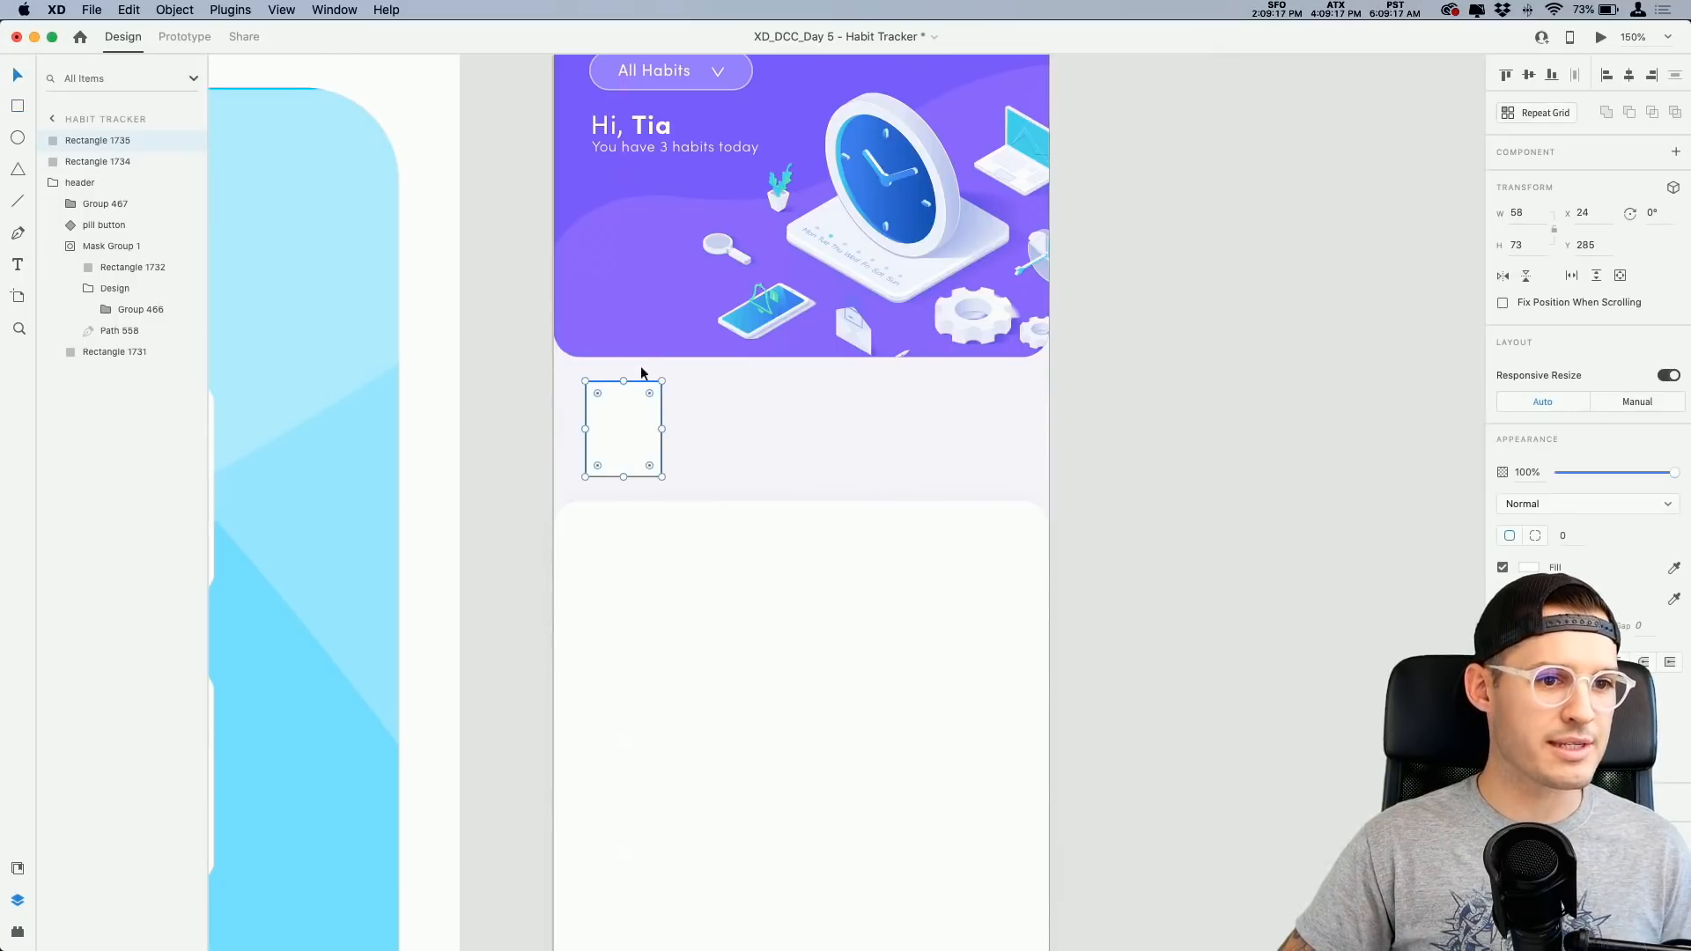
pyautogui.press('alt')
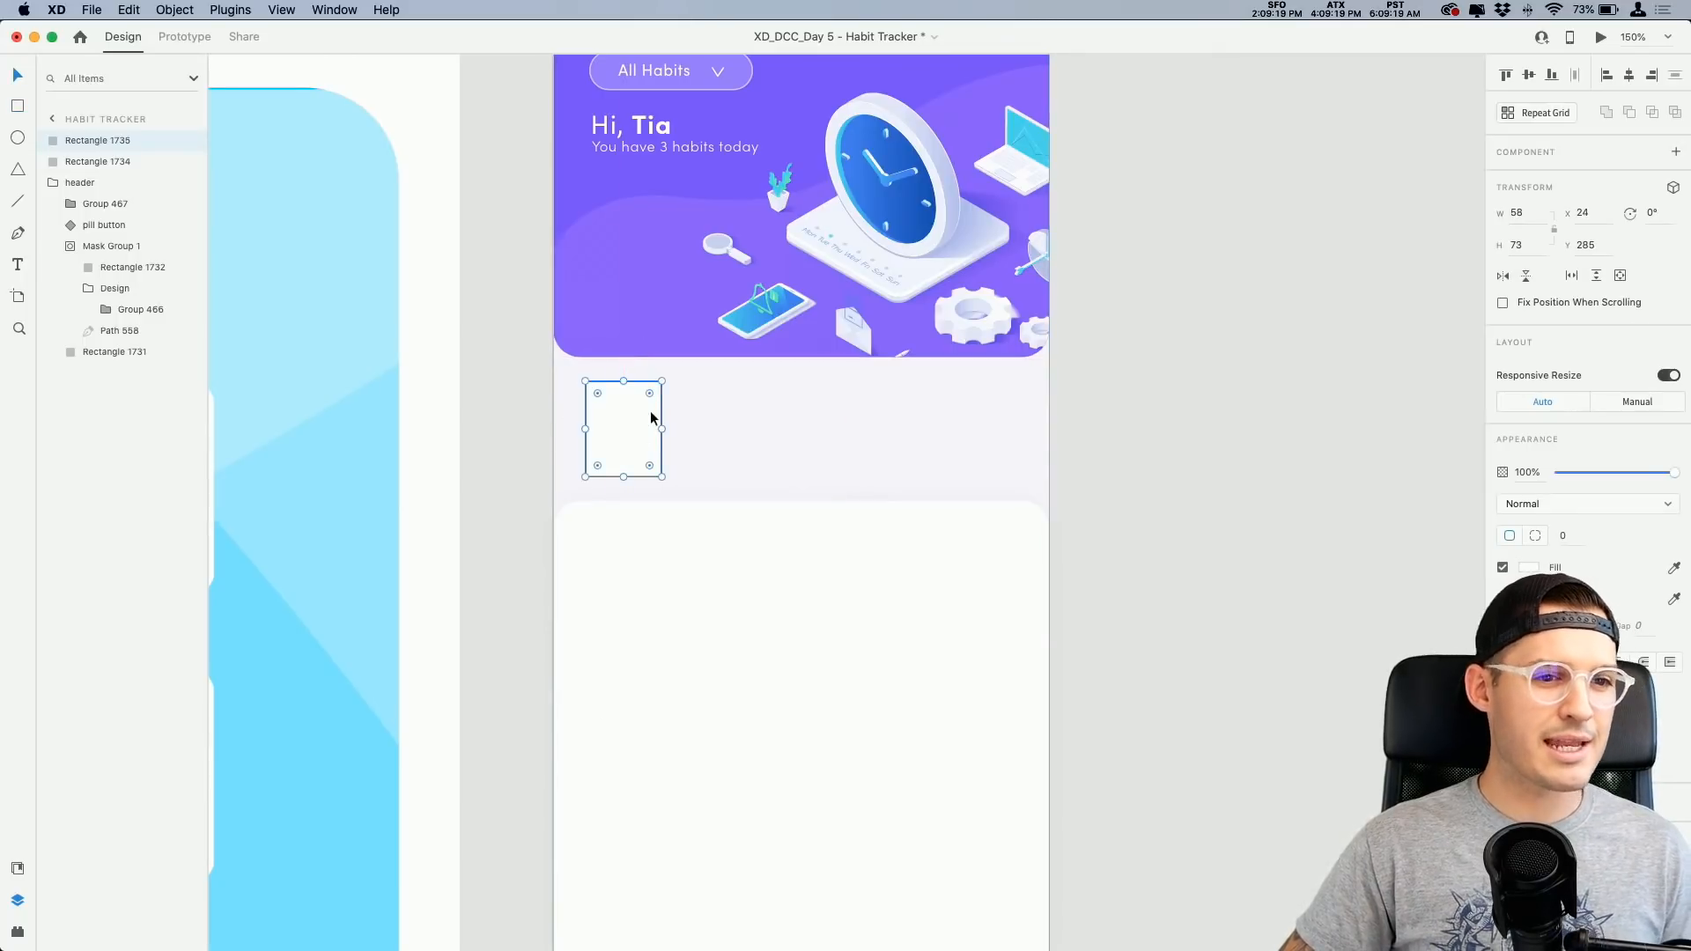
pyautogui.moveTo(647, 395); pyautogui.dragTo(651, 400)
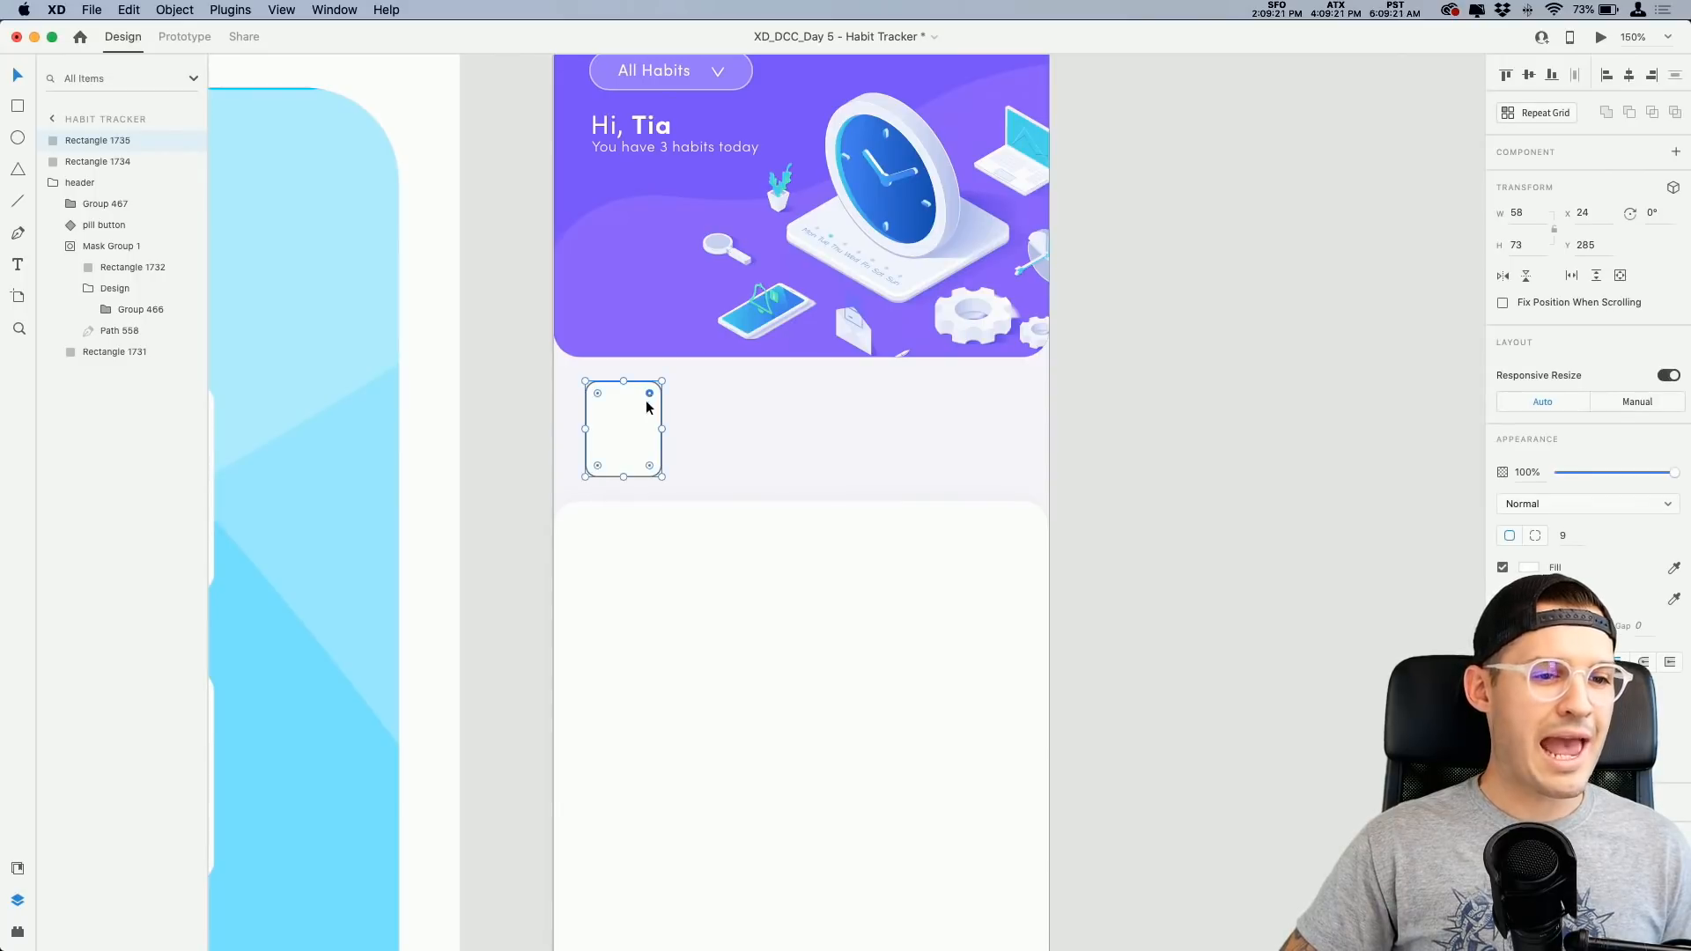
# Step: Paste a copy of the header's greeting text beside the new white card
pyautogui.press('z')
pyautogui.moveTo(552, 315); pyautogui.dragTo(789, 533)
pyautogui.moveTo(696, 507); pyautogui.dragTo(725, 651)
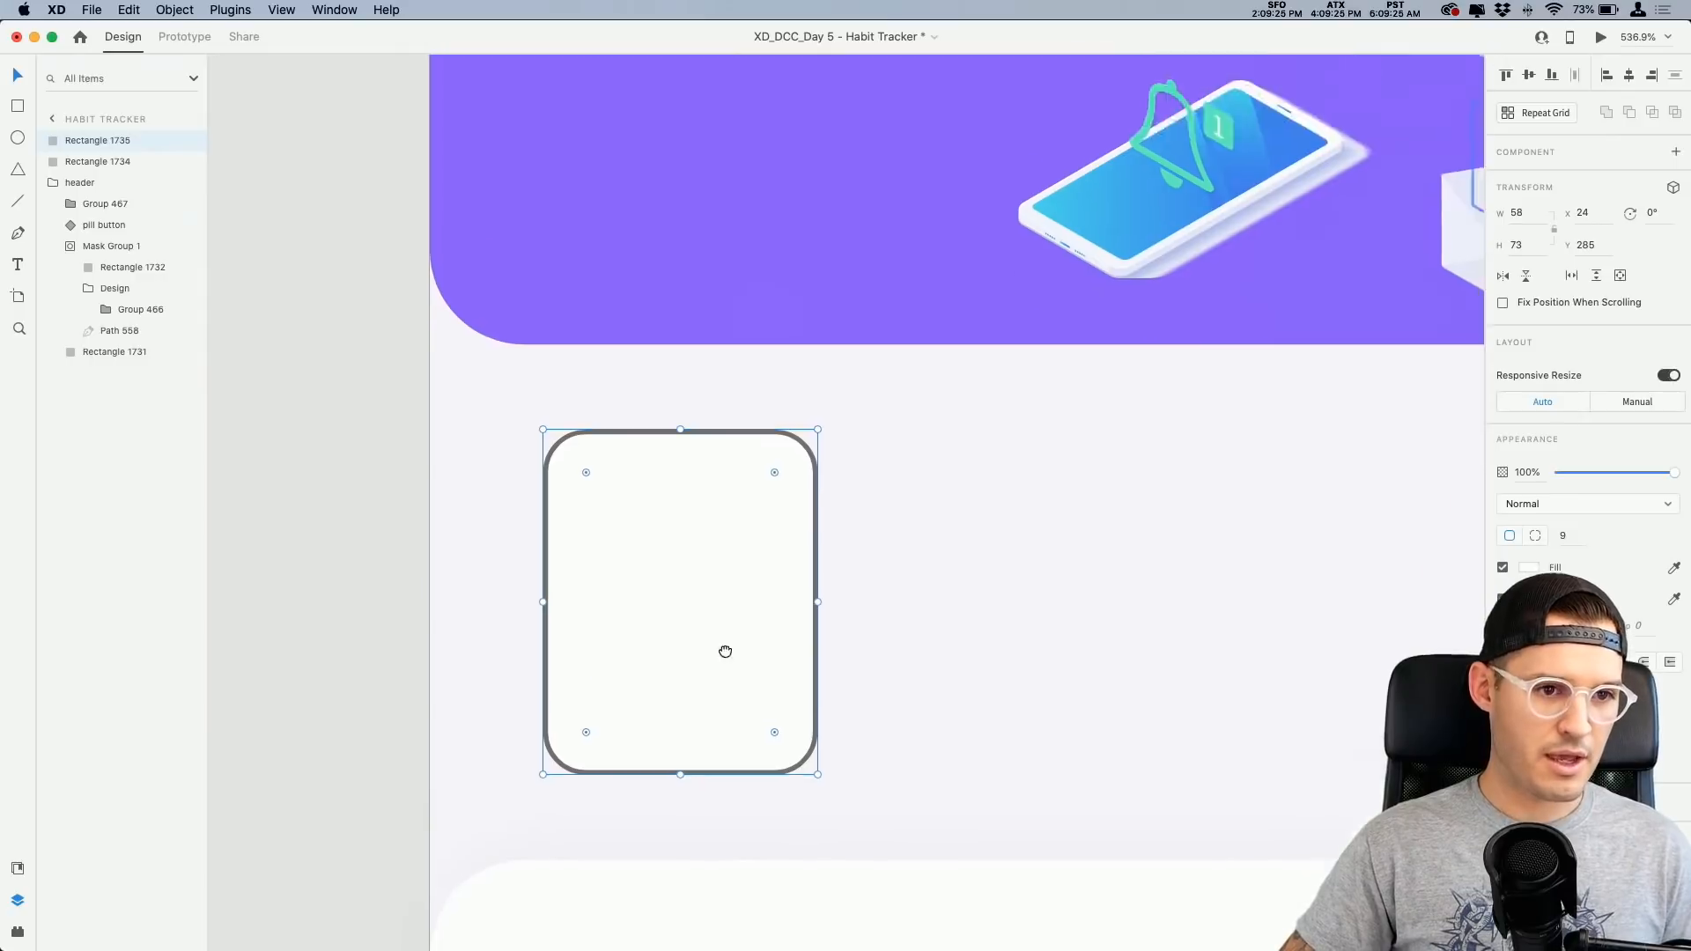
pyautogui.scroll(10, 725, 651)
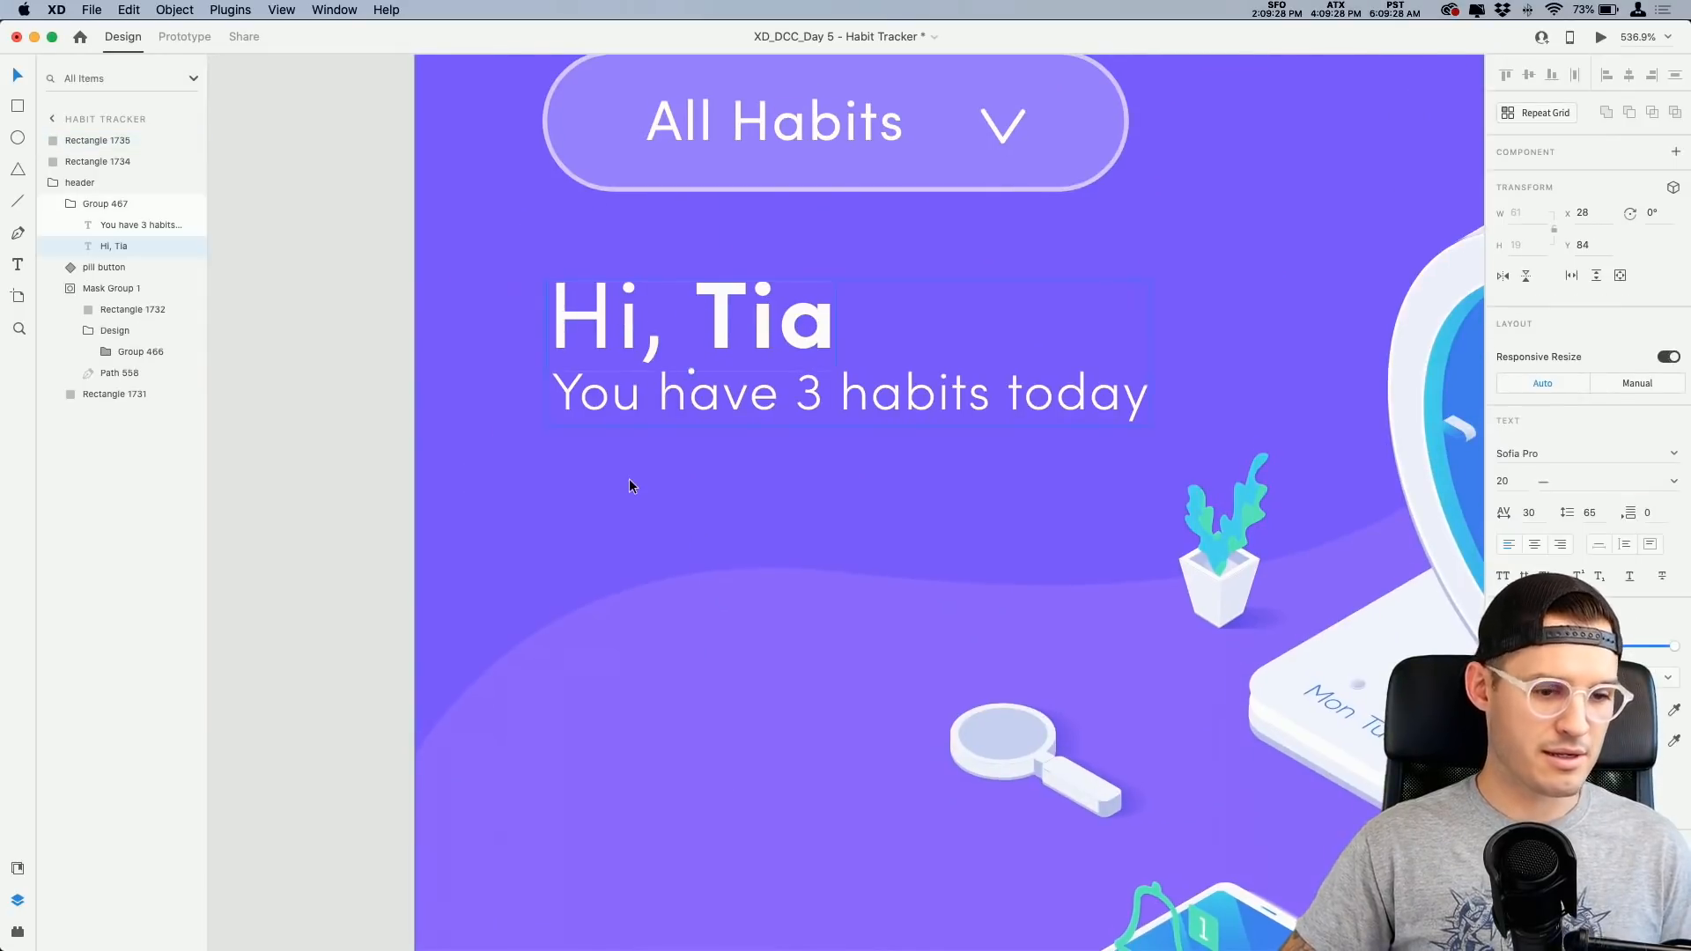
pyautogui.scroll(-10, 629, 478)
pyautogui.press('super+v')
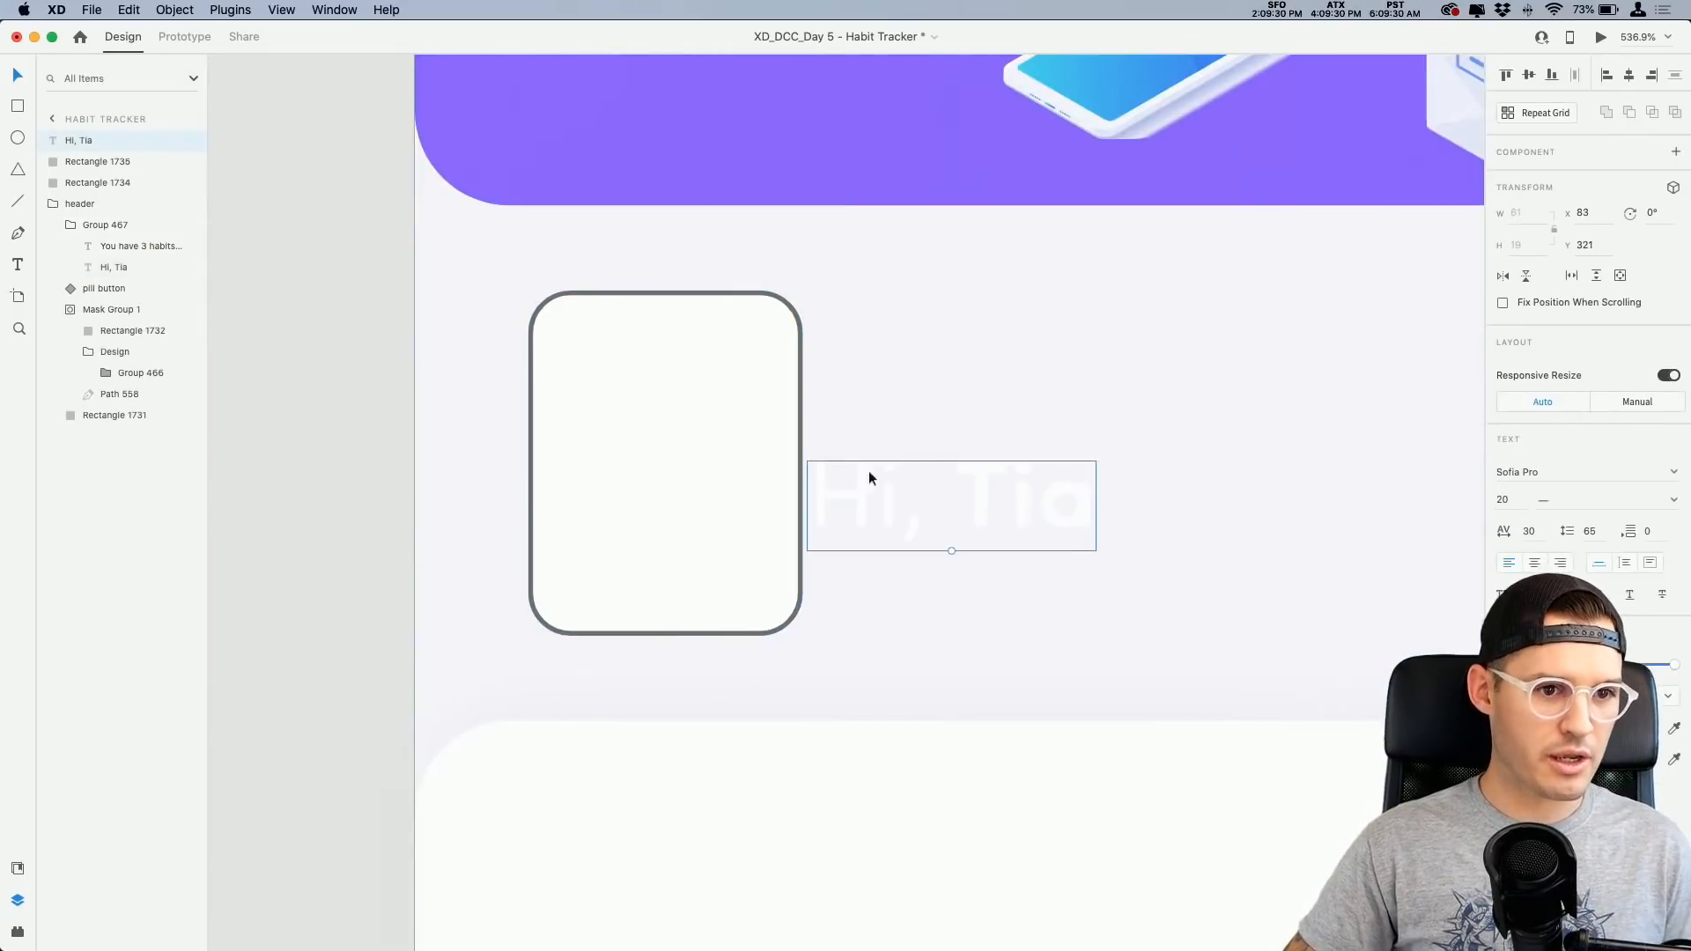
# Step: Recolor the copied greeting text black and scale it down to font size 13
pyautogui.click(1523, 728)
pyautogui.moveTo(1346, 709); pyautogui.dragTo(1235, 821)
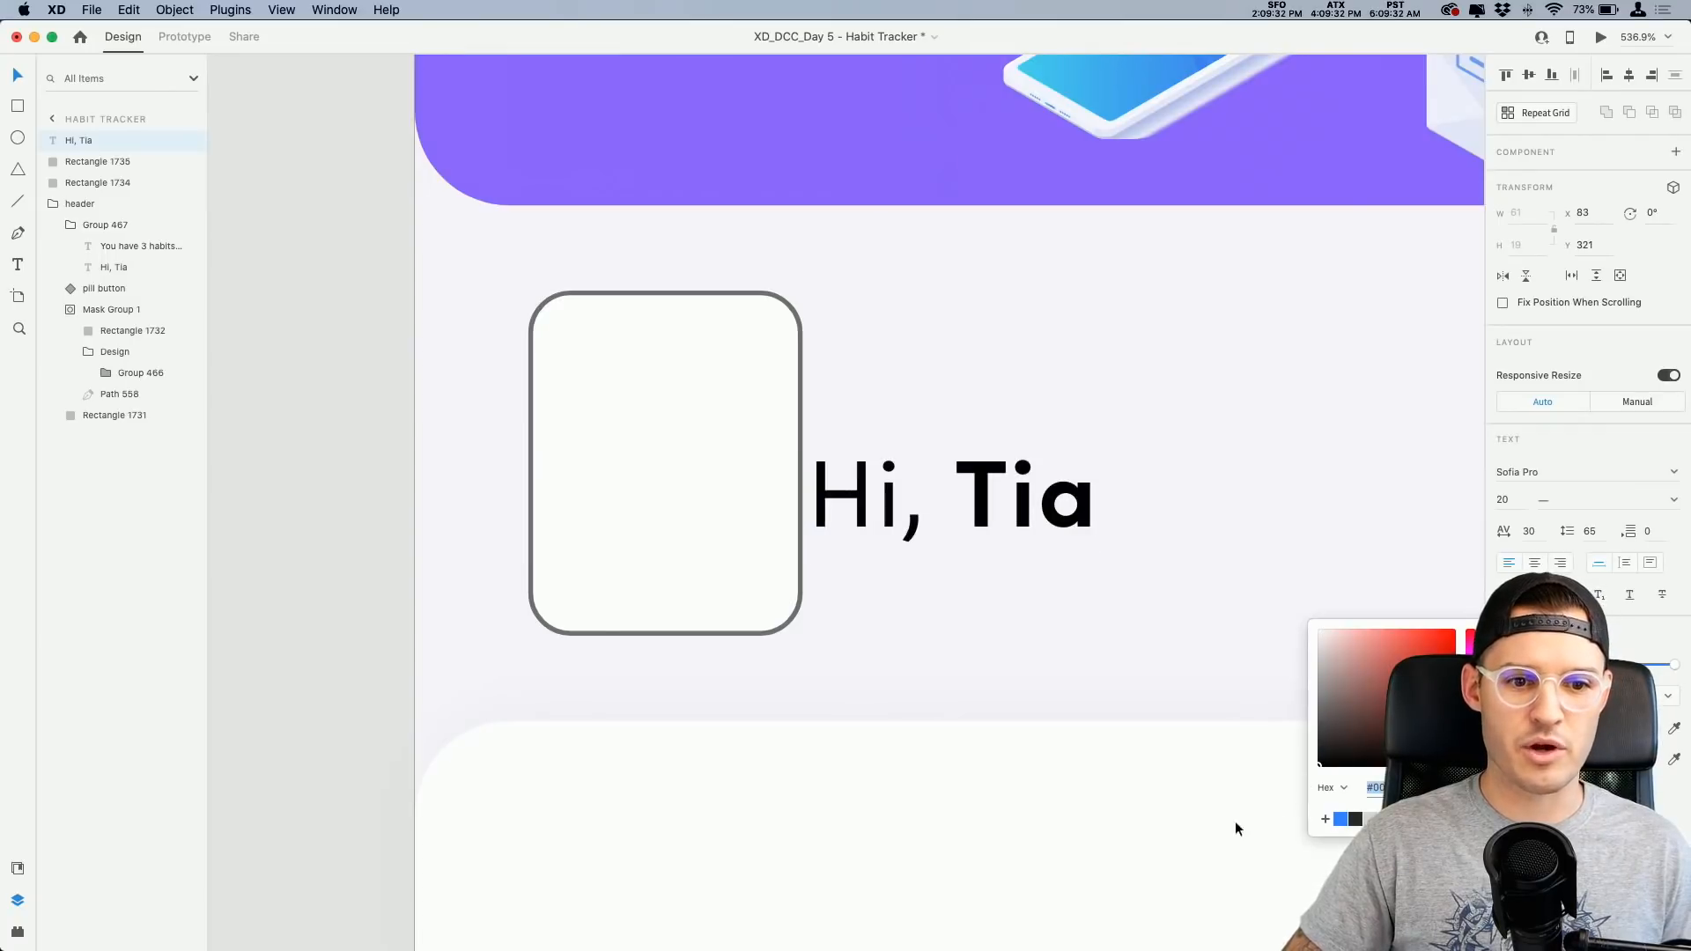
pyautogui.click(1060, 528)
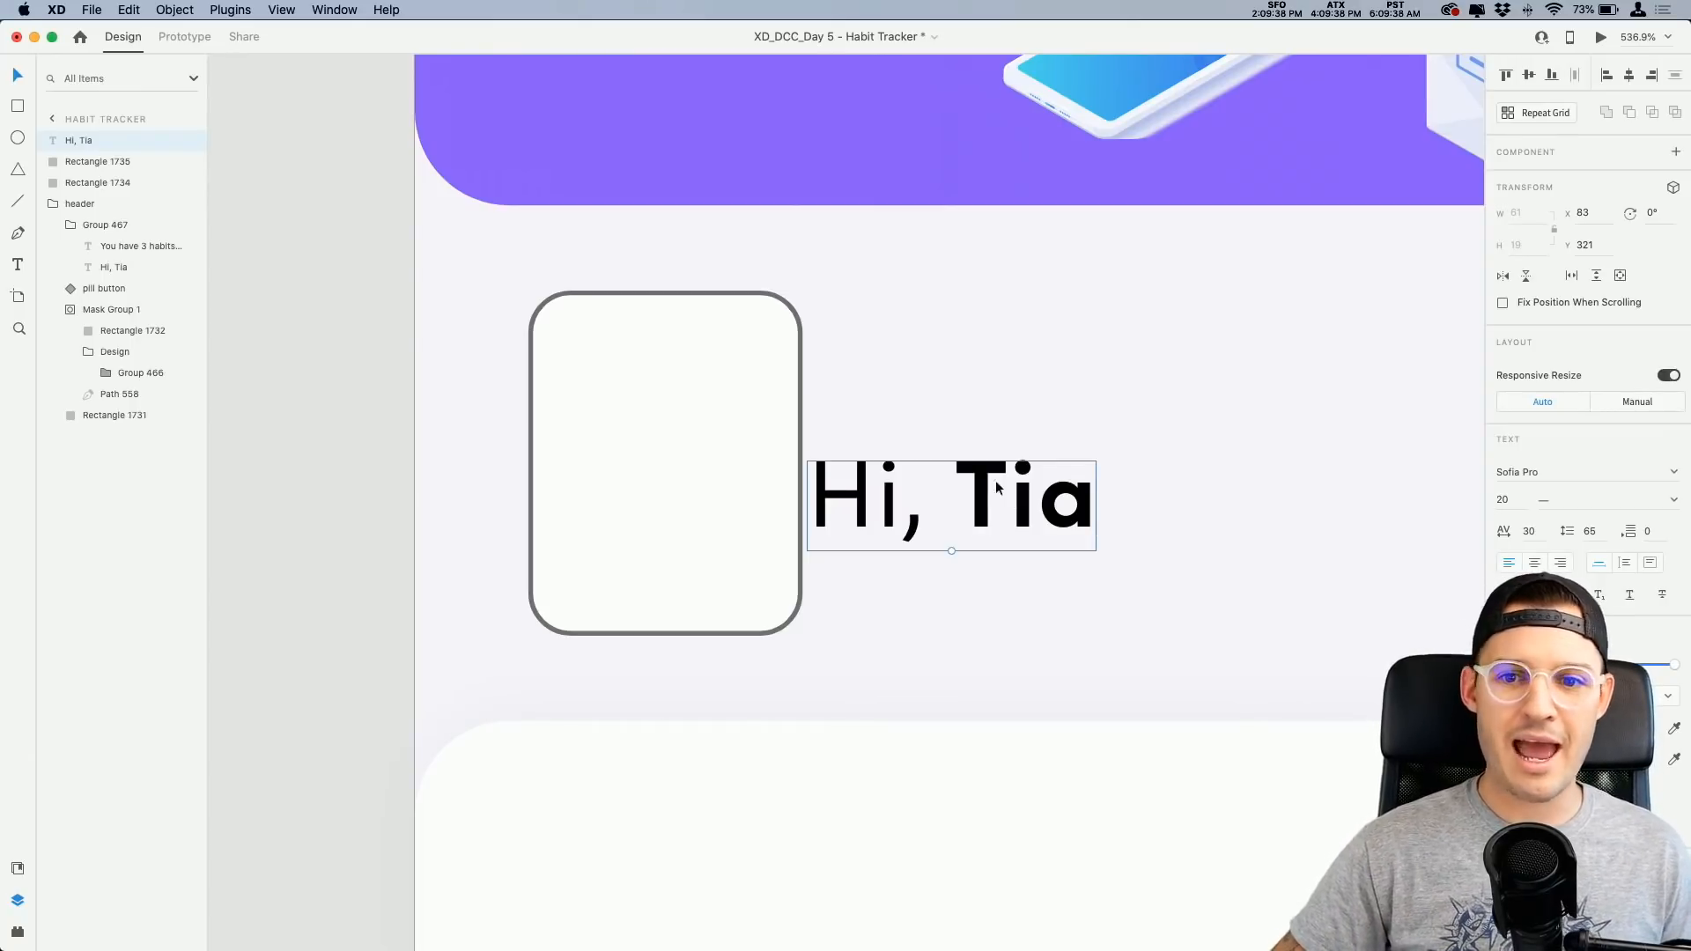
pyautogui.moveTo(950, 550); pyautogui.dragTo(953, 517)
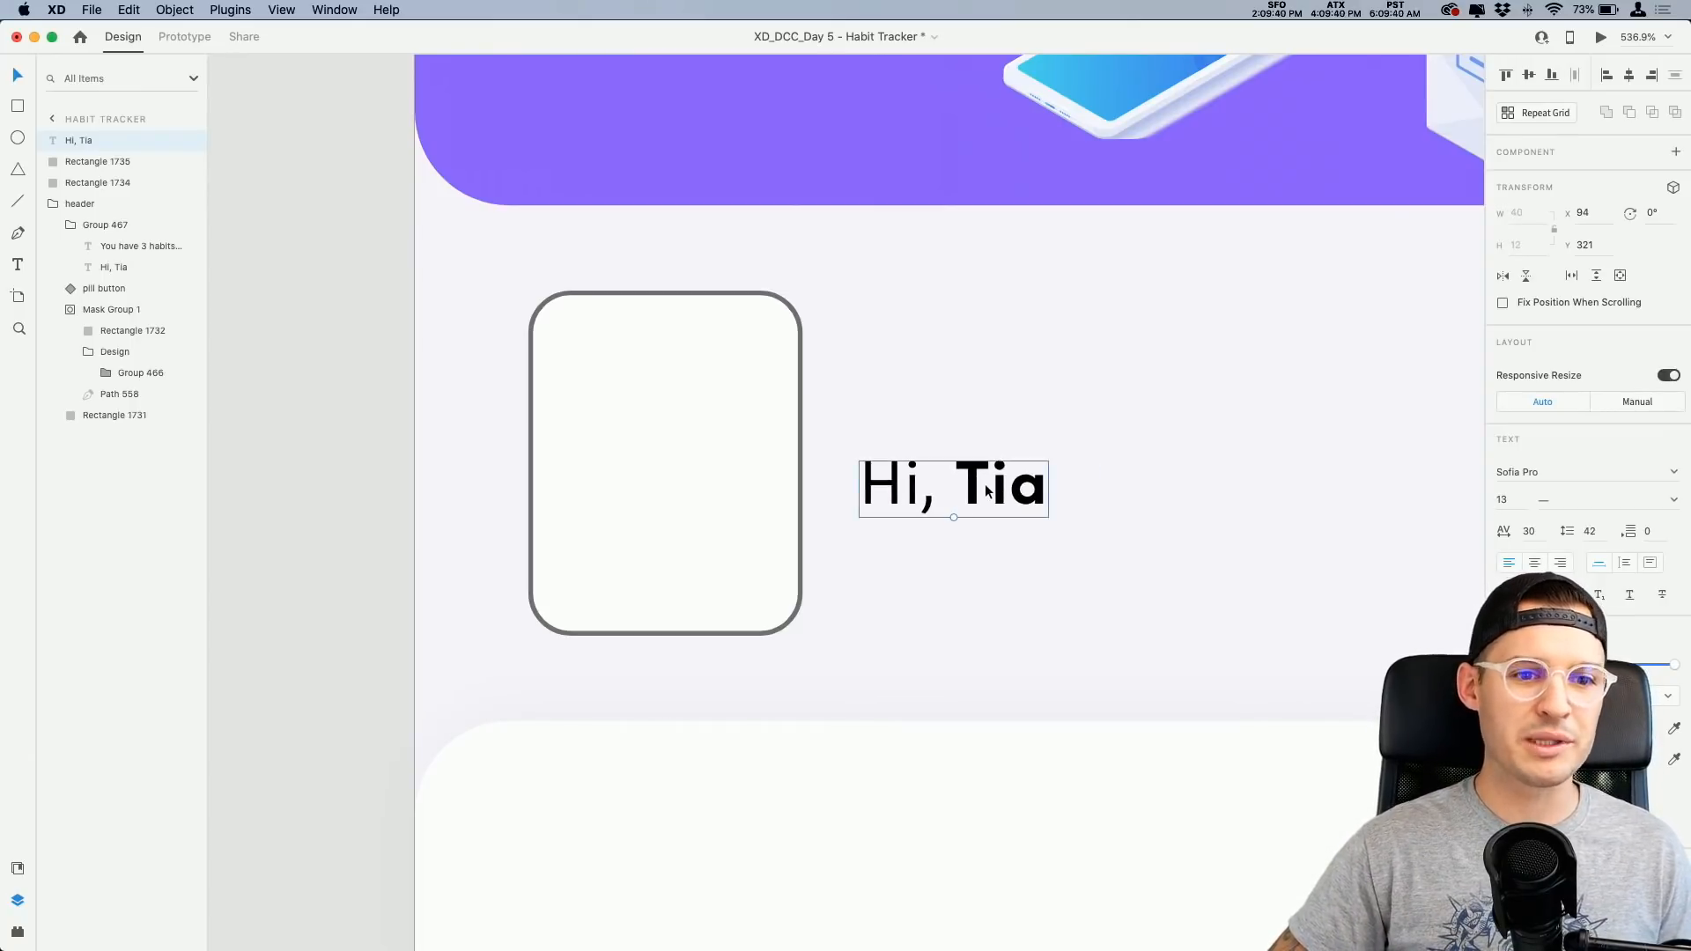
# Step: Change the copied text to "Mon", center it in the card's upper half, and duplicate it below
pyautogui.press('Return')
pyautogui.write('T')
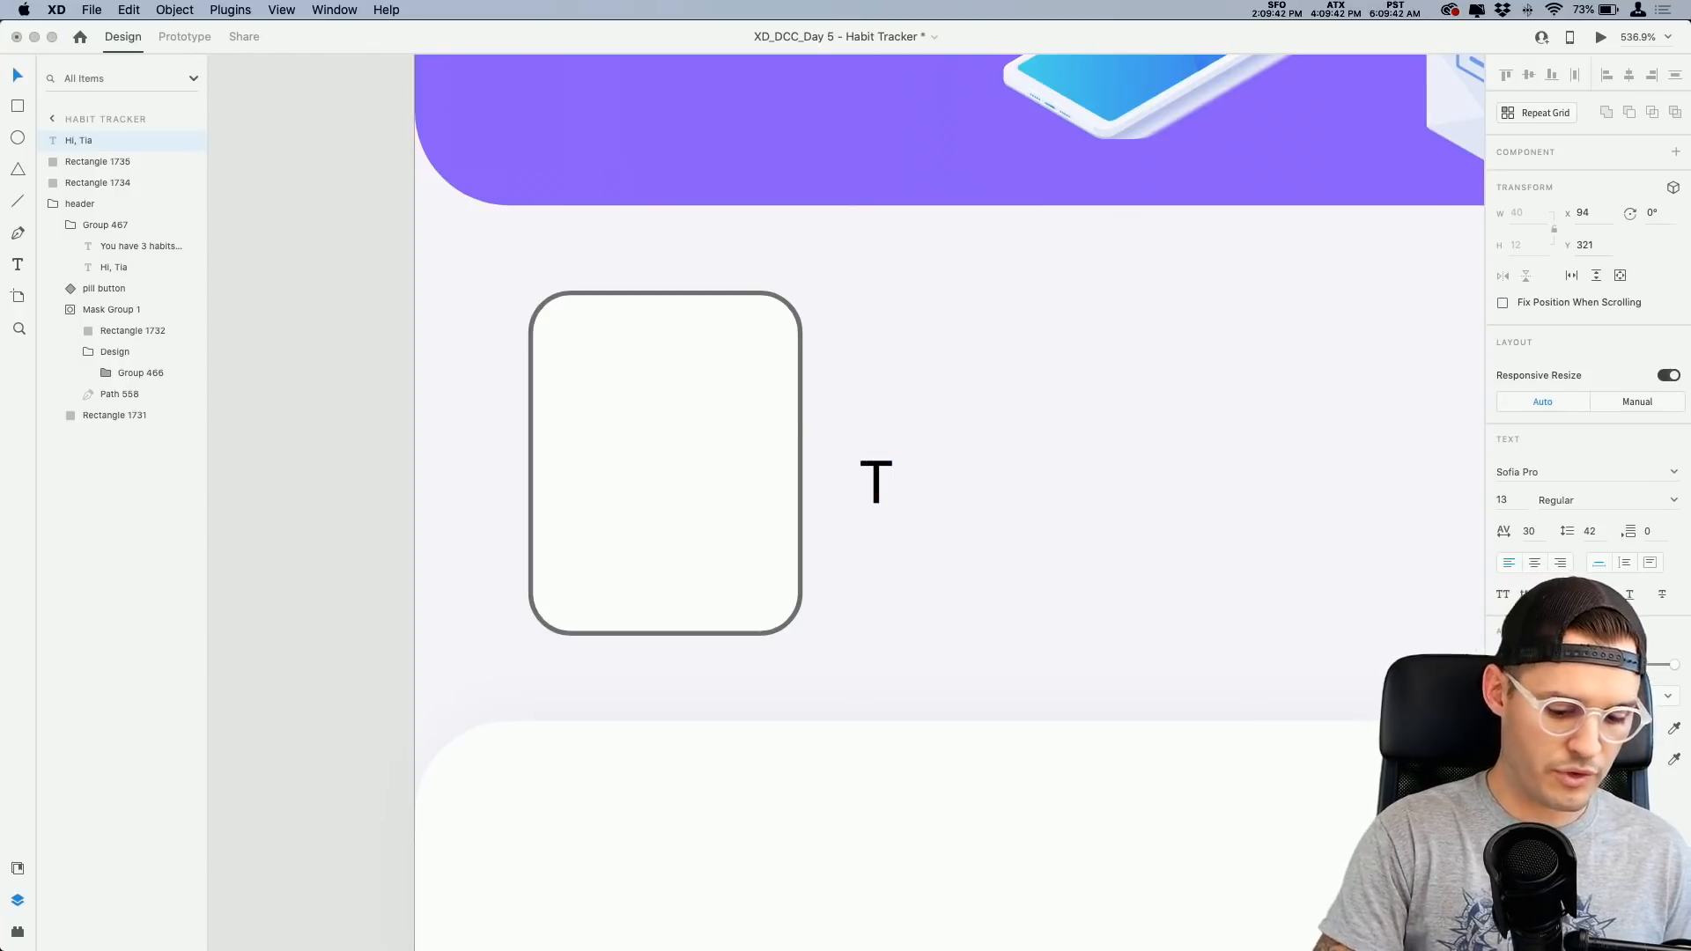
pyautogui.press('BackSpace')
pyautogui.write('Mon')
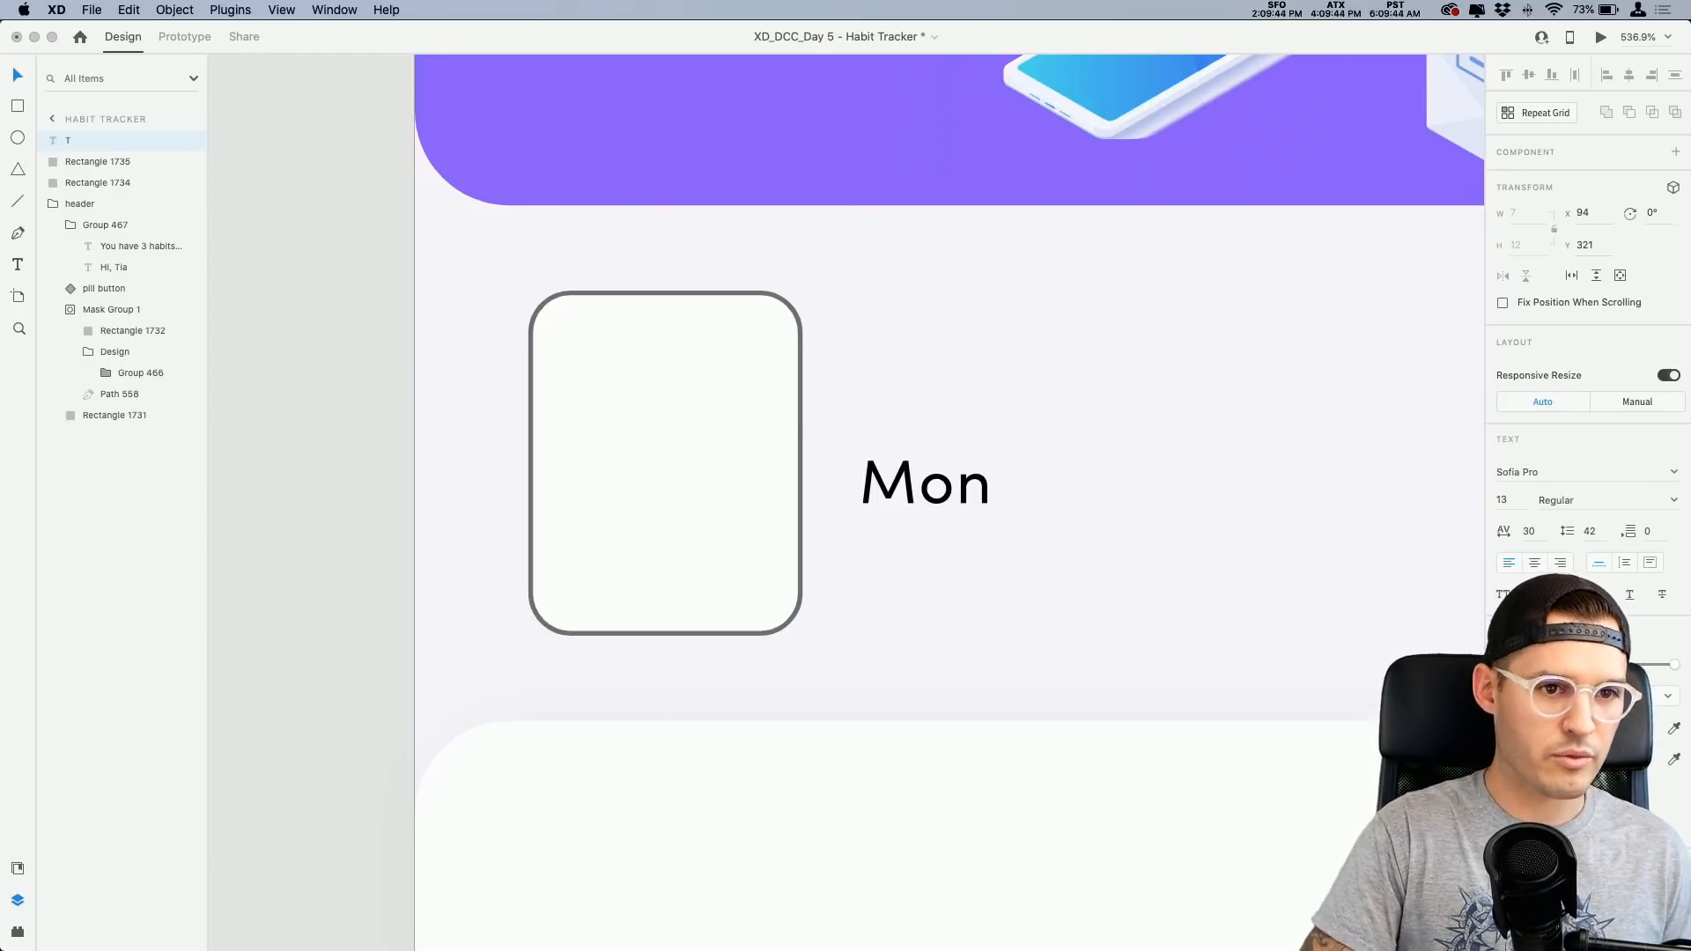
pyautogui.press('Escape')
pyautogui.moveTo(925, 500); pyautogui.dragTo(665, 511)
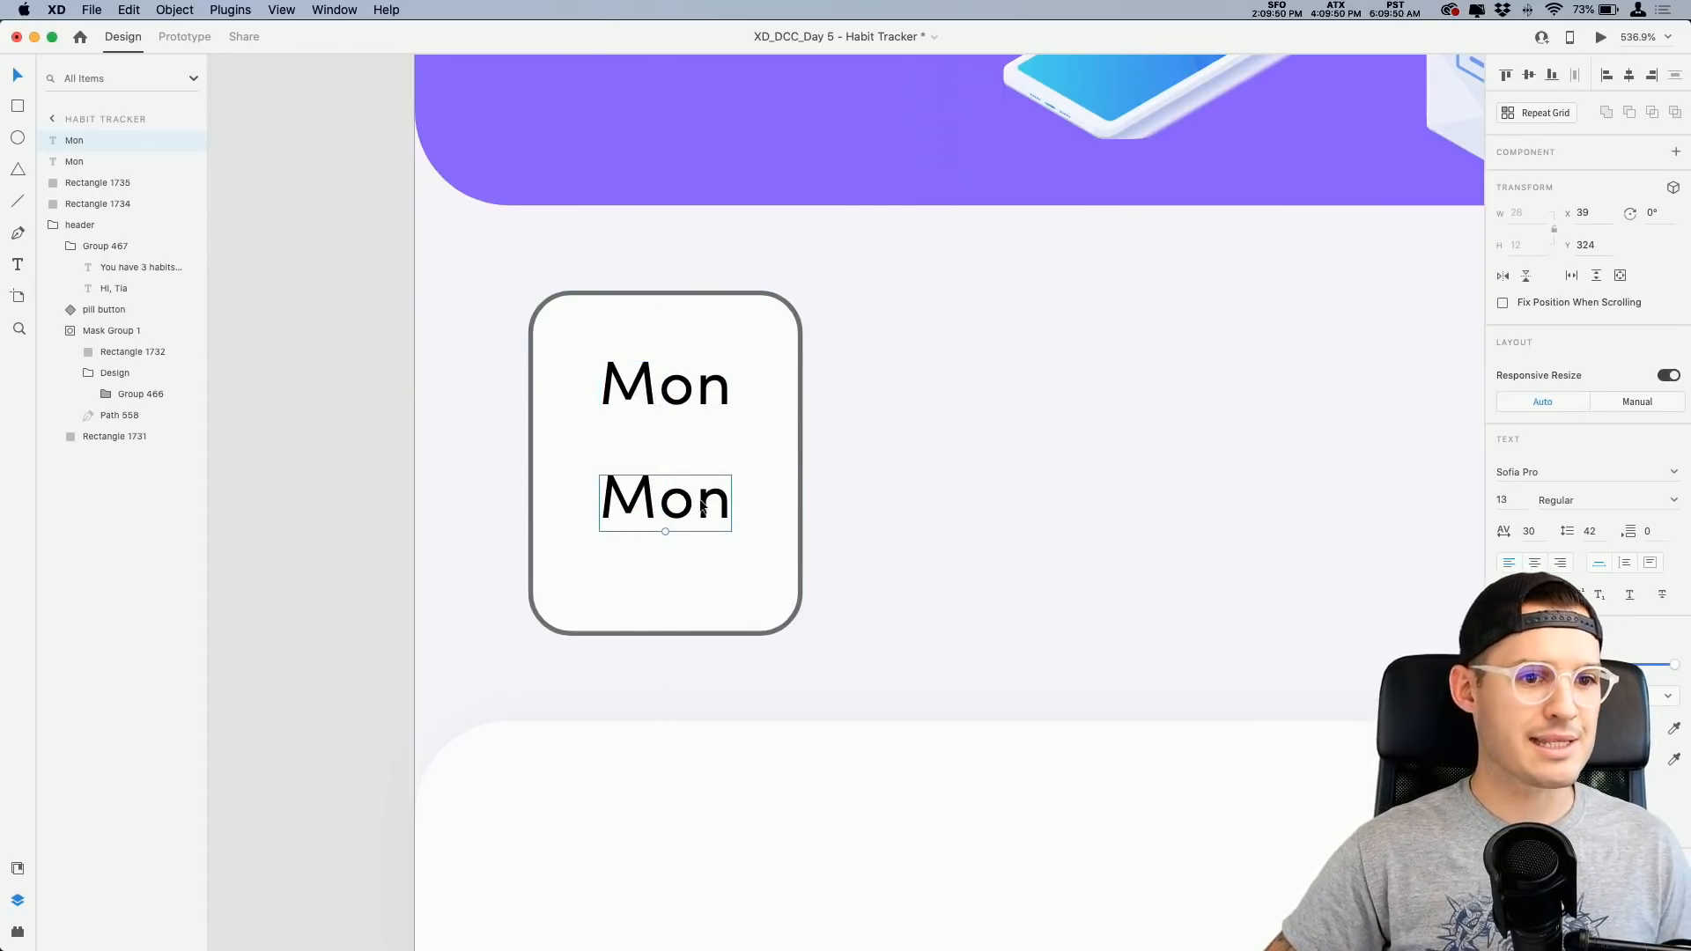
# Step: Change the lower label to "16", center both labels on each other, and shift them slightly down inside the card
pyautogui.doubleClick(702, 507)
pyautogui.write('16')
pyautogui.keyDown('shift'); pyautogui.click(649, 400); pyautogui.keyUp('shift')
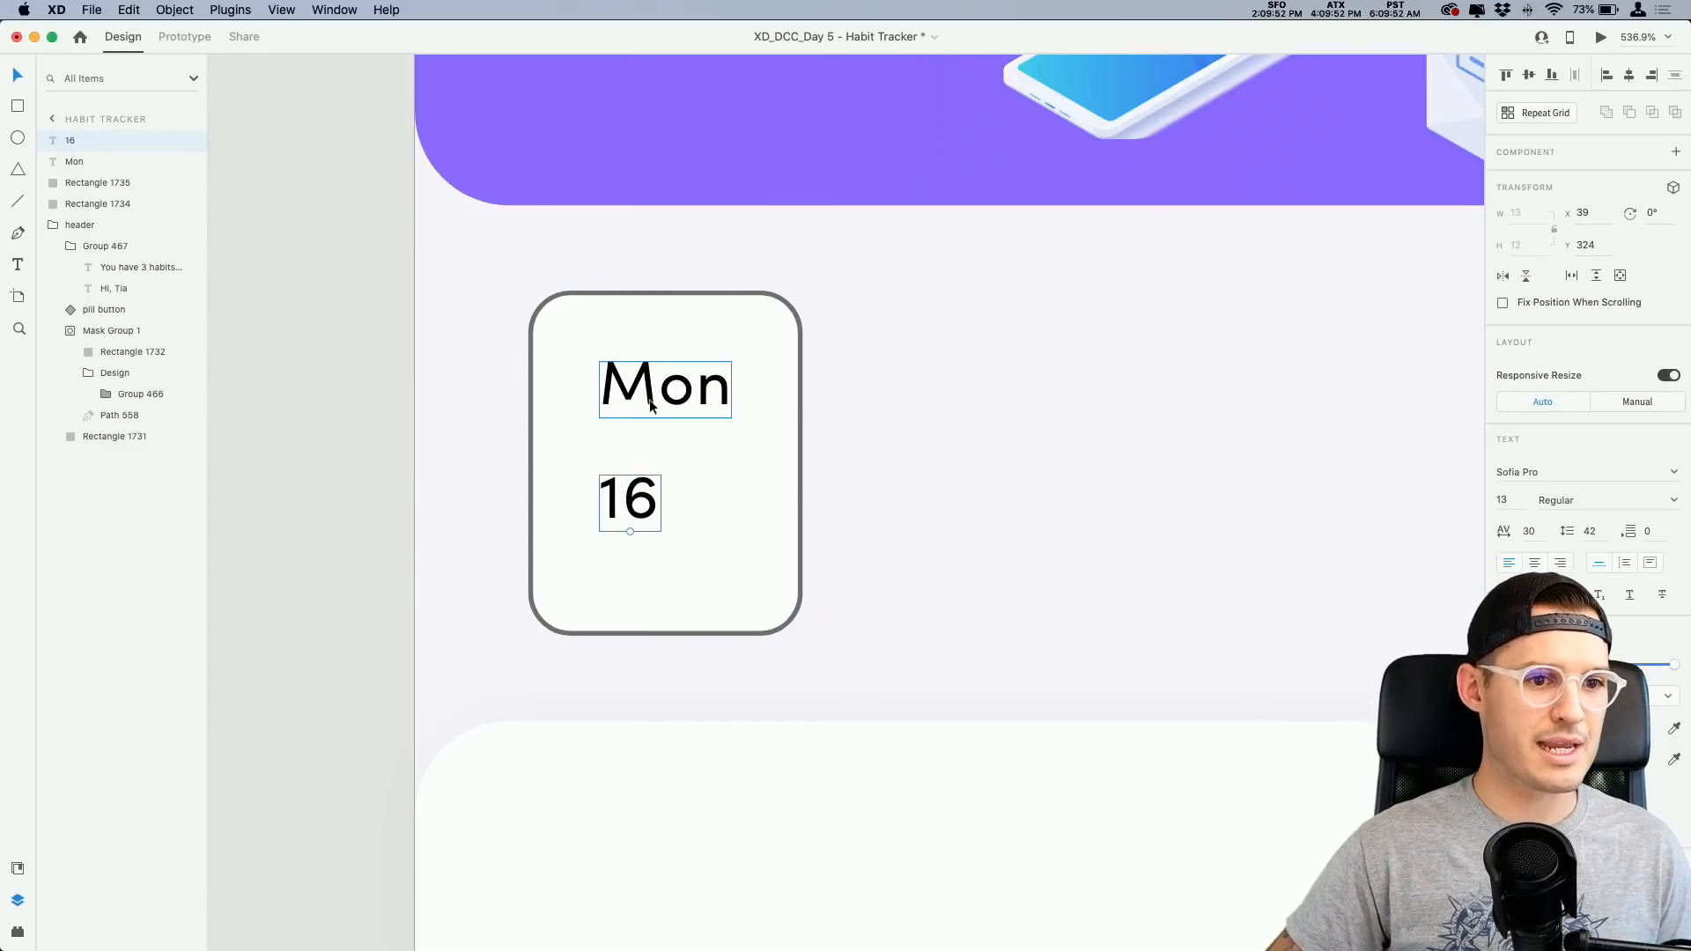
pyautogui.click(1534, 562)
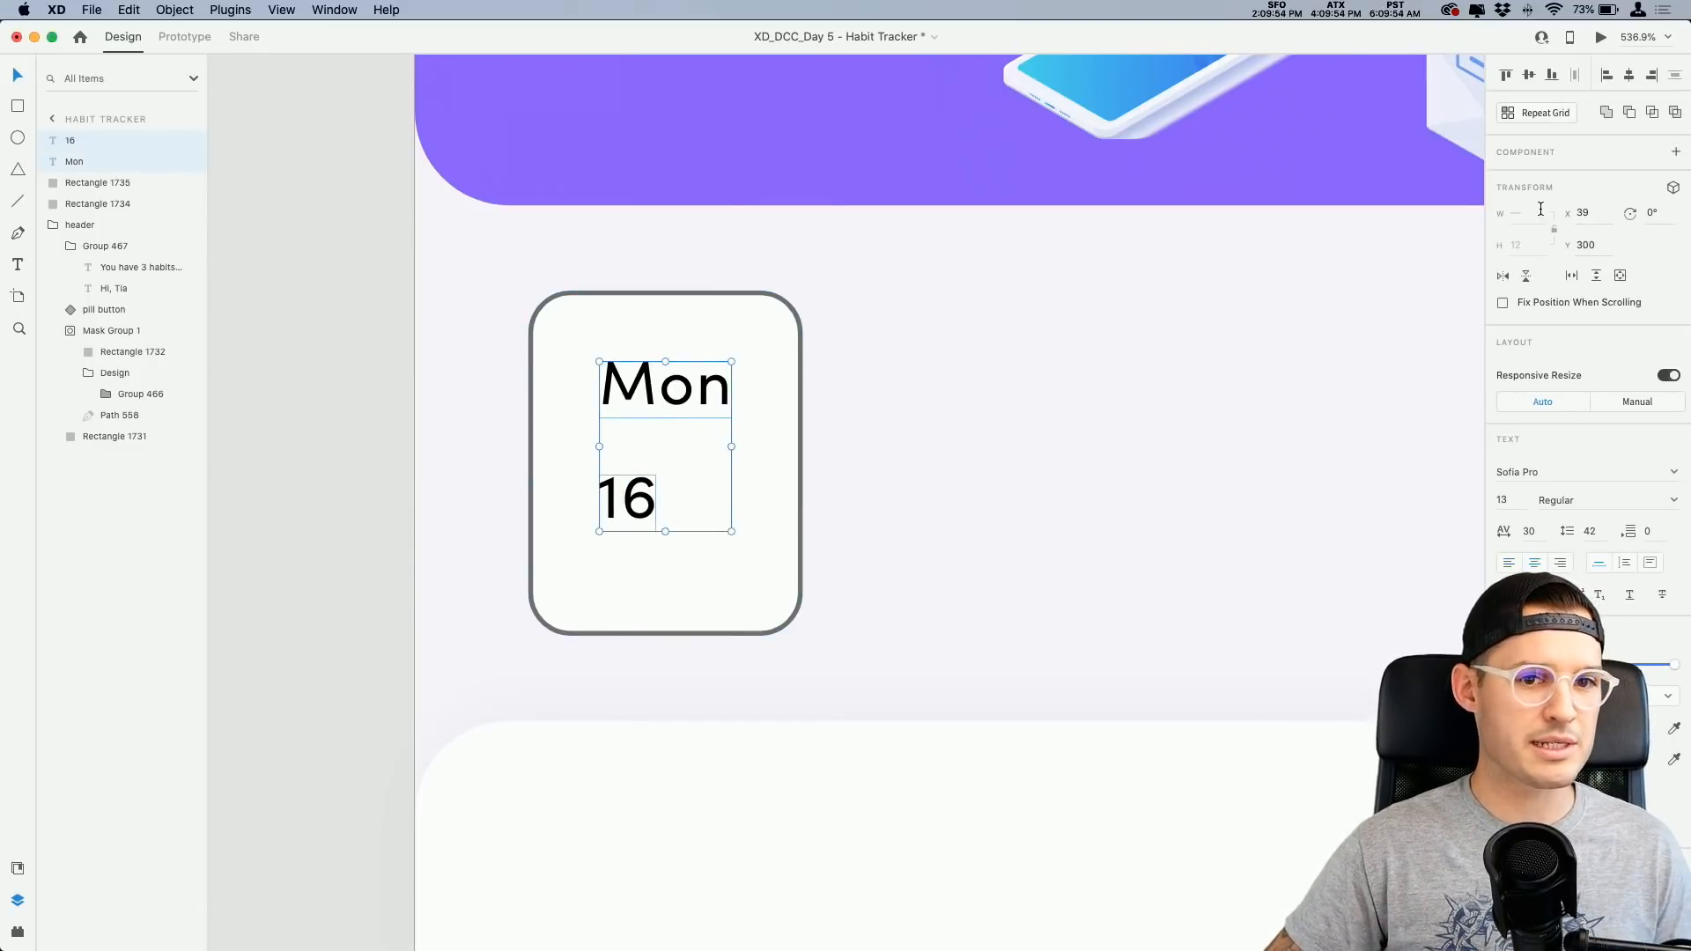
pyautogui.click(1628, 81)
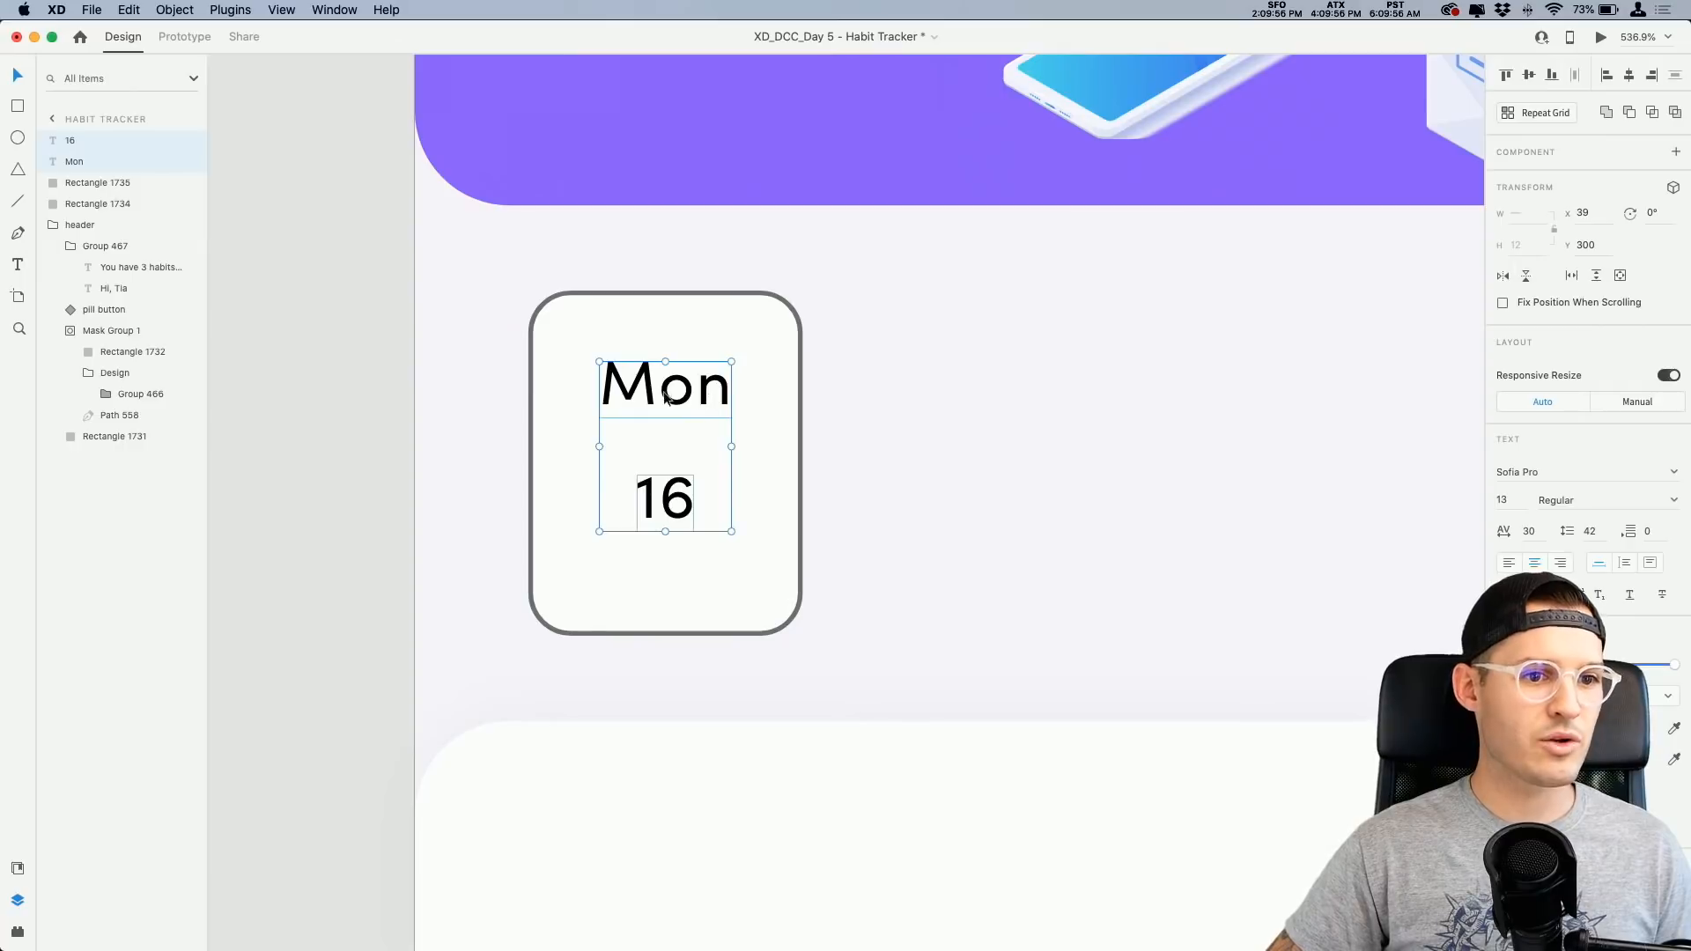
pyautogui.moveTo(667, 398); pyautogui.dragTo(666, 416)
# Step: Remove the card's border and set the "Mon" label to size 15 in Medium weight, slightly lower in the card
pyautogui.click(695, 321)
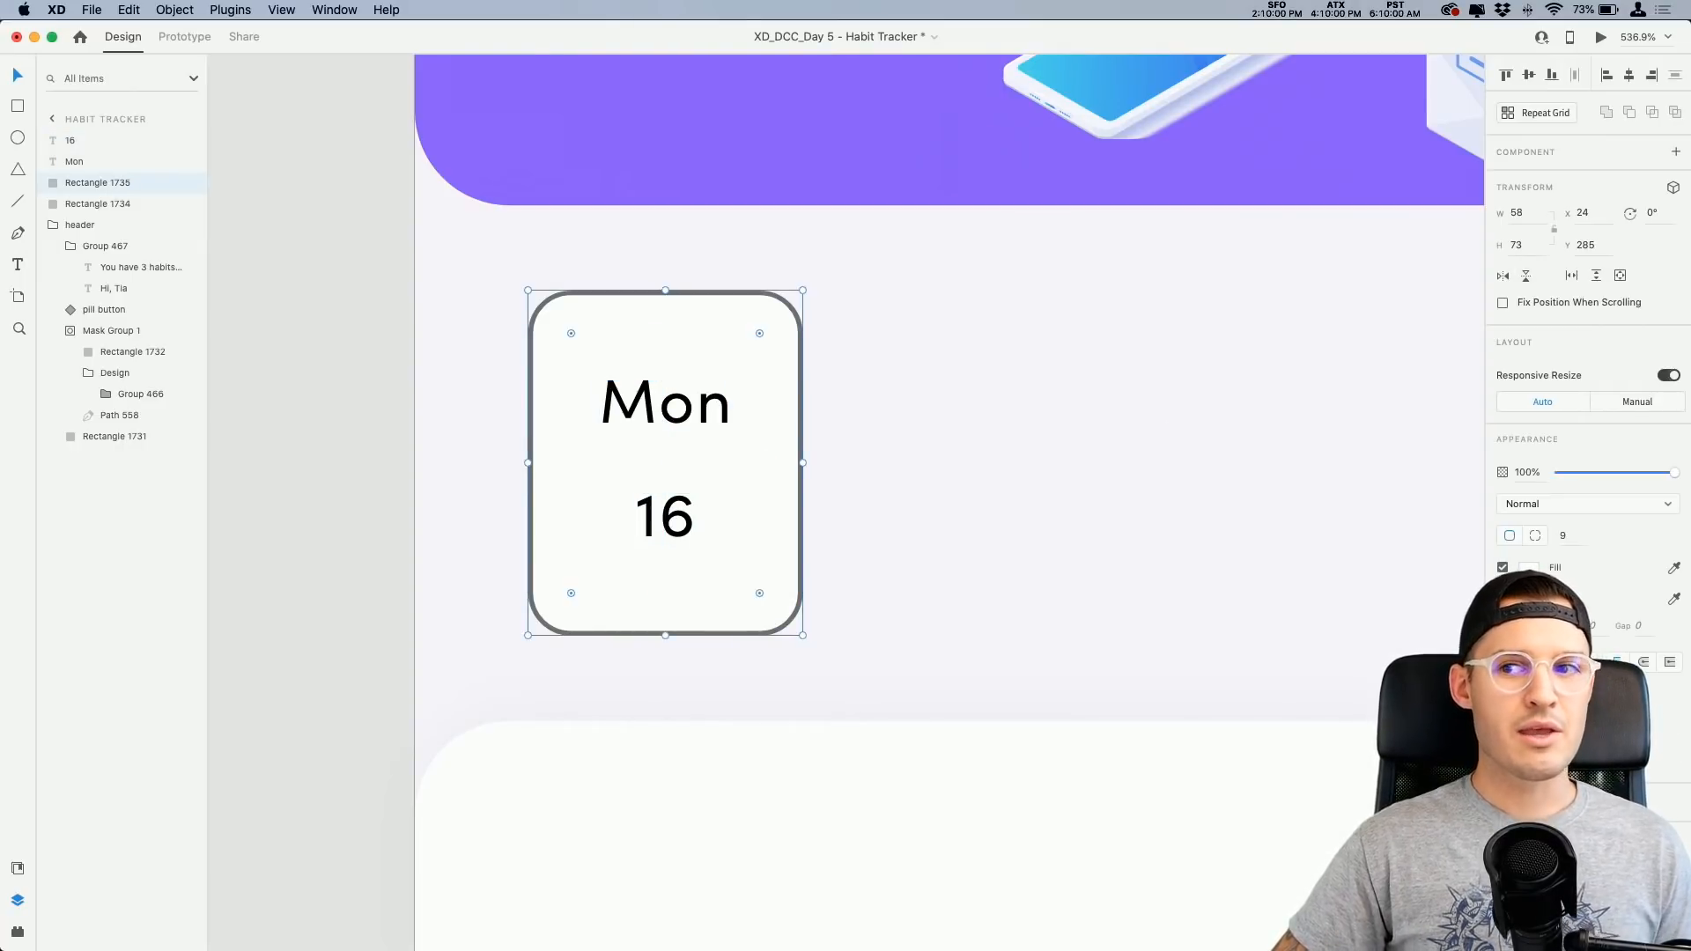
pyautogui.click(1503, 599)
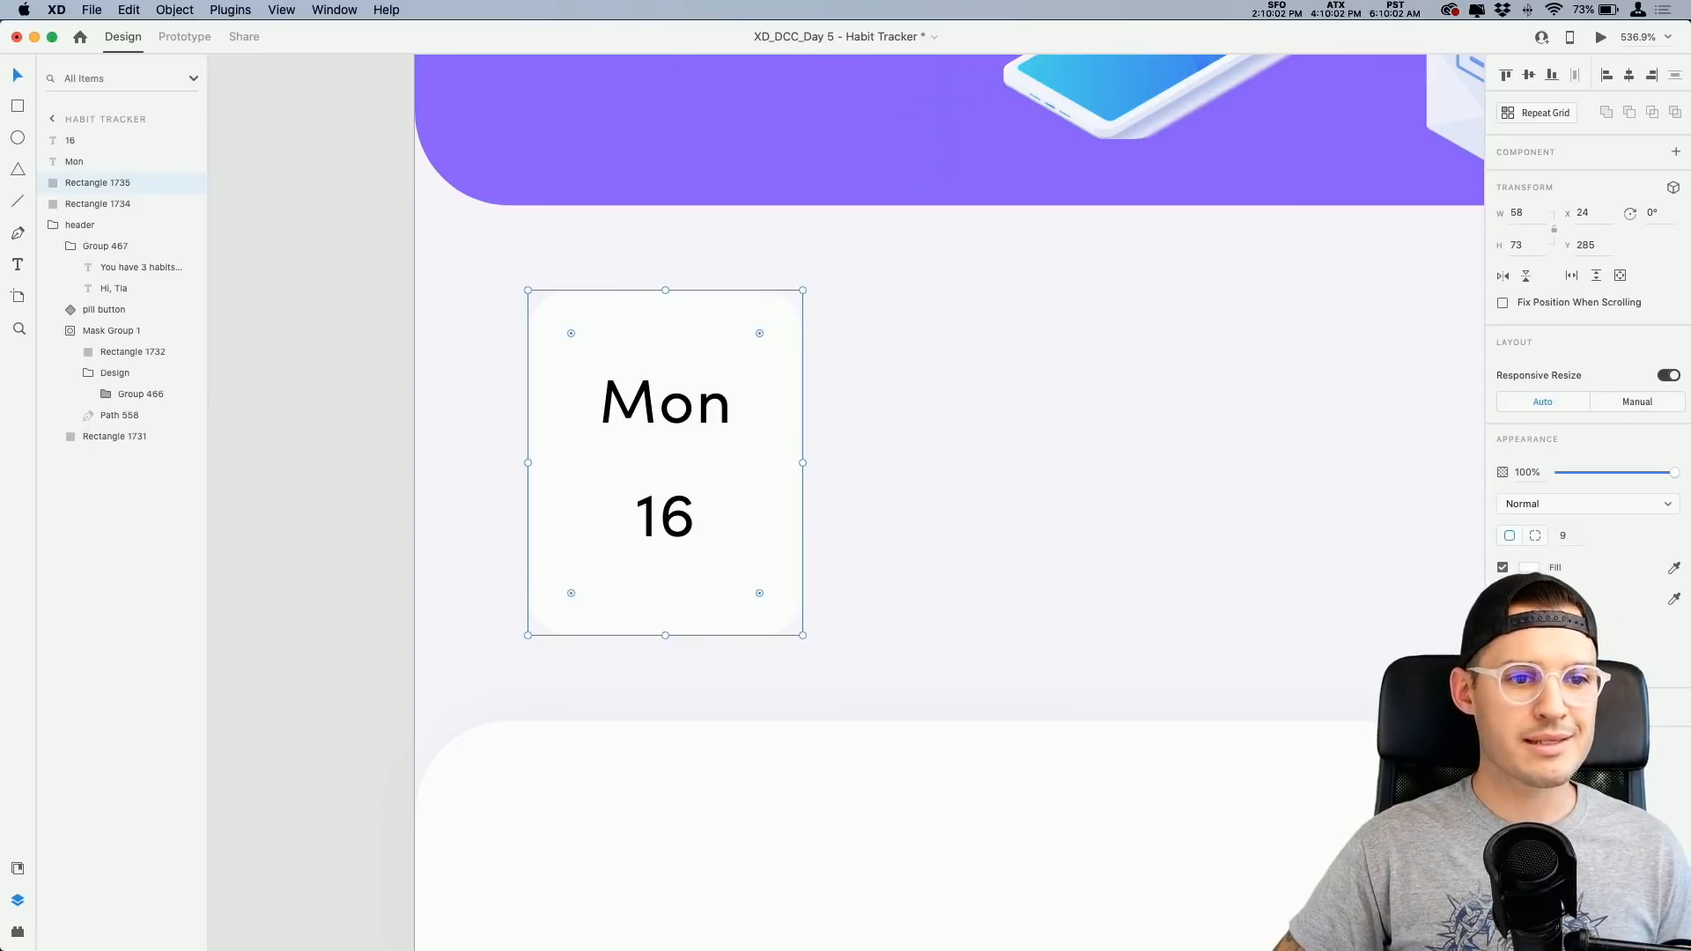
pyautogui.moveTo(691, 411)
pyautogui.mouseDown()
pyautogui.moveTo(665, 459)
pyautogui.moveTo(669, 417)
pyautogui.mouseUp()
pyautogui.click(1674, 499)
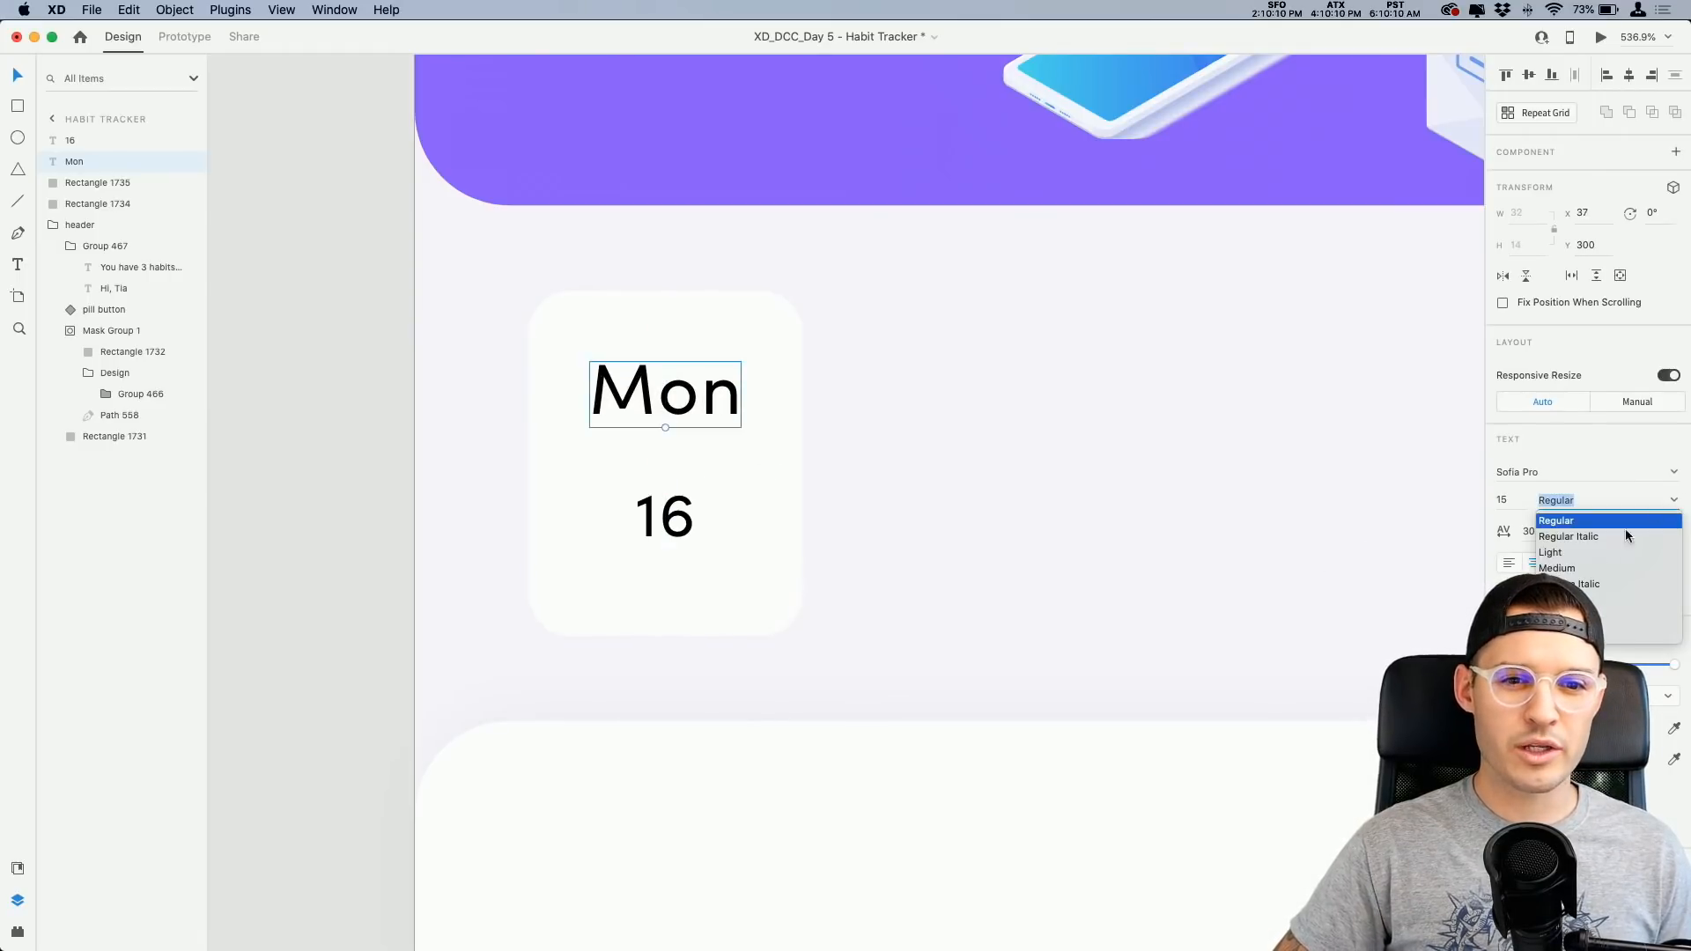
pyautogui.click(1570, 572)
pyautogui.moveTo(693, 397); pyautogui.dragTo(694, 407)
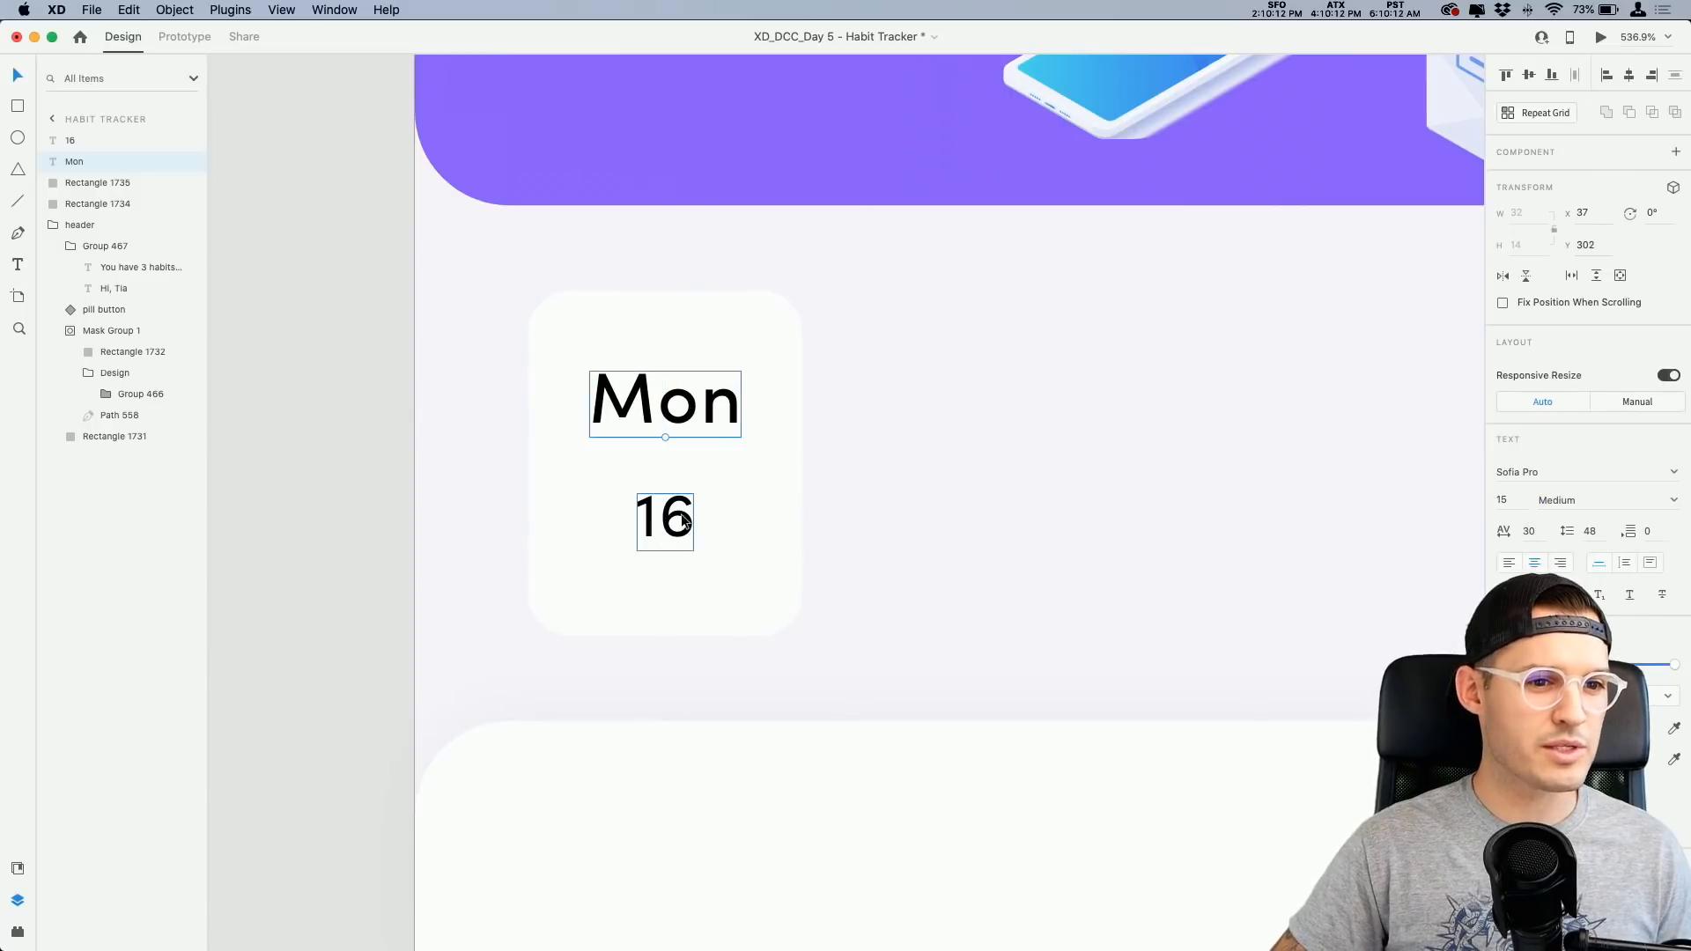
# Step: Color the "16" label medium gray
pyautogui.click(682, 514)
pyautogui.click(1524, 729)
pyautogui.moveTo(1327, 763); pyautogui.dragTo(1298, 714)
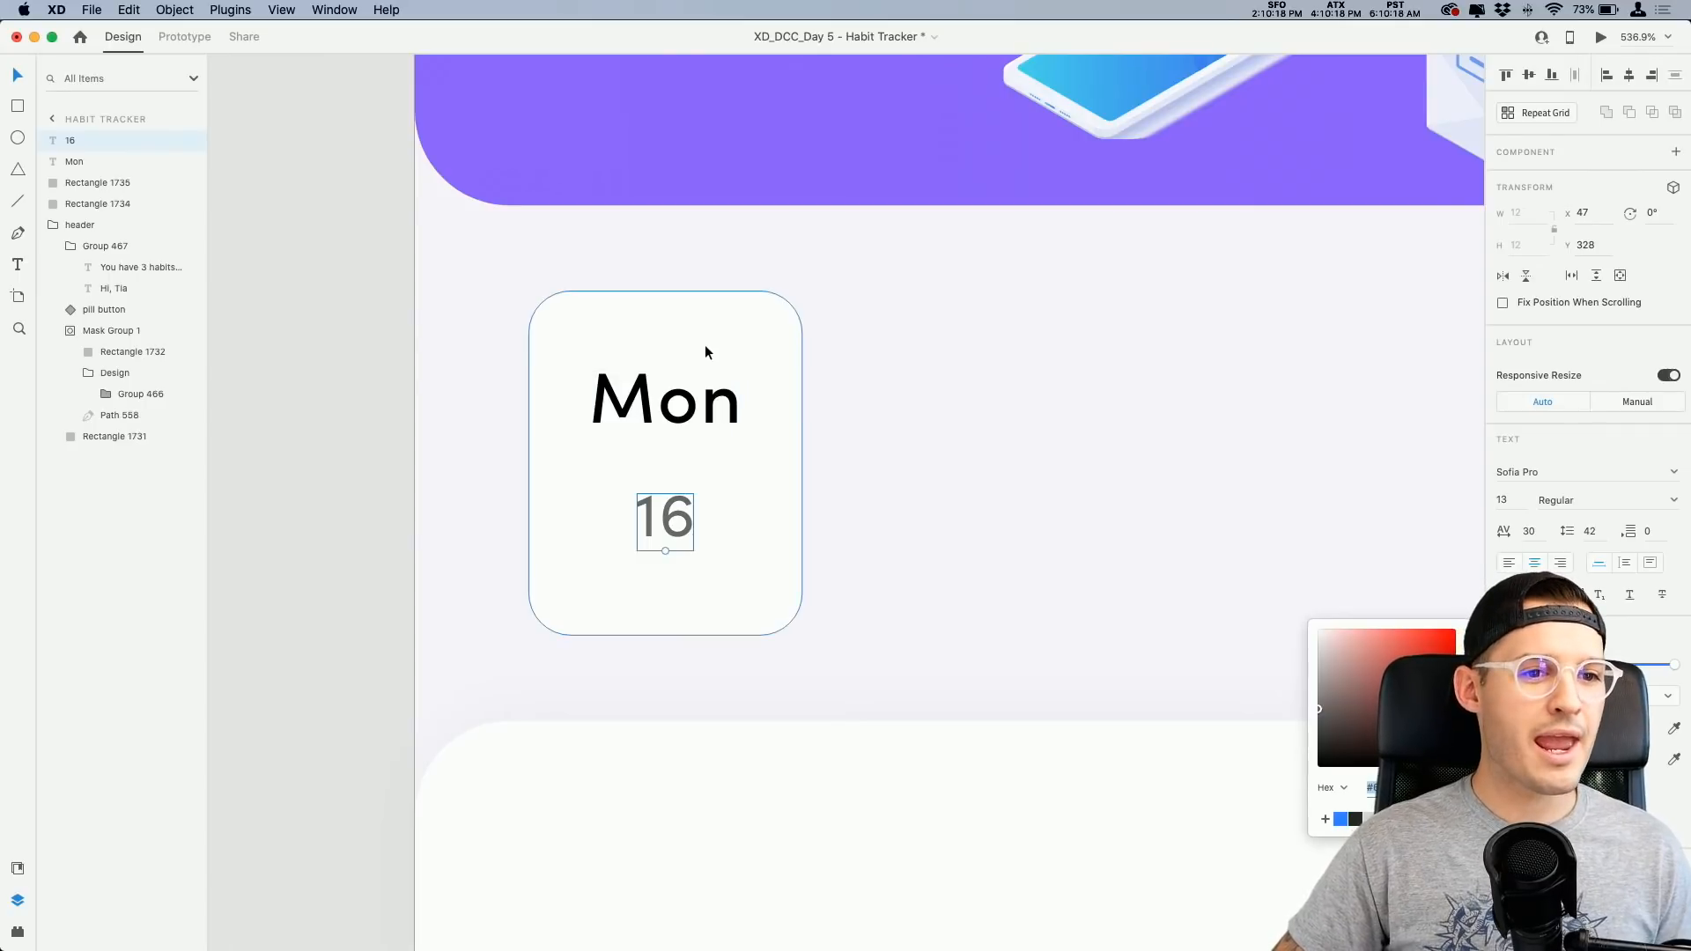
# Step: Group the card with its "Mon" and "16" labels and add a drop shadow to the card's background rectangle
pyautogui.moveTo(898, 278); pyautogui.dragTo(562, 580)
pyautogui.press('super+g')
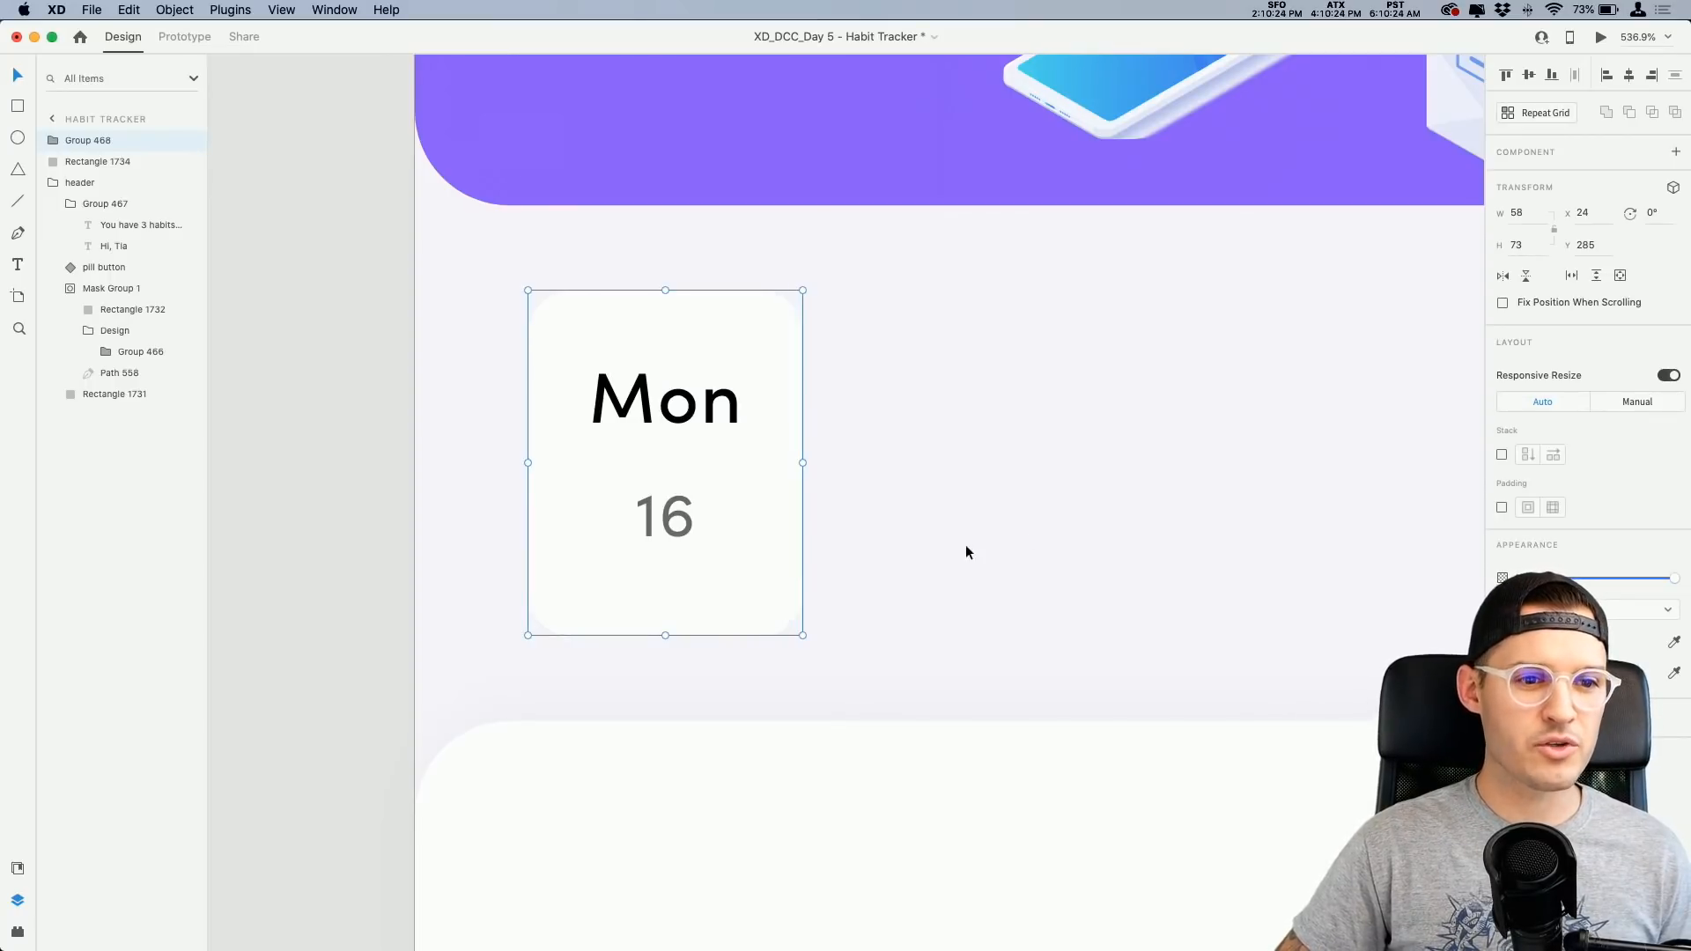
pyautogui.doubleClick(773, 543)
pyautogui.click(1503, 612)
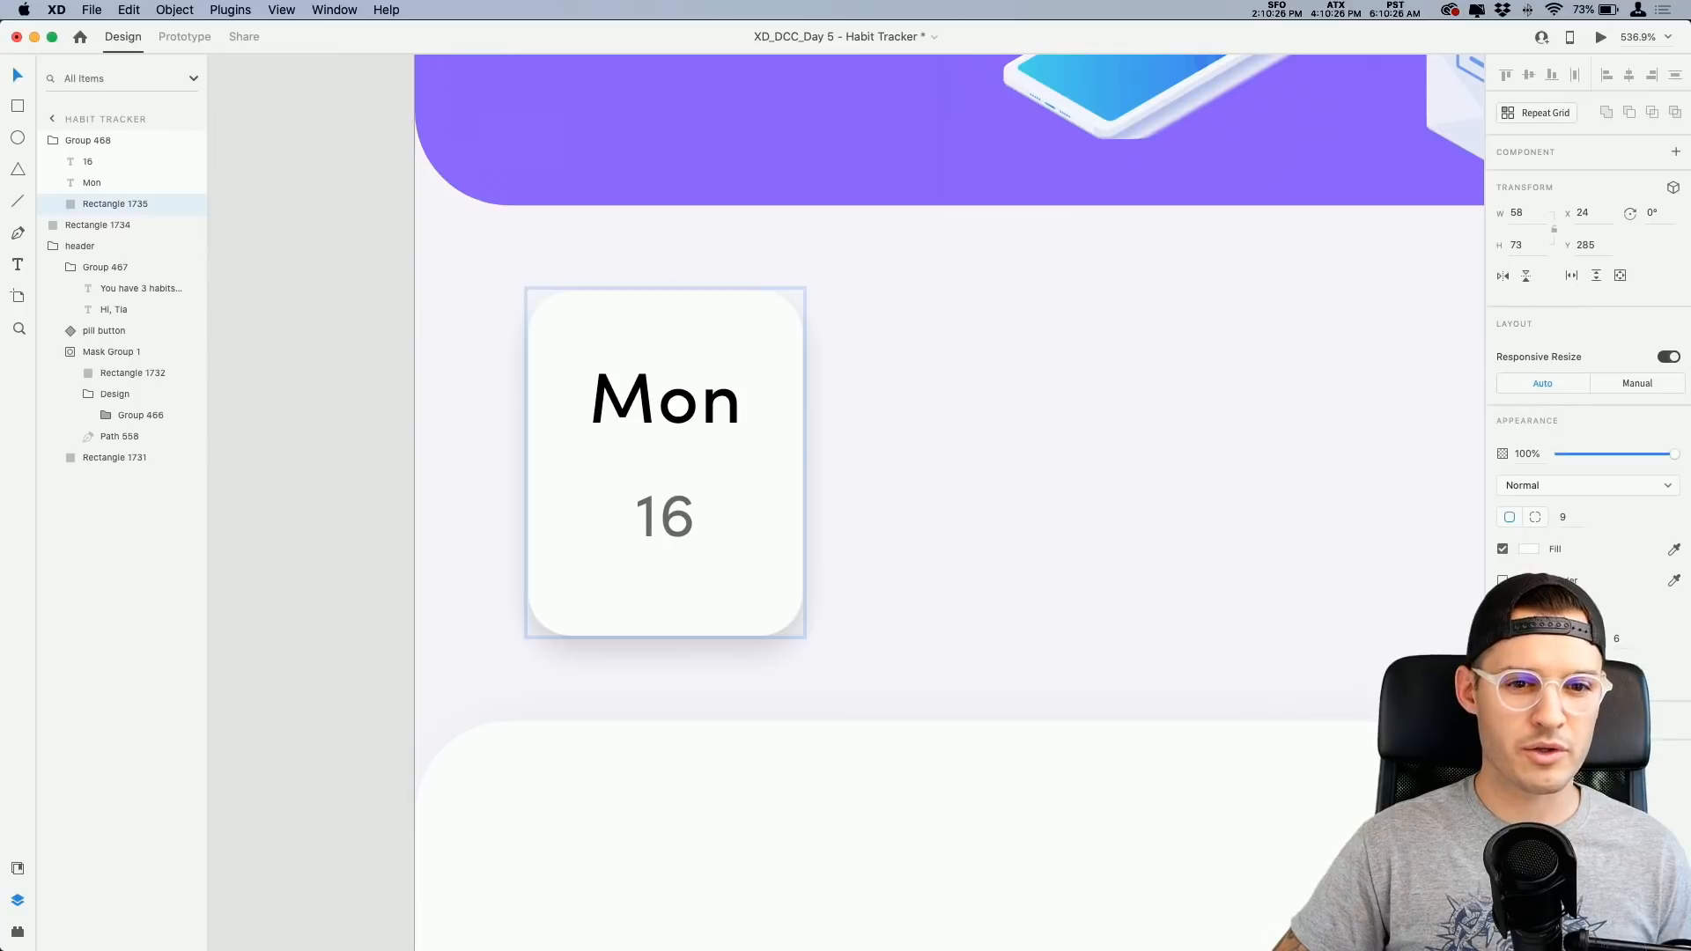
# Step: Soften the drop shadow of the date card's background rectangle by lowering the shadow color's opacity
pyautogui.click(1530, 612)
pyautogui.moveTo(1491, 630); pyautogui.dragTo(1491, 640)
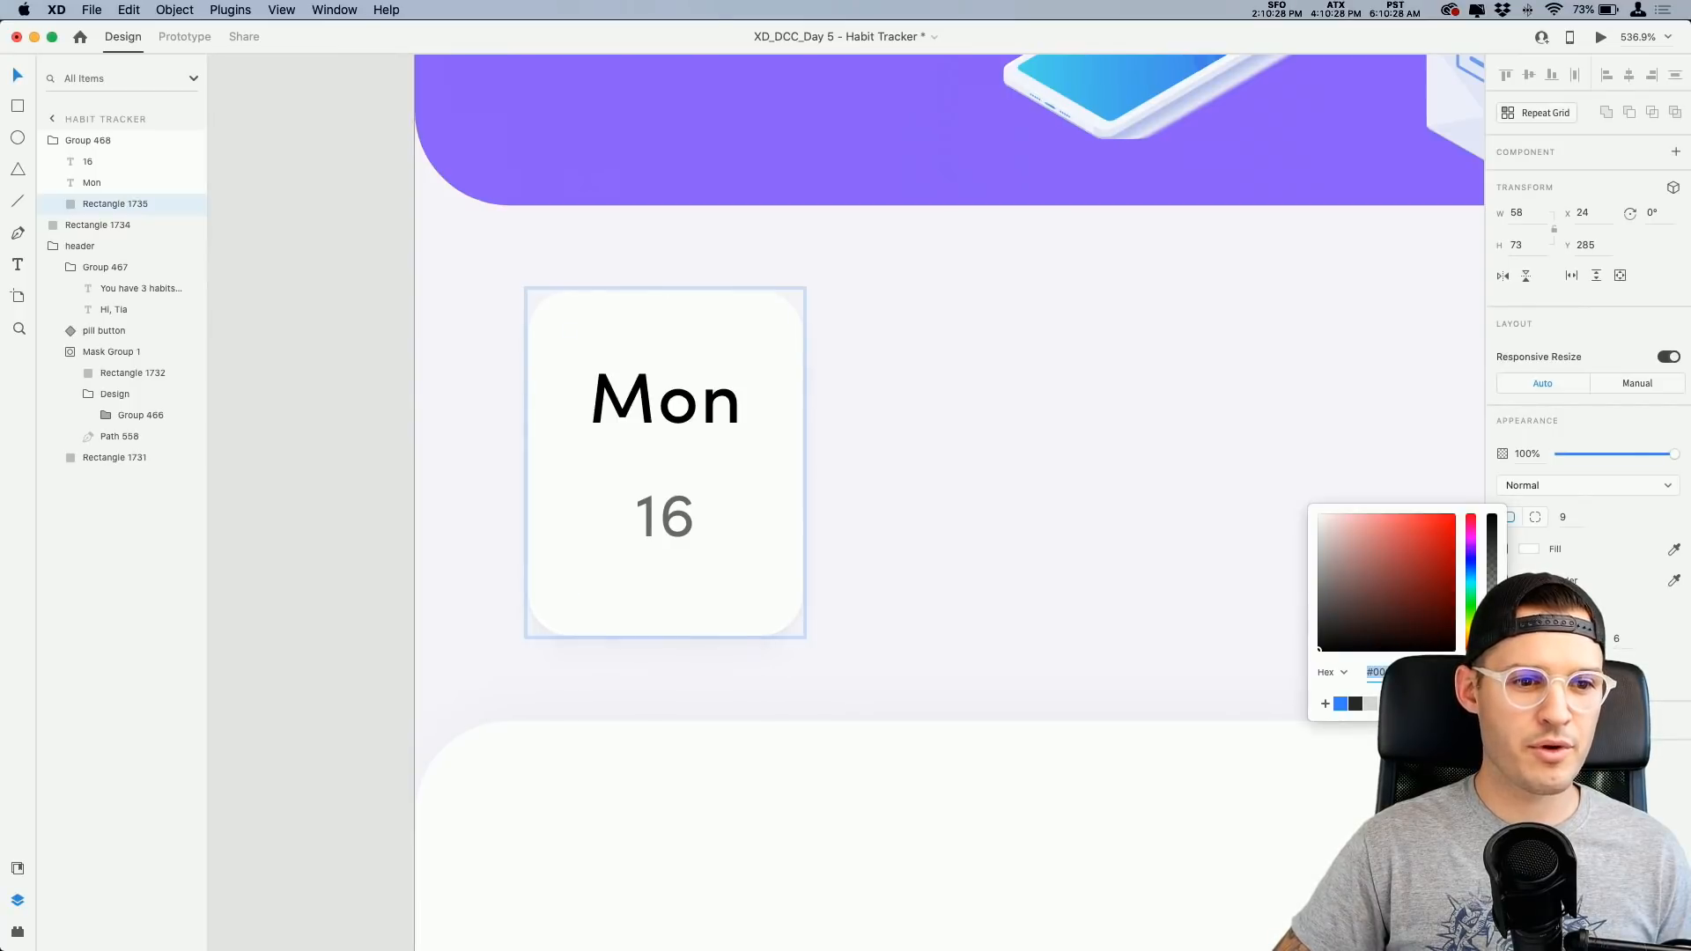
pyautogui.click(1150, 529)
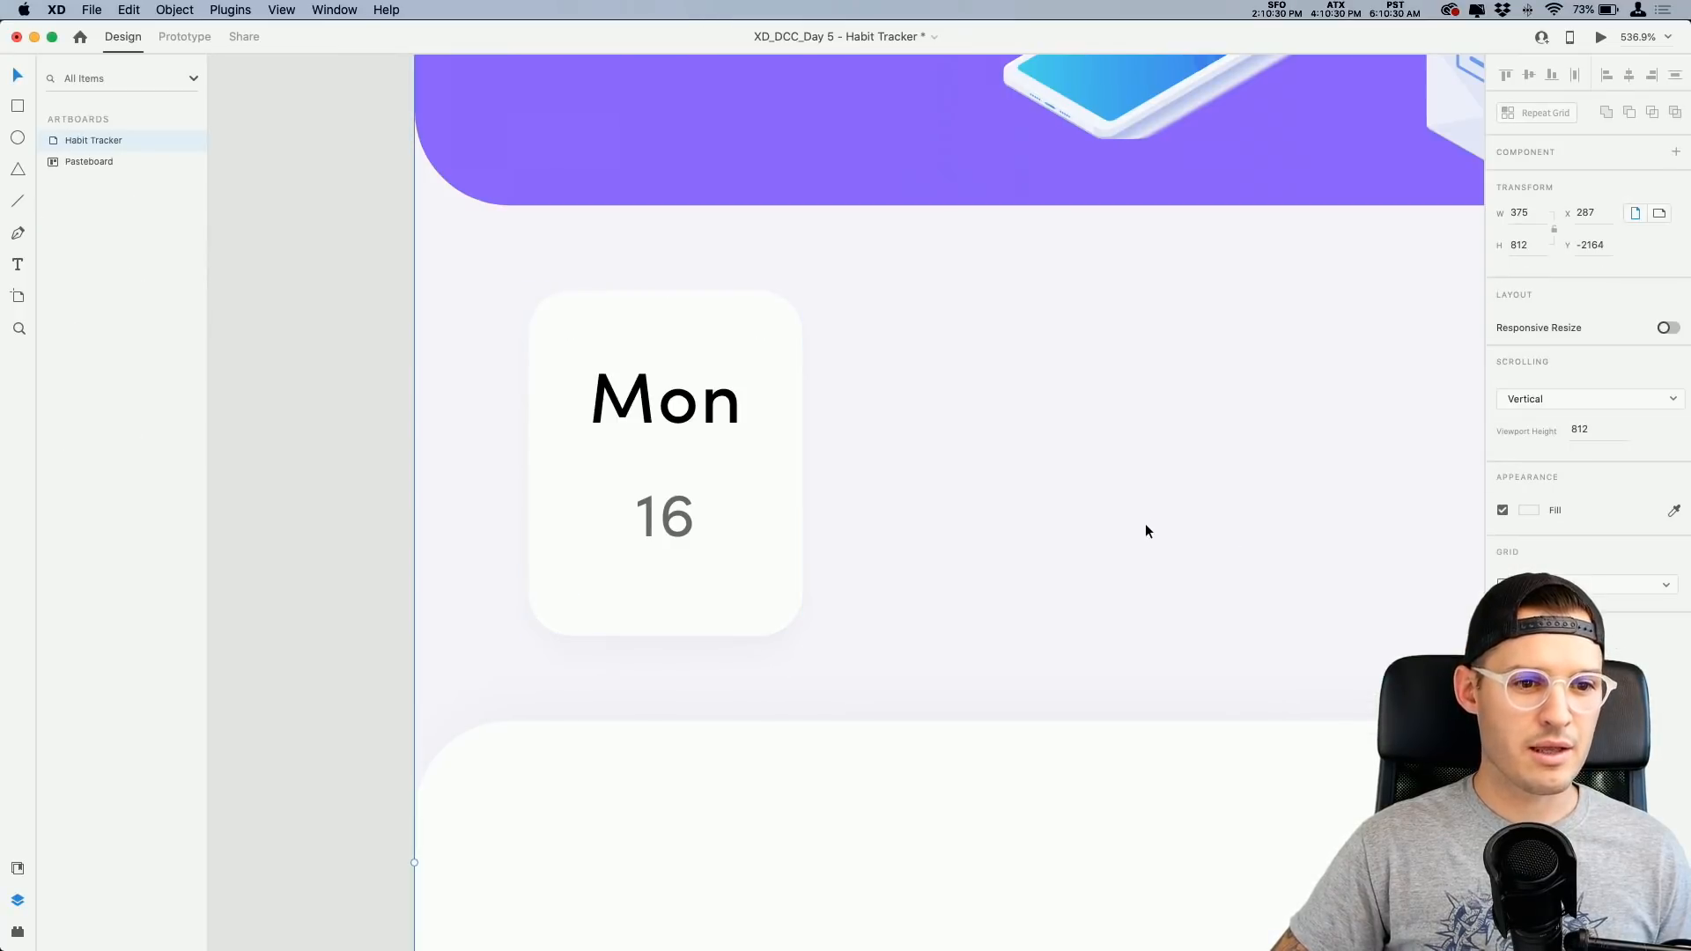
# Step: Move the "Mon" label slightly down in the date card, closer to the "16" label
pyautogui.doubleClick(681, 424)
pyautogui.moveTo(680, 424); pyautogui.dragTo(675, 437)
pyautogui.click(913, 410)
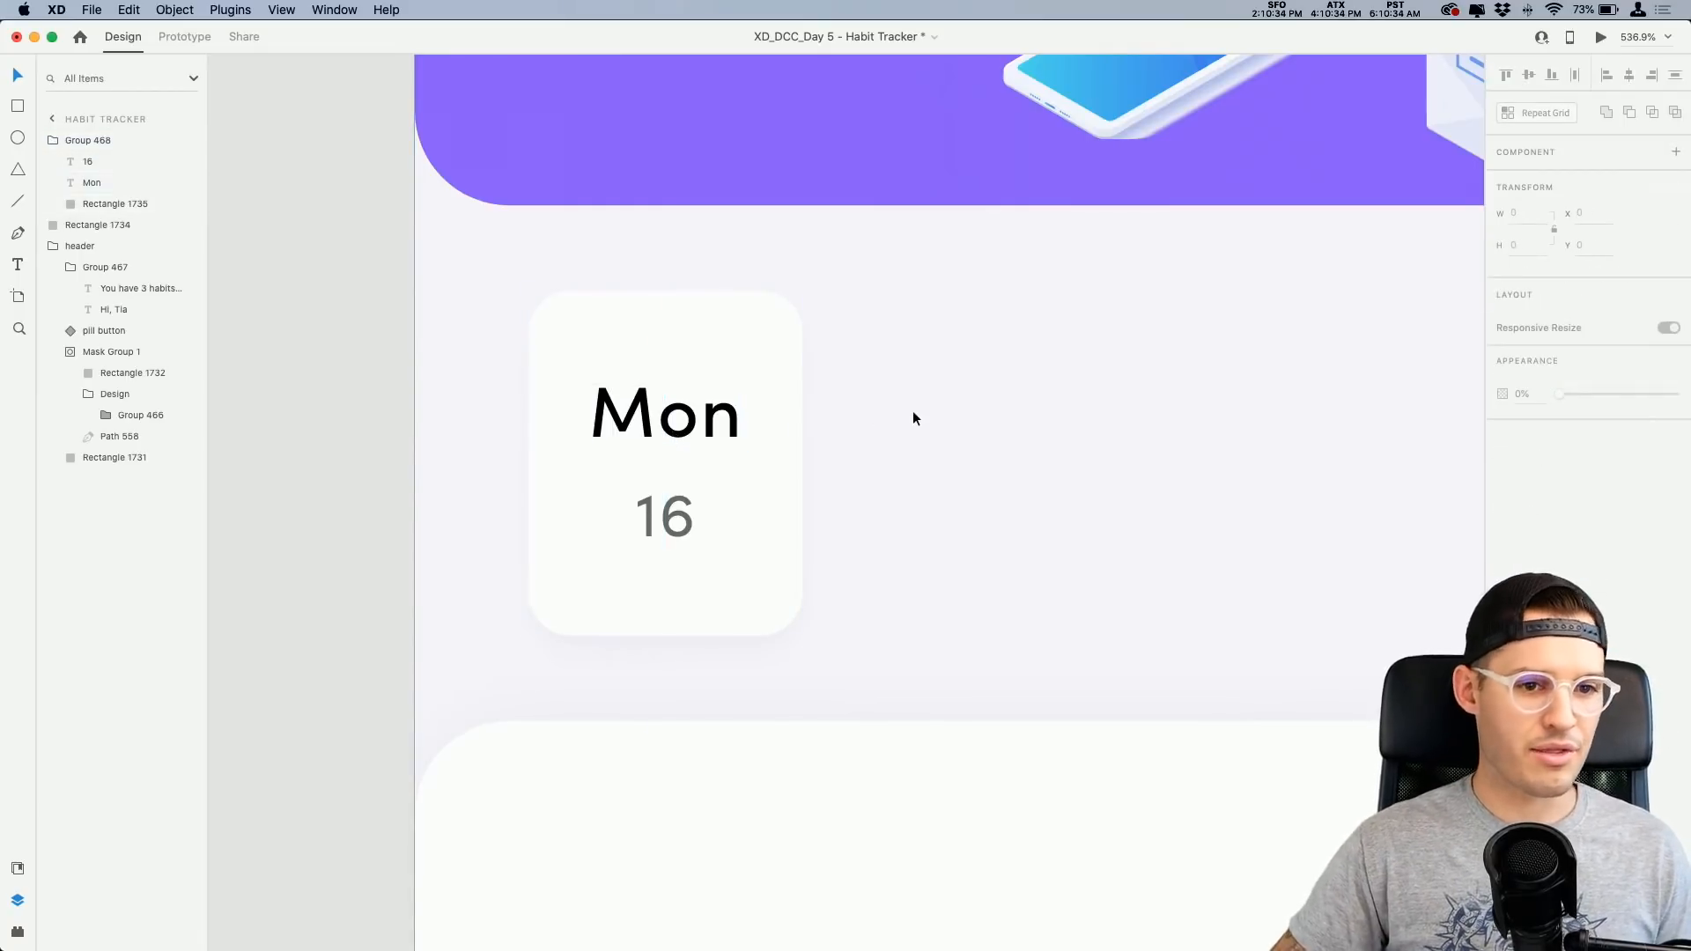
pyautogui.press('super+minus')
pyautogui.moveTo(1098, 442); pyautogui.dragTo(796, 440)
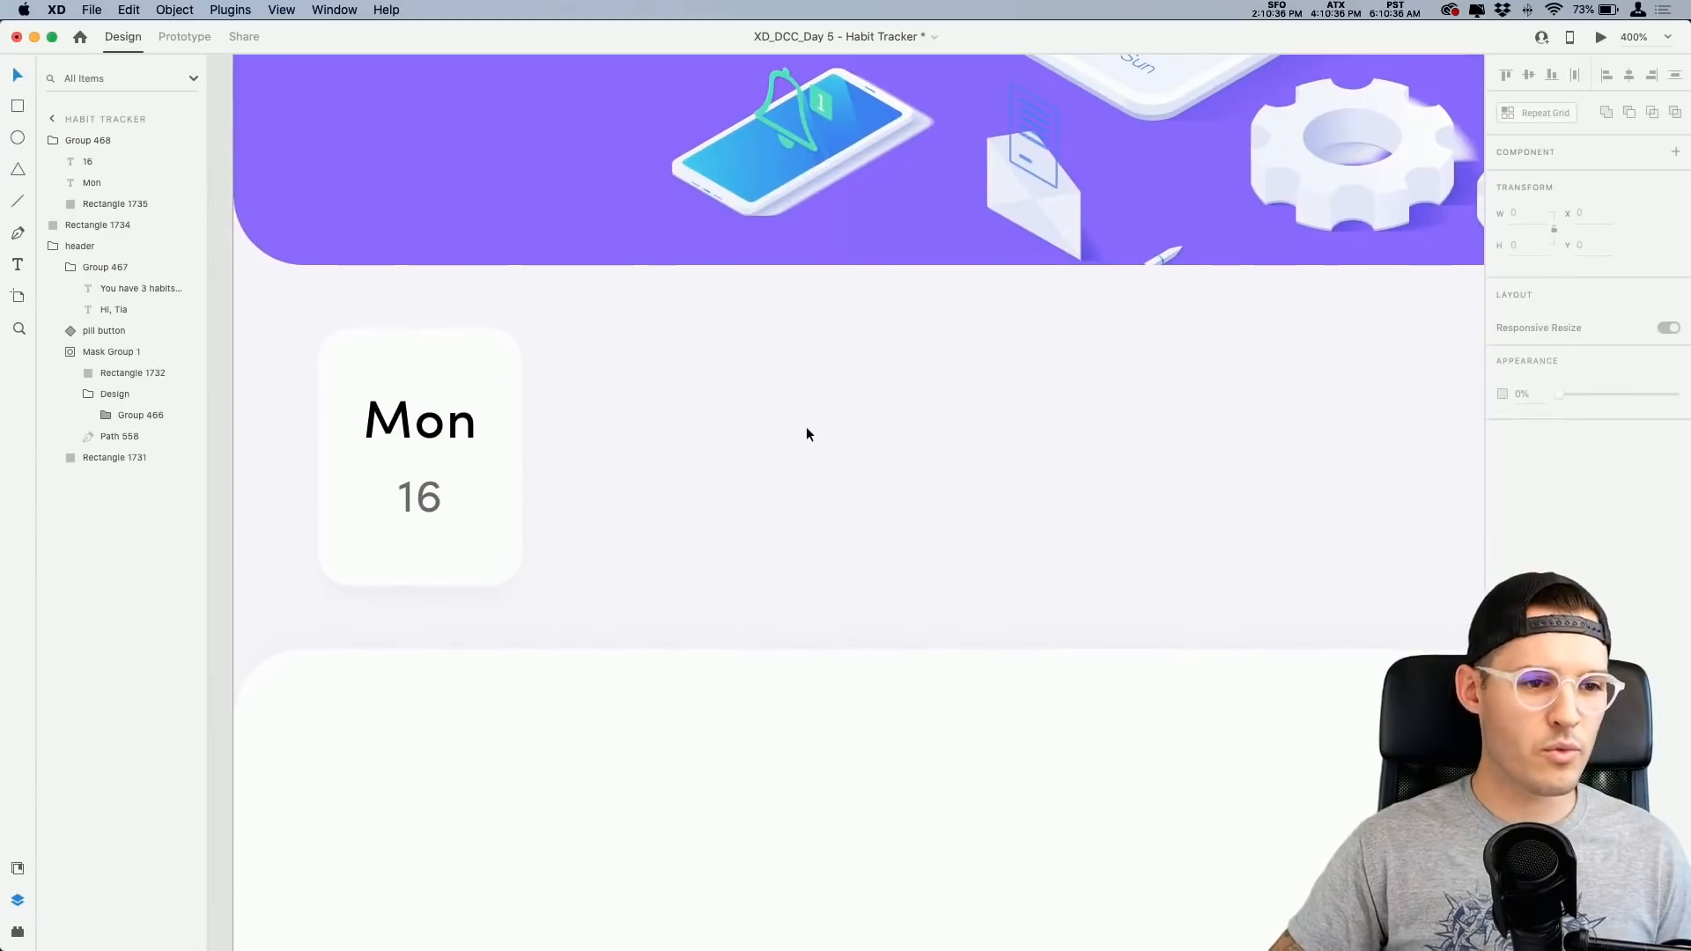
pyautogui.press('super+minus')
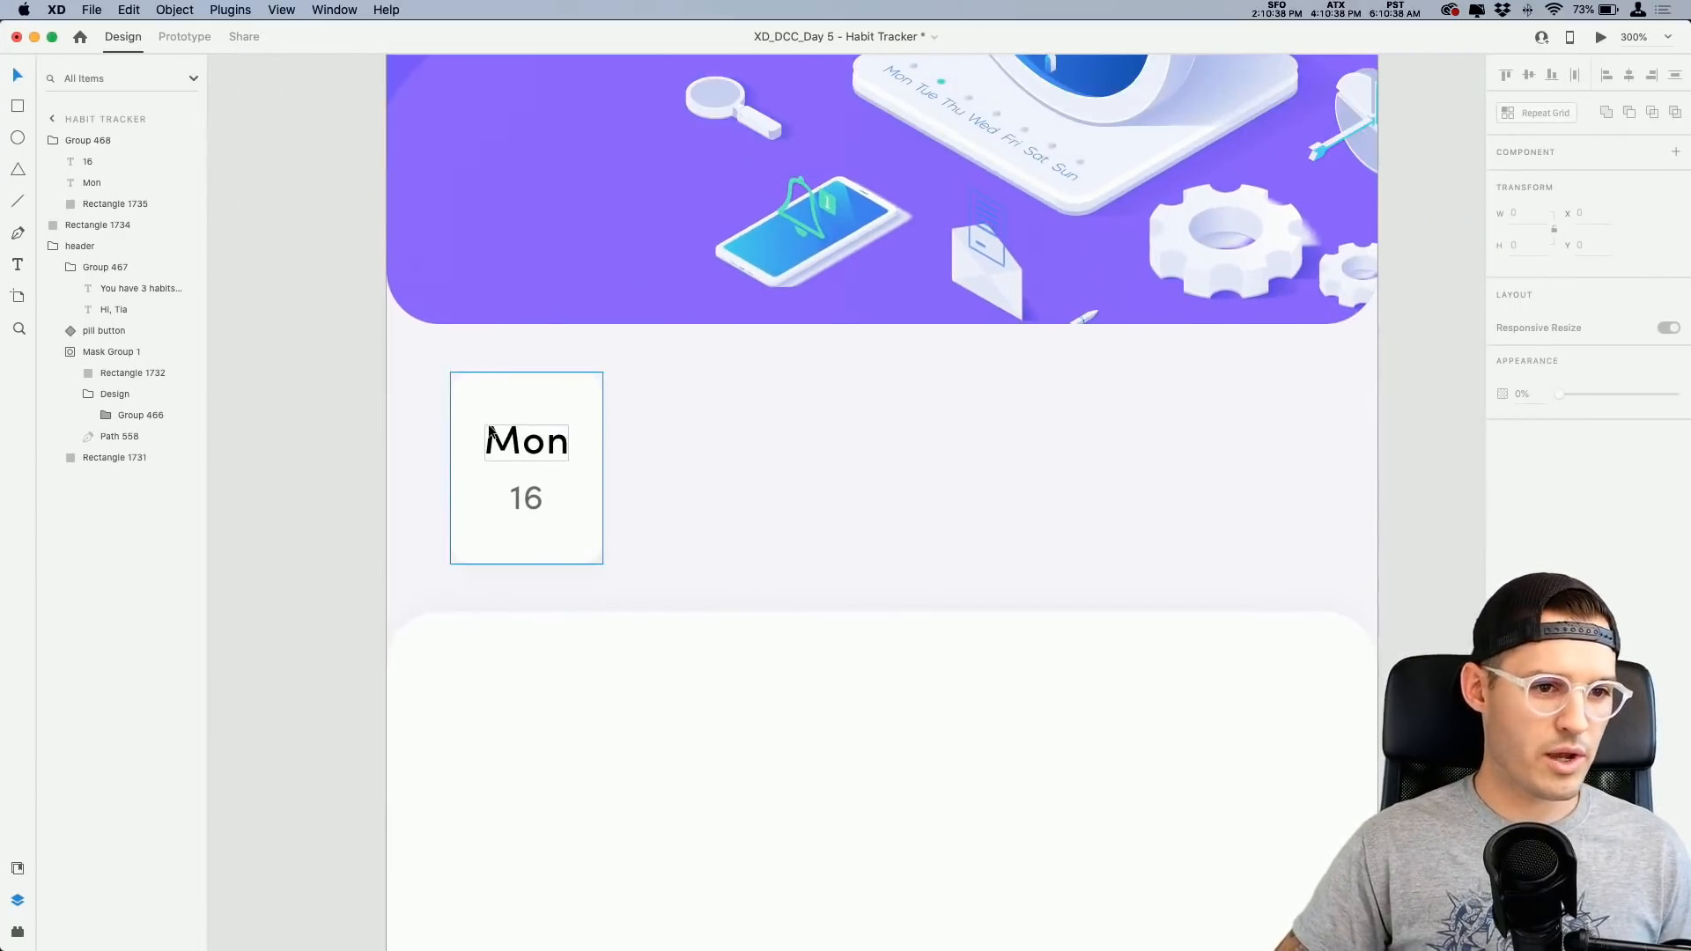
# Step: Turn the date card group into a horizontal Repeat Grid of five cards and narrow the gaps between them
pyautogui.click(569, 462)
pyautogui.press('super+r')
pyautogui.moveTo(624, 468); pyautogui.dragTo(1419, 472)
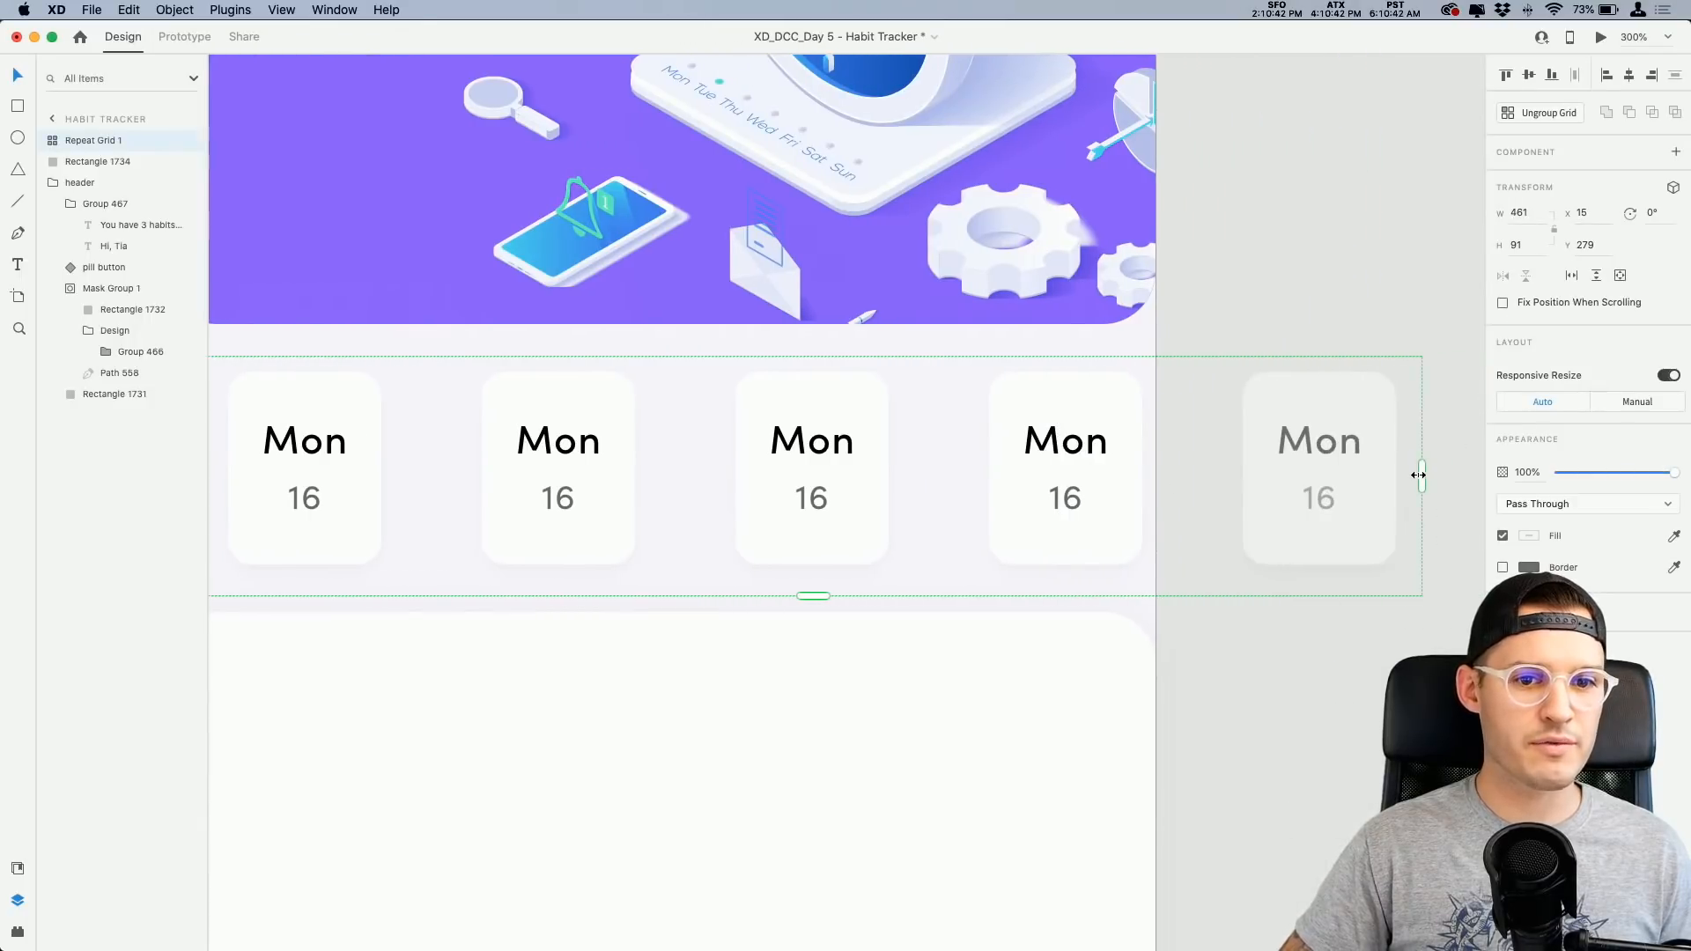
pyautogui.moveTo(952, 461); pyautogui.dragTo(785, 480)
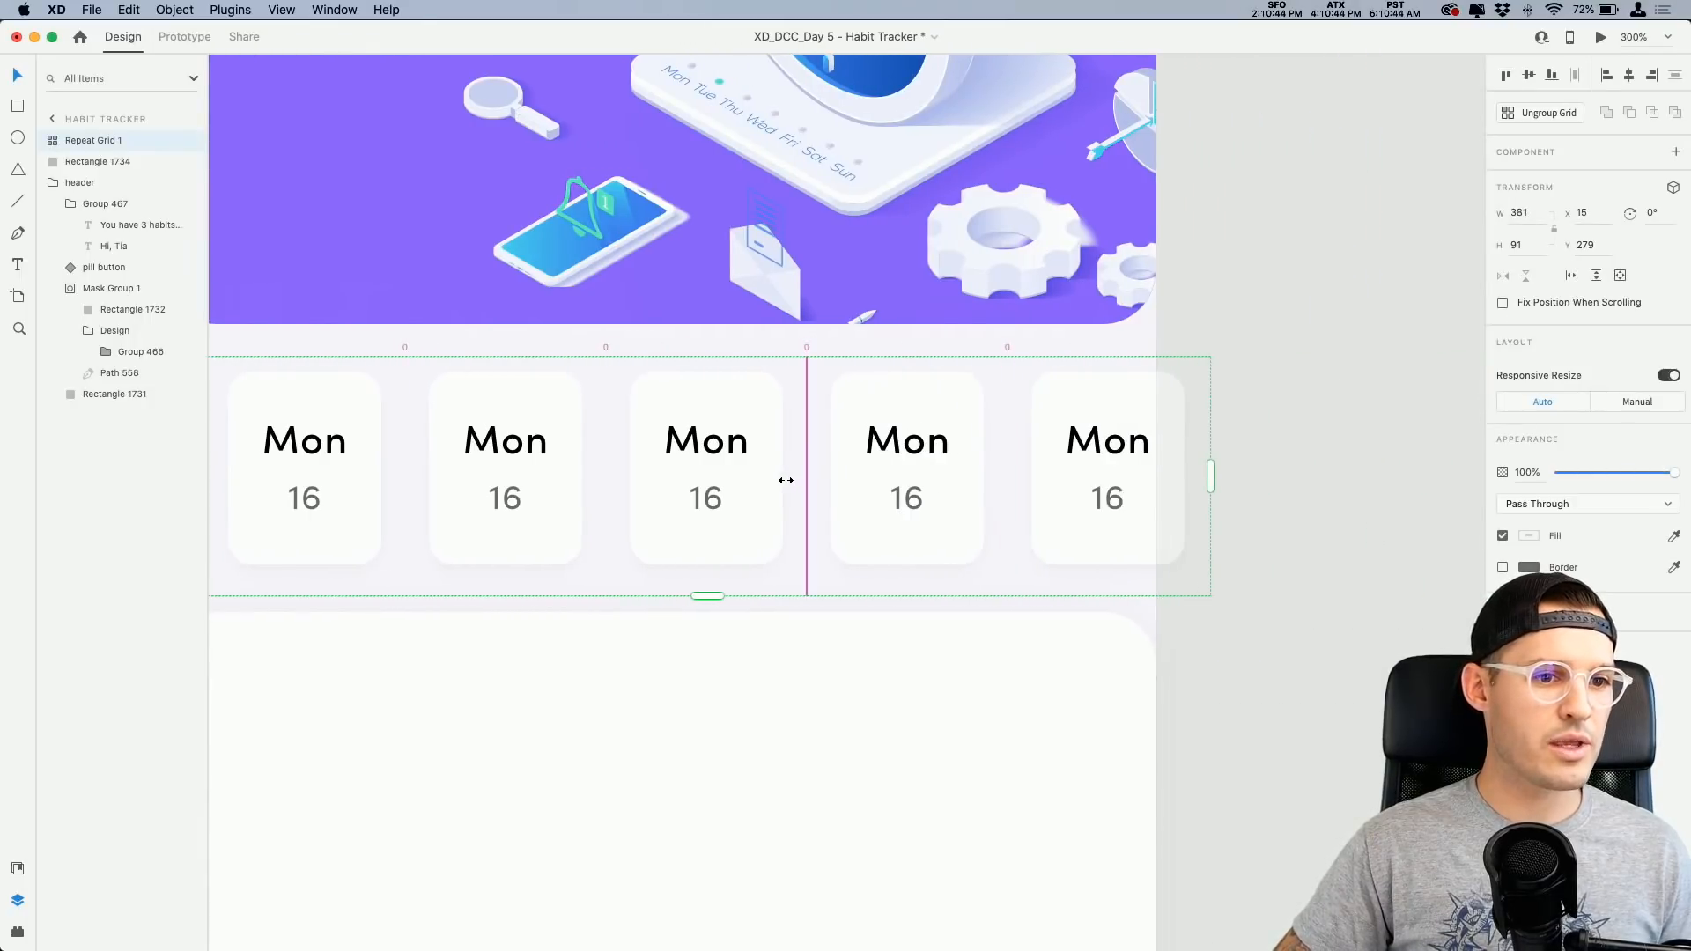
# Step: Change the day labels of the second, third and fourth cards to "Tue", "Wed" and "Thu"
pyautogui.doubleClick(504, 447)
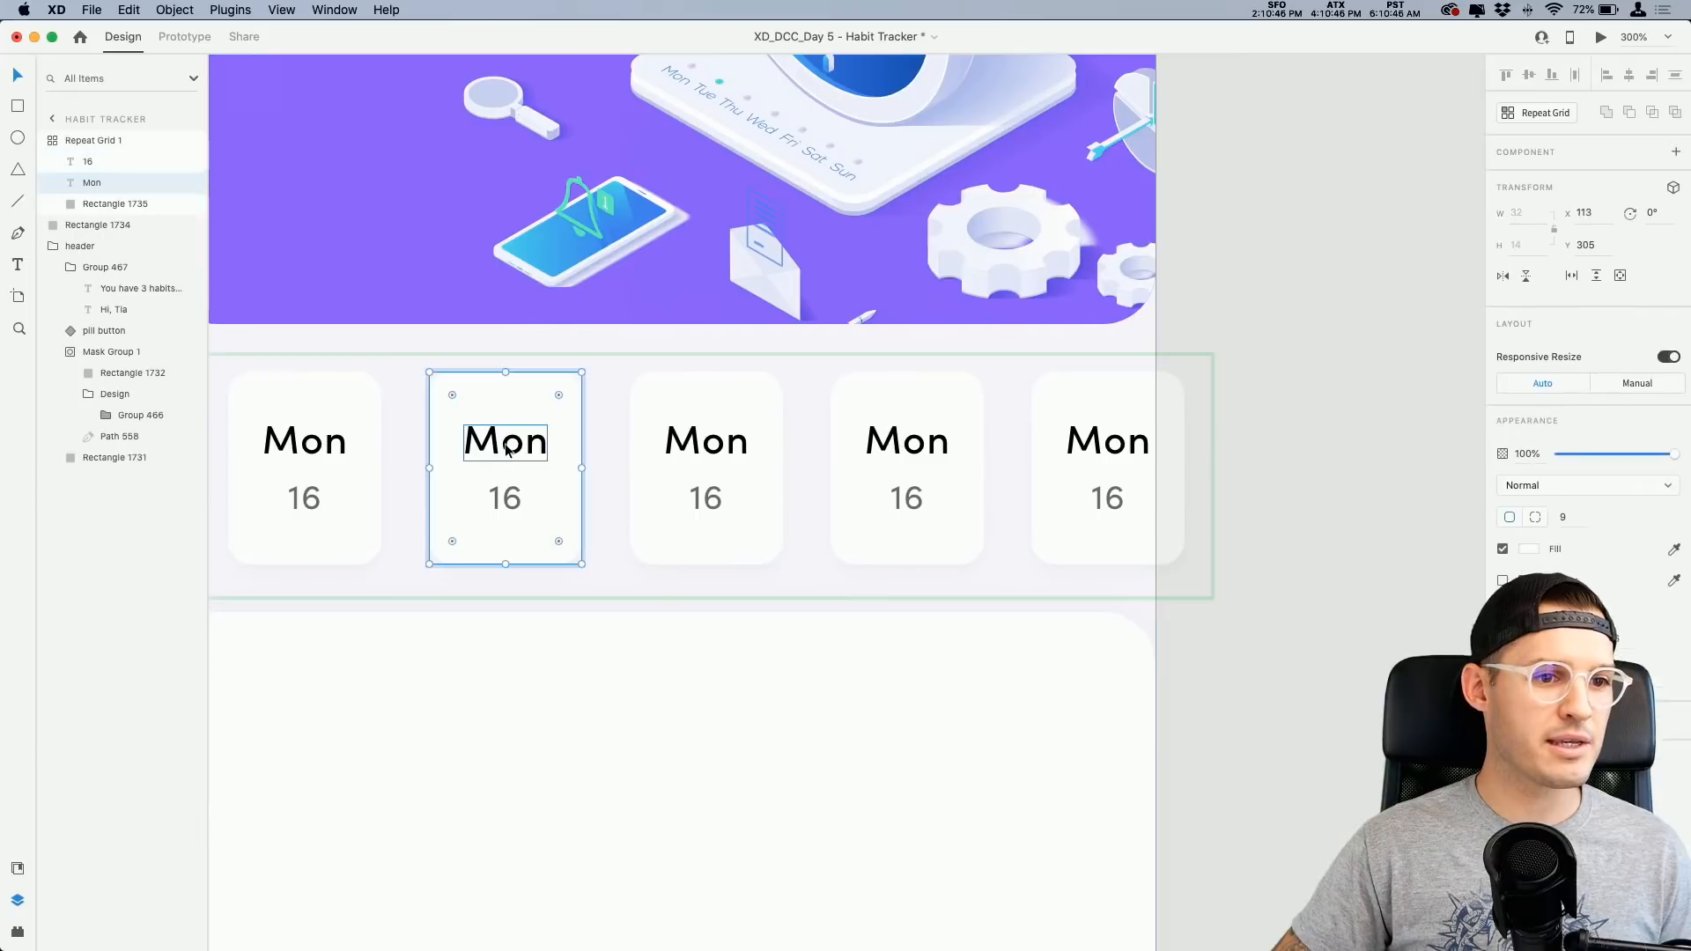
pyautogui.click(508, 452)
pyautogui.doubleClick(506, 449)
pyautogui.write('Tue')
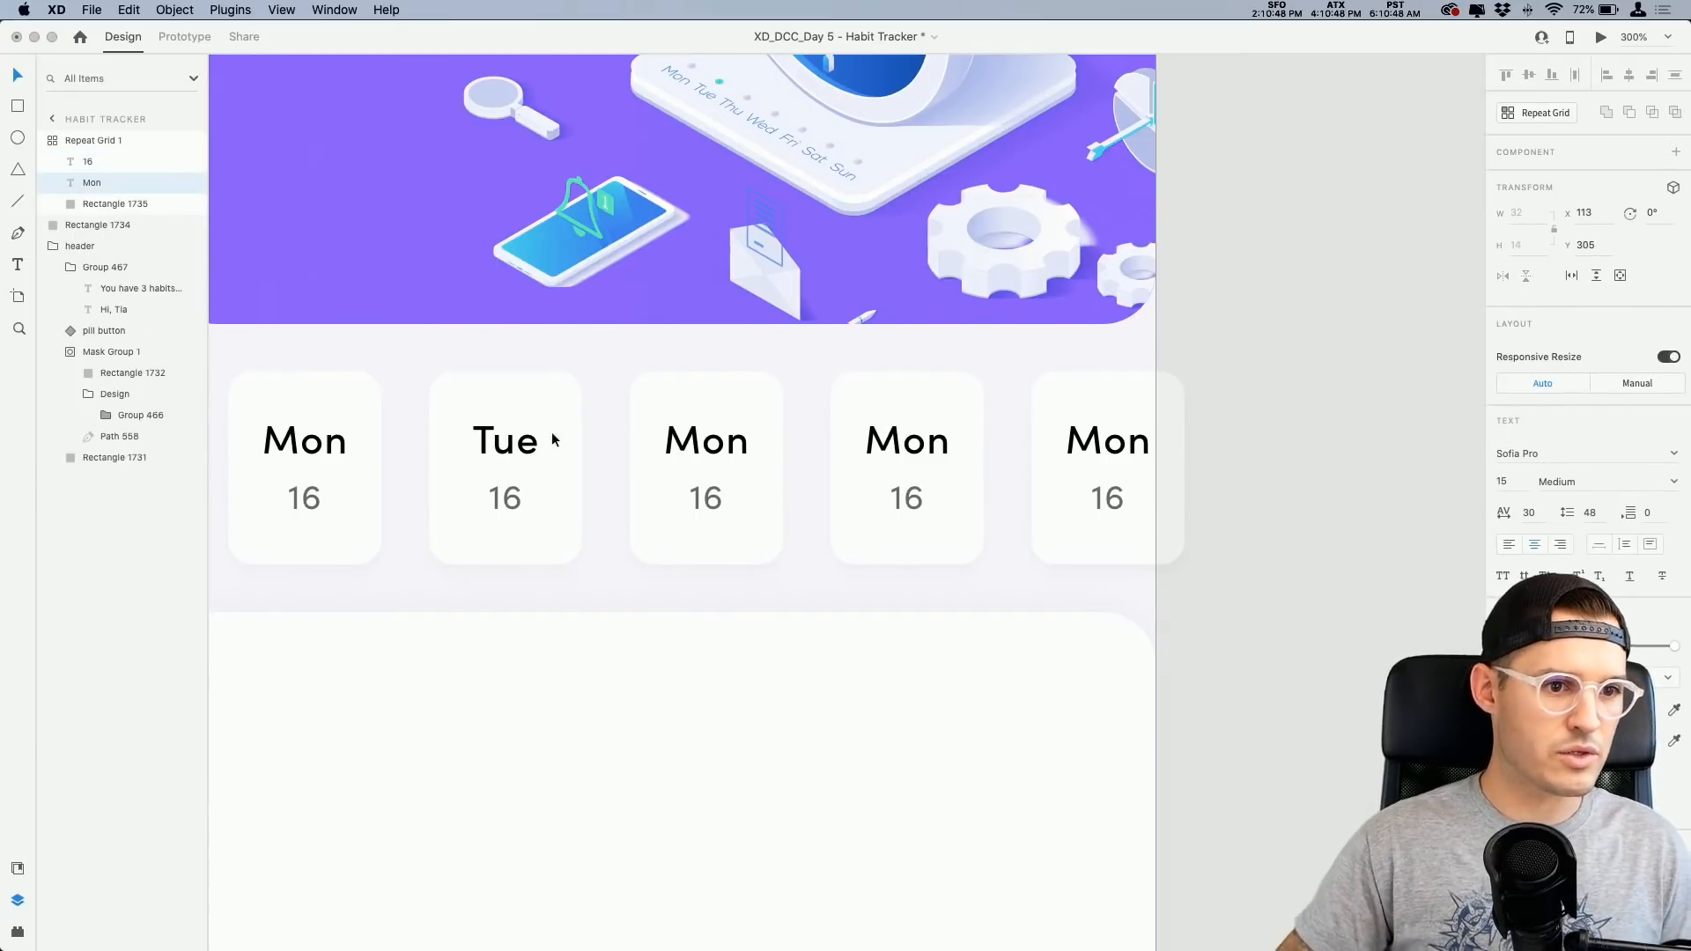
pyautogui.doubleClick(706, 443)
pyautogui.write('Wed')
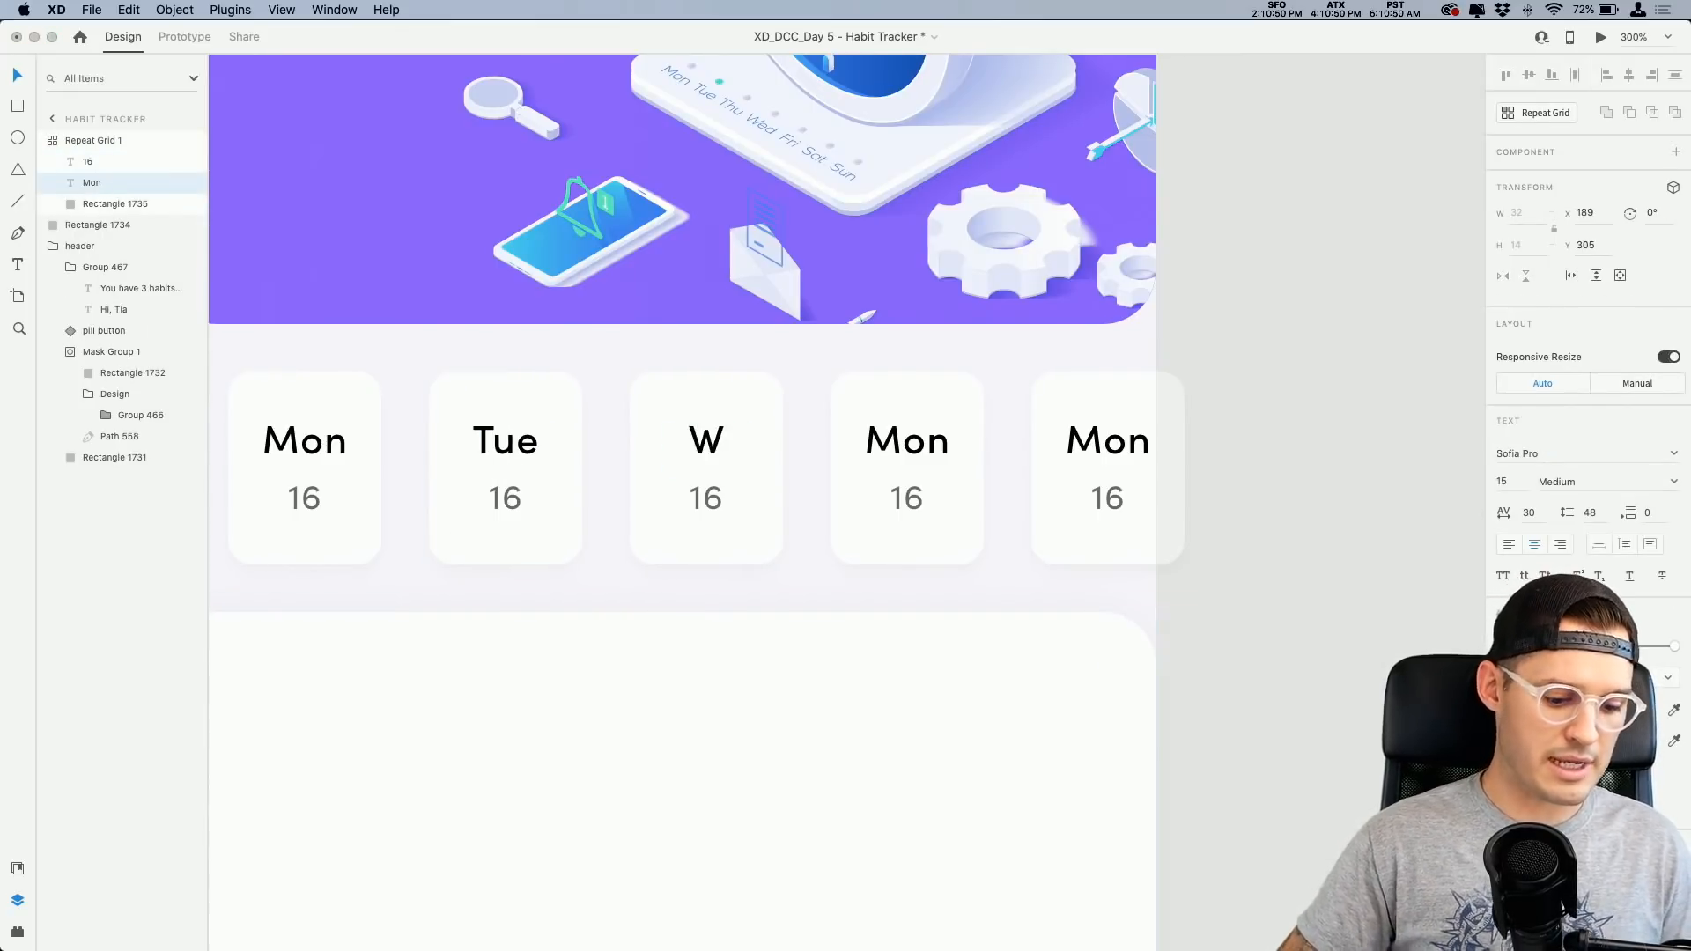
pyautogui.doubleClick(879, 446)
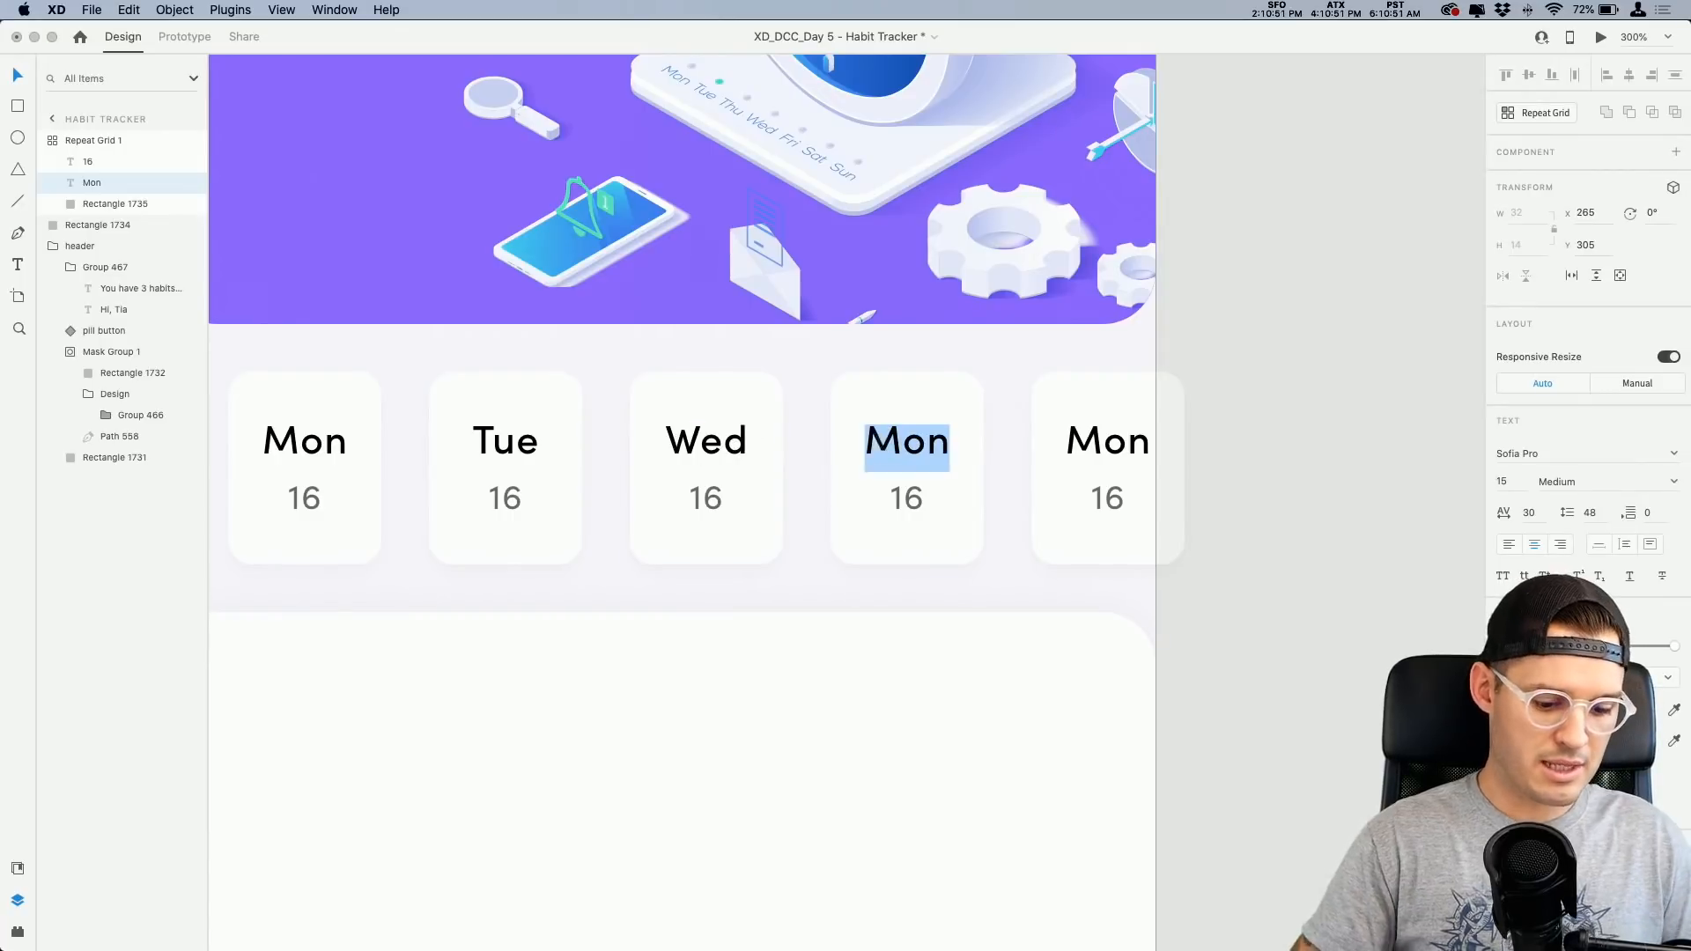
pyautogui.write('Thu')
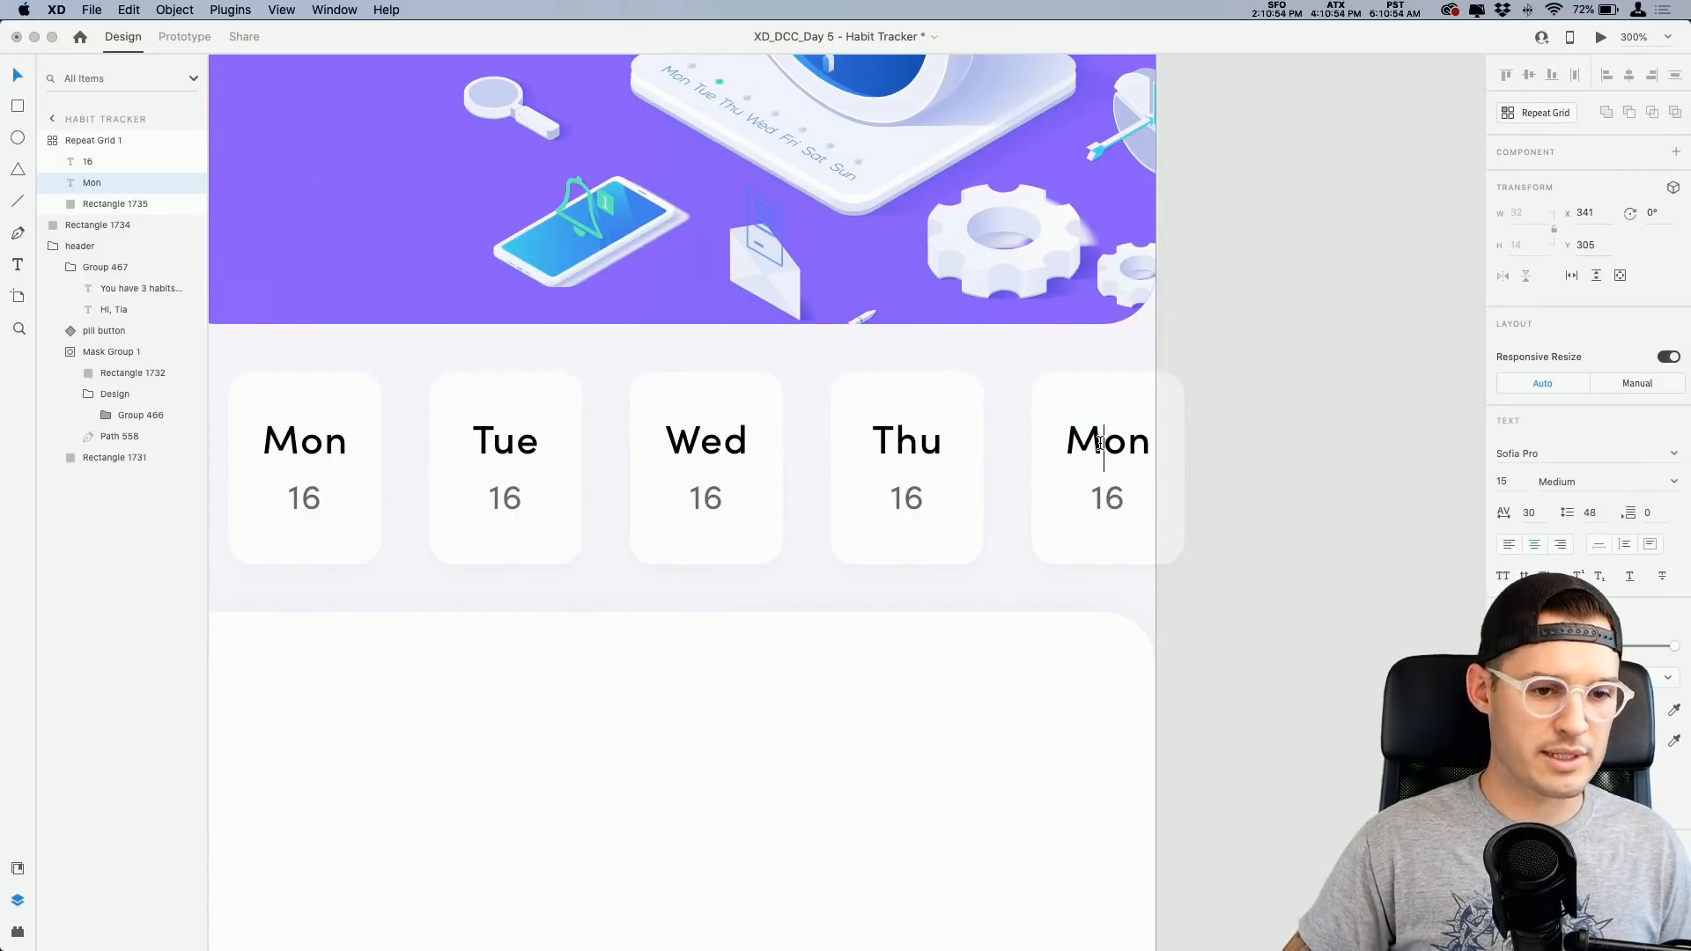
# Step: Change the day label of the fifth card to "Fri"
pyautogui.doubleClick(1099, 443)
pyautogui.press('cmd+a')
pyautogui.write('Frids')
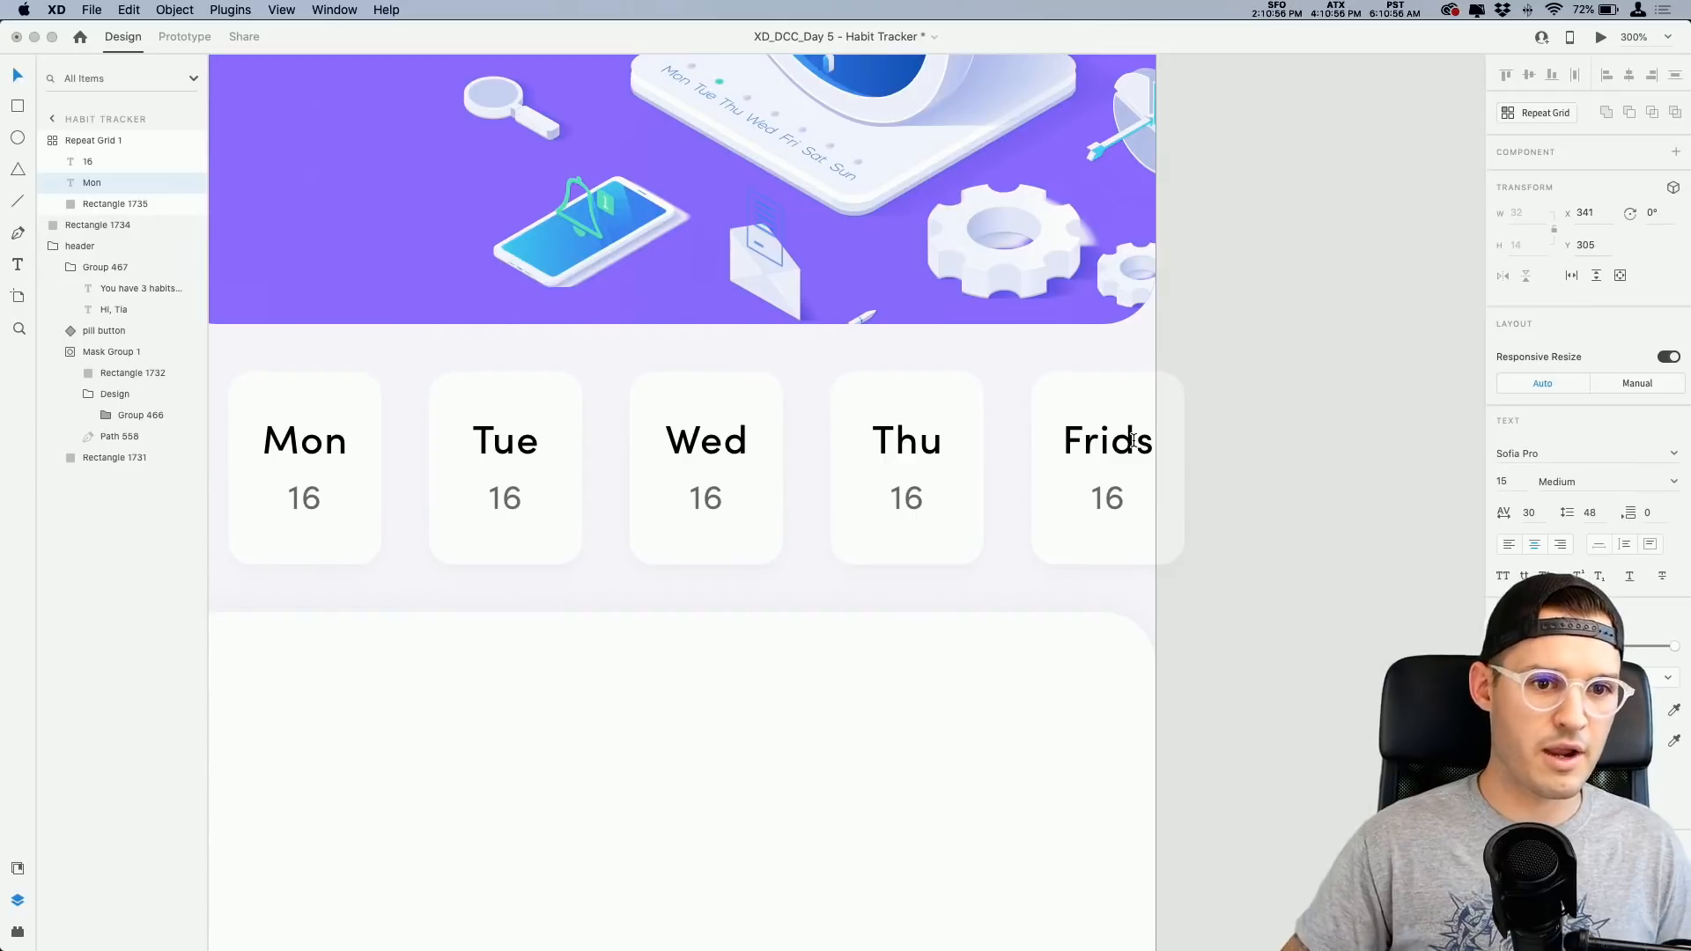
pyautogui.press('BackSpace')
pyautogui.press('BackSpace')
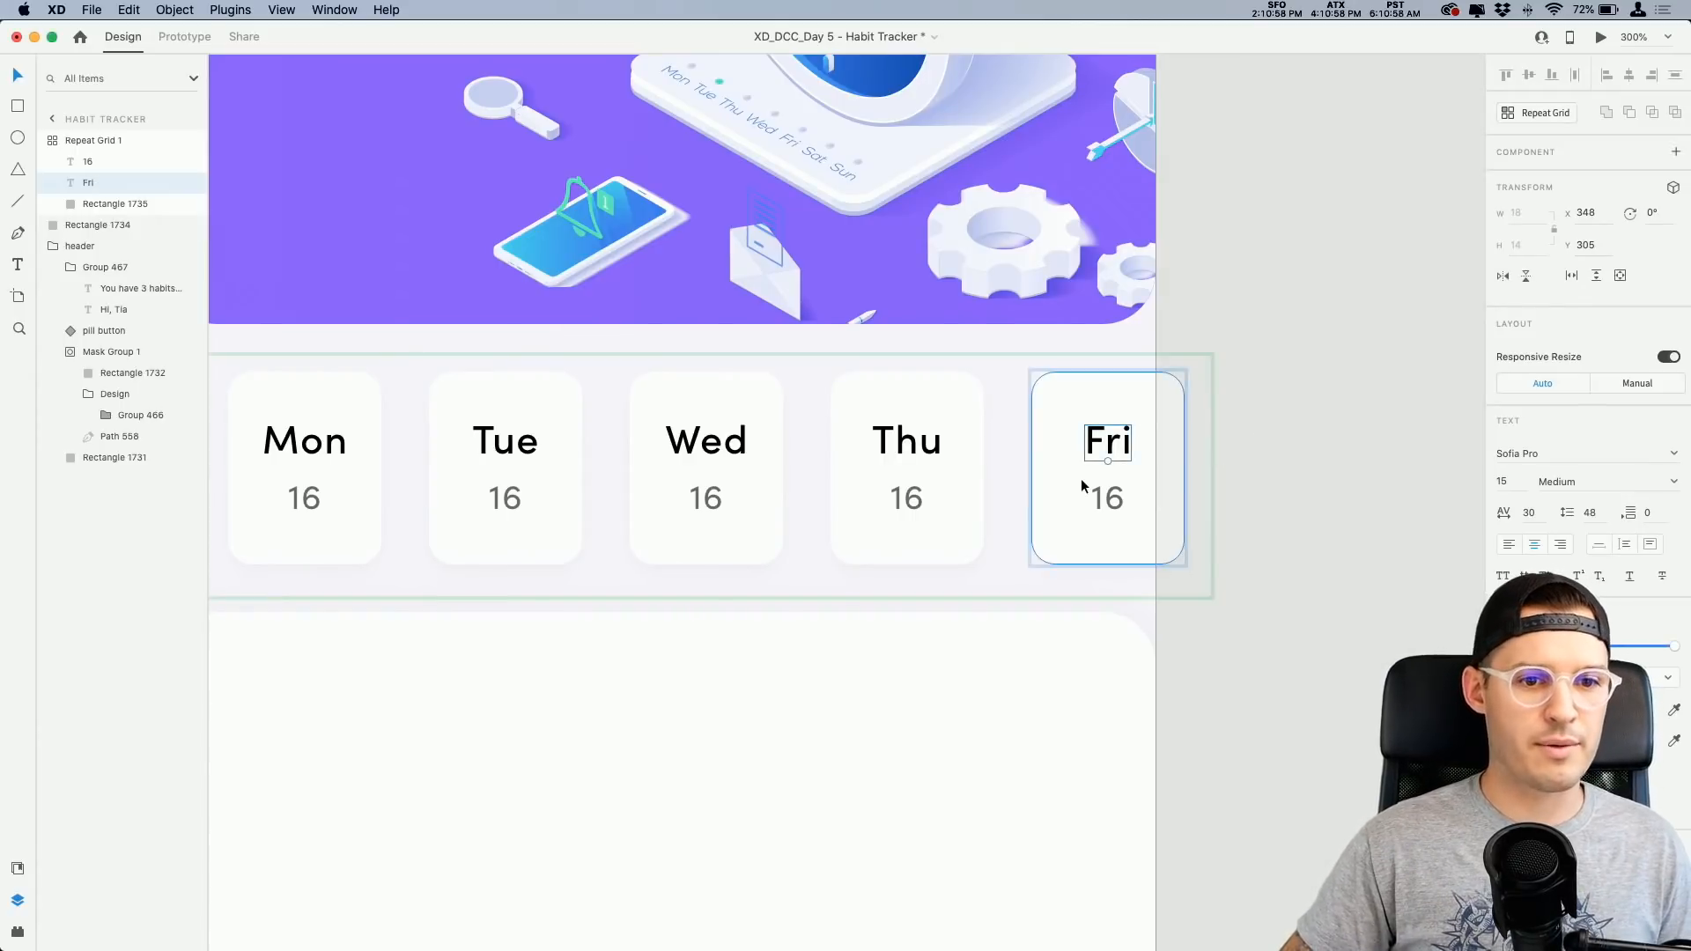
pyautogui.click(1084, 483)
pyautogui.click(1279, 487)
# Step: Extend the repeat grid to seven cards and label the two added ones "Sat" and "Sun"
pyautogui.click(1049, 468)
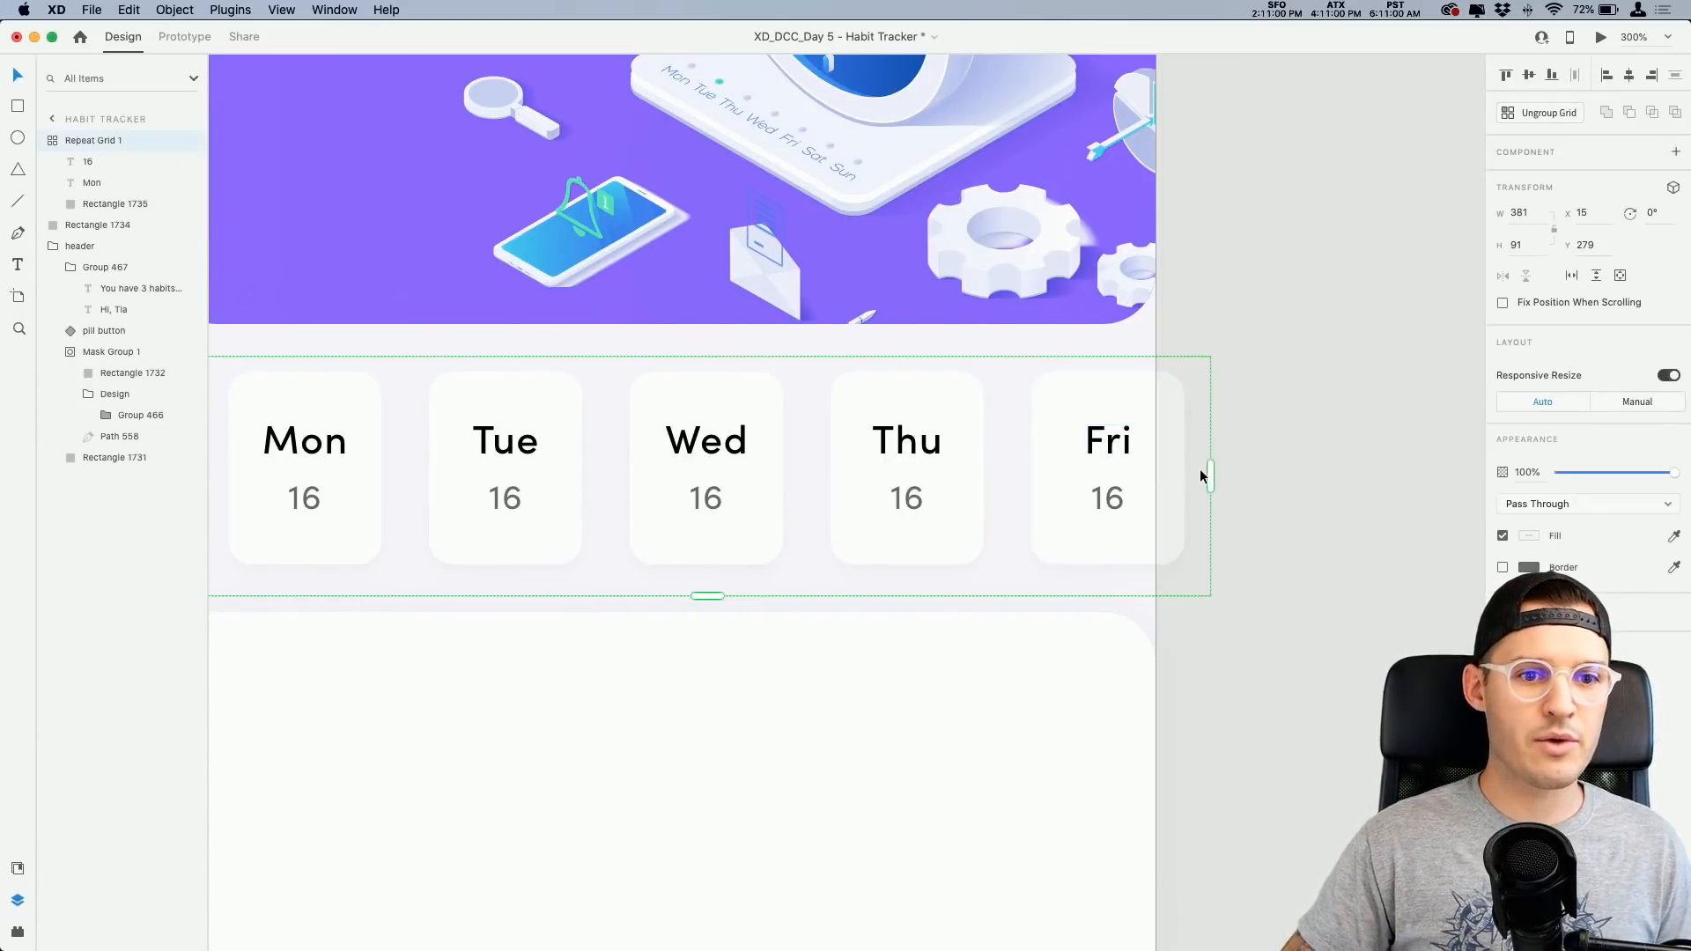
pyautogui.moveTo(1213, 476); pyautogui.dragTo(1276, 476)
pyautogui.doubleClick(991, 442)
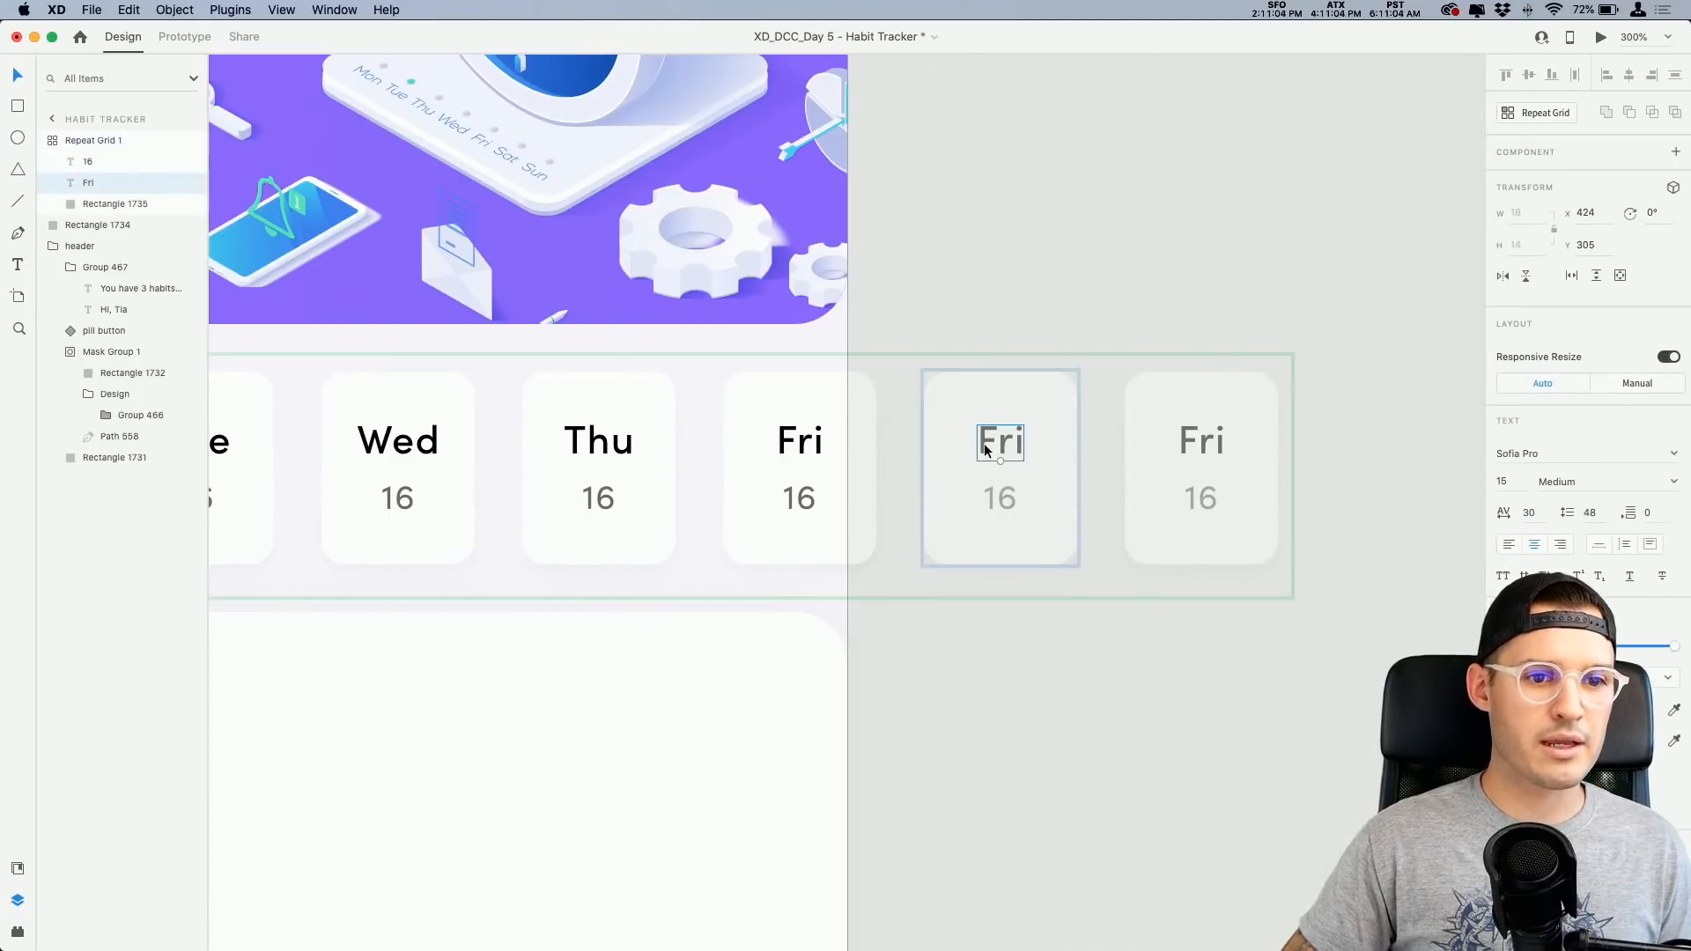
pyautogui.doubleClick(991, 443)
pyautogui.write('Sat')
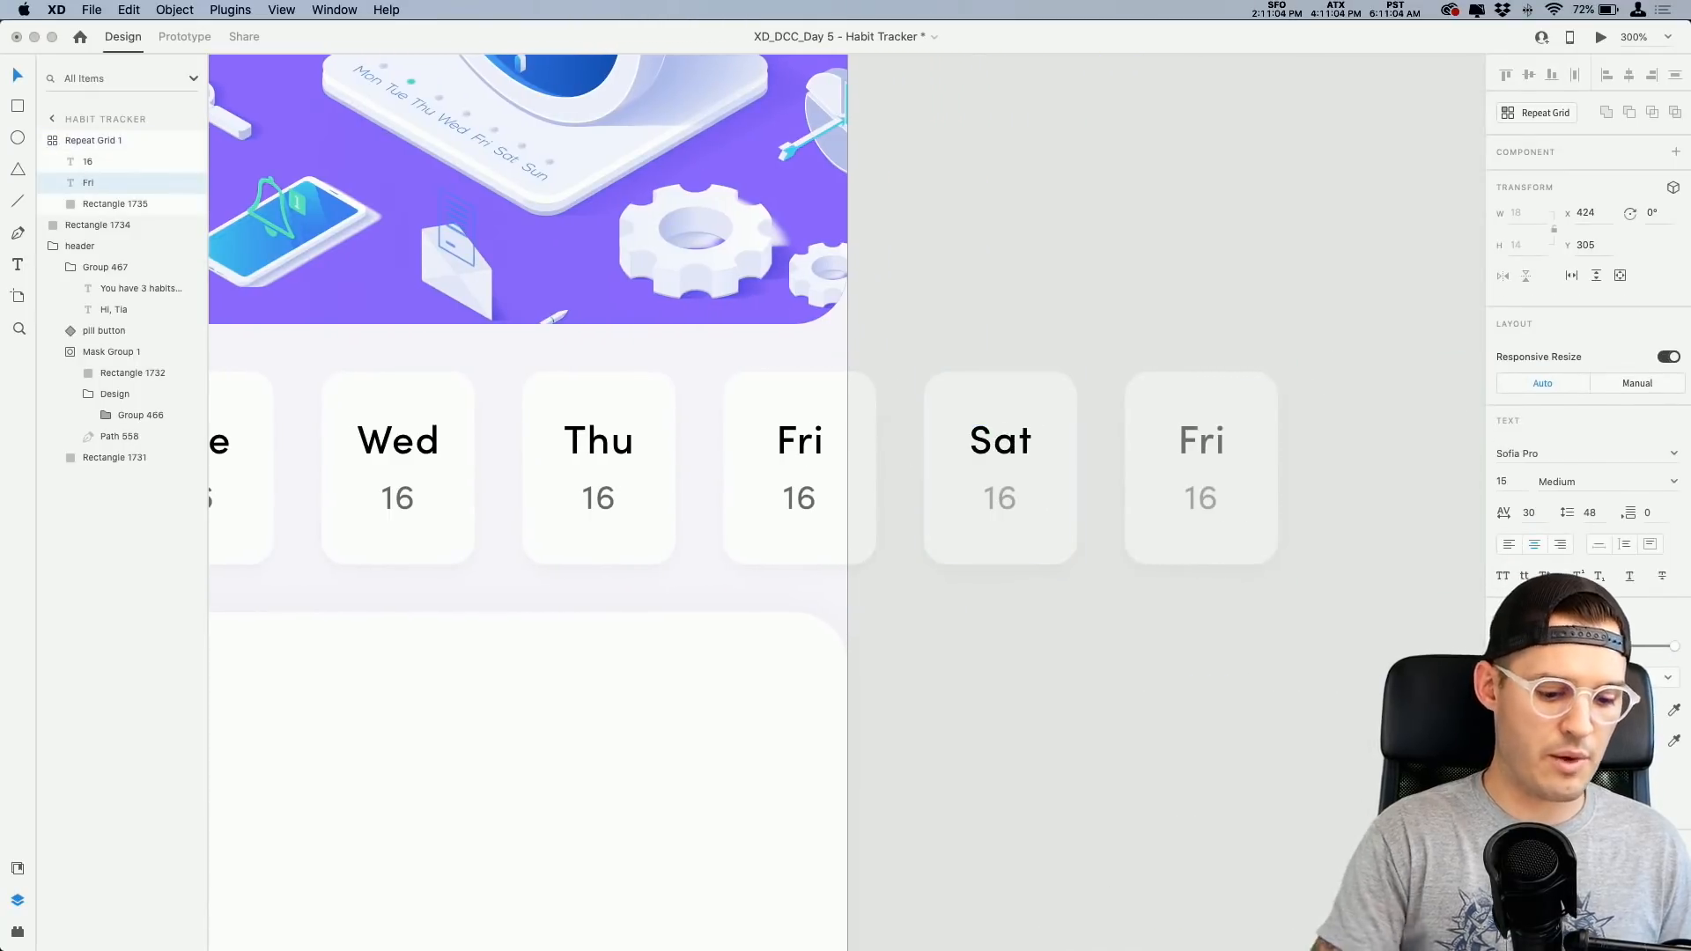
pyautogui.doubleClick(1228, 443)
pyautogui.write('Sun')
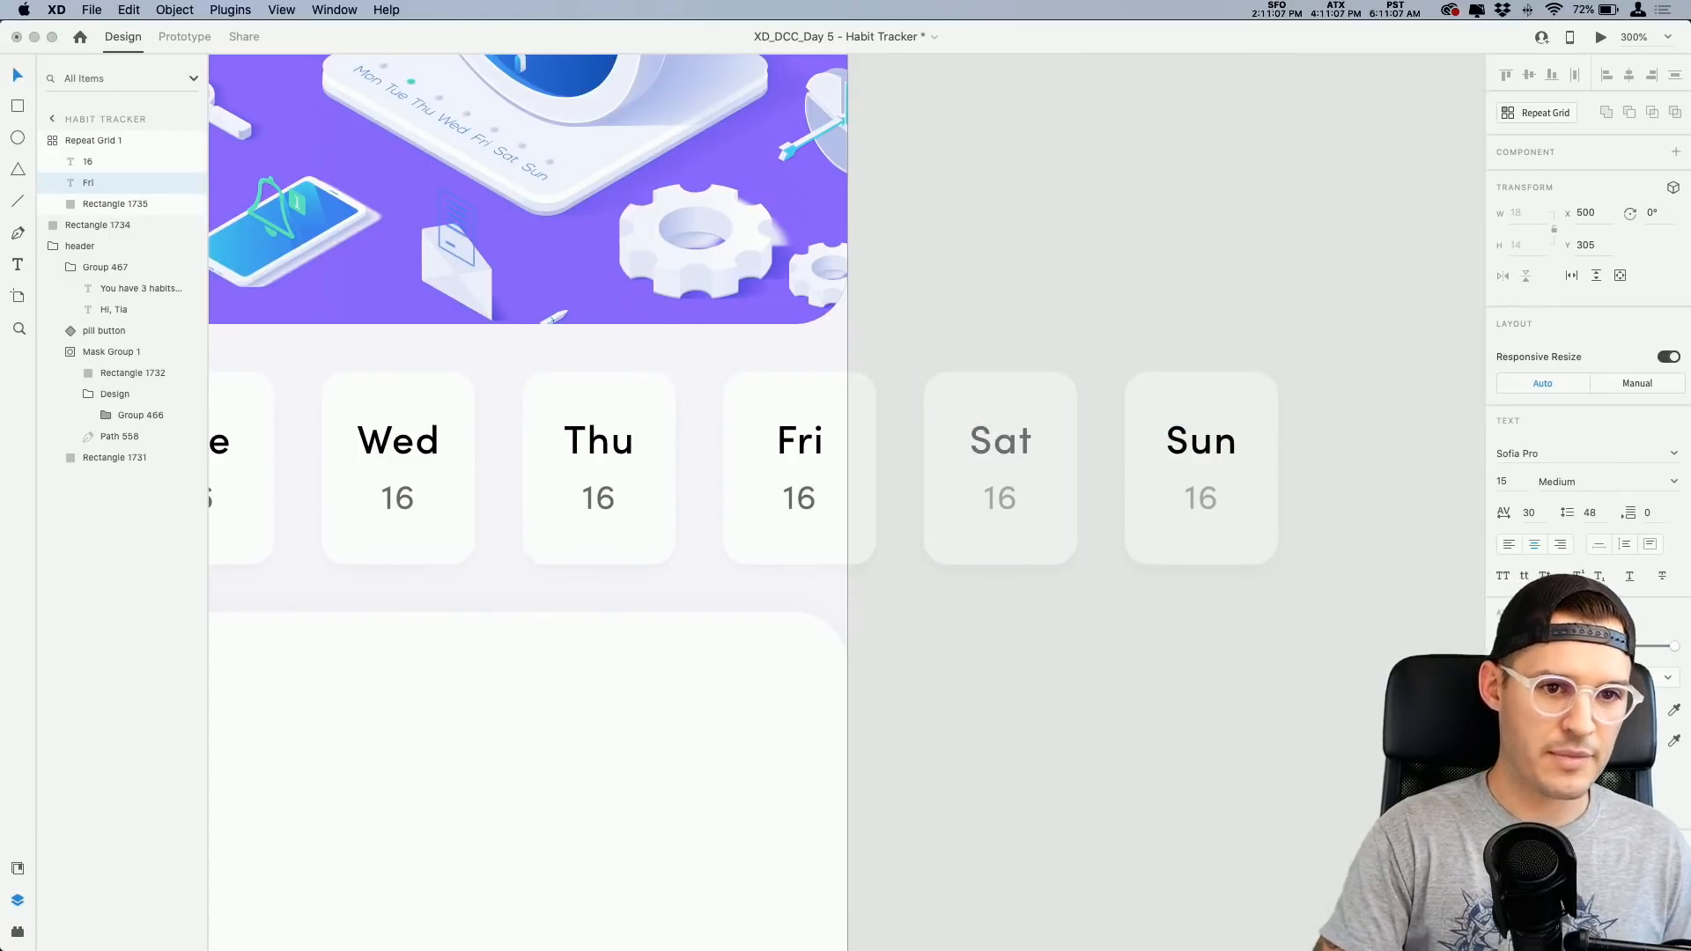
pyautogui.click(1133, 659)
pyautogui.hscroll(-10, 1145, 657)
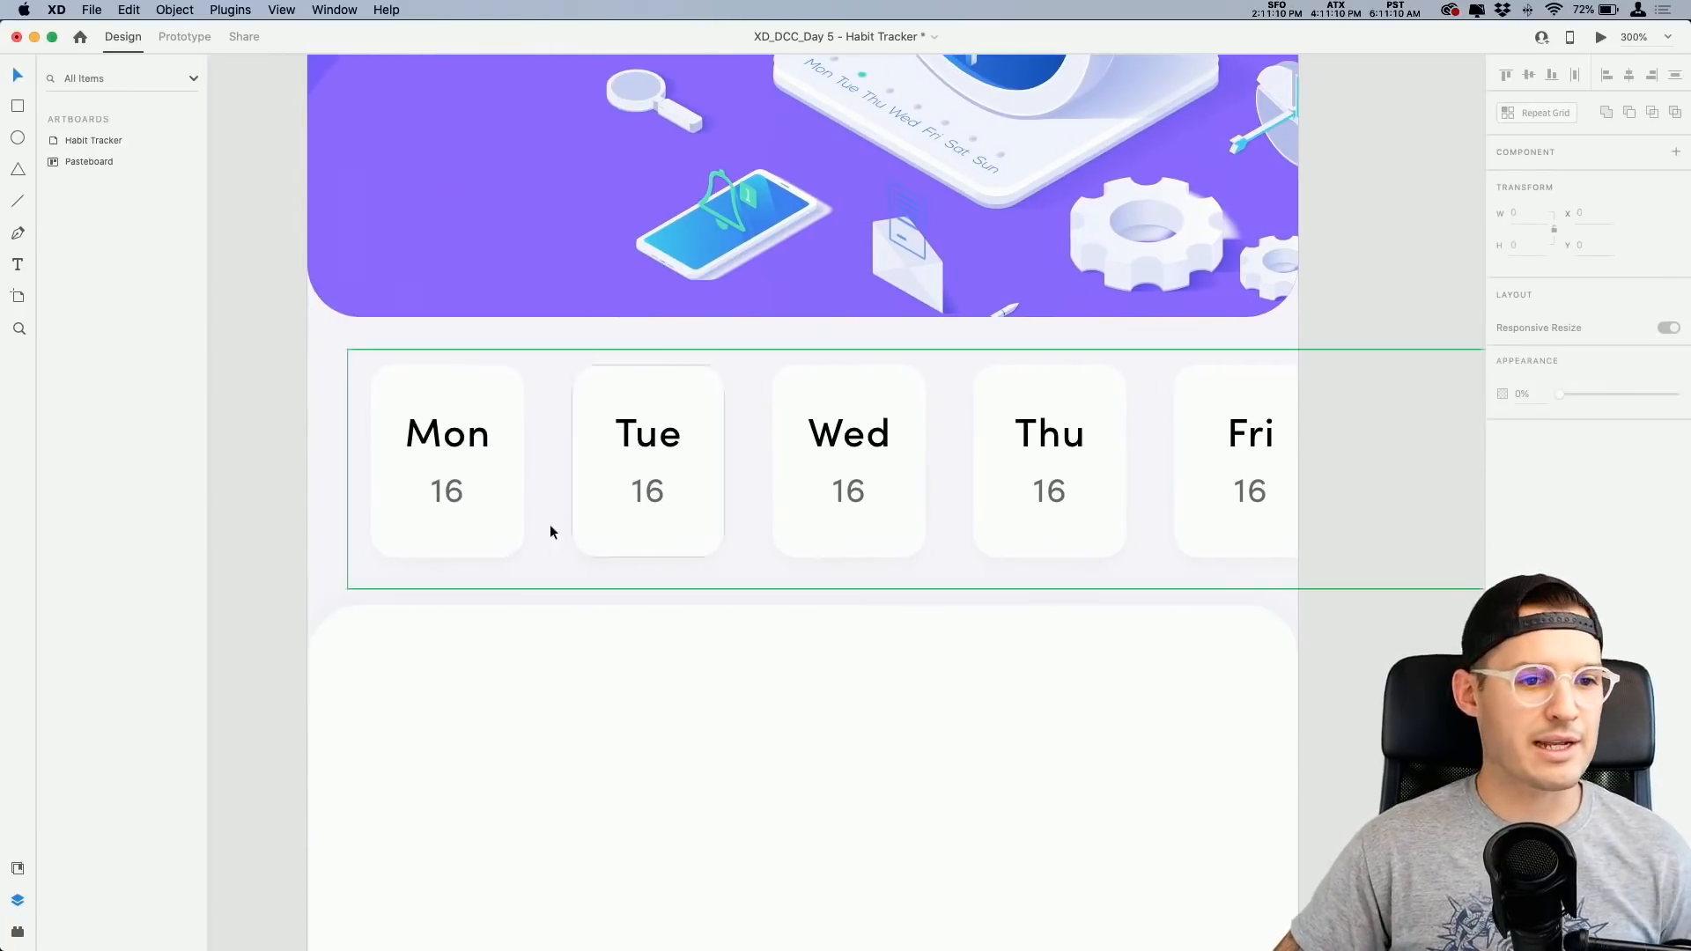
# Step: Ungroup the repeat grid of date cards
pyautogui.click(446, 528)
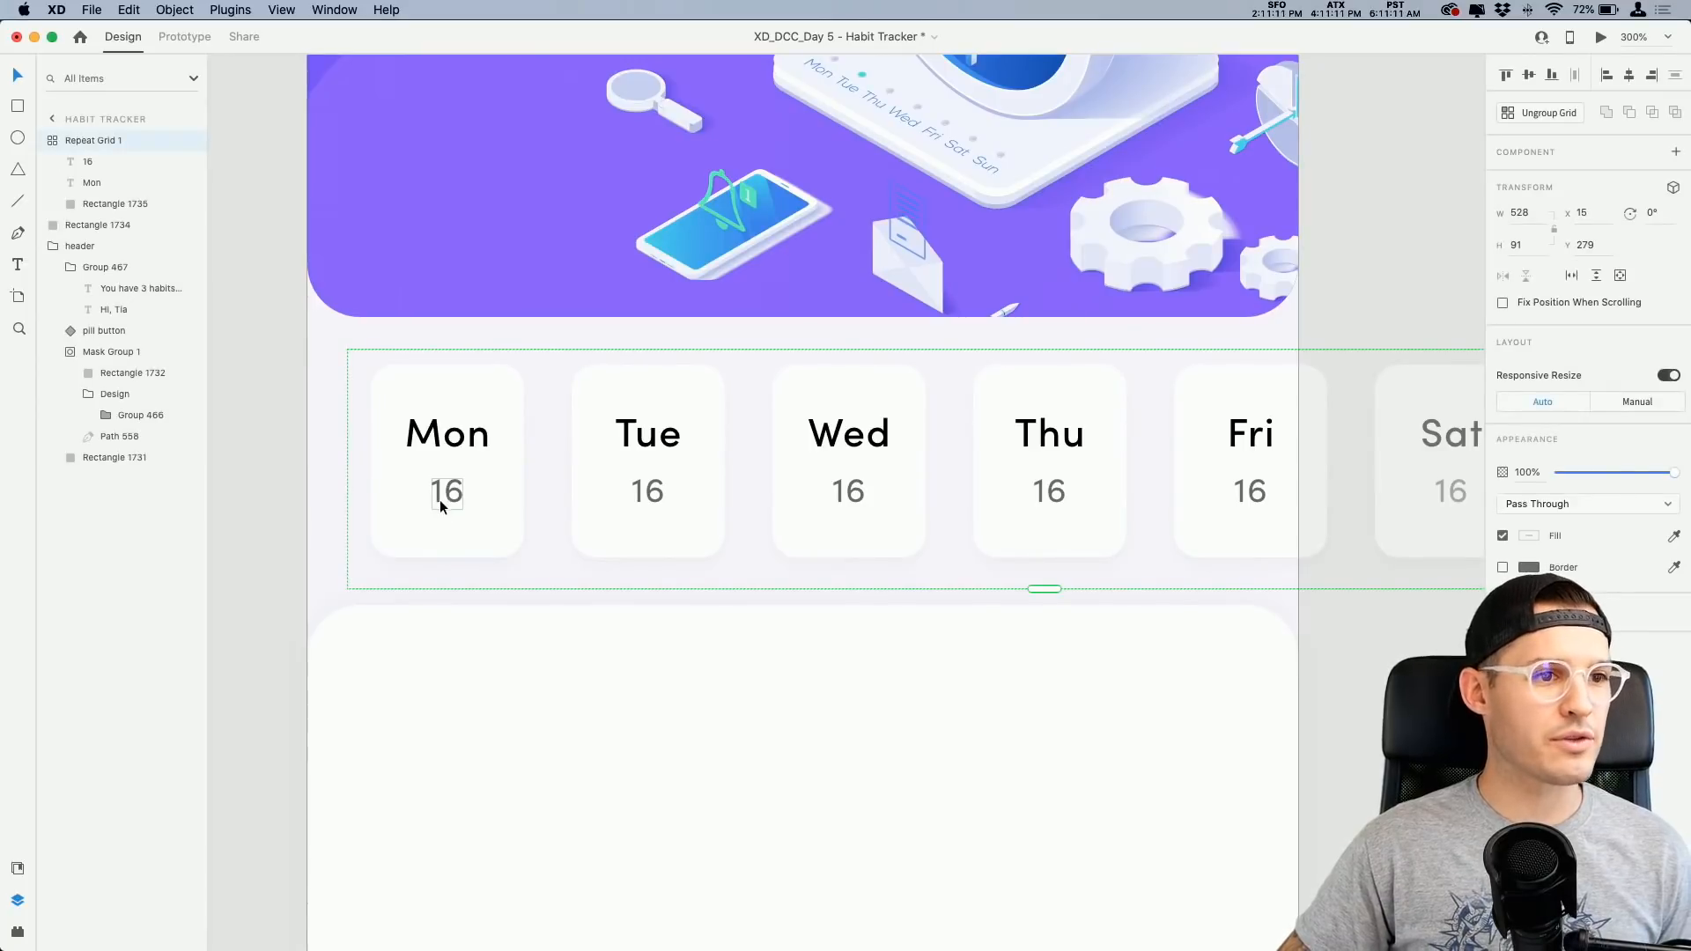
pyautogui.rightClick(445, 463)
pyautogui.click(609, 632)
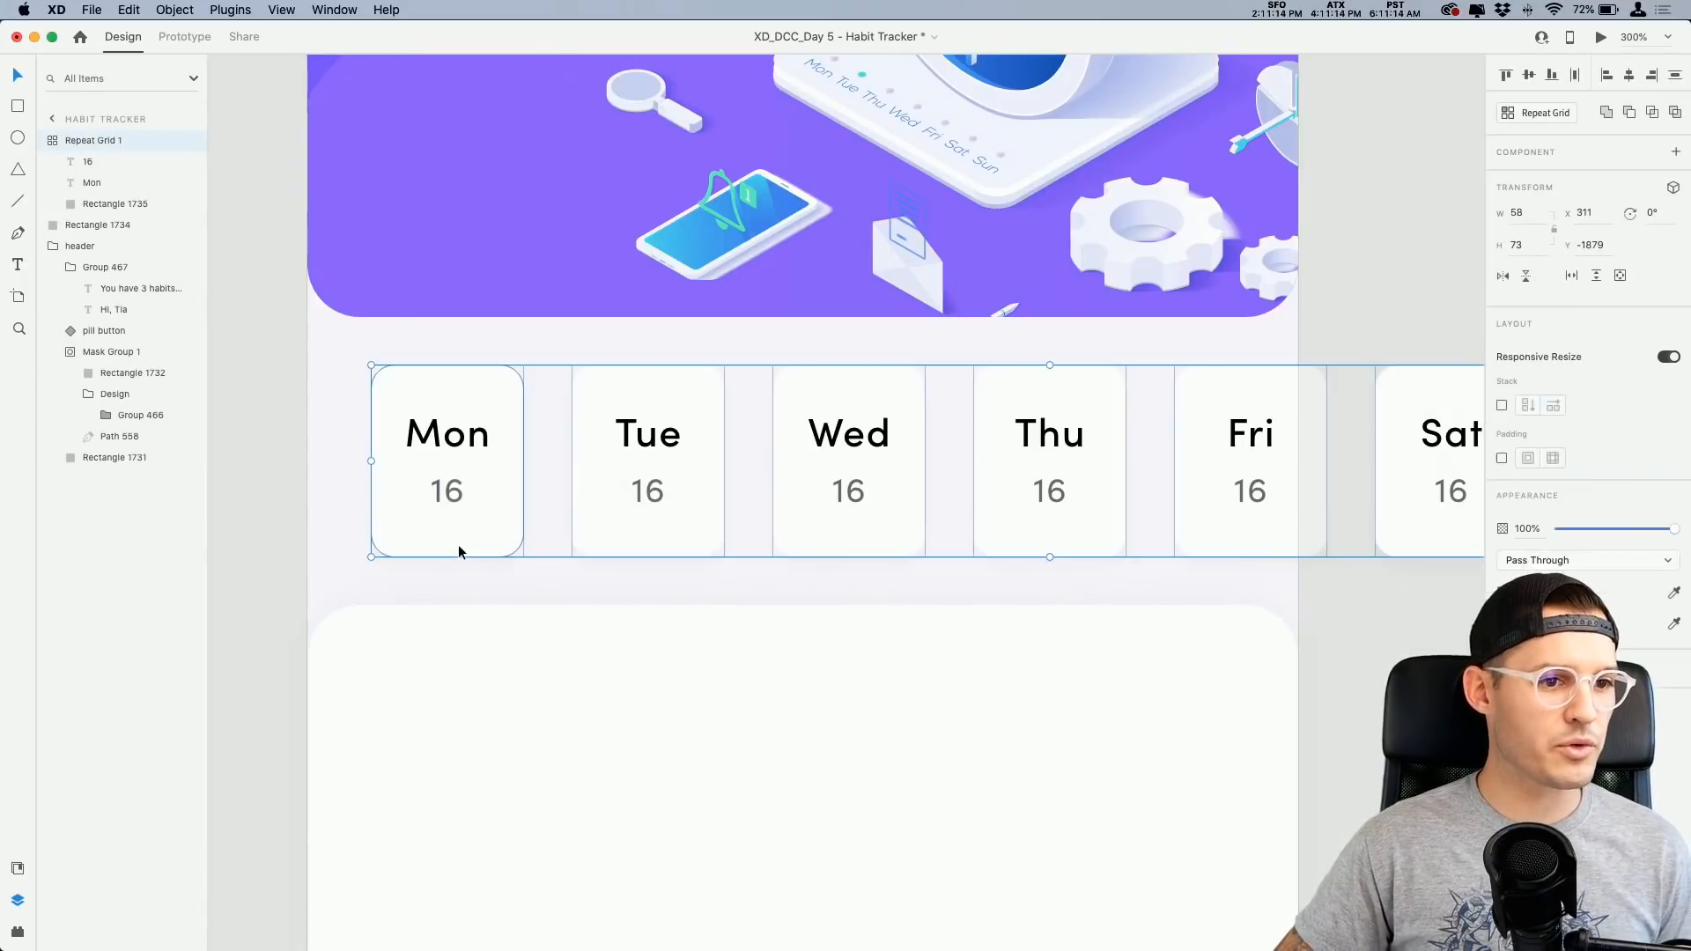
# Step: Add a border to the "Mon" card's background rectangle, sampling its purple from the header
pyautogui.doubleClick(459, 552)
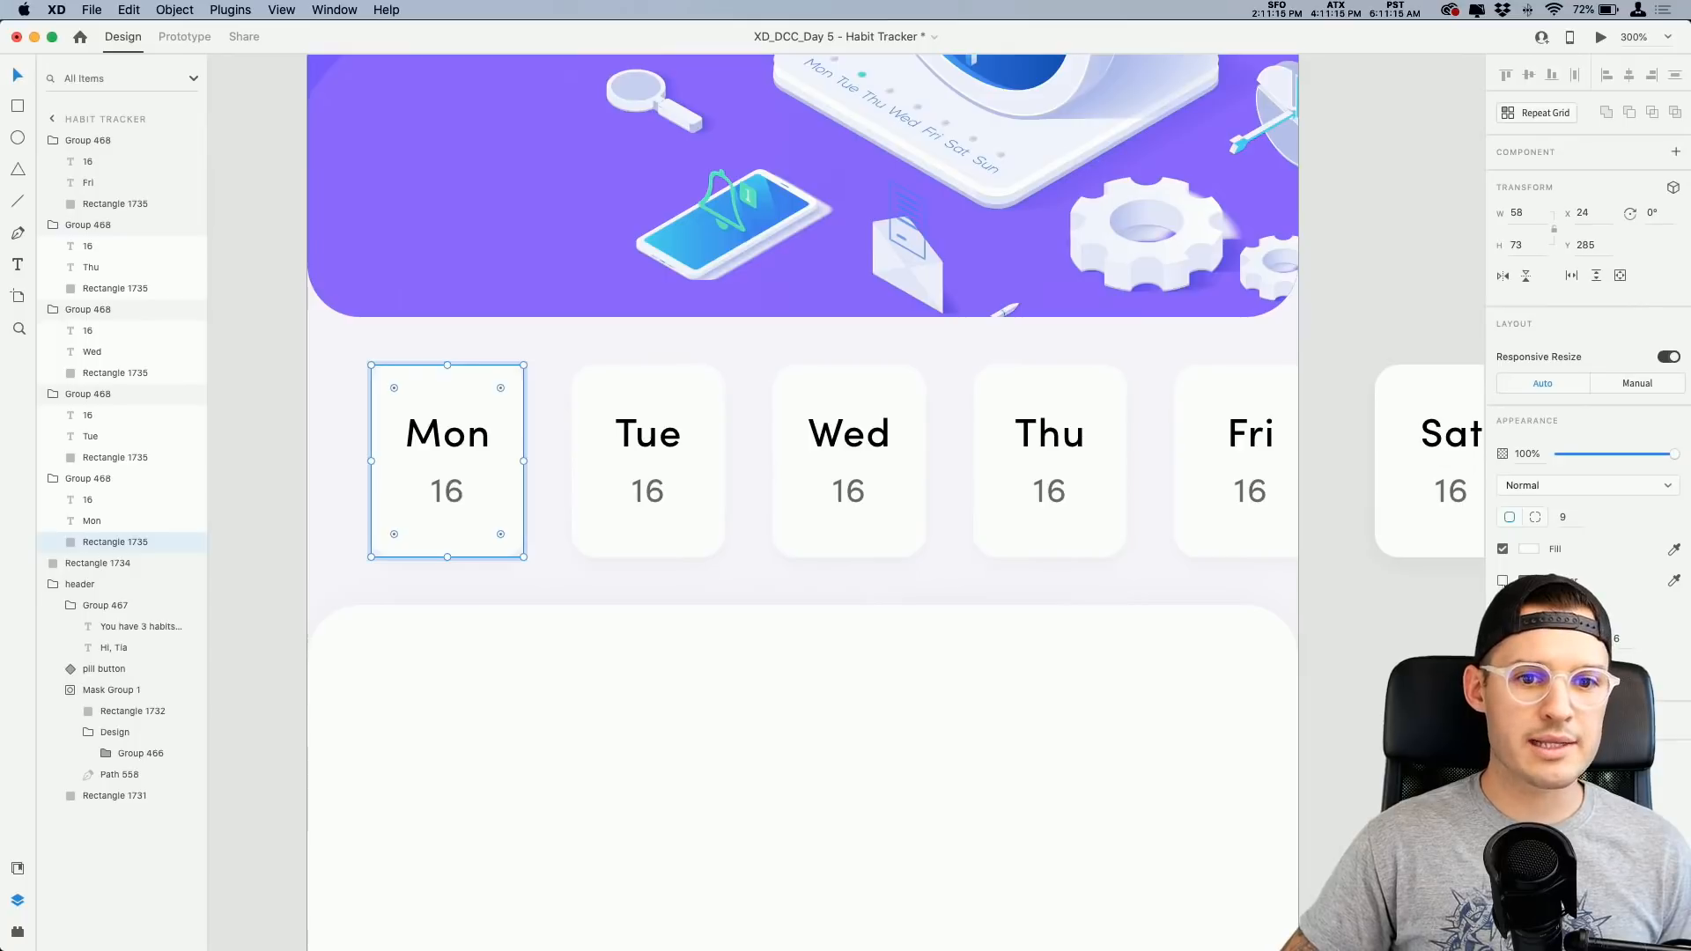
pyautogui.click(1502, 581)
pyautogui.click(1676, 581)
pyautogui.click(661, 255)
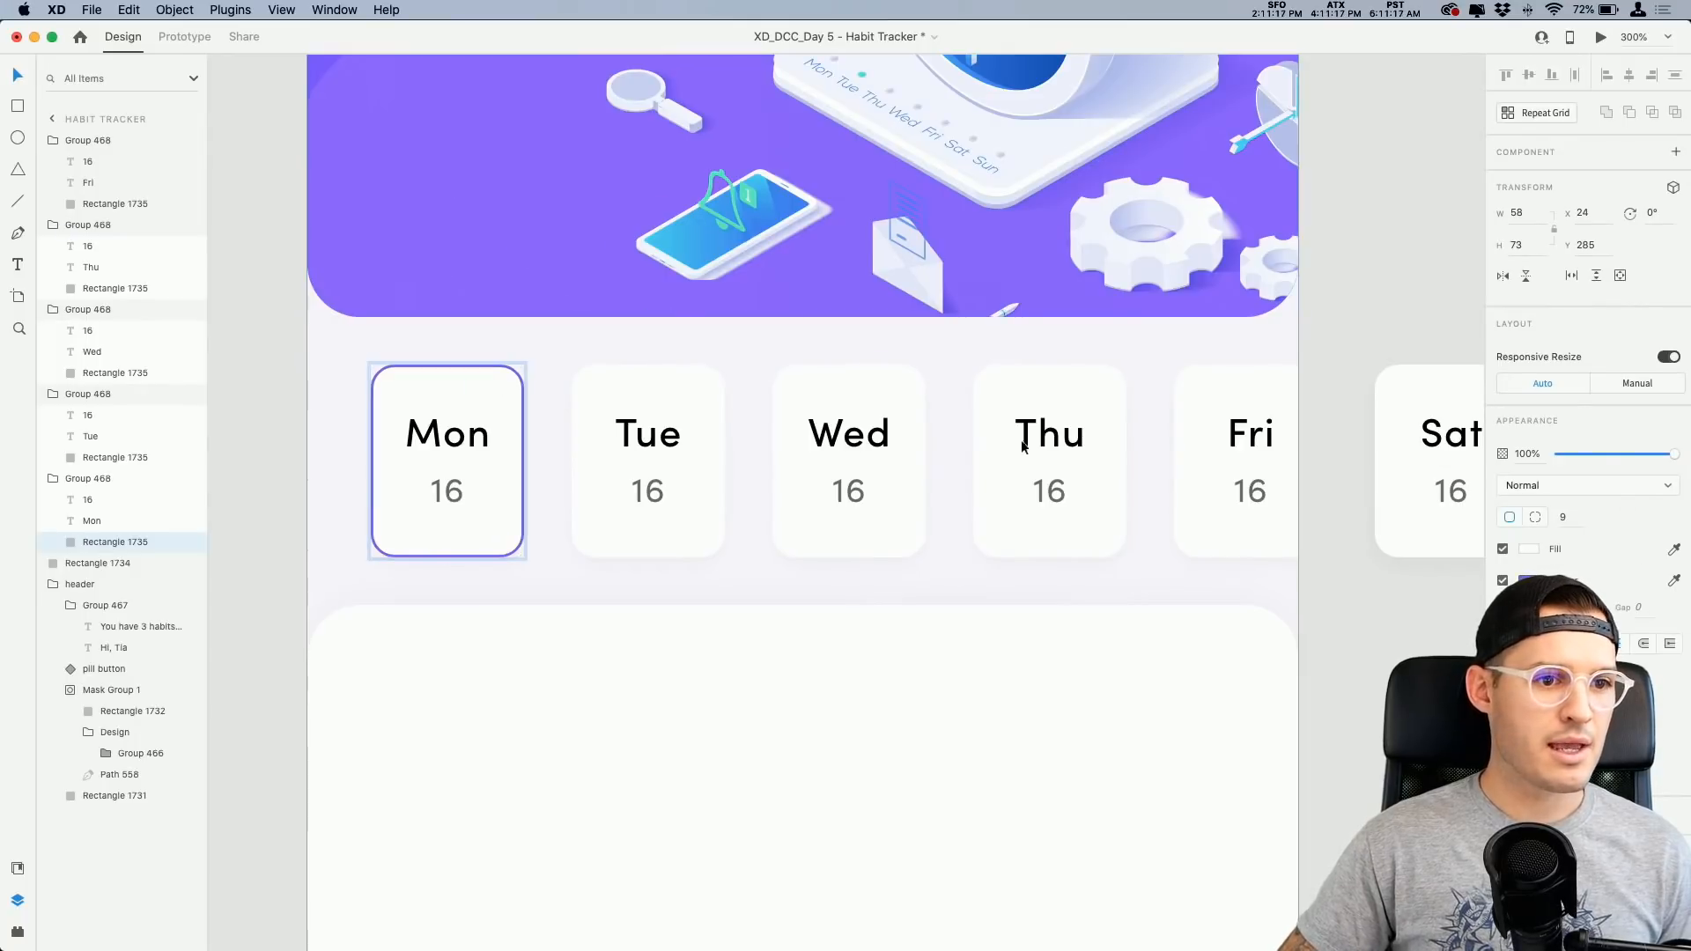
pyautogui.click(1340, 621)
# Step: Group all seven date cards and turn the group into a horizontal scroll group
pyautogui.click(1269, 475)
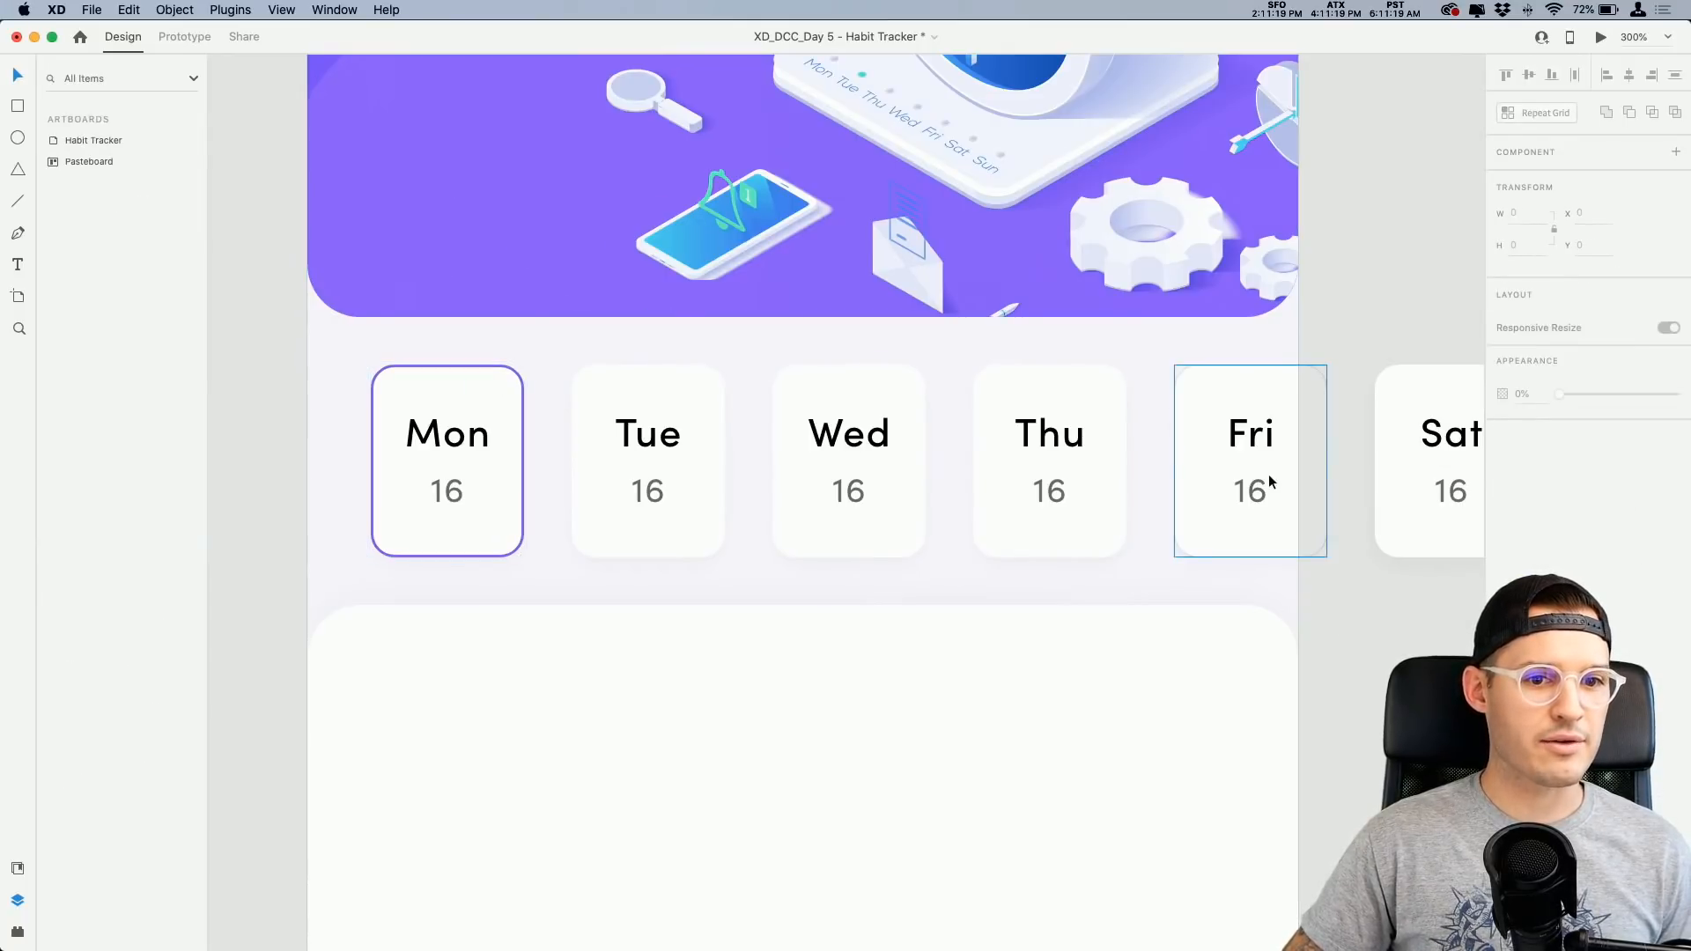
pyautogui.press('super+minus')
pyautogui.press('super+minus')
pyautogui.moveTo(1353, 474); pyautogui.dragTo(626, 501)
pyautogui.press('super+g')
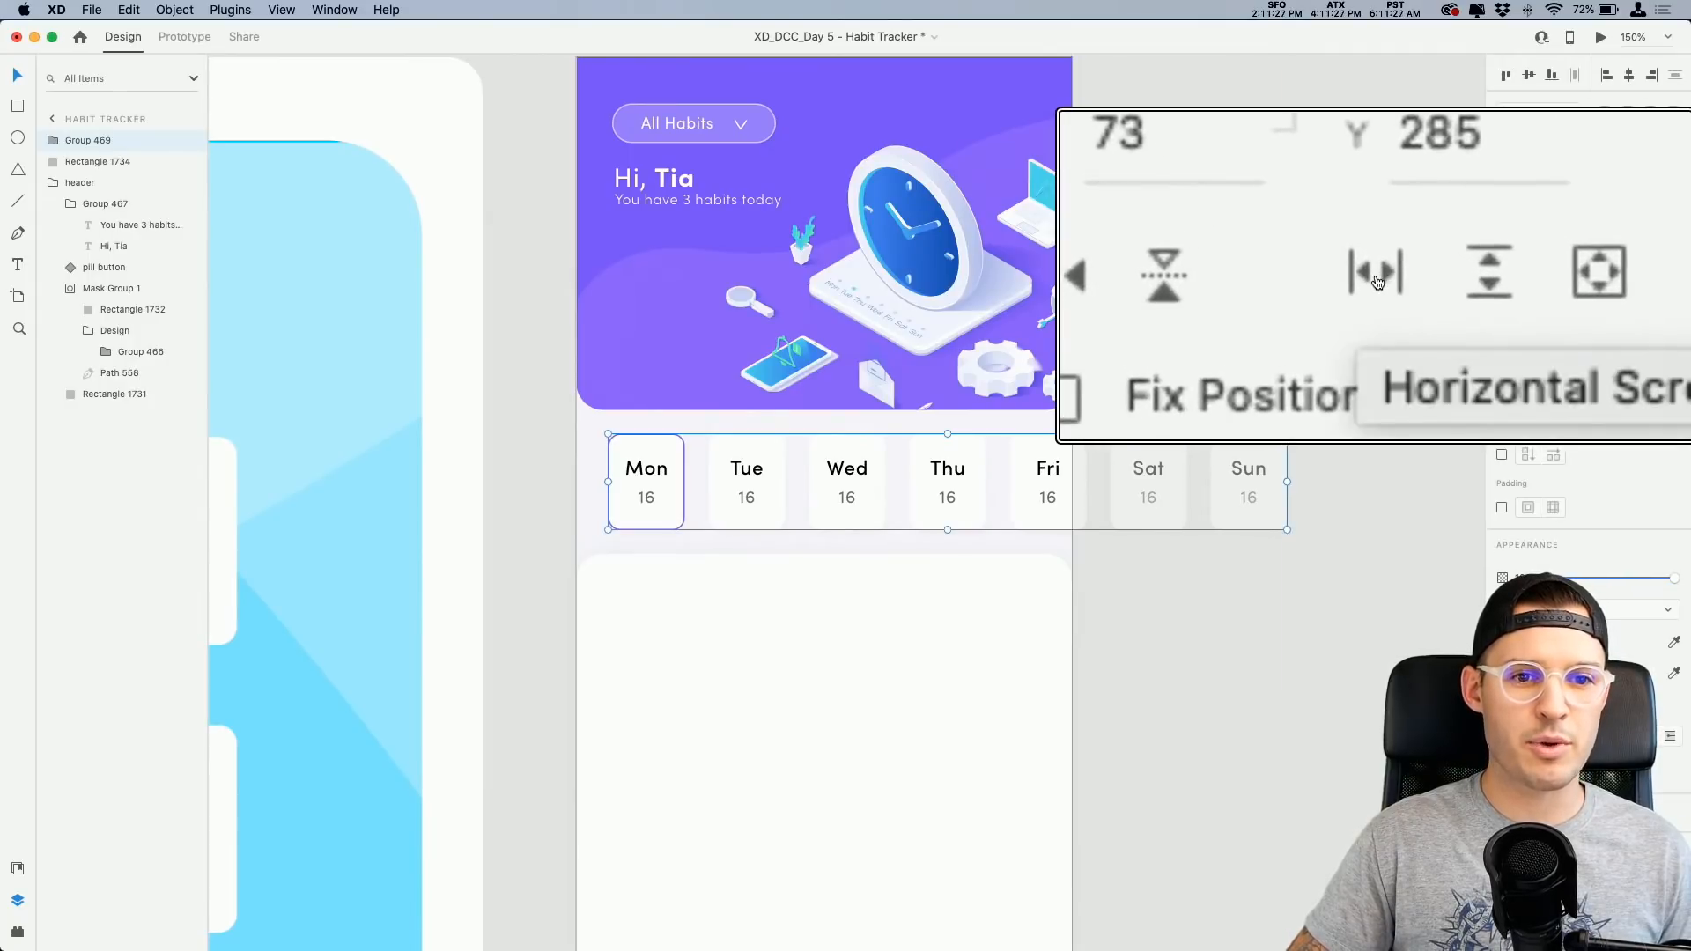
pyautogui.click(1379, 282)
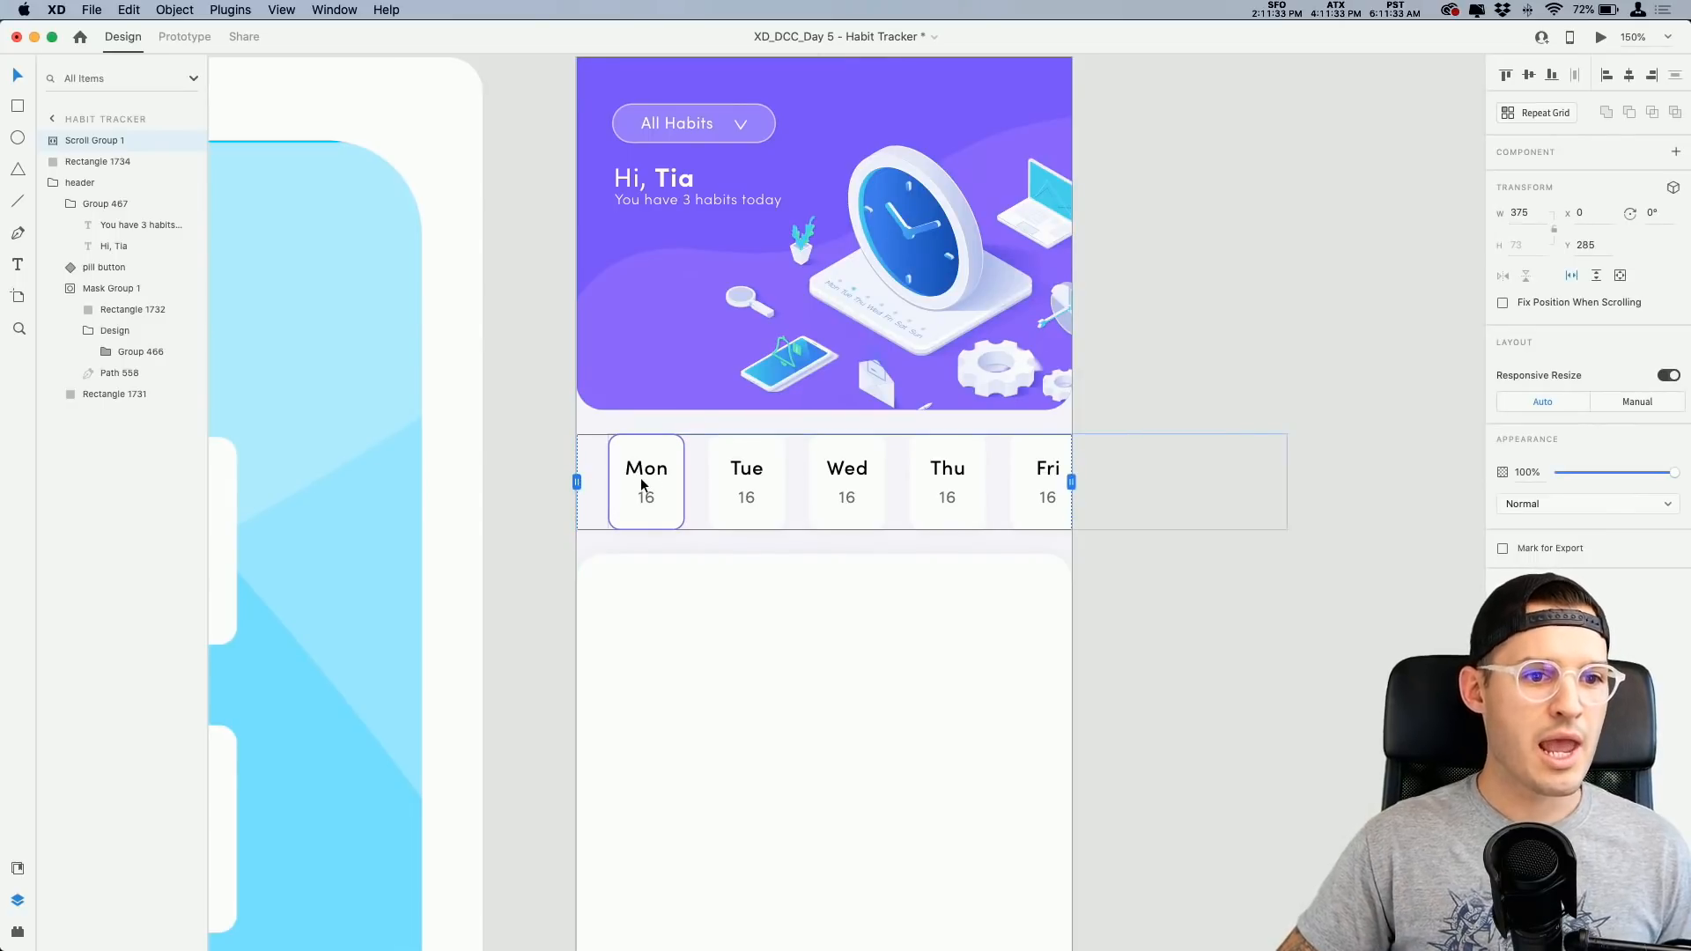
# Step: Preview the Habit Tracker screen to check the horizontal scrolling of the date cards, and close the preview
pyautogui.click(1601, 38)
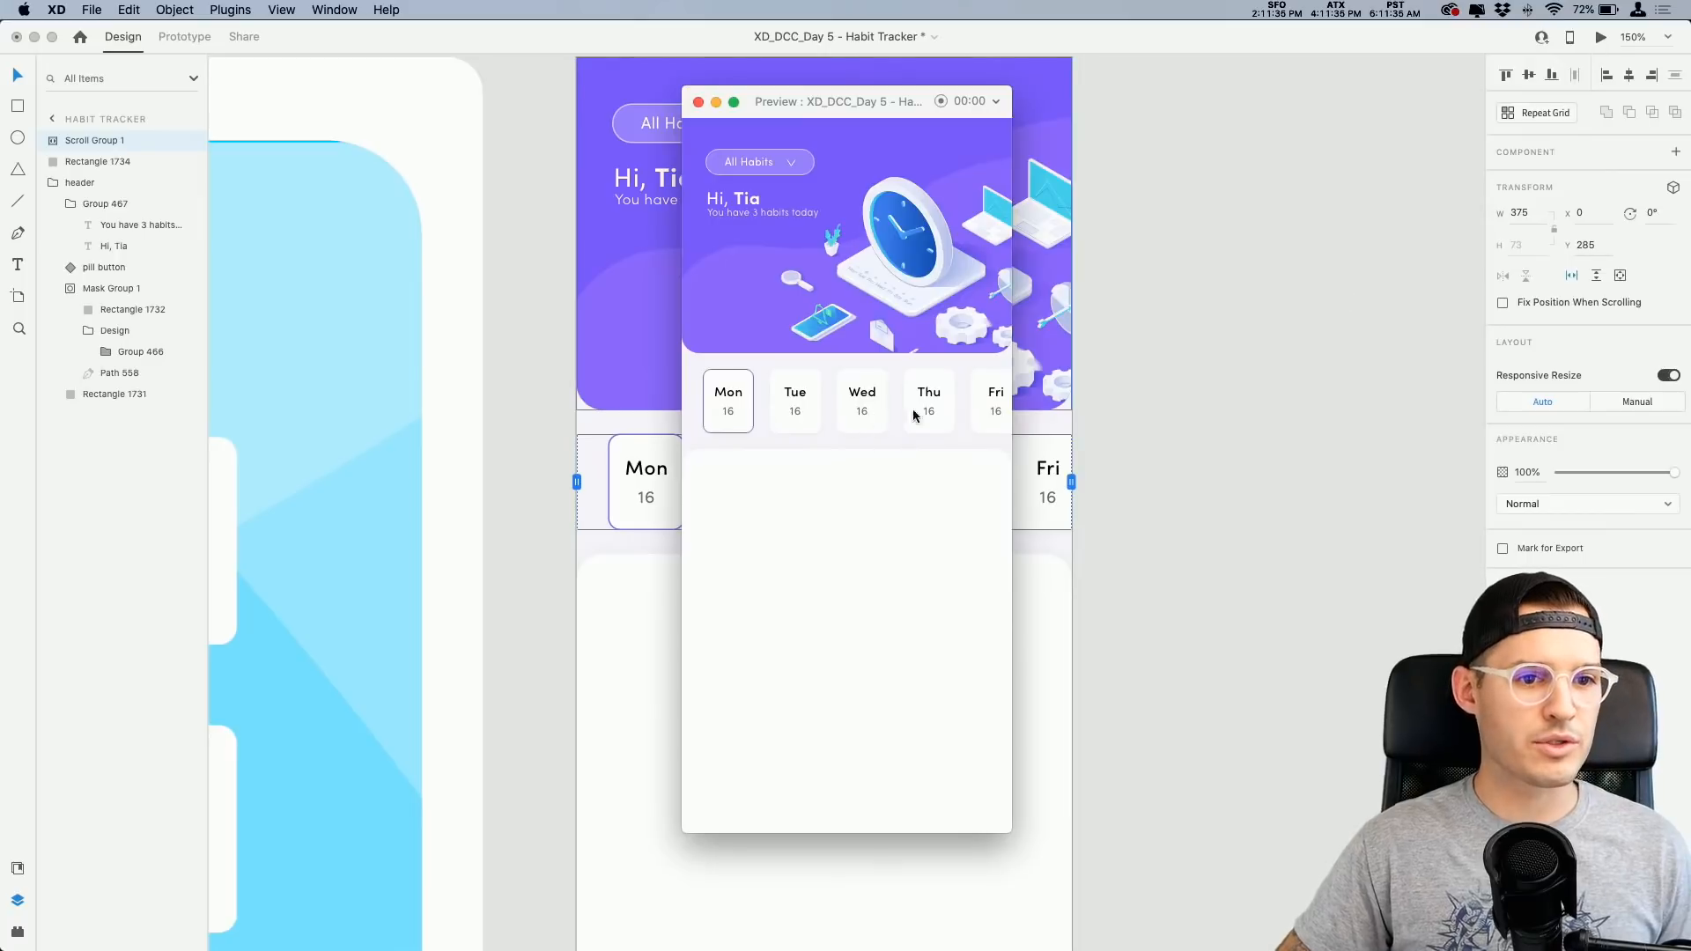
pyautogui.moveTo(918, 414)
pyautogui.mouseDown()
pyautogui.moveTo(714, 415)
pyautogui.moveTo(947, 426)
pyautogui.moveTo(759, 423)
pyautogui.moveTo(916, 421)
pyautogui.mouseUp()
pyautogui.click(699, 103)
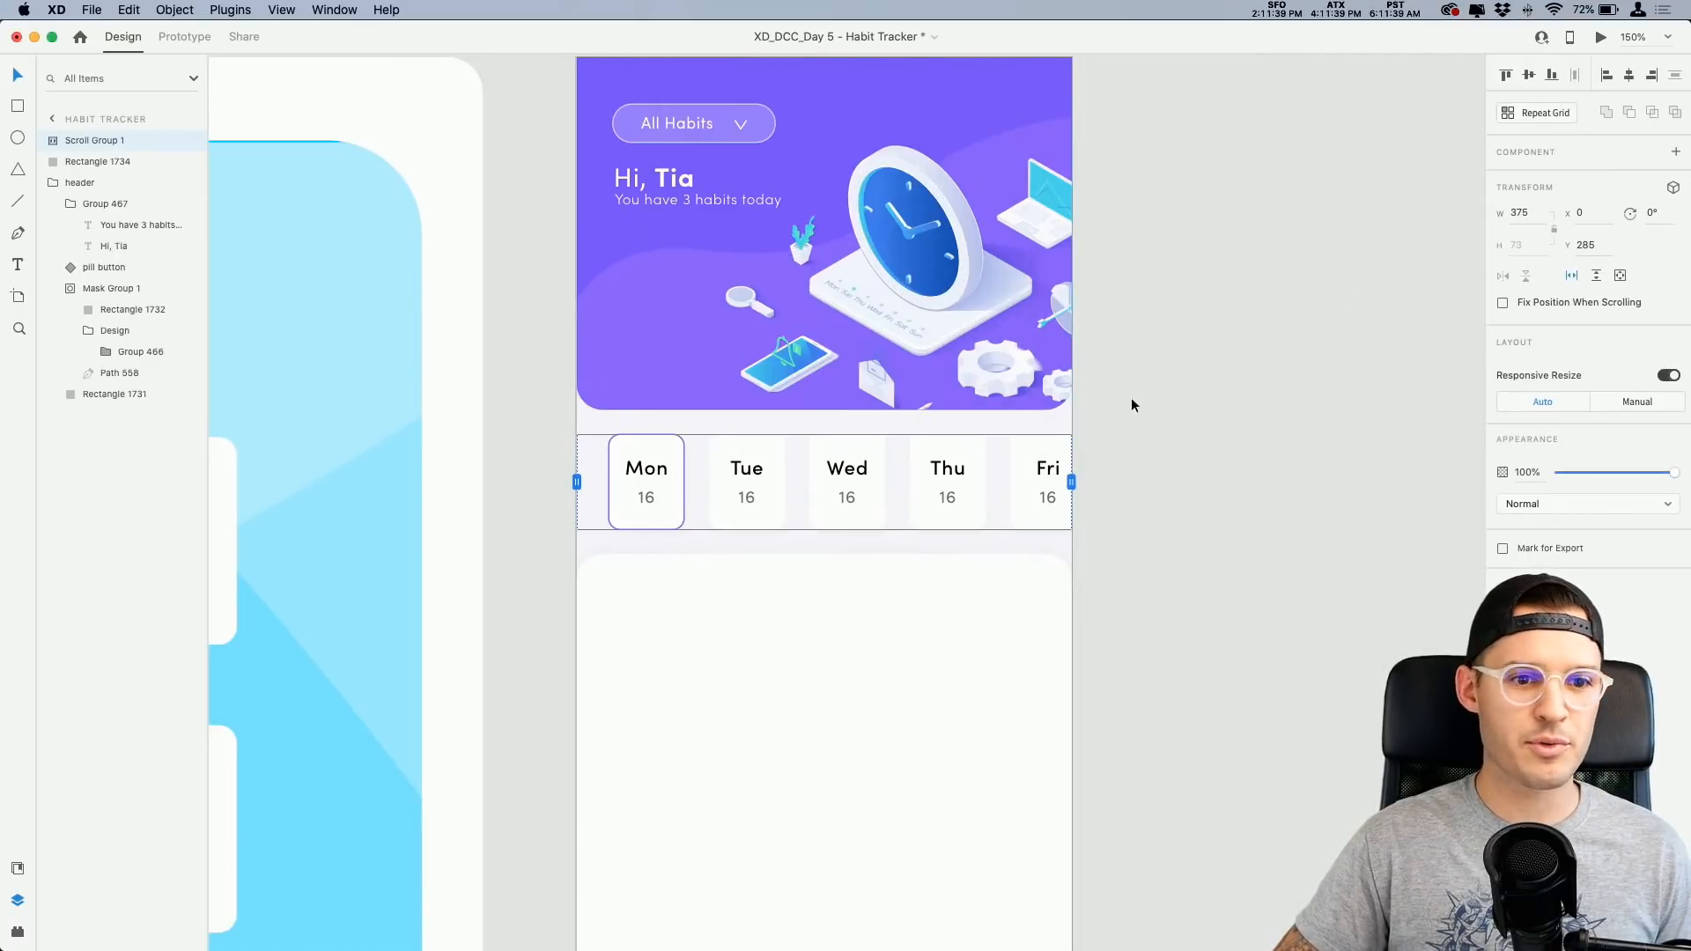
# Step: Draw a circle about 26 px in diameter near the upper left of the white content panel
pyautogui.click(1094, 493)
pyautogui.moveTo(1140, 525); pyautogui.dragTo(1232, 380)
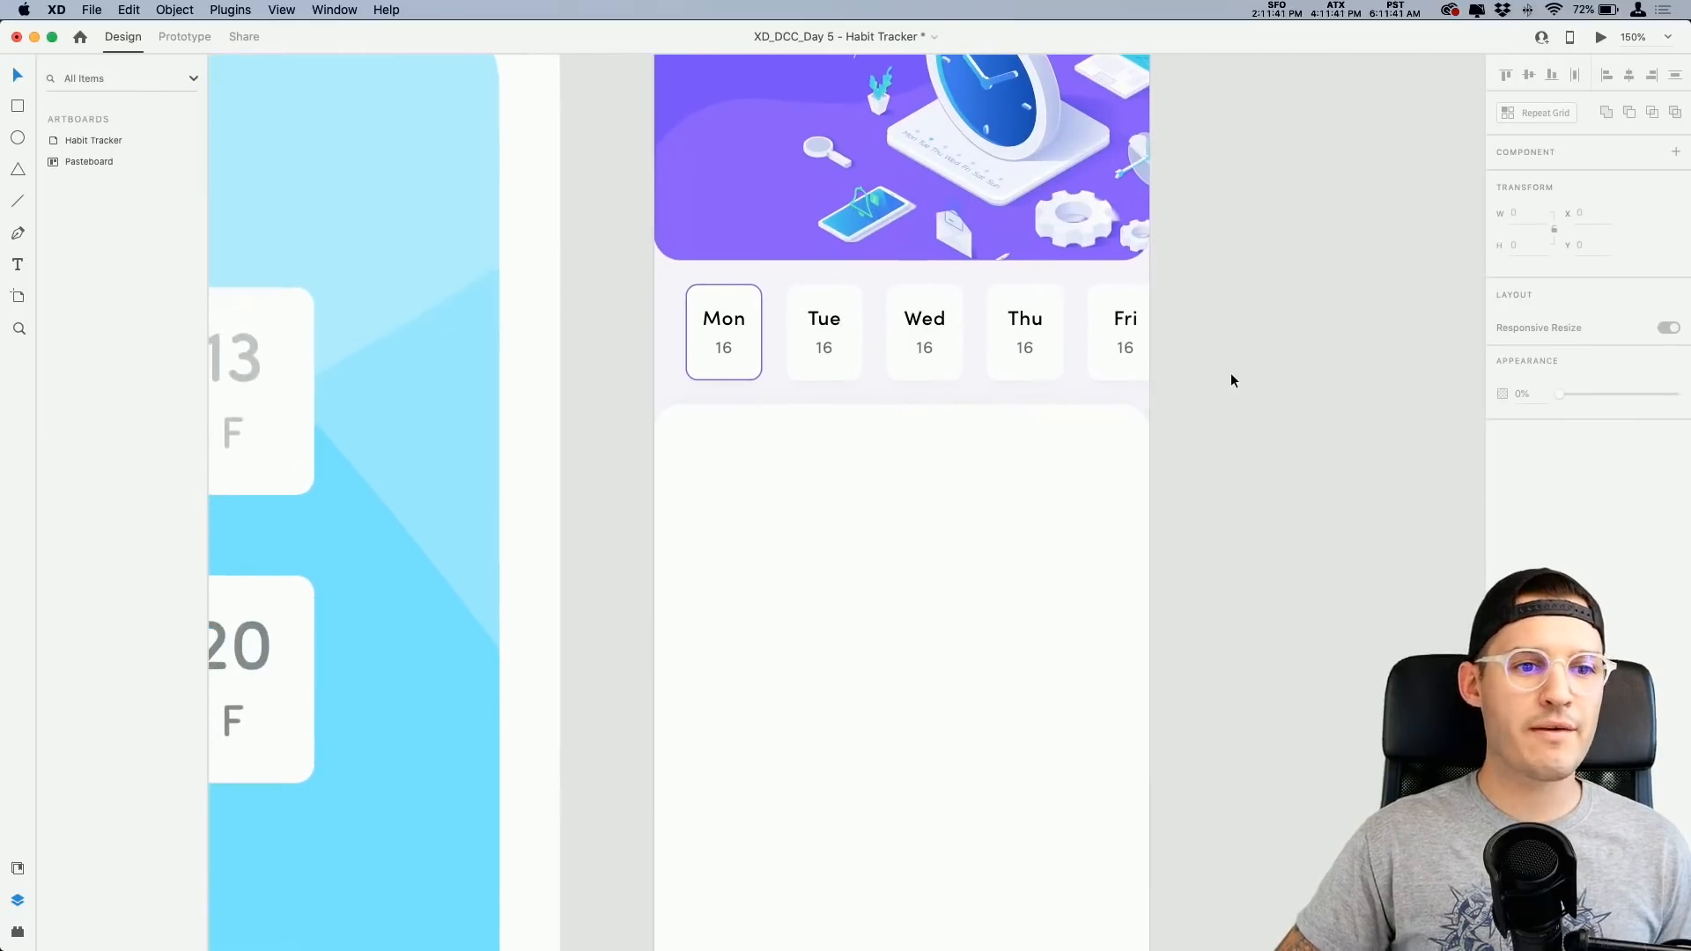
pyautogui.moveTo(1201, 472); pyautogui.dragTo(1207, 390)
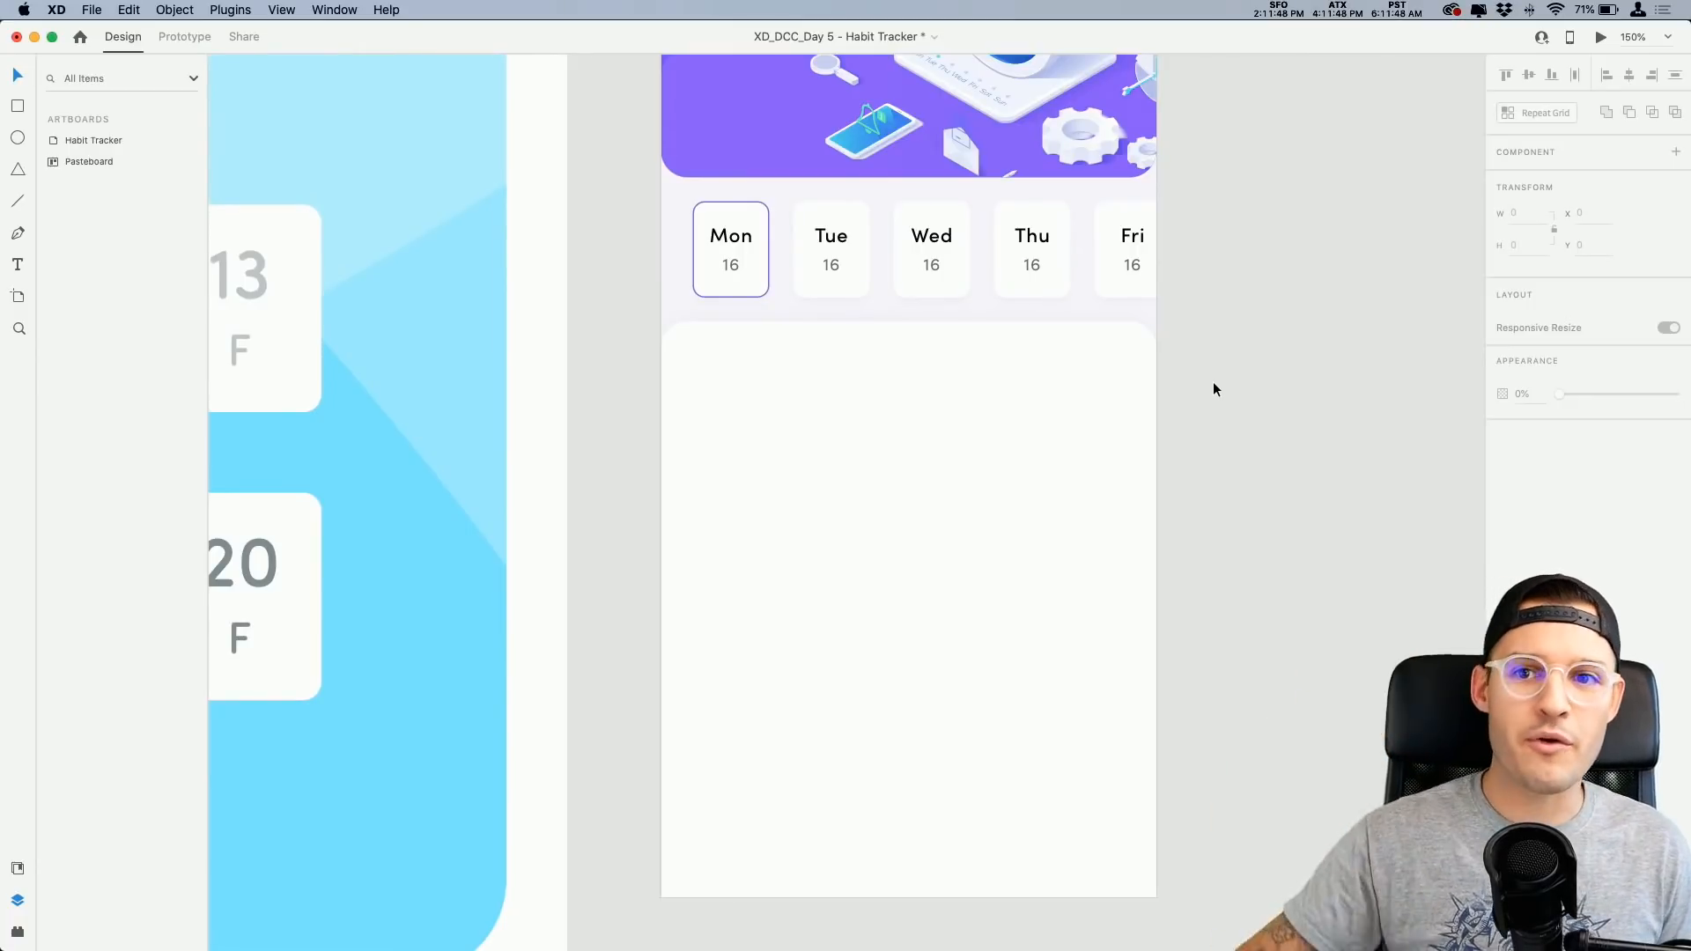
pyautogui.moveTo(1176, 414); pyautogui.dragTo(1161, 410)
pyautogui.click(912, 453)
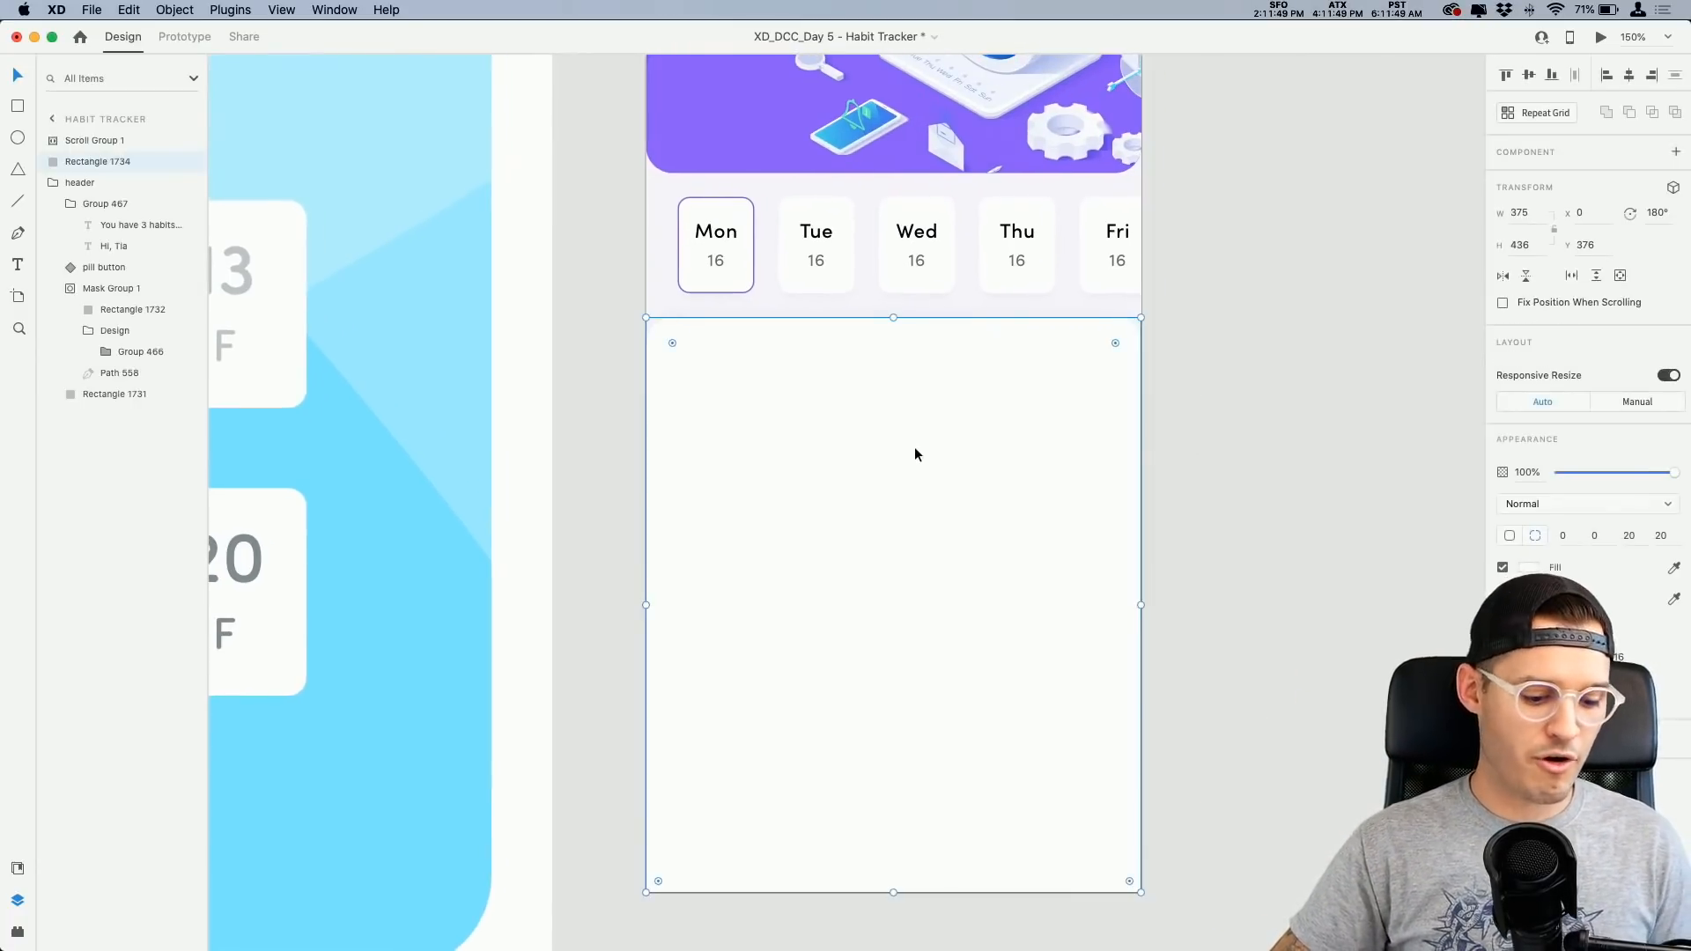
pyautogui.press('e')
pyautogui.moveTo(677, 376); pyautogui.dragTo(705, 406)
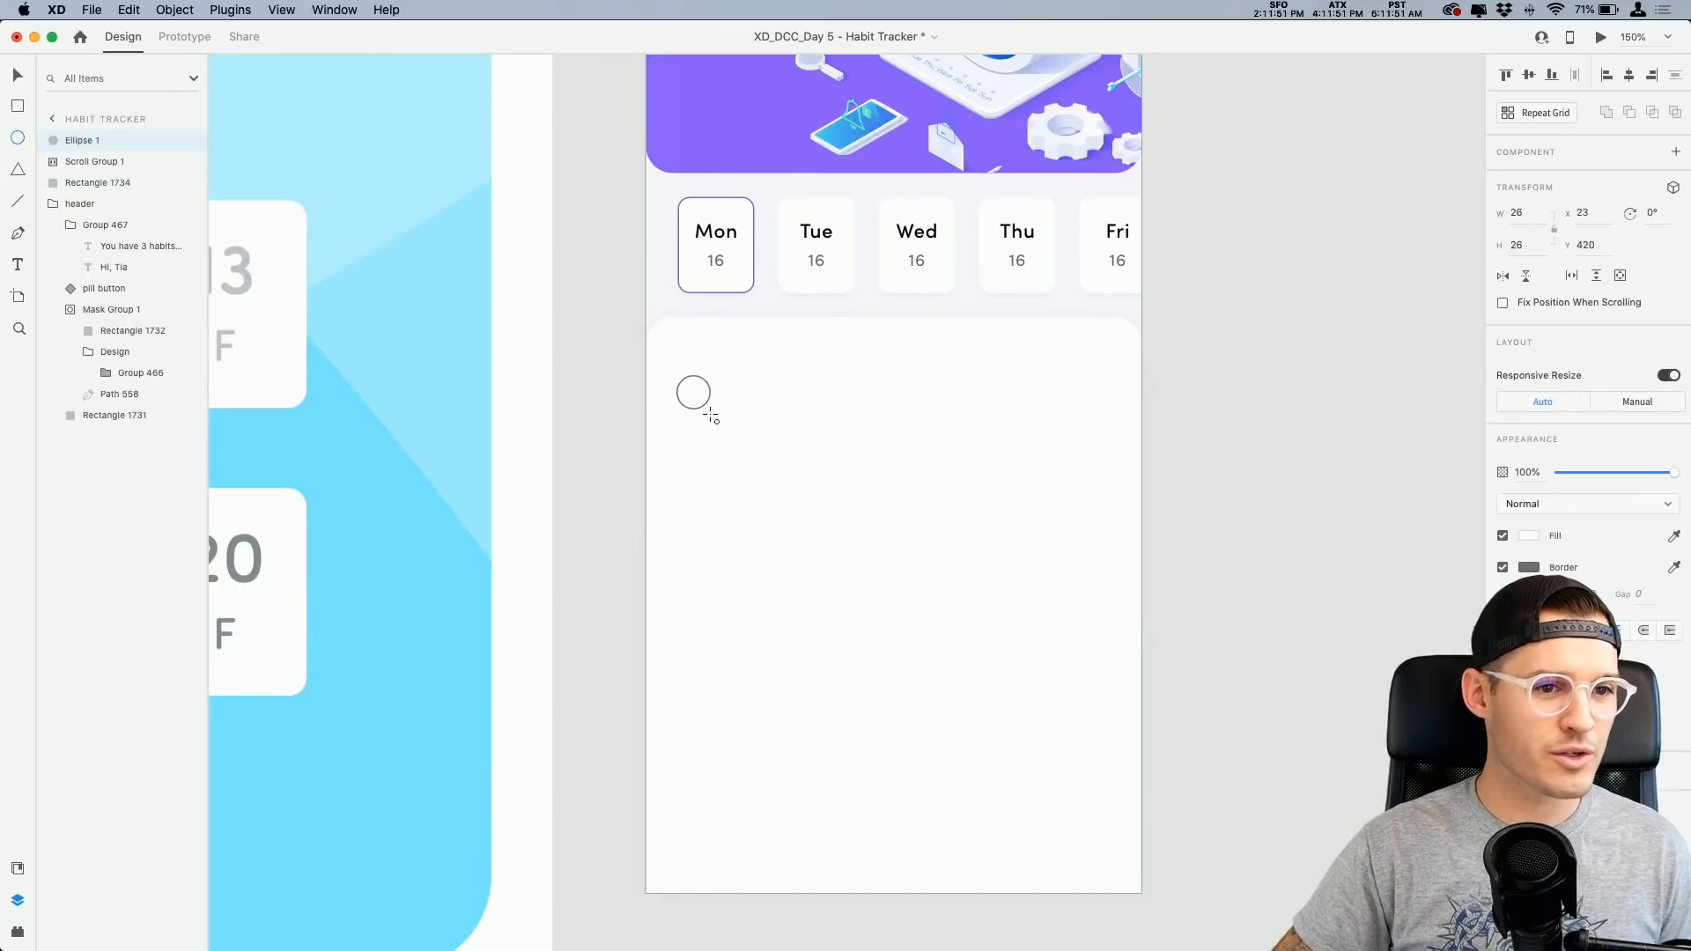
pyautogui.moveTo(781, 367); pyautogui.dragTo(715, 687)
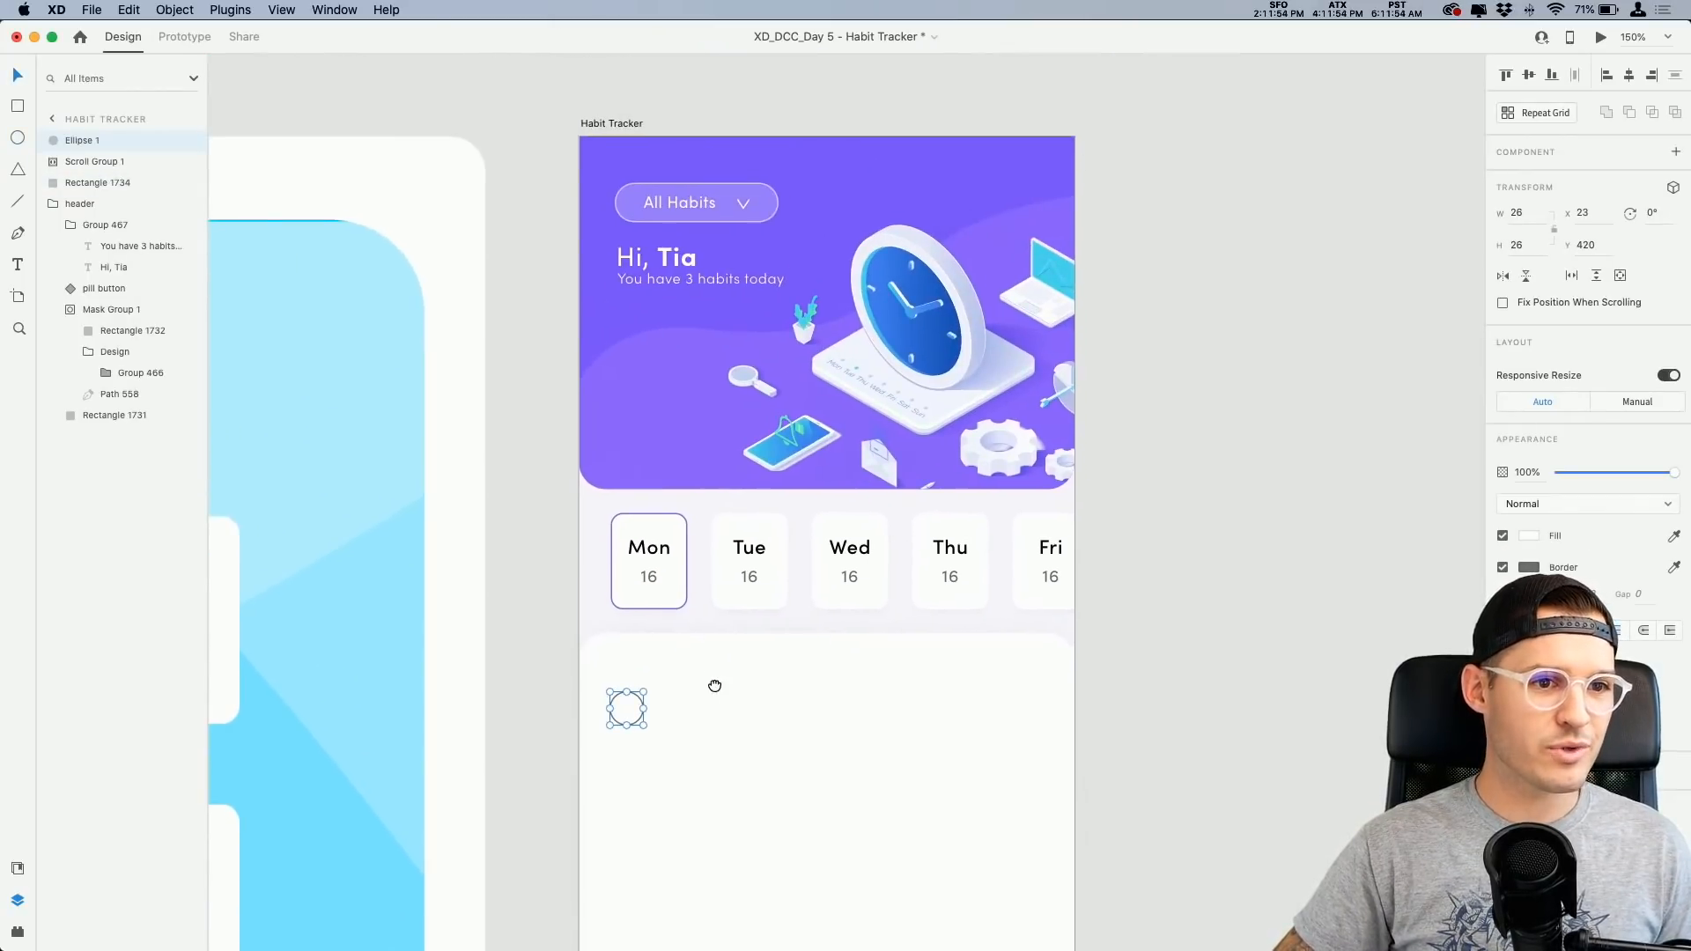
# Step: Add a vertical guide to the artboard along the left edge of the "Mon" card
pyautogui.click(559, 520)
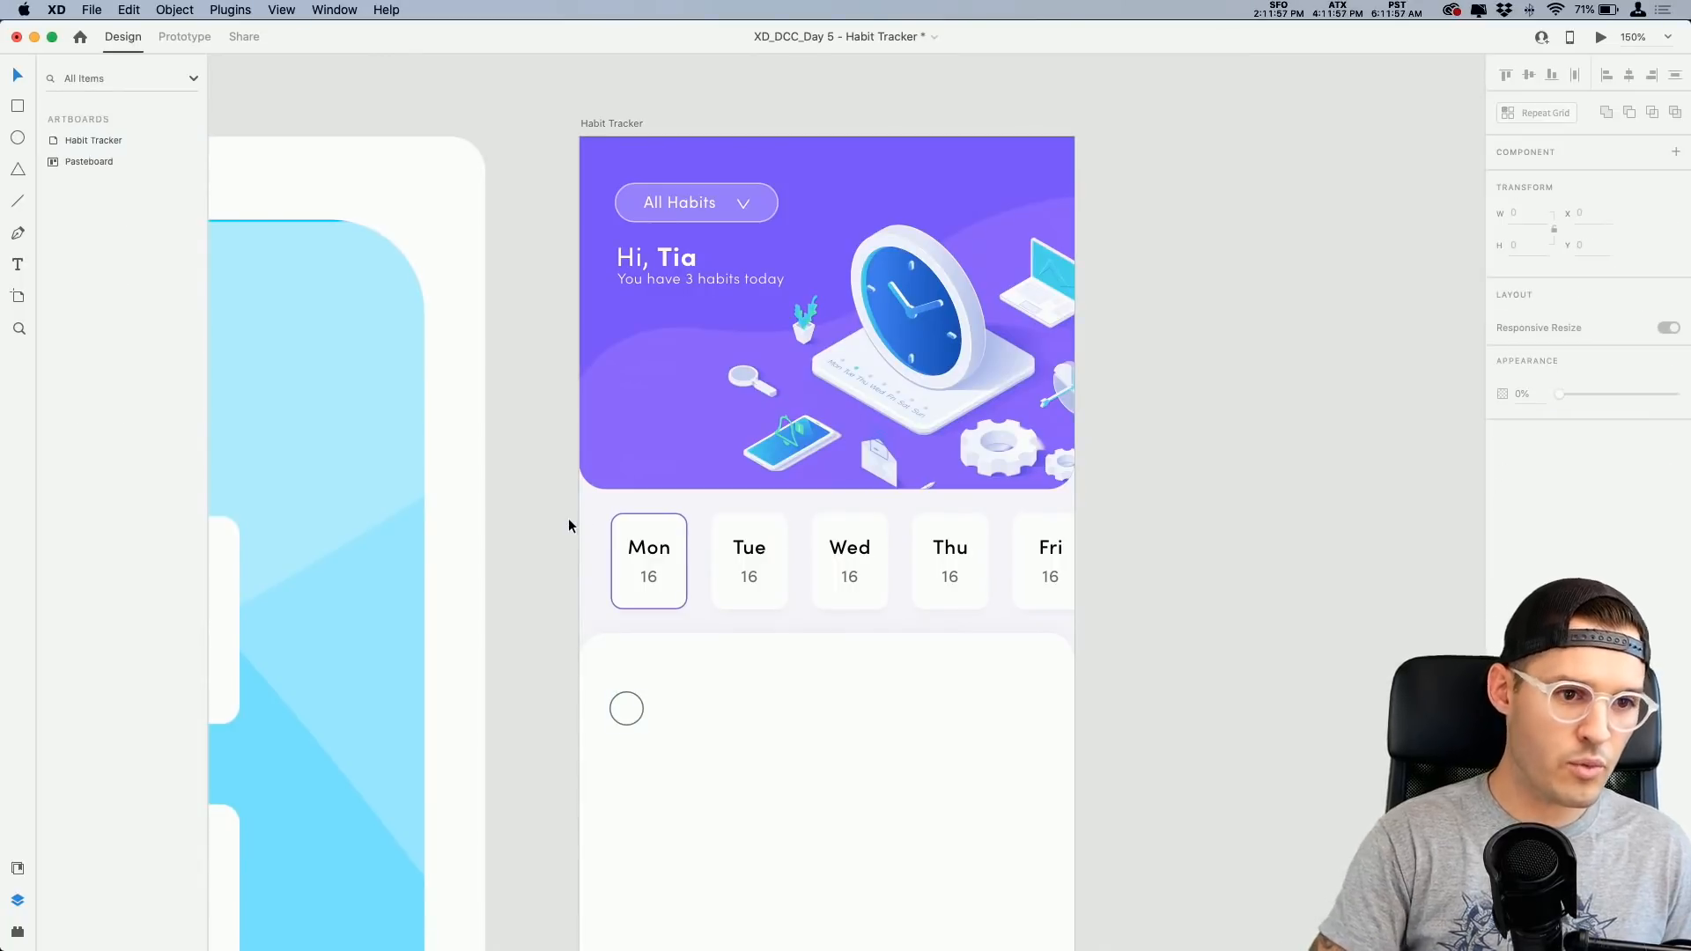
pyautogui.moveTo(579, 569); pyautogui.dragTo(609, 566)
pyautogui.press('z')
pyautogui.moveTo(552, 158); pyautogui.dragTo(760, 291)
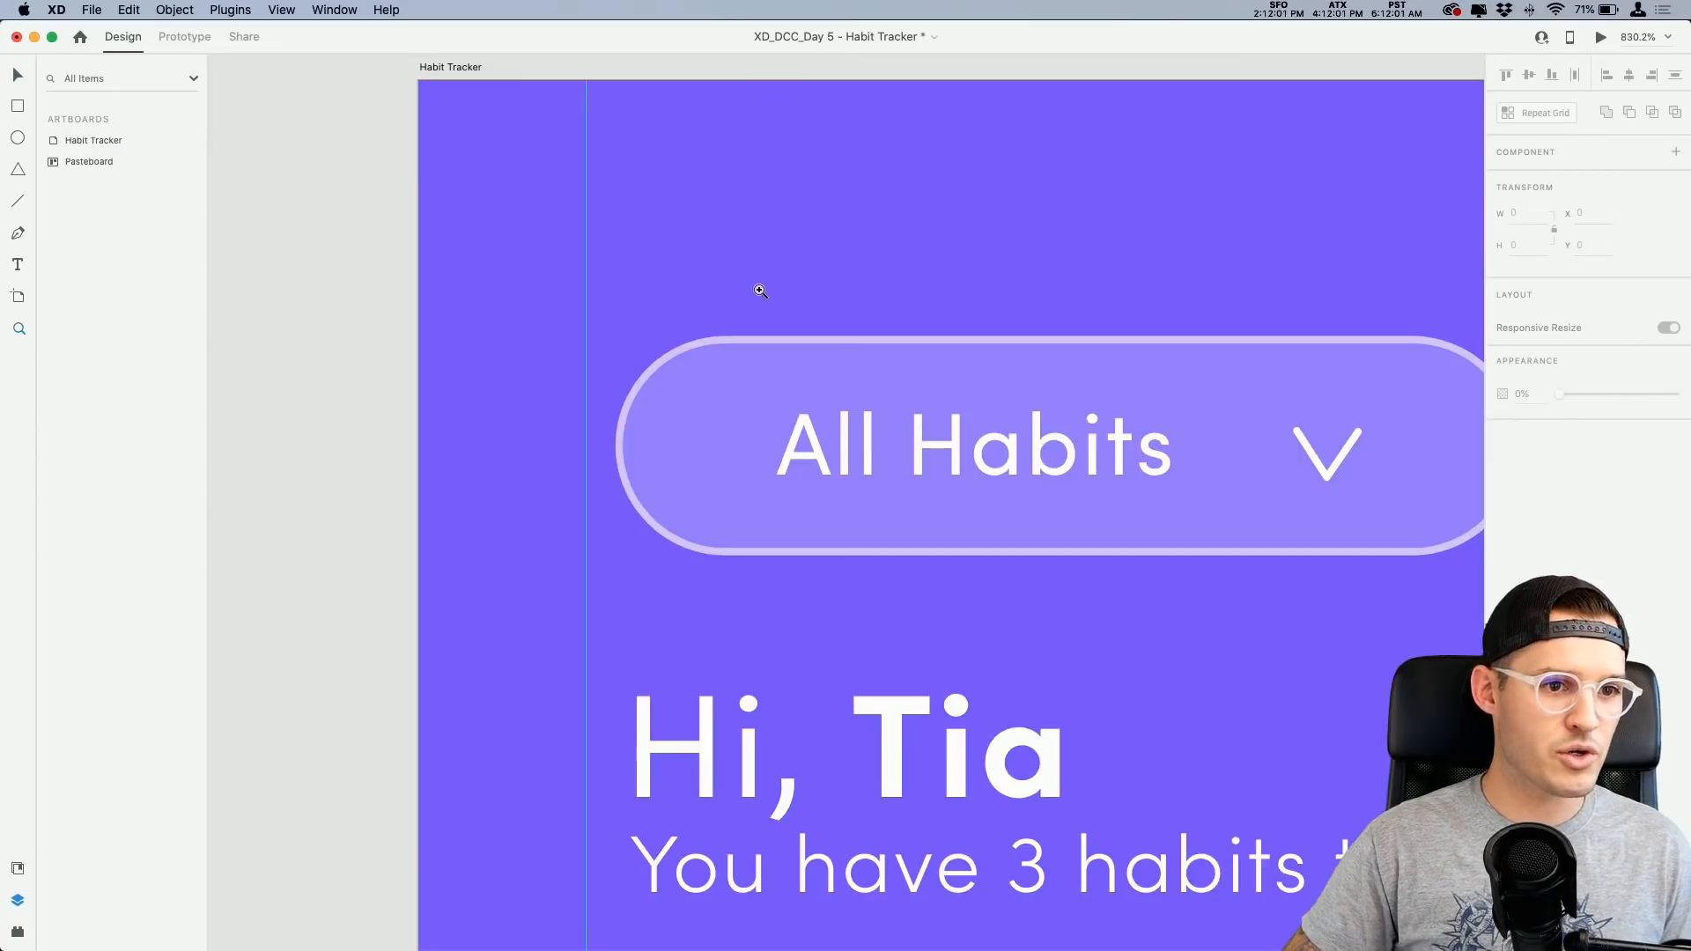
# Step: Align the left edges of the "All Habits" pill button and the greeting text group to the vertical guide at X 23
pyautogui.moveTo(746, 407); pyautogui.dragTo(715, 317)
pyautogui.press('v')
pyautogui.click(732, 469)
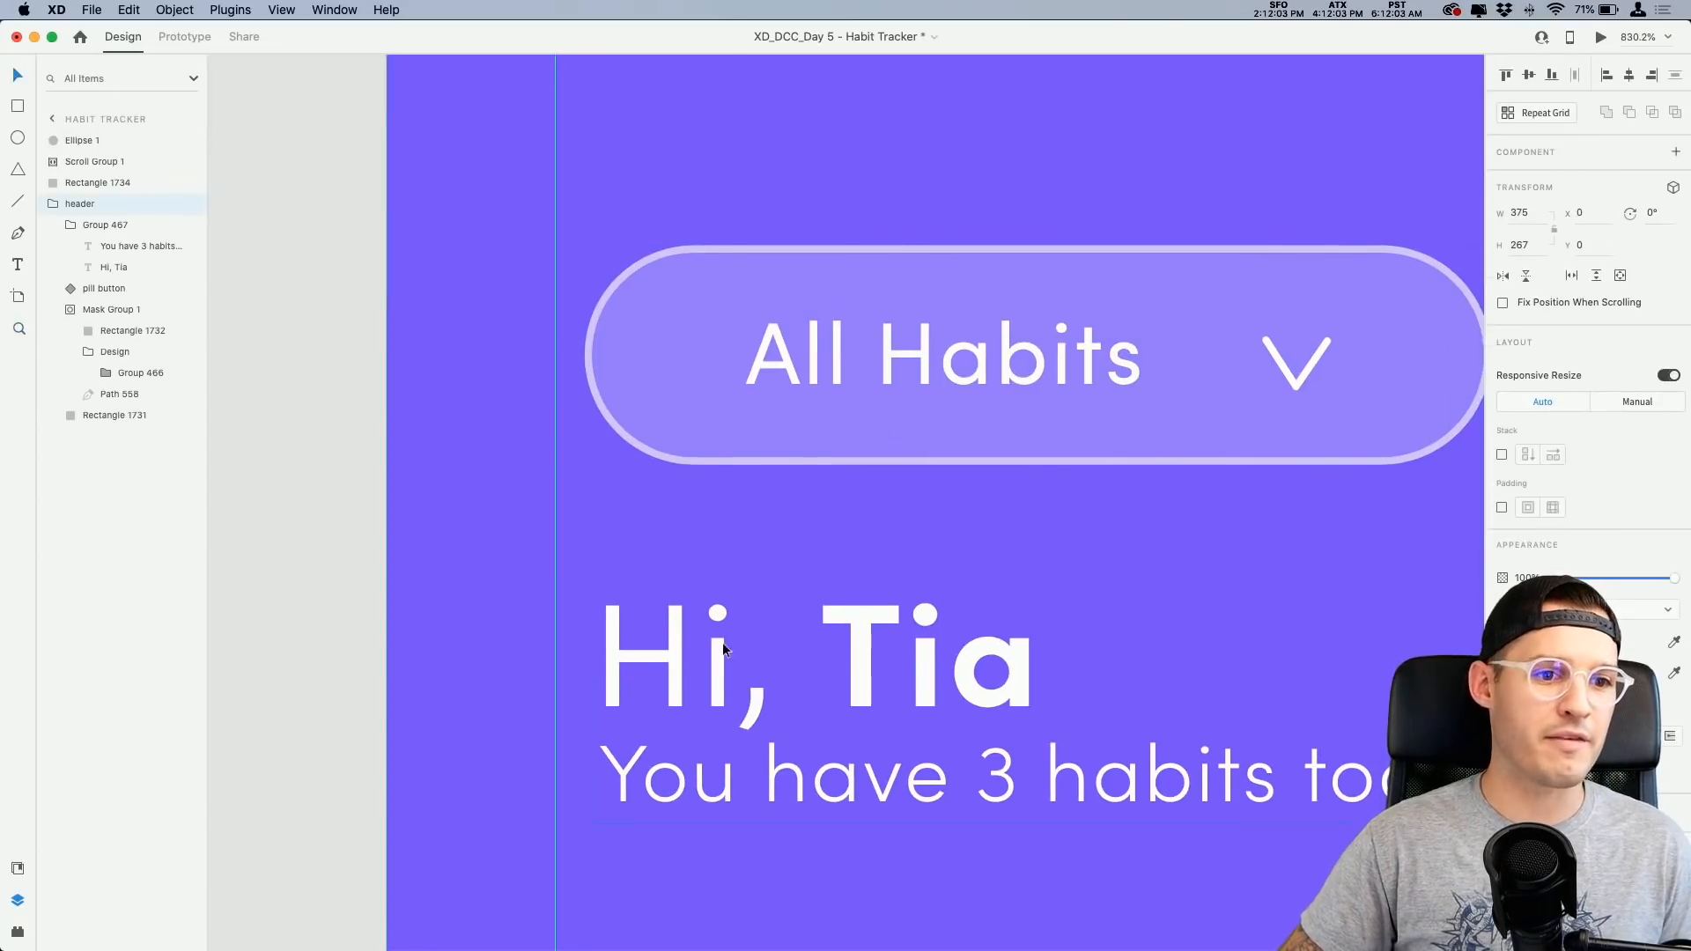
pyautogui.doubleClick(717, 367)
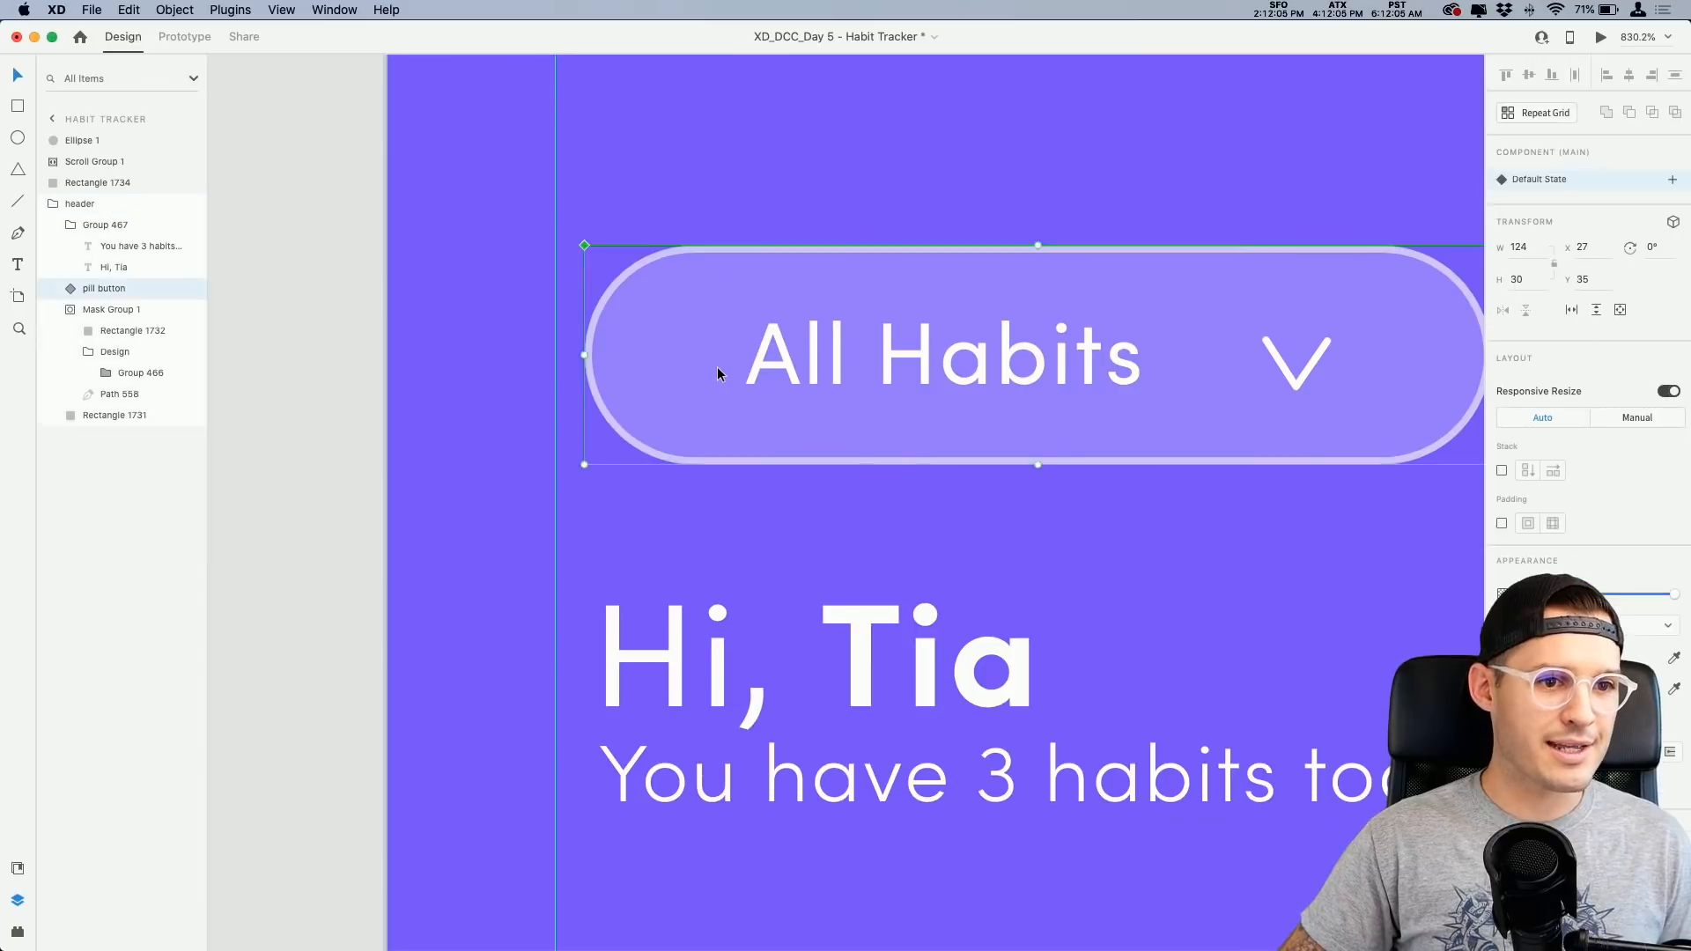
pyautogui.keyDown('shift'); pyautogui.click(704, 630); pyautogui.keyUp('shift')
pyautogui.moveTo(704, 630); pyautogui.dragTo(668, 634)
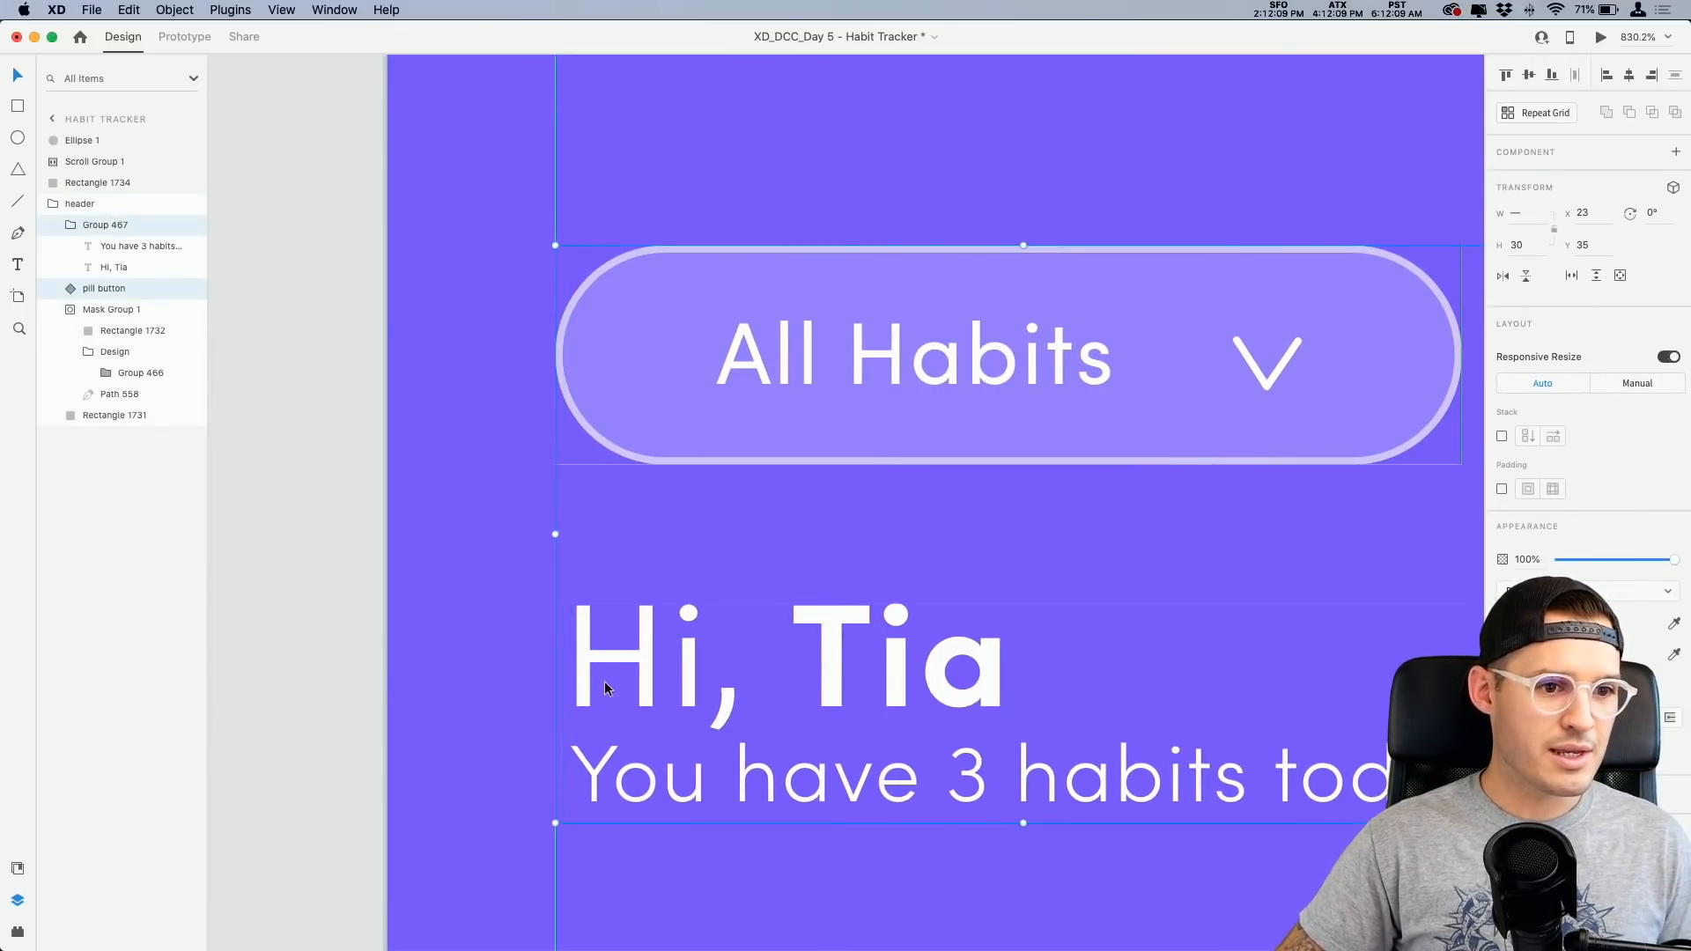
pyautogui.click(583, 701)
pyautogui.click(625, 678)
pyautogui.scroll(-3, 648, 560)
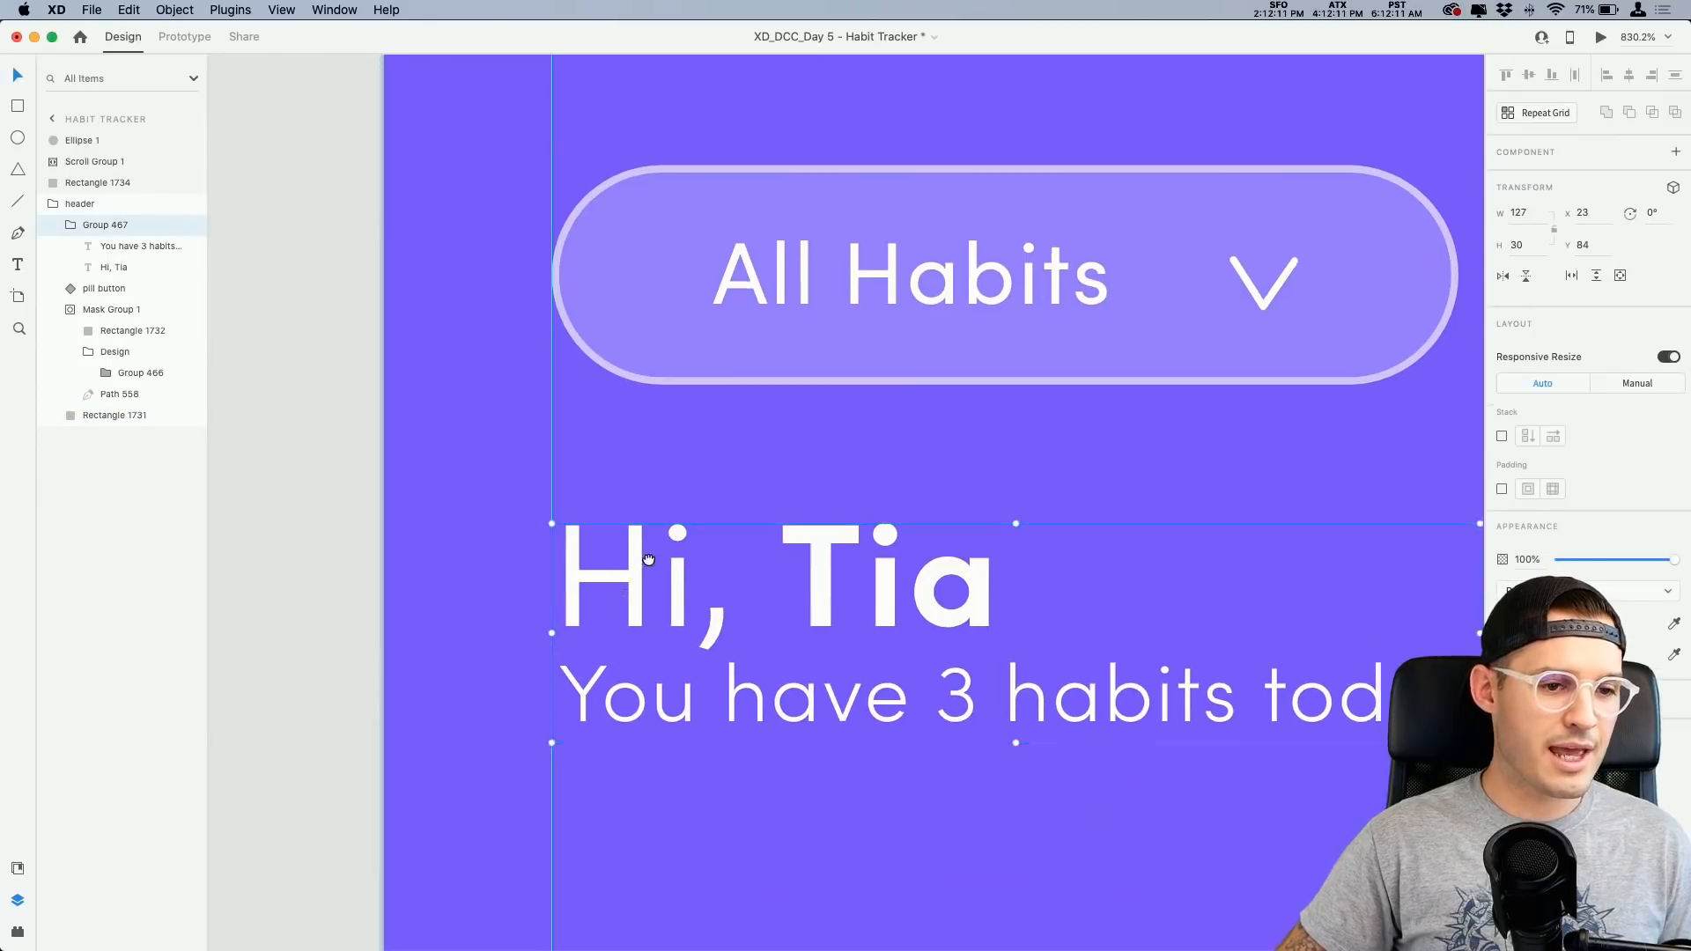
# Step: Shift the date card scroll group one pixel to the left so the "Mon" card meets the guide
pyautogui.scroll(-12, 648, 561)
pyautogui.click(638, 394)
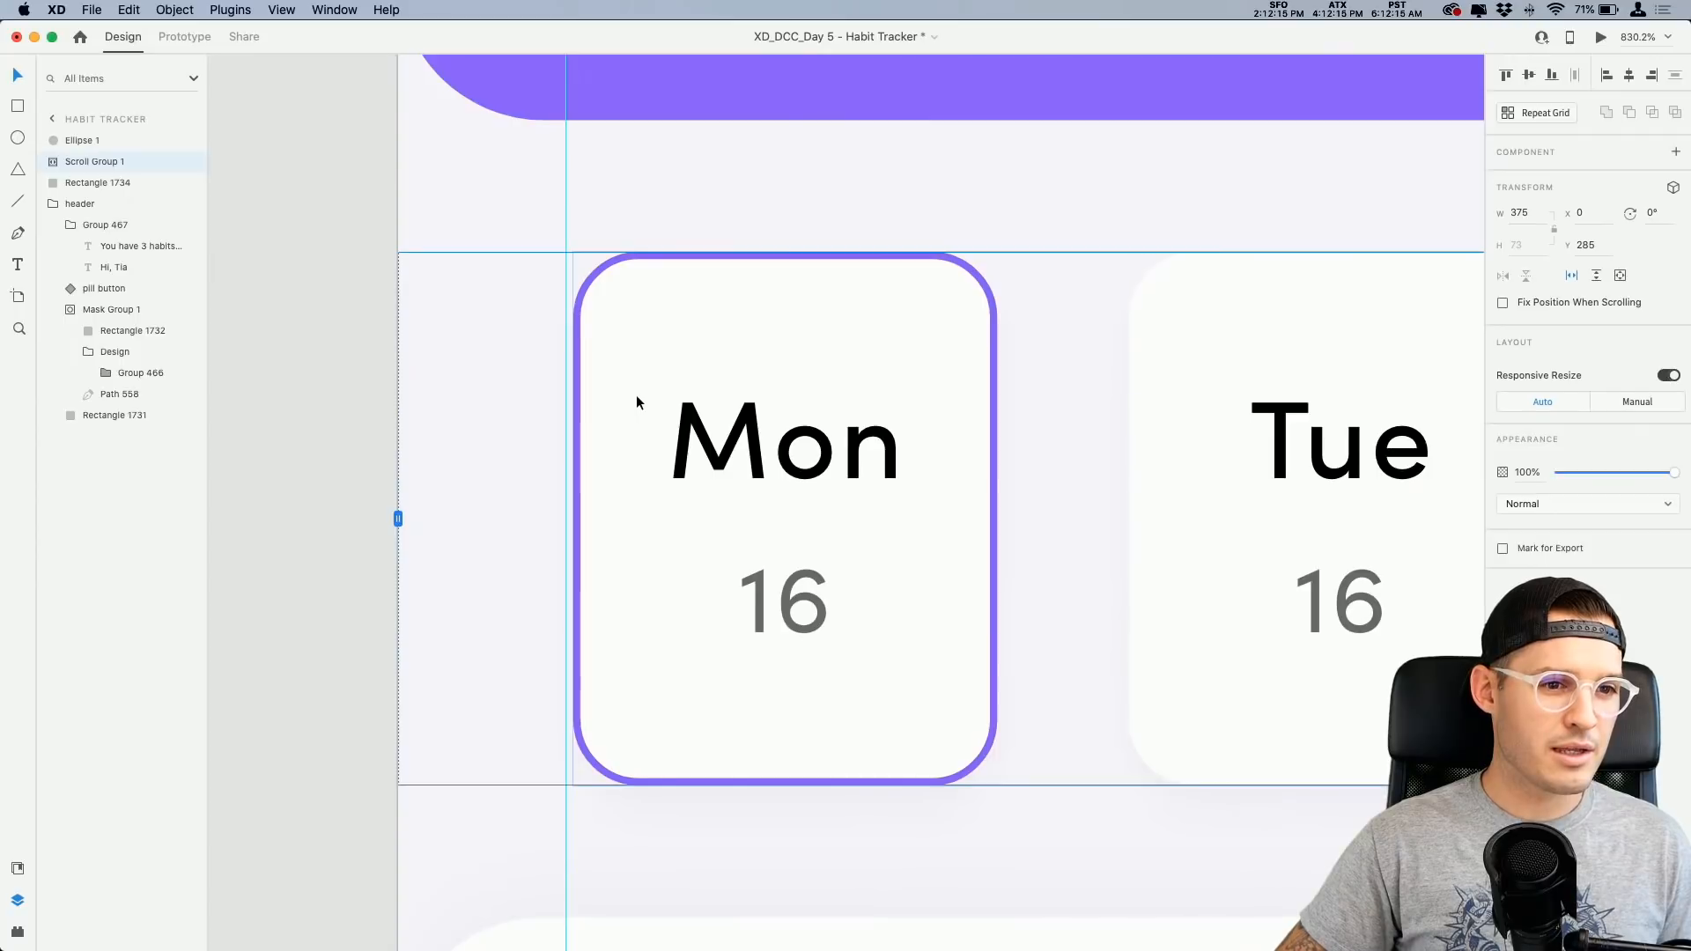
pyautogui.press('Left')
pyautogui.scroll(-10, 641, 394)
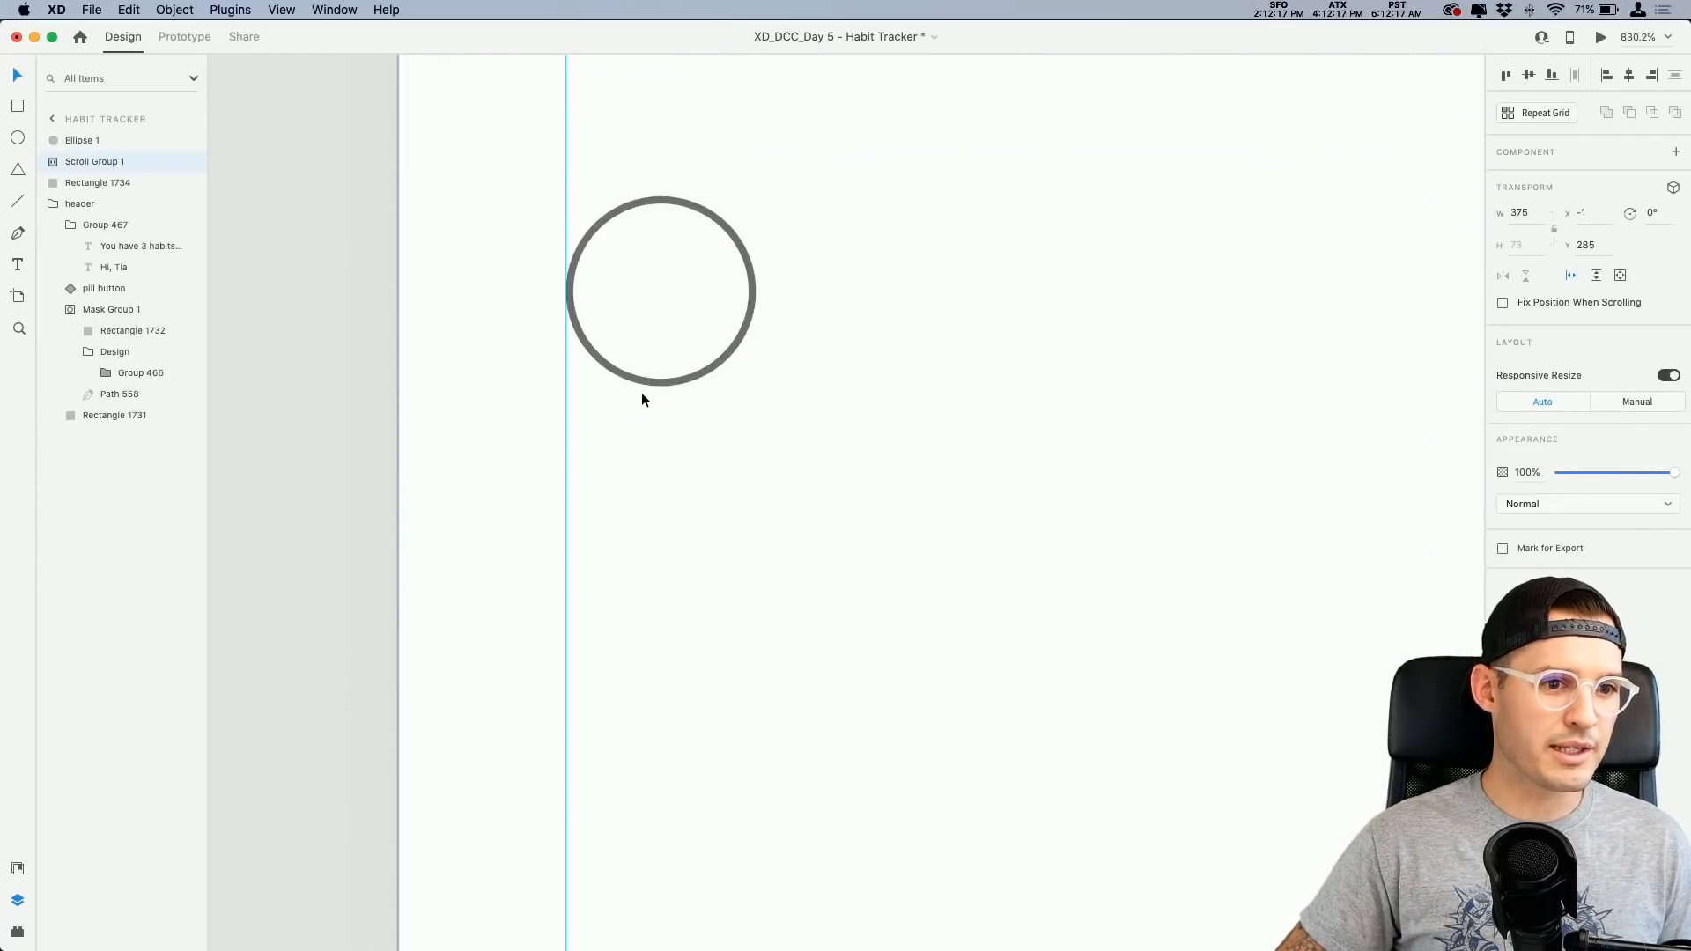
# Step: Shrink the circle in the white panel to 20 px in diameter and place its left edge on the guide at X 23
pyautogui.click(652, 319)
pyautogui.press('super+minus')
pyautogui.press('super+minus')
pyautogui.press('super+minus')
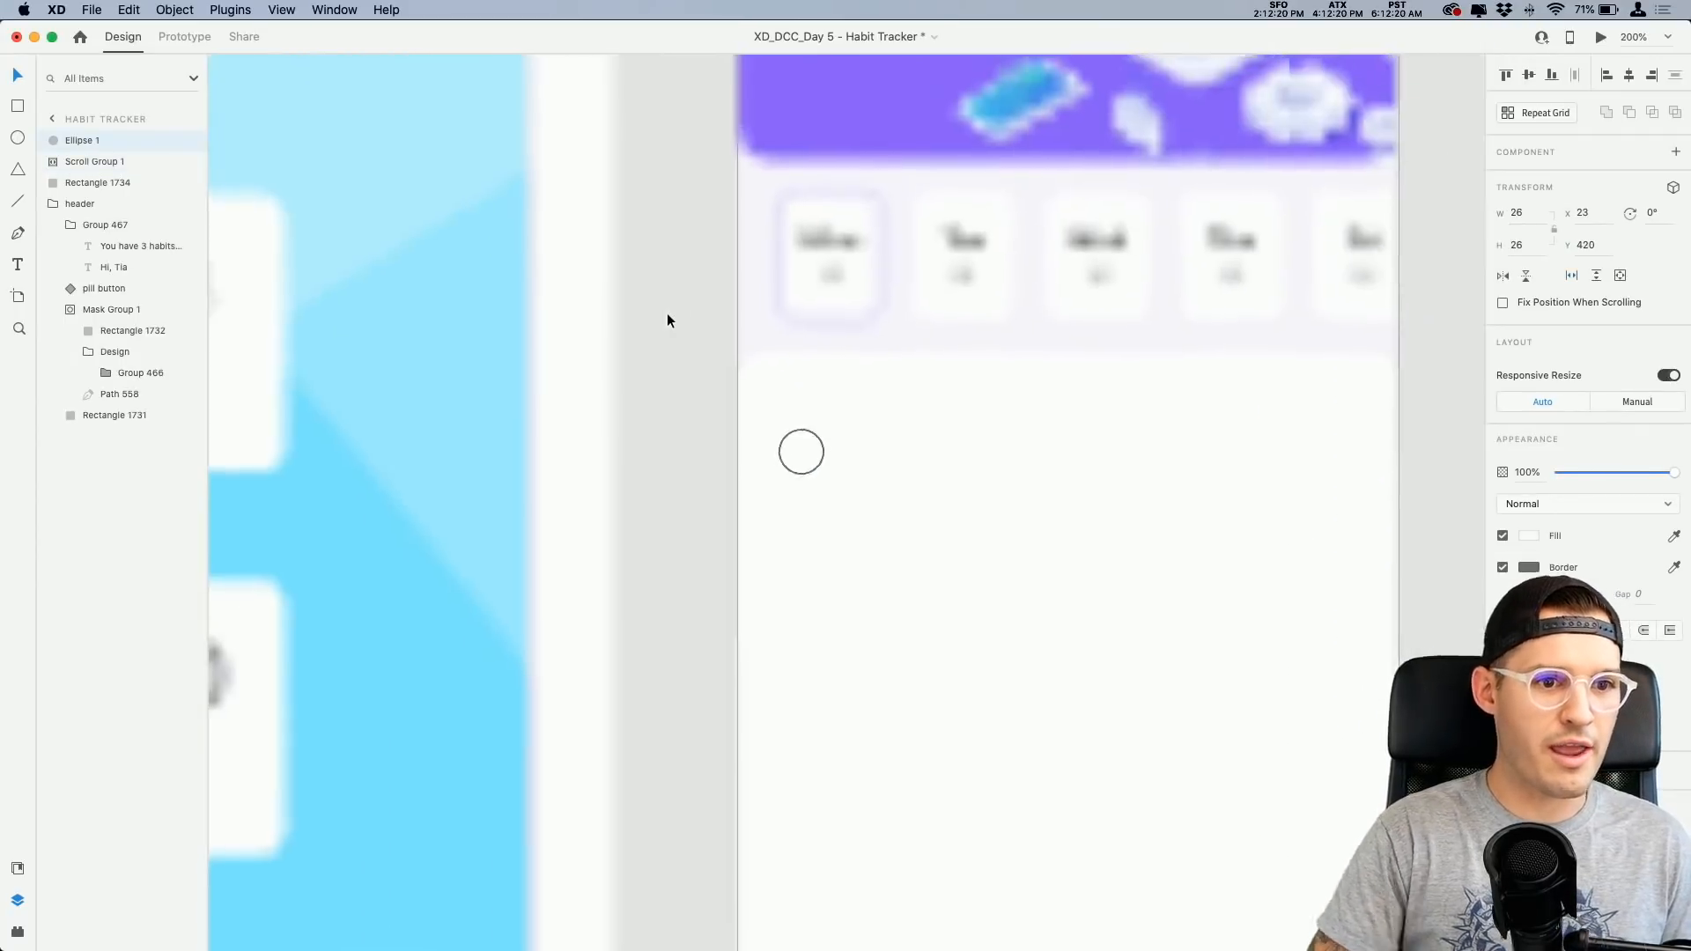
pyautogui.moveTo(1006, 282); pyautogui.dragTo(840, 540)
pyautogui.scroll(4, 669, 352)
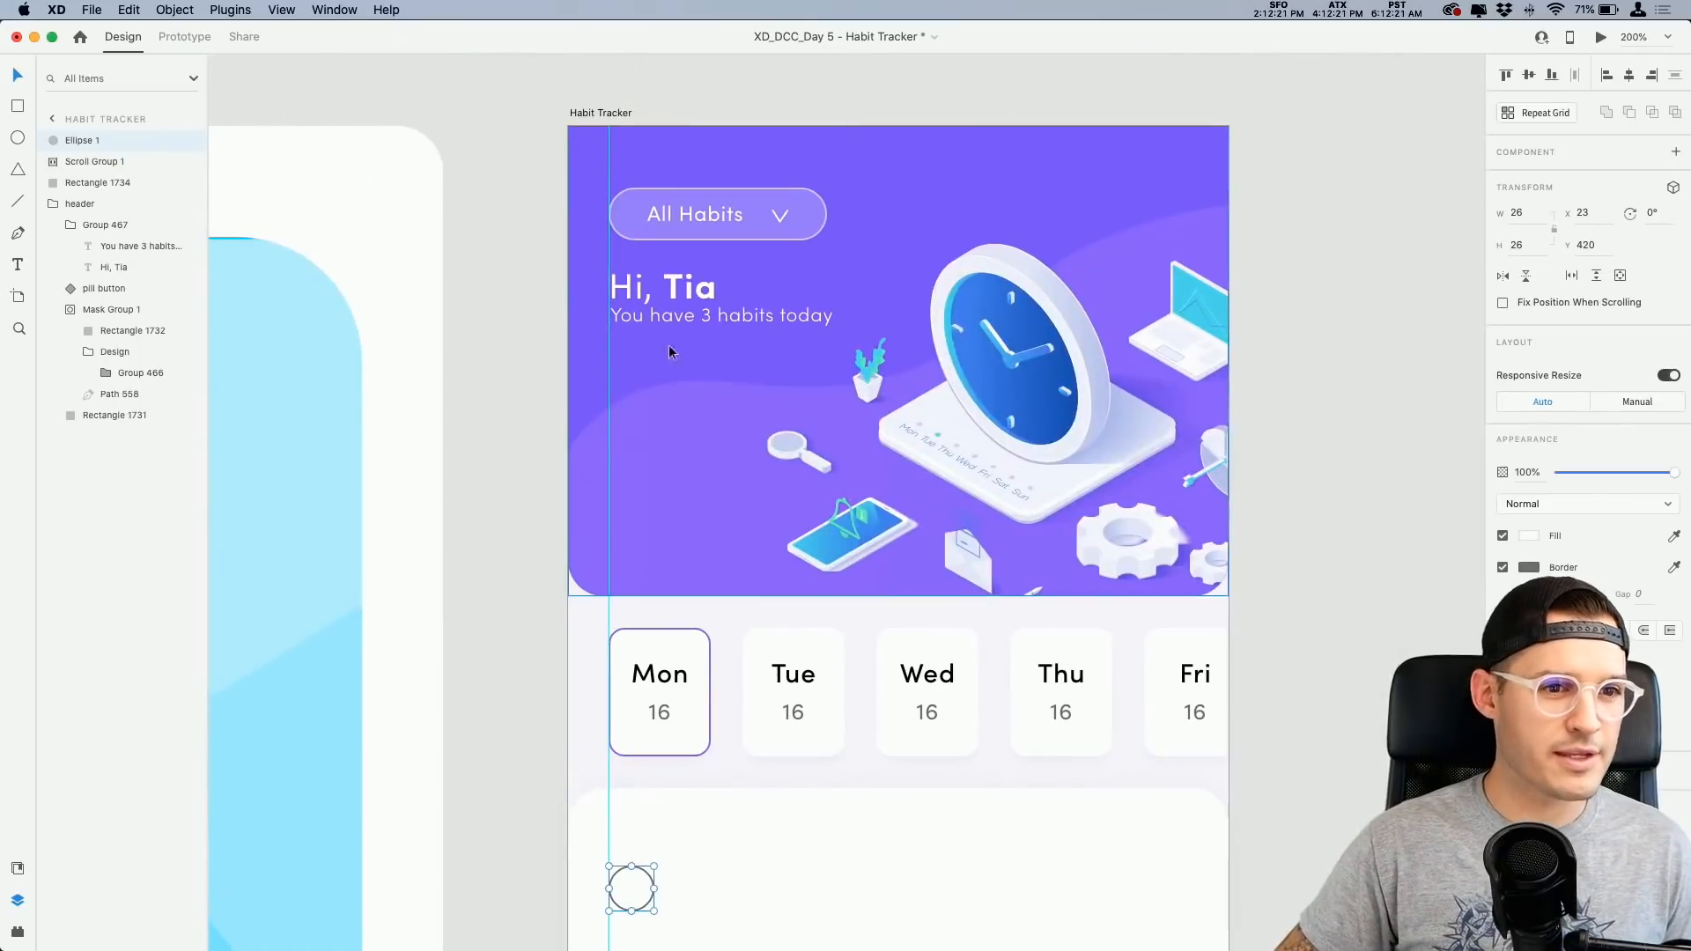
pyautogui.click(605, 371)
pyautogui.scroll(-4, 698, 283)
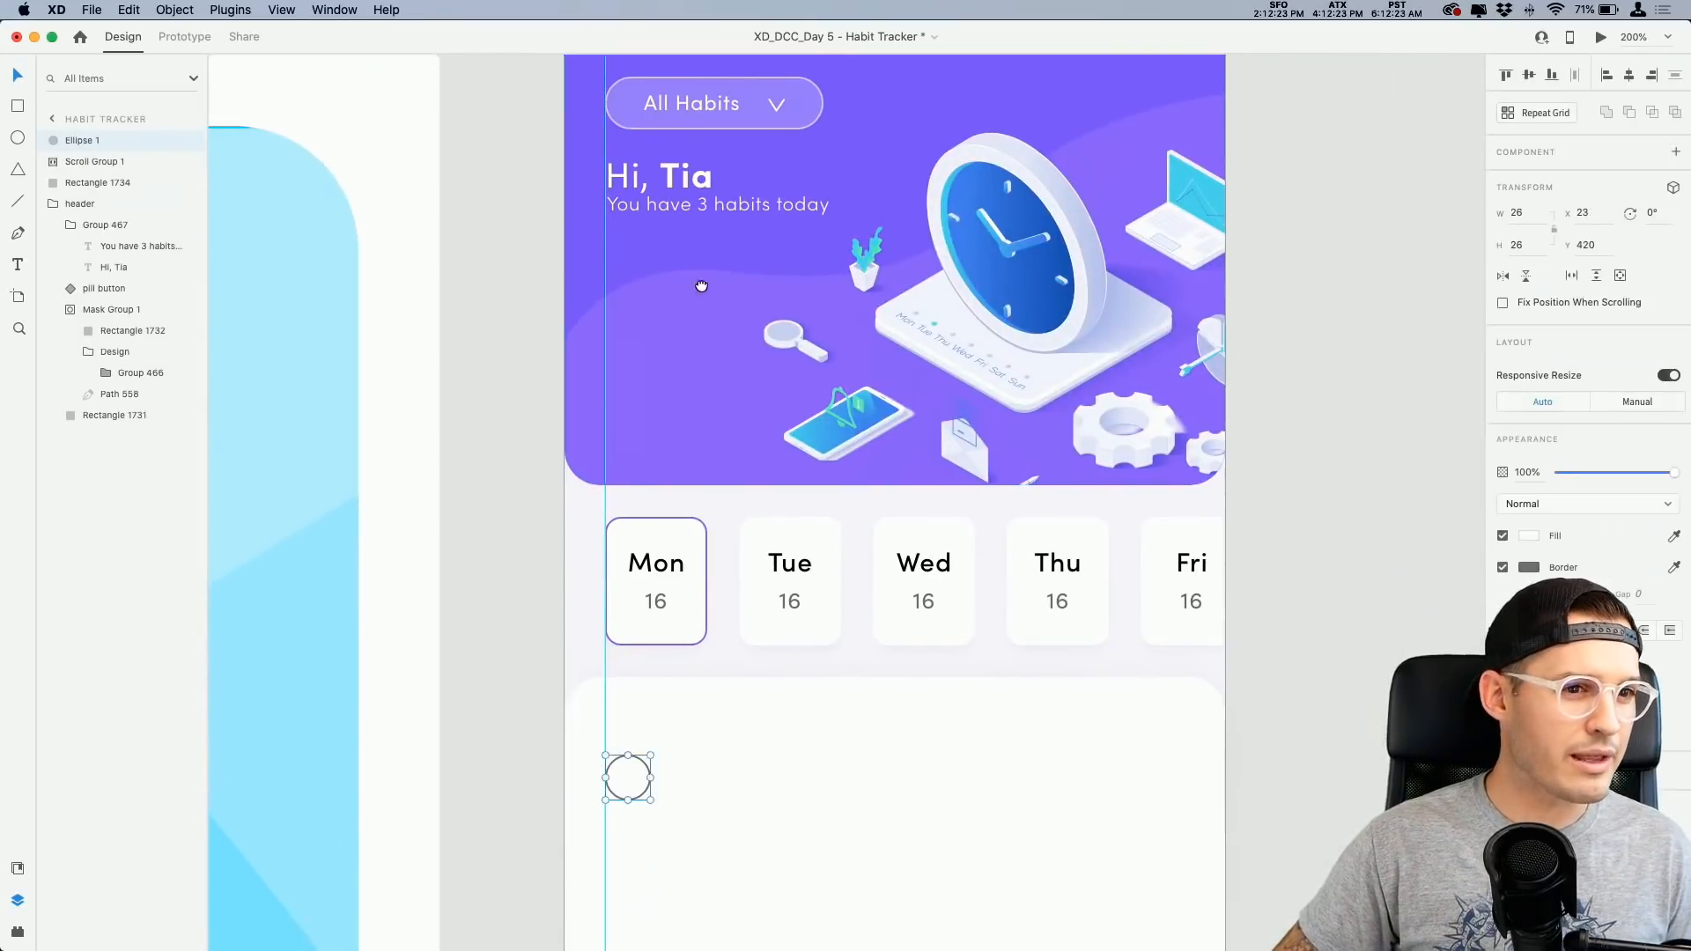
pyautogui.press('z')
pyautogui.moveTo(705, 658); pyautogui.dragTo(545, 759)
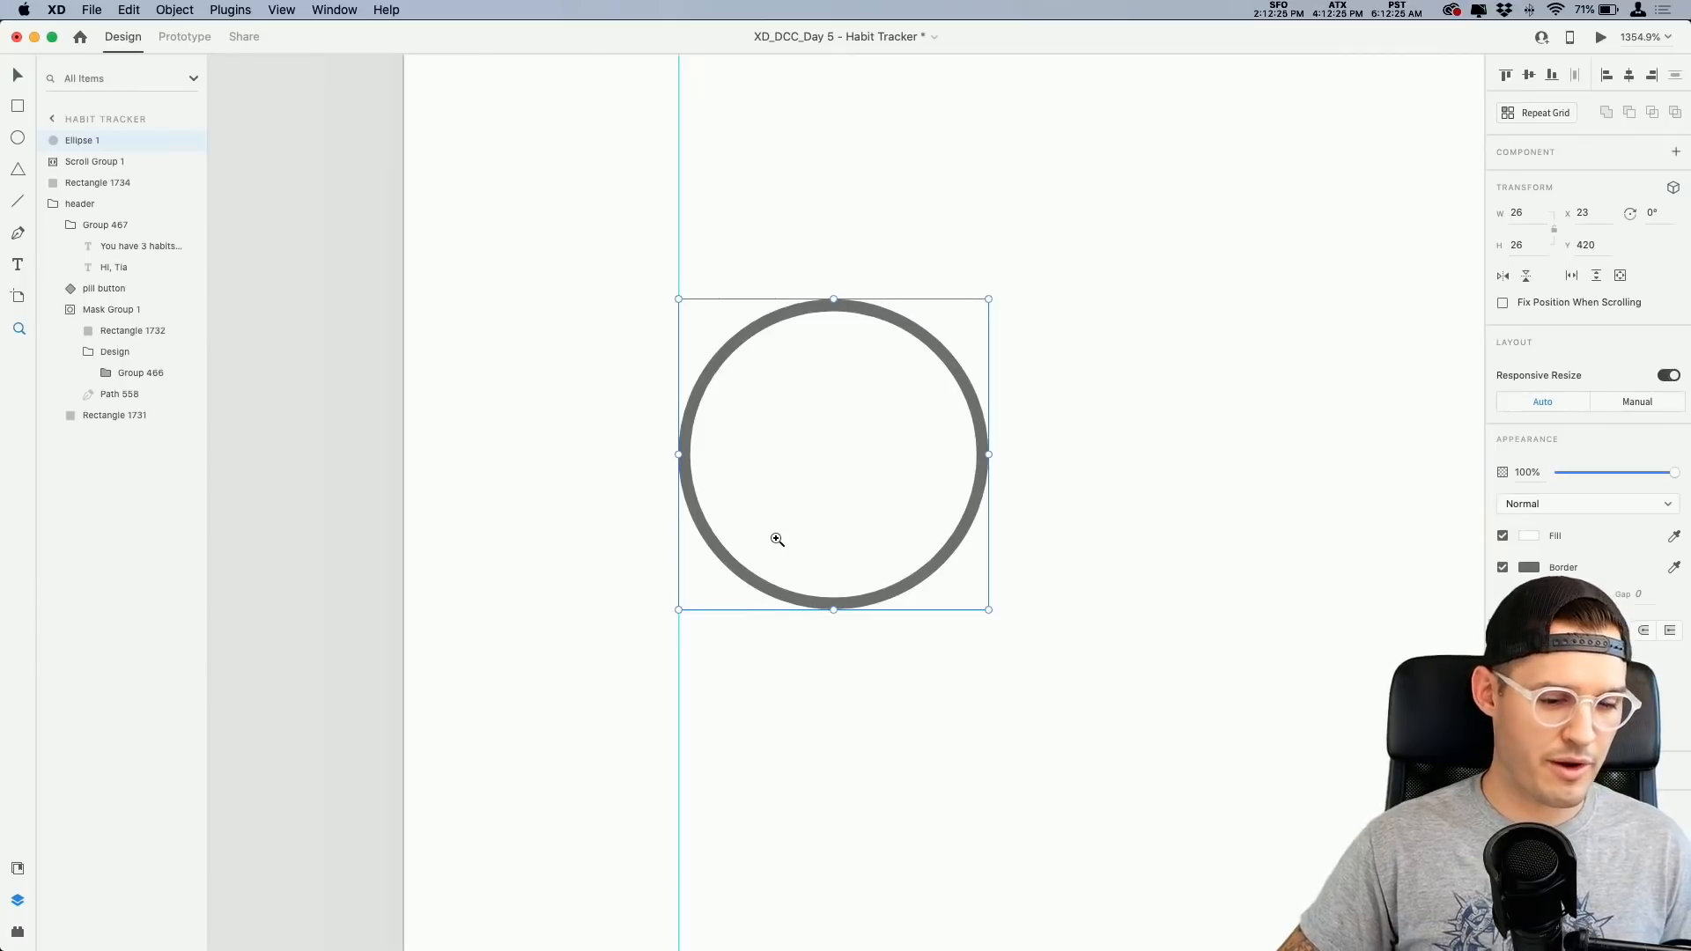
pyautogui.moveTo(989, 300); pyautogui.dragTo(916, 336)
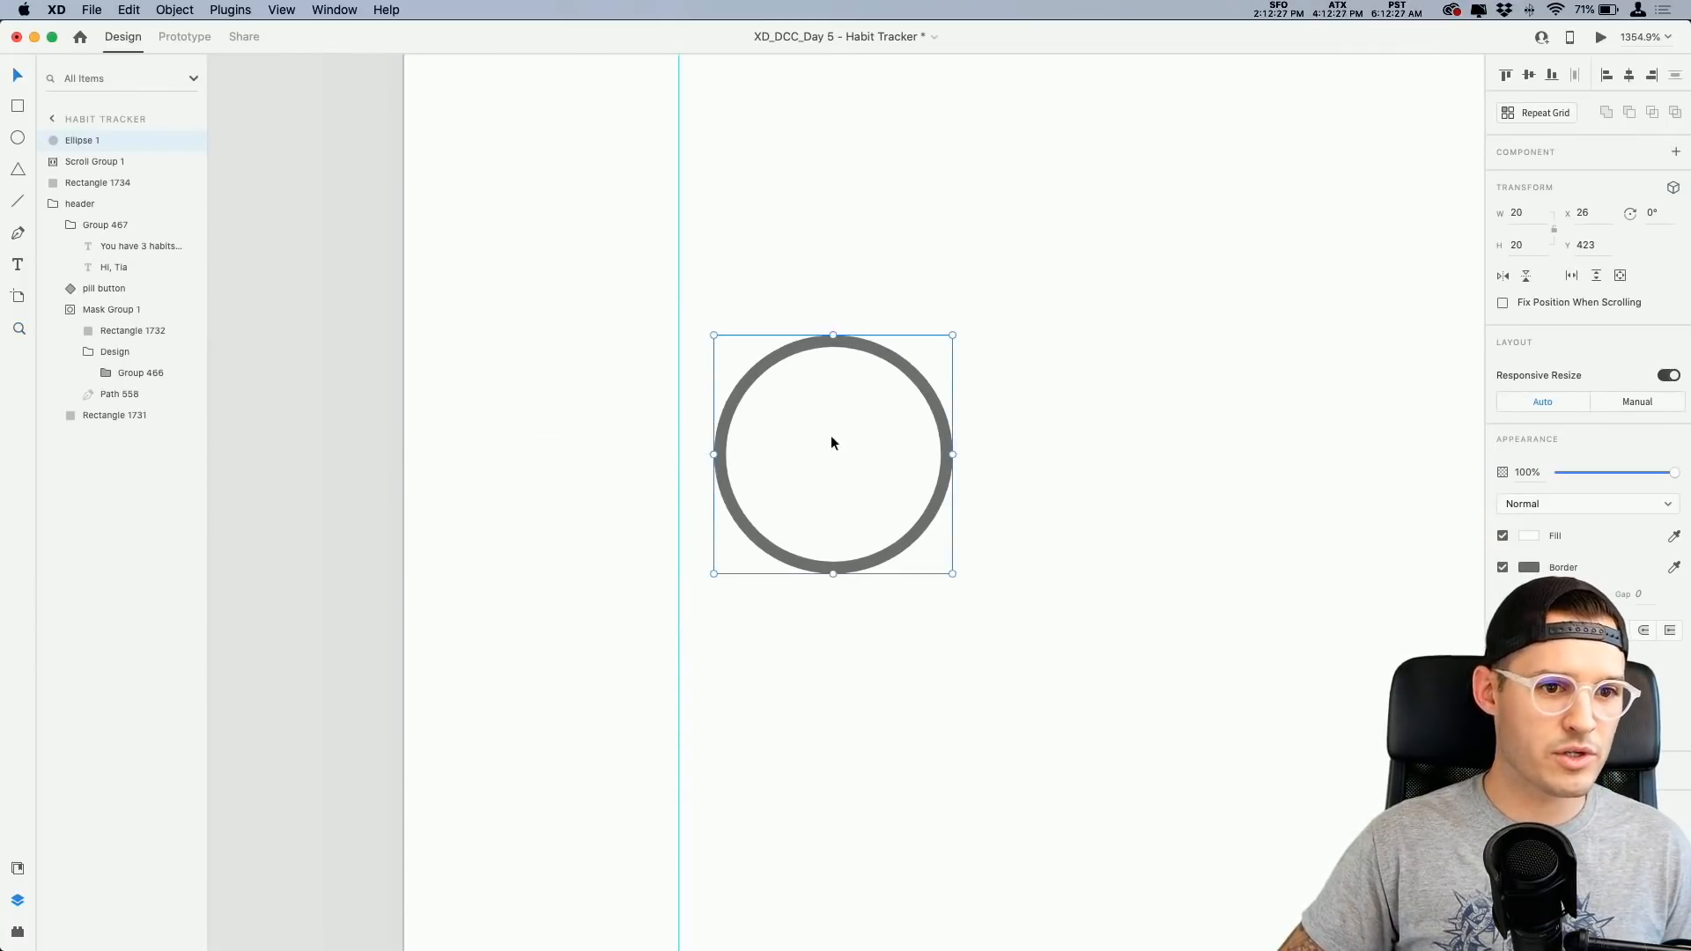
pyautogui.press('super+minus')
pyautogui.press('super+minus')
pyautogui.press('space')
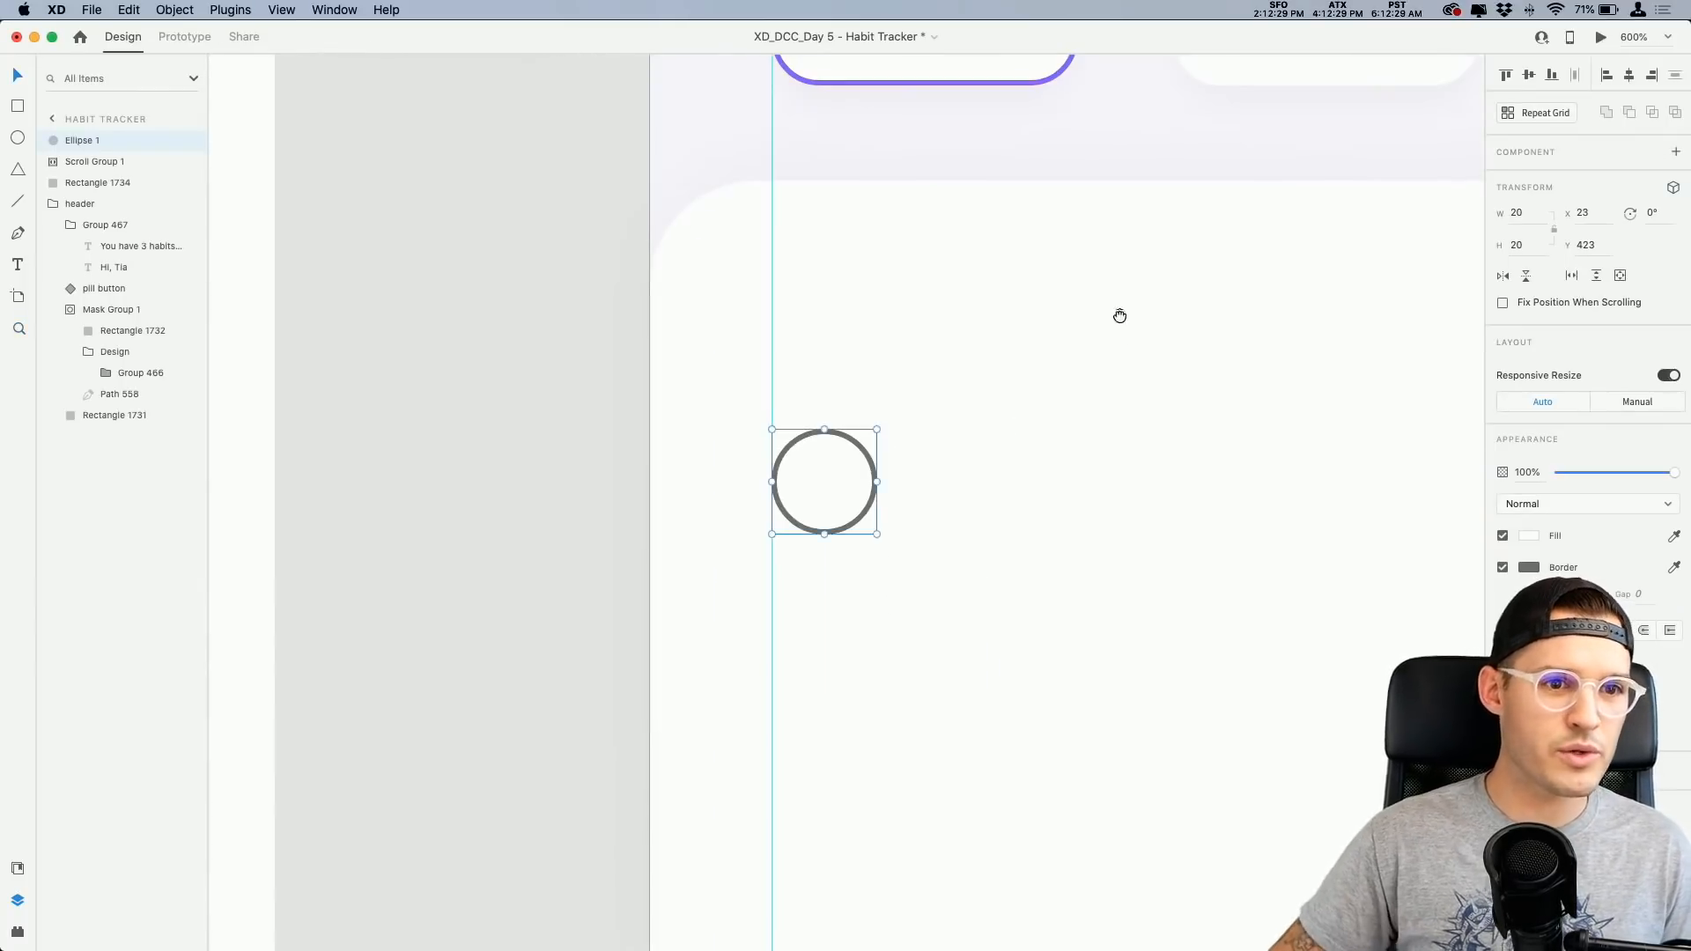
# Step: Add the "Mon" card's purple border color #8A5CF3 to the document's color assets
pyautogui.moveTo(1148, 83); pyautogui.dragTo(1054, 651)
pyautogui.scroll(5, 906, 374)
pyautogui.keyDown('super'); pyautogui.click(831, 737); pyautogui.keyUp('super')
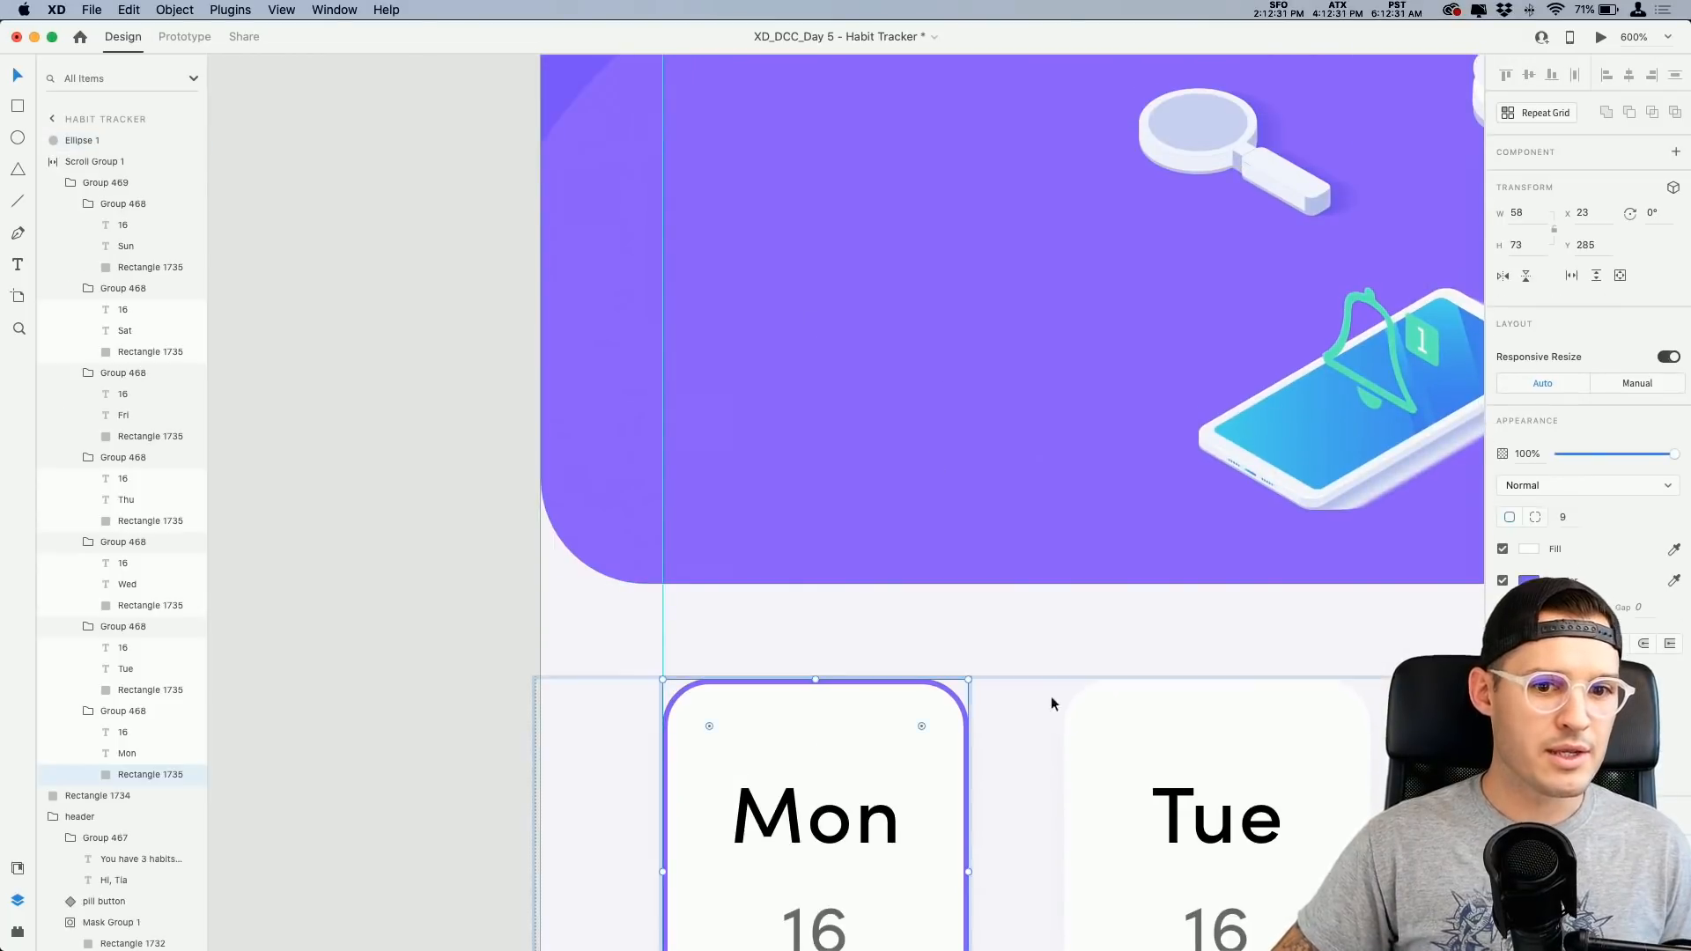
pyautogui.click(1528, 581)
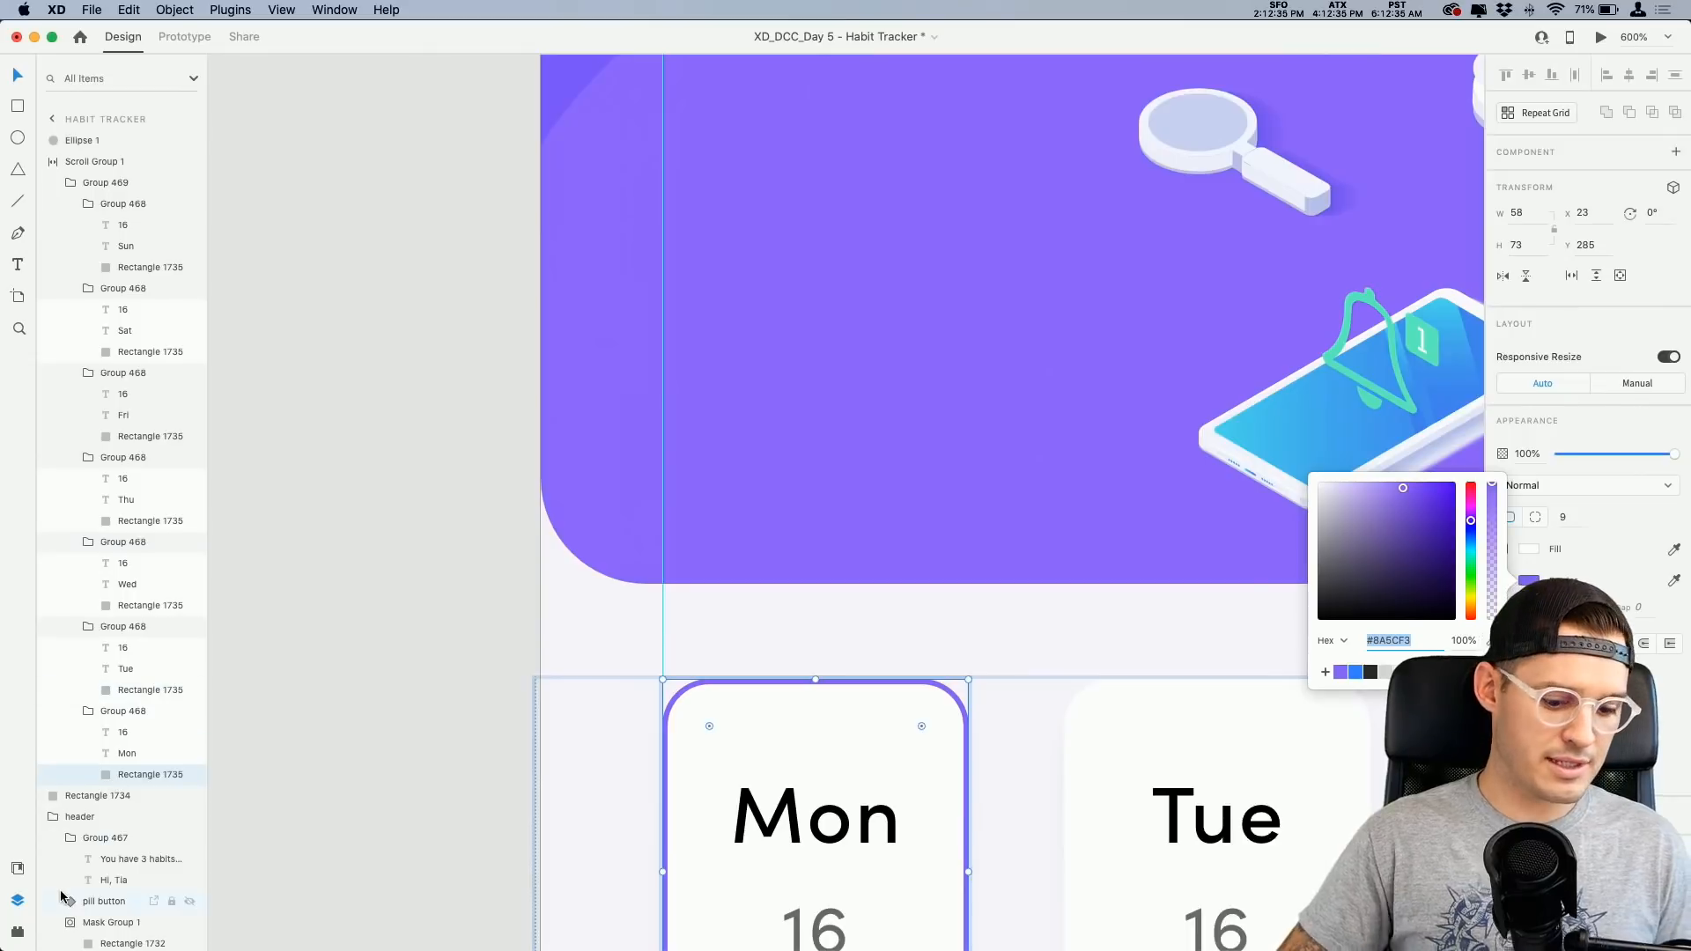
pyautogui.press('super+shift+y')
pyautogui.click(189, 175)
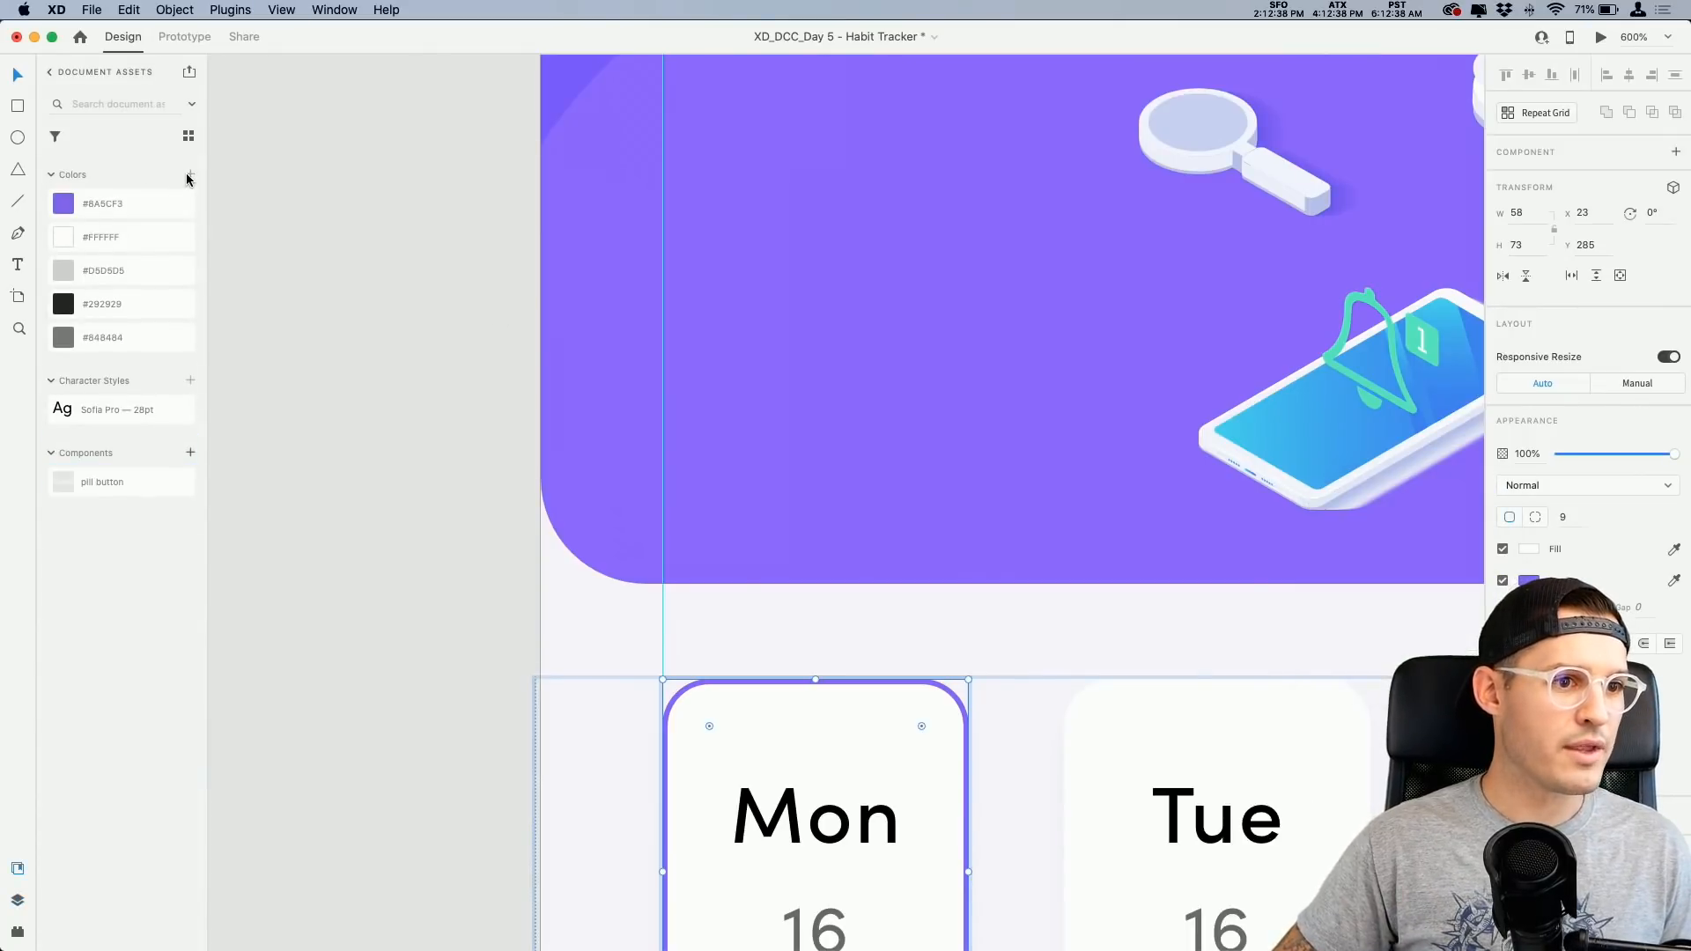
pyautogui.click(348, 377)
# Step: Change the border of the circle in the white panel to the saved purple swatch
pyautogui.scroll(-15, 356, 379)
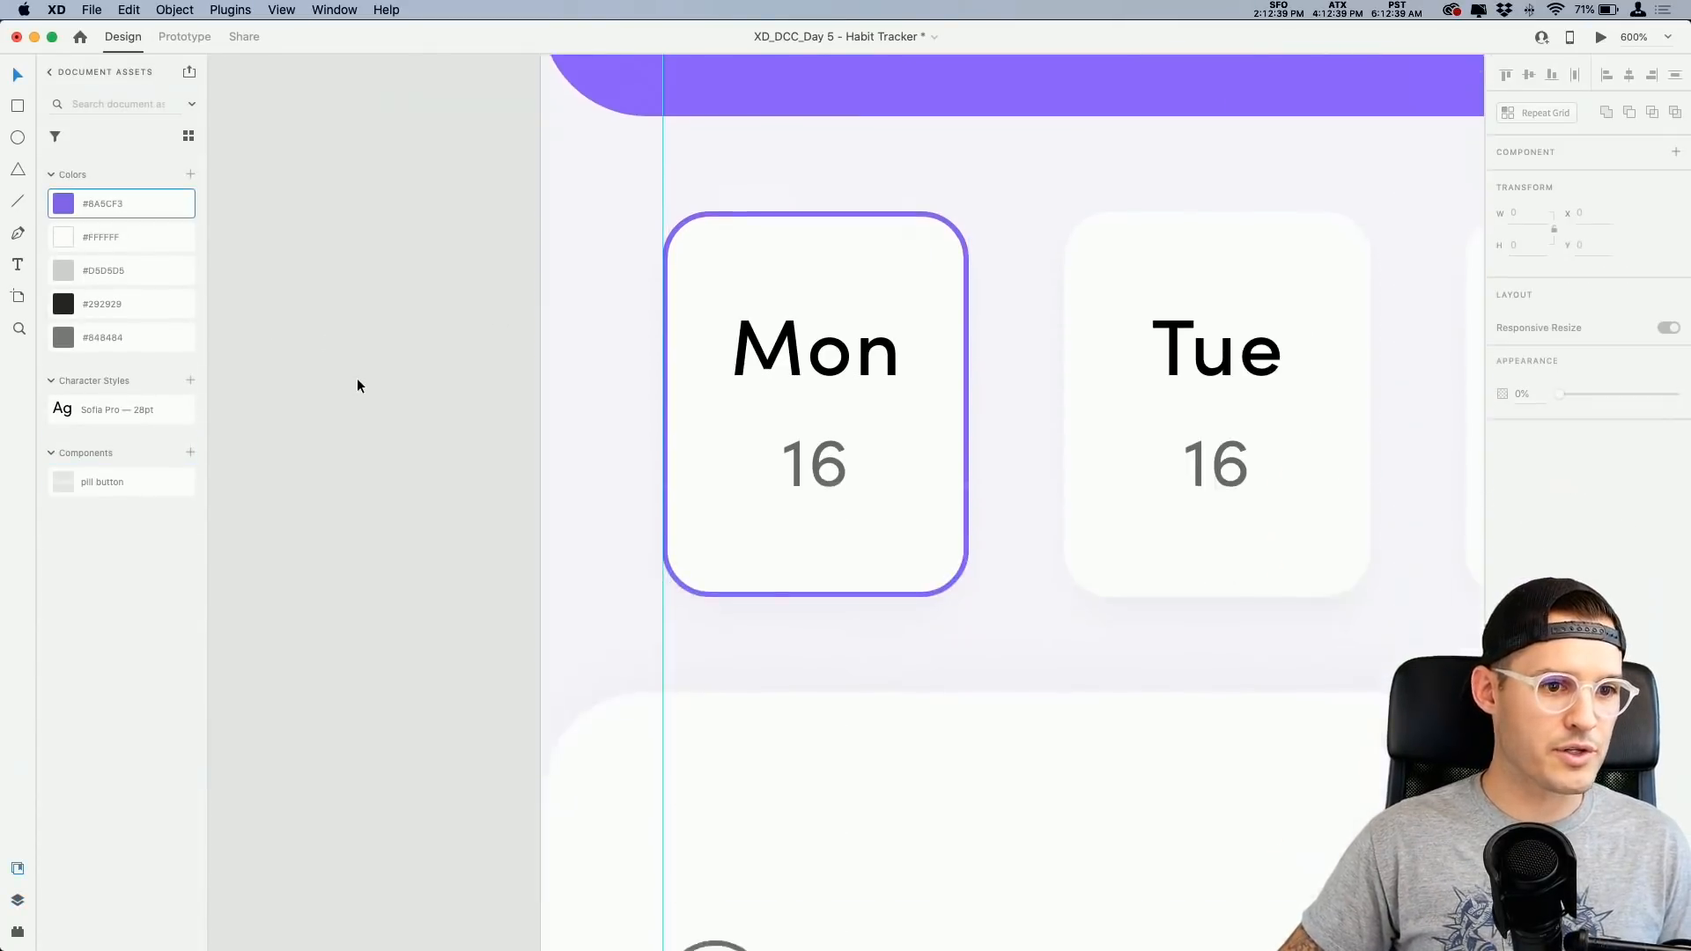
pyautogui.scroll(-2, 356, 386)
pyautogui.click(714, 139)
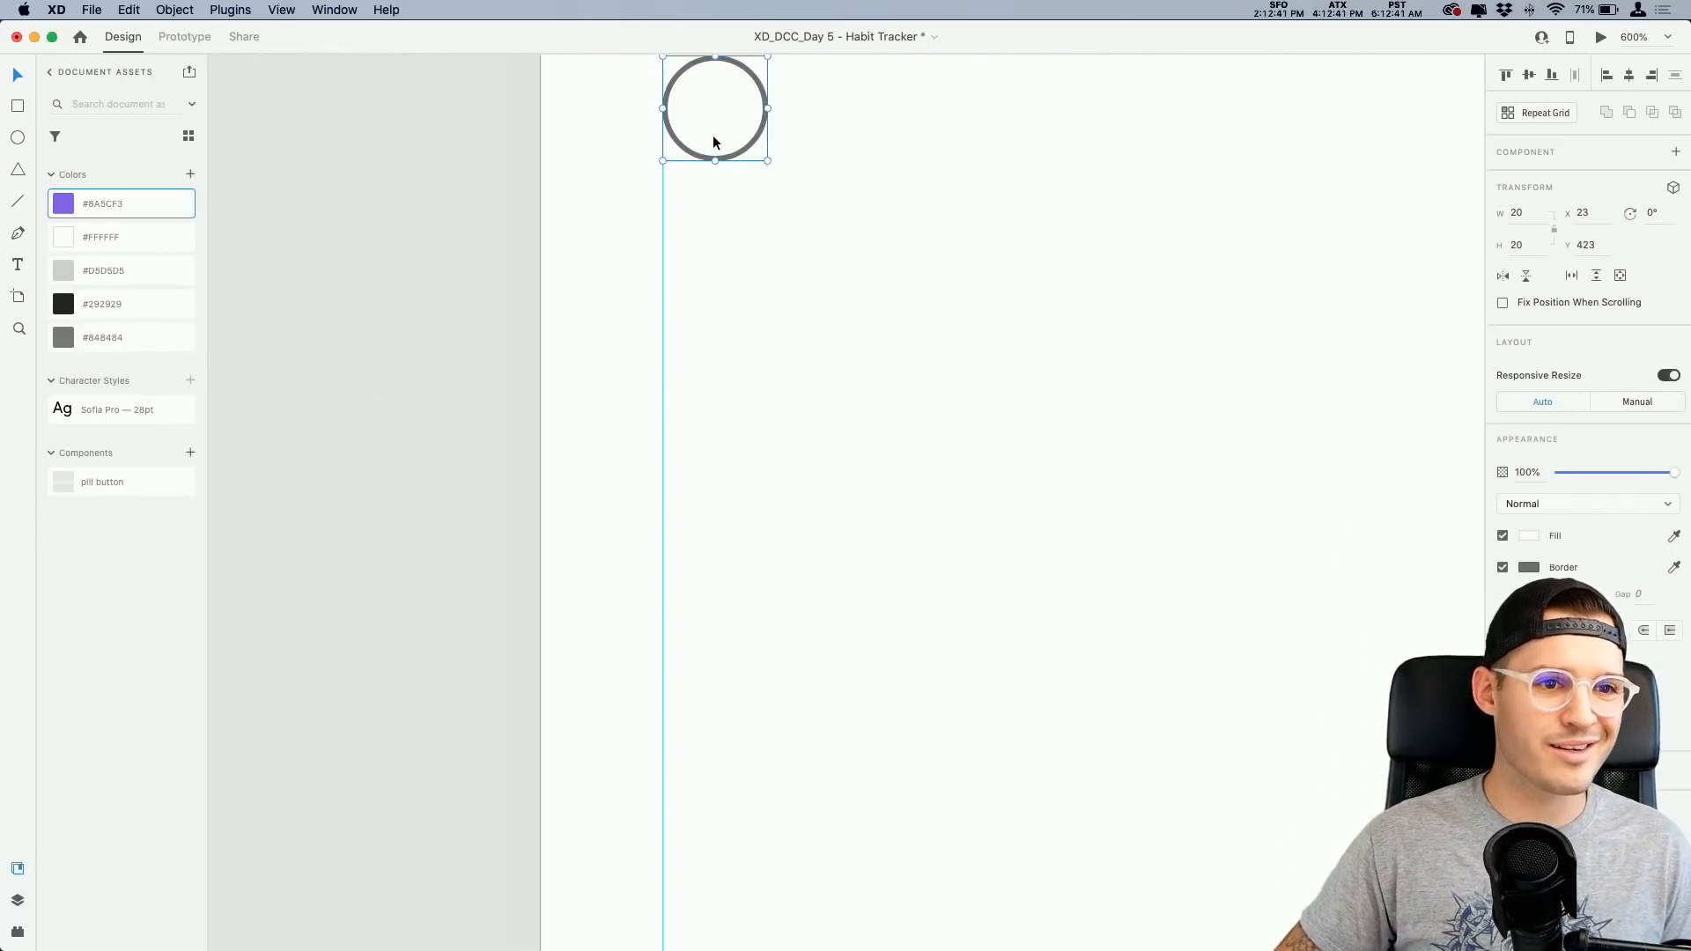
pyautogui.click(1529, 569)
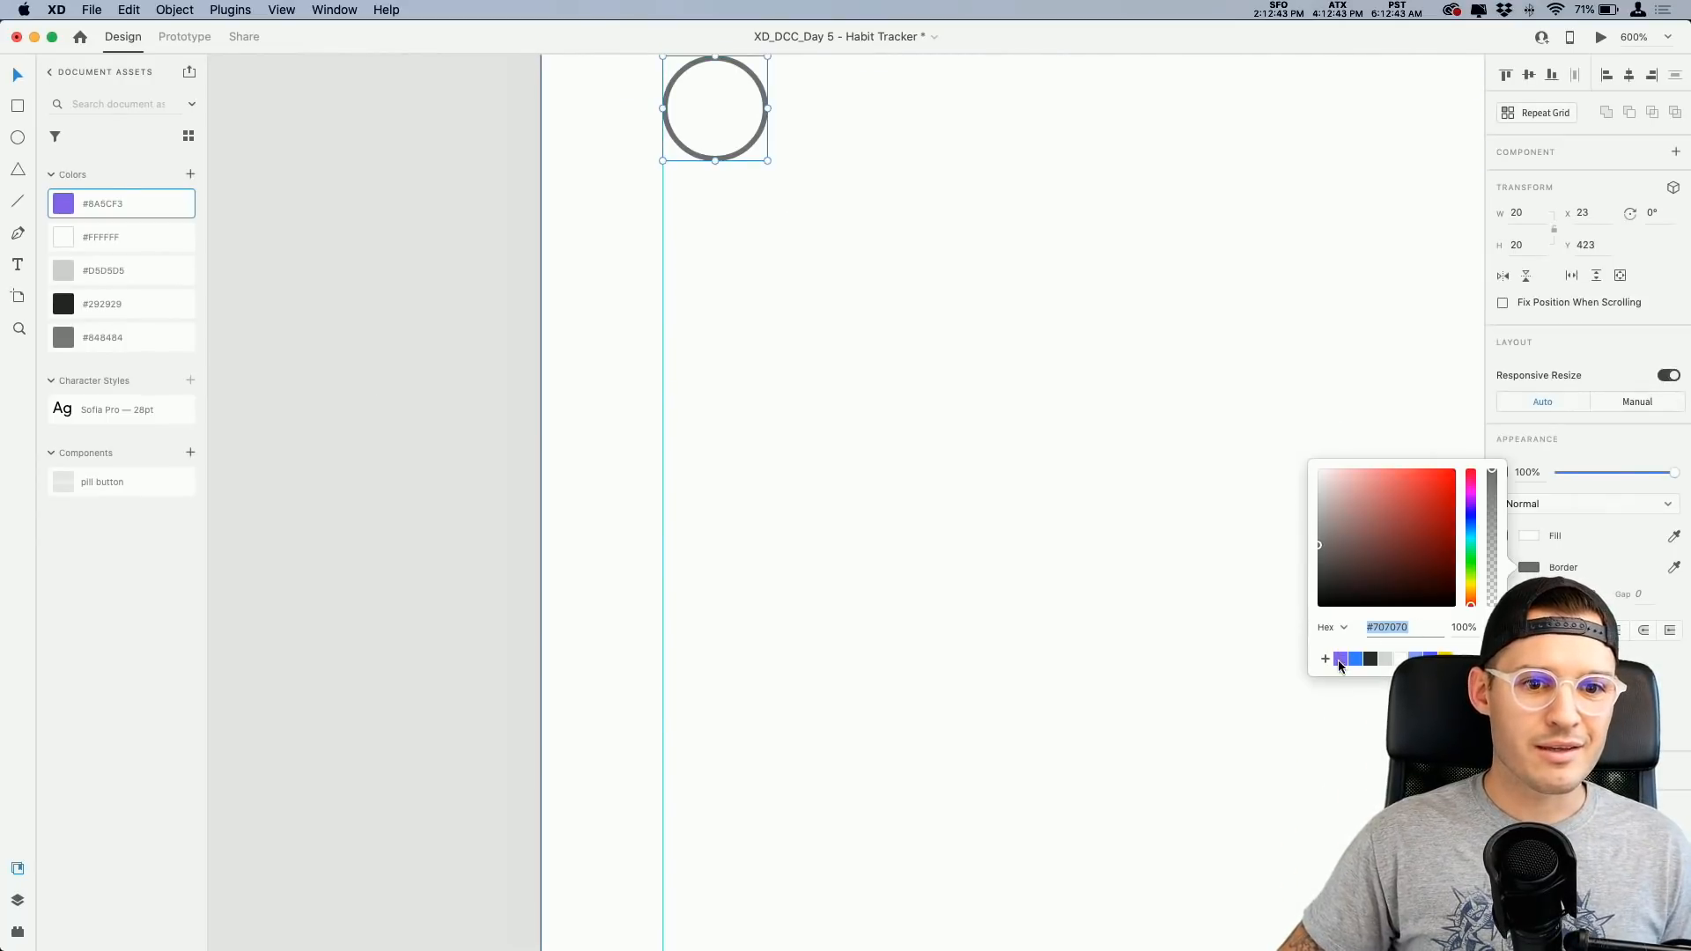
pyautogui.click(1339, 661)
pyautogui.click(952, 220)
pyautogui.moveTo(936, 149); pyautogui.dragTo(781, 394)
pyautogui.press('super+z')
pyautogui.moveTo(868, 187); pyautogui.dragTo(737, 475)
pyautogui.scroll(-4, 736, 476)
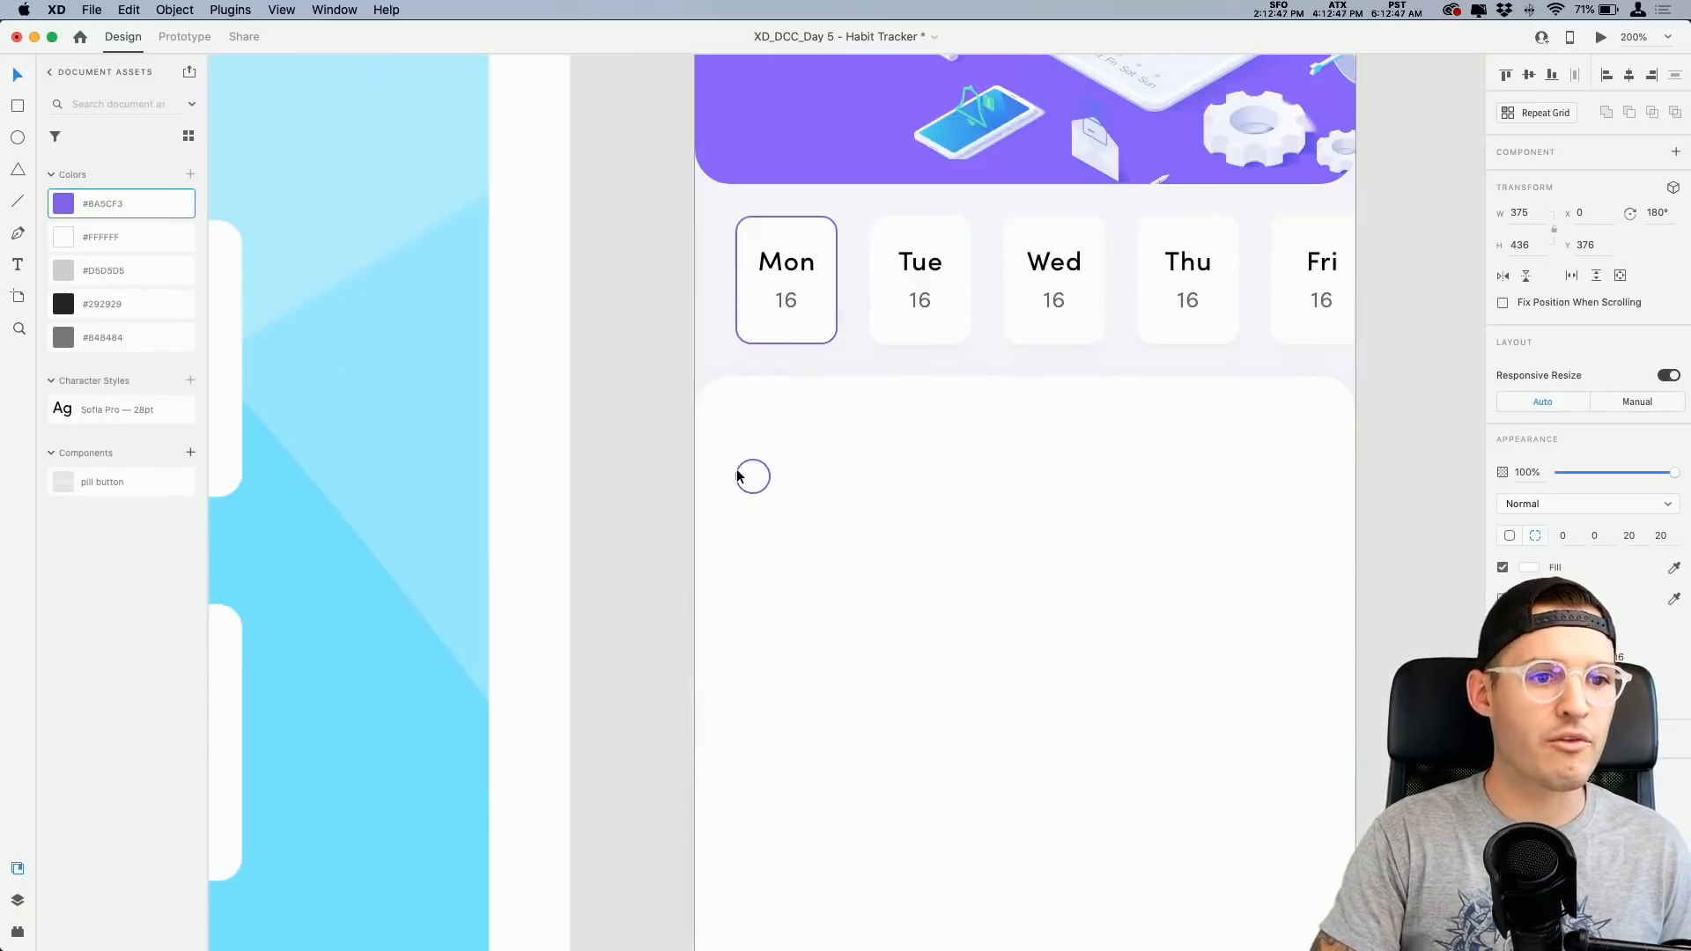
# Step: Copy the "Mon" label next to the purple circle and change the copy's text to "Read 10 pages of a book"
pyautogui.hscroll(2, 863, 478)
pyautogui.doubleClick(721, 256)
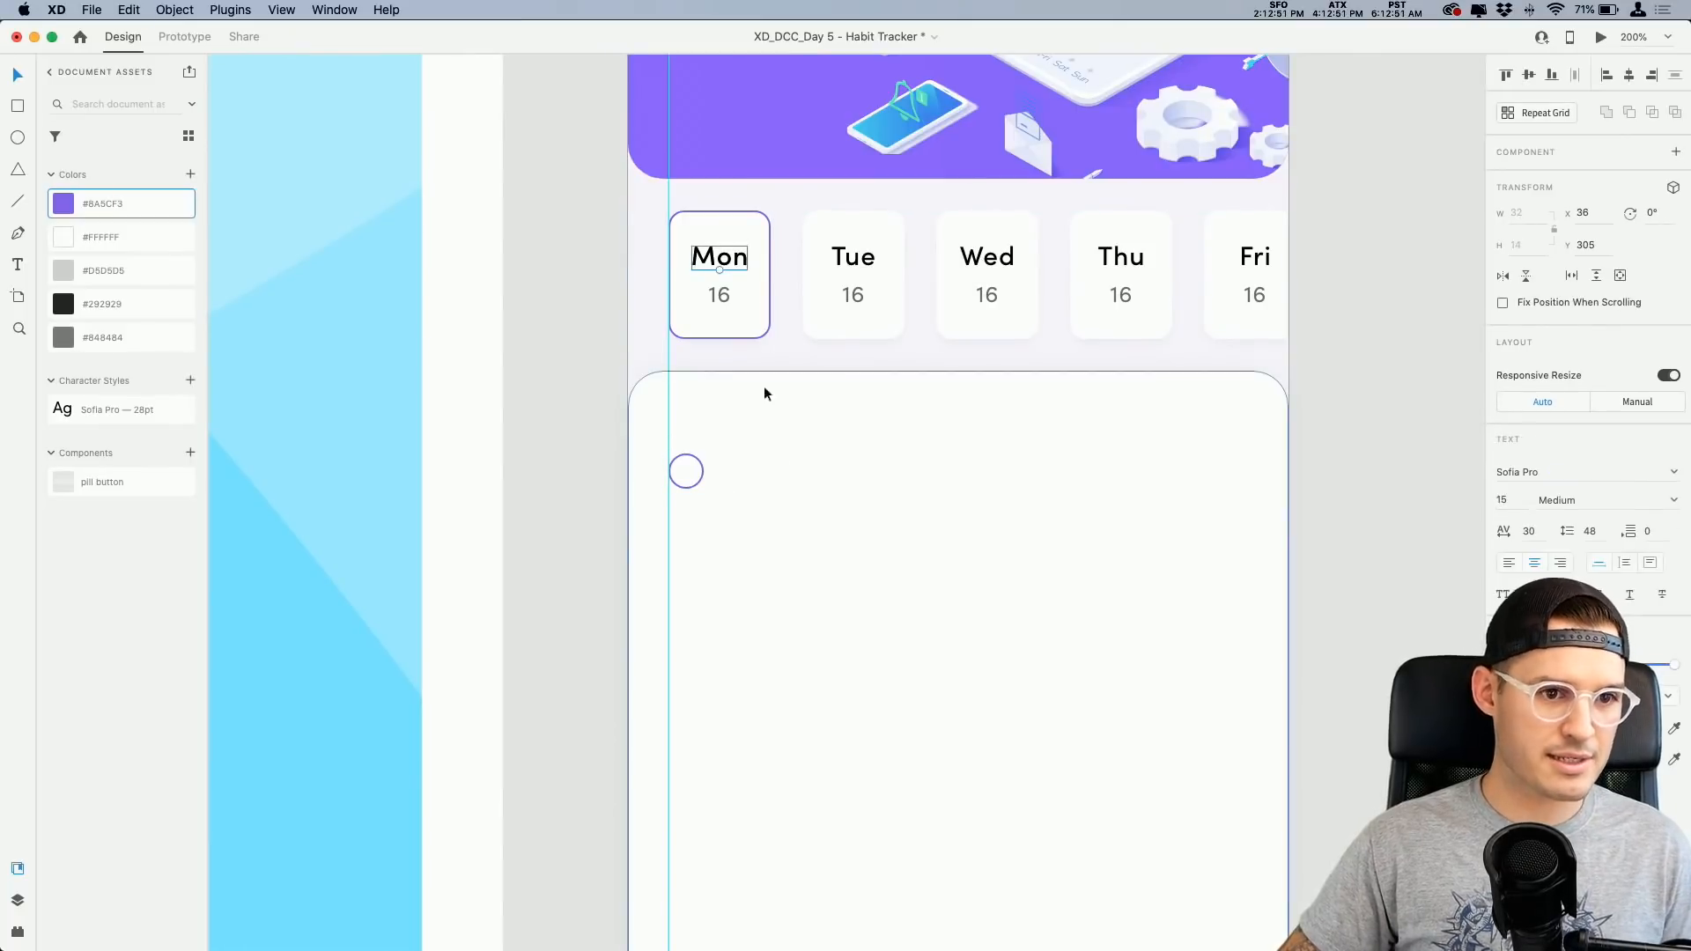
pyautogui.keyDown('alt'); pyautogui.moveTo(722, 261); pyautogui.dragTo(762, 486); pyautogui.keyUp('alt')
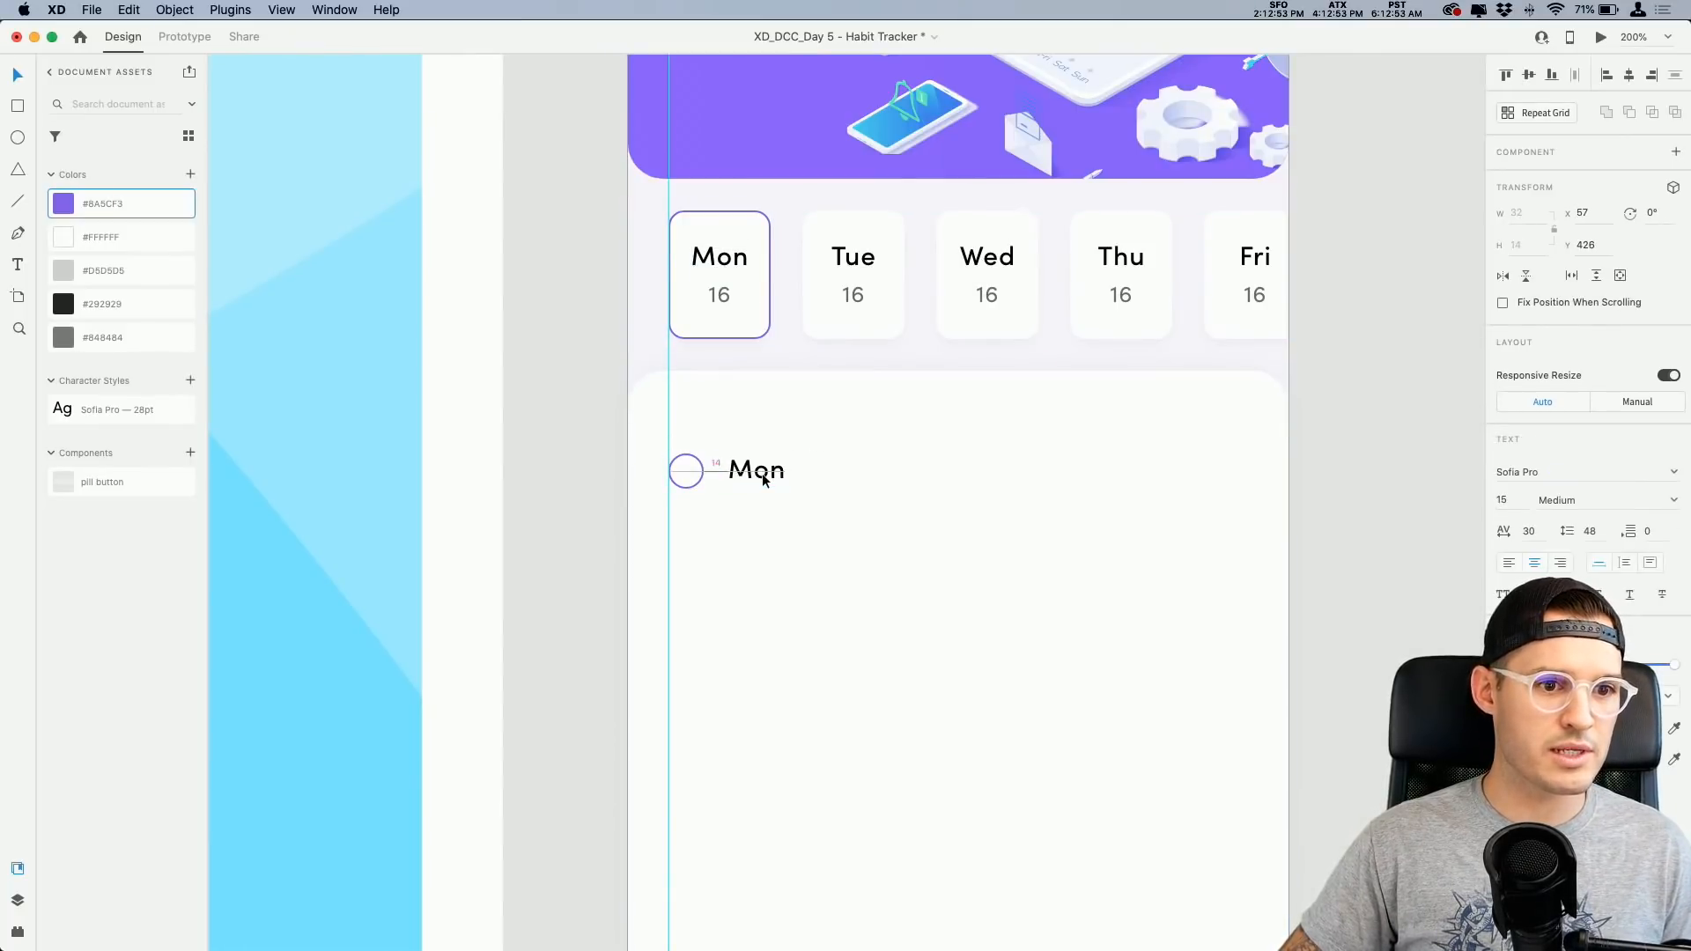
pyautogui.doubleClick(762, 472)
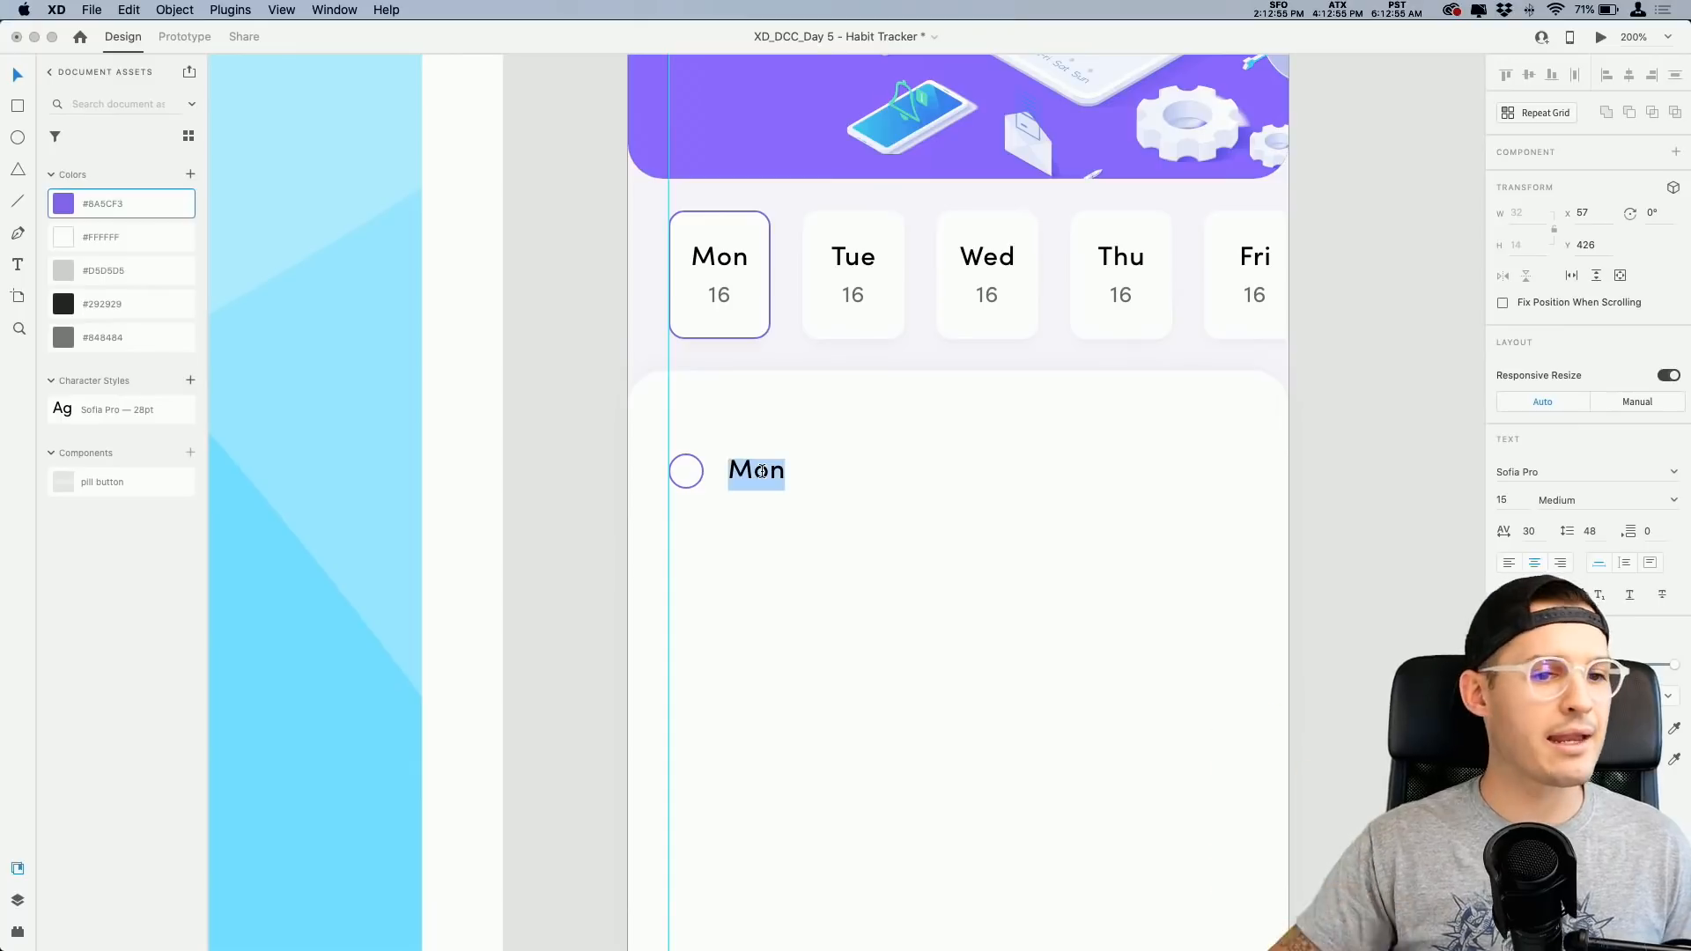
pyautogui.write('Rea')
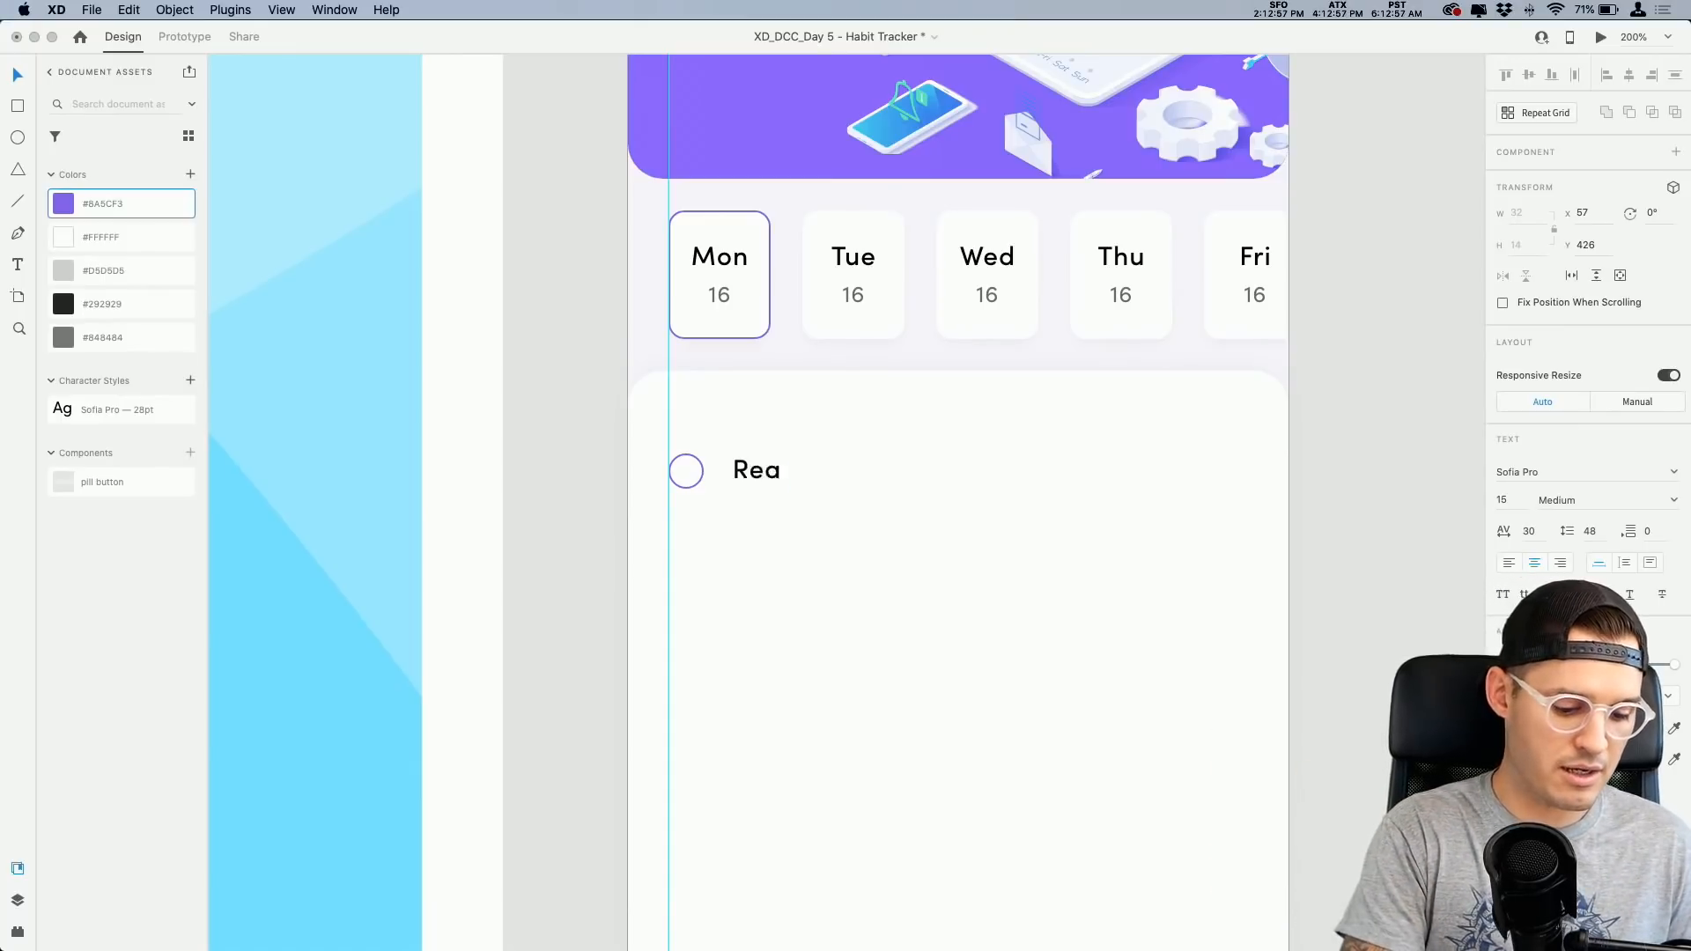
pyautogui.write('d 10 pages of a book')
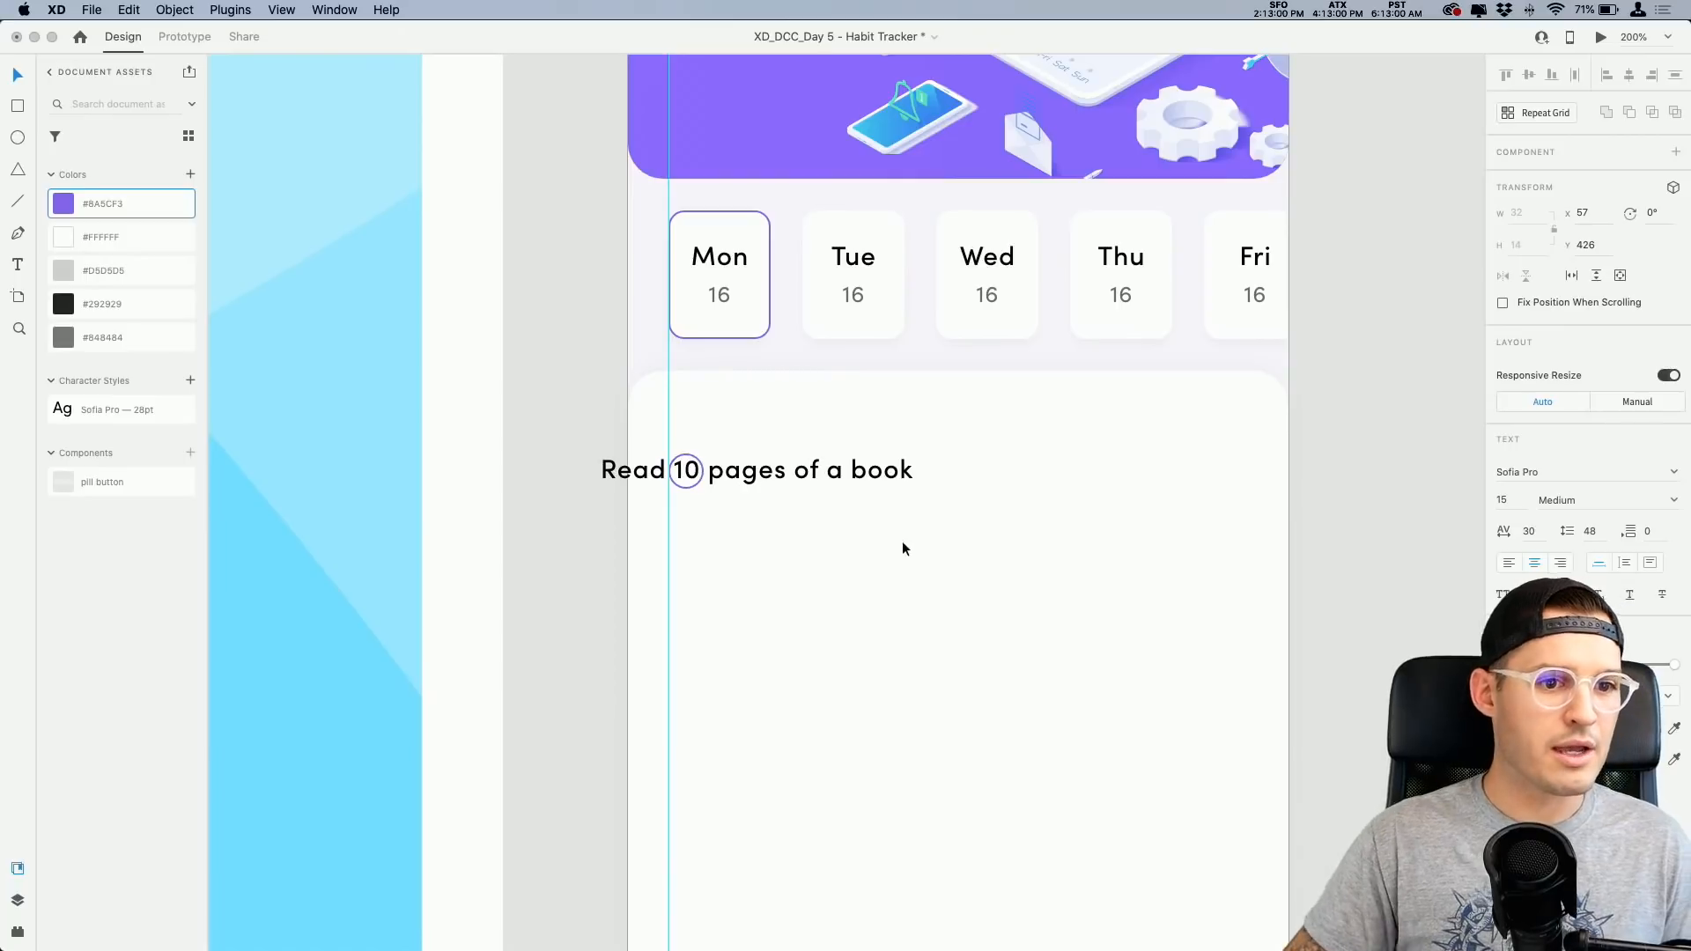
pyautogui.press('Escape')
# Step: Left-align the "Read 10 pages of a book" text and position it beside the circle at X 58
pyautogui.moveTo(808, 476); pyautogui.dragTo(940, 476)
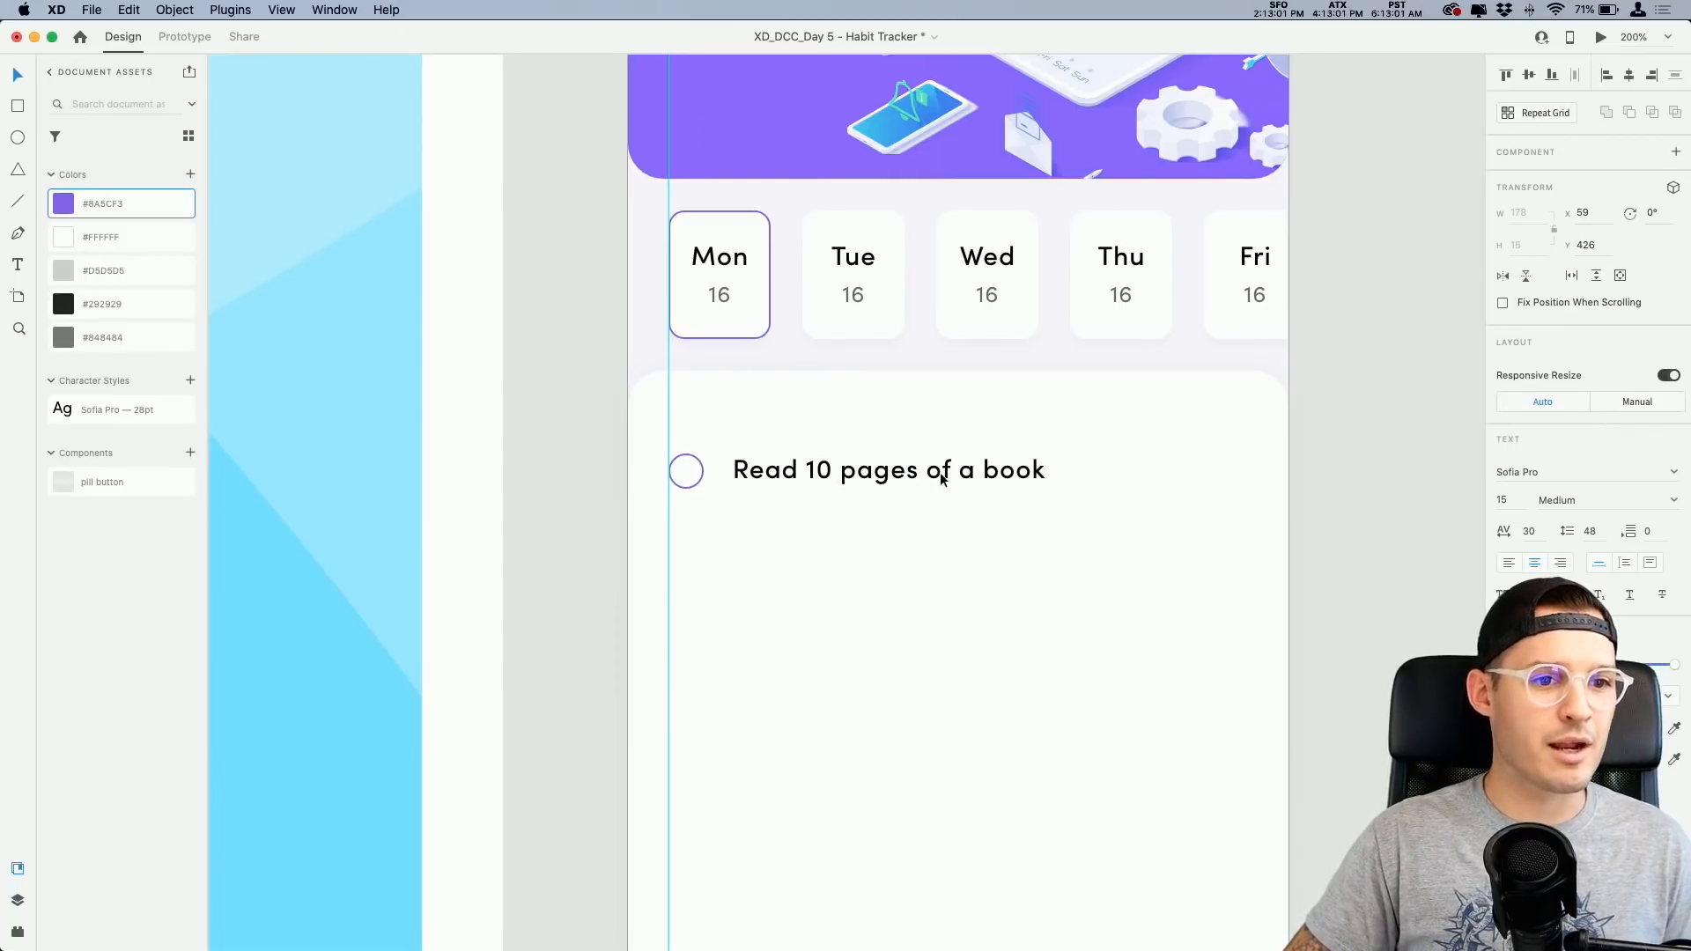
pyautogui.click(1510, 563)
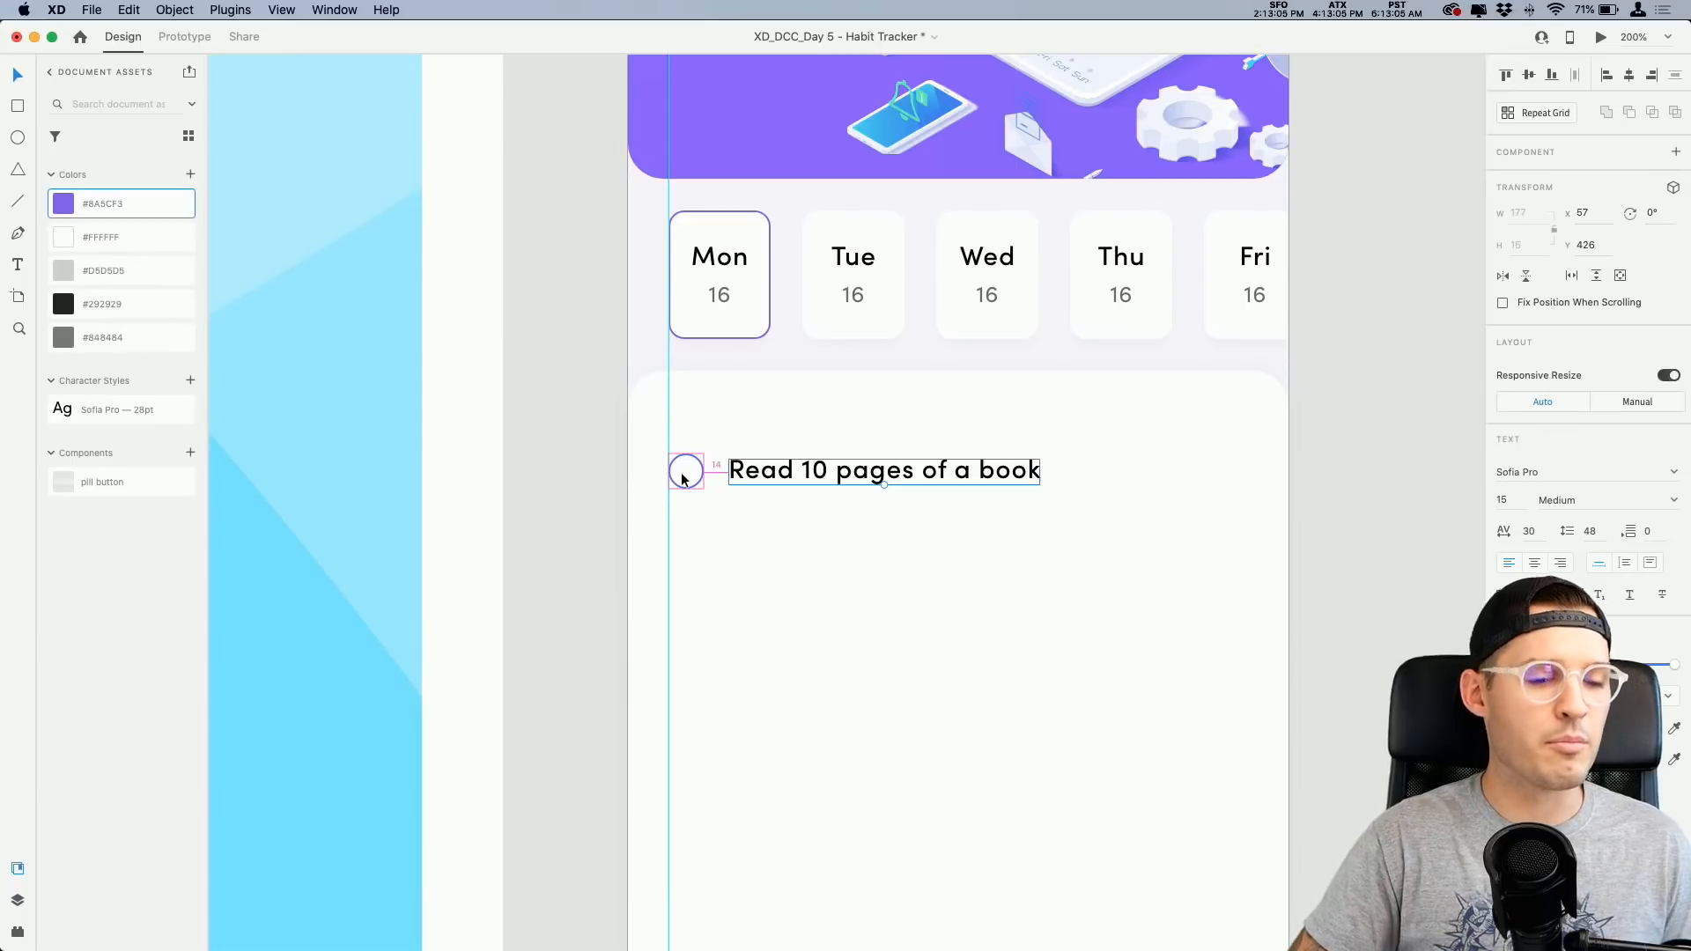
pyautogui.press('Right')
# Step: Move the habit title up slightly and place a copy directly below it that reads "3 day streak"
pyautogui.scroll(-2, 837, 538)
pyautogui.hscroll(2, 837, 537)
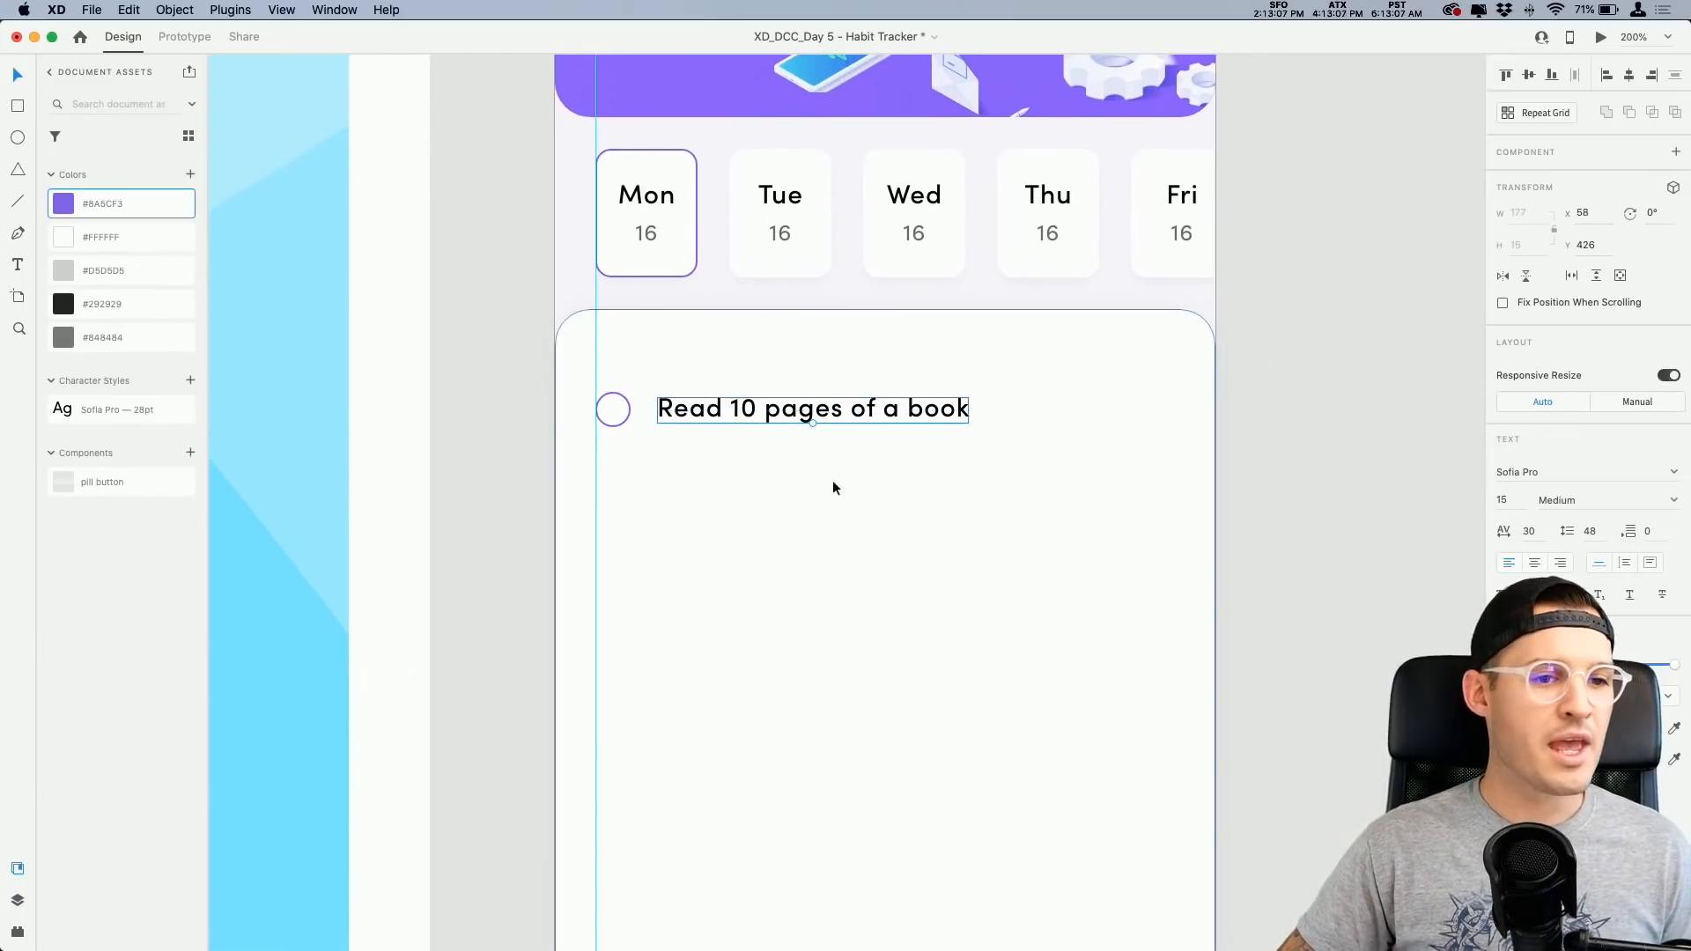
pyautogui.moveTo(715, 410); pyautogui.dragTo(713, 429)
pyautogui.doubleClick(731, 427)
pyautogui.press('super+a')
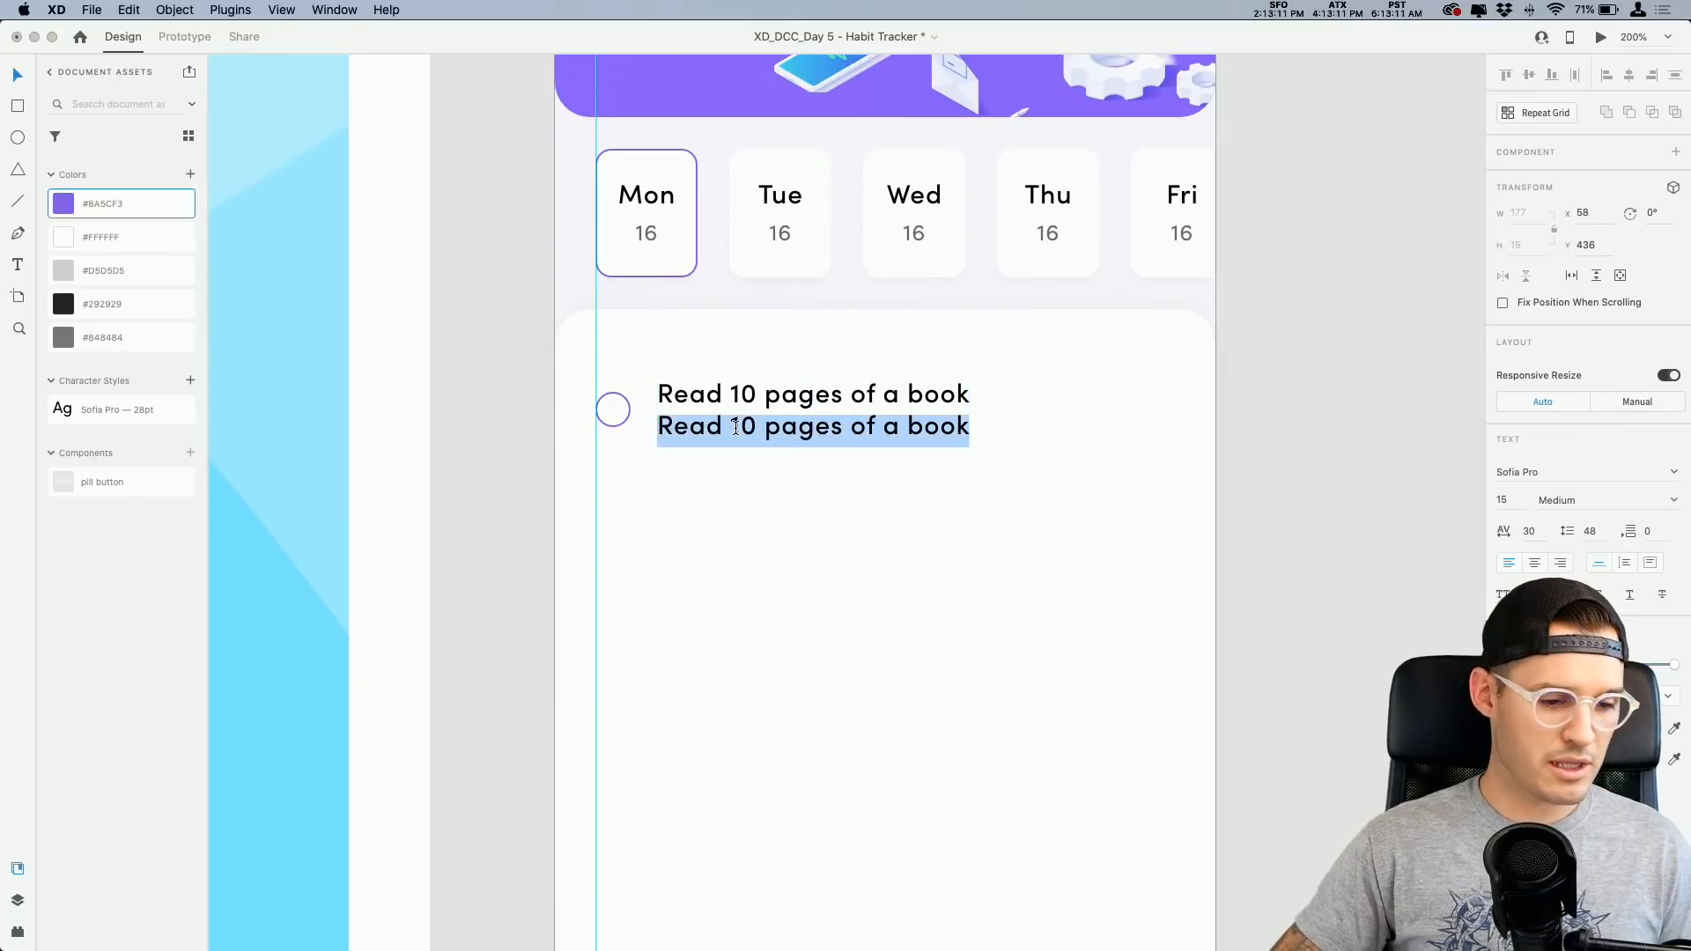
pyautogui.write('3 day')
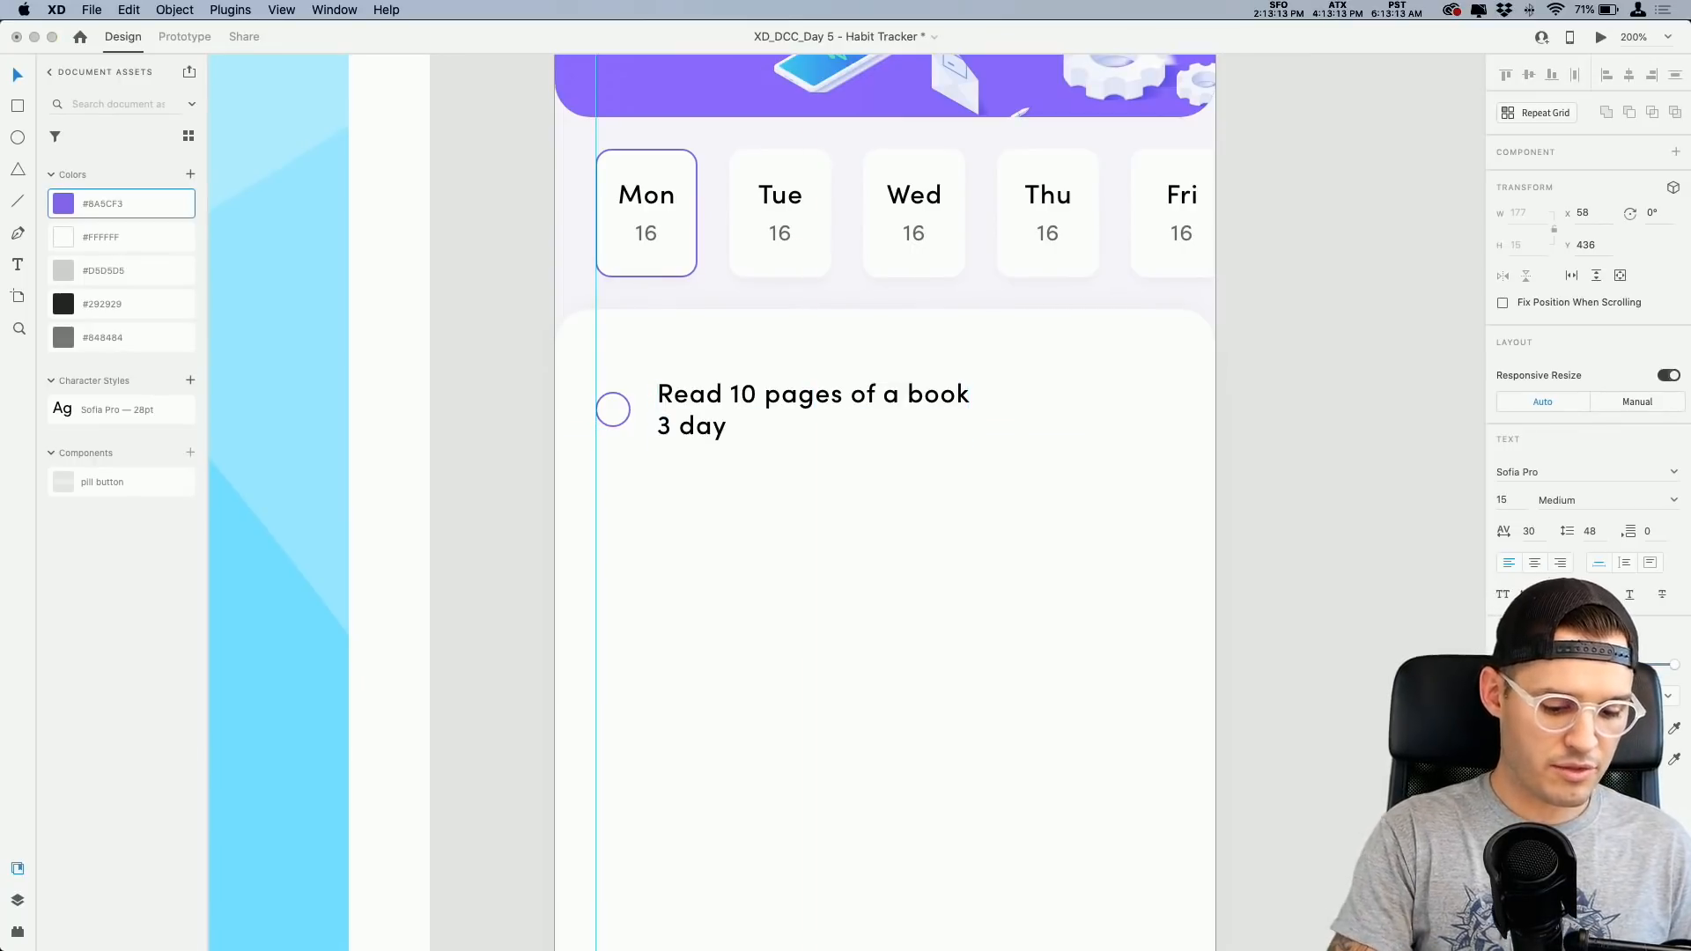
pyautogui.write('s')
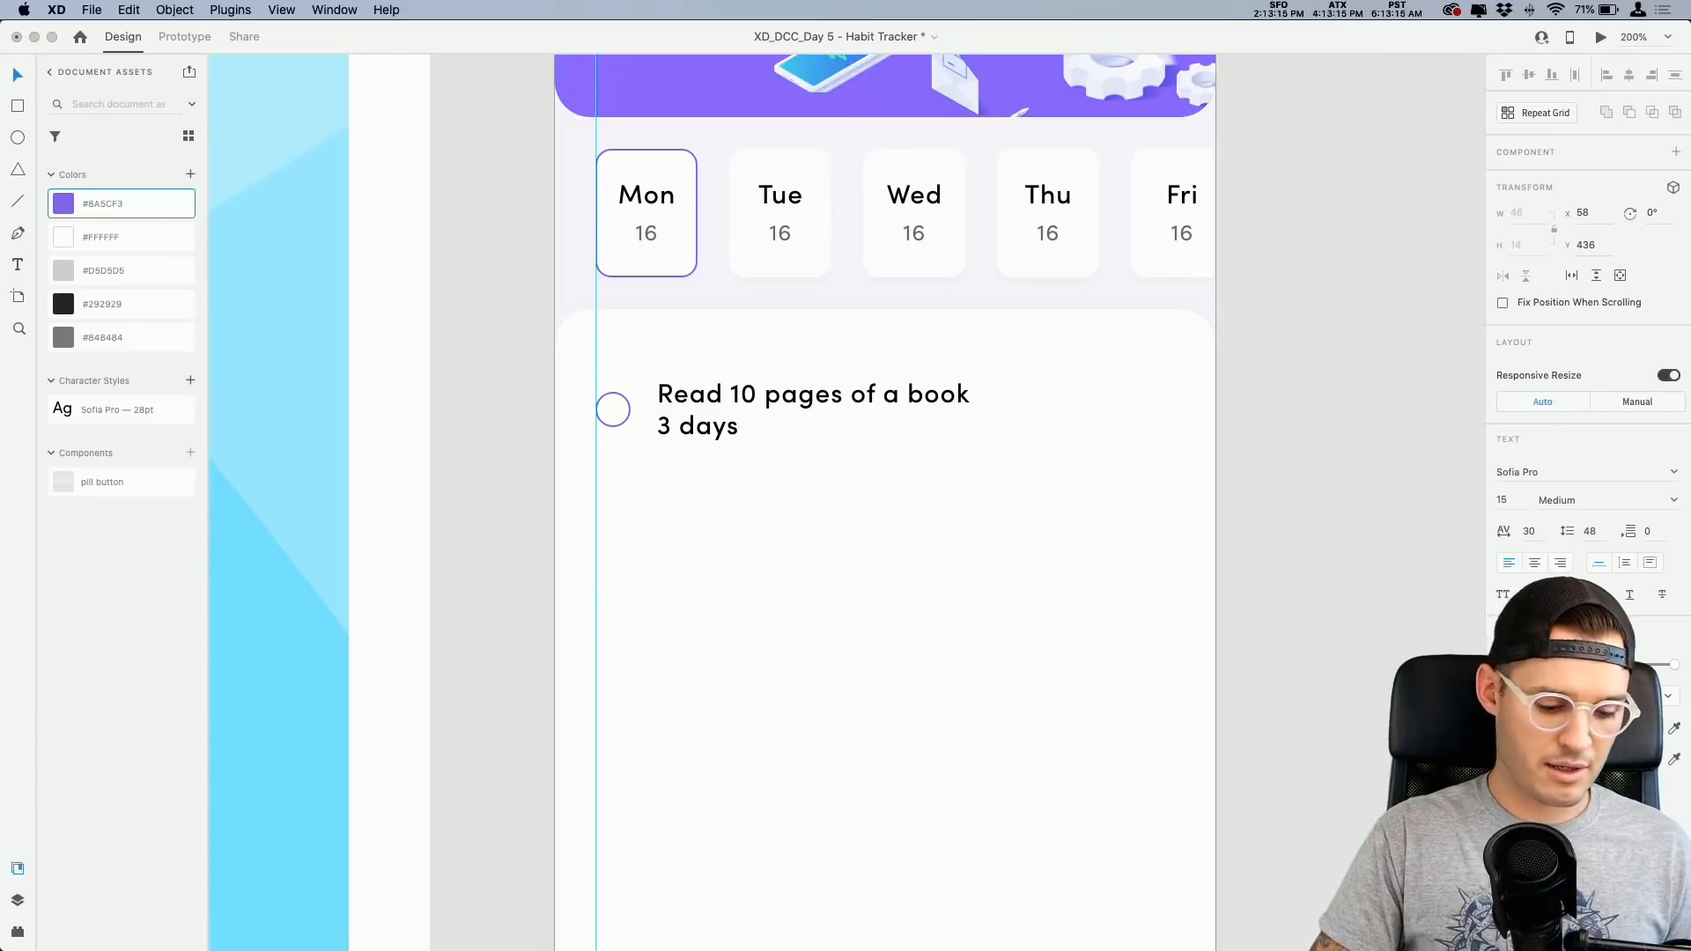
pyautogui.press('BackSpace')
pyautogui.write('streak')
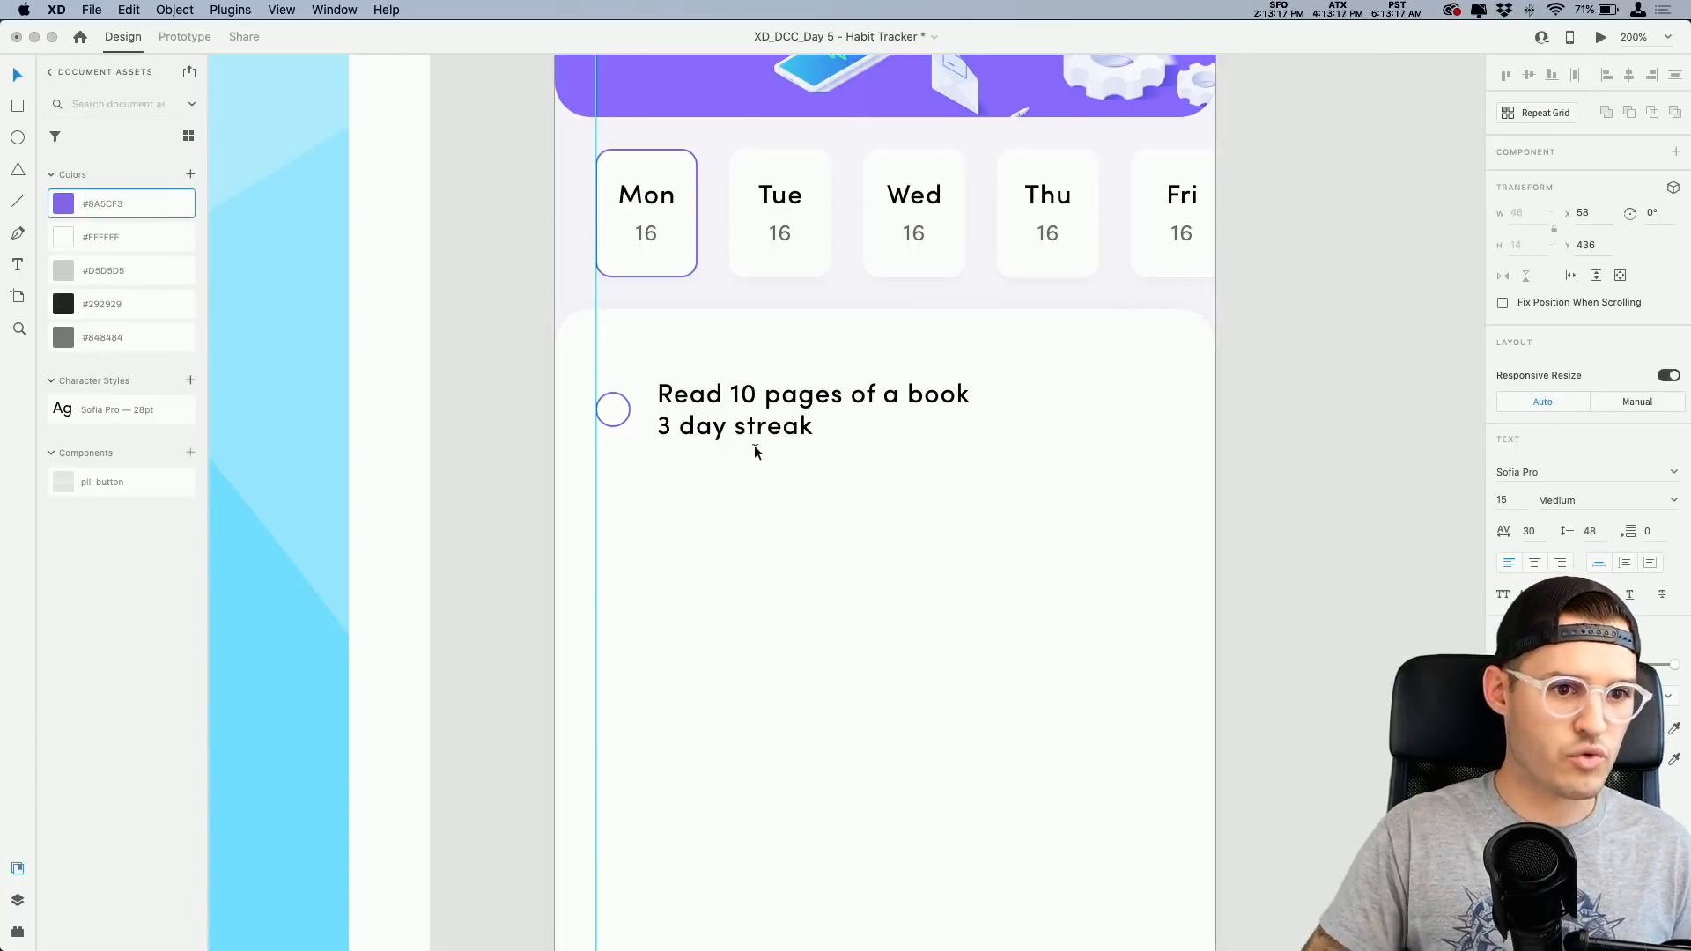
pyautogui.press('Escape')
# Step: Reduce the "3 day streak" text to size 12 and recolor it light grey
pyautogui.moveTo(734, 442); pyautogui.dragTo(734, 435)
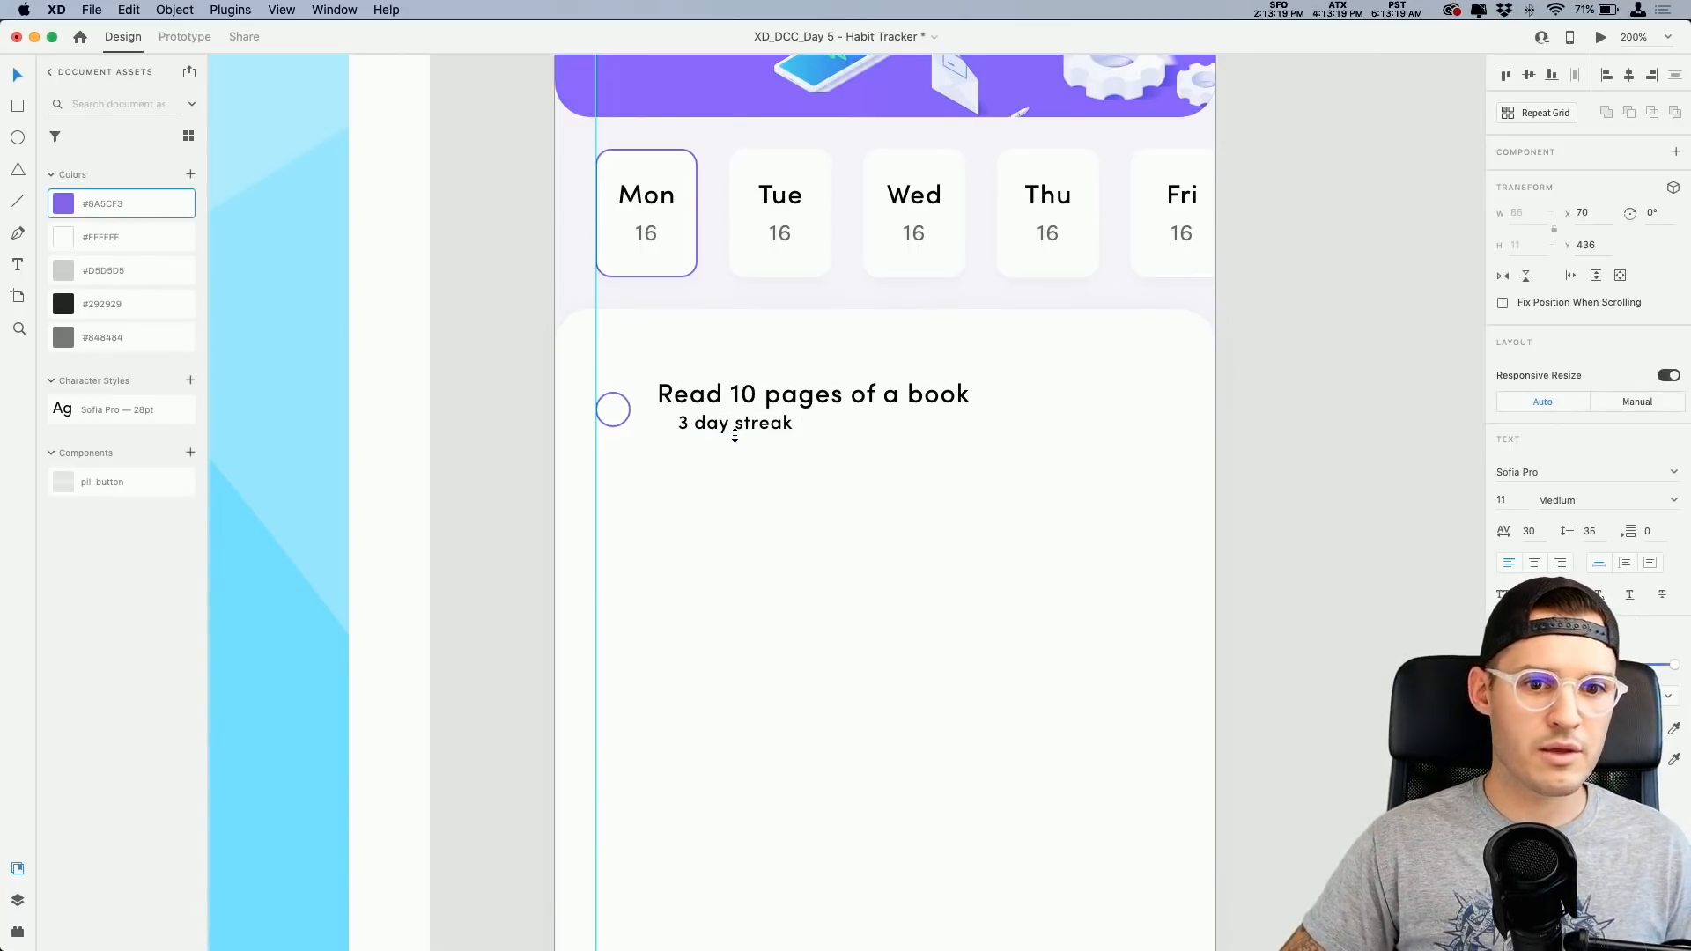
pyautogui.click(1508, 501)
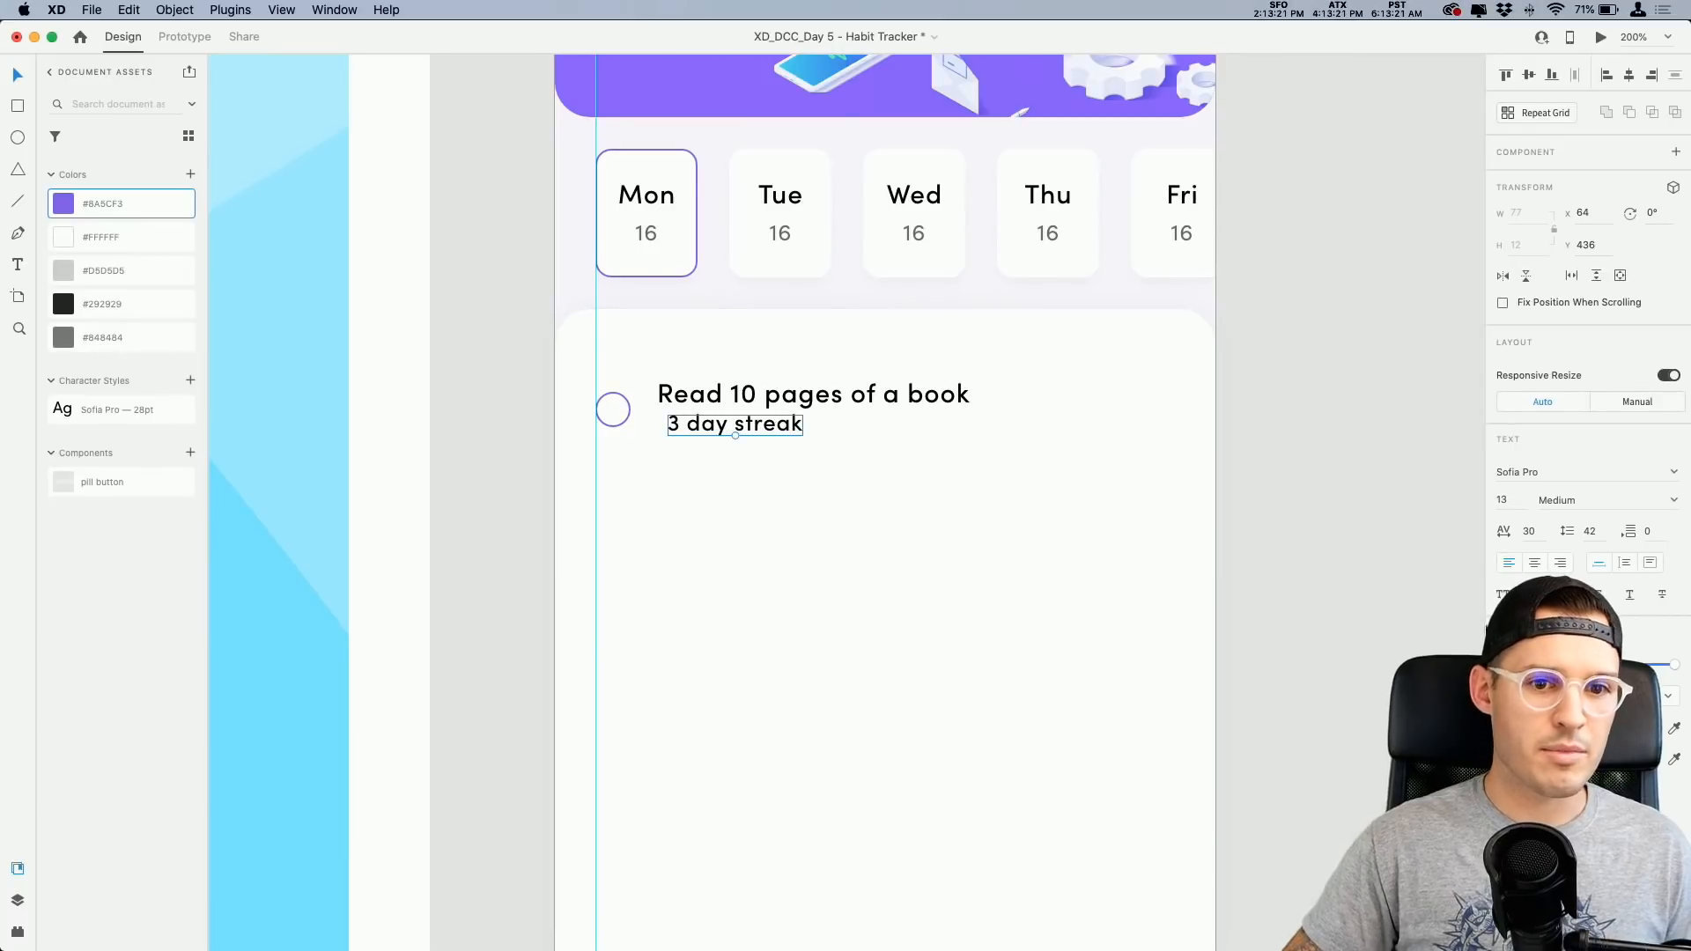
pyautogui.press('Down')
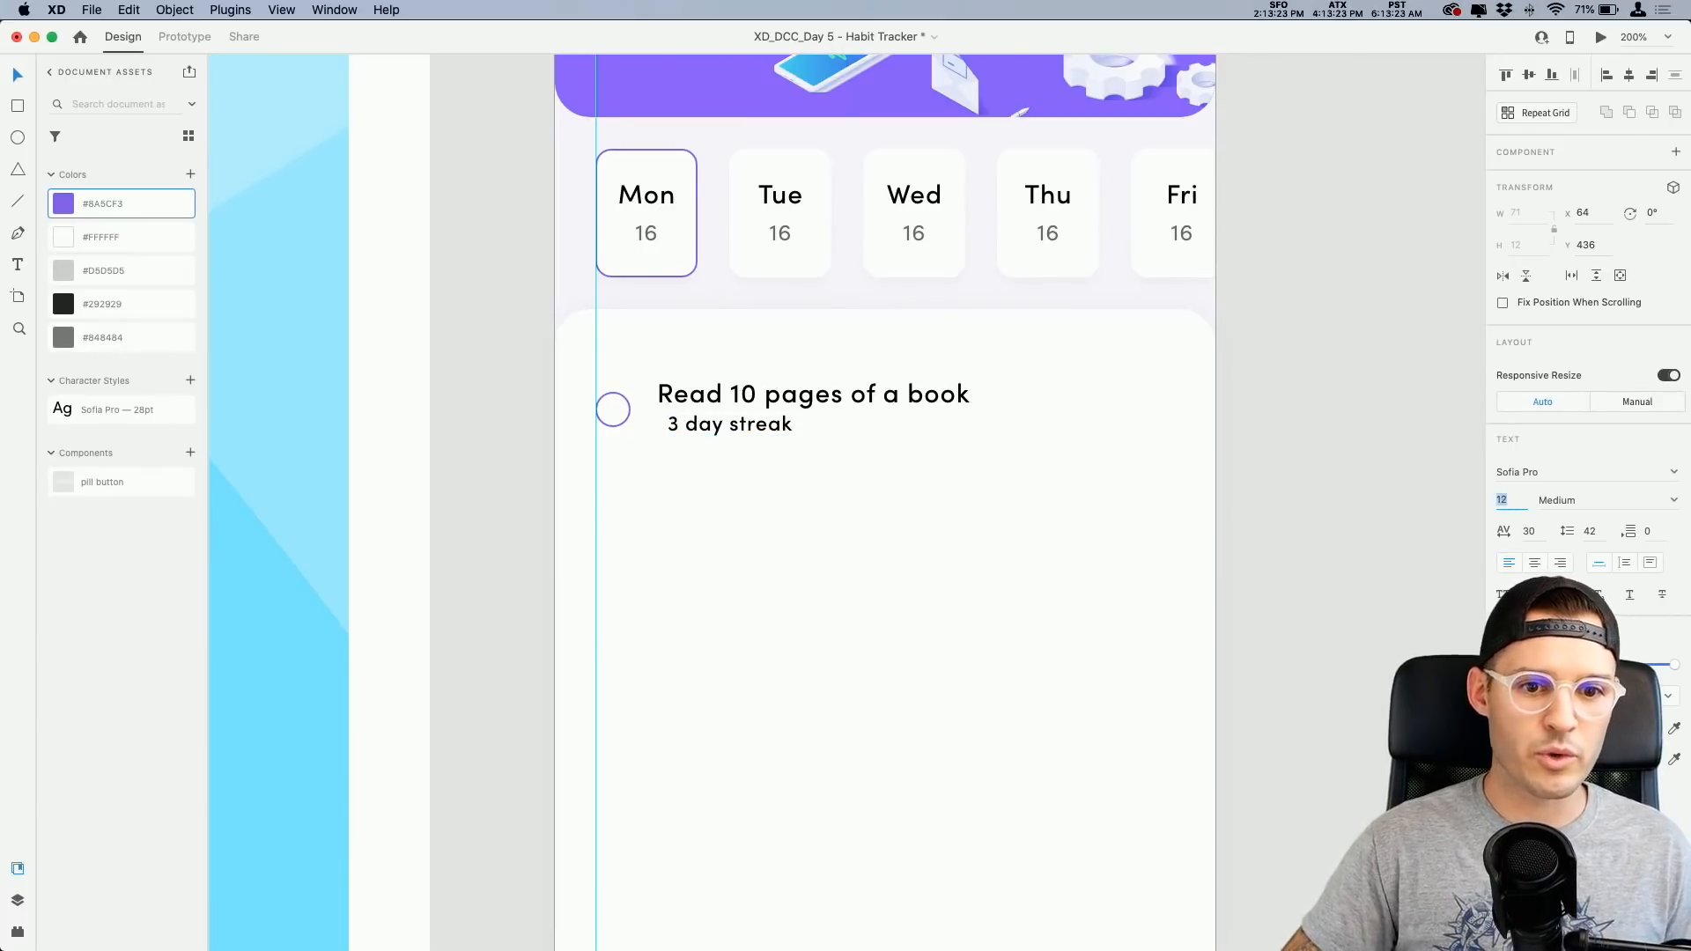
pyautogui.click(1527, 729)
pyautogui.click(1331, 695)
pyautogui.moveTo(1331, 695); pyautogui.dragTo(1308, 673)
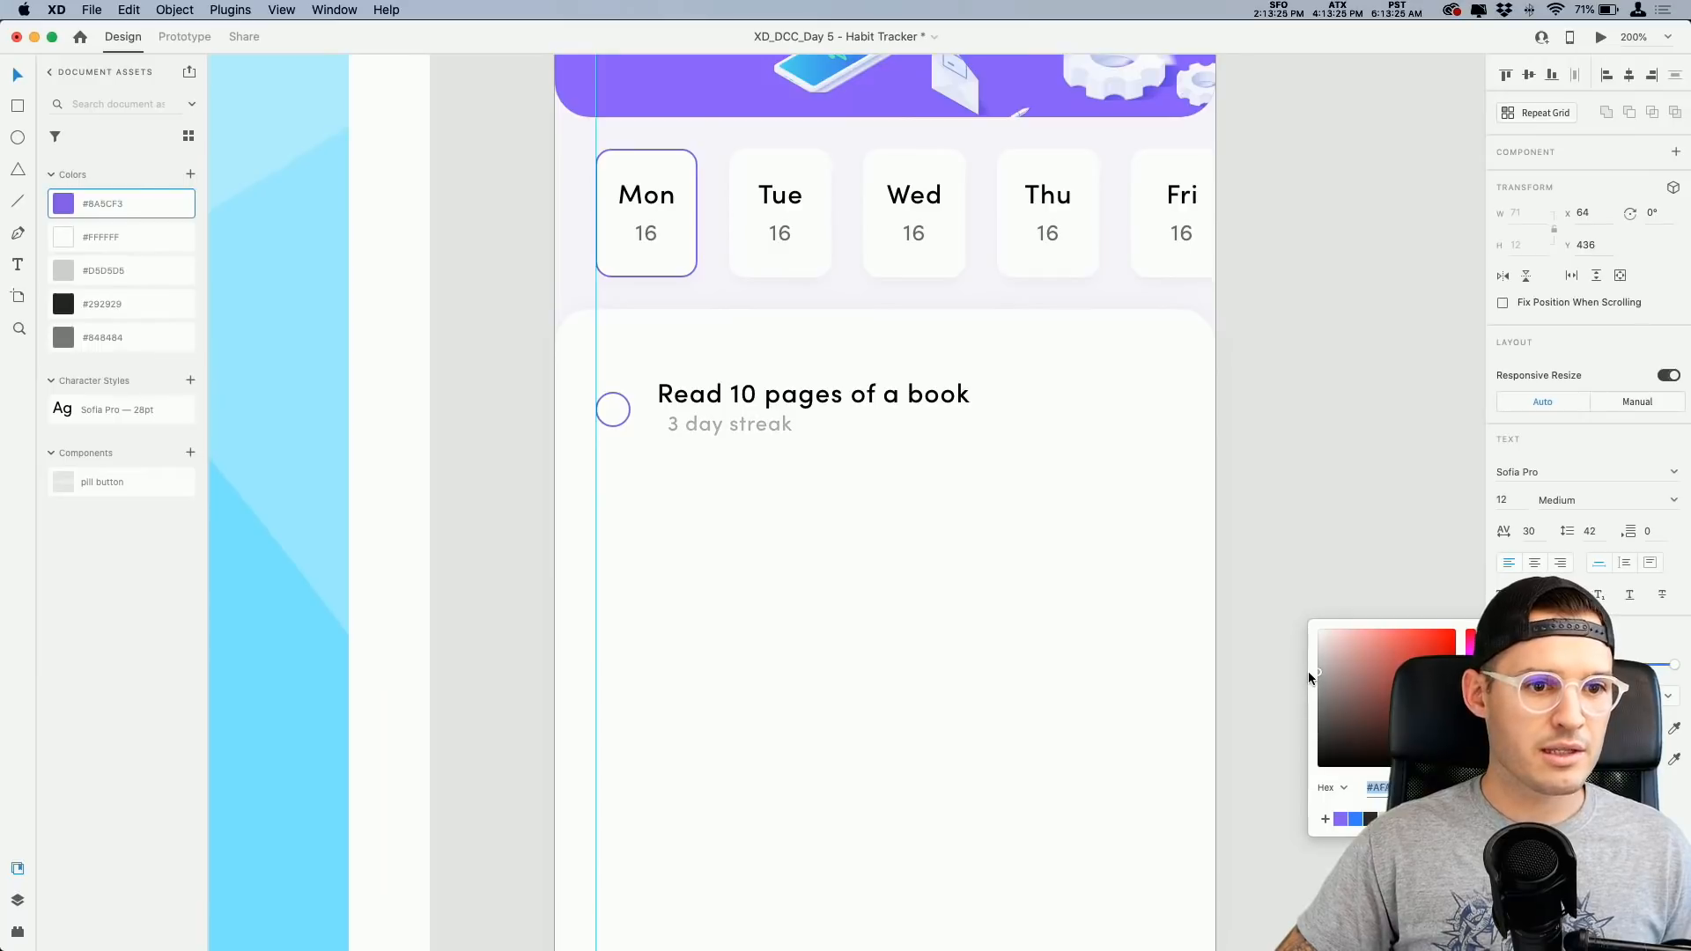
pyautogui.click(1668, 501)
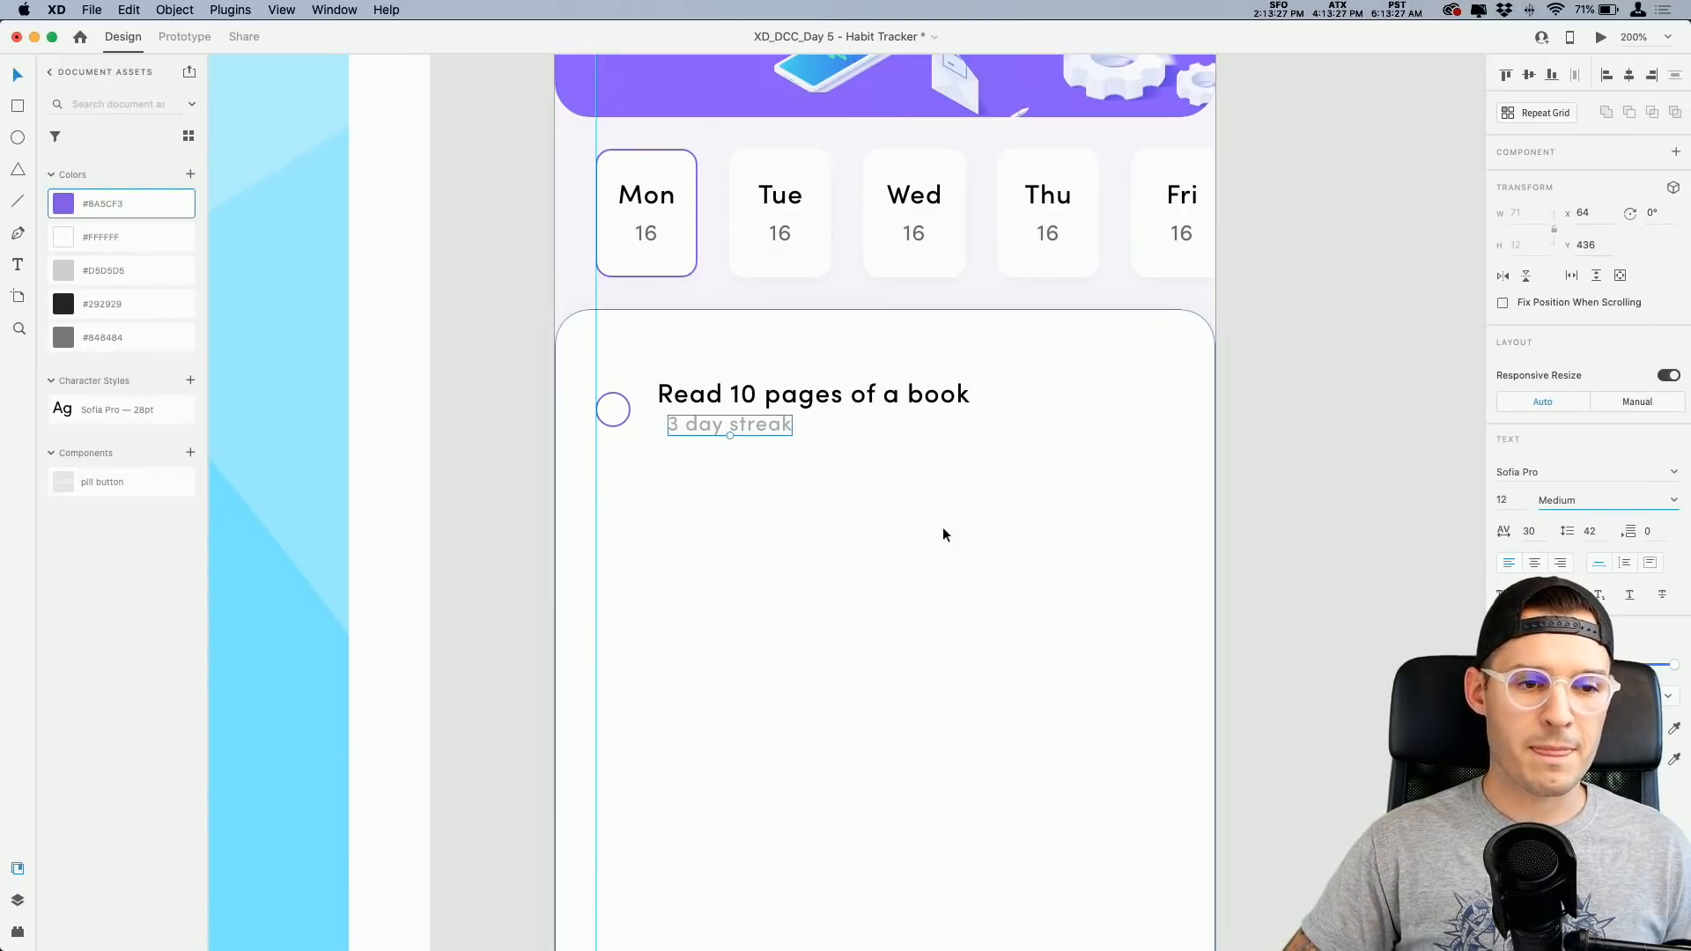
# Step: Align the "3 day streak" line with the habit title's left edge at X 58 and select both text lines
pyautogui.moveTo(721, 424); pyautogui.dragTo(710, 425)
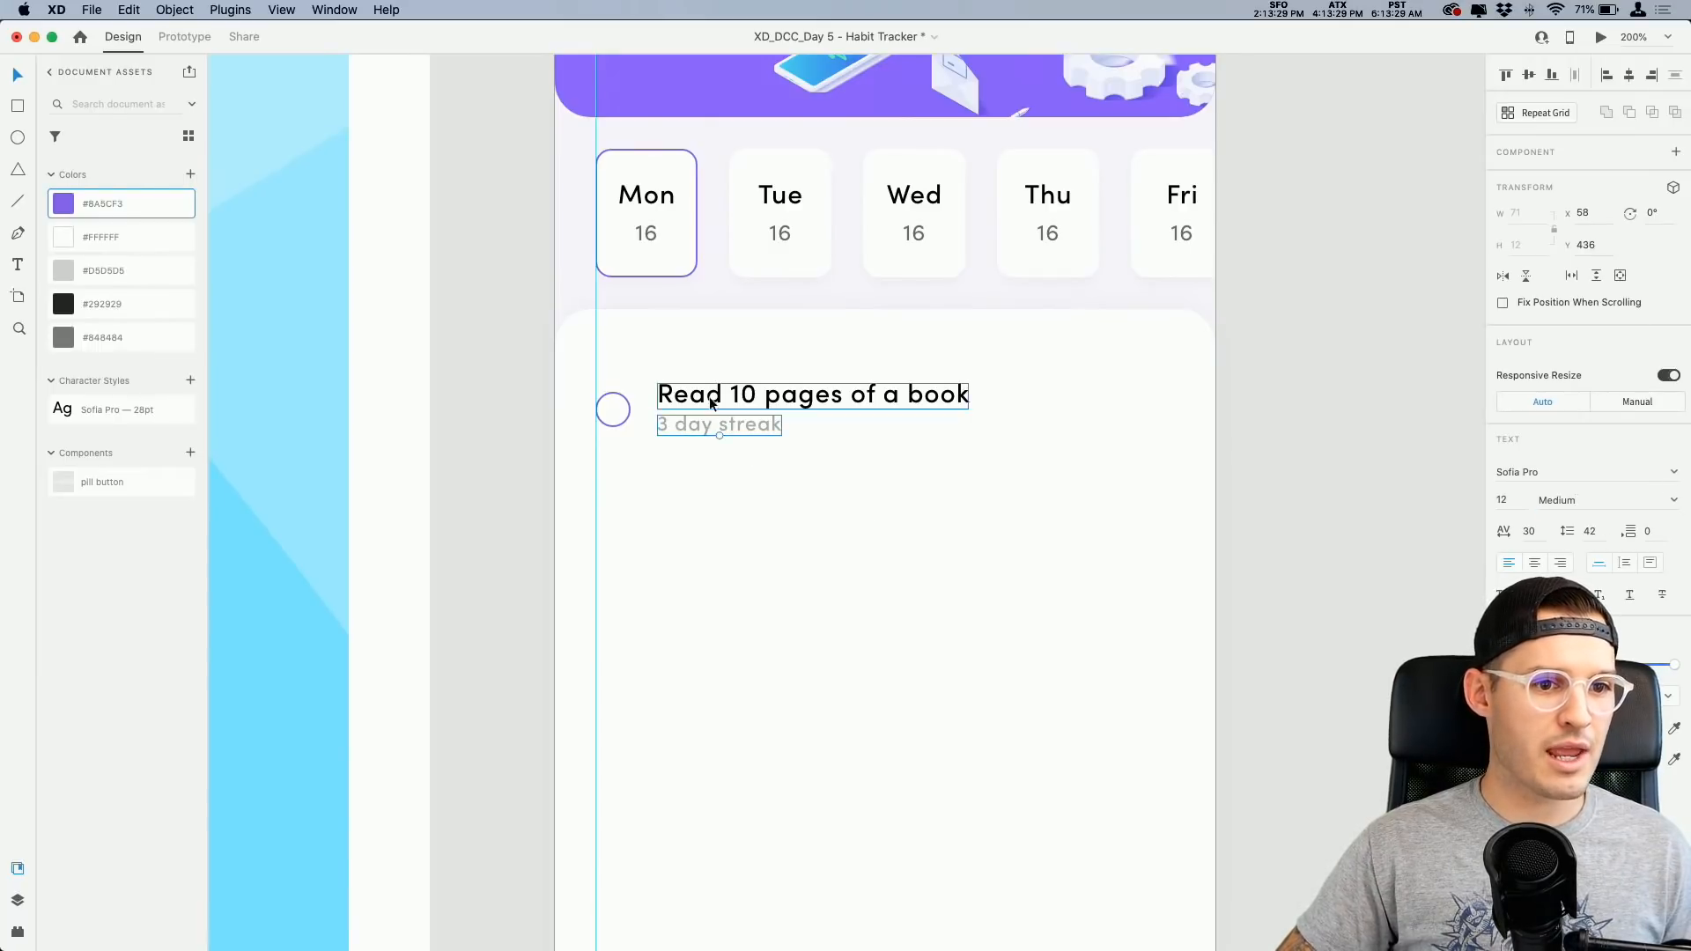
pyautogui.keyDown('shift'); pyautogui.click(710, 398); pyautogui.keyUp('shift')
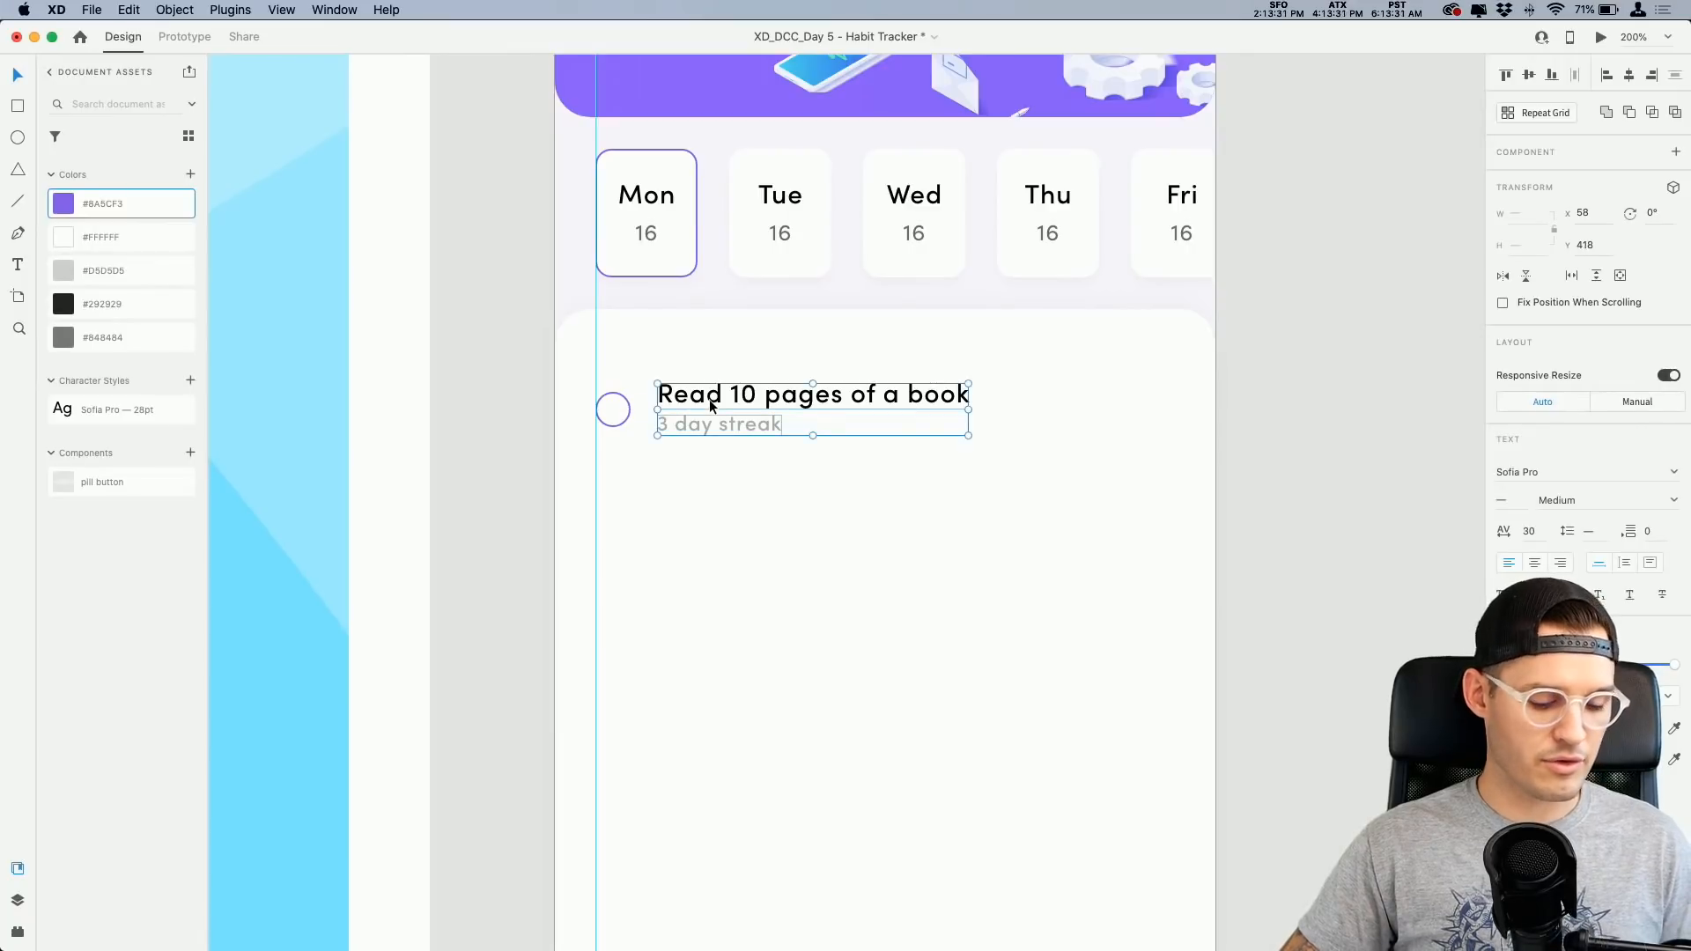
# Step: Group the habit title with its streak line and move the group slightly right to X 61
pyautogui.press('super+g')
pyautogui.moveTo(711, 399); pyautogui.dragTo(721, 398)
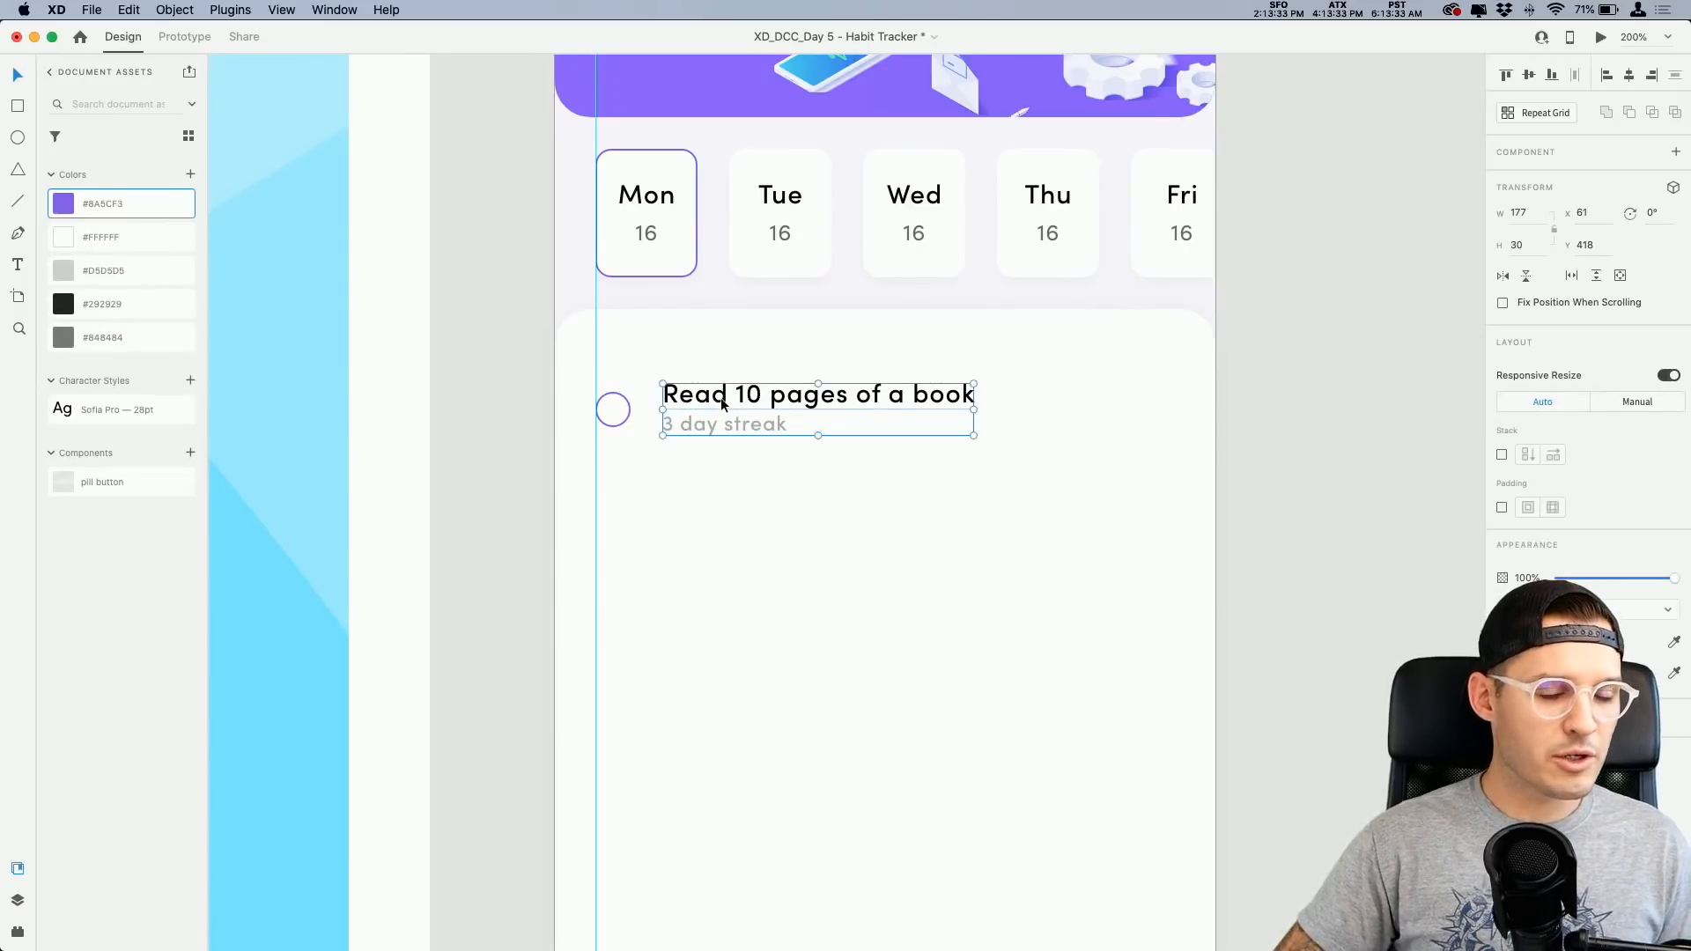
pyautogui.keyDown('shift'); pyautogui.click(614, 414); pyautogui.keyUp('shift')
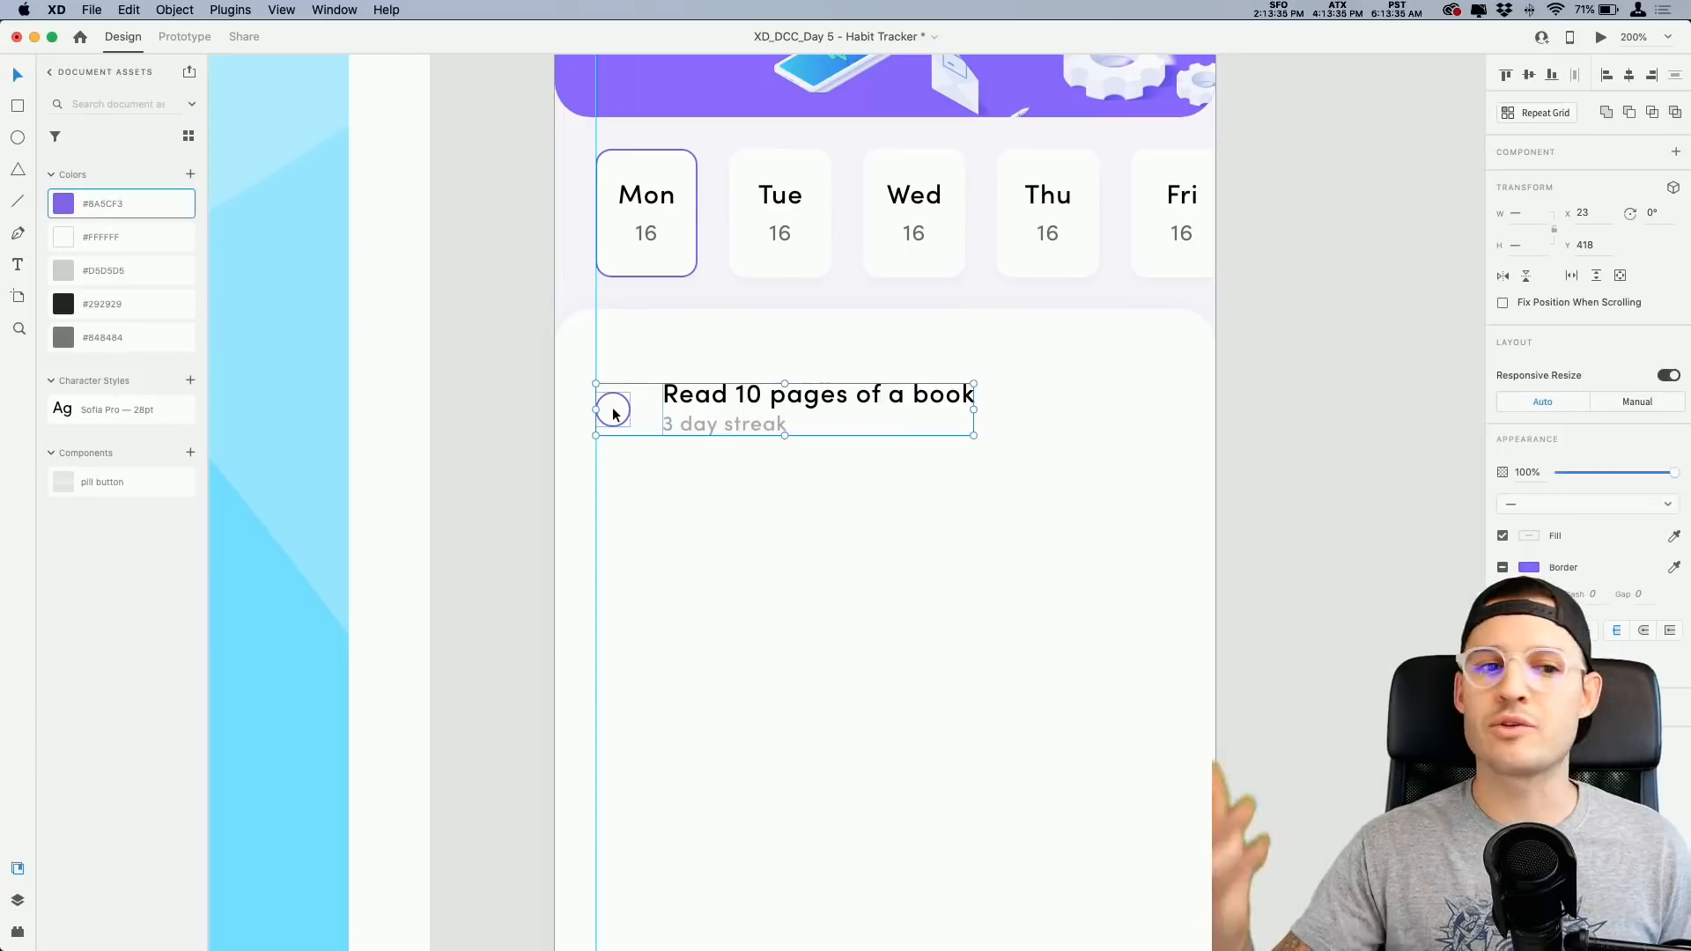
# Step: Draw a rectangle about 327 × 69 over the habit row, starting at the left margin guide
pyautogui.press('r')
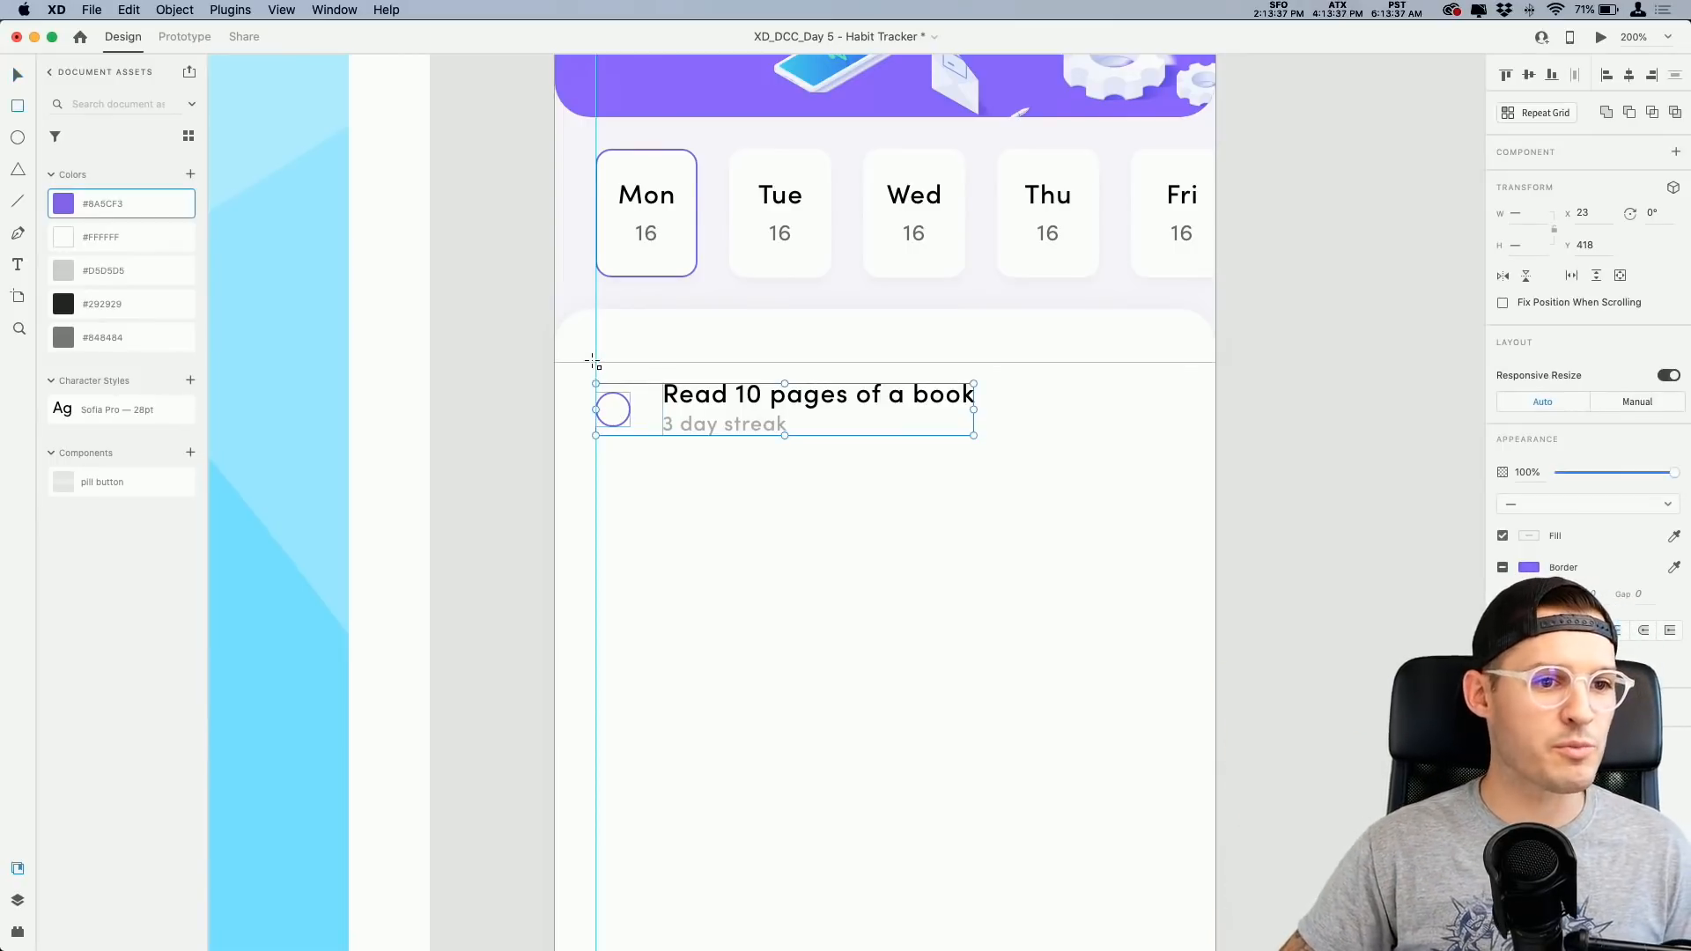
pyautogui.moveTo(596, 352)
pyautogui.mouseDown()
pyautogui.moveTo(1217, 474)
pyautogui.moveTo(1171, 473)
pyautogui.mouseUp()
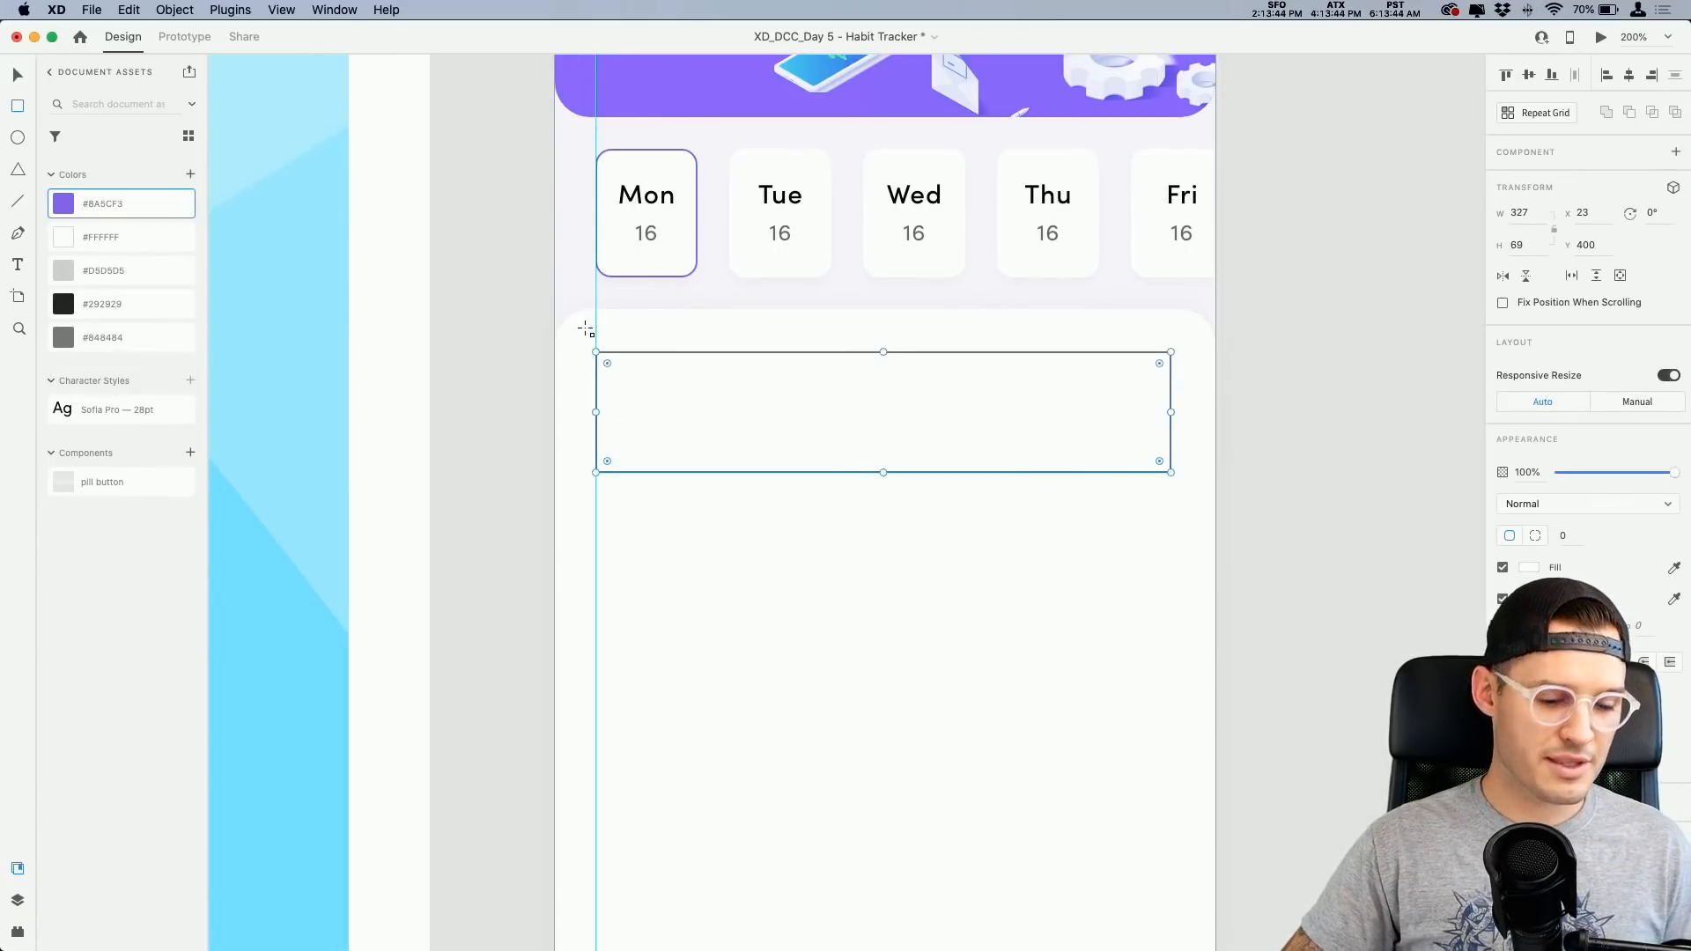
pyautogui.press('v')
# Step: Add a vertical guide at the artboard's right margin and widen the rectangle to 329 so it meets the guide
pyautogui.click(596, 318)
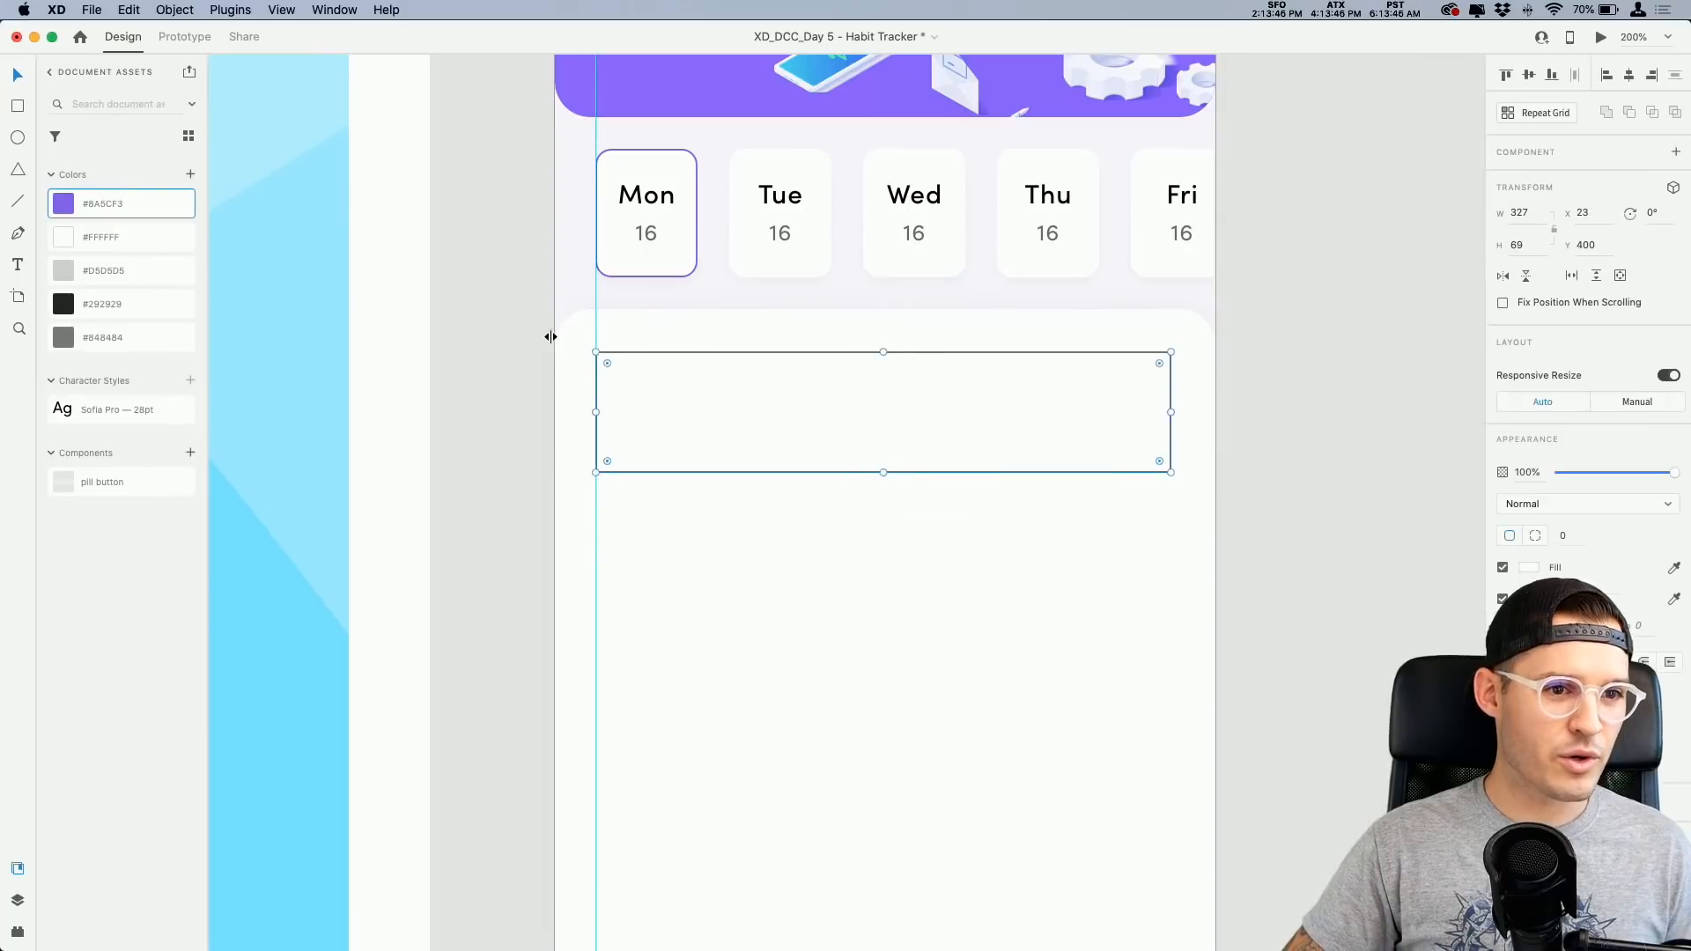
pyautogui.moveTo(550, 336); pyautogui.dragTo(1166, 316)
pyautogui.scroll(3, 1189, 354)
pyautogui.scroll(3, 1187, 358)
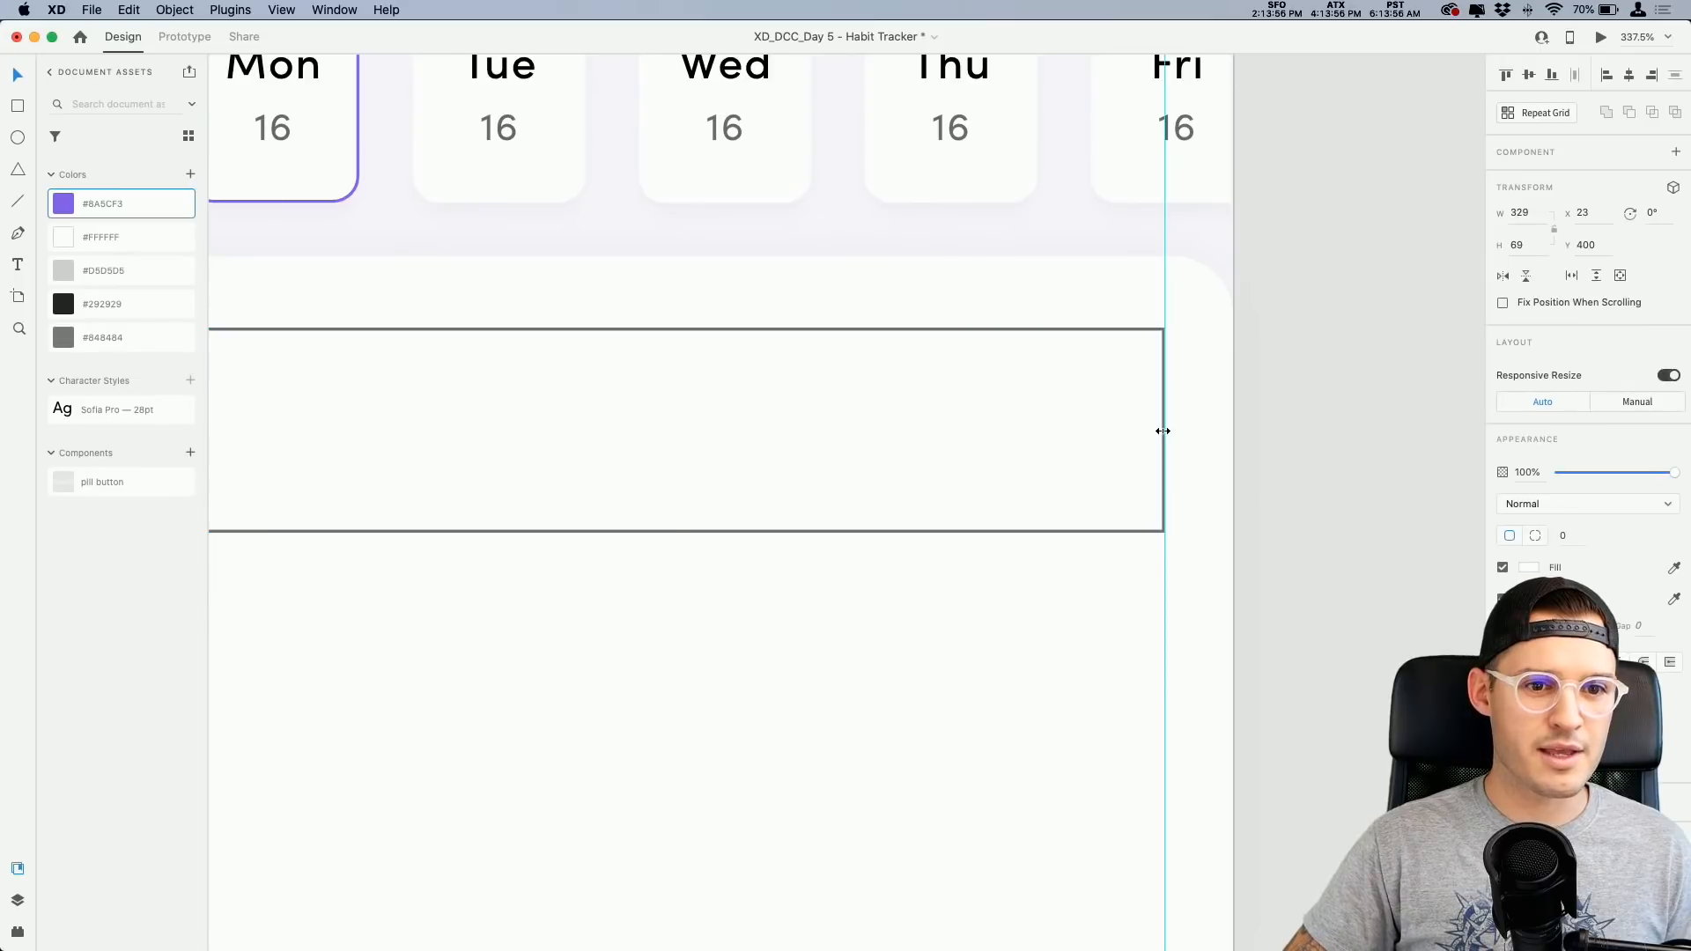
pyautogui.hscroll(-5, 1163, 431)
pyautogui.hscroll(4, 964, 438)
pyautogui.scroll(-2, 779, 389)
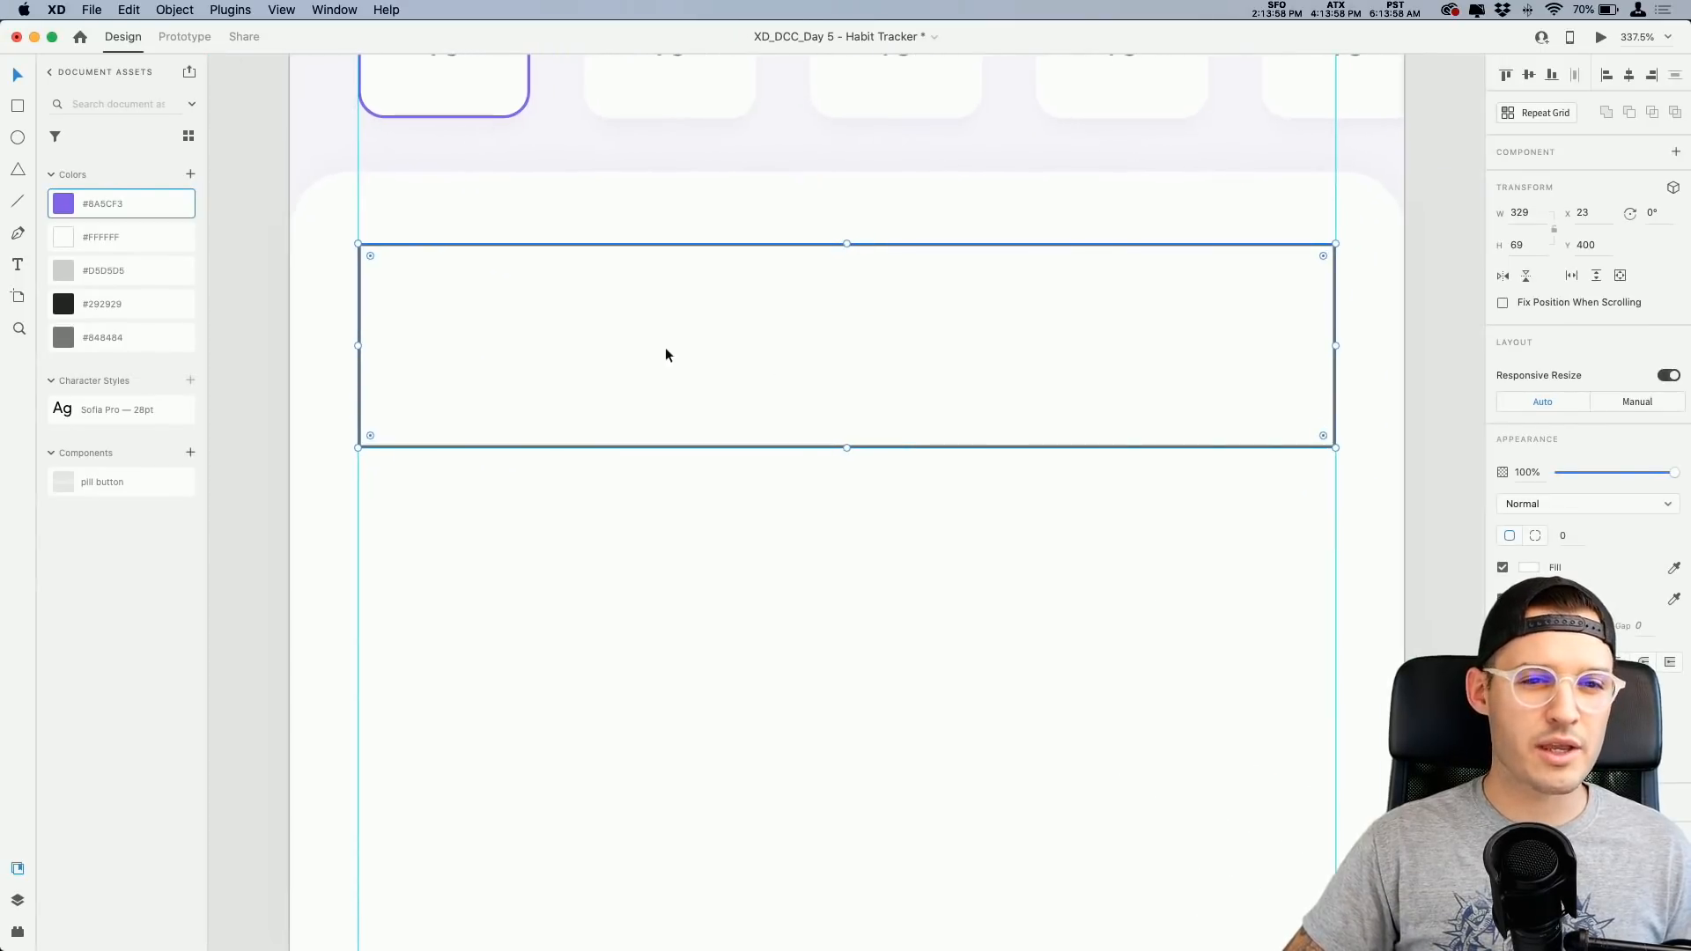
# Step: Remove the rectangle's border and send it behind the habit text and circle
pyautogui.click(1502, 599)
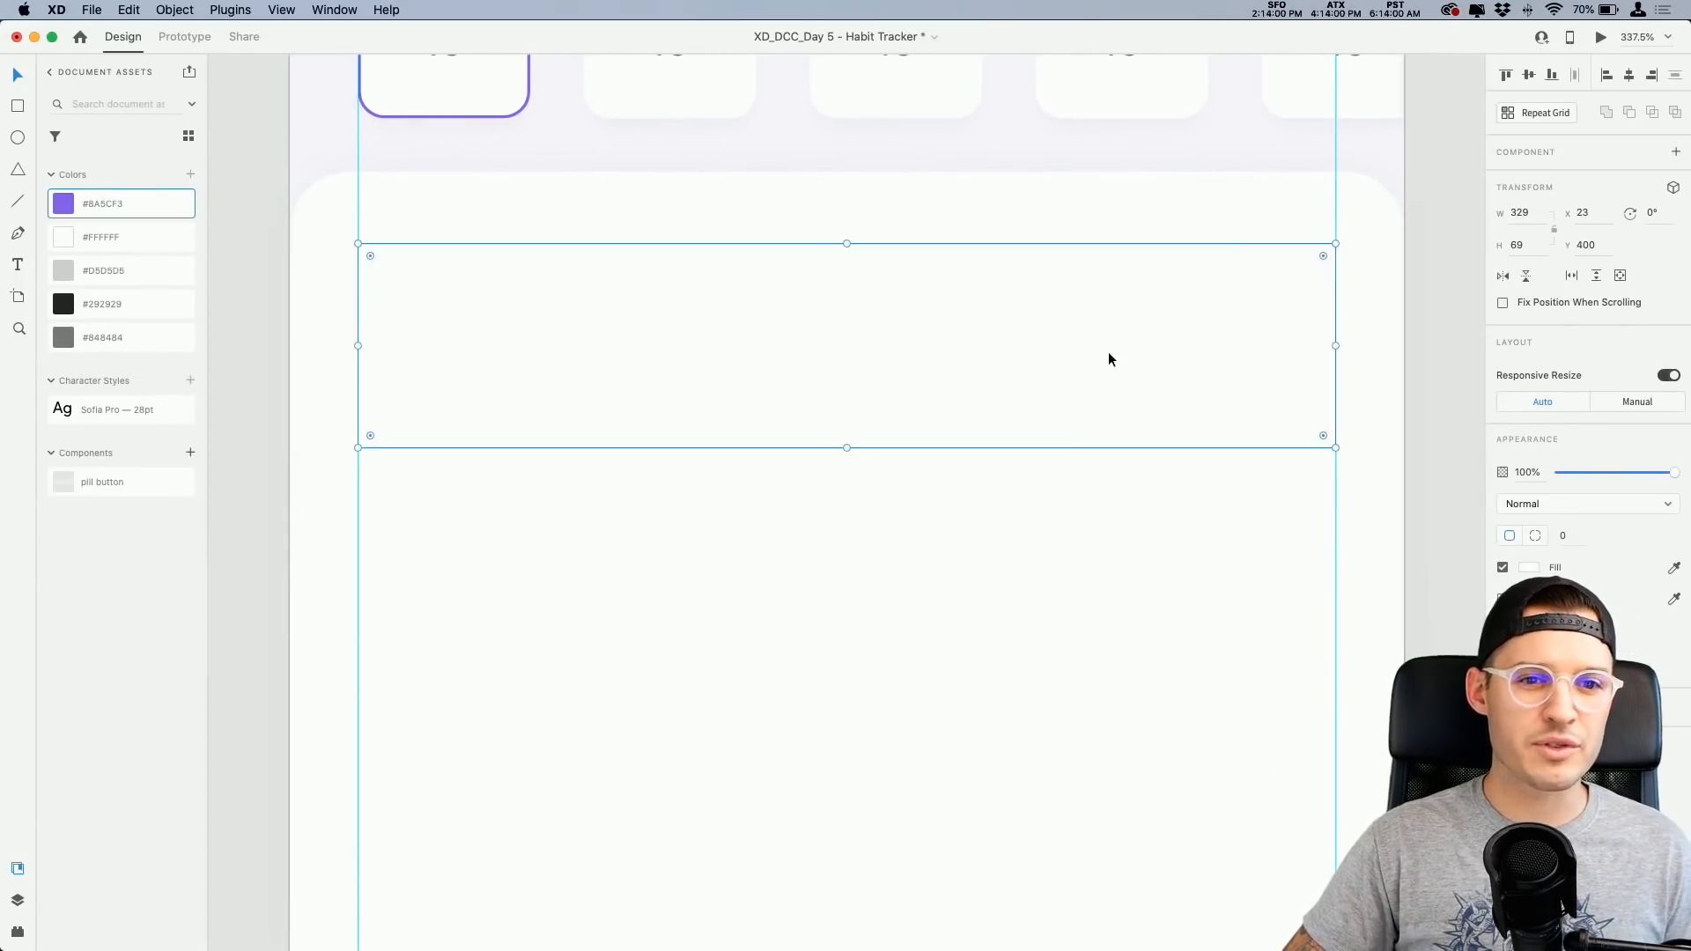
pyautogui.press('shift+super+bracketleft')
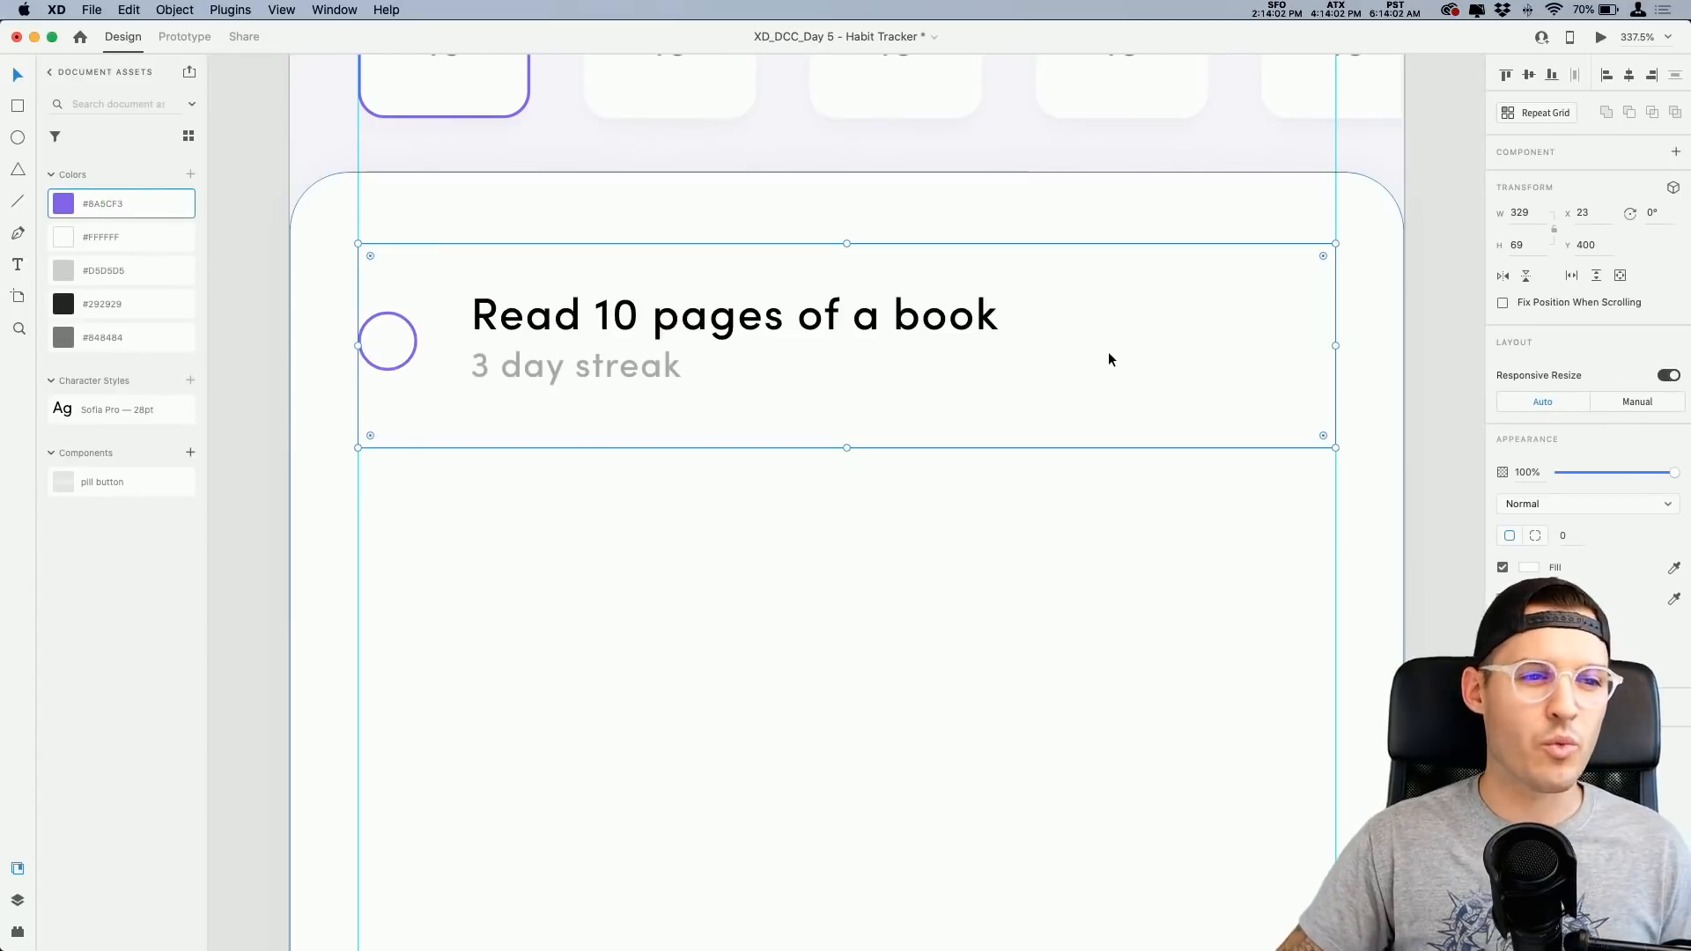
# Step: Align the rectangle, text group and circle on their vertical middle and group them as one habit row
pyautogui.click(828, 316)
pyautogui.keyDown('shift'); pyautogui.click(392, 357); pyautogui.keyUp('shift')
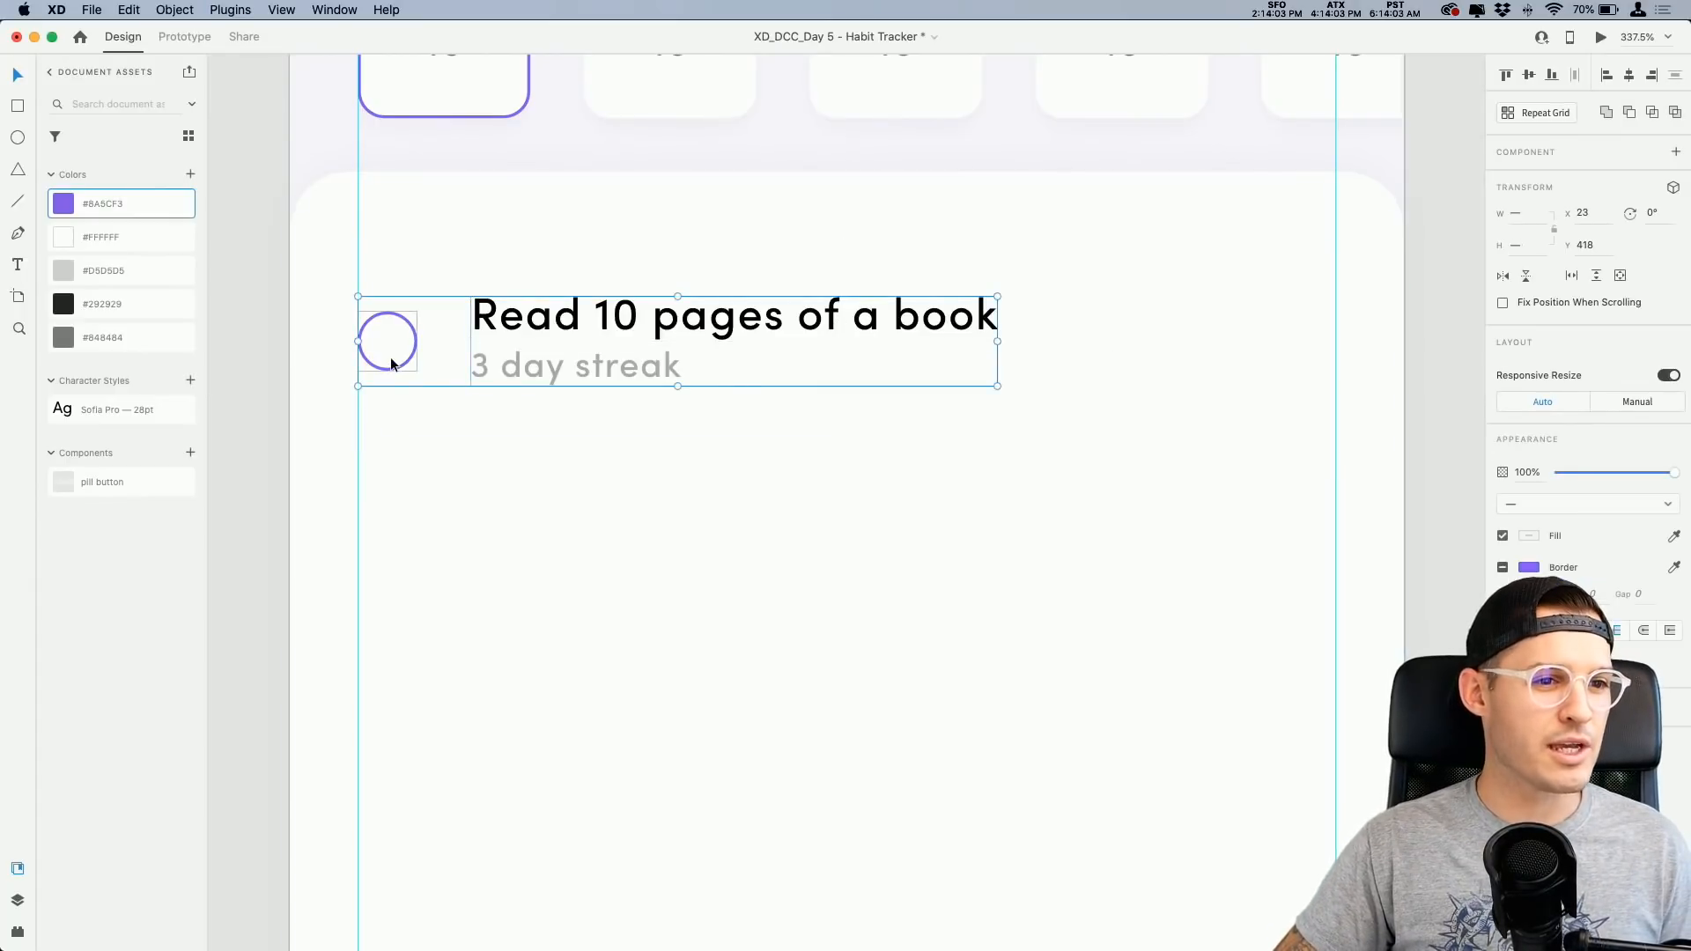
pyautogui.click(1103, 352)
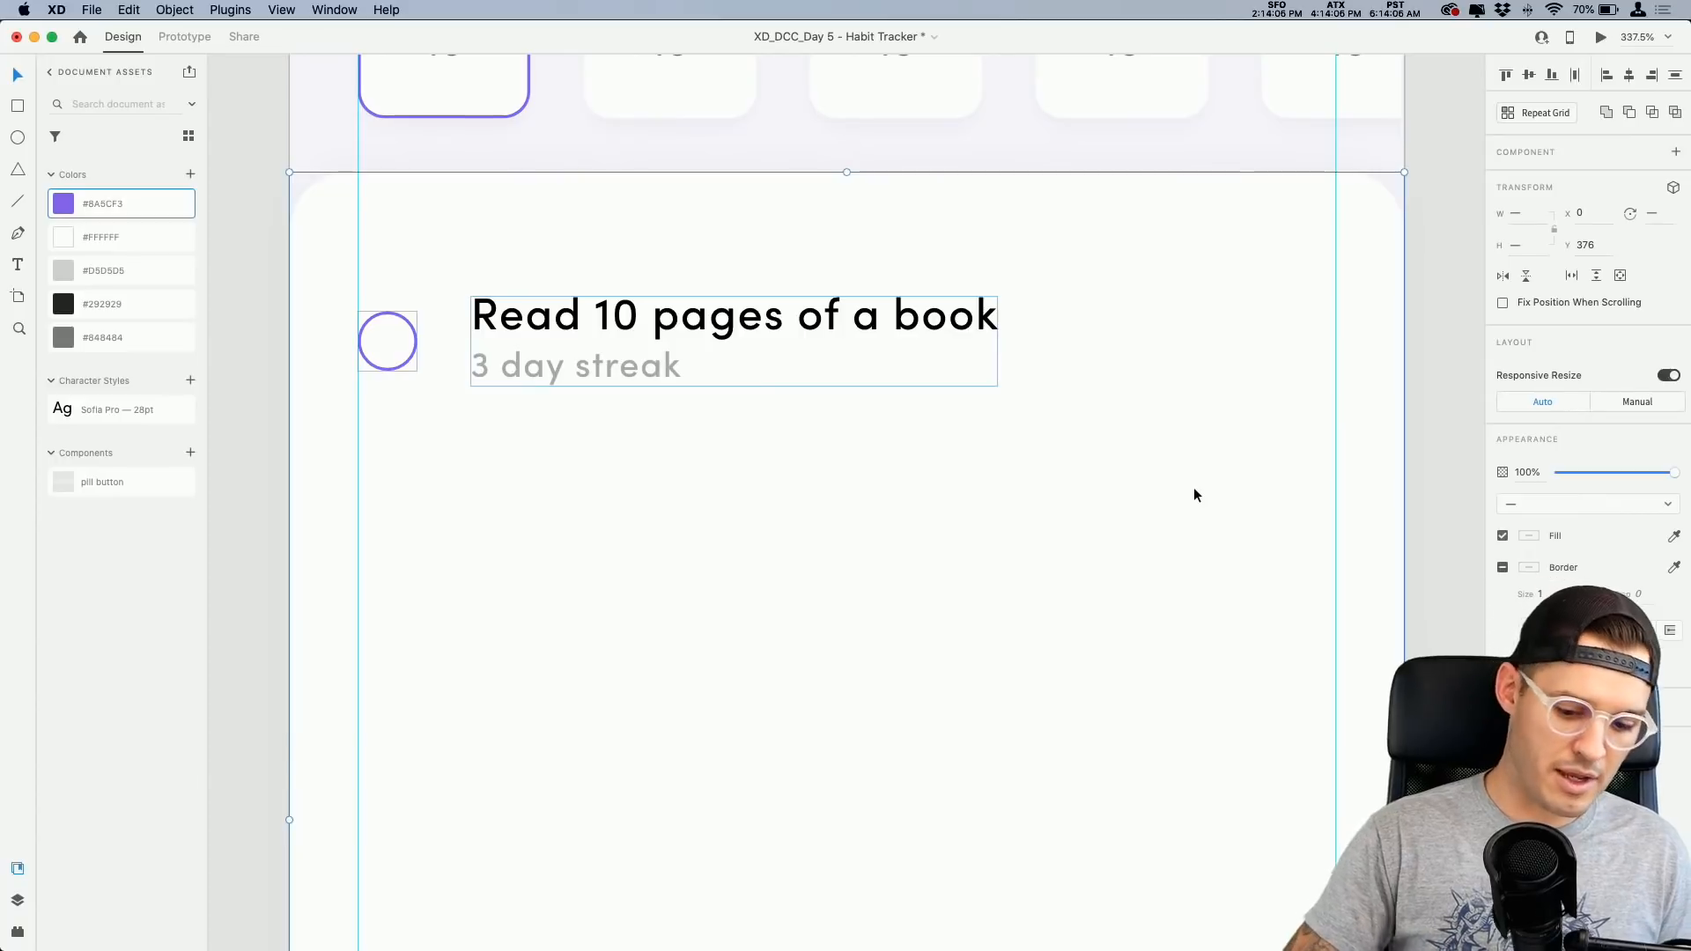
pyautogui.click(1107, 352)
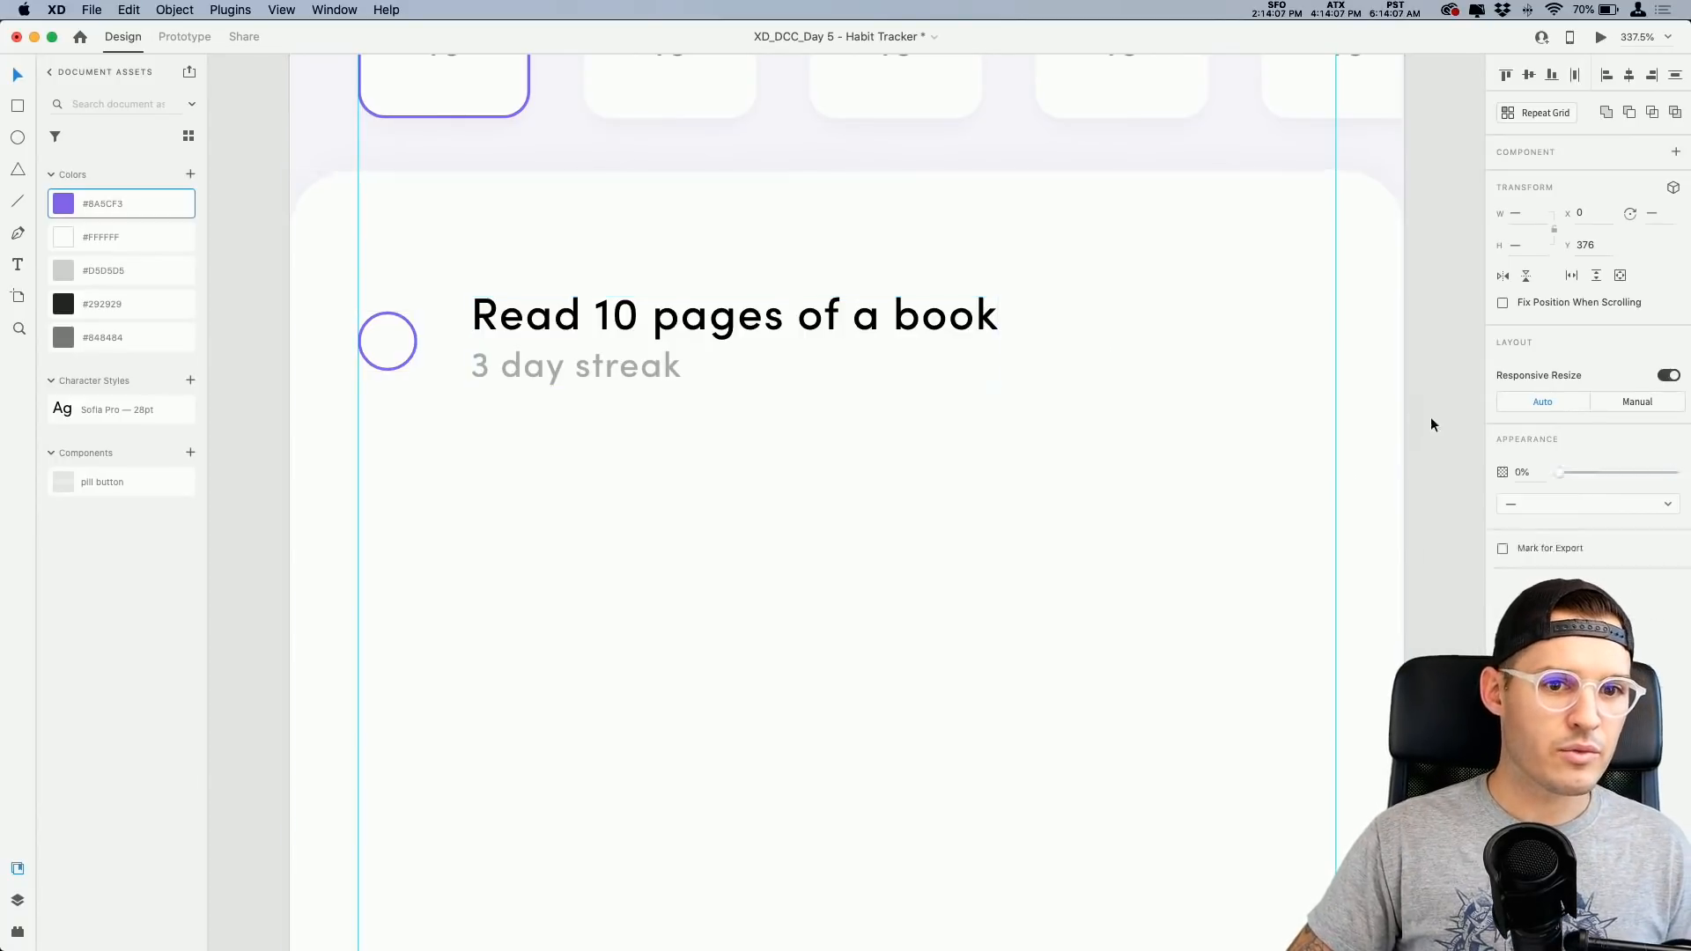
pyautogui.click(1250, 356)
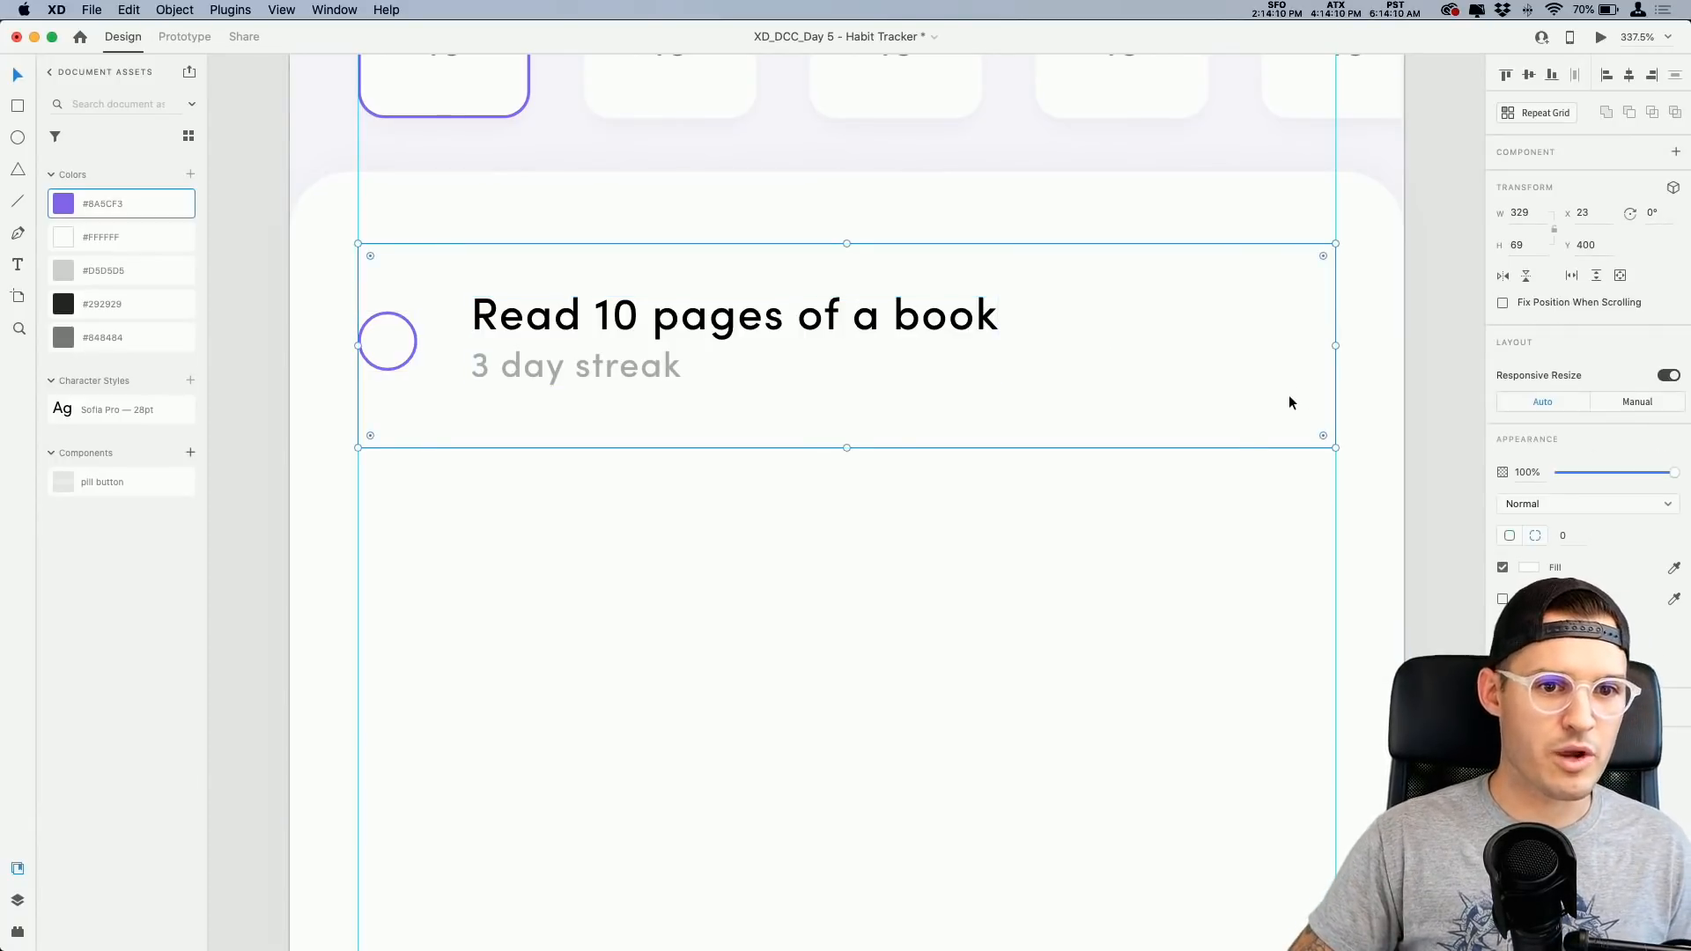
pyautogui.keyDown('shift'); pyautogui.click(704, 317); pyautogui.keyUp('shift')
pyautogui.keyDown('shift'); pyautogui.click(408, 340); pyautogui.keyUp('shift')
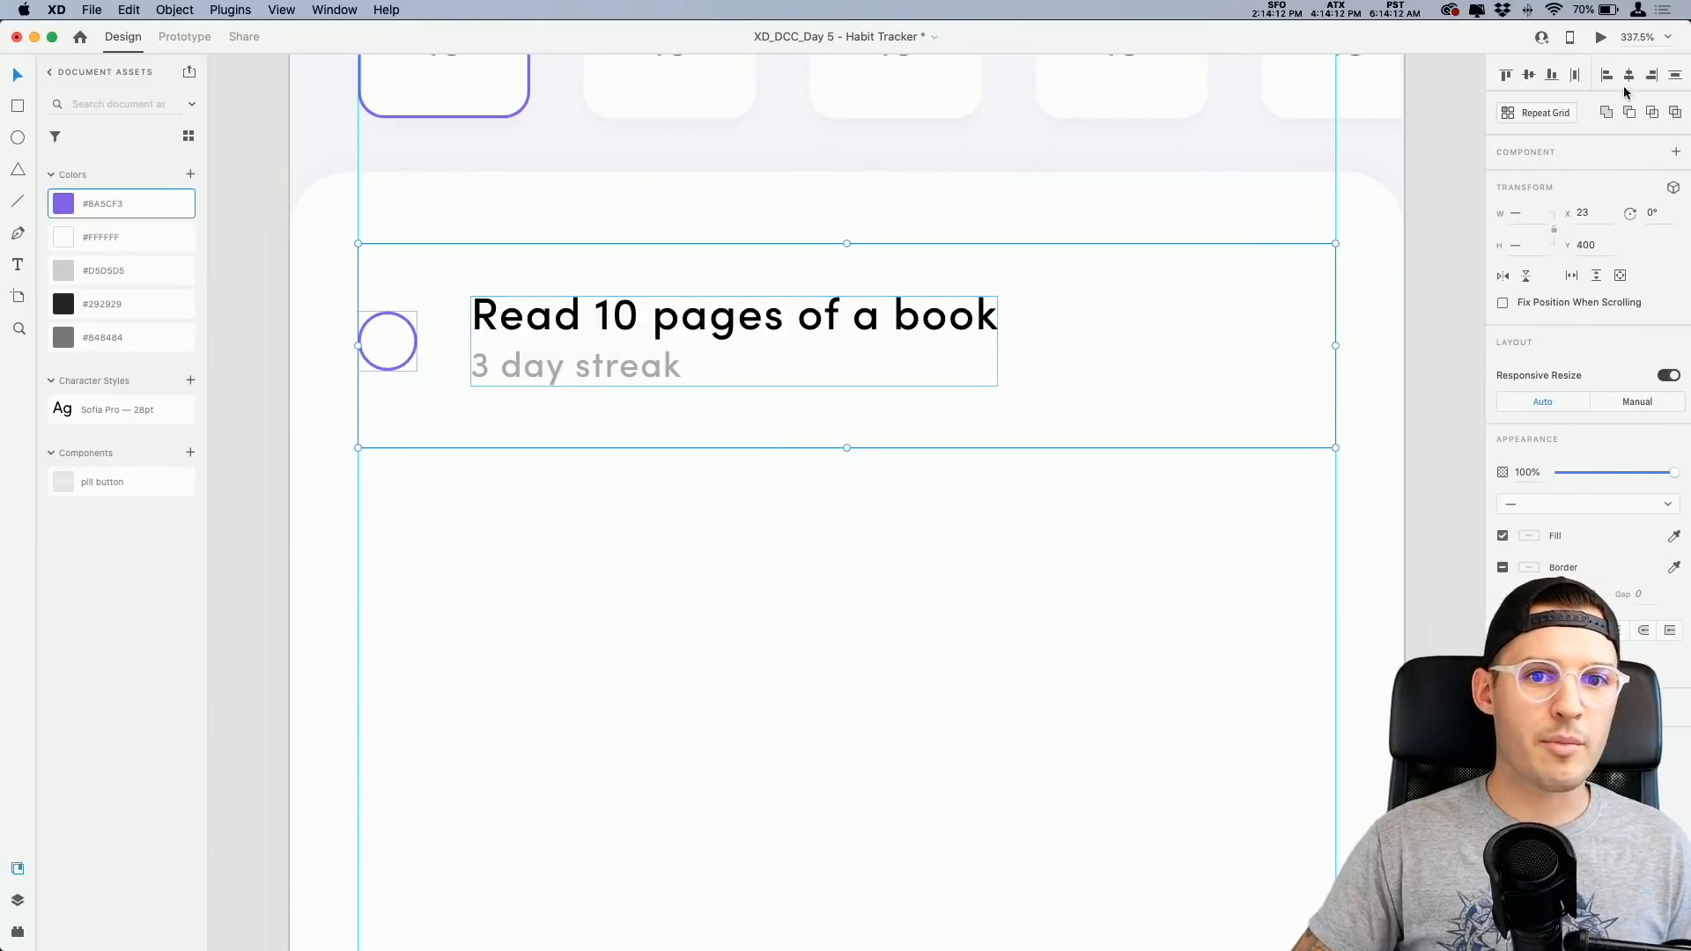
pyautogui.click(1531, 79)
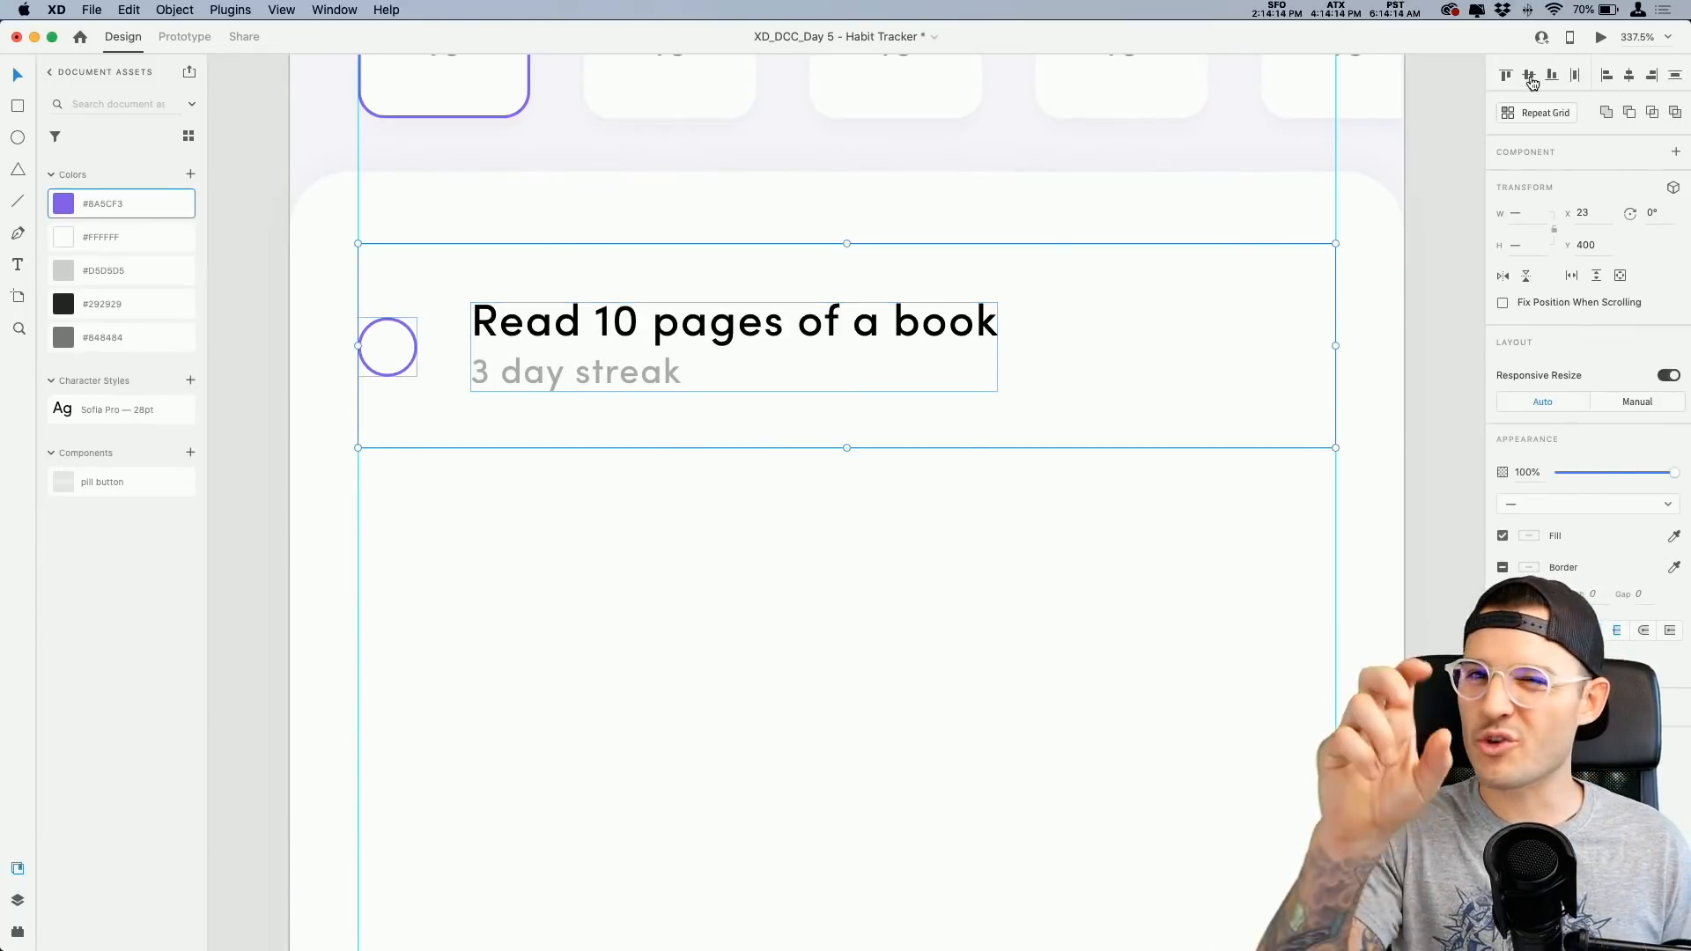
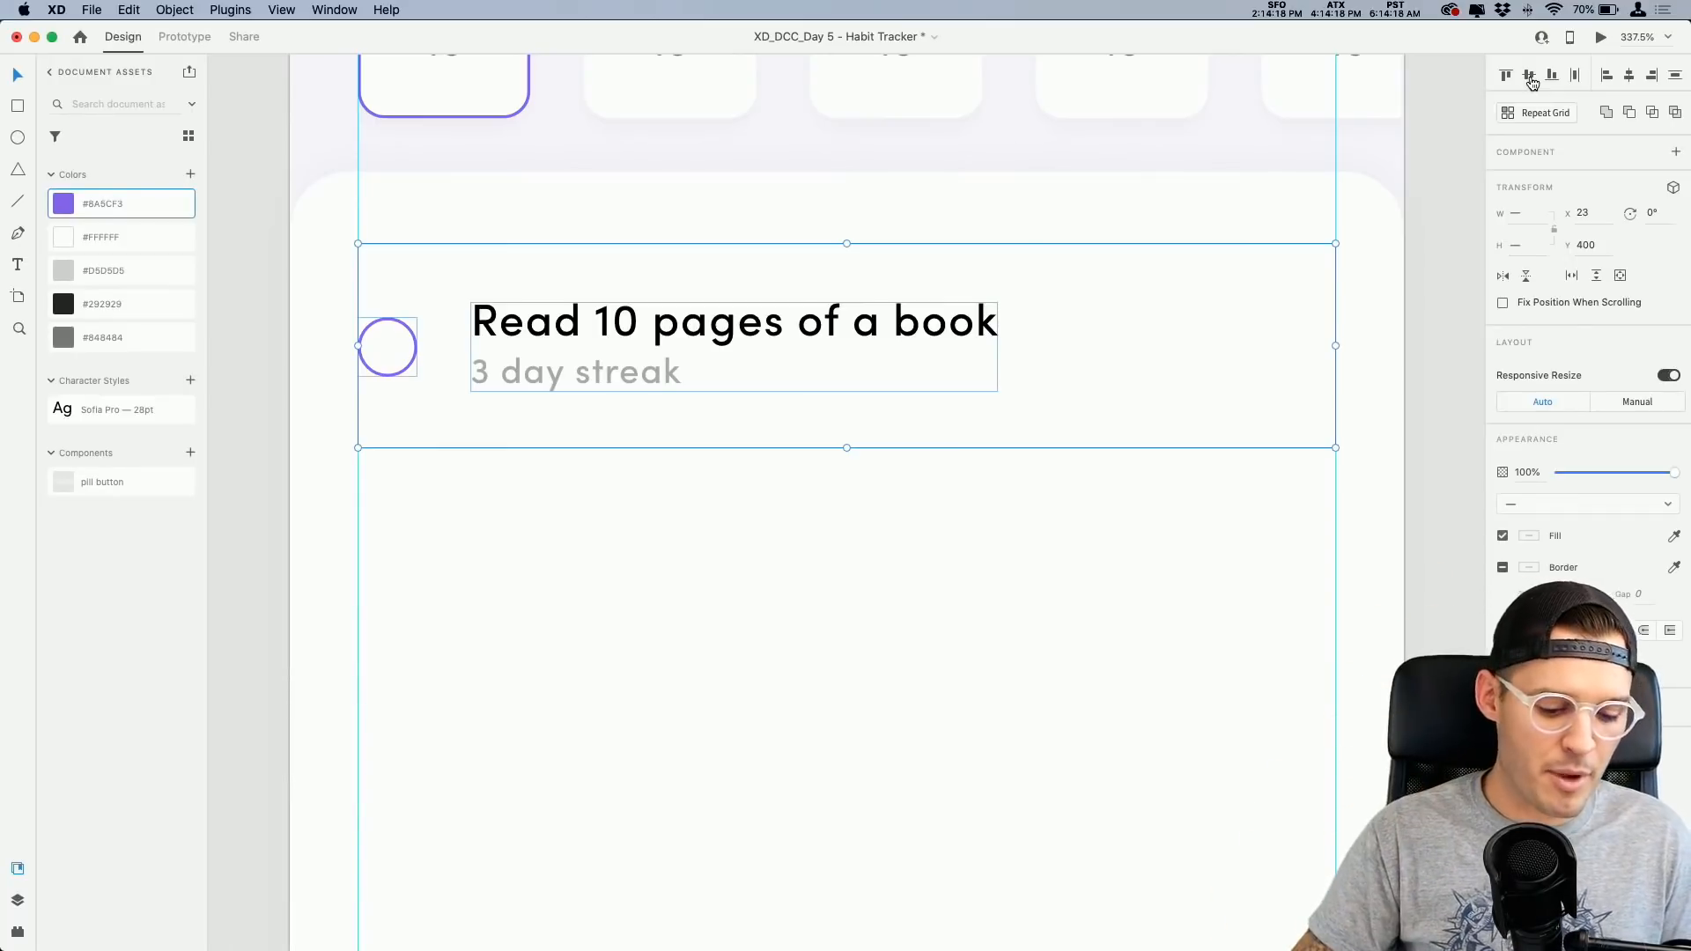
pyautogui.press('super+g')
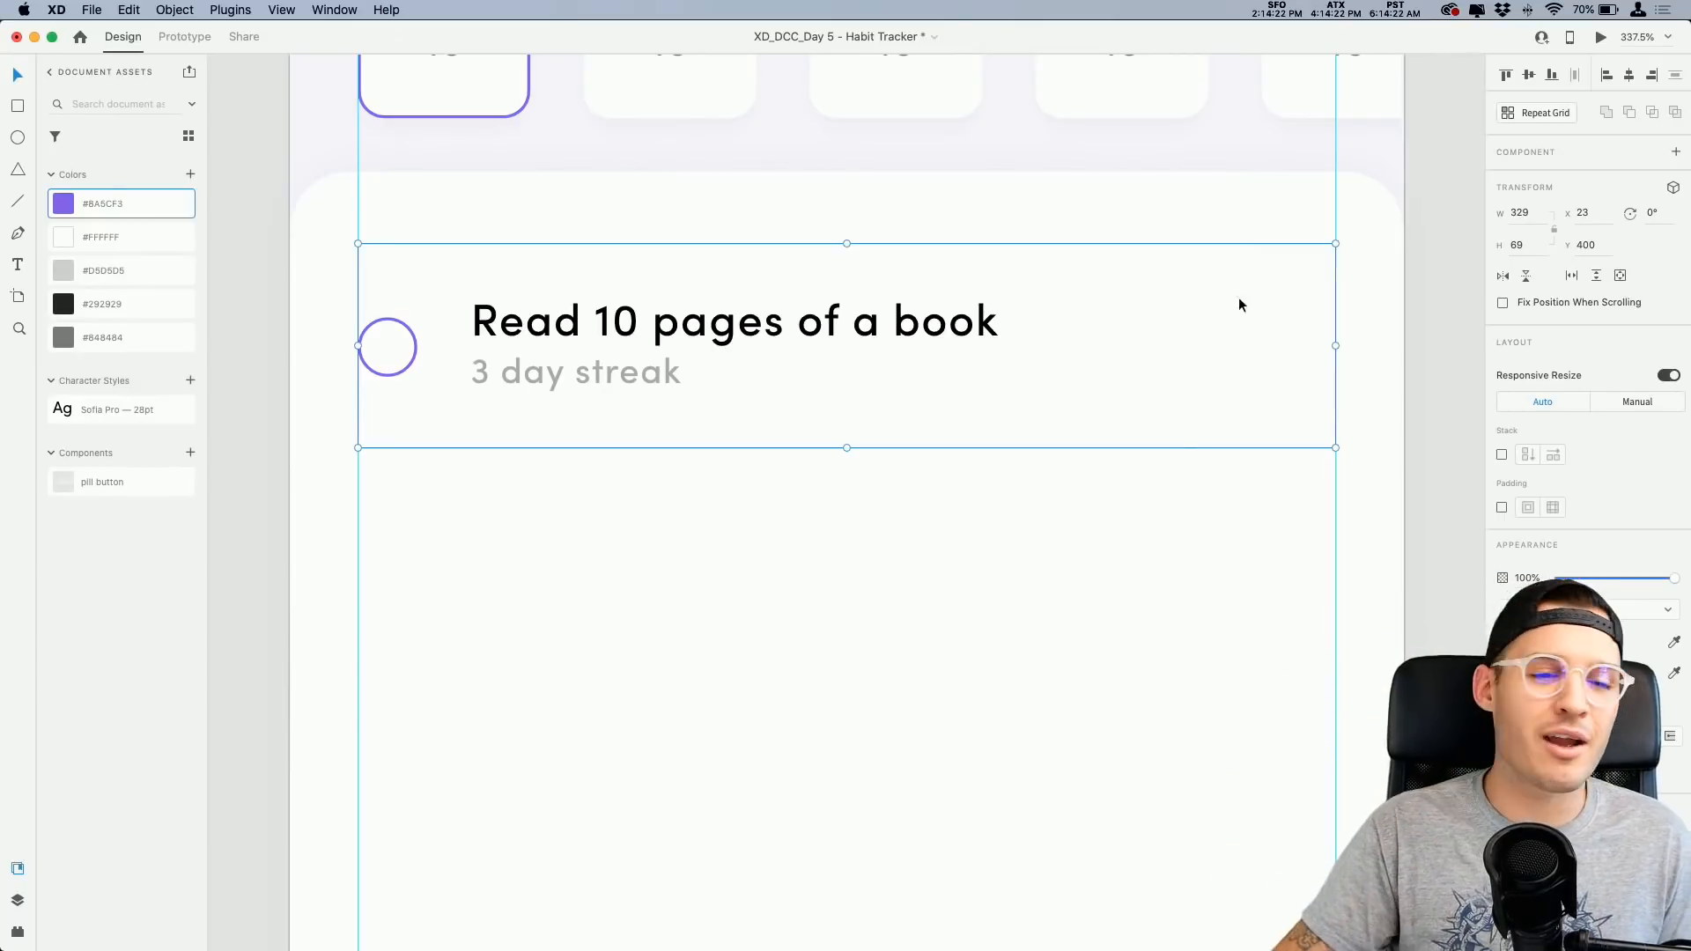
# Step: Turn the habit row into a repeat grid and extend it down to three rows
pyautogui.press('super+r')
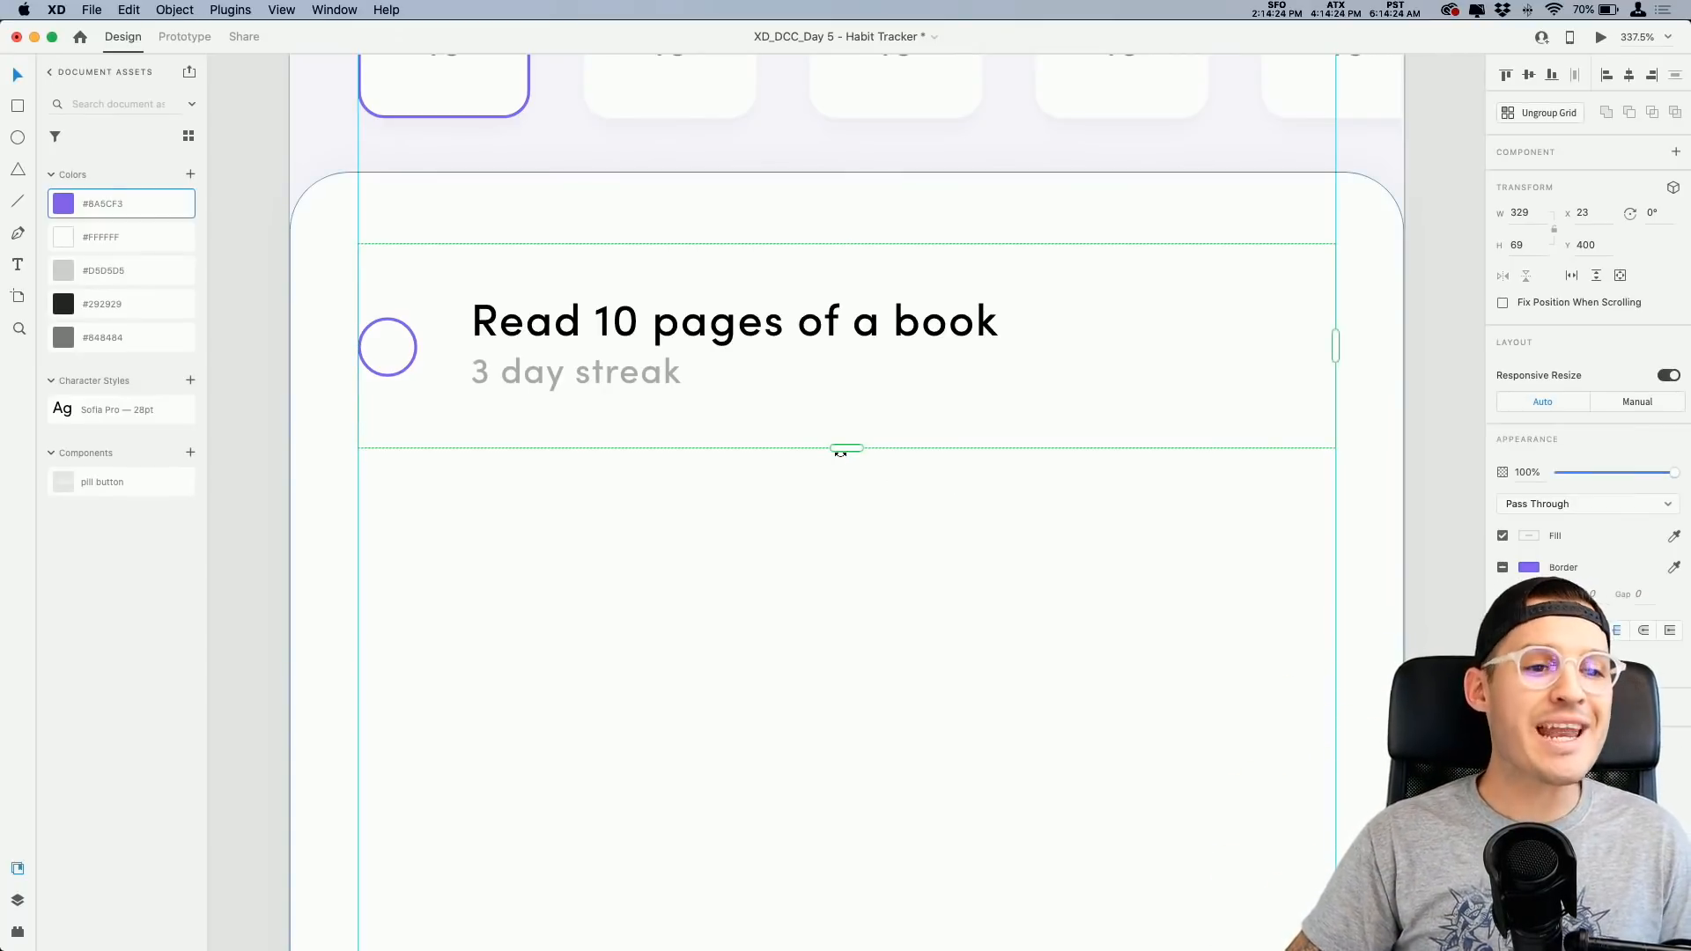
pyautogui.moveTo(847, 452); pyautogui.dragTo(855, 603)
pyautogui.moveTo(963, 950); pyautogui.dragTo(943, 899)
pyautogui.moveTo(787, 520); pyautogui.dragTo(804, 396)
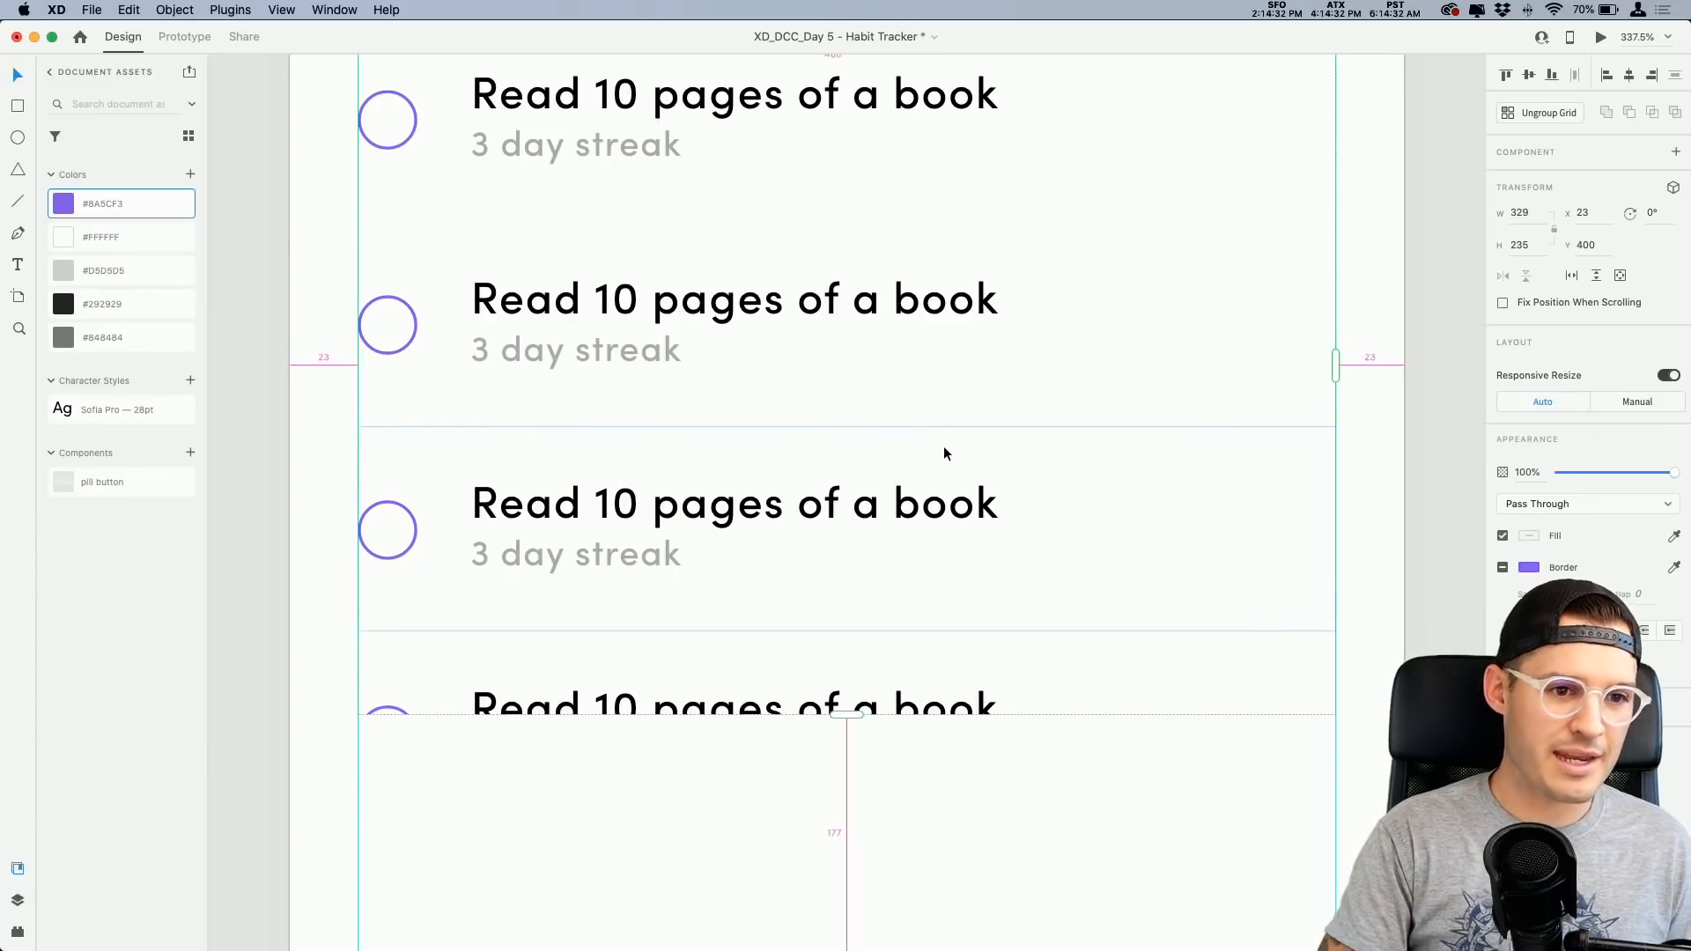
pyautogui.press('super+minus')
pyautogui.press('super+minus')
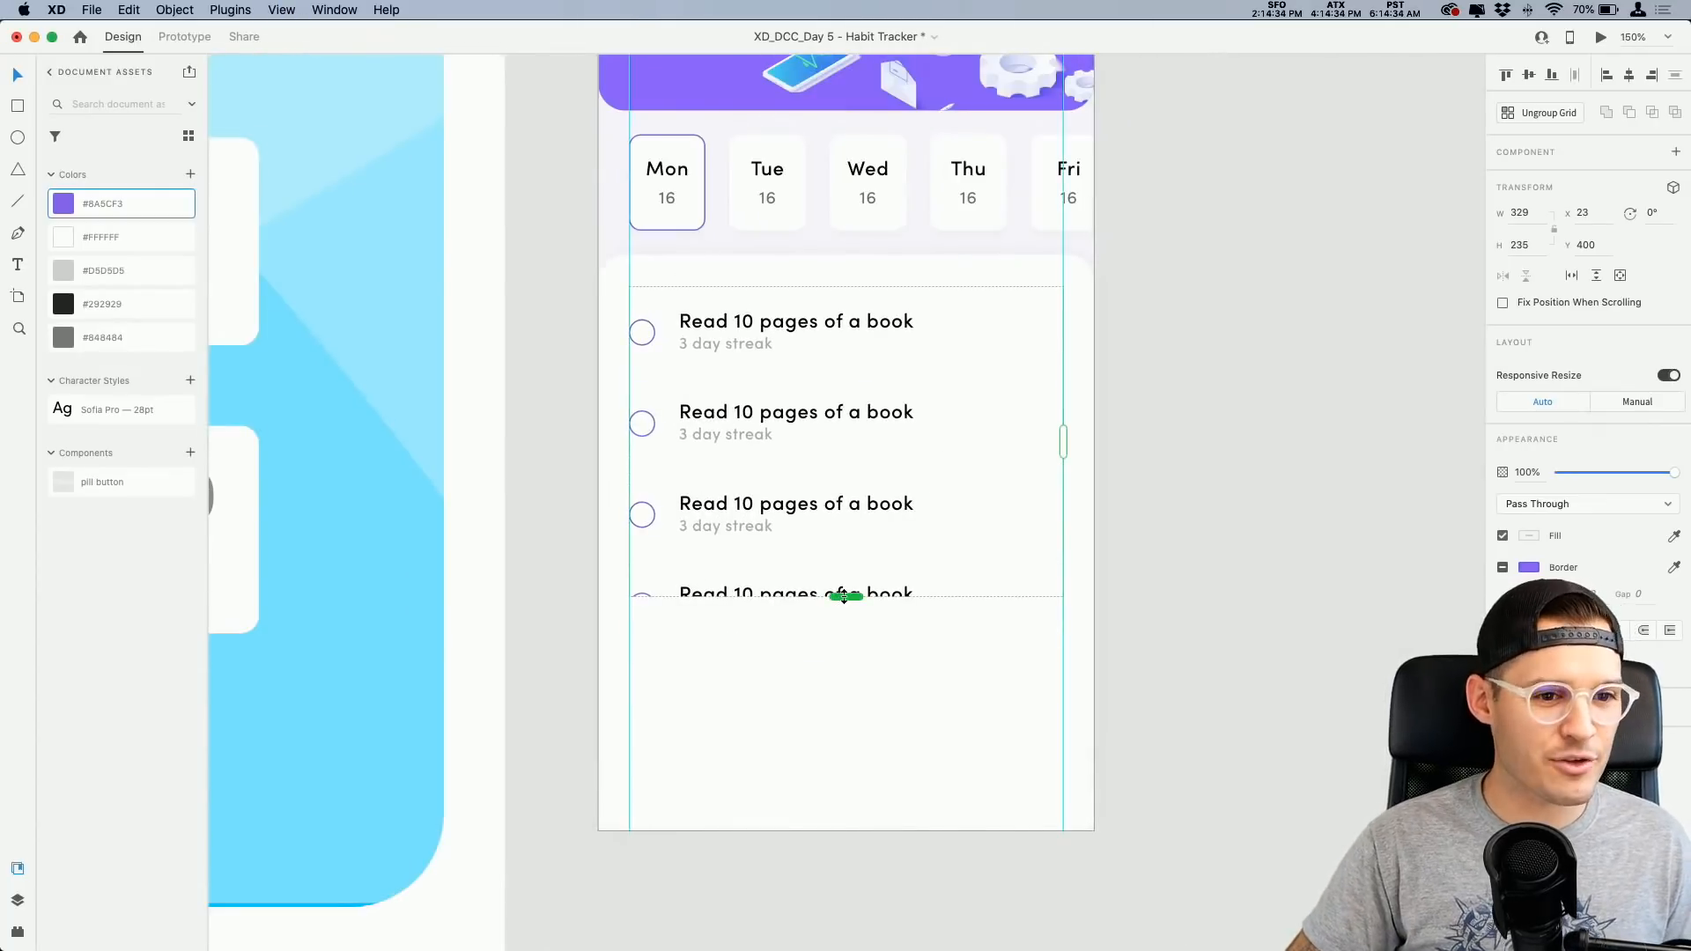
pyautogui.moveTo(846, 596); pyautogui.dragTo(846, 563)
pyautogui.click(1186, 490)
pyautogui.moveTo(1266, 450); pyautogui.dragTo(1191, 532)
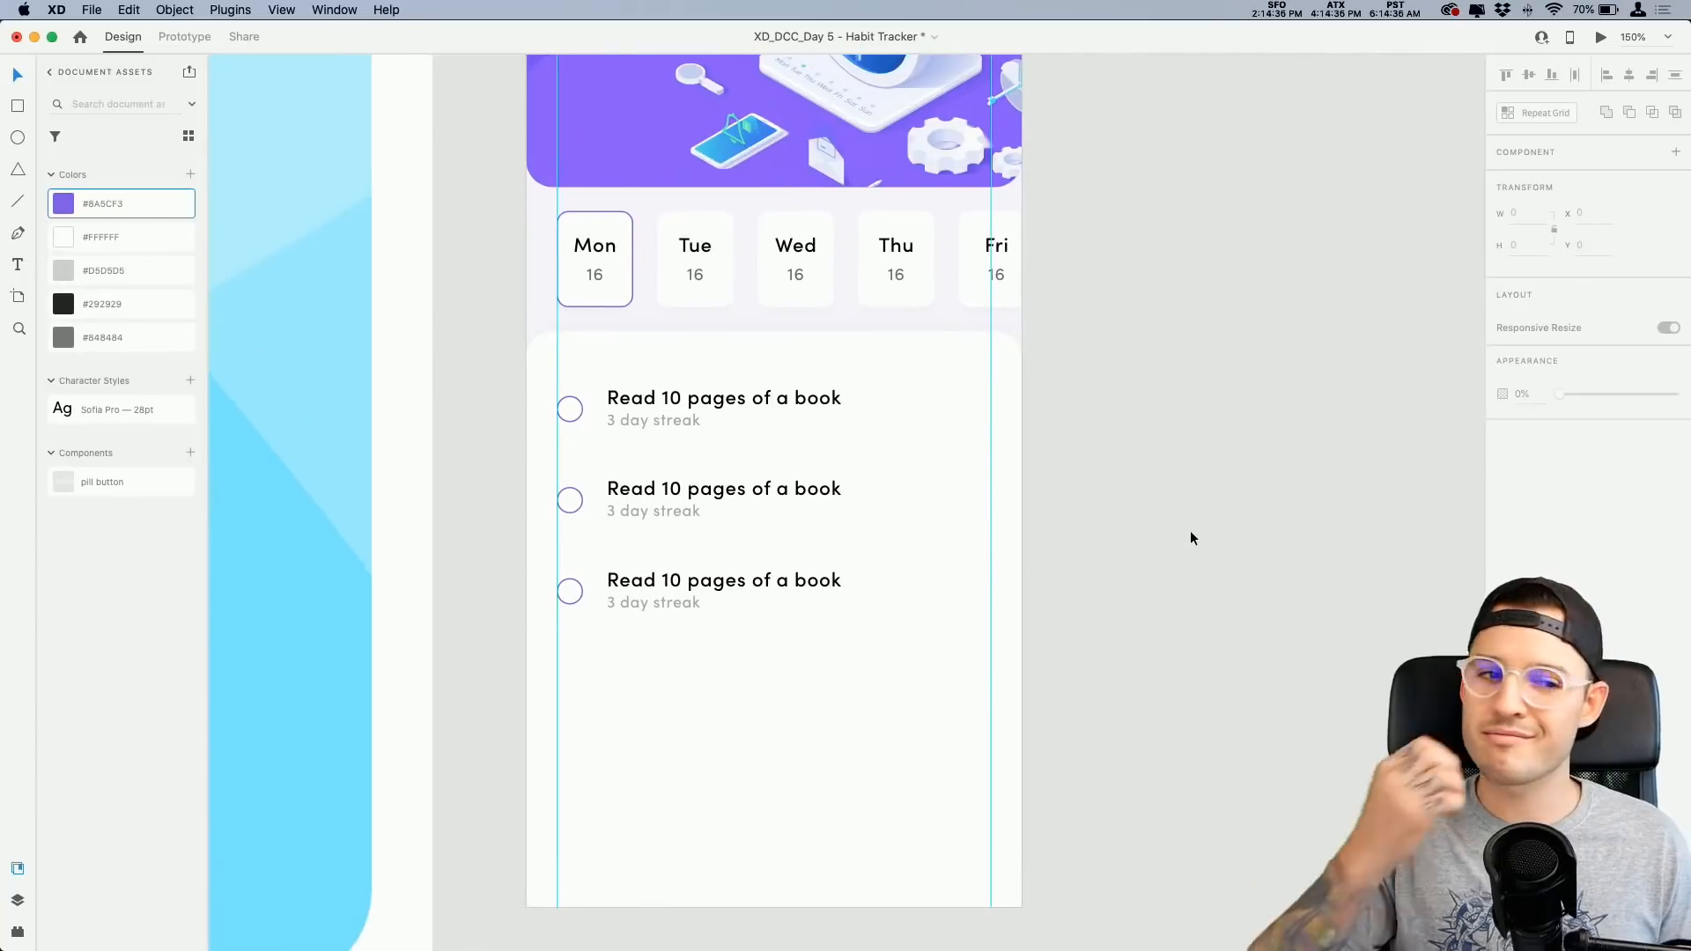
# Step: Enlarge the background rectangle inside the first grid cell to a height of 101 to space the rows further apart
pyautogui.click(909, 432)
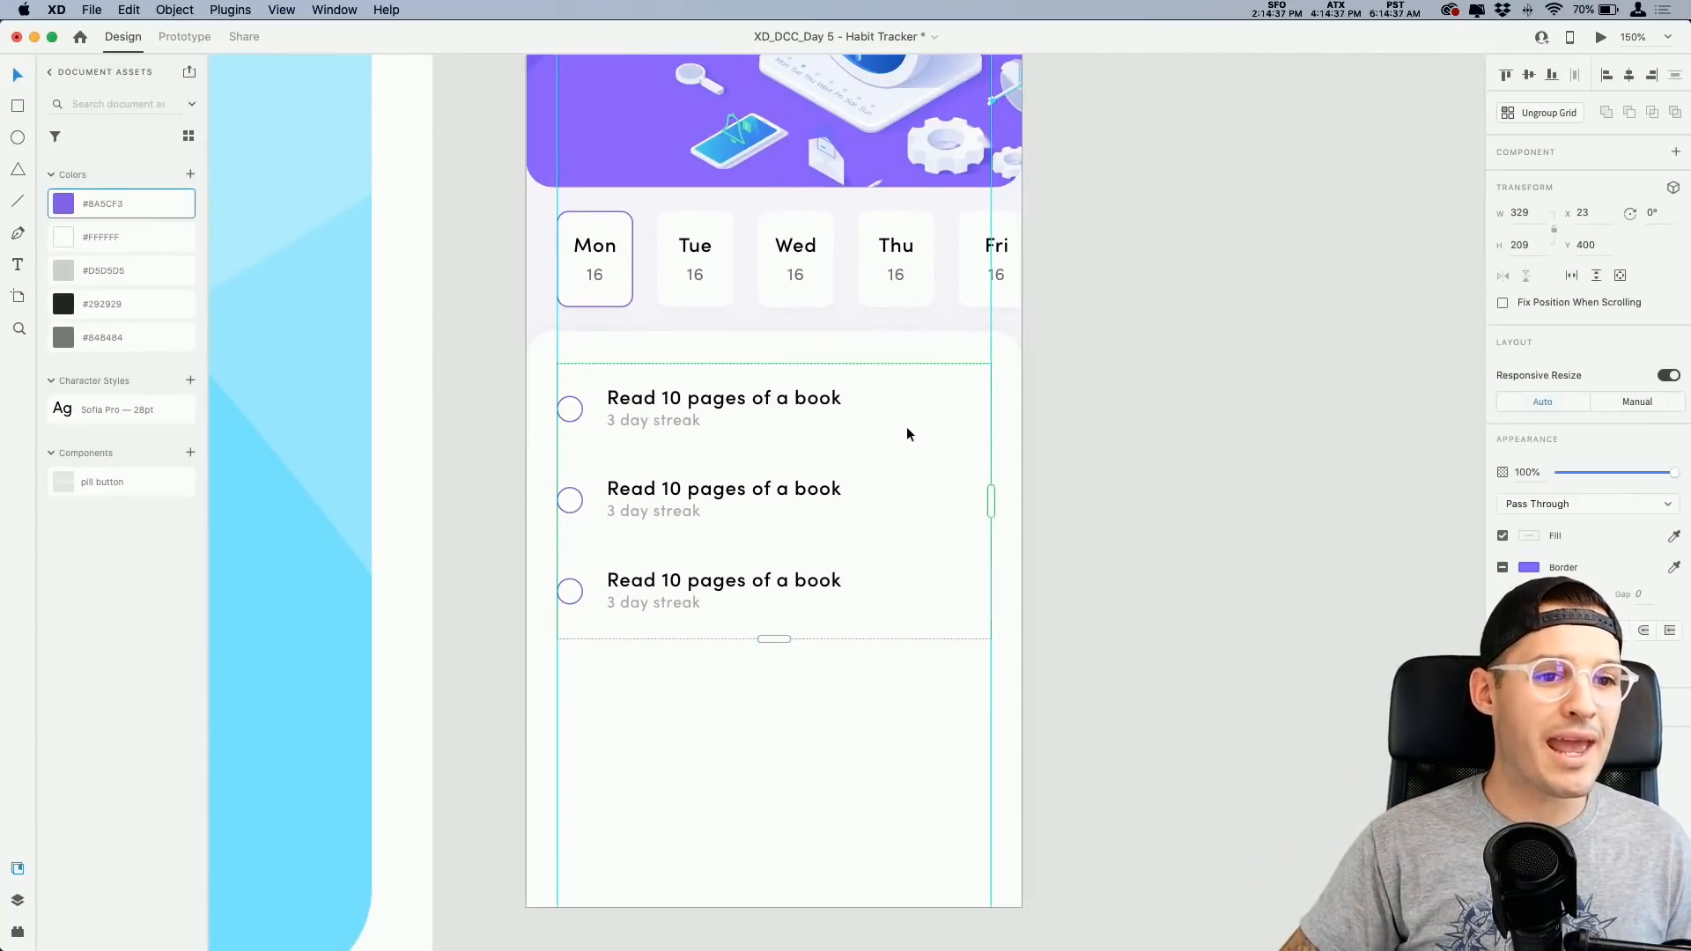
pyautogui.doubleClick(781, 417)
pyautogui.moveTo(774, 451); pyautogui.dragTo(809, 509)
pyautogui.press('Escape')
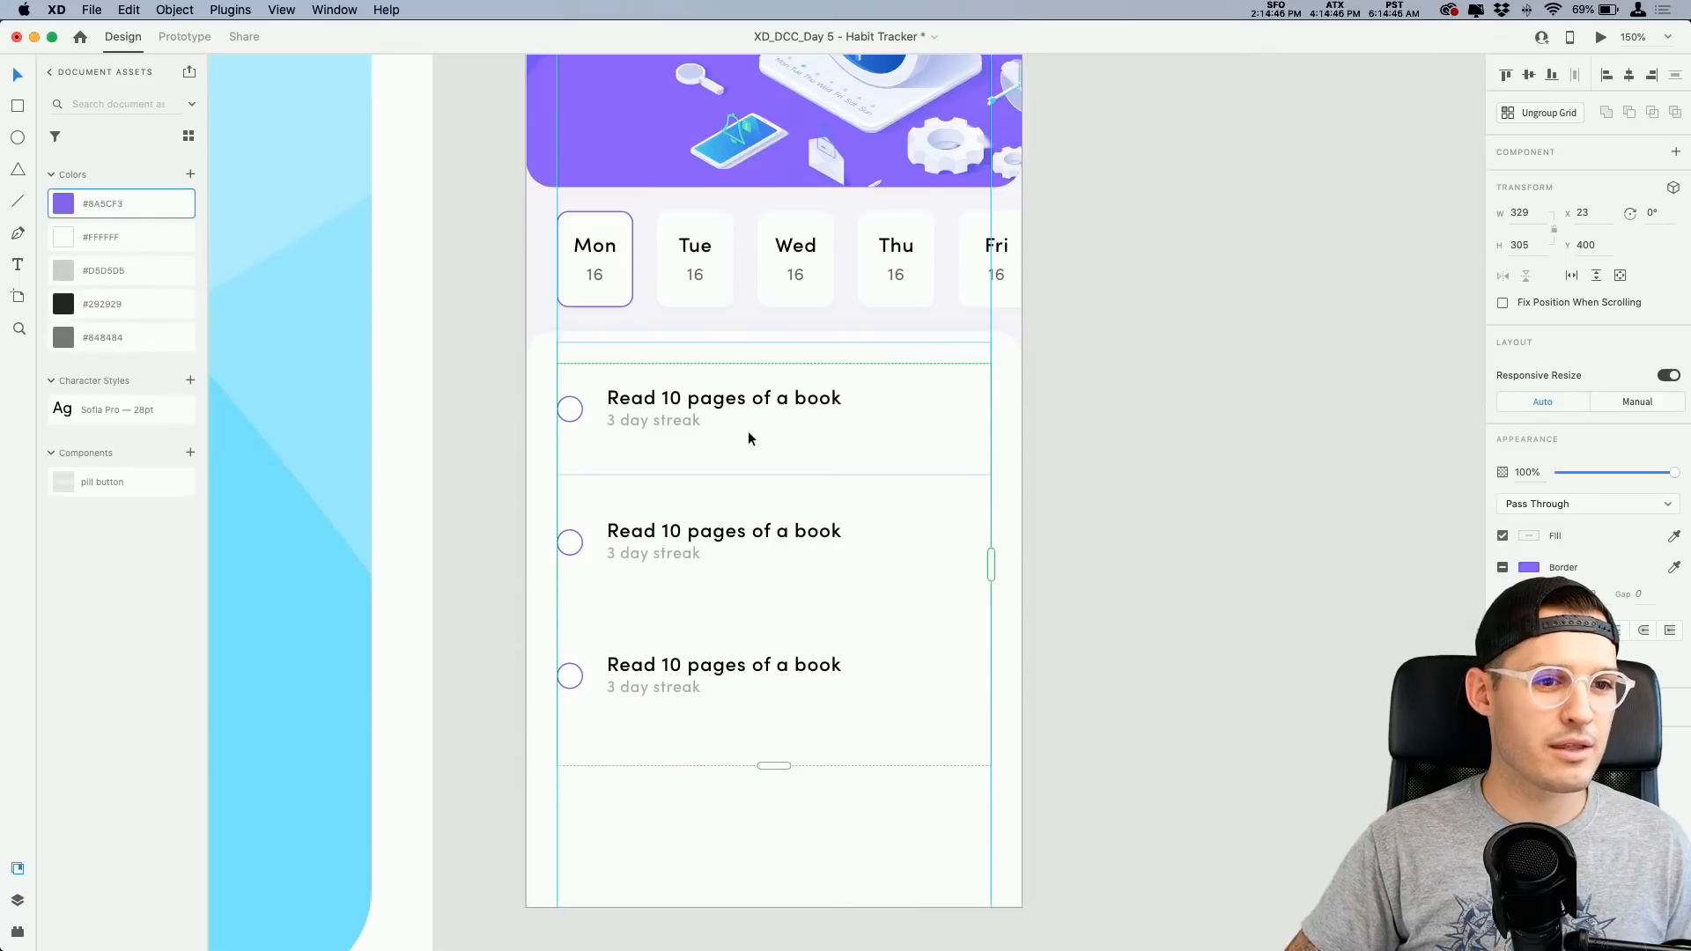
pyautogui.doubleClick(807, 433)
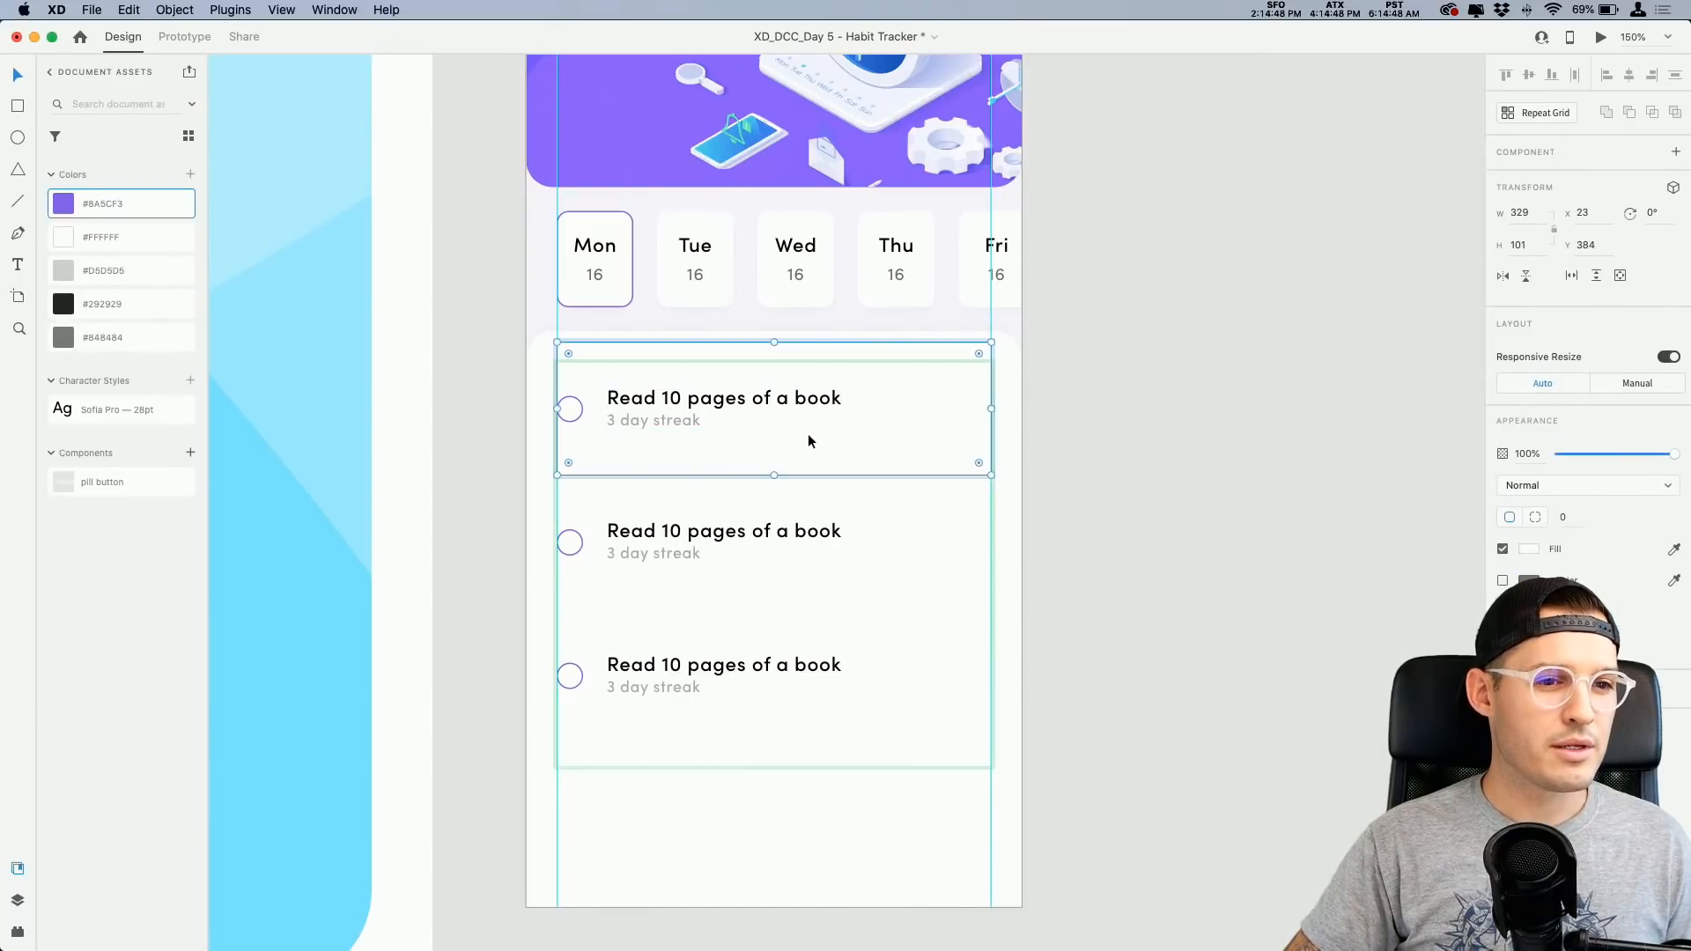
pyautogui.click(1133, 445)
# Step: Ungroup the repeat grid of habit rows
pyautogui.click(634, 453)
pyautogui.rightClick(641, 453)
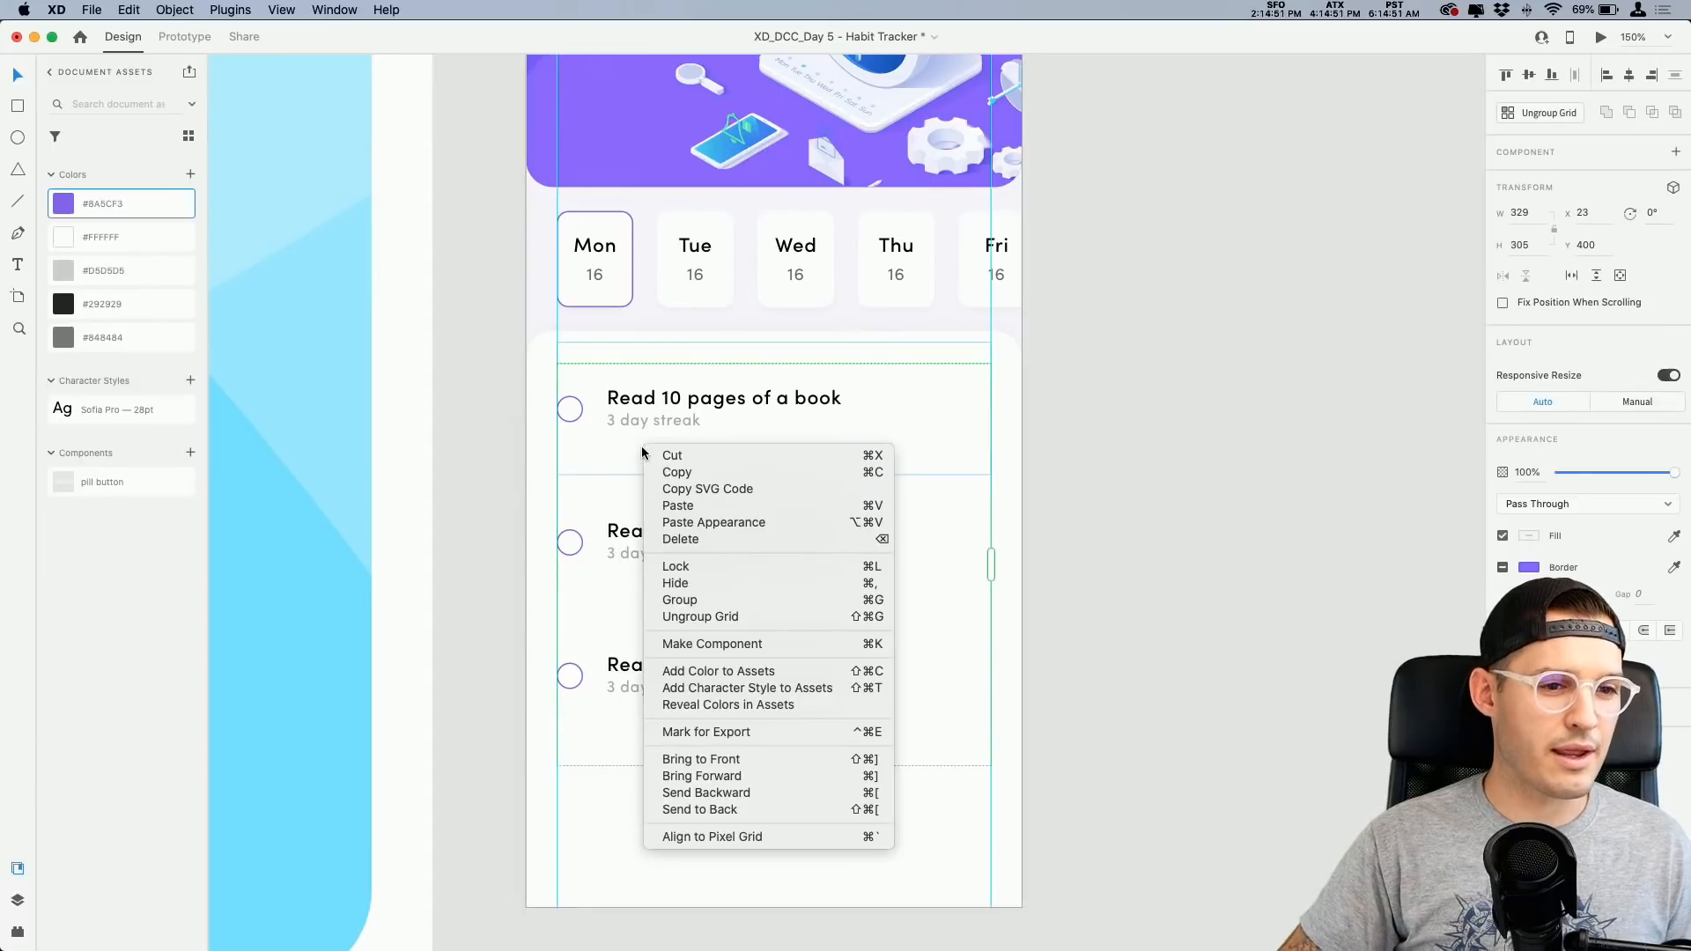
pyautogui.click(1095, 585)
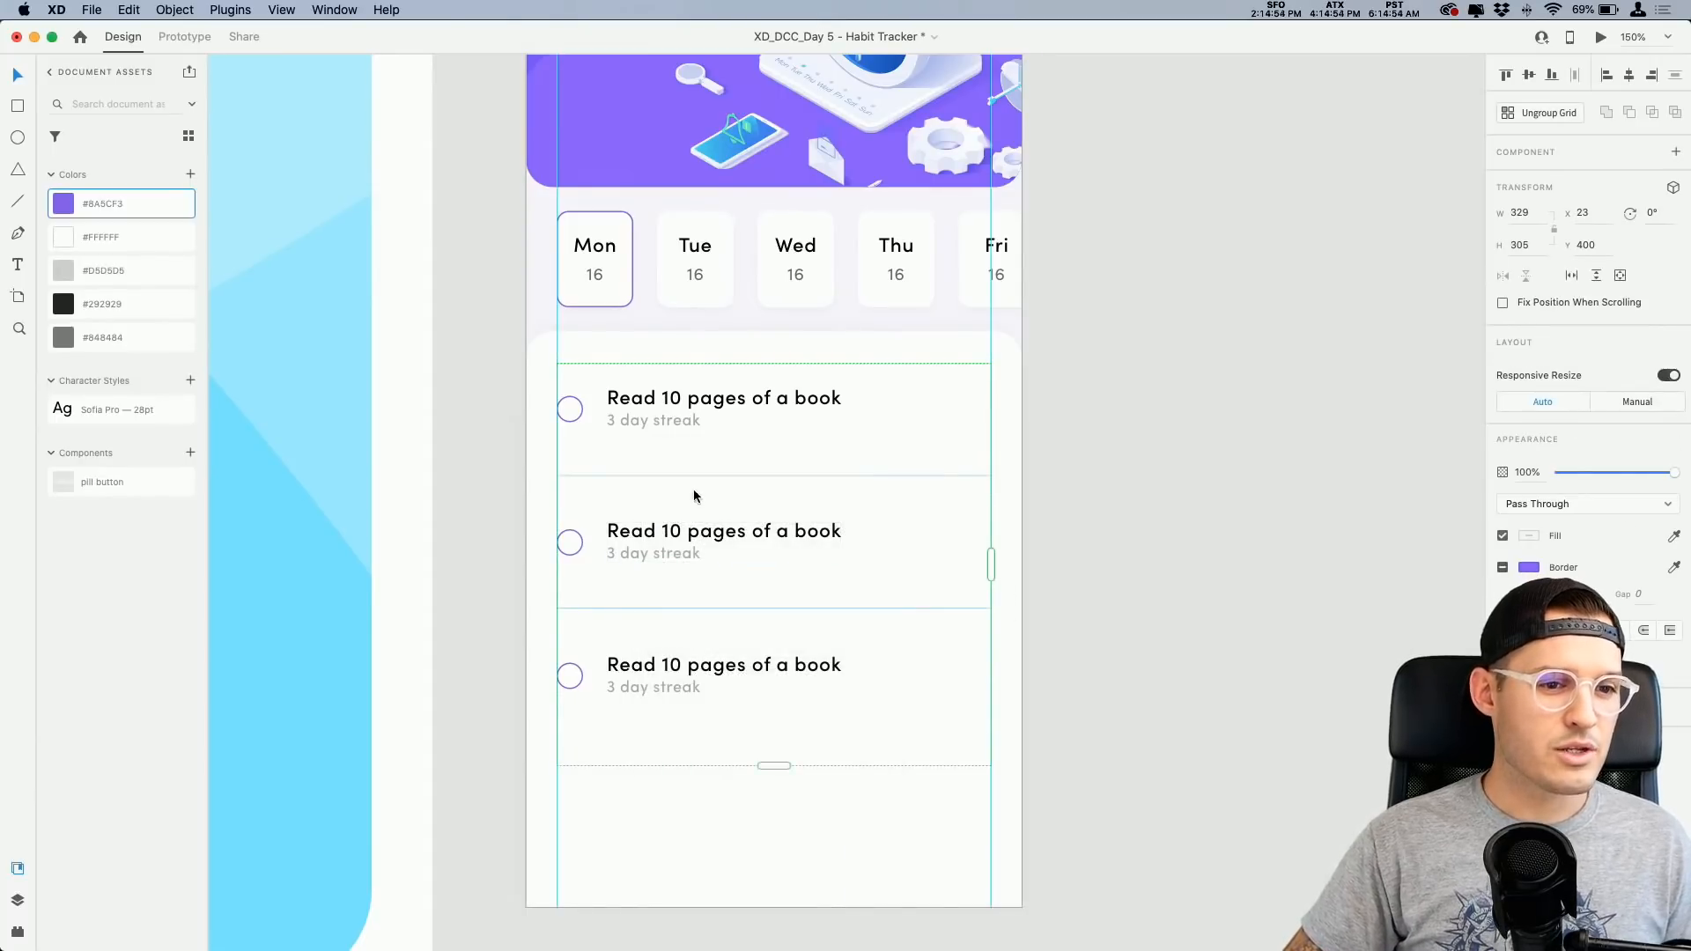
pyautogui.rightClick(694, 496)
pyautogui.click(797, 657)
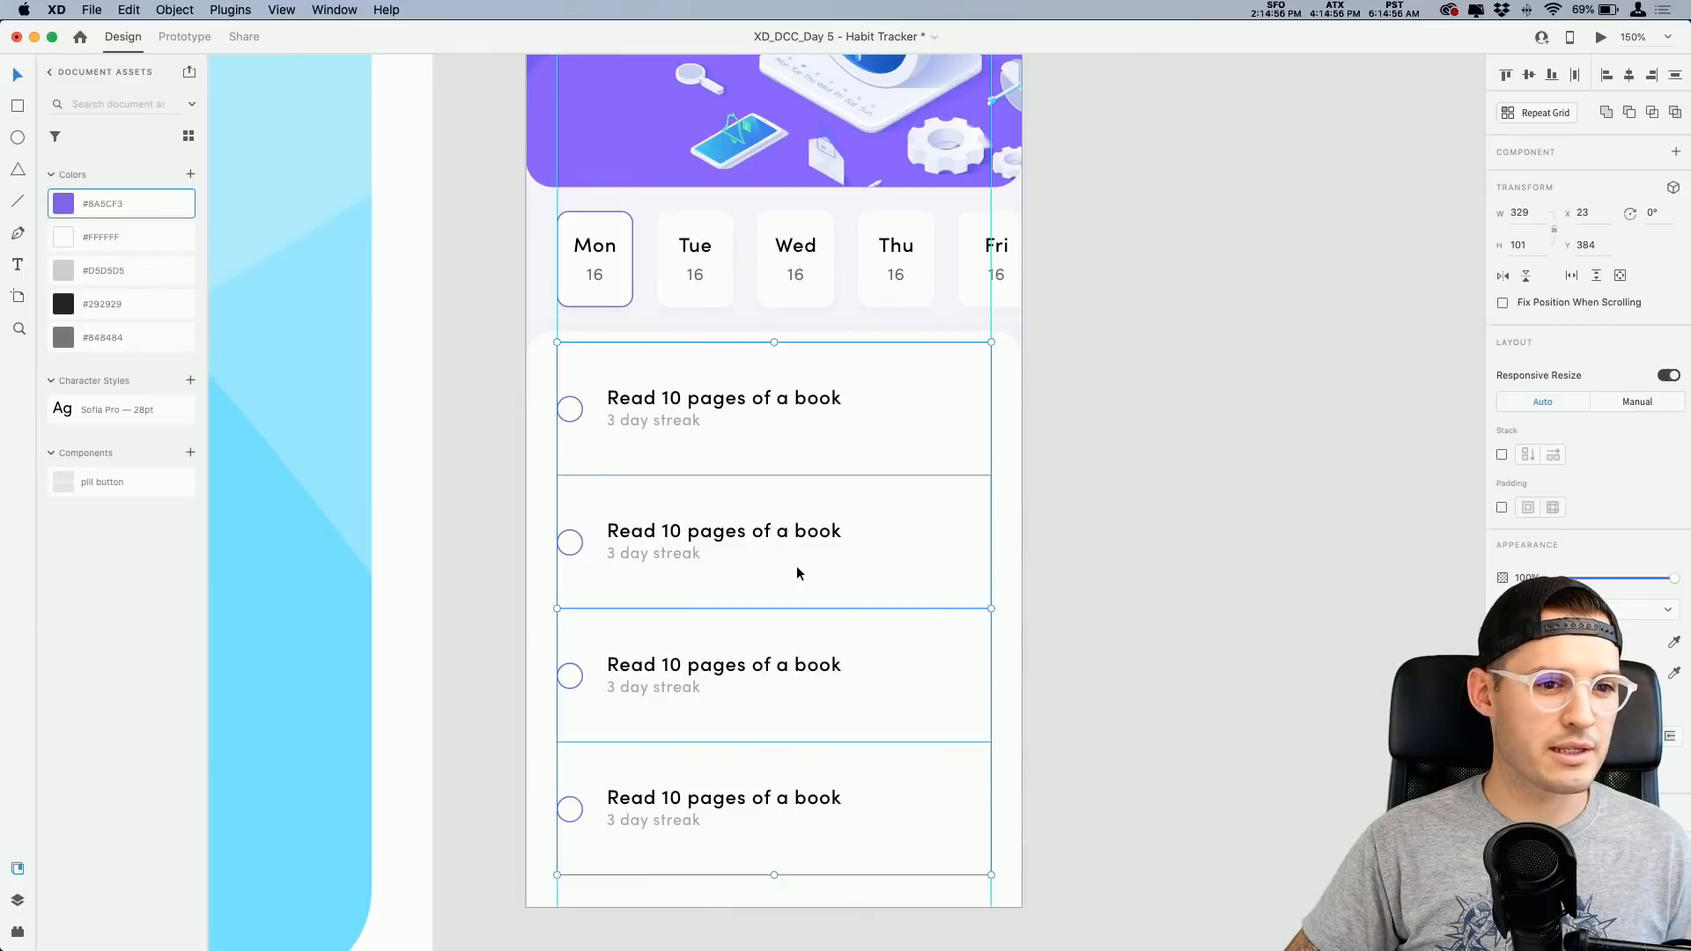
# Step: Delete the three duplicate habit rows below the first one
pyautogui.press('Escape')
pyautogui.click(745, 542)
pyautogui.keyDown('shift'); pyautogui.click(748, 663); pyautogui.keyUp('shift')
pyautogui.keyDown('shift'); pyautogui.click(735, 749); pyautogui.keyUp('shift')
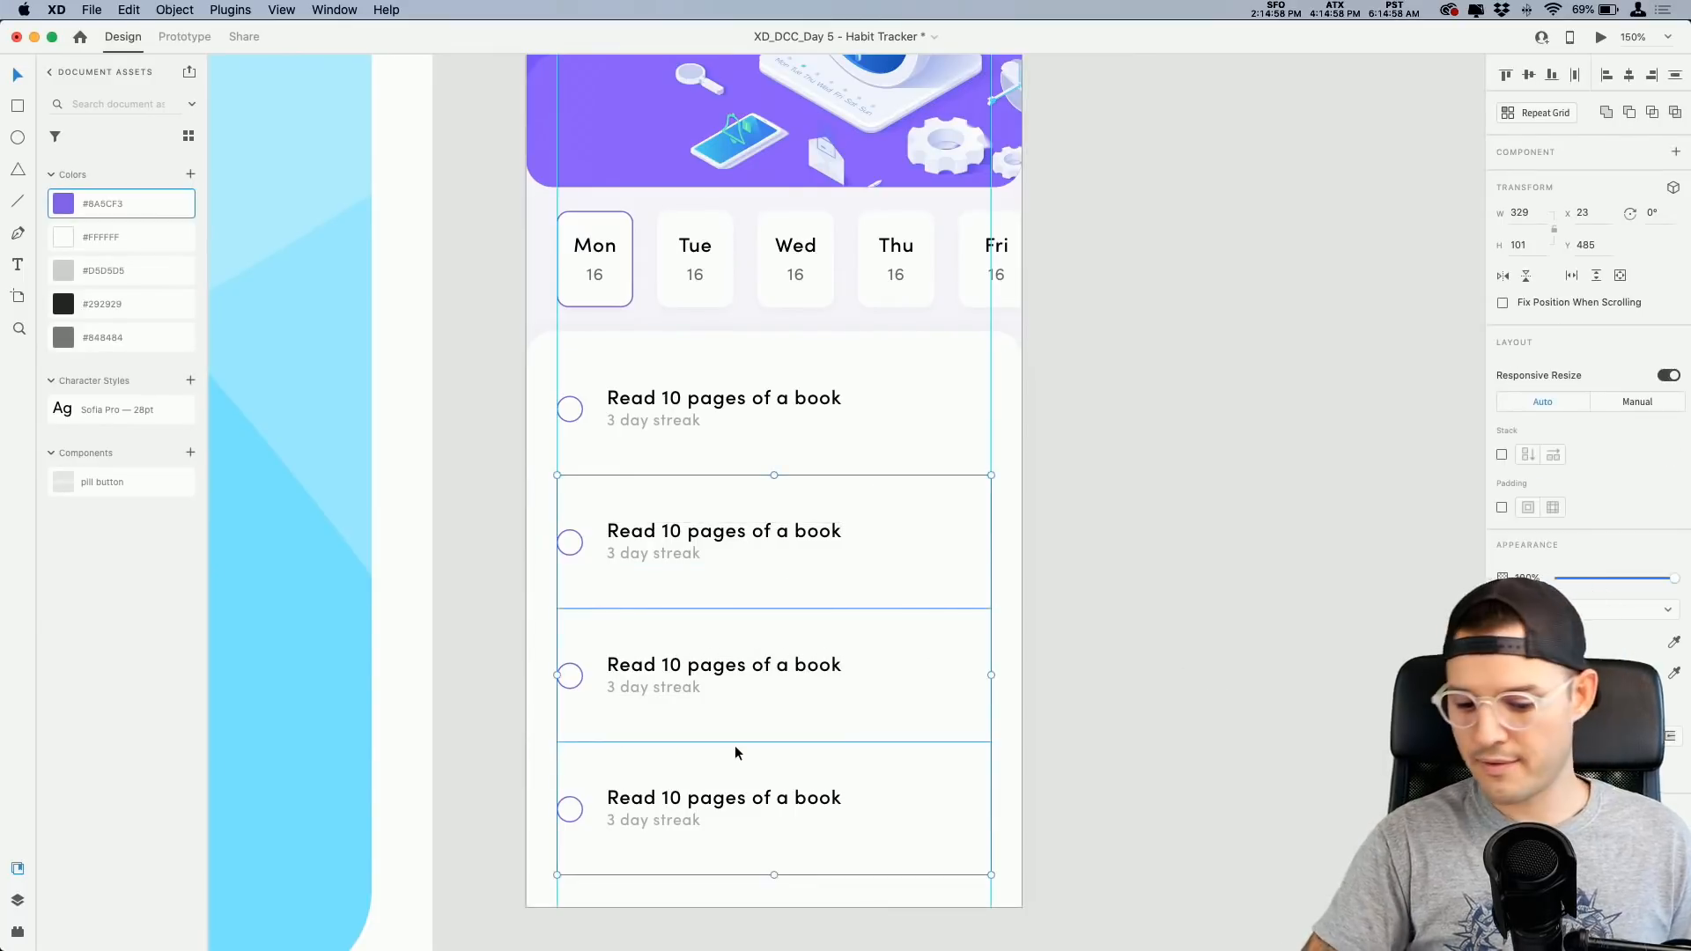
pyautogui.press('Delete')
# Step: Move the remaining habit row down to Y 406 and repeat it vertically as a three-row grid with no gap
pyautogui.moveTo(823, 401); pyautogui.dragTo(828, 433)
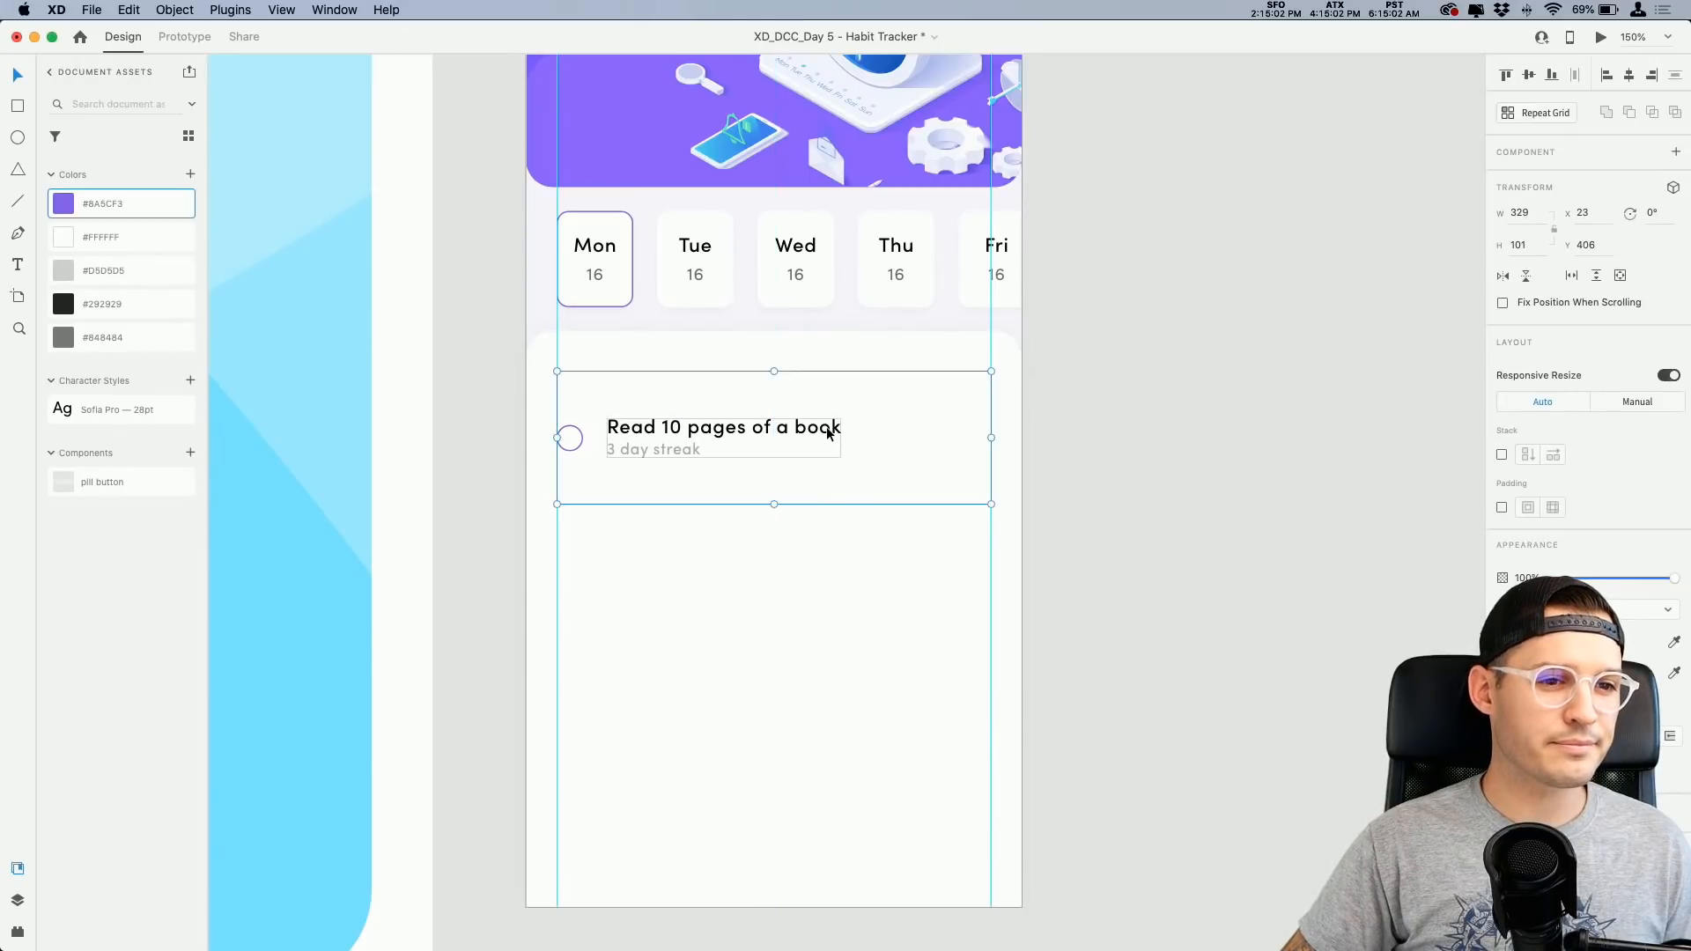
pyautogui.press('super+r')
pyautogui.moveTo(773, 504); pyautogui.dragTo(773, 749)
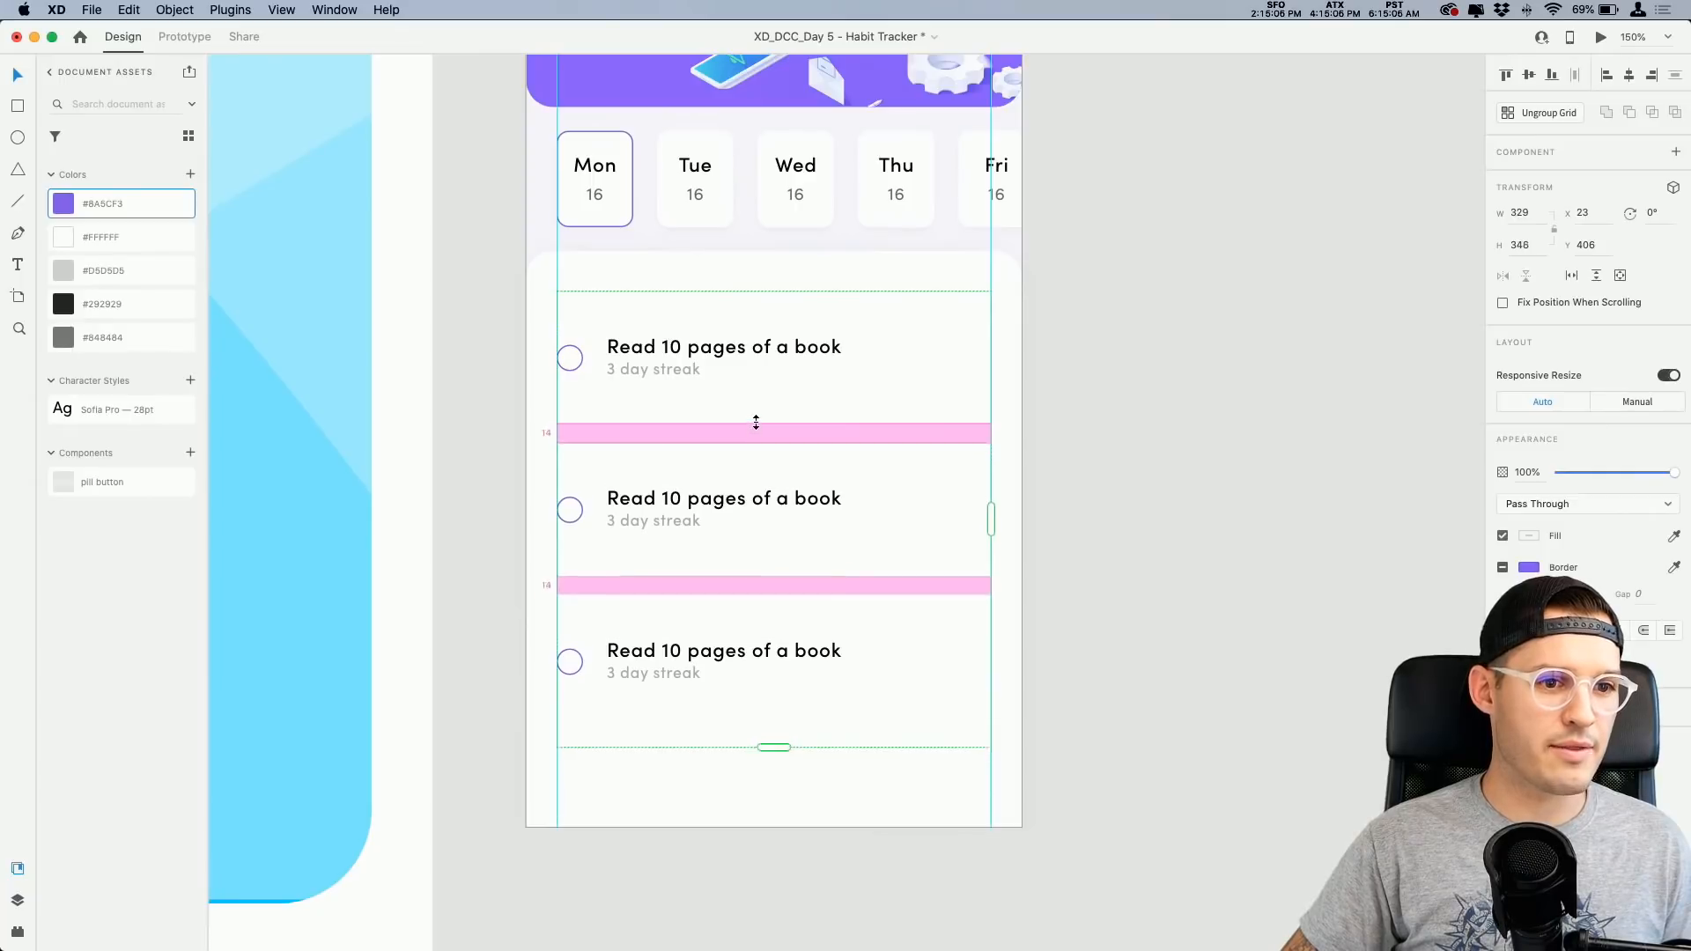
pyautogui.moveTo(756, 423); pyautogui.dragTo(758, 404)
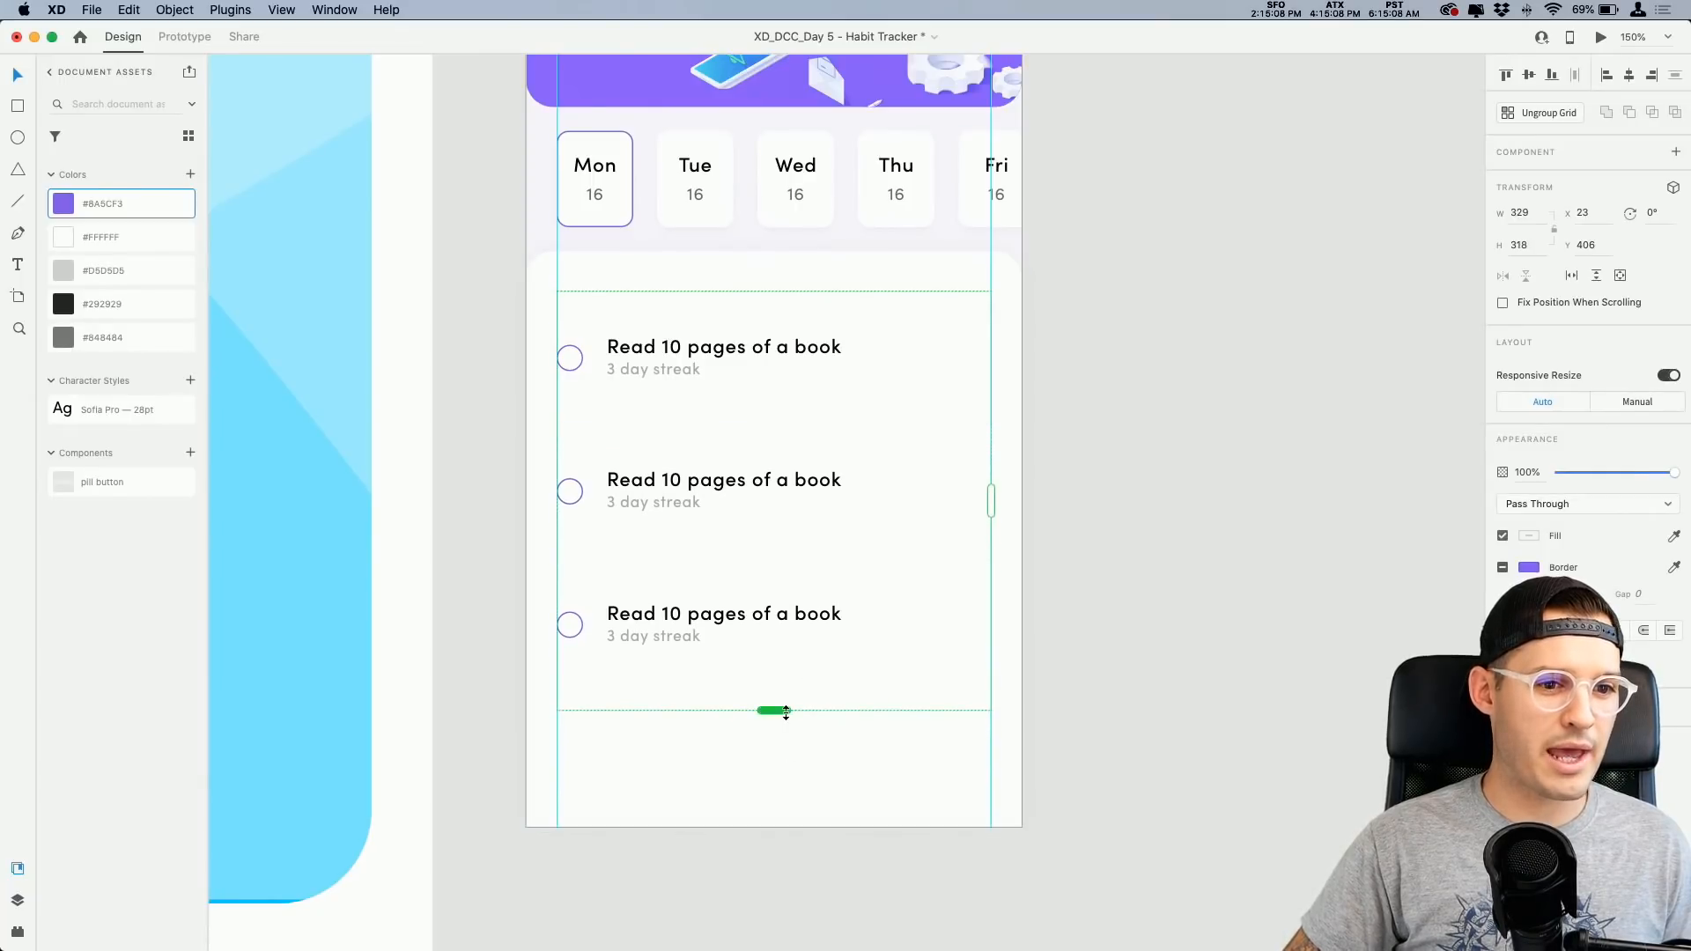
pyautogui.click(1212, 592)
pyautogui.moveTo(1204, 463)
pyautogui.mouseDown()
pyautogui.moveTo(1144, 585)
pyautogui.moveTo(1188, 436)
pyautogui.mouseUp()
# Step: Draw a borderless full-width bar along the artboard's bottom edge, 375 wide and about 81 high
pyautogui.press('r')
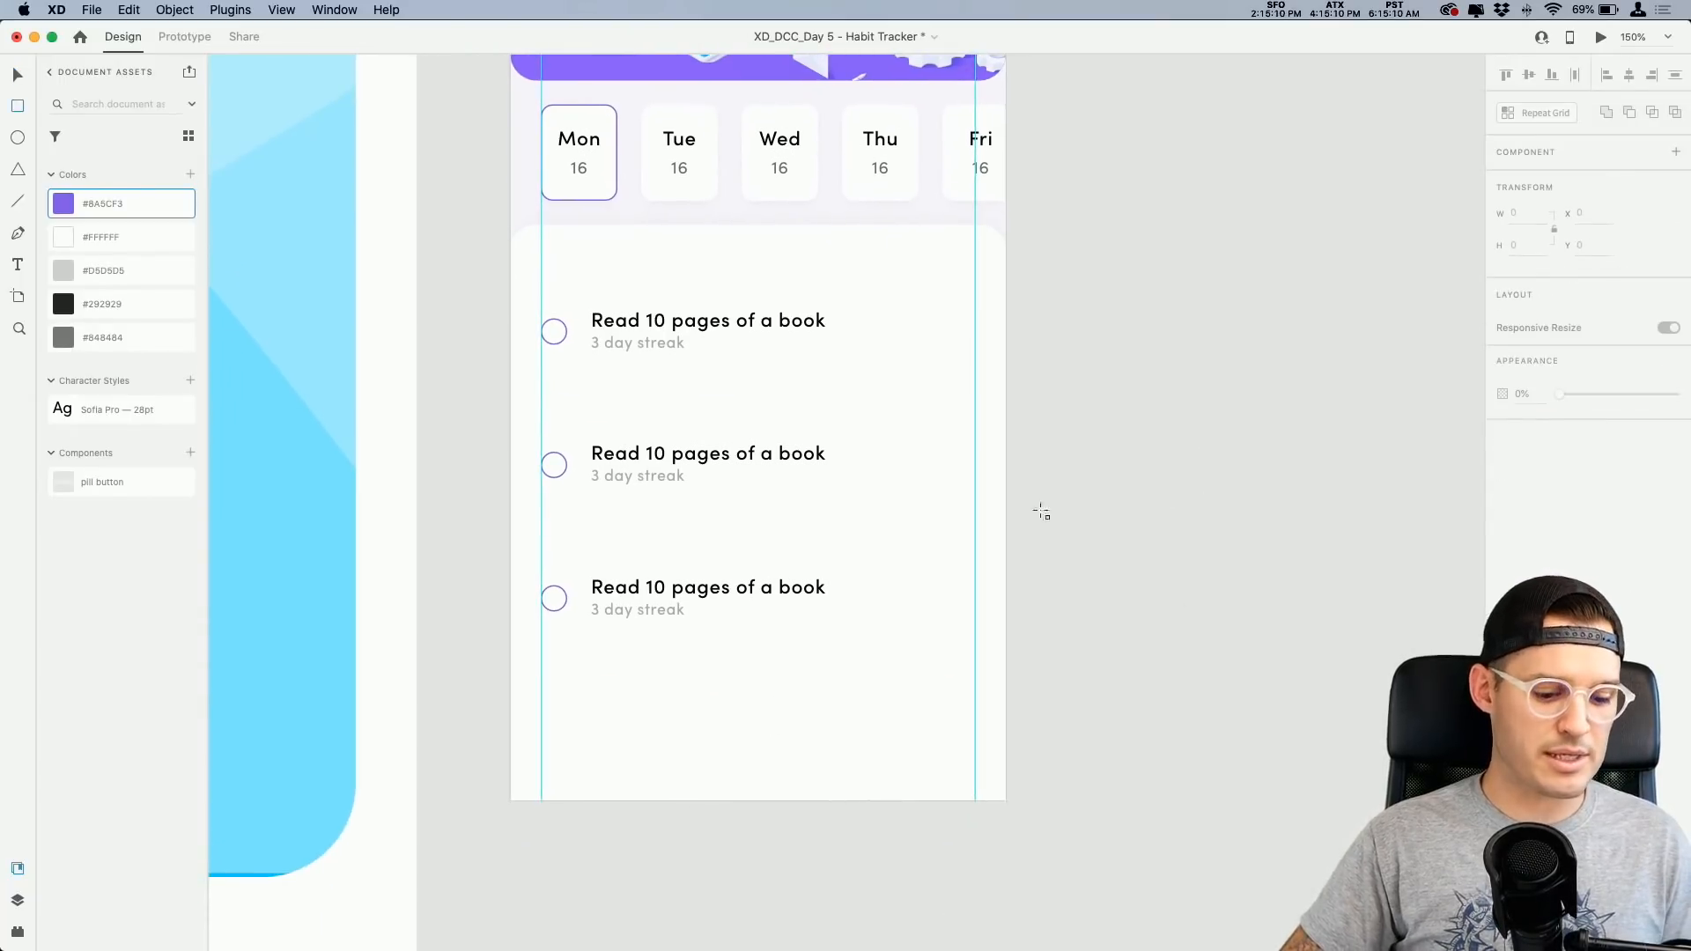
pyautogui.moveTo(511, 722)
pyautogui.mouseDown()
pyautogui.moveTo(1049, 774)
pyautogui.moveTo(1005, 797)
pyautogui.mouseUp()
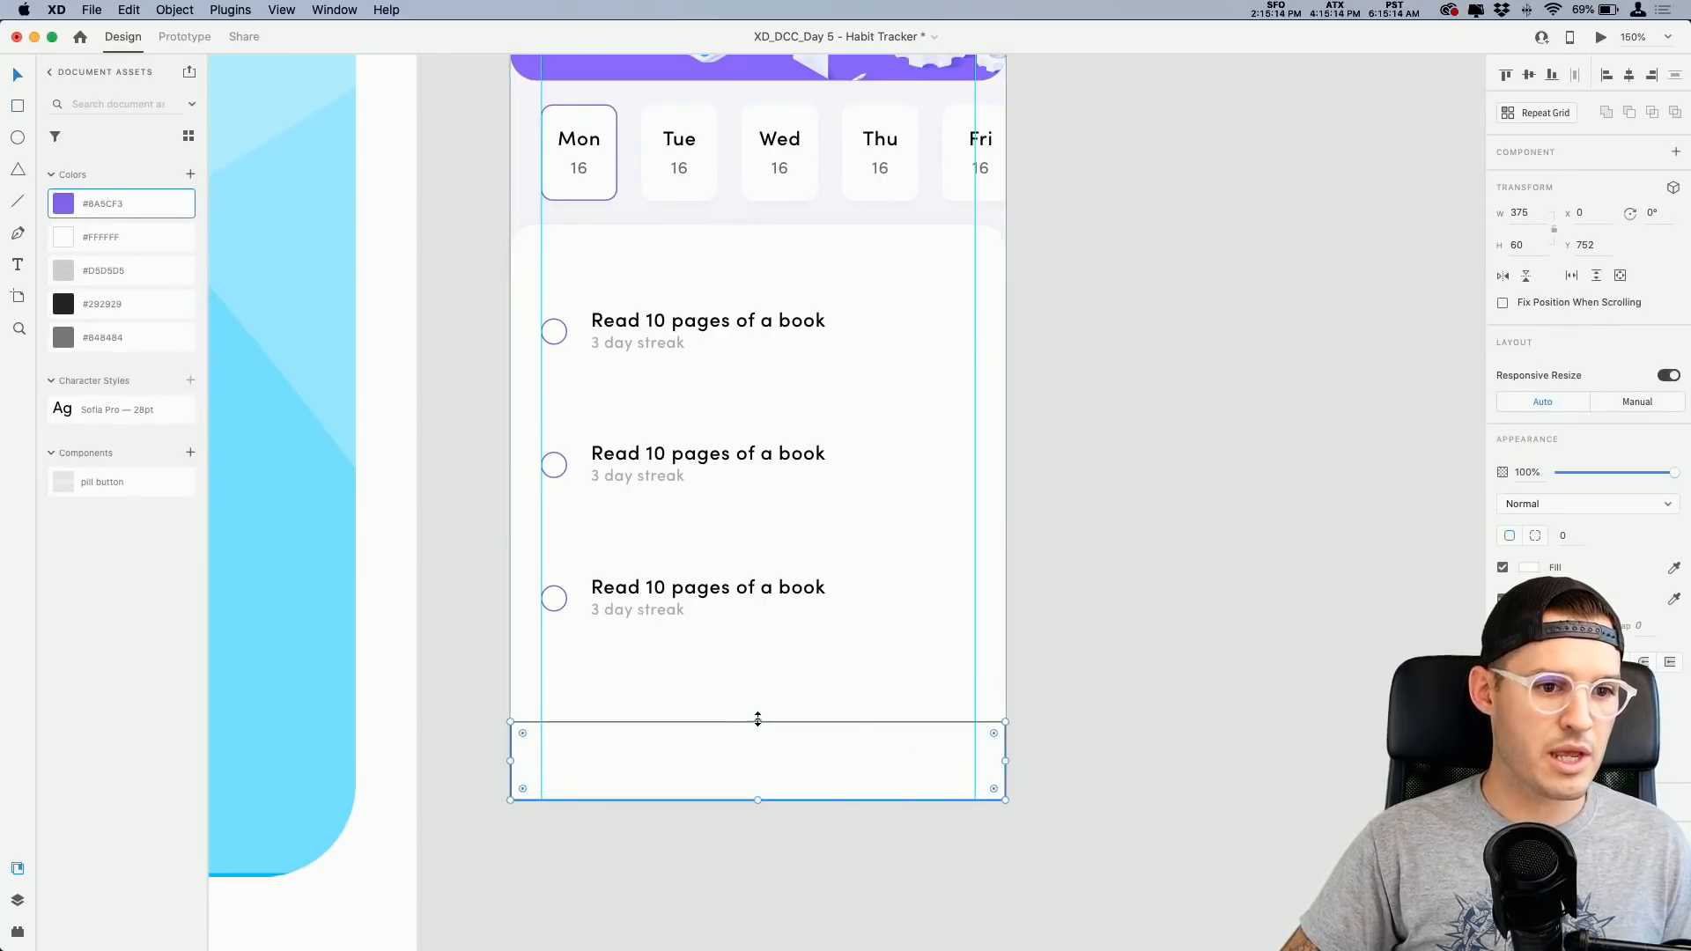
pyautogui.moveTo(758, 719); pyautogui.dragTo(757, 693)
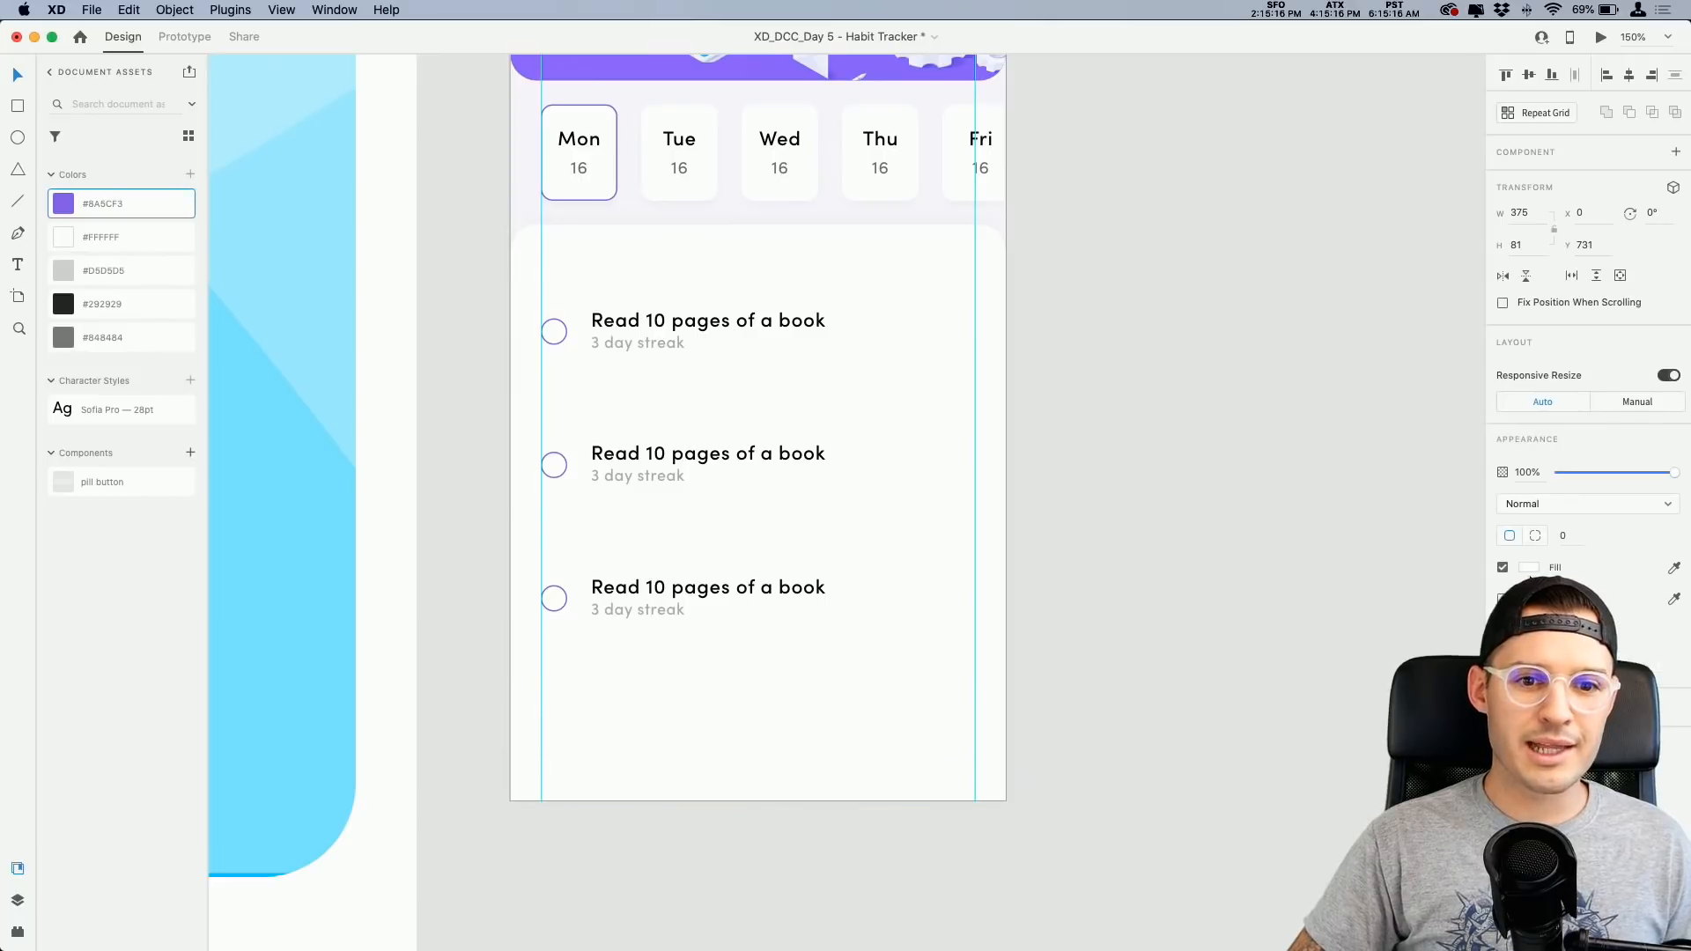
# Step: Fill the navigation bar with the pale lavender sampled from the artboard background around the day cards
pyautogui.click(1530, 567)
pyautogui.moveTo(1325, 490); pyautogui.dragTo(1355, 533)
pyautogui.press('i')
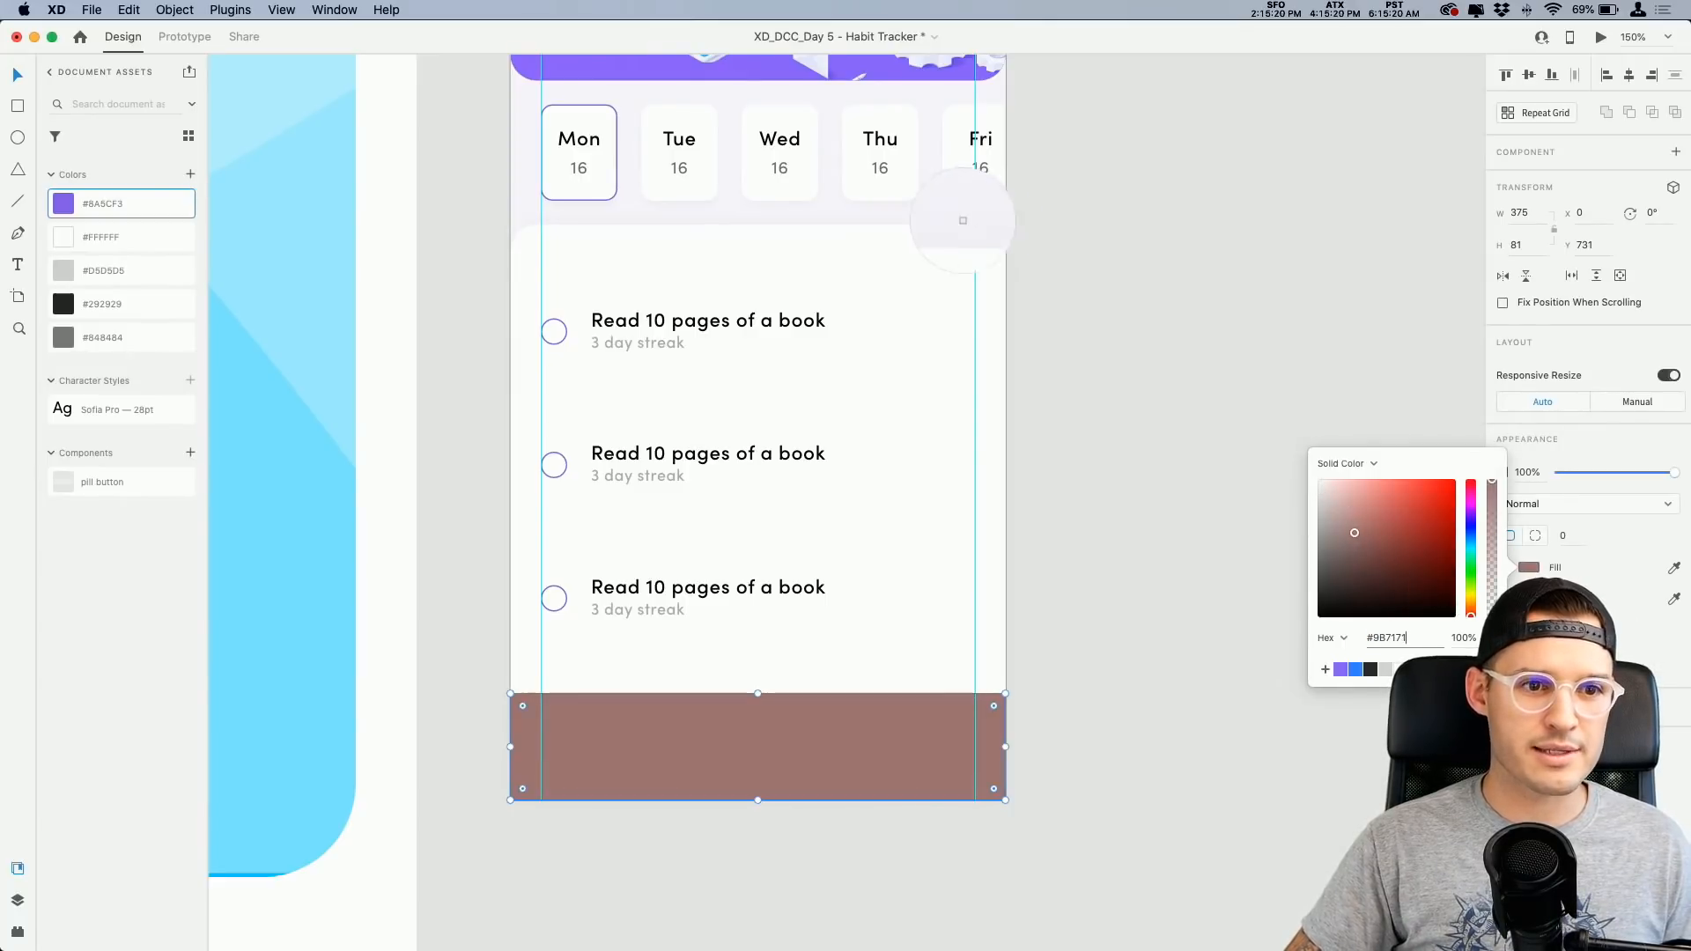
pyautogui.click(932, 215)
pyautogui.click(1101, 583)
pyautogui.click(794, 754)
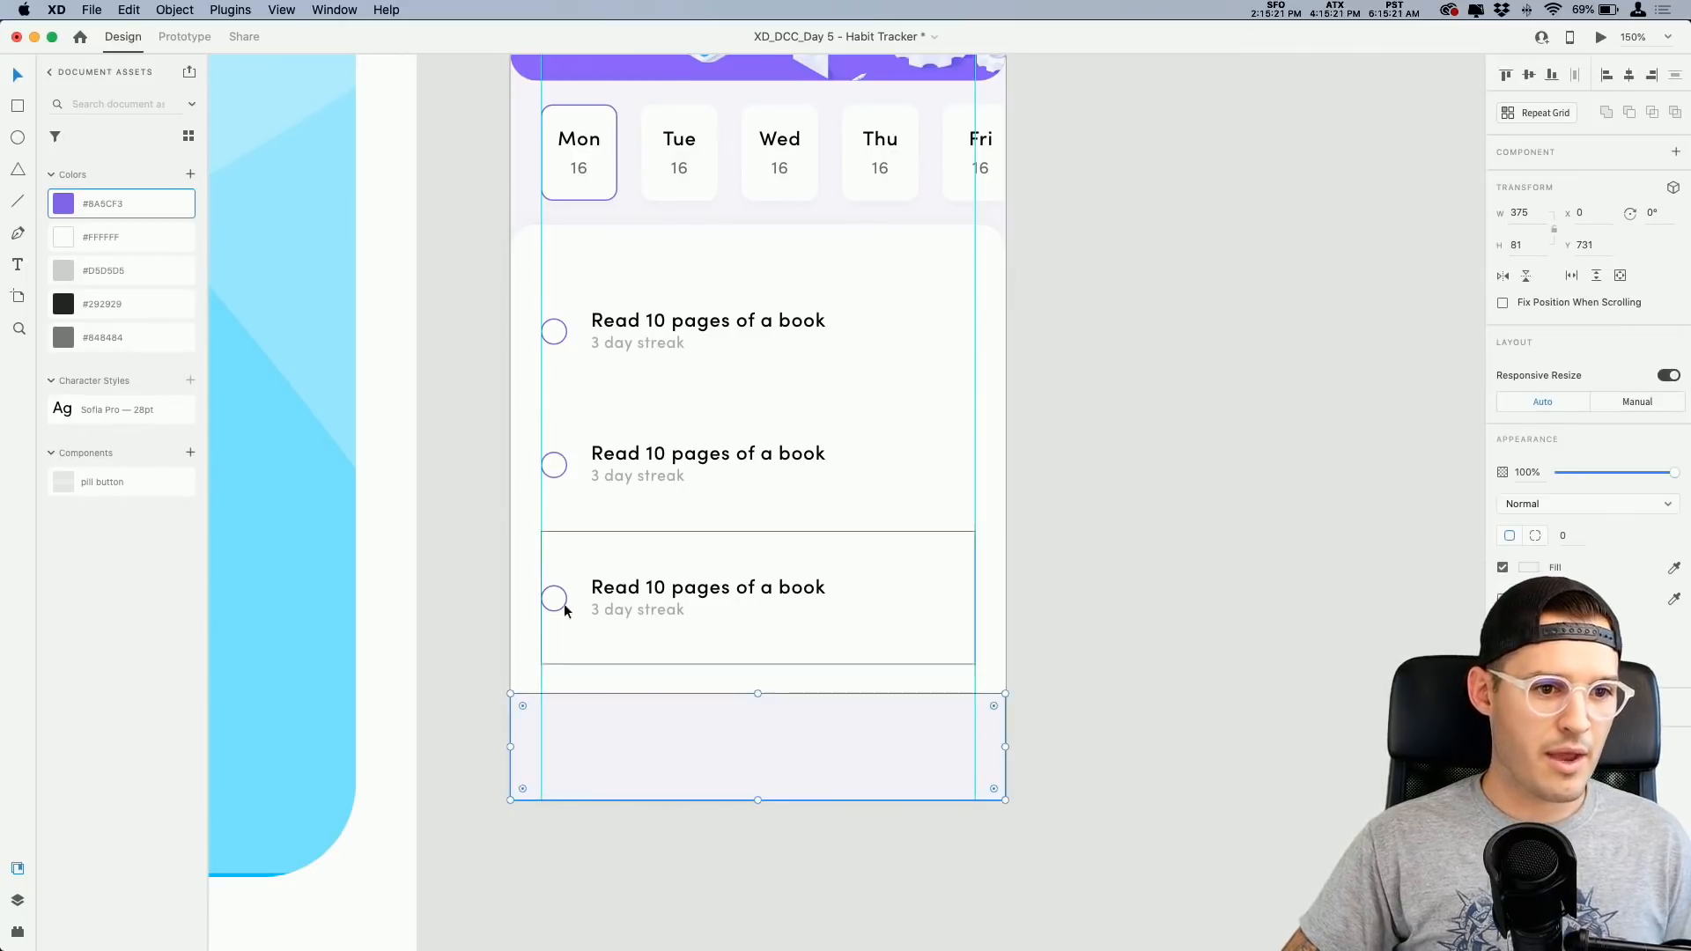
# Step: Paste a copy of the third habit row's 20 by 20 circle onto the navigation bar
pyautogui.doubleClick(555, 596)
pyautogui.click(703, 786)
pyautogui.press('z')
pyautogui.moveTo(519, 865); pyautogui.dragTo(672, 706)
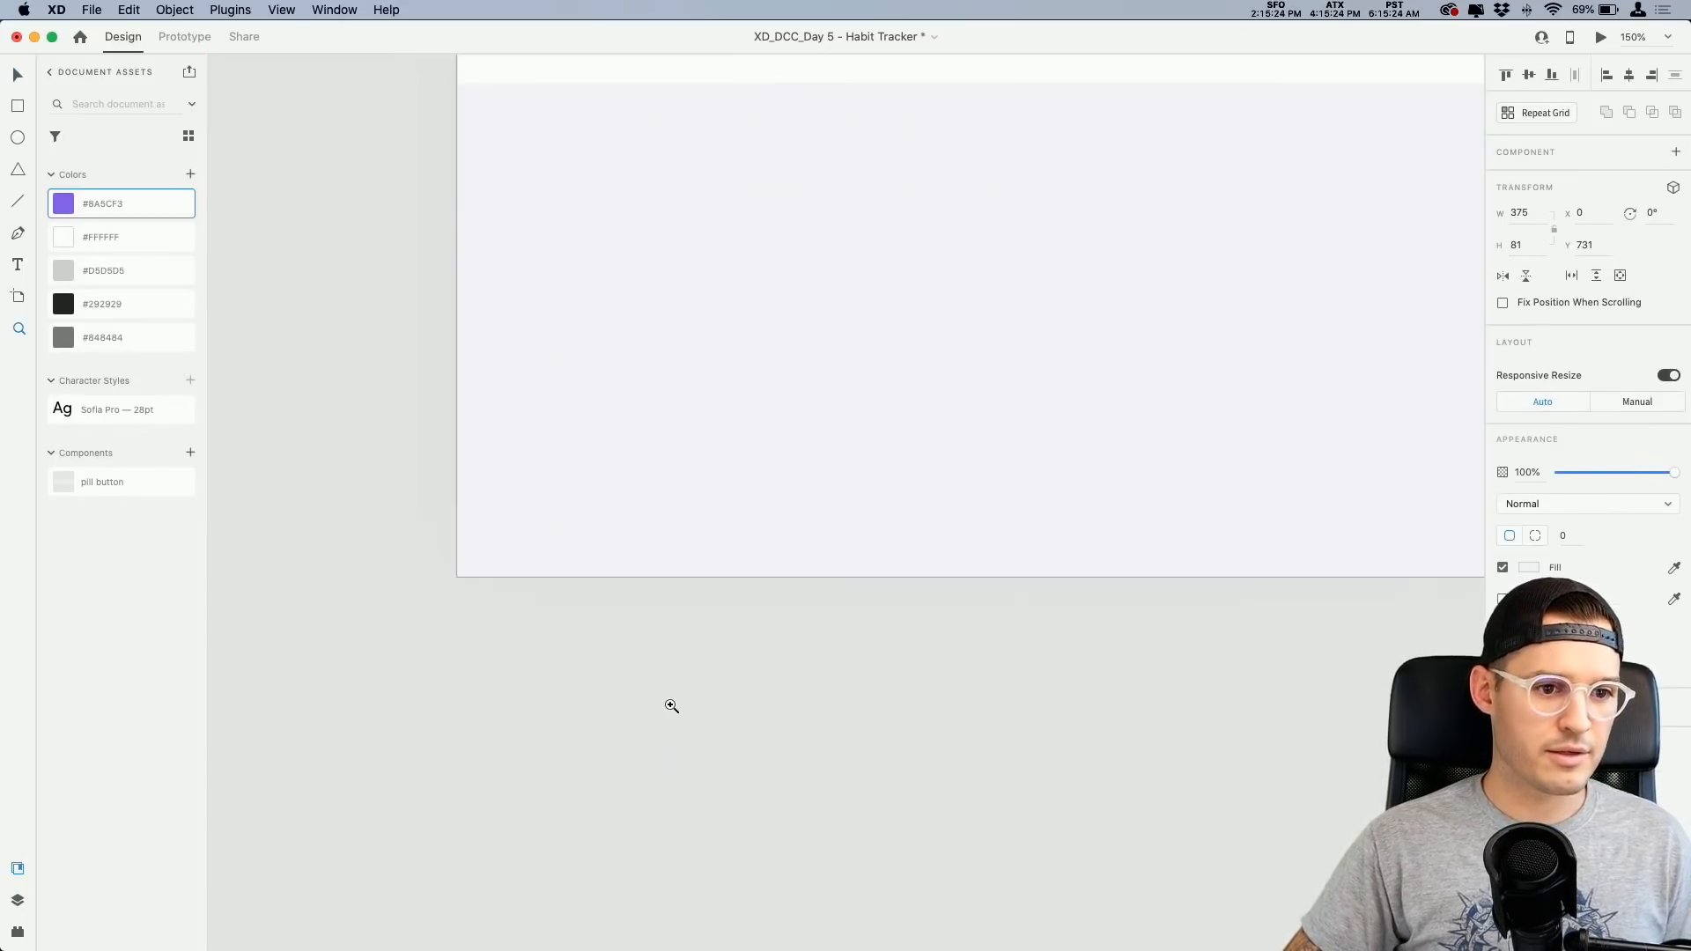
pyautogui.press('super+v')
pyautogui.hscroll(5, 546, 555)
pyautogui.scroll(2, 547, 555)
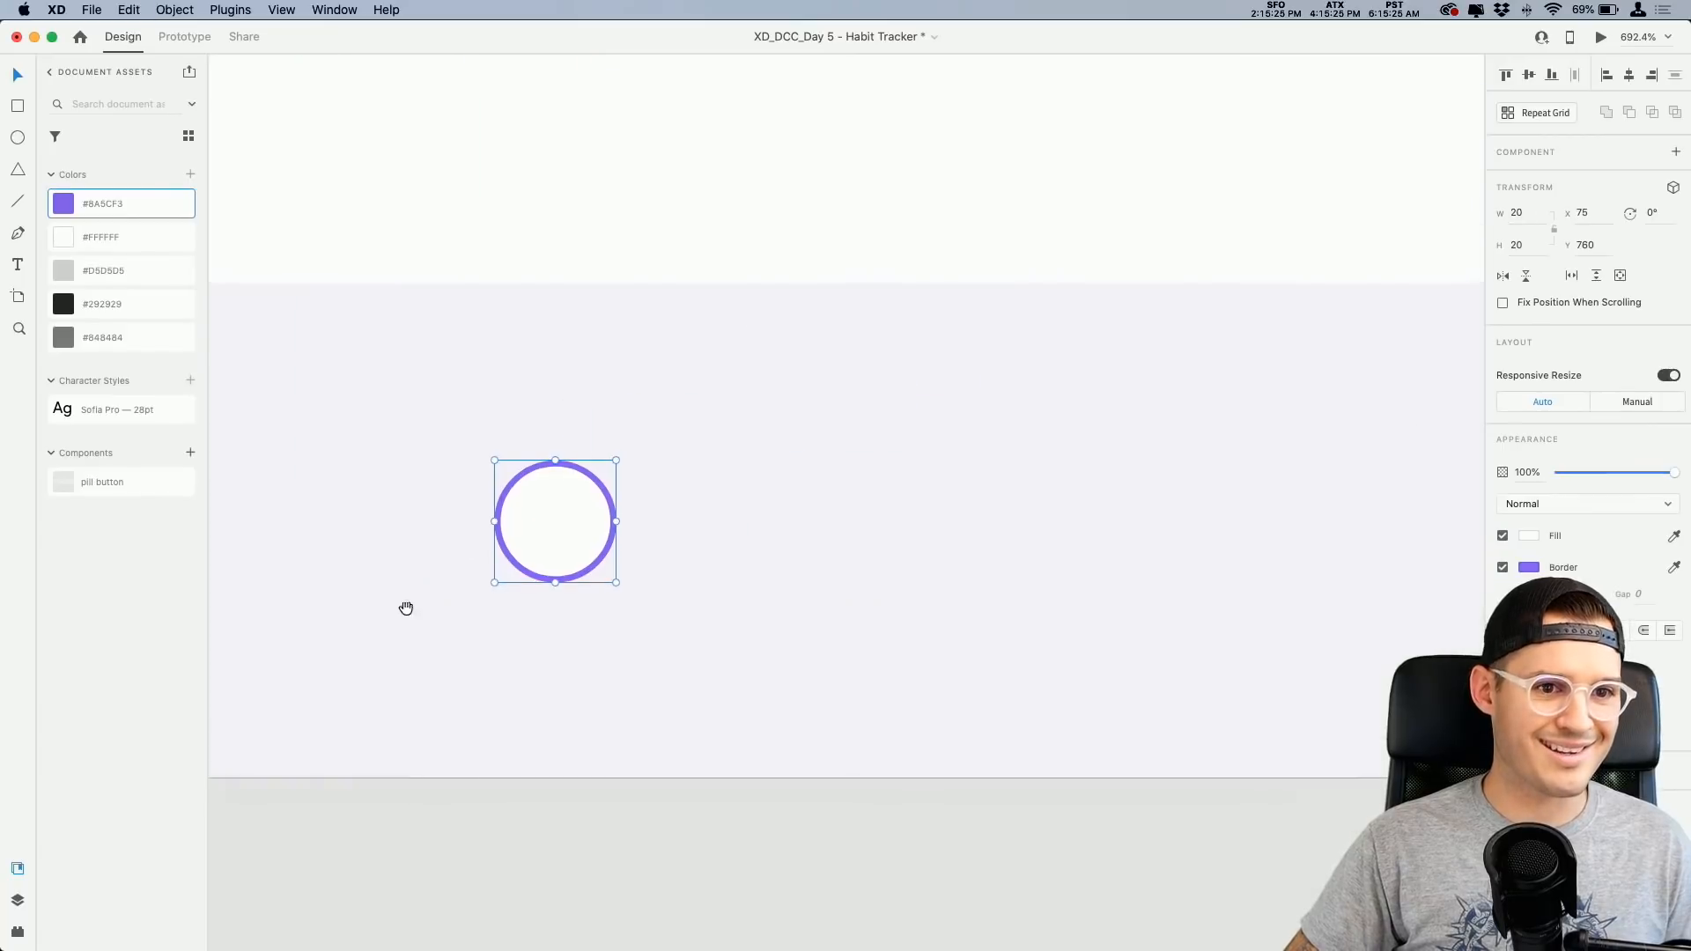
# Step: Enlarge the pasted circle to 36 by 36 without a border and place it at X 23, Y 754 on the left margin guide
pyautogui.moveTo(618, 461); pyautogui.dragTo(667, 411)
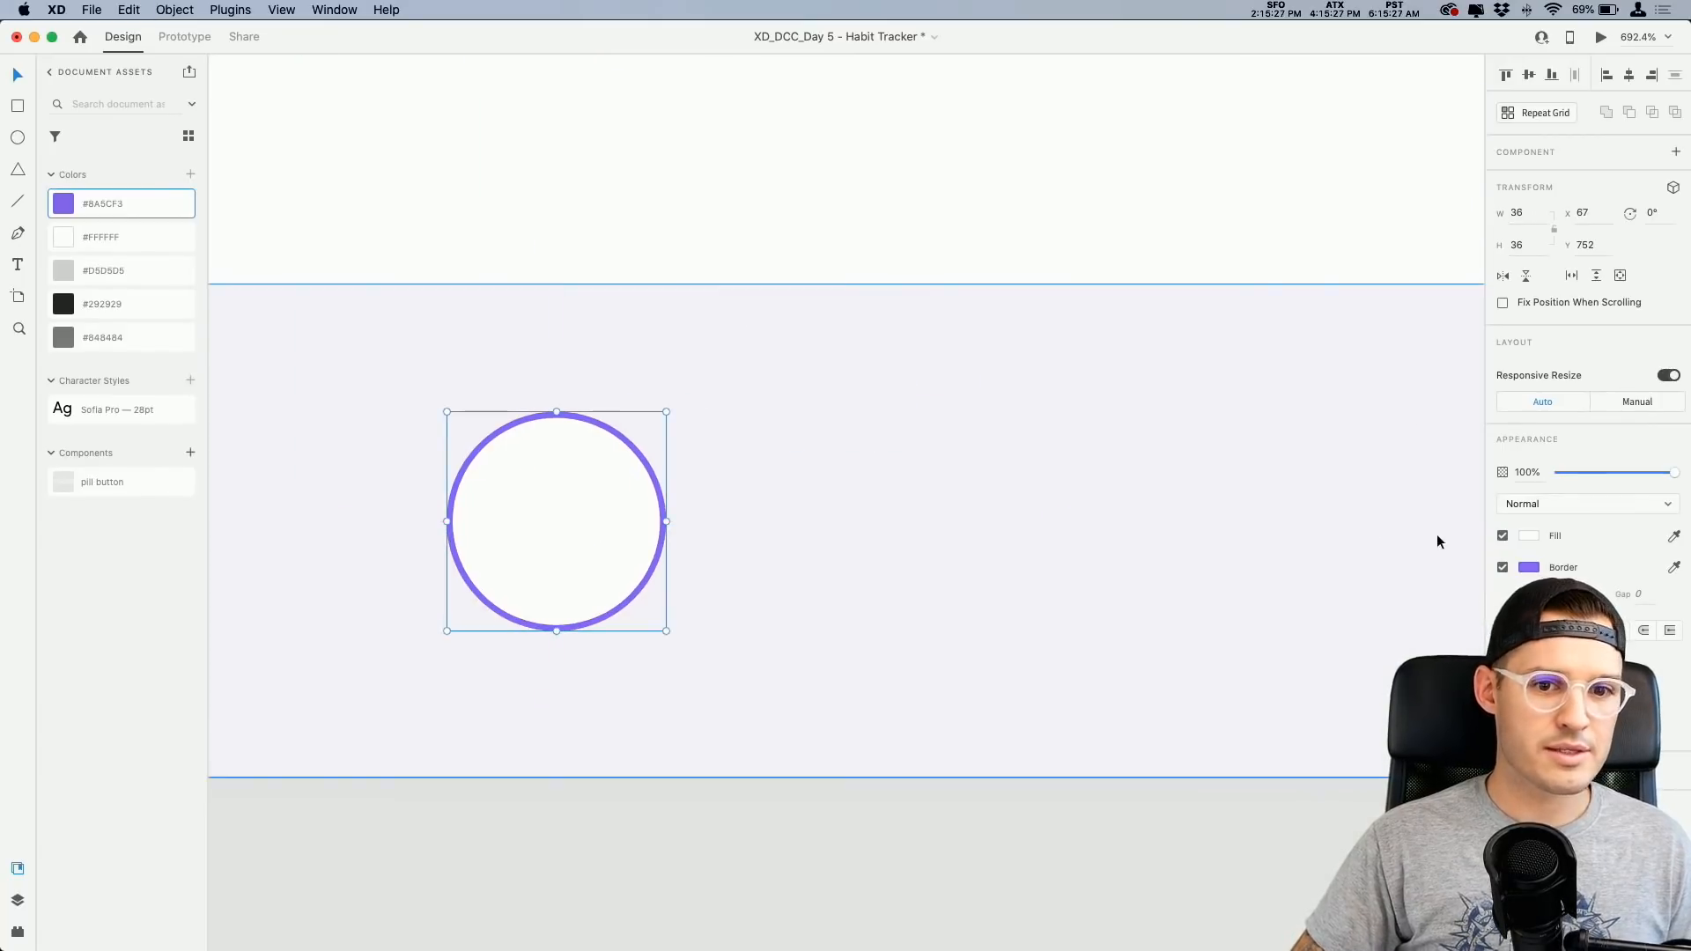
pyautogui.click(1503, 568)
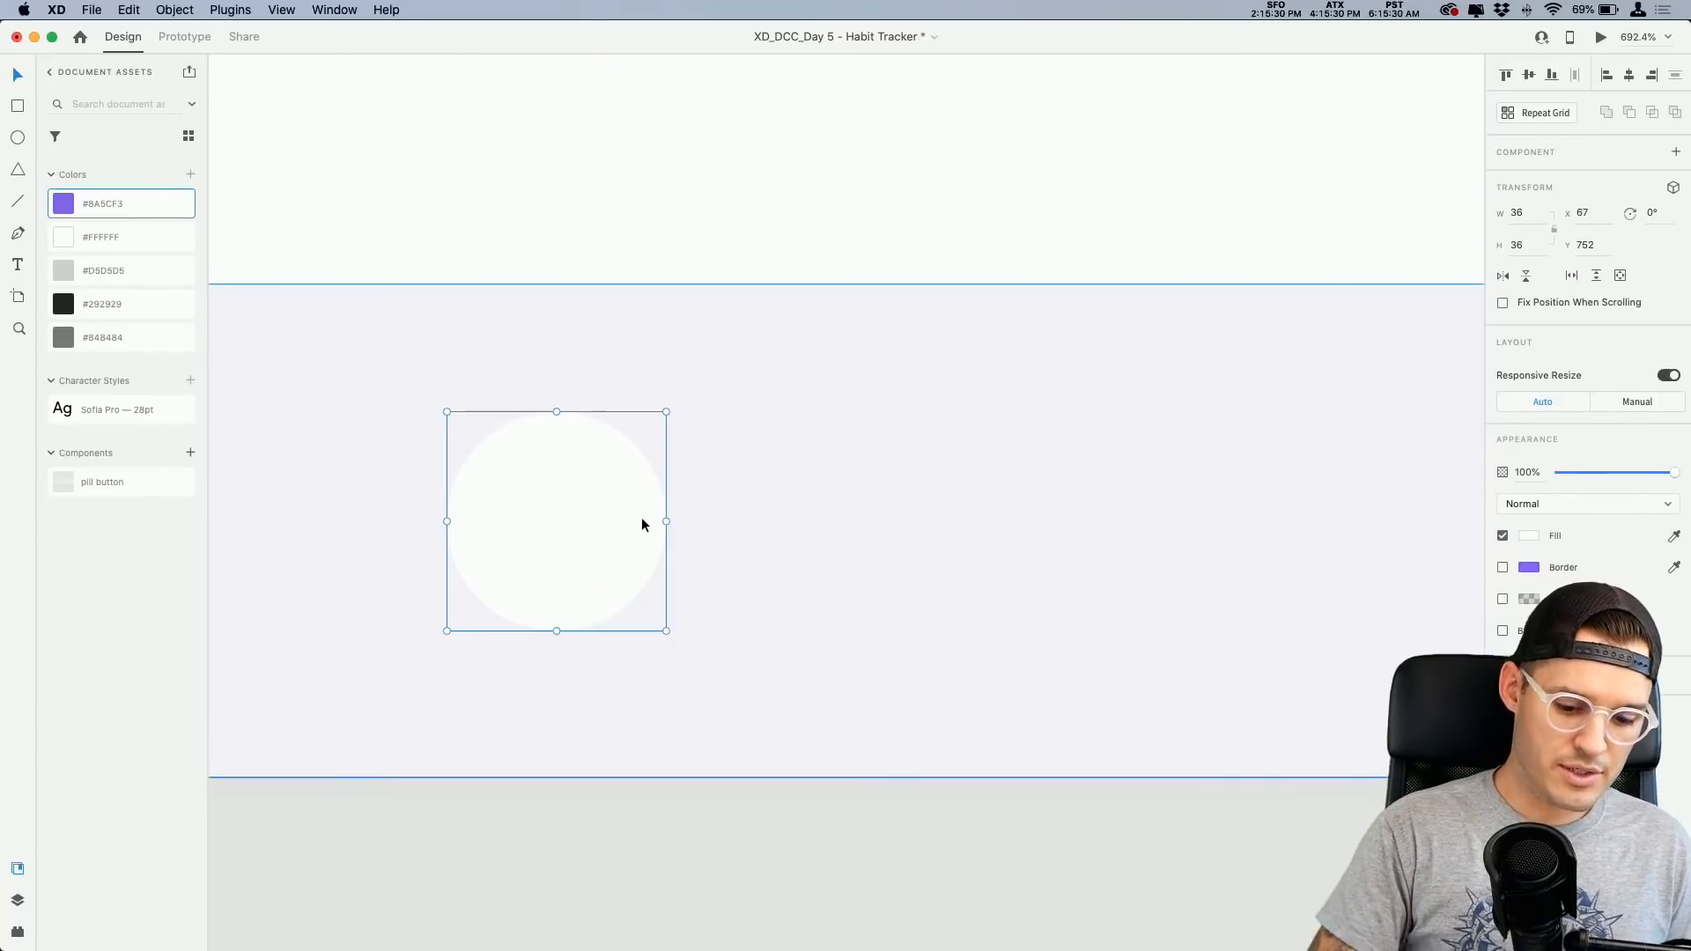
pyautogui.press('super+minus')
pyautogui.moveTo(695, 528); pyautogui.dragTo(593, 529)
# Step: Repeat the circle horizontally as a grid of four, spaced evenly between the left and right margin guides
pyautogui.press('super+r')
pyautogui.hscroll(3, 593, 530)
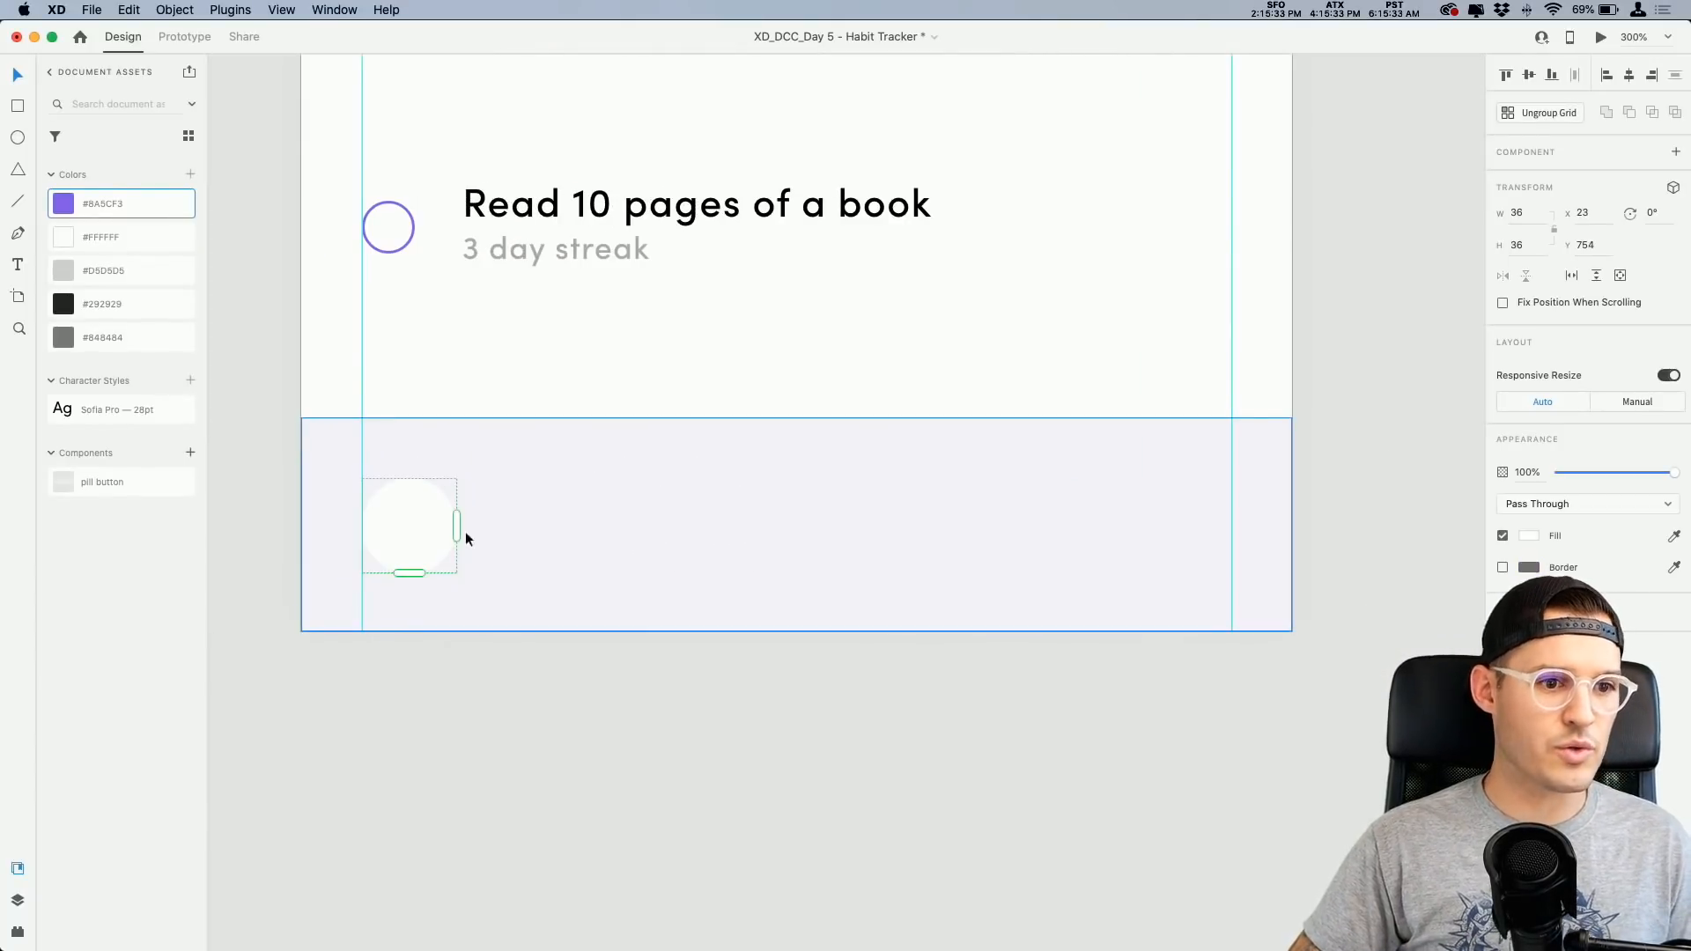
pyautogui.moveTo(455, 525); pyautogui.dragTo(905, 555)
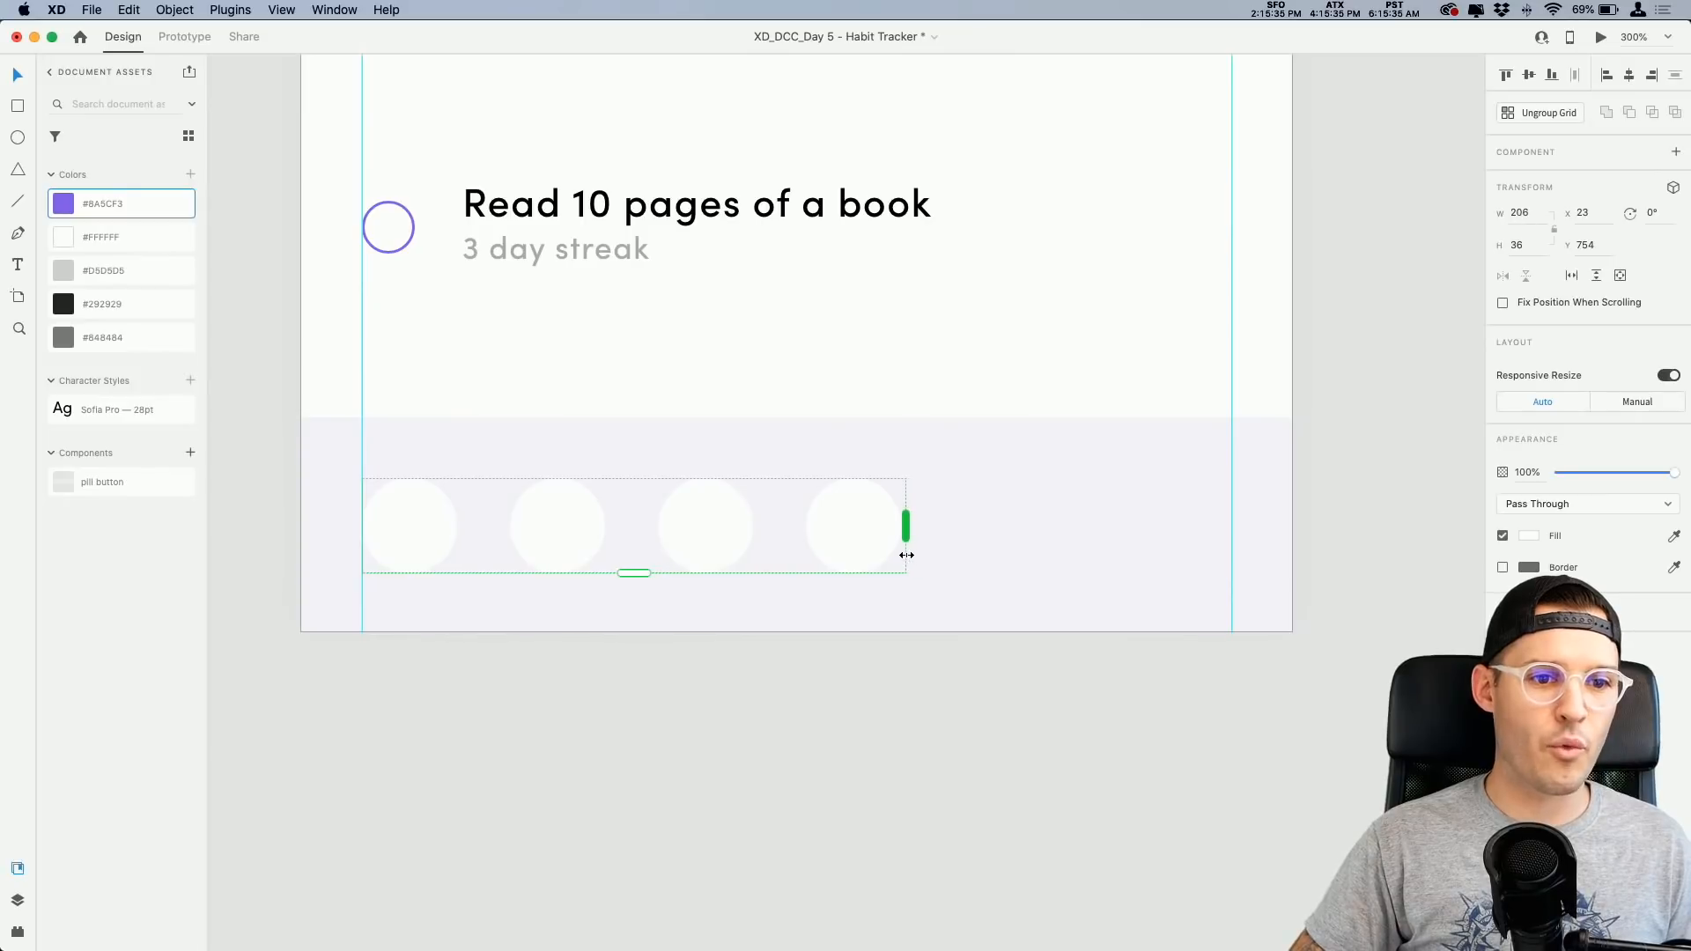
pyautogui.moveTo(782, 537); pyautogui.dragTo(1105, 548)
pyautogui.click(1049, 664)
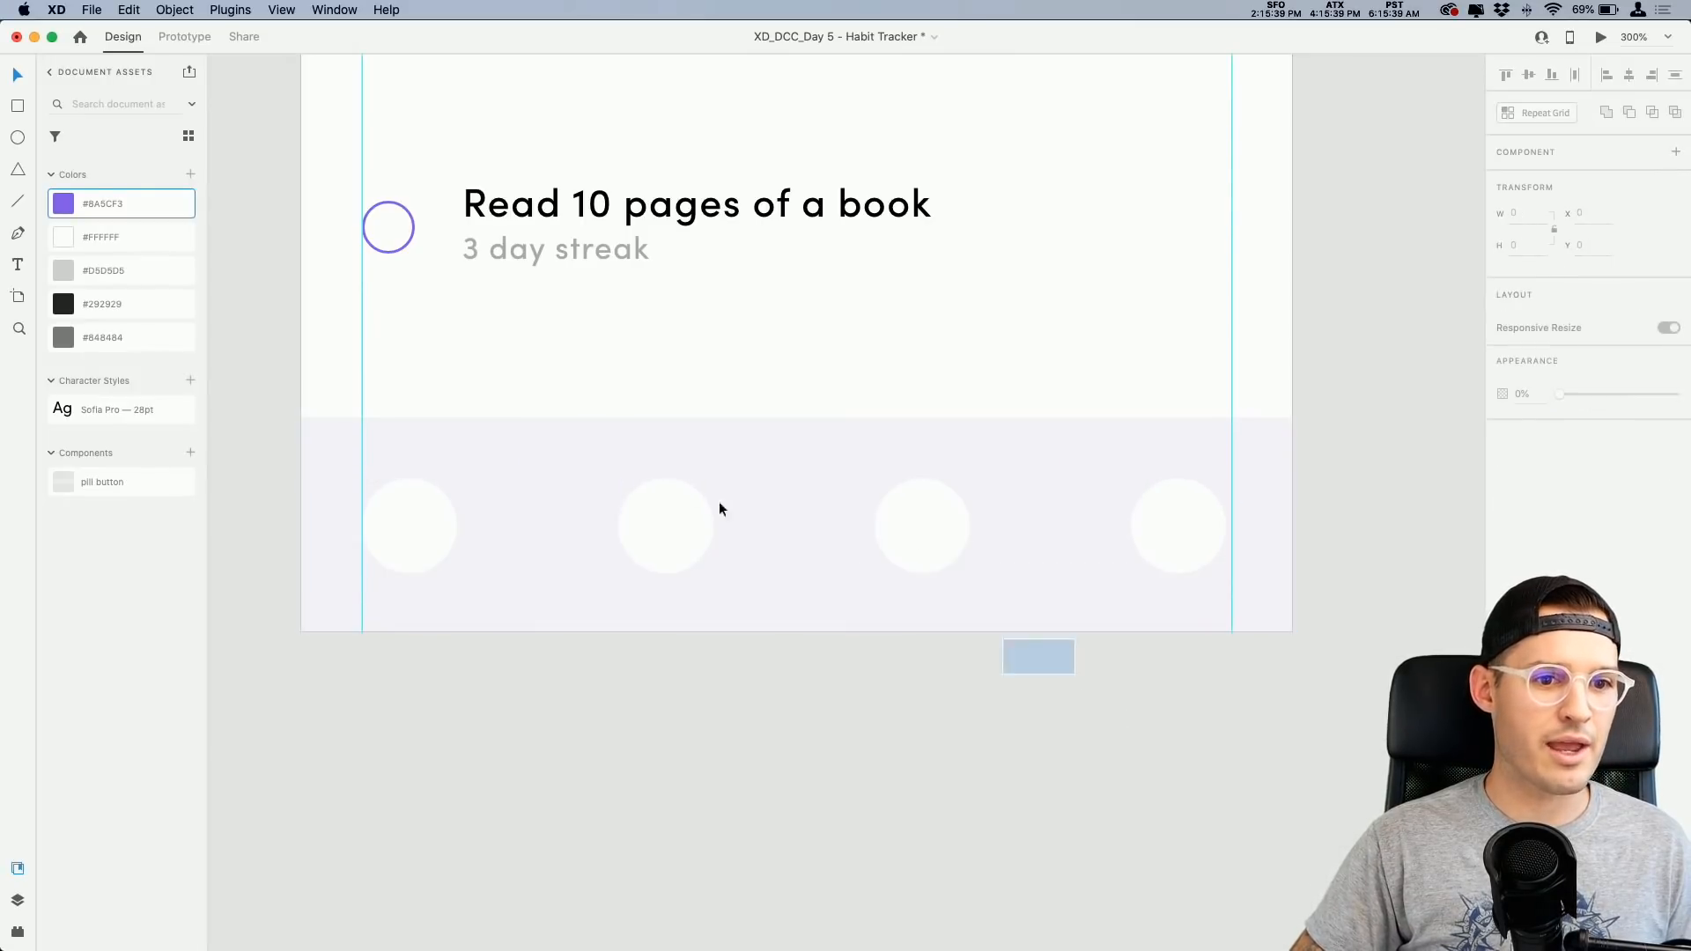
# Step: Group the navigation bar with its four circles and lock the group under the name nav
pyautogui.click(767, 619)
pyautogui.click(743, 470)
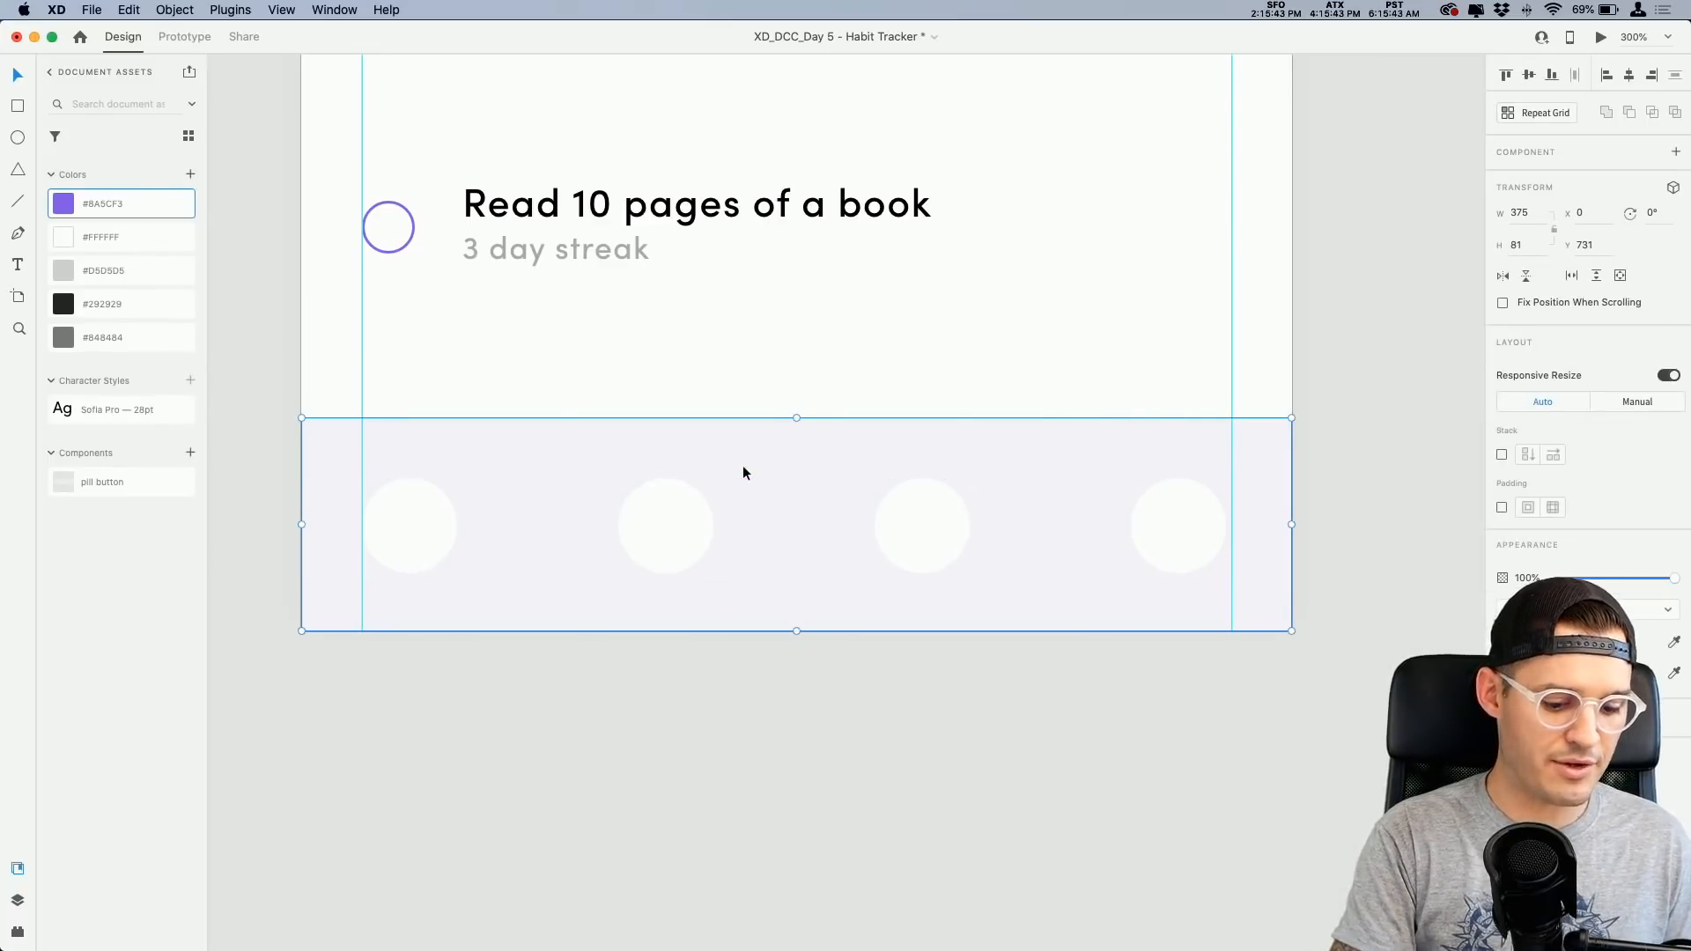
pyautogui.press('super+y')
pyautogui.click(52, 164)
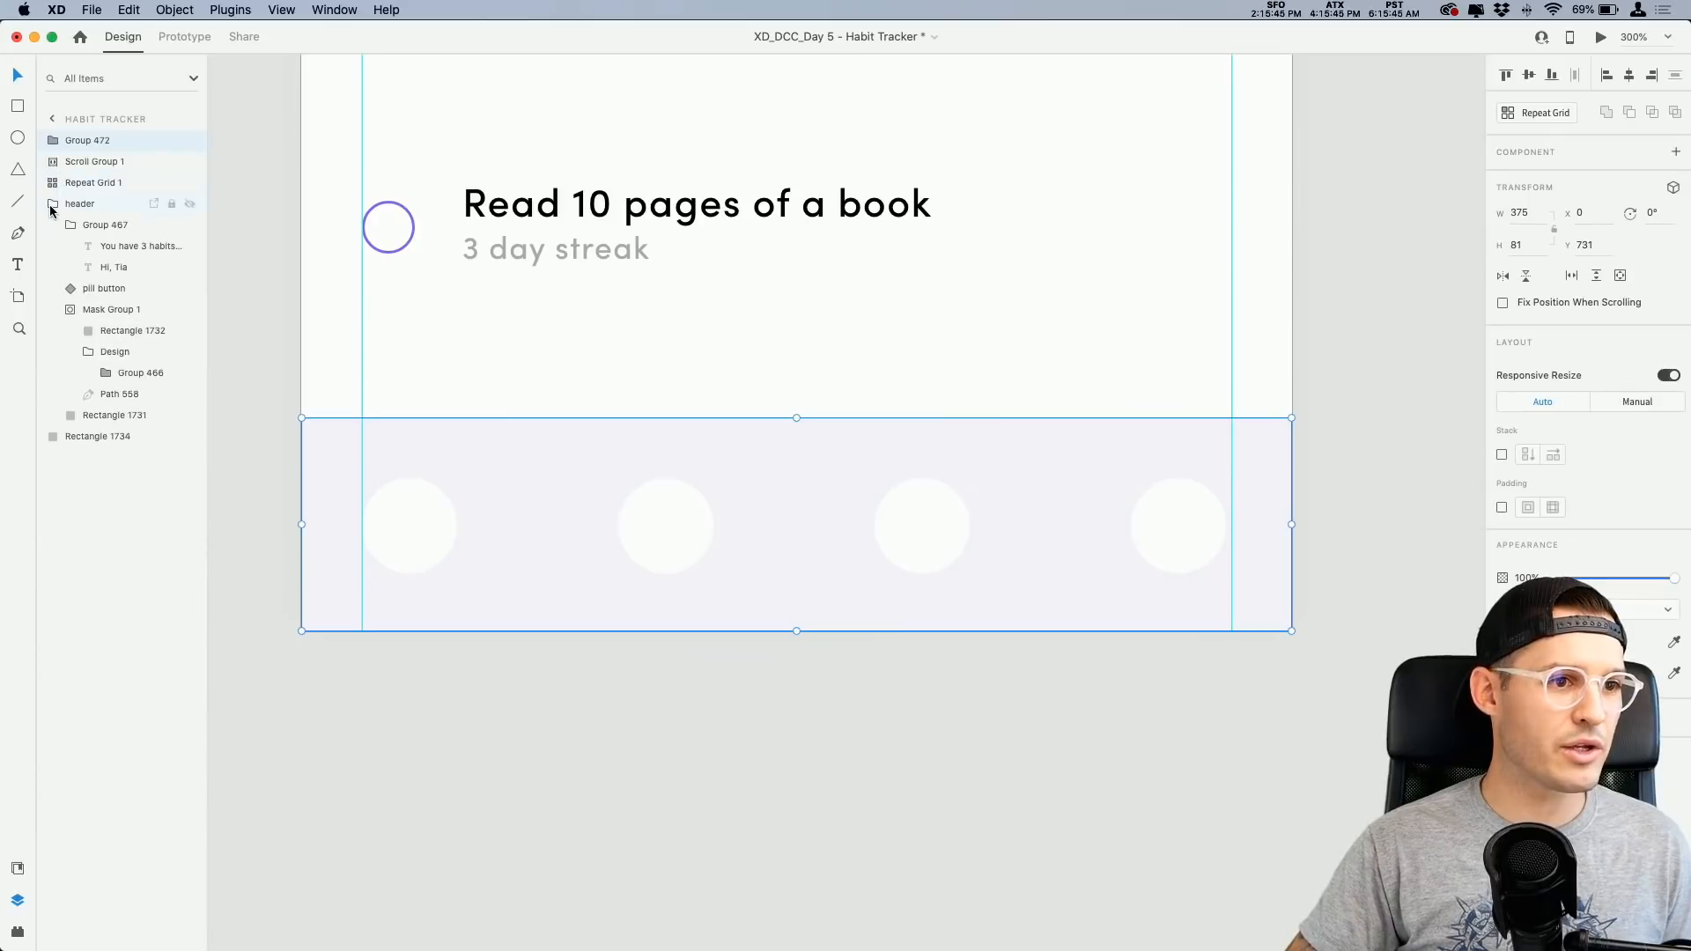
pyautogui.click(51, 207)
pyautogui.doubleClick(88, 142)
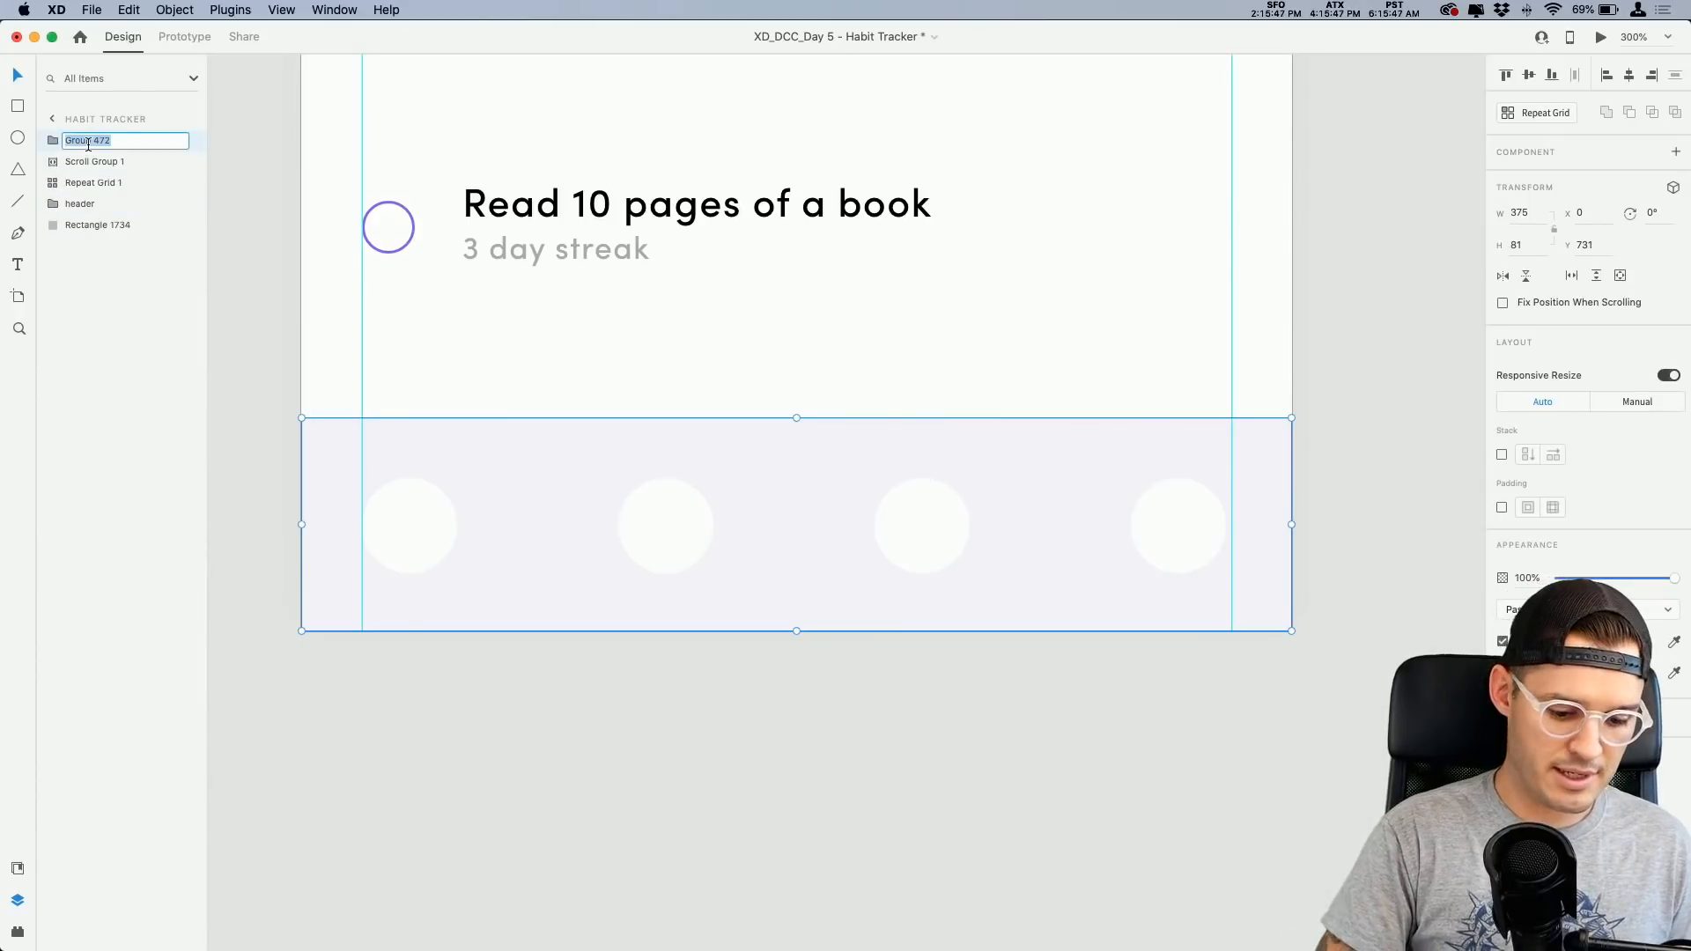
pyautogui.write('nav')
pyautogui.press('Return')
pyautogui.click(745, 759)
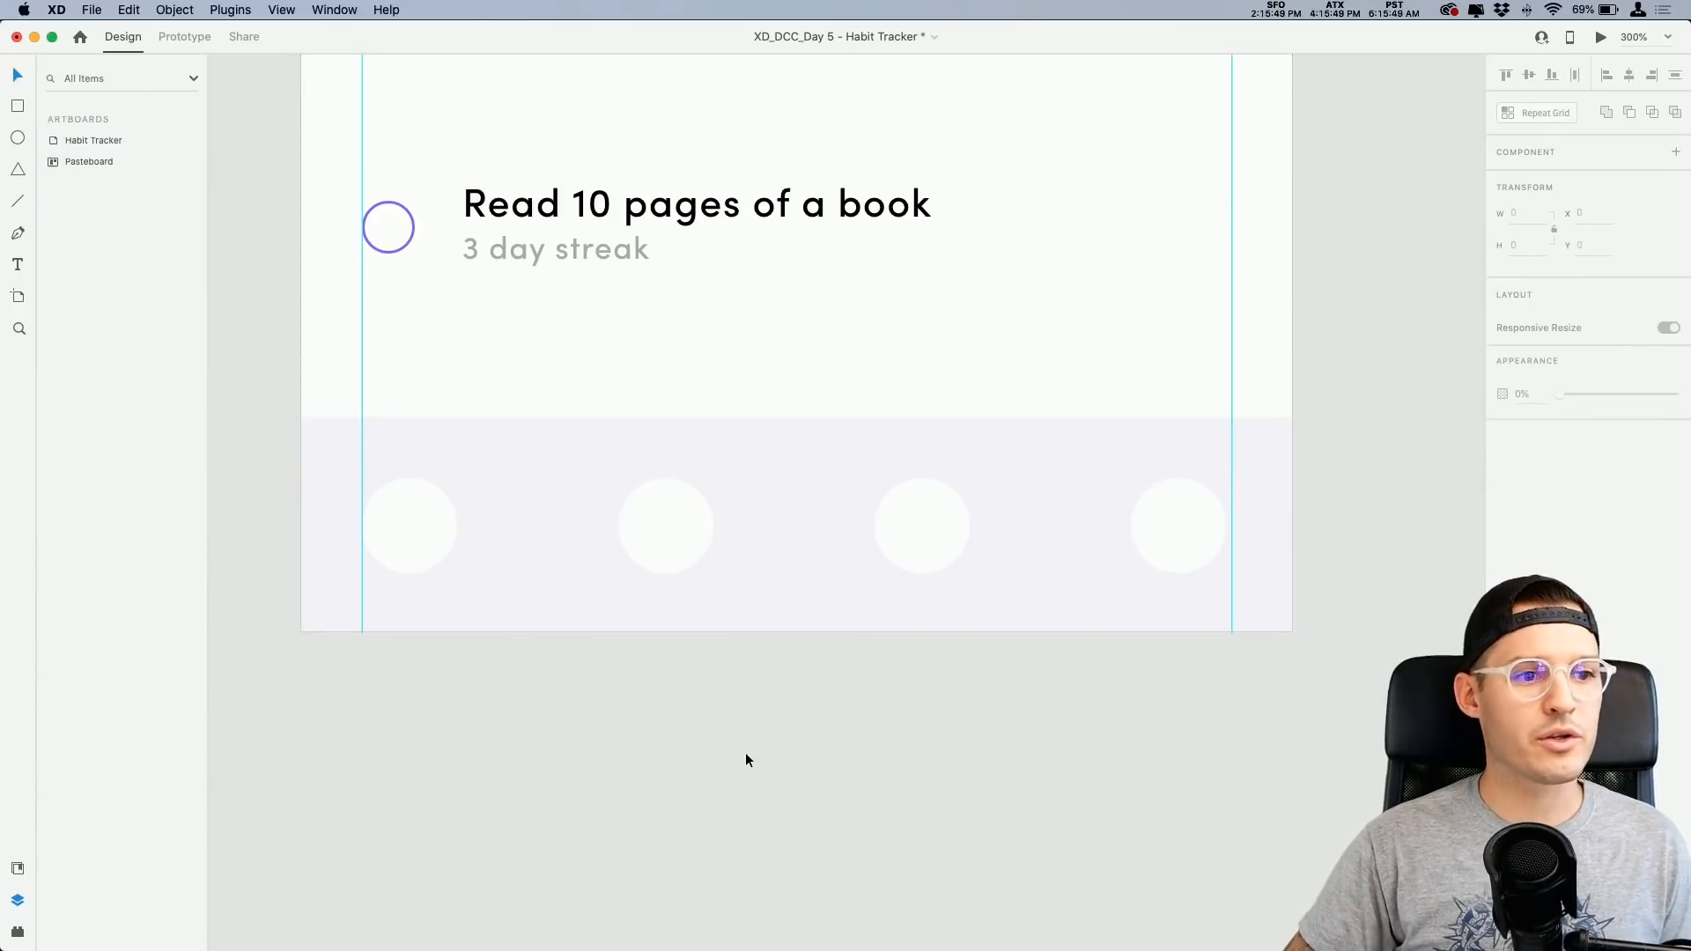
# Step: Review the whole Habit Tracker artboard, from the header down to the navigation bar
pyautogui.press('super+minus')
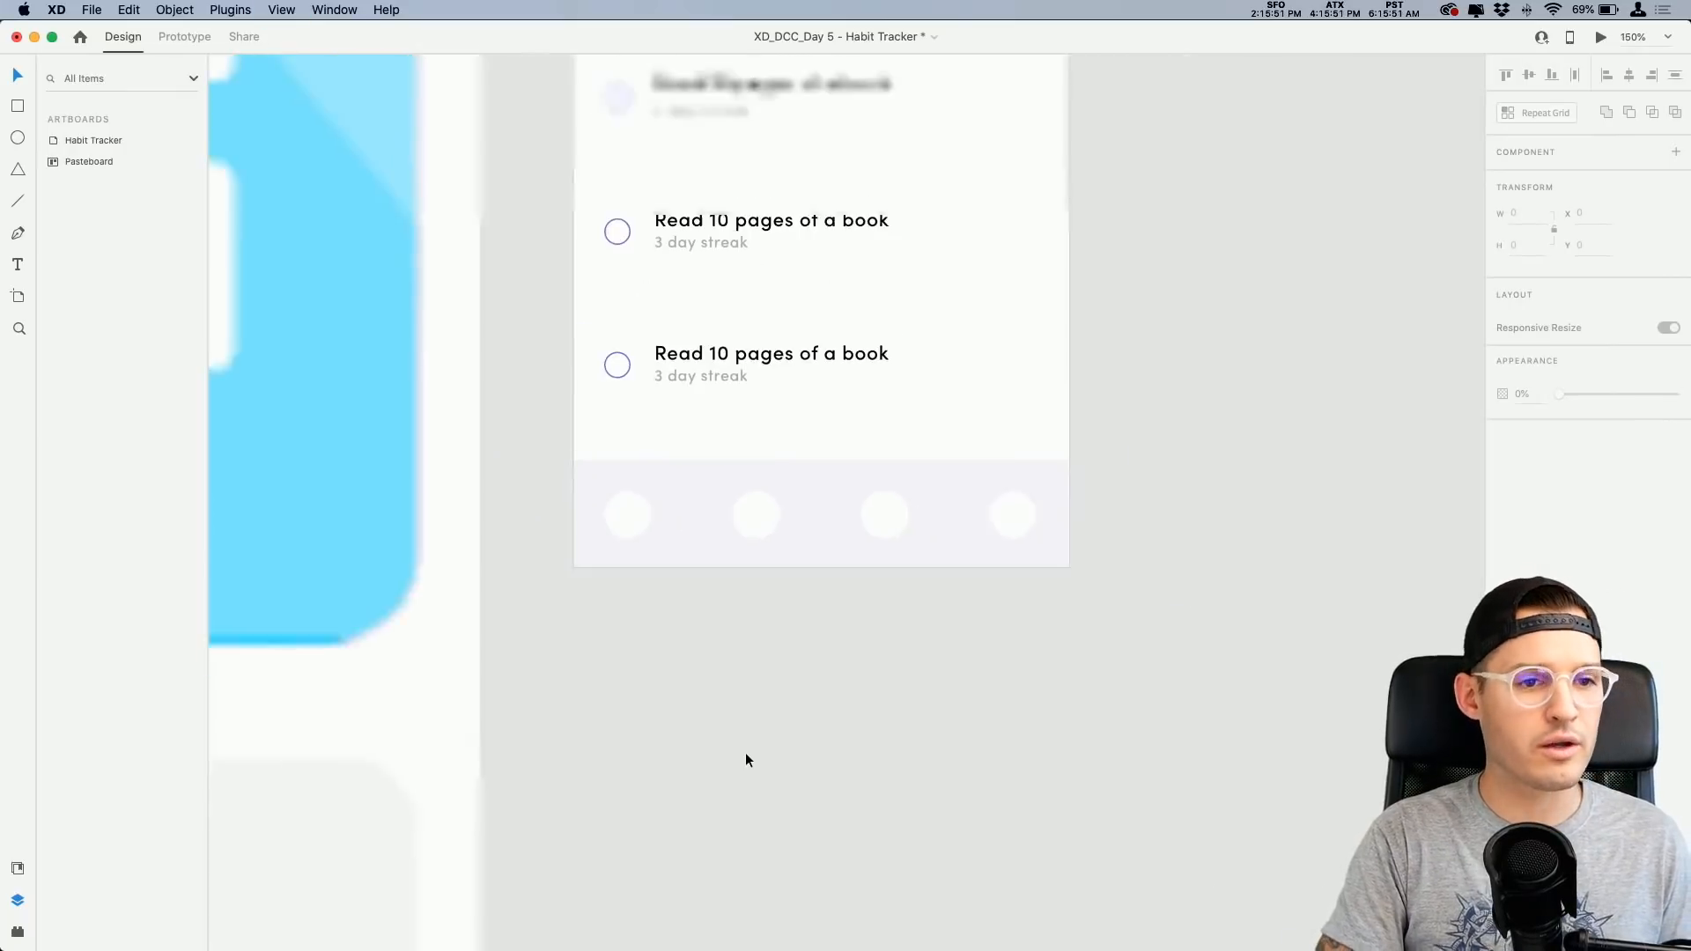
pyautogui.scroll(4, 846, 793)
pyautogui.hscroll(2, 846, 792)
pyautogui.scroll(3, 969, 881)
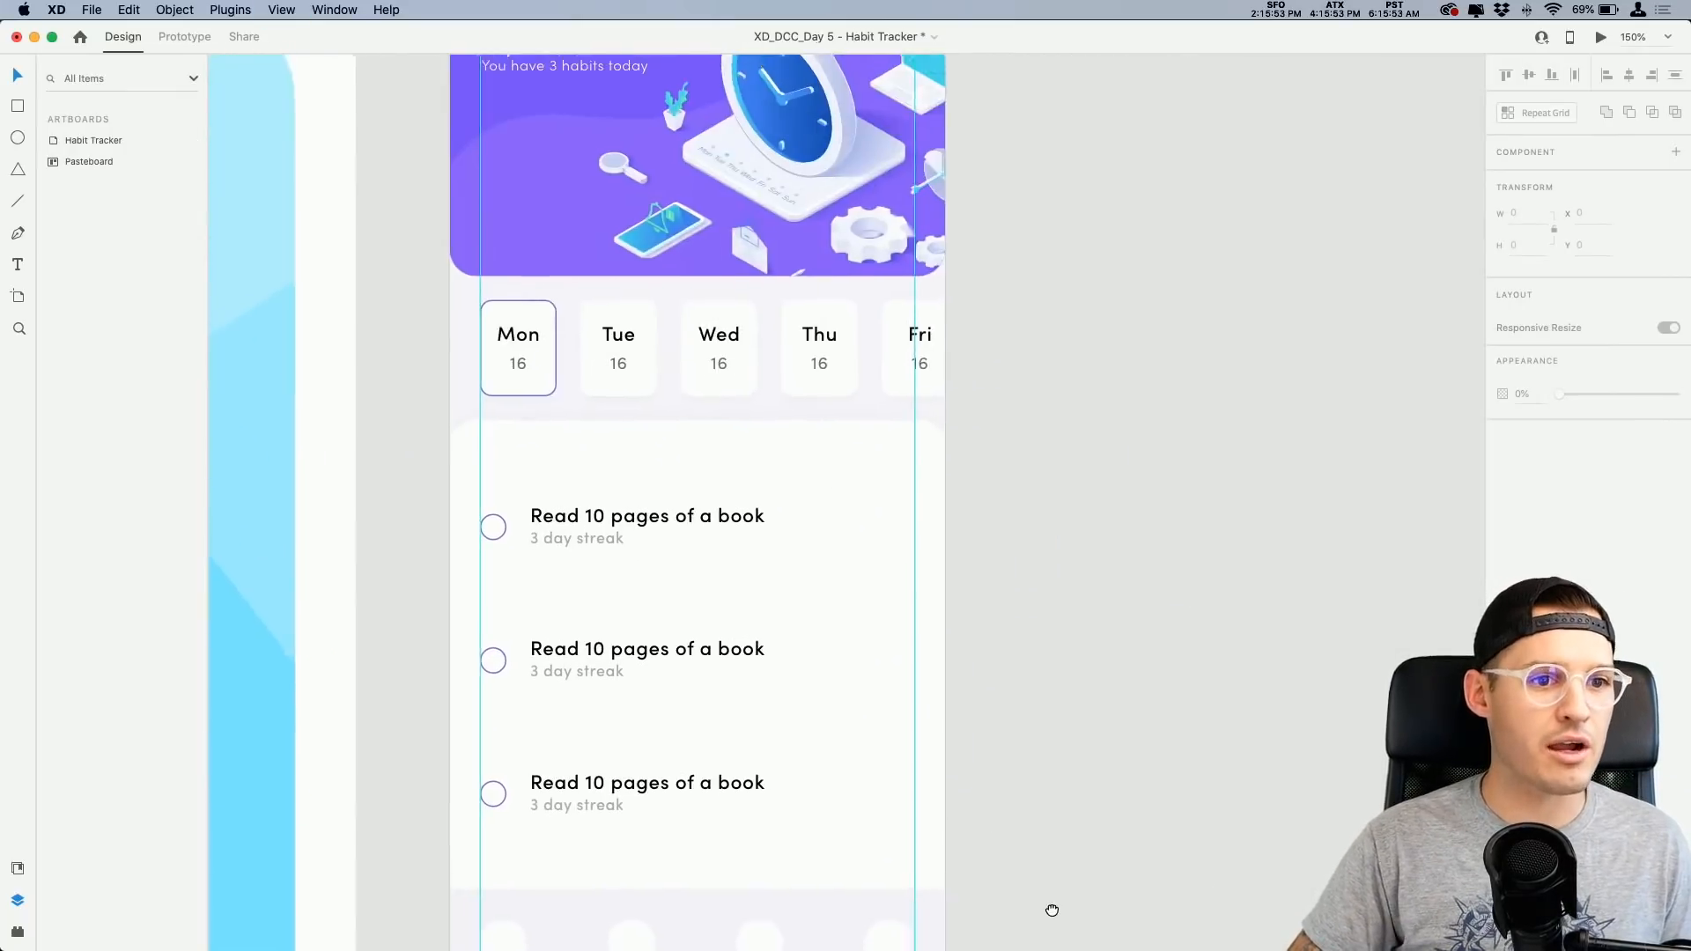
pyautogui.scroll(-1, 1058, 854)
pyautogui.scroll(3, 1160, 532)
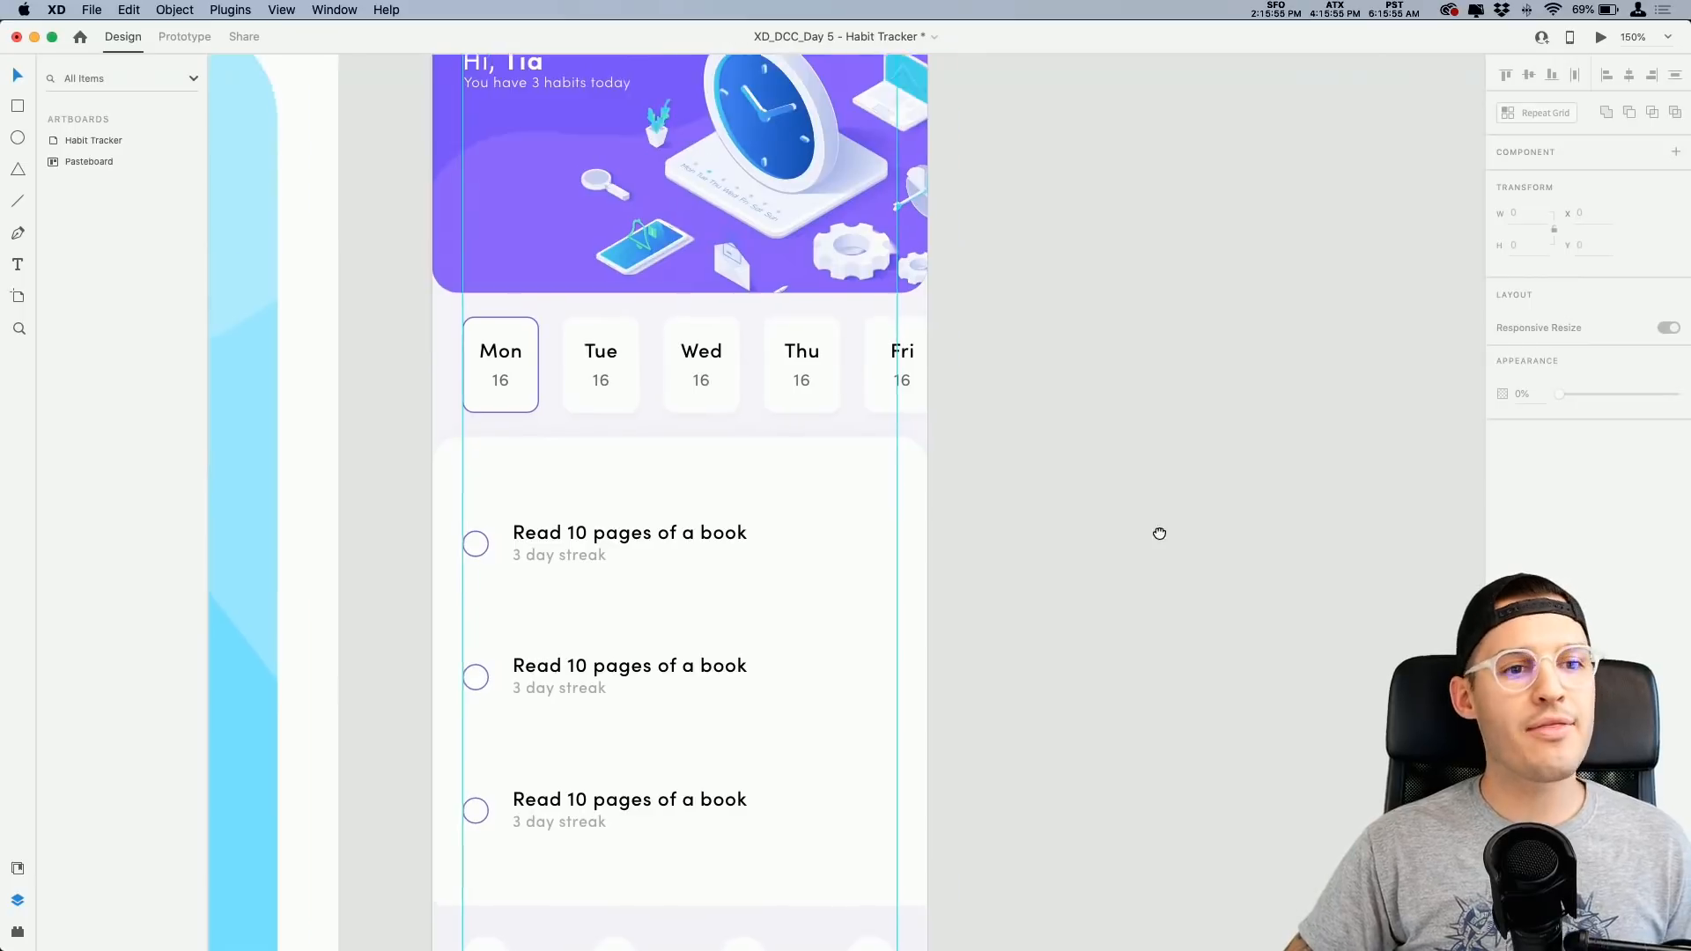
pyautogui.press('super+minus')
pyautogui.press('super+1')
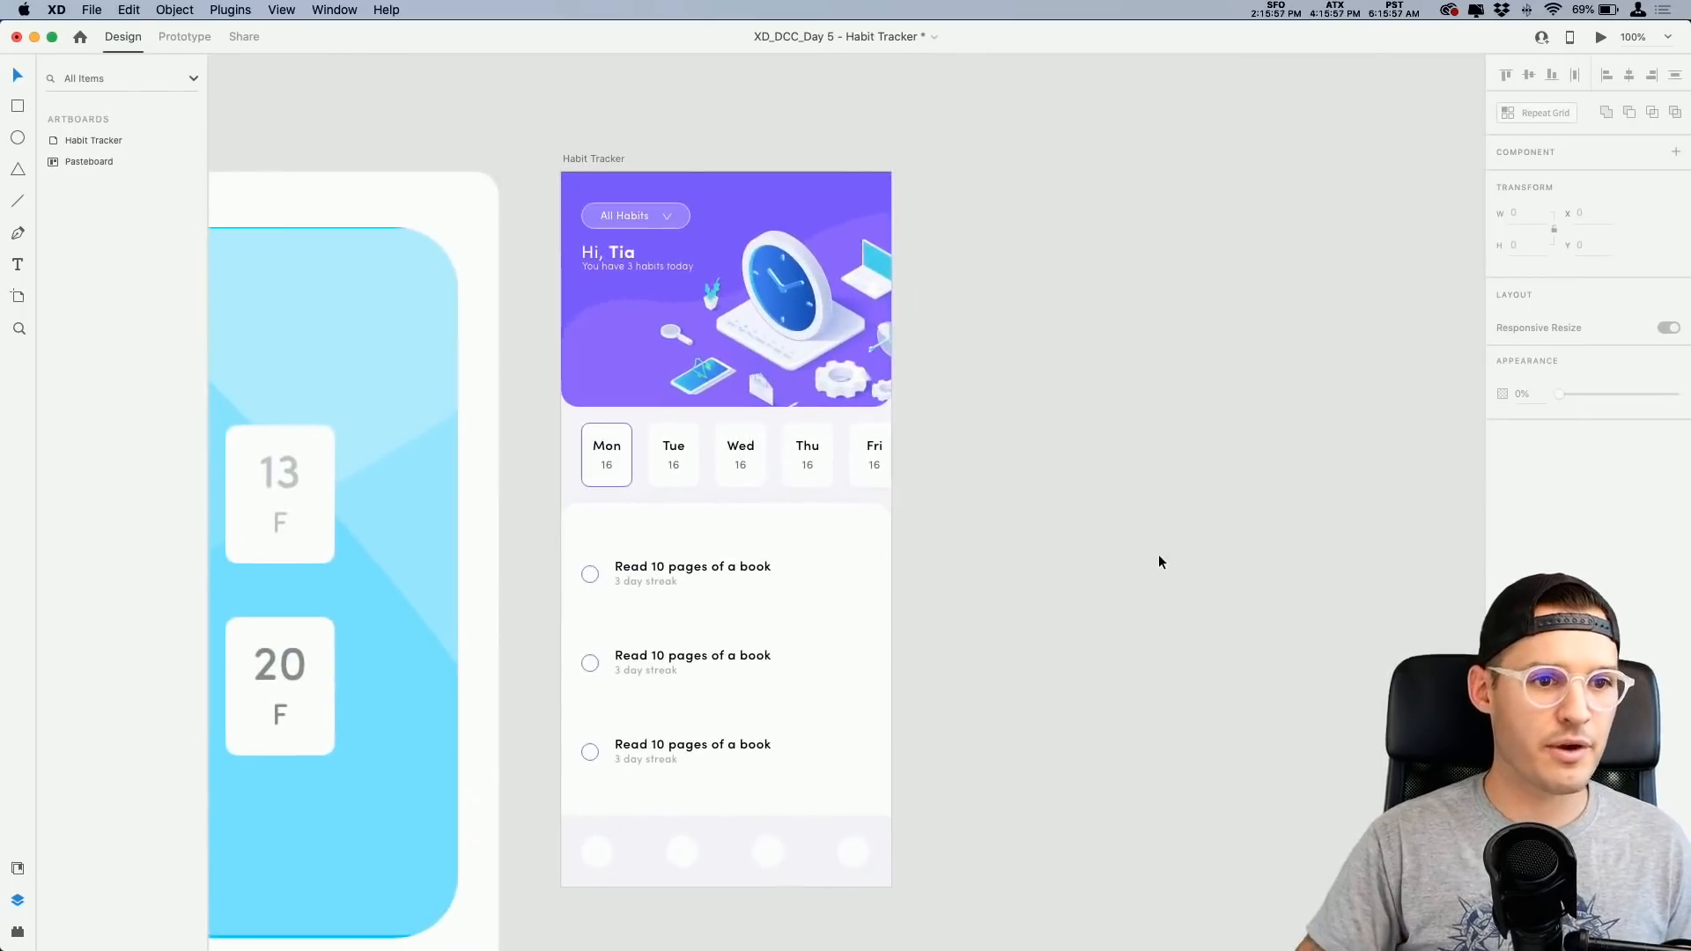
pyautogui.scroll(-1, 1145, 538)
pyautogui.hscroll(1, 1145, 537)
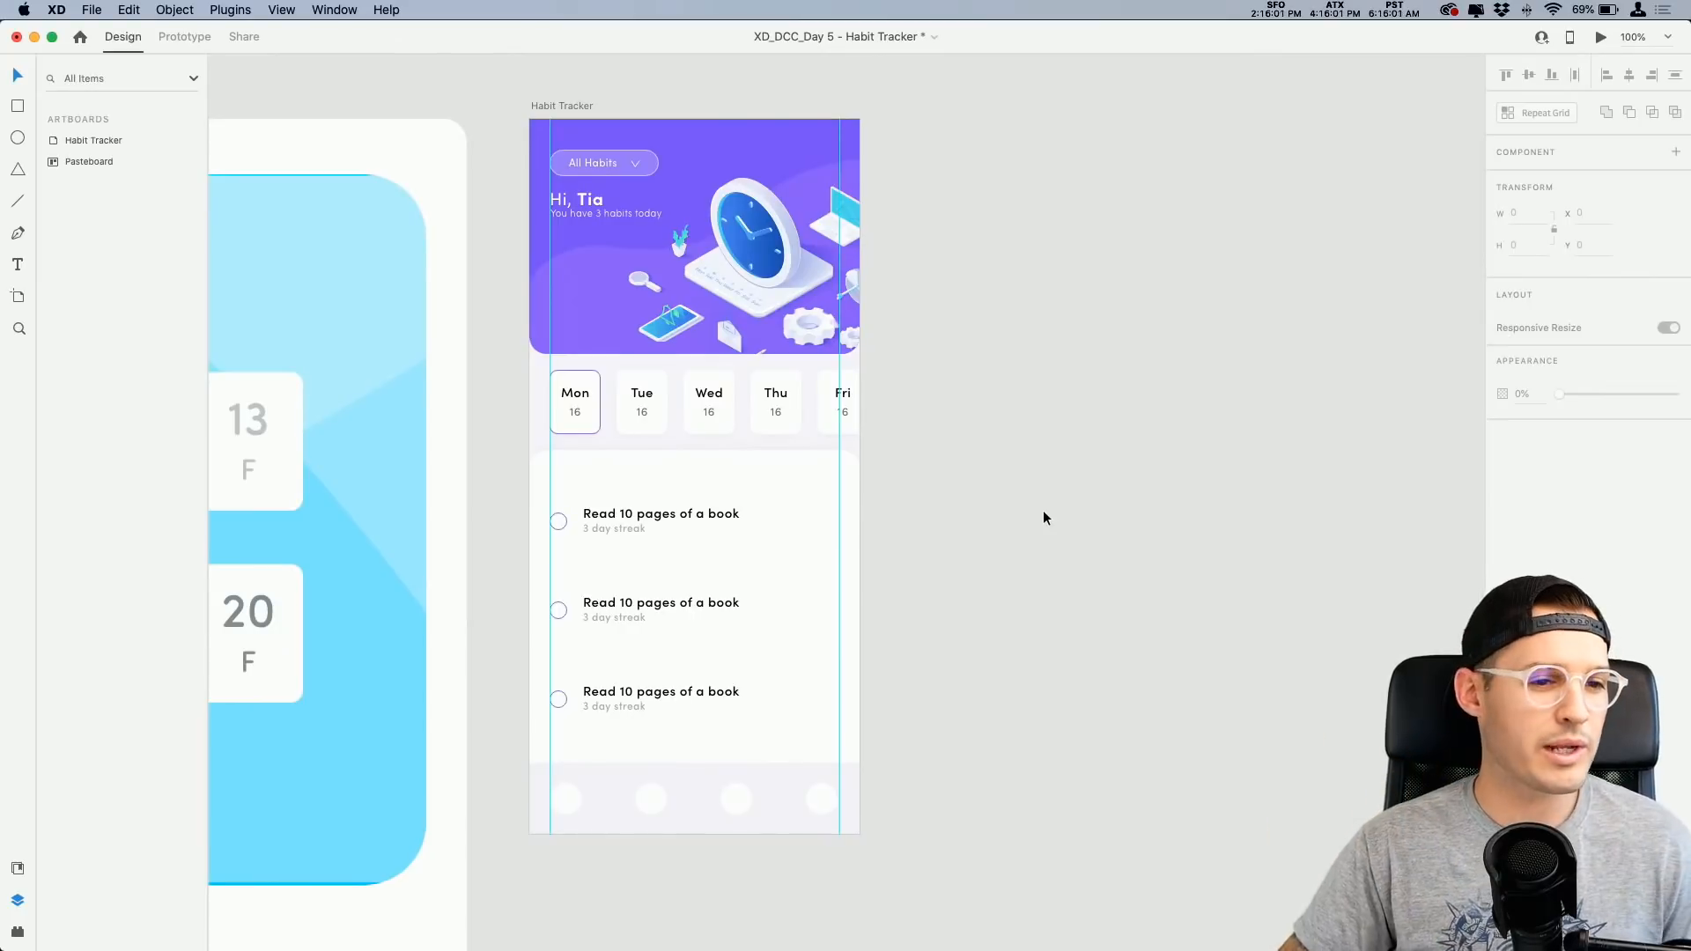
# Step: Move the repeat grid of habit rows up to Y 376, against the white card's top edge
pyautogui.press('super+plus')
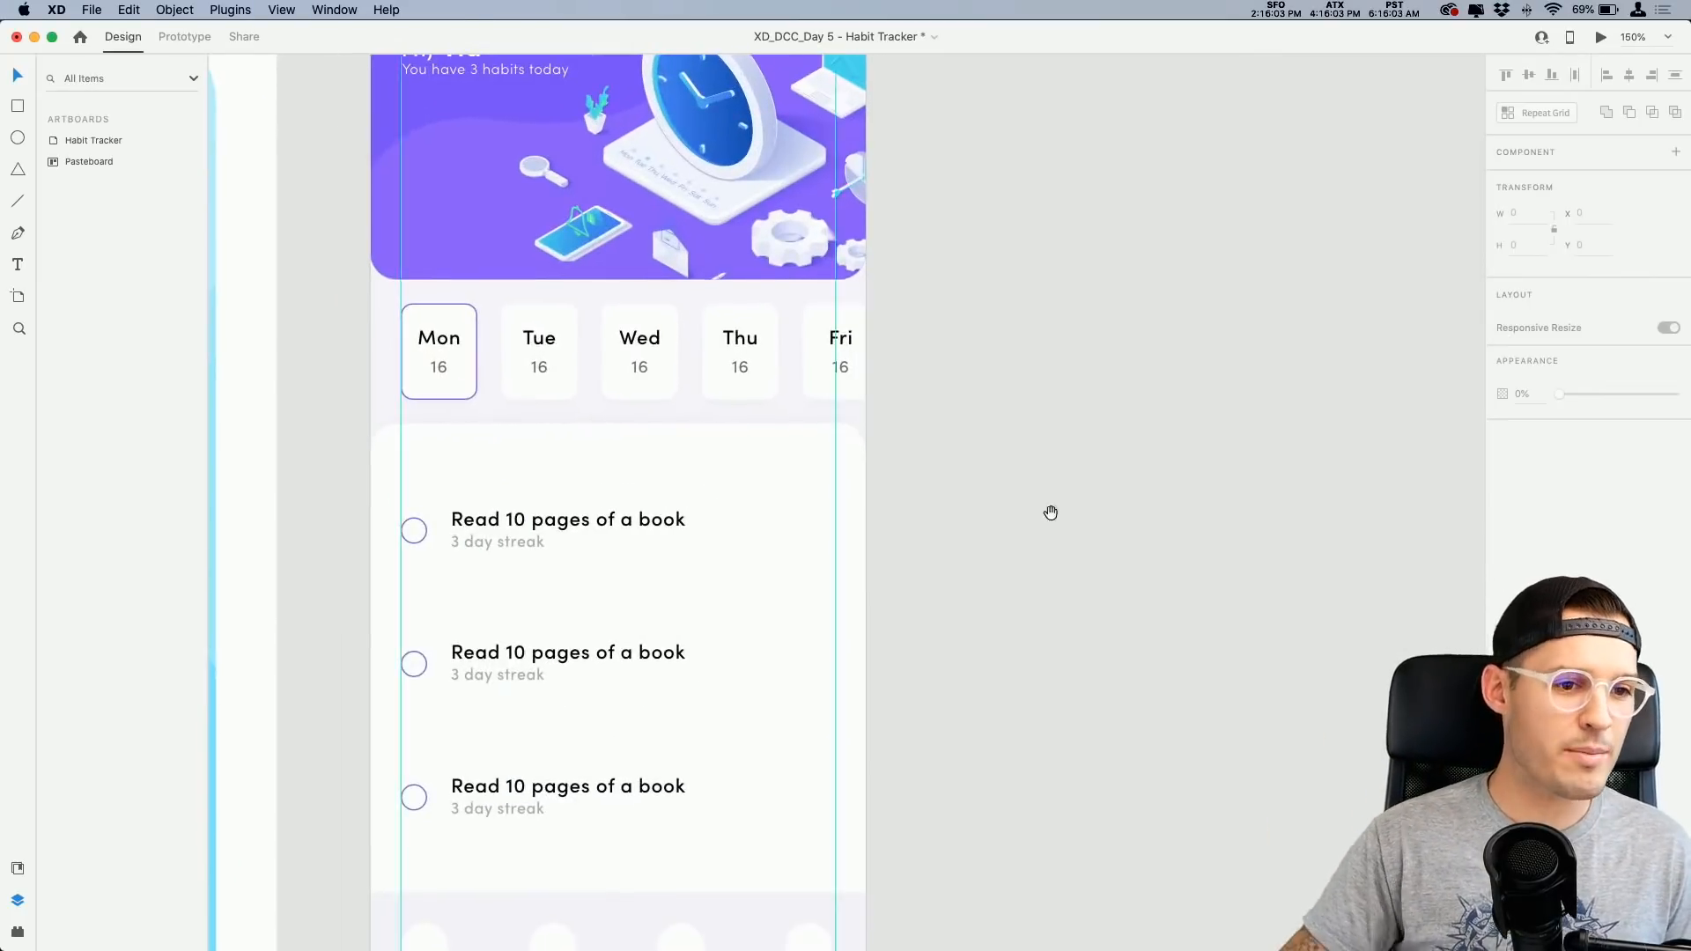
pyautogui.scroll(-3, 601, 442)
pyautogui.click(602, 443)
pyautogui.moveTo(601, 437); pyautogui.dragTo(592, 403)
pyautogui.click(1068, 453)
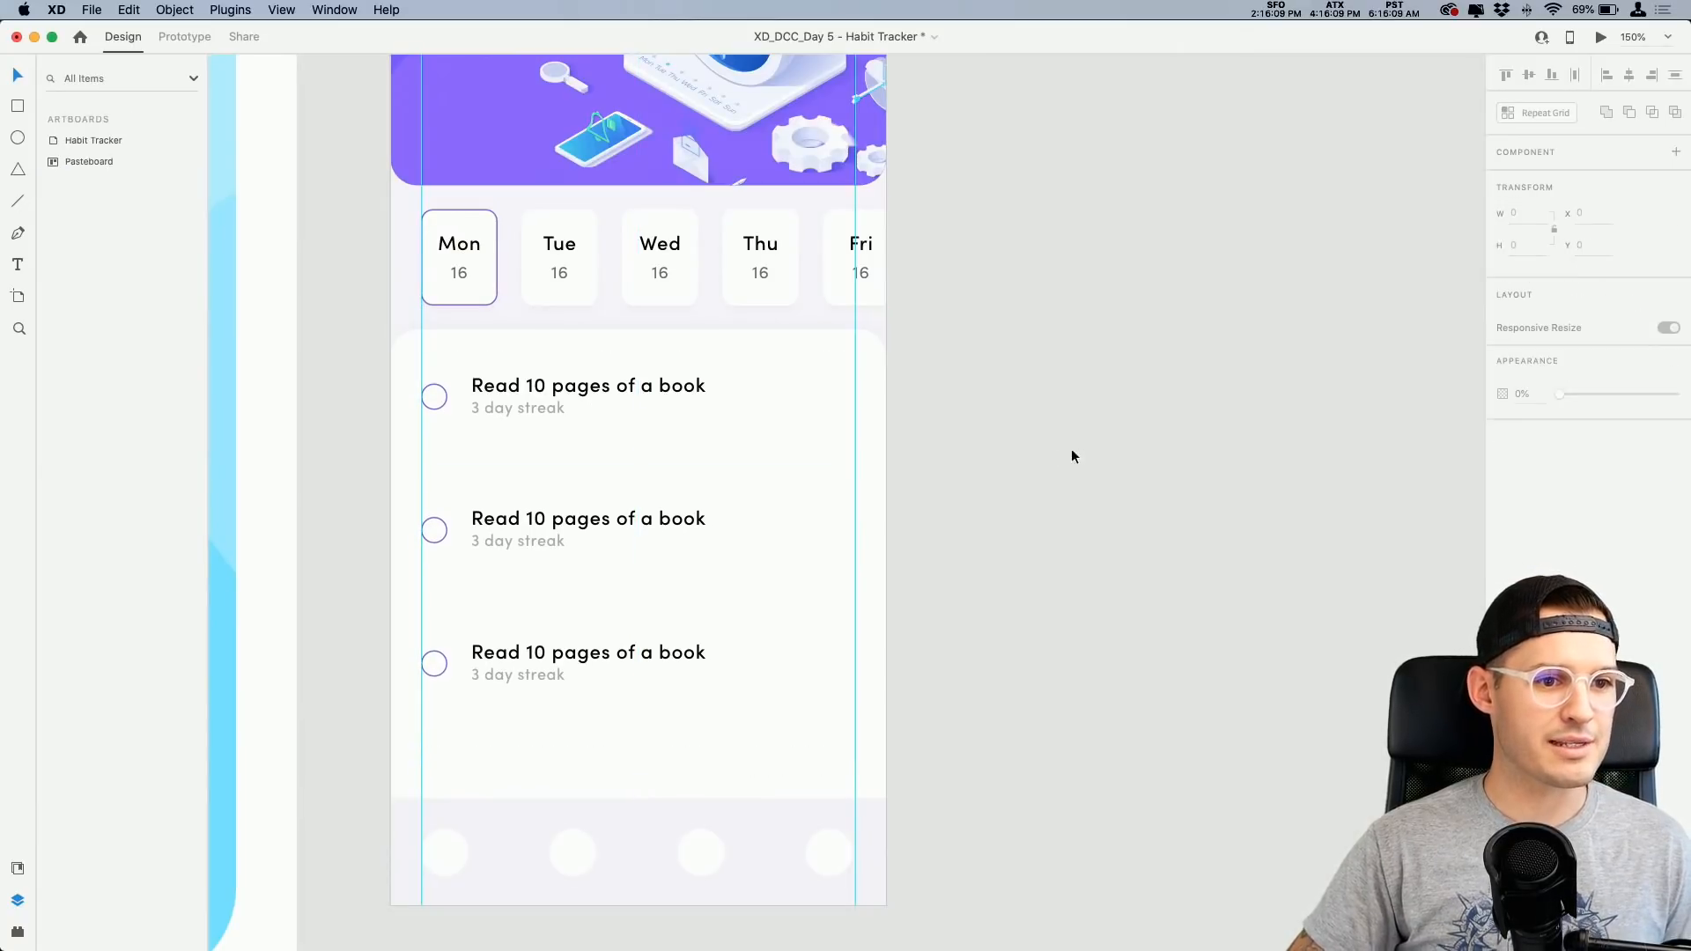
# Step: Ungroup the three-row habit grid into separate row groups
pyautogui.hscroll(2, 1040, 476)
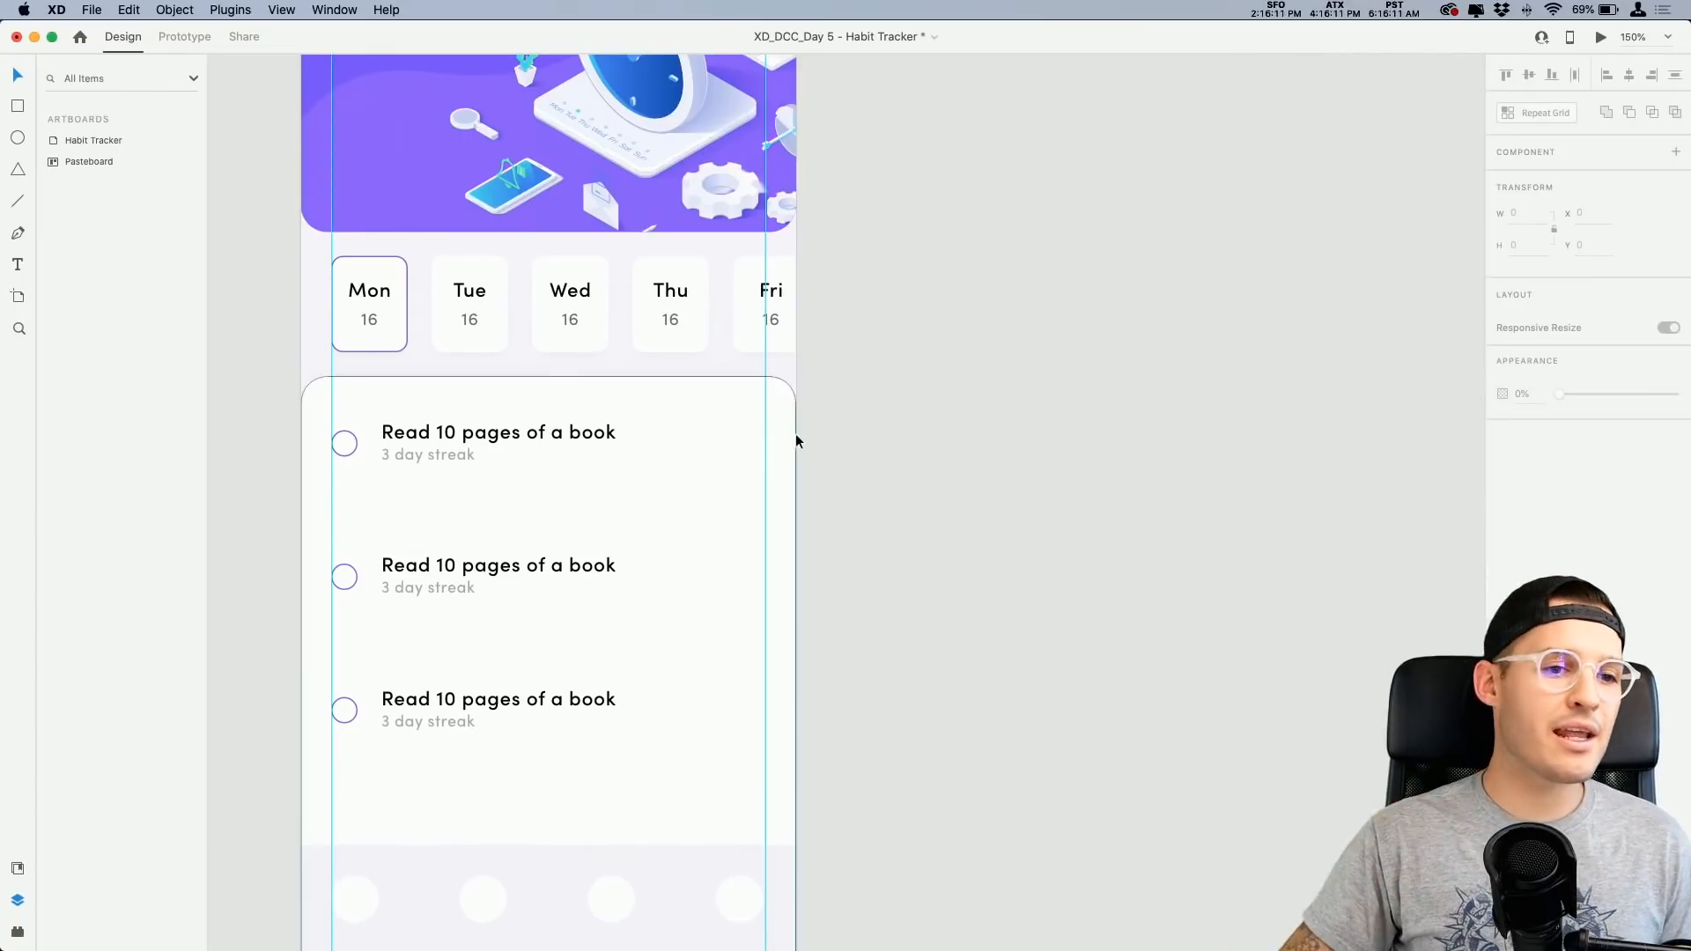
pyautogui.click(616, 446)
pyautogui.rightClick(616, 441)
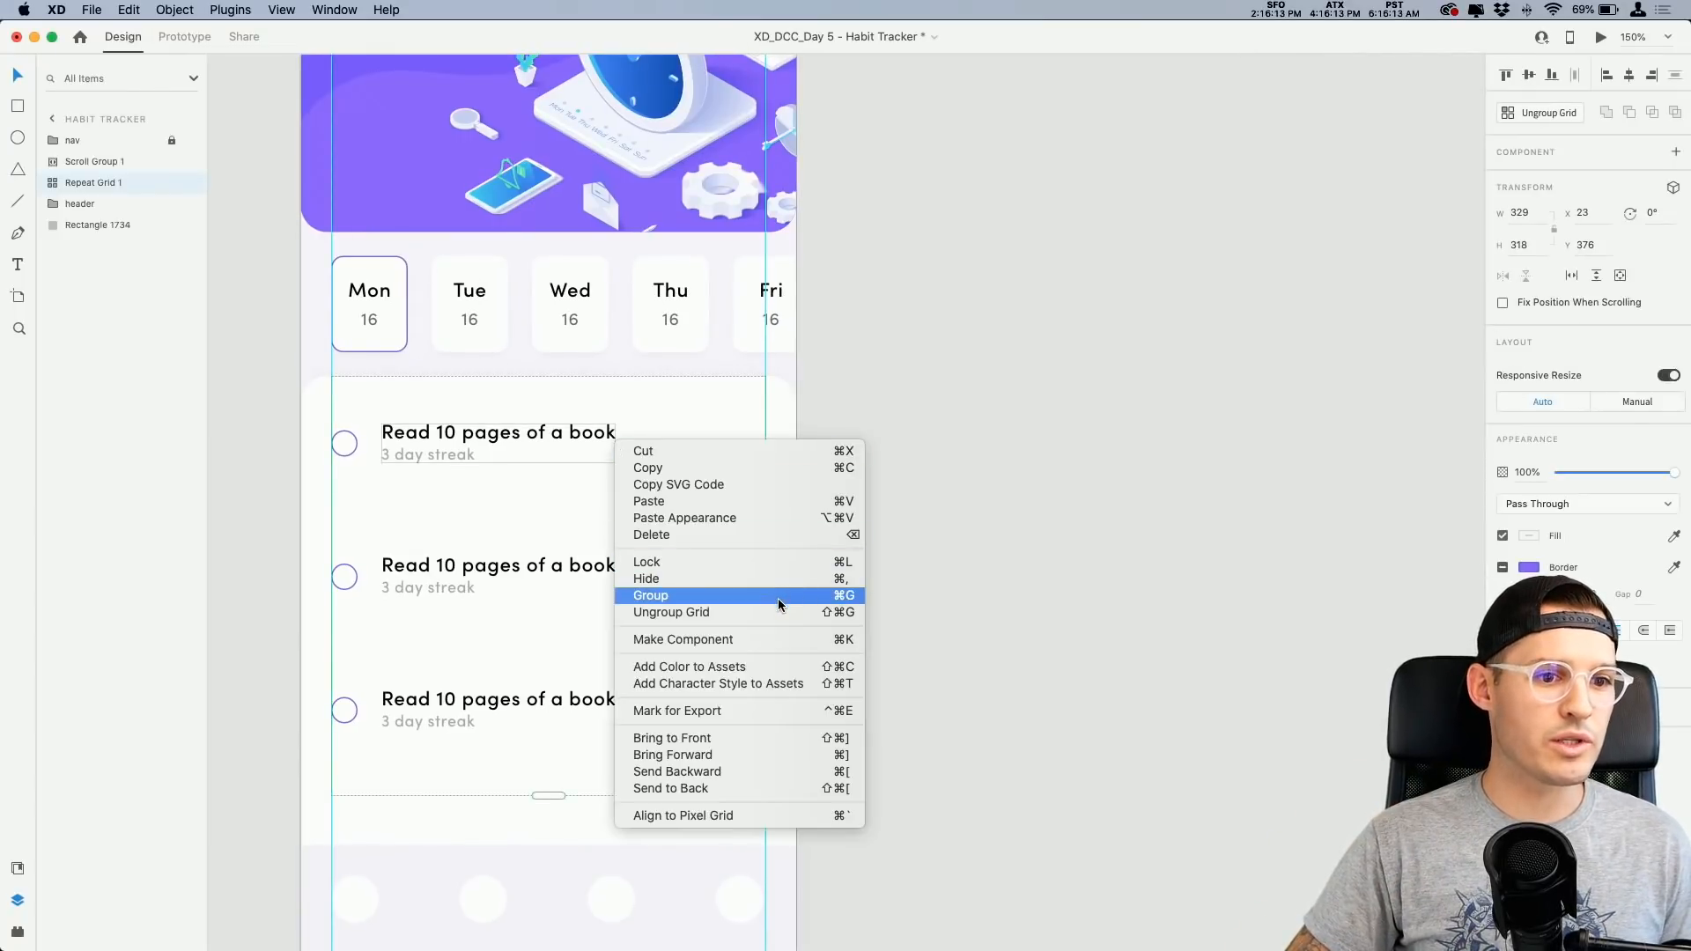
pyautogui.press('Escape')
pyautogui.rightClick(564, 447)
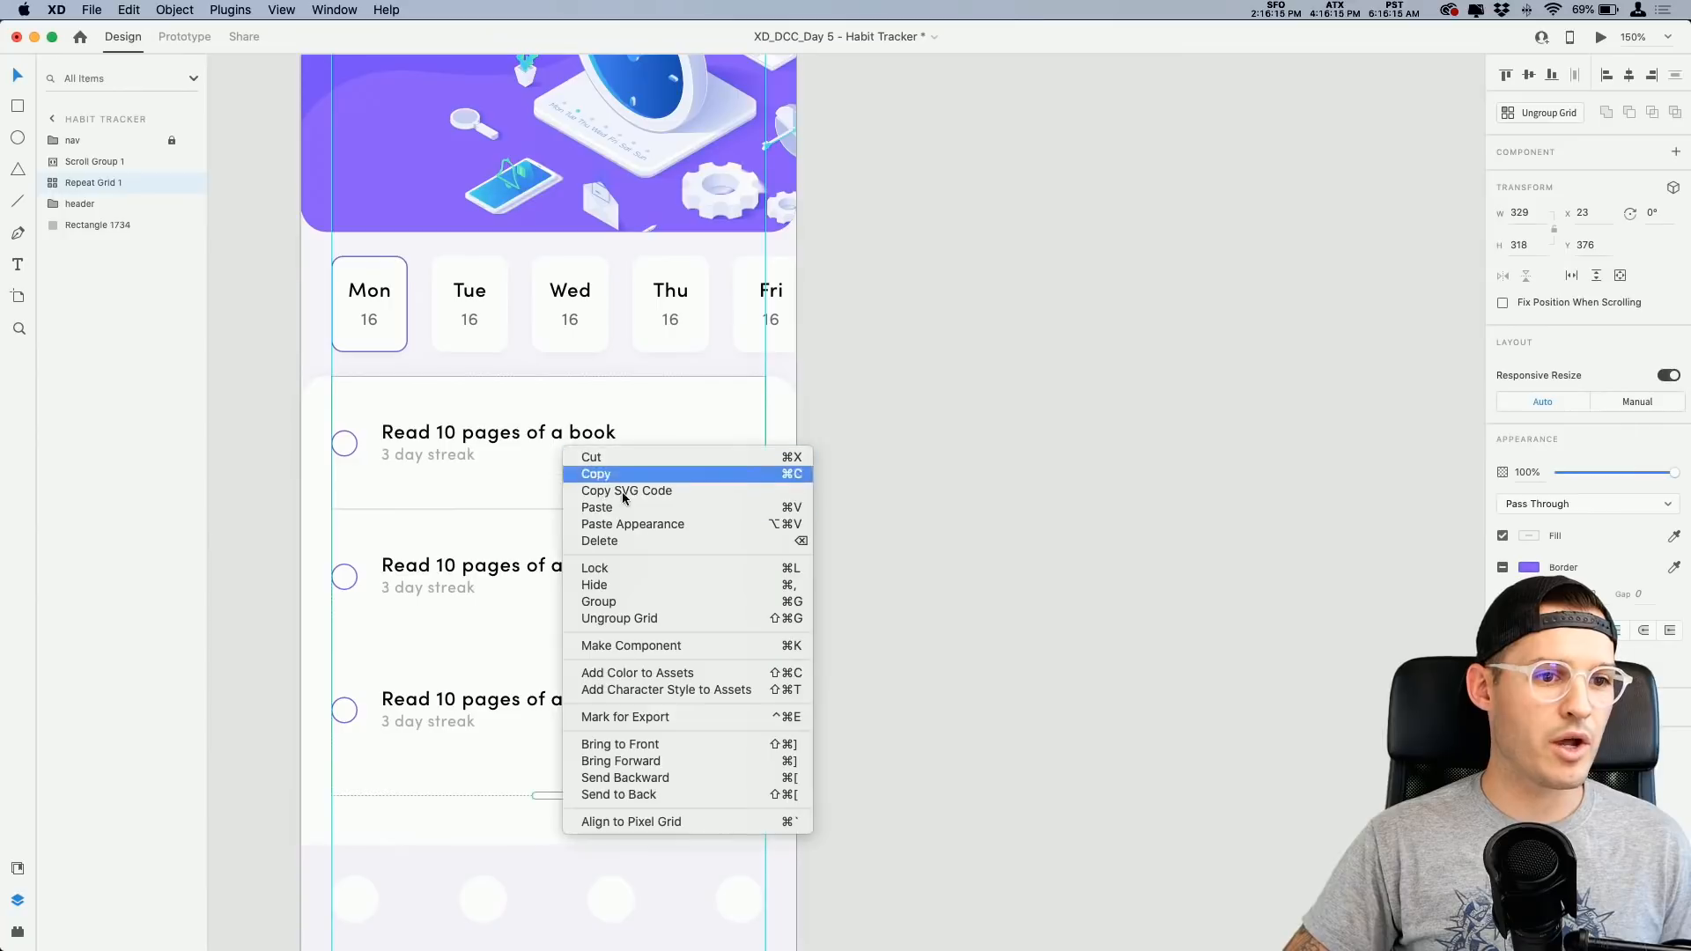
pyautogui.click(669, 618)
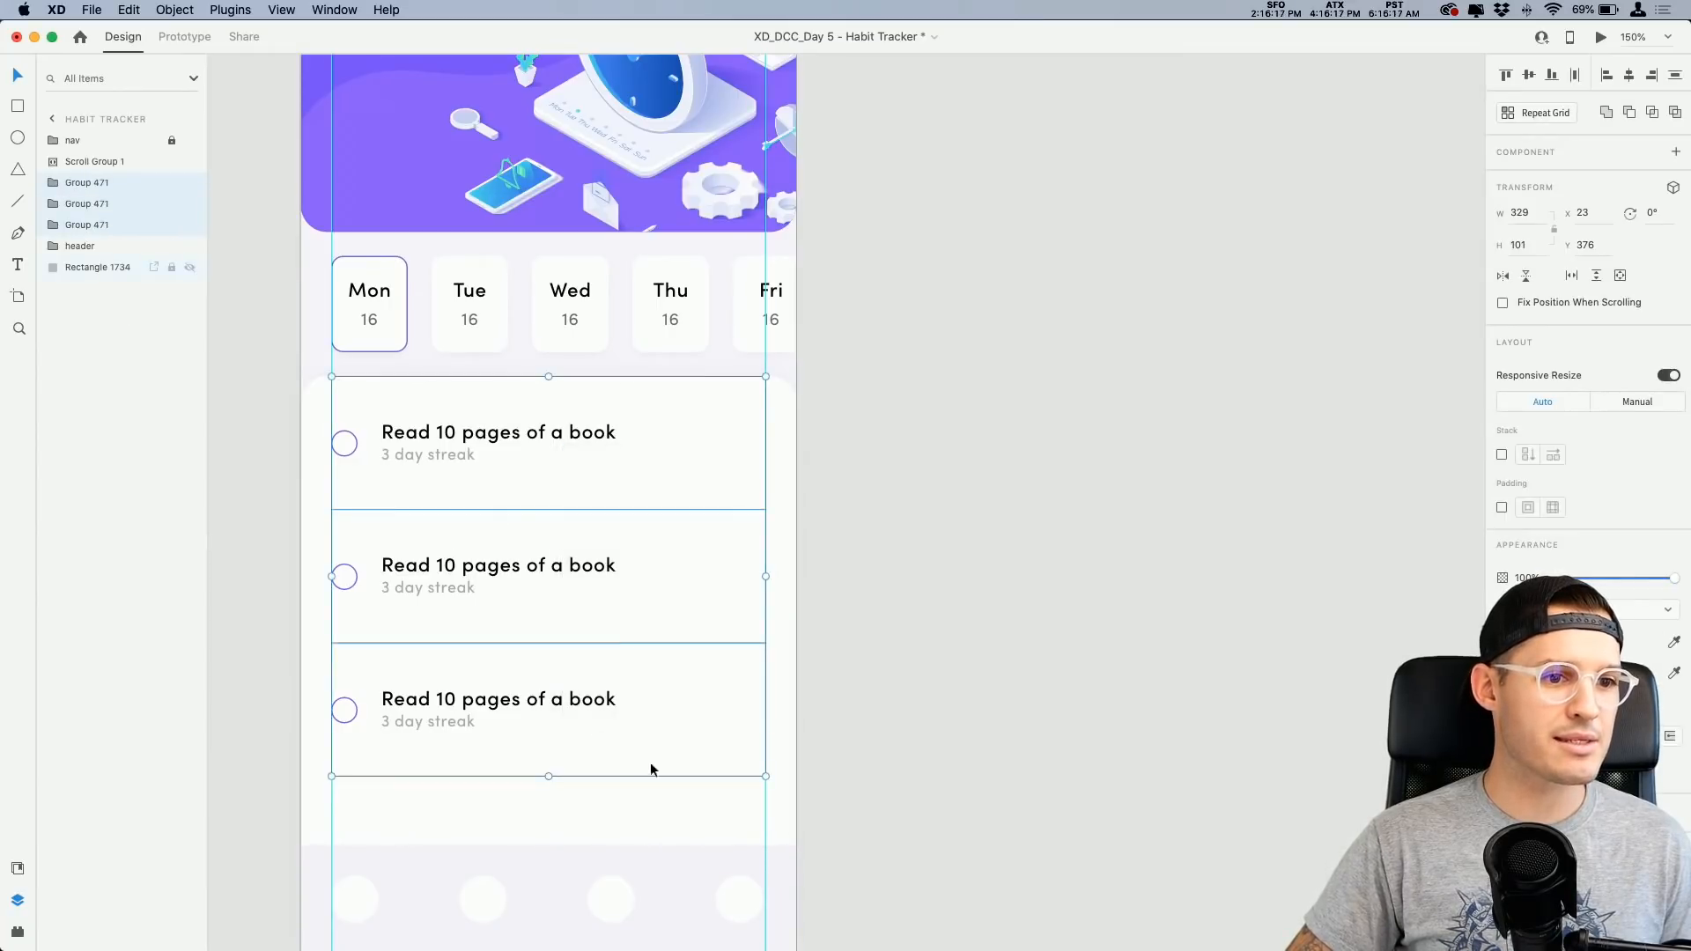
pyautogui.click(622, 491)
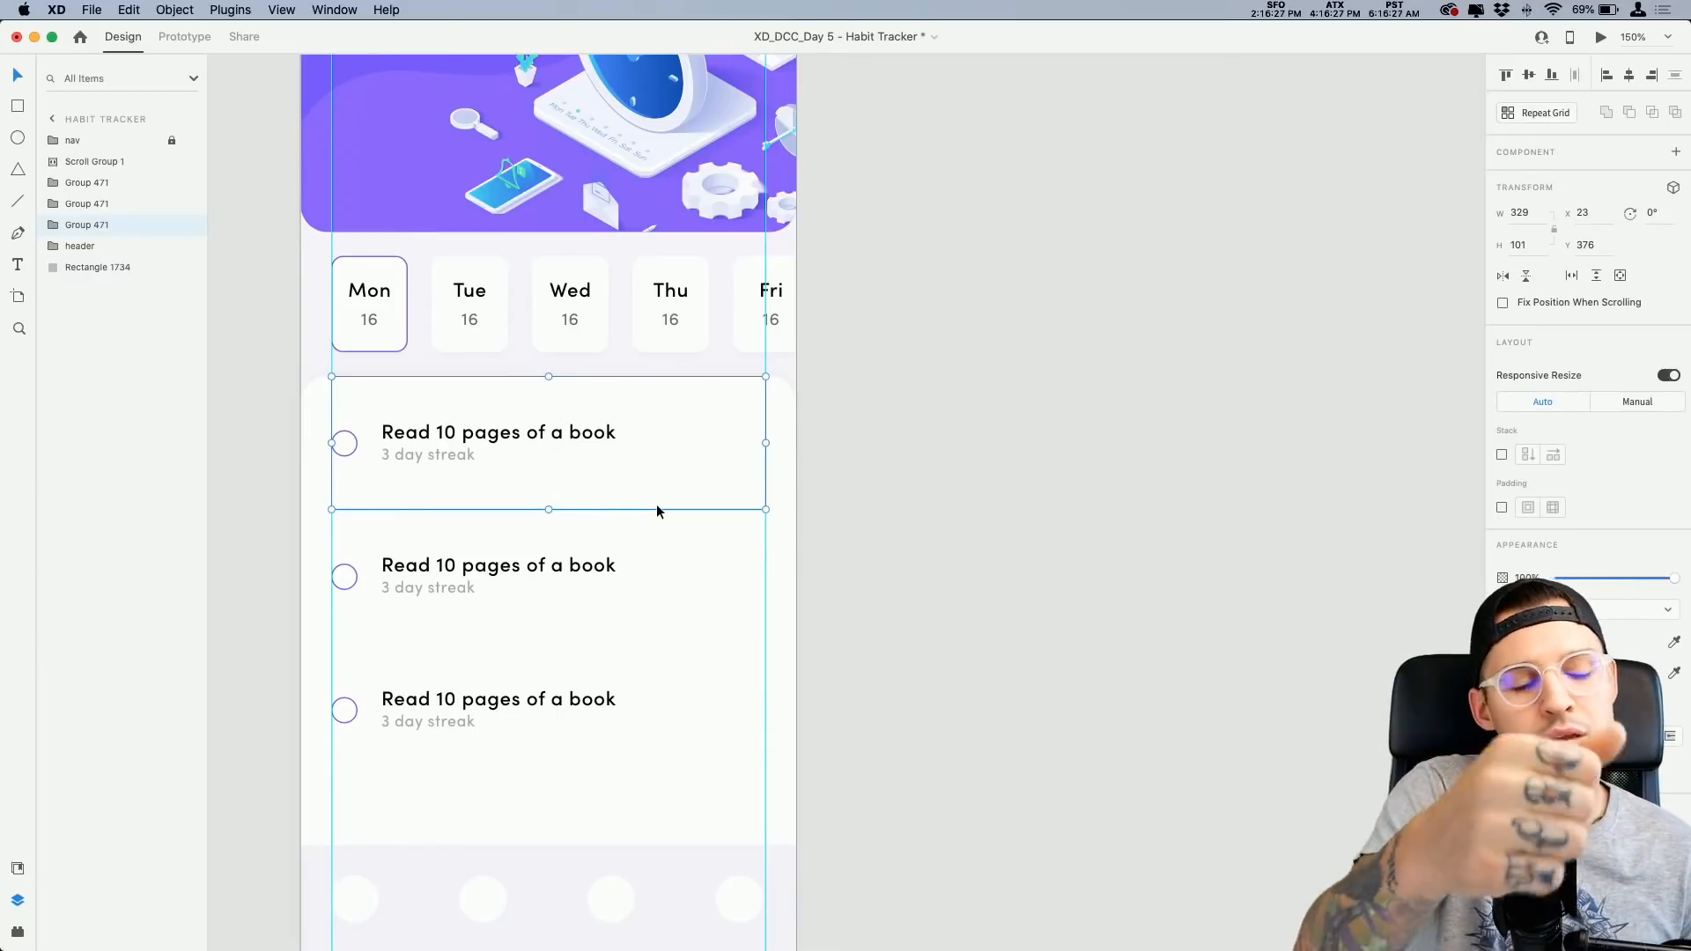
pyautogui.press('Escape')
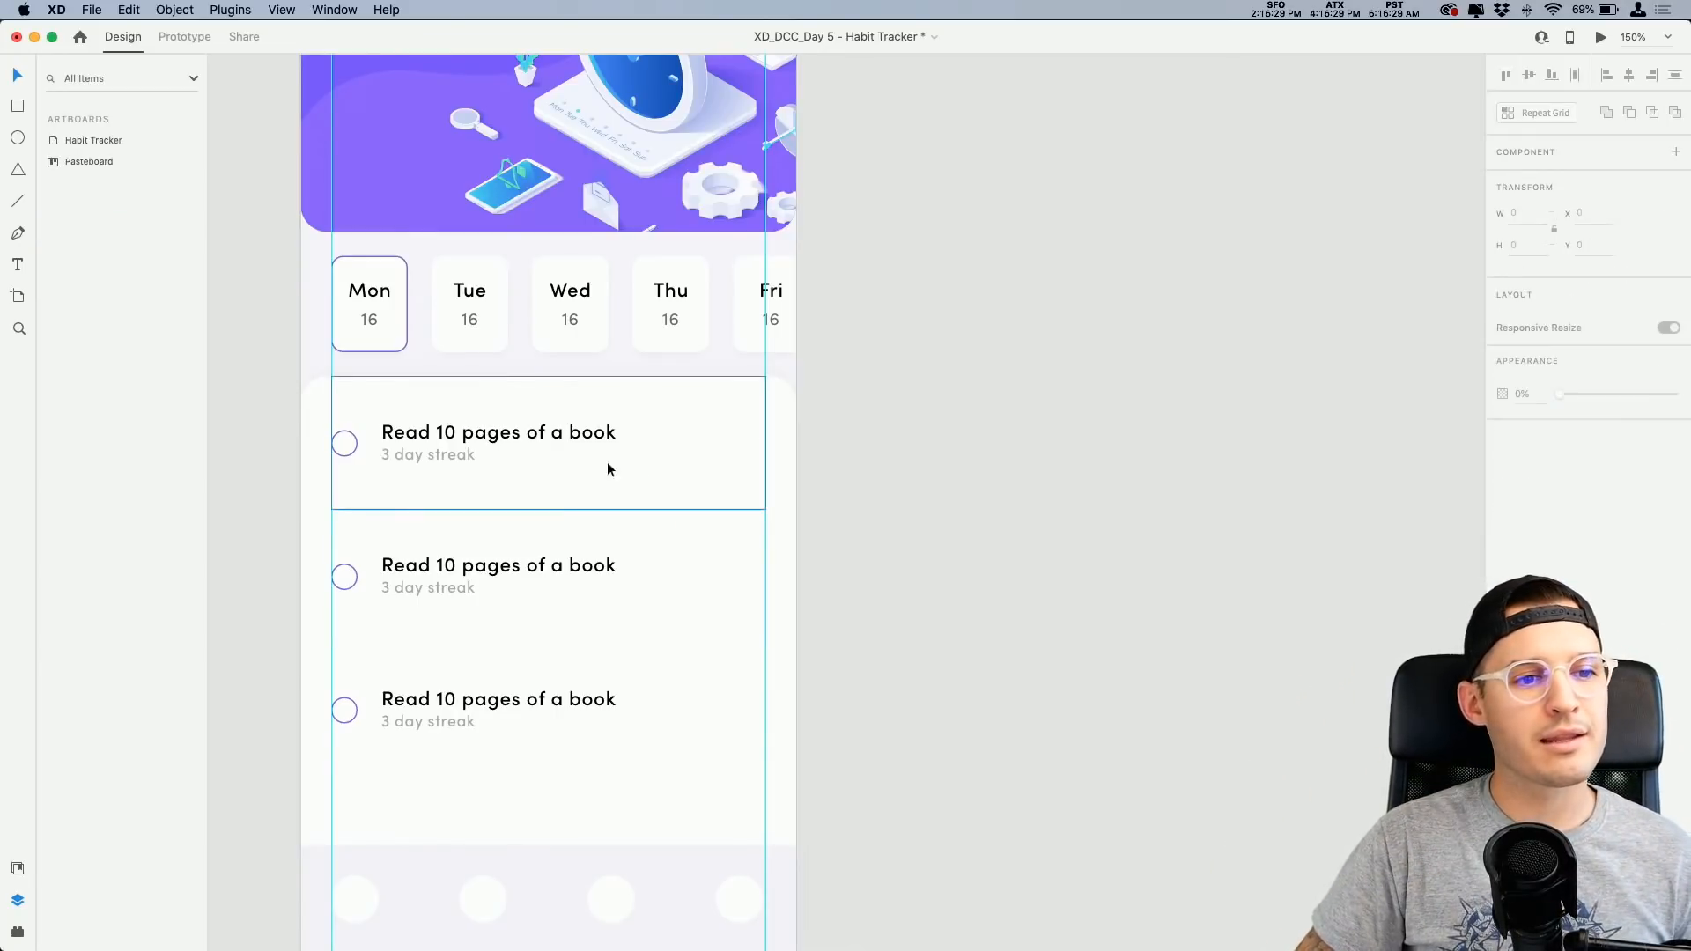
# Step: Move the three habit rows together down to Y 409
pyautogui.click(606, 463)
pyautogui.keyDown('shift'); pyautogui.click(586, 548); pyautogui.keyUp('shift')
pyautogui.keyDown('shift'); pyautogui.click(576, 665); pyautogui.keyUp('shift')
pyautogui.moveTo(576, 666); pyautogui.dragTo(579, 699)
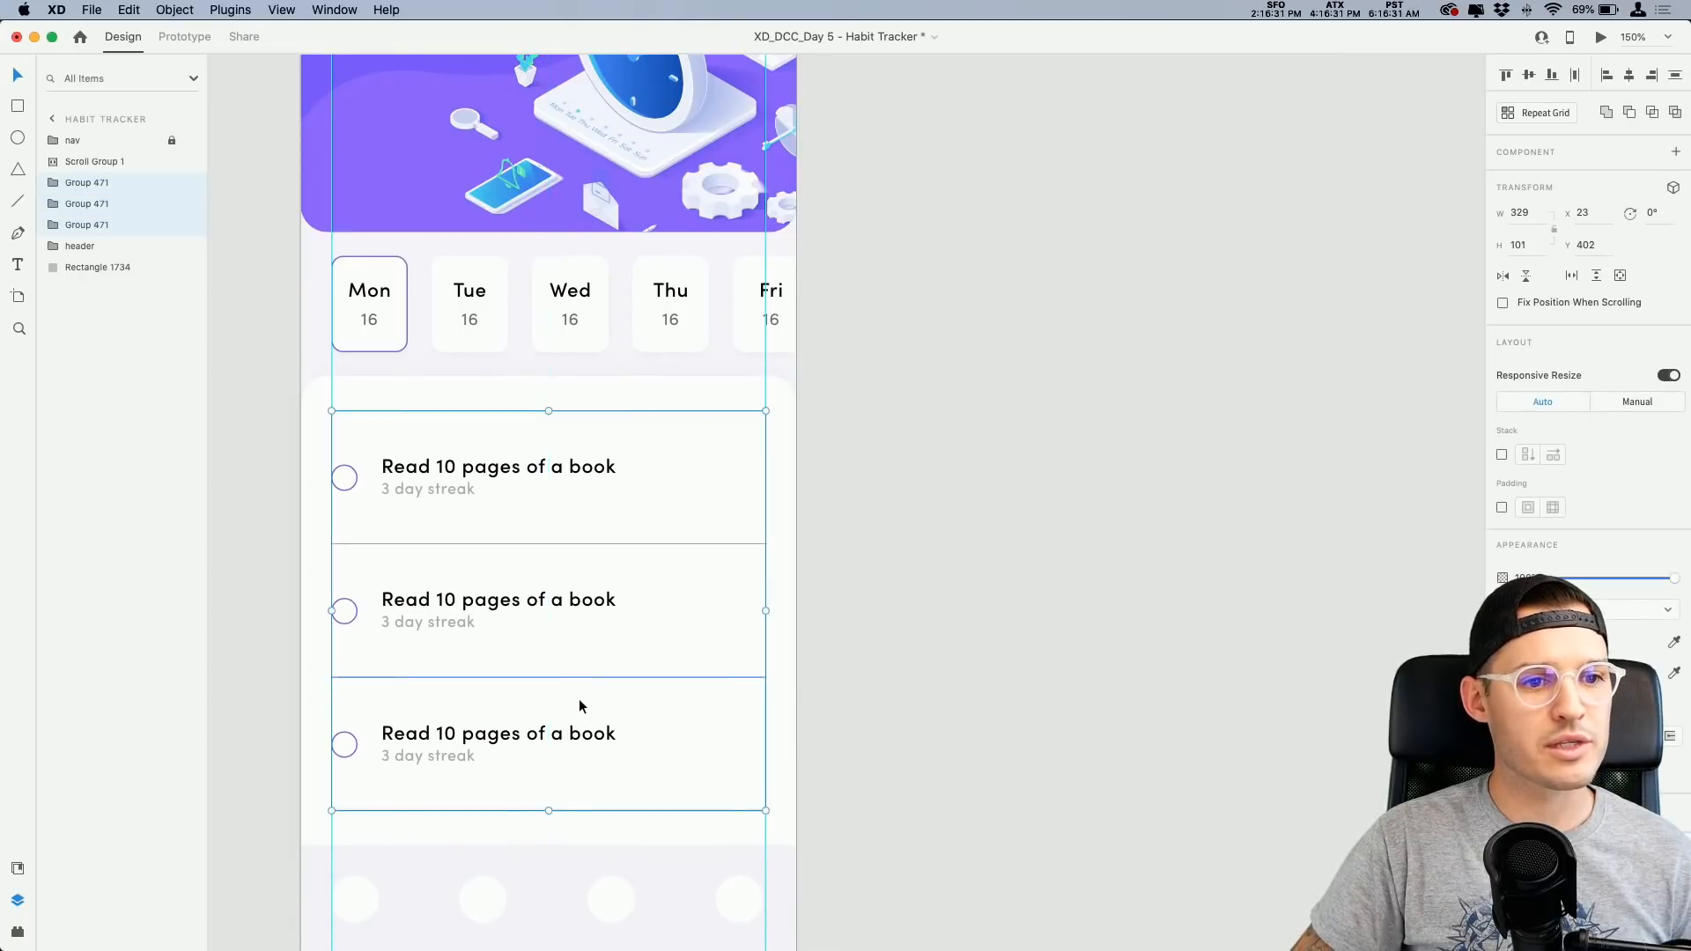
pyautogui.moveTo(685, 483); pyautogui.dragTo(684, 492)
pyautogui.click(945, 524)
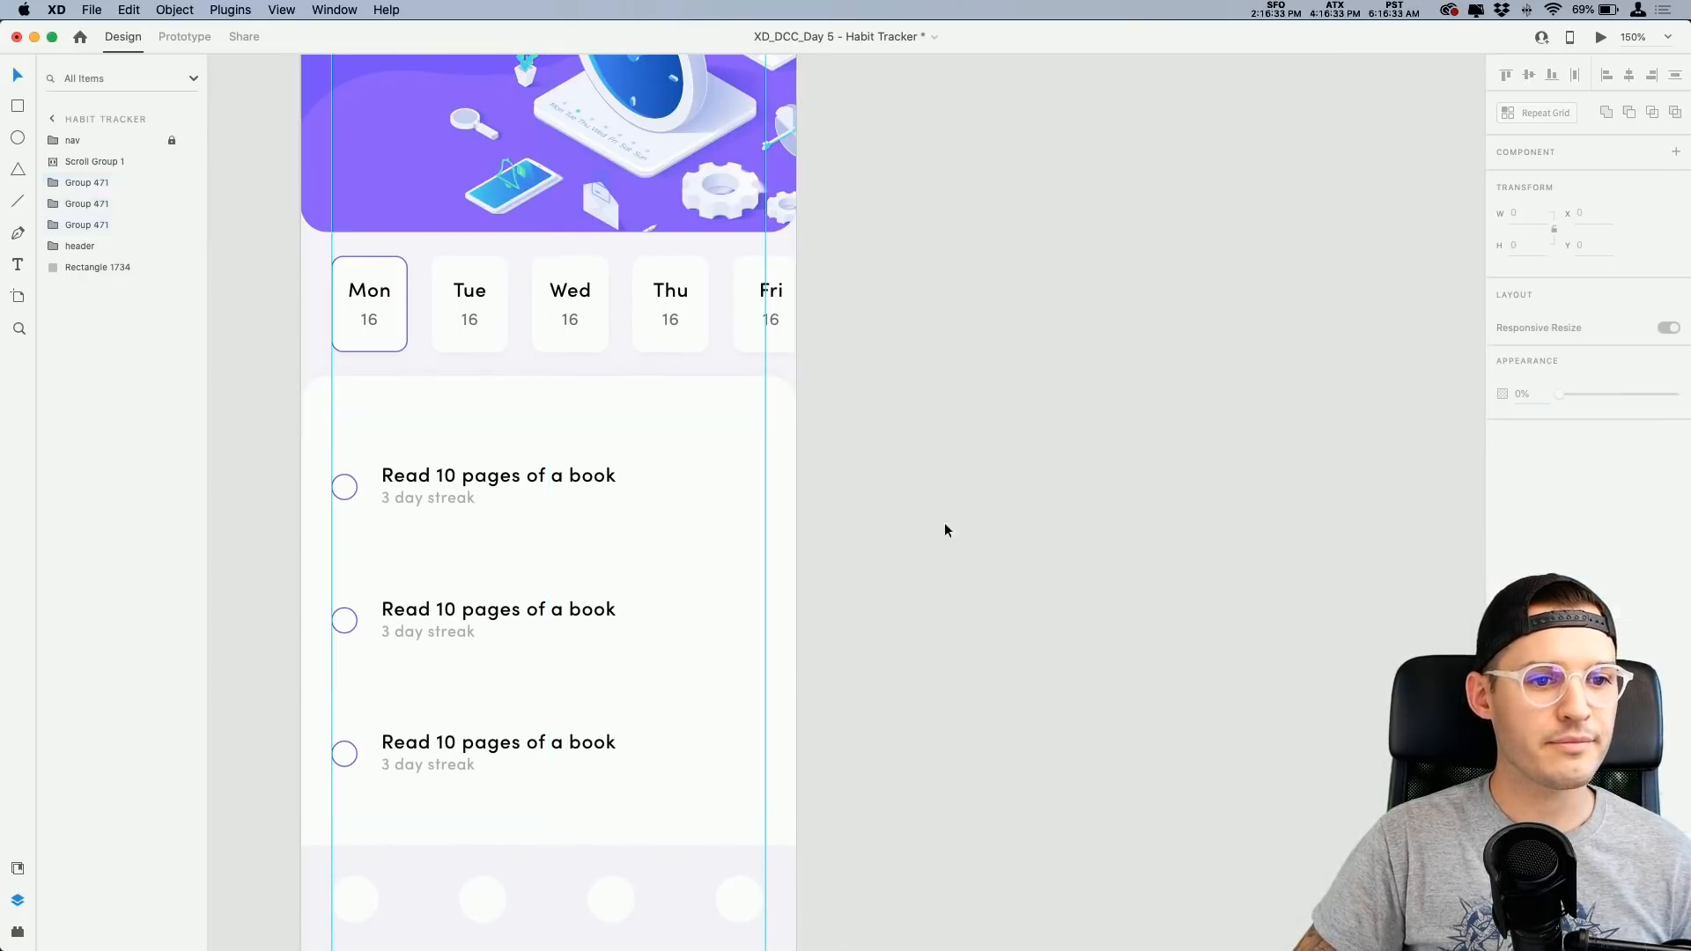
# Step: Delete the second and third habit rows, keeping only the first
pyautogui.moveTo(945, 529); pyautogui.dragTo(696, 732)
pyautogui.press('BackSpace')
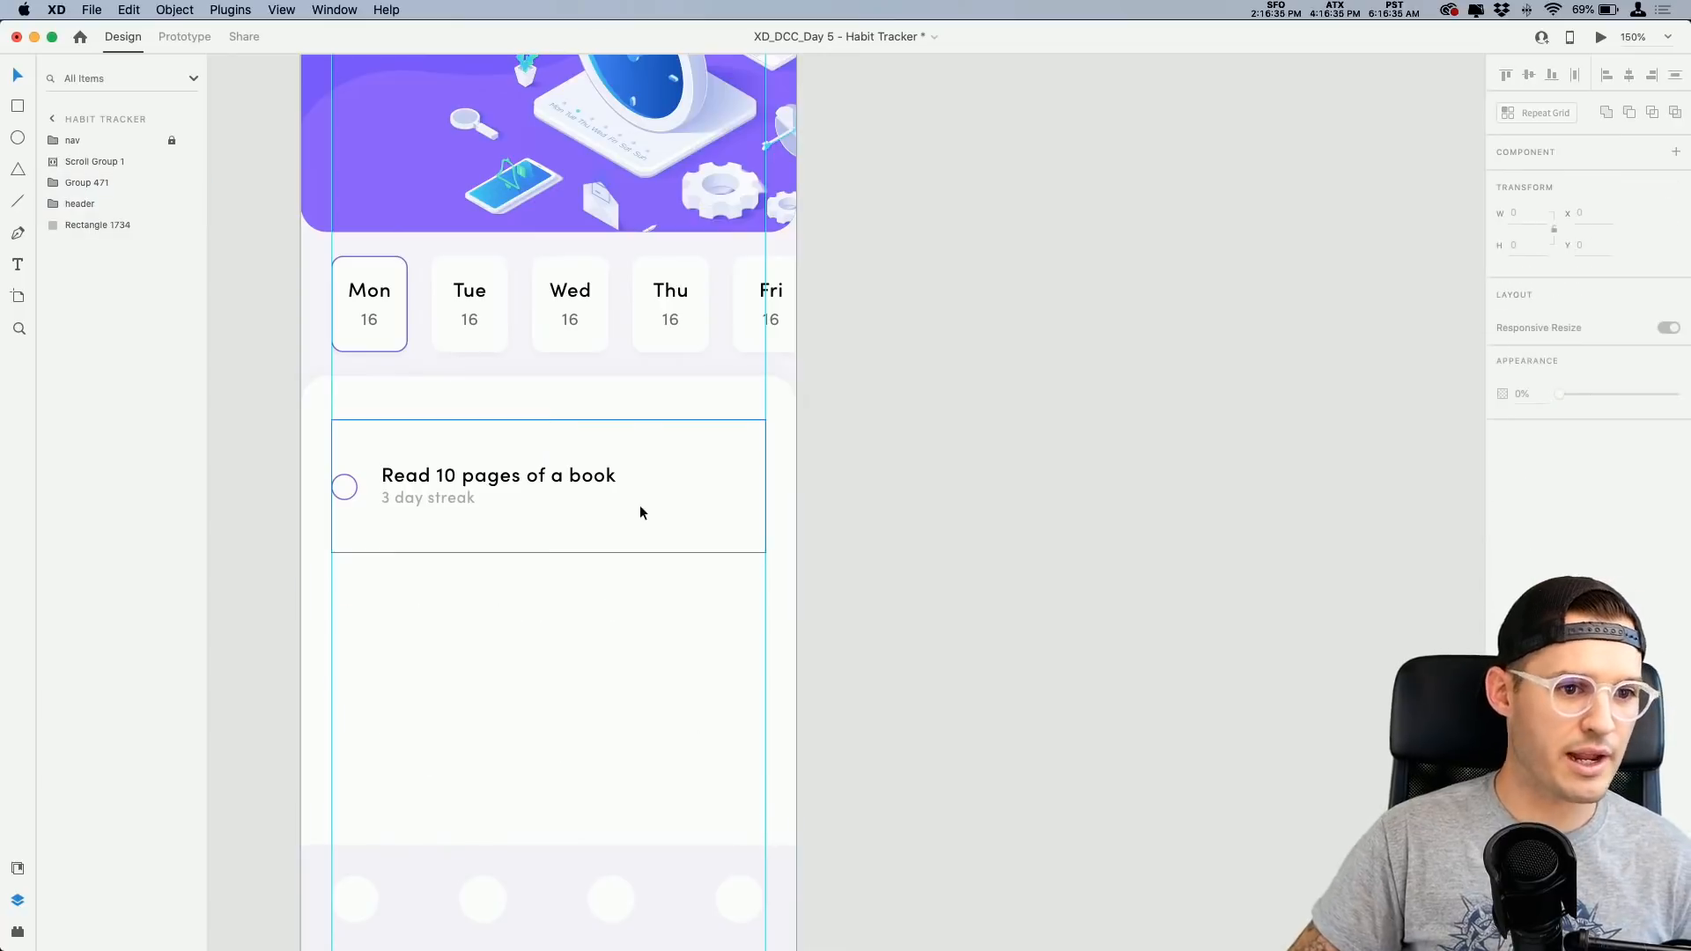
pyautogui.click(640, 513)
pyautogui.click(1006, 578)
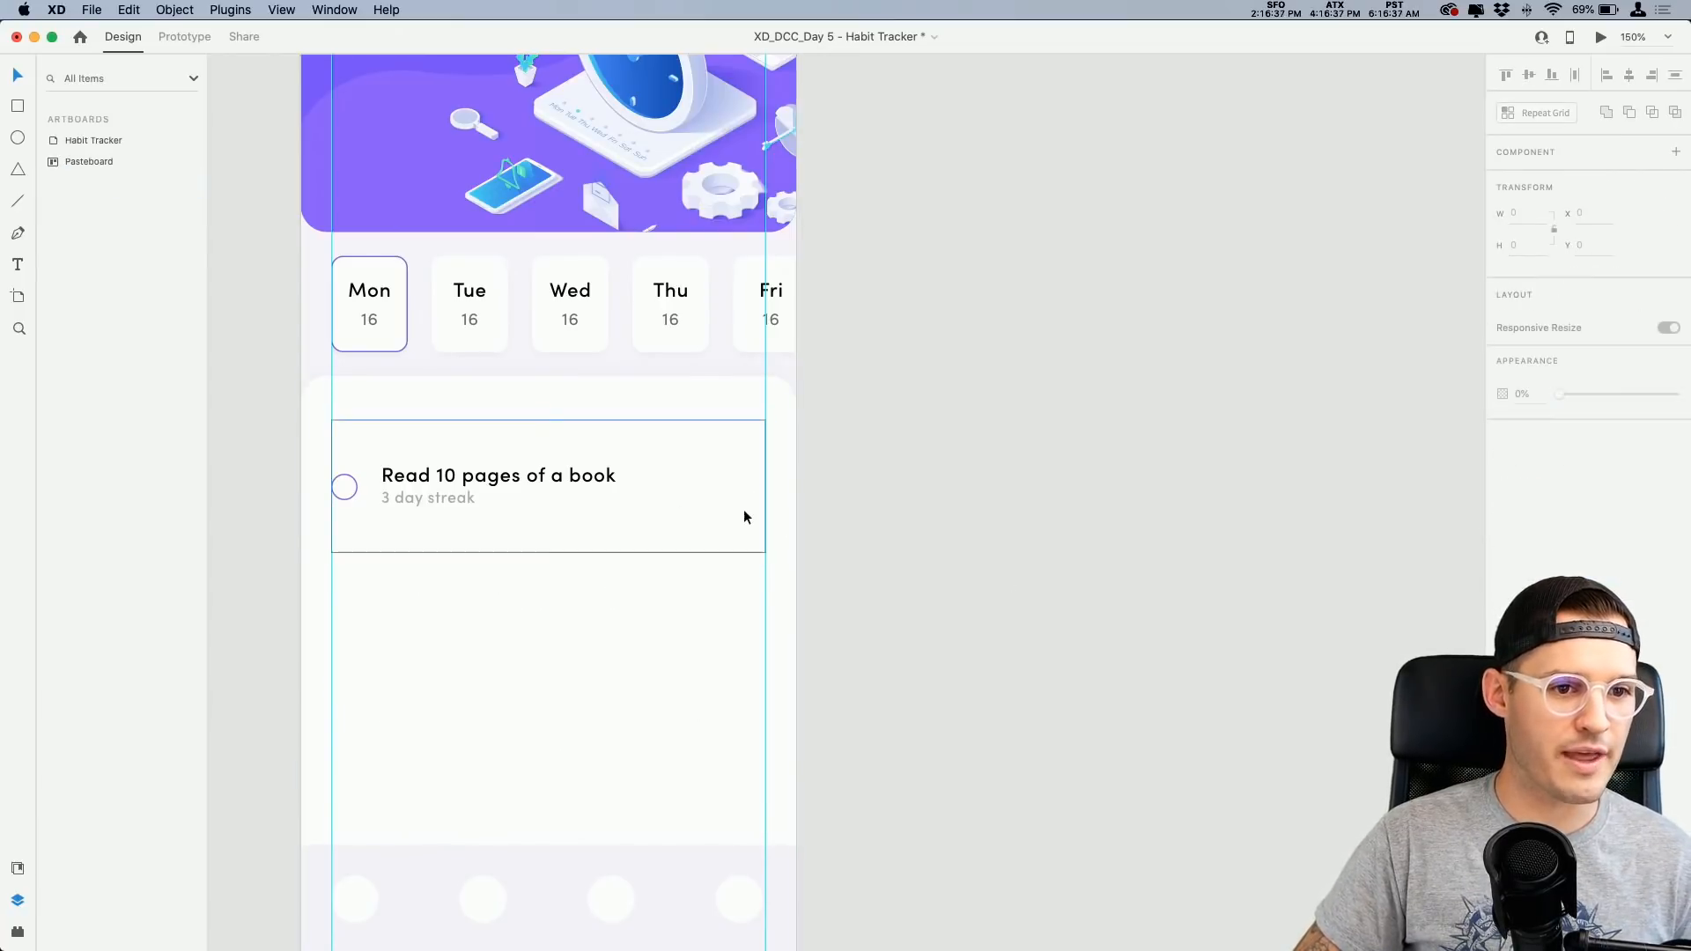
# Step: Widen the habit row's background rectangle on both sides to the full artboard width of 375
pyautogui.doubleClick(744, 517)
pyautogui.moveTo(768, 487); pyautogui.dragTo(795, 487)
pyautogui.moveTo(329, 487); pyautogui.dragTo(301, 492)
pyautogui.press('Escape')
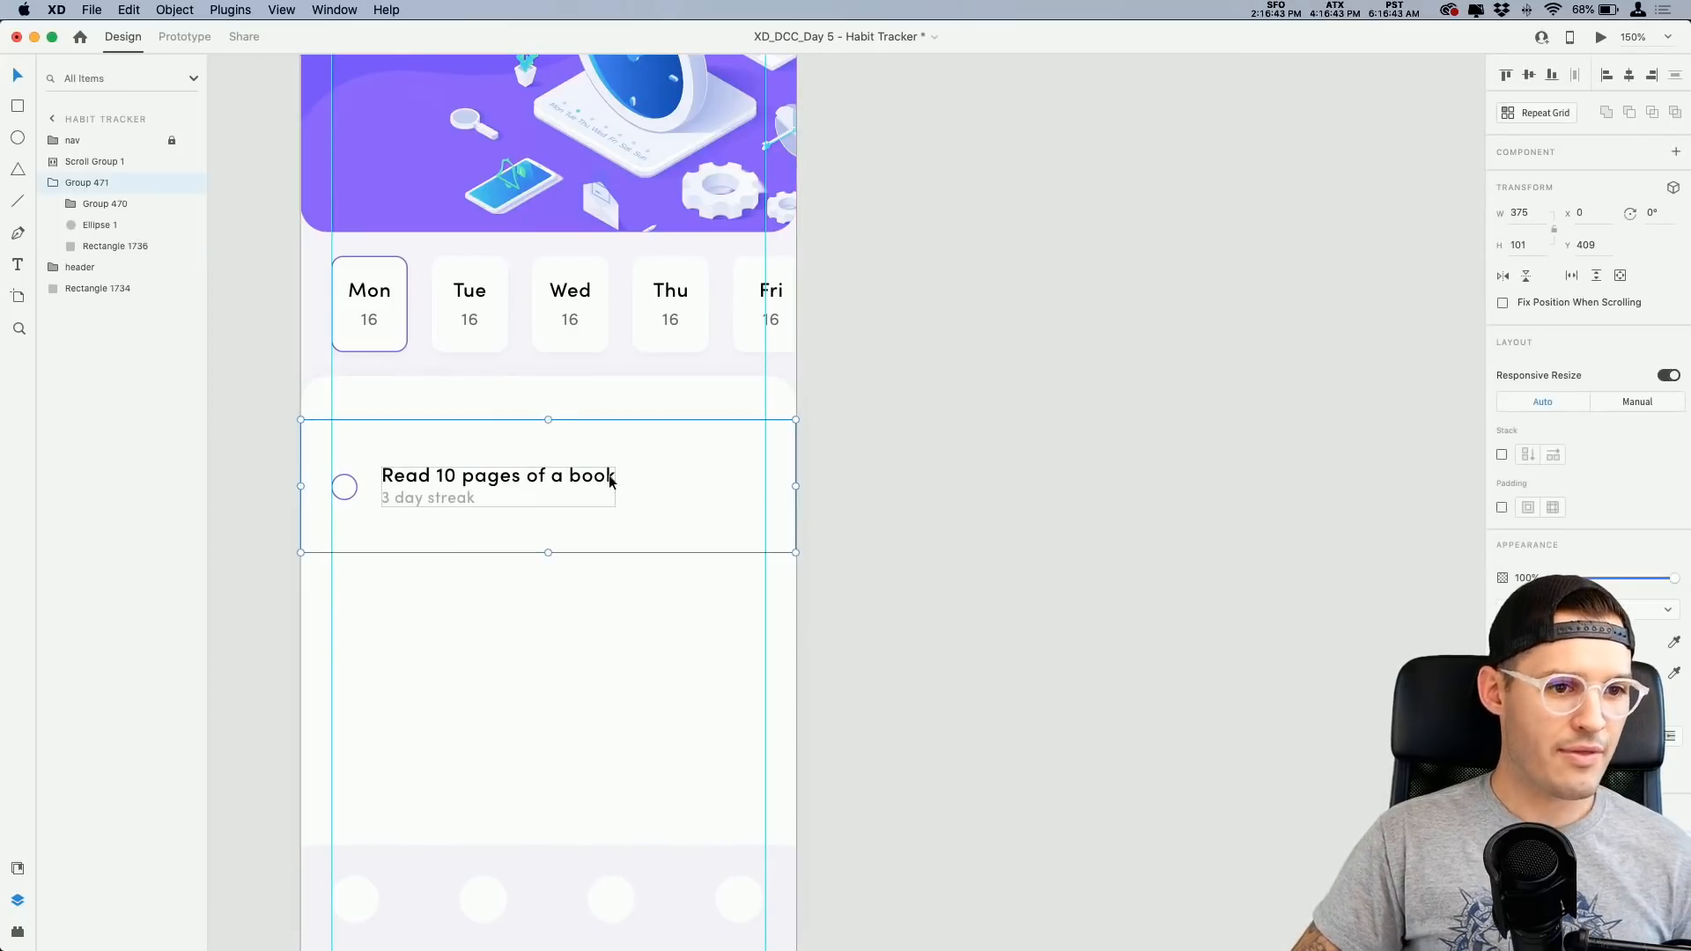
pyautogui.click(885, 510)
# Step: Duplicate the row's background rectangle and narrow the copy to 106 wide against the artboard's right edge
pyautogui.doubleClick(761, 488)
pyautogui.press('super+c')
pyautogui.press('super+v')
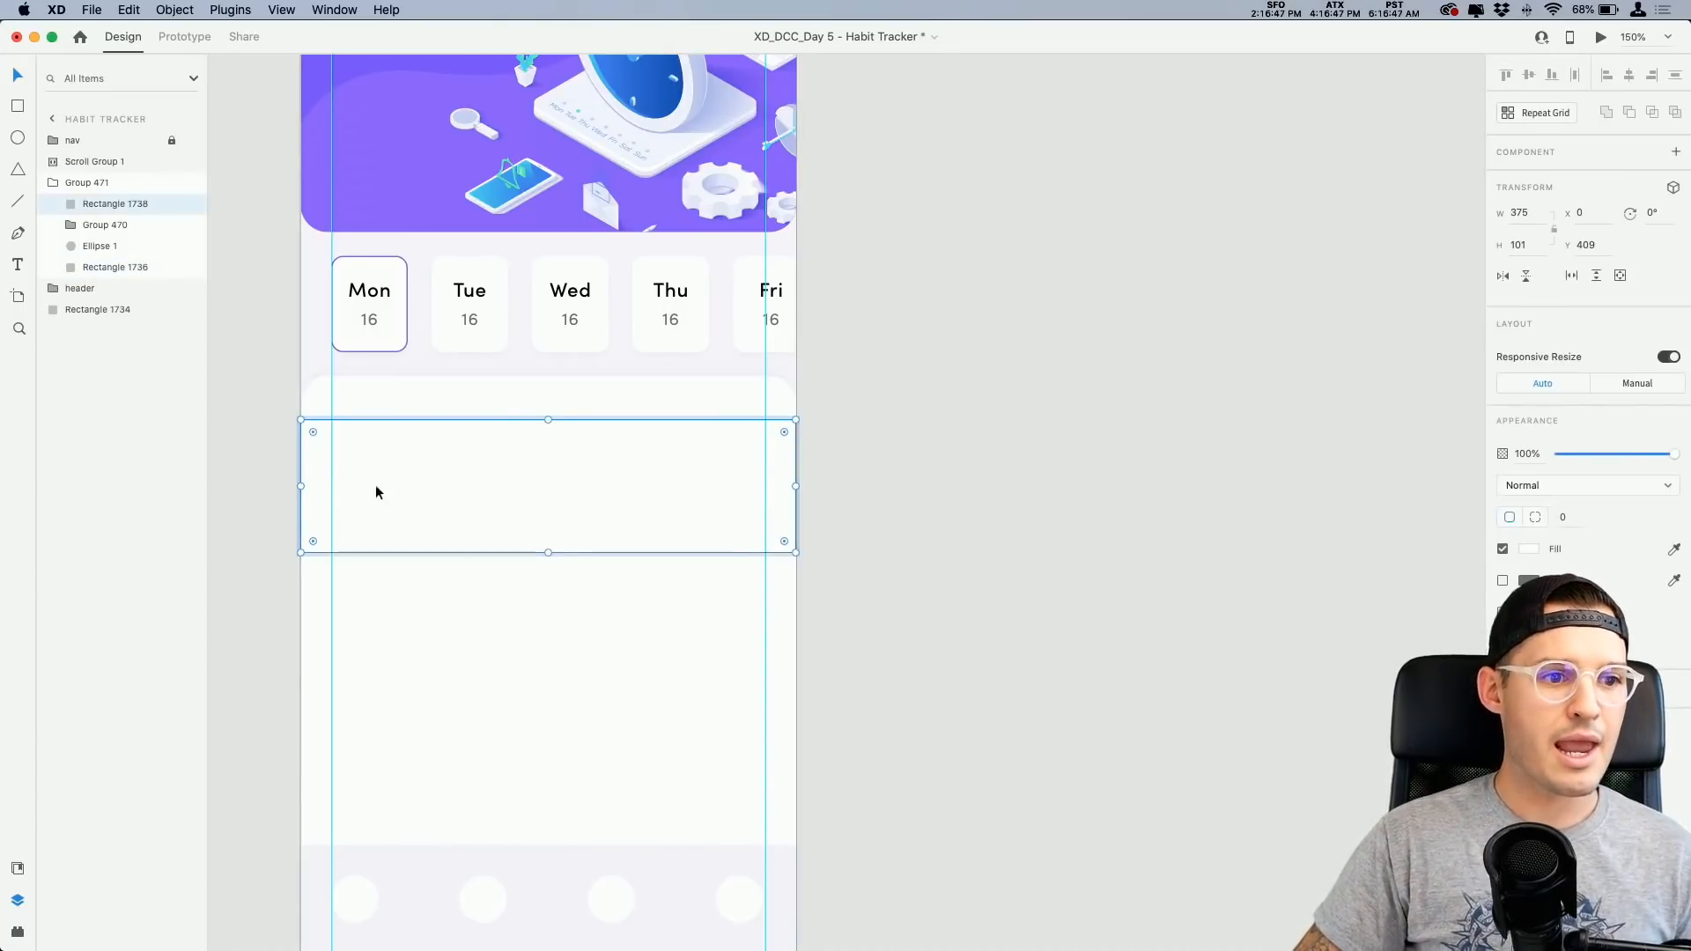
pyautogui.moveTo(300, 488); pyautogui.dragTo(657, 487)
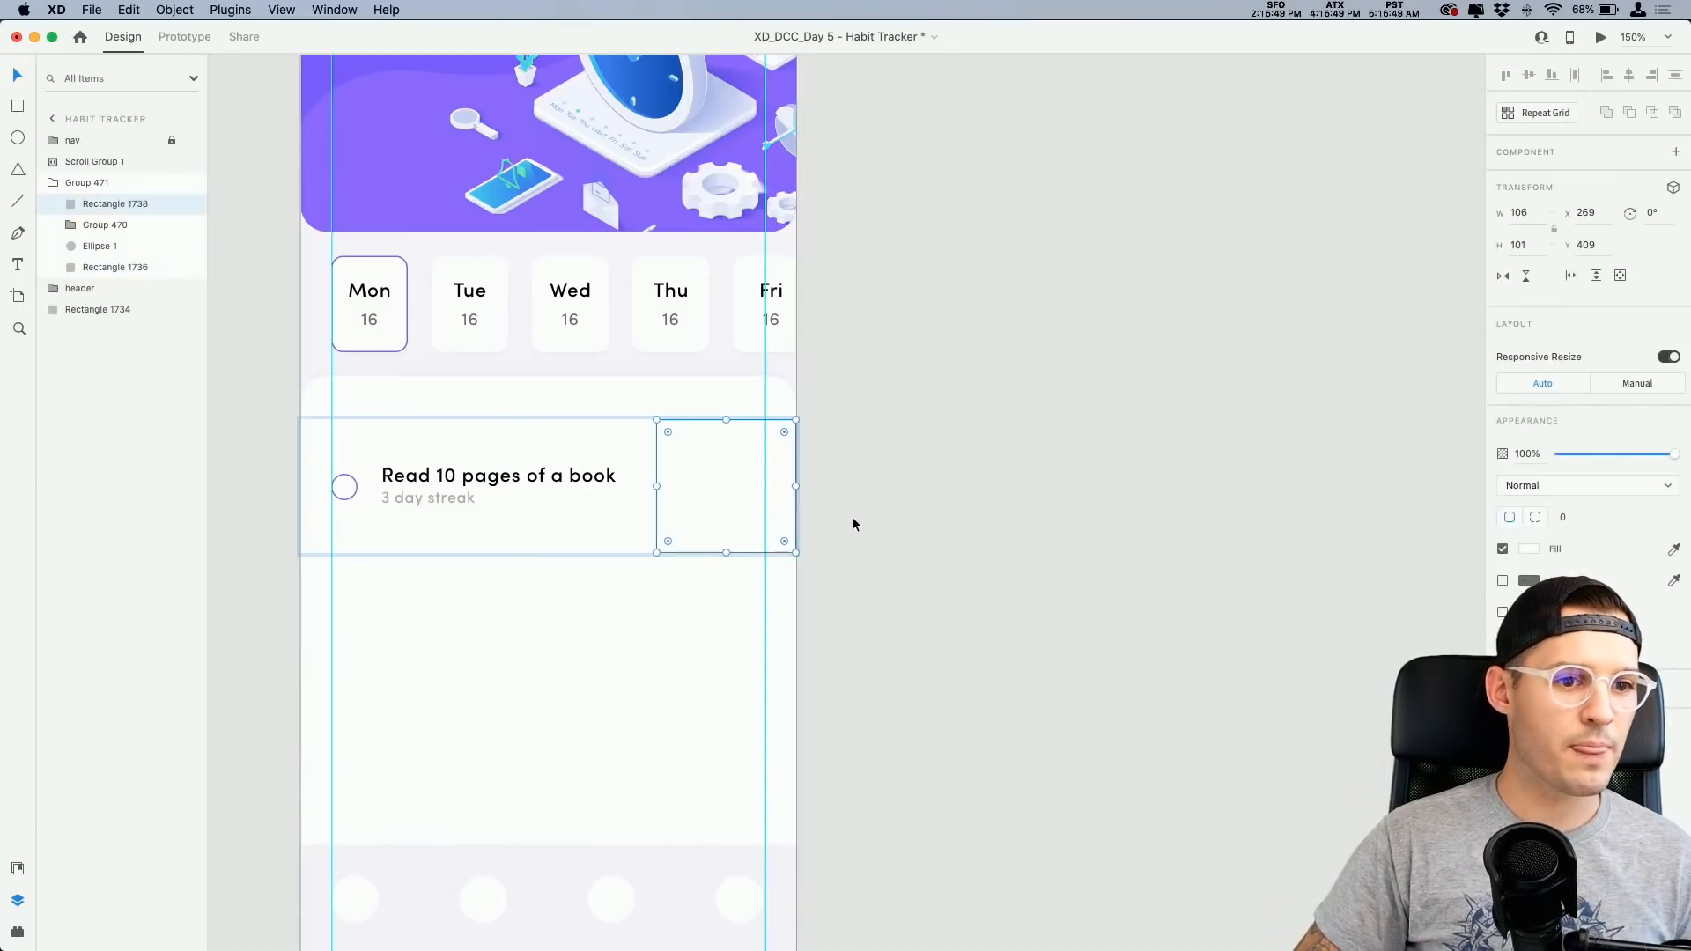
# Step: Fill the narrow rectangle at the row's right end with a bright red, about #F4325F
pyautogui.click(1529, 550)
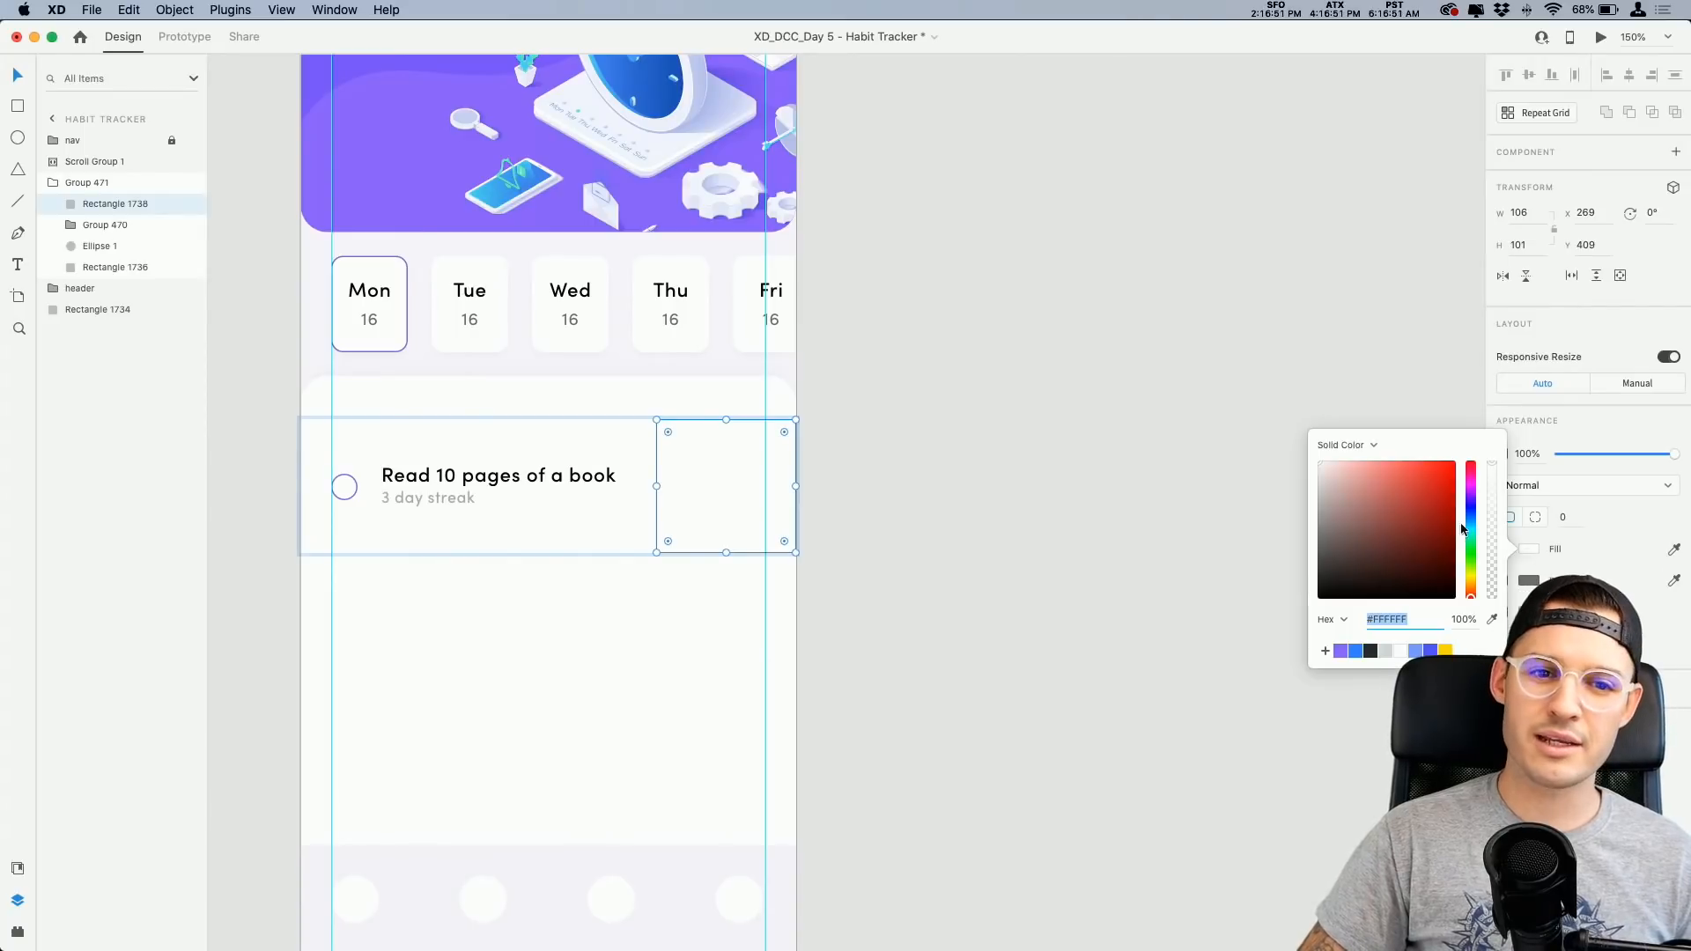
pyautogui.click(1470, 485)
pyautogui.moveTo(1447, 476)
pyautogui.mouseDown()
pyautogui.moveTo(1455, 463)
pyautogui.moveTo(1449, 483)
pyautogui.moveTo(1428, 469)
pyautogui.mouseUp()
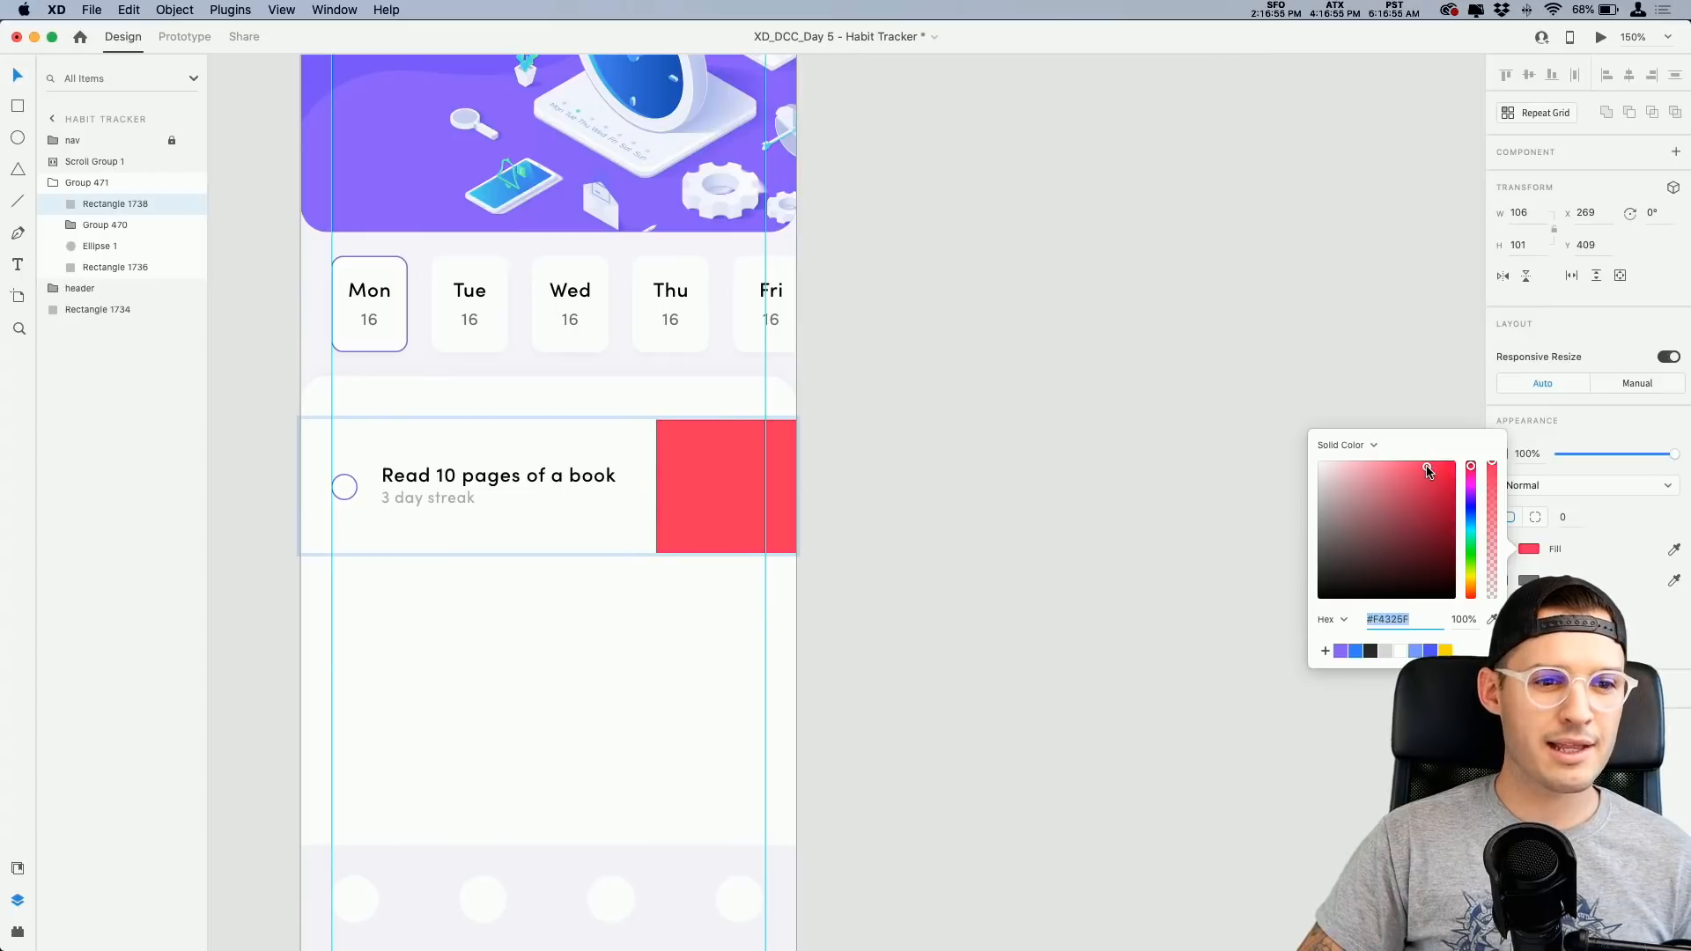
# Step: Switch to IconJar, search for TRASH and place the line-style bin 1 icon on the habit row's red block
pyautogui.click(1036, 393)
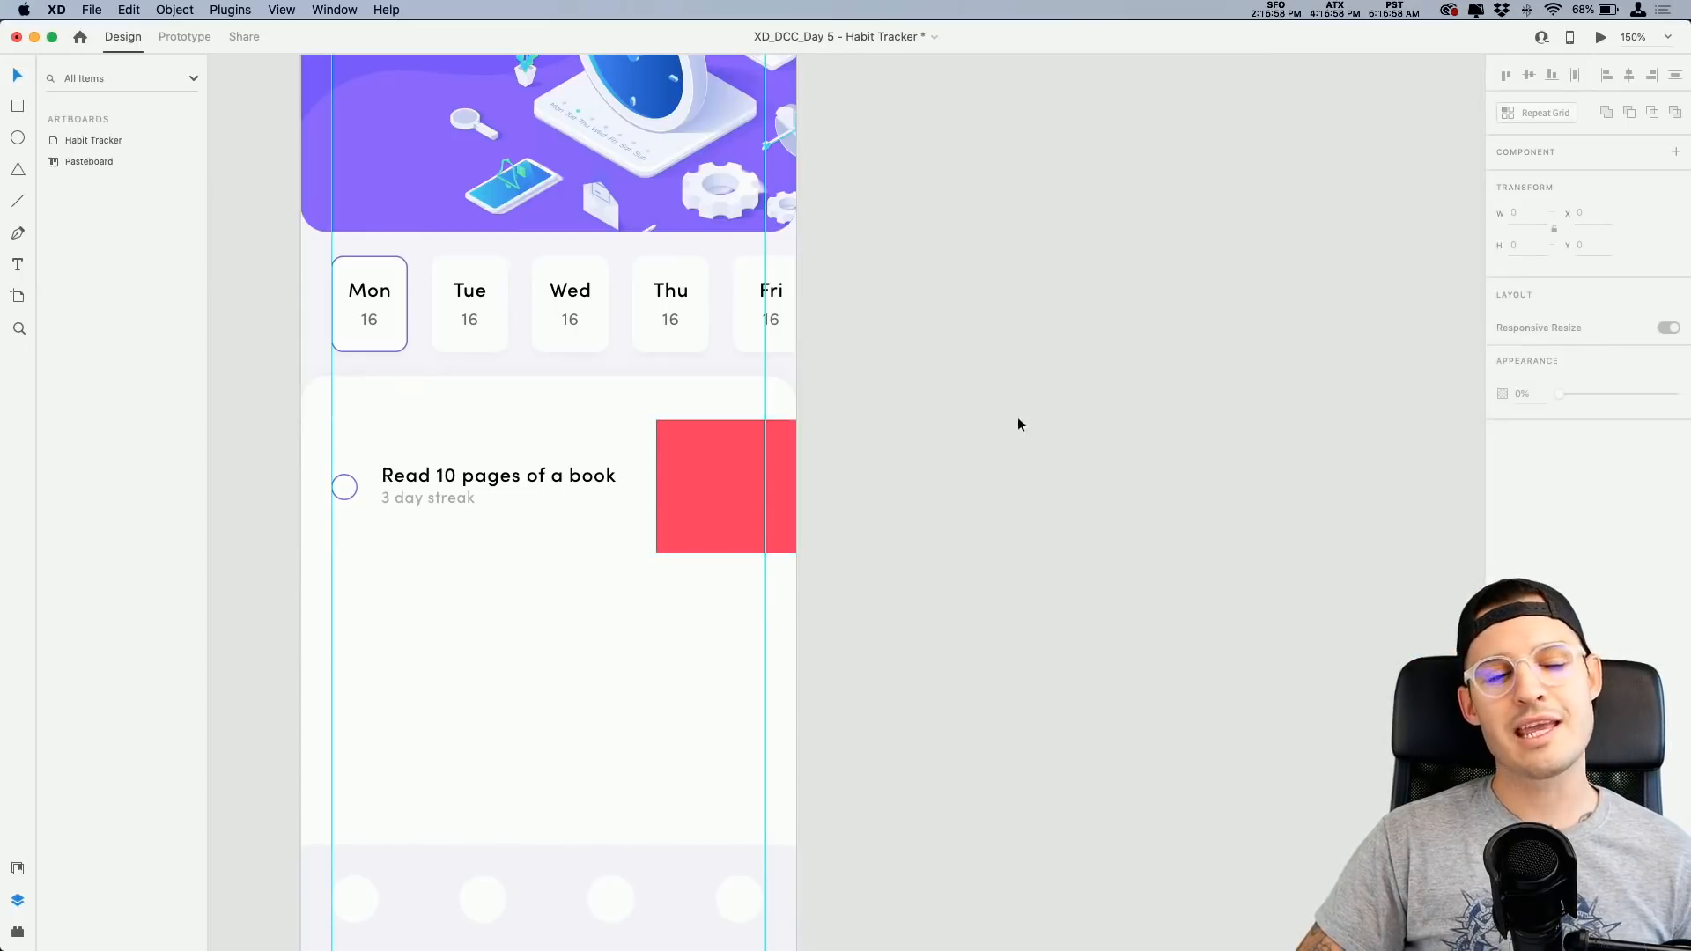
pyautogui.hscroll(-3, 969, 458)
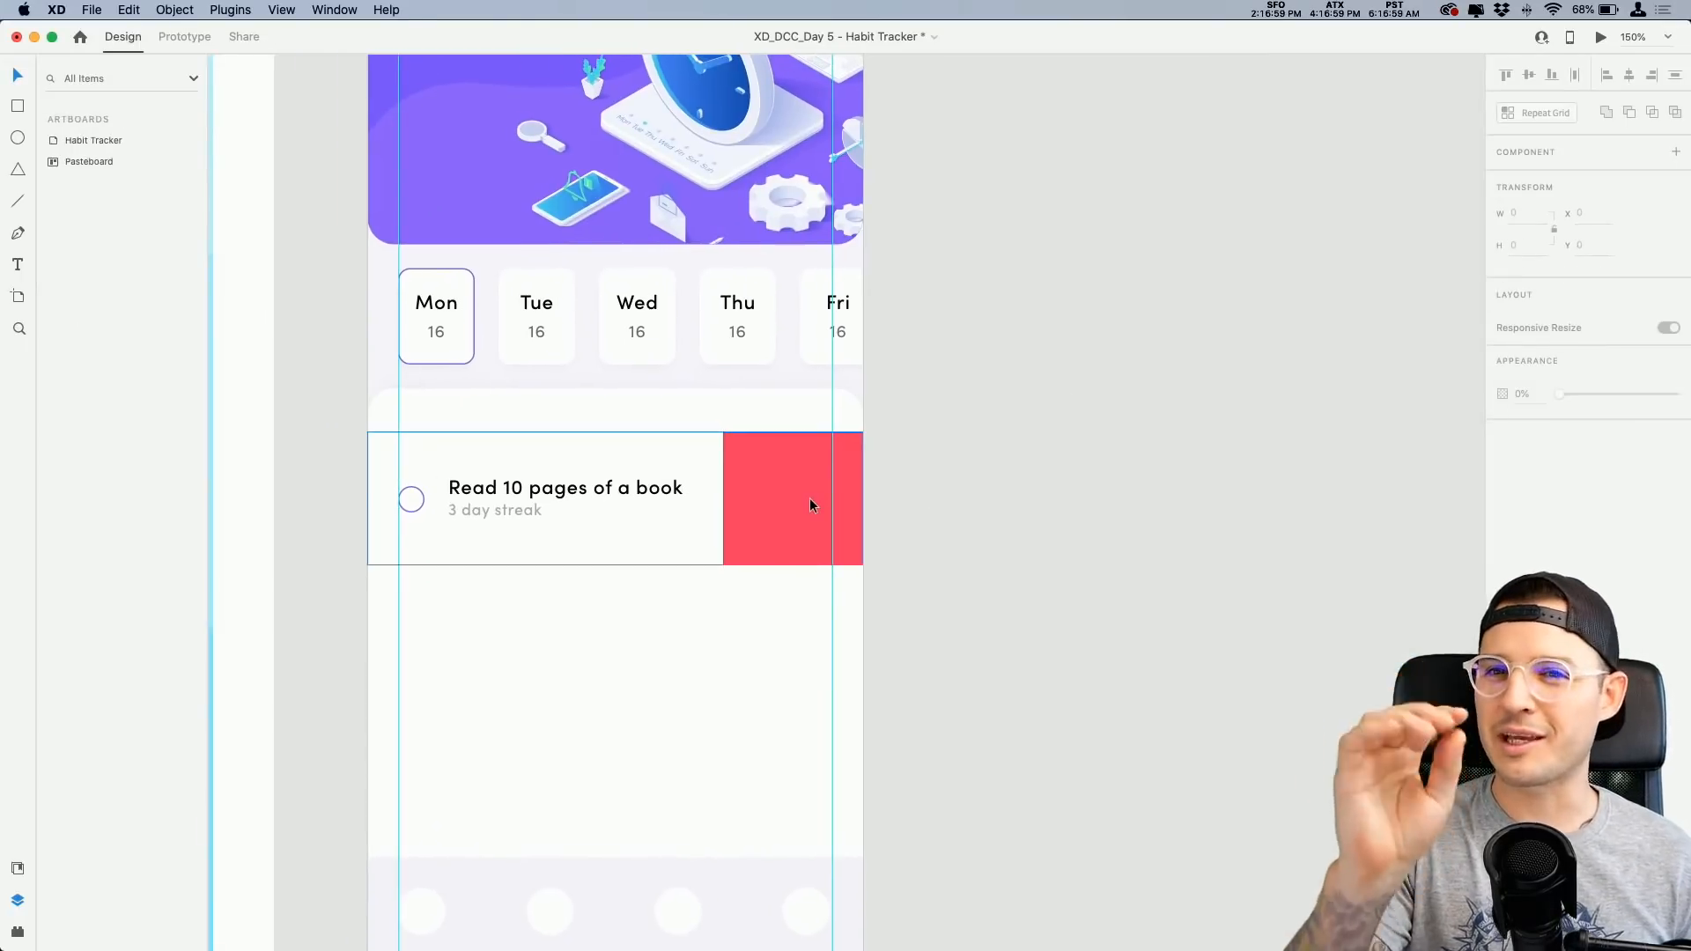
pyautogui.scroll(3, 810, 499)
pyautogui.scroll(-1, 944, 551)
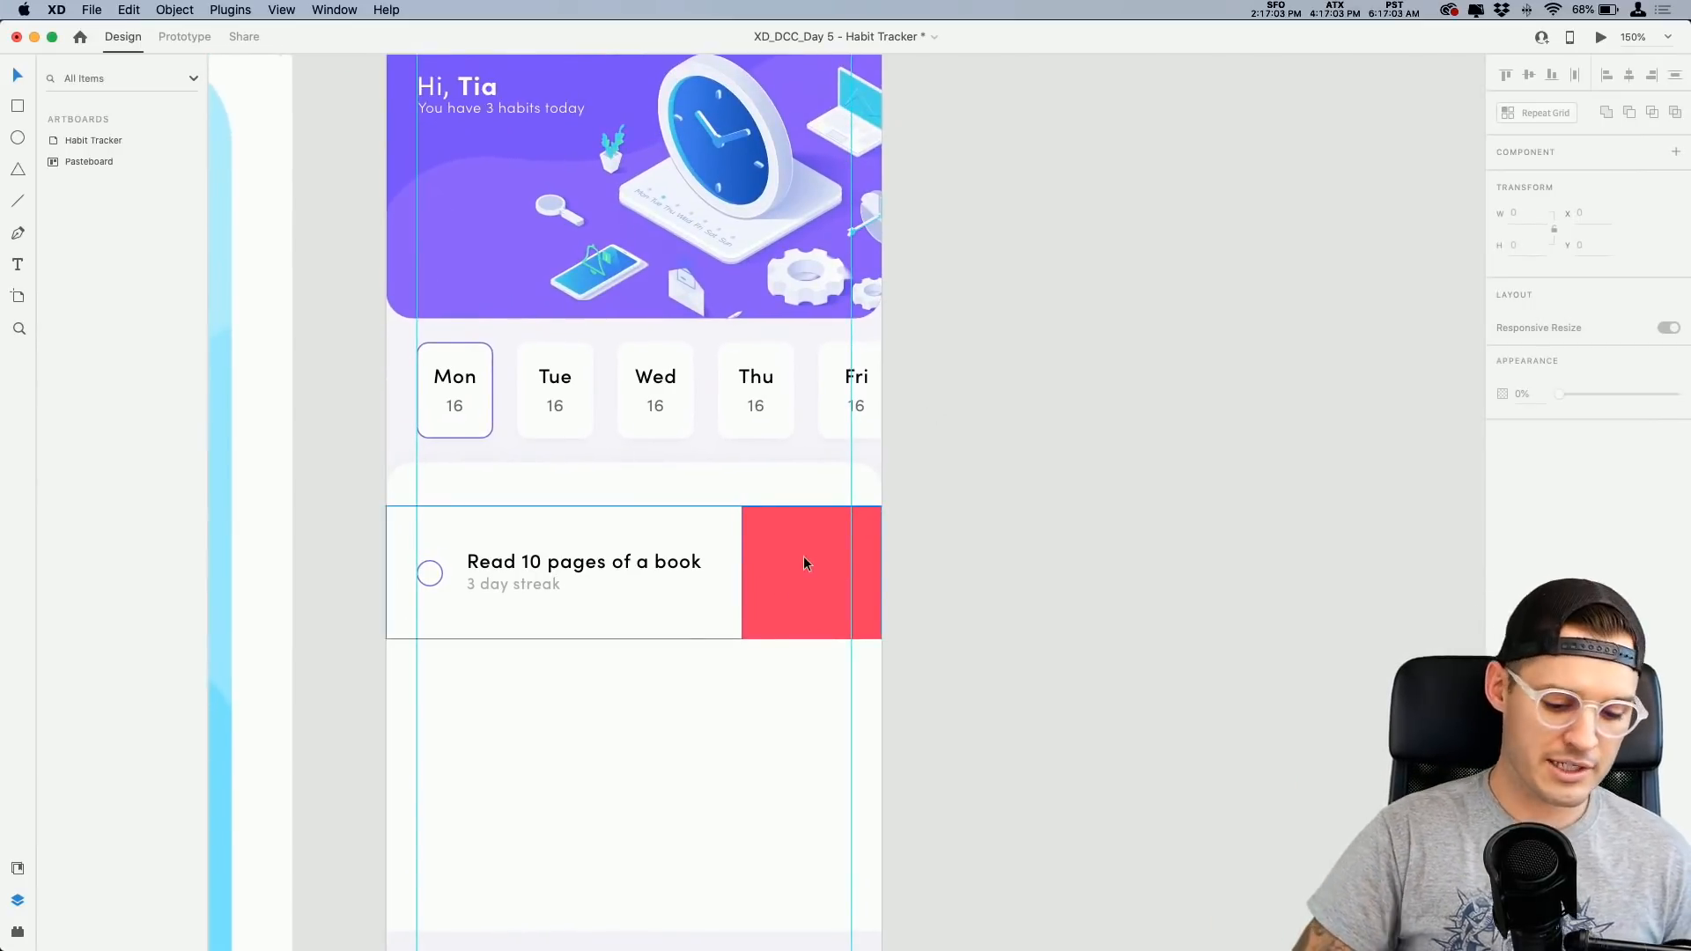
pyautogui.hotkey('alt', 'space')
pyautogui.write('icon')
pyautogui.press('Return')
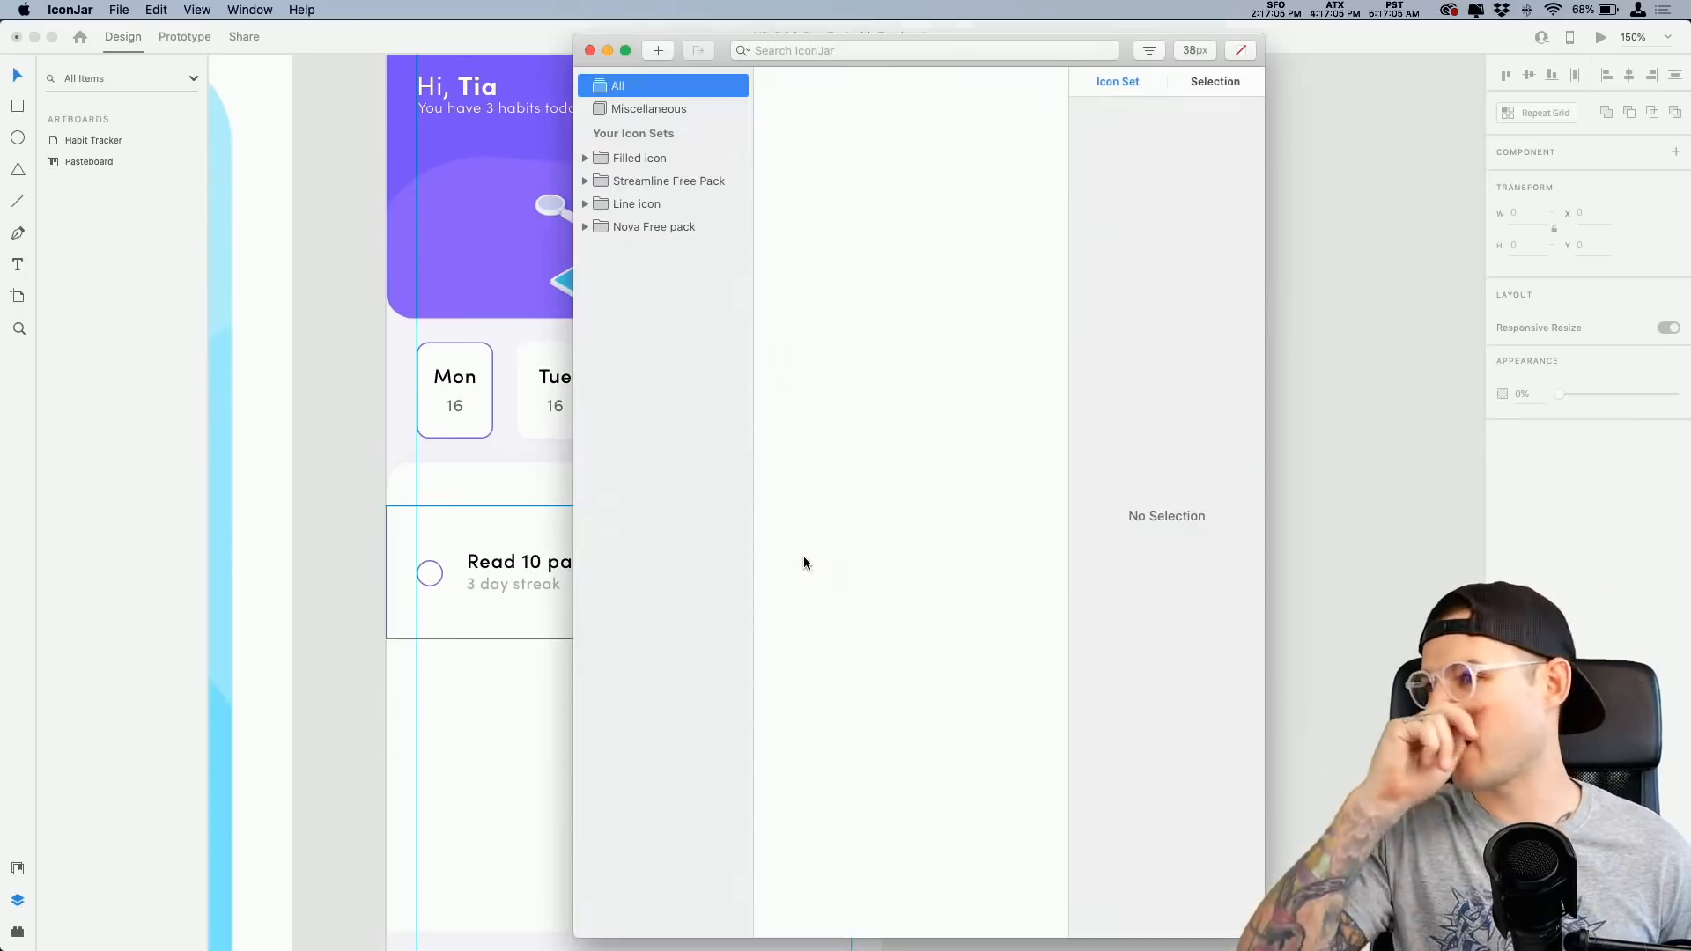
pyautogui.click(811, 49)
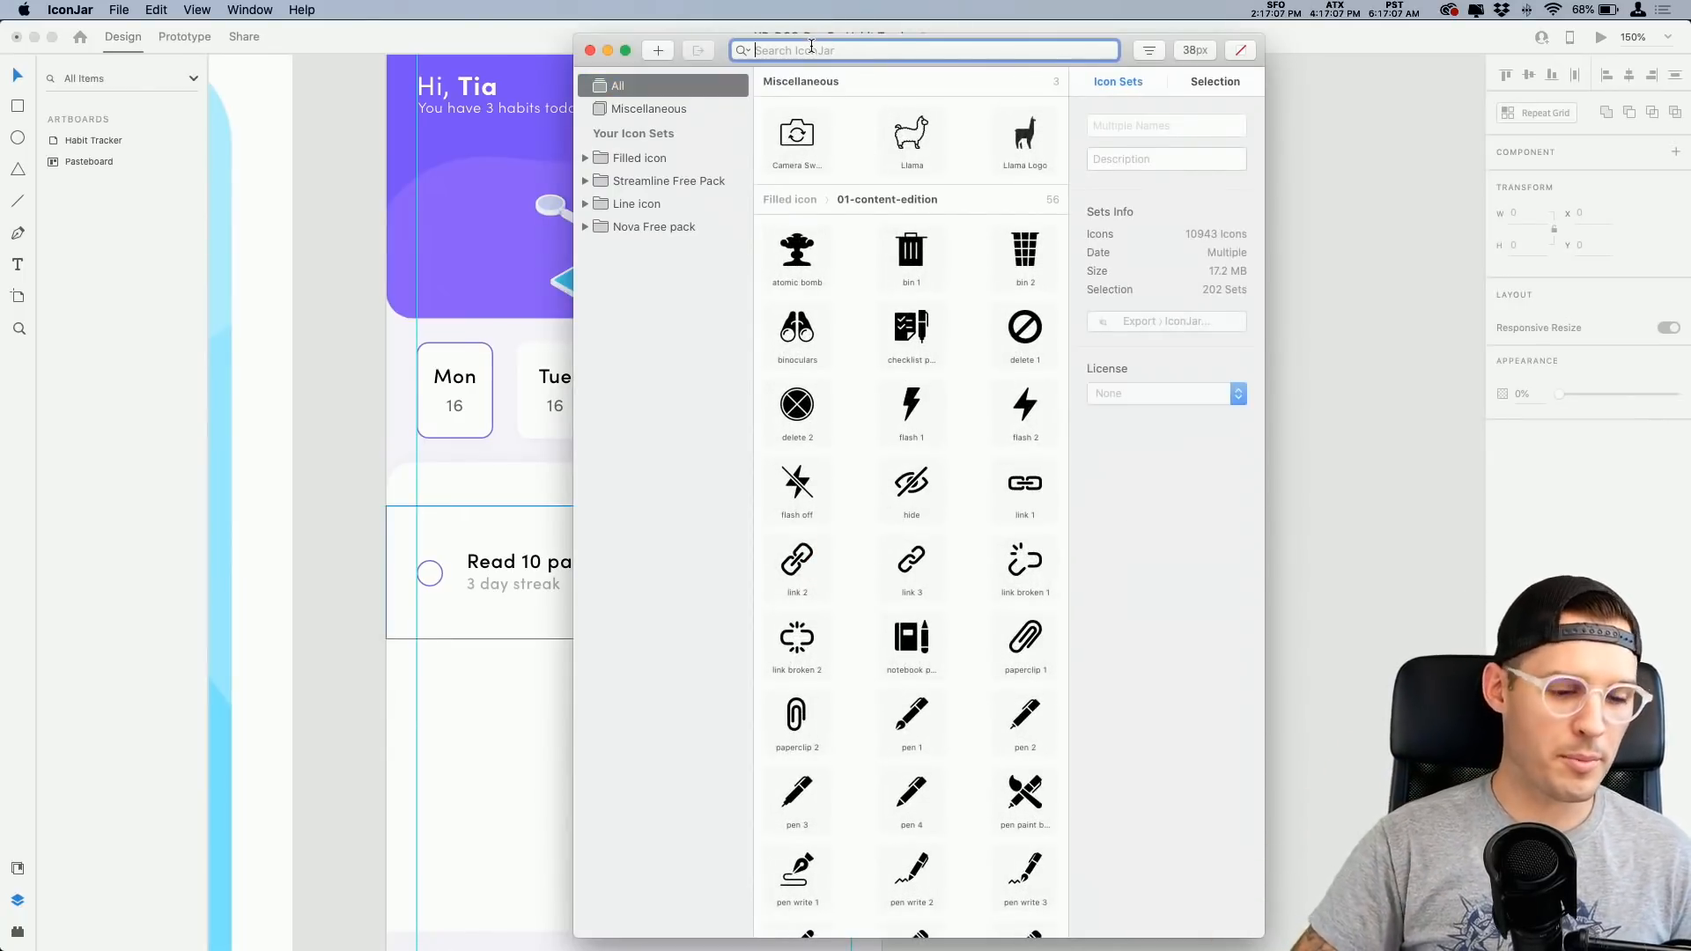
pyautogui.write('TRASH')
pyautogui.press('super+a')
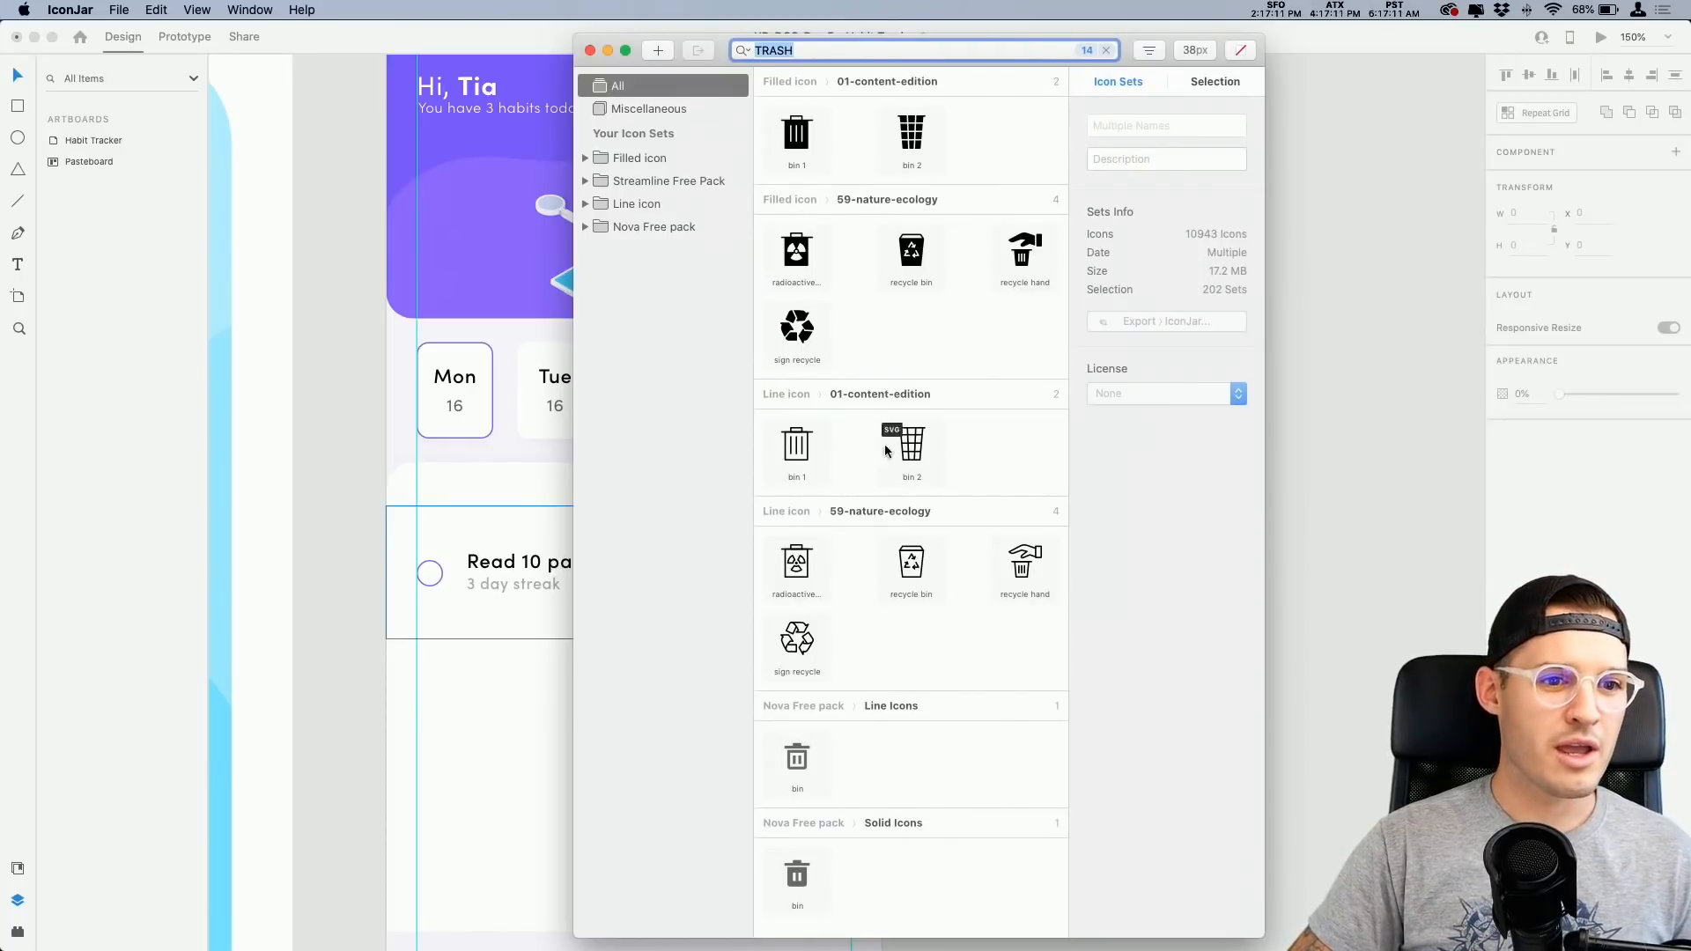
pyautogui.moveTo(805, 443); pyautogui.dragTo(826, 578)
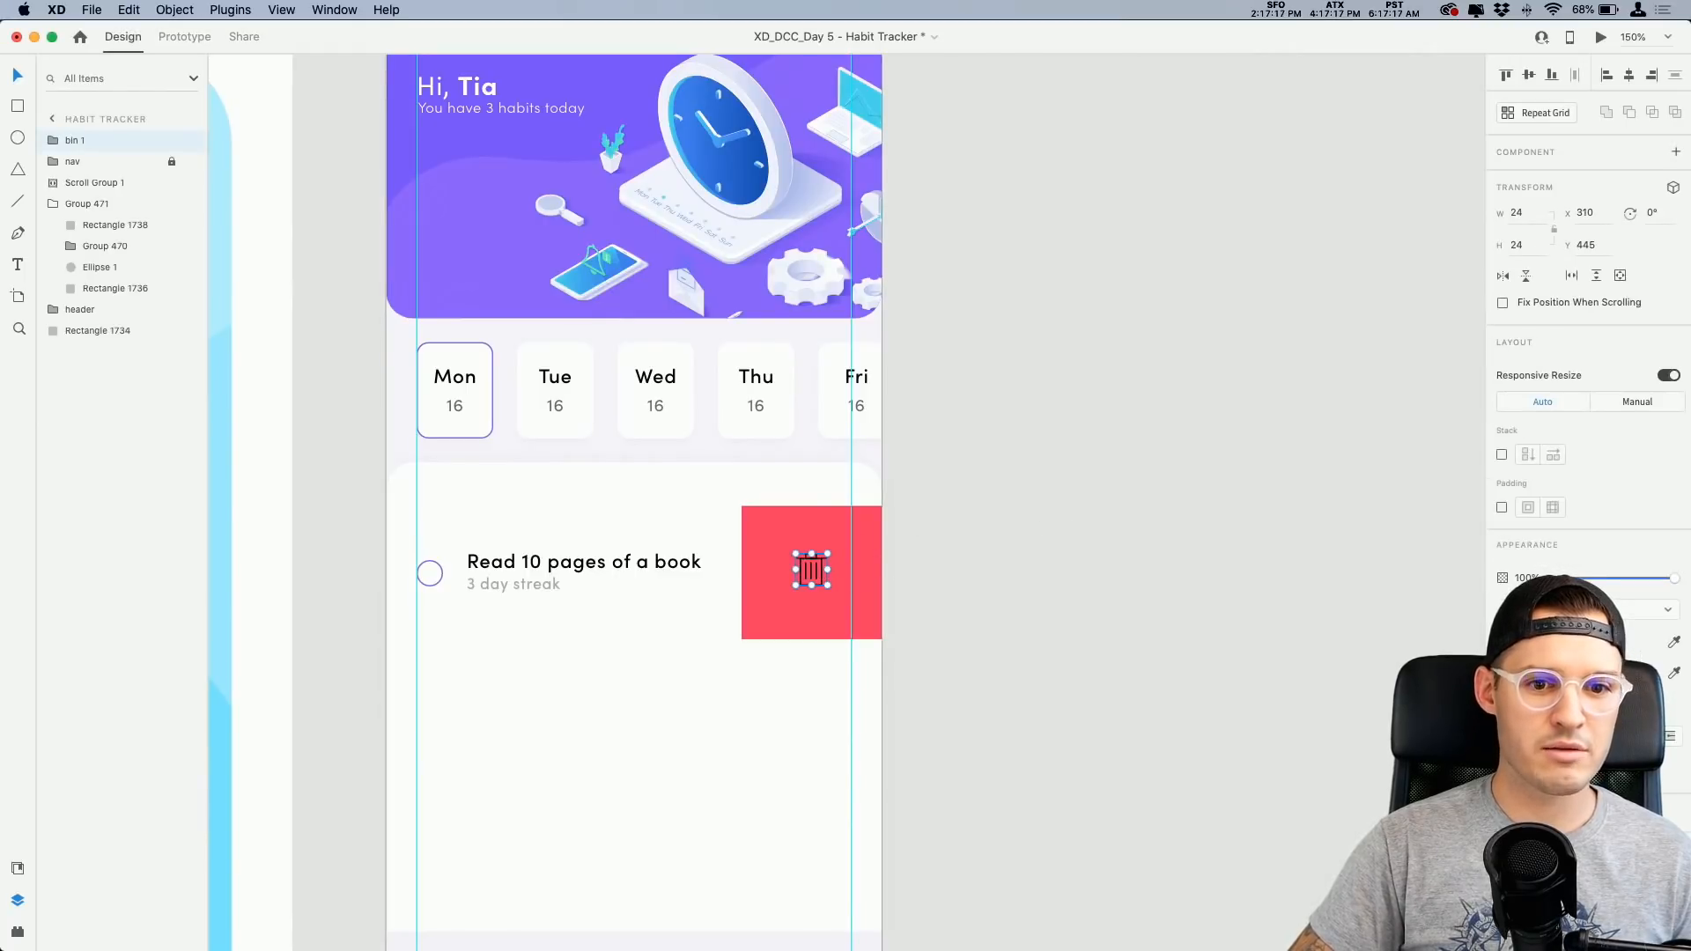
# Step: Change the trash icon's border colour to white
pyautogui.click(1526, 673)
pyautogui.moveTo(1375, 608); pyautogui.dragTo(1228, 499)
pyautogui.click(1186, 484)
# Step: Try to centre the trash icon horizontally against the habit row group, and undo the alignment
pyautogui.press('z')
pyautogui.moveTo(953, 495); pyautogui.dragTo(673, 650)
pyautogui.press('v')
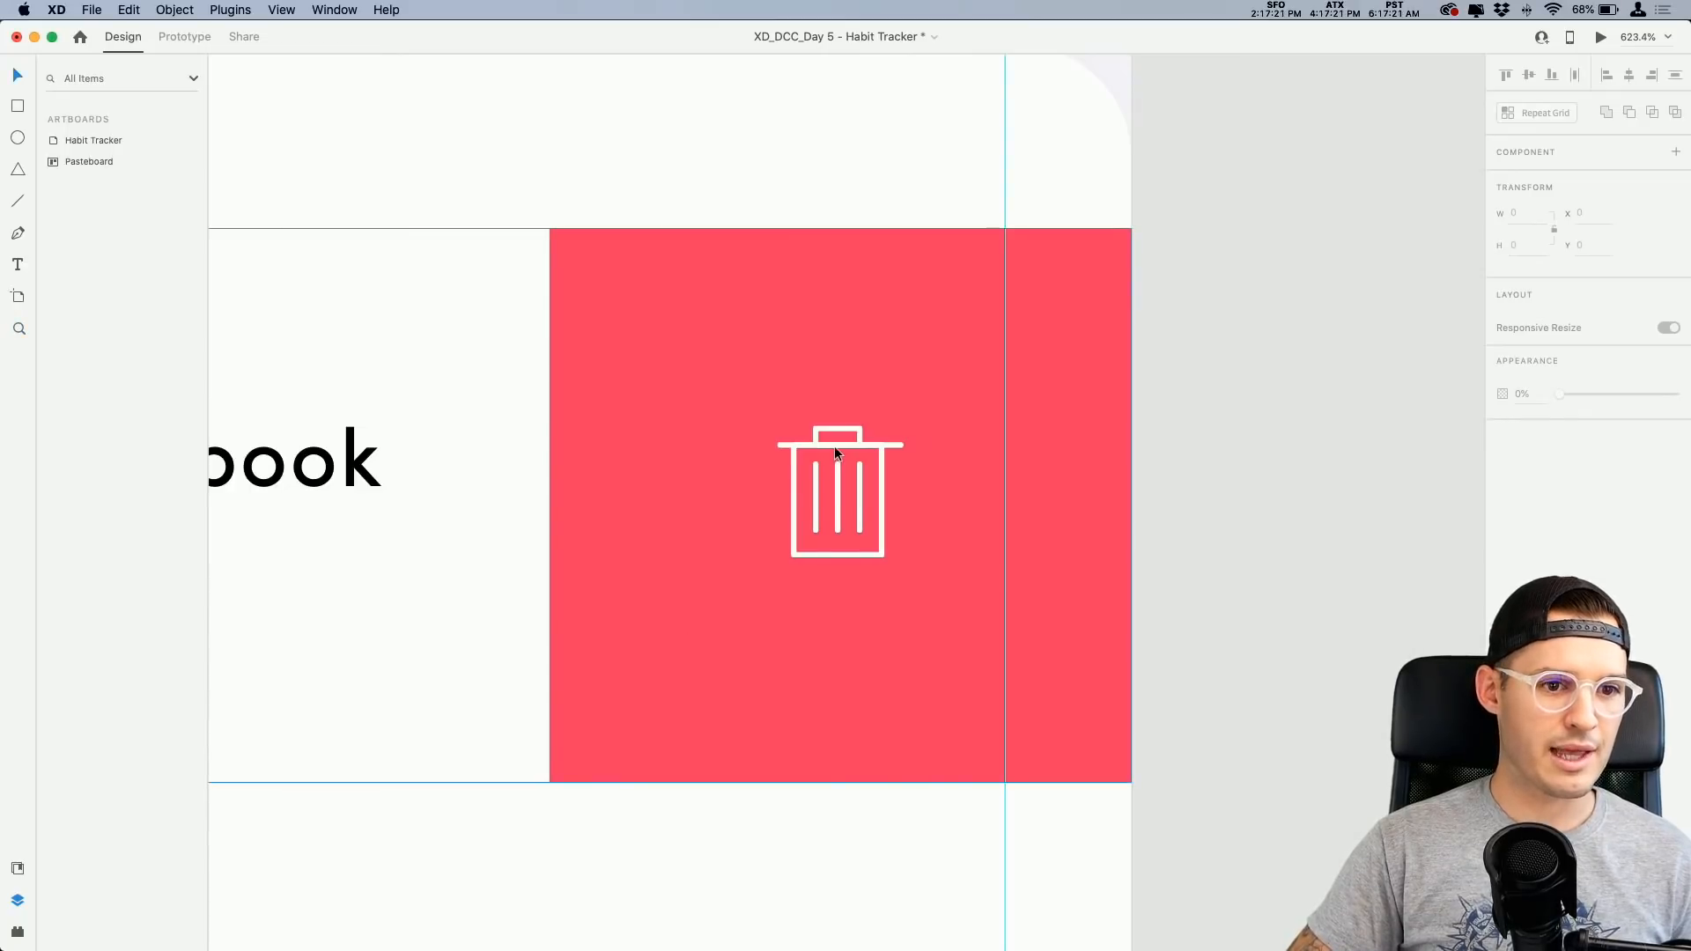
pyautogui.click(839, 443)
pyautogui.click(848, 426)
pyautogui.keyDown('shift'); pyautogui.click(927, 314); pyautogui.keyUp('shift')
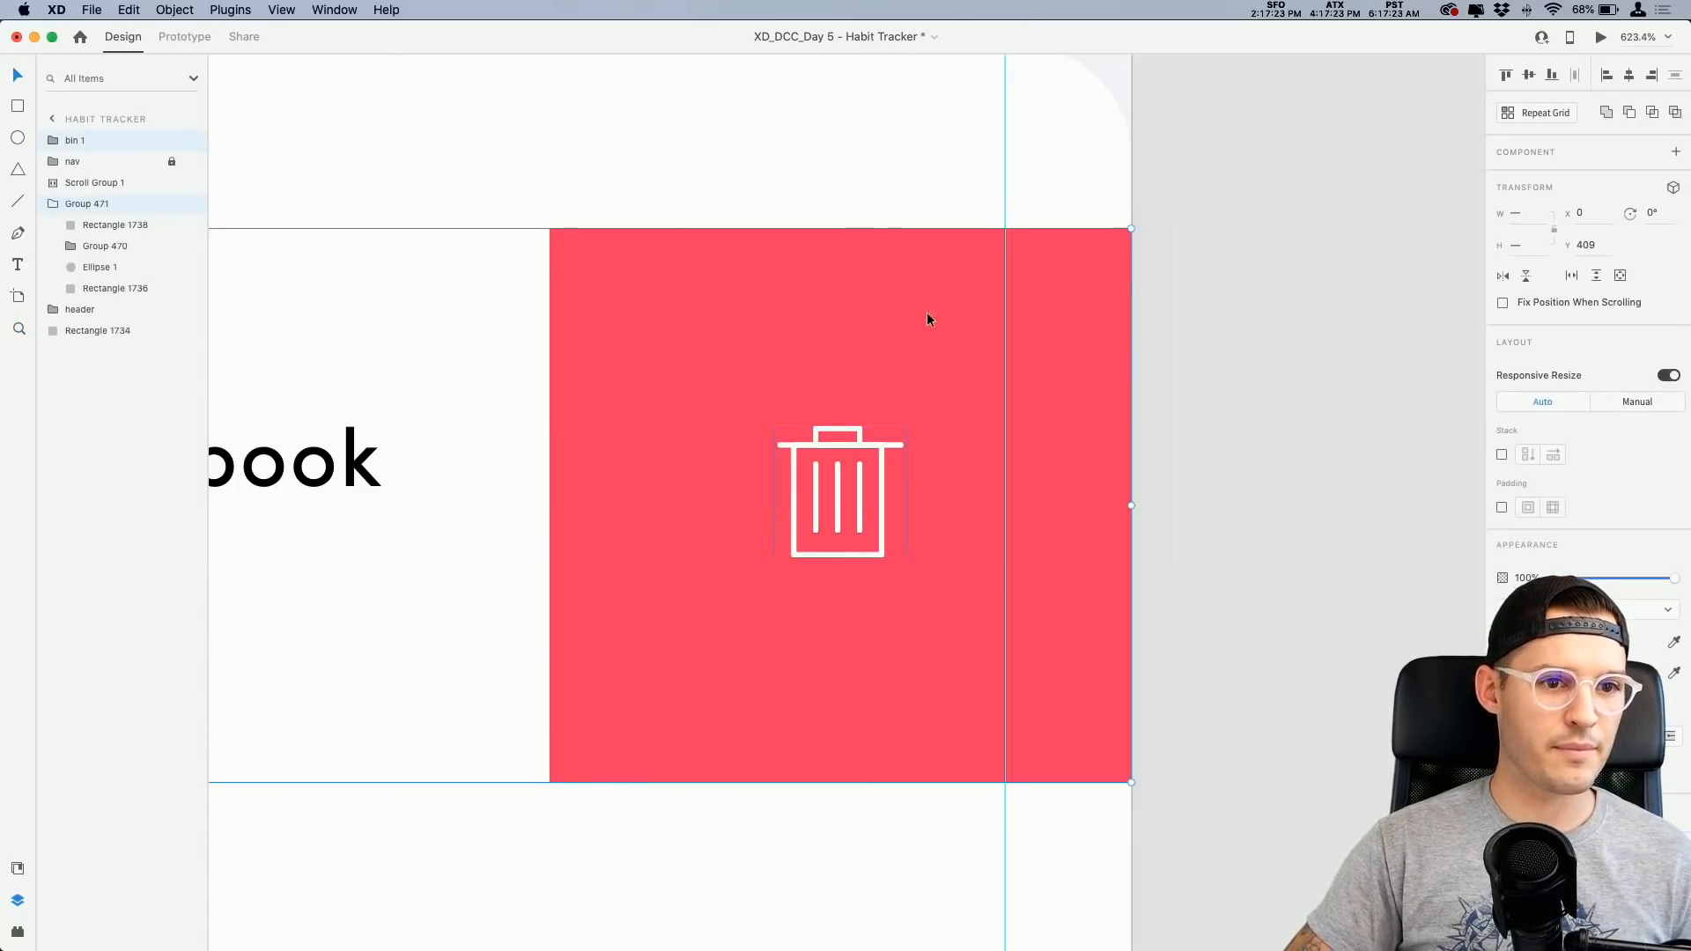
pyautogui.click(1628, 75)
pyautogui.press('super+z')
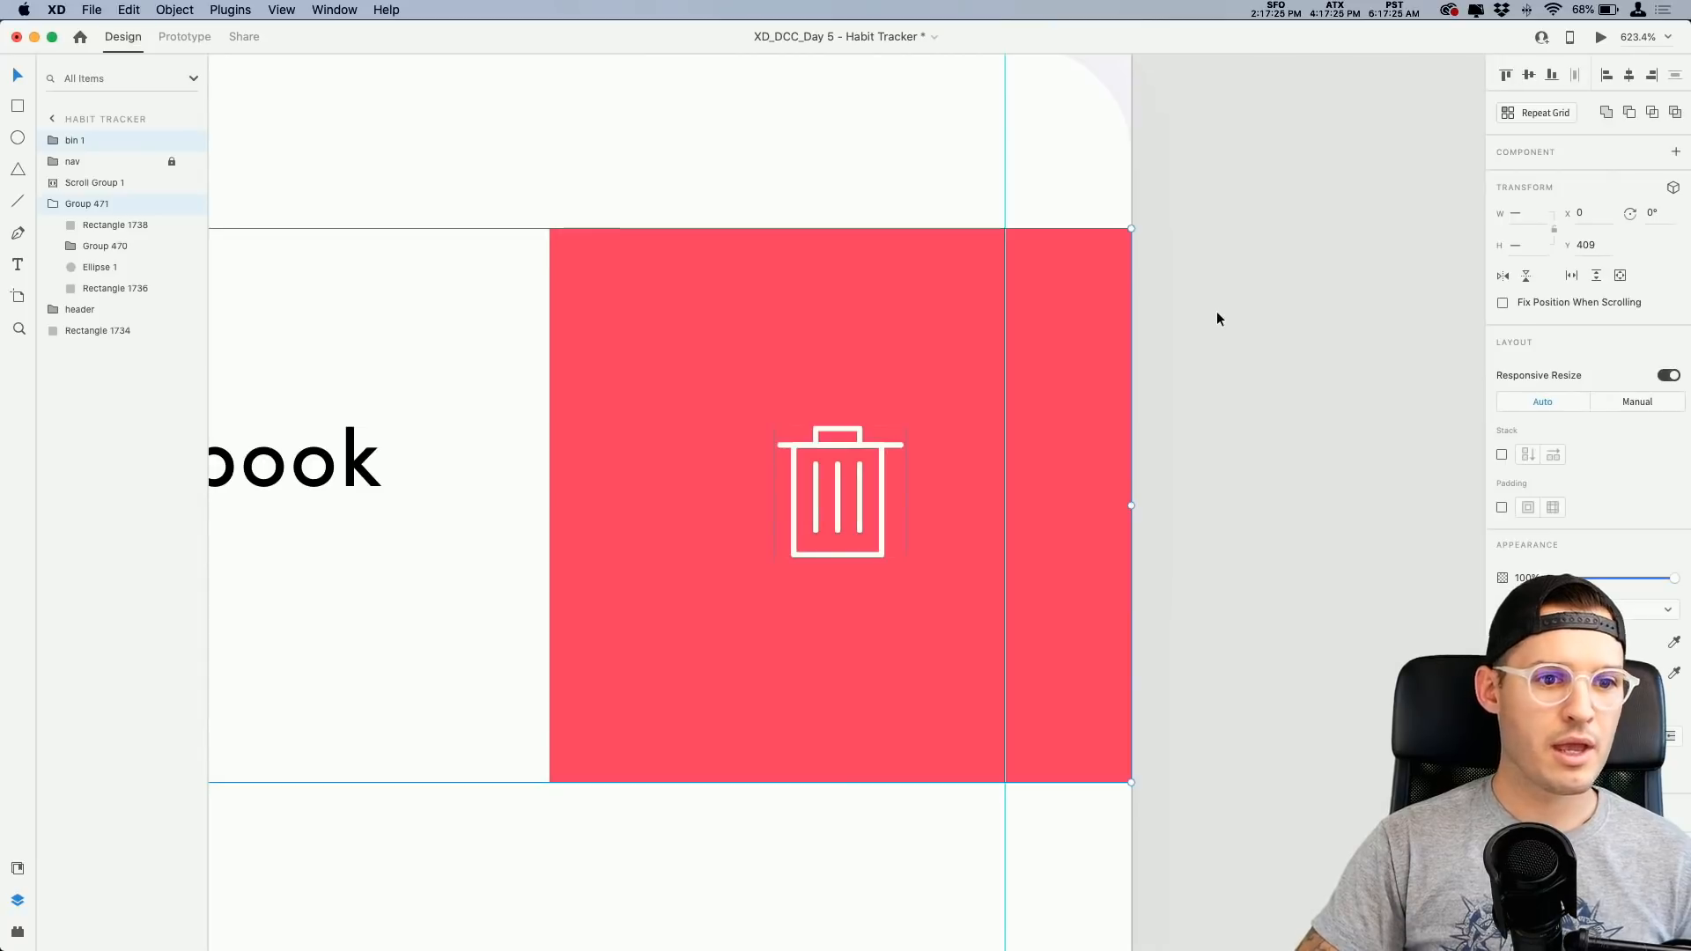
# Step: Move the bin 1 layer into the habit row's group above the red rectangle and centre the two vertically
pyautogui.click(1279, 306)
pyautogui.doubleClick(954, 276)
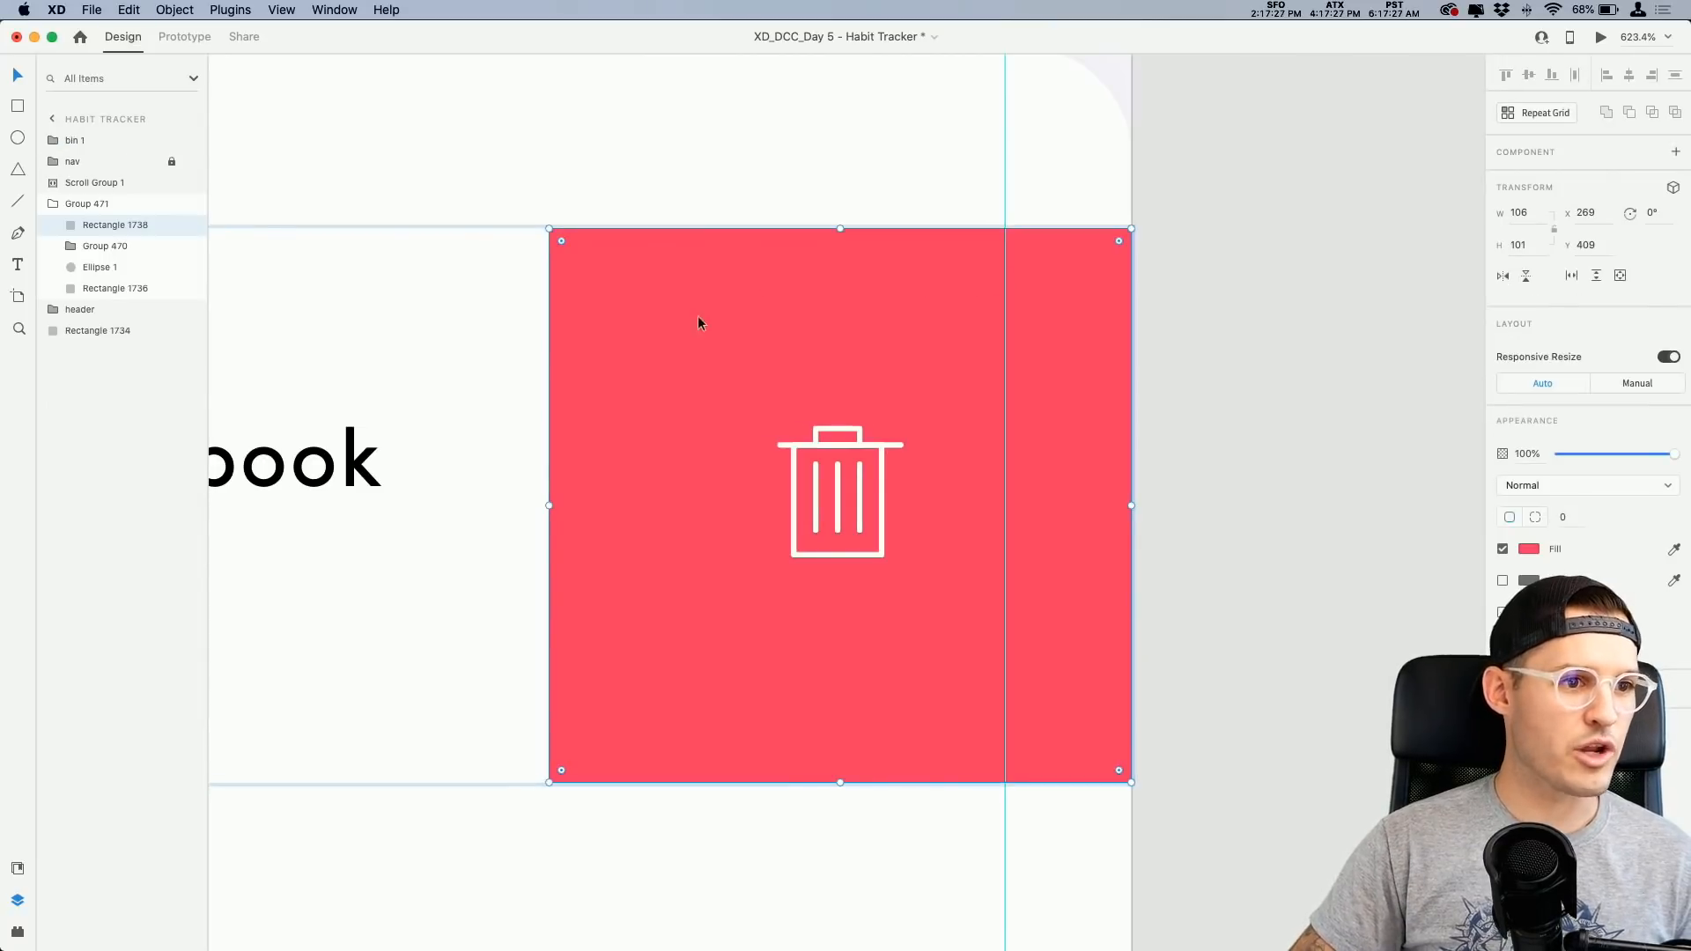
pyautogui.moveTo(86, 154); pyautogui.dragTo(95, 217)
pyautogui.keyDown('shift'); pyautogui.click(118, 226); pyautogui.keyUp('shift')
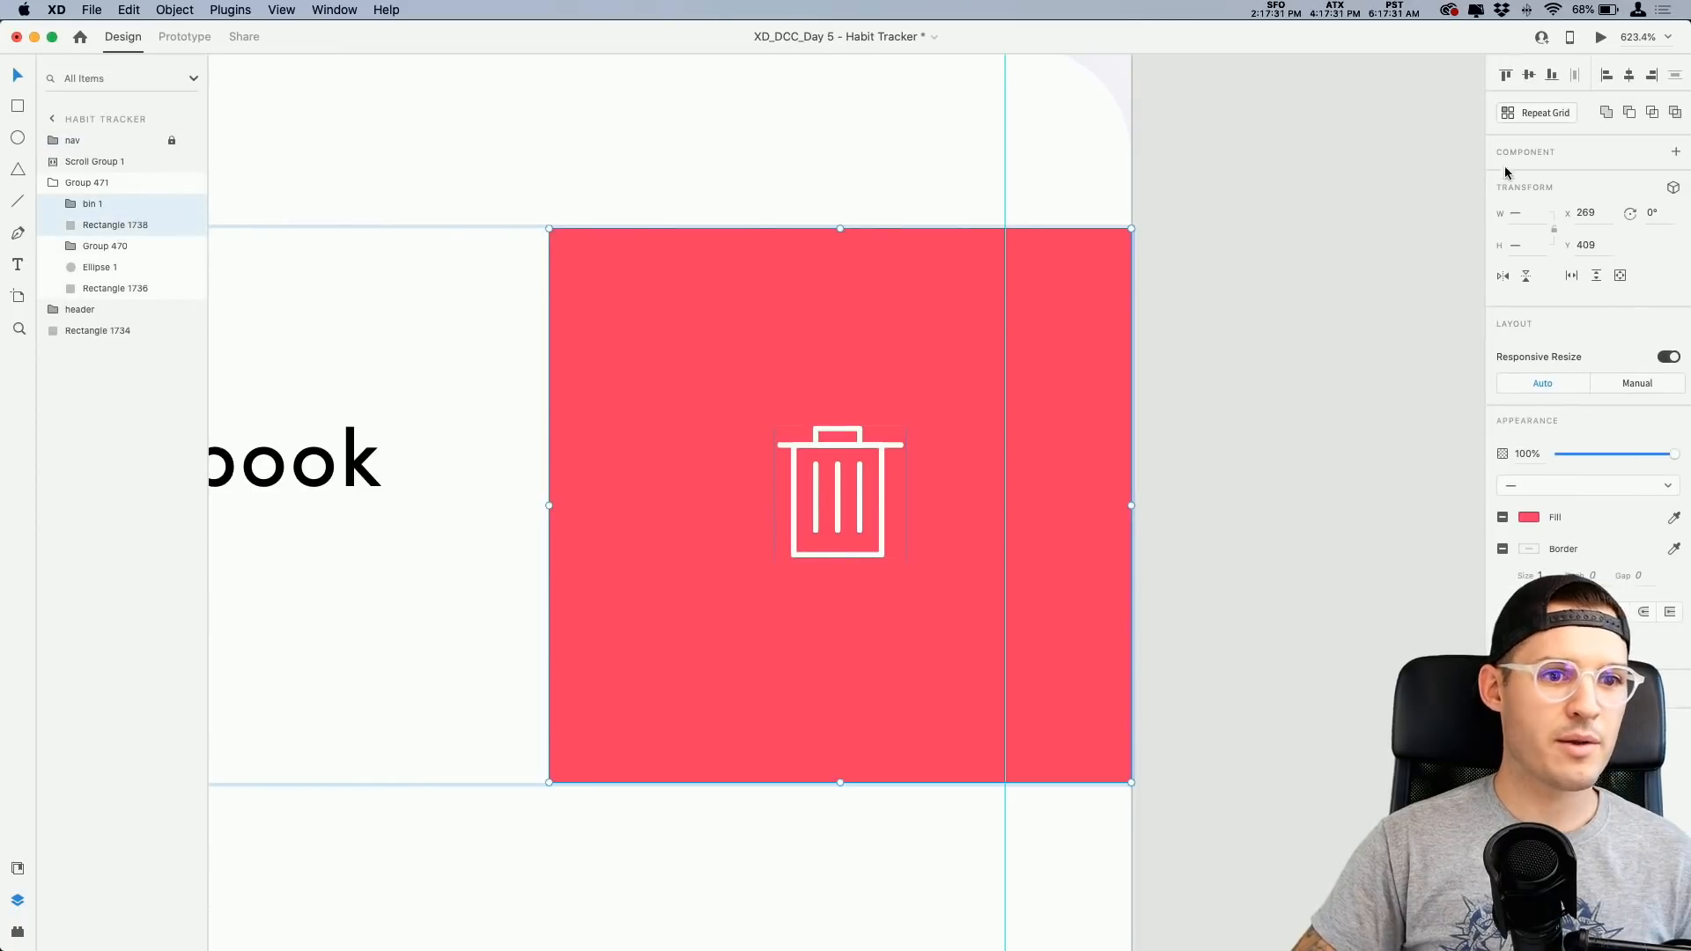
pyautogui.click(1535, 77)
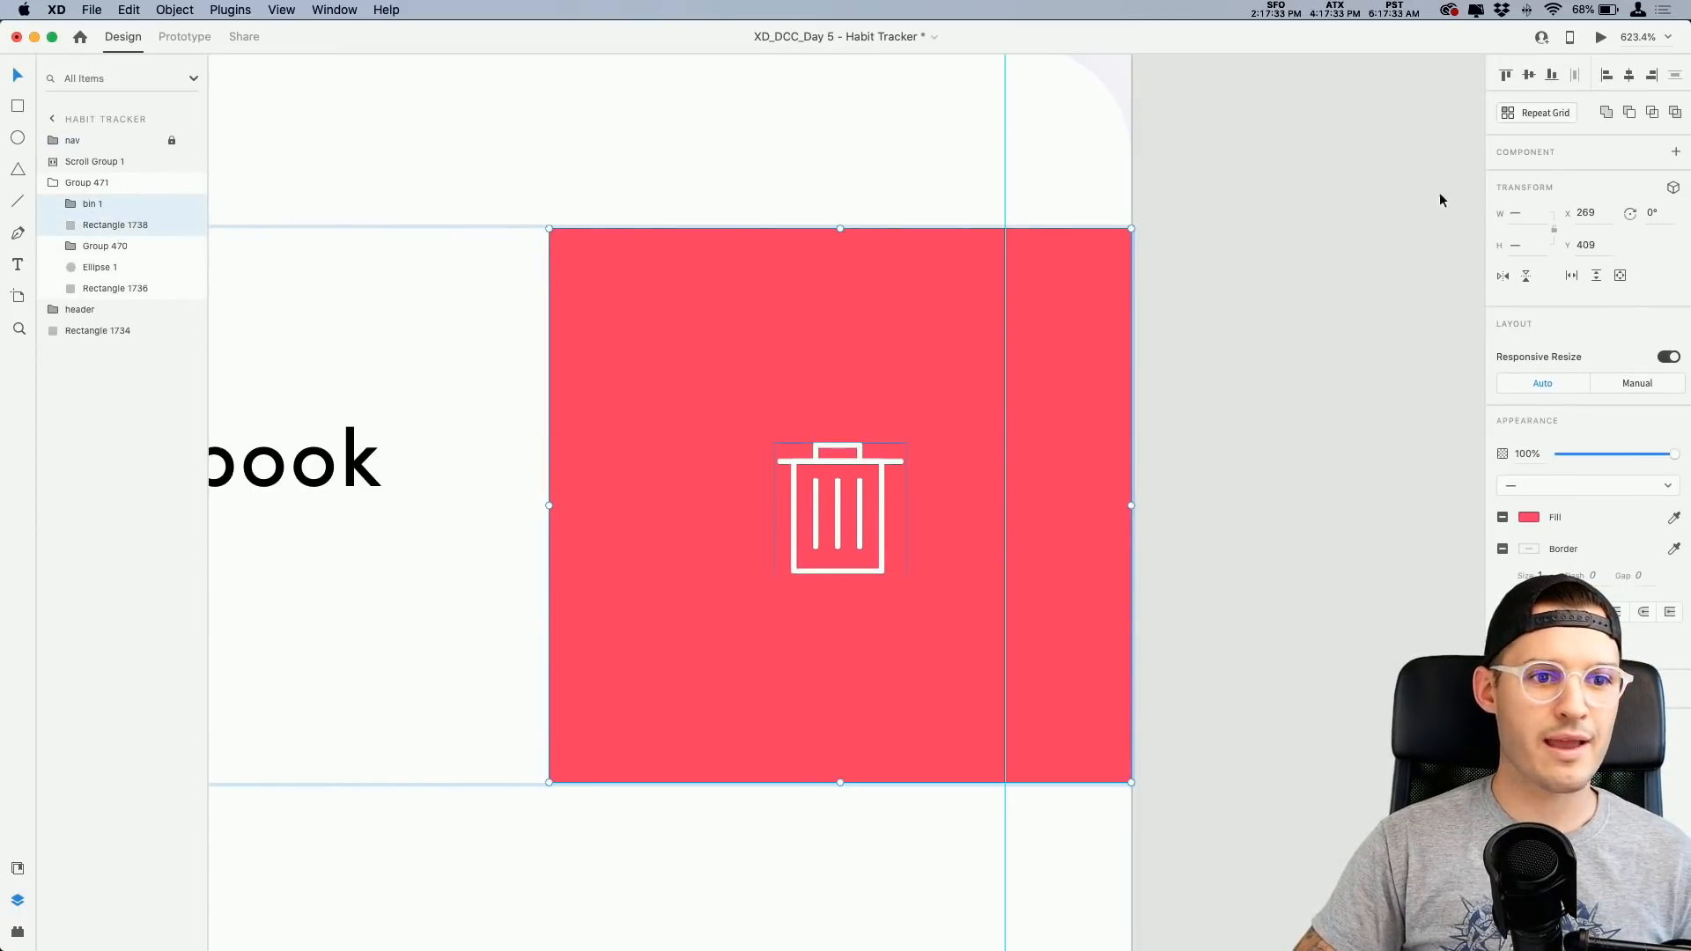
pyautogui.click(1323, 414)
# Step: Group the trash icon with the red rectangle and name the group delete
pyautogui.click(864, 569)
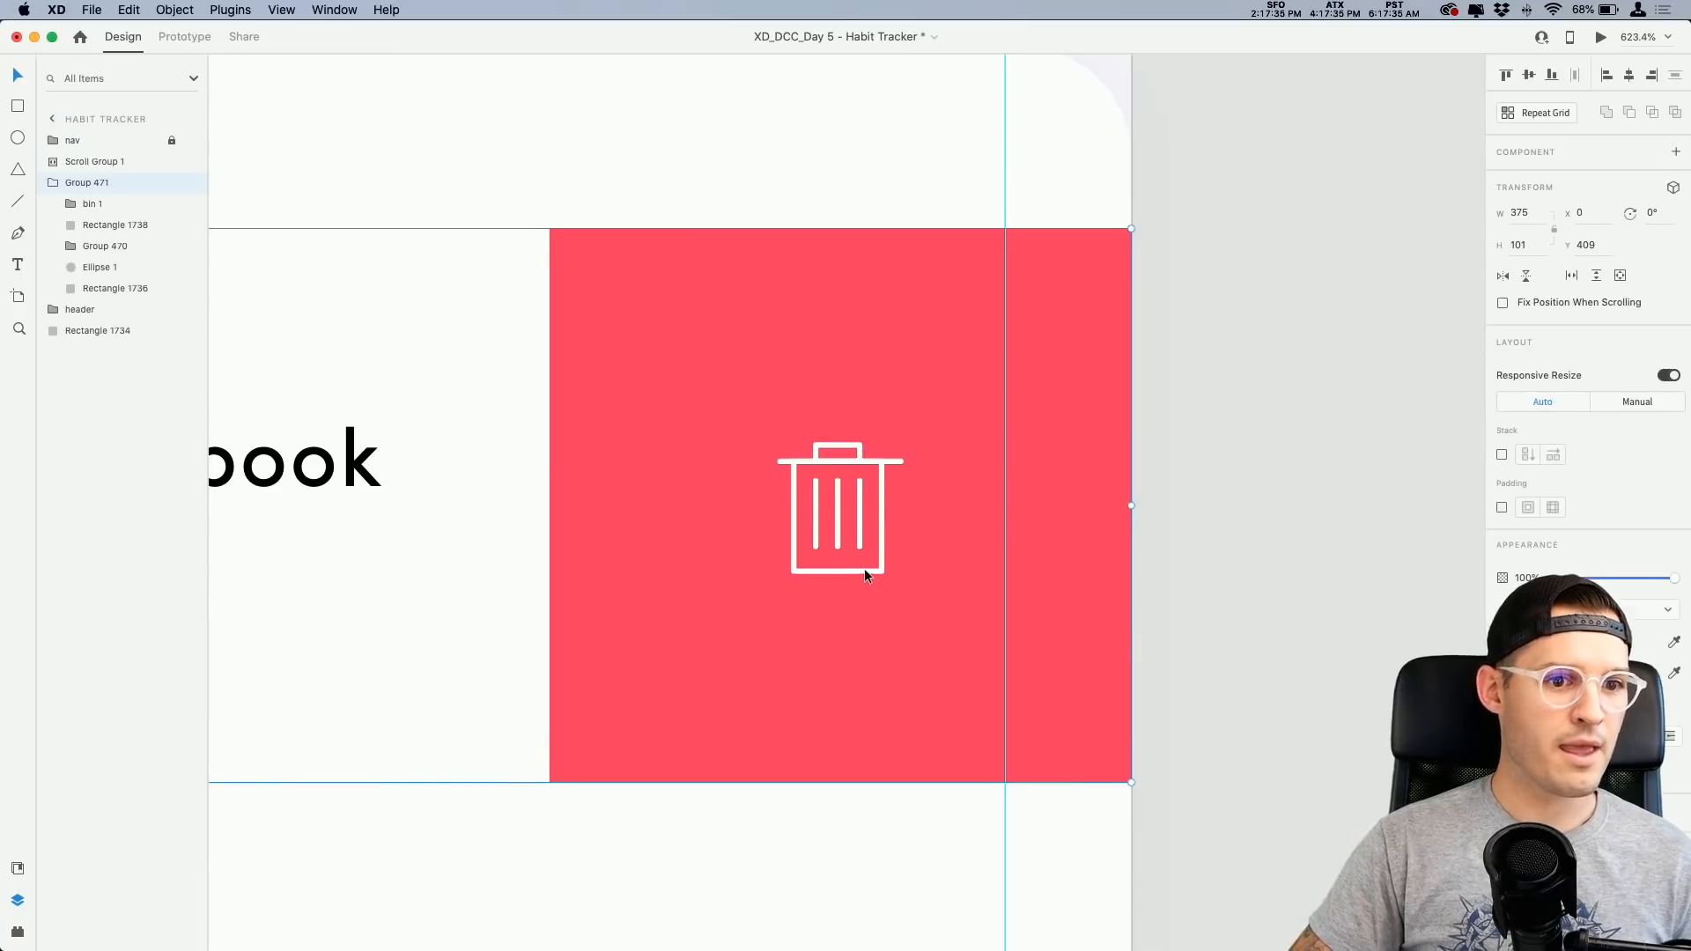
pyautogui.click(103, 208)
pyautogui.keyDown('shift'); pyautogui.click(119, 227); pyautogui.keyUp('shift')
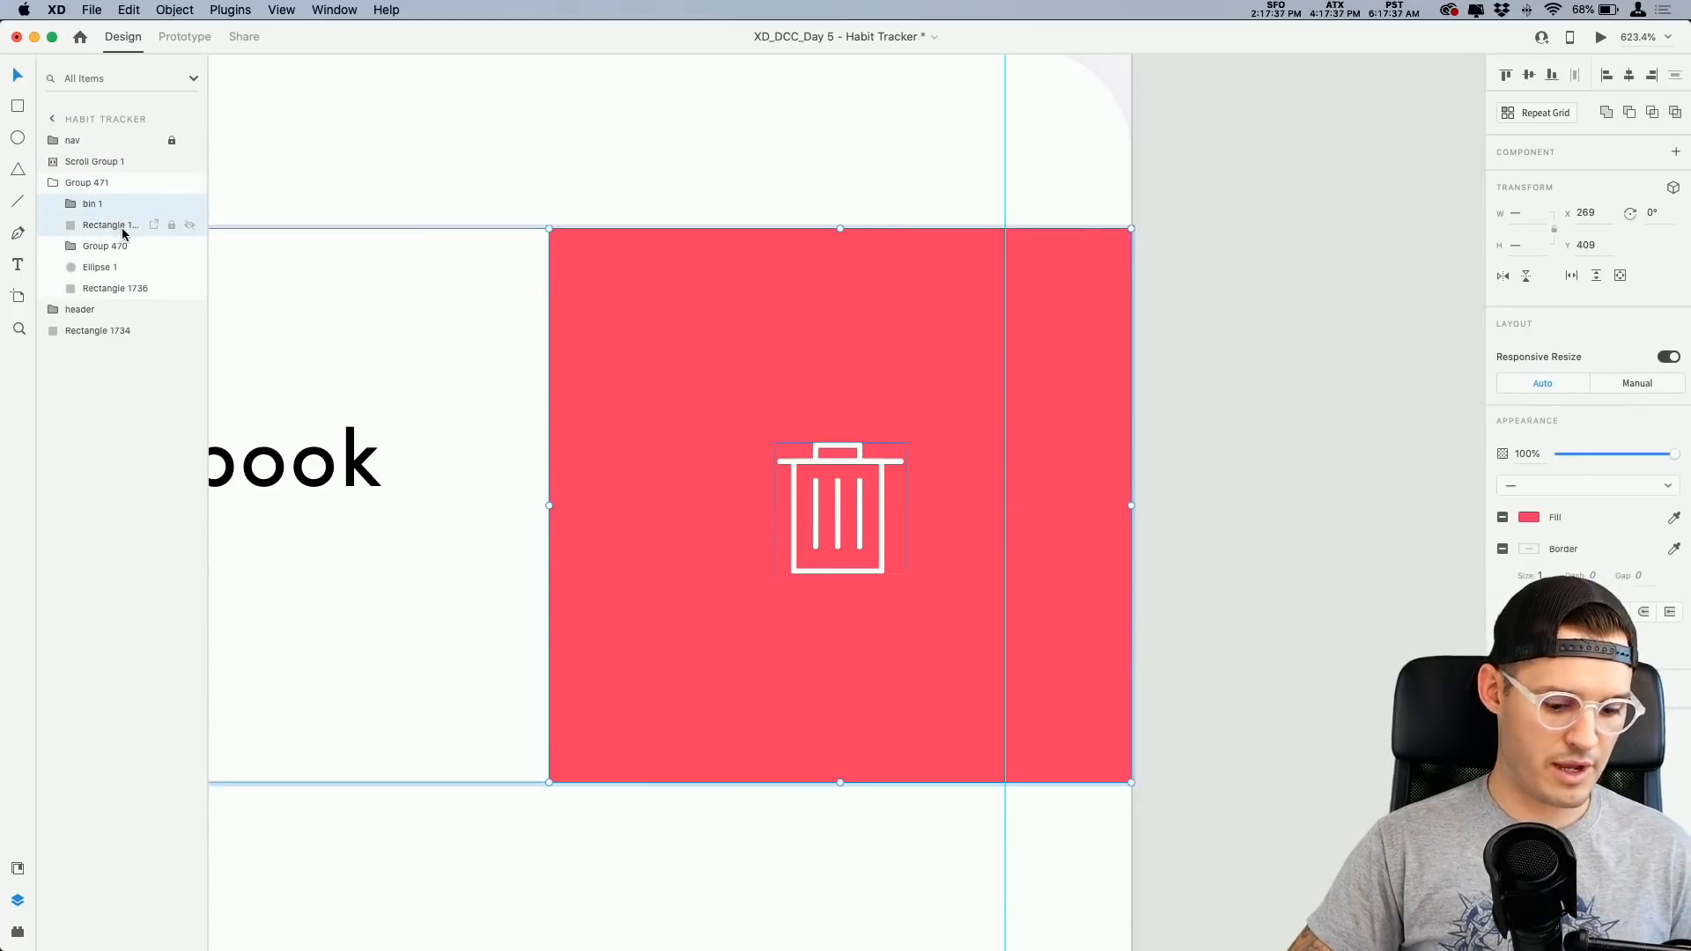
pyautogui.press('super+g')
pyautogui.doubleClick(106, 204)
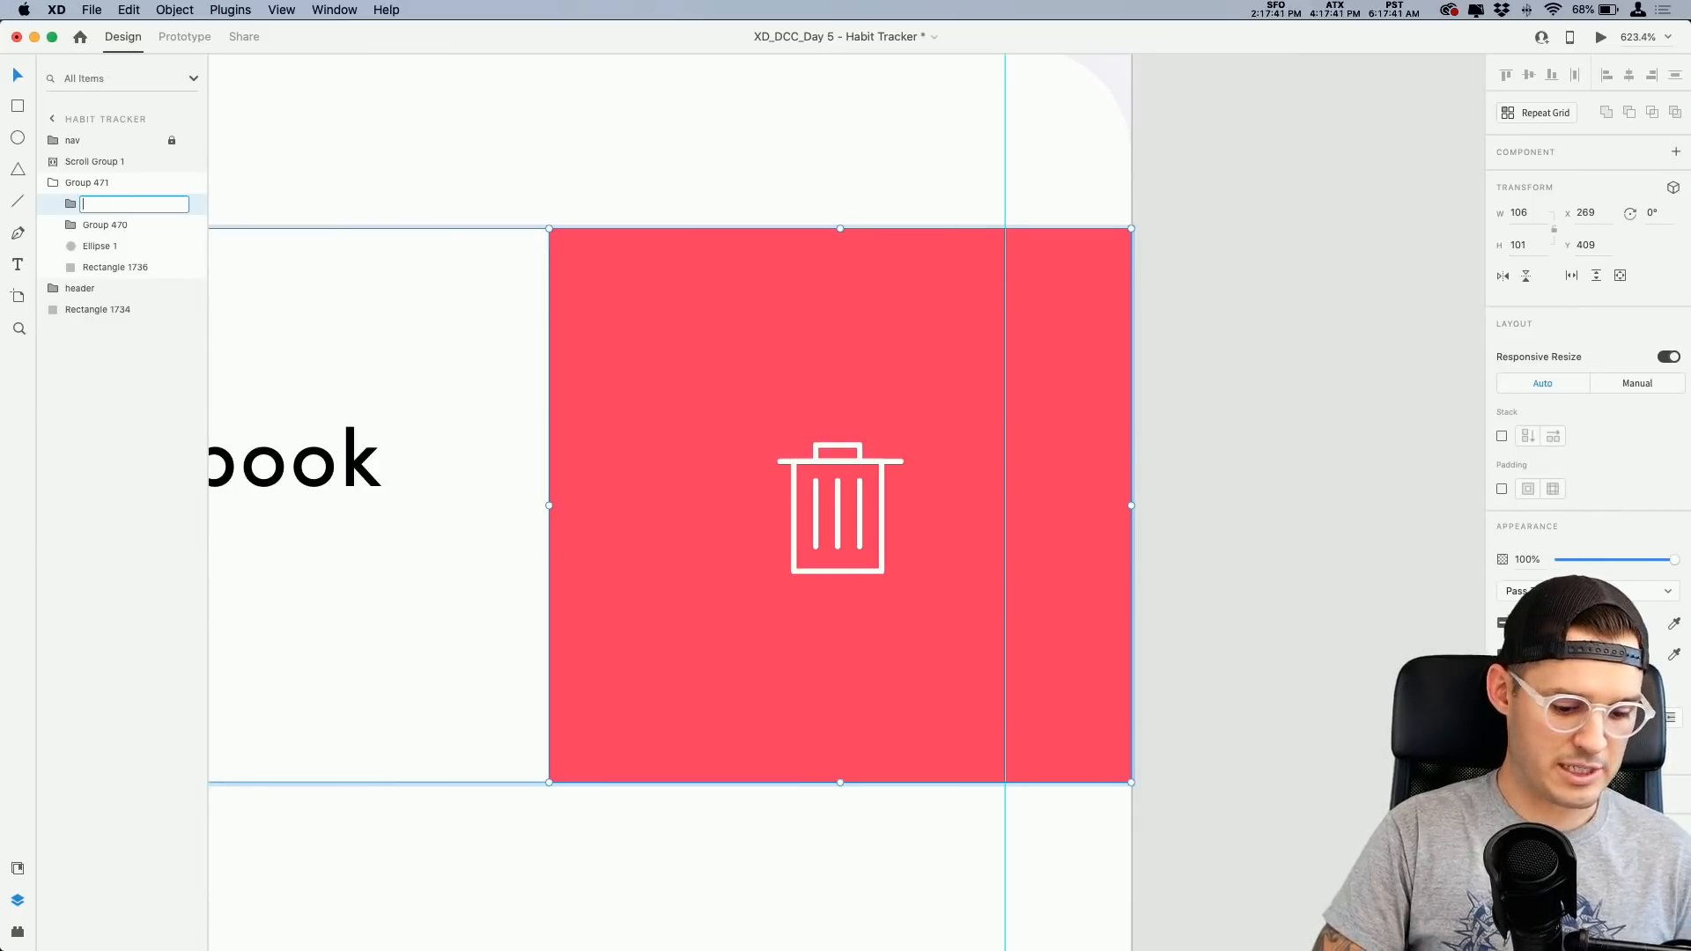
pyautogui.write('delete')
pyautogui.press('Return')
# Step: Duplicate the delete group and place the copy at the row's left end, at X 0
pyautogui.press('super+2')
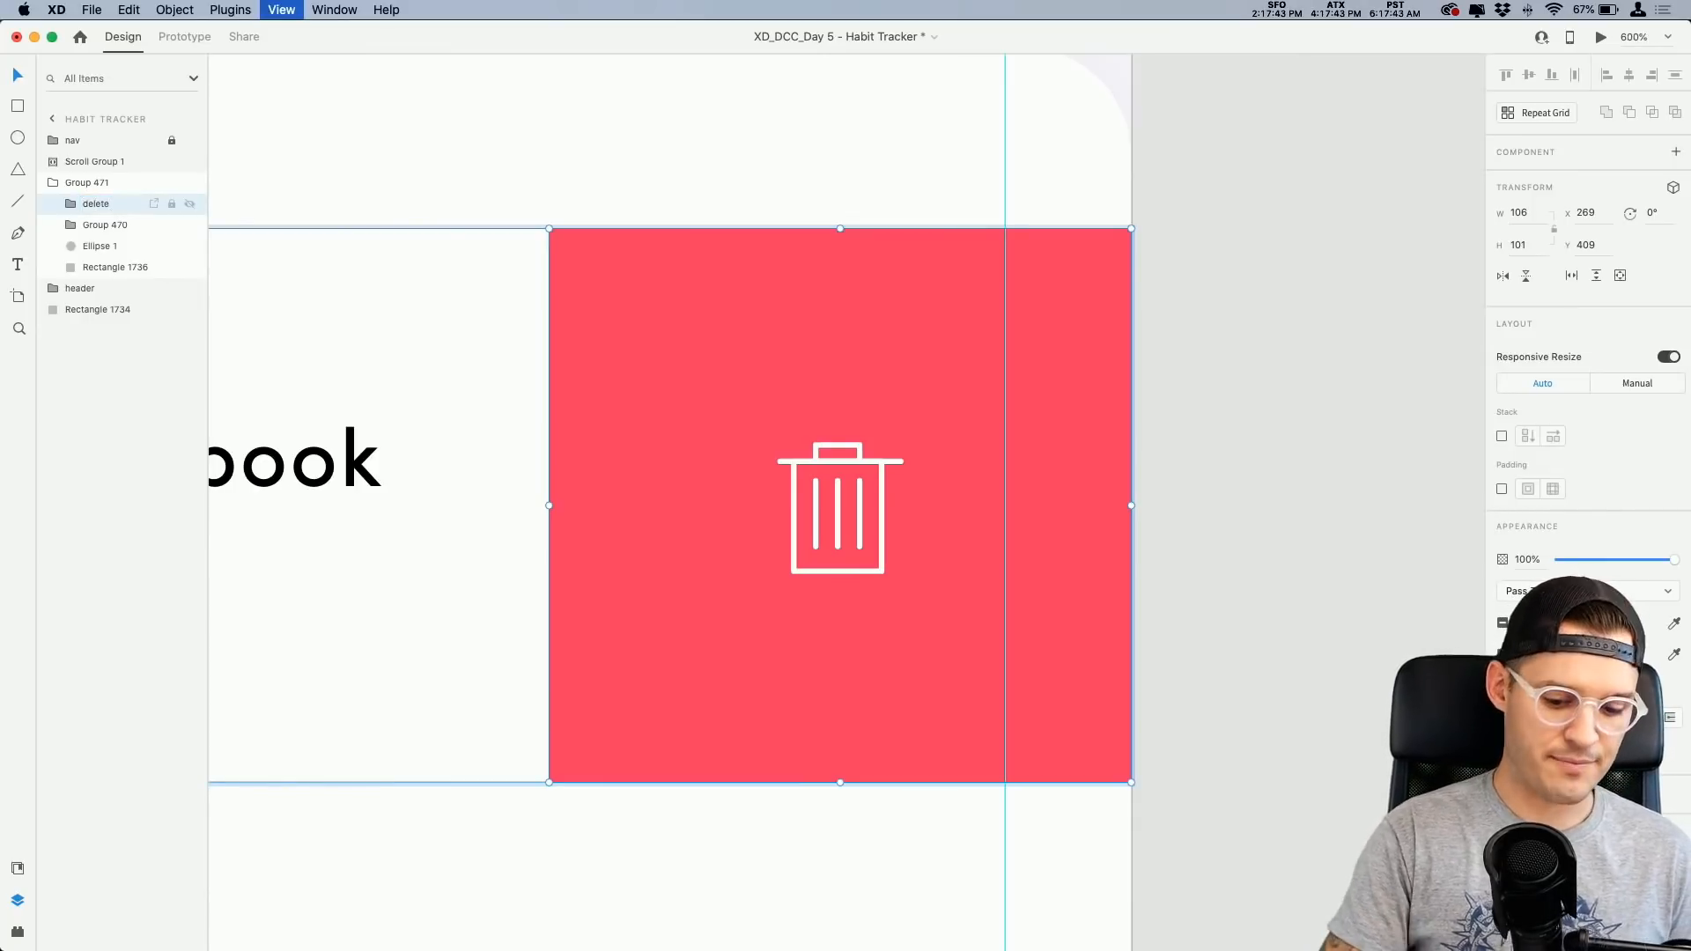
pyautogui.press('super+minus')
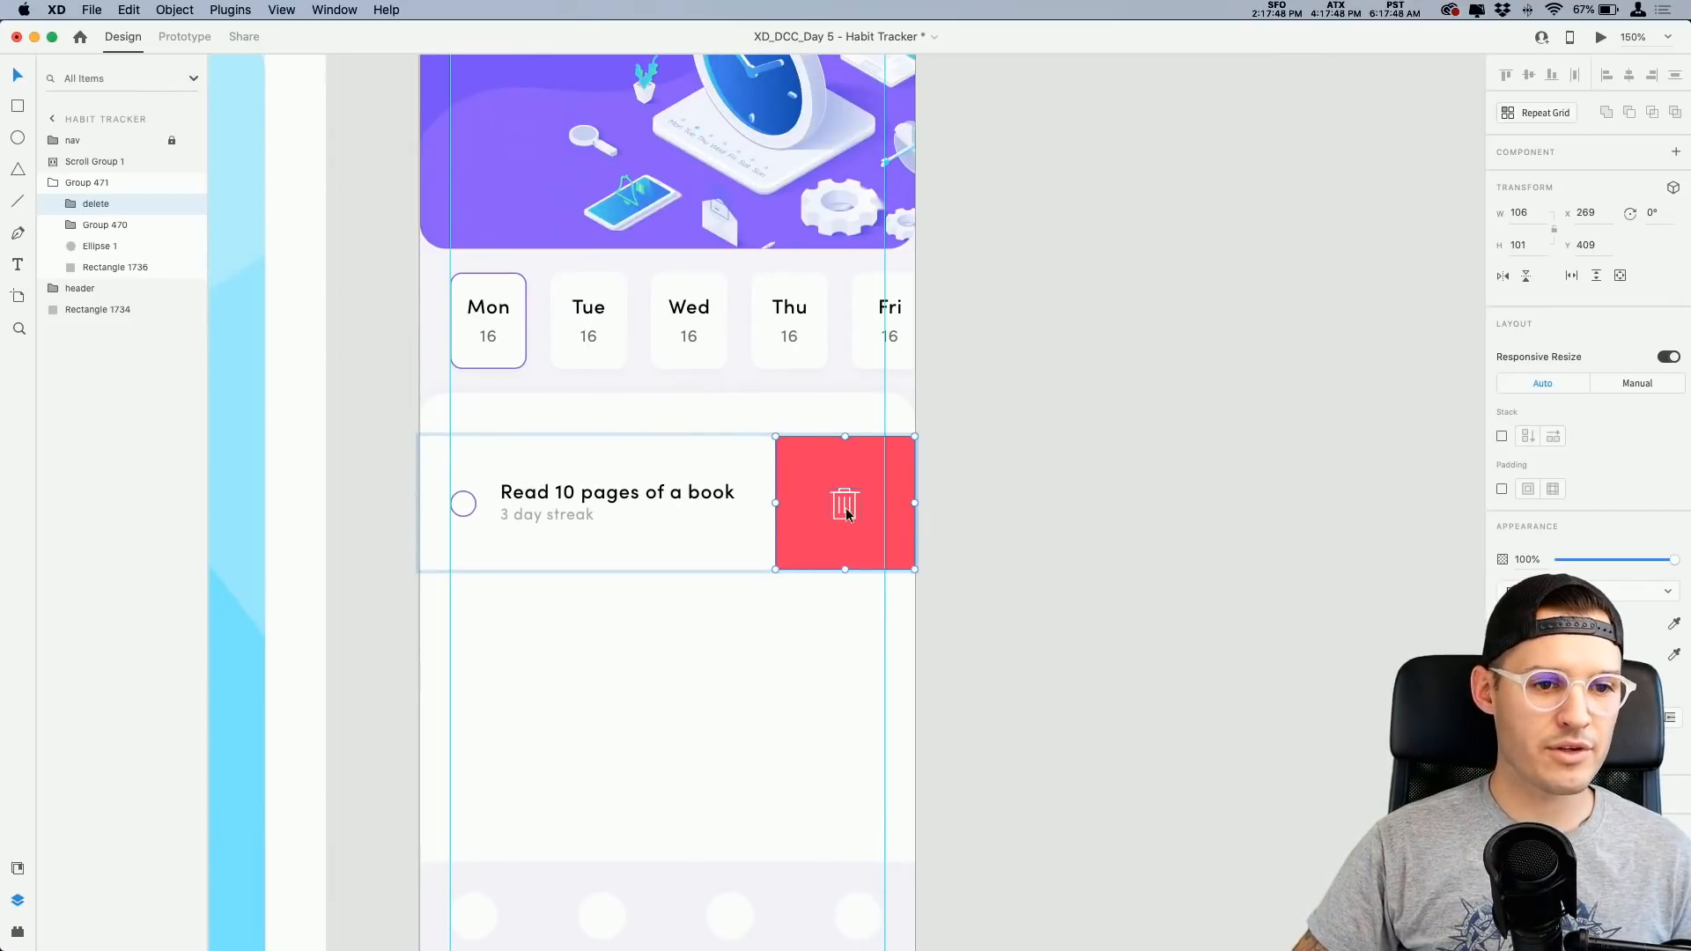
pyautogui.keyDown('alt'); pyautogui.moveTo(846, 515); pyautogui.dragTo(489, 520); pyautogui.keyUp('alt')
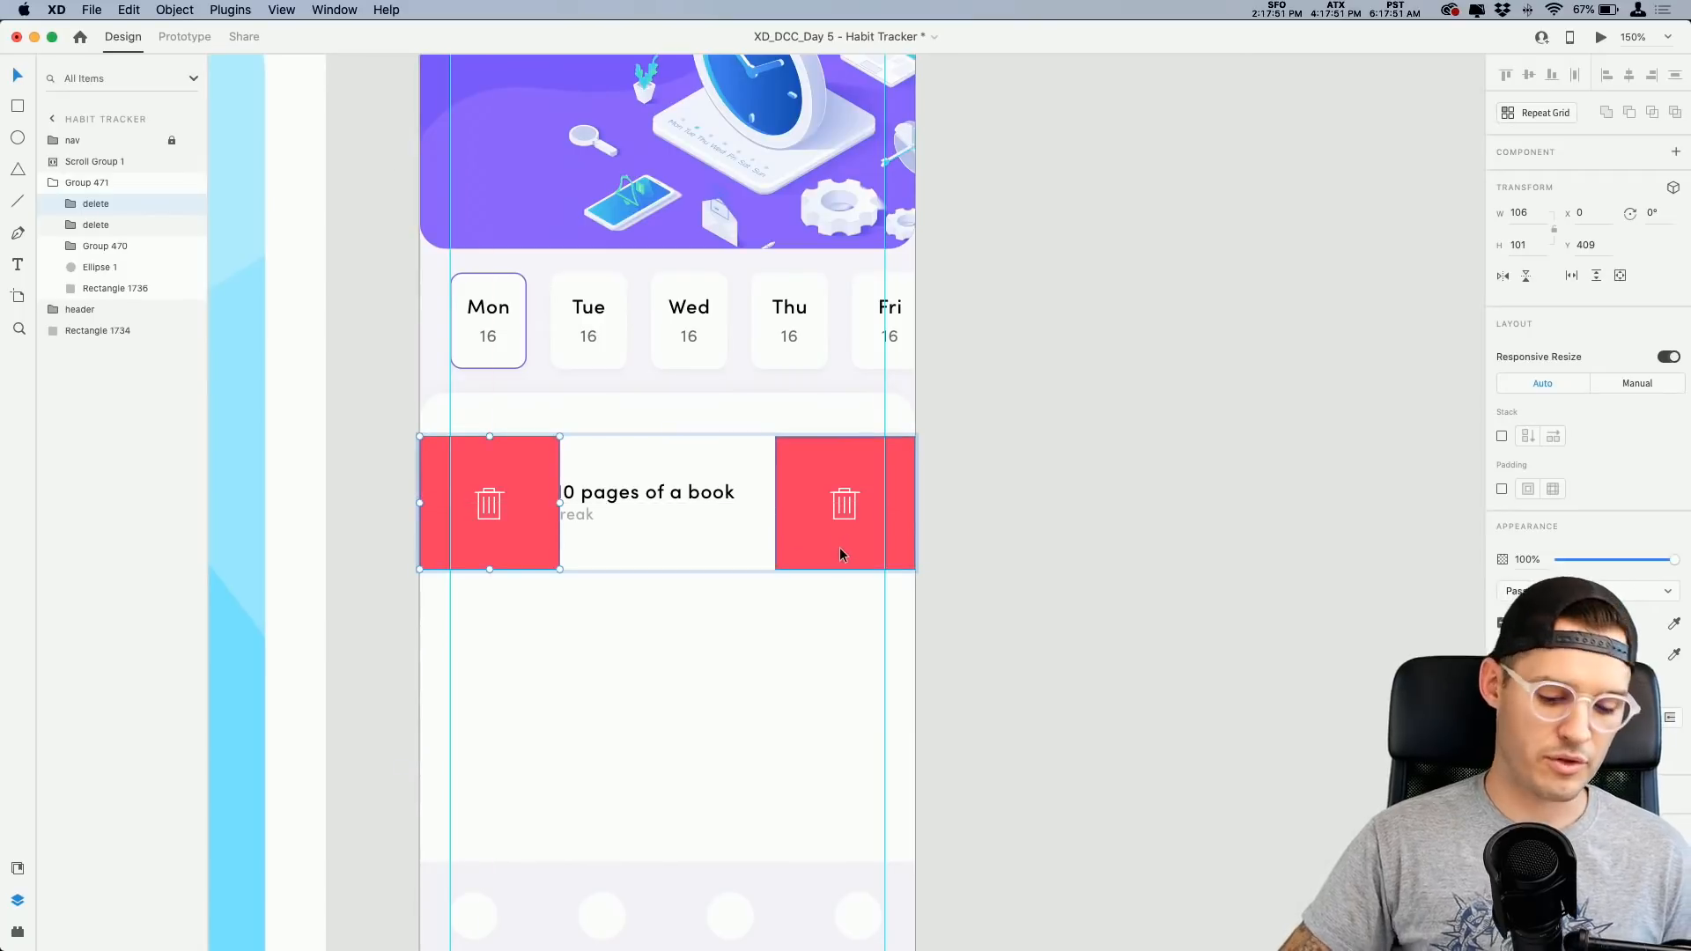
# Step: Fill the rectangle of the block at the row's right end with green
pyautogui.scroll(5, 840, 549)
pyautogui.doubleClick(955, 432)
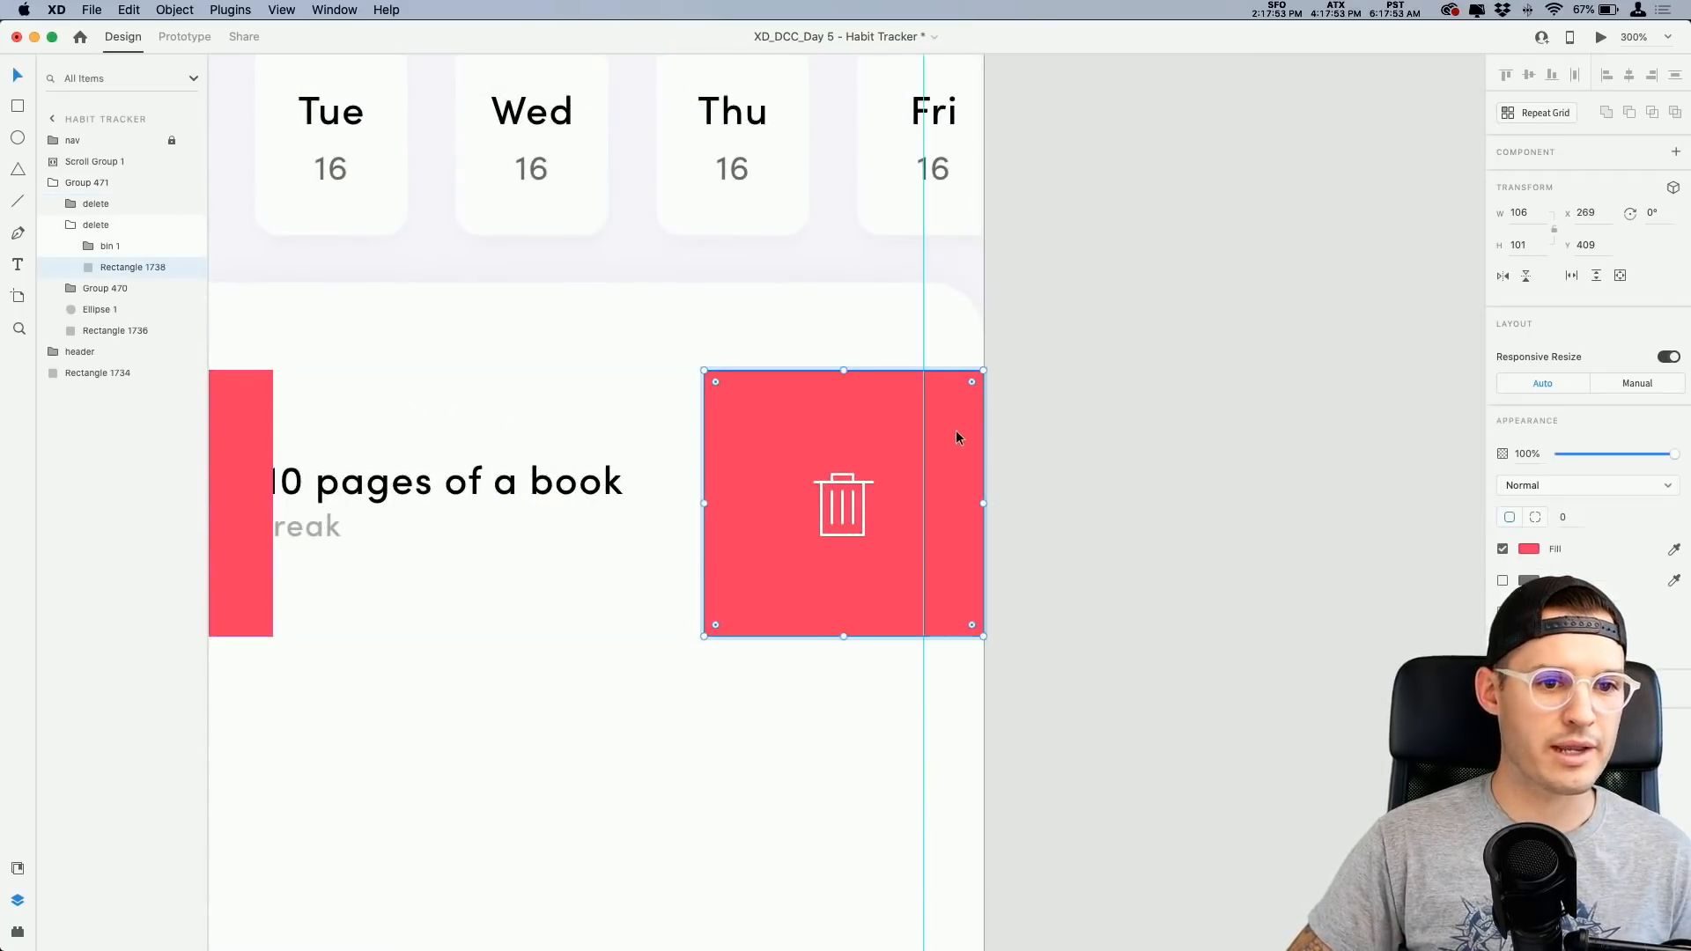
pyautogui.scroll(-4, 1320, 473)
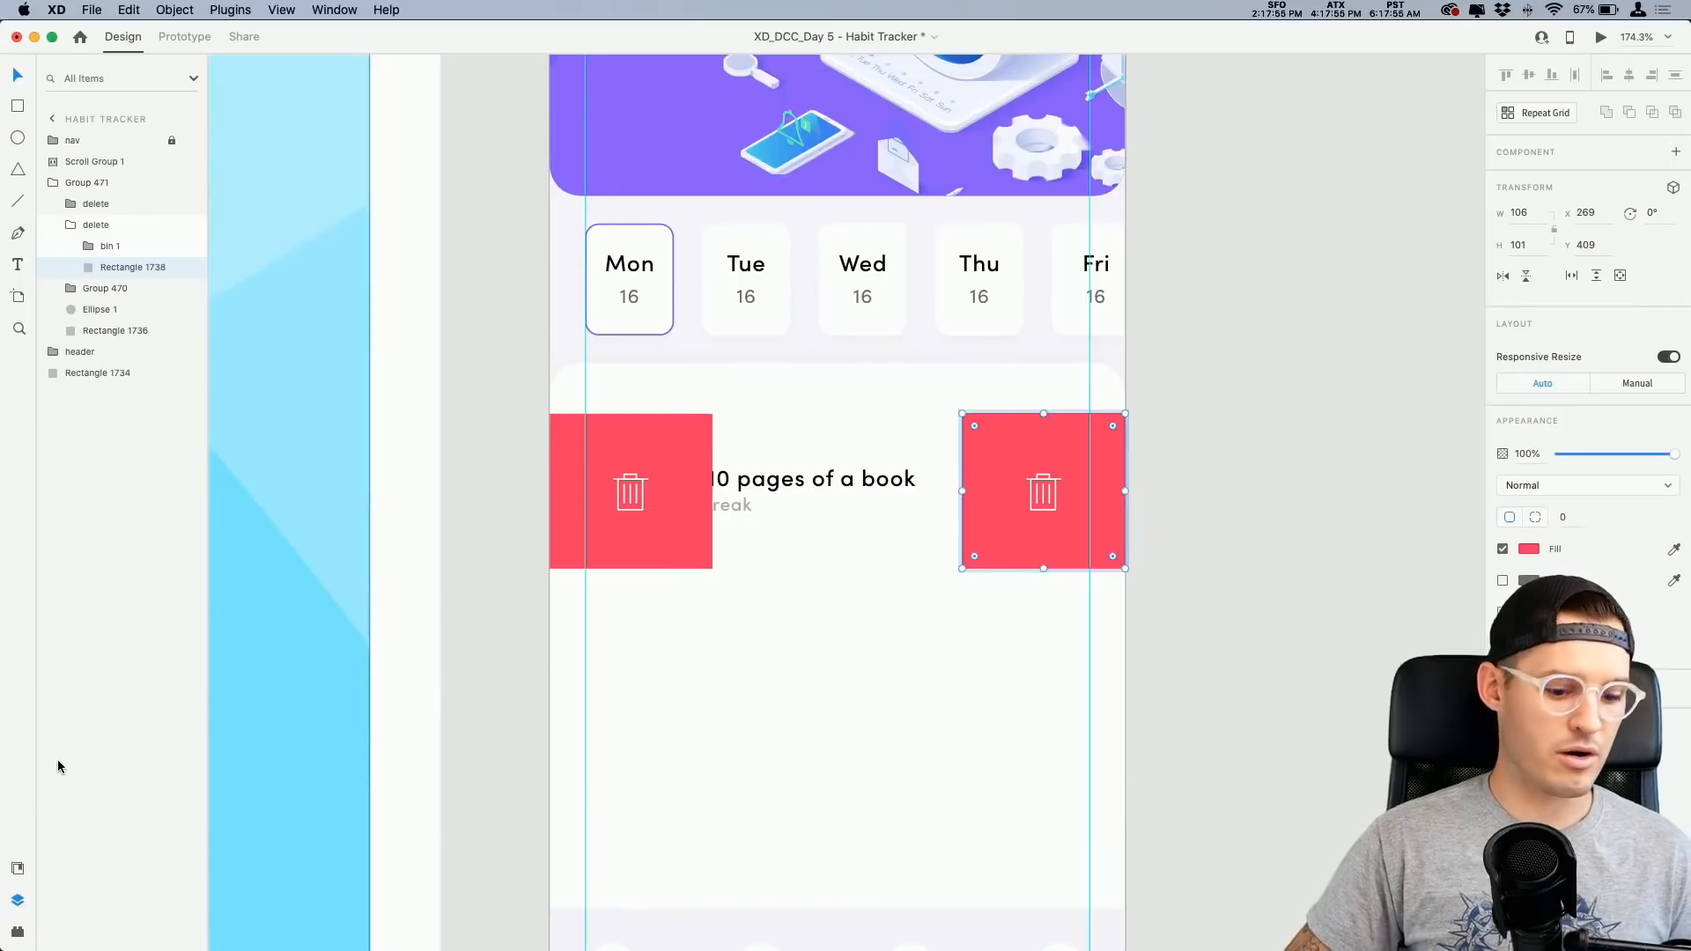
pyautogui.press('super+shift+y')
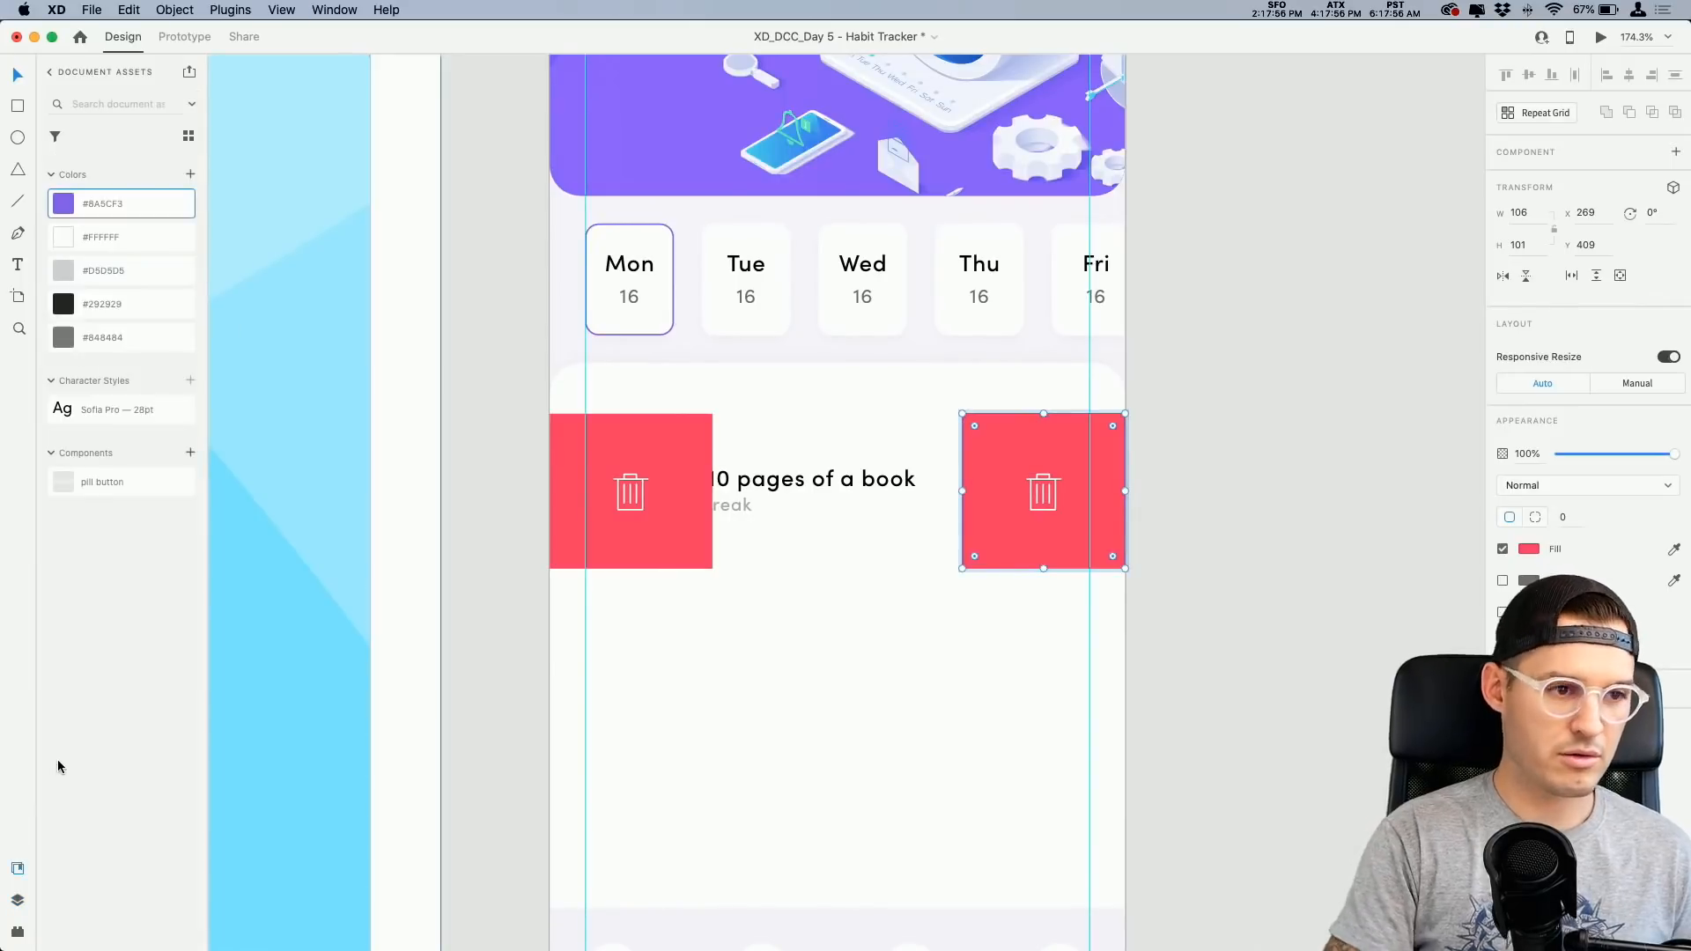
pyautogui.click(1527, 549)
pyautogui.moveTo(1478, 551); pyautogui.dragTo(1409, 482)
pyautogui.click(1306, 450)
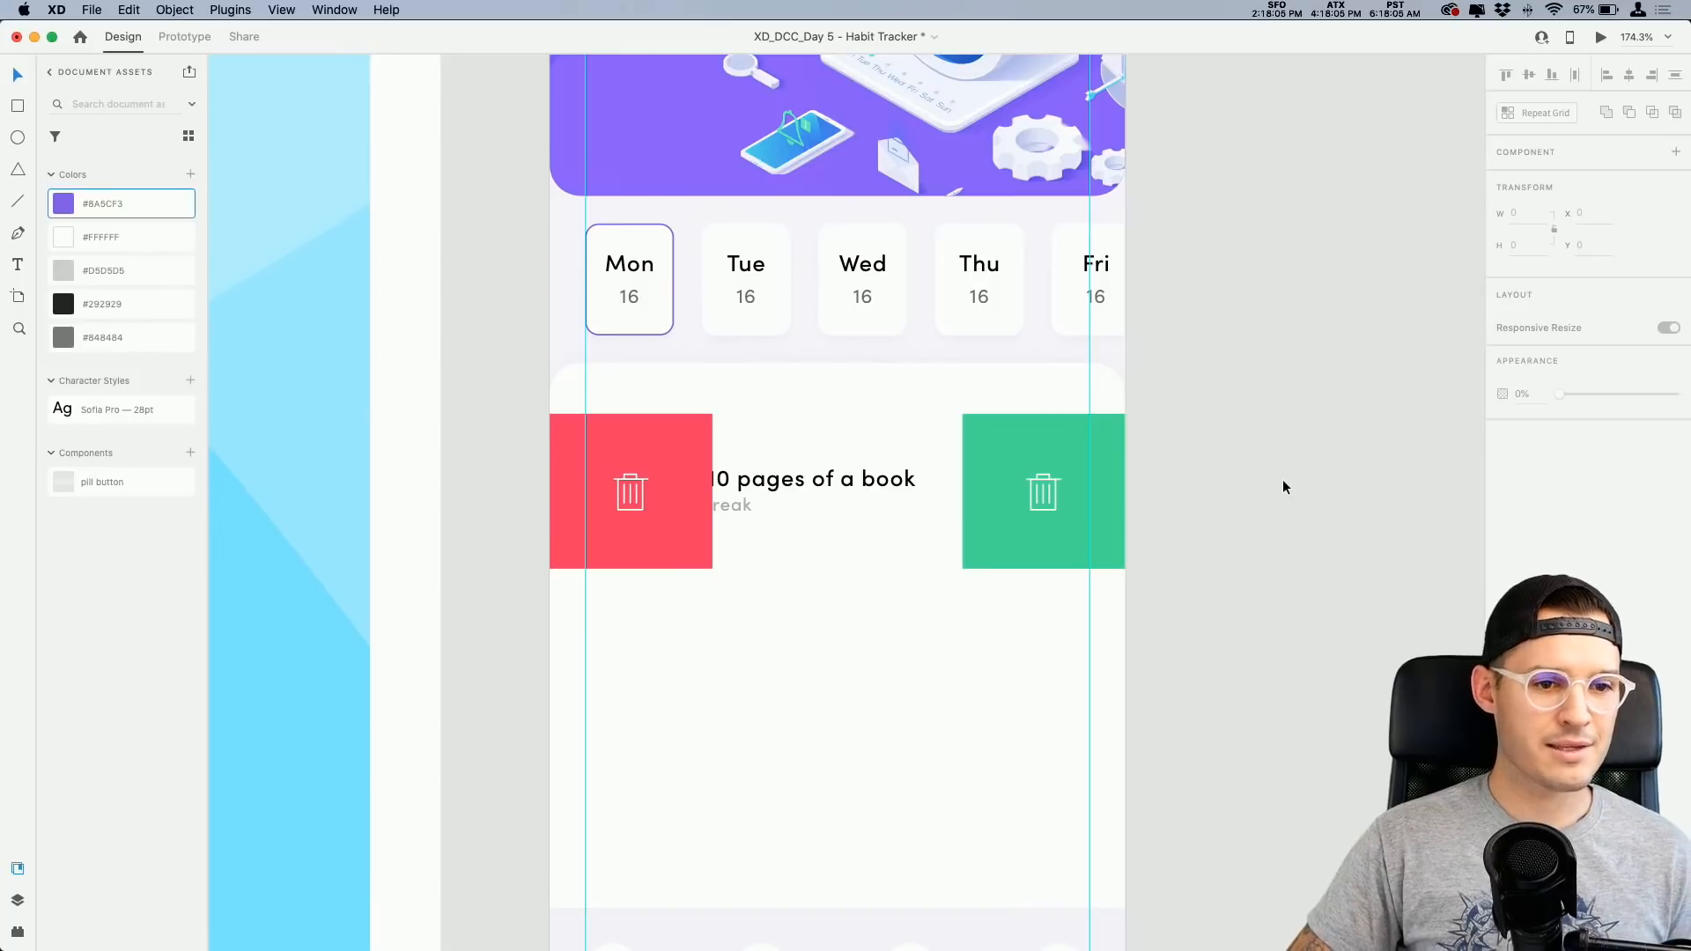
# Step: Delete the trash icon from the green block
pyautogui.press('super+equal')
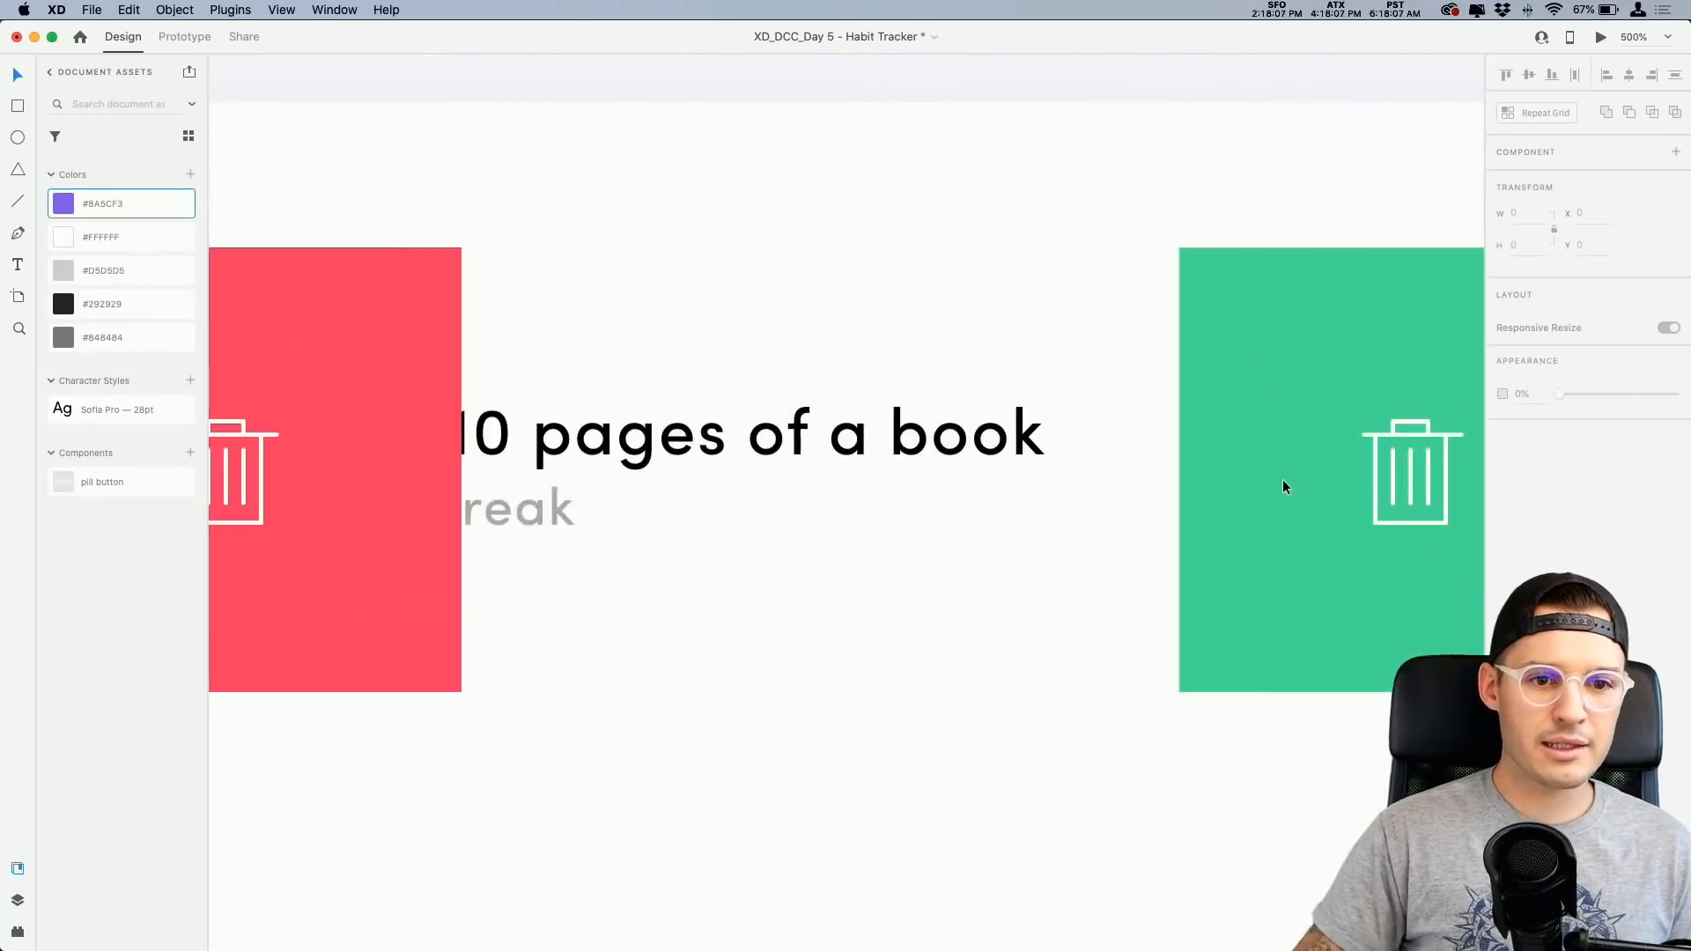
pyautogui.moveTo(1283, 480); pyautogui.dragTo(876, 468)
pyautogui.click(996, 446)
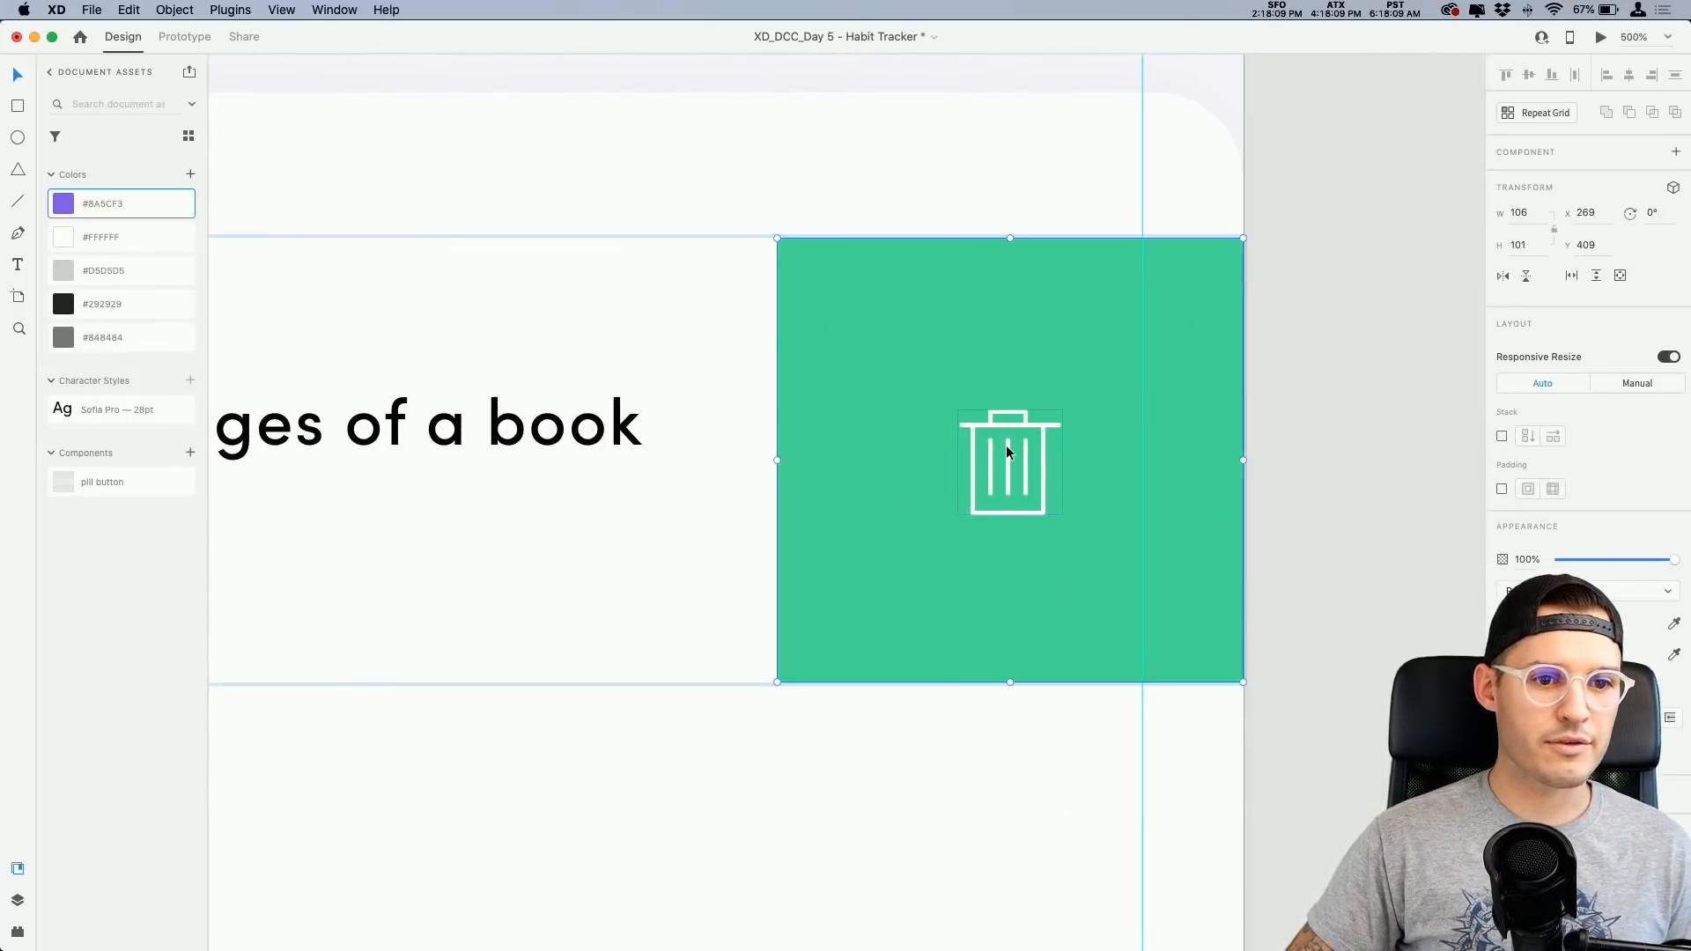
pyautogui.doubleClick(1006, 446)
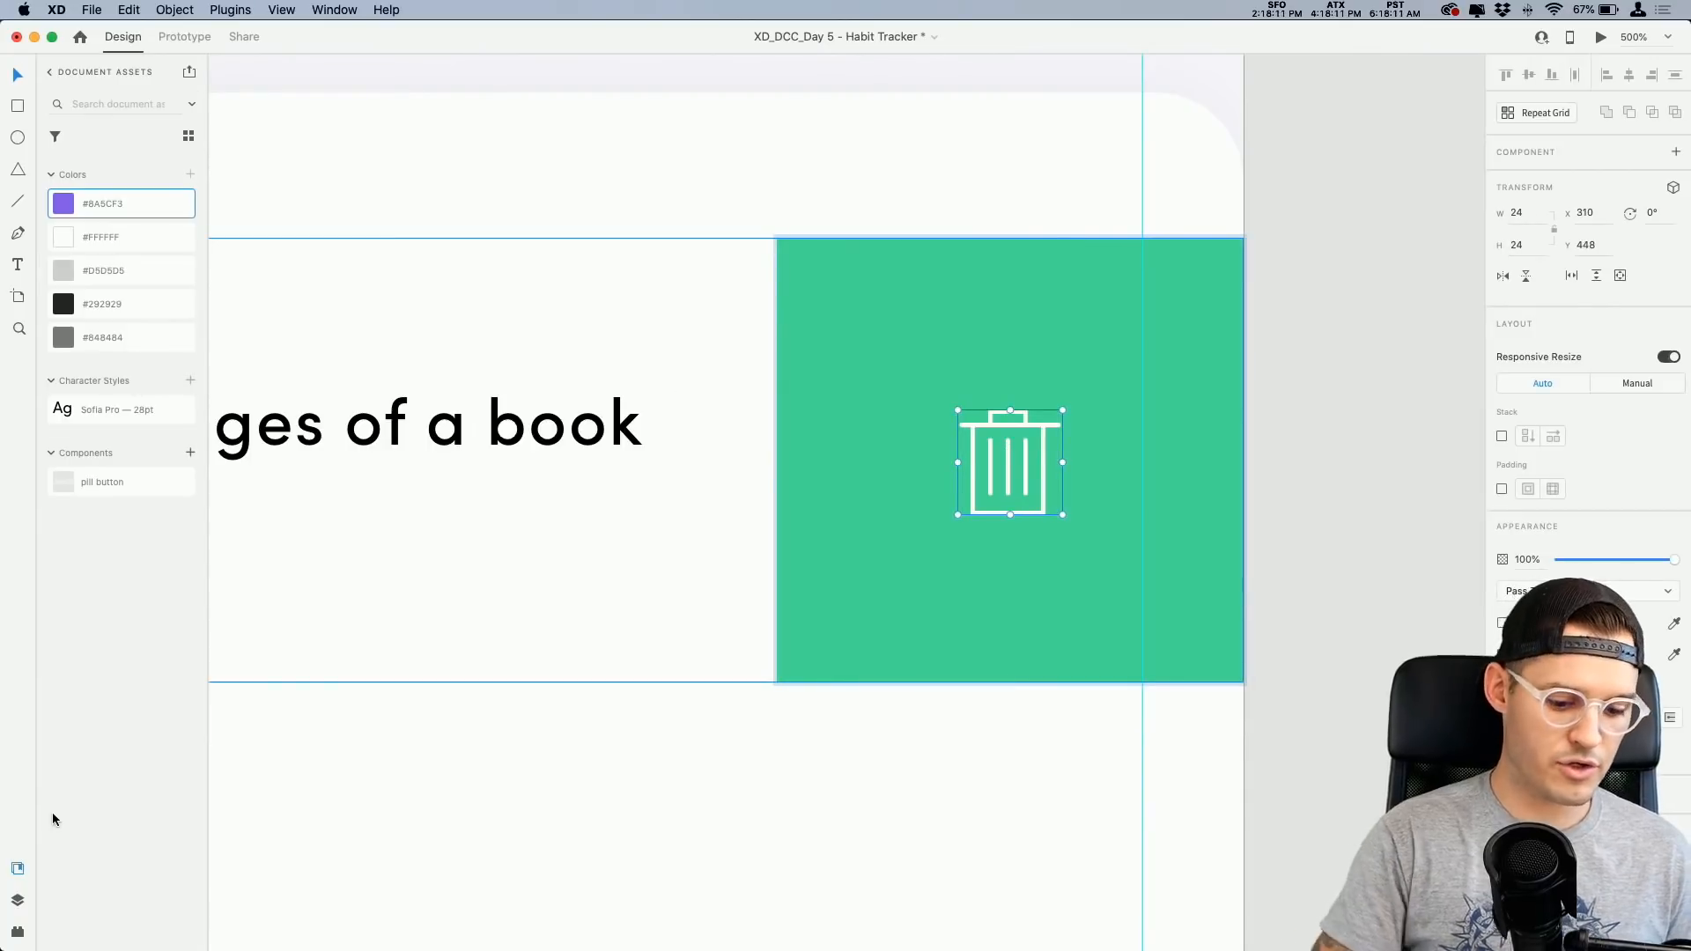
pyautogui.press('super+y')
pyautogui.press('Delete')
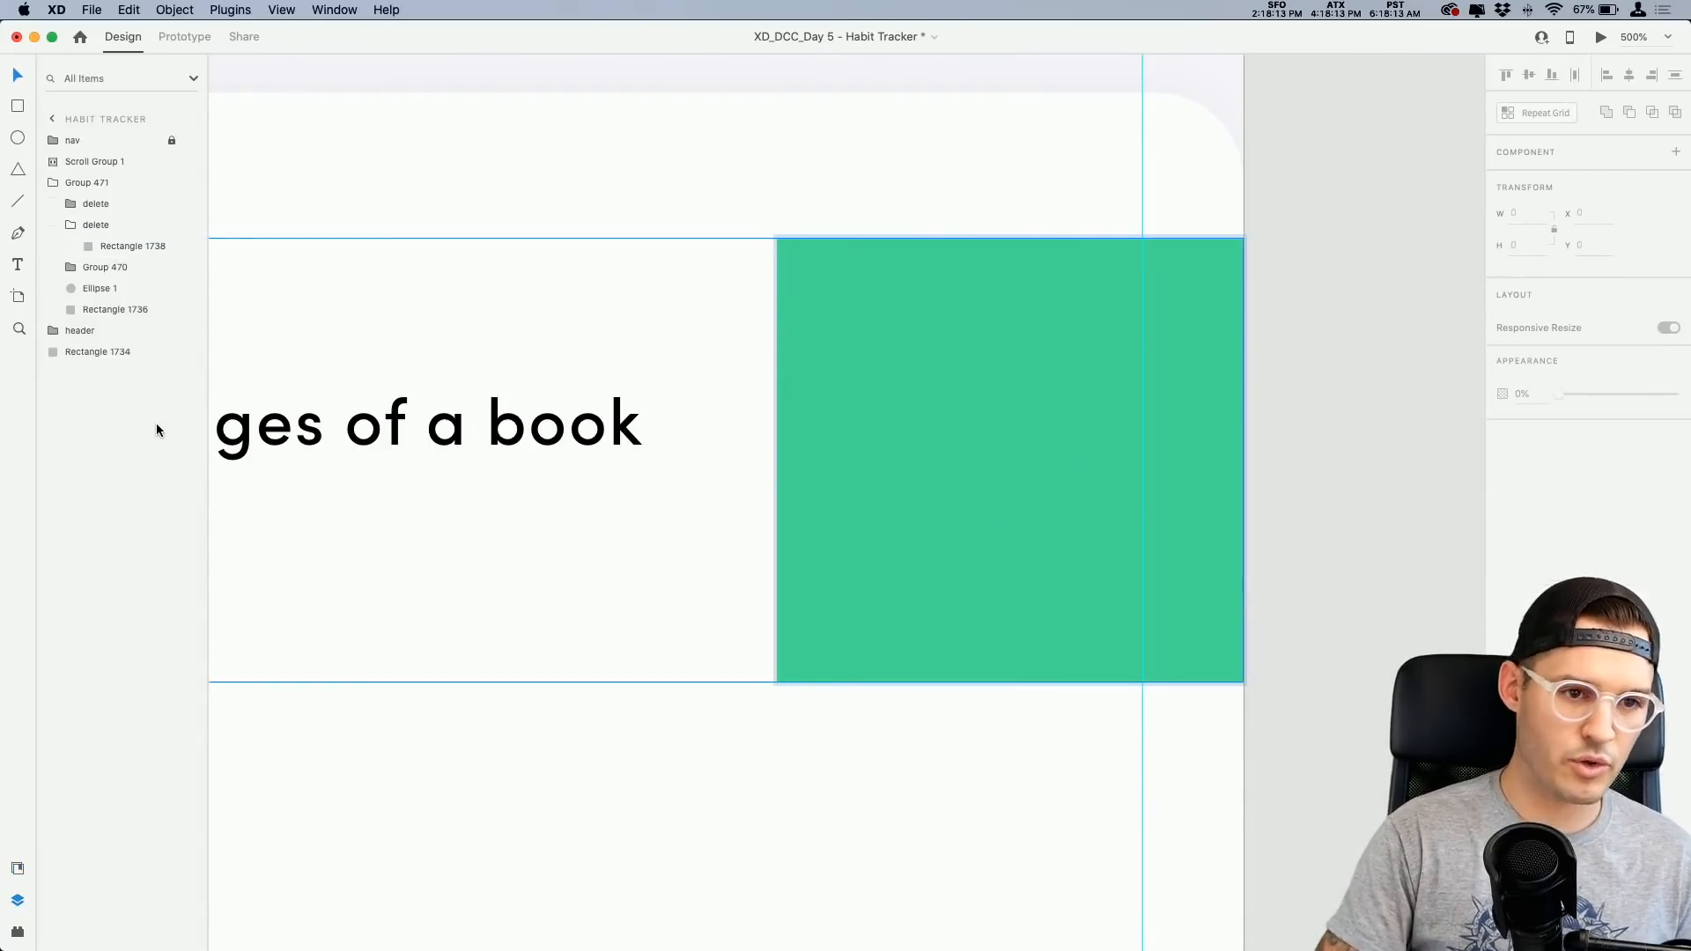
# Step: Draw an open check mark about 30 wide and 21 high on the green block with the Pen tool
pyautogui.click(872, 416)
pyautogui.press('p')
pyautogui.click(904, 448)
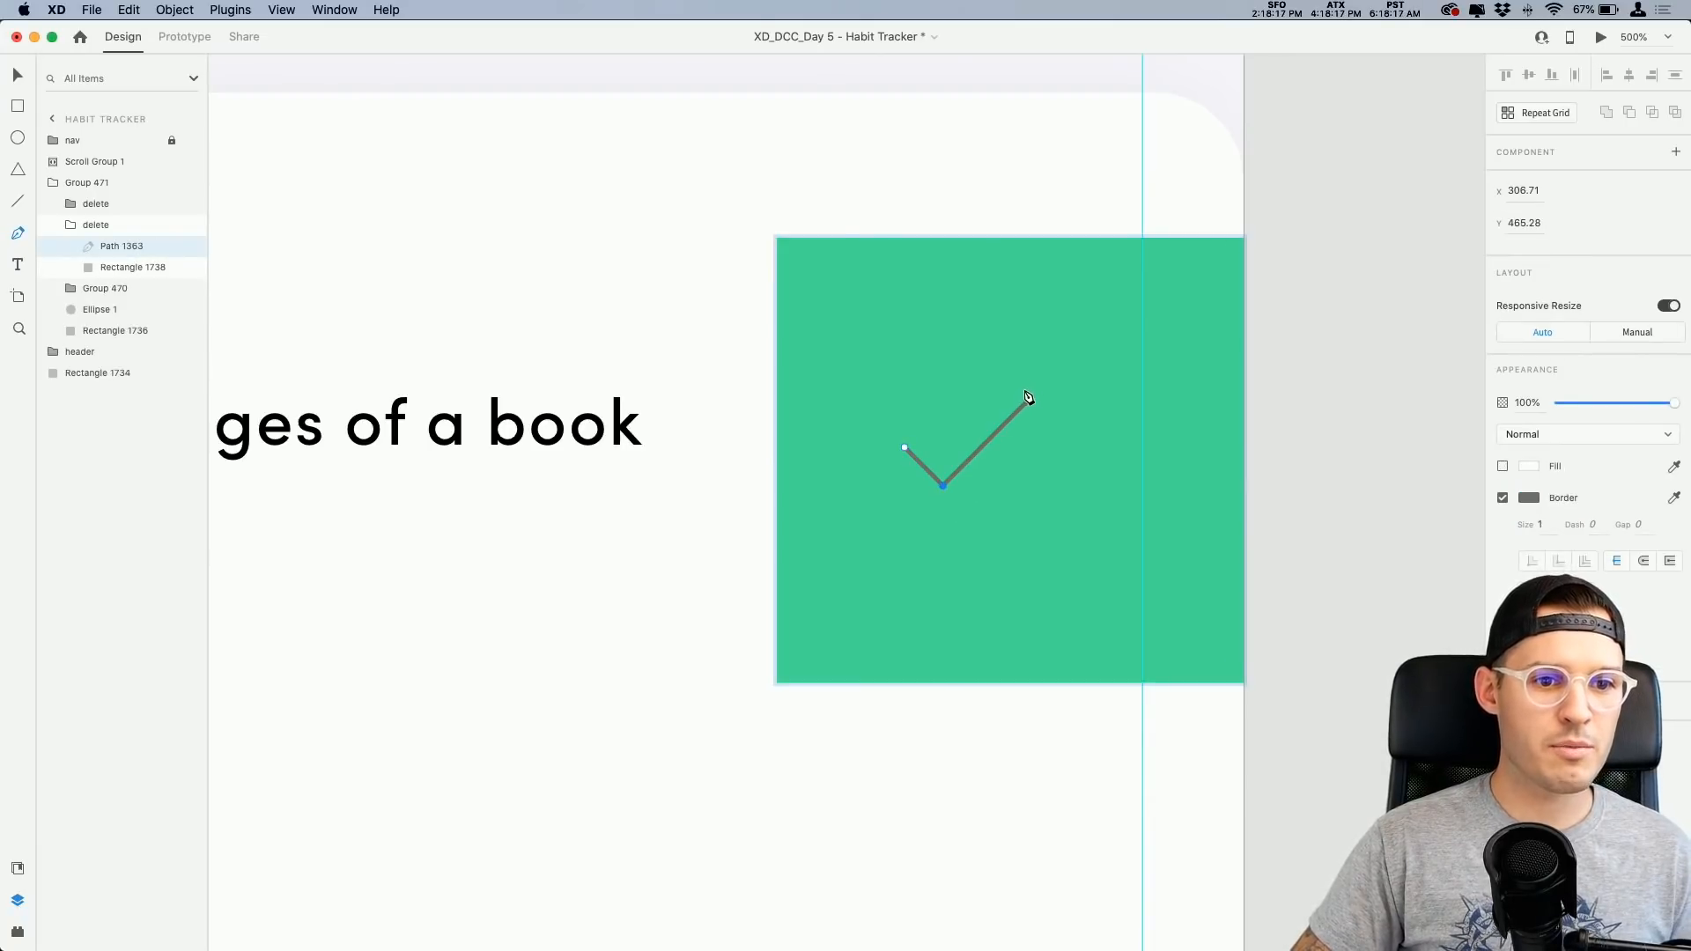
pyautogui.press('Escape')
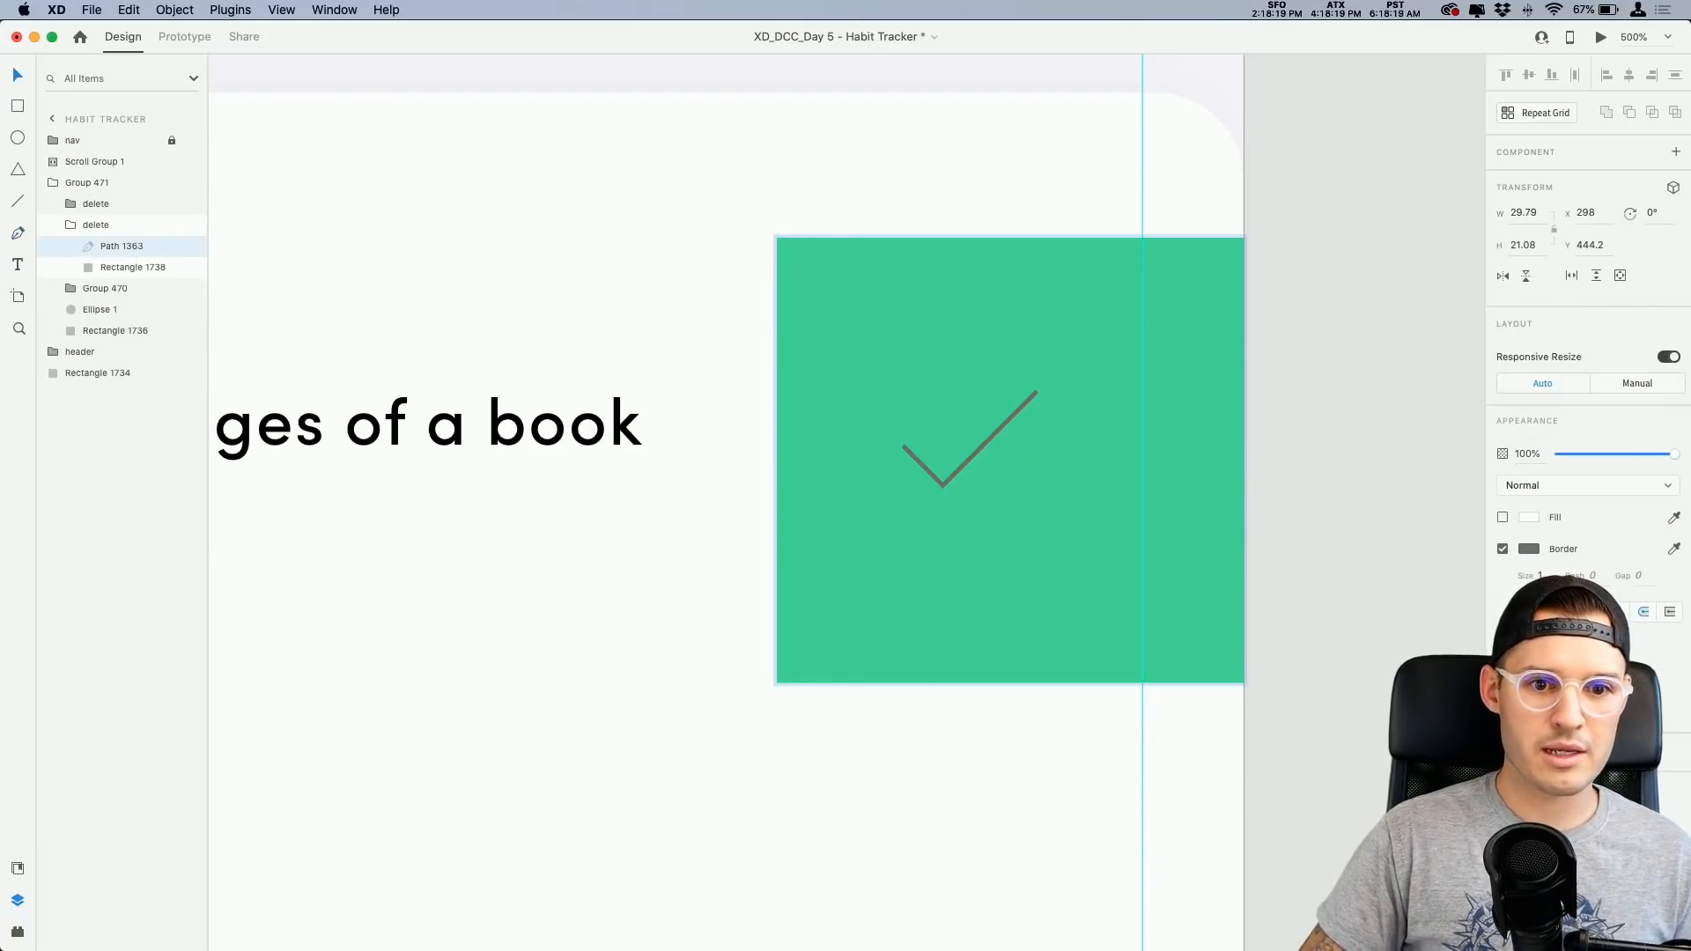
# Step: Set the check mark's border to white #FFFFFF and its border size to 5
pyautogui.click(1529, 553)
pyautogui.moveTo(1425, 535); pyautogui.dragTo(1210, 361)
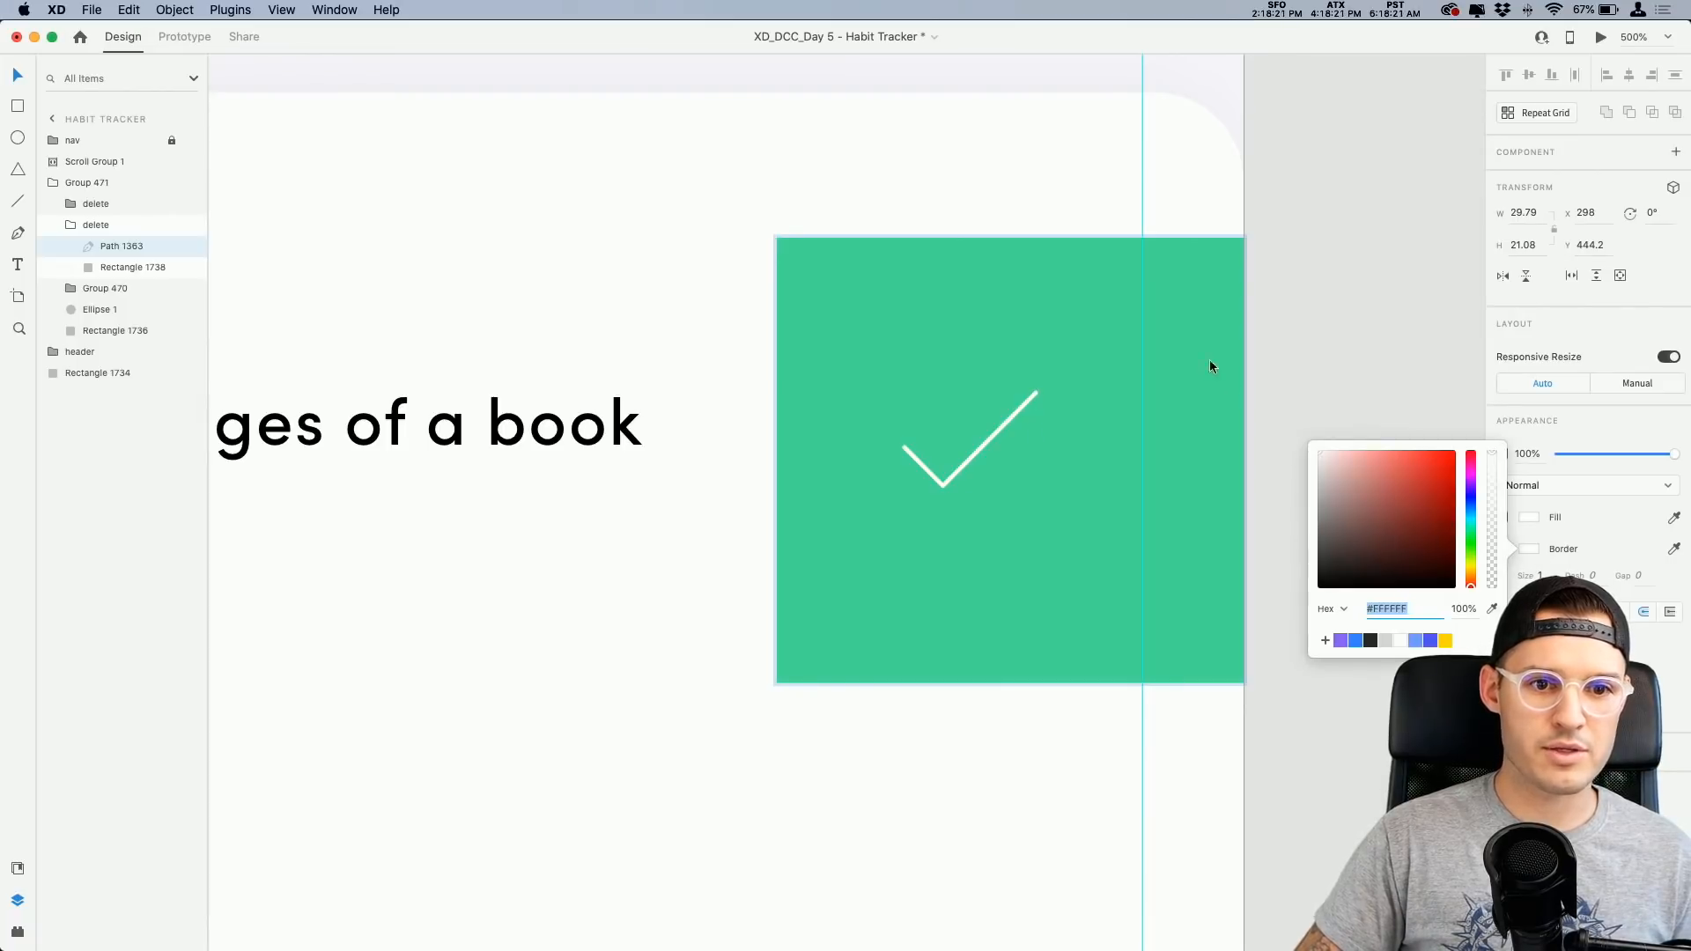
pyautogui.click(1549, 573)
pyautogui.press('Up')
pyautogui.press('Up')
pyautogui.press('Up')
pyautogui.press('Up')
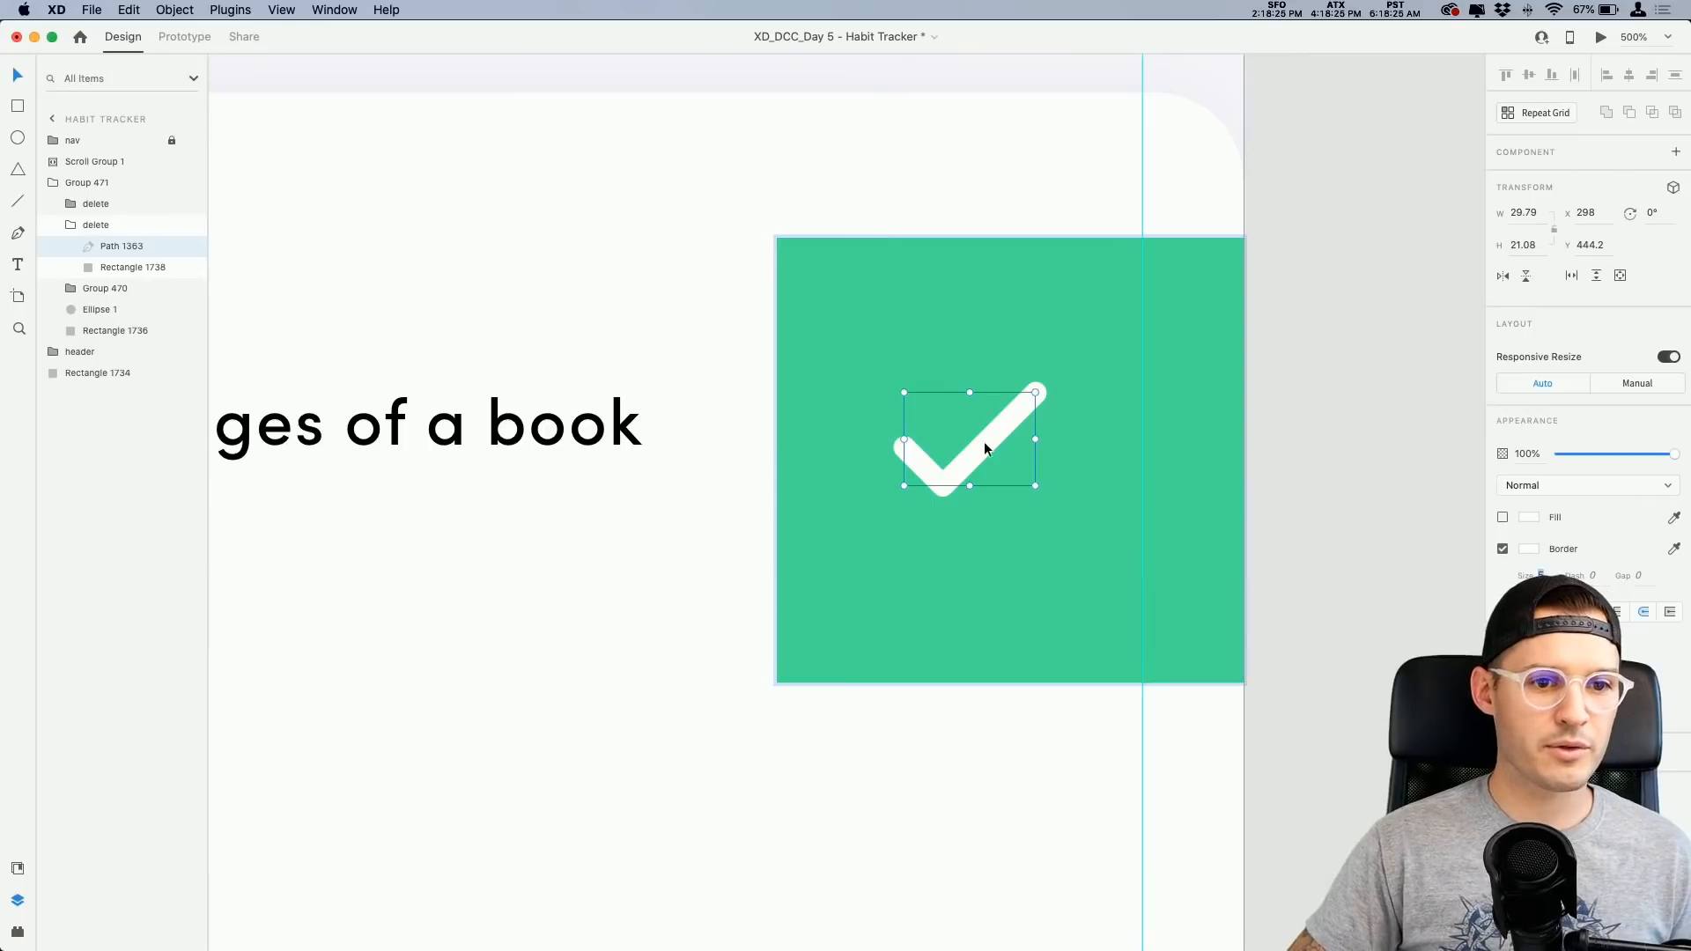
# Step: Centre the check mark horizontally and vertically on the green rectangle
pyautogui.moveTo(1019, 456); pyautogui.dragTo(1040, 461)
pyautogui.keyDown('shift'); pyautogui.click(1023, 355); pyautogui.keyUp('shift')
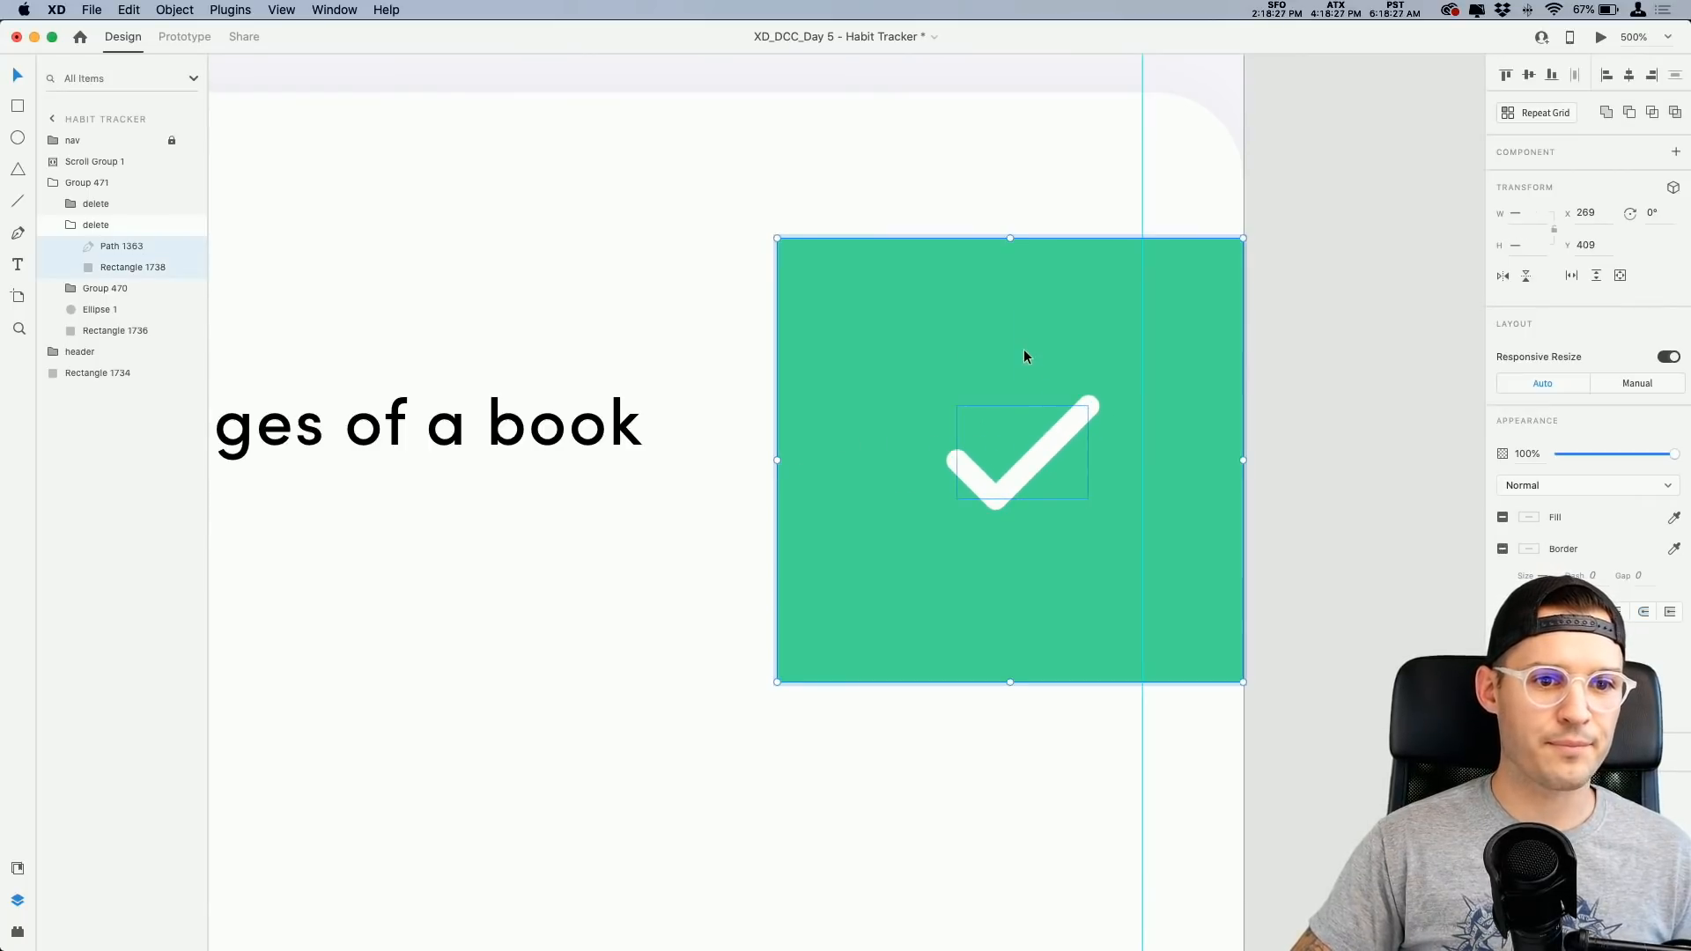
pyautogui.click(1625, 78)
pyautogui.click(1529, 76)
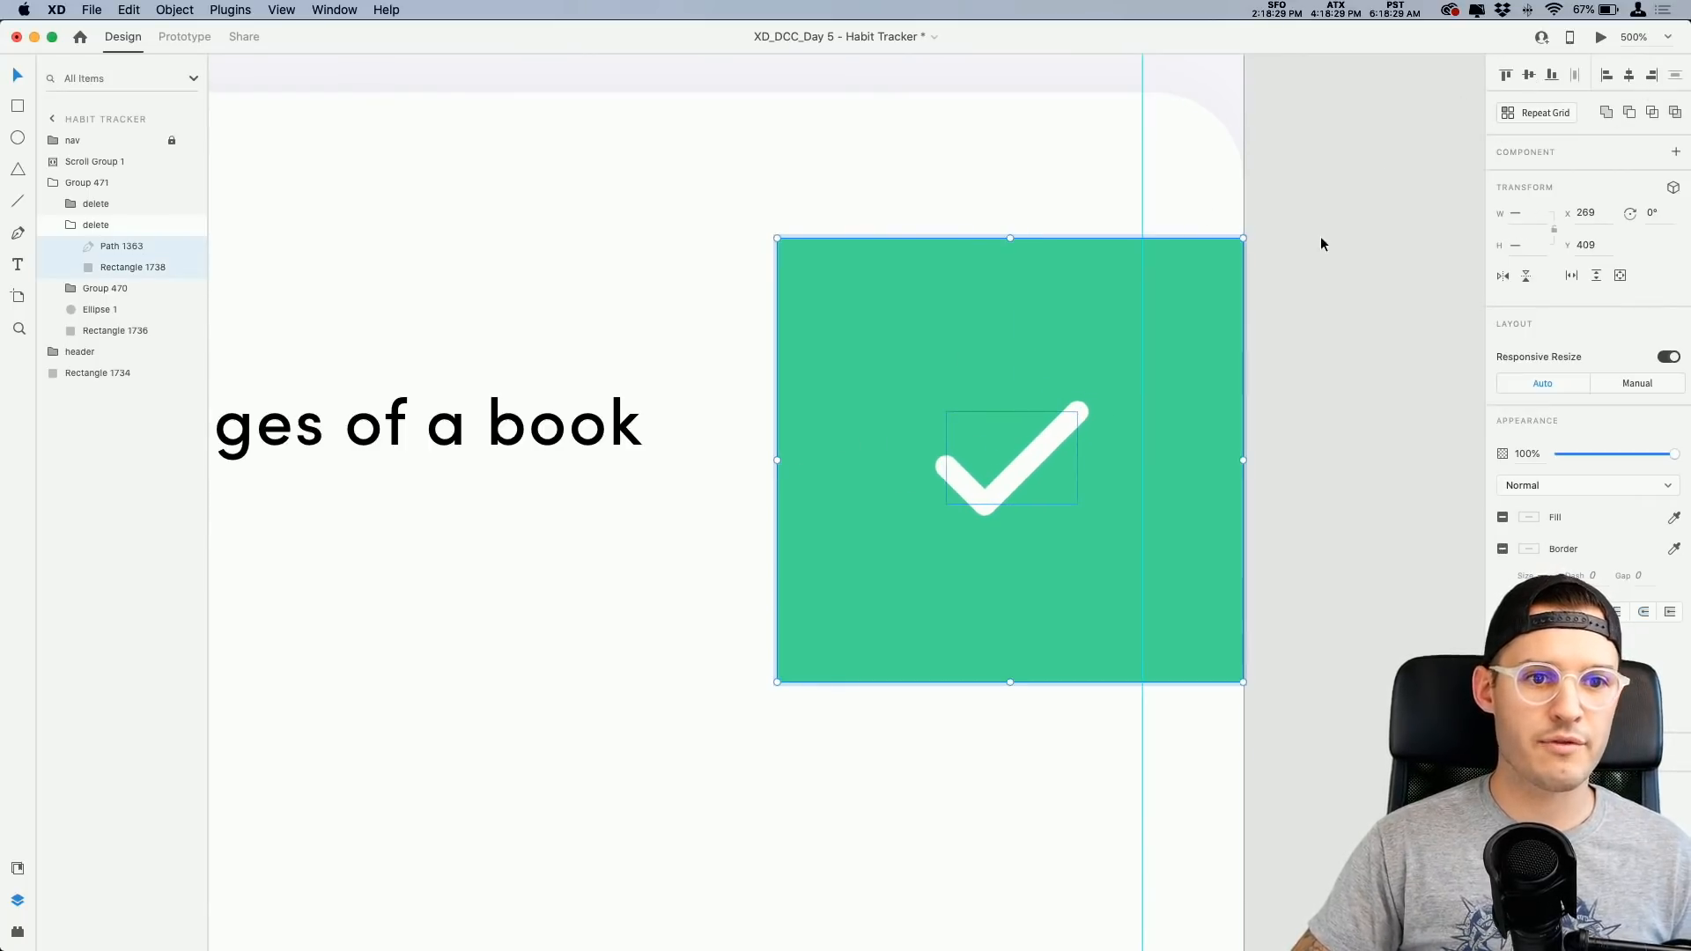
pyautogui.click(1313, 255)
# Step: Rename the green check mark group in the habit row to complete
pyautogui.click(587, 357)
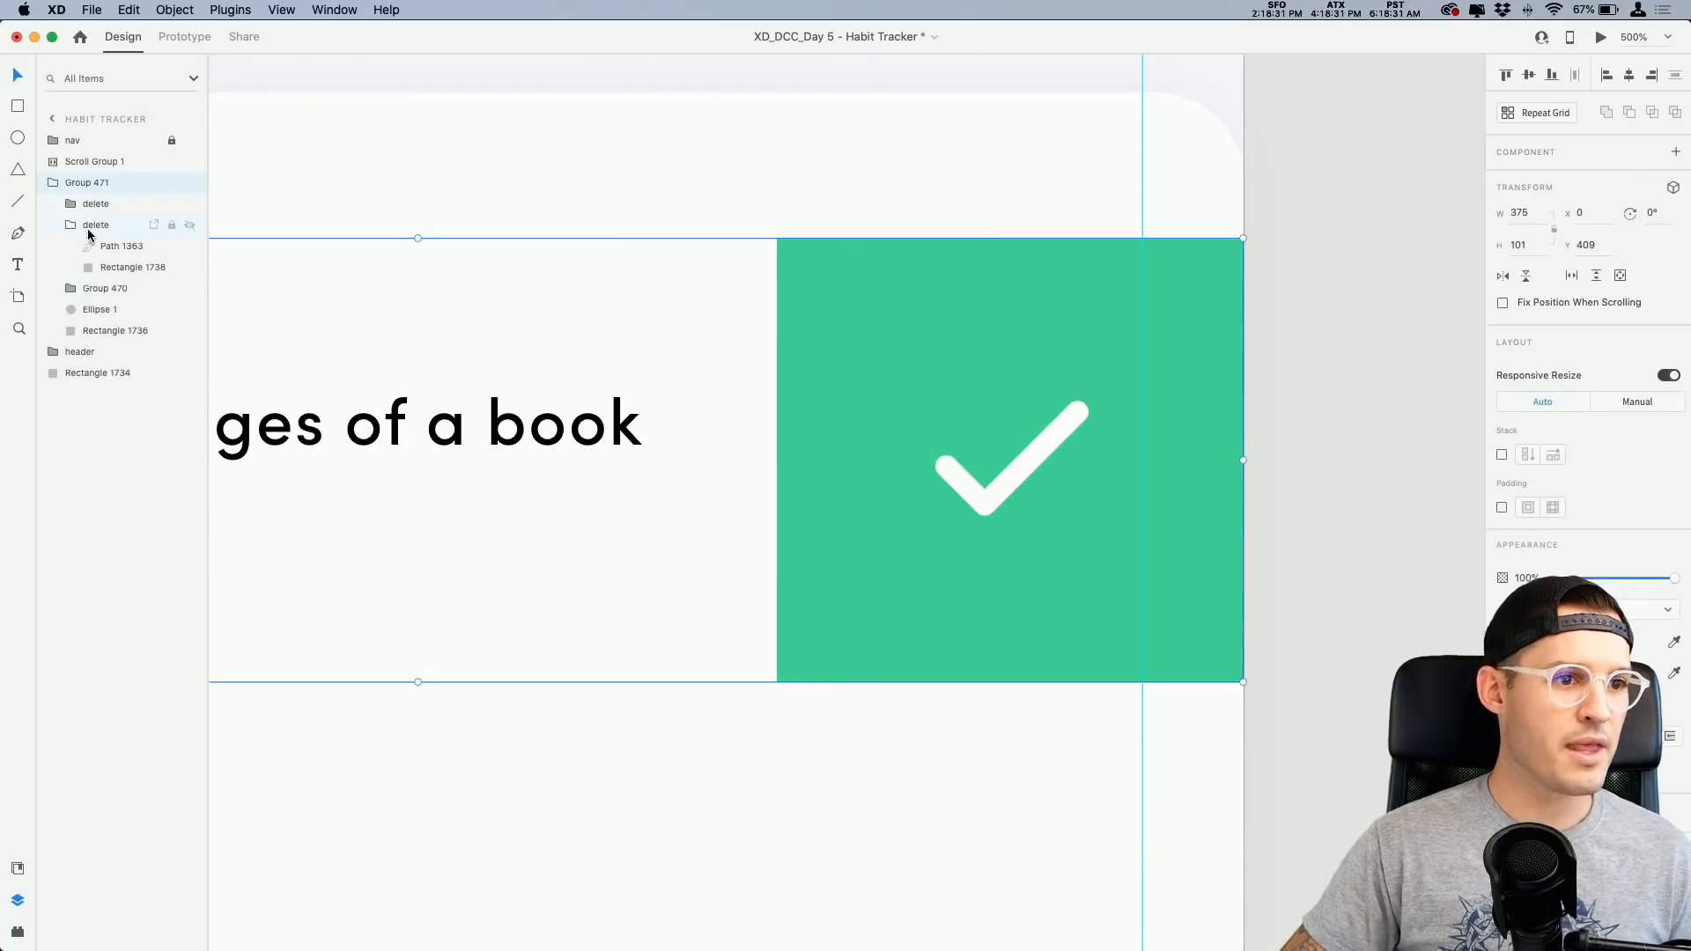
pyautogui.click(69, 226)
pyautogui.click(99, 228)
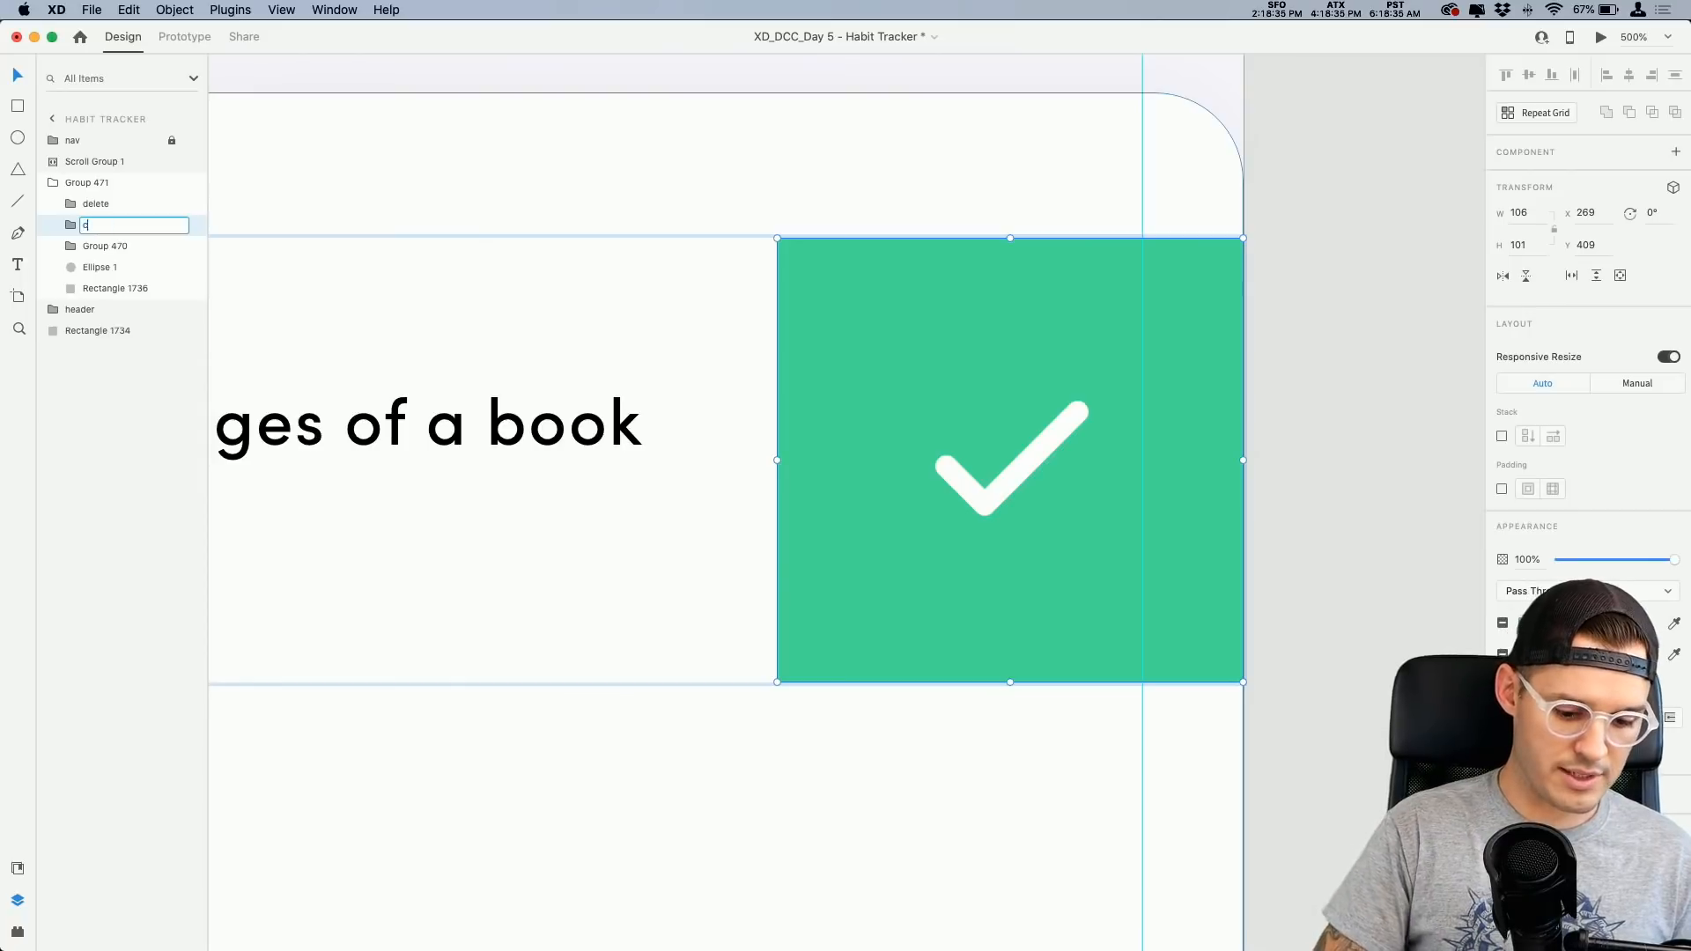
pyautogui.write('complete')
pyautogui.press('Return')
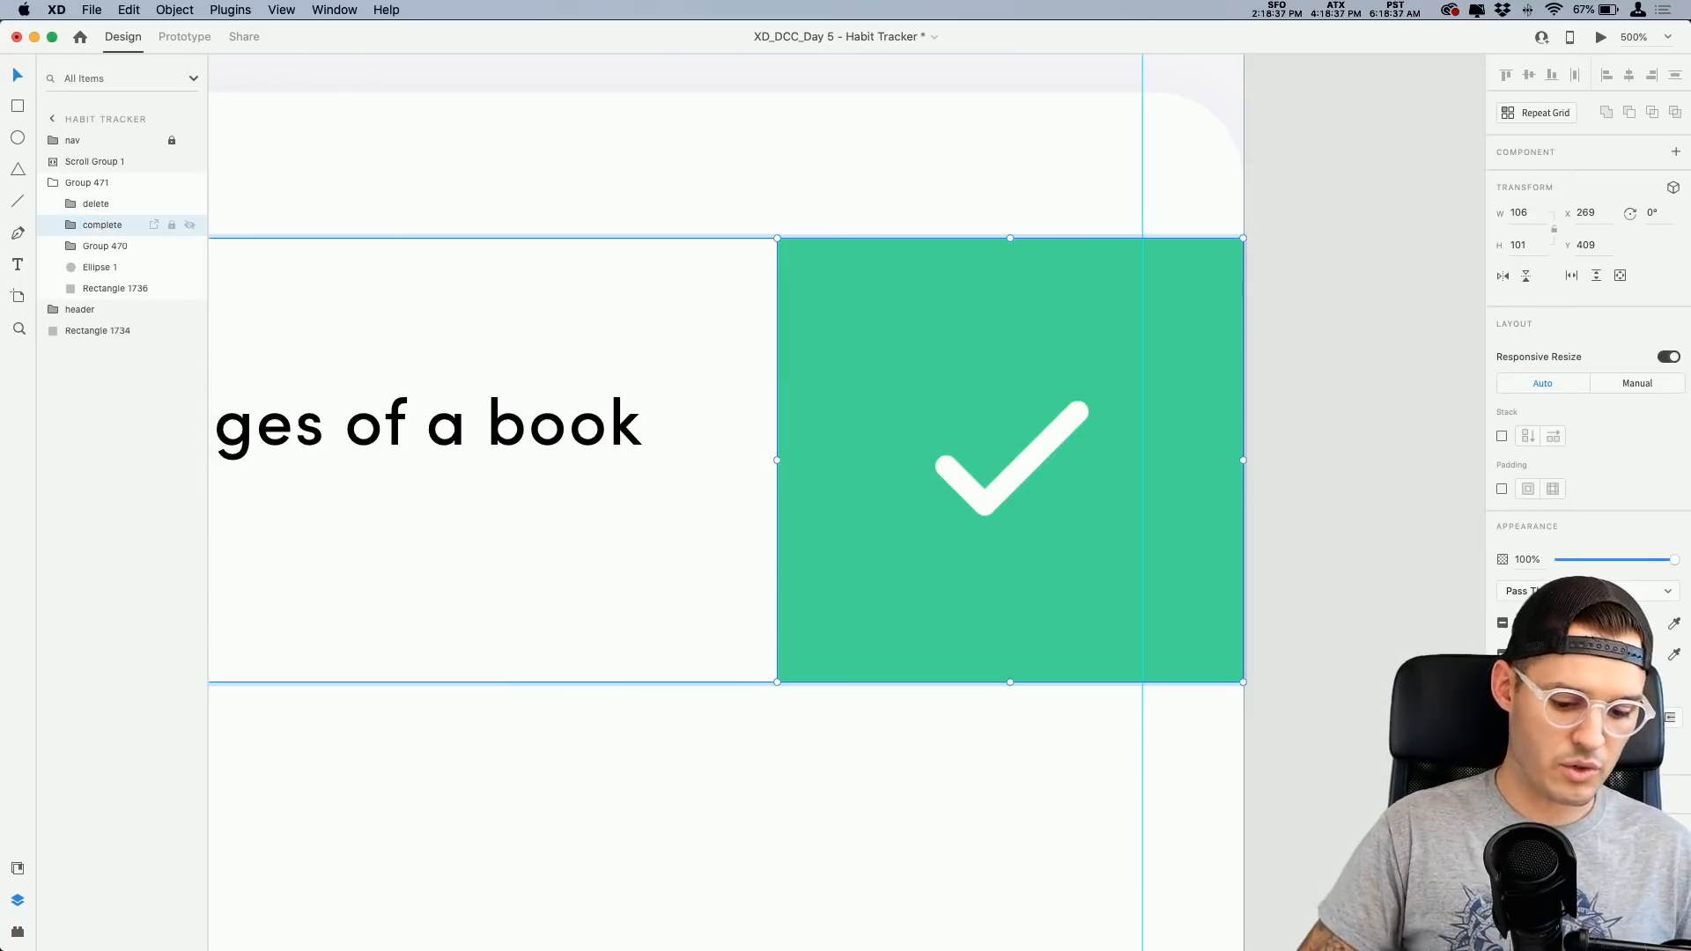
# Step: Convert the complete group and the delete group into separate components
pyautogui.press('super+k')
pyautogui.click(113, 203)
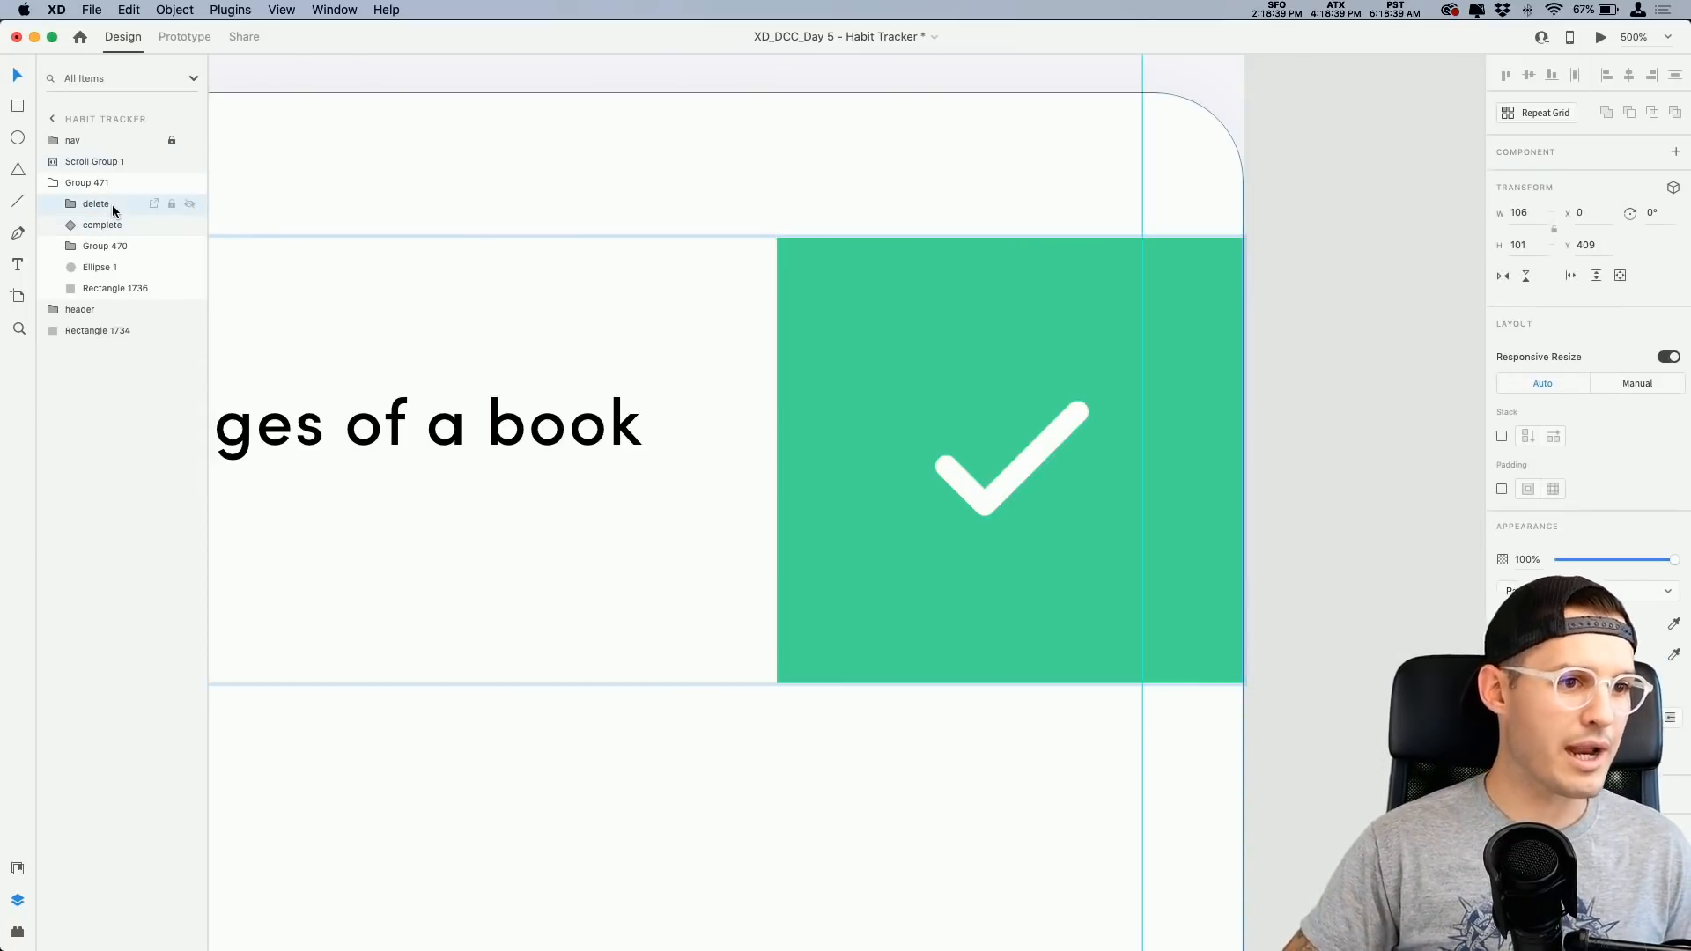
pyautogui.press('super+k')
# Step: Move the delete and complete components beneath the row's white background rectangle in the layer order
pyautogui.keyDown('shift'); pyautogui.click(113, 227); pyautogui.keyUp('shift')
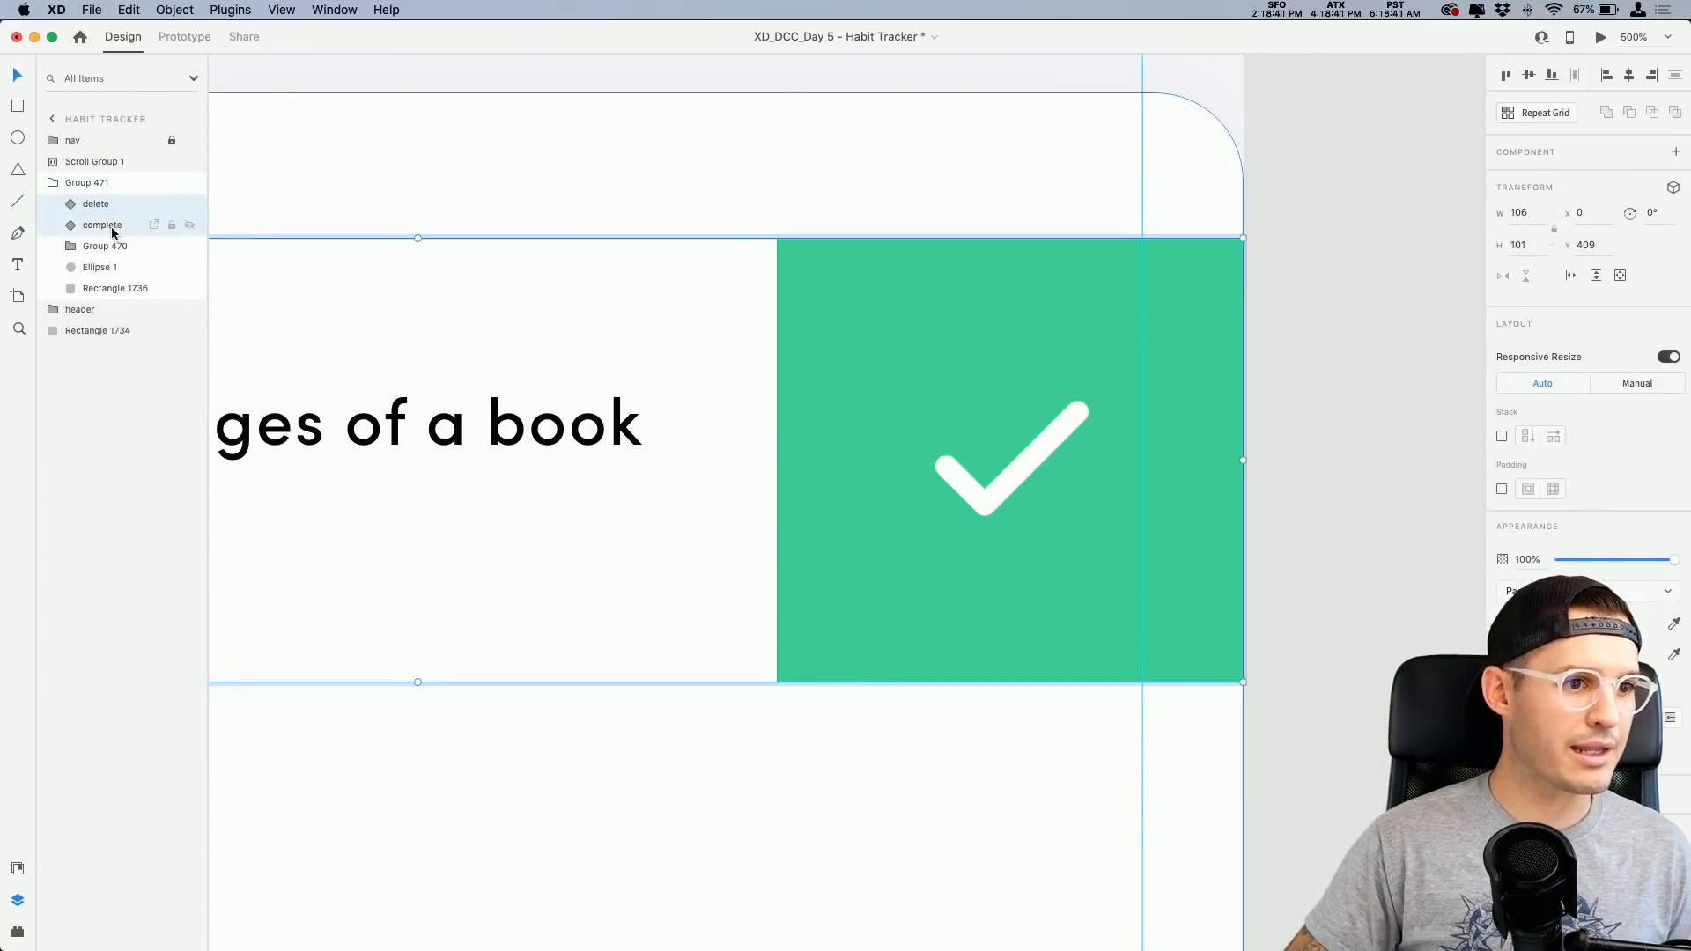
pyautogui.moveTo(121, 296); pyautogui.dragTo(121, 296)
pyautogui.click(93, 185)
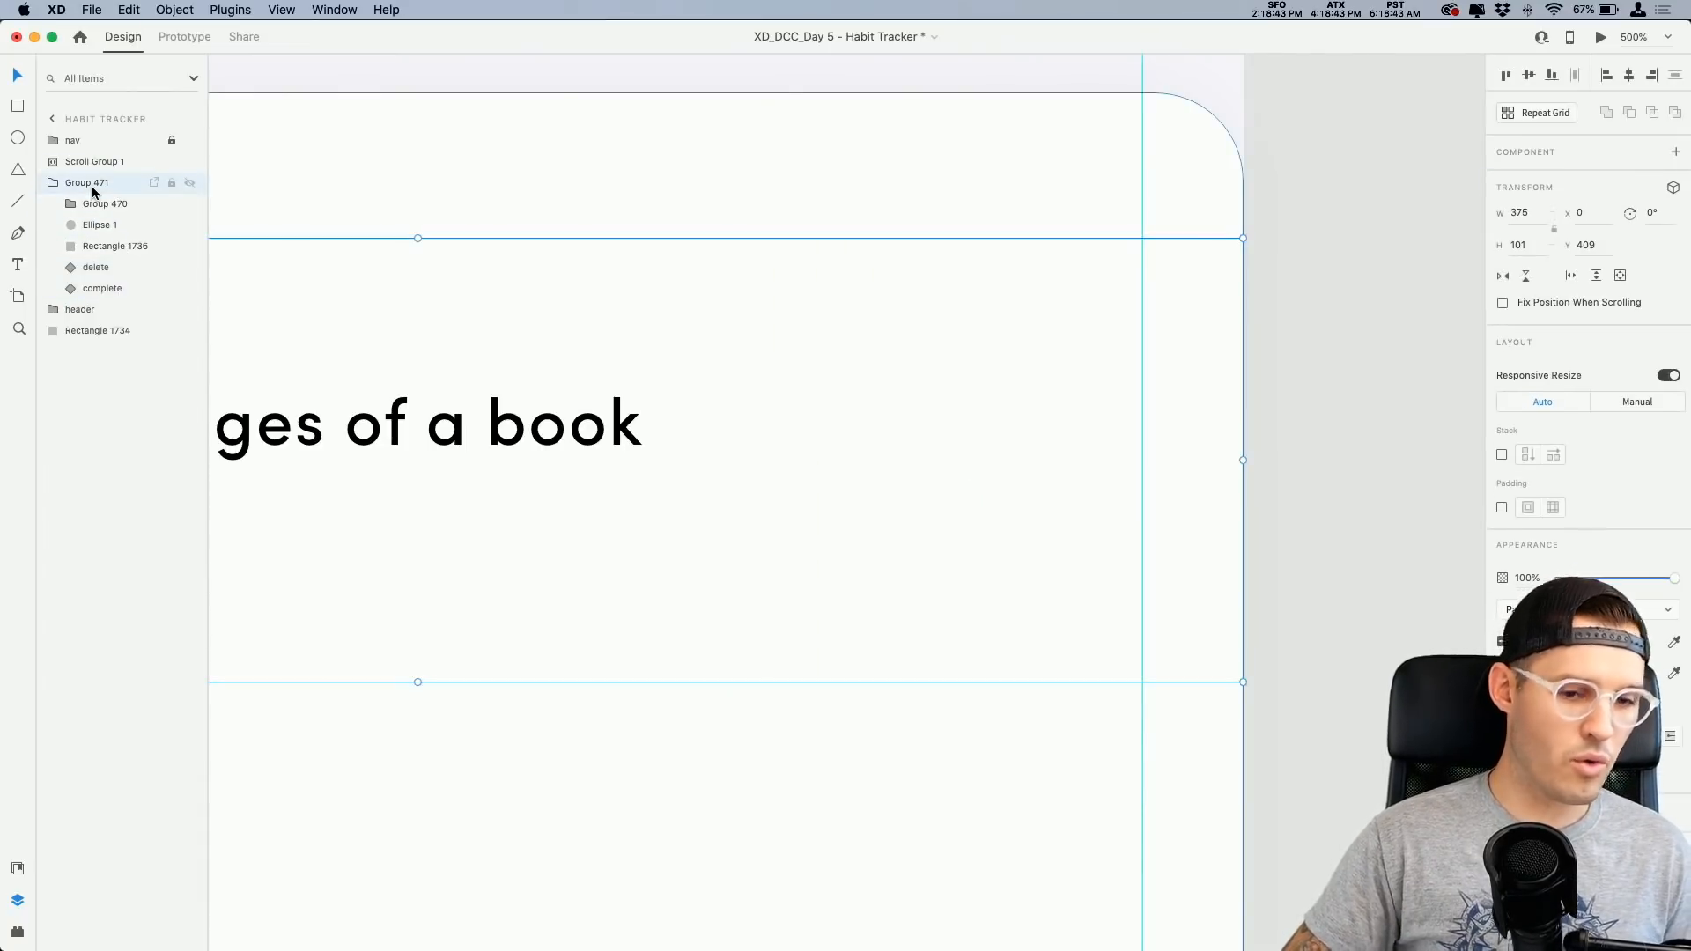
# Step: Enlarge the row's white background rectangle evenly about its centre to 103 high, covering the coloured blocks' edges
pyautogui.press('super+minus')
pyautogui.press('super+minus')
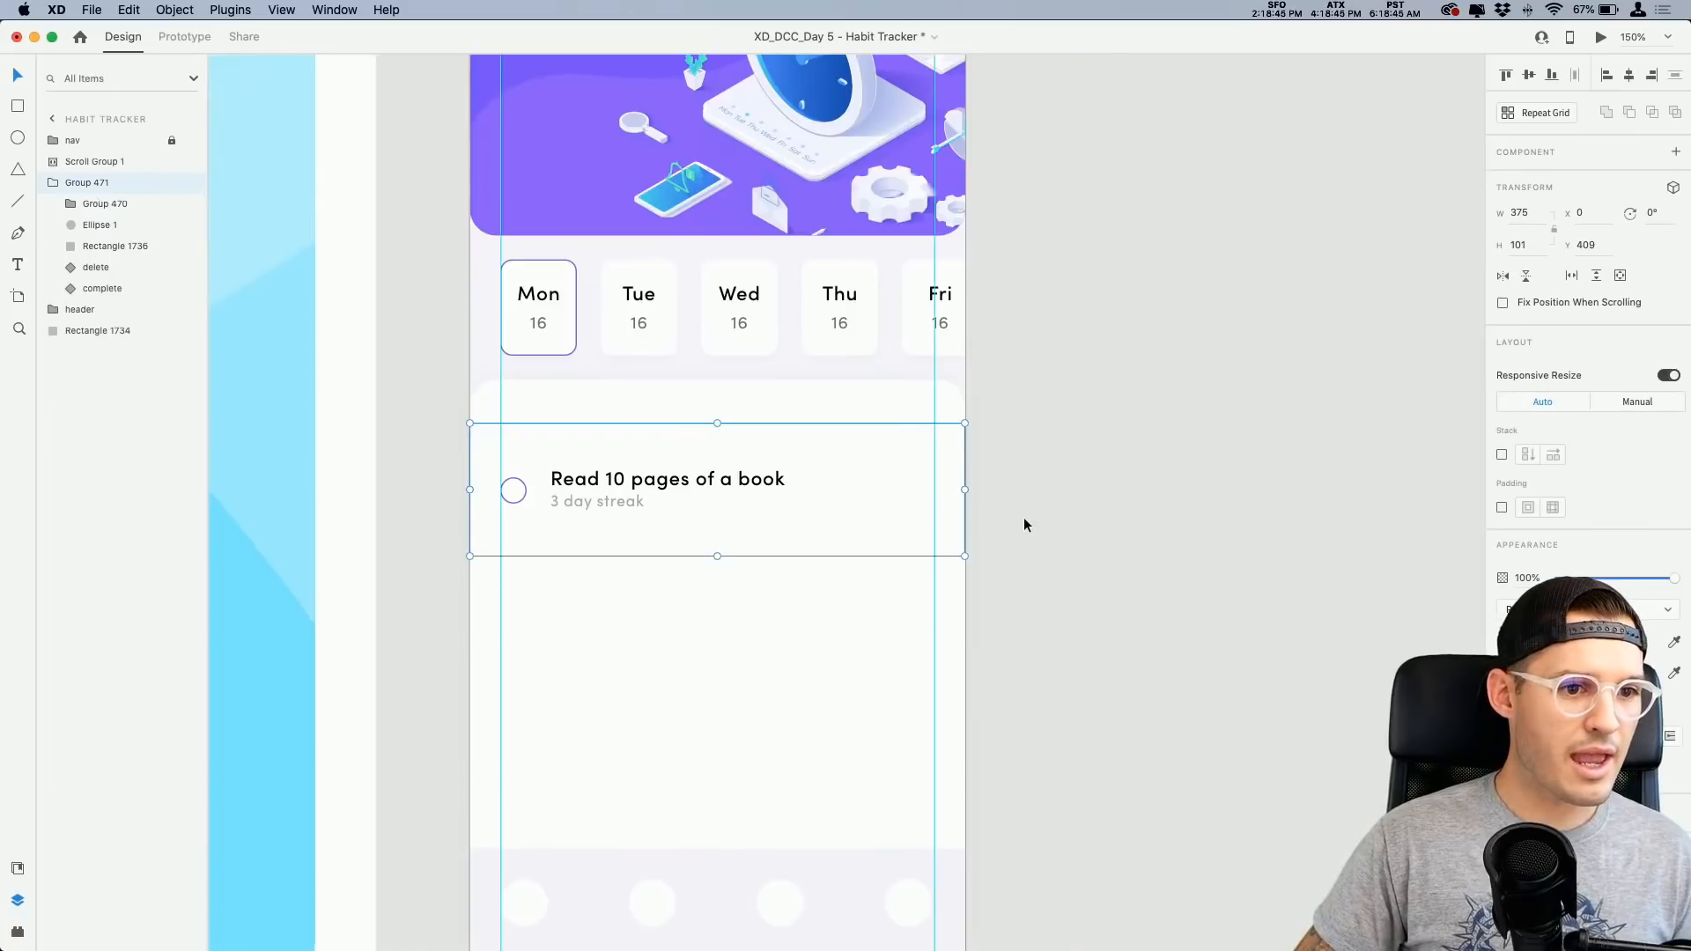
pyautogui.click(1024, 516)
pyautogui.press('z')
pyautogui.moveTo(1078, 398); pyautogui.dragTo(487, 611)
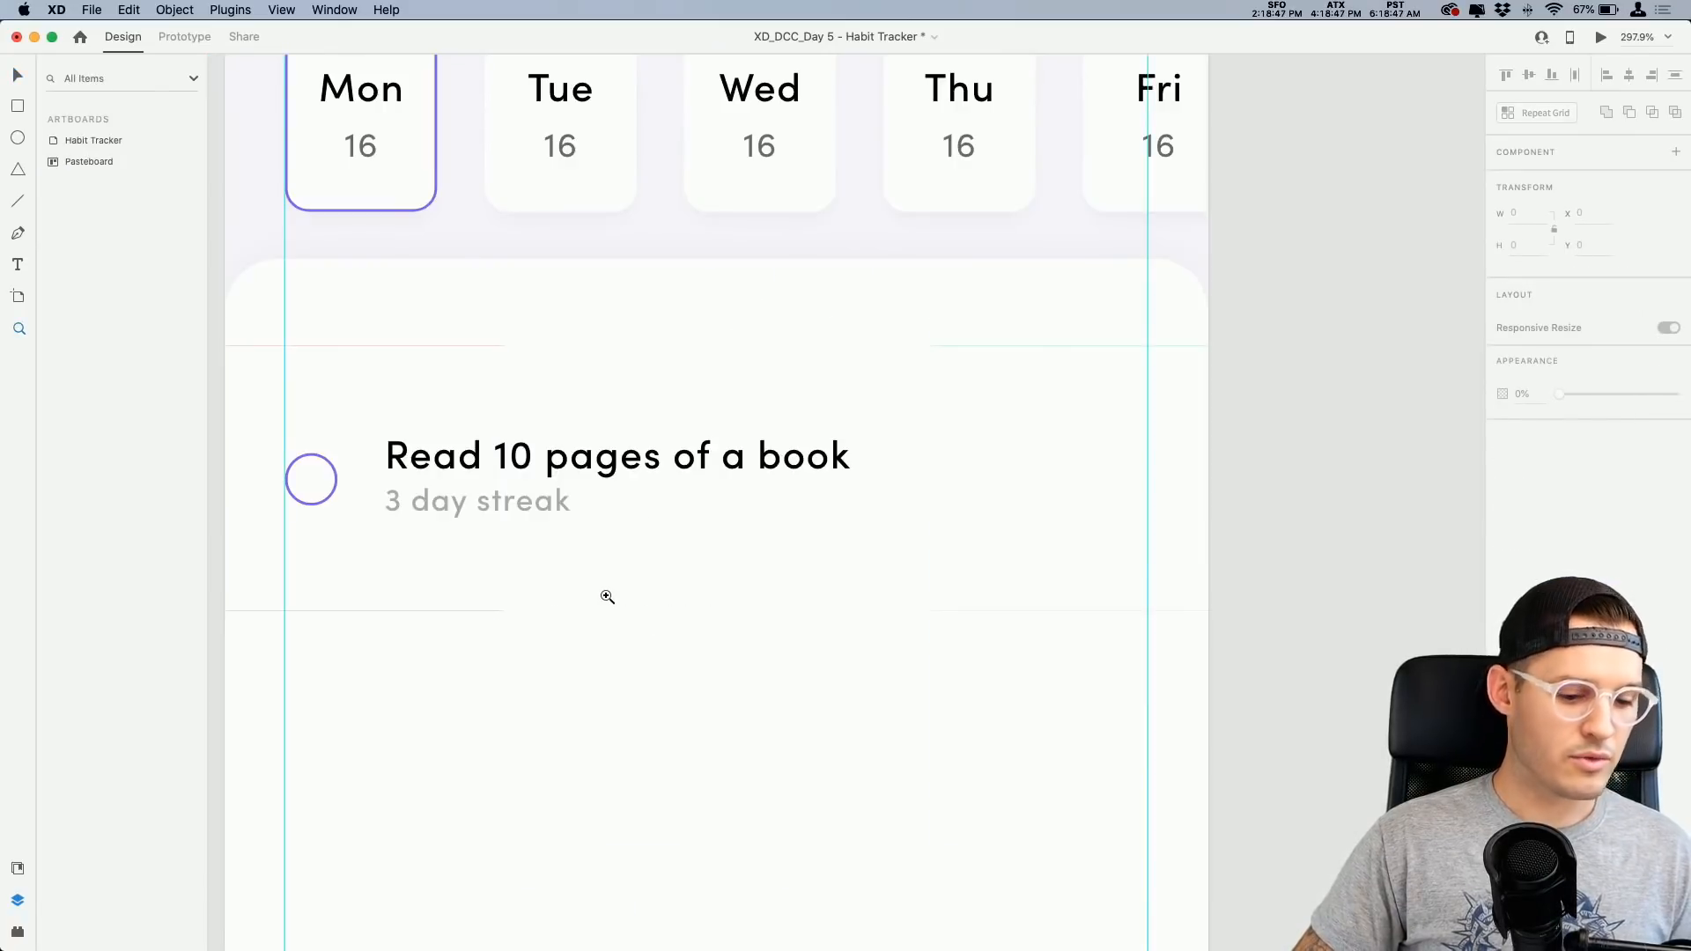
pyautogui.press('v')
pyautogui.press('z')
pyautogui.moveTo(291, 307); pyautogui.dragTo(467, 465)
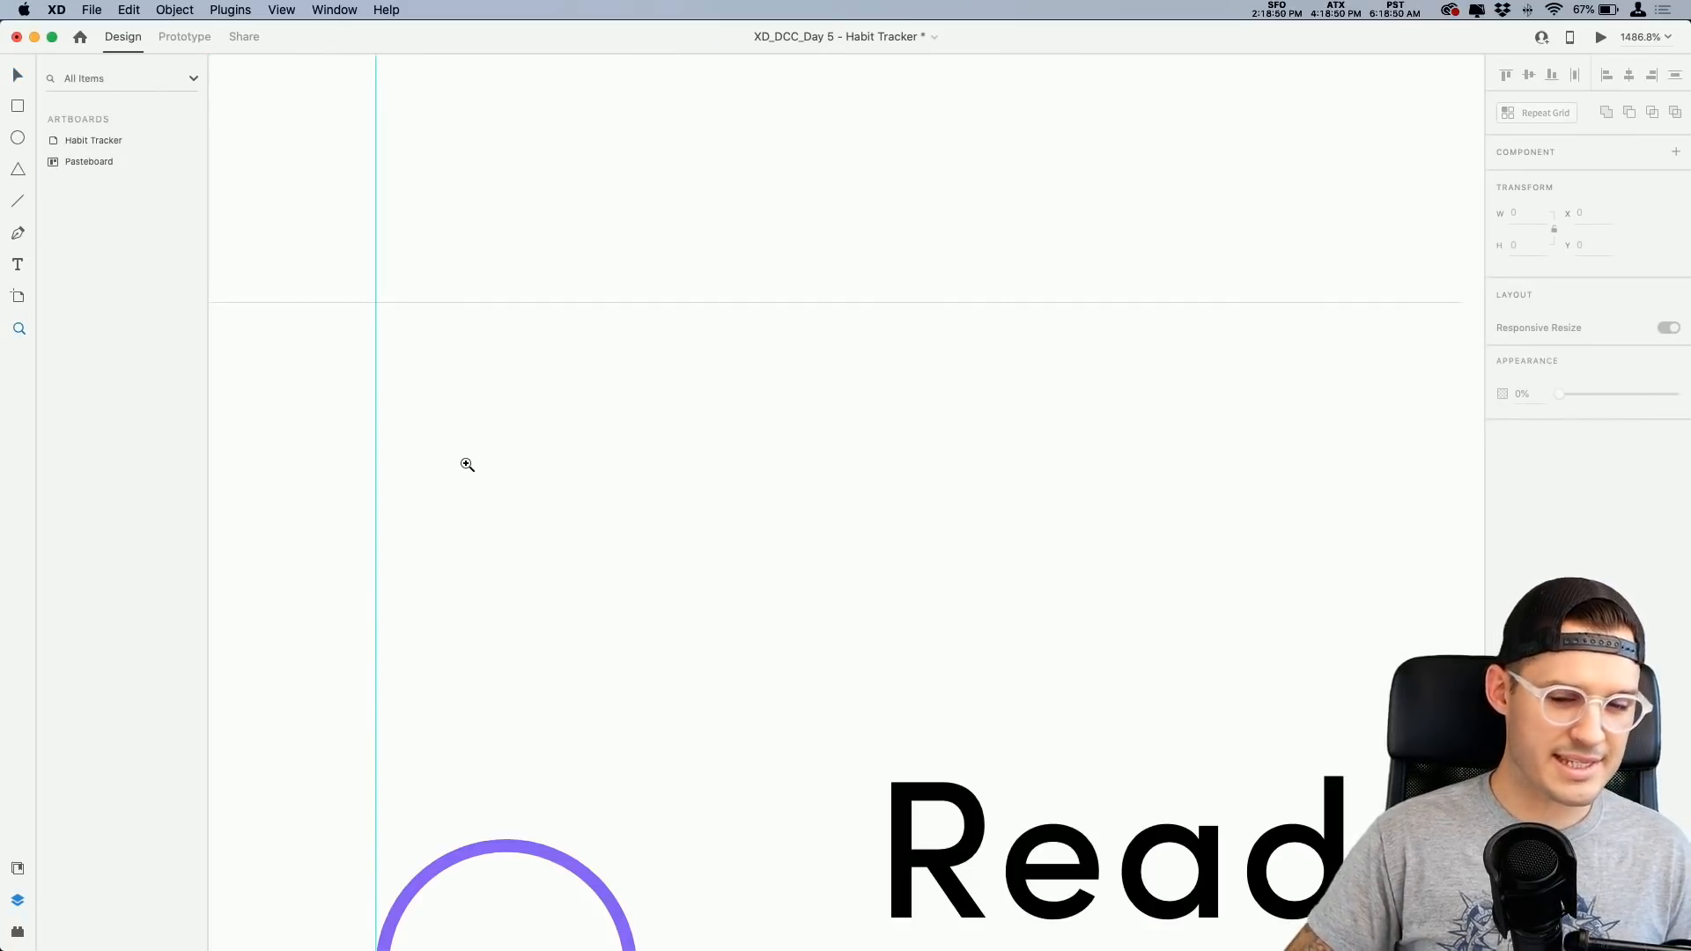
pyautogui.press('super+minus')
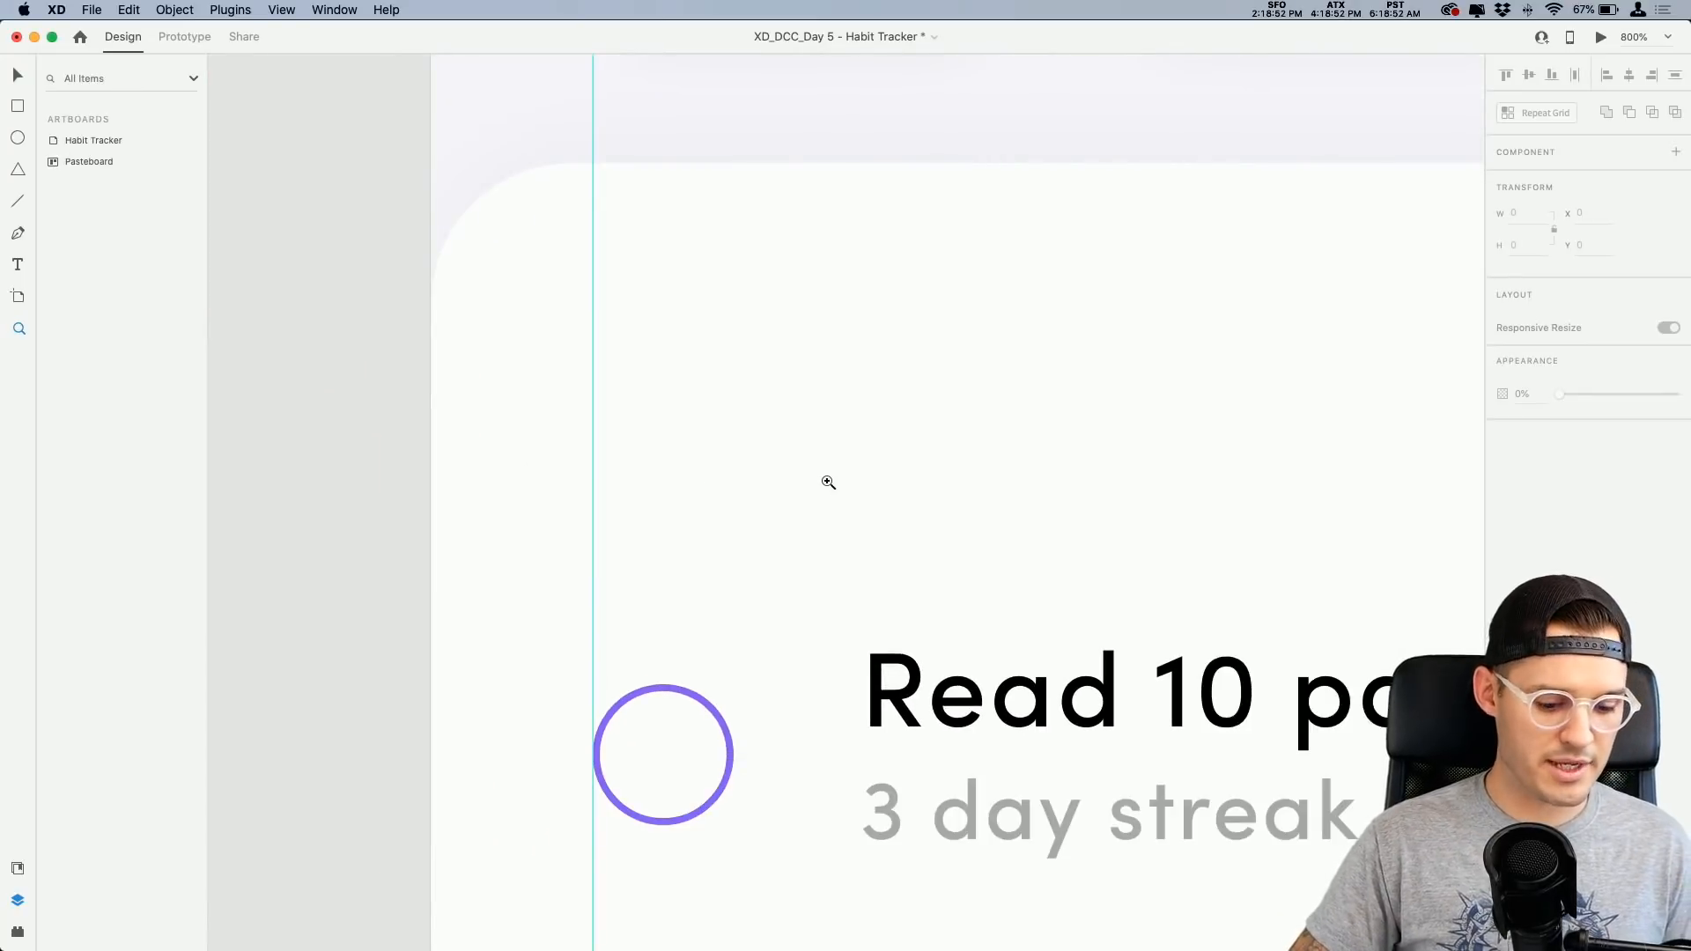
pyautogui.press('v')
pyautogui.click(1214, 410)
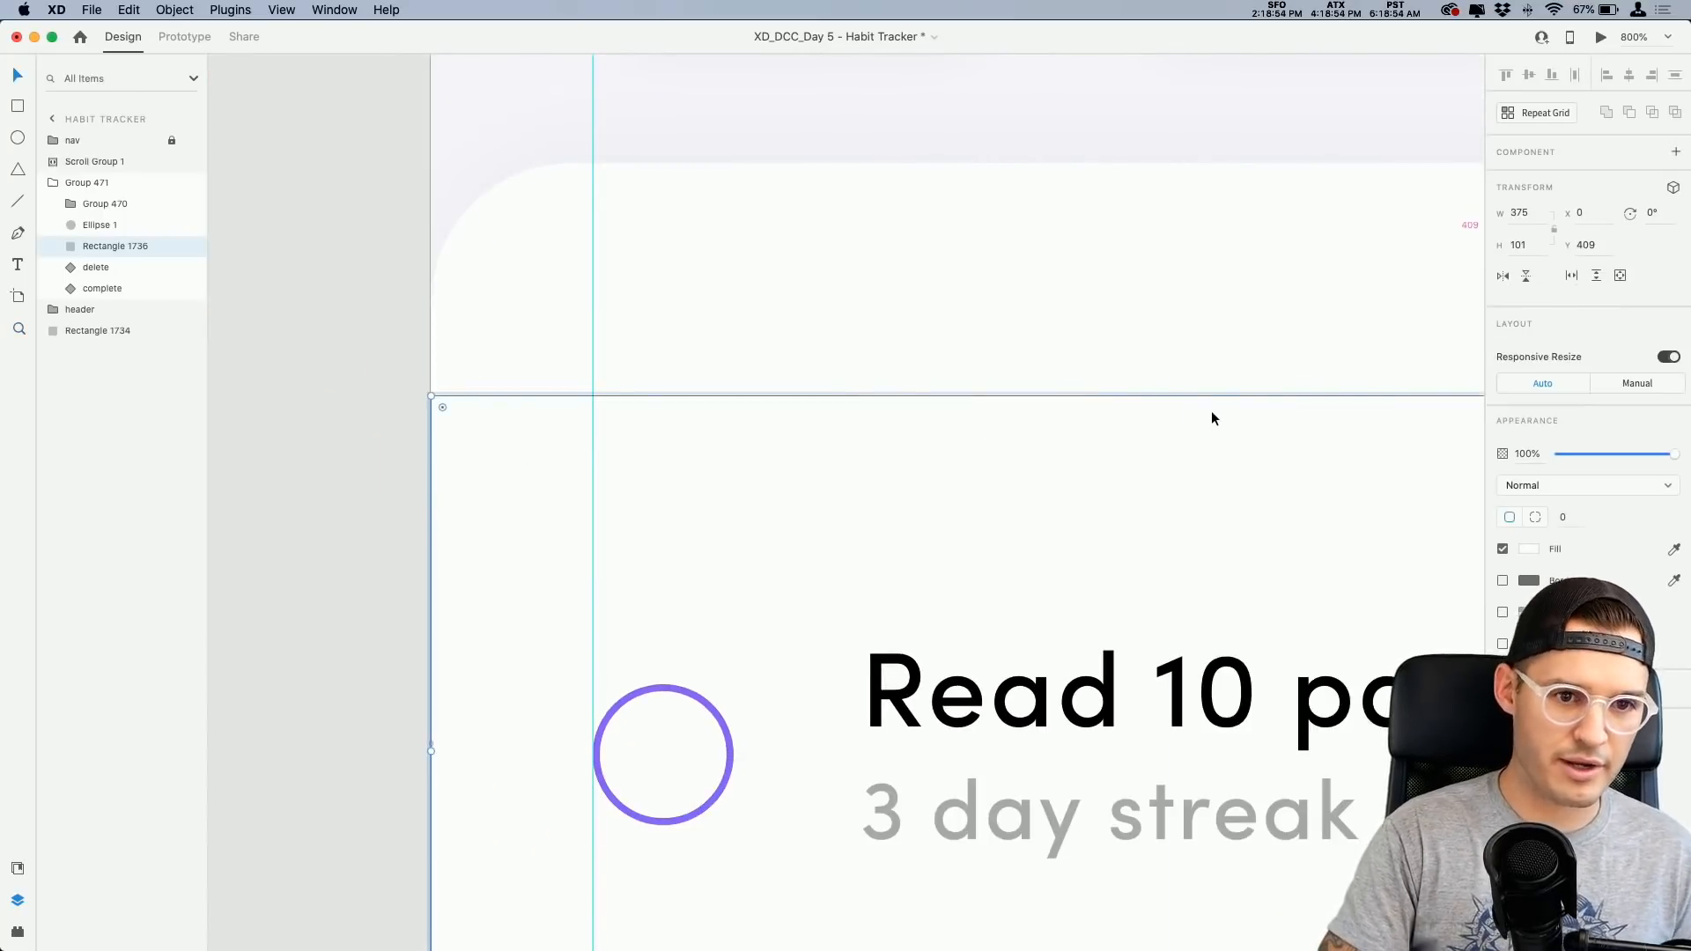
pyautogui.press('super+minus')
pyautogui.moveTo(1251, 421); pyautogui.dragTo(818, 368)
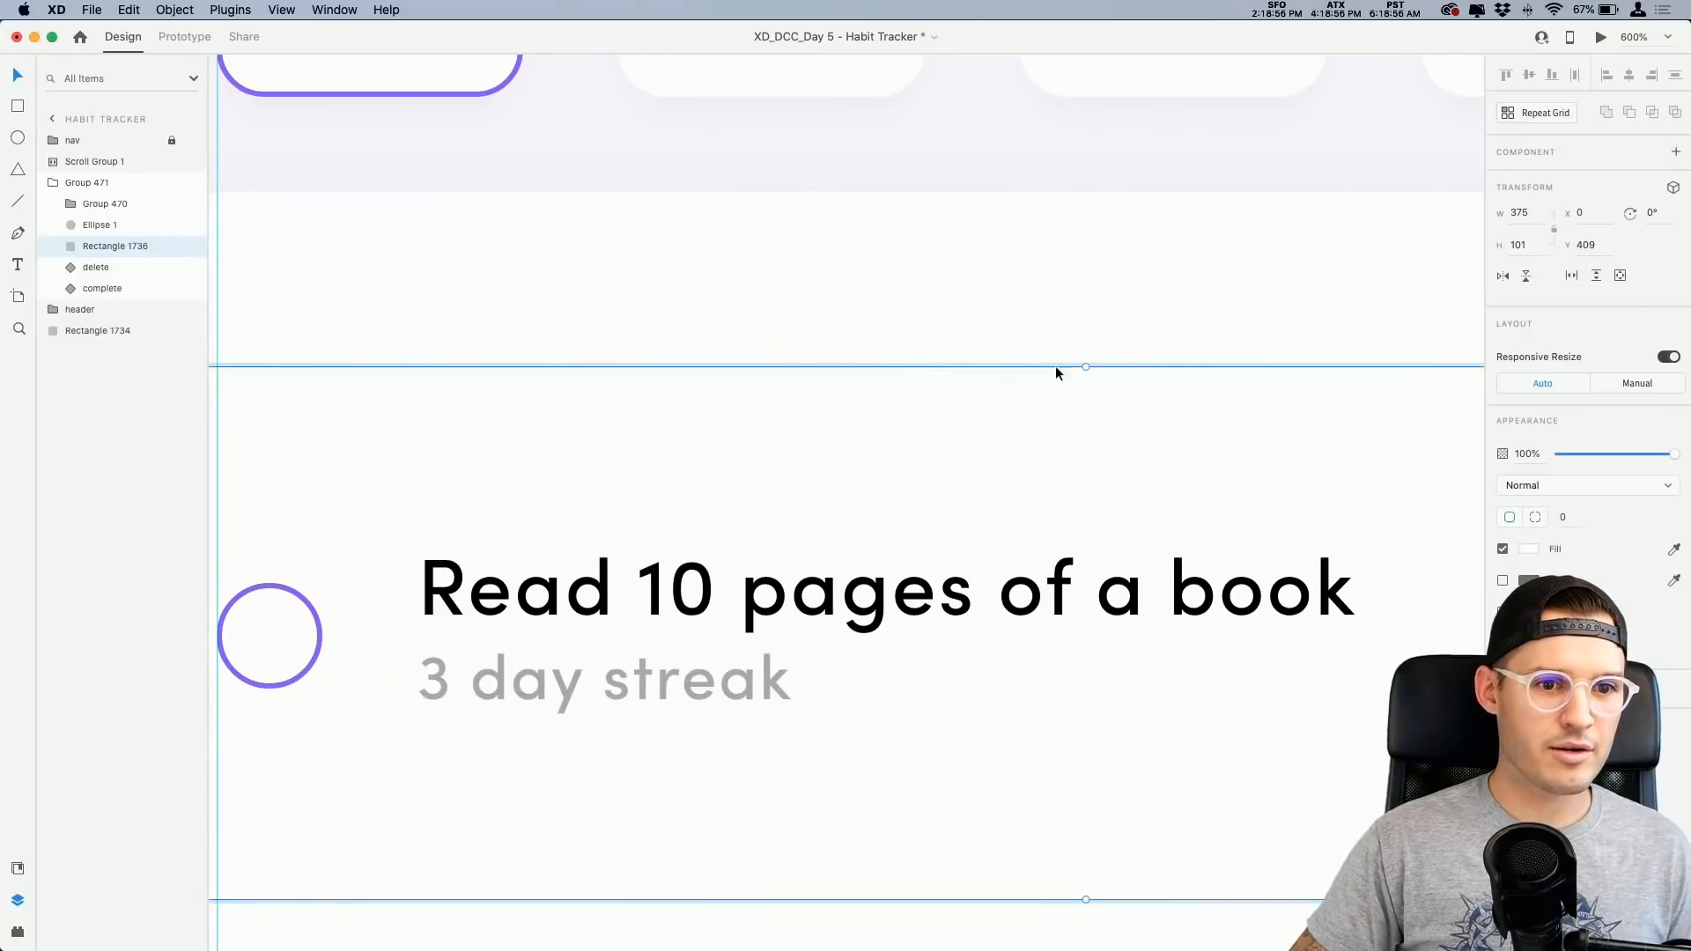
pyautogui.moveTo(1084, 366); pyautogui.dragTo(1084, 361)
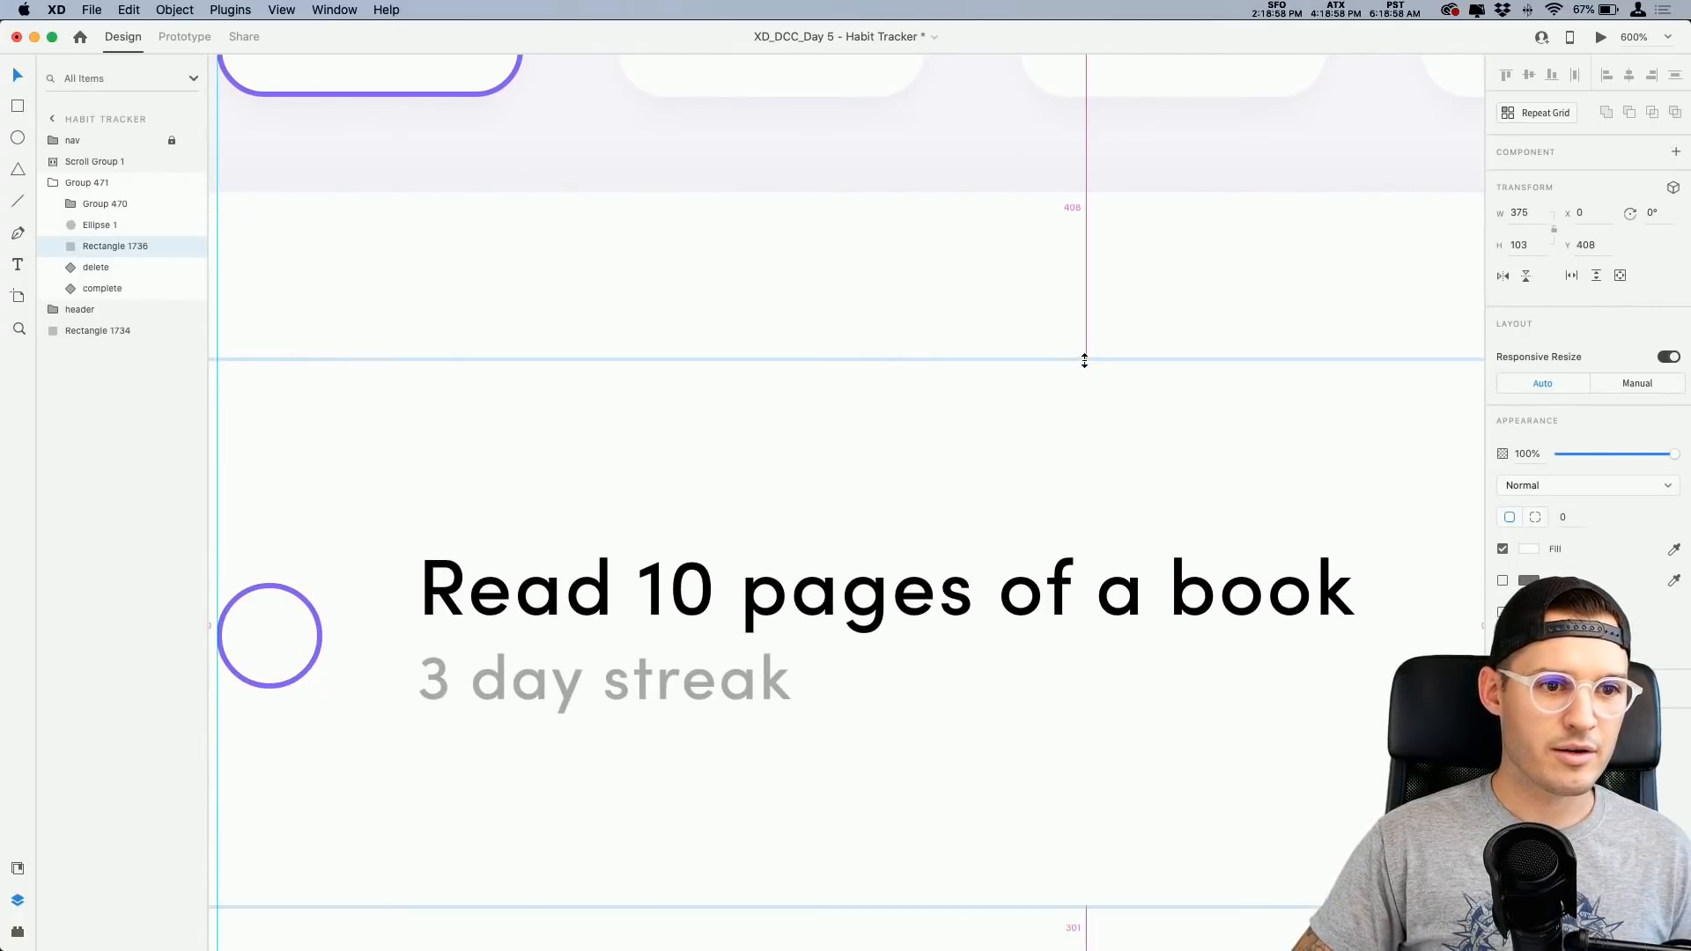
# Step: Rename the whole habit row group to habit cell and convert it into a component
pyautogui.press('super+minus')
pyautogui.press('super+minus')
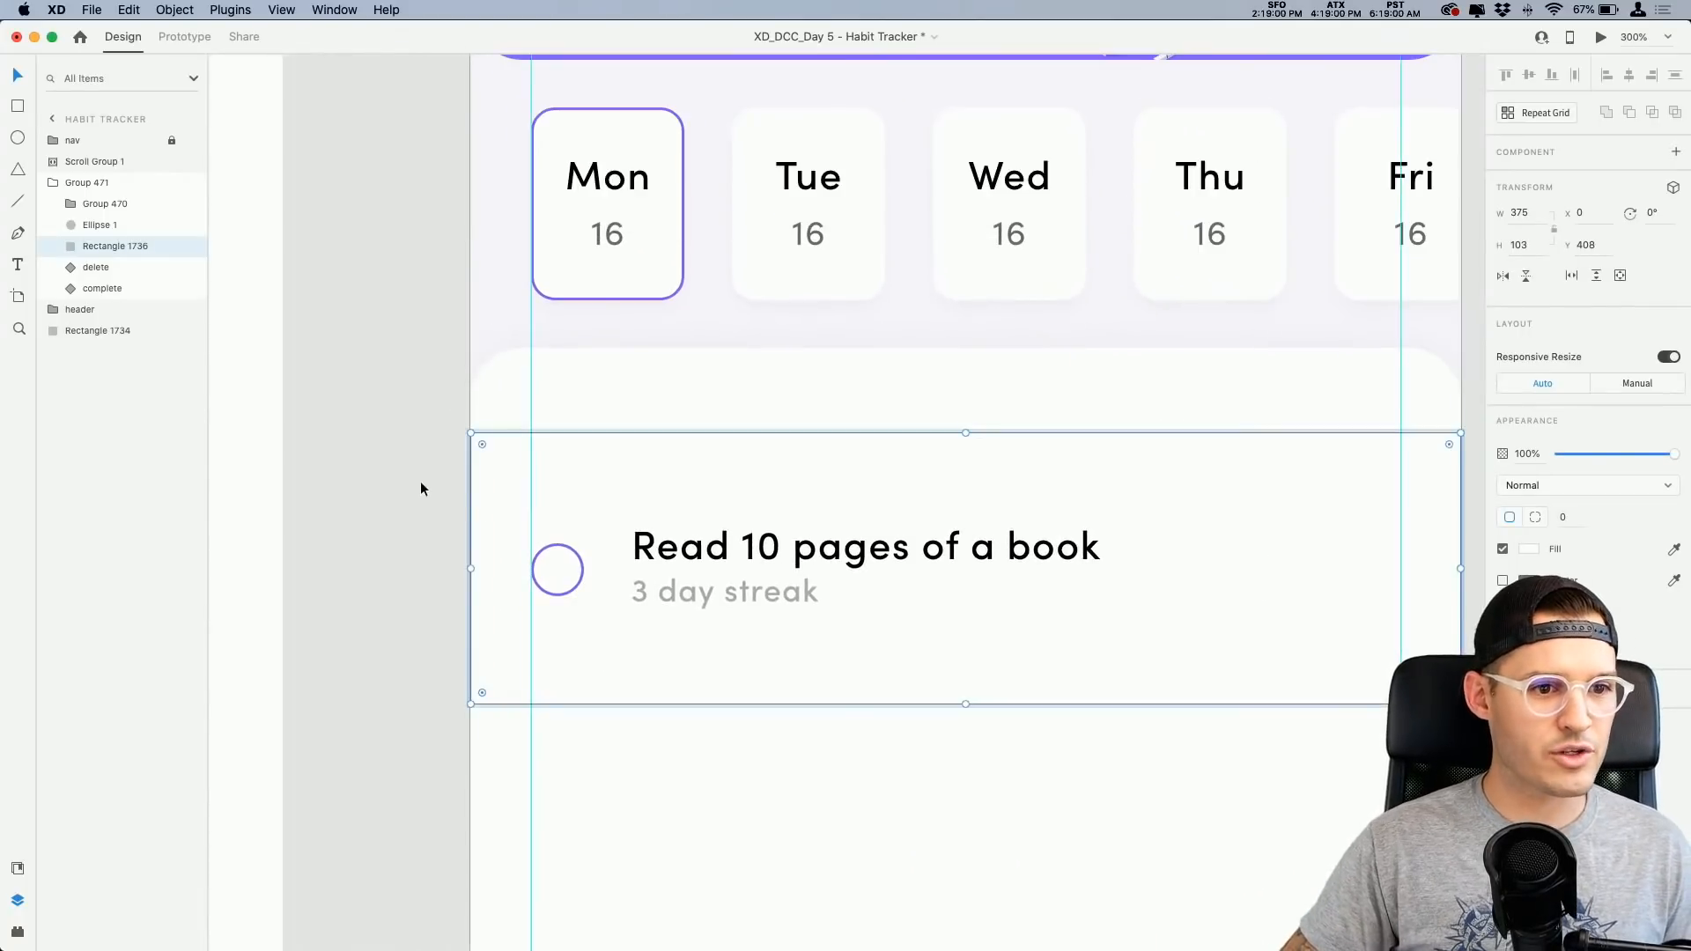
pyautogui.click(419, 483)
pyautogui.hscroll(3, 617, 515)
pyautogui.scroll(-1, 617, 515)
pyautogui.click(752, 491)
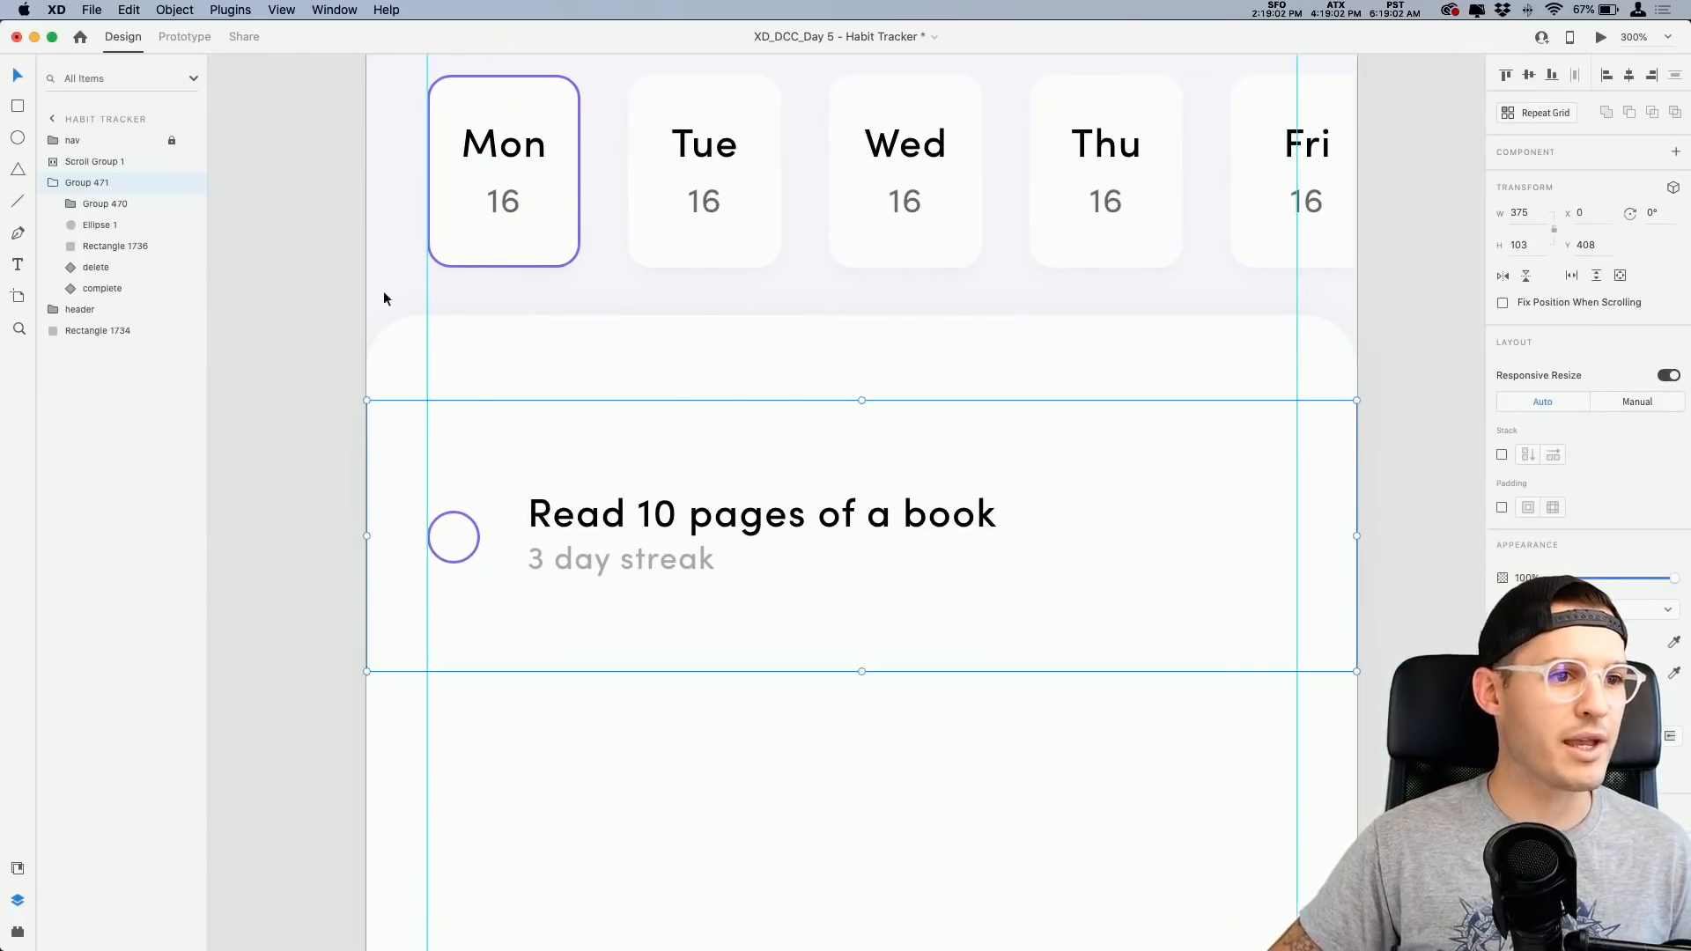
pyautogui.doubleClick(103, 183)
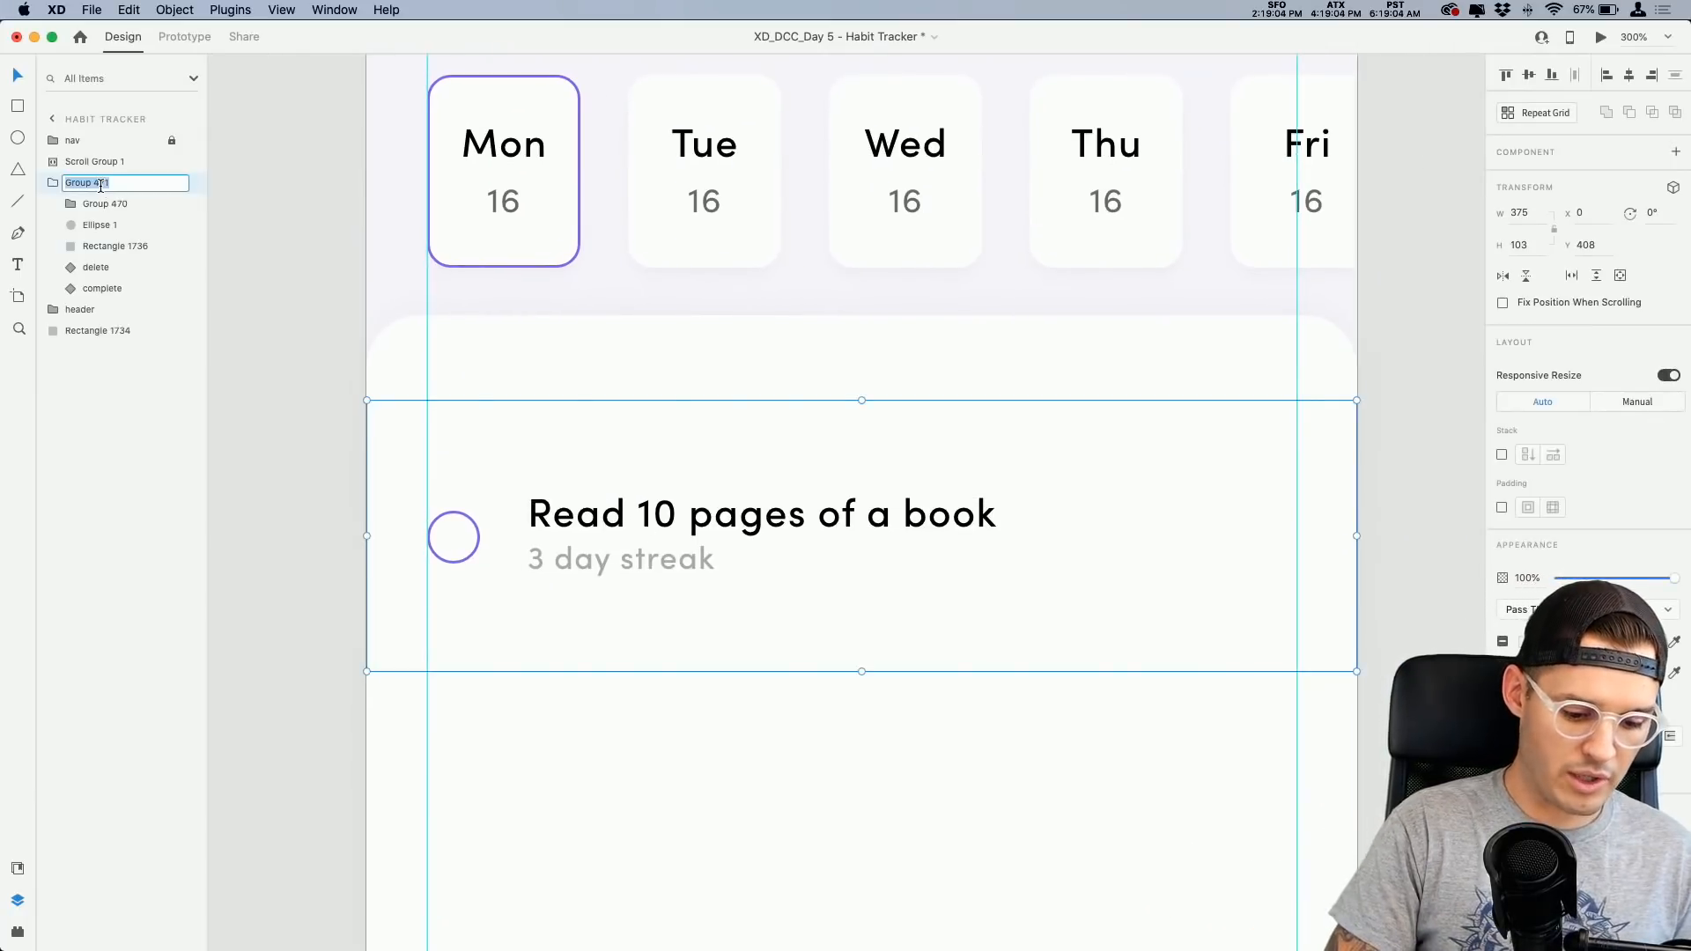
pyautogui.write('habit cell')
pyautogui.press('Return')
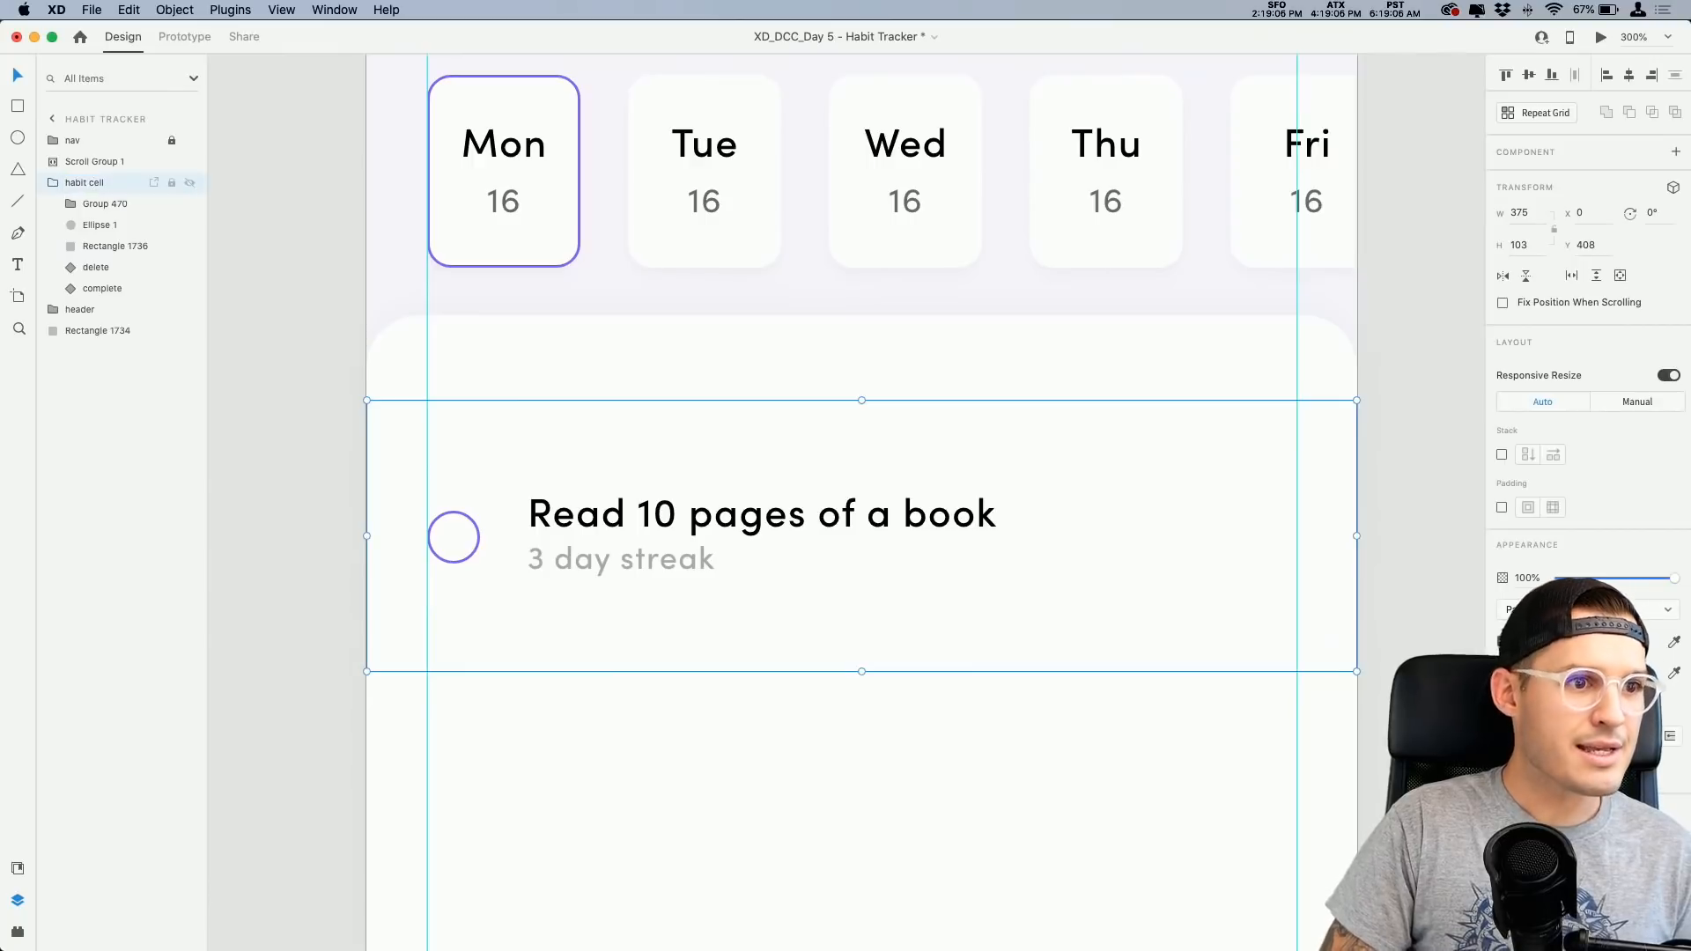
pyautogui.press('super+k')
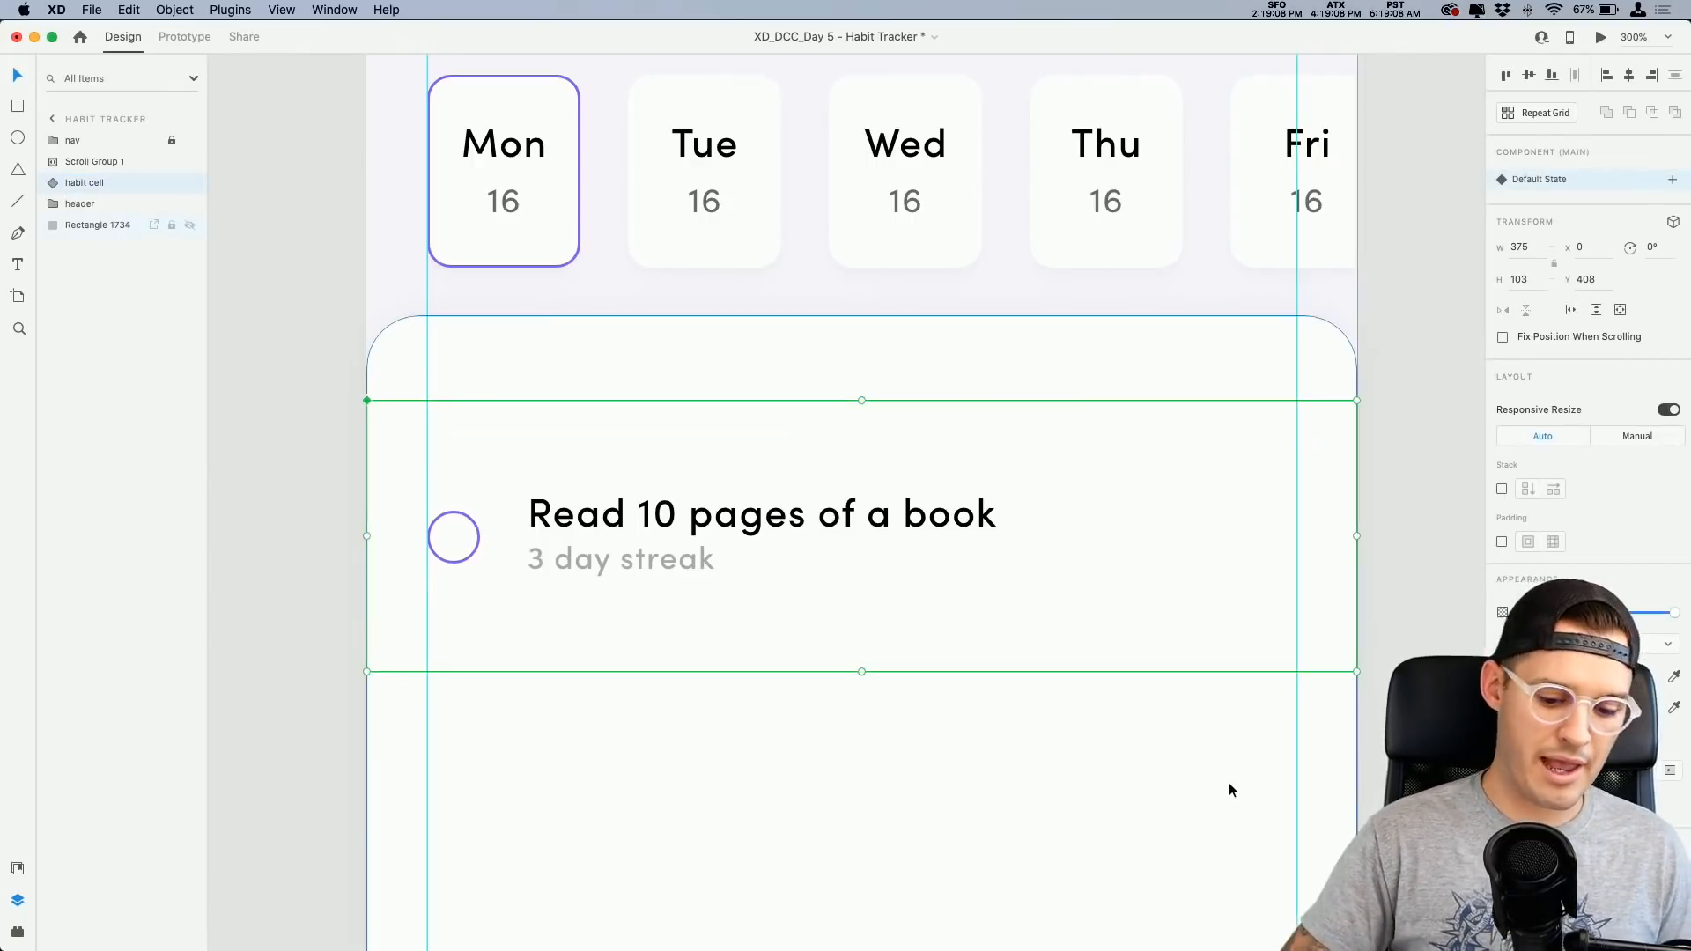
# Step: Duplicate the habit cell twice, stacking the copies directly below the original at Y 511 and Y 614
pyautogui.press('super+minus')
pyautogui.hscroll(4, 1251, 797)
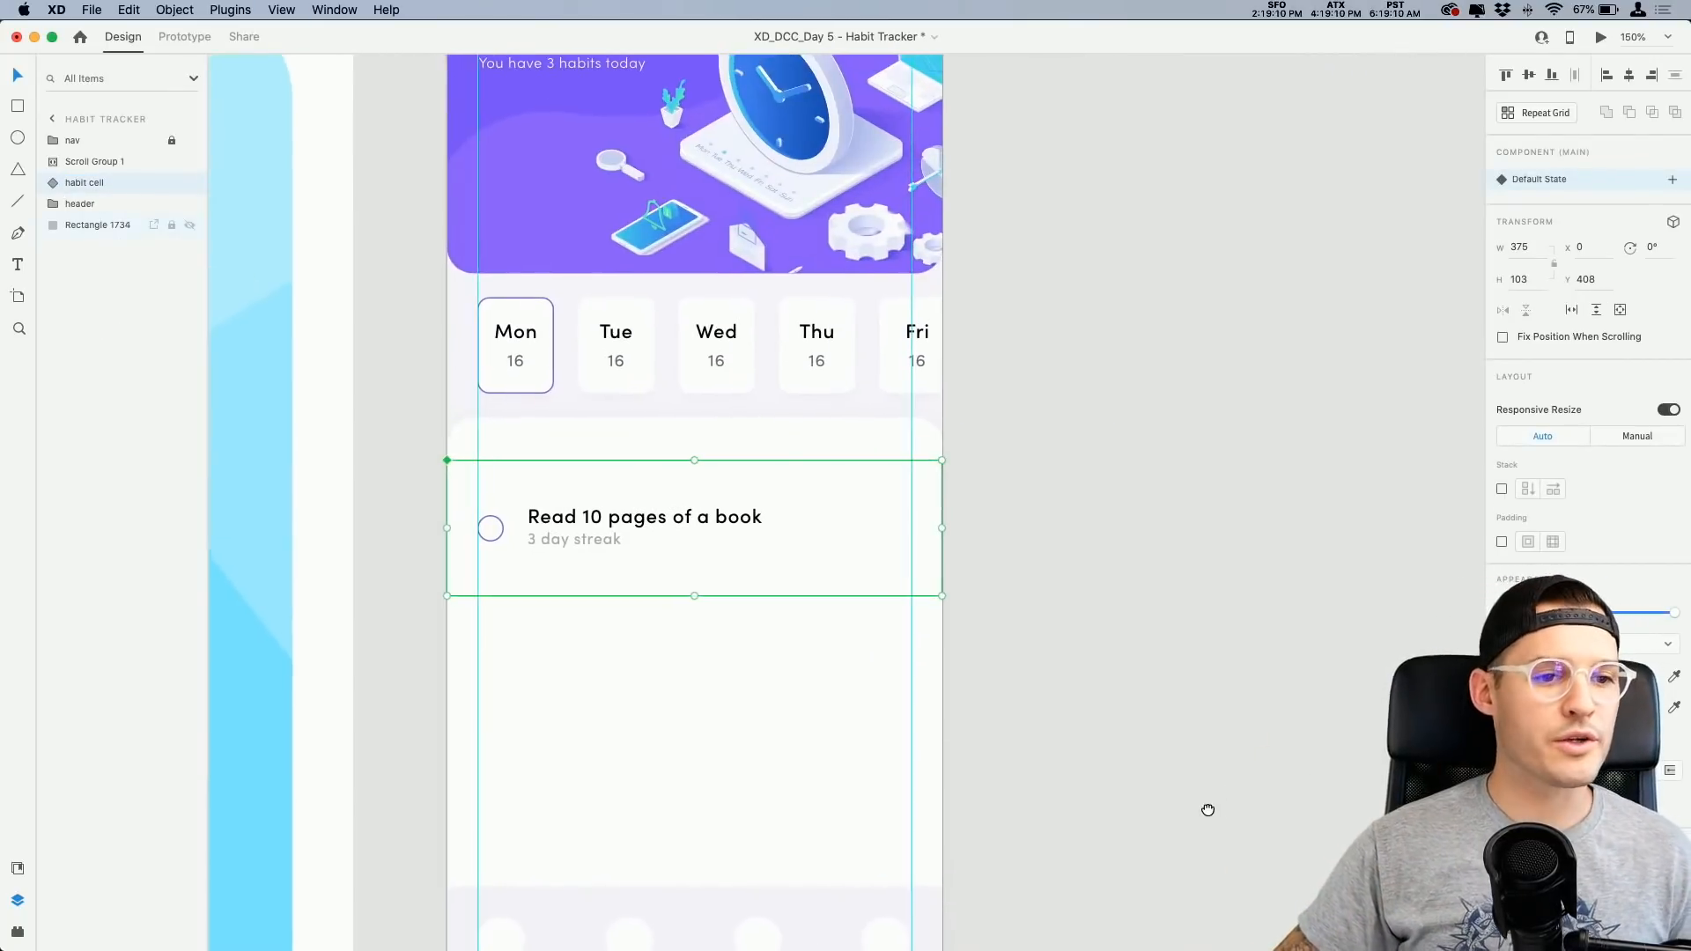
pyautogui.keyDown('alt'); pyautogui.moveTo(758, 527); pyautogui.dragTo(766, 791); pyautogui.keyUp('alt')
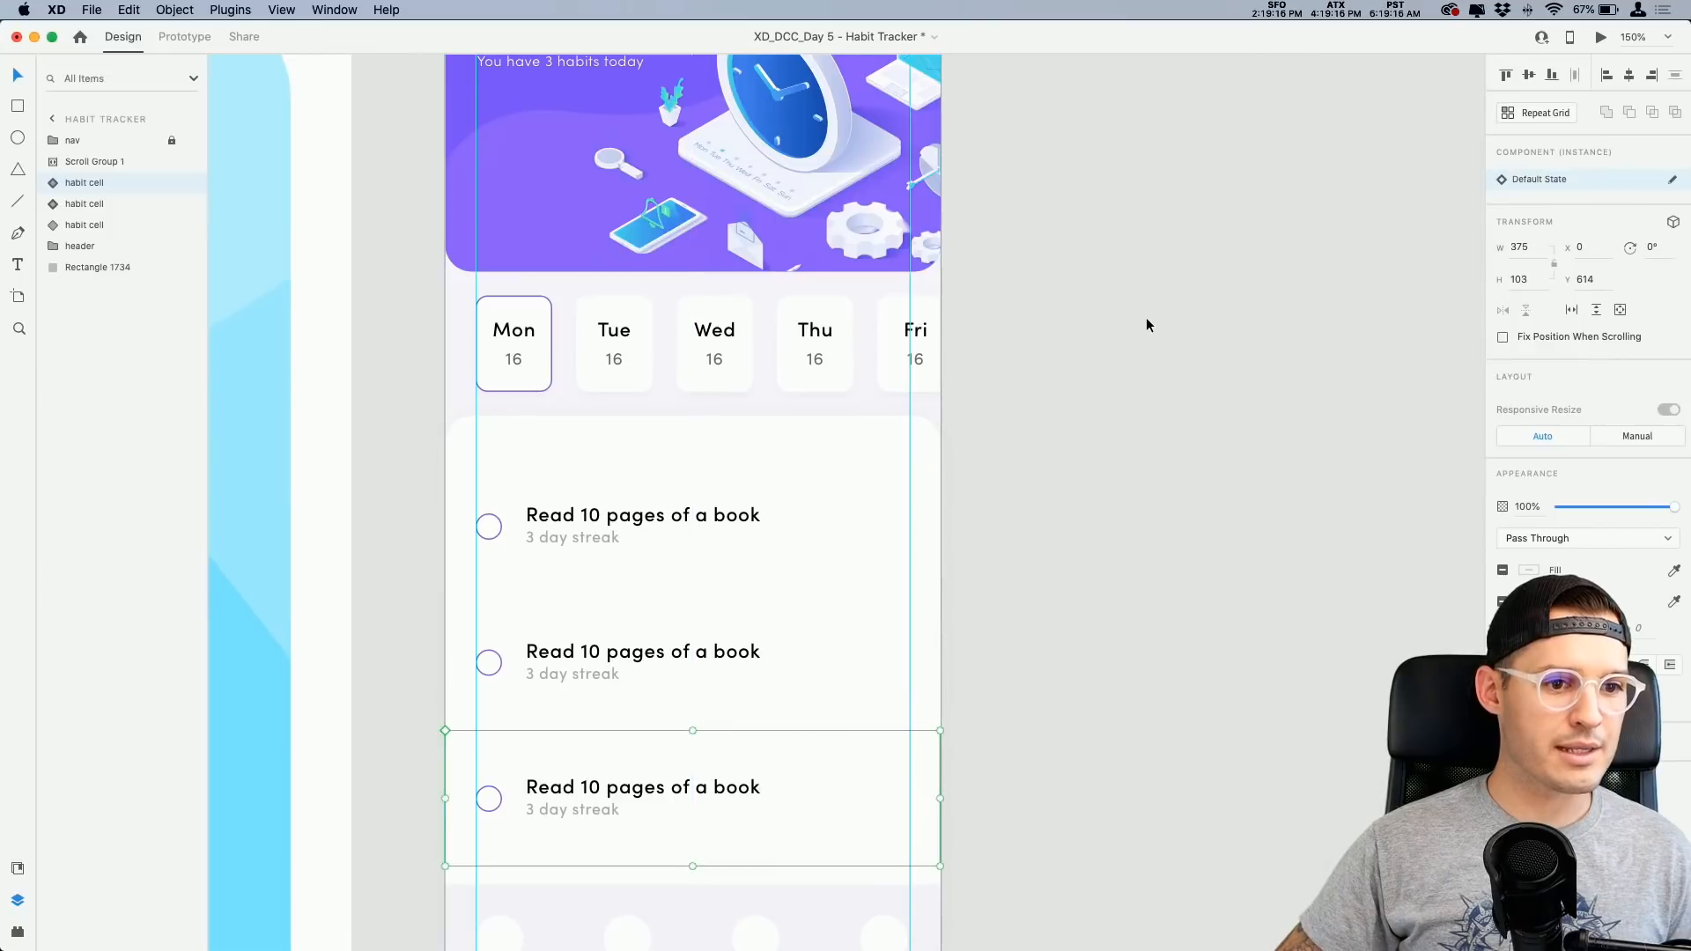
# Step: Duplicate the Habit Tracker artboard beside the original
pyautogui.click(1147, 319)
pyautogui.press('super+minus')
pyautogui.moveTo(1146, 319); pyautogui.dragTo(1039, 273)
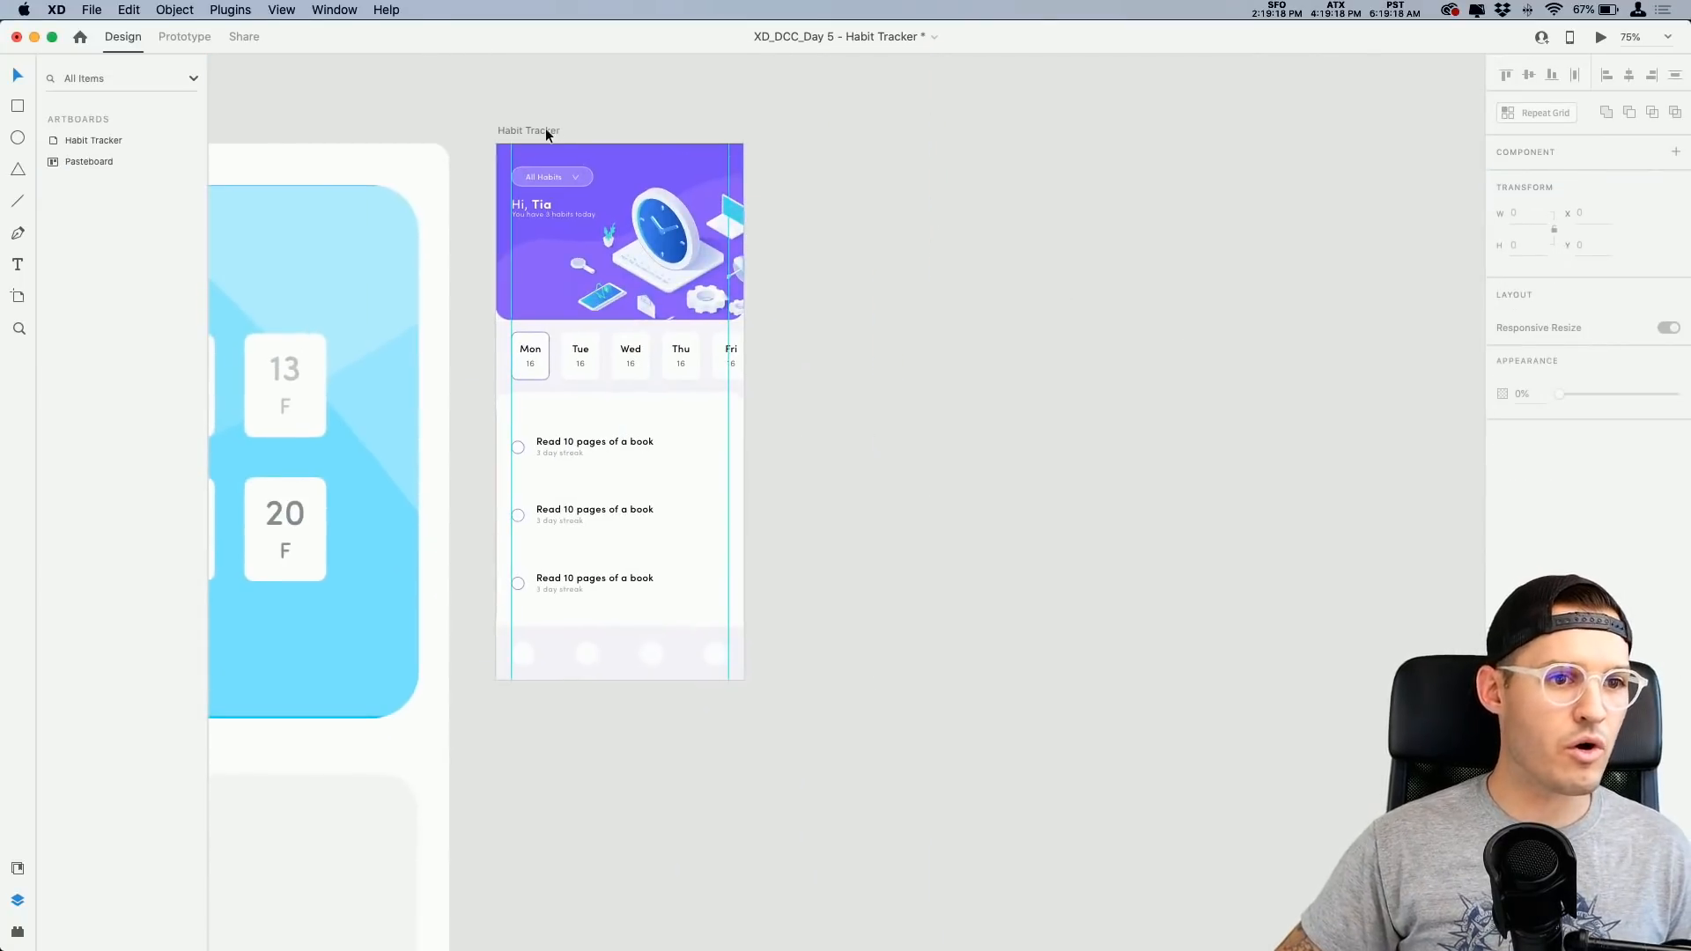
pyautogui.click(546, 131)
pyautogui.press('super+d')
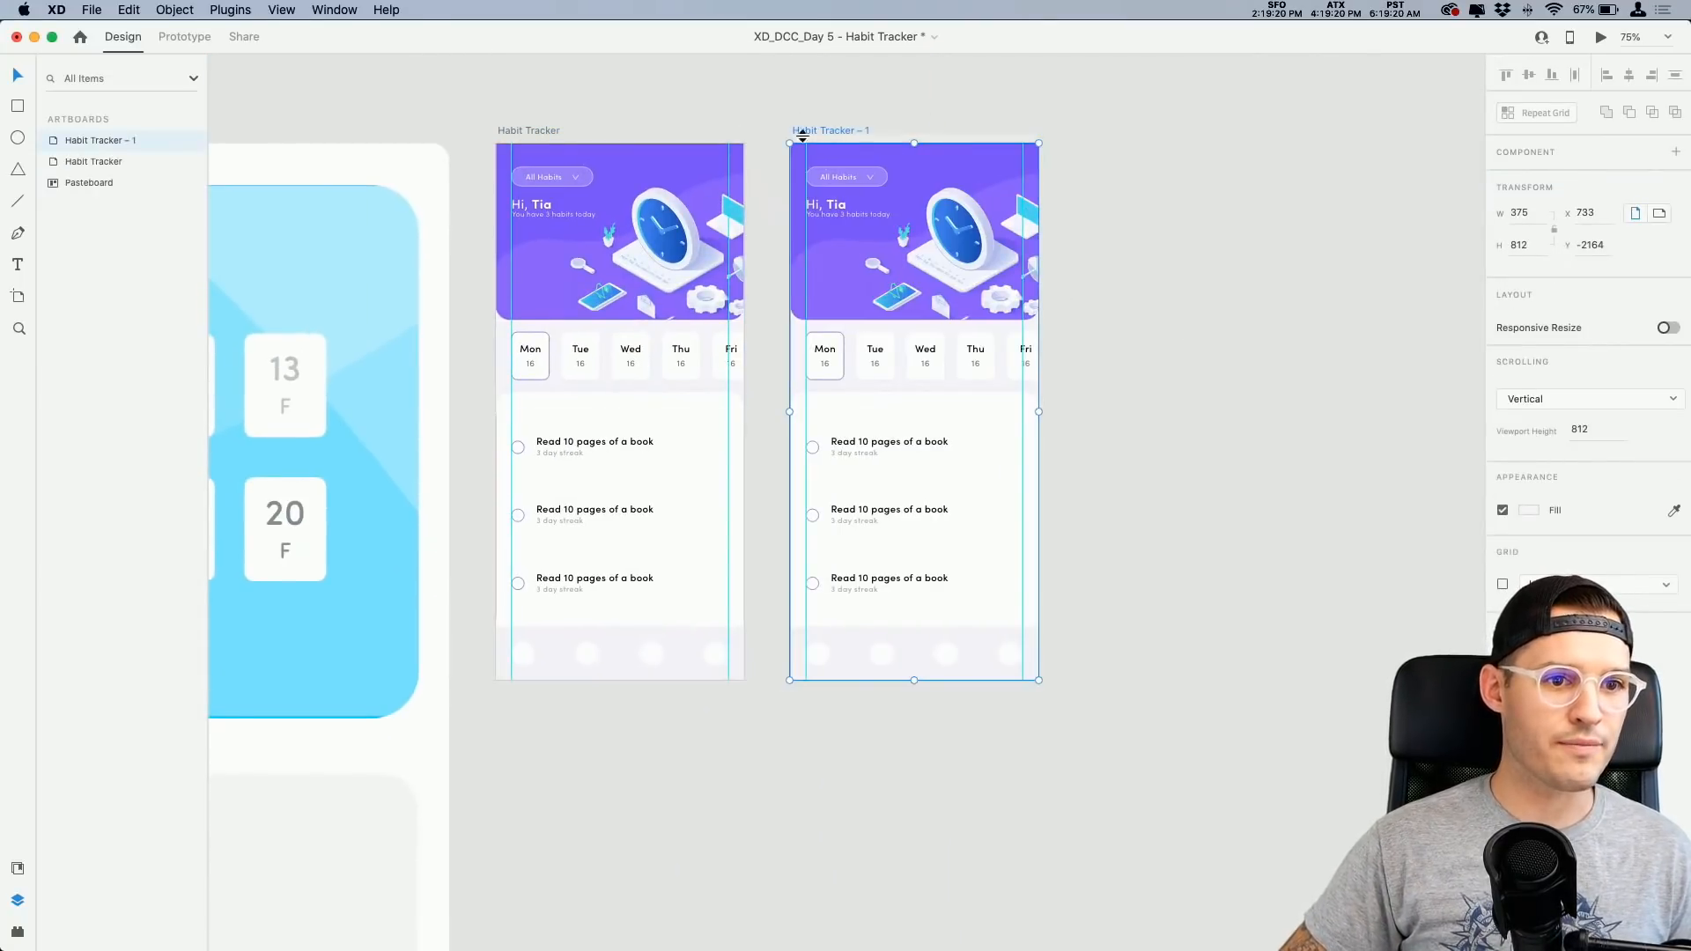
# Step: Rename the duplicated artboard to complete
pyautogui.press('super+equal')
pyautogui.moveTo(923, 416); pyautogui.dragTo(891, 555)
pyautogui.click(891, 550)
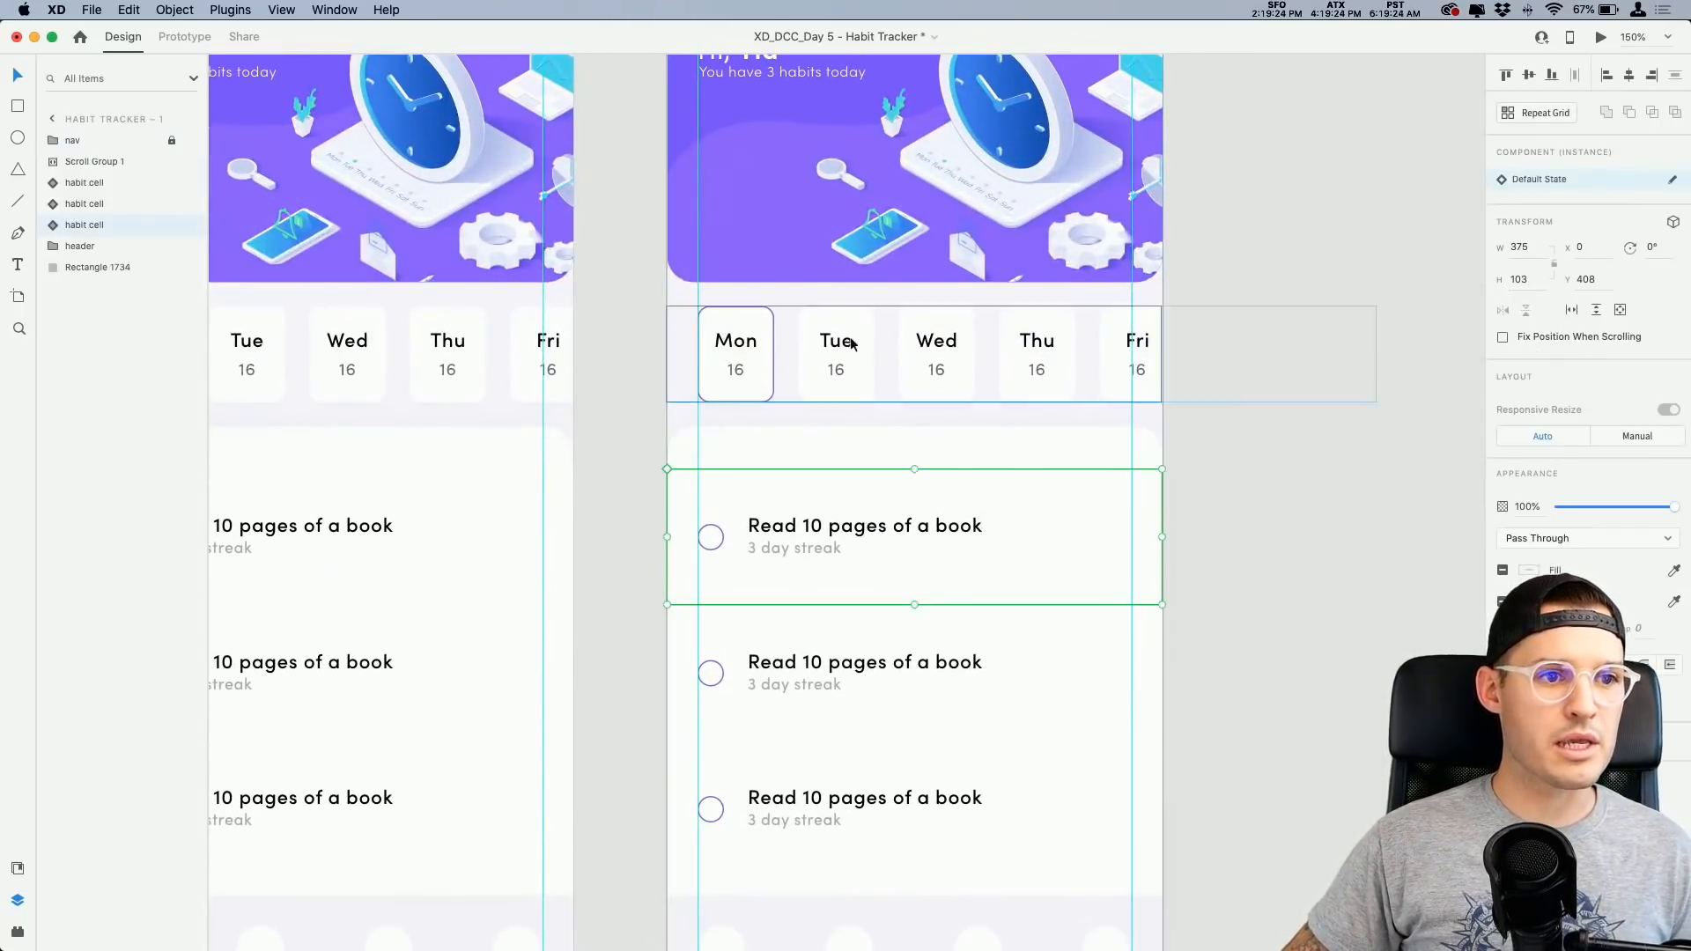
pyautogui.moveTo(846, 253); pyautogui.dragTo(869, 438)
pyautogui.click(730, 102)
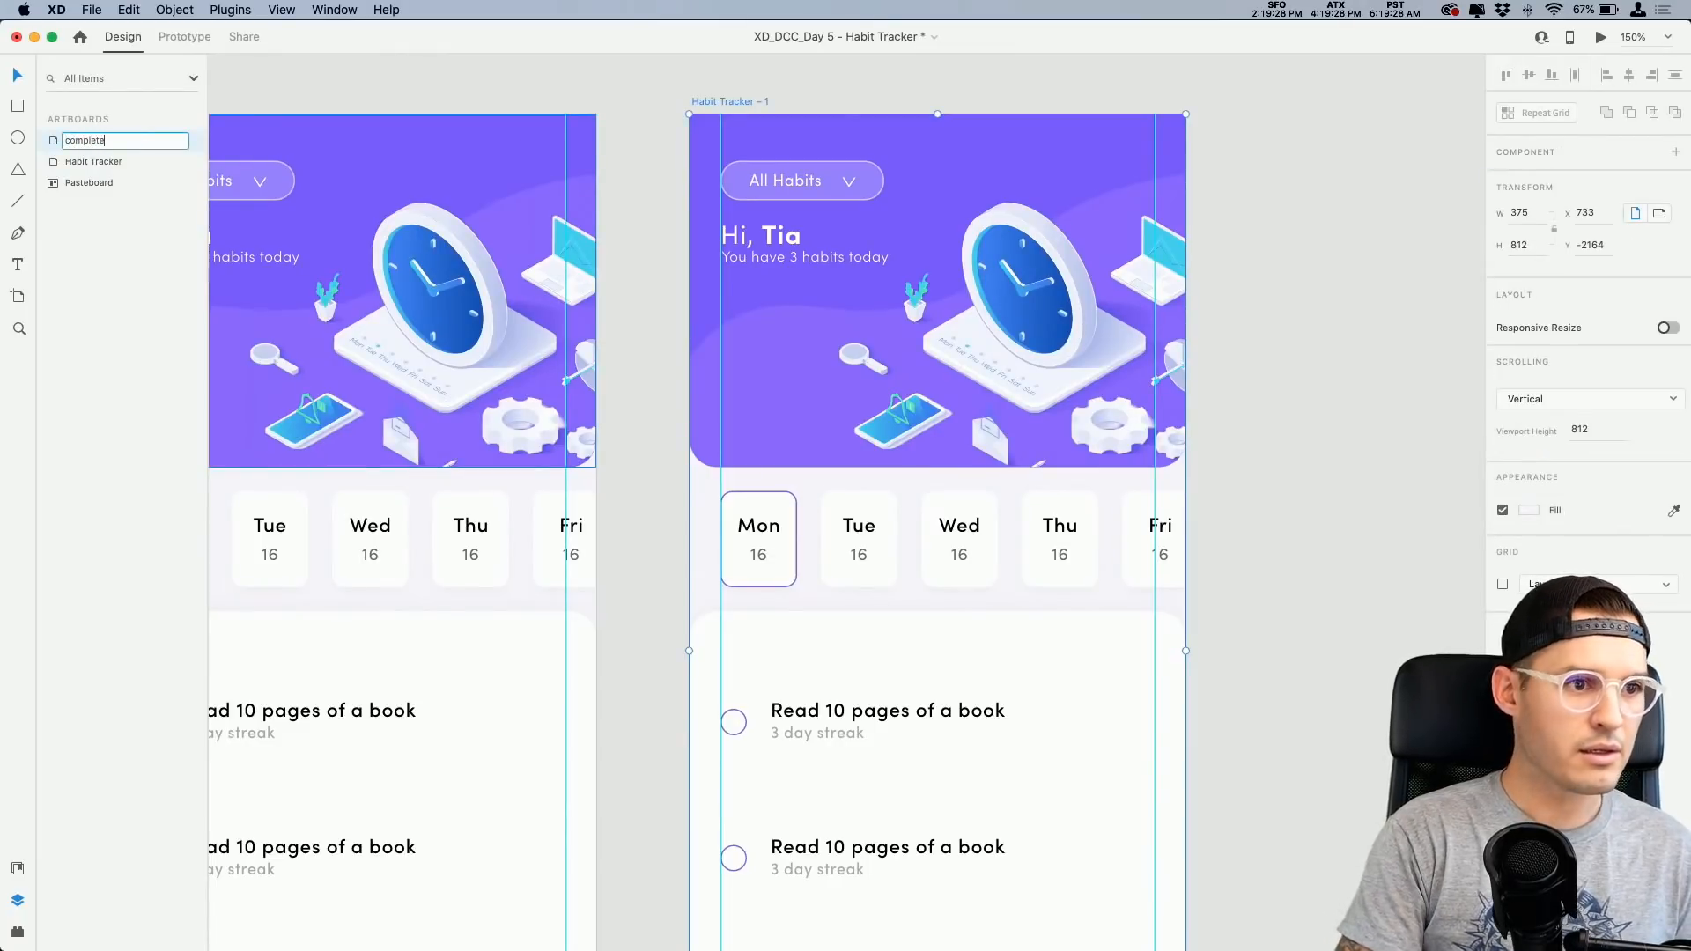
pyautogui.press('Return')
# Step: Rename the Habit Tracker artboard's three cells from the uppermost down as habit cell1, habit cell2 and habit cell3
pyautogui.scroll(-10, 685, 379)
pyautogui.hscroll(-10, 686, 379)
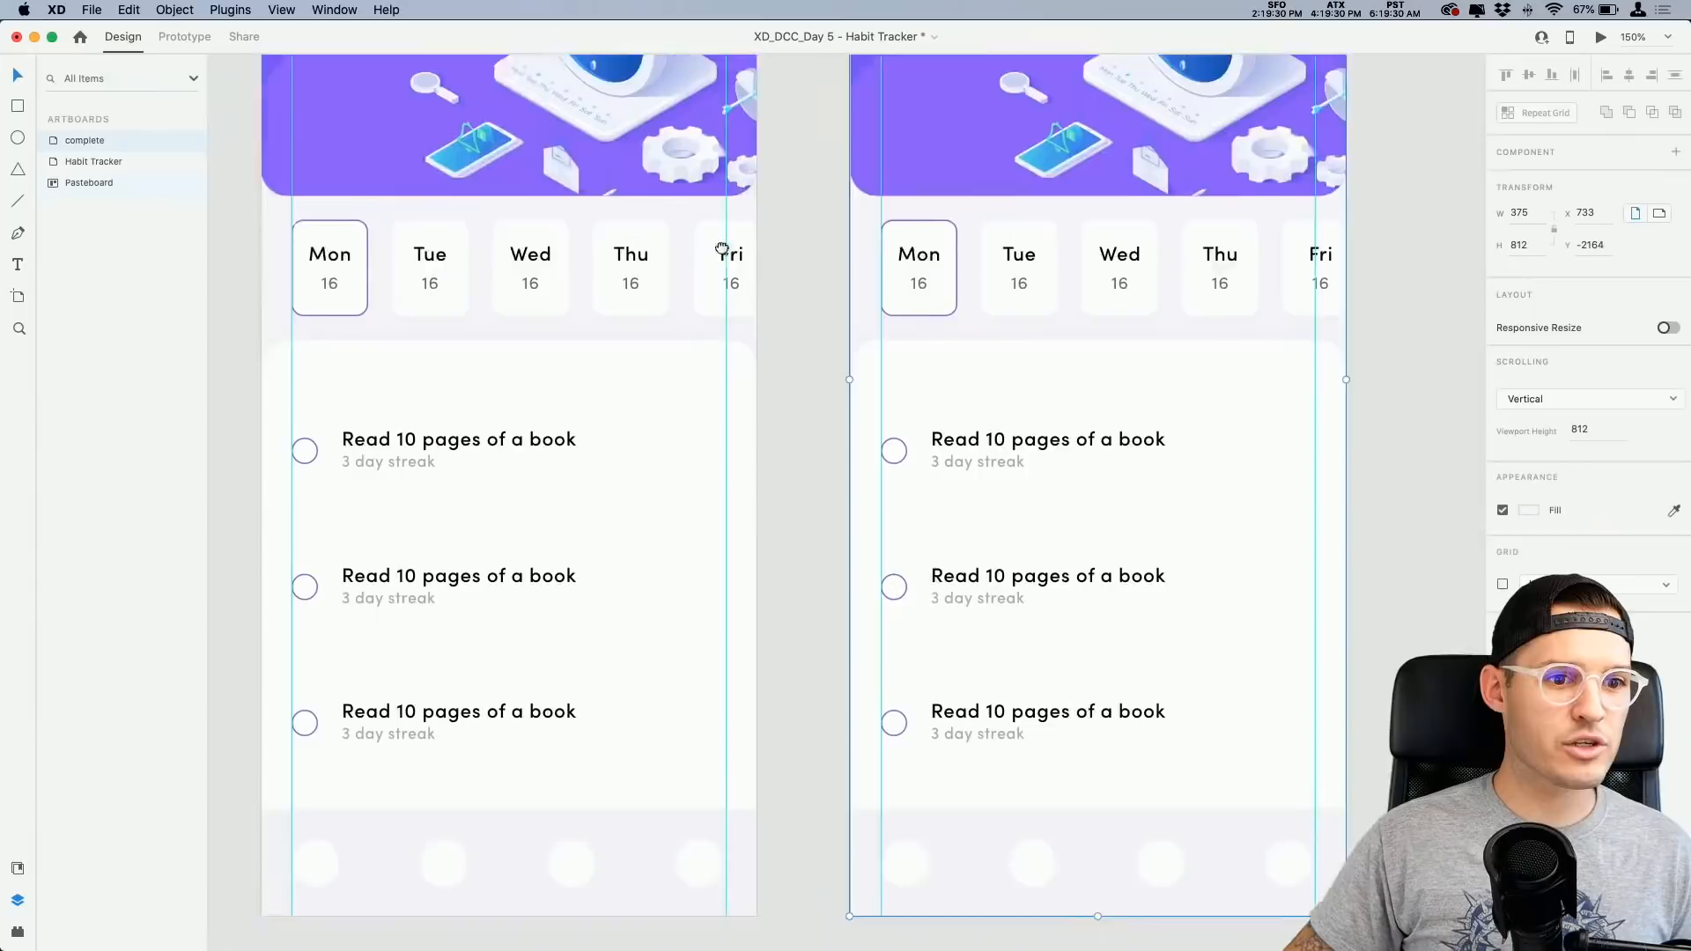
pyautogui.click(686, 379)
pyautogui.doubleClick(85, 225)
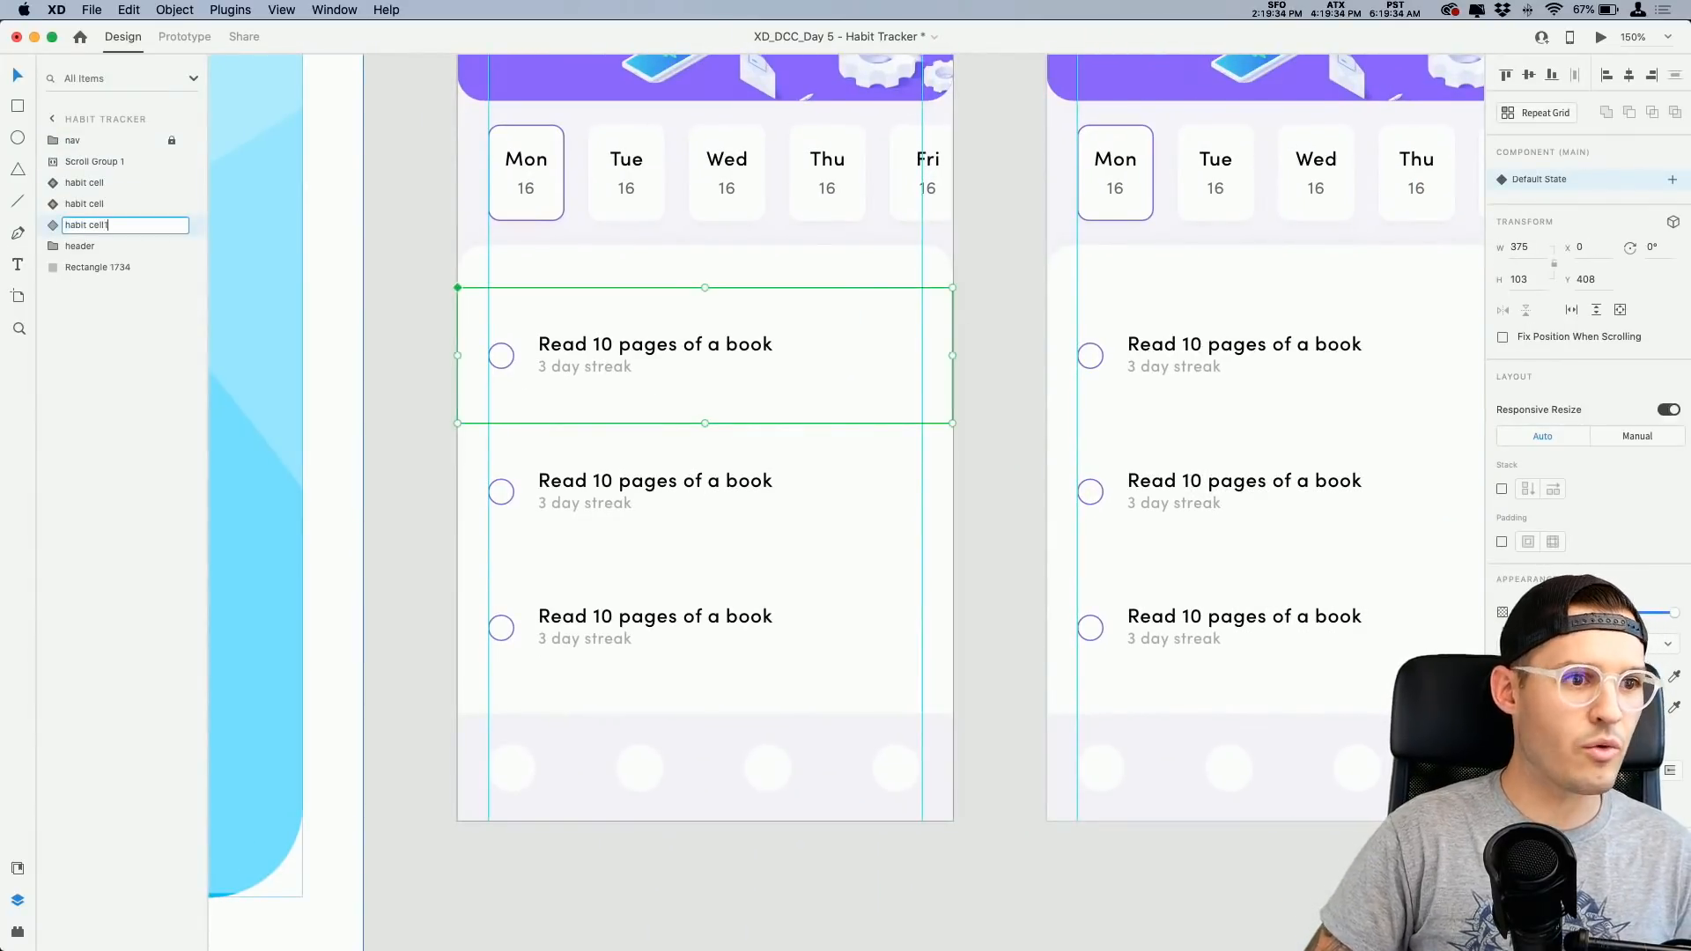
pyautogui.write('1')
pyautogui.doubleClick(105, 204)
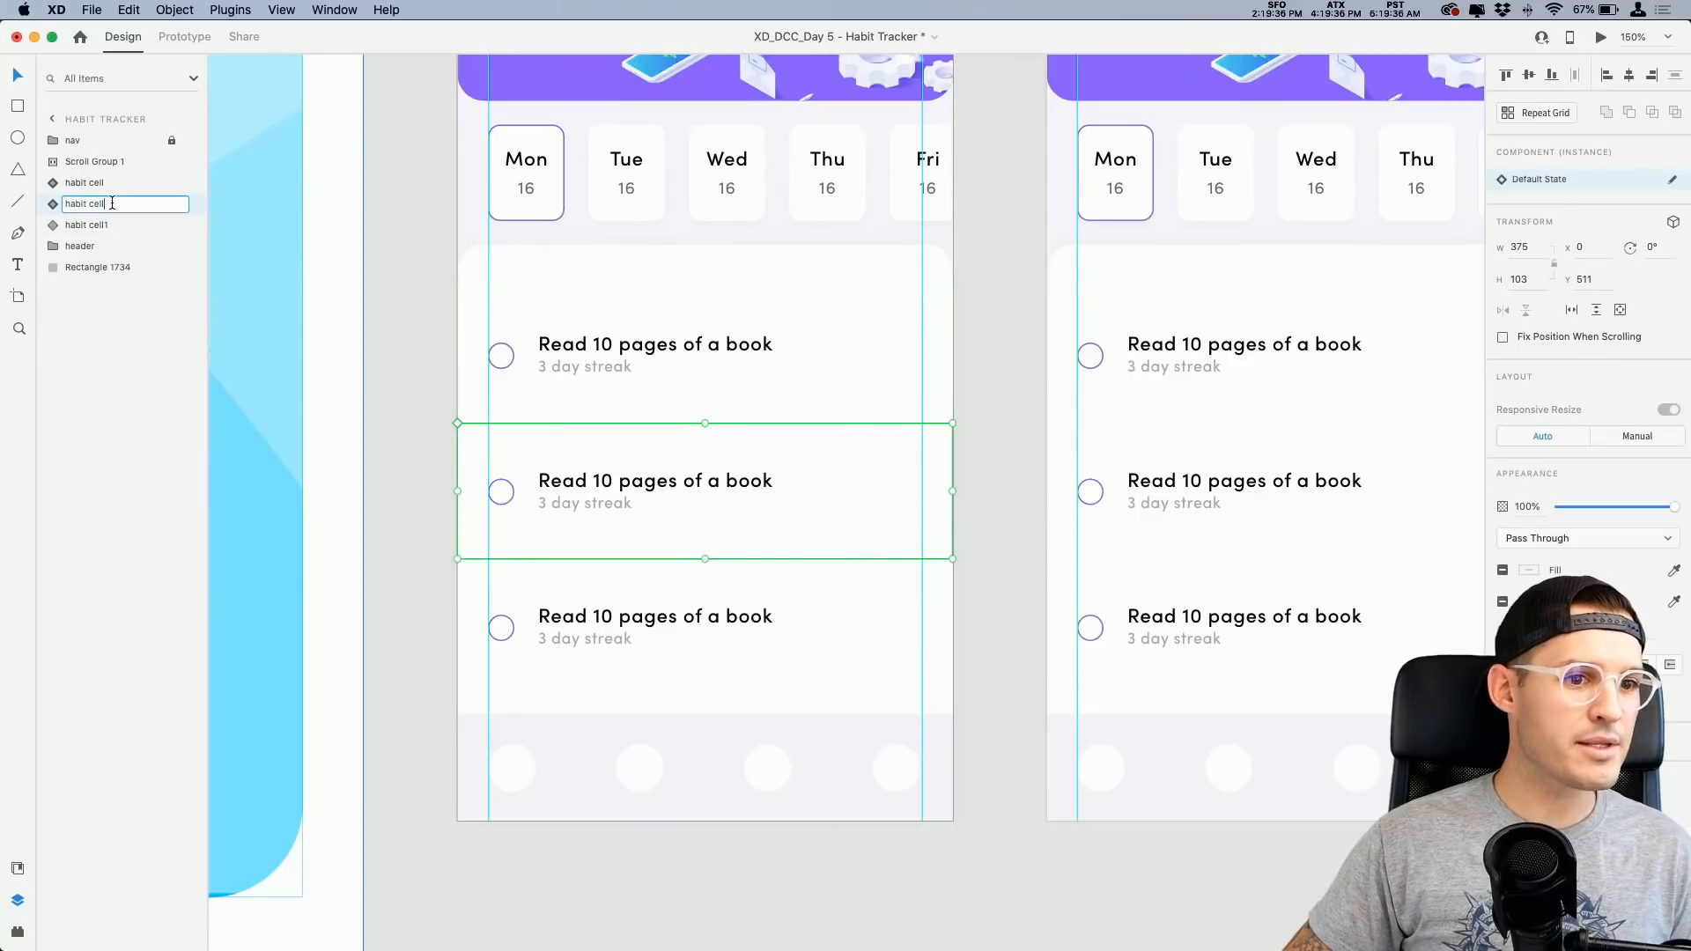
pyautogui.write('2')
pyautogui.click(115, 187)
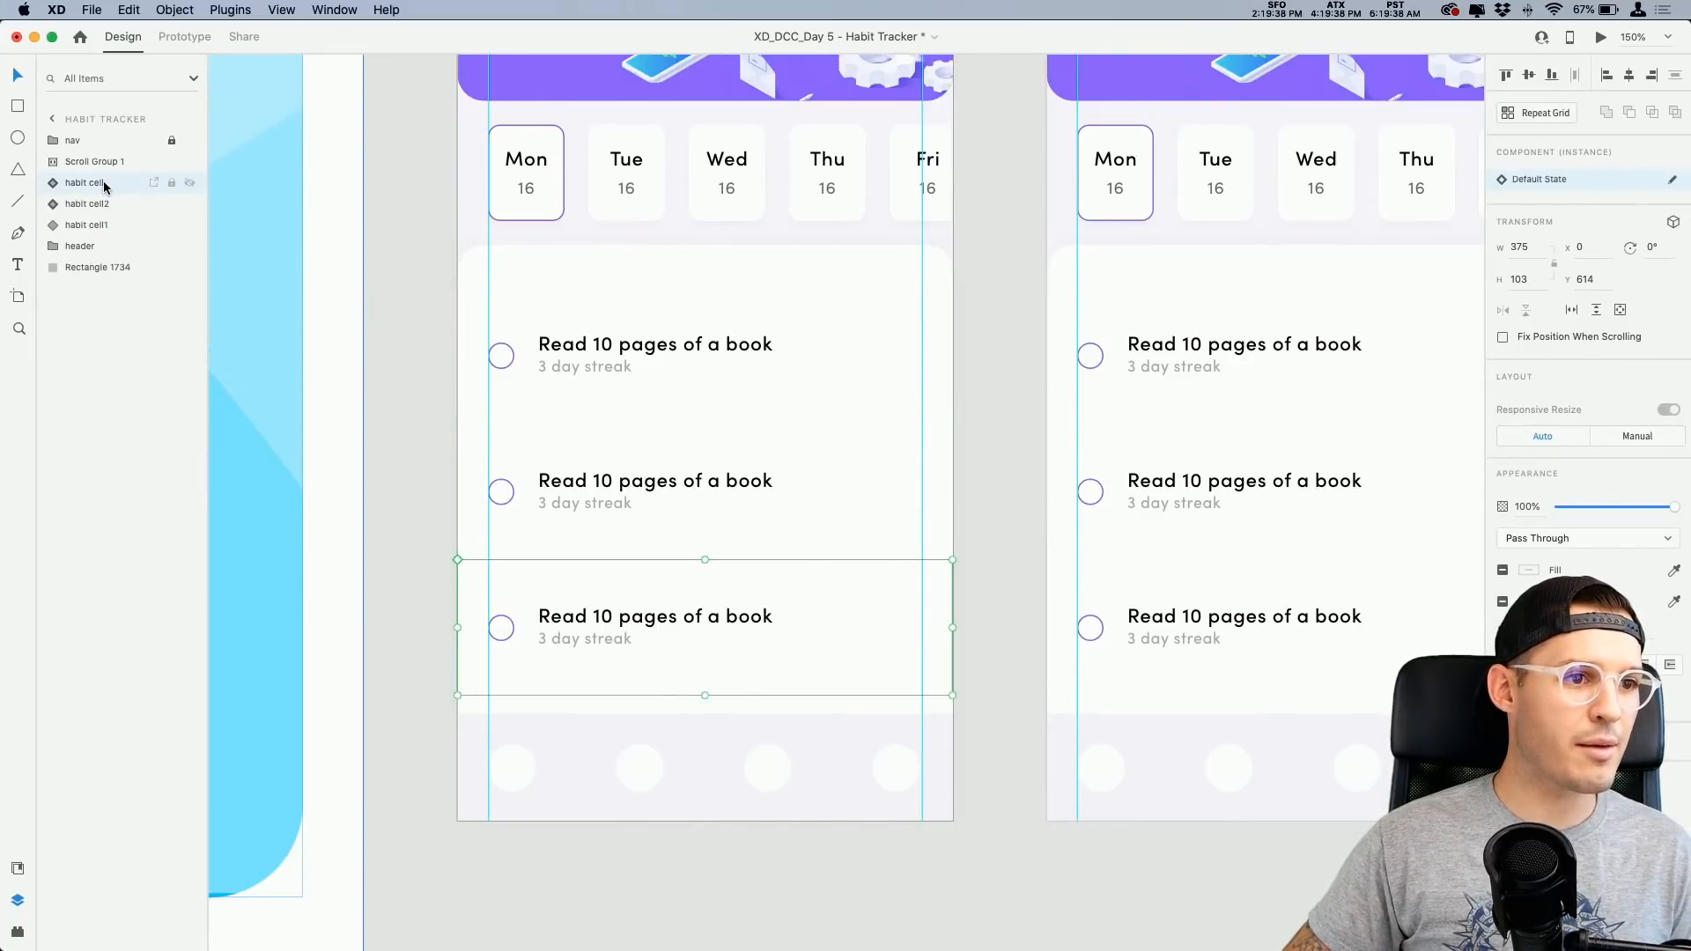
pyautogui.doubleClick(110, 184)
# Step: Replace the three habit cells on the complete artboard with copies of the numbered cells from the Habit Tracker artboard
pyautogui.click(105, 228)
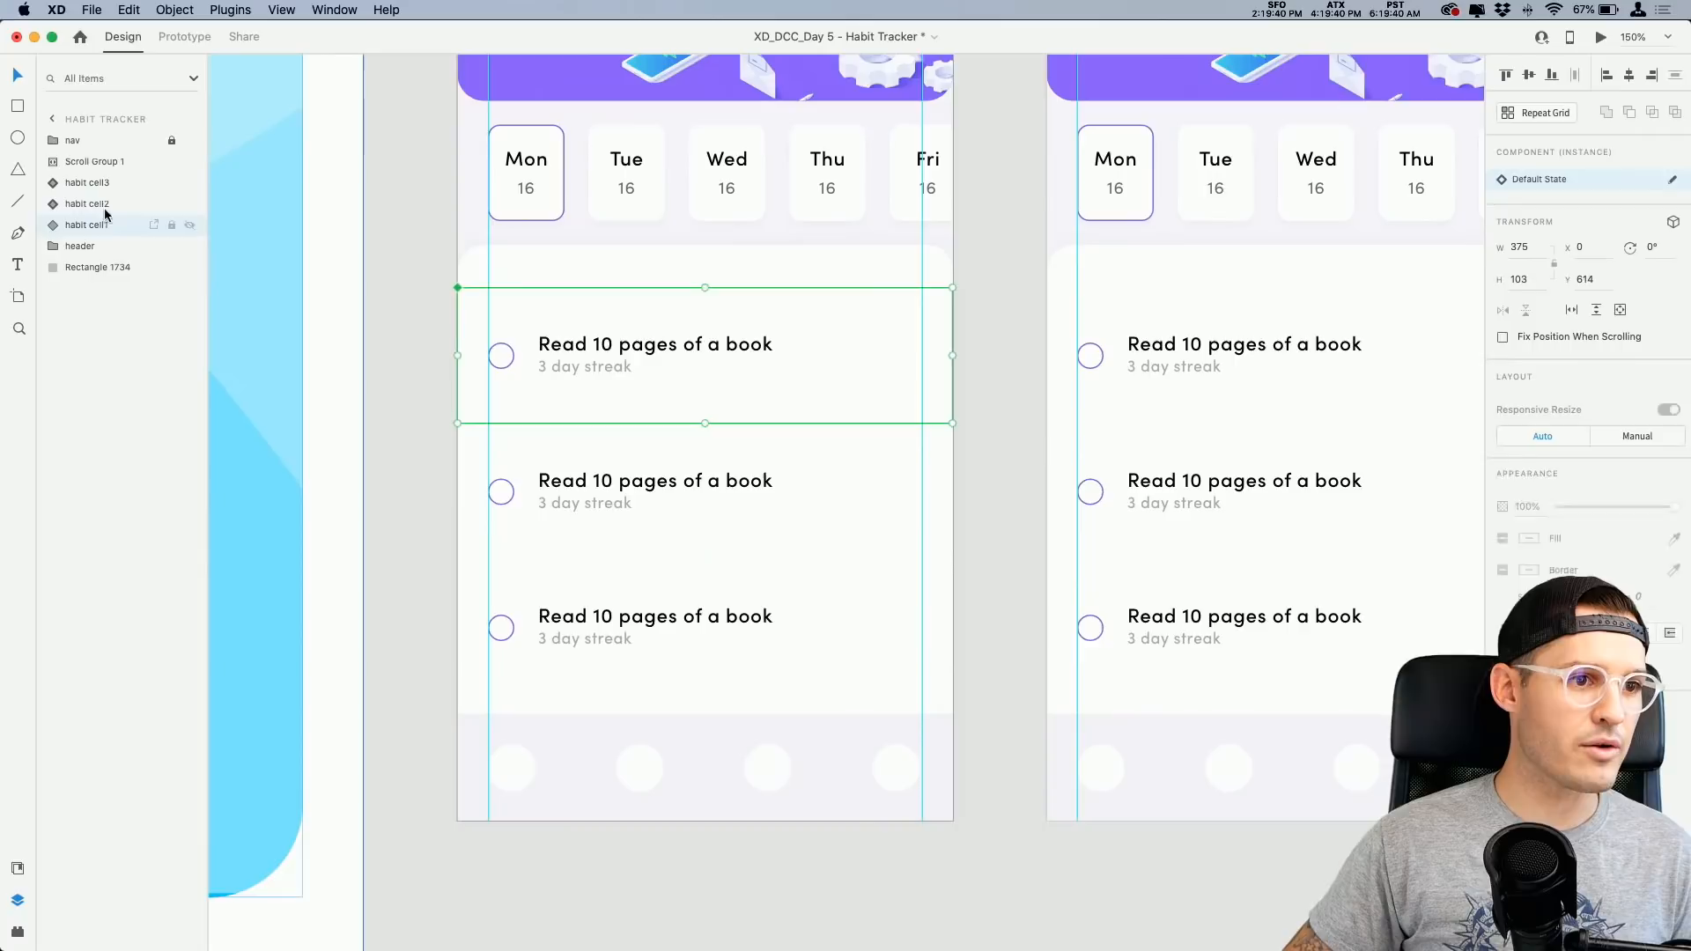
pyautogui.keyDown('shift'); pyautogui.click(105, 187); pyautogui.keyUp('shift')
pyautogui.press('super+c')
pyautogui.click(1277, 599)
pyautogui.keyDown('shift'); pyautogui.click(1338, 532); pyautogui.keyUp('shift')
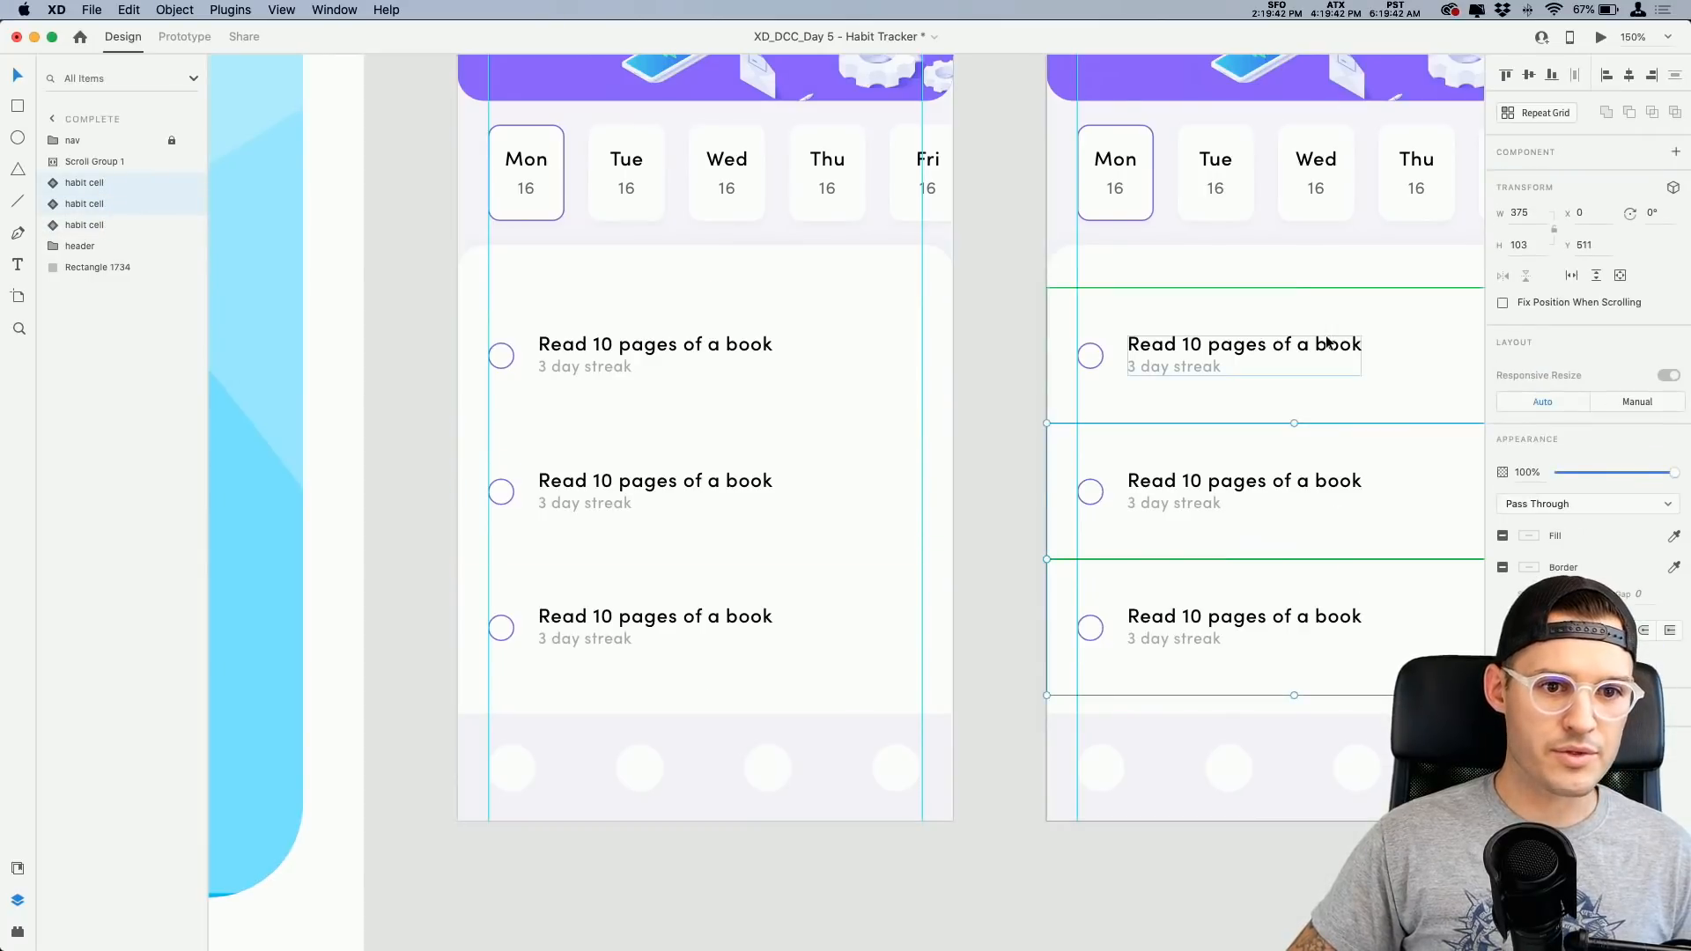
pyautogui.keyDown('shift'); pyautogui.click(1325, 340); pyautogui.keyUp('shift')
pyautogui.press('Delete')
pyautogui.press('super+v')
pyautogui.hscroll(5, 1334, 371)
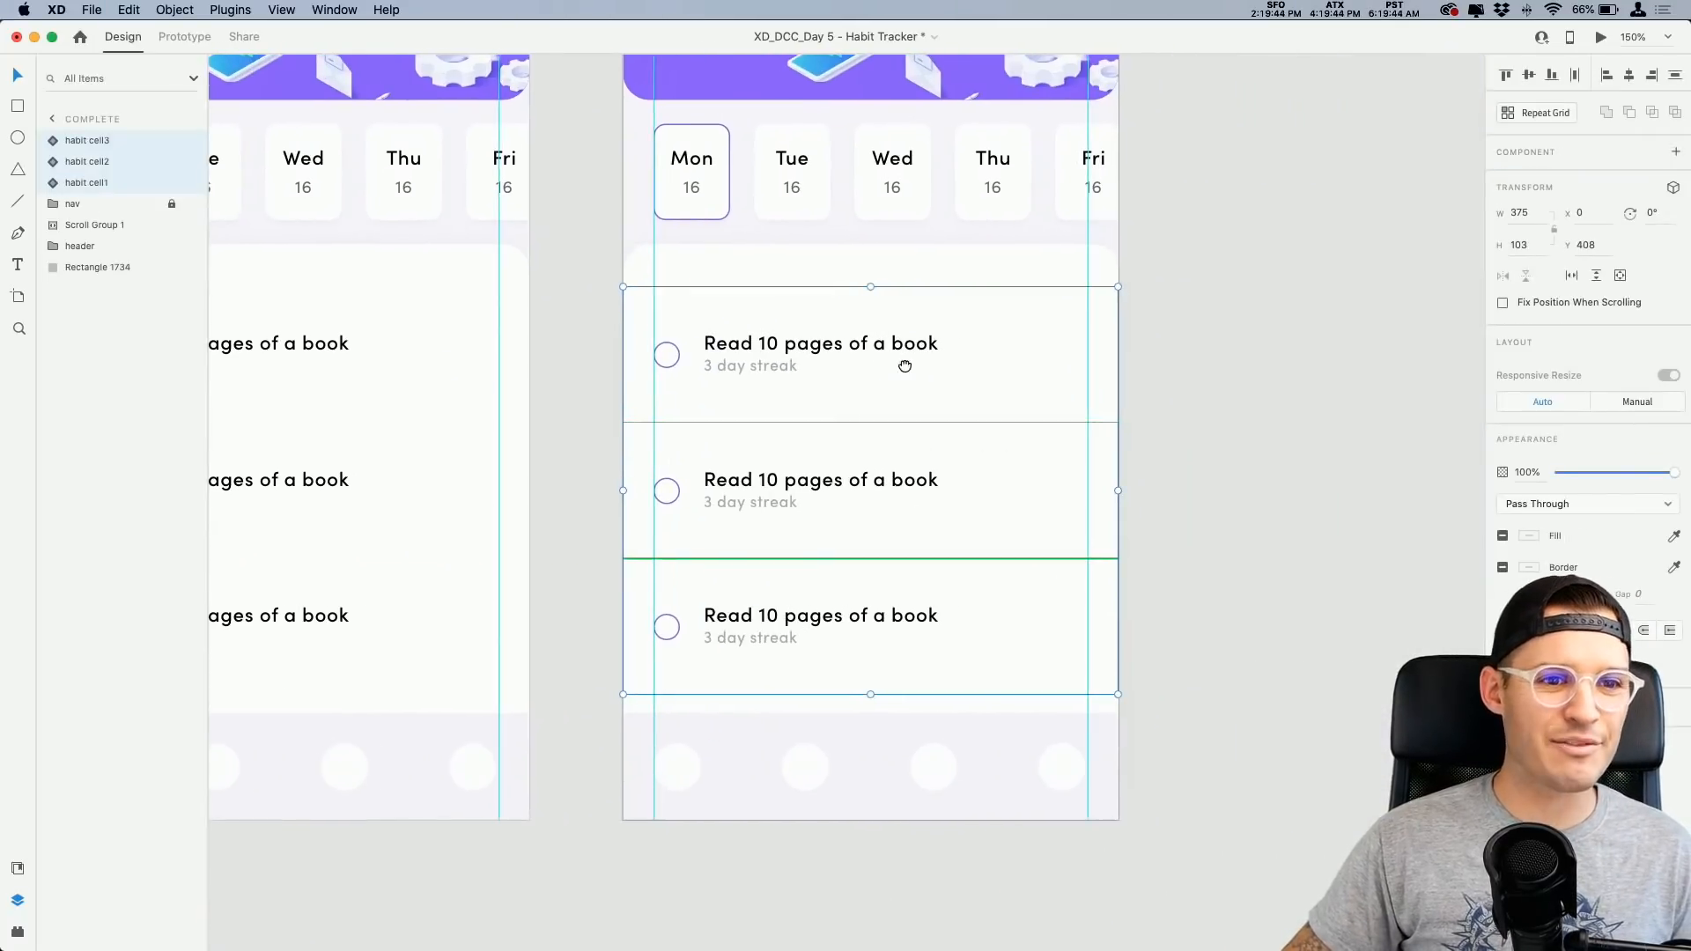
# Step: On the complete artboard, slide the uppermost cell's text group, ellipse and rectangle left to X -106 to expose the complete block
pyautogui.click(974, 361)
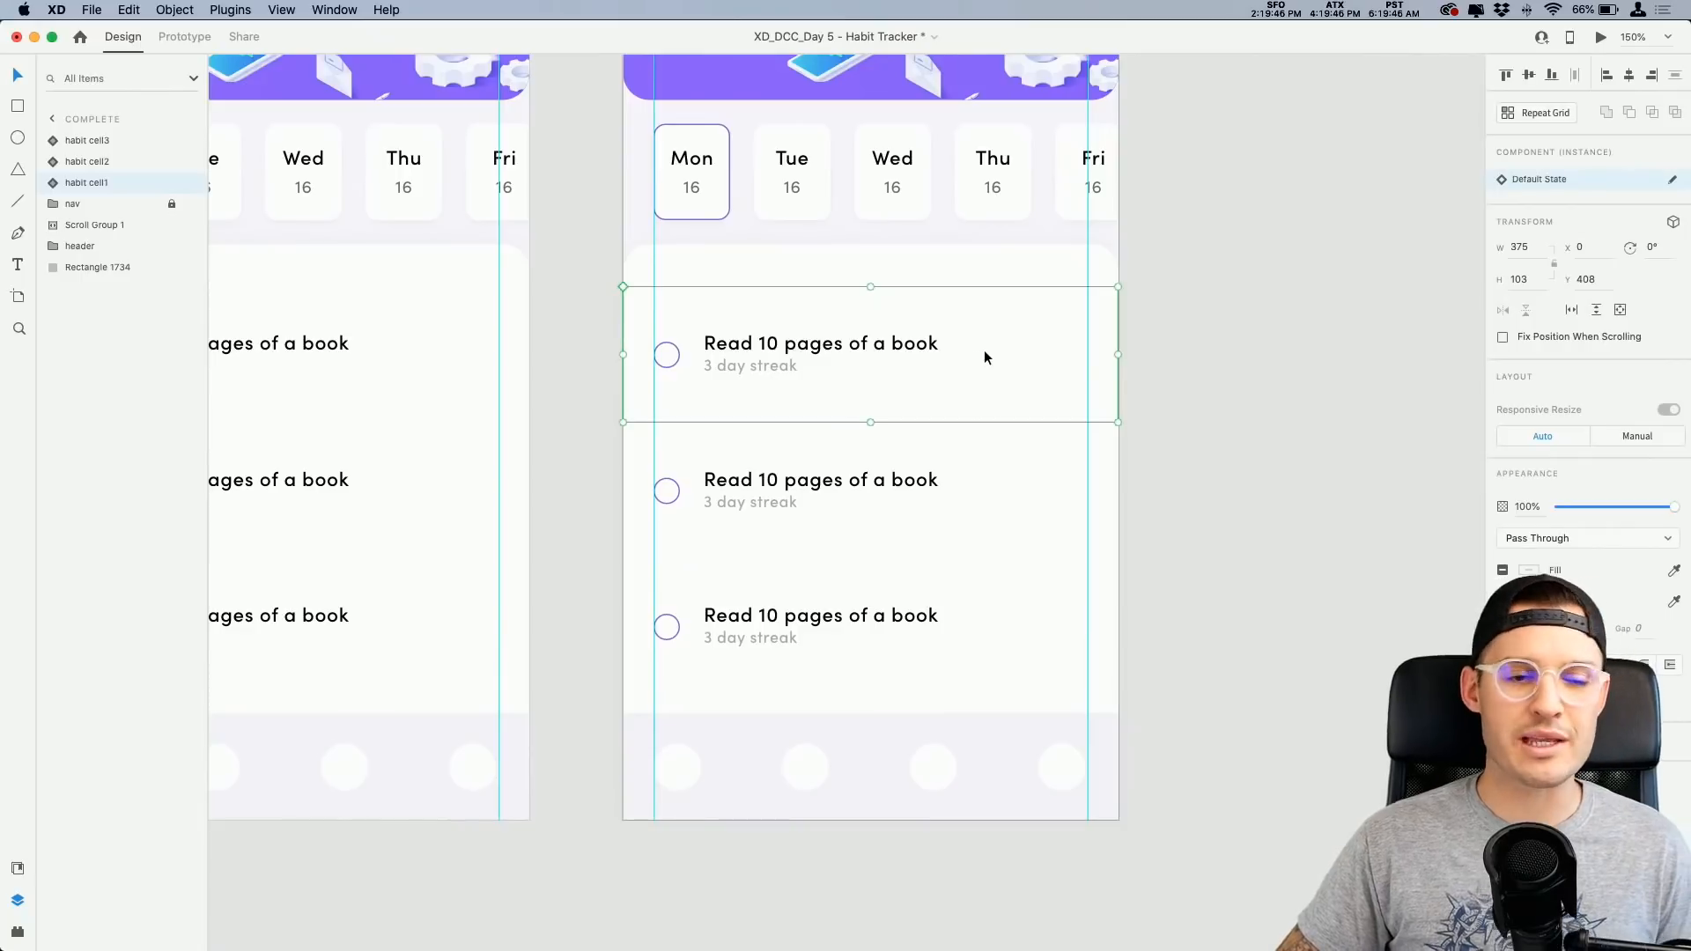
pyautogui.moveTo(984, 355); pyautogui.dragTo(1057, 424)
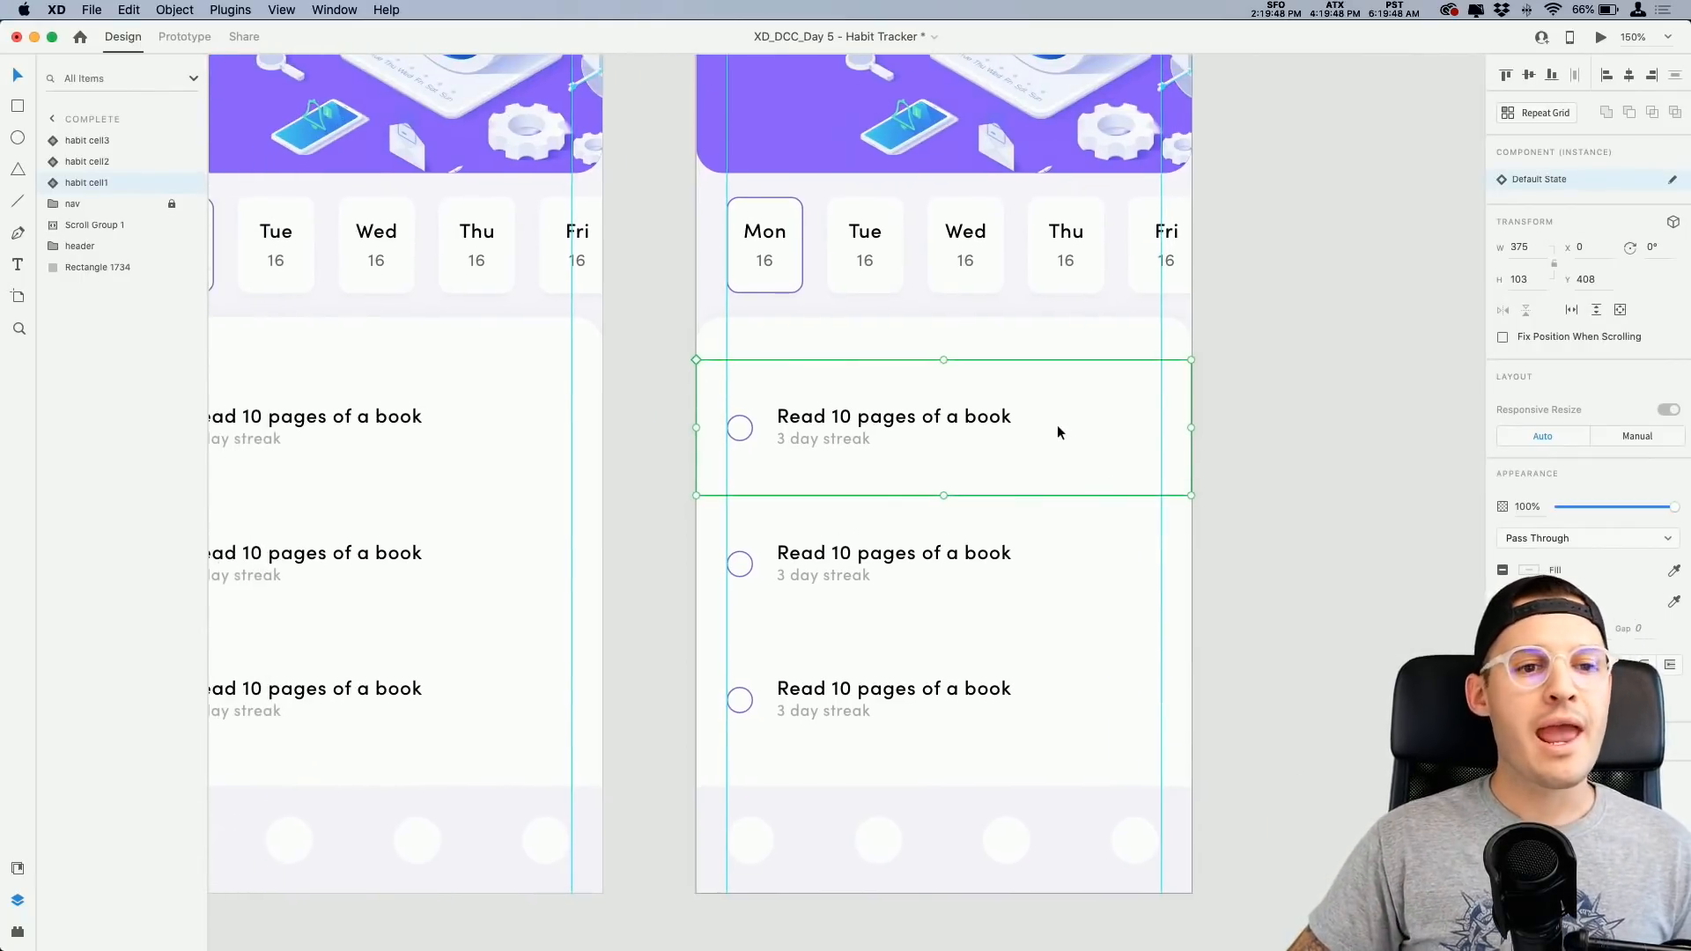
pyautogui.doubleClick(1057, 424)
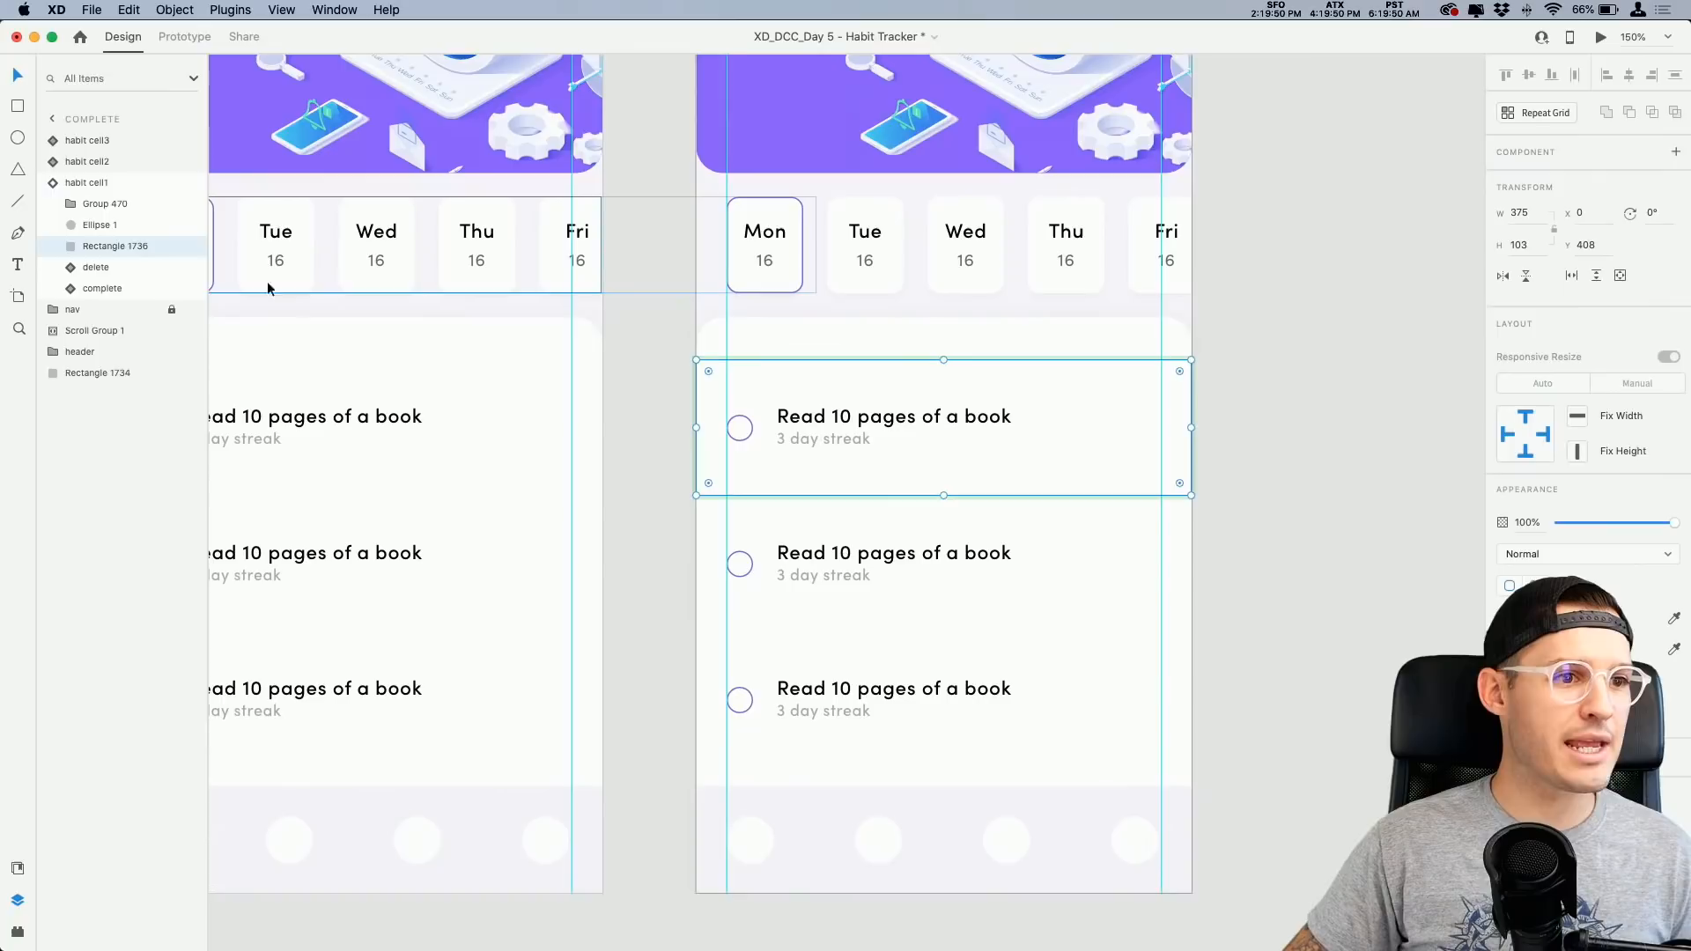
pyautogui.click(113, 272)
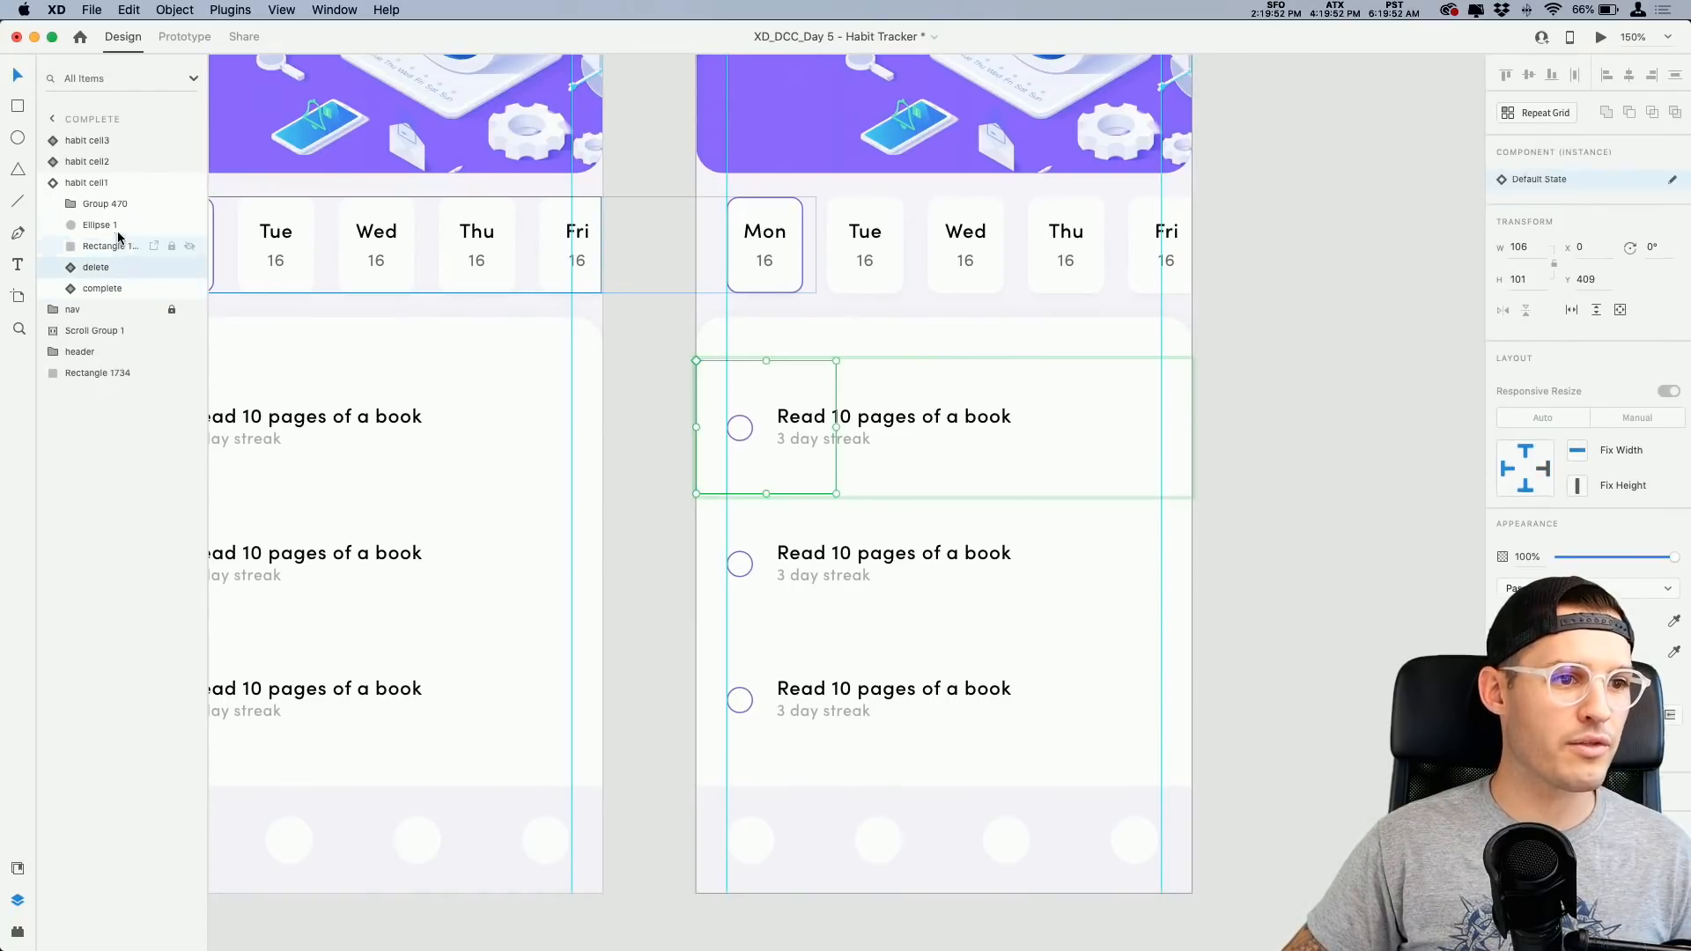
pyautogui.click(112, 256)
pyautogui.keyDown('shift'); pyautogui.click(115, 208); pyautogui.keyUp('shift')
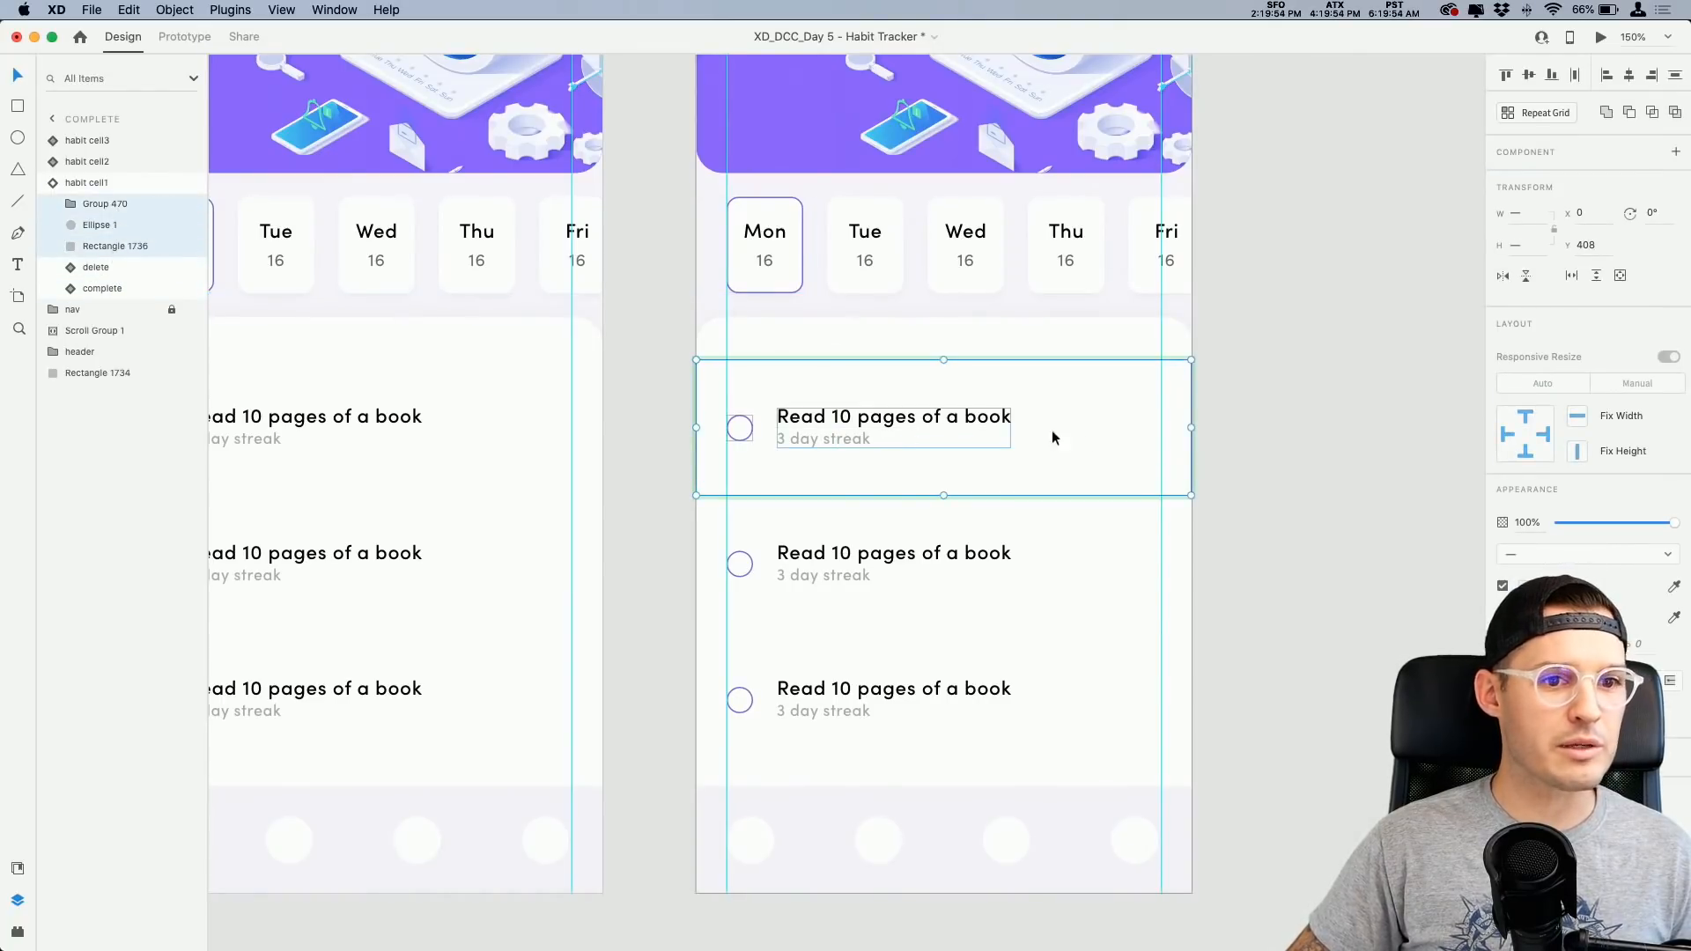
pyautogui.moveTo(1098, 441); pyautogui.dragTo(967, 449)
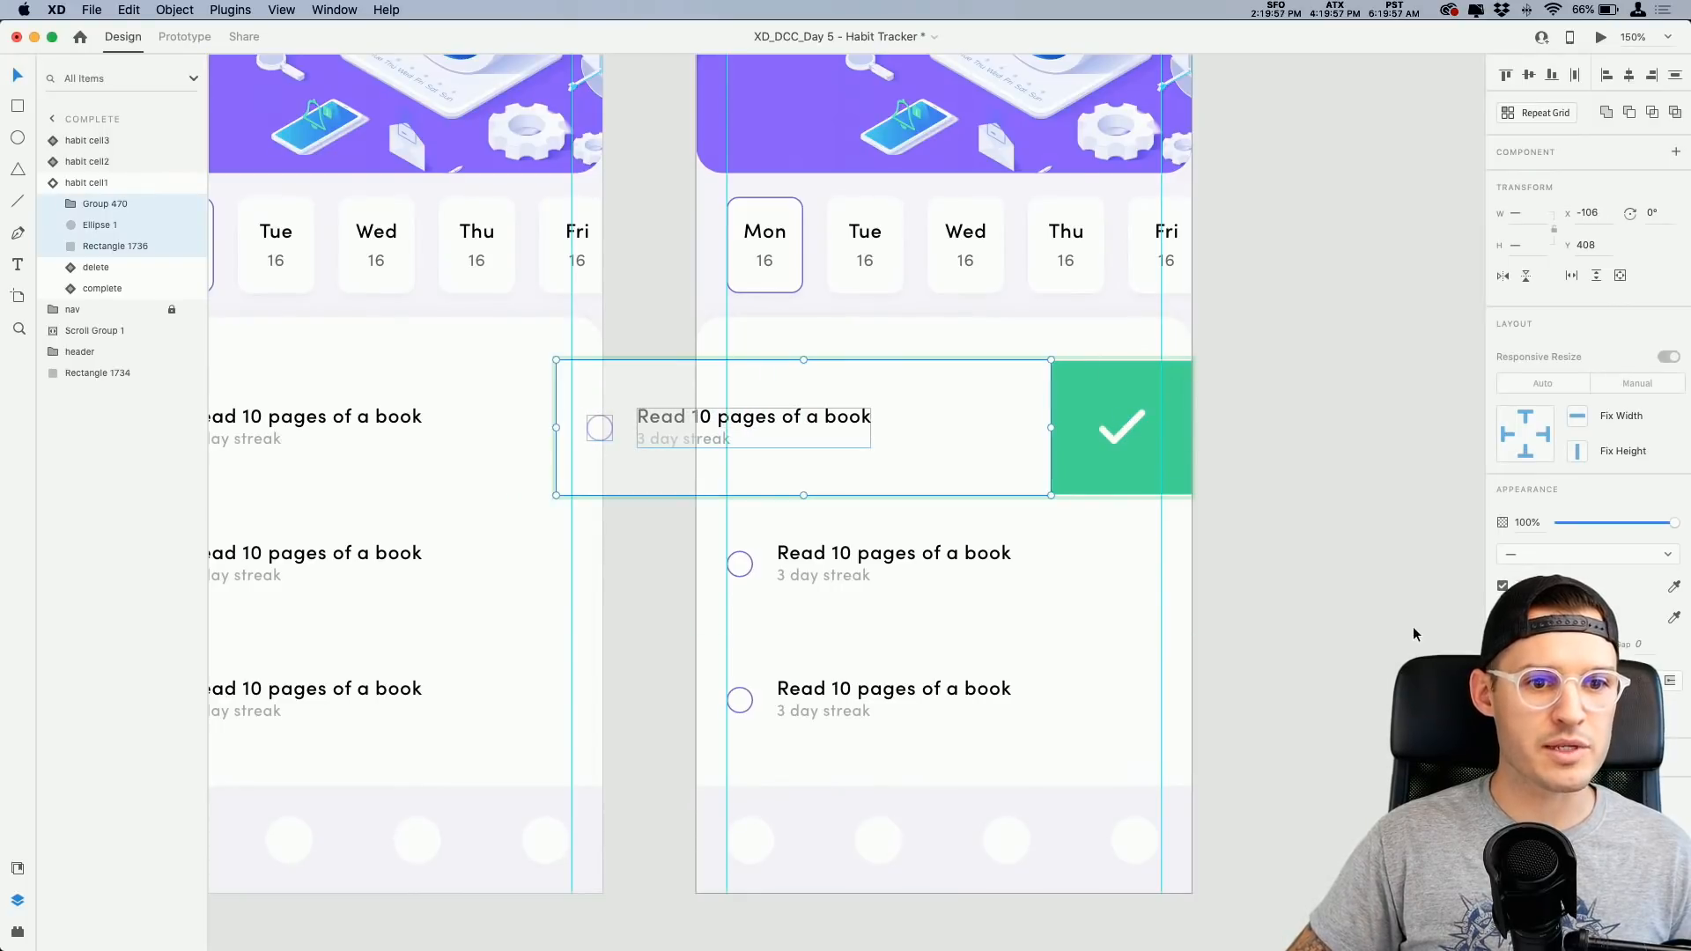
pyautogui.click(1342, 609)
# Step: Duplicate the complete artboard beside the original
pyautogui.press('super+1')
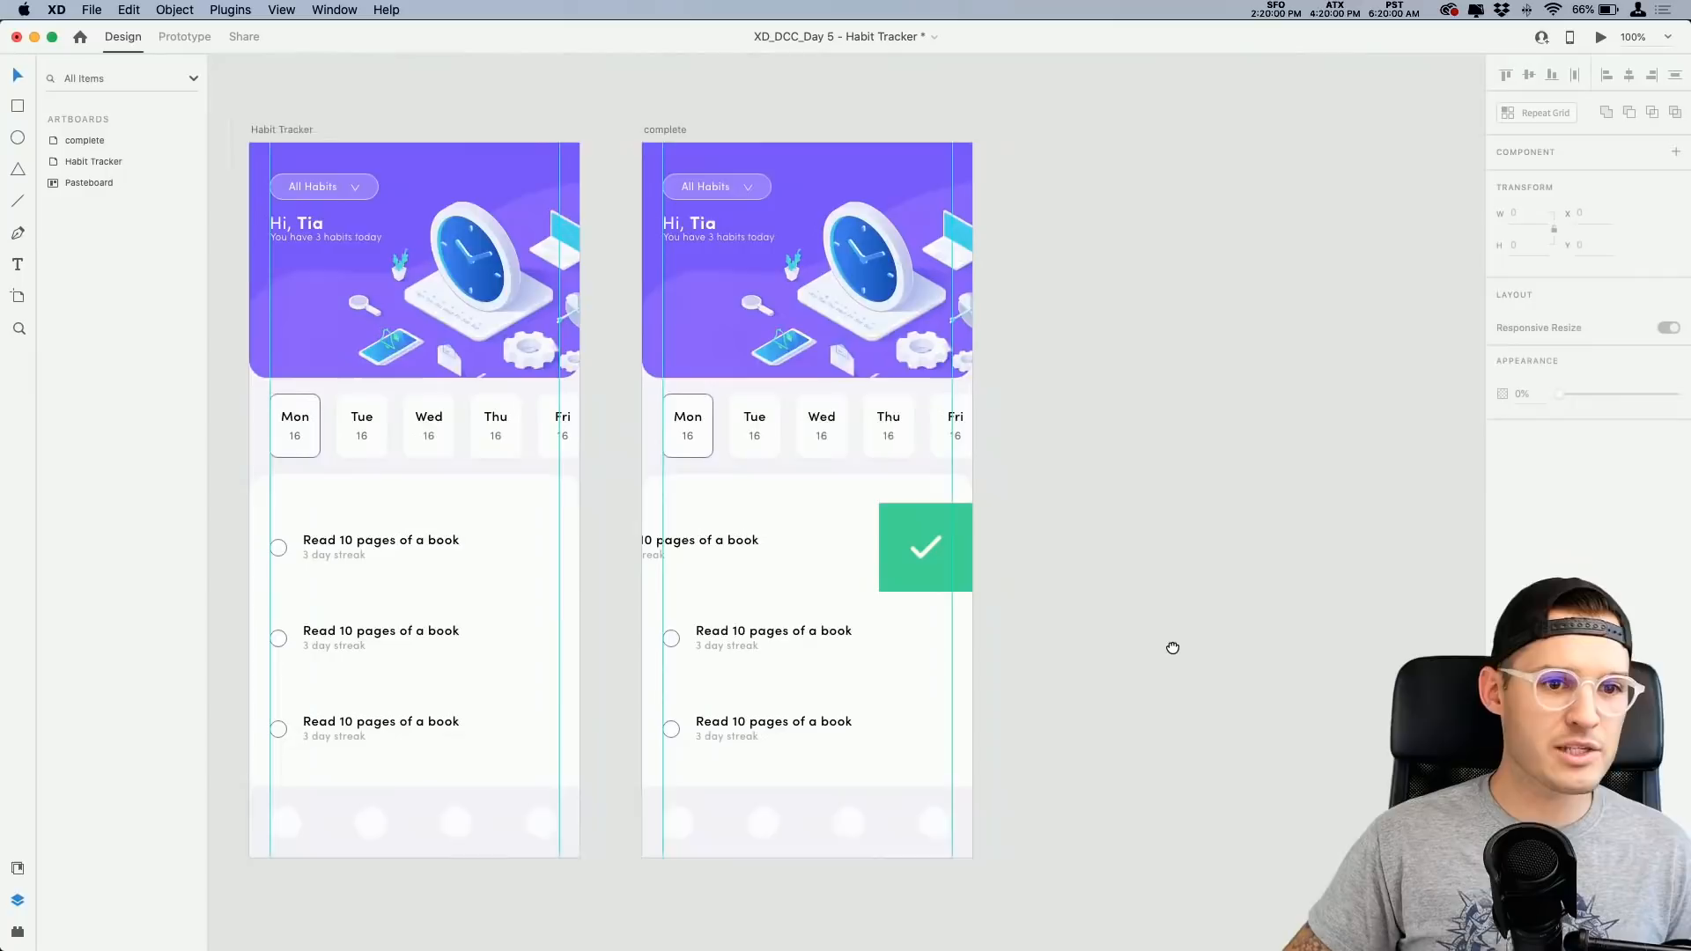
pyautogui.moveTo(643, 155); pyautogui.dragTo(1036, 180)
pyautogui.hscroll(5, 1298, 162)
pyautogui.scroll(-1, 1297, 162)
# Step: On complete – 1, move habit cell1 past the artboard's left edge to X -458 and fade it out
pyautogui.click(1016, 493)
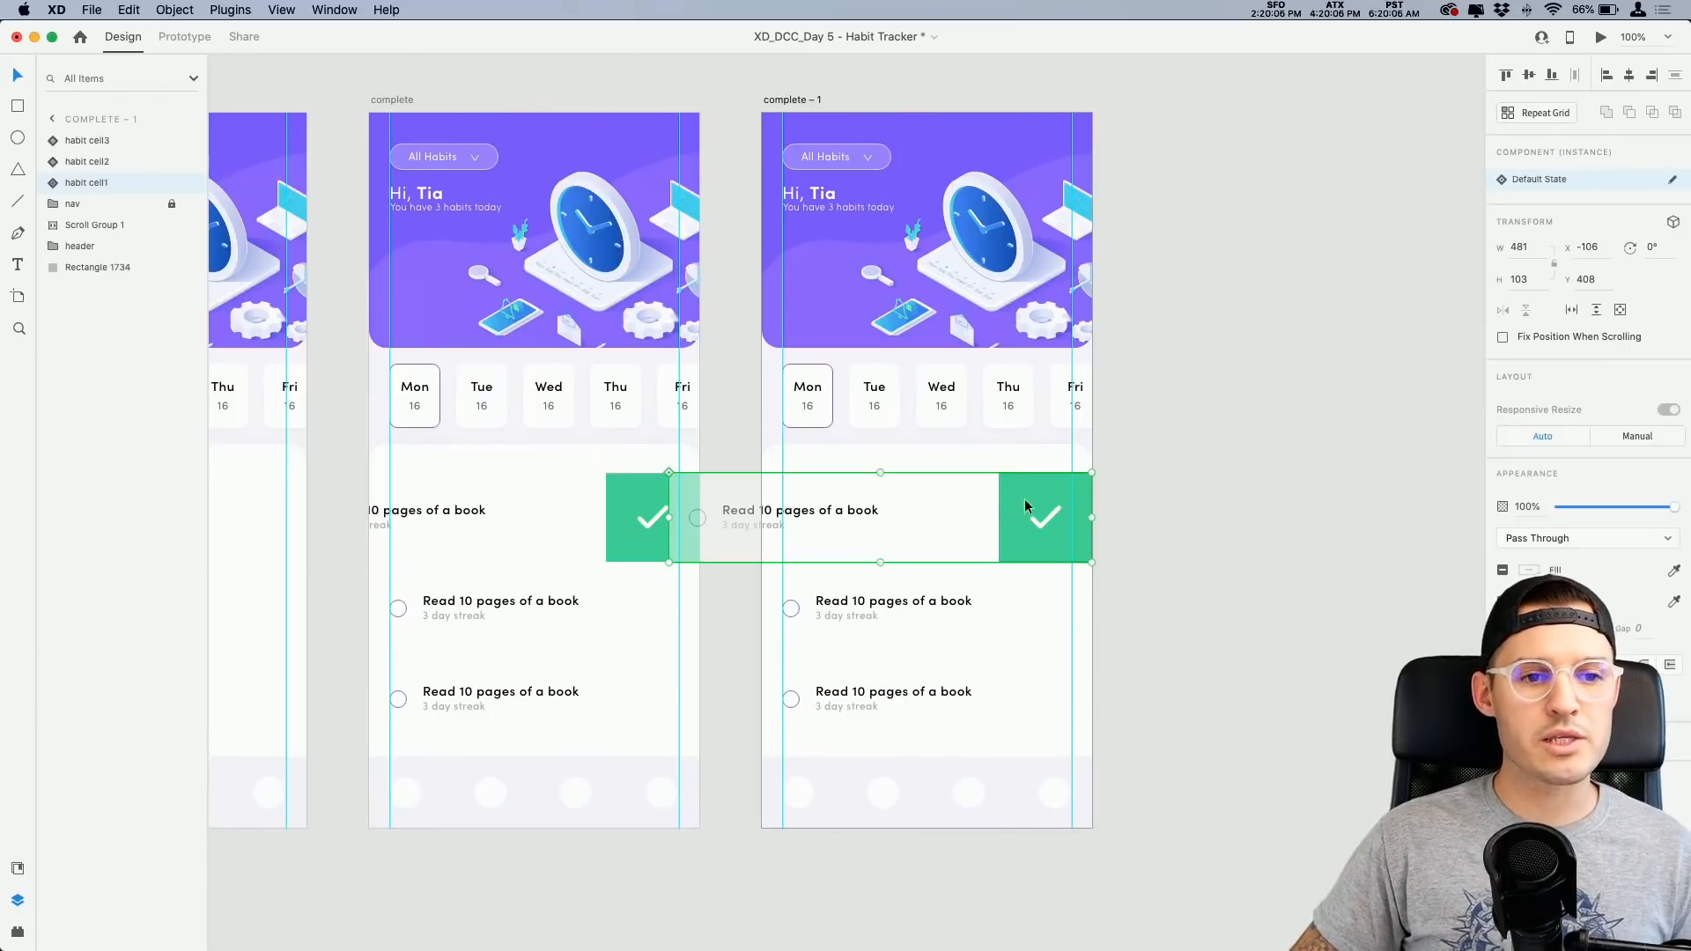
pyautogui.moveTo(1022, 498); pyautogui.dragTo(757, 515)
pyautogui.click(1202, 530)
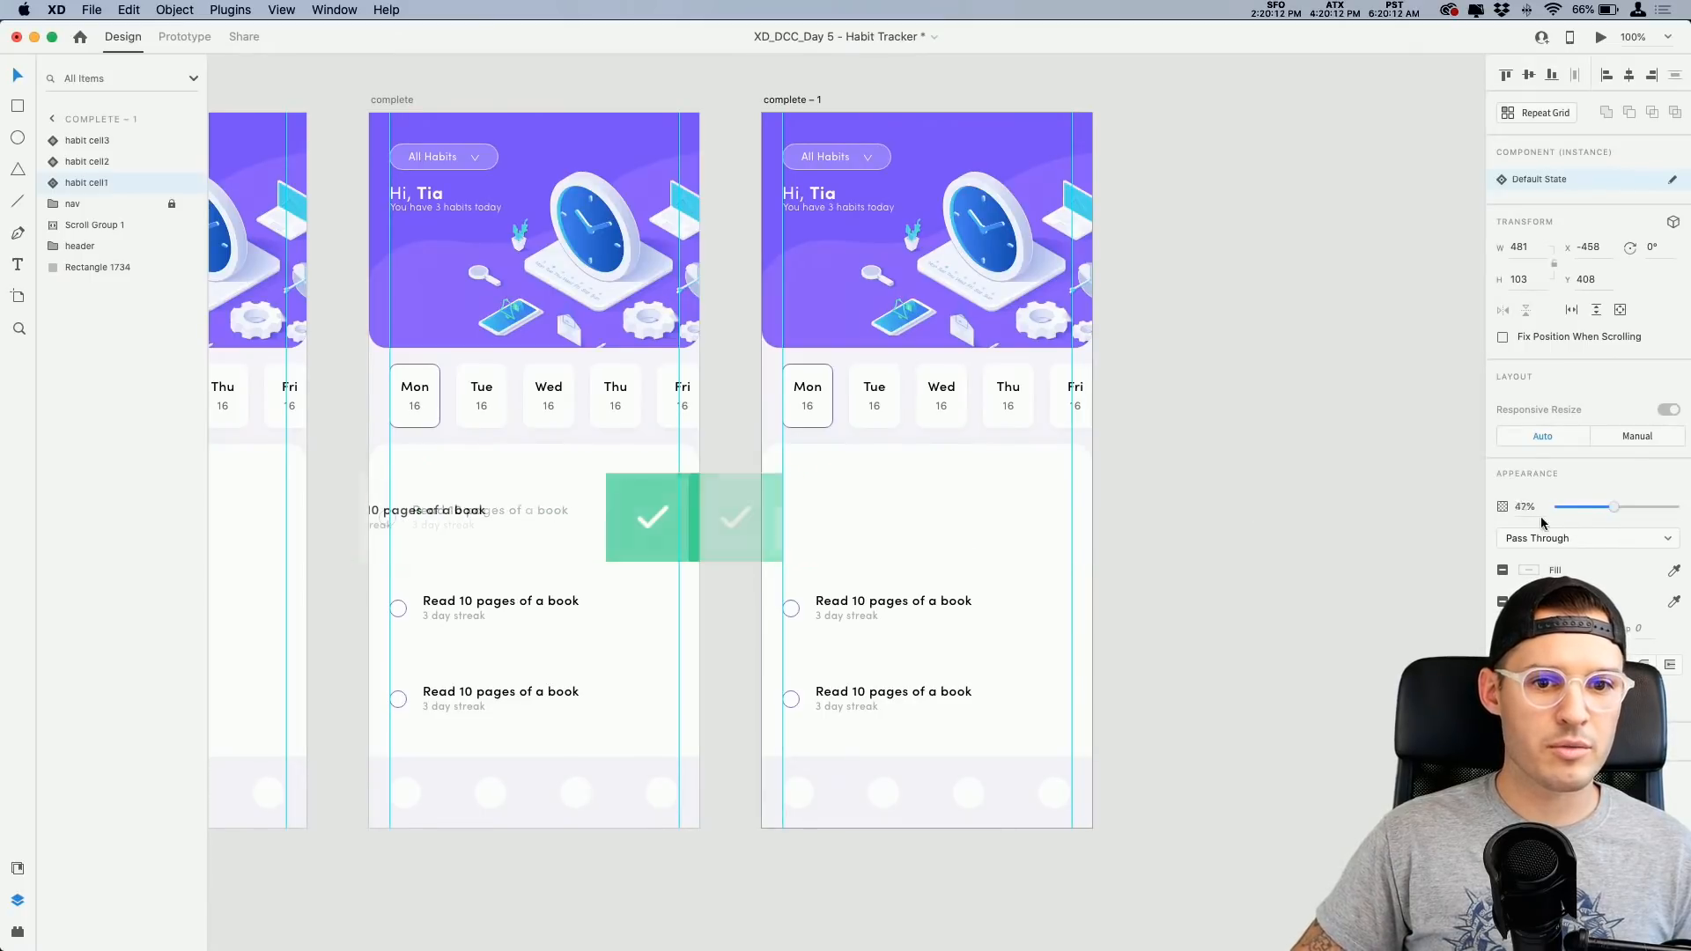
# Step: Move the two remaining cells on complete – 1 up together to about Y 406, filling the removed cell's gap
pyautogui.click(918, 628)
pyautogui.keyDown('shift'); pyautogui.click(914, 665); pyautogui.keyUp('shift')
pyautogui.moveTo(913, 664); pyautogui.dragTo(925, 574)
pyautogui.click(1276, 486)
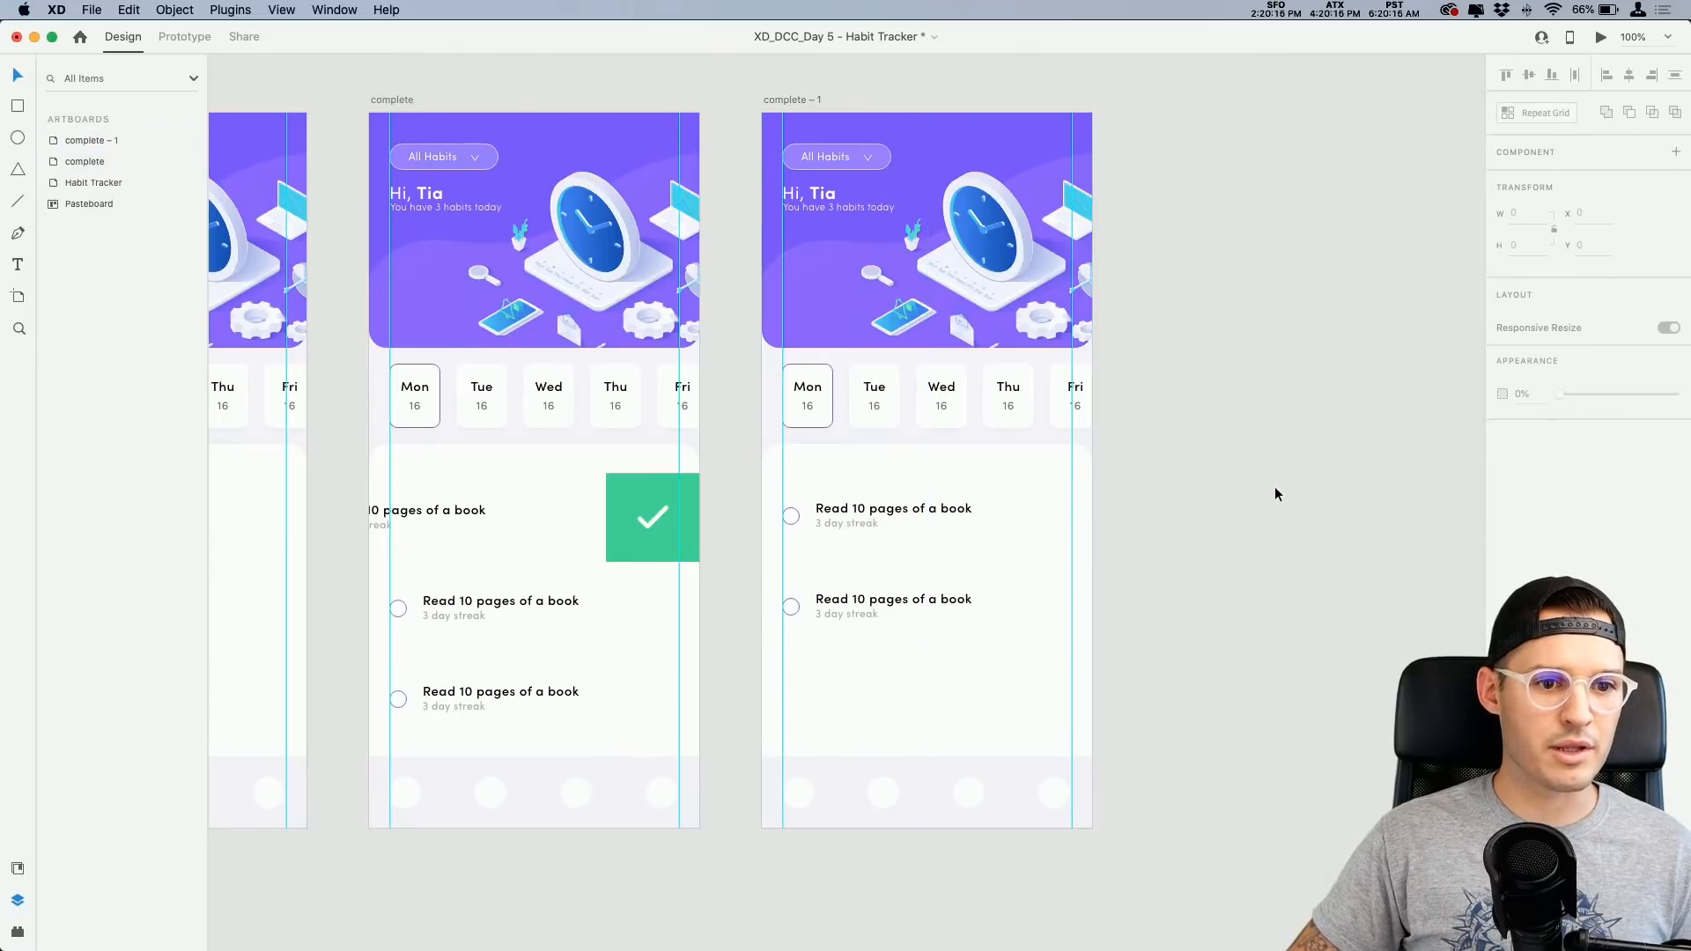
# Step: Duplicate the complete – 1 artboard beside the original
pyautogui.moveTo(1276, 486); pyautogui.dragTo(1434, 507)
pyautogui.moveTo(693, 133); pyautogui.dragTo(769, 125)
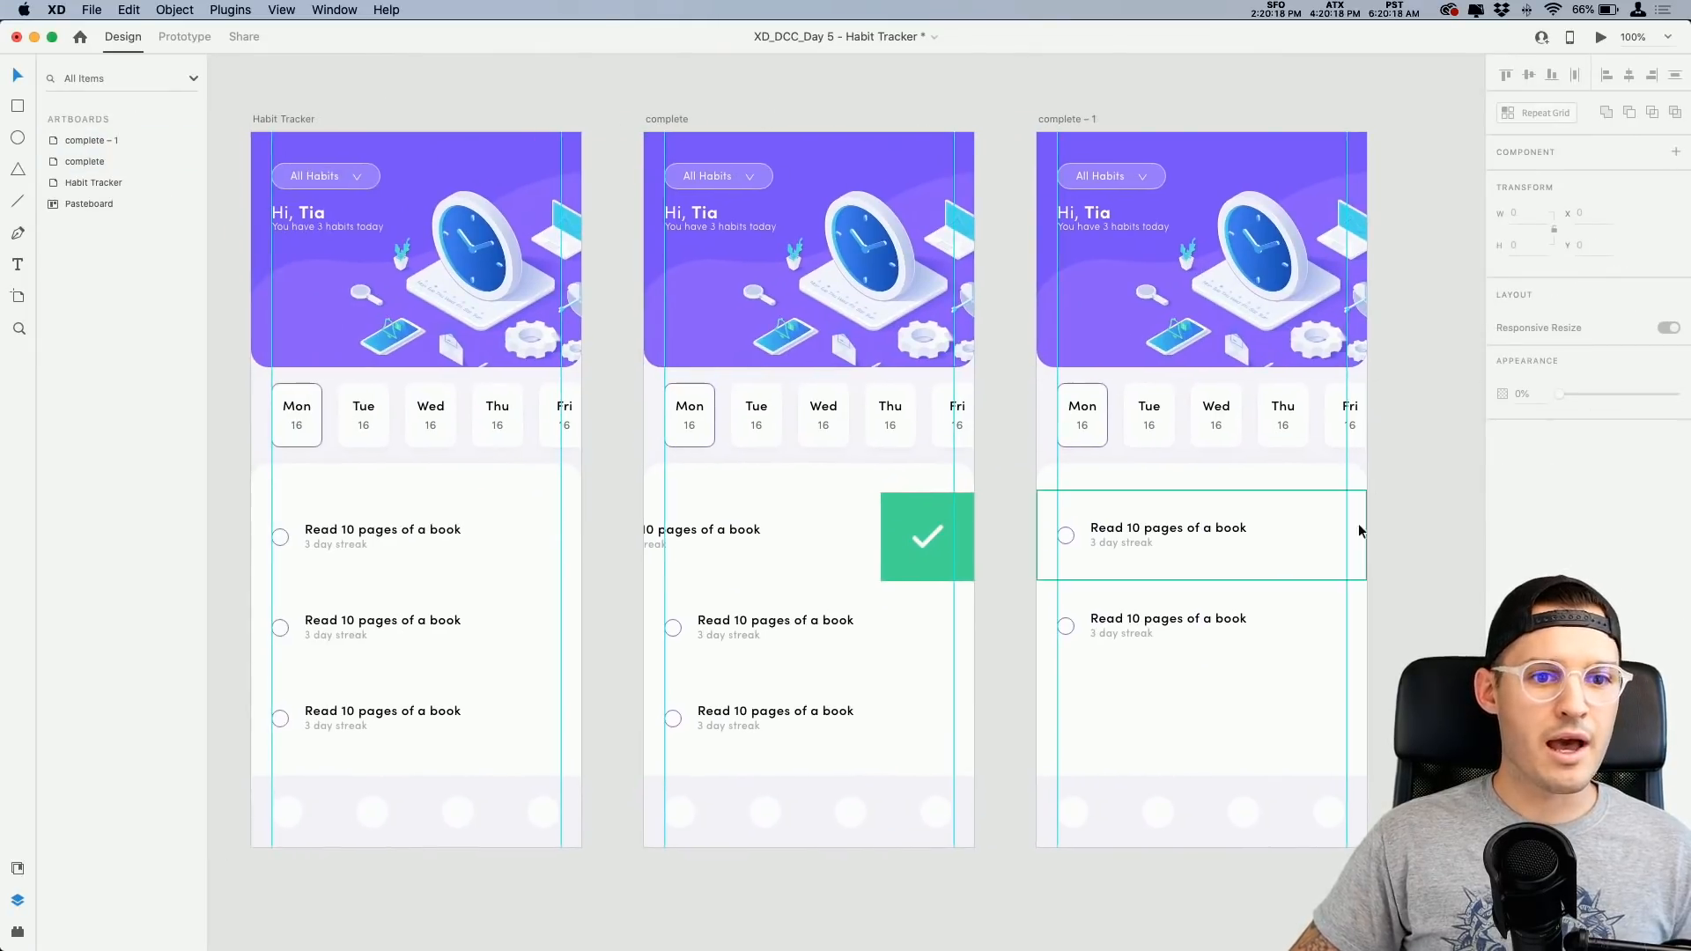
pyautogui.moveTo(1344, 526); pyautogui.dragTo(965, 520)
pyautogui.moveTo(694, 113); pyautogui.dragTo(1090, 136)
# Step: Try sliding habit cell2's text, ellipse and rectangle right to X 106 on complete – 2 to expose the delete block
pyautogui.click(1252, 523)
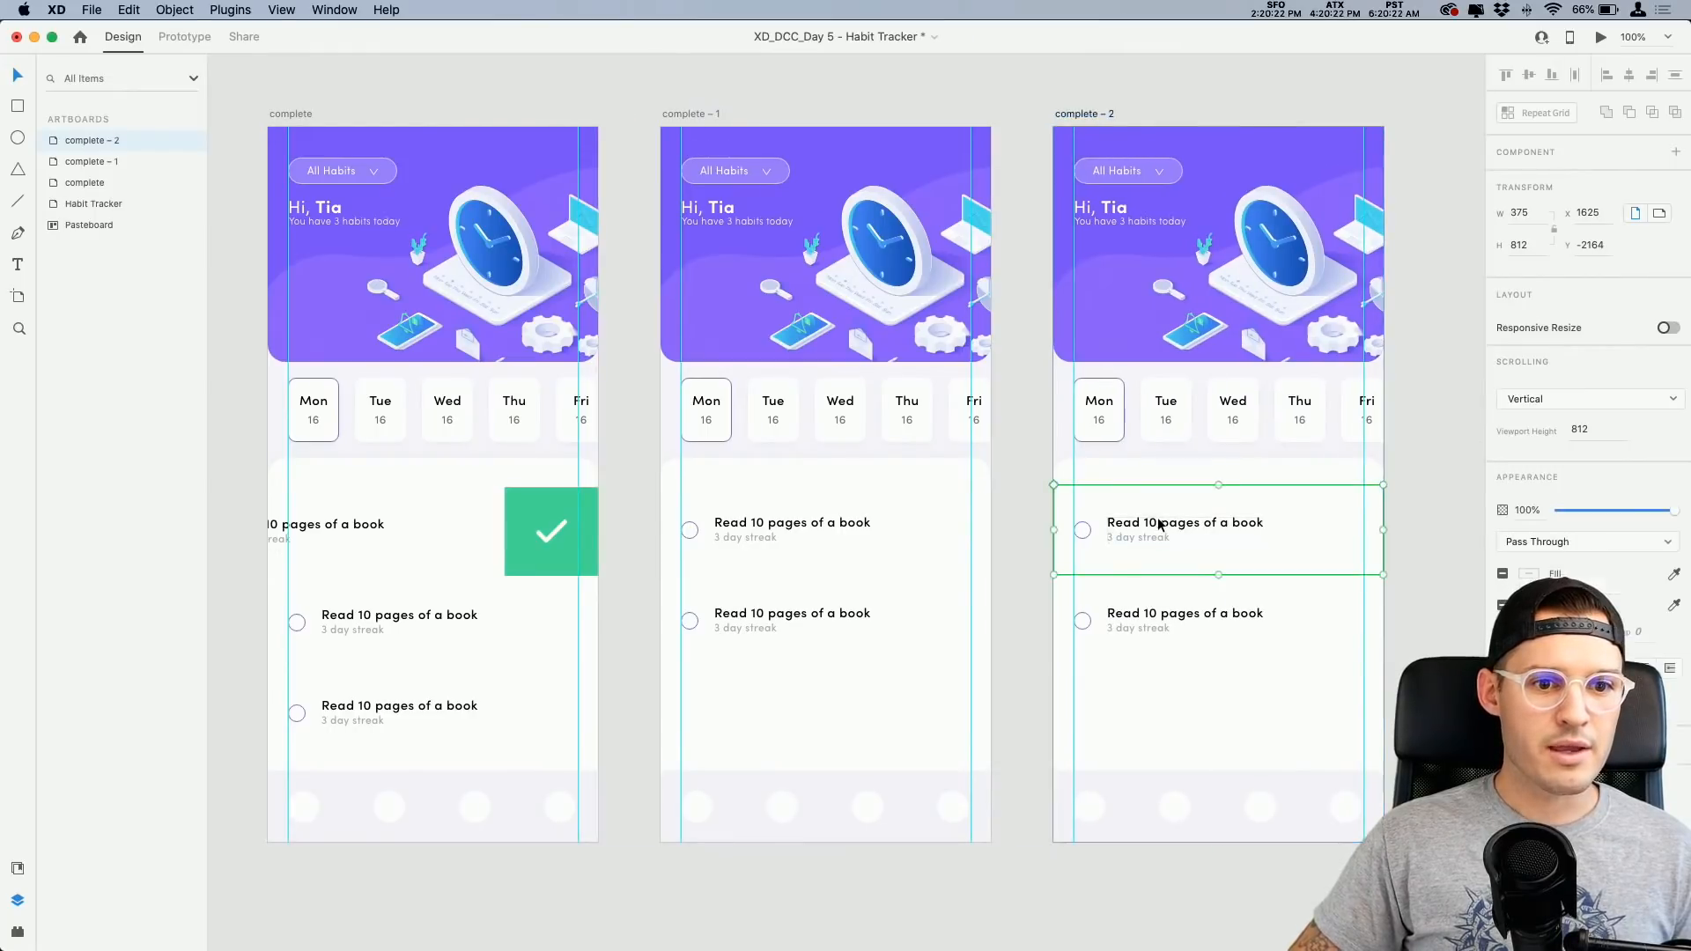
pyautogui.moveTo(1252, 523); pyautogui.dragTo(984, 511)
pyautogui.doubleClick(983, 518)
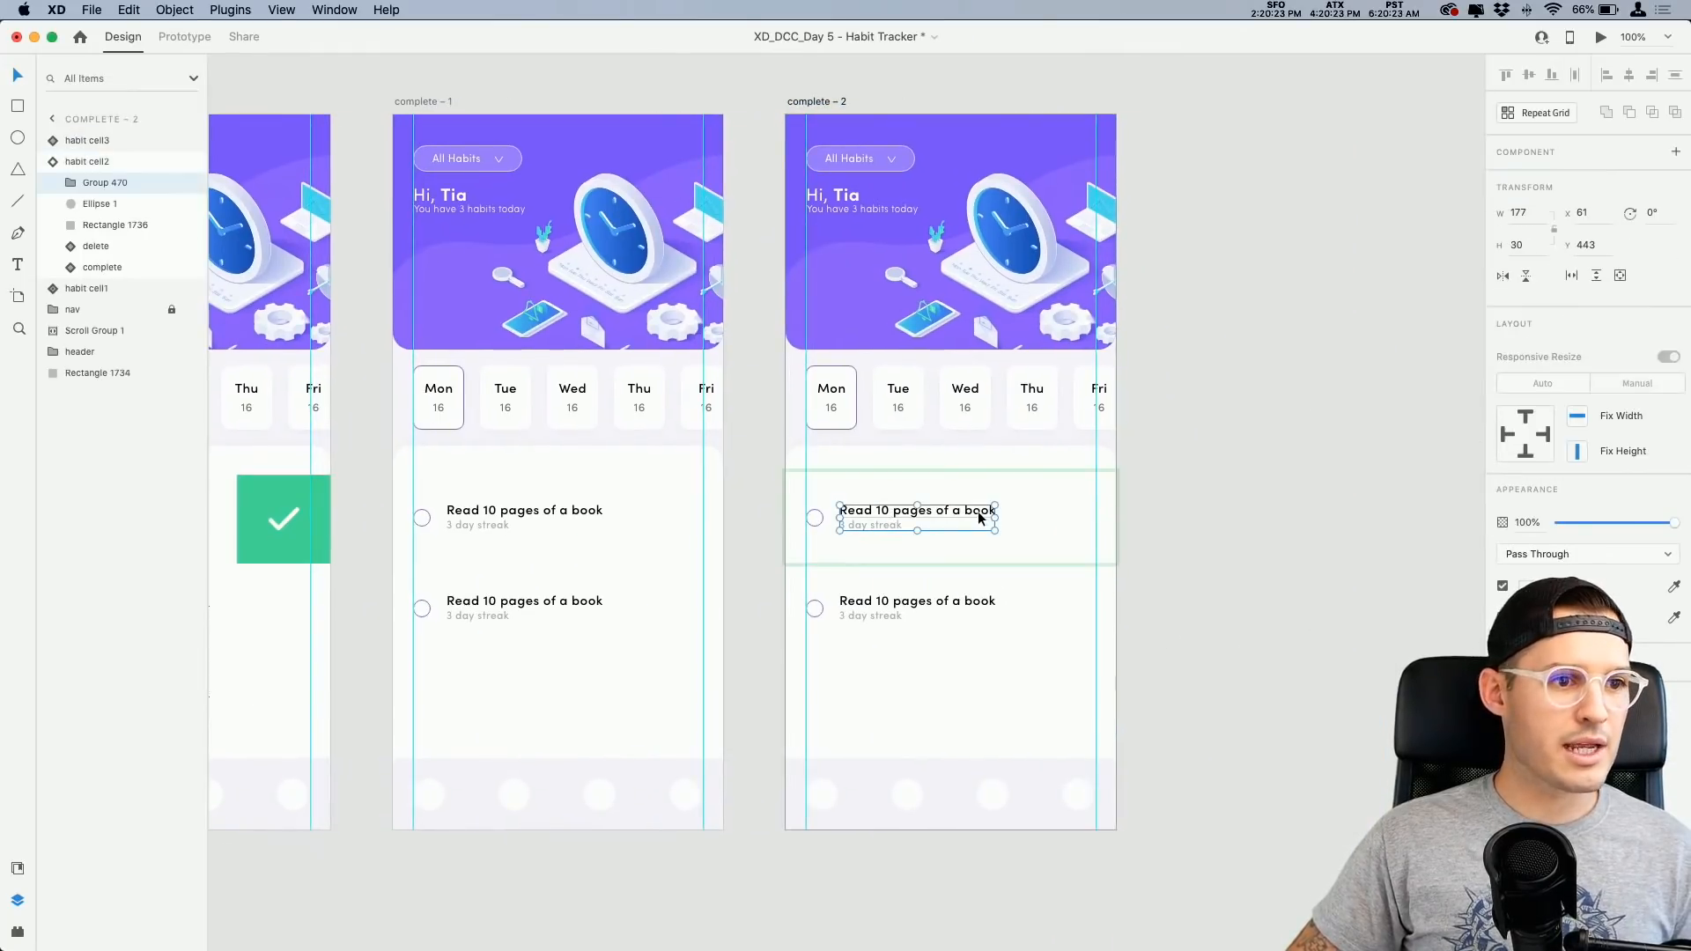
pyautogui.keyDown('shift'); pyautogui.click(108, 228); pyautogui.keyUp('shift')
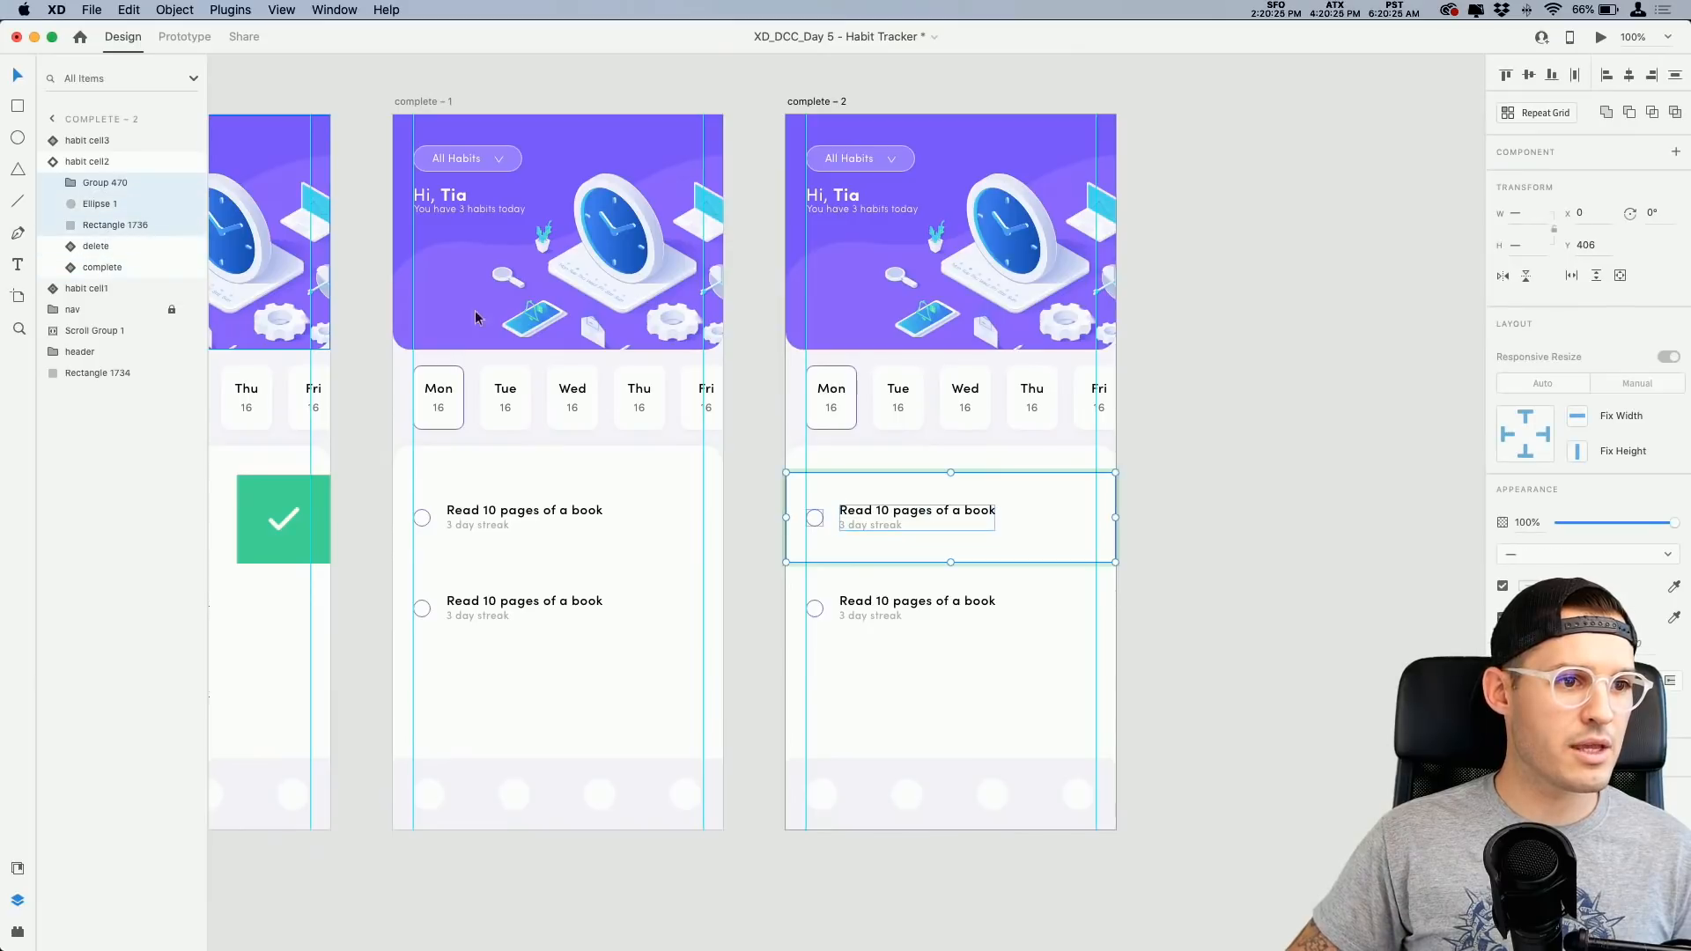
pyautogui.moveTo(875, 515); pyautogui.dragTo(969, 516)
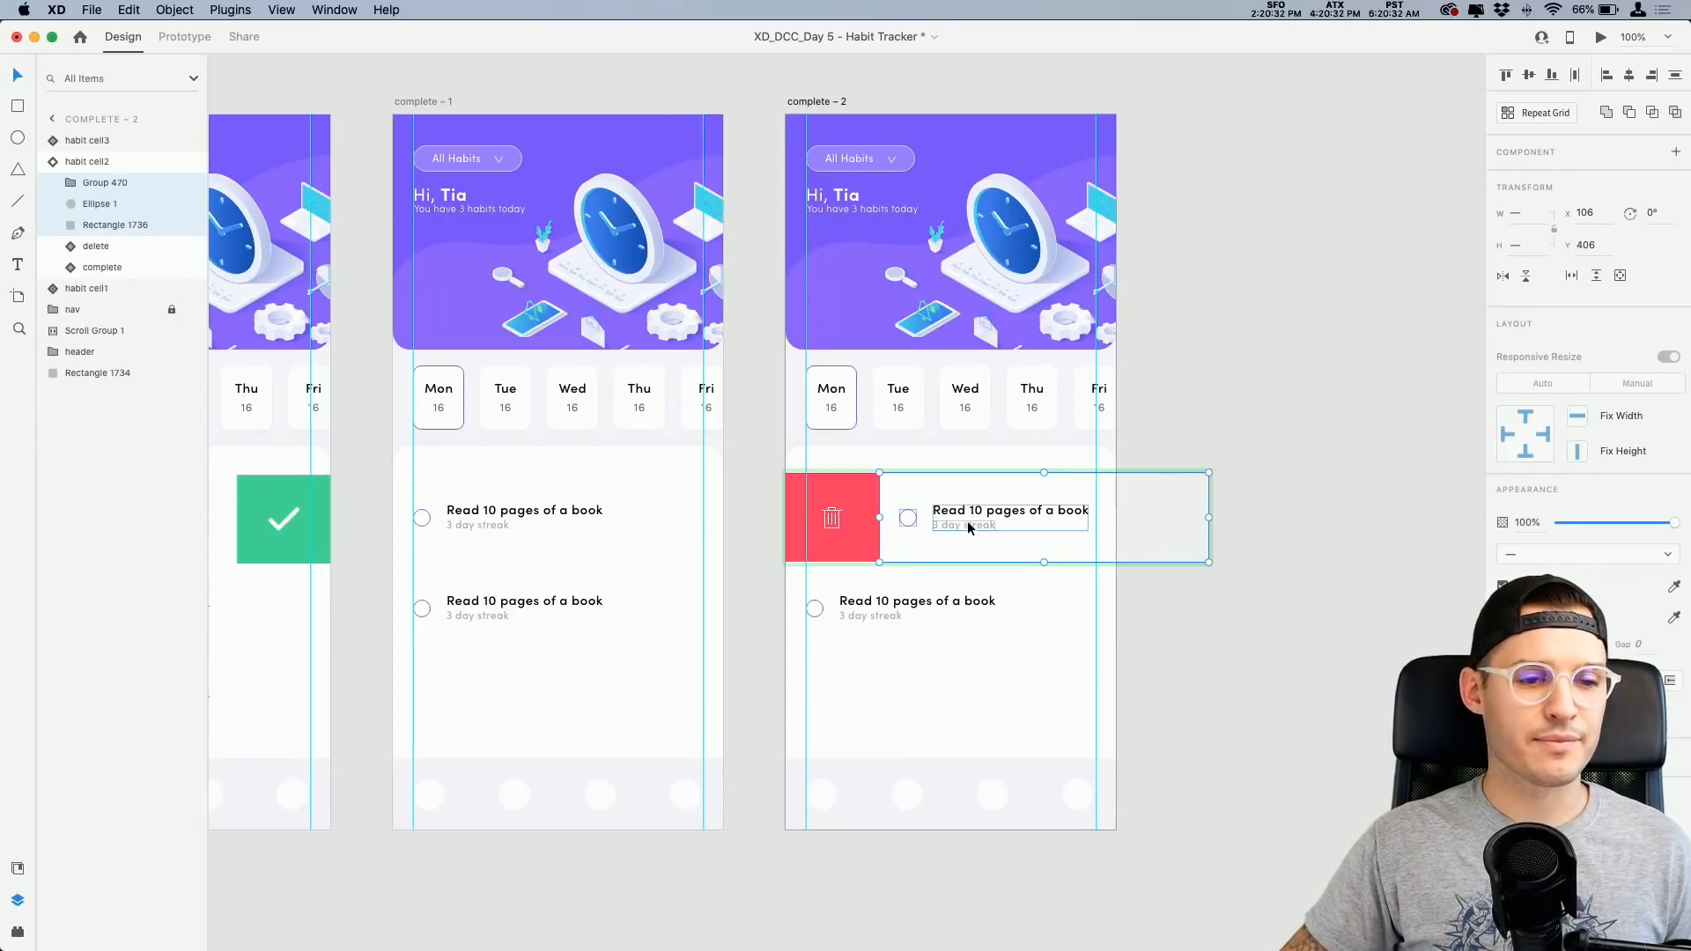
# Step: Undo the content slide and the duplication of the complete – 1 artboard
pyautogui.press('super+z')
pyautogui.press('super+z')
pyautogui.hscroll(-5, 837, 231)
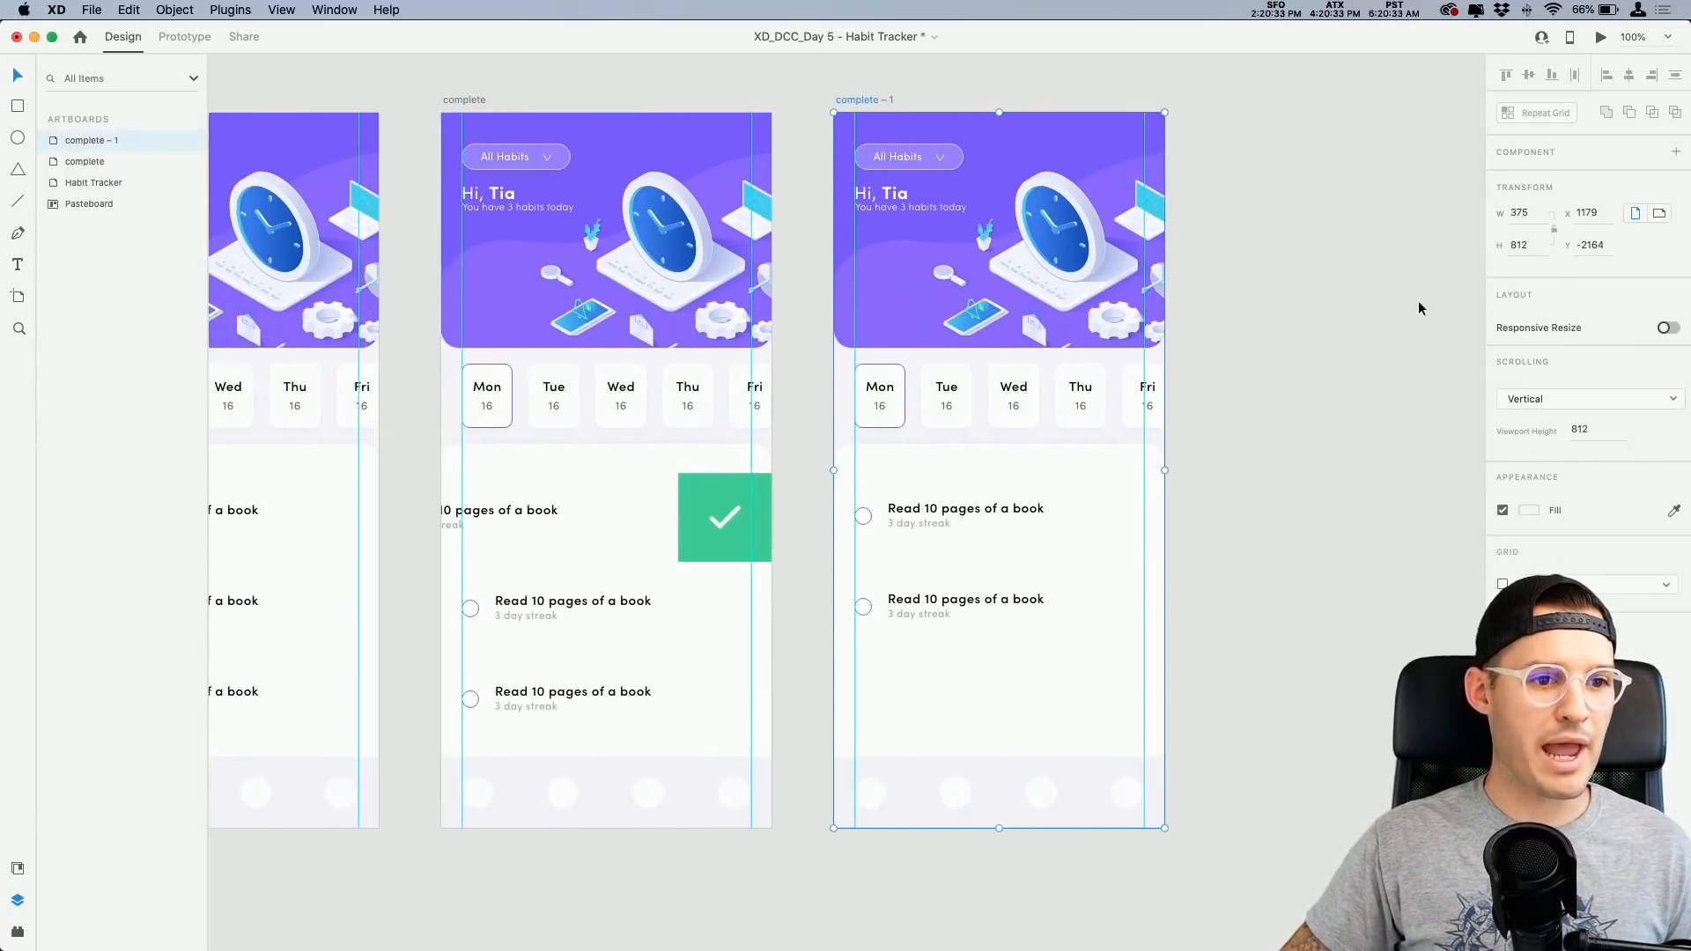
# Step: On the complete artboard, slide habit cell1's text, ellipse and rectangle right to X 106 to expose the delete block instead
pyautogui.click(631, 530)
pyautogui.doubleClick(630, 530)
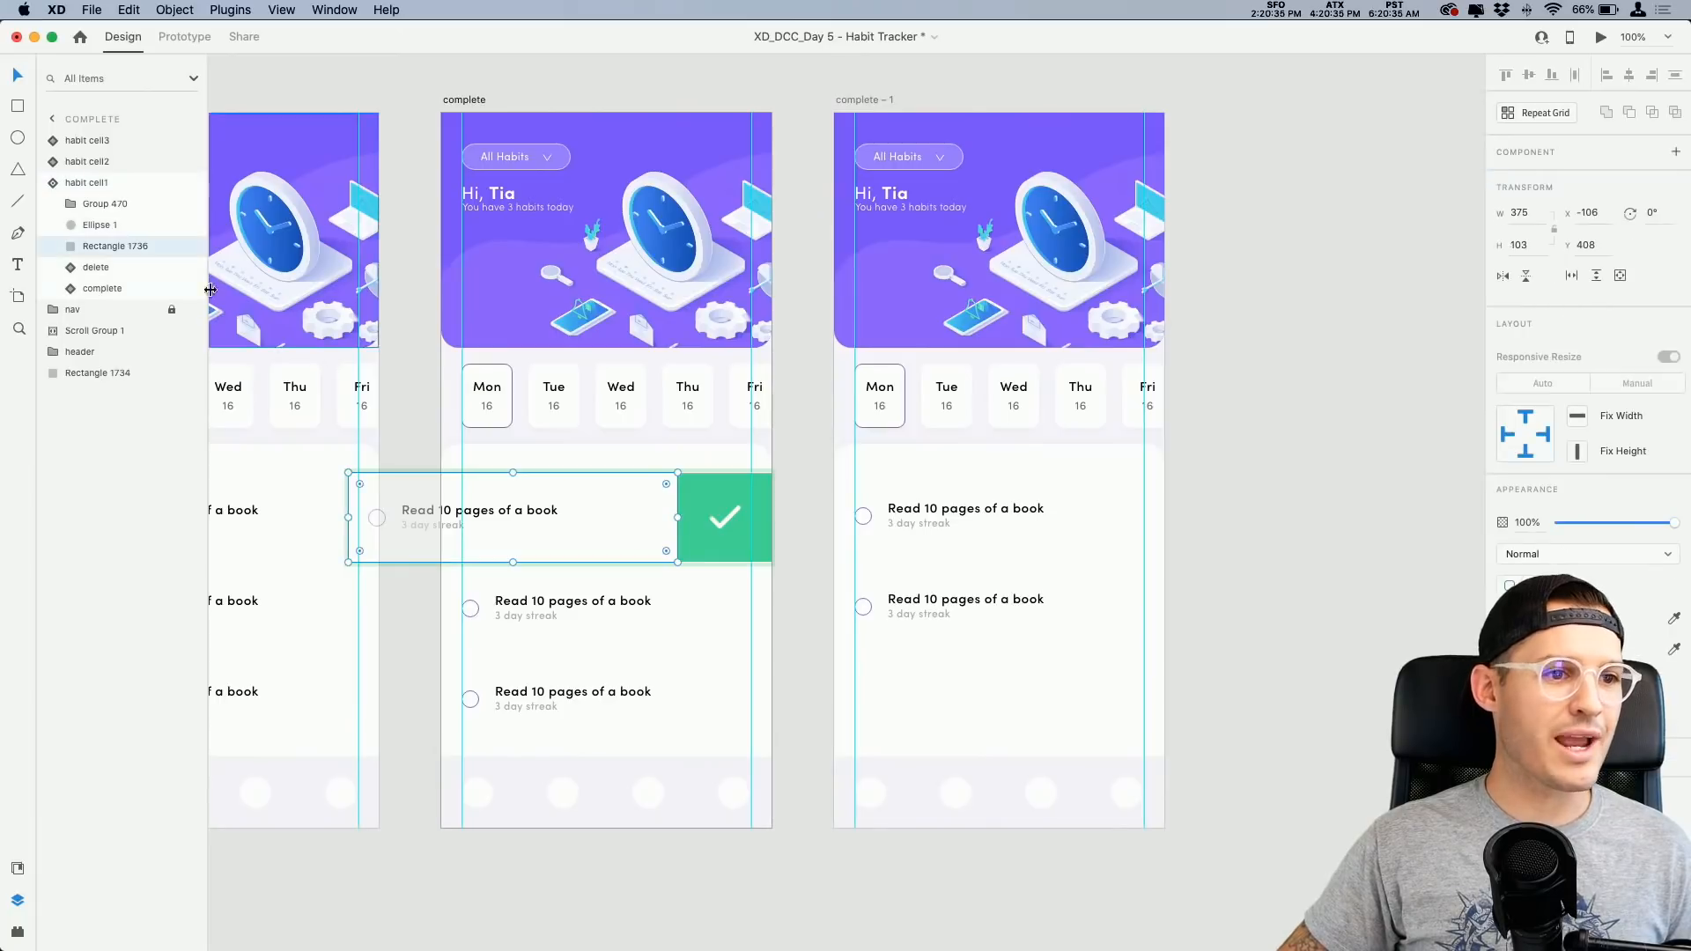
pyautogui.keyDown('shift'); pyautogui.click(101, 227); pyautogui.keyUp('shift')
pyautogui.moveTo(561, 537); pyautogui.dragTo(742, 538)
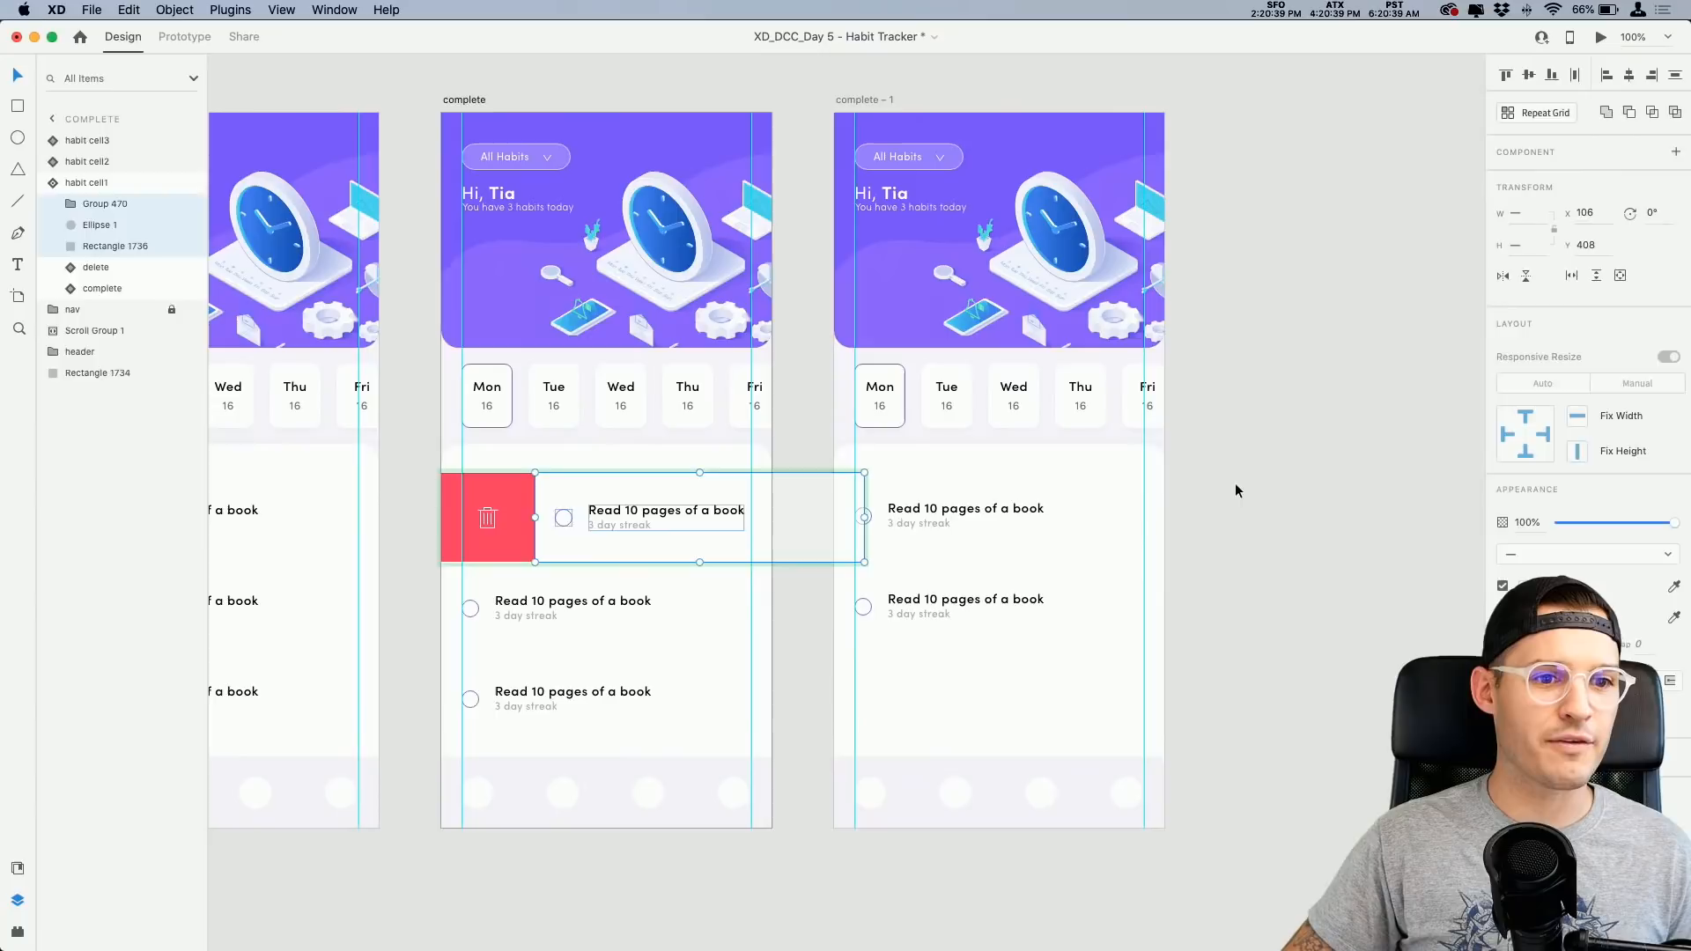
# Step: Duplicate the two-cell complete – 1 artboard again, placing the copy beside it
pyautogui.click(1288, 480)
pyautogui.moveTo(1297, 477); pyautogui.dragTo(1032, 500)
pyautogui.moveTo(608, 130); pyautogui.dragTo(984, 161)
pyautogui.hscroll(5, 1172, 528)
# Step: On complete – 2, slide habit cell2's text, ellipse and rectangle left to X -106 to expose the complete block
pyautogui.click(981, 535)
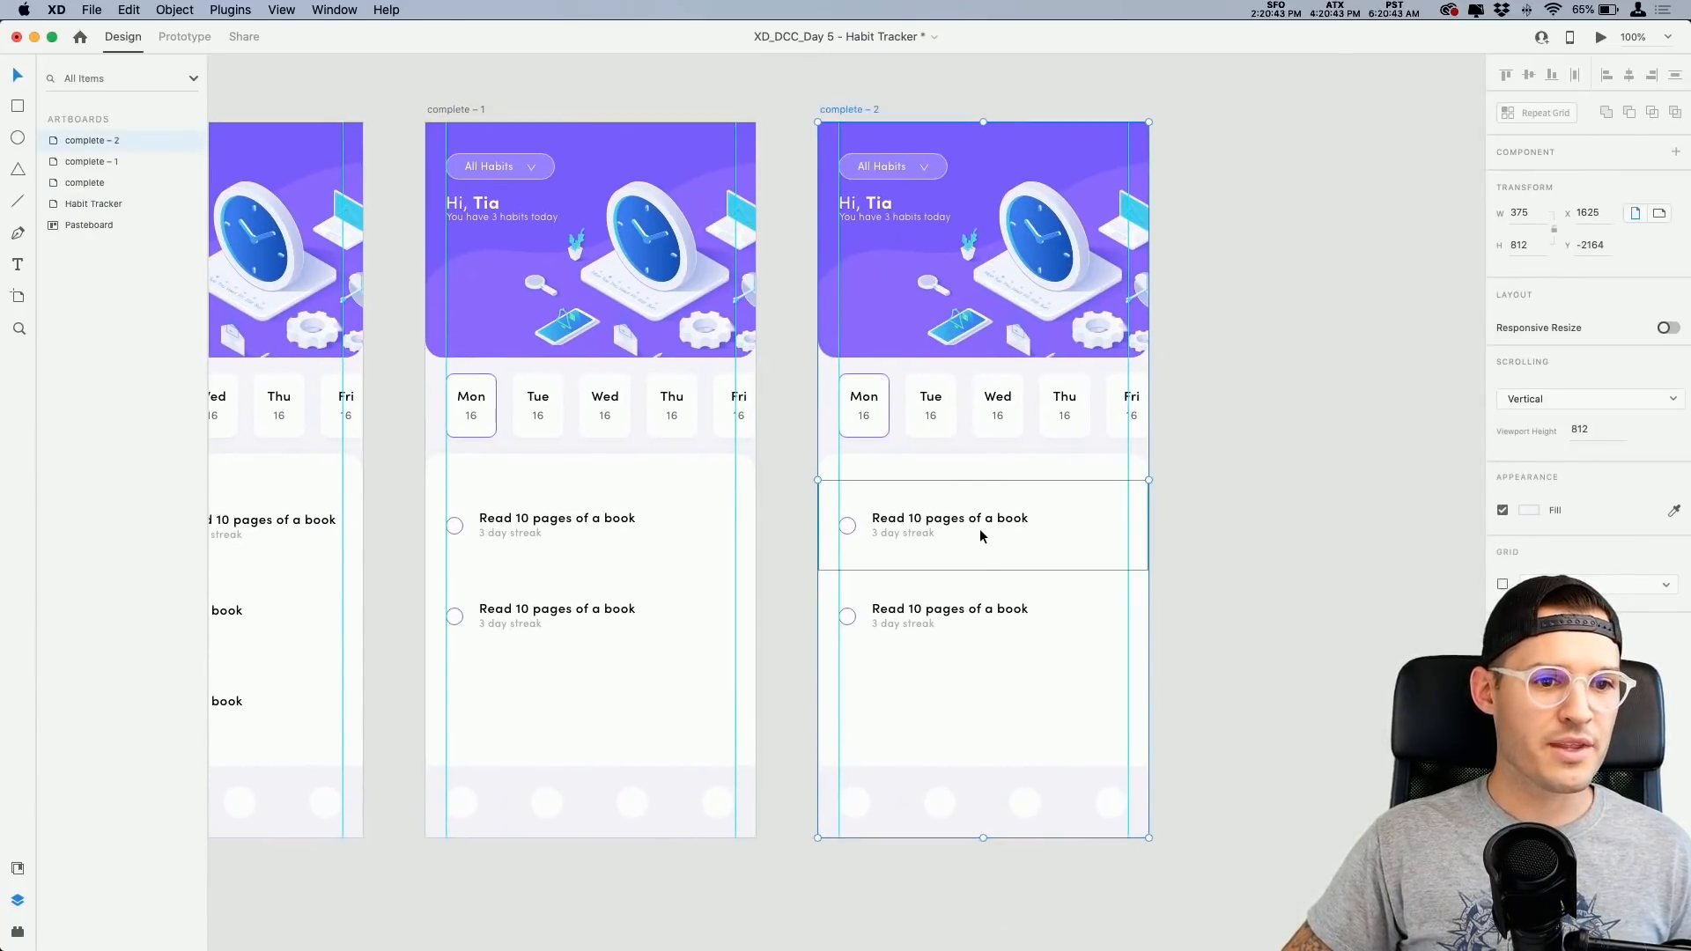
pyautogui.doubleClick(979, 529)
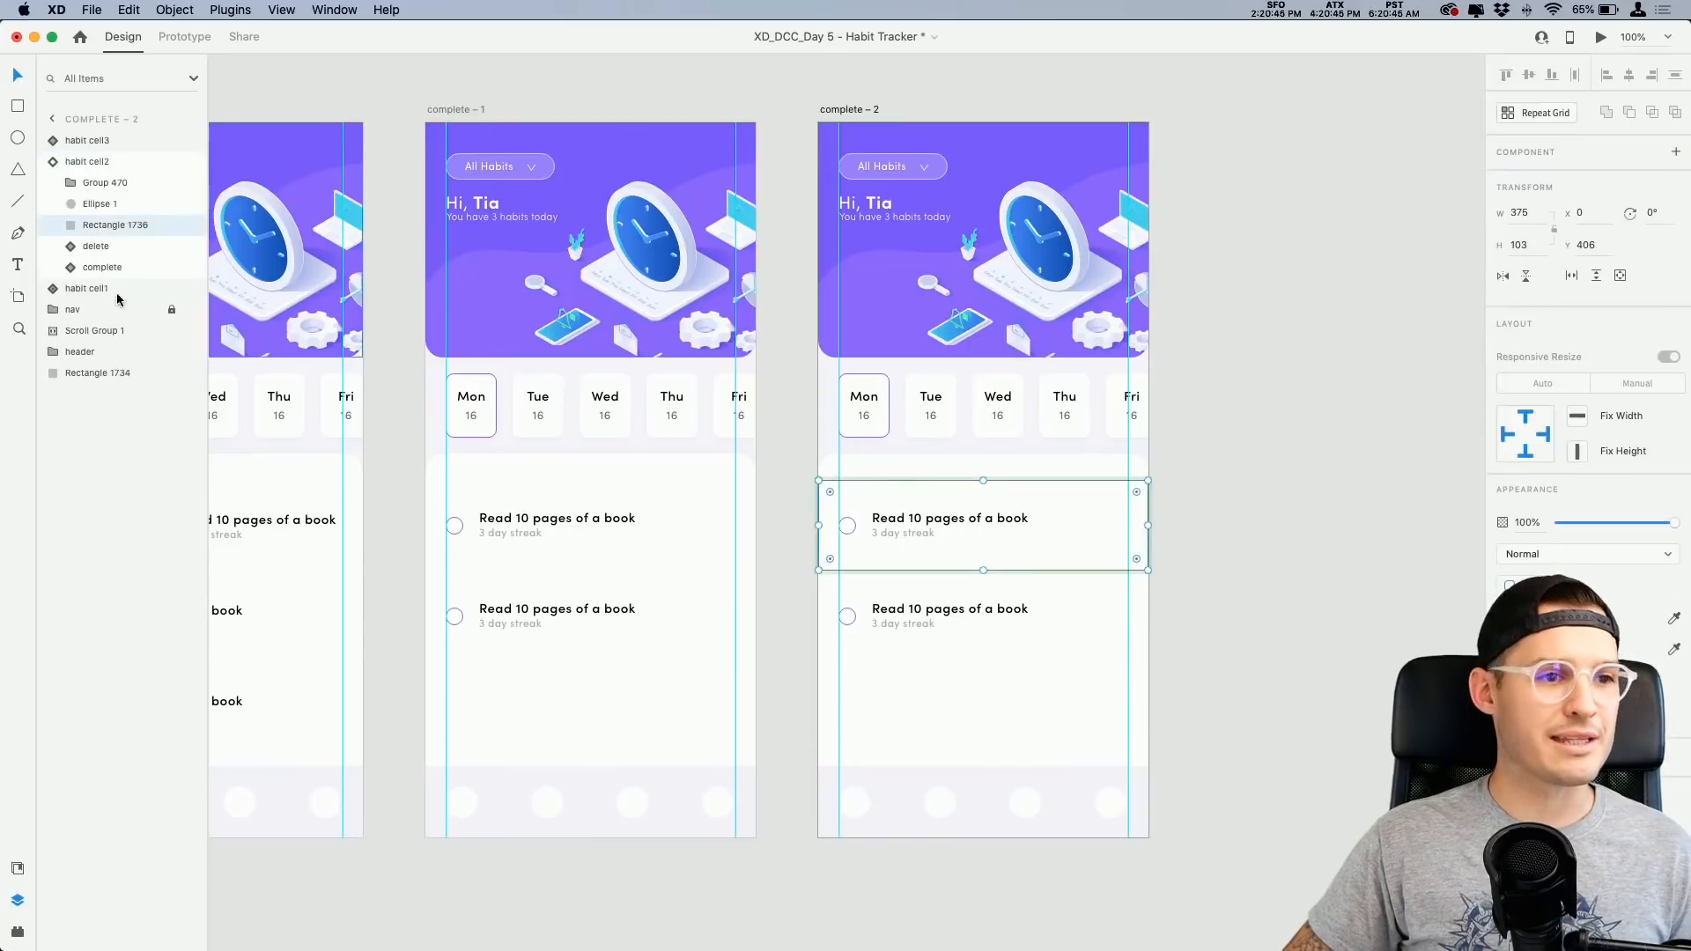
pyautogui.keyDown('shift'); pyautogui.click(105, 183); pyautogui.keyUp('shift')
pyautogui.moveTo(1075, 543); pyautogui.dragTo(986, 559)
# Step: Duplicate the complete – 2 artboard with its exposed complete block
pyautogui.hscroll(8, 1011, 564)
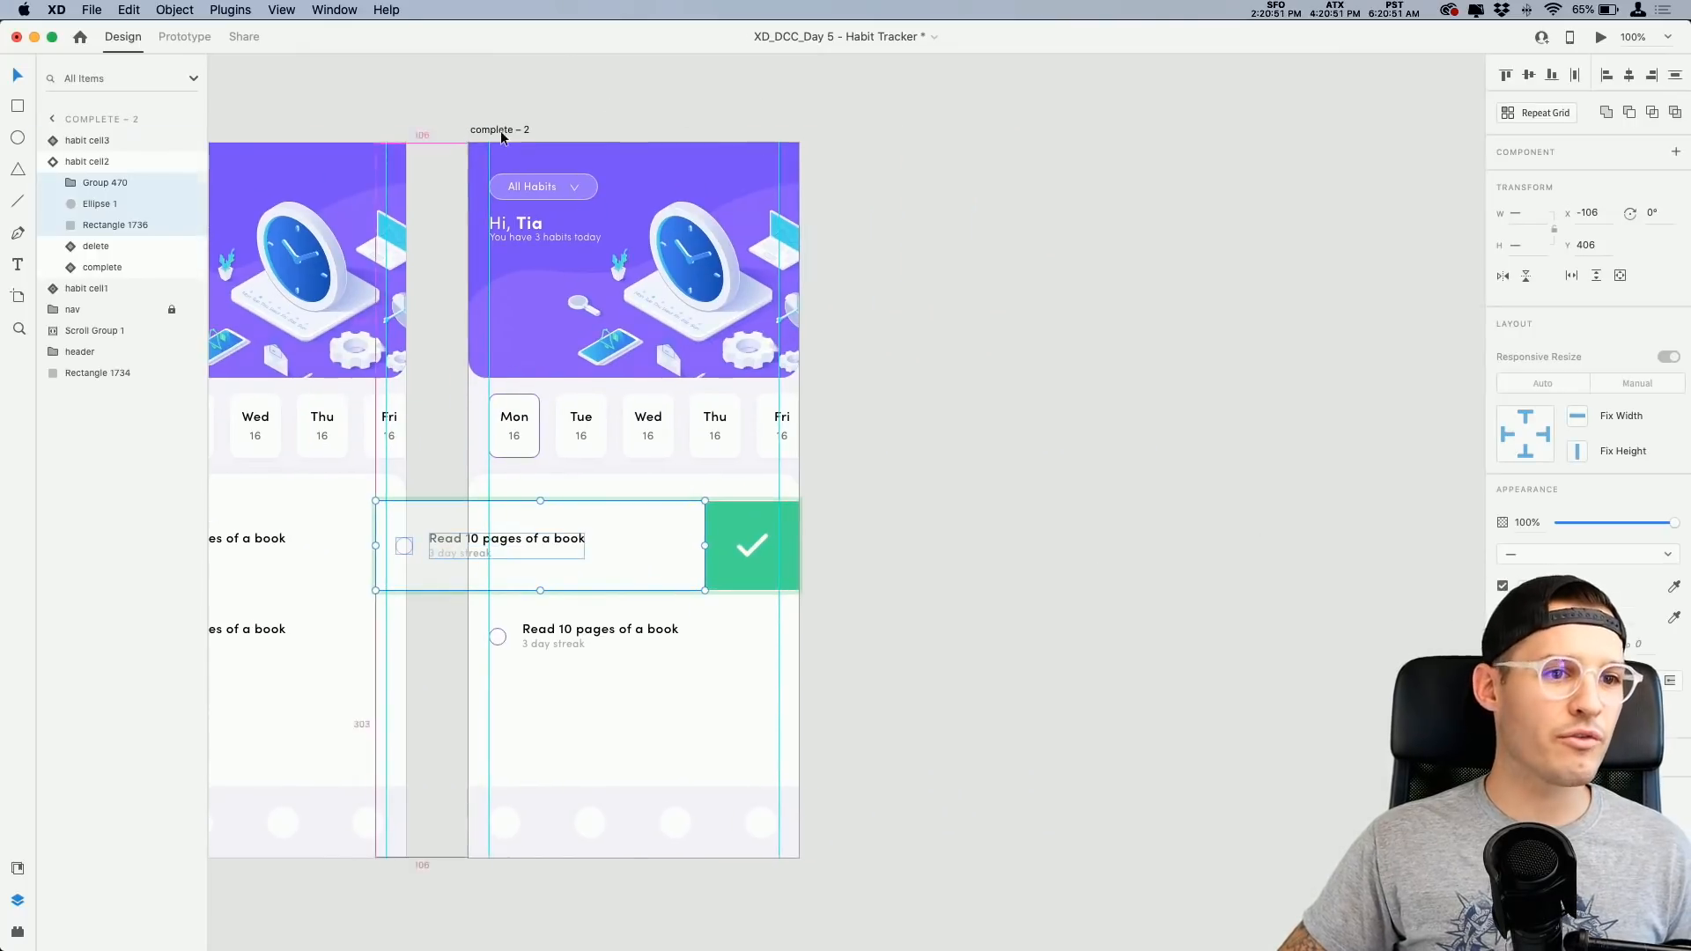
pyautogui.click(499, 129)
pyautogui.press('super+d')
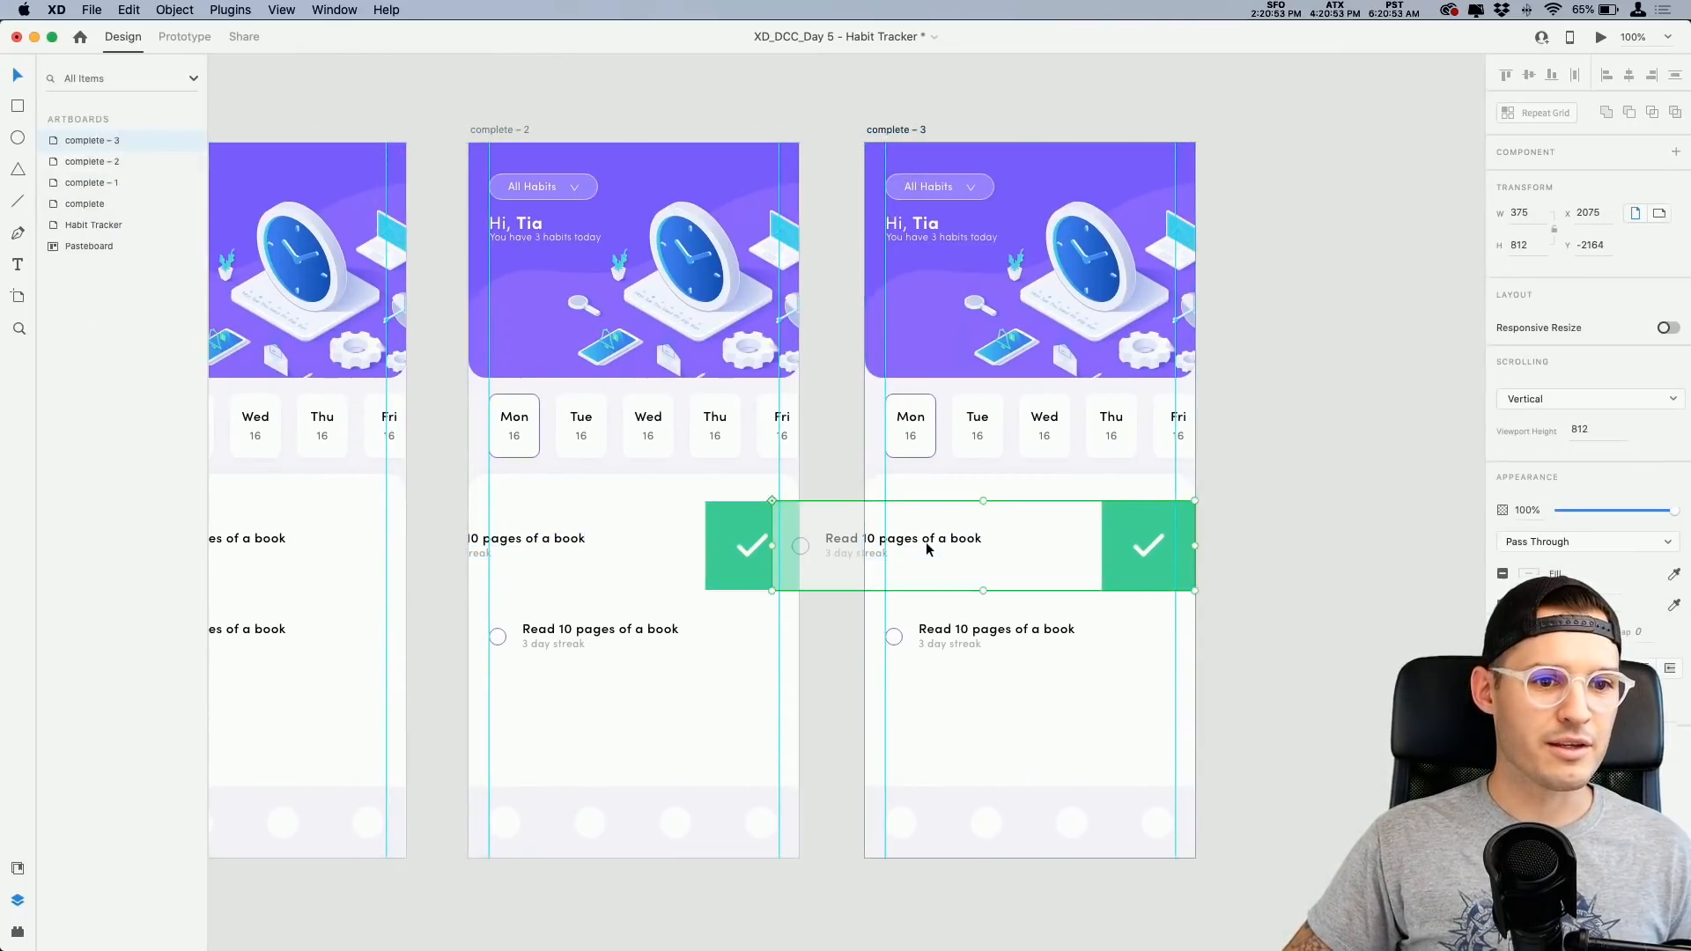
# Step: On complete – 3, slide habit cell2's text, ellipse and rectangle back to X 0 to cover the complete block
pyautogui.doubleClick(921, 546)
pyautogui.keyDown('shift'); pyautogui.click(122, 227); pyautogui.keyUp('shift')
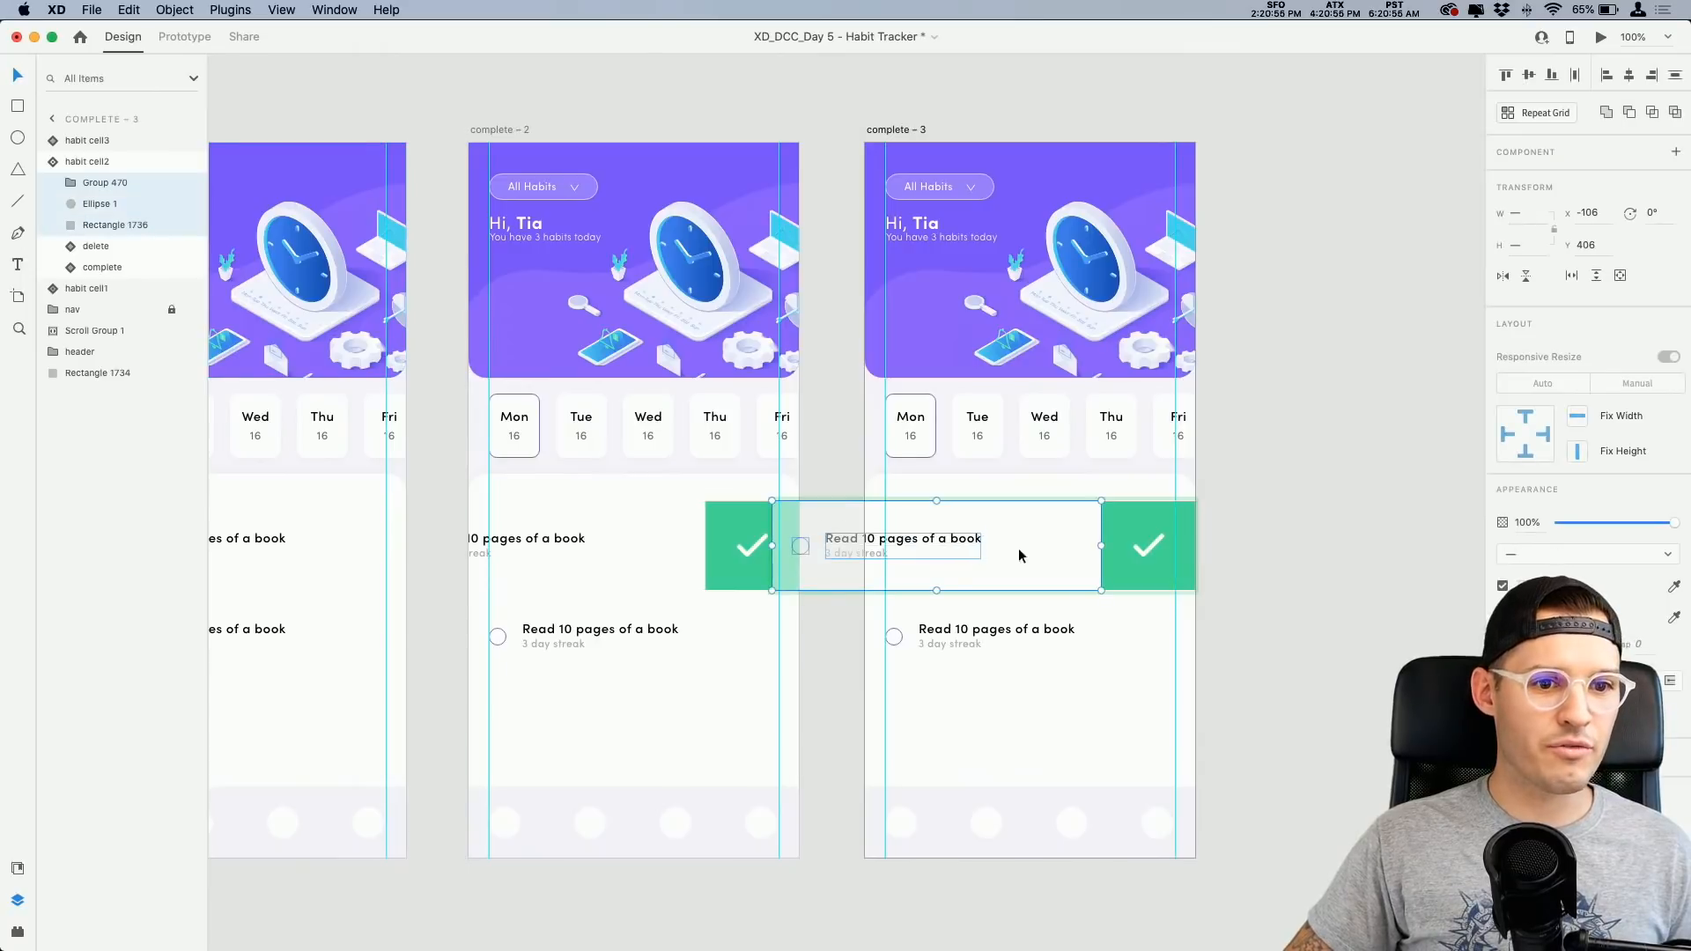
pyautogui.moveTo(1019, 552); pyautogui.dragTo(1137, 555)
# Step: Fill habit cell2's circle on complete – 3 with the saved purple swatch
pyautogui.press('z')
pyautogui.moveTo(859, 471); pyautogui.dragTo(981, 616)
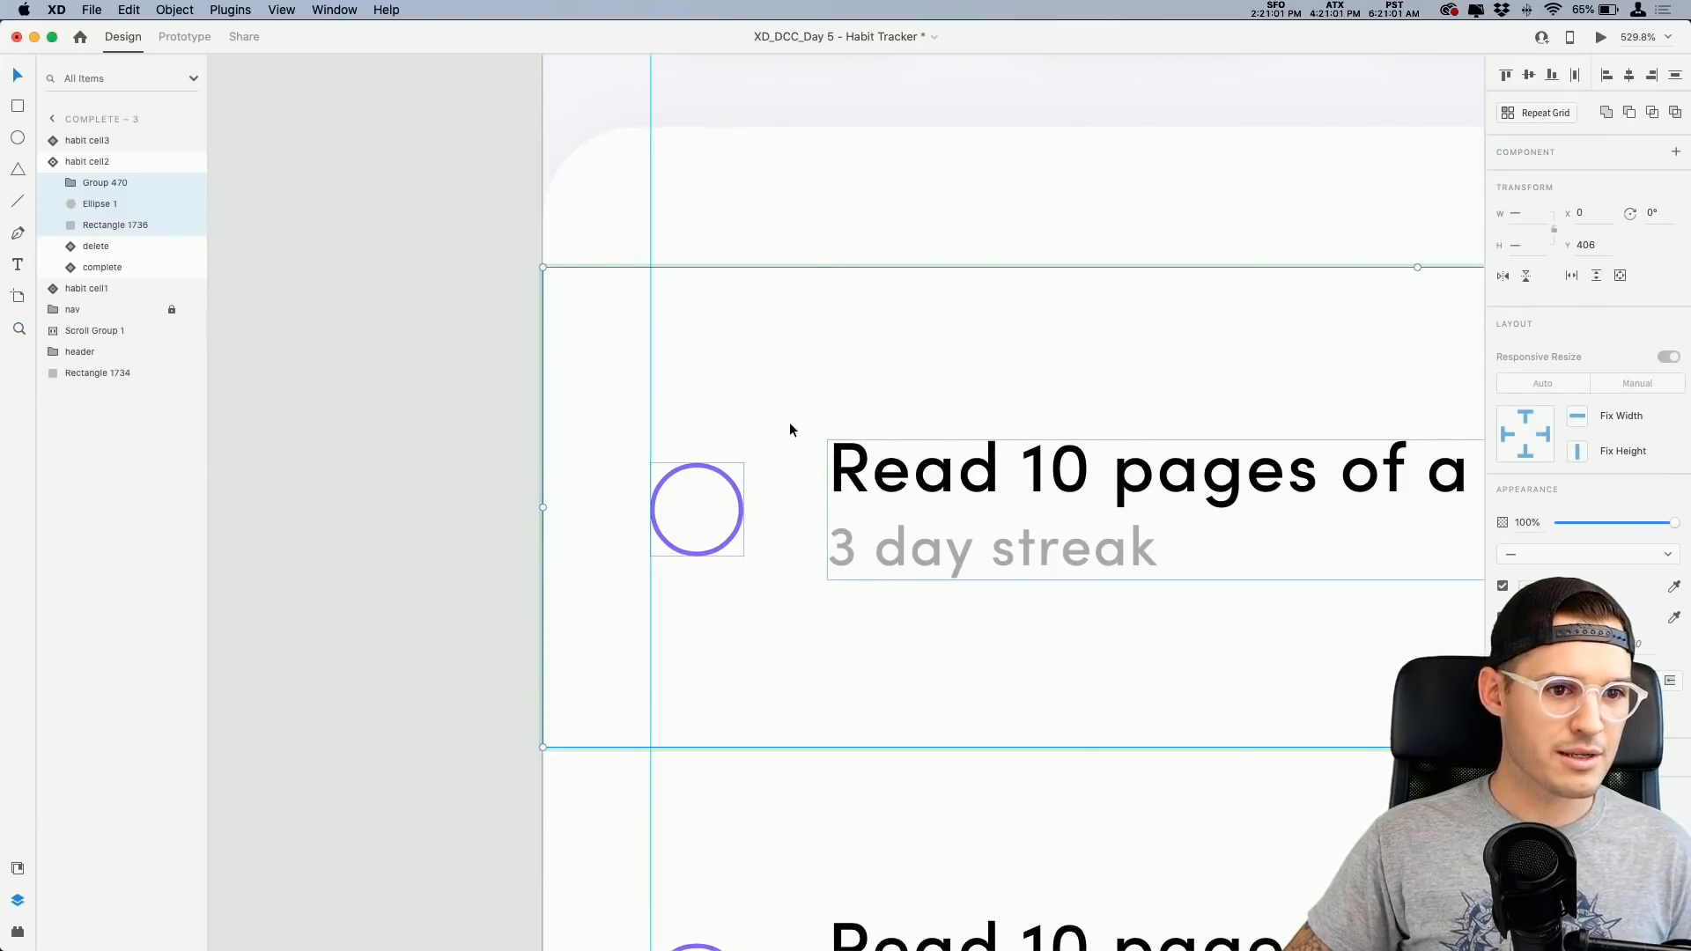
pyautogui.click(685, 467)
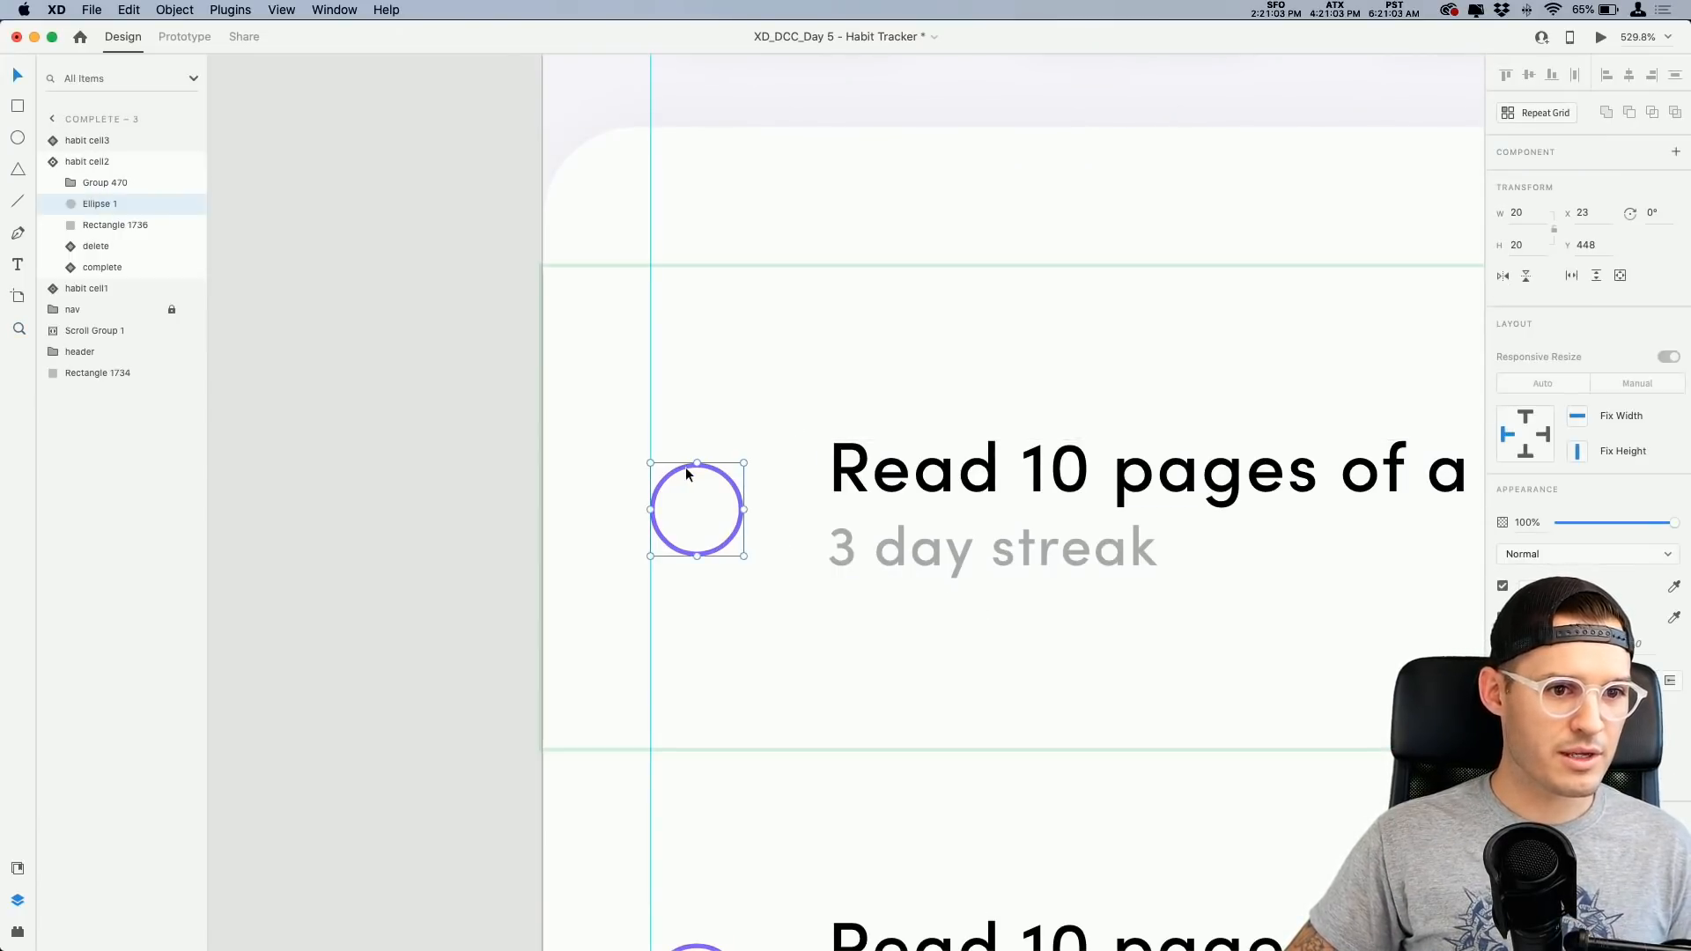
pyautogui.click(1524, 586)
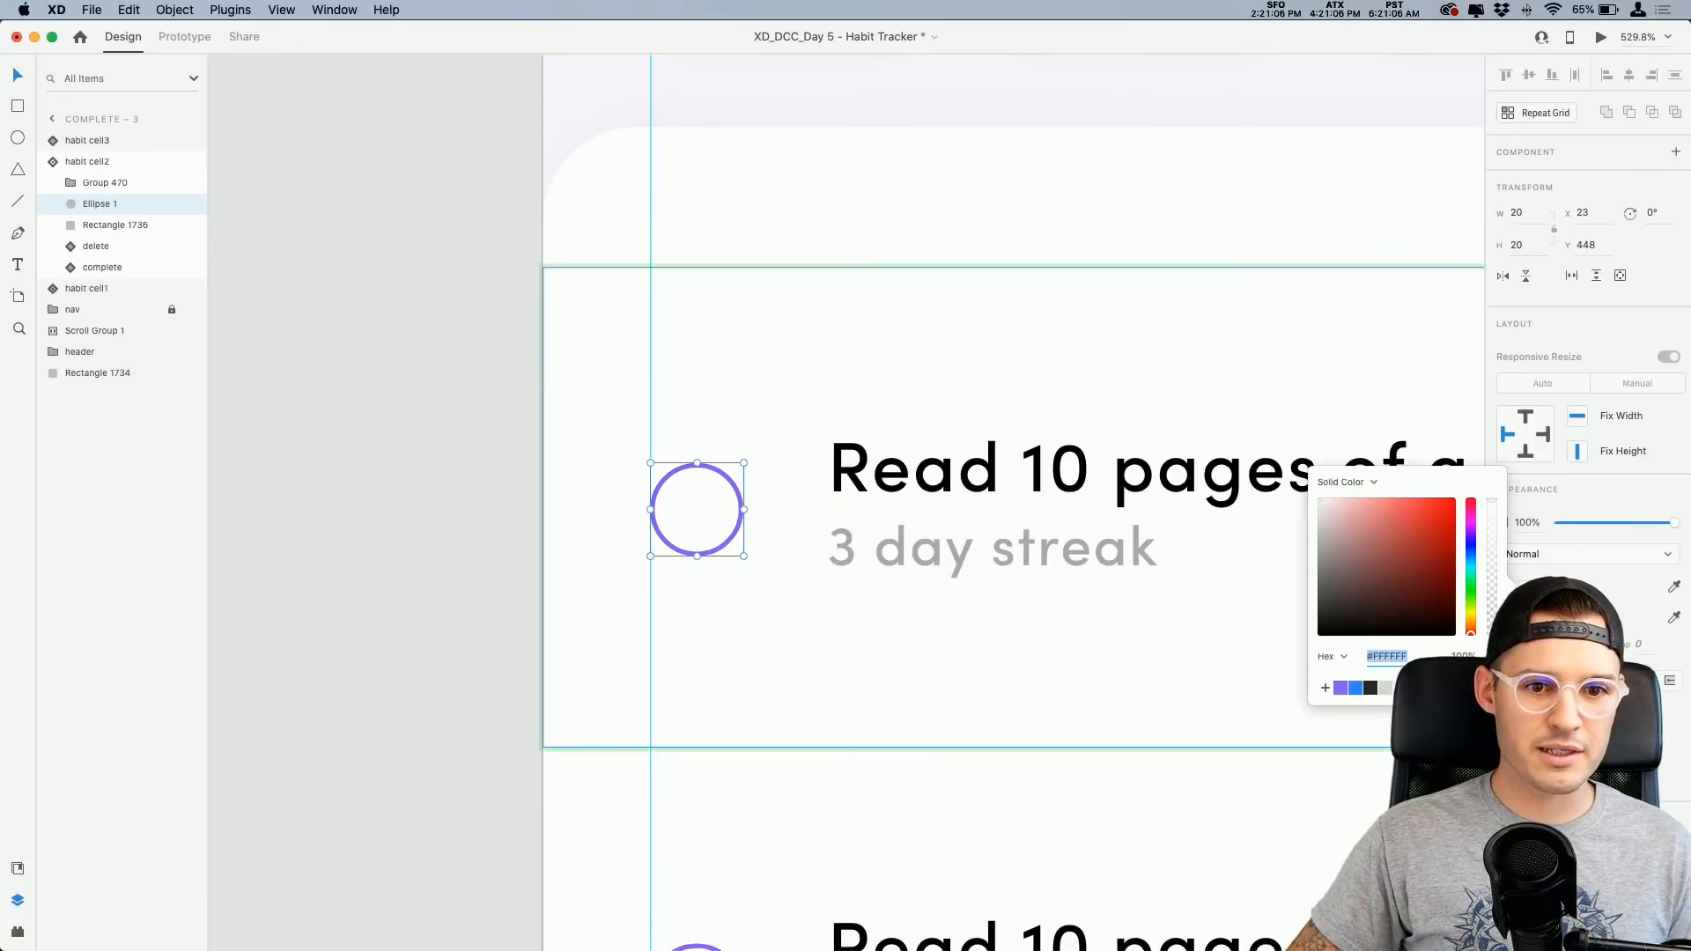
pyautogui.click(1344, 690)
# Step: Lower the opacity of habit cell2's text group on complete – 3 to 16%
pyautogui.doubleClick(922, 481)
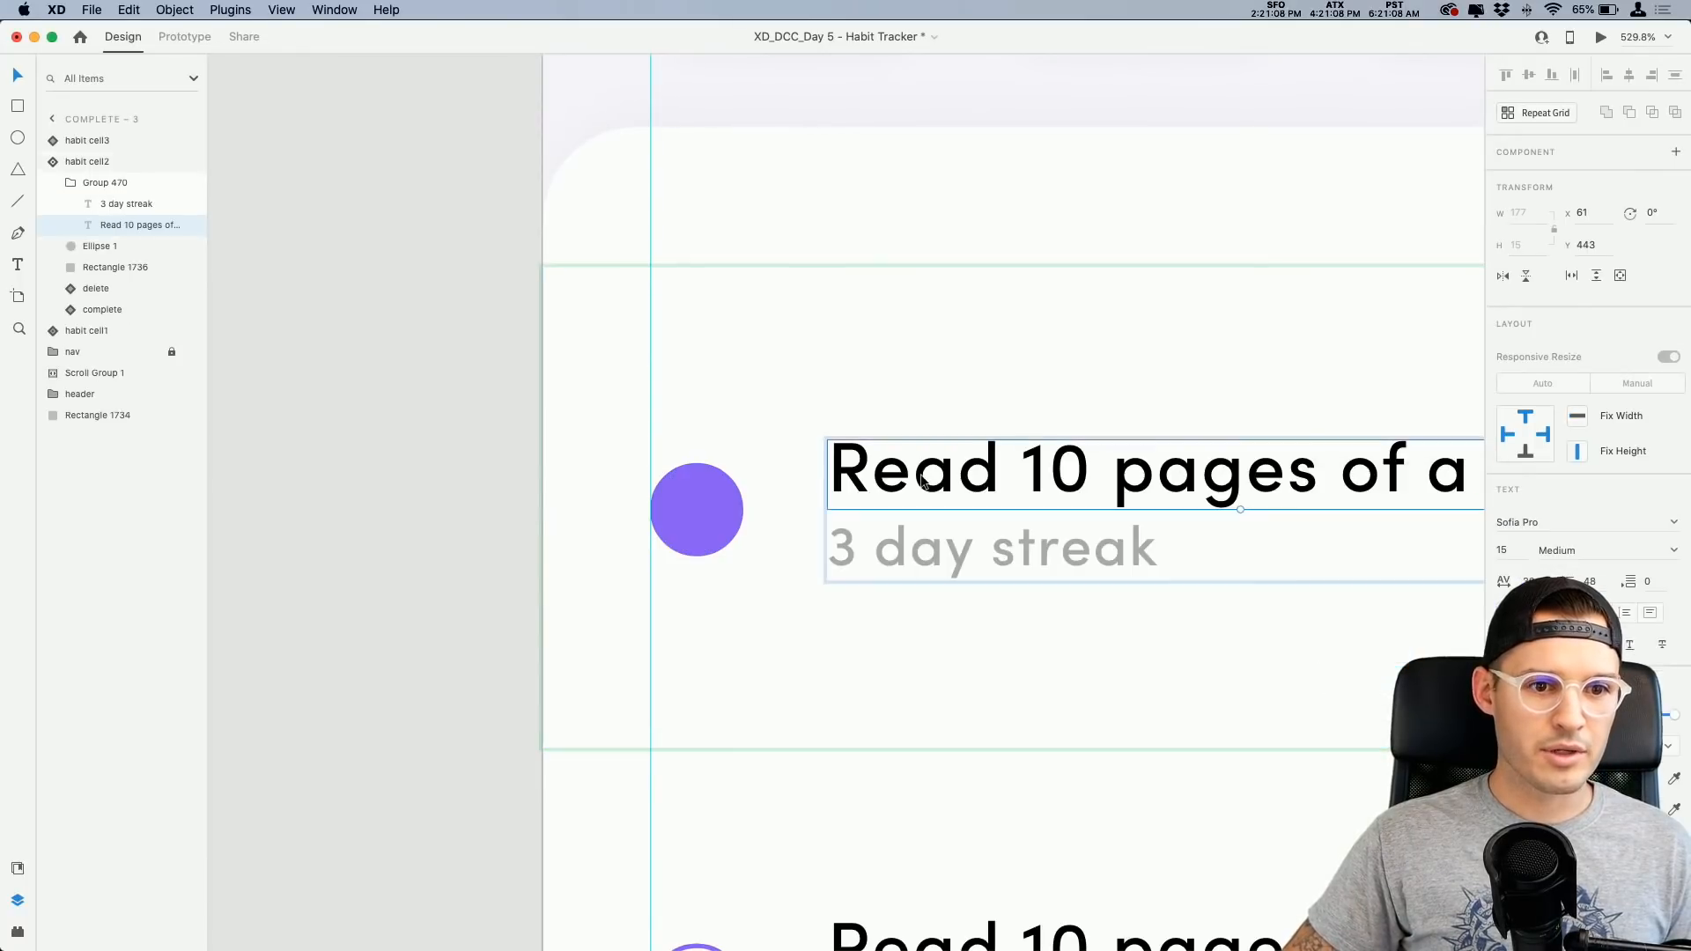
pyautogui.click(974, 475)
pyautogui.click(1583, 523)
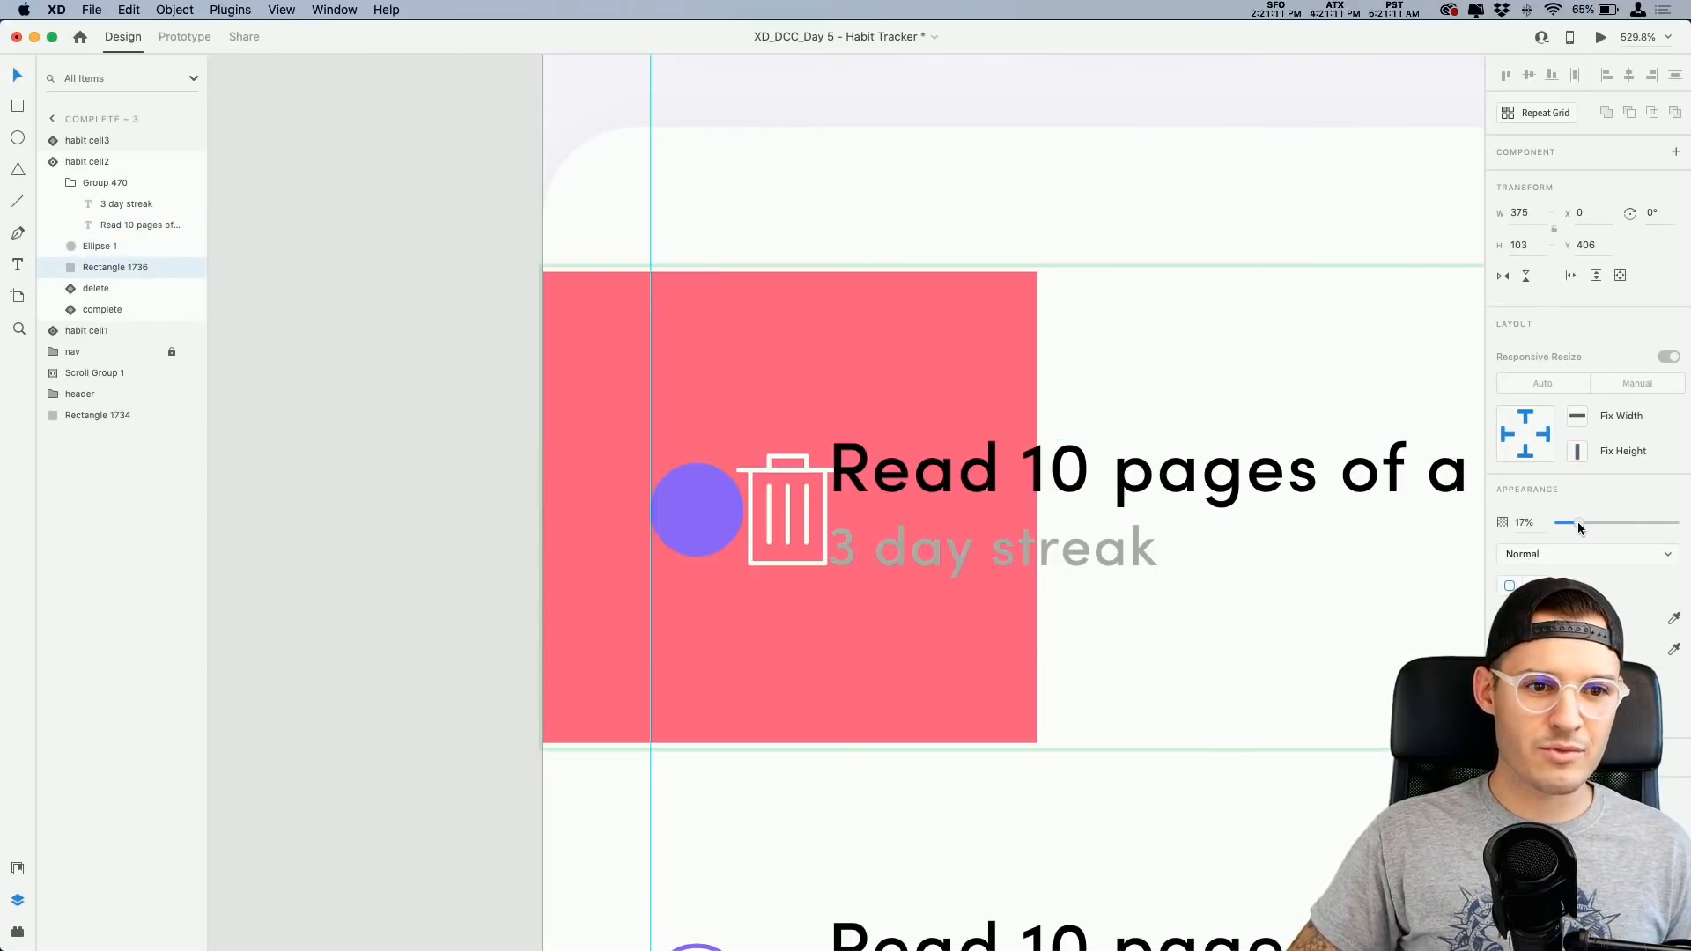
pyautogui.press('super+z')
pyautogui.keyDown('super'); pyautogui.click(996, 489); pyautogui.keyUp('super')
pyautogui.click(1083, 488)
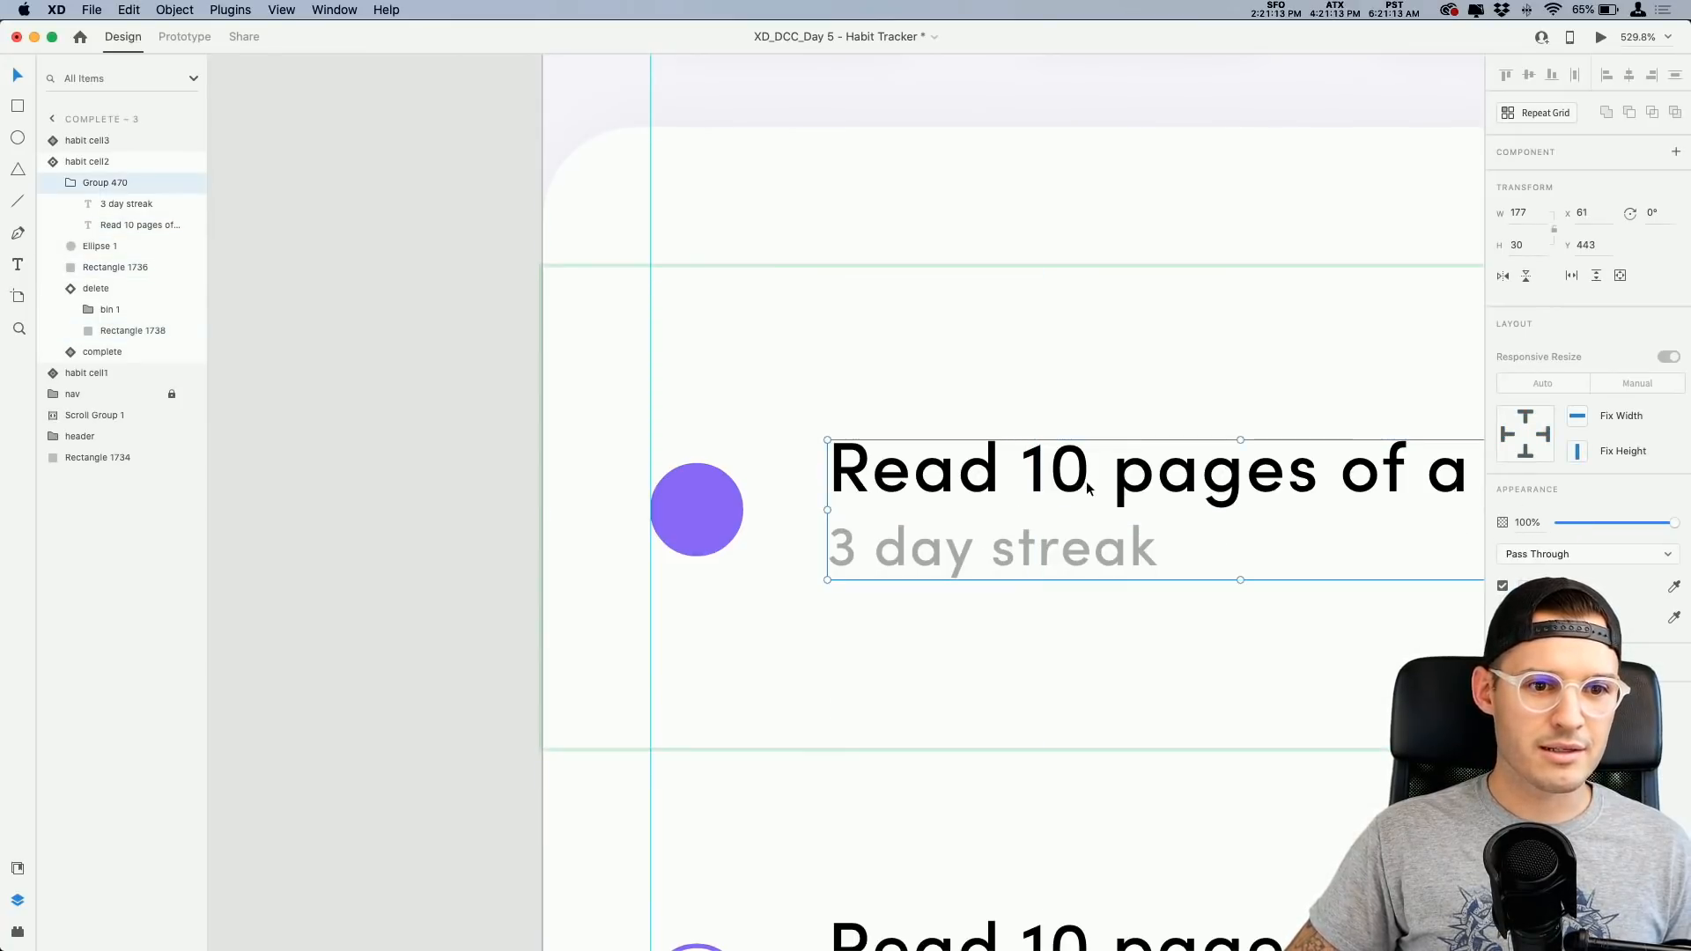
pyautogui.click(1580, 525)
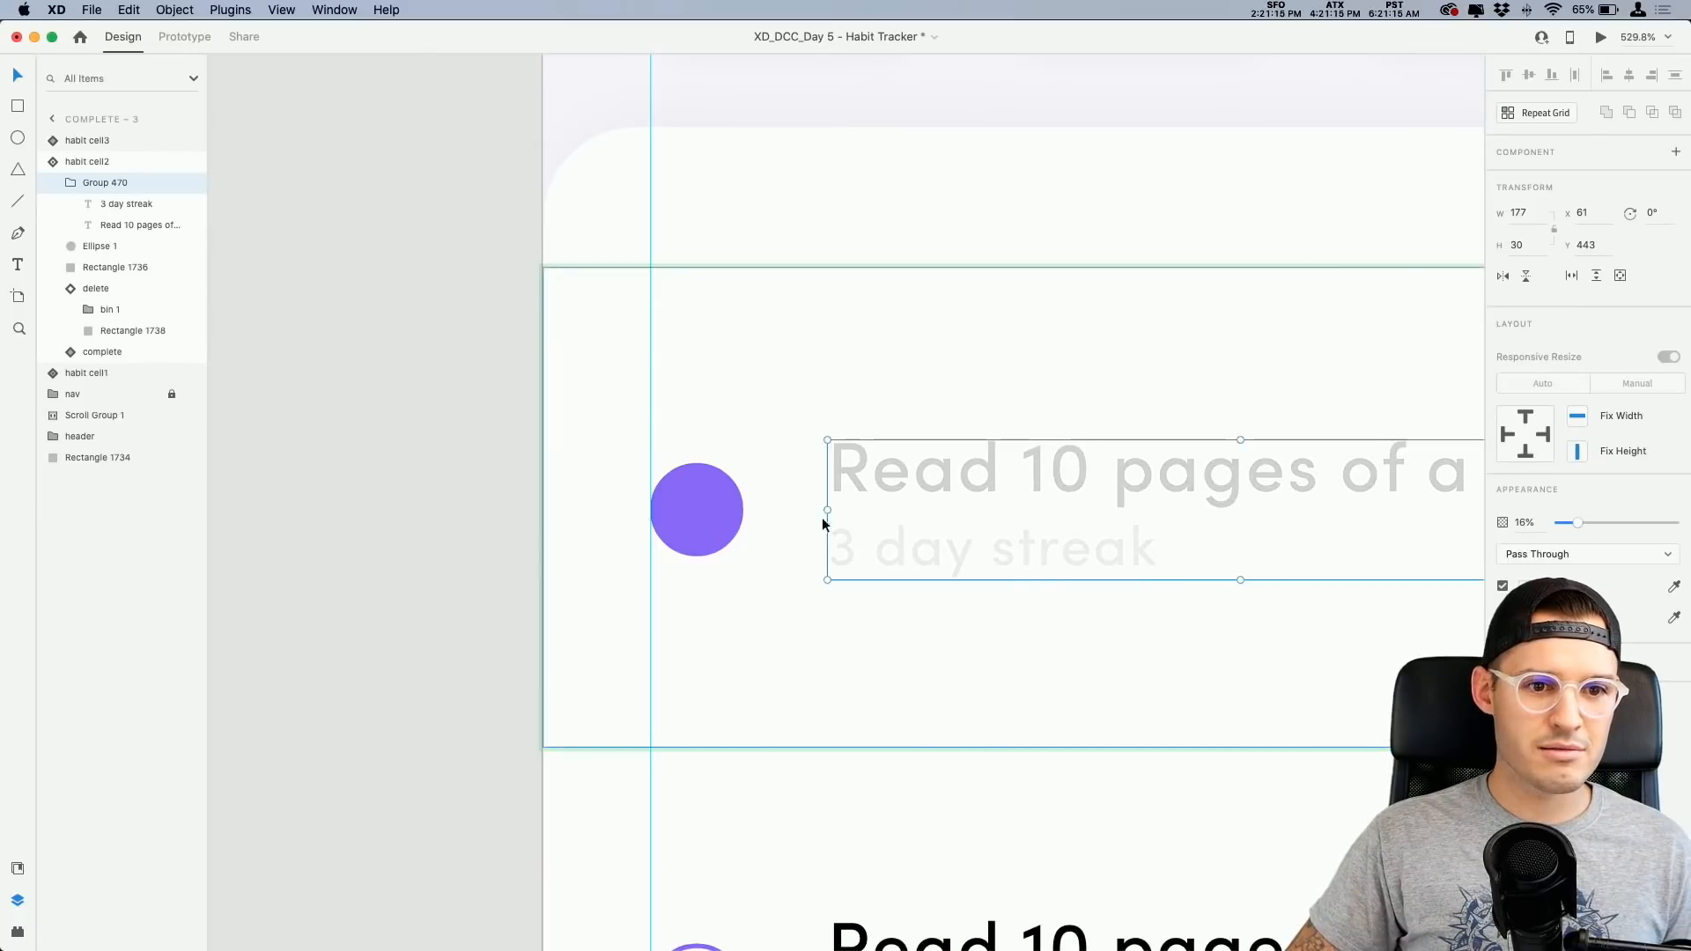
pyautogui.click(526, 458)
# Step: Rename the artboards complete, complete – 1, complete – 2 and complete – 3 to 1, 2, 3 and 4
pyautogui.press('super+2')
pyautogui.press('super+minus')
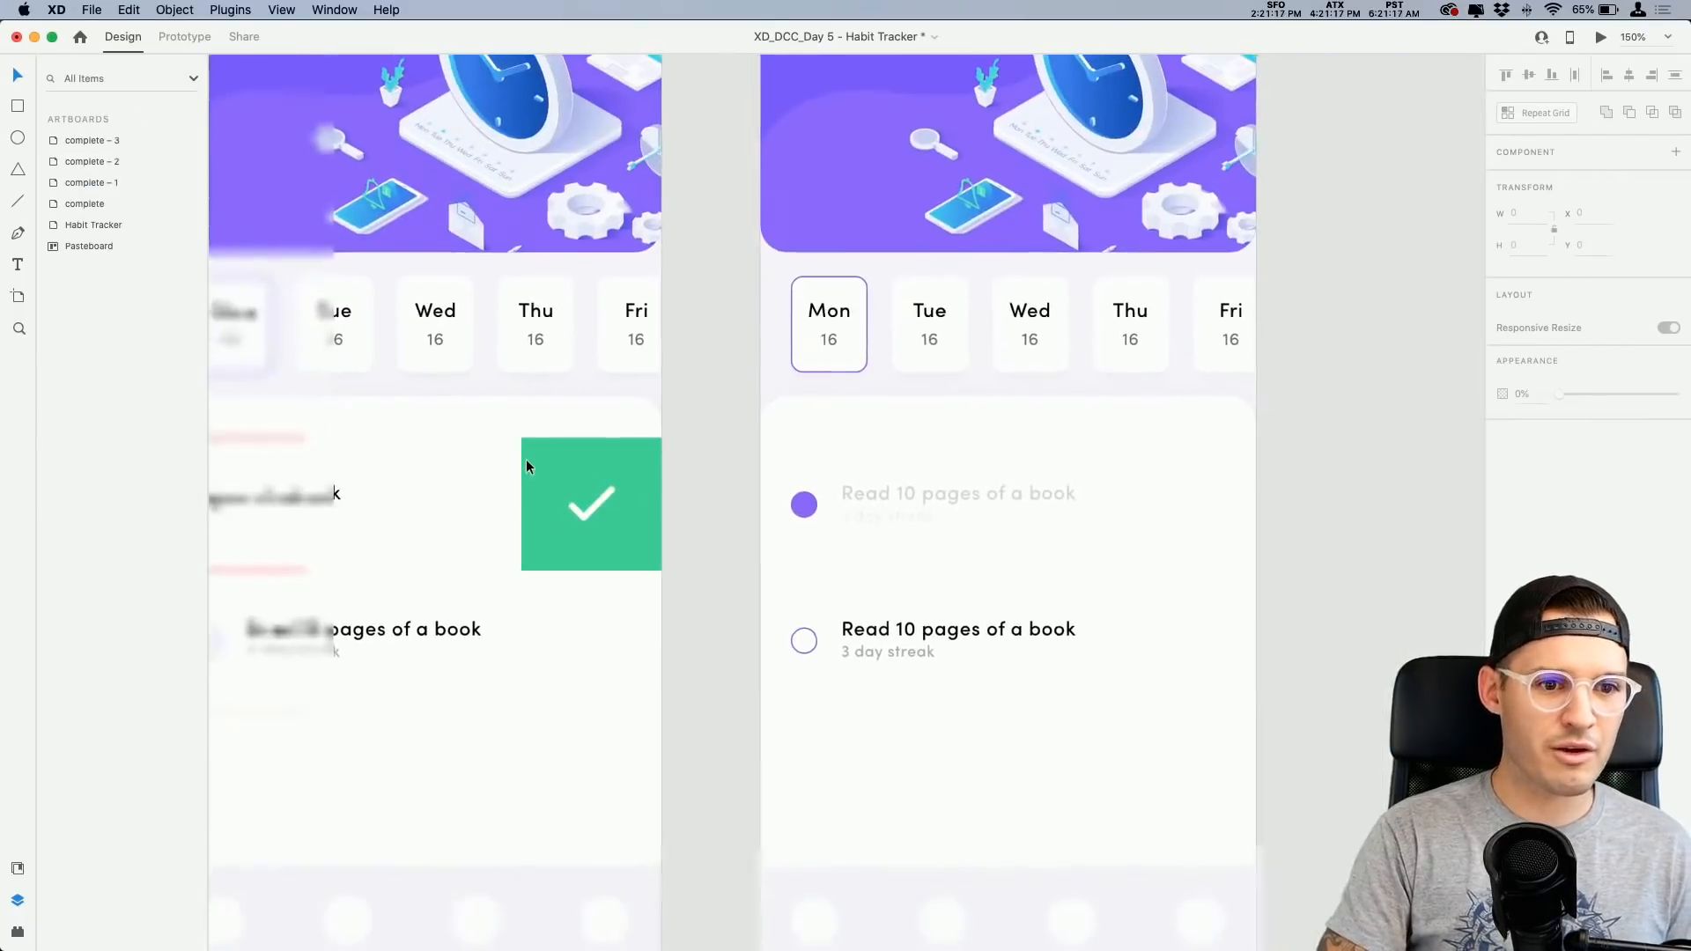
pyautogui.moveTo(847, 545); pyautogui.dragTo(1189, 547)
pyautogui.press('super+minus')
pyautogui.press('super+minus')
pyautogui.moveTo(858, 785); pyautogui.dragTo(1076, 794)
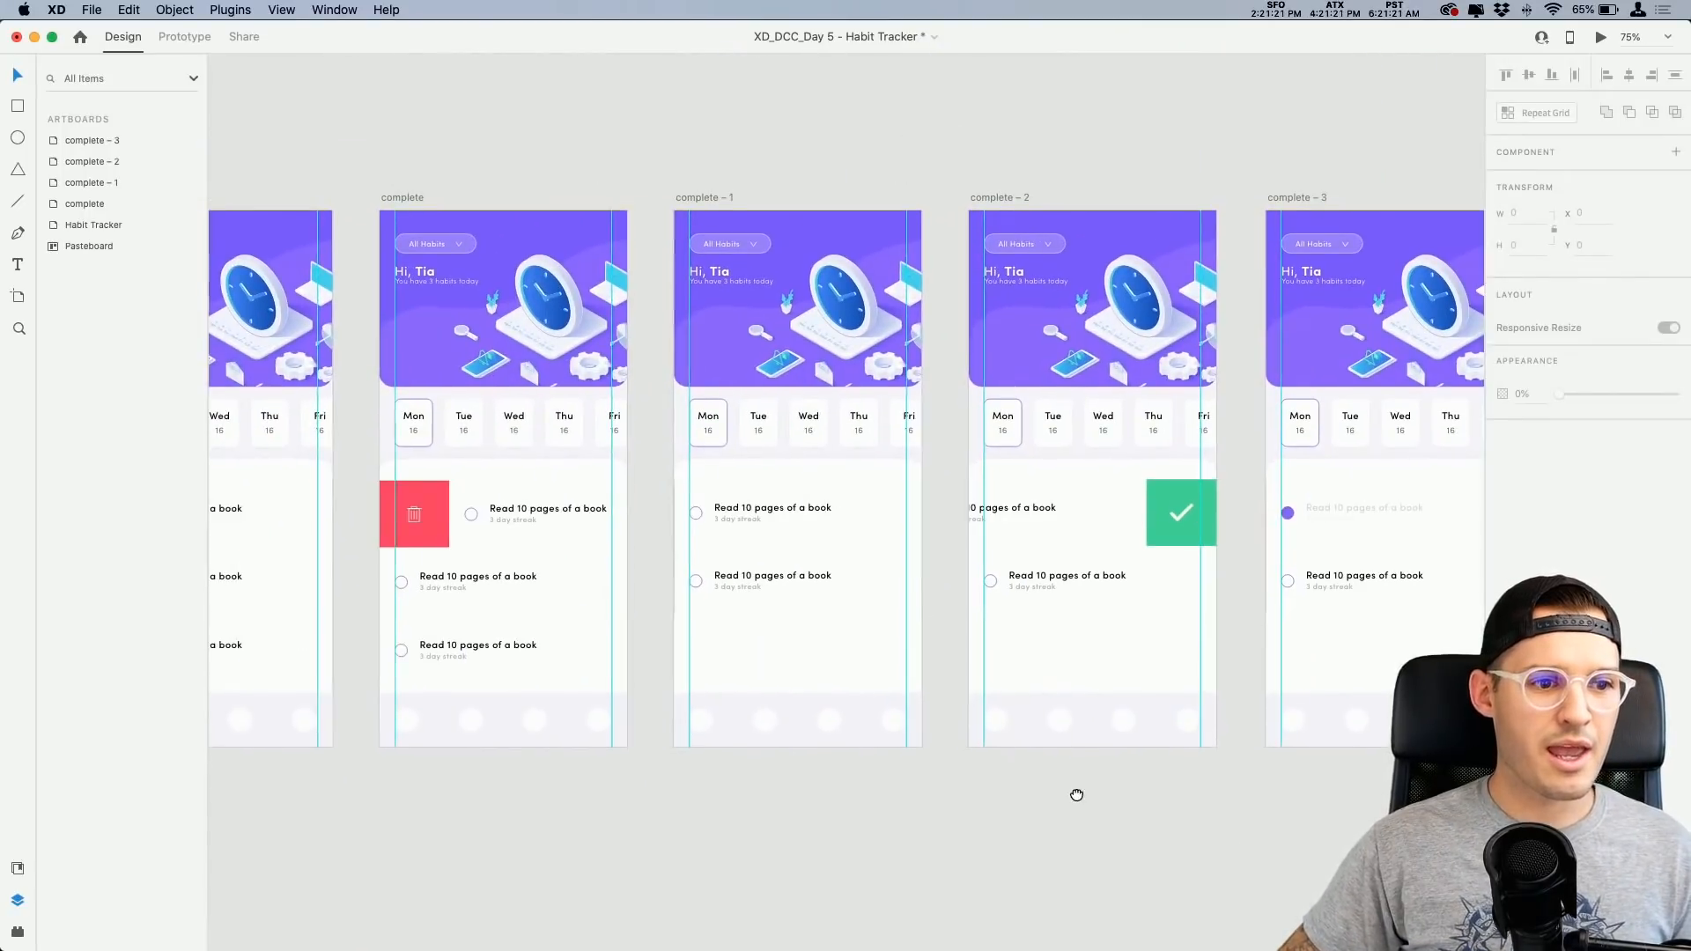
pyautogui.moveTo(737, 749); pyautogui.dragTo(1113, 763)
pyautogui.click(501, 212)
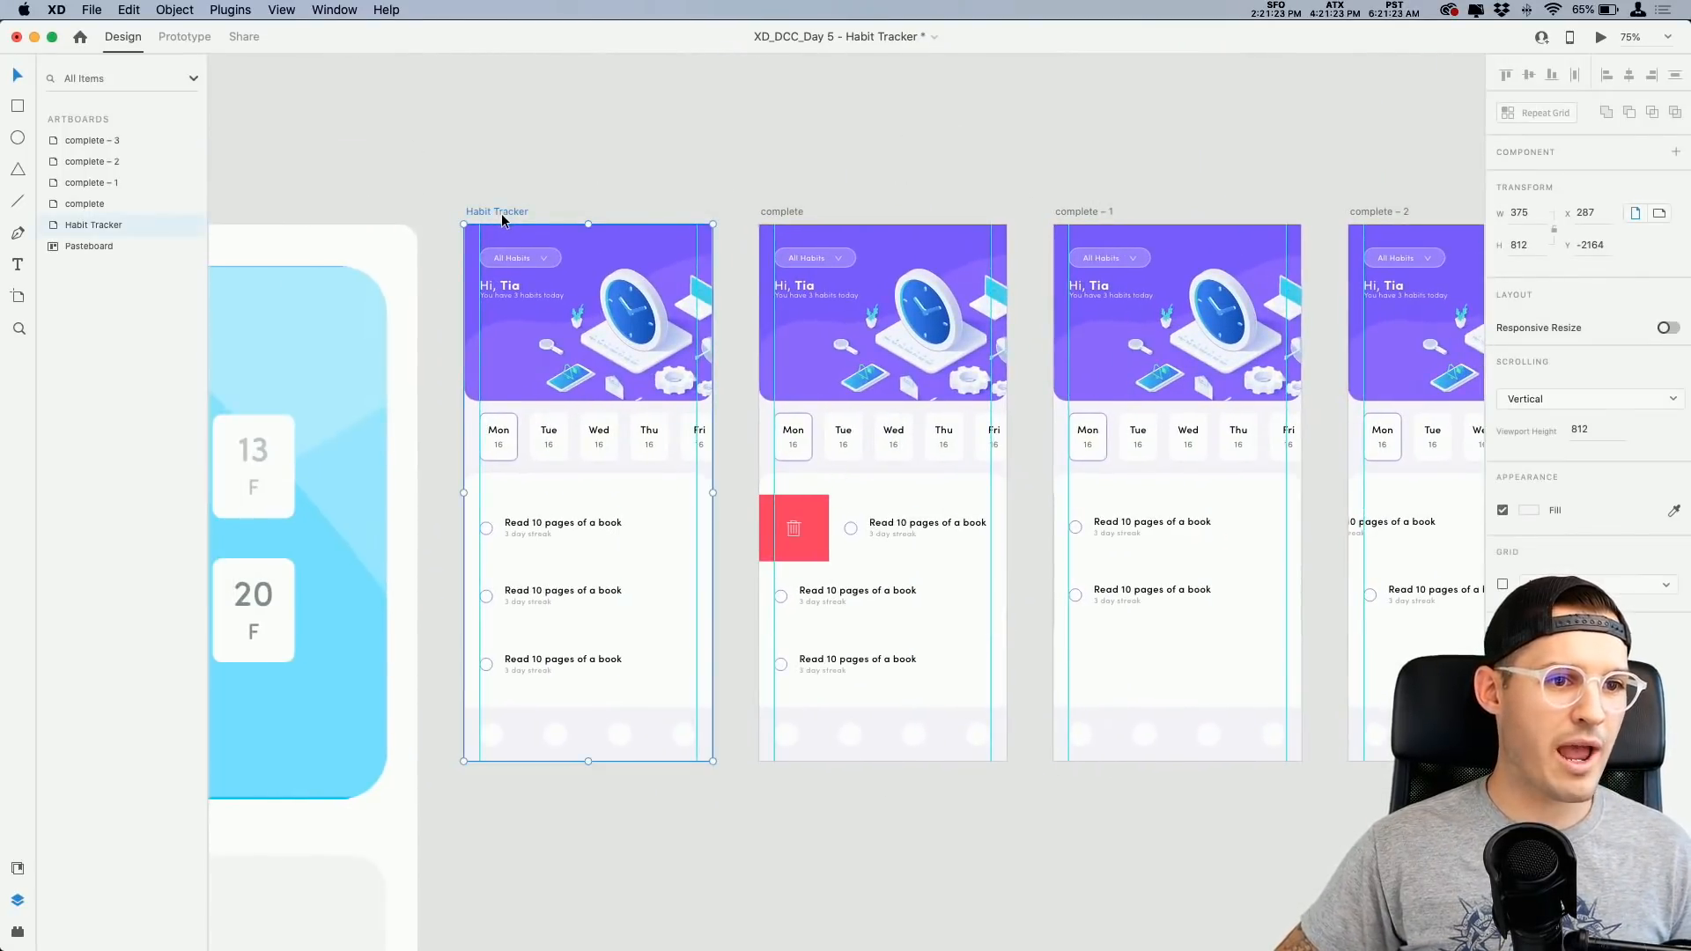
pyautogui.click(783, 213)
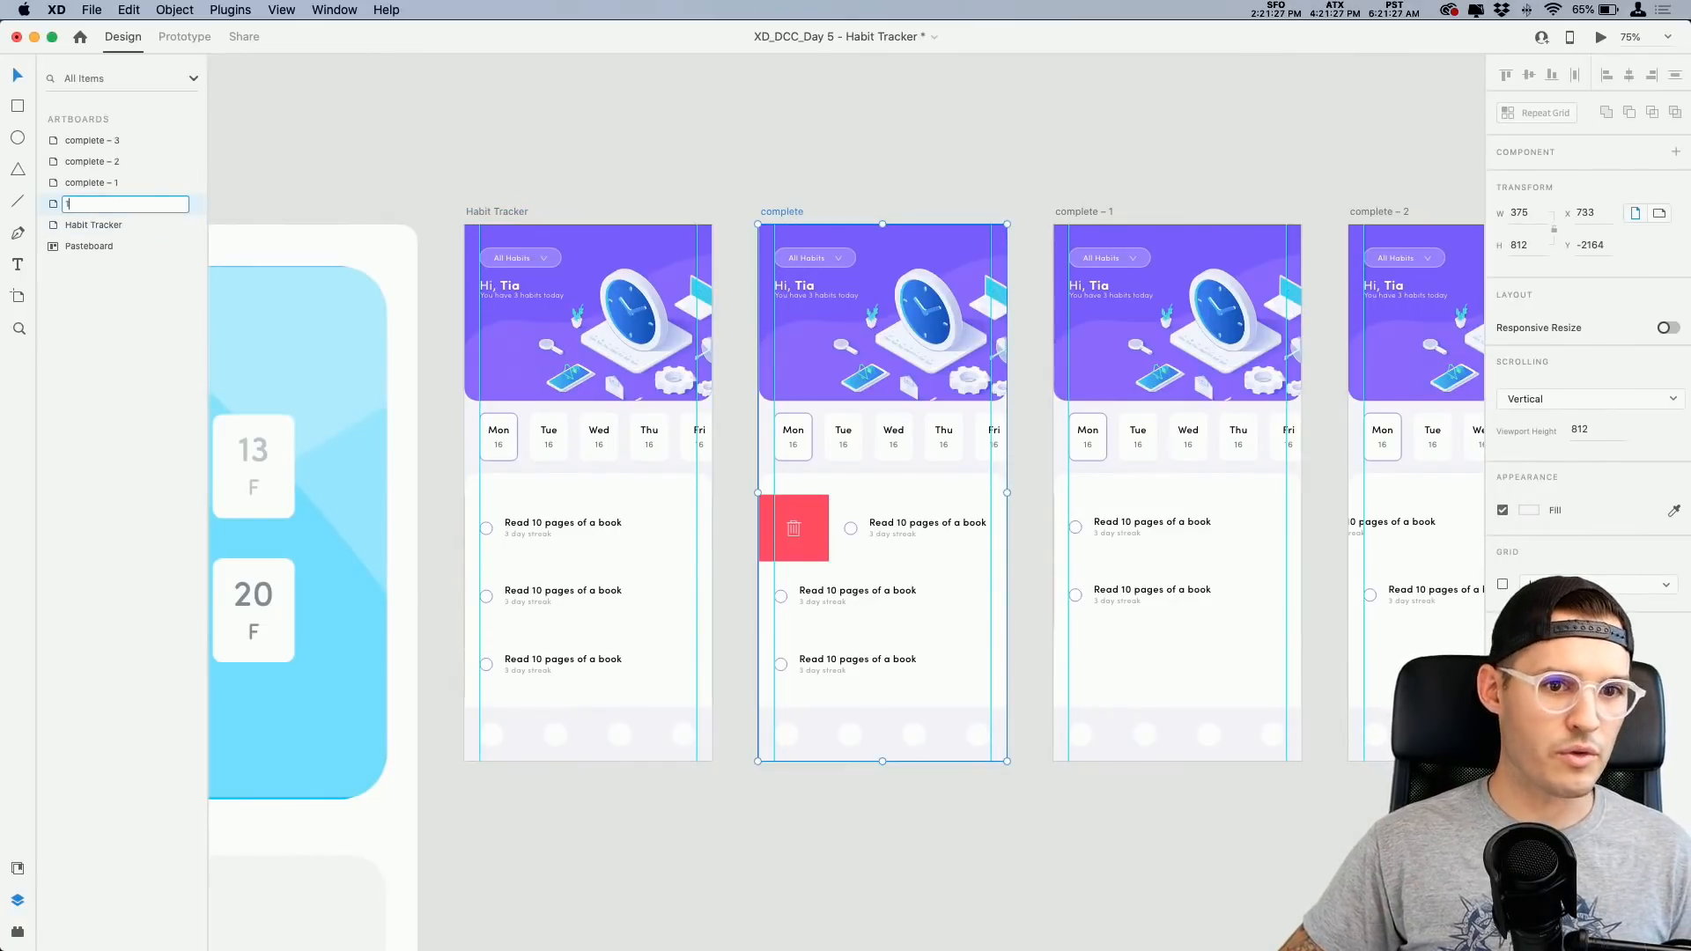
pyautogui.doubleClick(88, 183)
pyautogui.write('2')
pyautogui.doubleClick(99, 164)
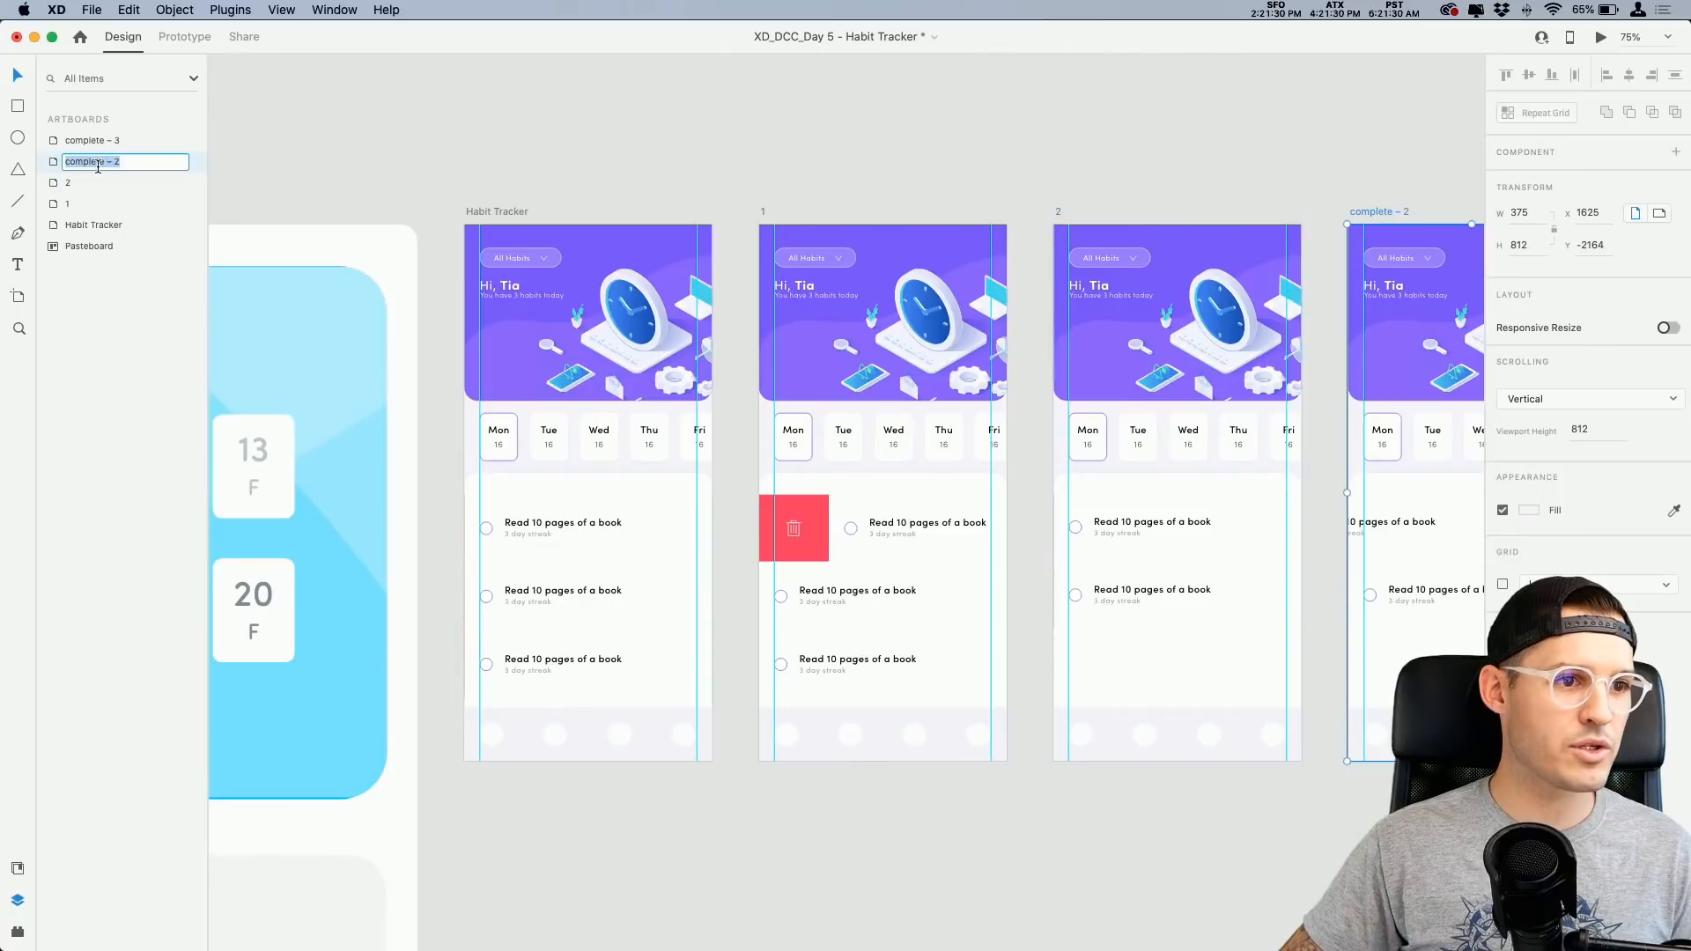
pyautogui.doubleClick(97, 142)
pyautogui.write('4')
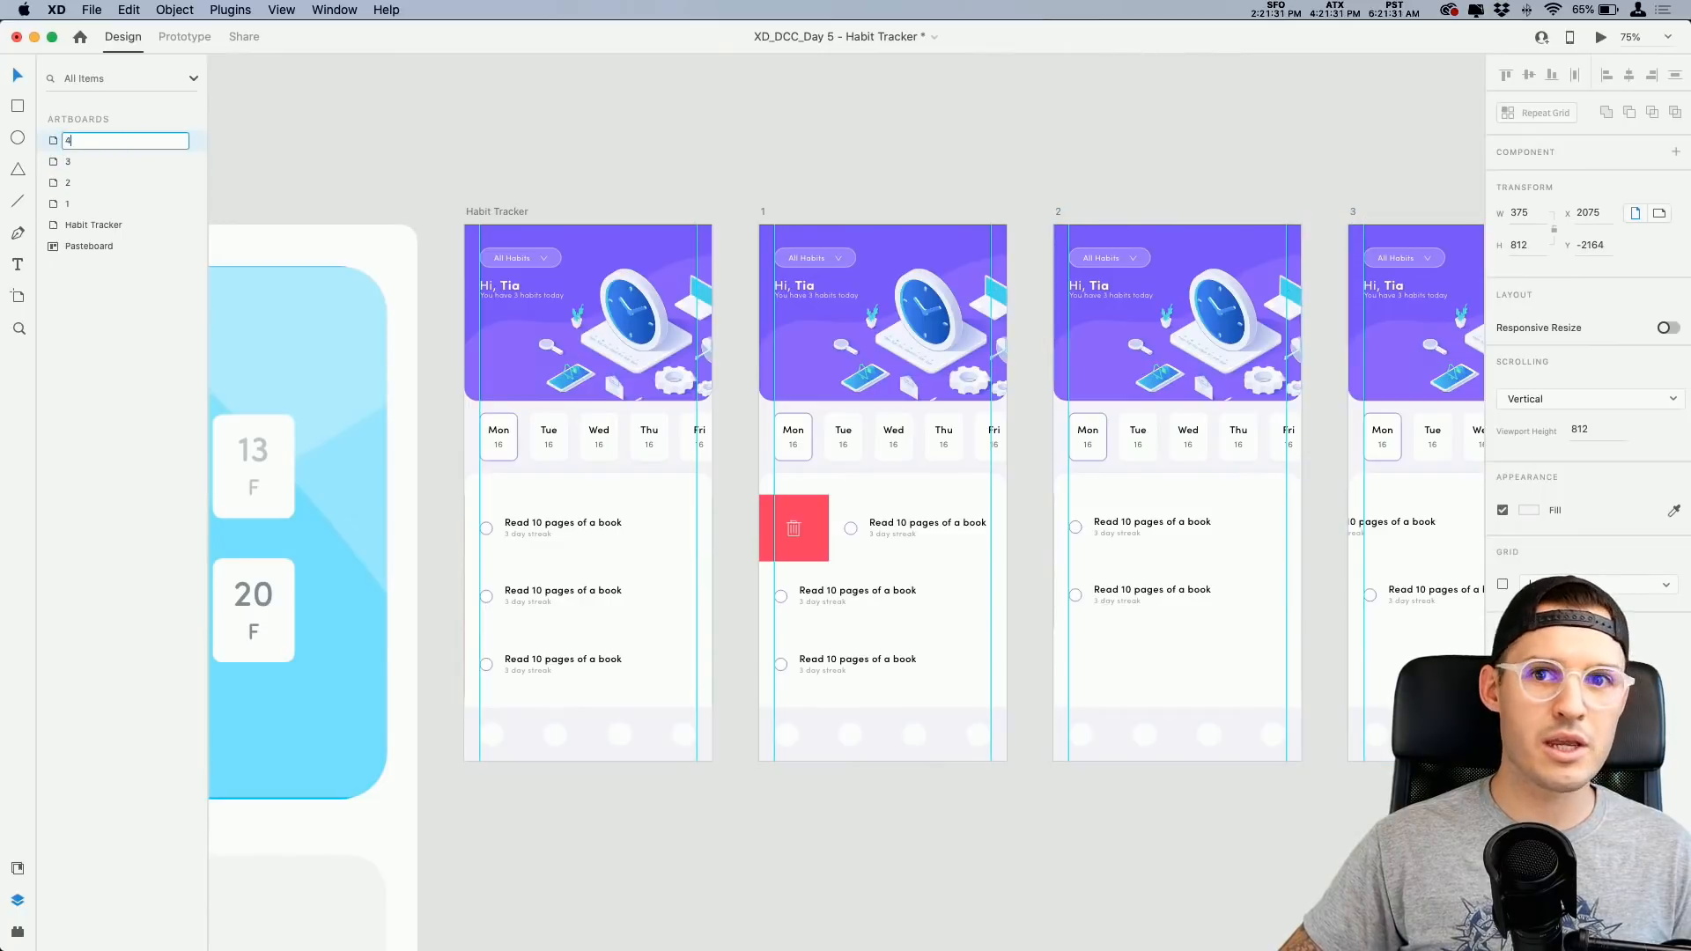
pyautogui.click(320, 122)
pyautogui.click(516, 214)
pyautogui.hotkey('ctrl', 'Tab')
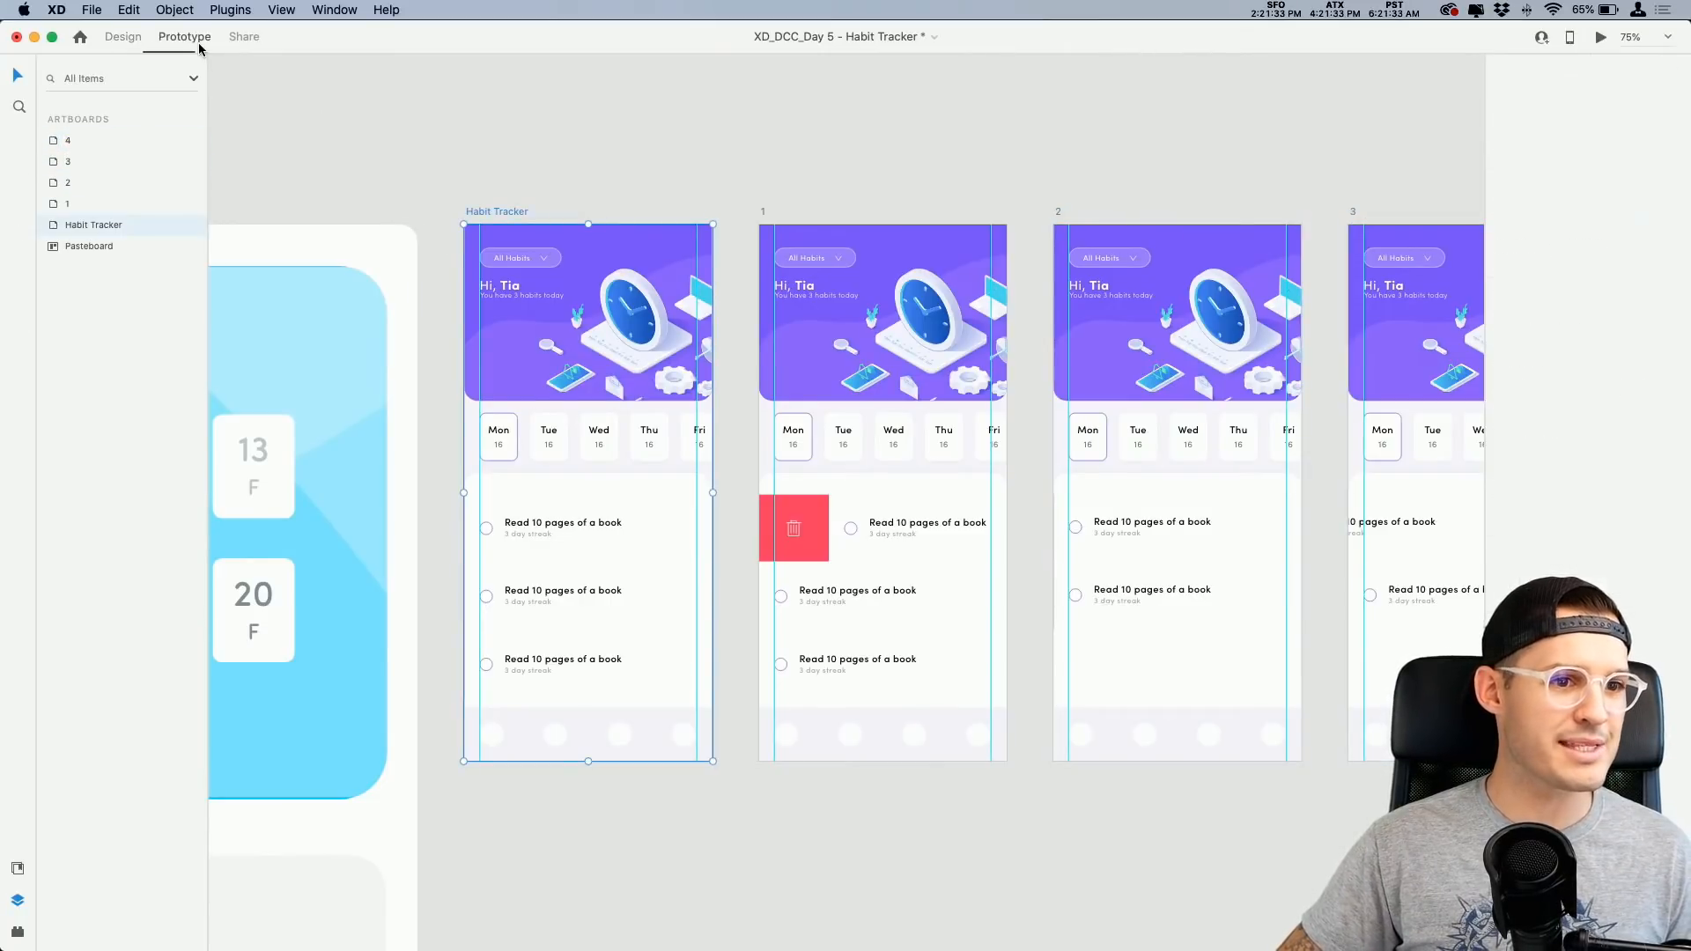
pyautogui.click(663, 526)
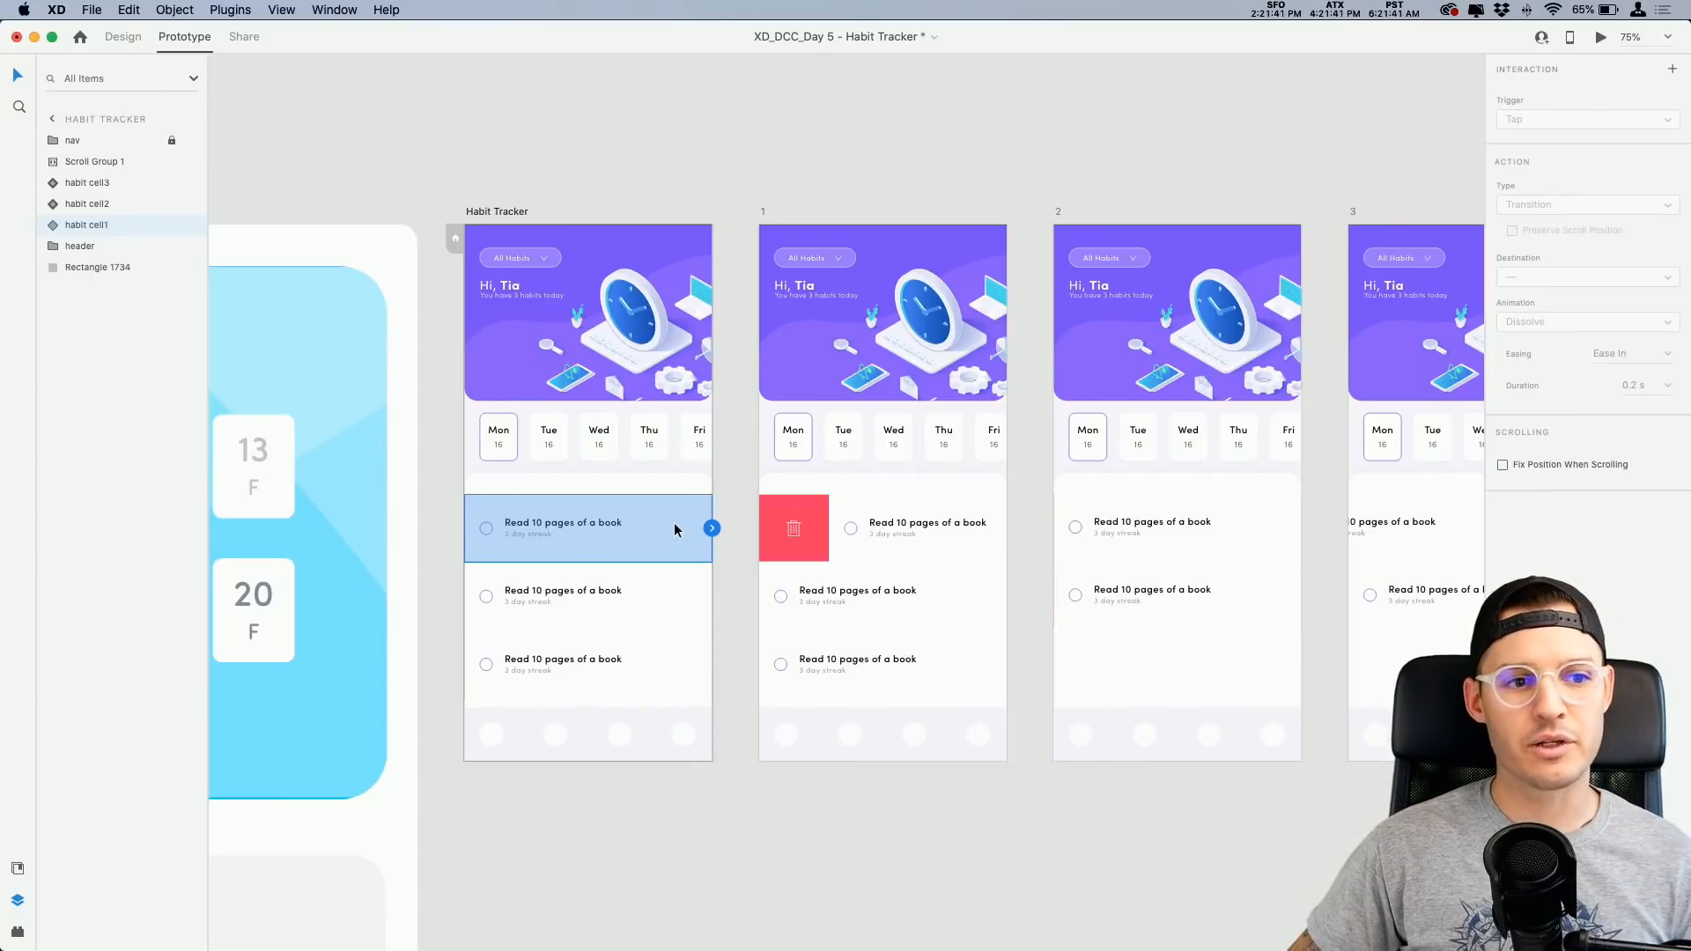
pyautogui.press('Escape')
pyautogui.scroll(5, 668, 527)
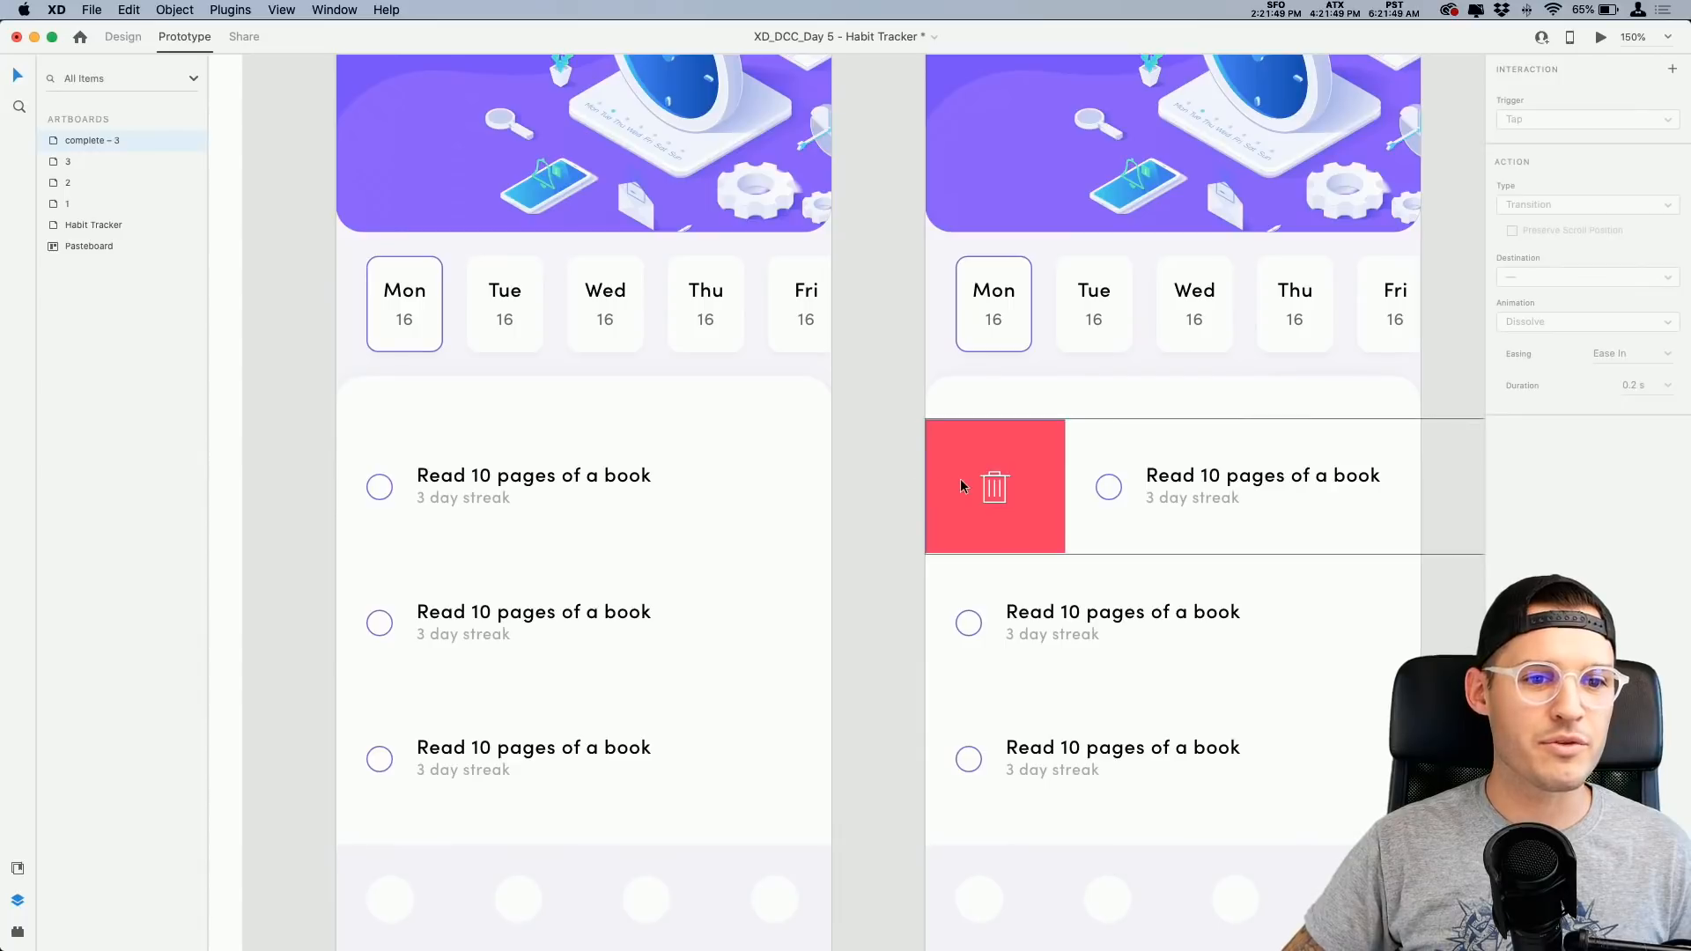
# Step: Return to design mode and cut the delete and complete blocks out of habit cell1 on the Habit Tracker artboard
pyautogui.click(475, 477)
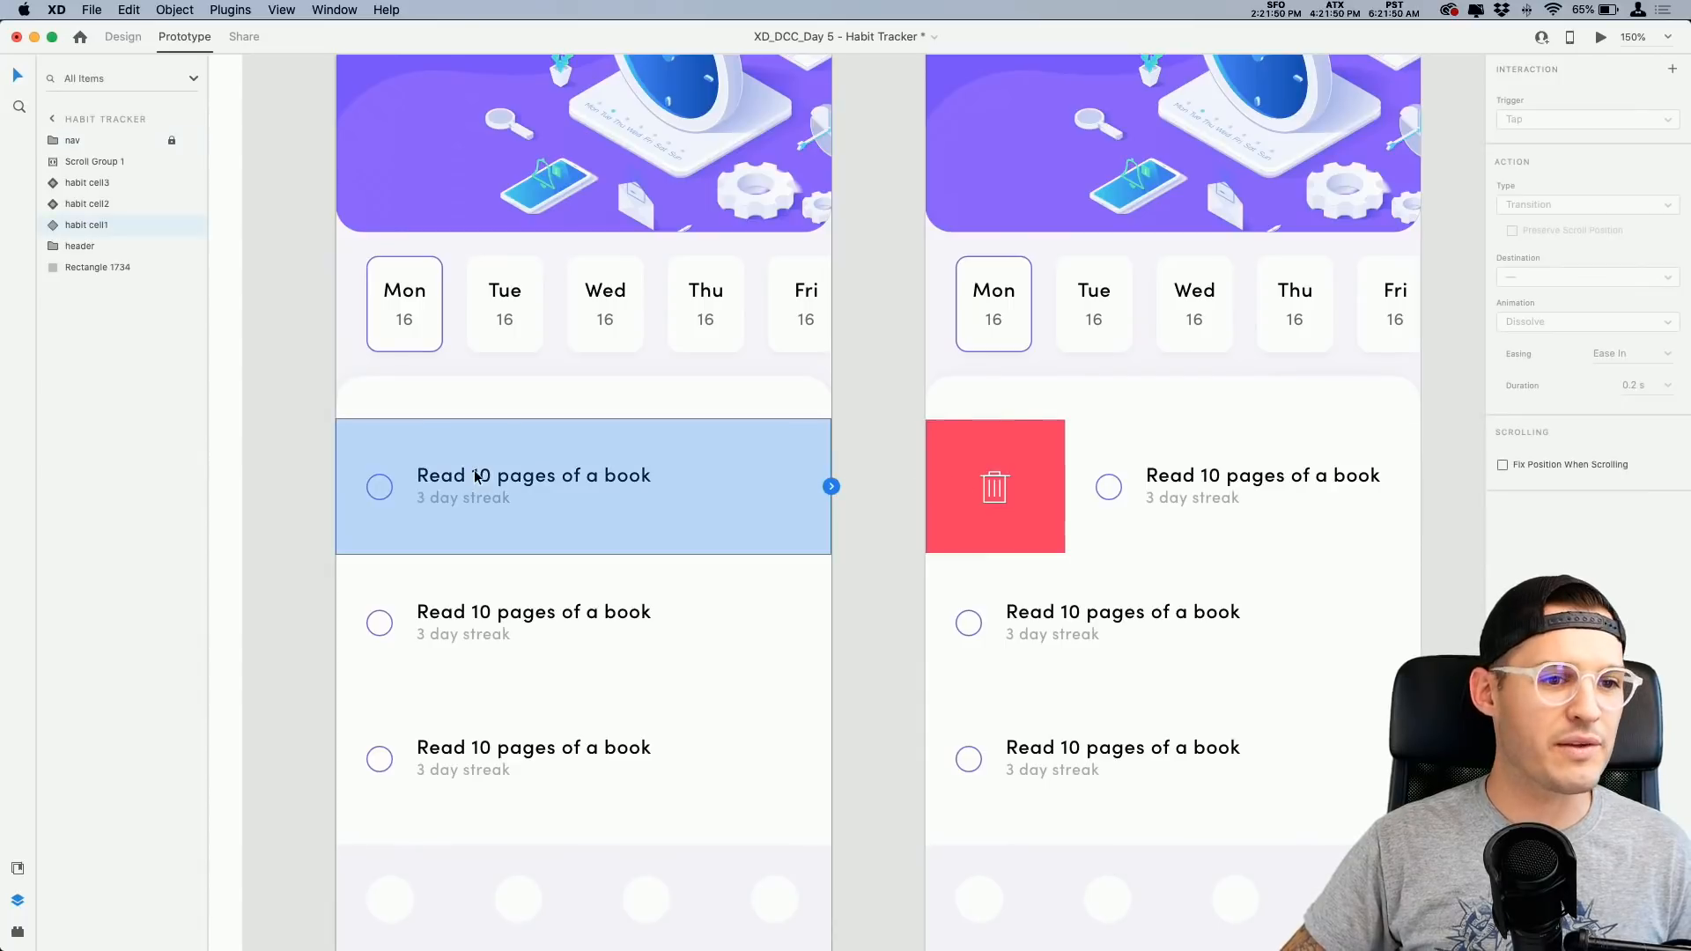
pyautogui.click(124, 39)
pyautogui.click(54, 226)
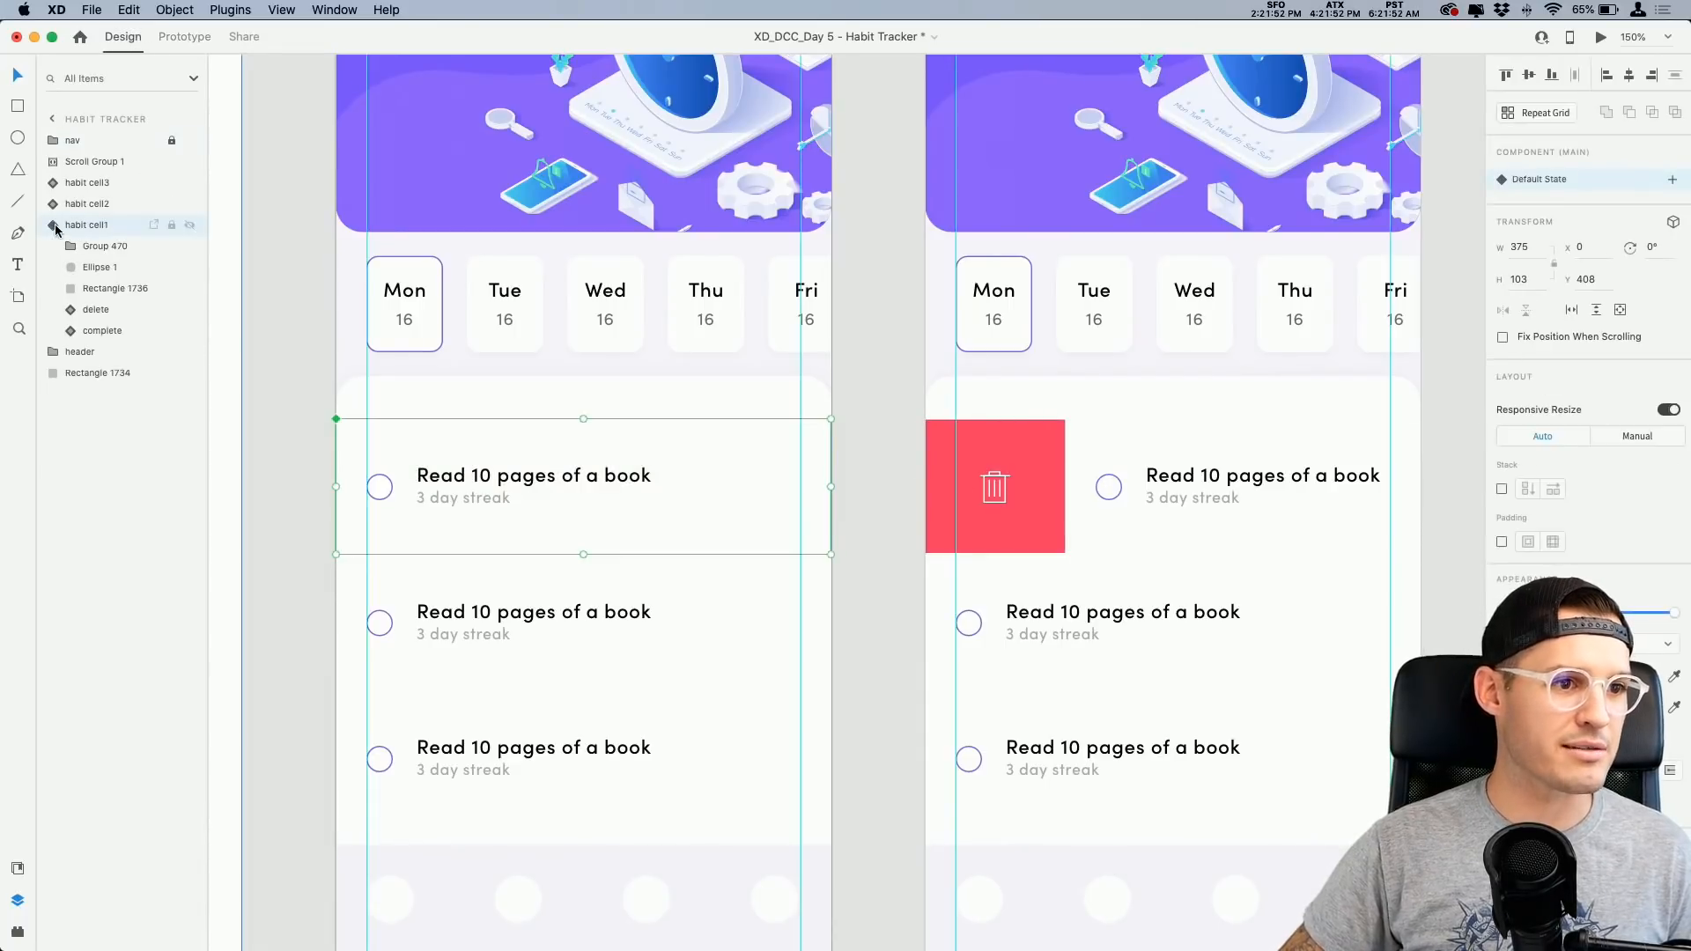
pyautogui.click(130, 310)
pyautogui.keyDown('shift'); pyautogui.click(130, 331); pyautogui.keyUp('shift')
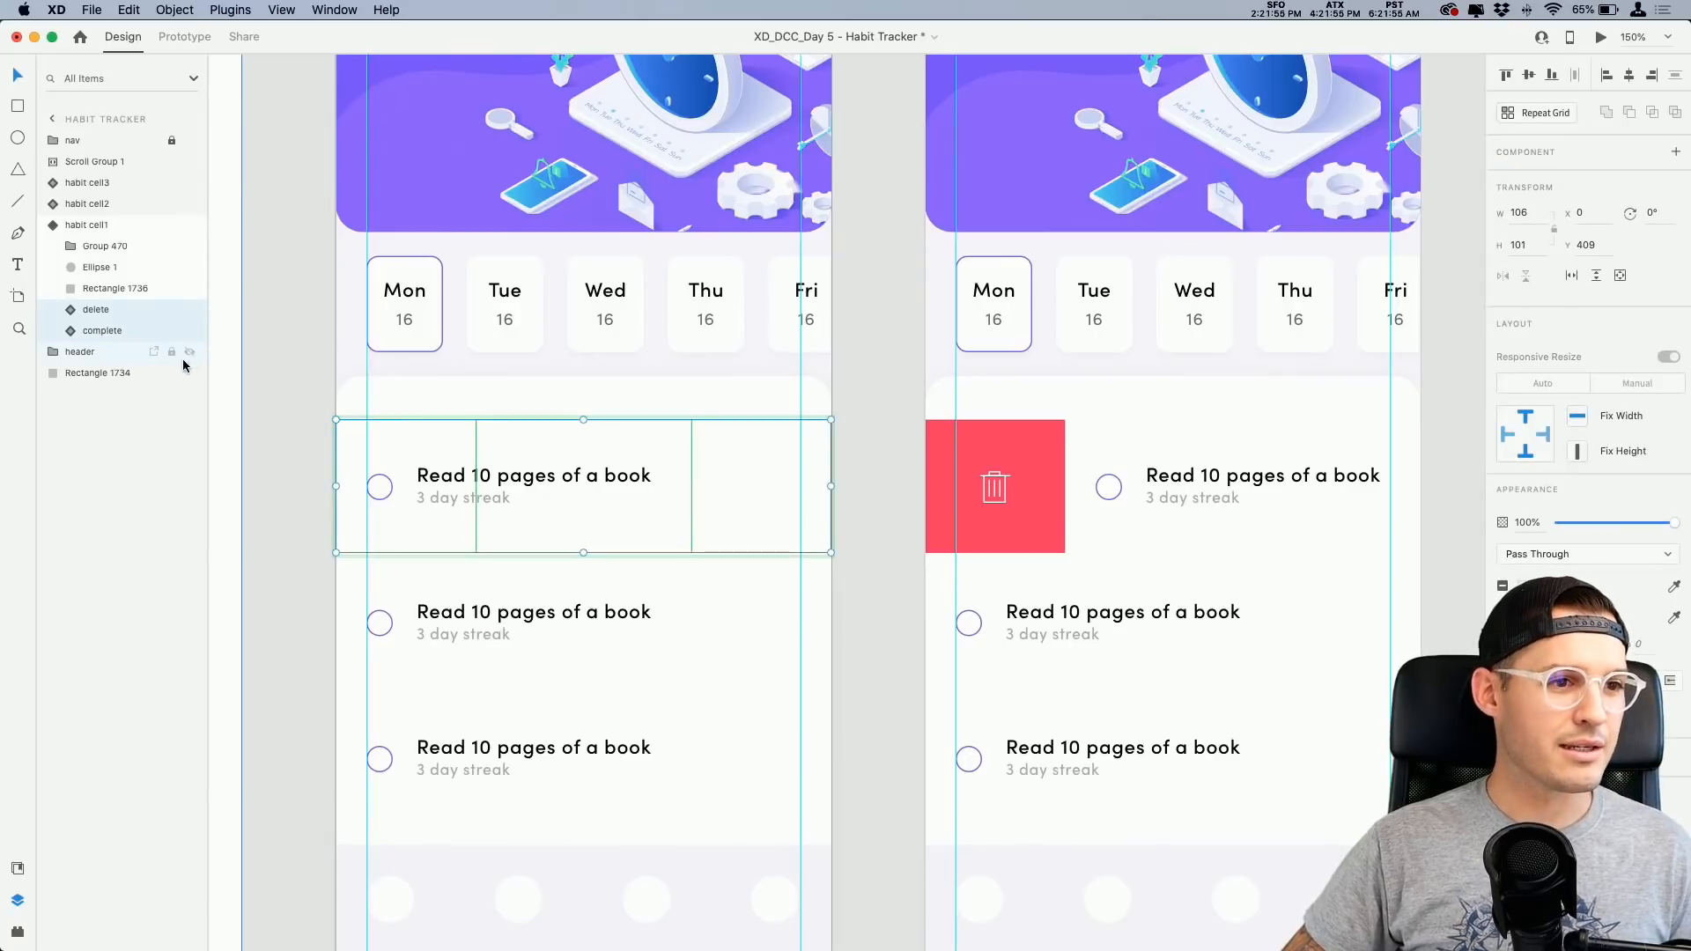
pyautogui.press('Delete')
# Step: Delete both habit cells from the complete – 3 artboard
pyautogui.click(921, 500)
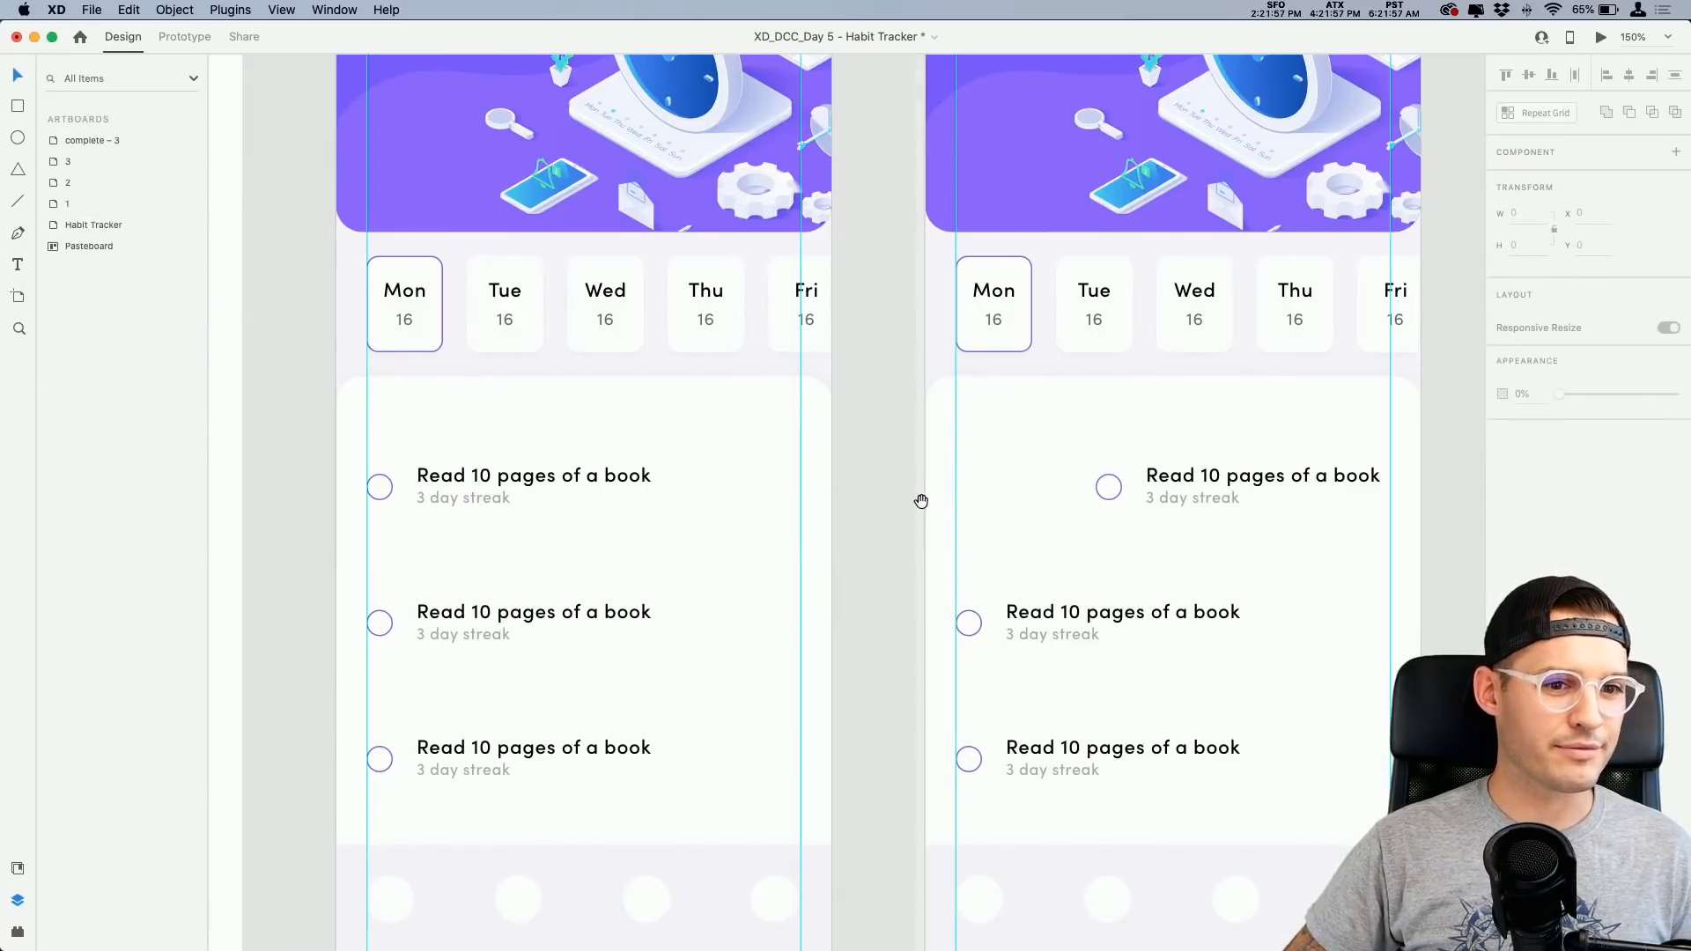
pyautogui.moveTo(921, 500); pyautogui.dragTo(628, 533)
pyautogui.press('super+minus')
pyautogui.press('super+minus')
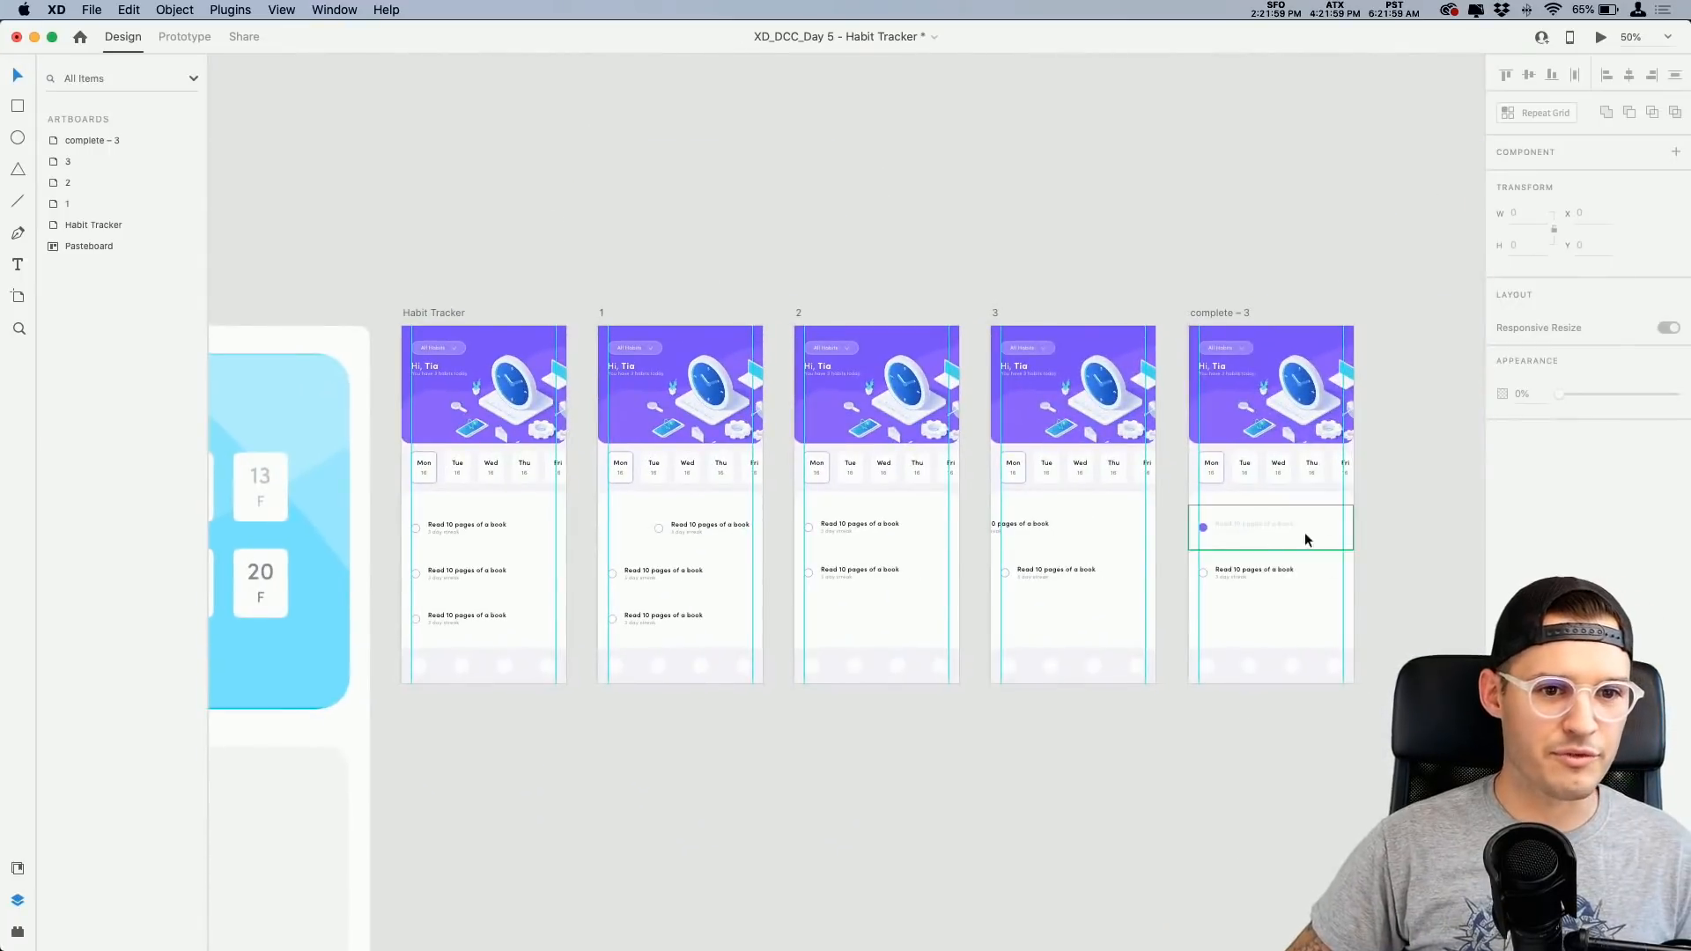
pyautogui.click(1301, 534)
pyautogui.press('Delete')
pyautogui.click(1260, 565)
pyautogui.press('Delete')
# Step: Delete the habit cells from artboards 3 and 2
pyautogui.click(1087, 577)
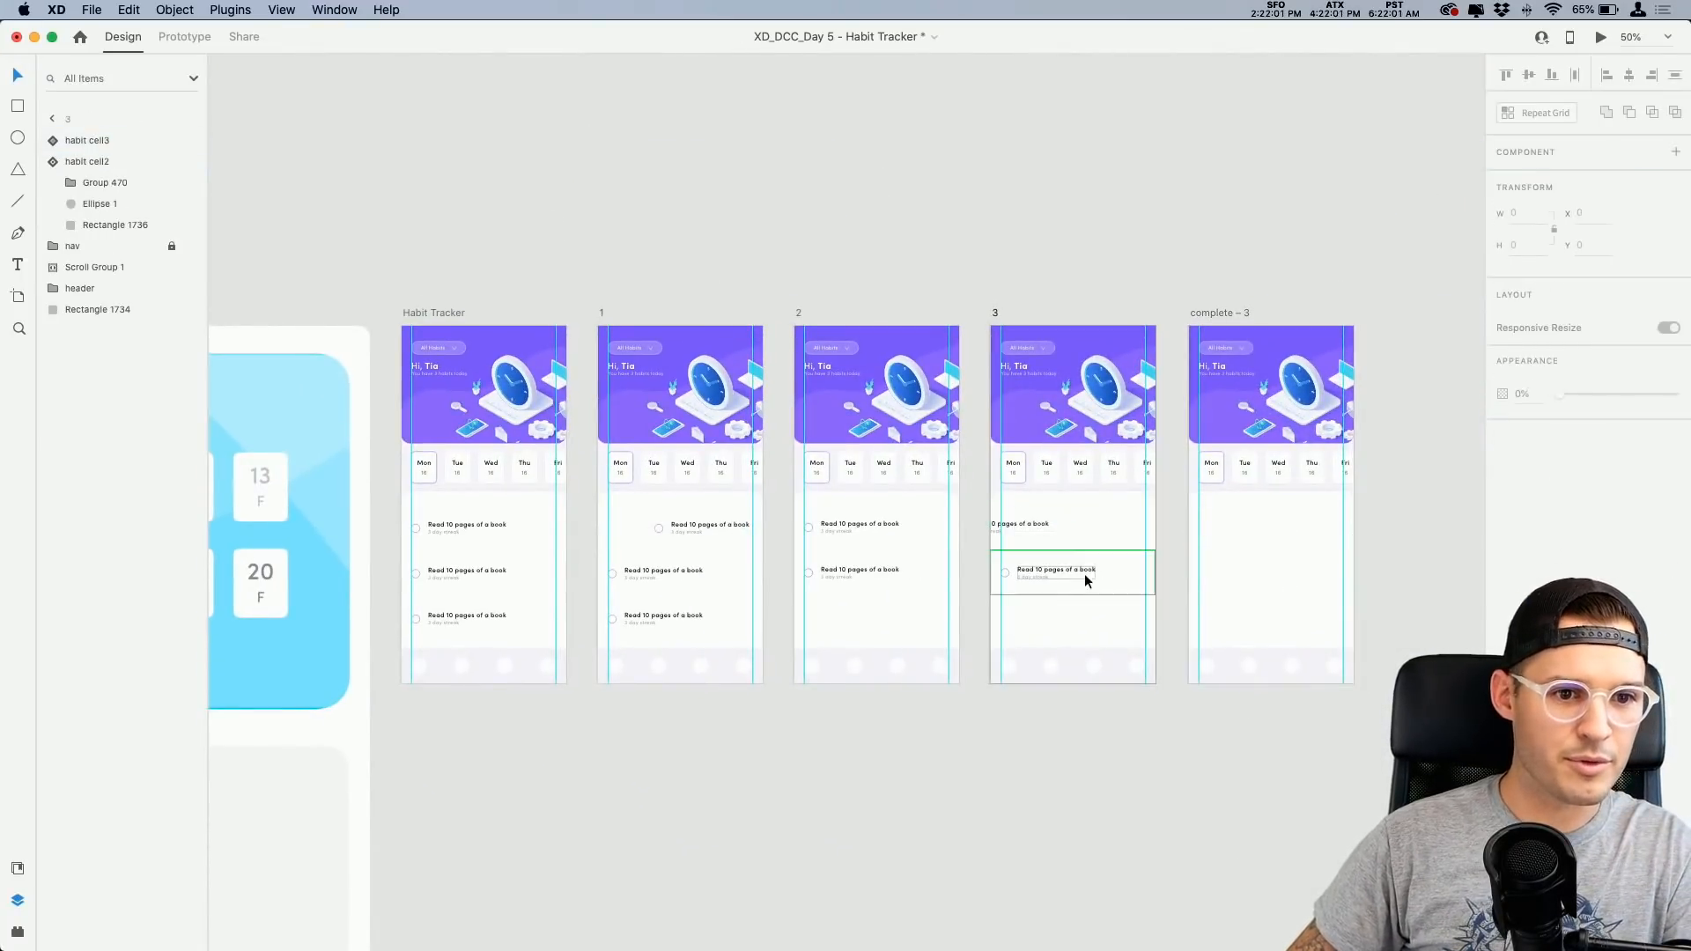
pyautogui.press('Delete')
pyautogui.click(888, 570)
pyautogui.click(1035, 526)
pyautogui.press('Delete')
pyautogui.click(888, 564)
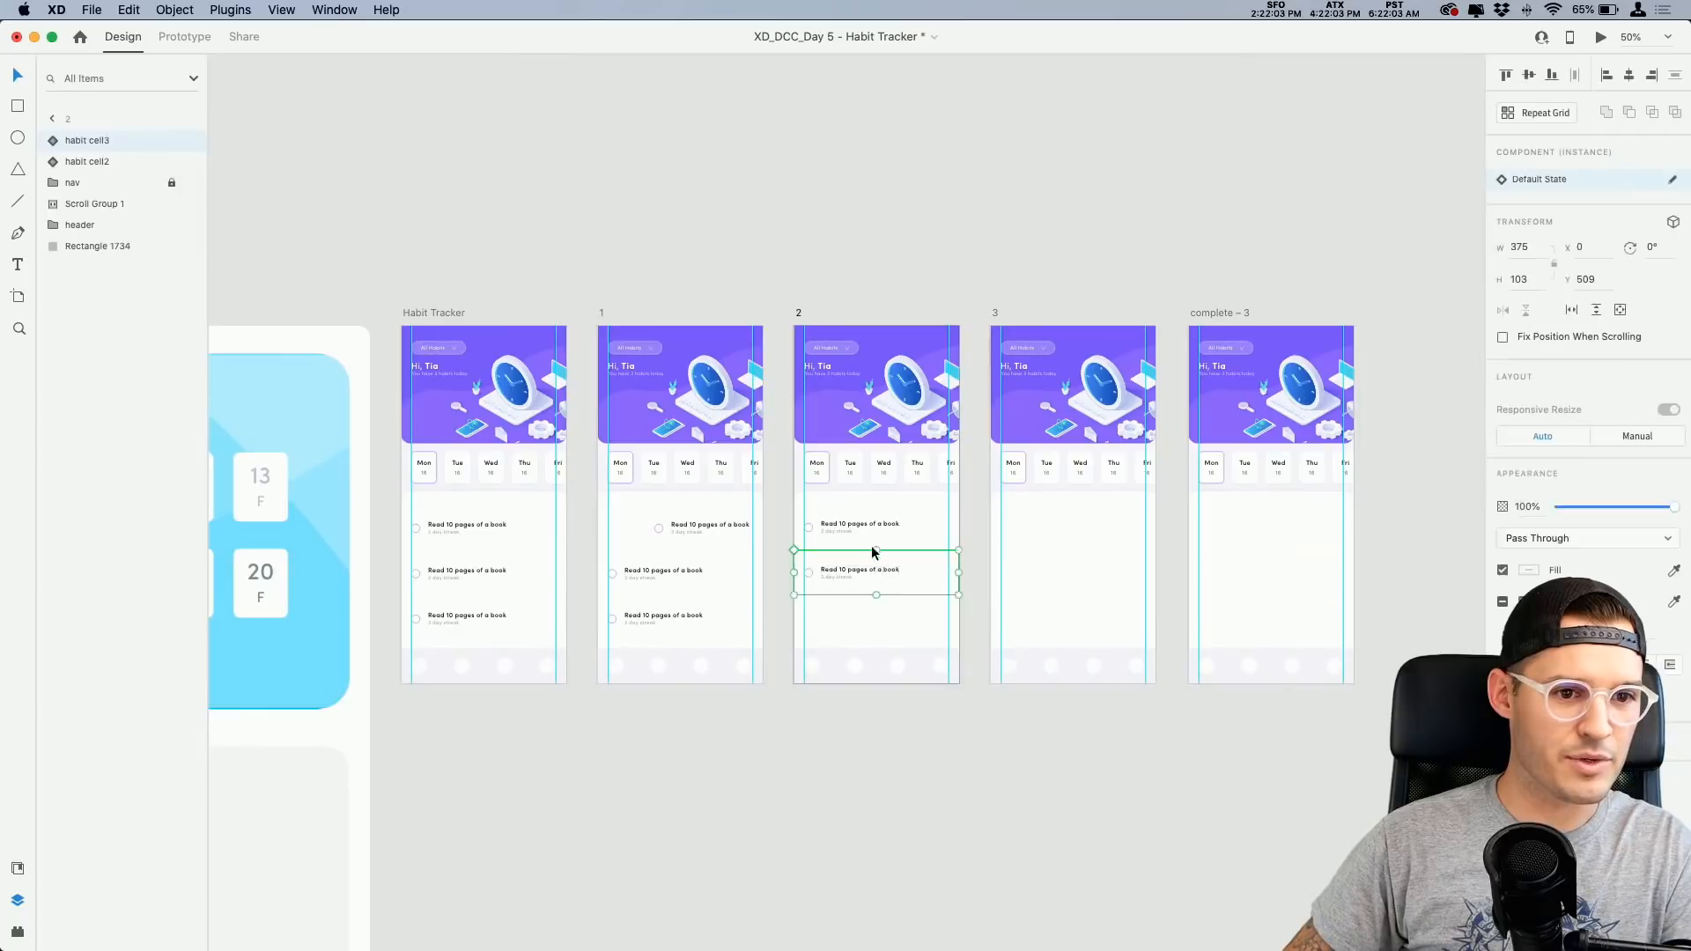
pyautogui.press('Delete')
pyautogui.click(853, 537)
pyautogui.press('Delete')
# Step: Delete all three habit cells from artboard 1
pyautogui.click(707, 540)
pyautogui.press('Delete')
pyautogui.click(694, 571)
pyautogui.press('Delete')
pyautogui.click(677, 611)
pyautogui.press('Delete')
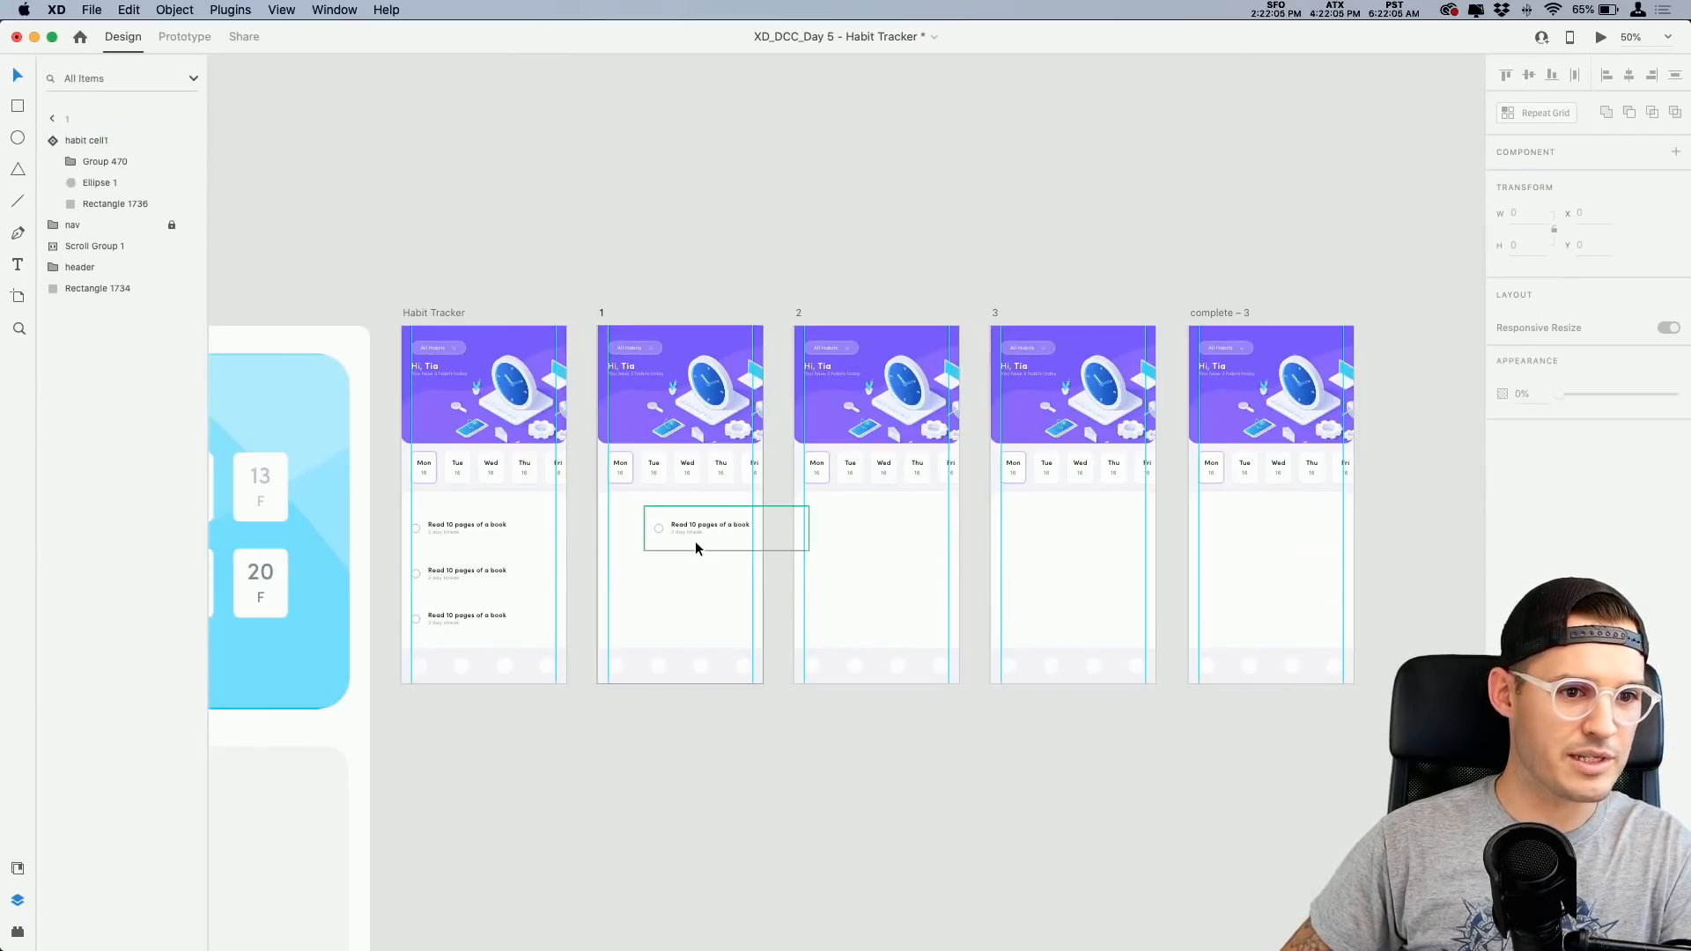
pyautogui.click(695, 540)
pyautogui.press('Delete')
# Step: Delete habit cell2 and habit cell3 from the Habit Tracker artboard, keeping only the first cell
pyautogui.click(500, 577)
pyautogui.press('Delete')
pyautogui.click(486, 613)
pyautogui.press('Delete')
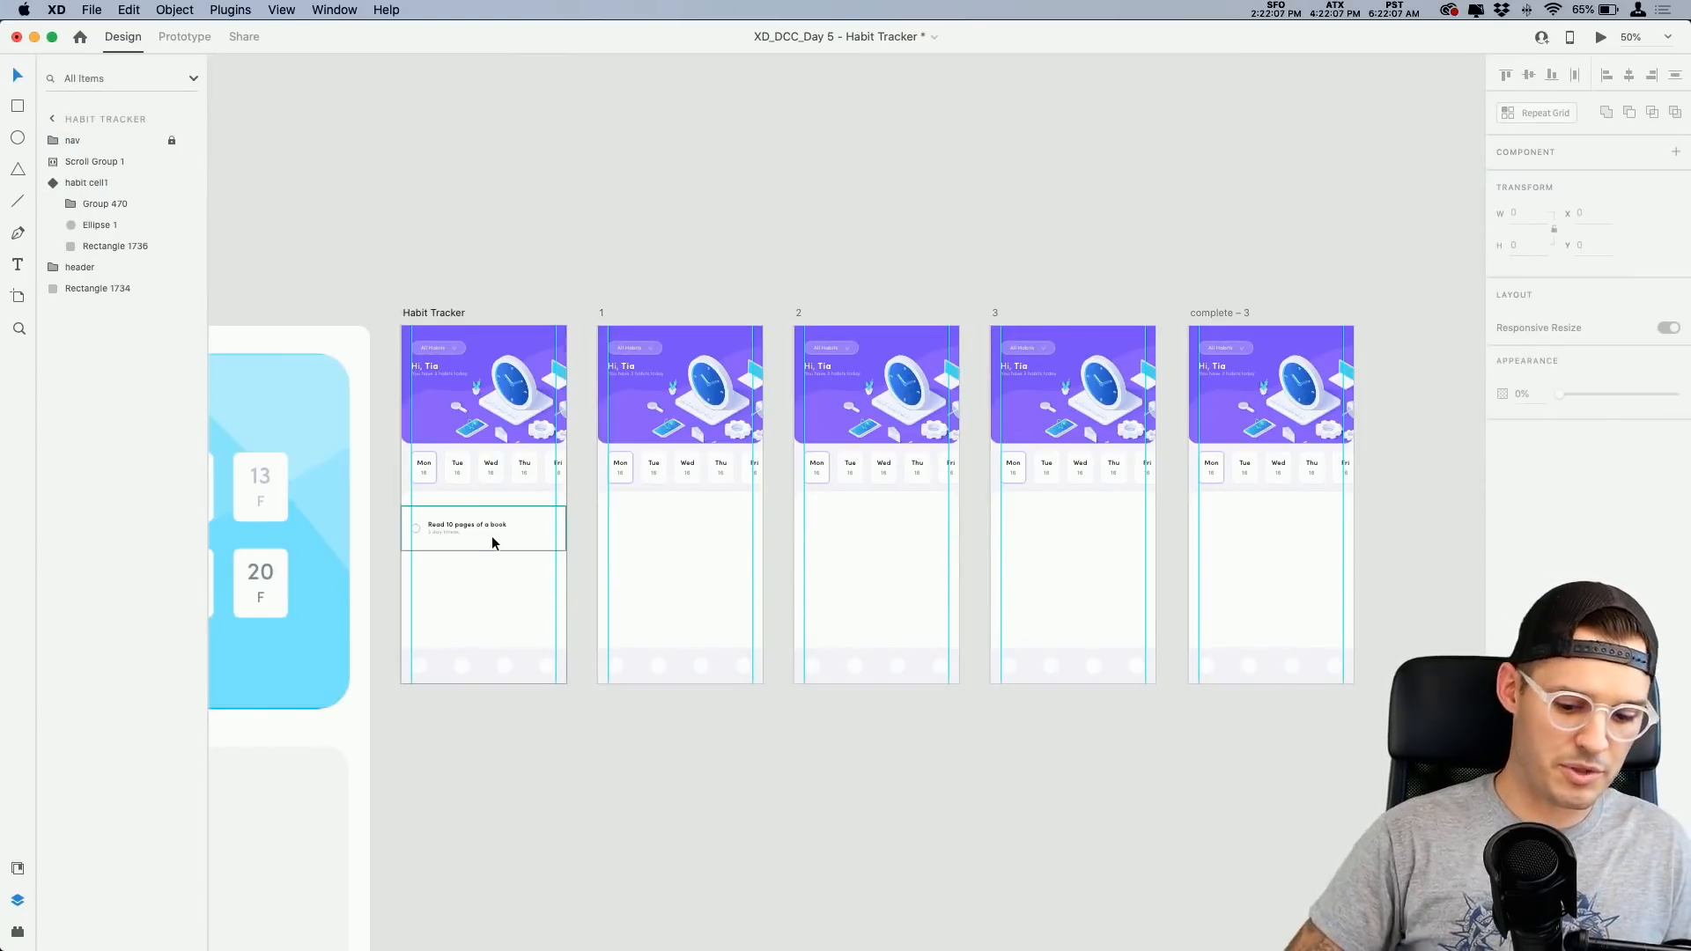
# Step: Paste the cut delete and complete blocks directly onto the Habit Tracker artboard, outside the habit cell1 component
pyautogui.press('super+equal')
pyautogui.press('super+equal')
pyautogui.moveTo(493, 537); pyautogui.dragTo(1355, 498)
pyautogui.click(779, 521)
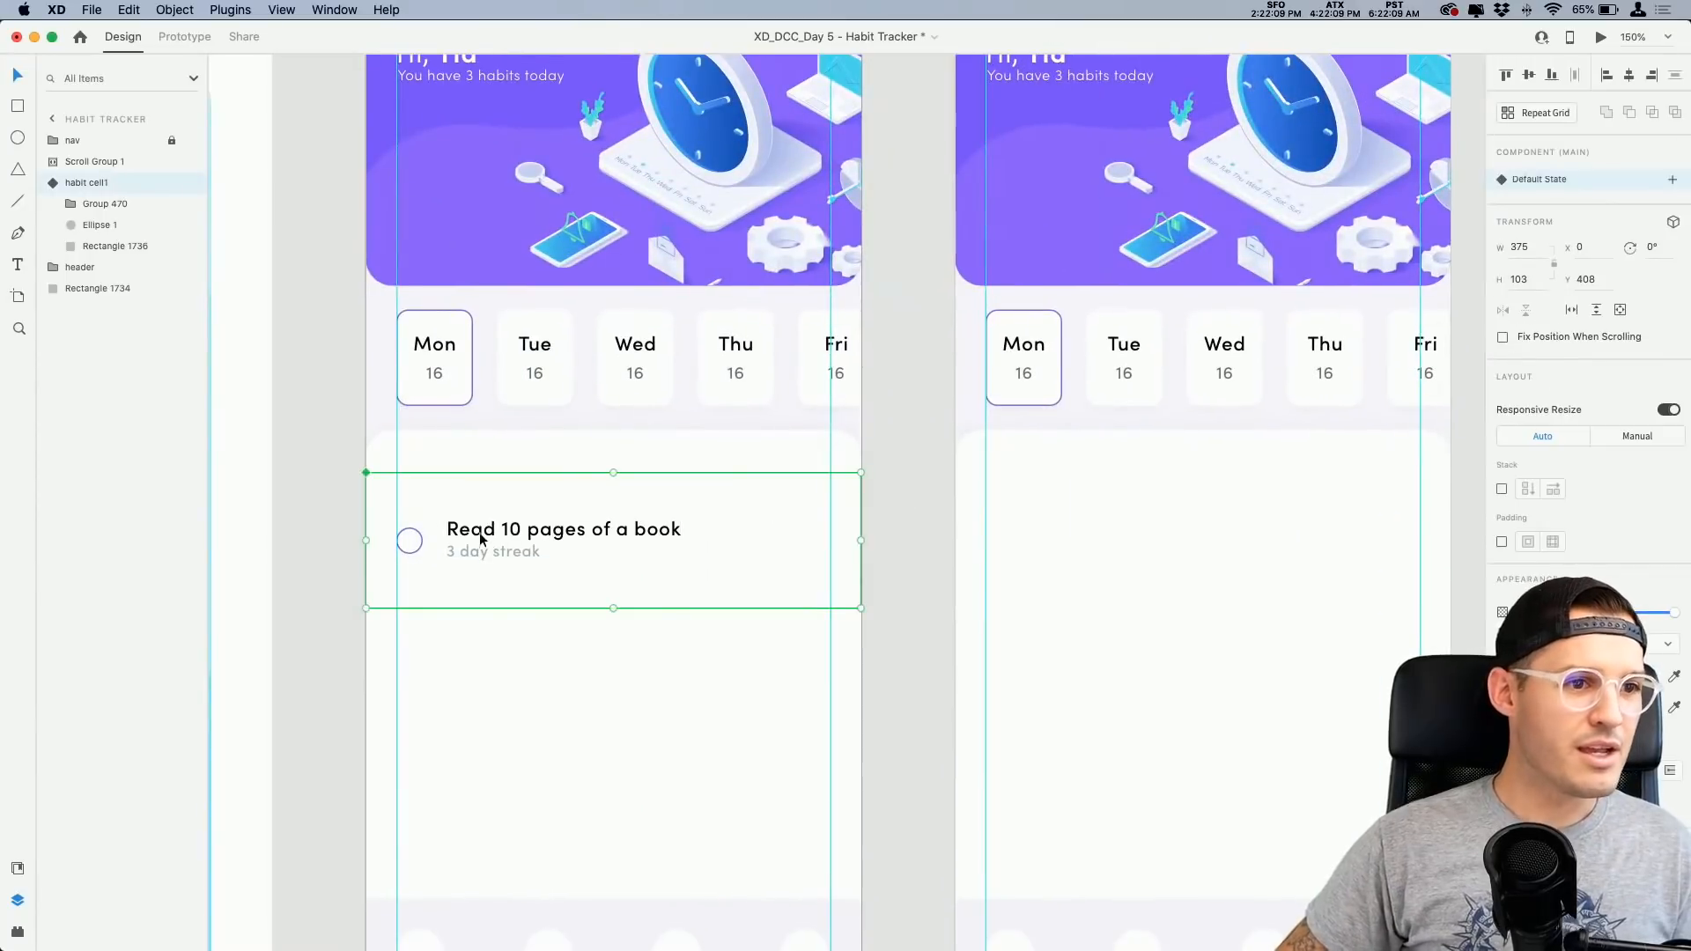
pyautogui.click(53, 184)
pyautogui.press('super+v')
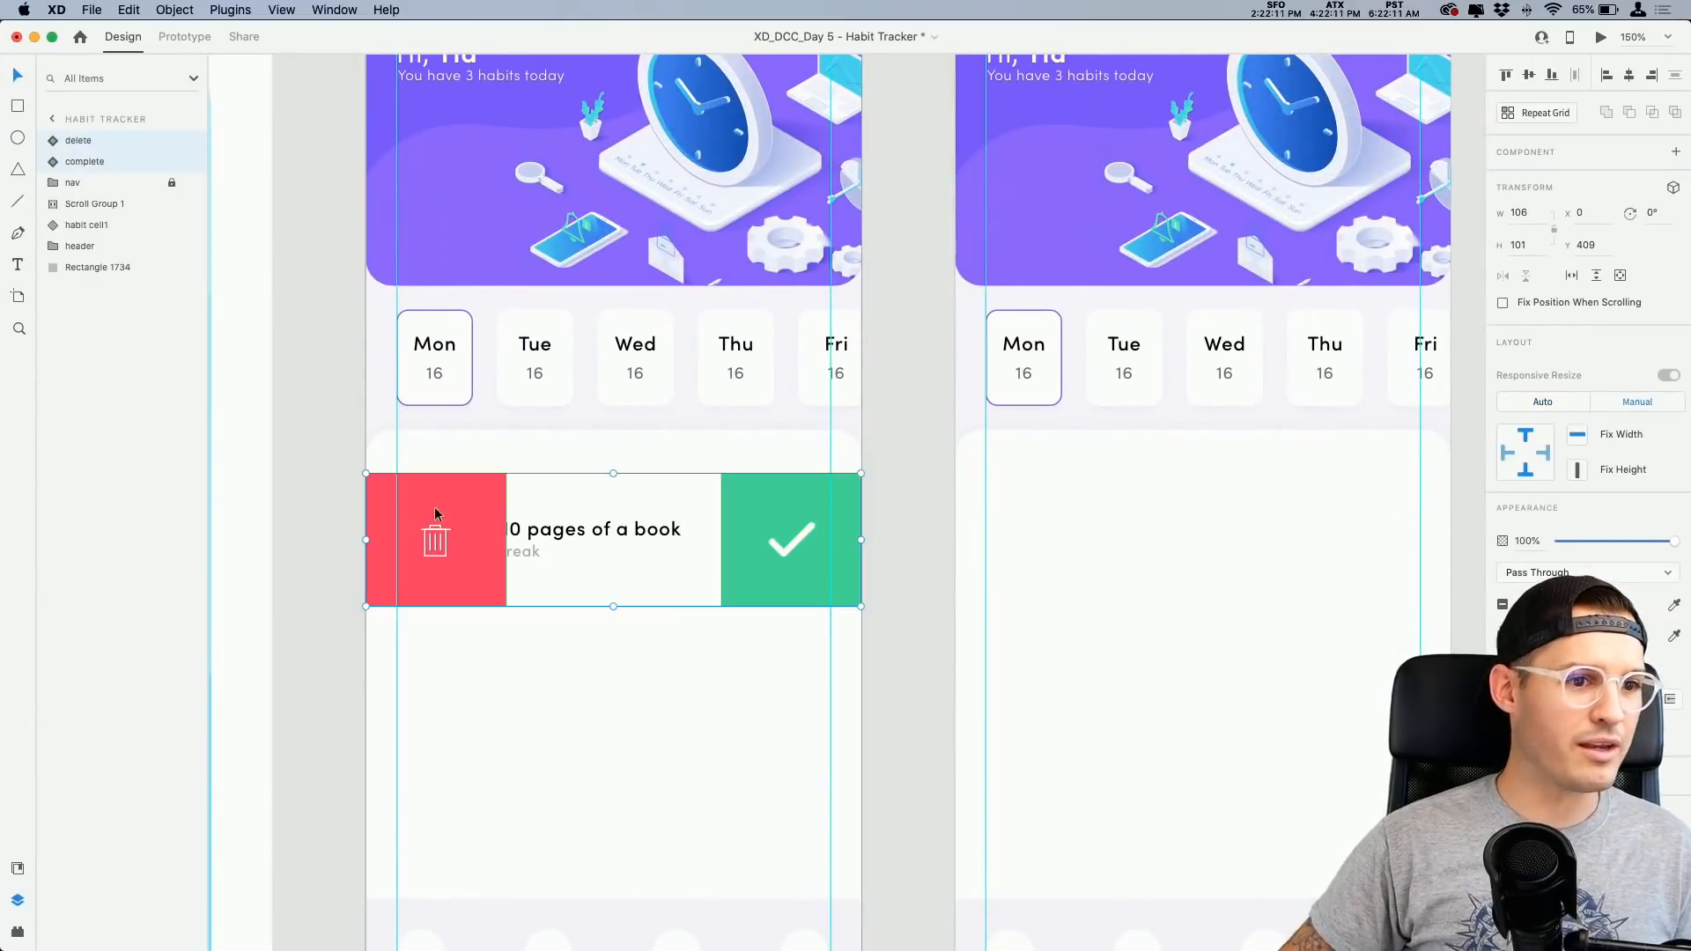
# Step: Move the complete block down to the second row at X 269, Y 511, and place habit cell1 above both blocks in the layer order
pyautogui.click(562, 675)
pyautogui.moveTo(451, 558)
pyautogui.mouseDown()
pyautogui.moveTo(454, 706)
pyautogui.moveTo(463, 560)
pyautogui.mouseUp()
pyautogui.moveTo(796, 563); pyautogui.dragTo(802, 696)
pyautogui.click(660, 581)
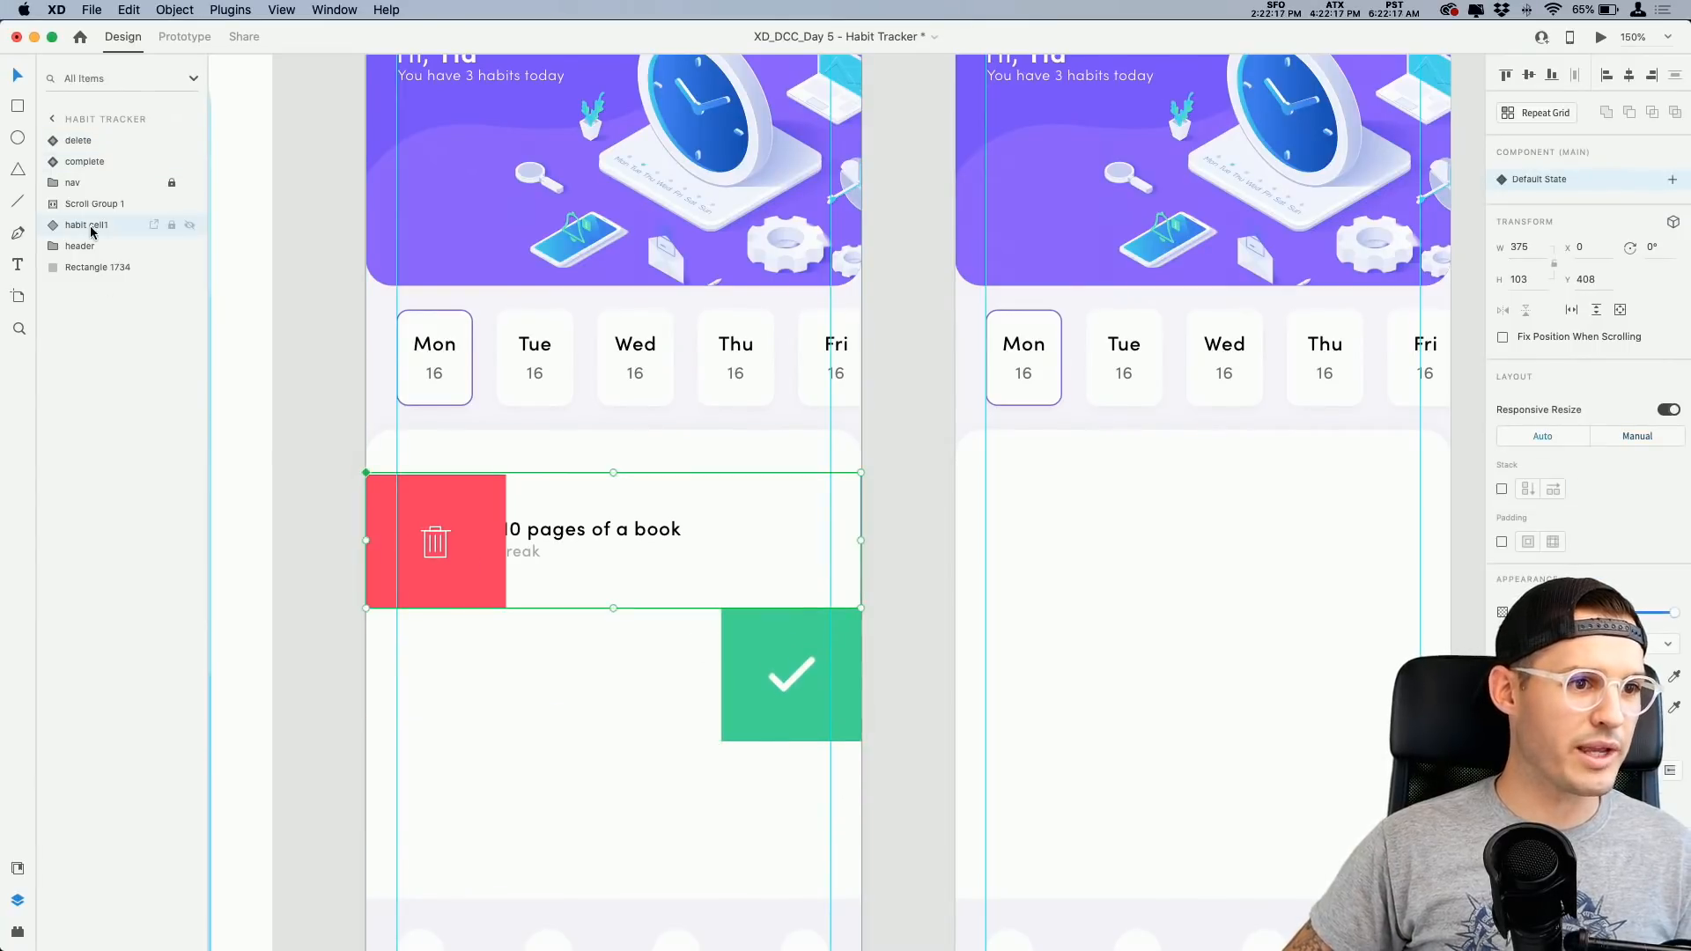
pyautogui.moveTo(97, 139); pyautogui.dragTo(97, 134)
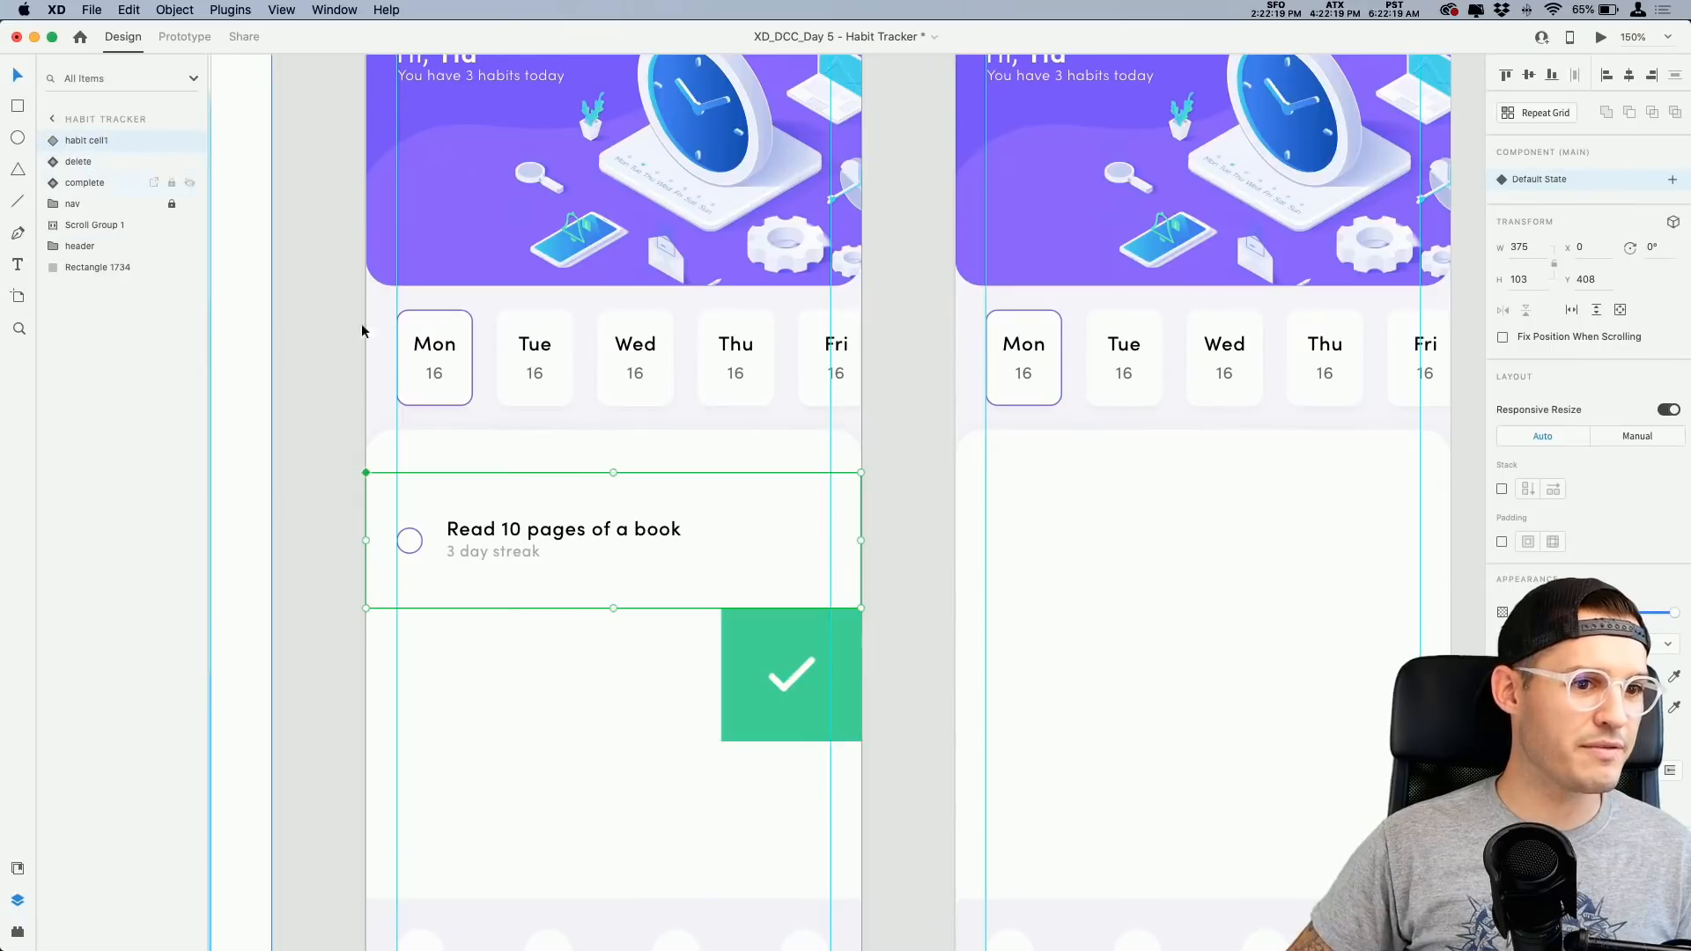
# Step: Duplicate habit cell1 directly below at Y 509 over the complete block, and rename the copy habit cell2
pyautogui.moveTo(599, 538); pyautogui.dragTo(602, 673)
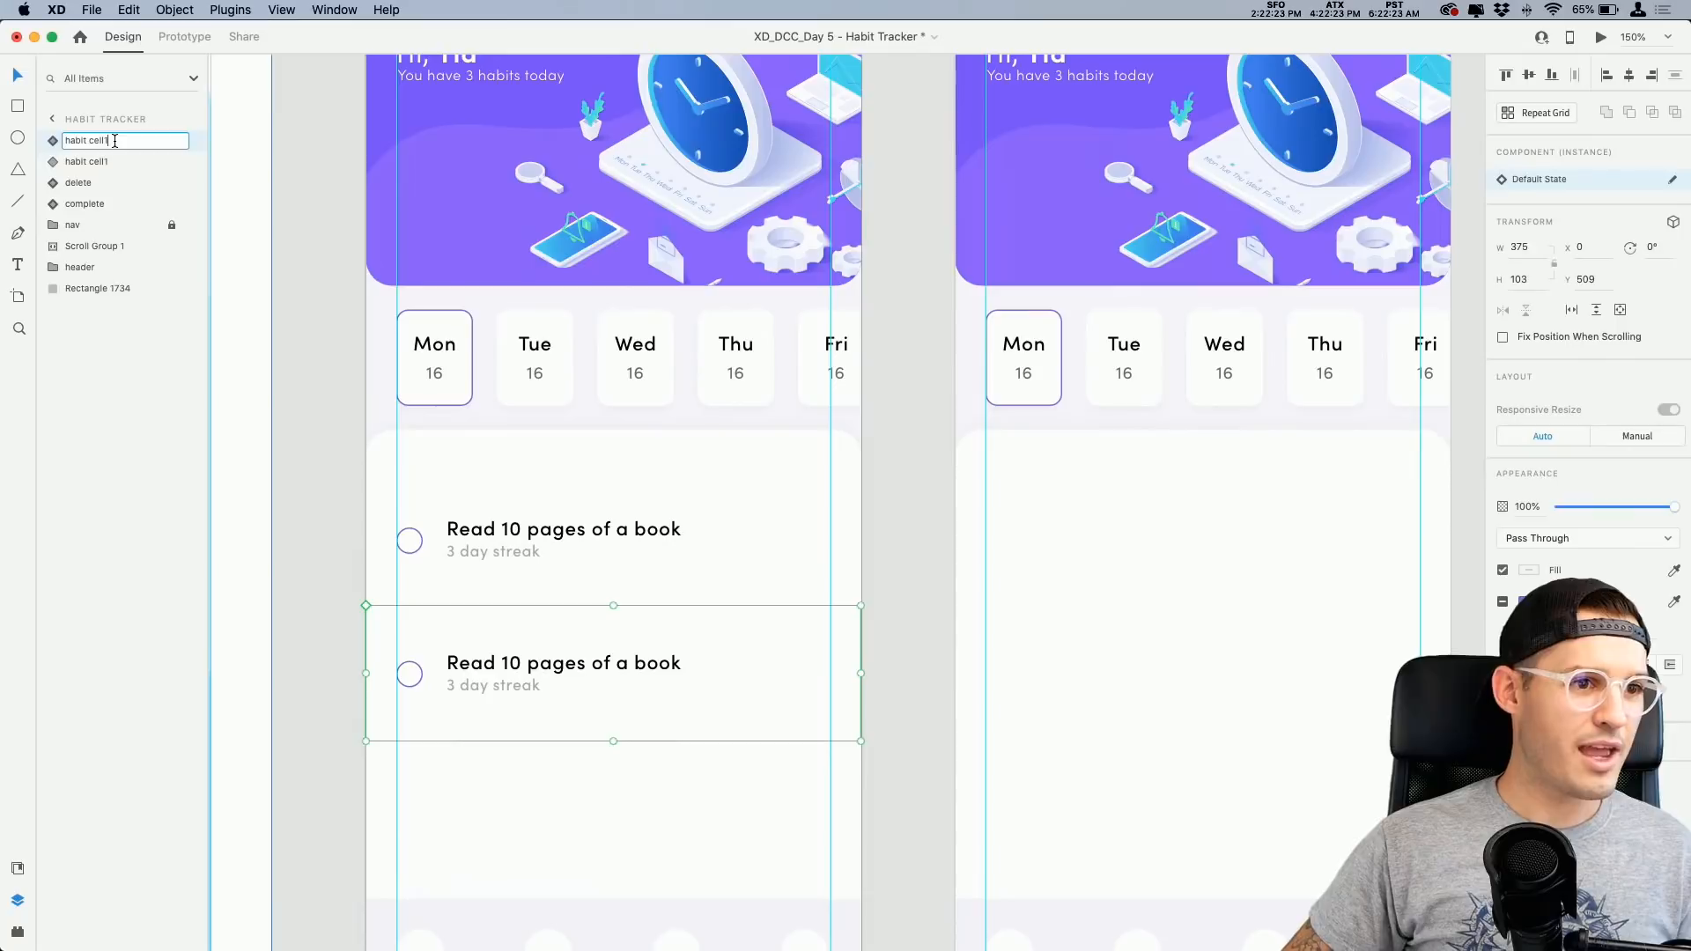
pyautogui.press('Return')
pyautogui.scroll(-1, 969, 669)
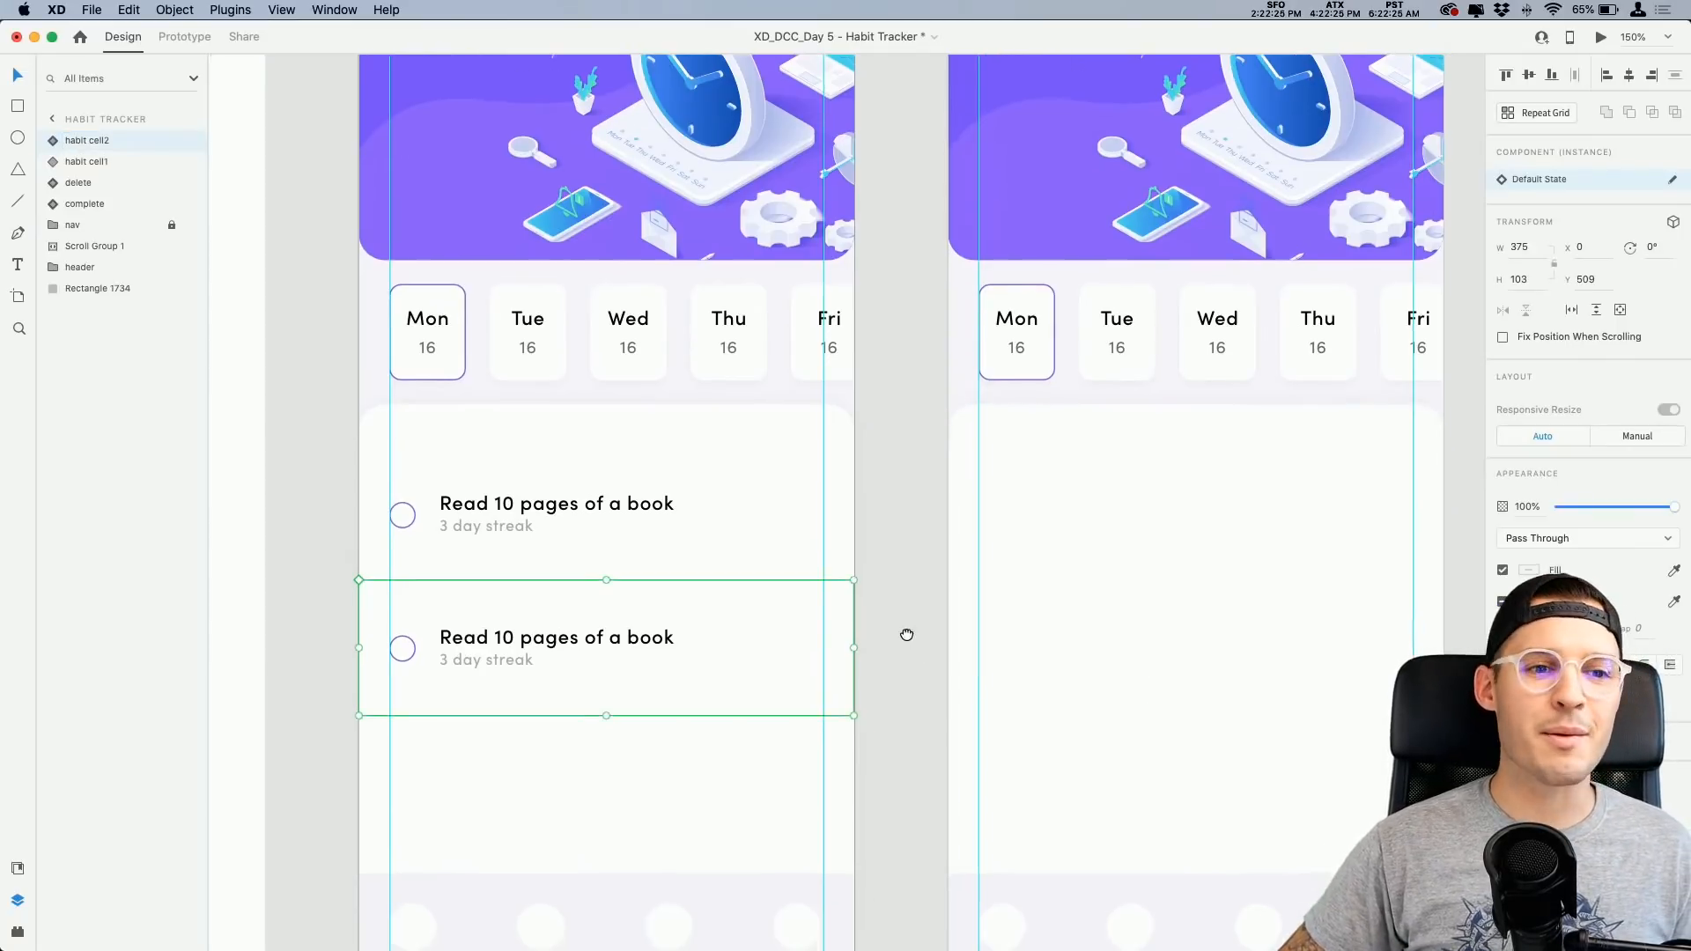
# Step: Copy both habit cells with the delete and complete blocks from Habit Tracker and paste them onto artboard 1
pyautogui.click(655, 481)
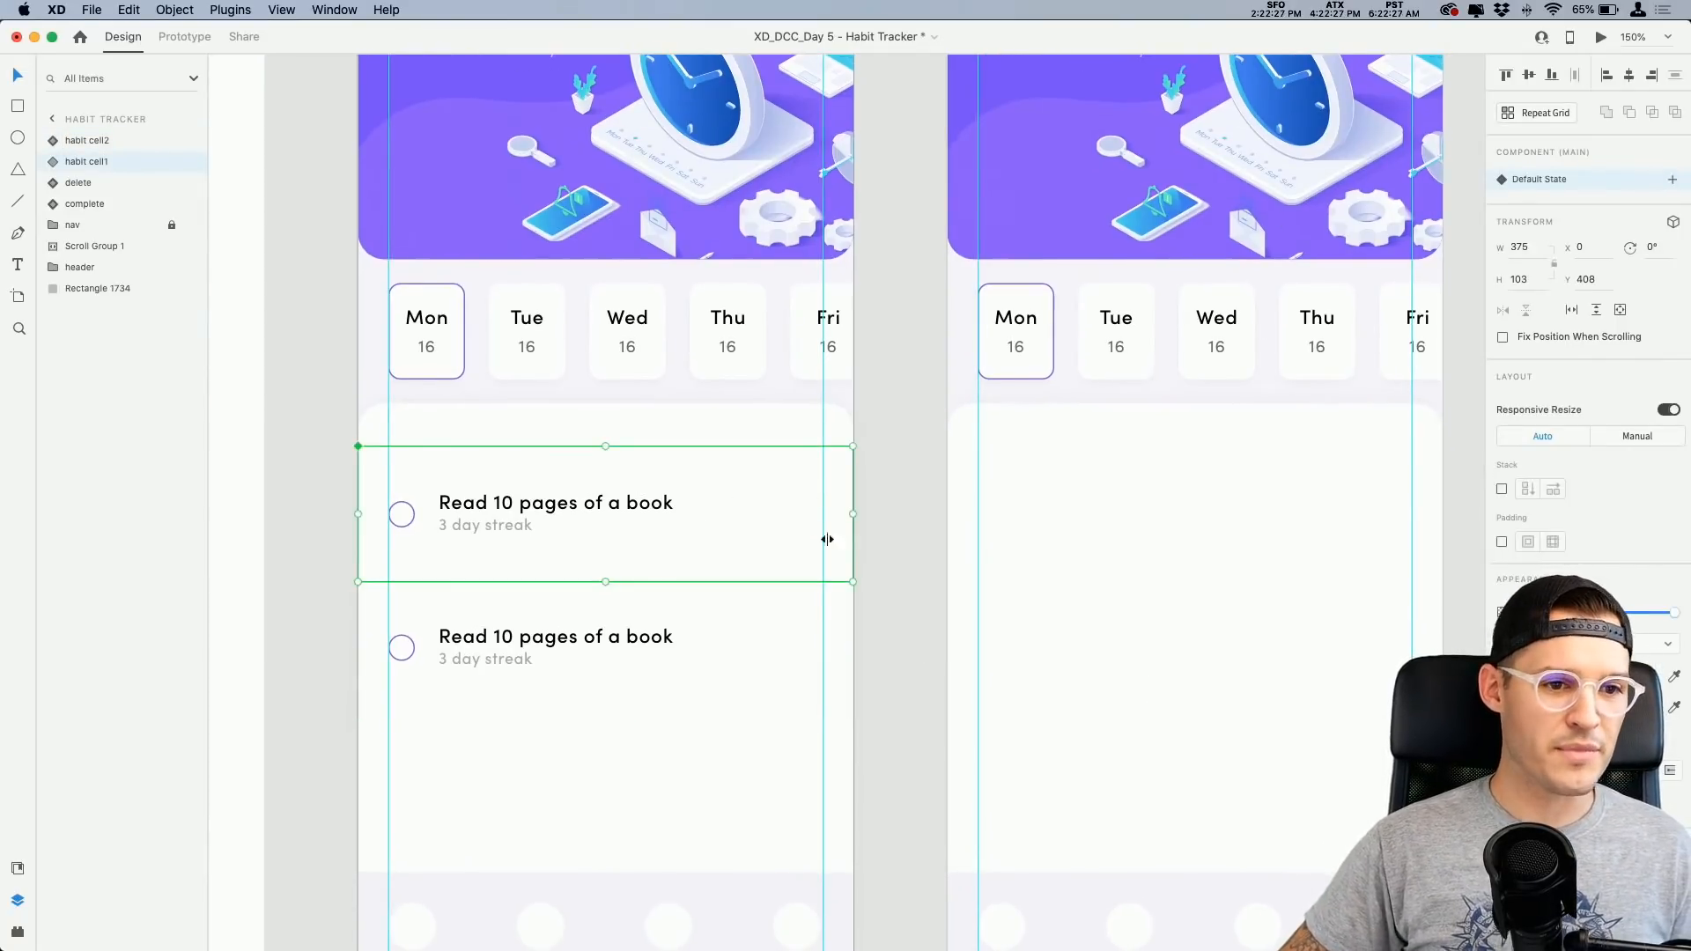
pyautogui.scroll(-5, 858, 520)
pyautogui.keyDown('shift'); pyautogui.click(751, 568); pyautogui.keyUp('shift')
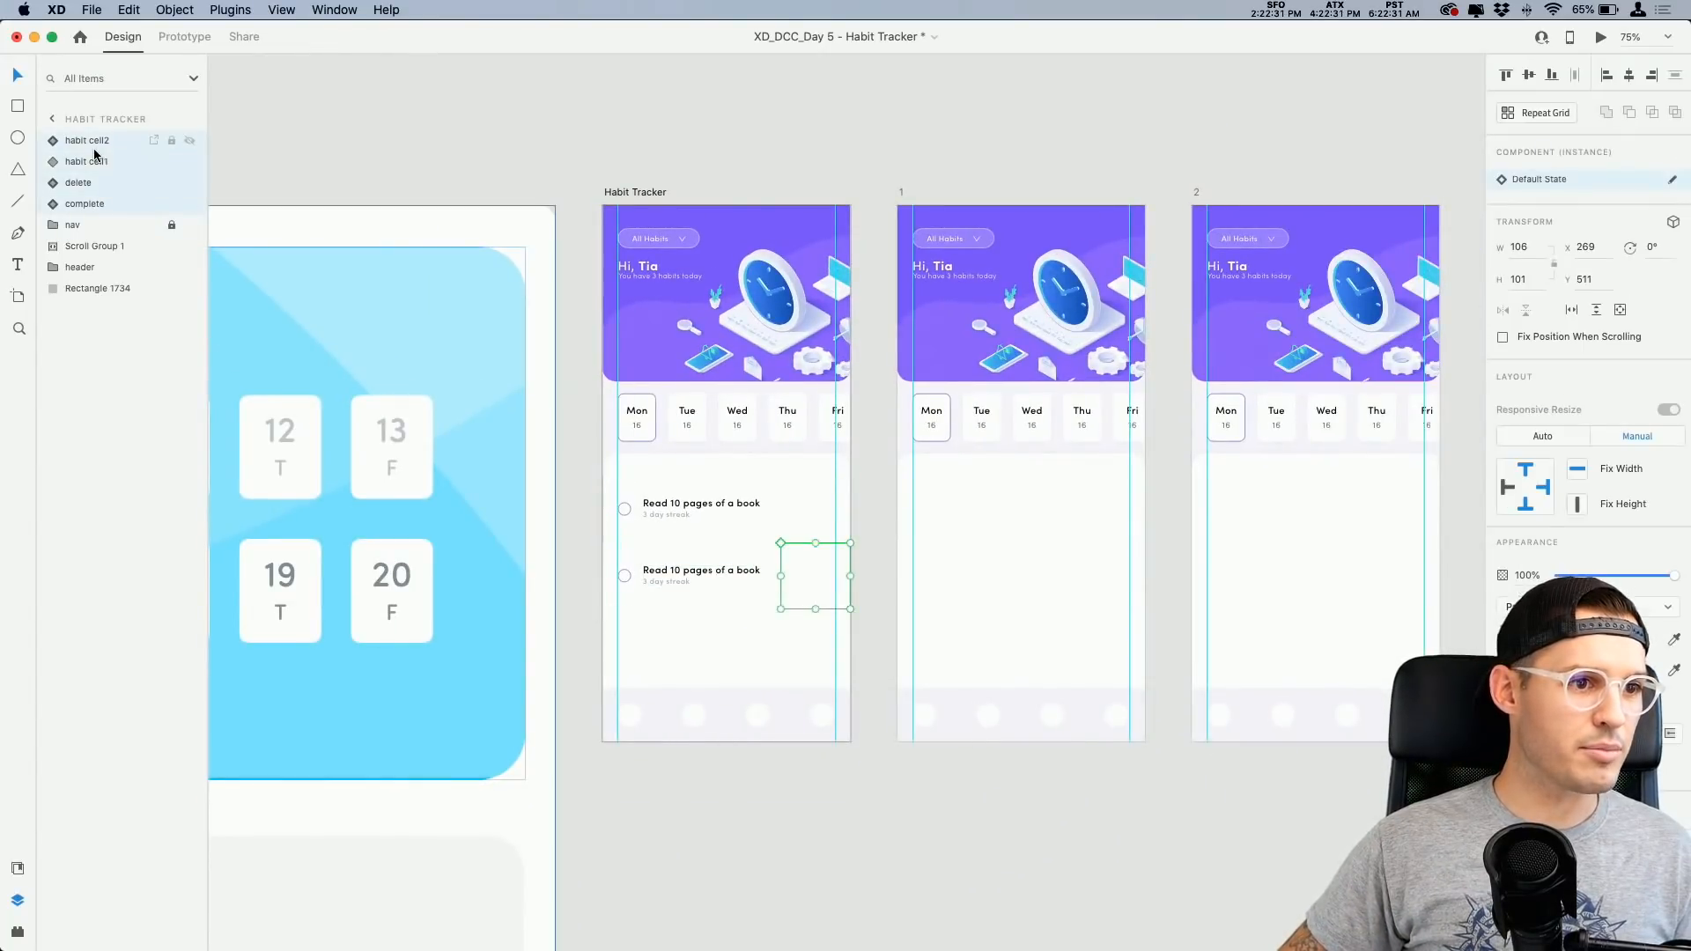
pyautogui.click(980, 480)
pyautogui.press('super+v')
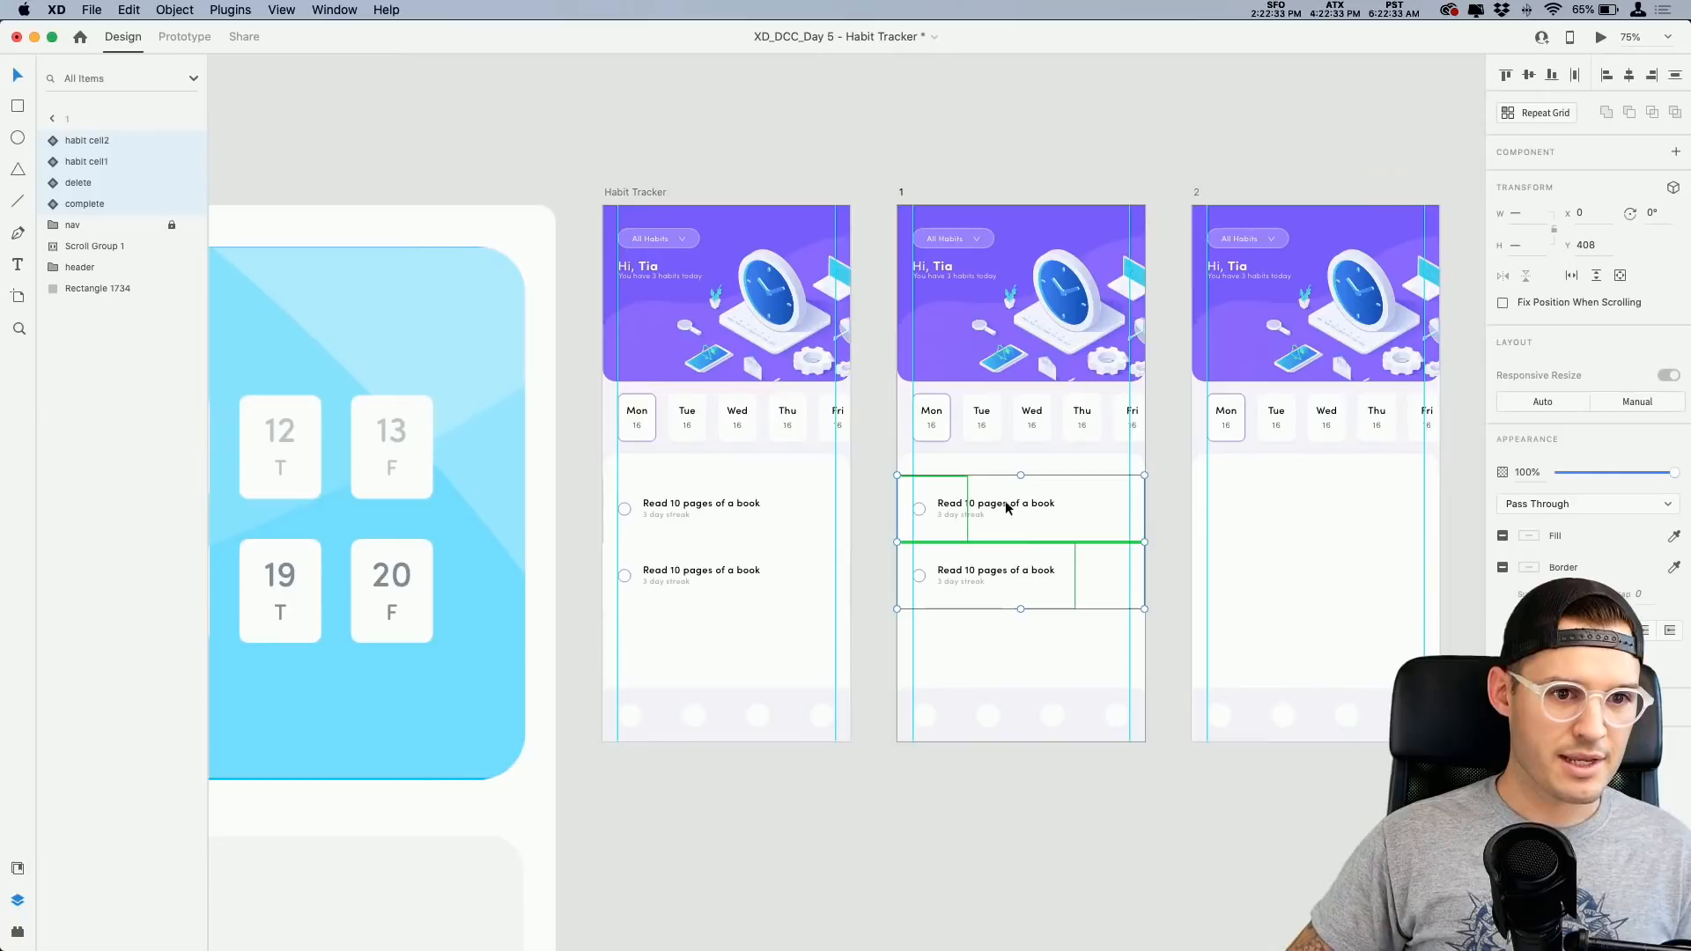
# Step: Slide habit cell1 on artboard 1 sideways to X 106 to expose the delete block
pyautogui.scroll(-2, 969, 498)
pyautogui.hscroll(2, 969, 498)
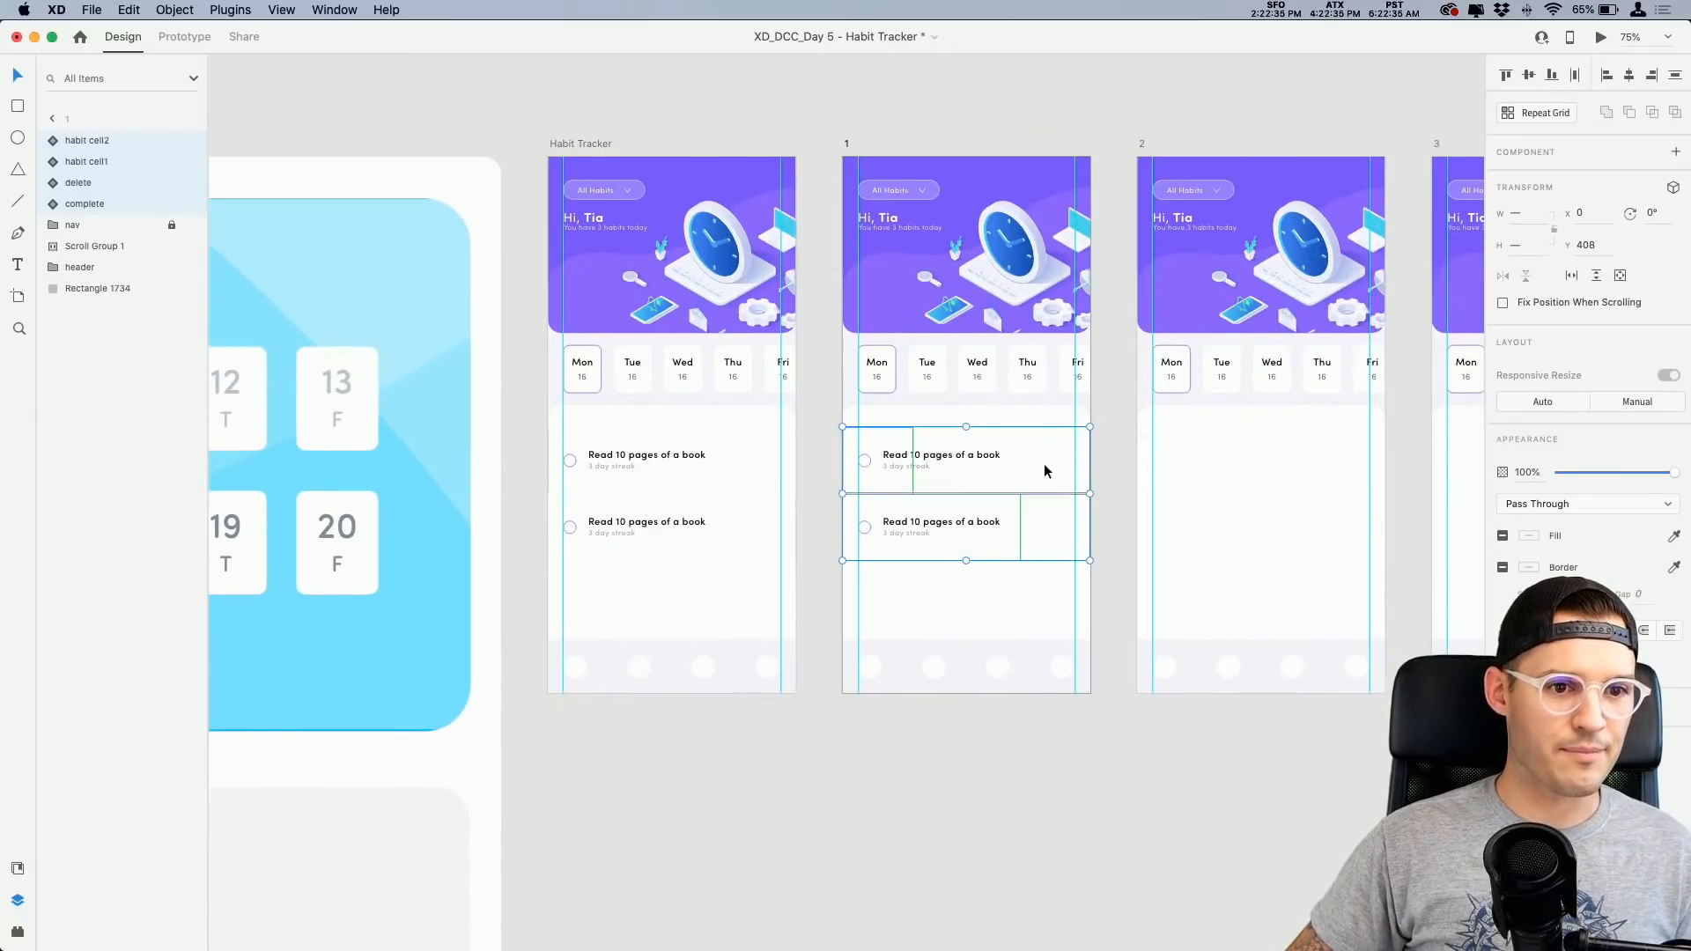
pyautogui.click(982, 468)
pyautogui.moveTo(982, 468)
pyautogui.mouseDown()
pyautogui.moveTo(917, 471)
pyautogui.moveTo(958, 464)
pyautogui.mouseUp()
pyautogui.press('super+z')
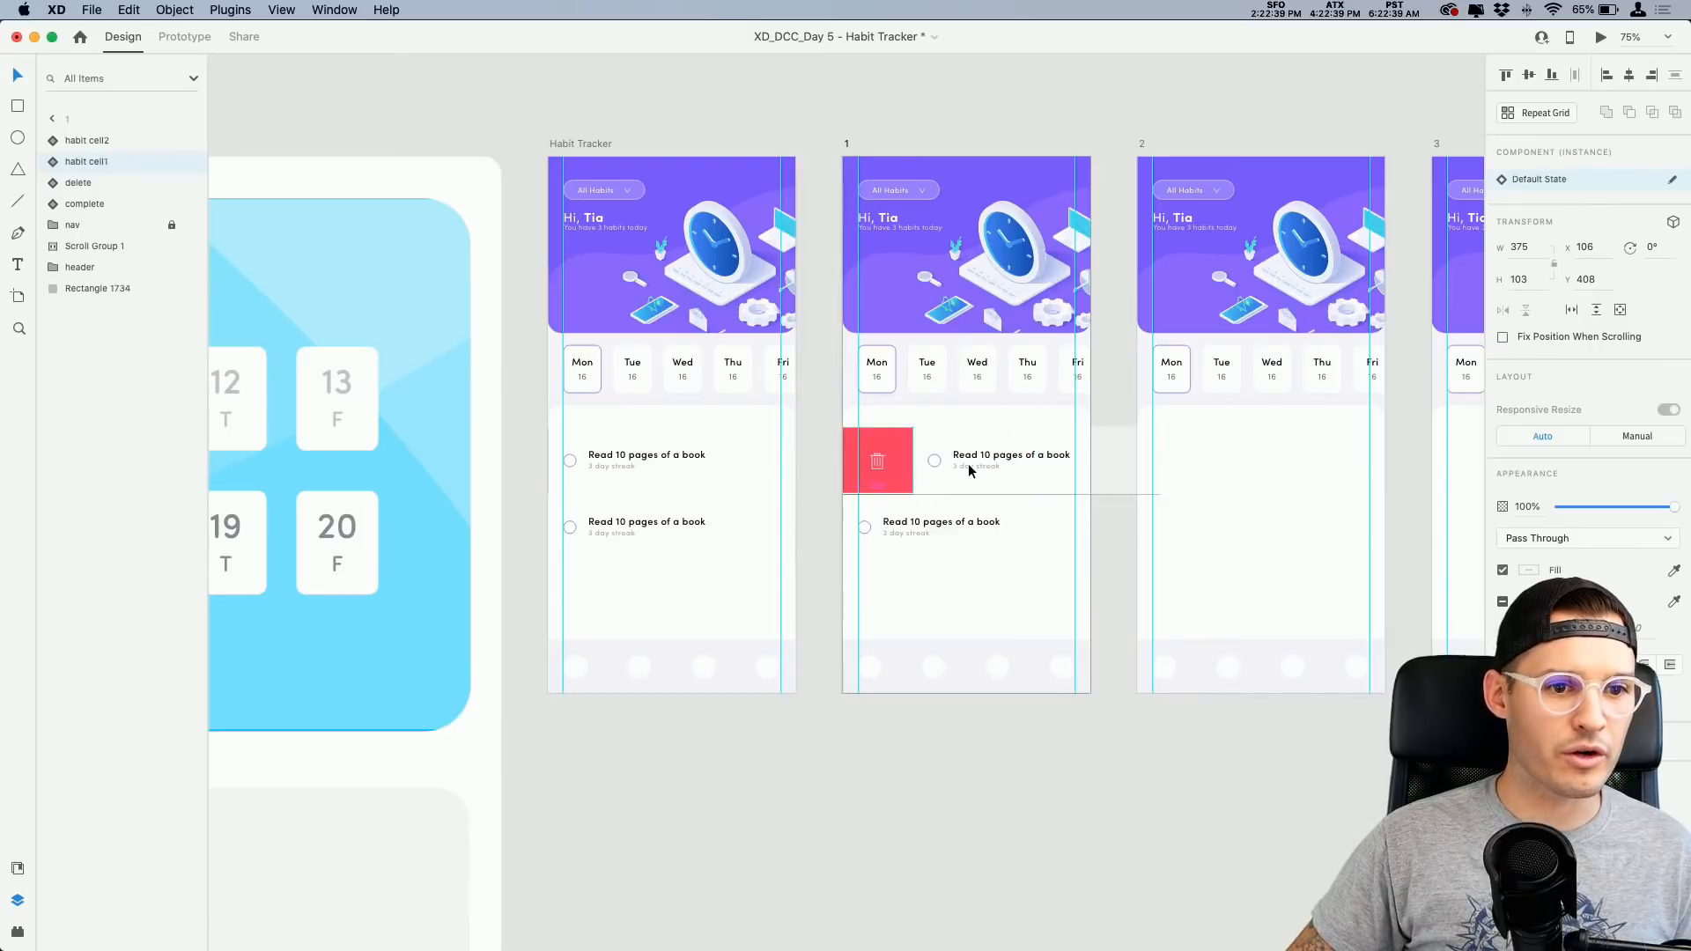
# Step: Paste the copied habit cells, delete block and complete block onto artboard 2
pyautogui.hscroll(5, 969, 470)
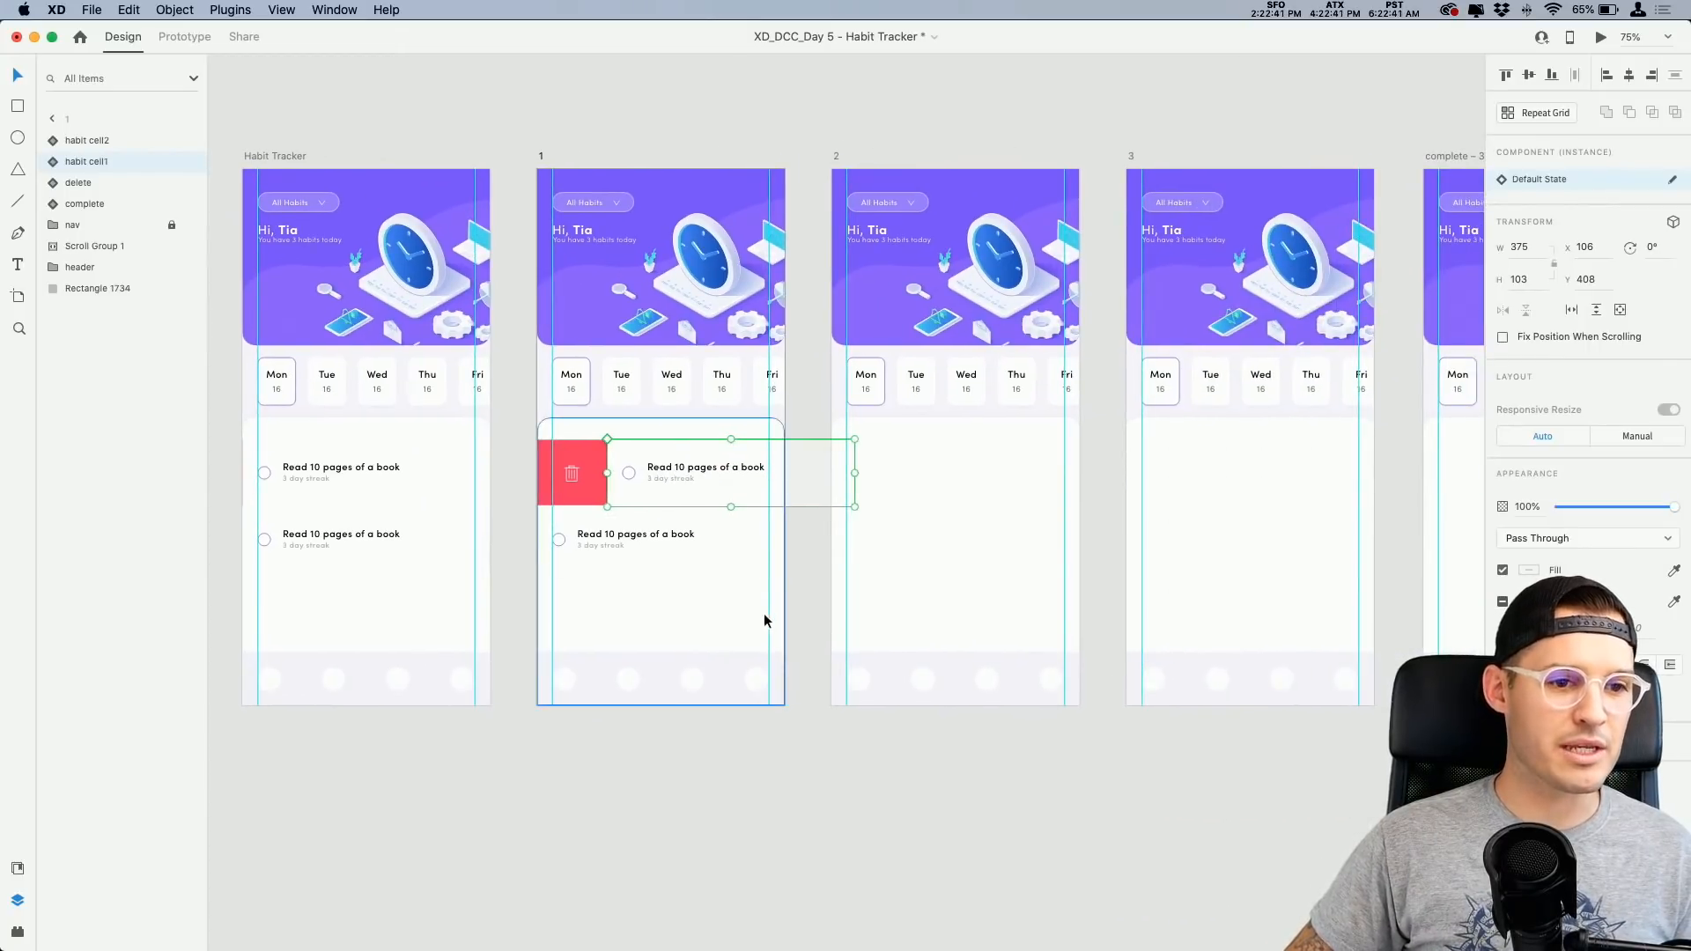
pyautogui.click(779, 608)
pyautogui.click(947, 520)
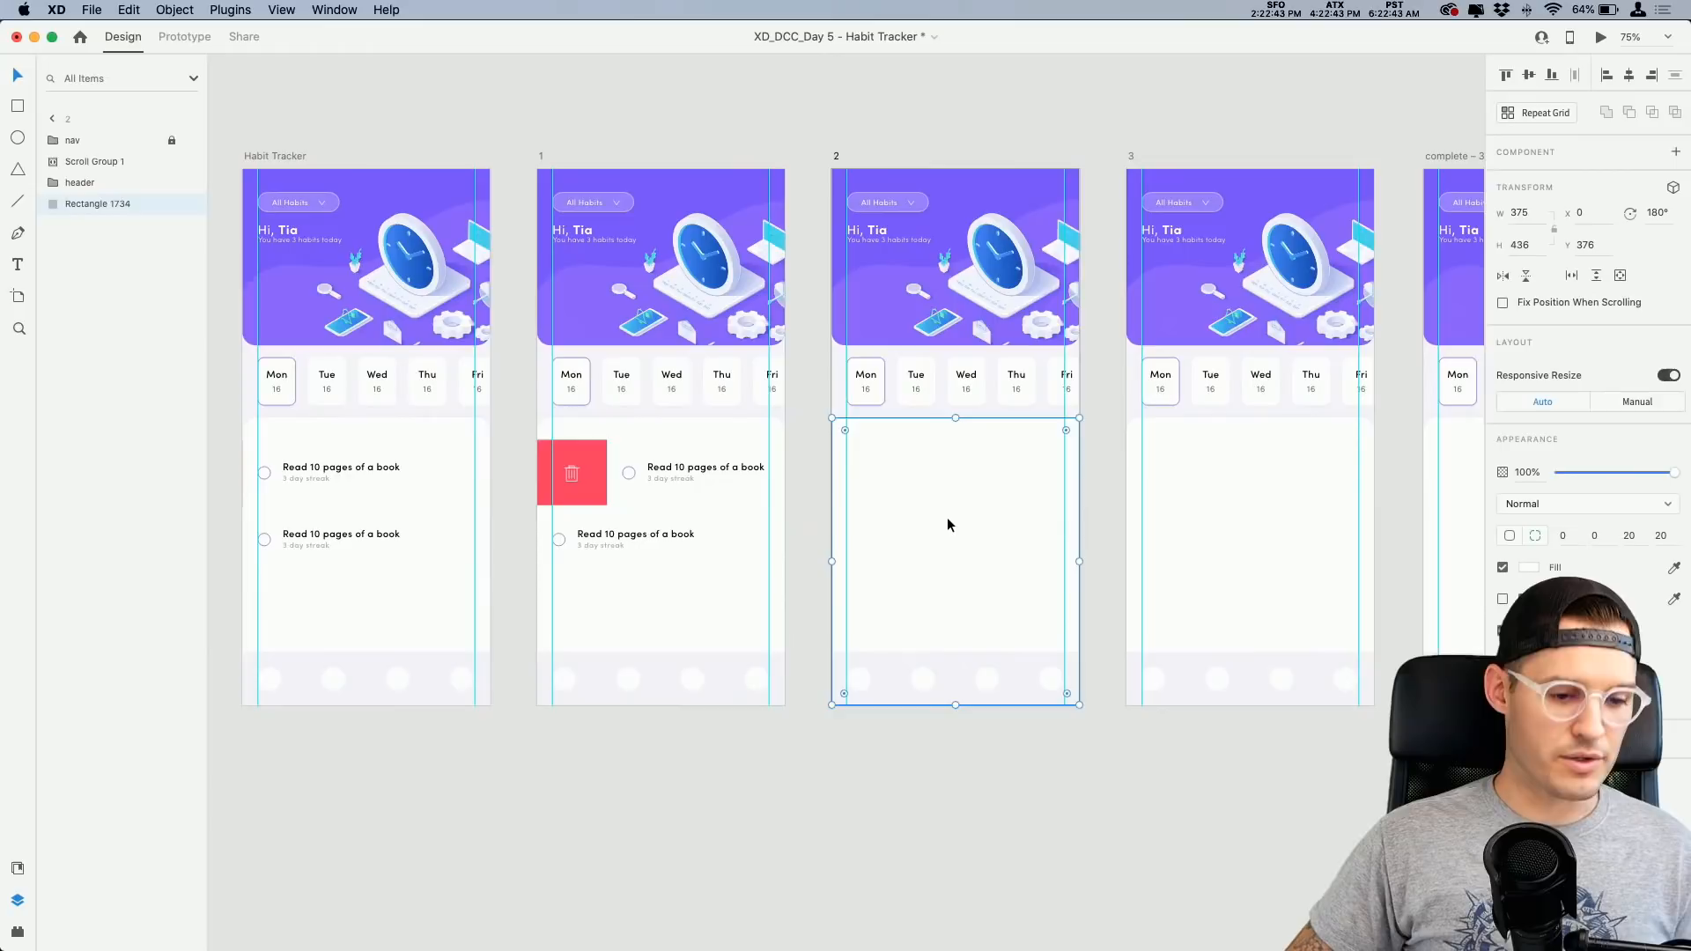
pyautogui.press('super+v')
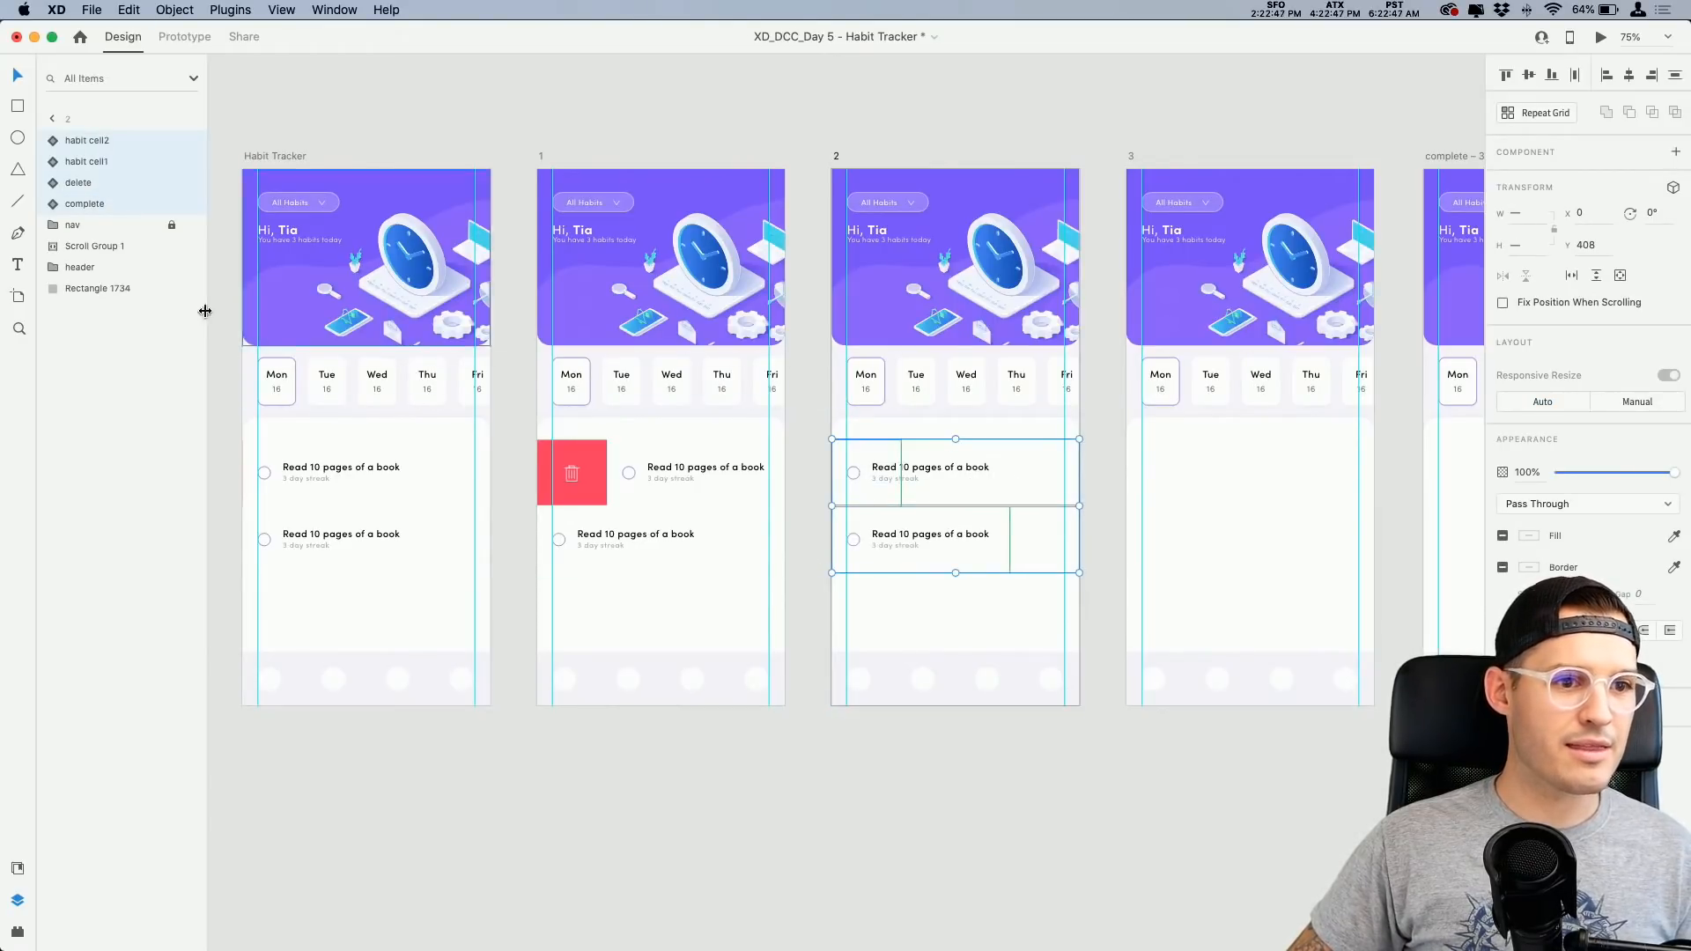
# Step: Try to move habit cell1 and the delete block together off artboard 2 toward artboard 1, and undo the move
pyautogui.click(81, 233)
pyautogui.click(82, 183)
pyautogui.keyDown('shift'); pyautogui.click(87, 163); pyautogui.keyUp('shift')
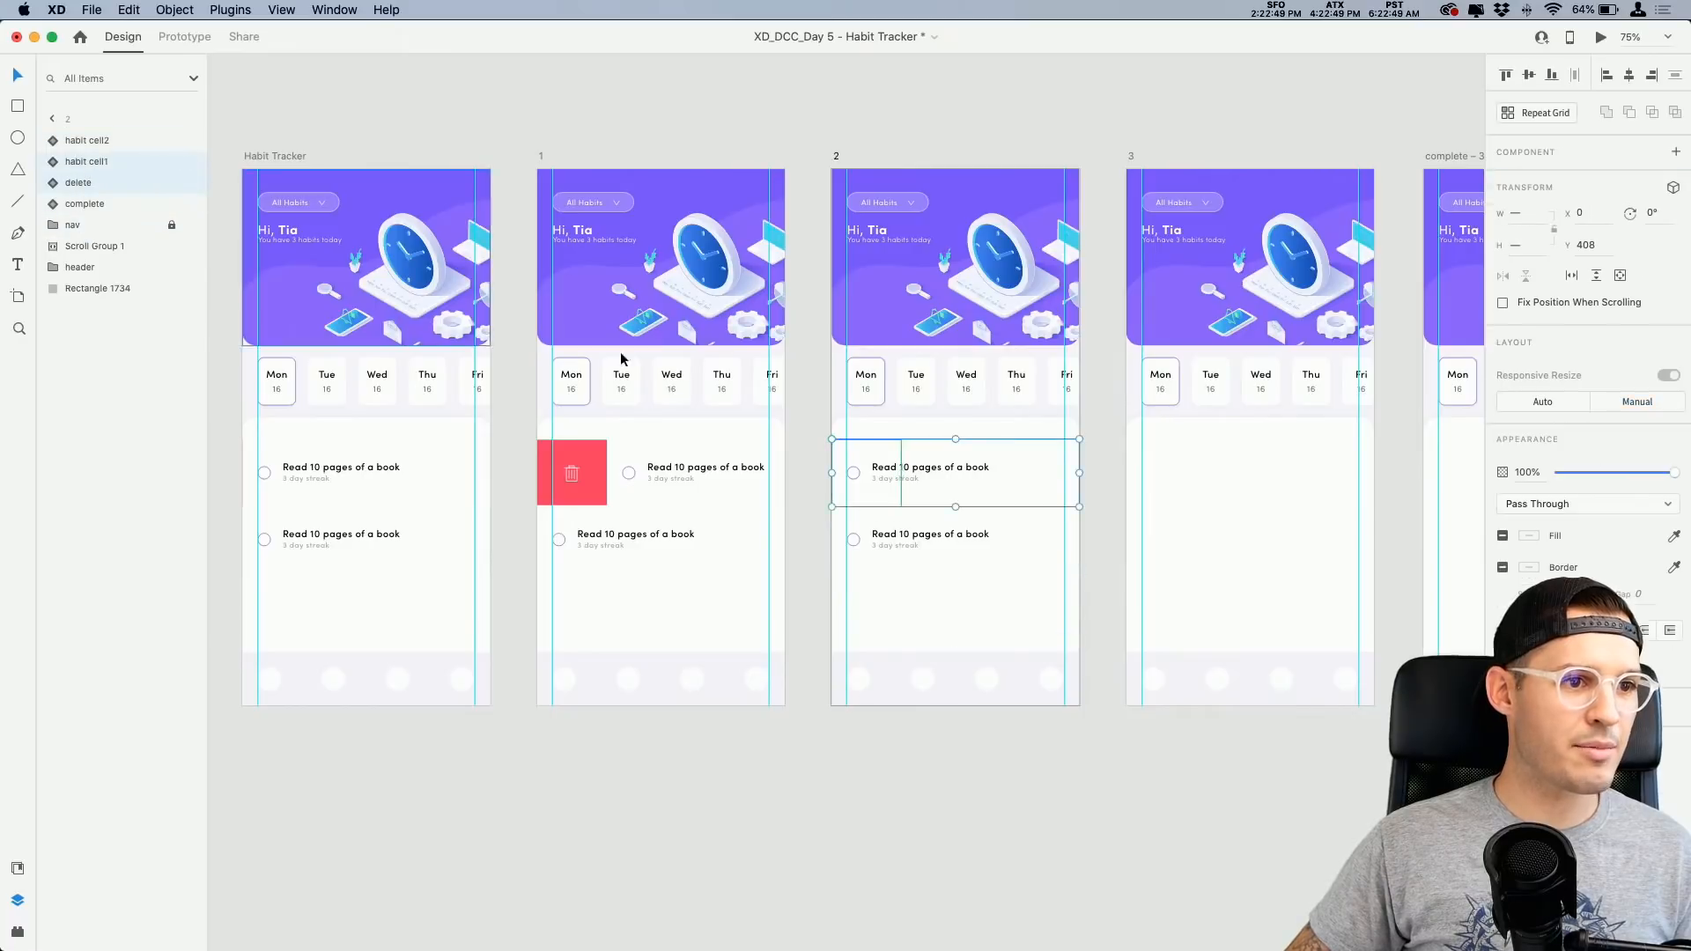
pyautogui.moveTo(1008, 470); pyautogui.dragTo(767, 469)
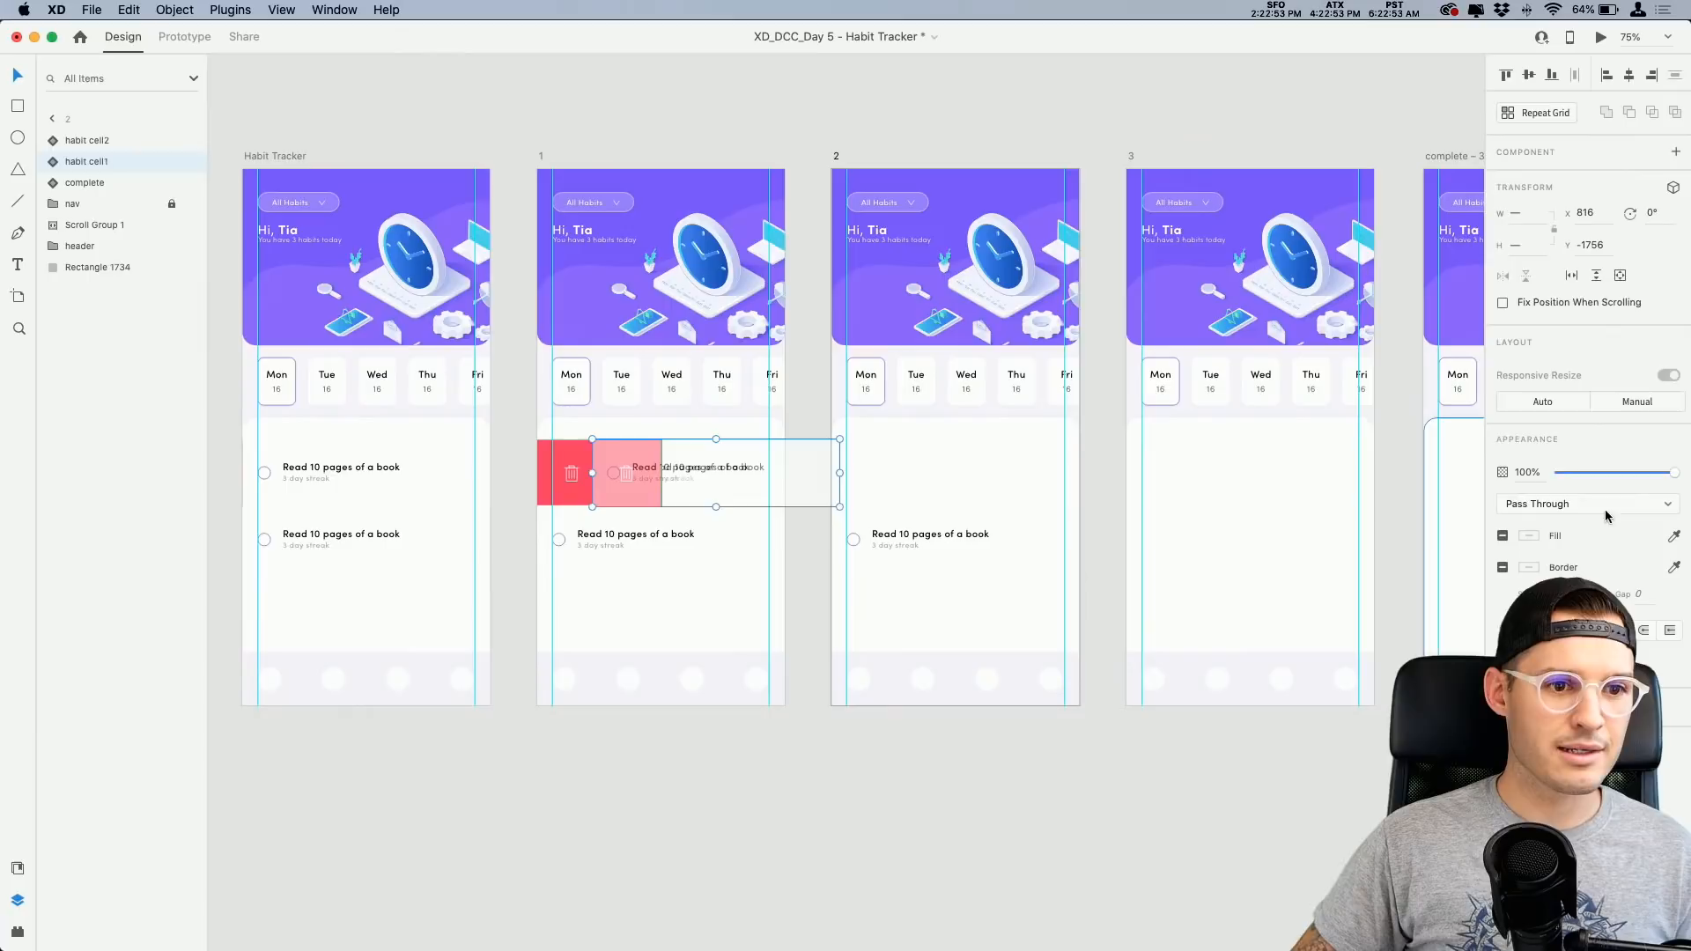
pyautogui.press('super+z')
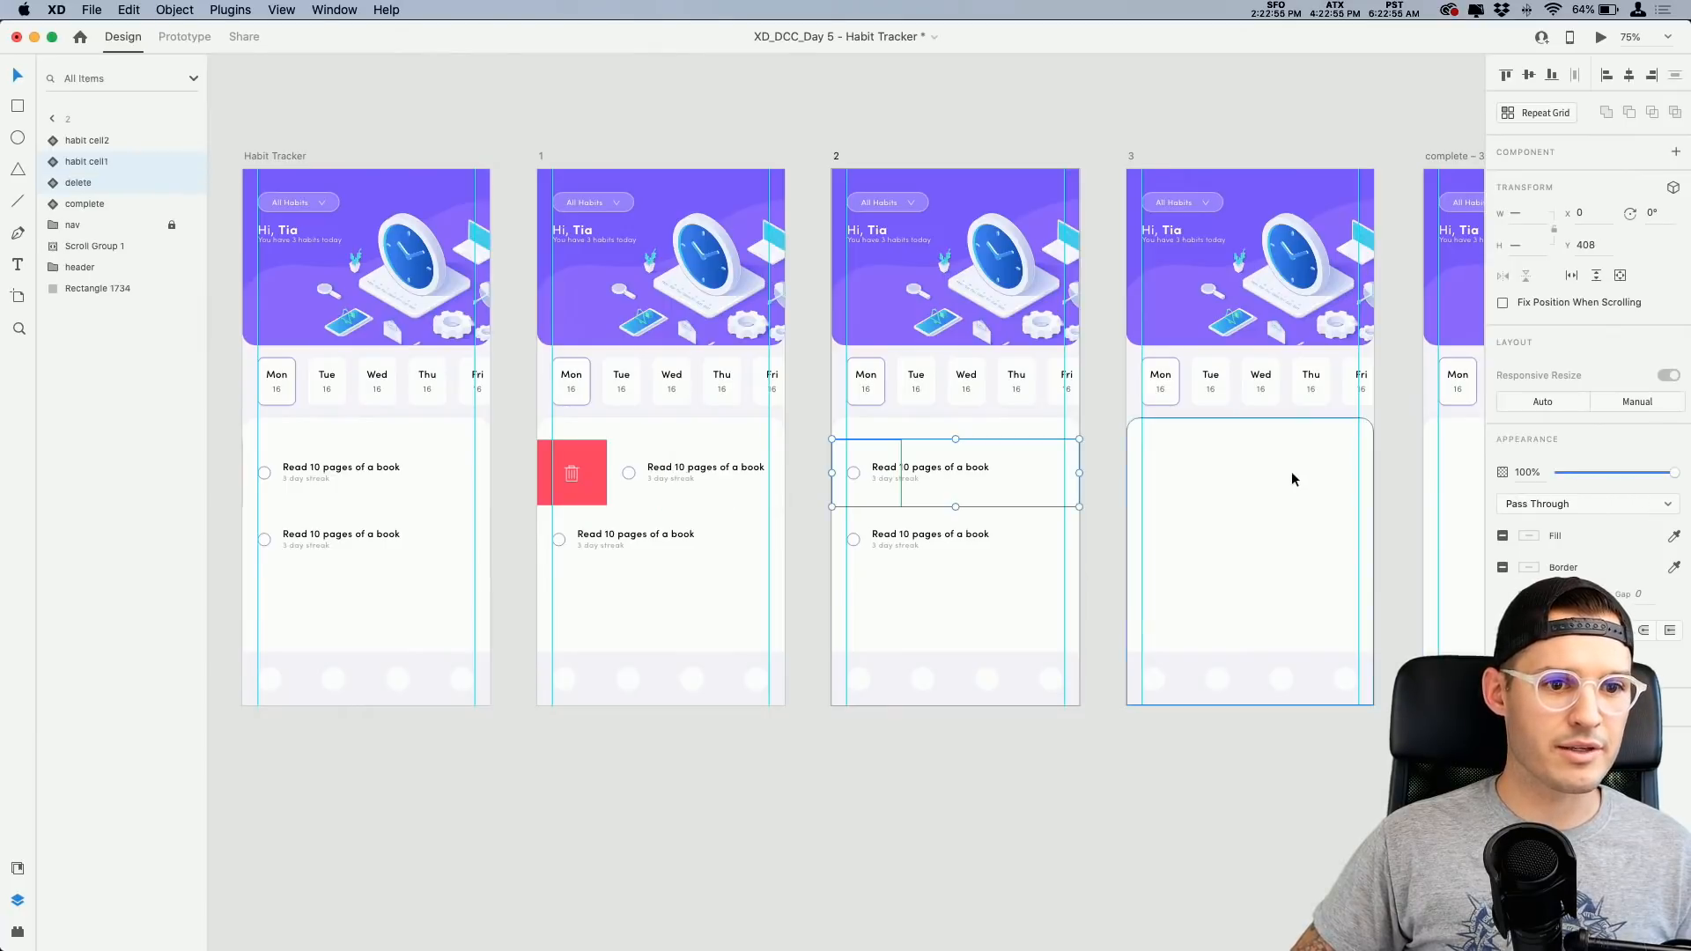
# Step: Move habit cell1 and the delete block off artboard 2 toward artboard 1, with habit cell1 at X -346
pyautogui.moveTo(971, 468); pyautogui.dragTo(931, 473)
pyautogui.press('super+z')
pyautogui.press('z')
pyautogui.moveTo(761, 392); pyautogui.dragTo(1075, 588)
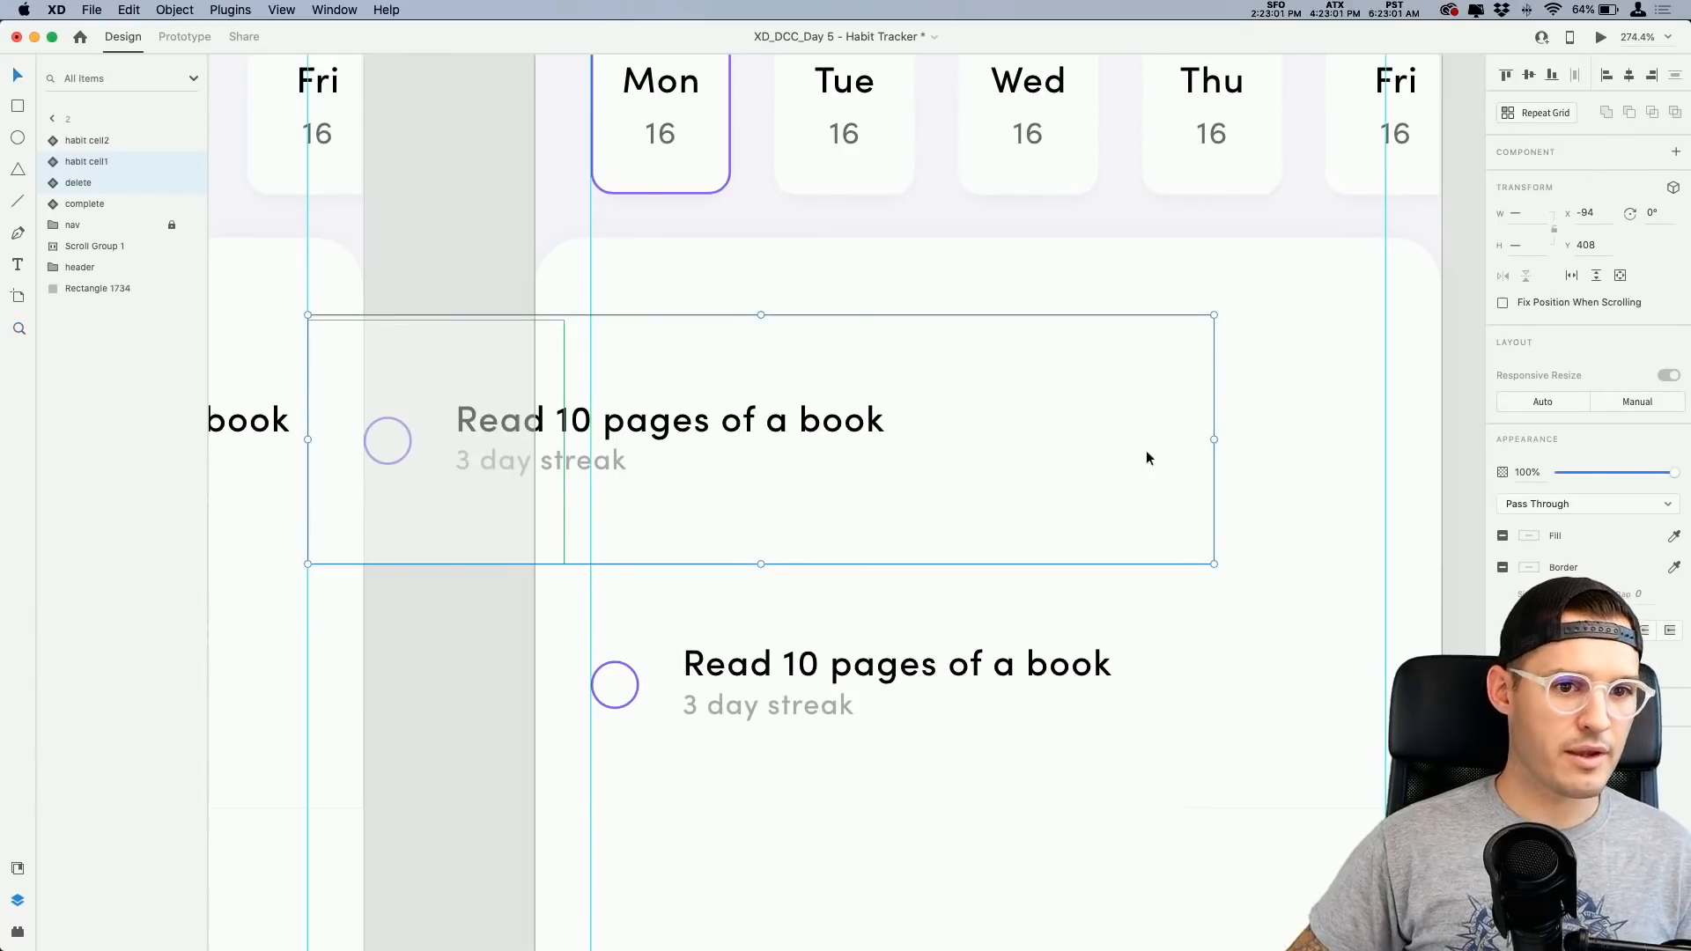
pyautogui.moveTo(1154, 427); pyautogui.dragTo(540, 449)
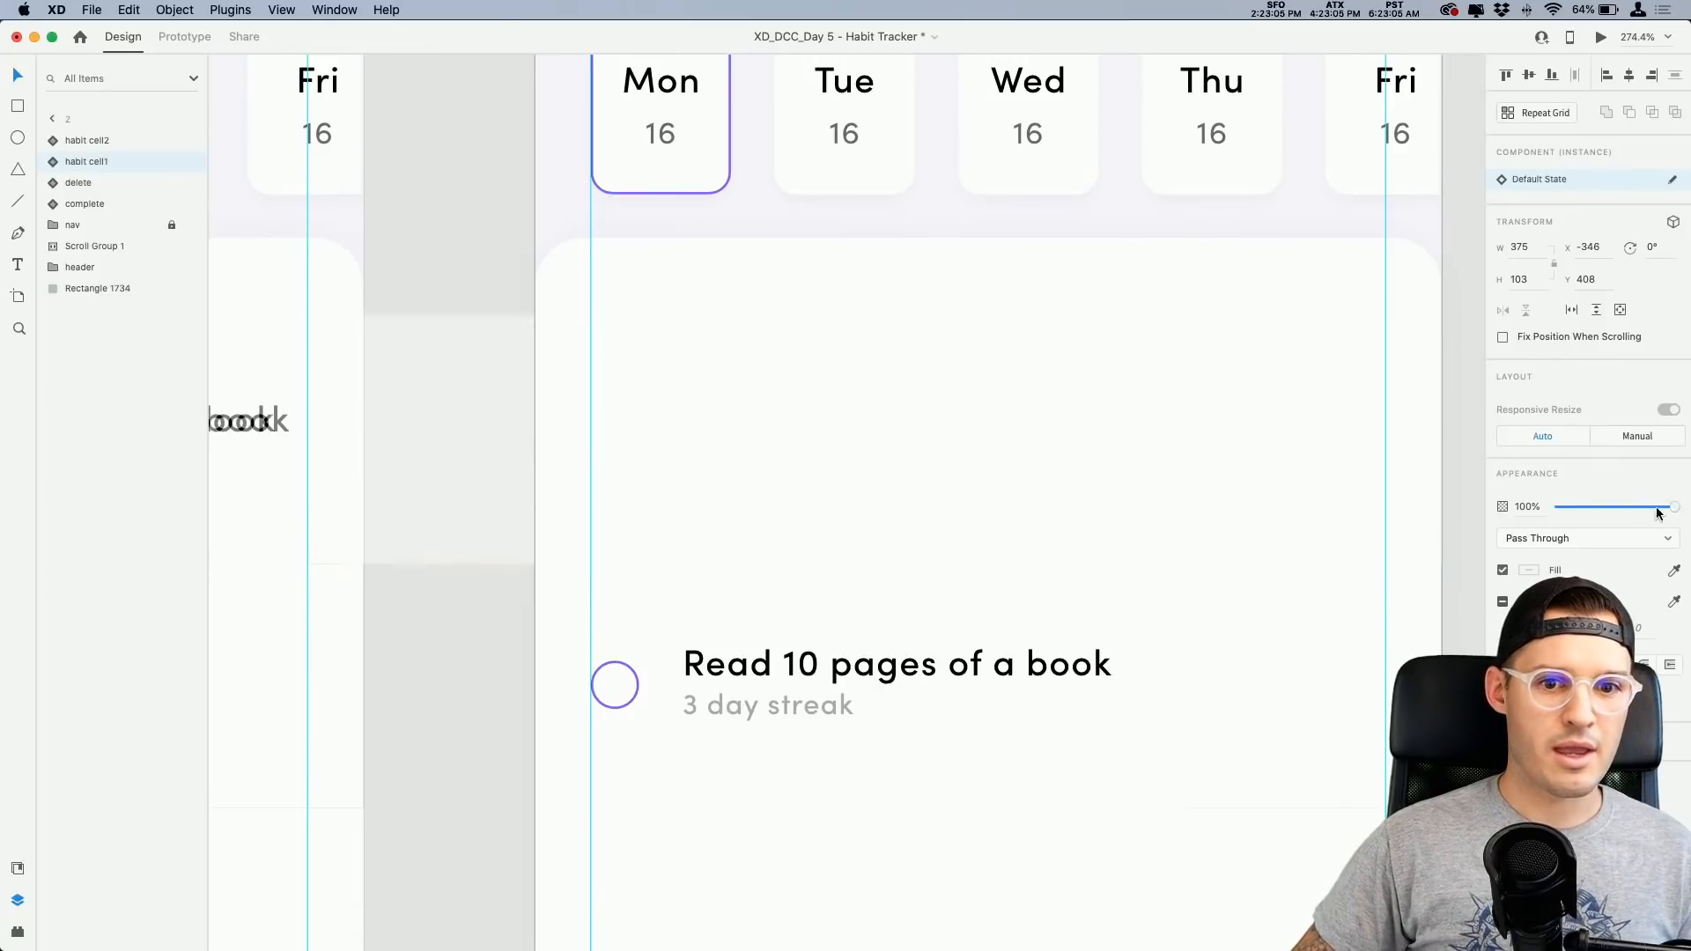
pyautogui.moveTo(1674, 507); pyautogui.dragTo(1283, 502)
pyautogui.press('super+z')
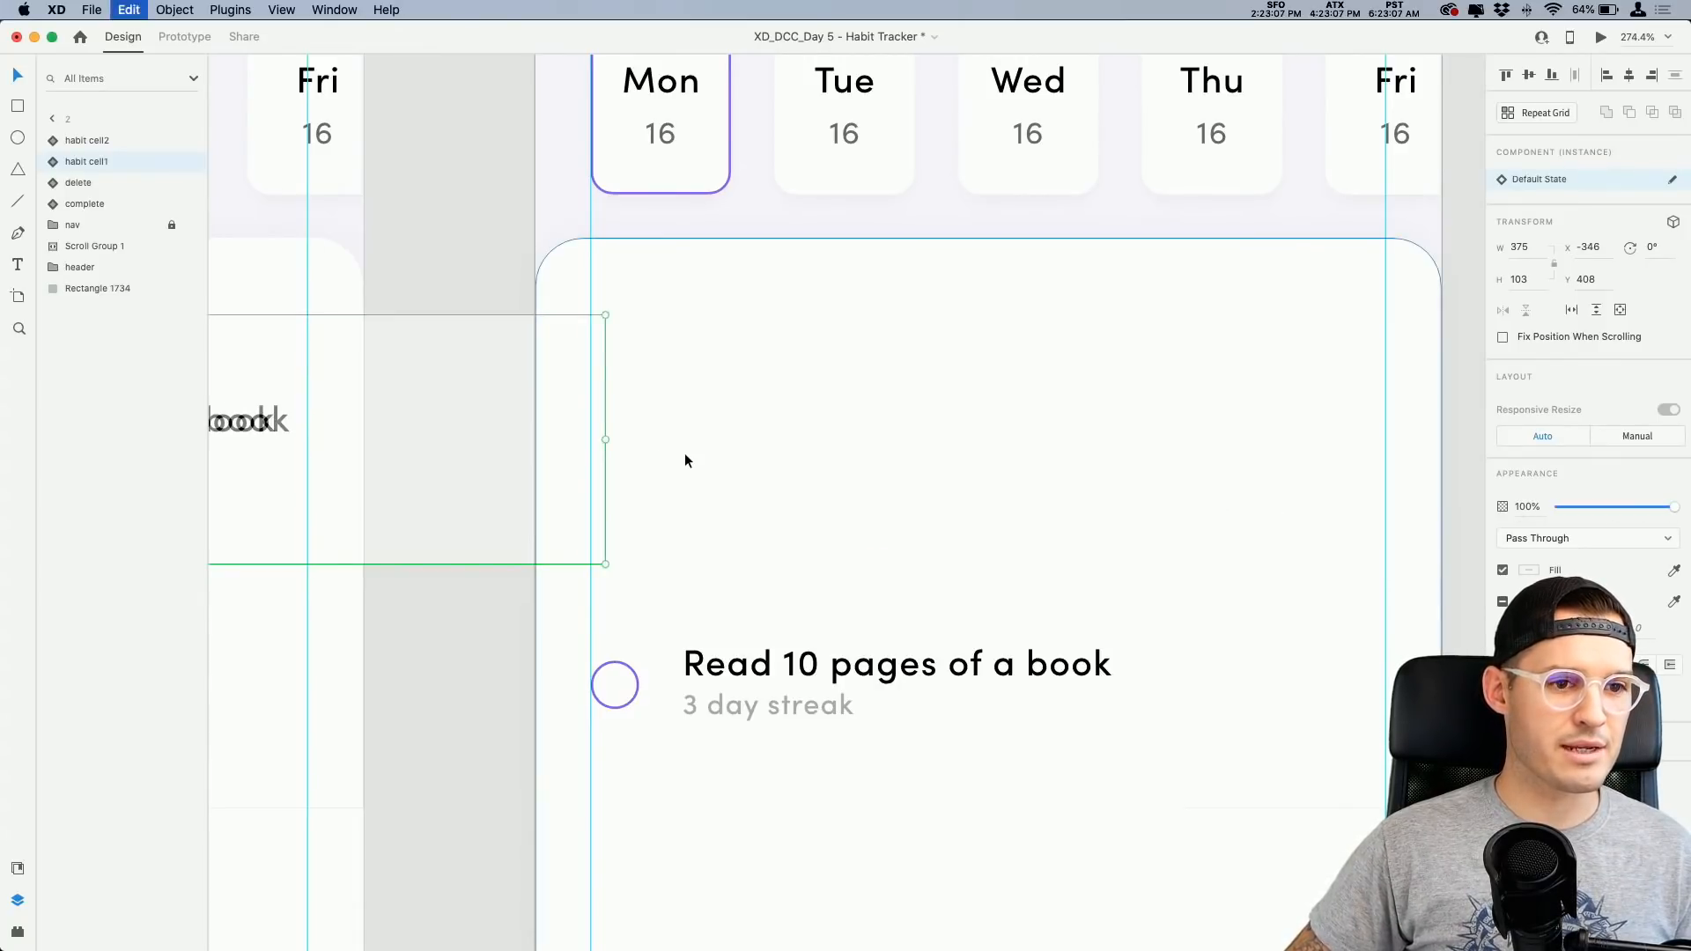
pyautogui.click(490, 259)
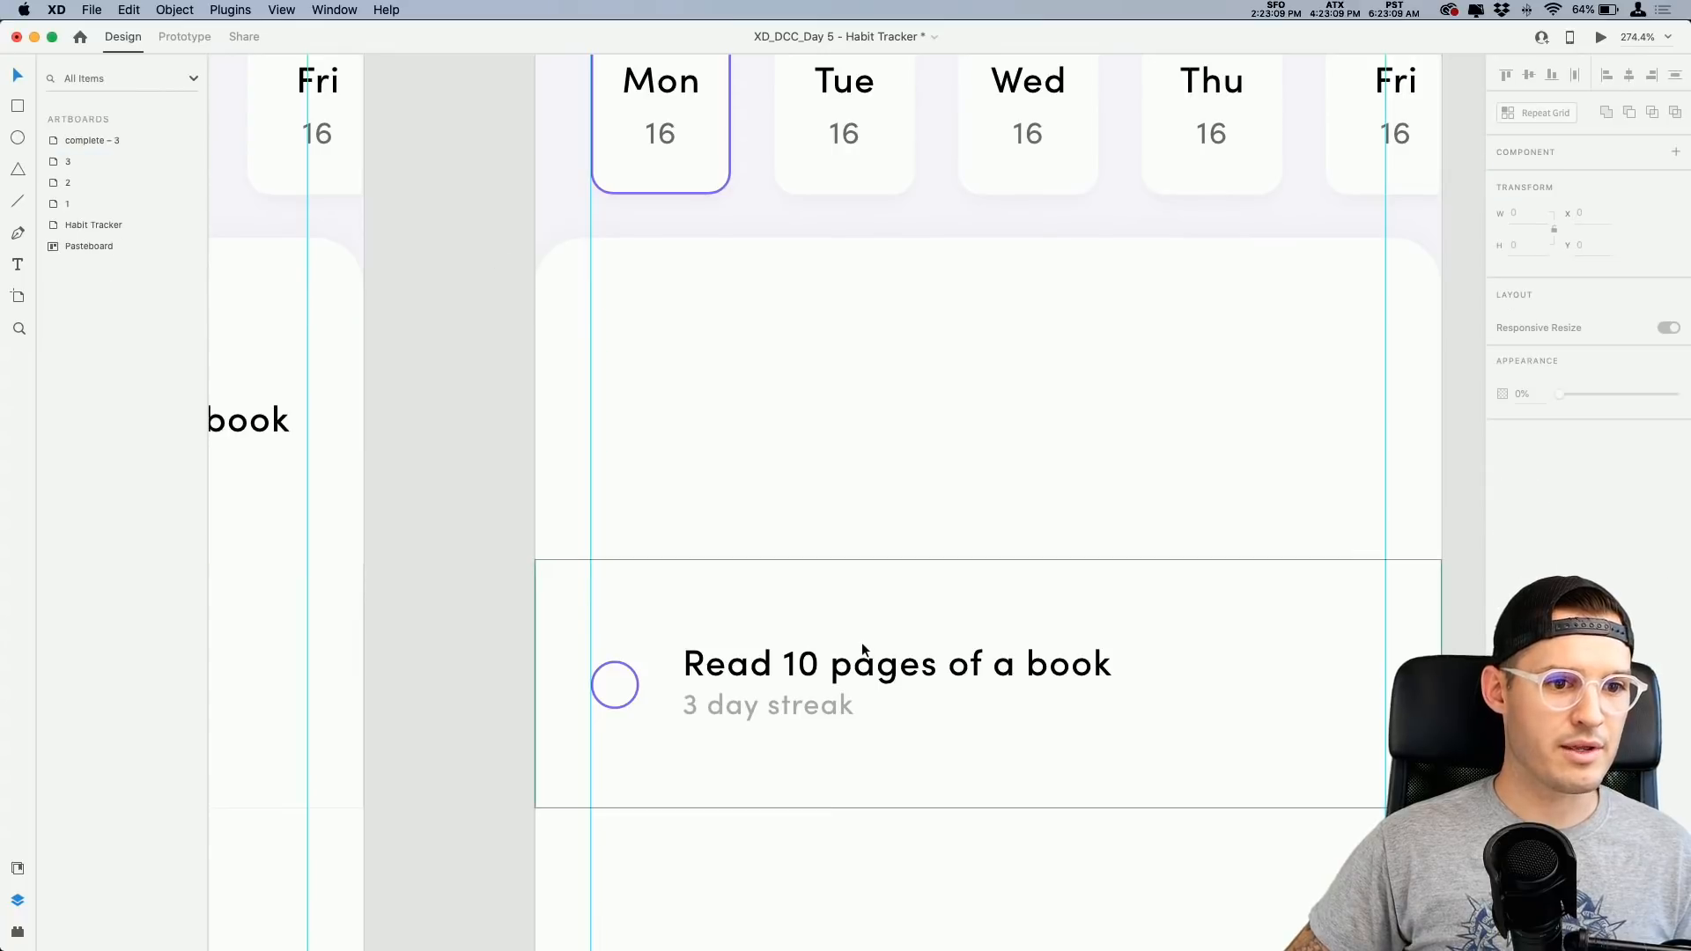
# Step: Move habit cell2 together with the complete block up to Y 408 on artboard 2
pyautogui.click(862, 643)
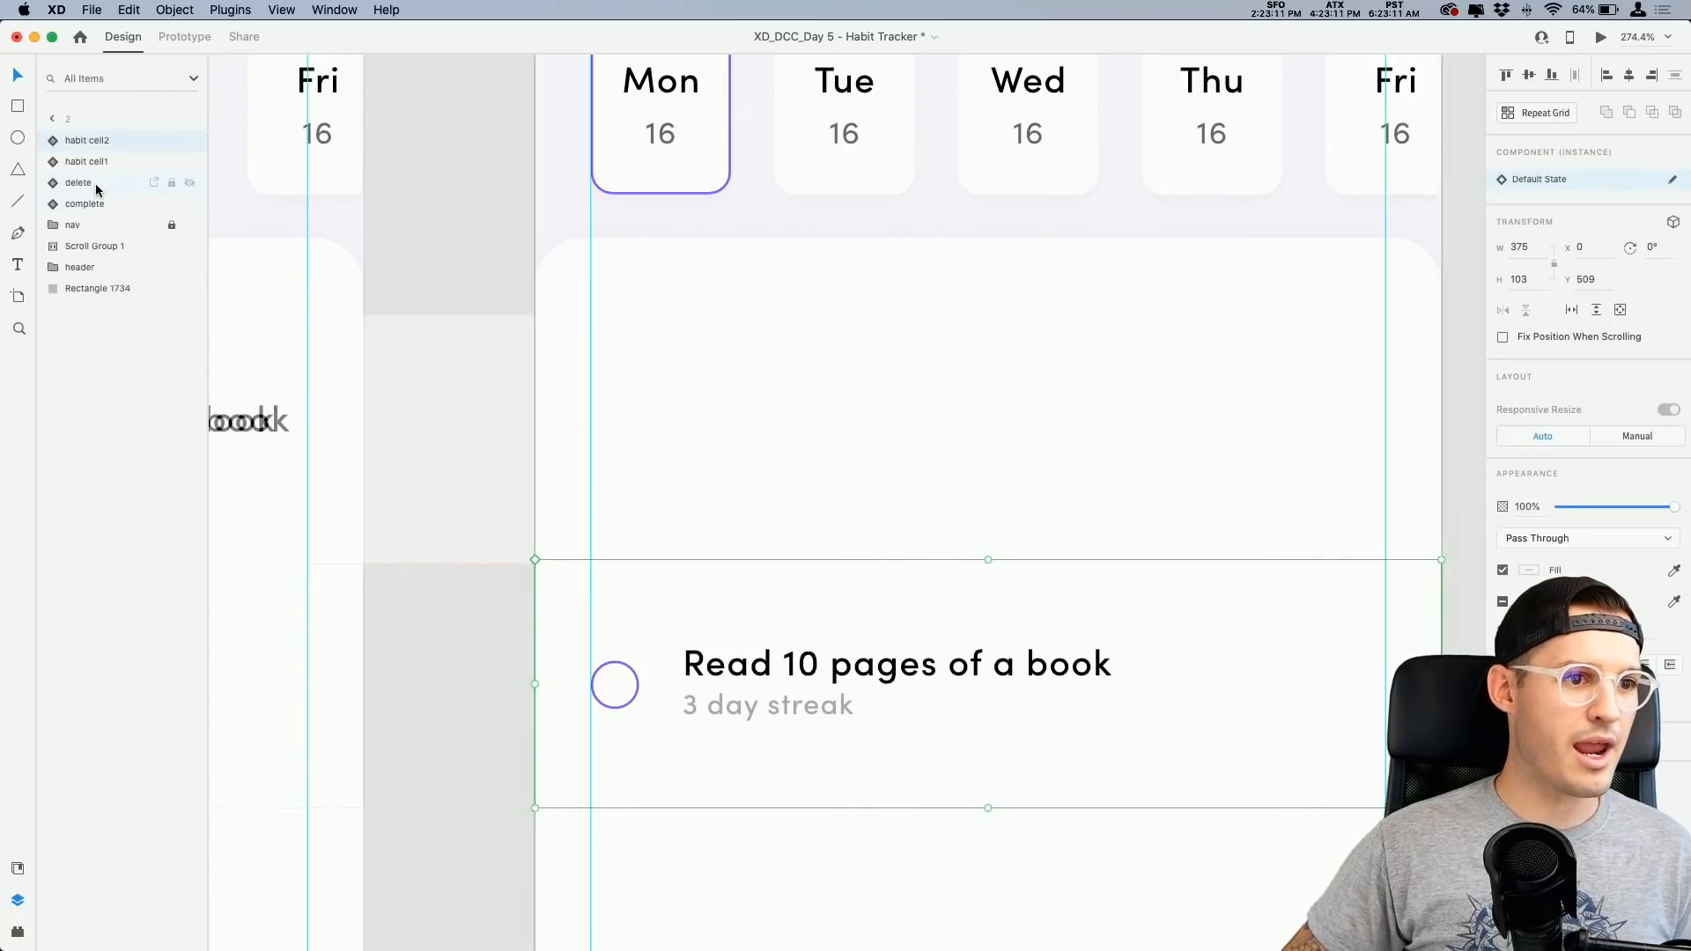
pyautogui.keyDown('super'); pyautogui.click(99, 208); pyautogui.keyUp('super')
pyautogui.moveTo(880, 664); pyautogui.dragTo(888, 425)
pyautogui.press('super+1')
pyautogui.moveTo(988, 637); pyautogui.dragTo(820, 635)
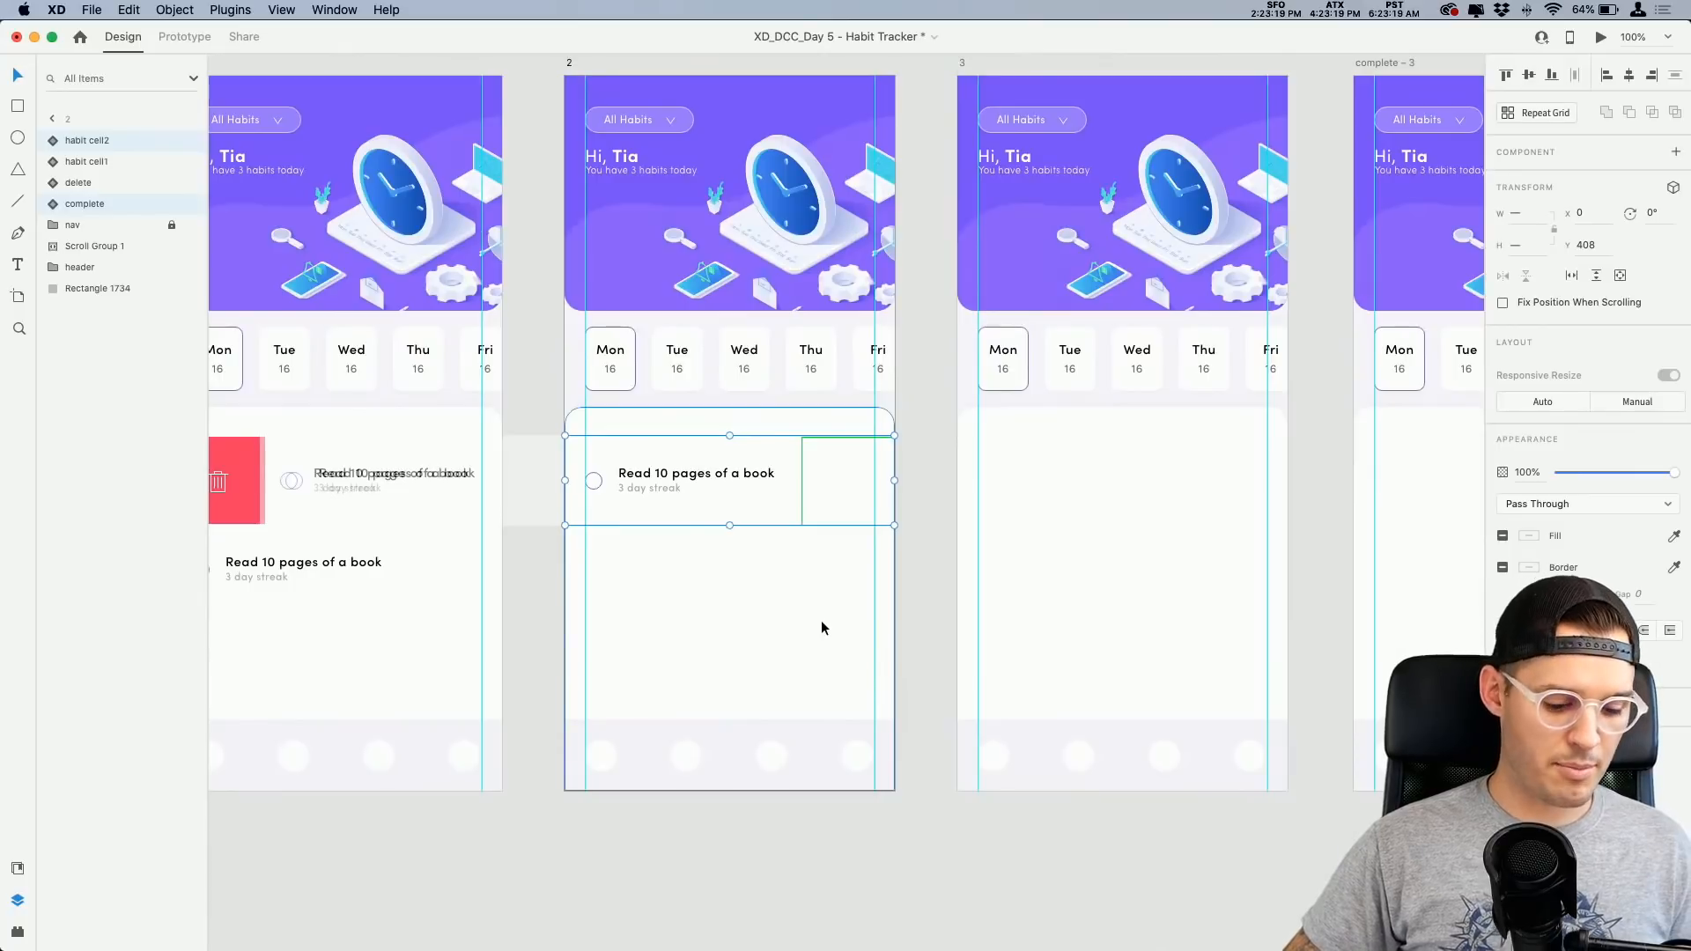
# Step: Paste habit cell2 and the complete block onto artboard 3 and slide habit cell2 to X -106 to expose the complete block
pyautogui.click(1080, 509)
pyautogui.press('super+v')
pyautogui.click(1093, 550)
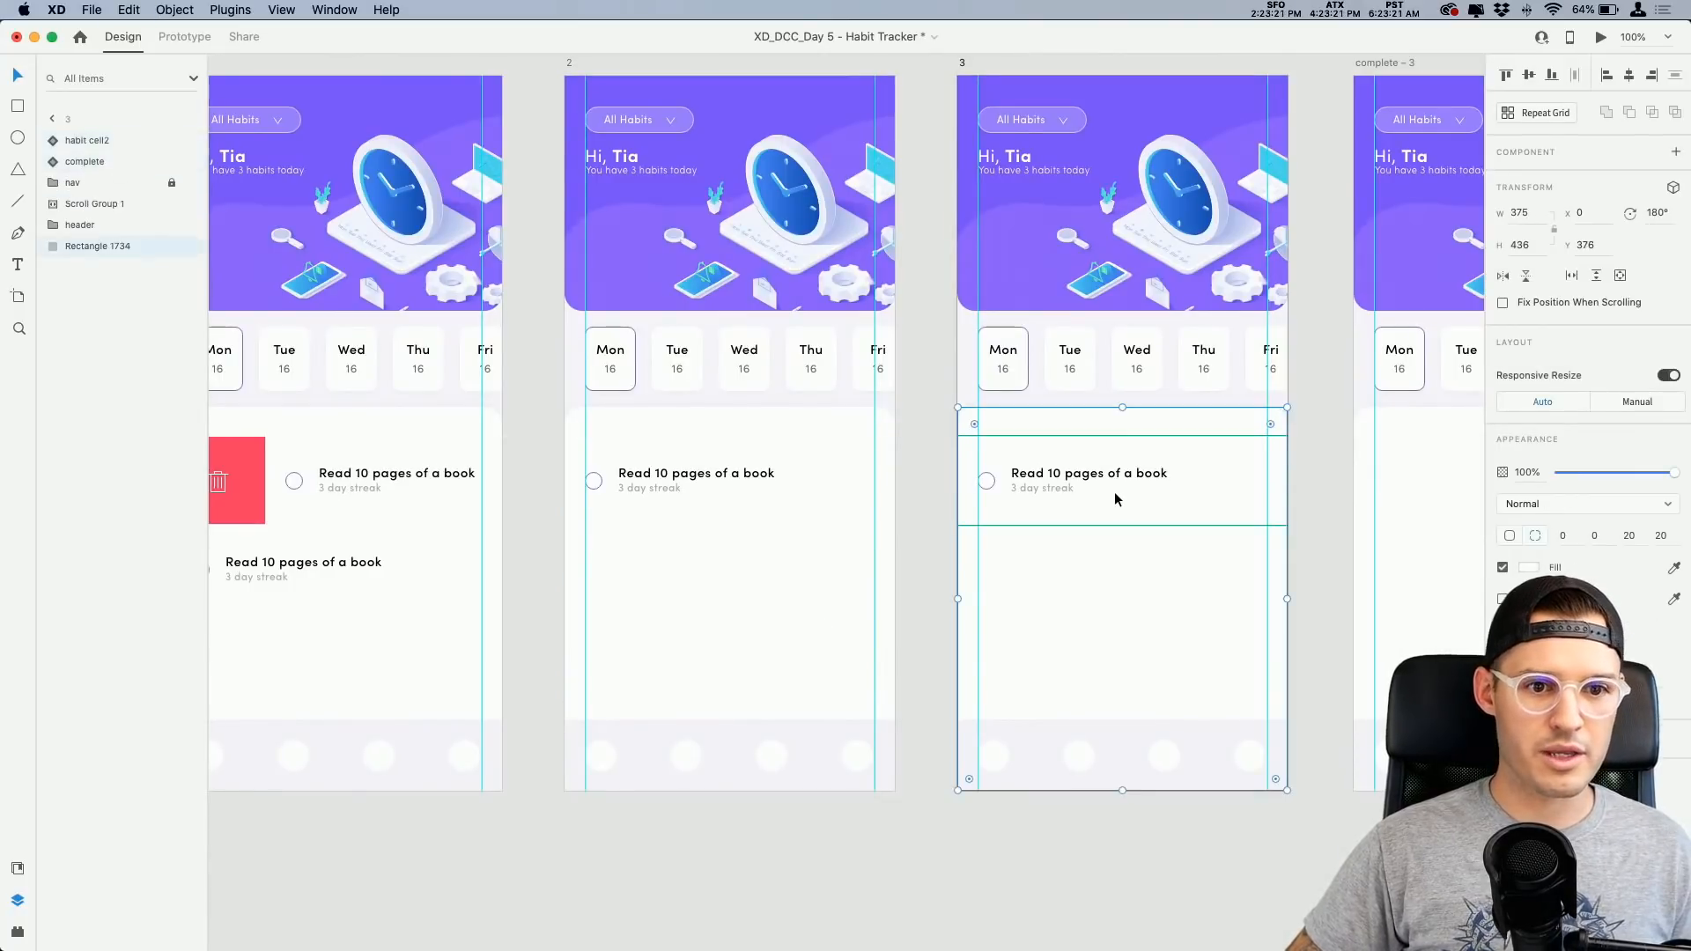
pyautogui.moveTo(1106, 493); pyautogui.dragTo(1004, 496)
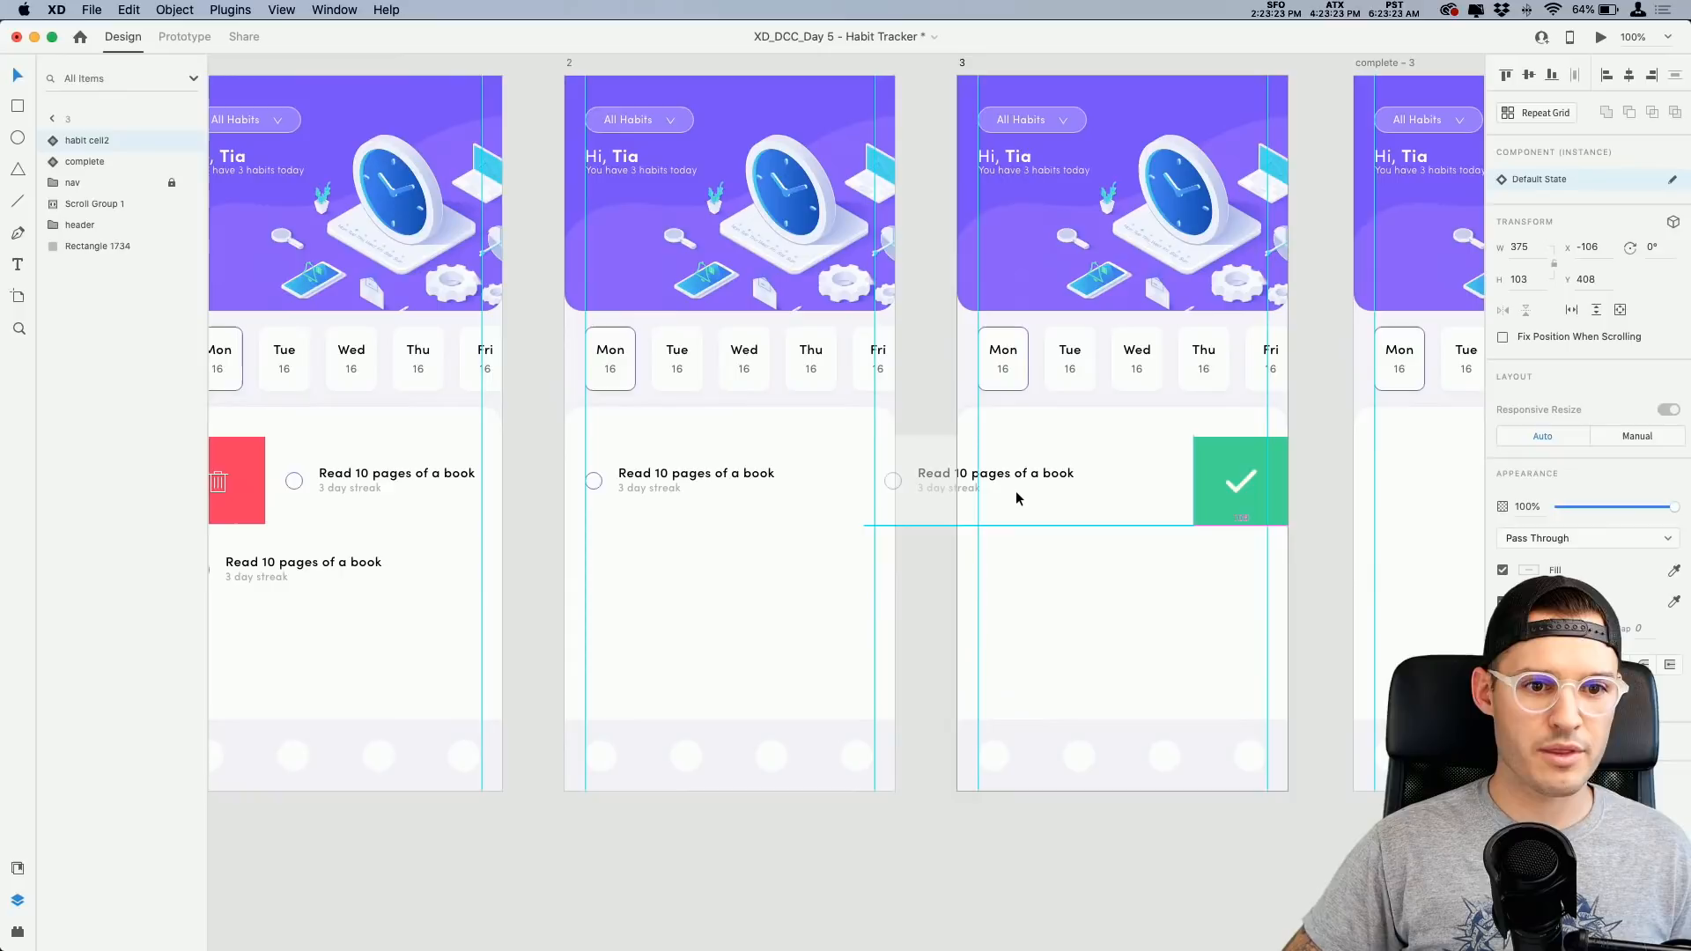
pyautogui.hscroll(2, 812, 674)
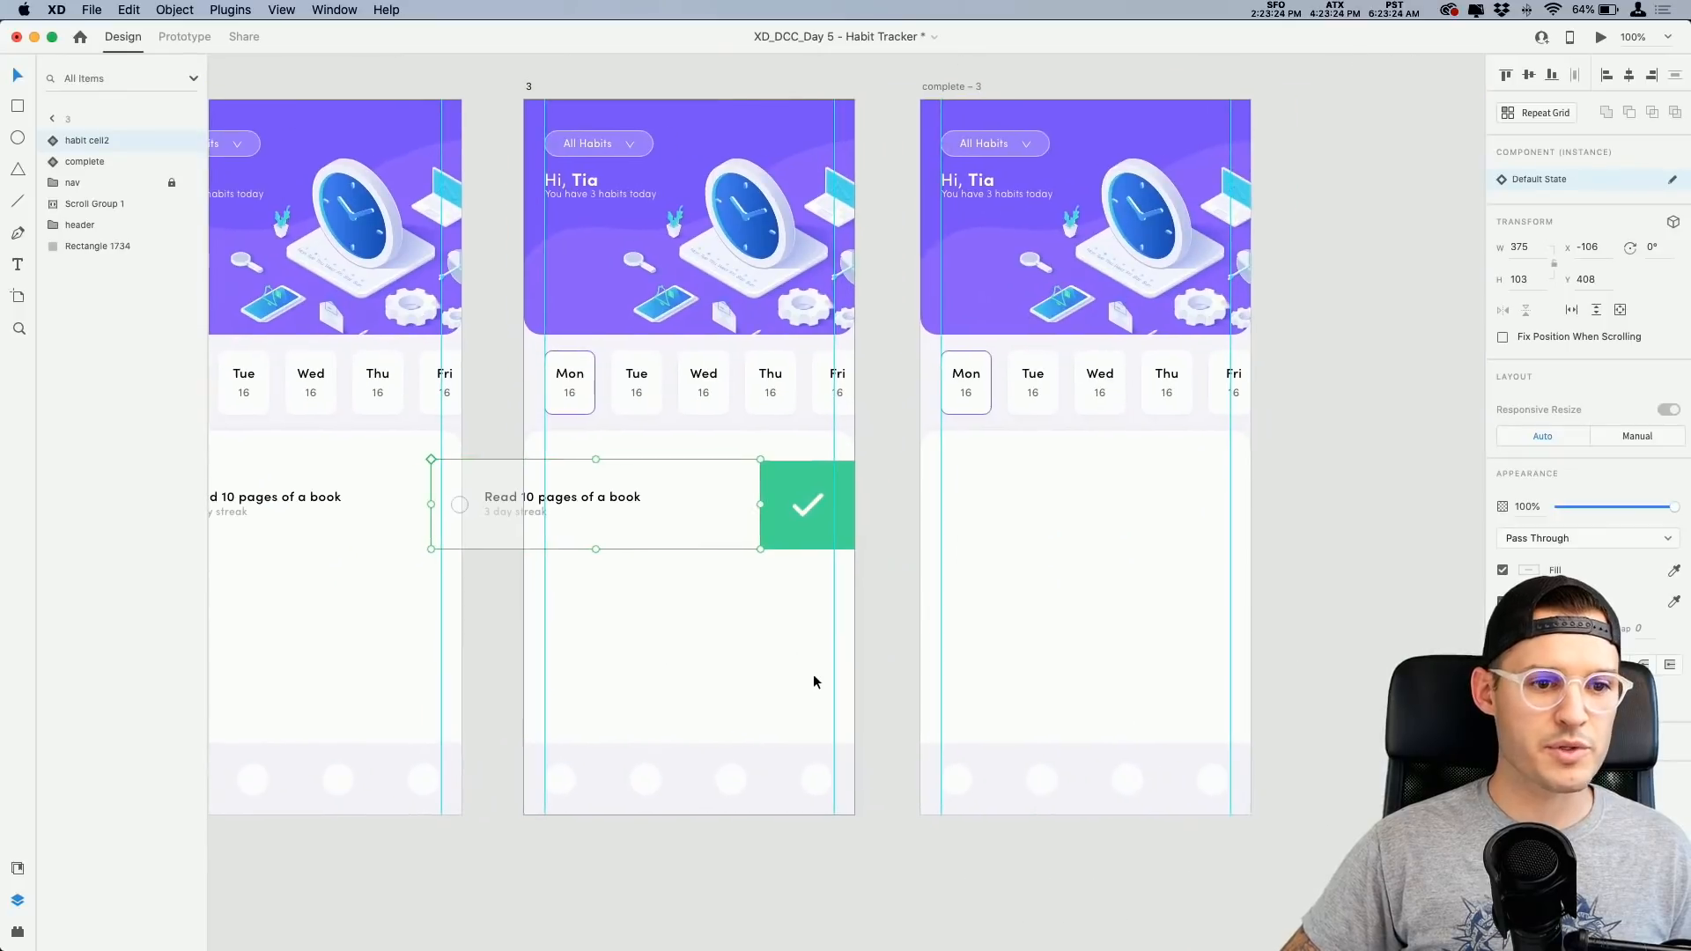
# Step: Paste habit cell2 and the complete block onto the complete – 3 artboard
pyautogui.click(870, 516)
pyautogui.click(1013, 511)
pyautogui.press('super+v')
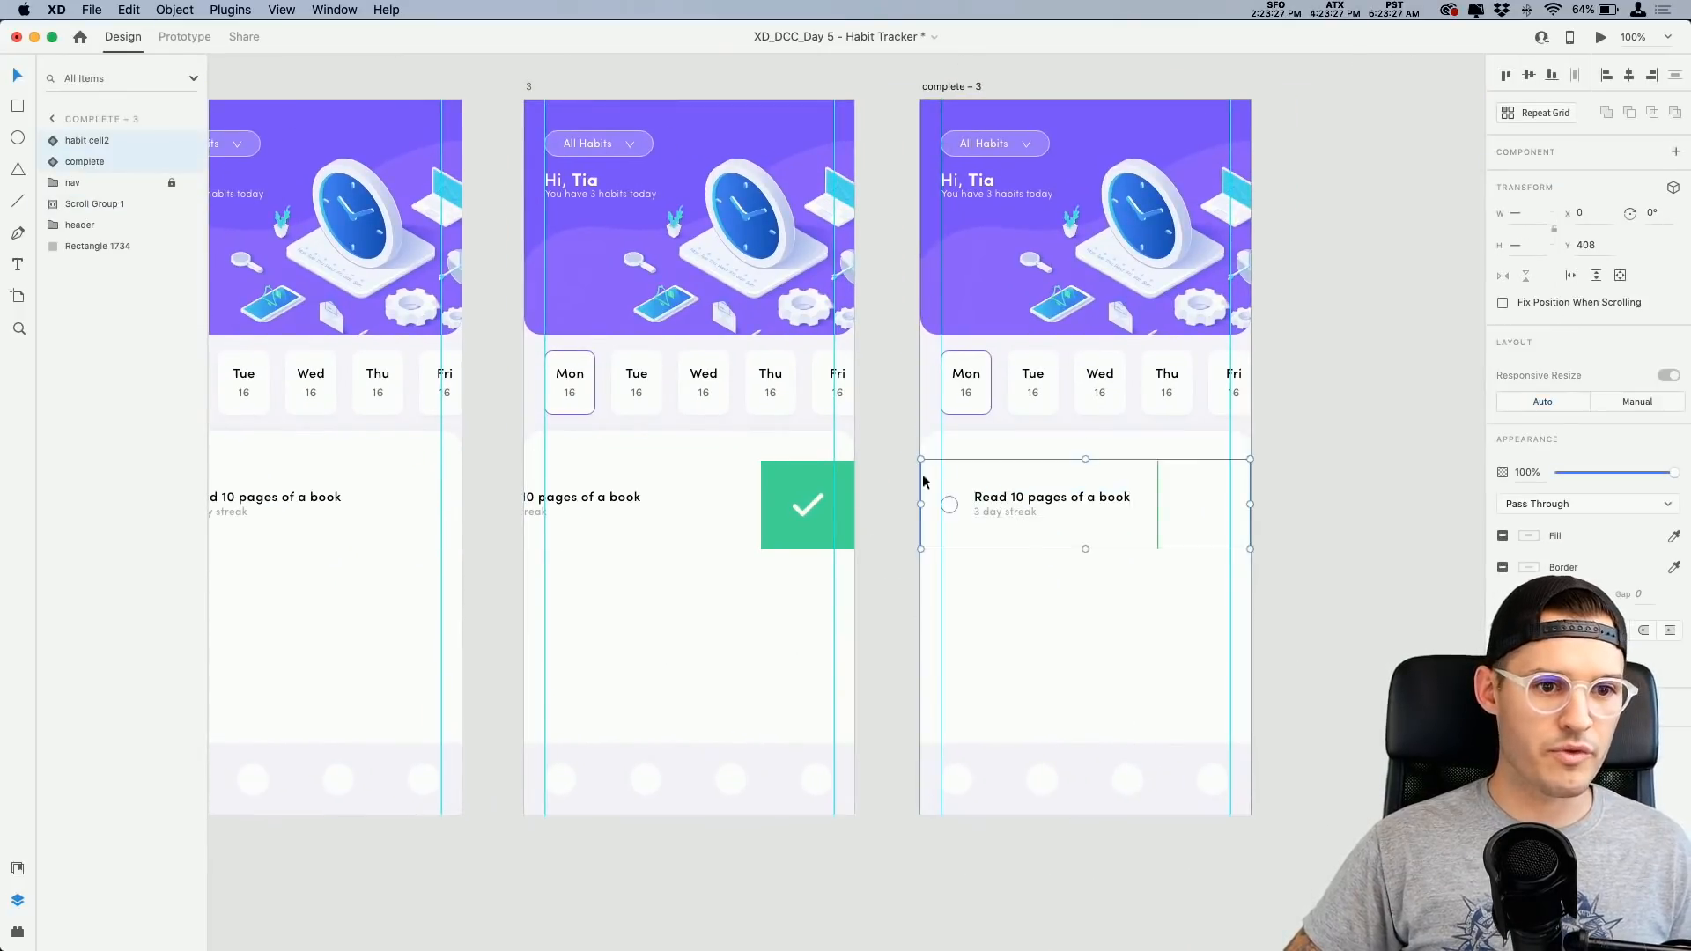
# Step: In habit cell2 on complete – 3, fill the circle with the saved purple and set the text group's opacity to 19%
pyautogui.press('z')
pyautogui.moveTo(918, 476); pyautogui.dragTo(1021, 548)
pyautogui.doubleClick(738, 460)
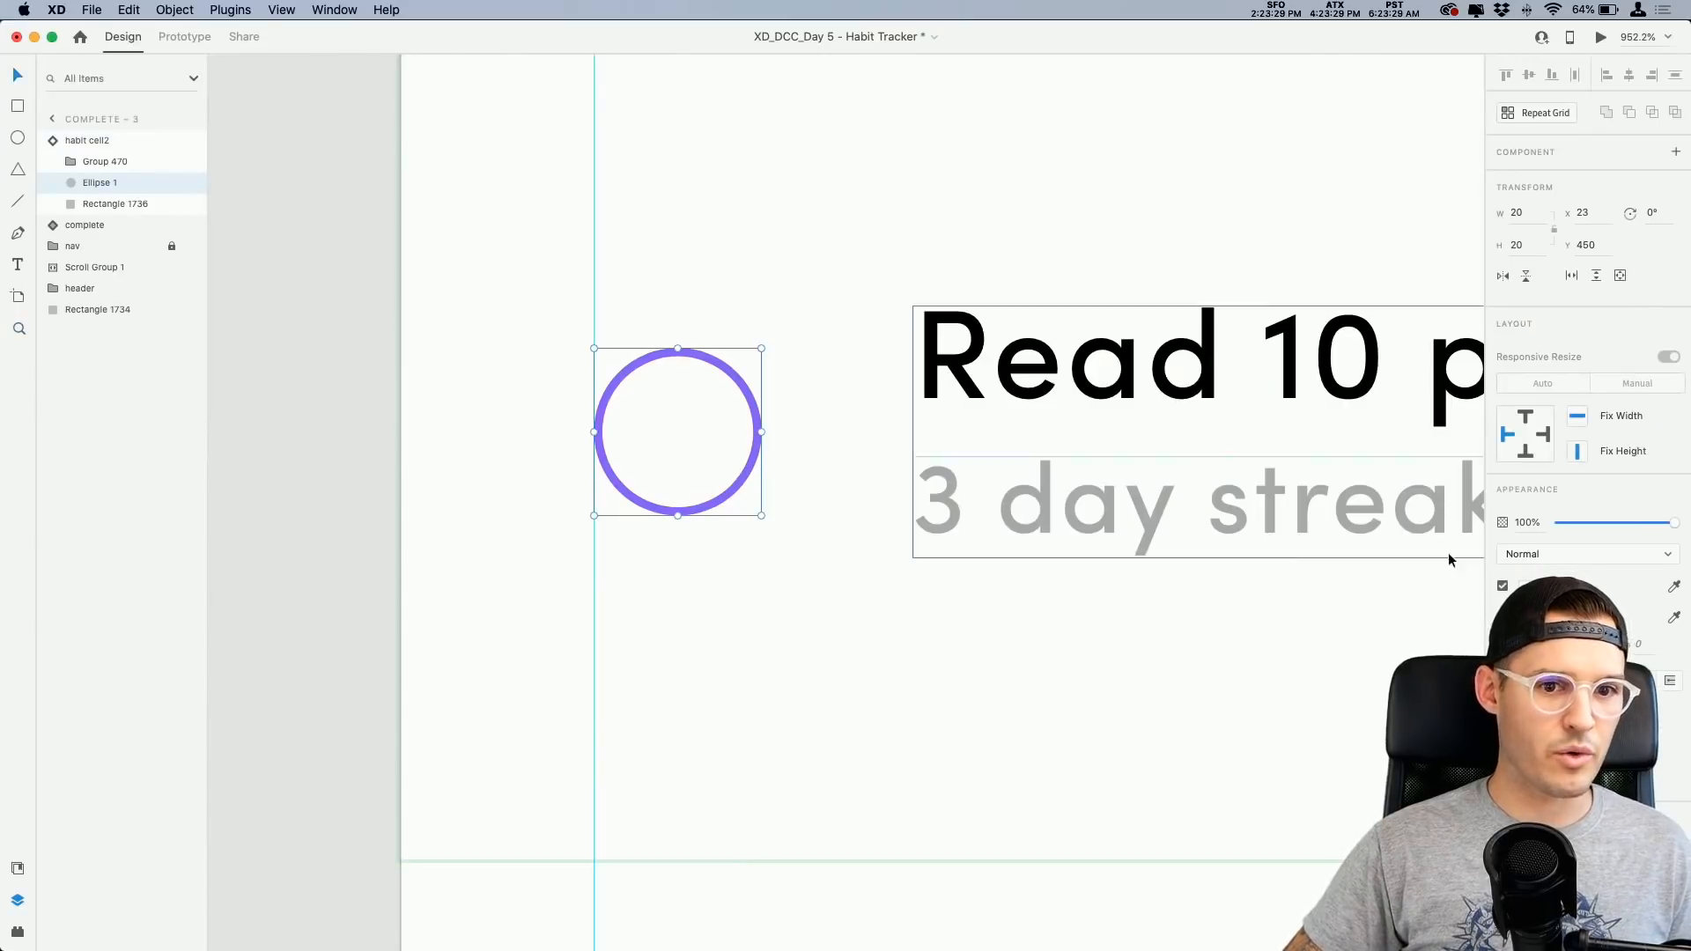
pyautogui.click(1522, 586)
pyautogui.click(1340, 688)
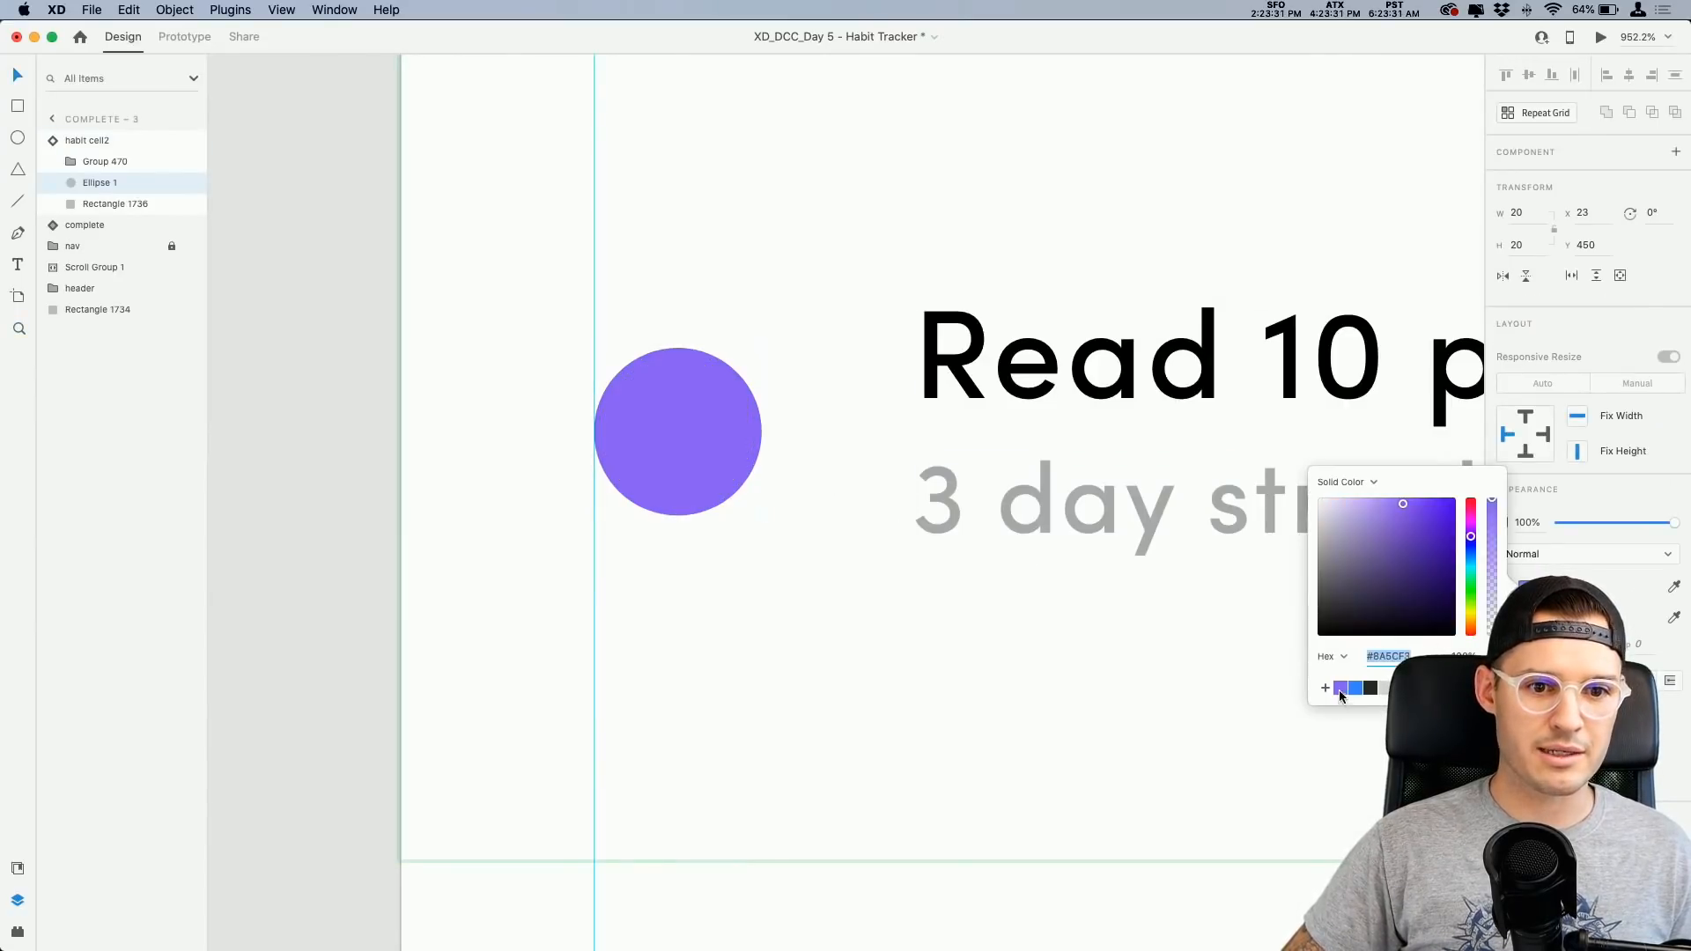
pyautogui.click(1078, 496)
pyautogui.moveTo(1674, 523); pyautogui.dragTo(1581, 526)
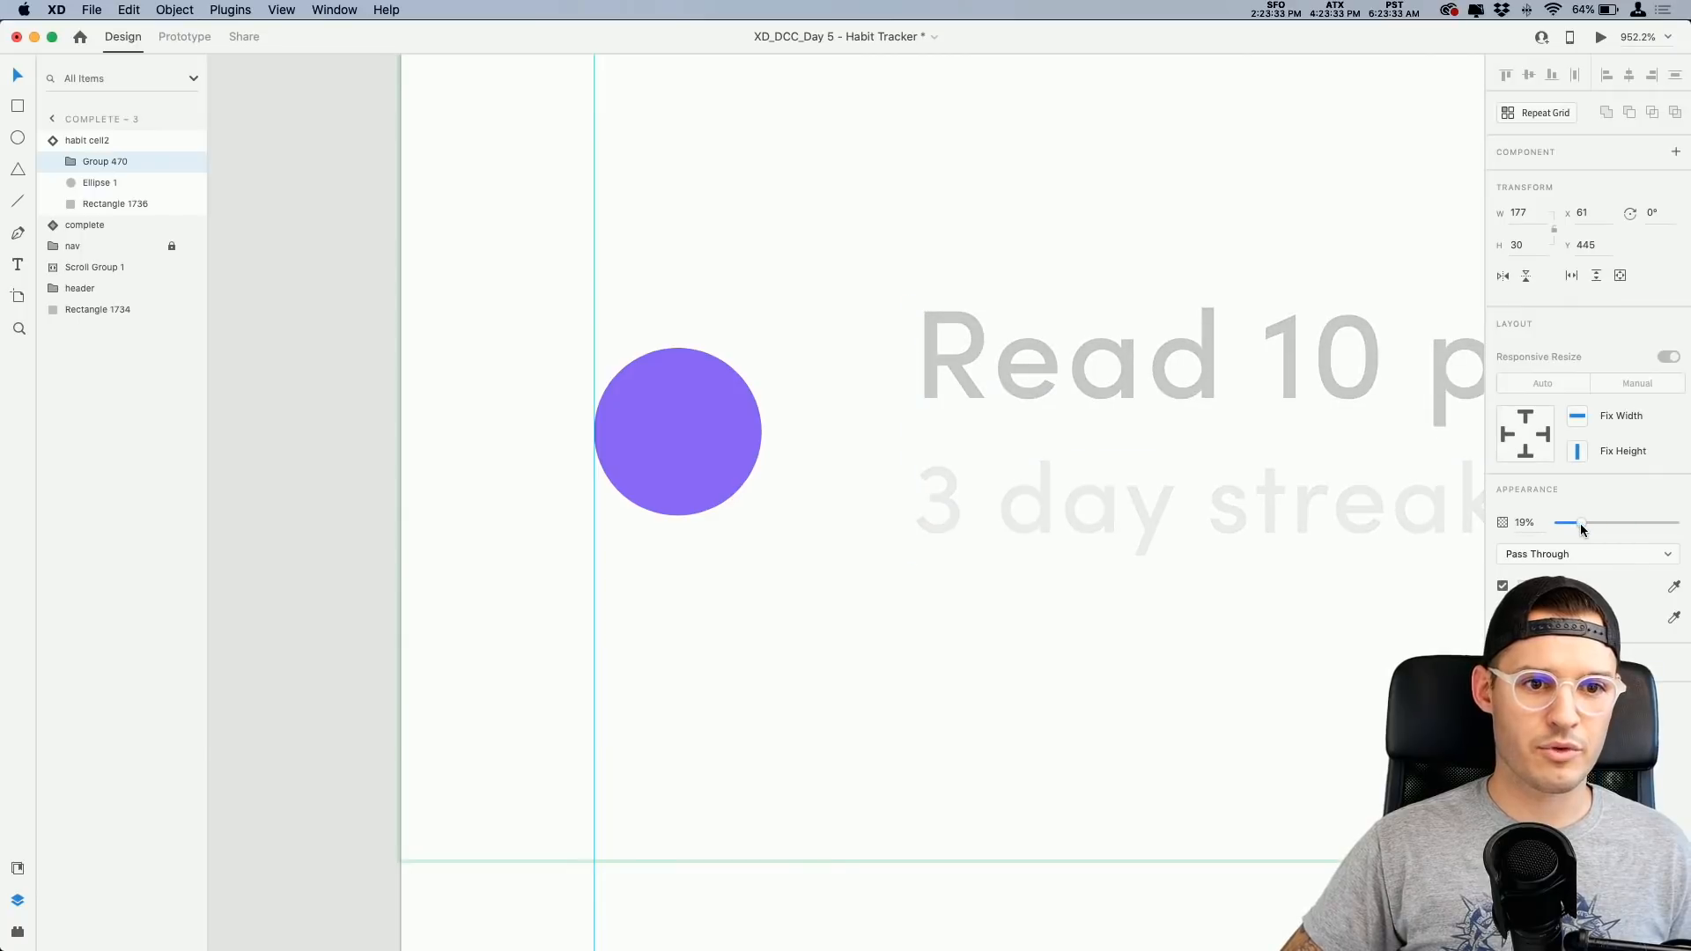
pyautogui.press('super+2')
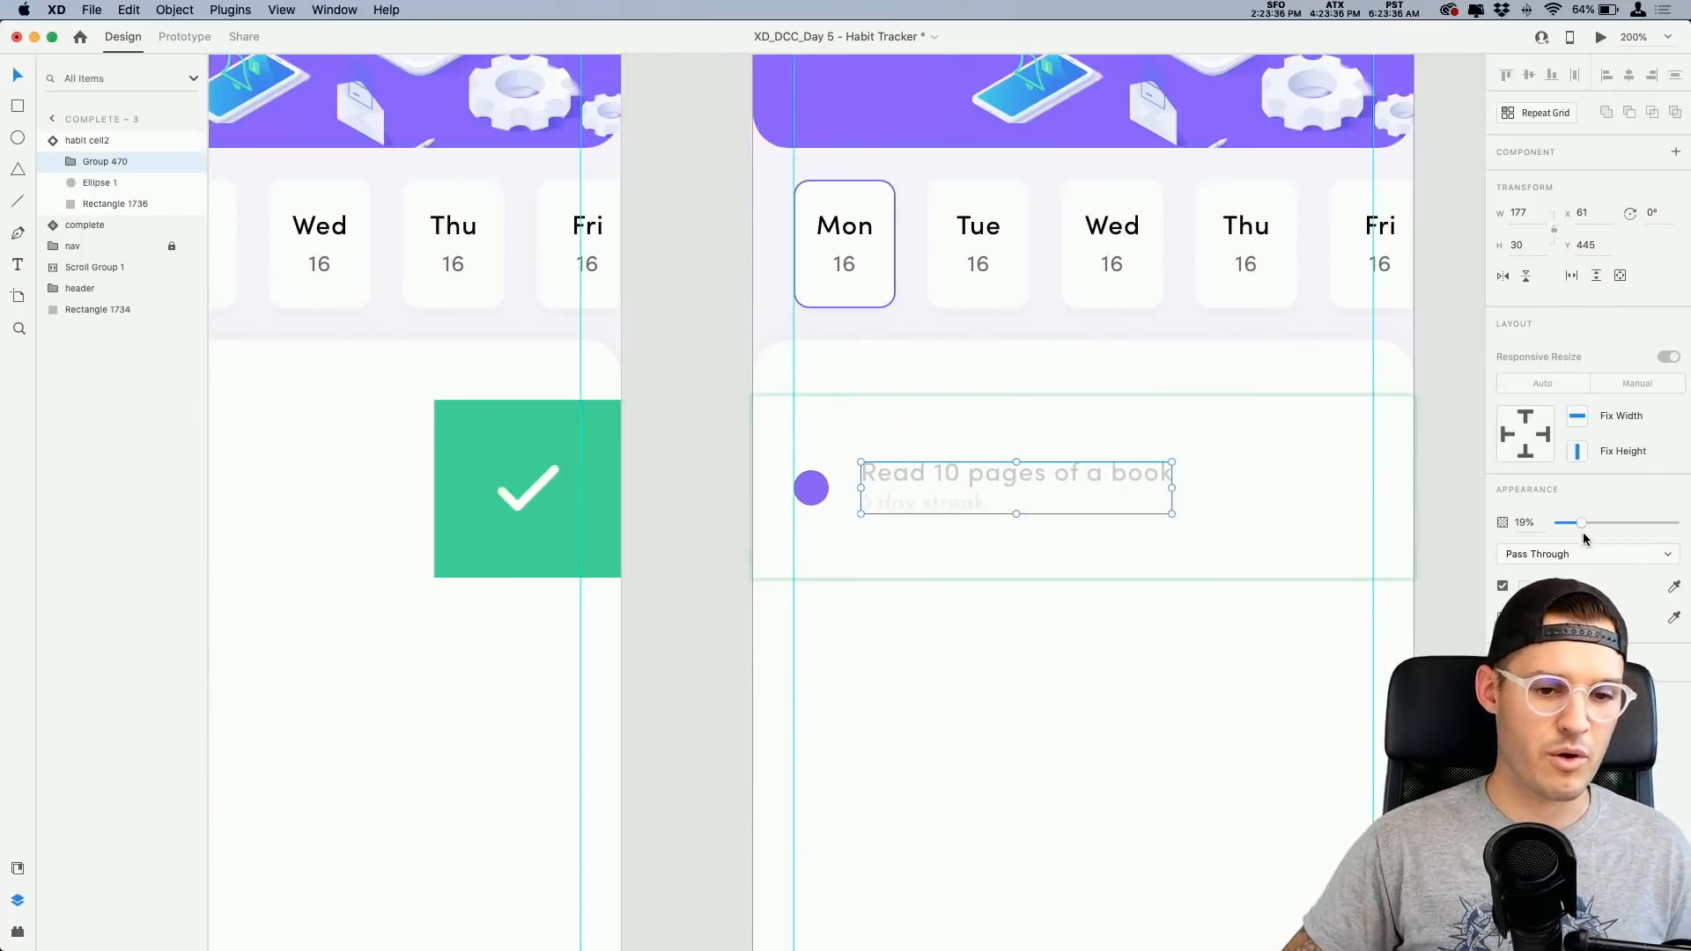
# Step: Switch to Prototype mode and connect habit cell1 on the Habit Tracker artboard to artboard 1
pyautogui.press('super+minus')
pyautogui.press('super+minus')
pyautogui.press('super+minus')
pyautogui.moveTo(723, 601); pyautogui.dragTo(1374, 646)
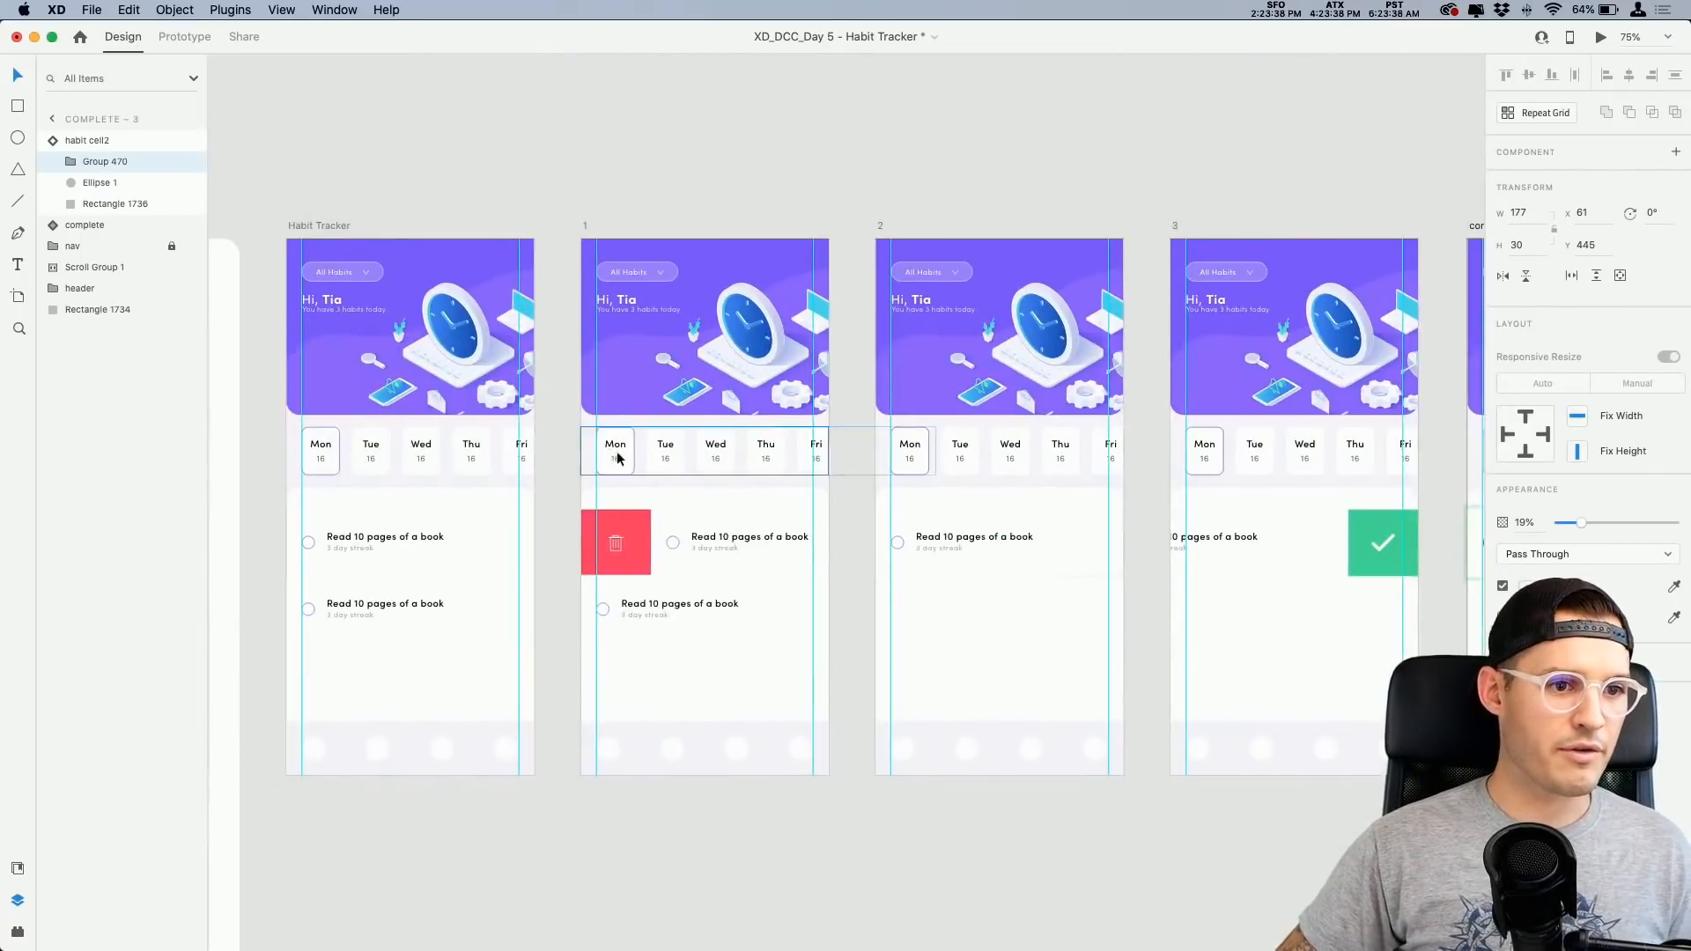
pyautogui.moveTo(618, 458); pyautogui.dragTo(860, 464)
pyautogui.moveTo(487, 220); pyautogui.dragTo(875, 507)
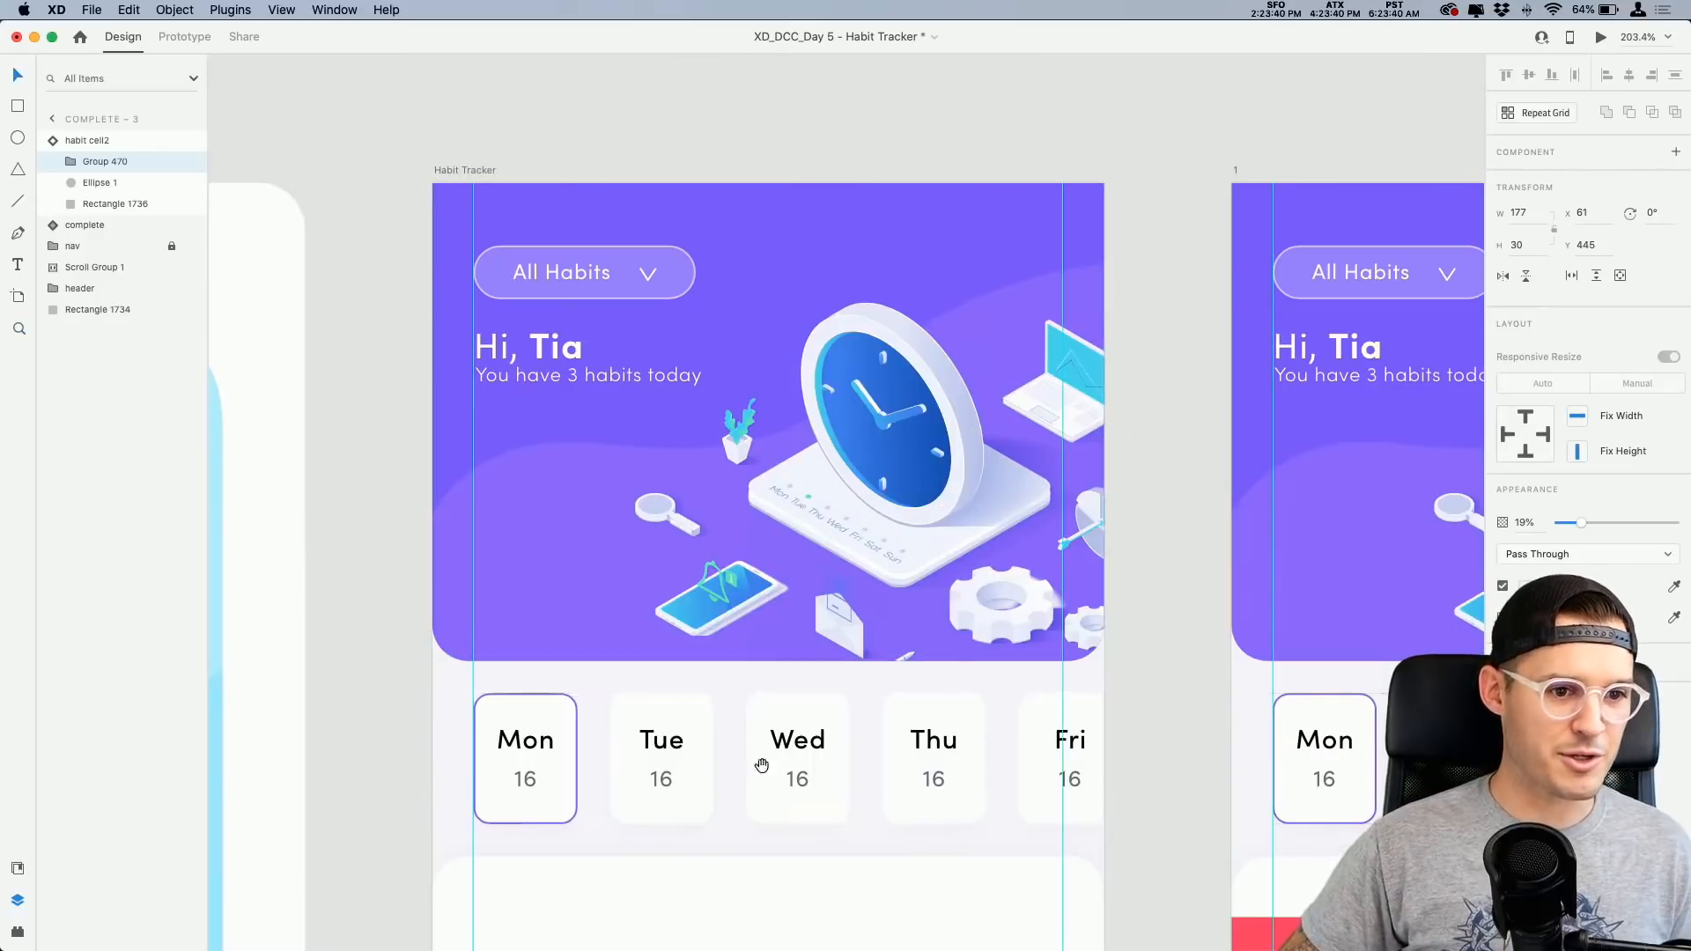
pyautogui.moveTo(762, 766); pyautogui.dragTo(644, 687)
pyautogui.click(184, 37)
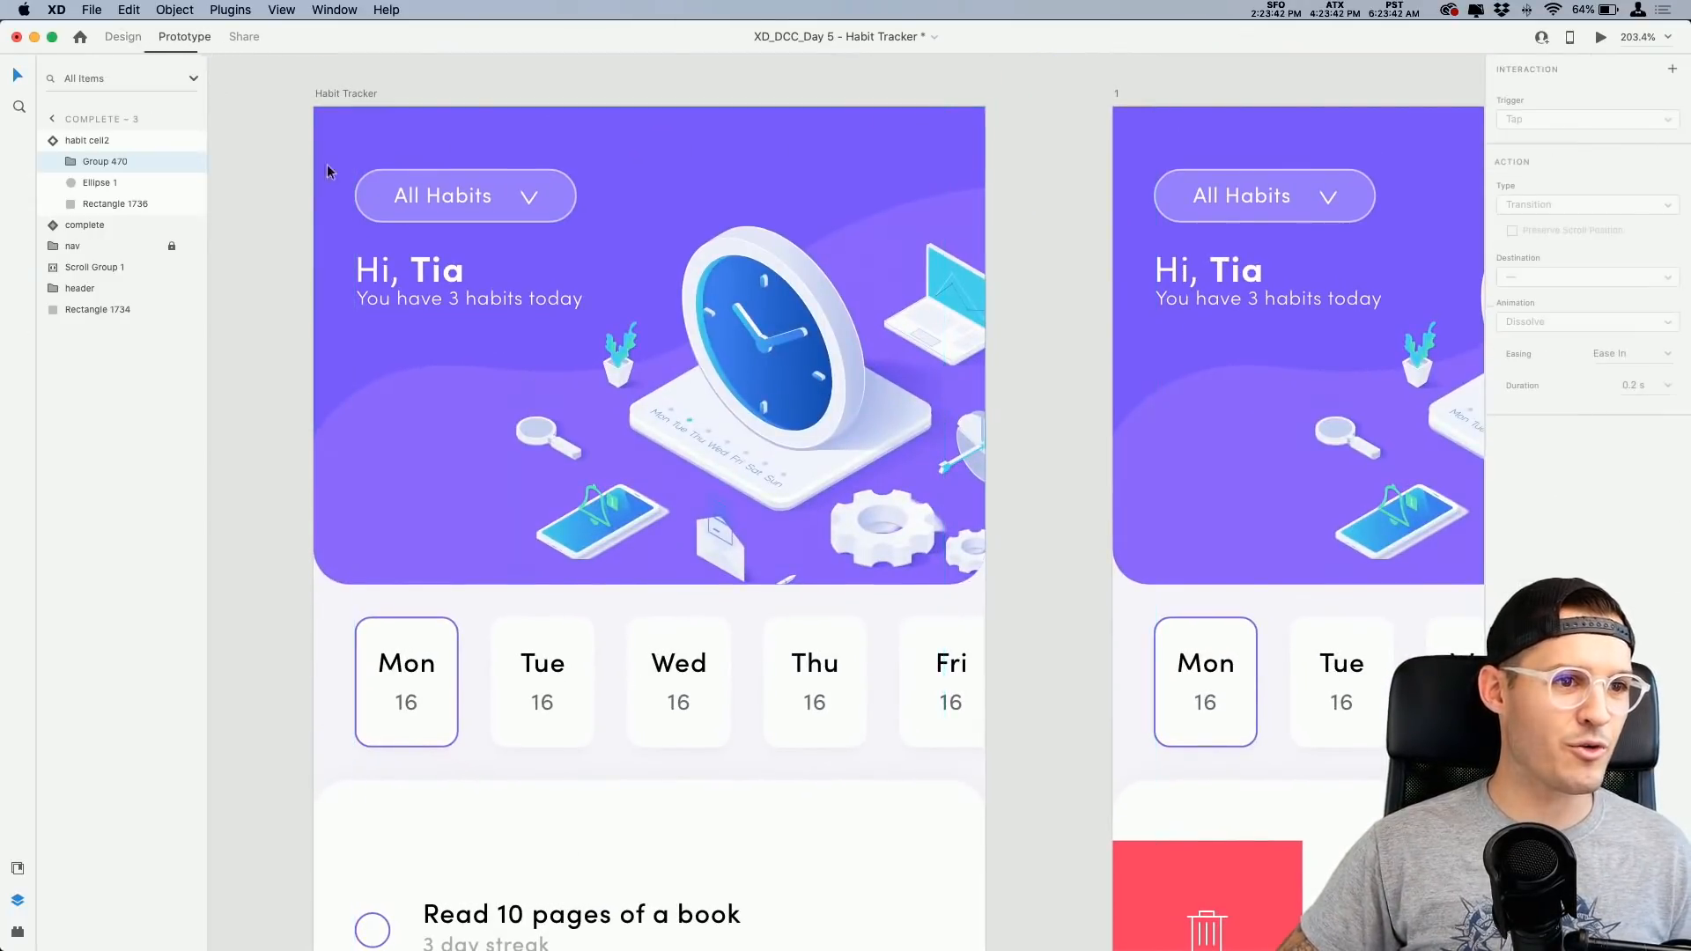
pyautogui.scroll(-6, 327, 171)
pyautogui.click(633, 370)
pyautogui.moveTo(632, 370); pyautogui.dragTo(912, 407)
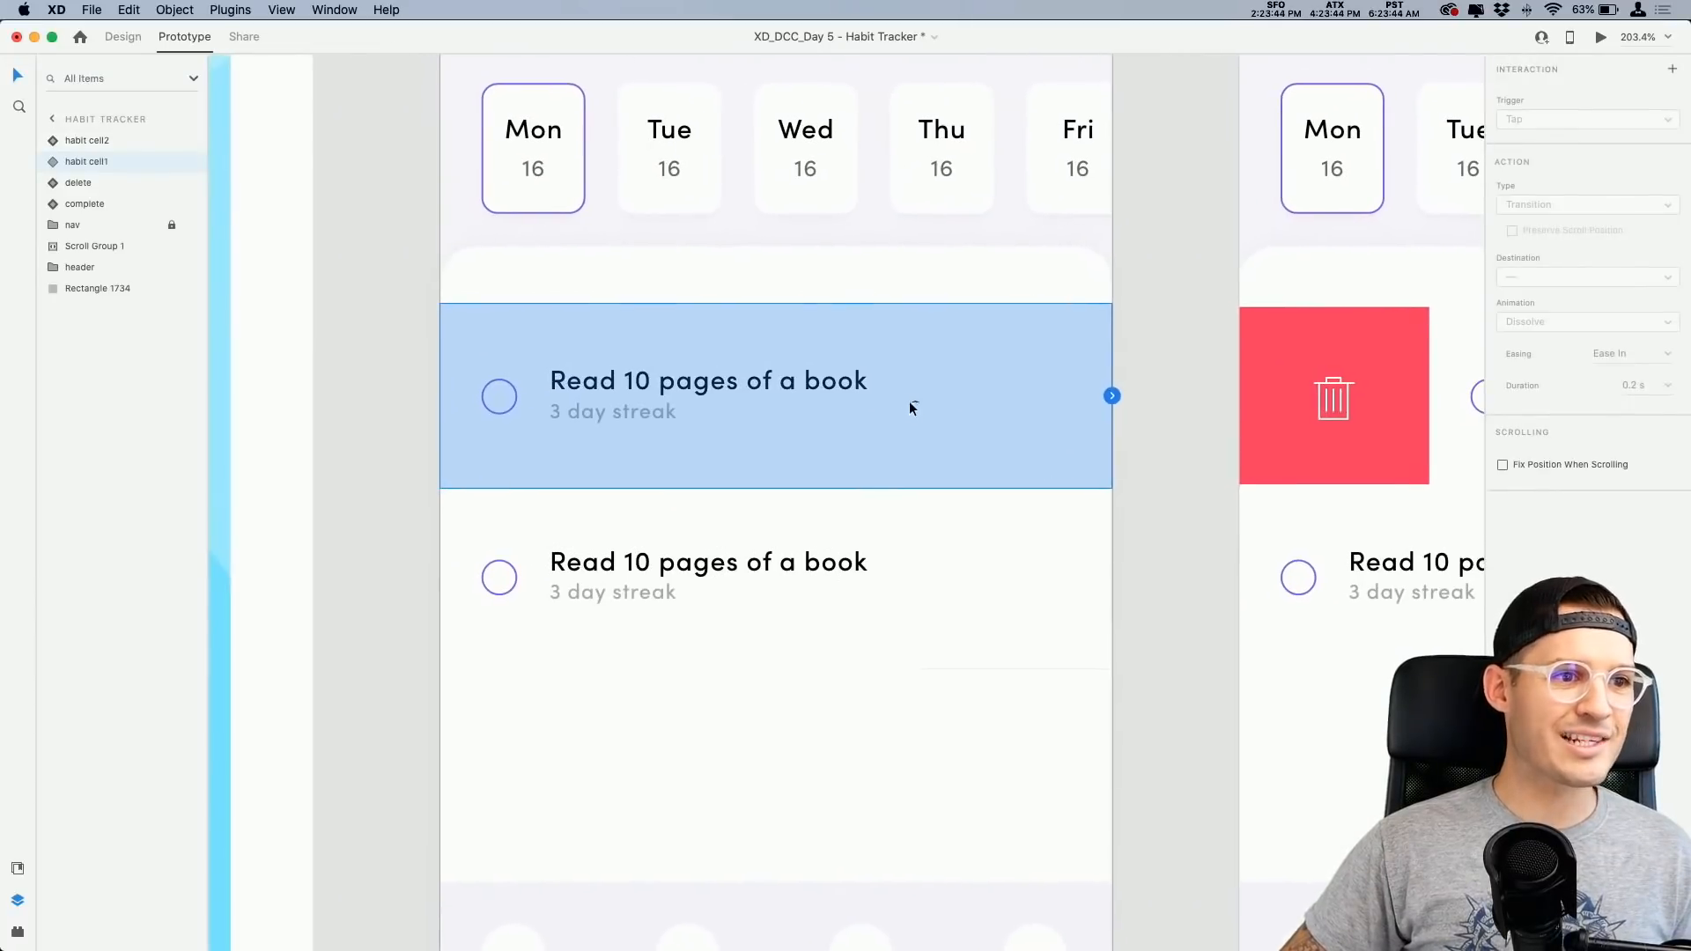
pyautogui.moveTo(1111, 395); pyautogui.dragTo(1403, 373)
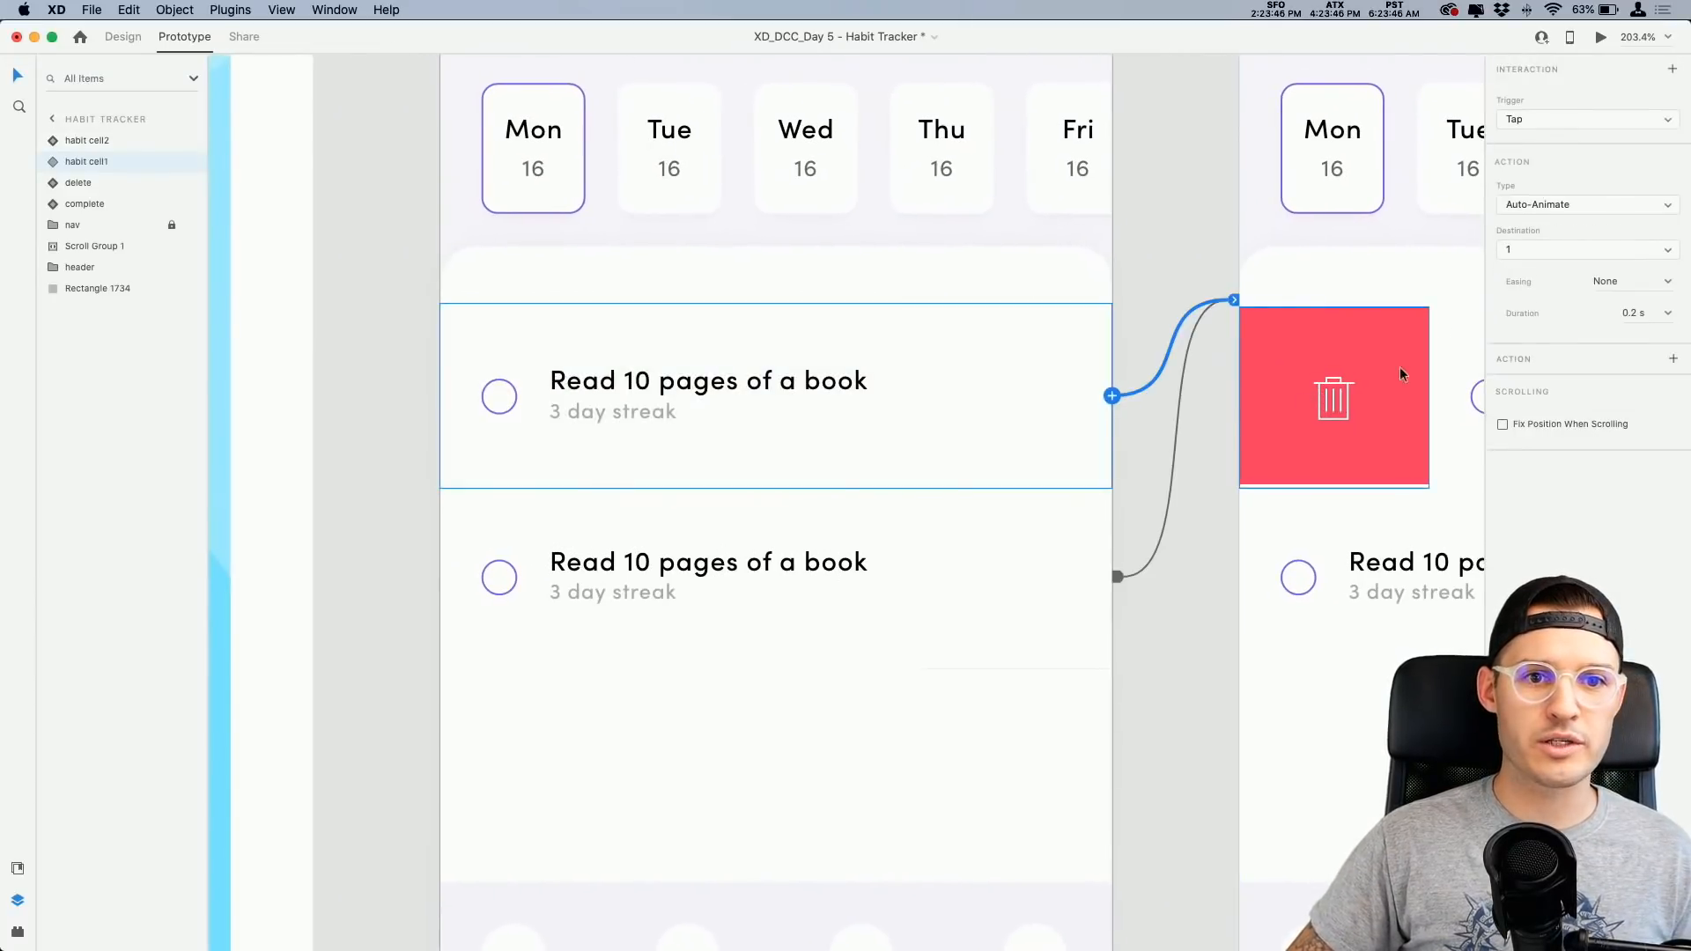
# Step: Delete the connection from habit cell2 on Habit Tracker to artboard 1
pyautogui.hscroll(5, 1083, 359)
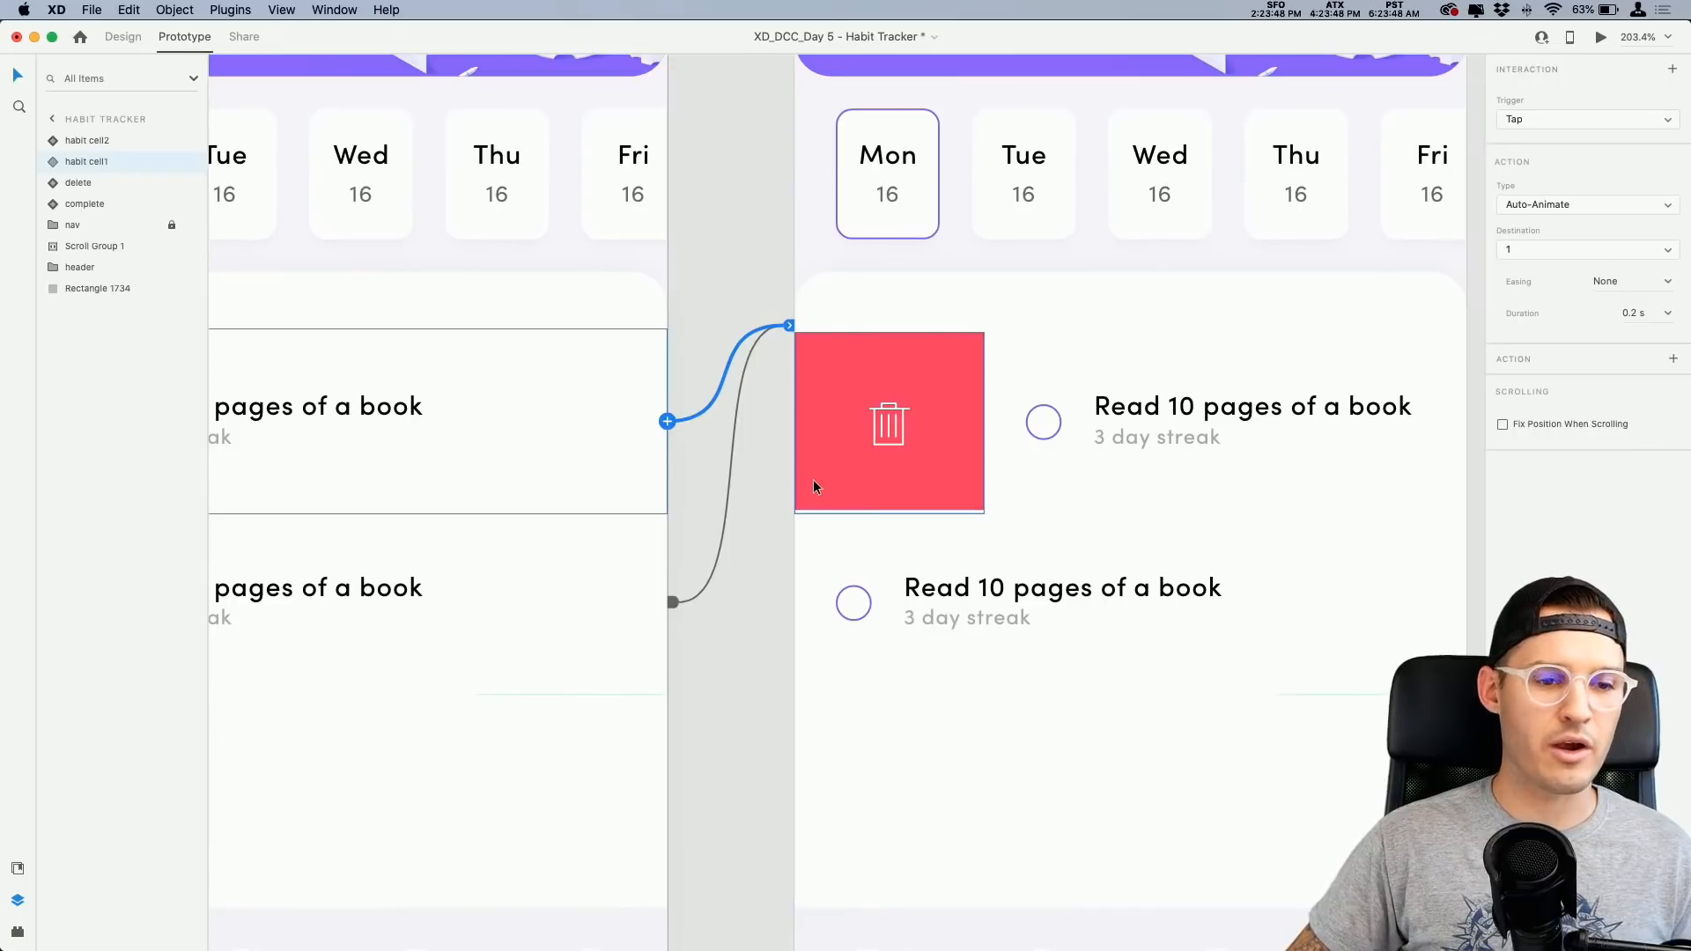
pyautogui.click(717, 518)
pyautogui.press('Delete')
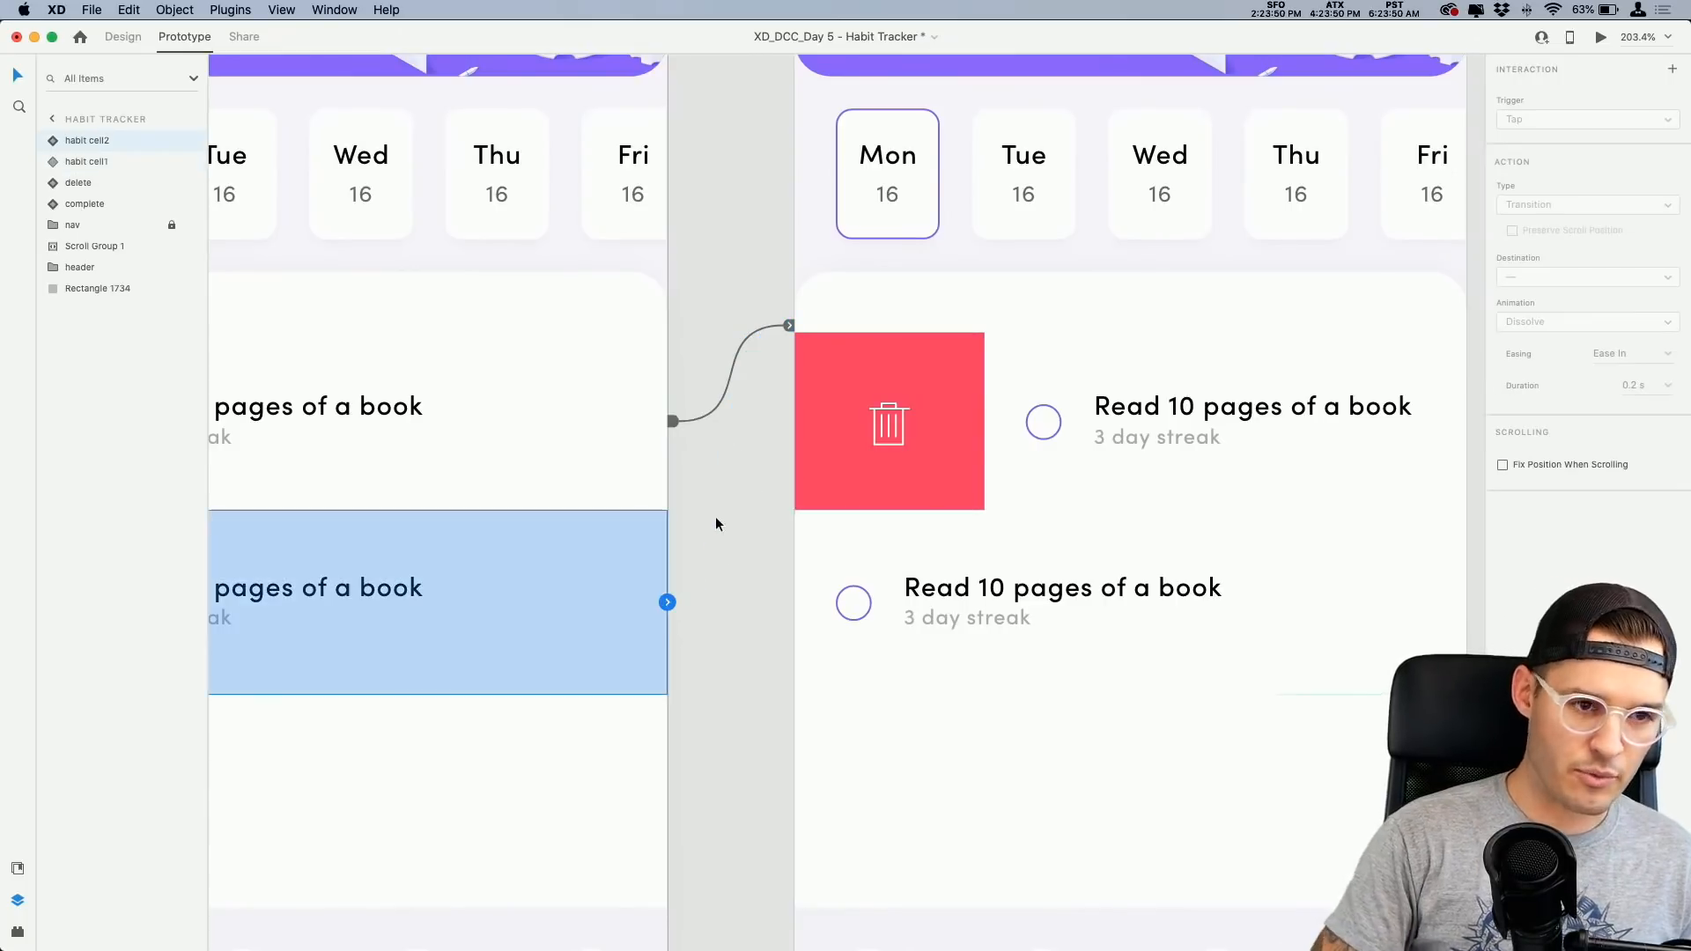
# Step: Set the trigger of habit cell1's connection to artboard 1 to Drag
pyautogui.click(730, 371)
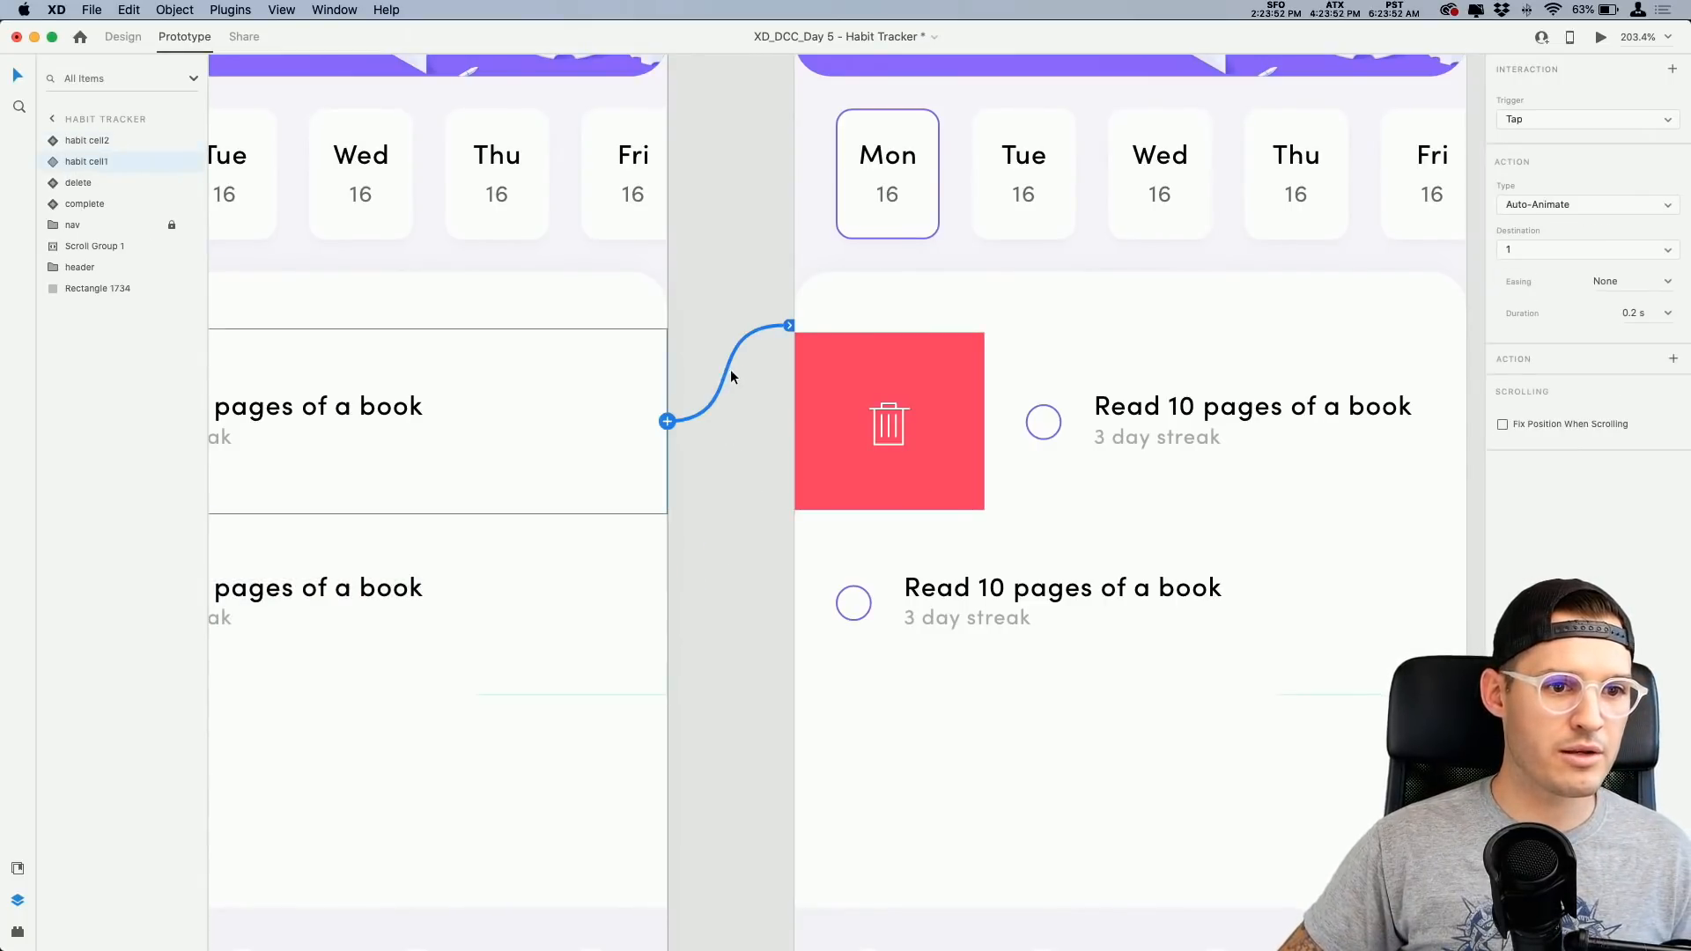
pyautogui.click(1550, 120)
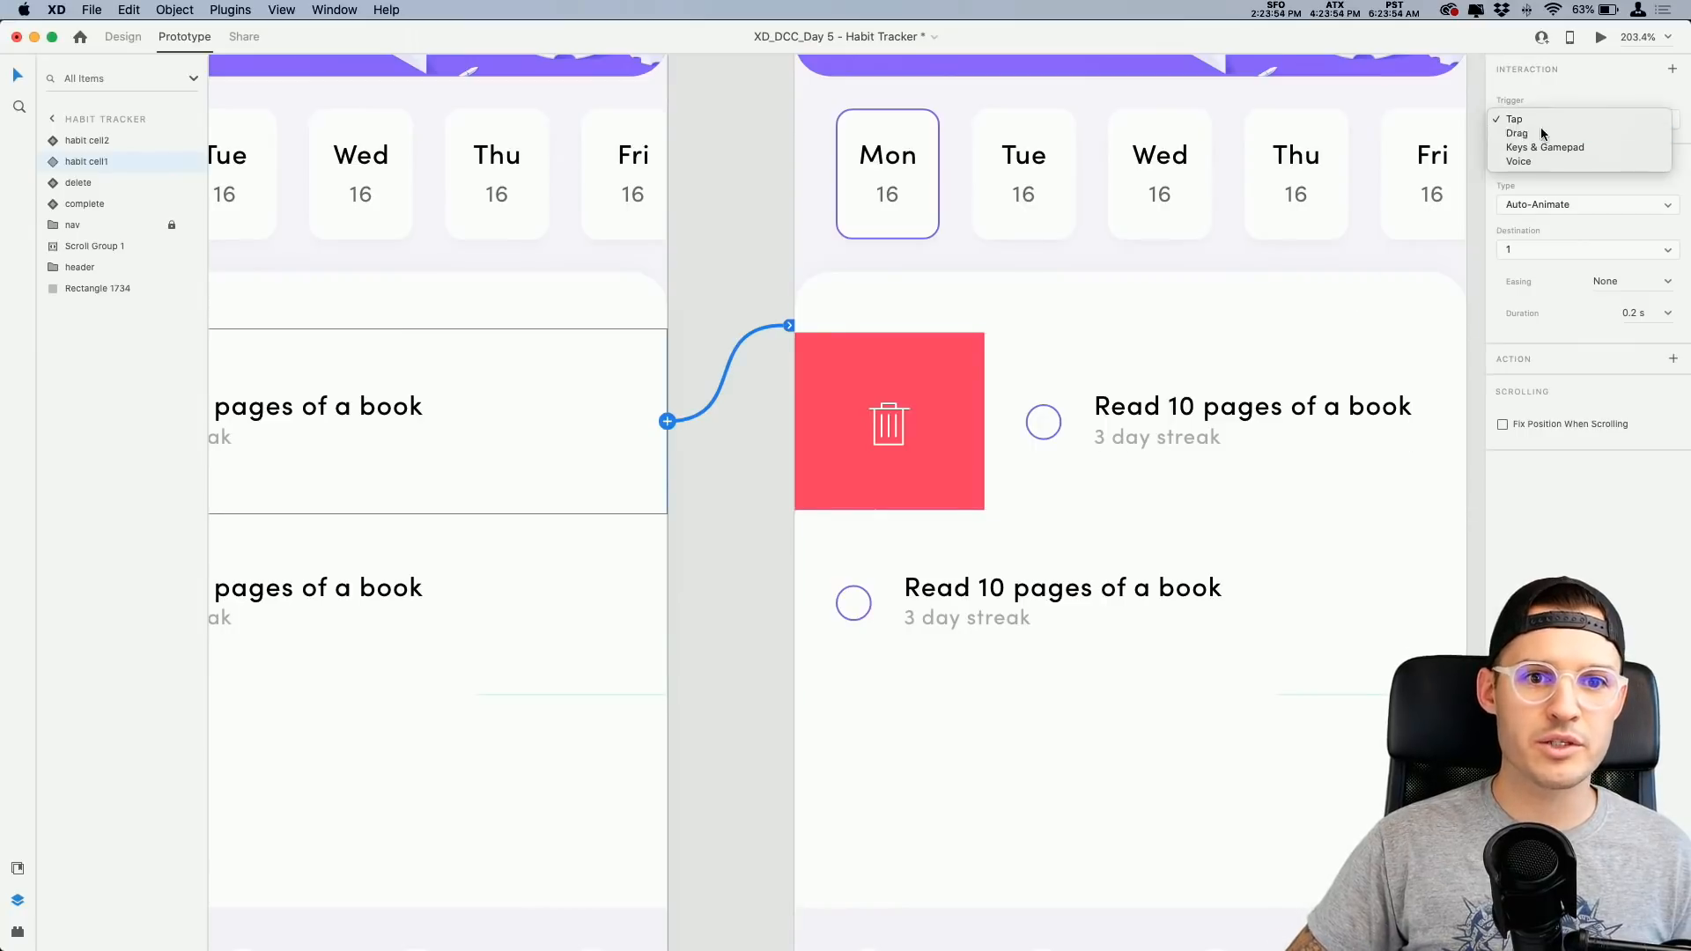
pyautogui.click(1541, 133)
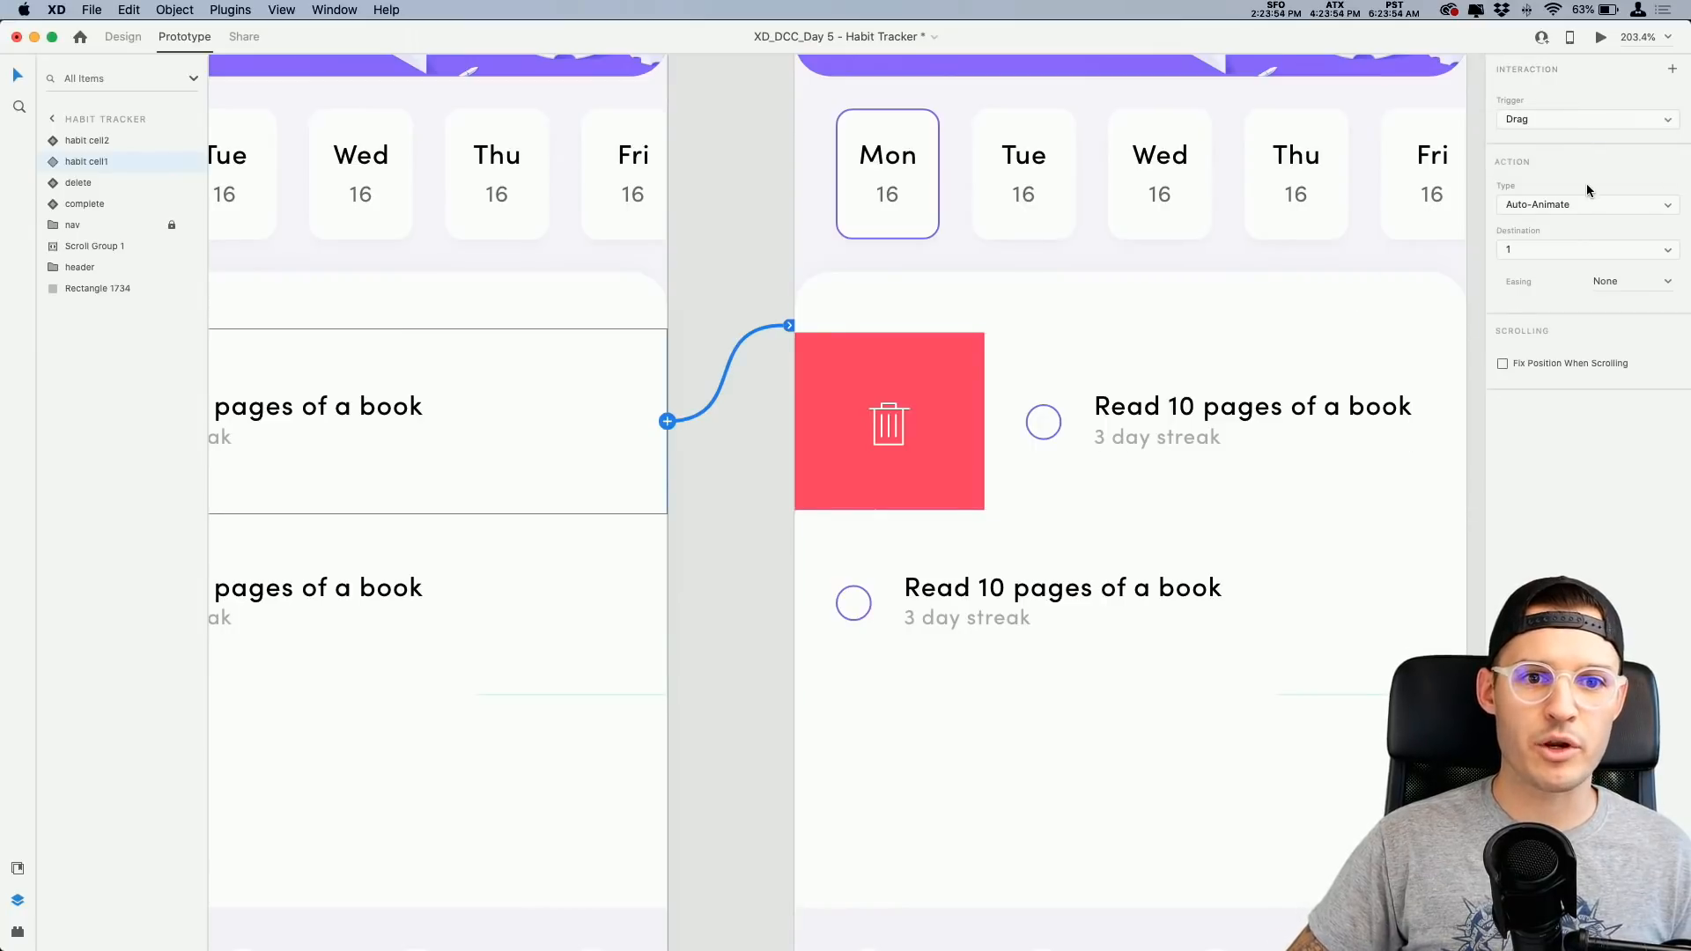
# Step: Try Ease In-Out easing on habit cell1's connection to artboard 1, and undo the change
pyautogui.click(1665, 286)
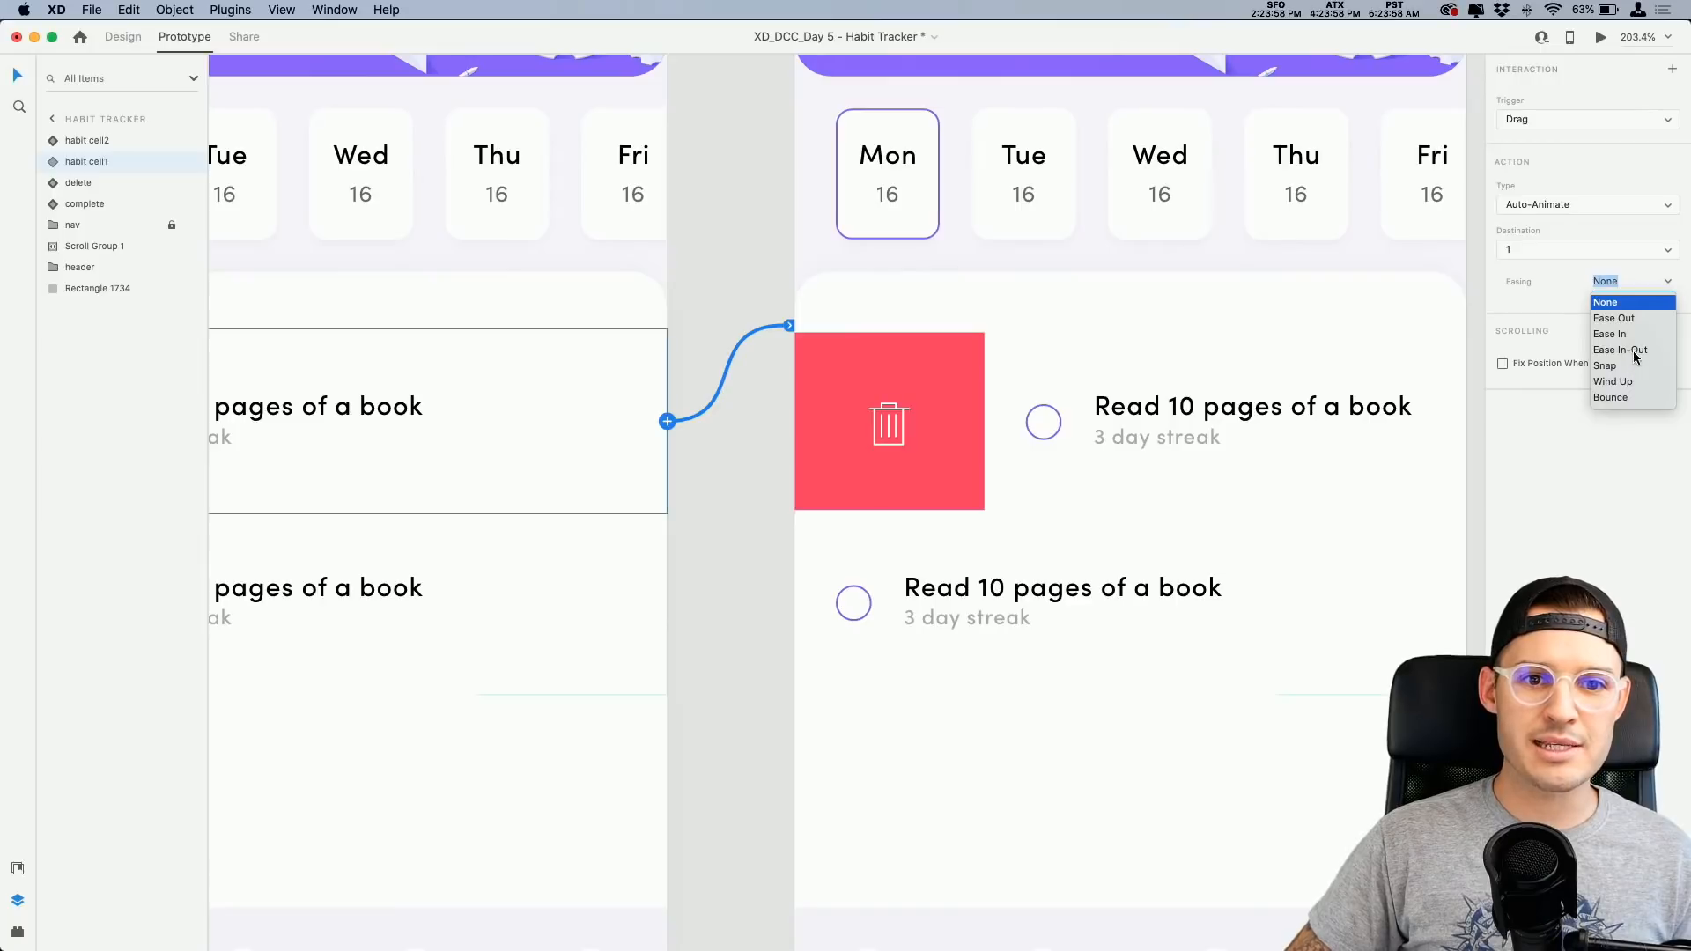
pyautogui.click(1630, 350)
pyautogui.press('super+1')
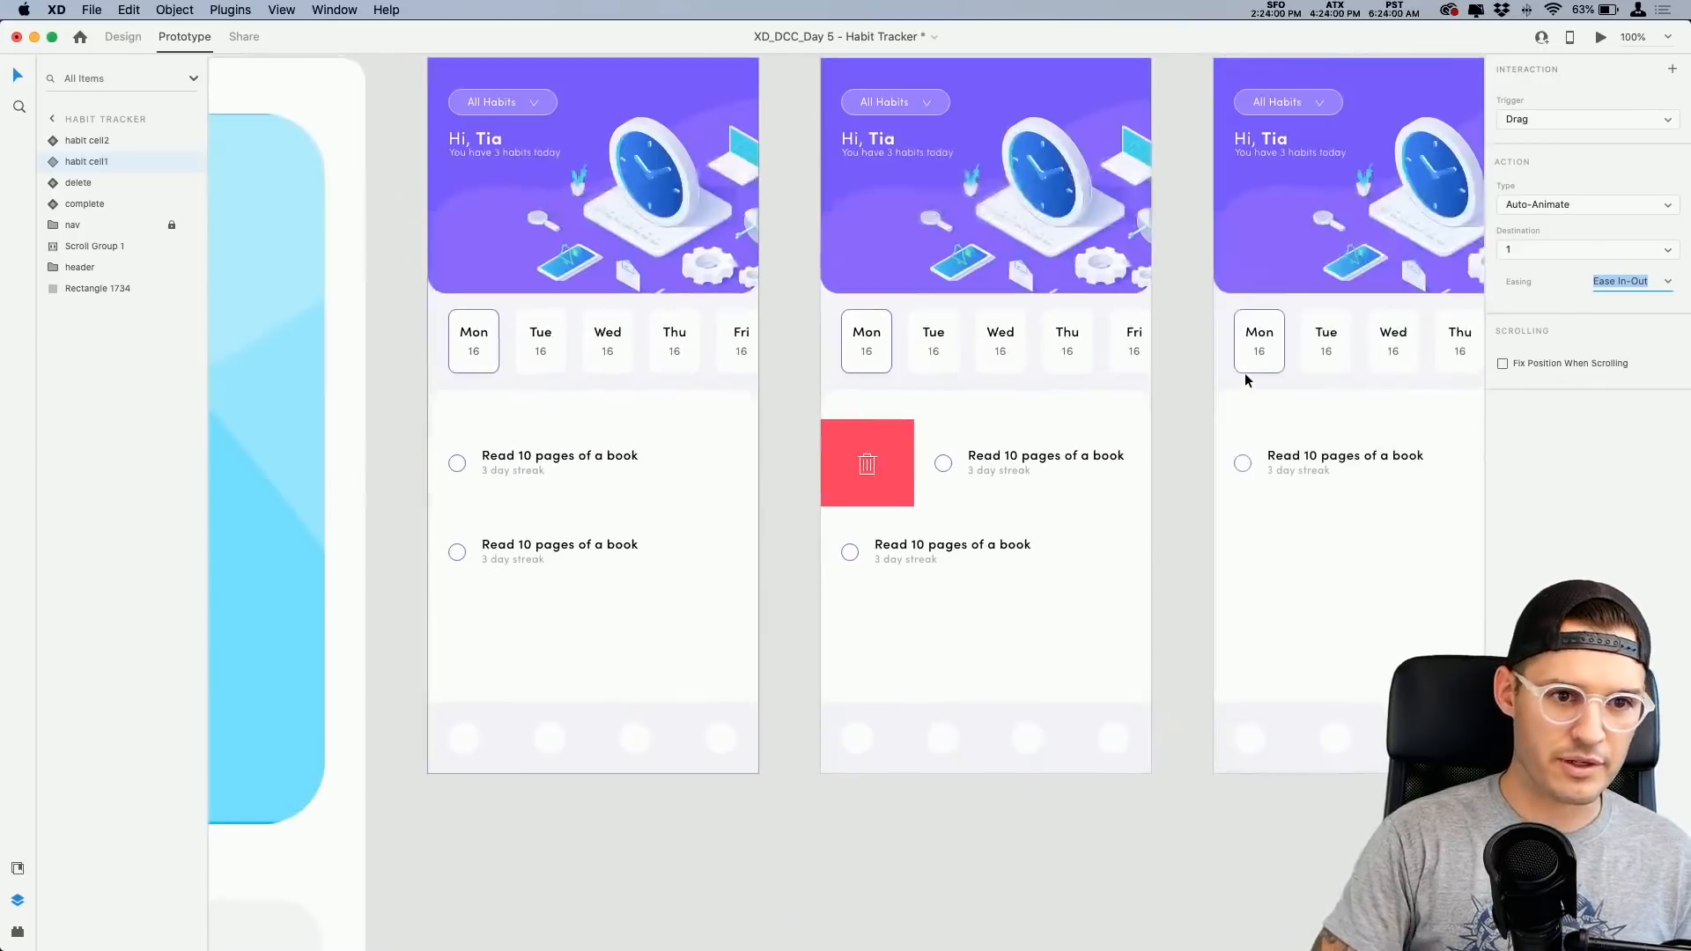
pyautogui.click(1245, 373)
pyautogui.press('super+z')
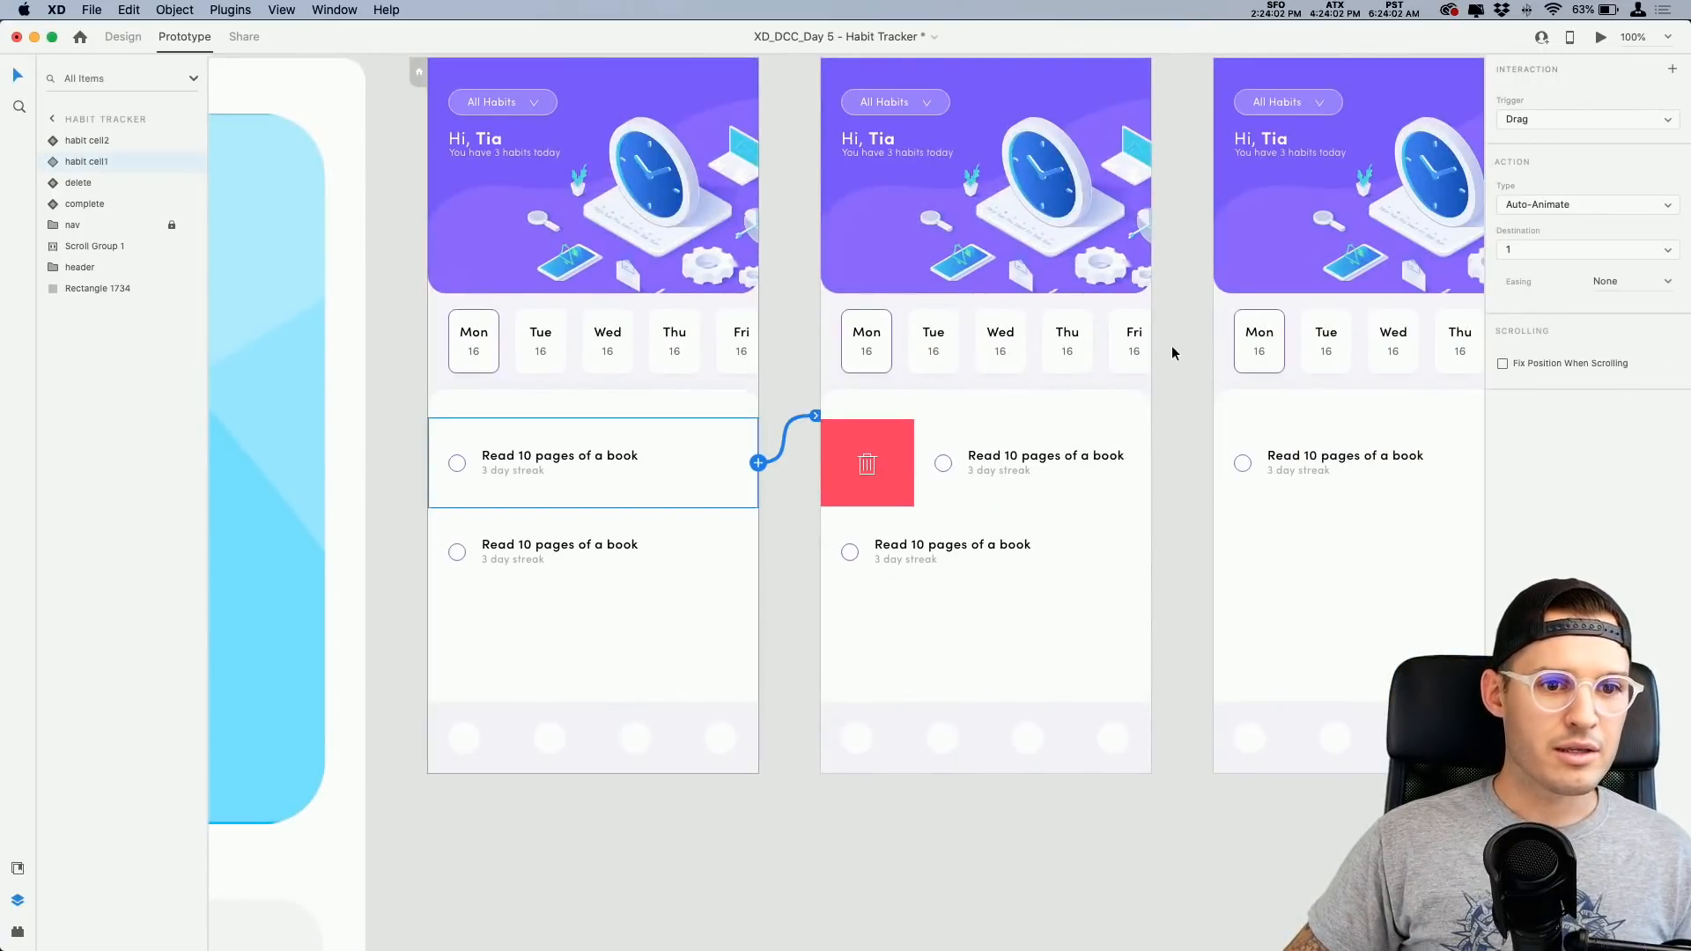
# Step: Connect the whole of artboard 1 to artboard 2 and set that connection's trigger to Time
pyautogui.click(1173, 352)
pyautogui.moveTo(1174, 360); pyautogui.dragTo(959, 425)
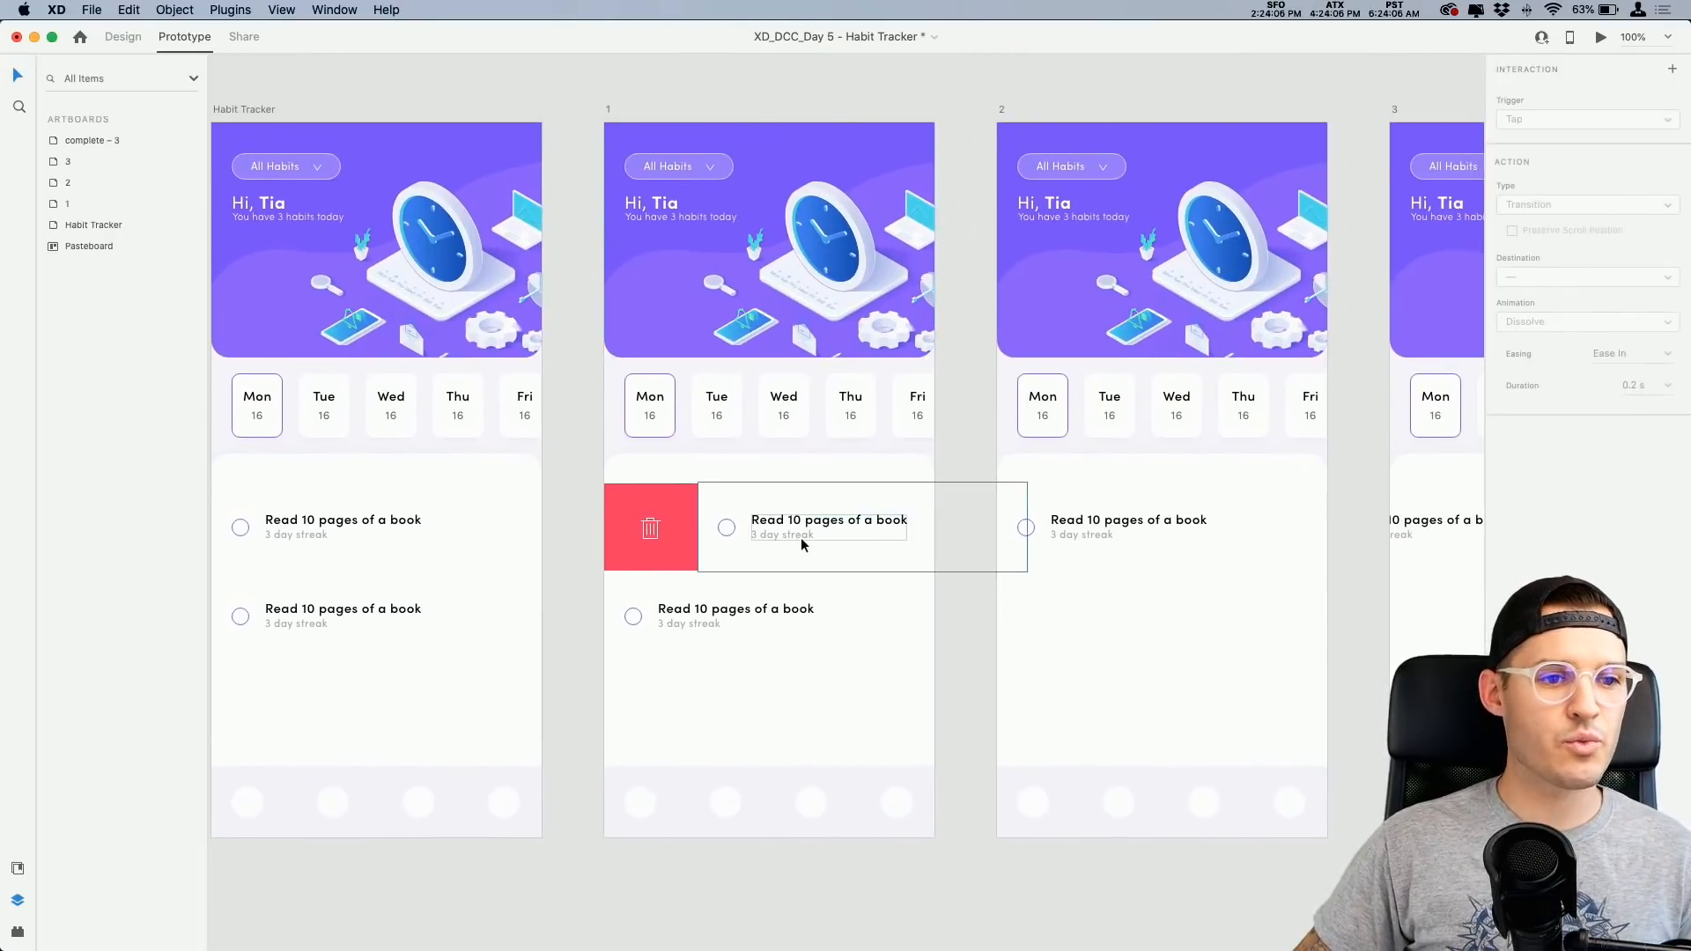
pyautogui.click(610, 113)
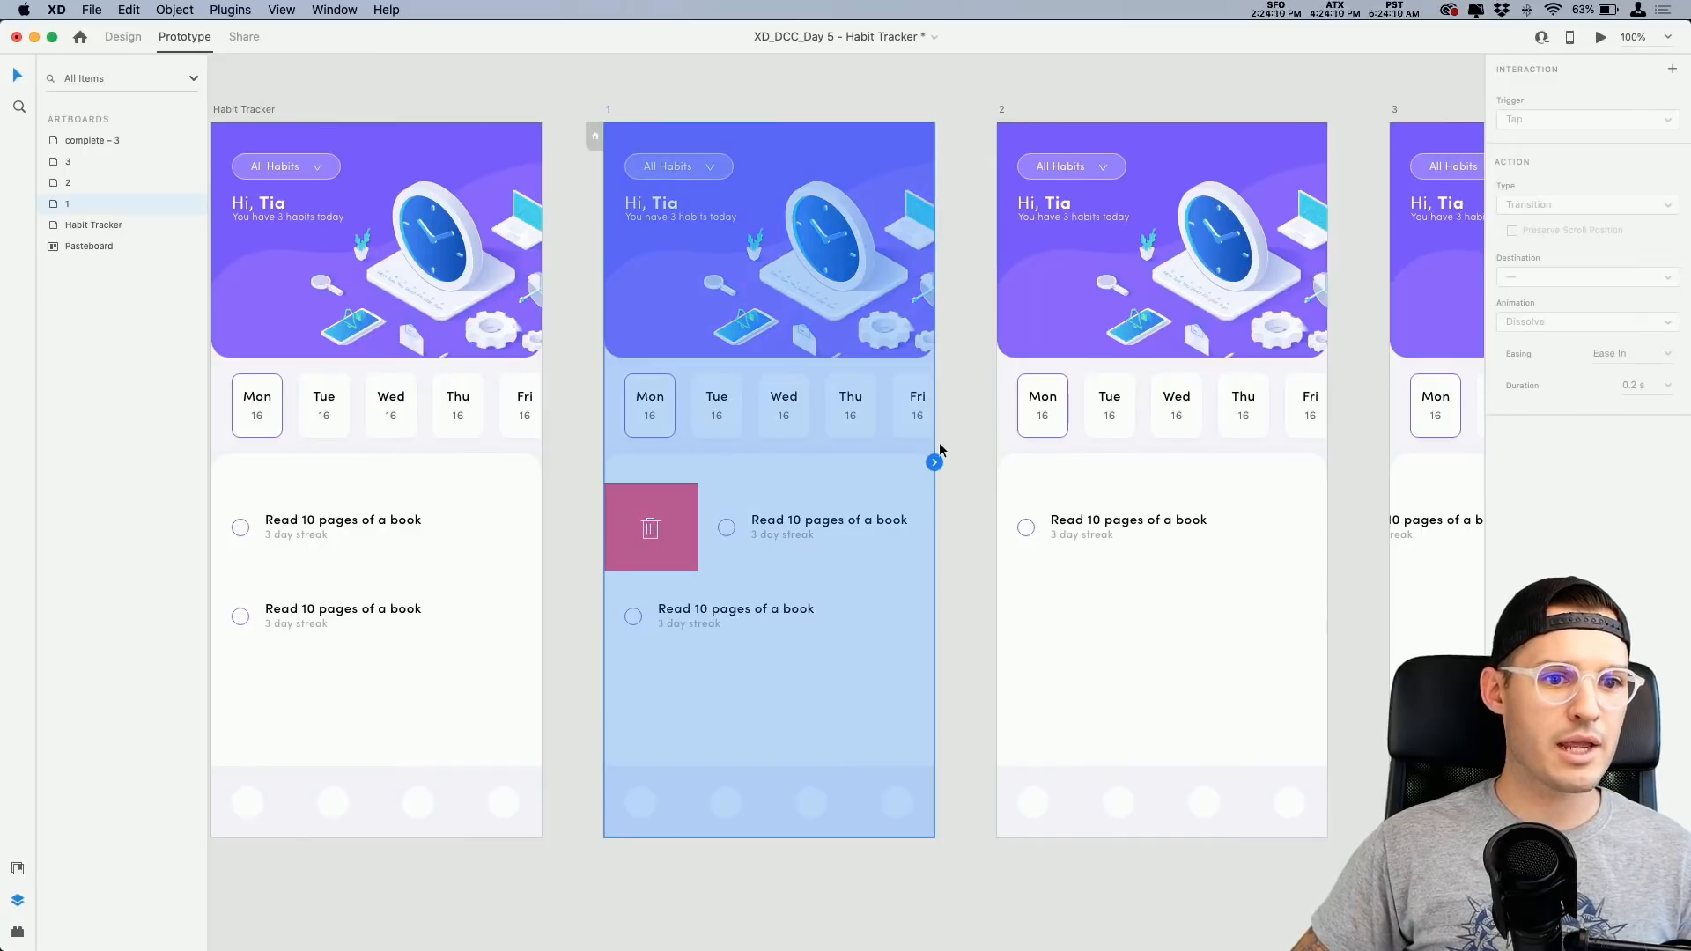
pyautogui.moveTo(935, 462); pyautogui.dragTo(1084, 467)
pyautogui.click(1586, 119)
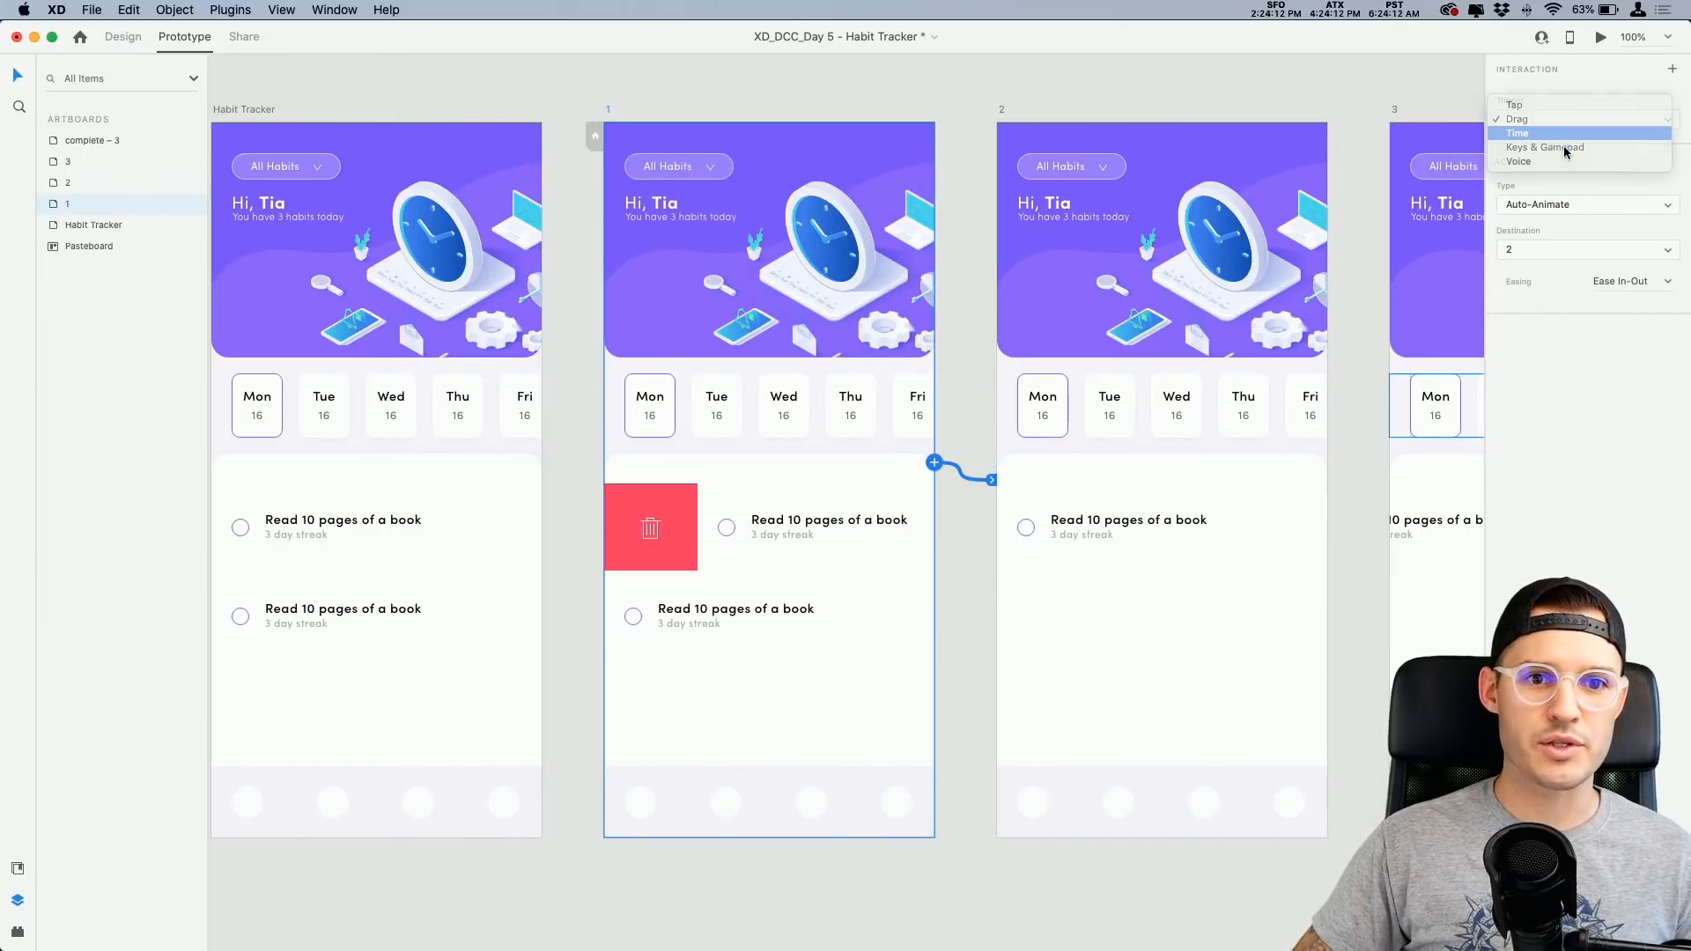
pyautogui.click(1551, 133)
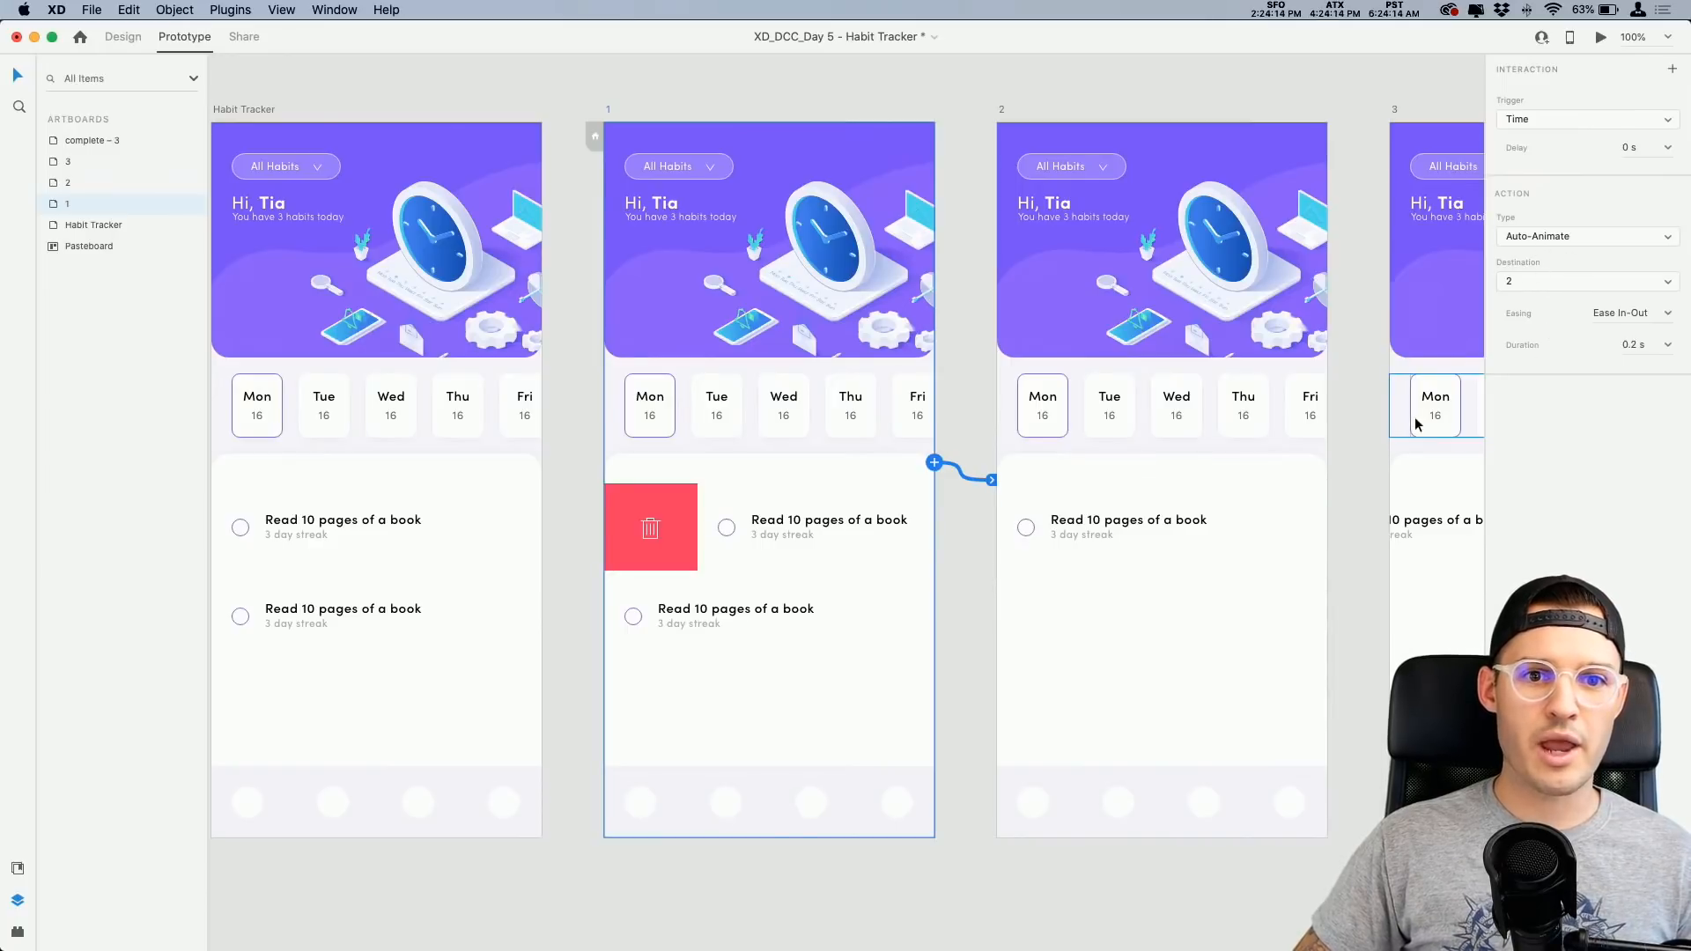
# Step: Connect habit cell2 on artboard 2 to artboard 3
pyautogui.hscroll(6, 1324, 398)
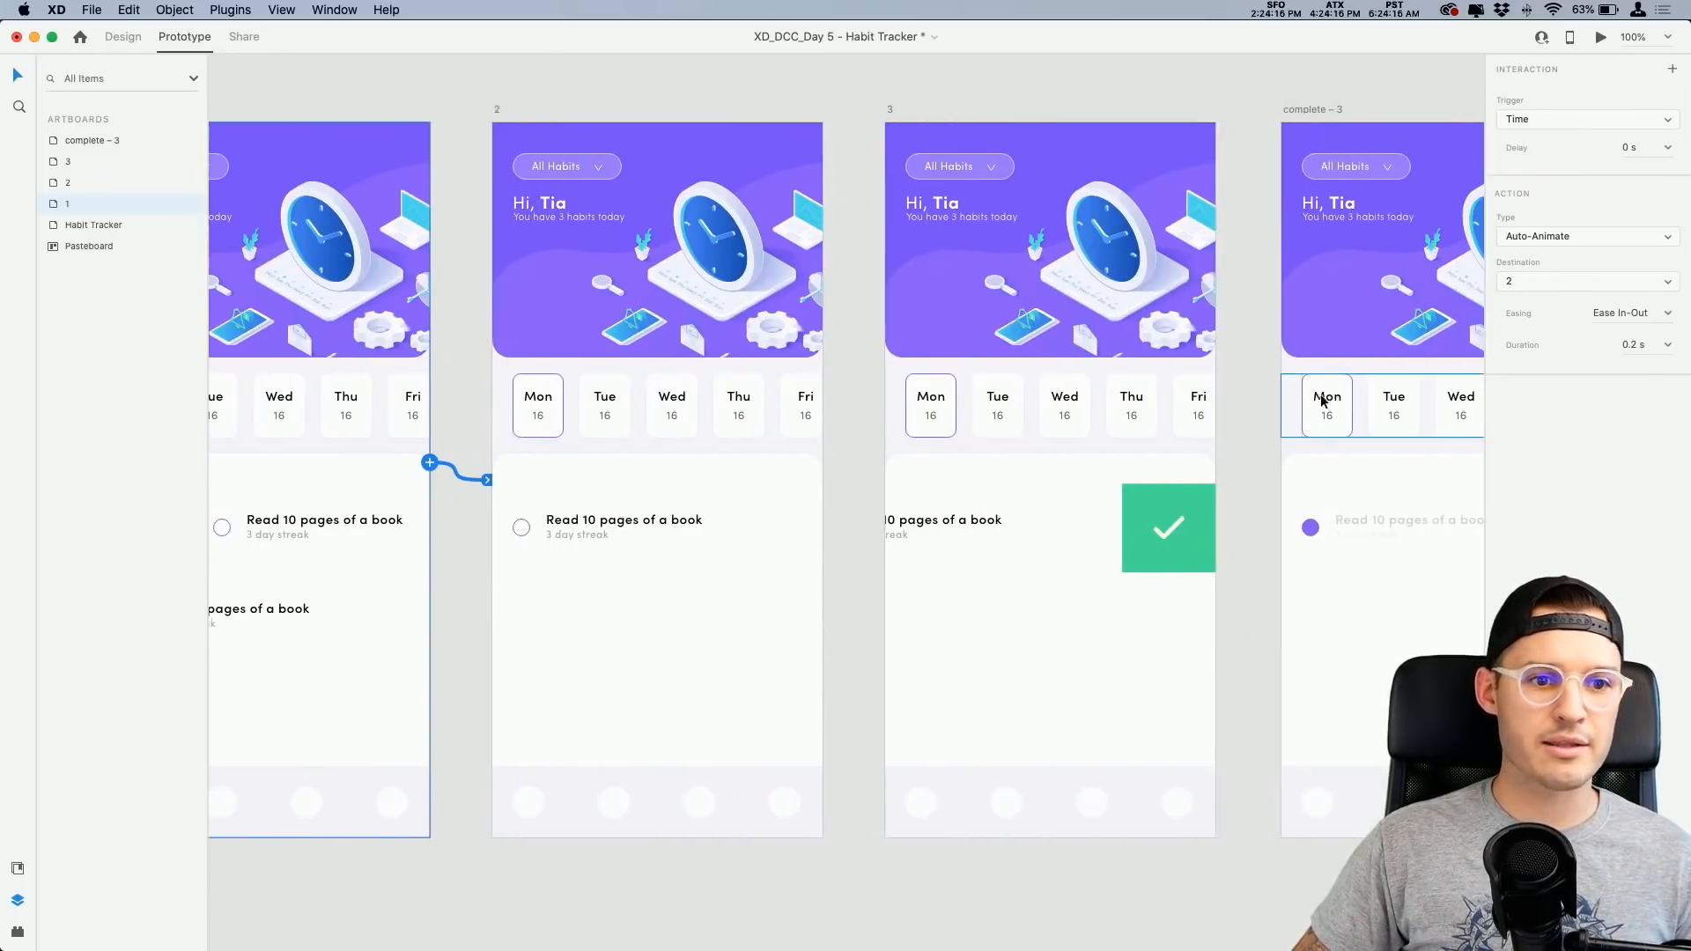
pyautogui.click(772, 526)
pyautogui.moveTo(820, 527); pyautogui.dragTo(1099, 528)
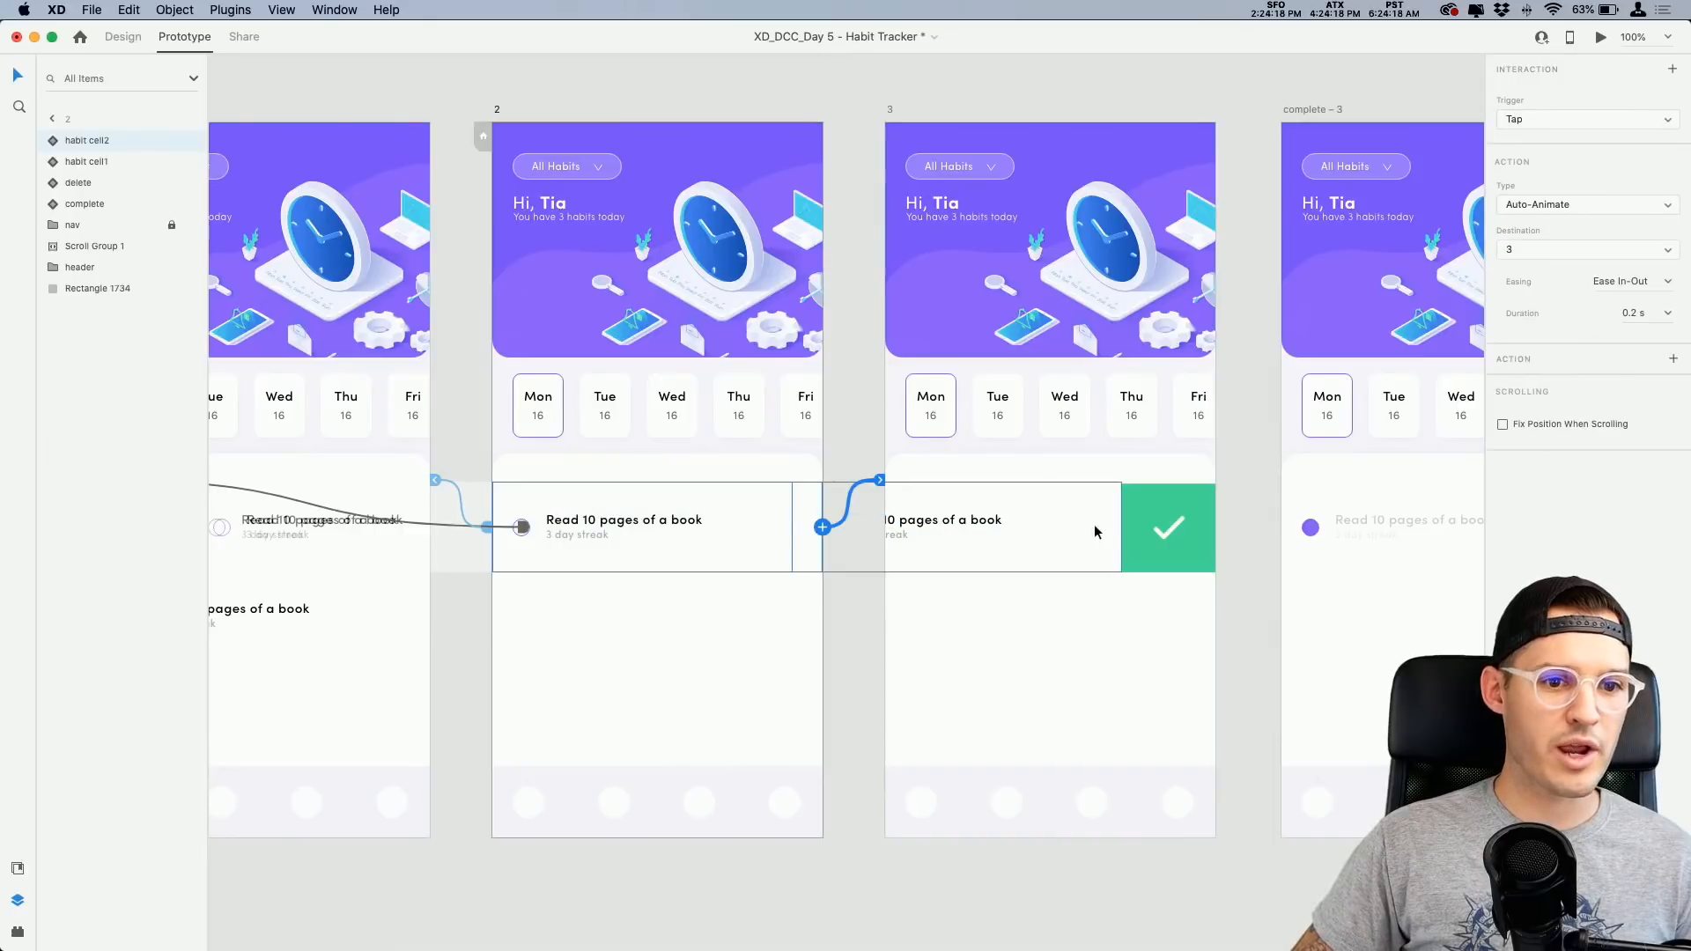
# Step: Try the Keys & Gamepad trigger on habit cell2's connection to artboard 3, and undo the change
pyautogui.hscroll(1, 1092, 533)
pyautogui.click(1572, 121)
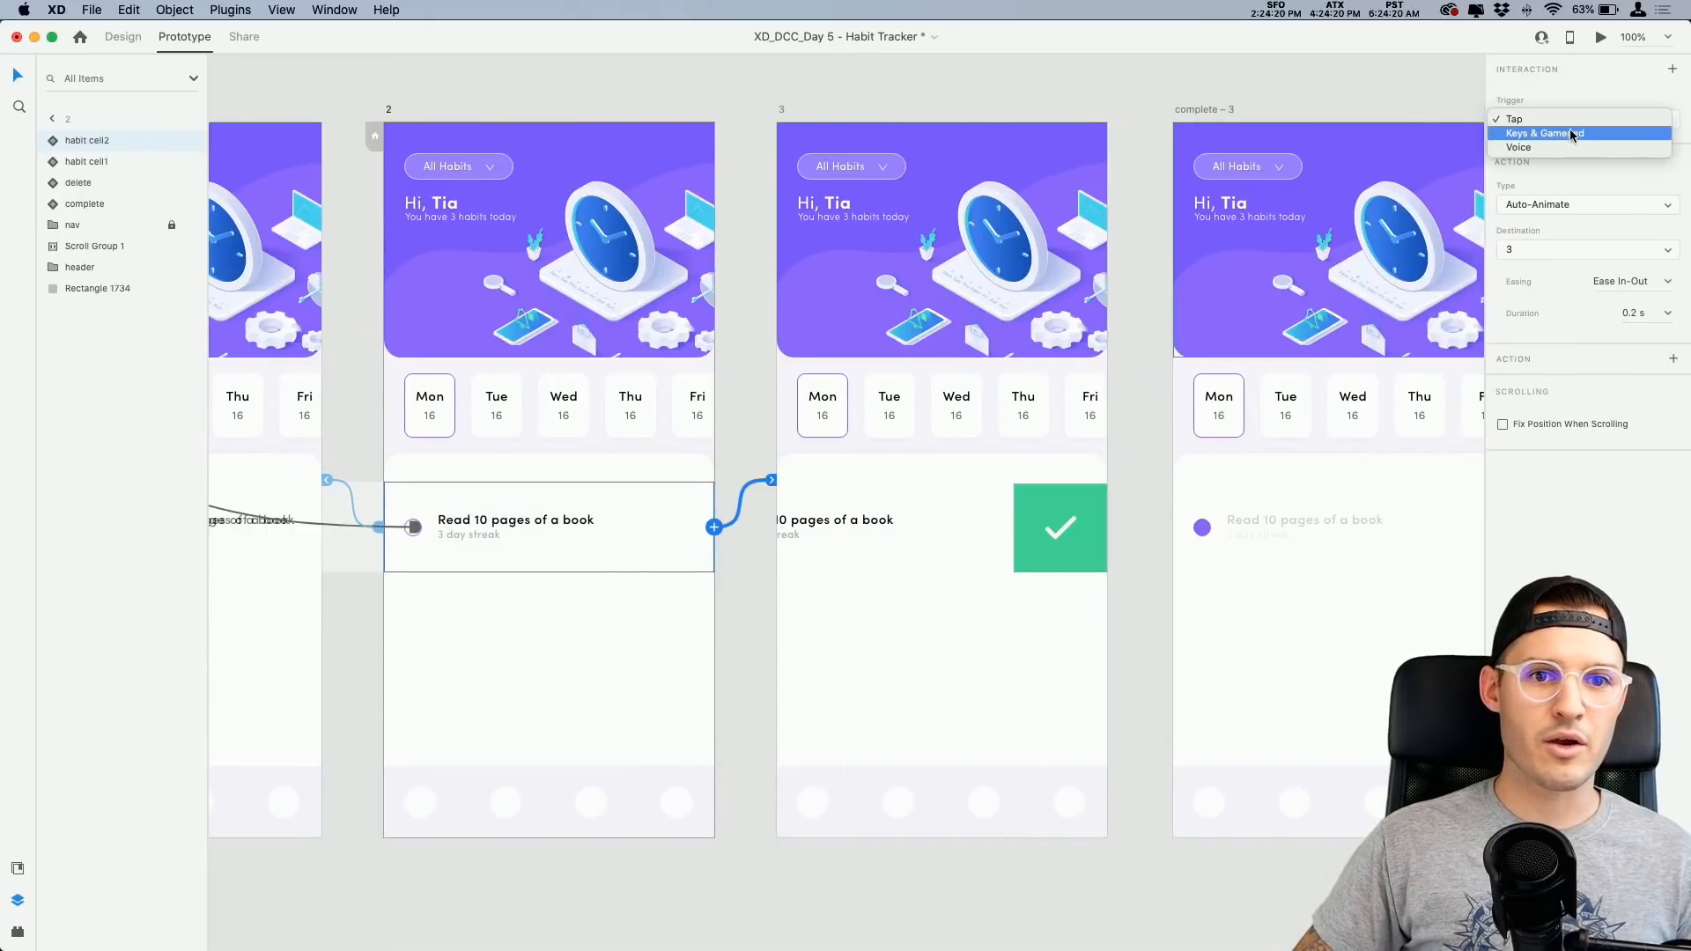
pyautogui.click(1569, 132)
pyautogui.press('super+z')
pyautogui.click(1155, 475)
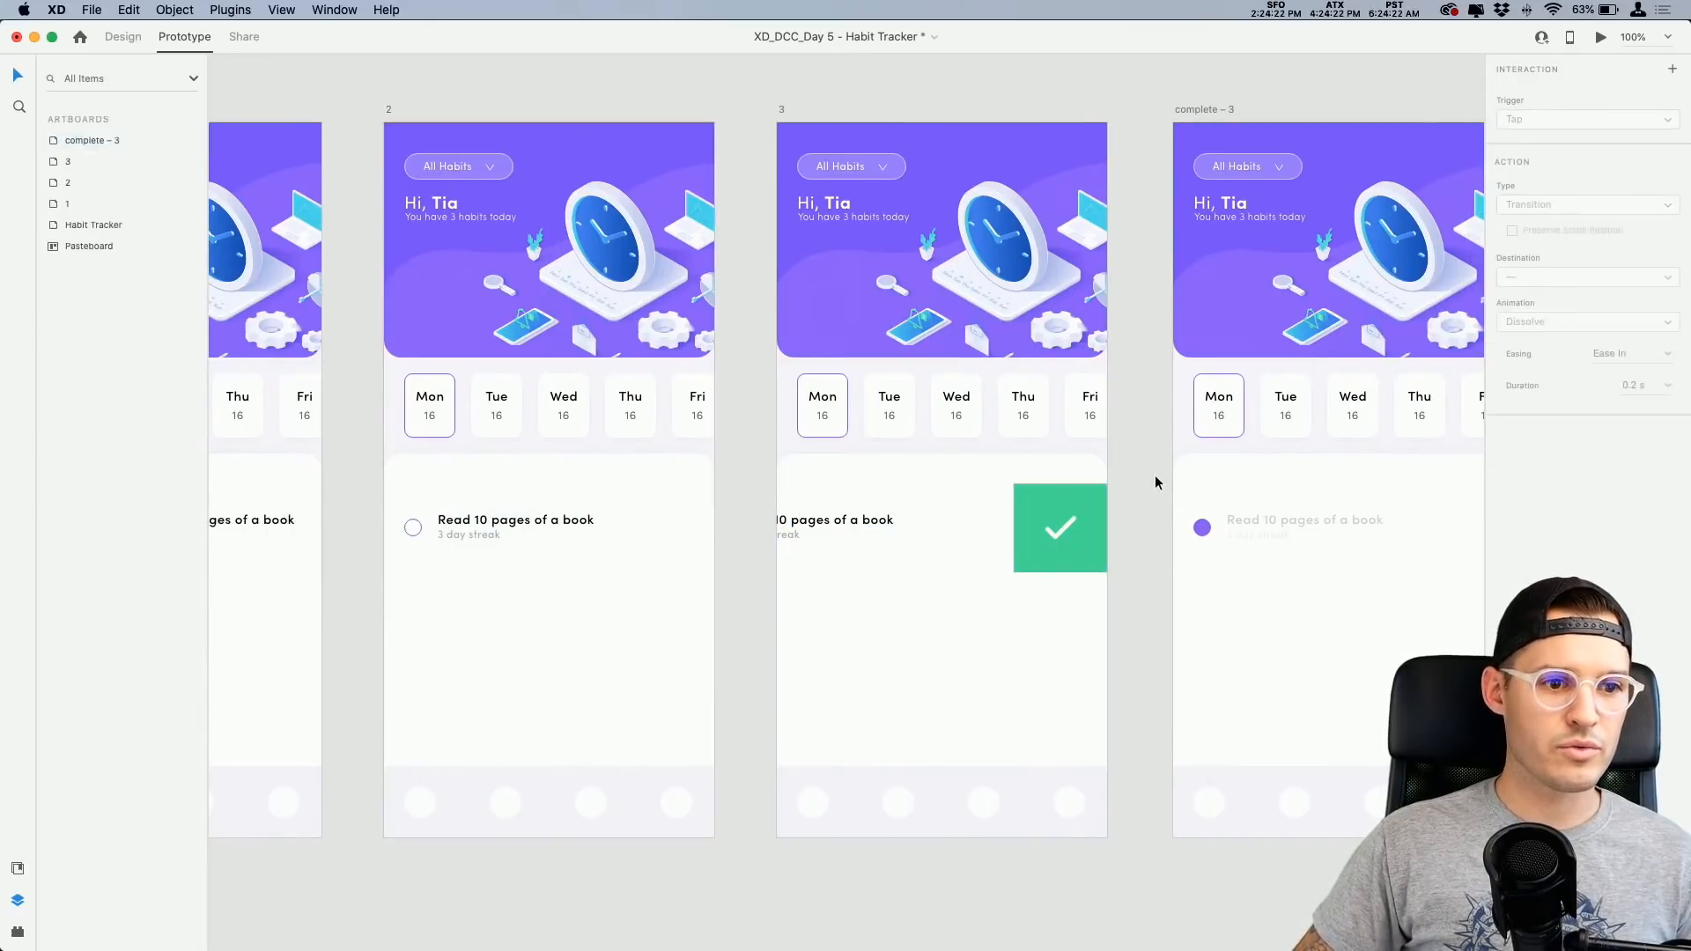
# Step: Undo the last change and connect habit cell2 on artboard 2 to artboard 3 again
pyautogui.press('super+z')
pyautogui.hscroll(-3, 550, 538)
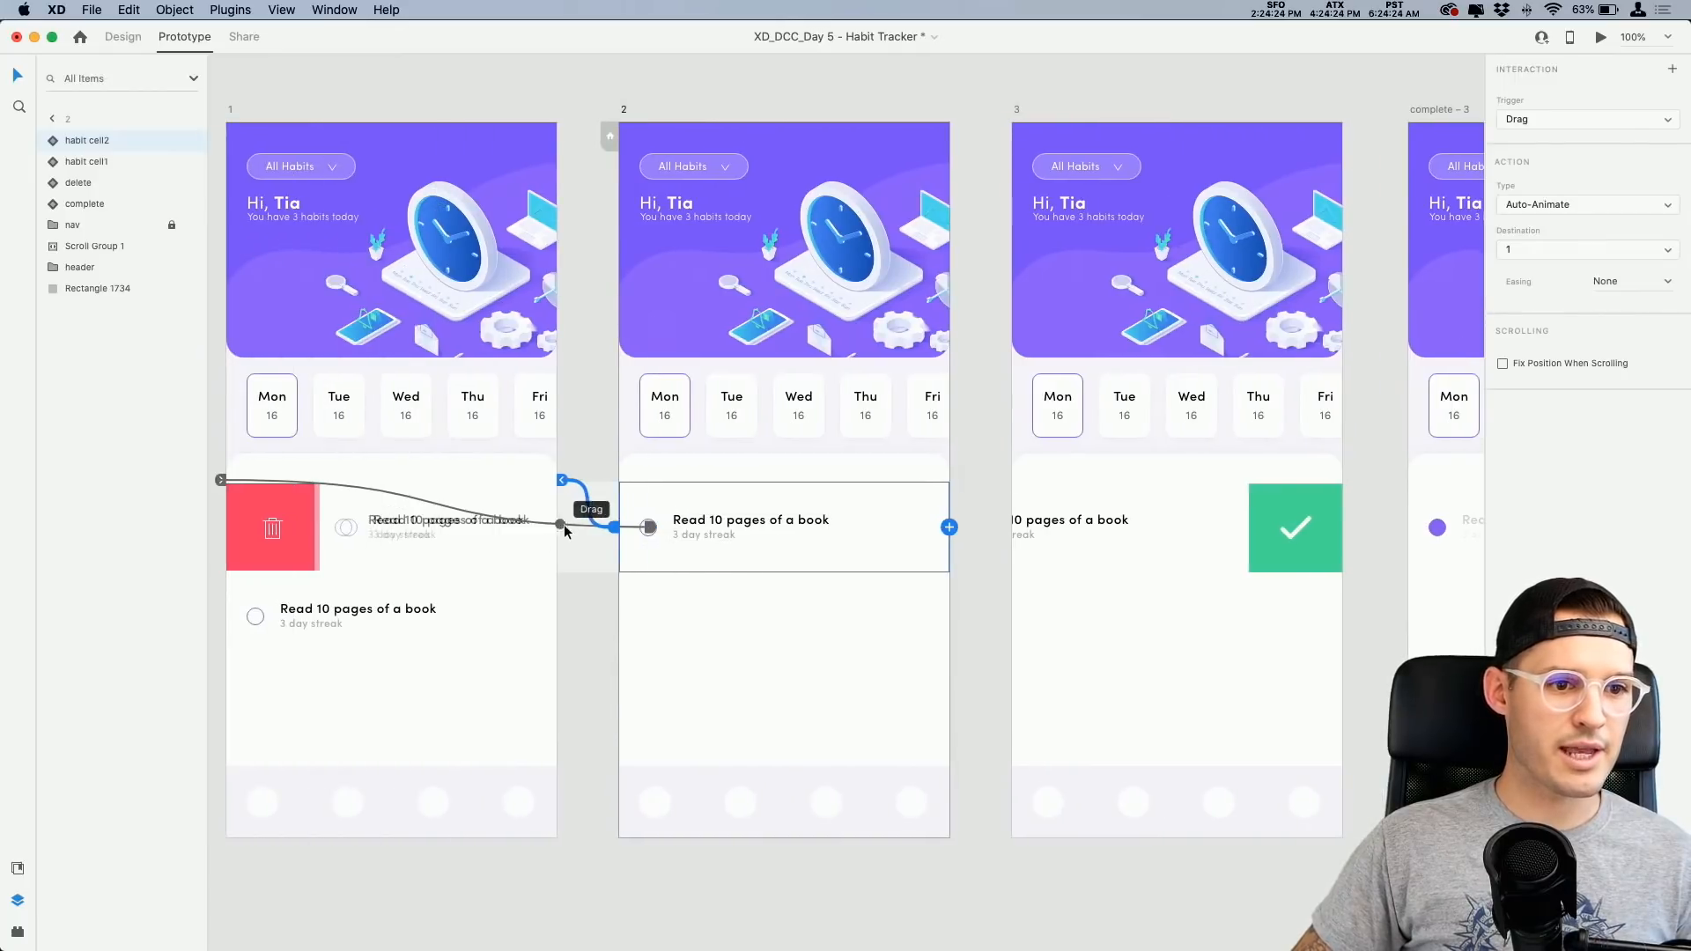
pyautogui.click(564, 529)
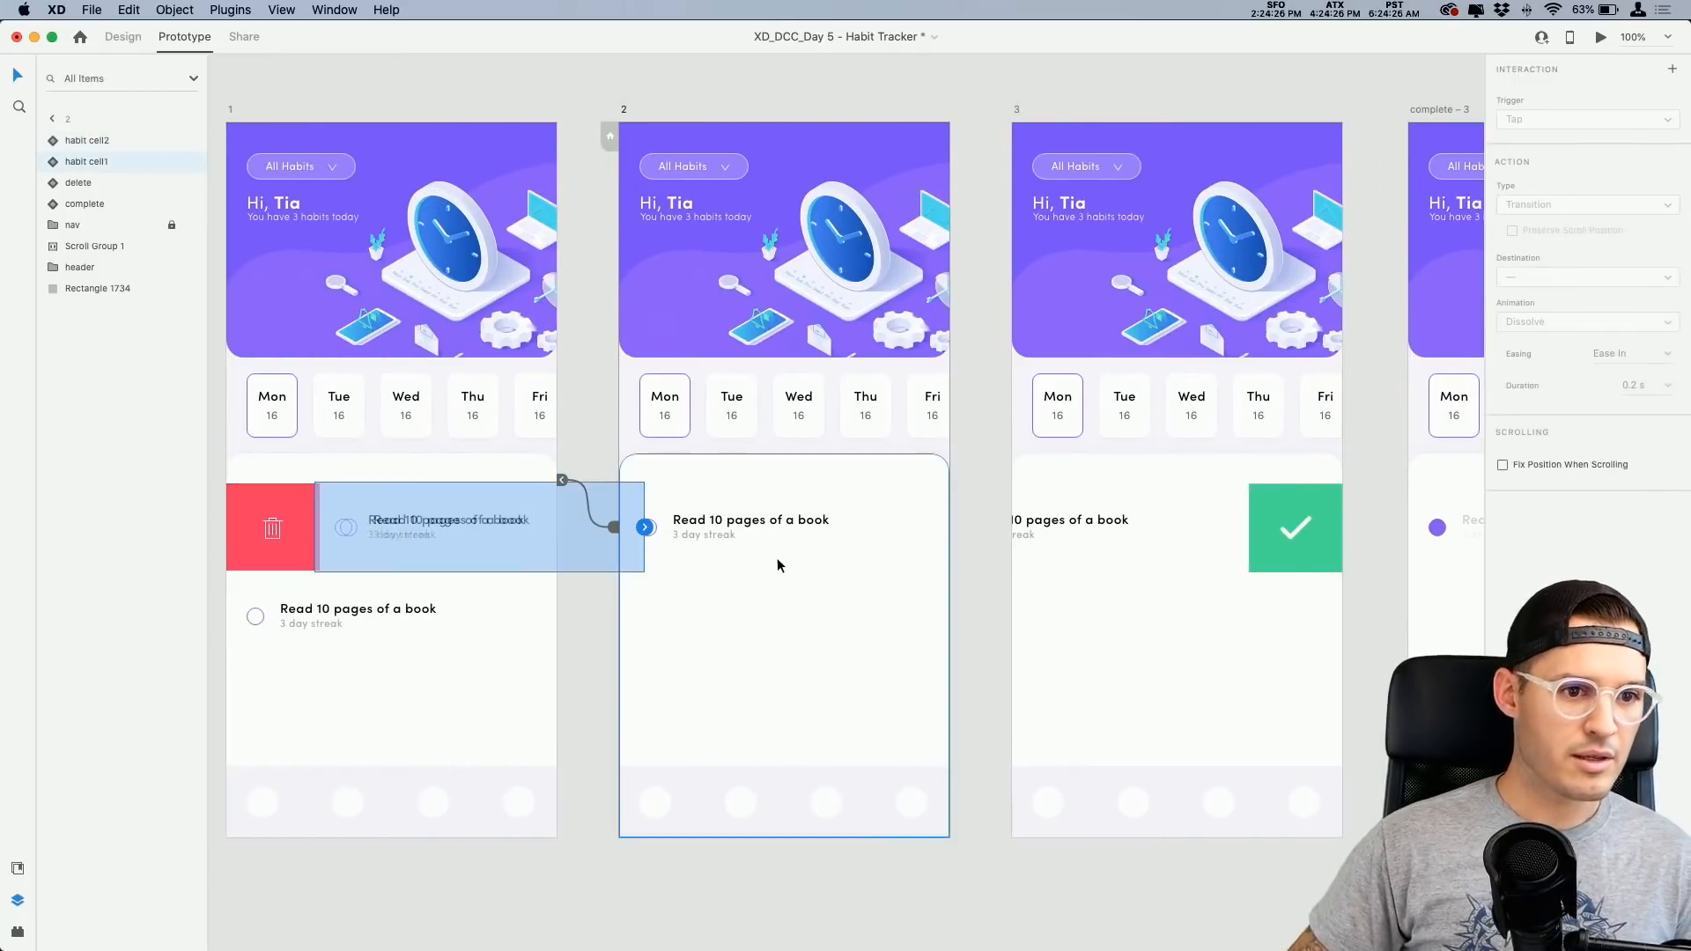
pyautogui.click(928, 558)
pyautogui.moveTo(949, 527); pyautogui.dragTo(1143, 500)
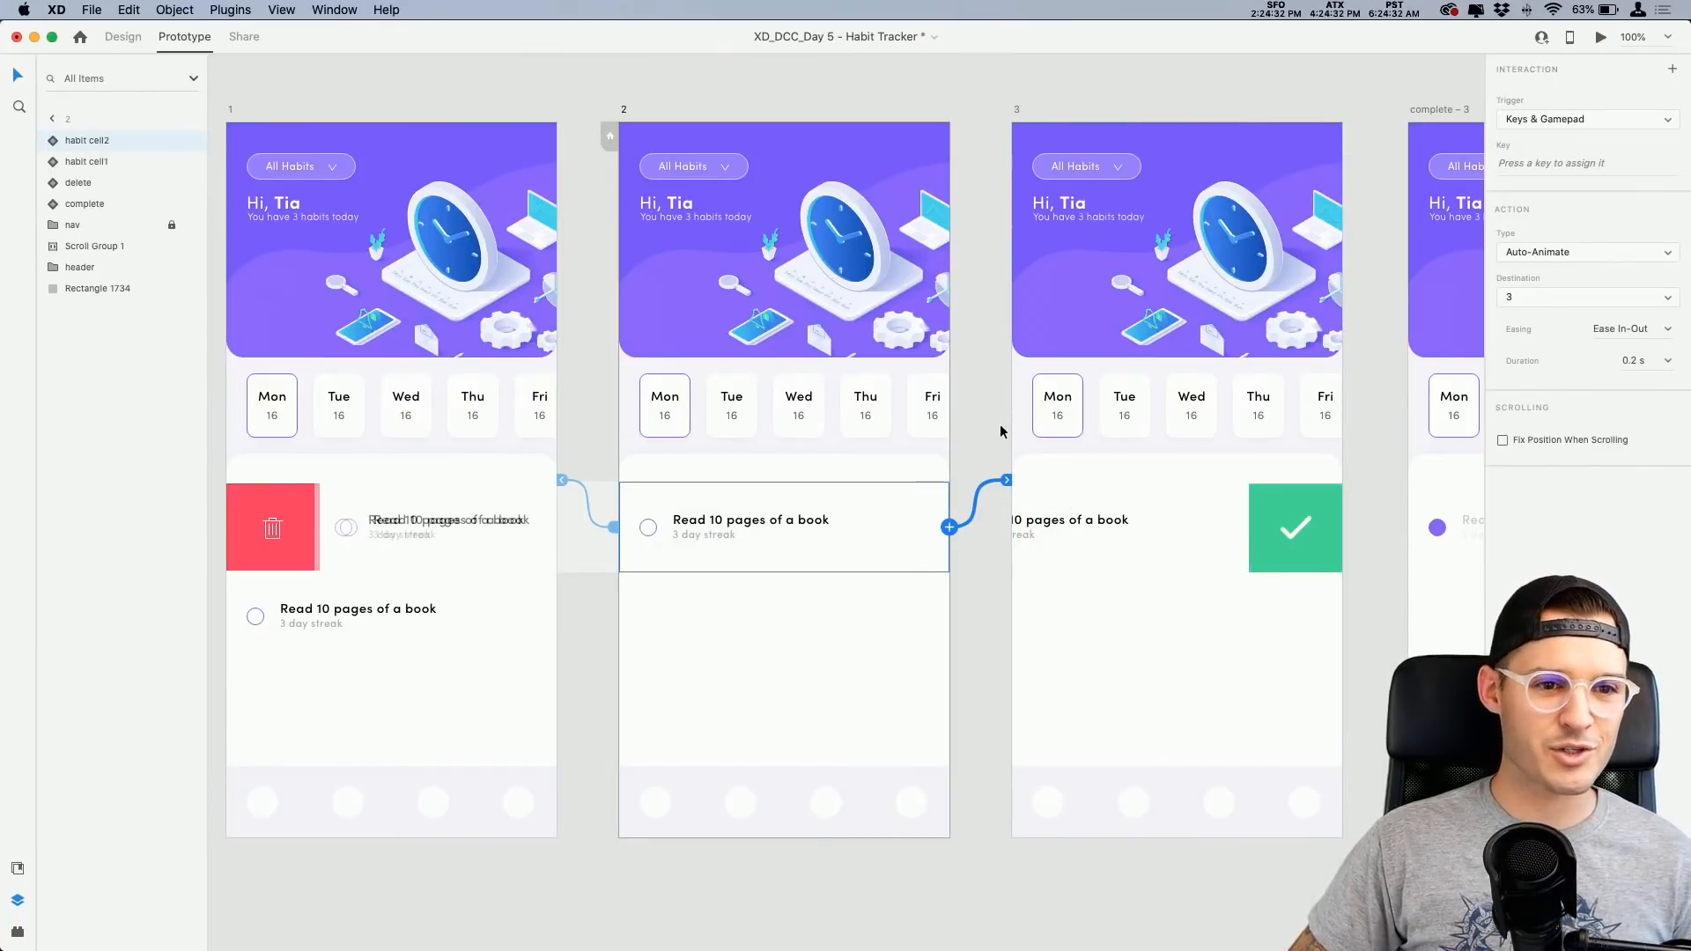
# Step: Preview the prototype from the Habit Tracker artboard, test the swipe gestures on the habit cells, and close the preview
pyautogui.hscroll(-6, 732, 352)
pyautogui.click(383, 109)
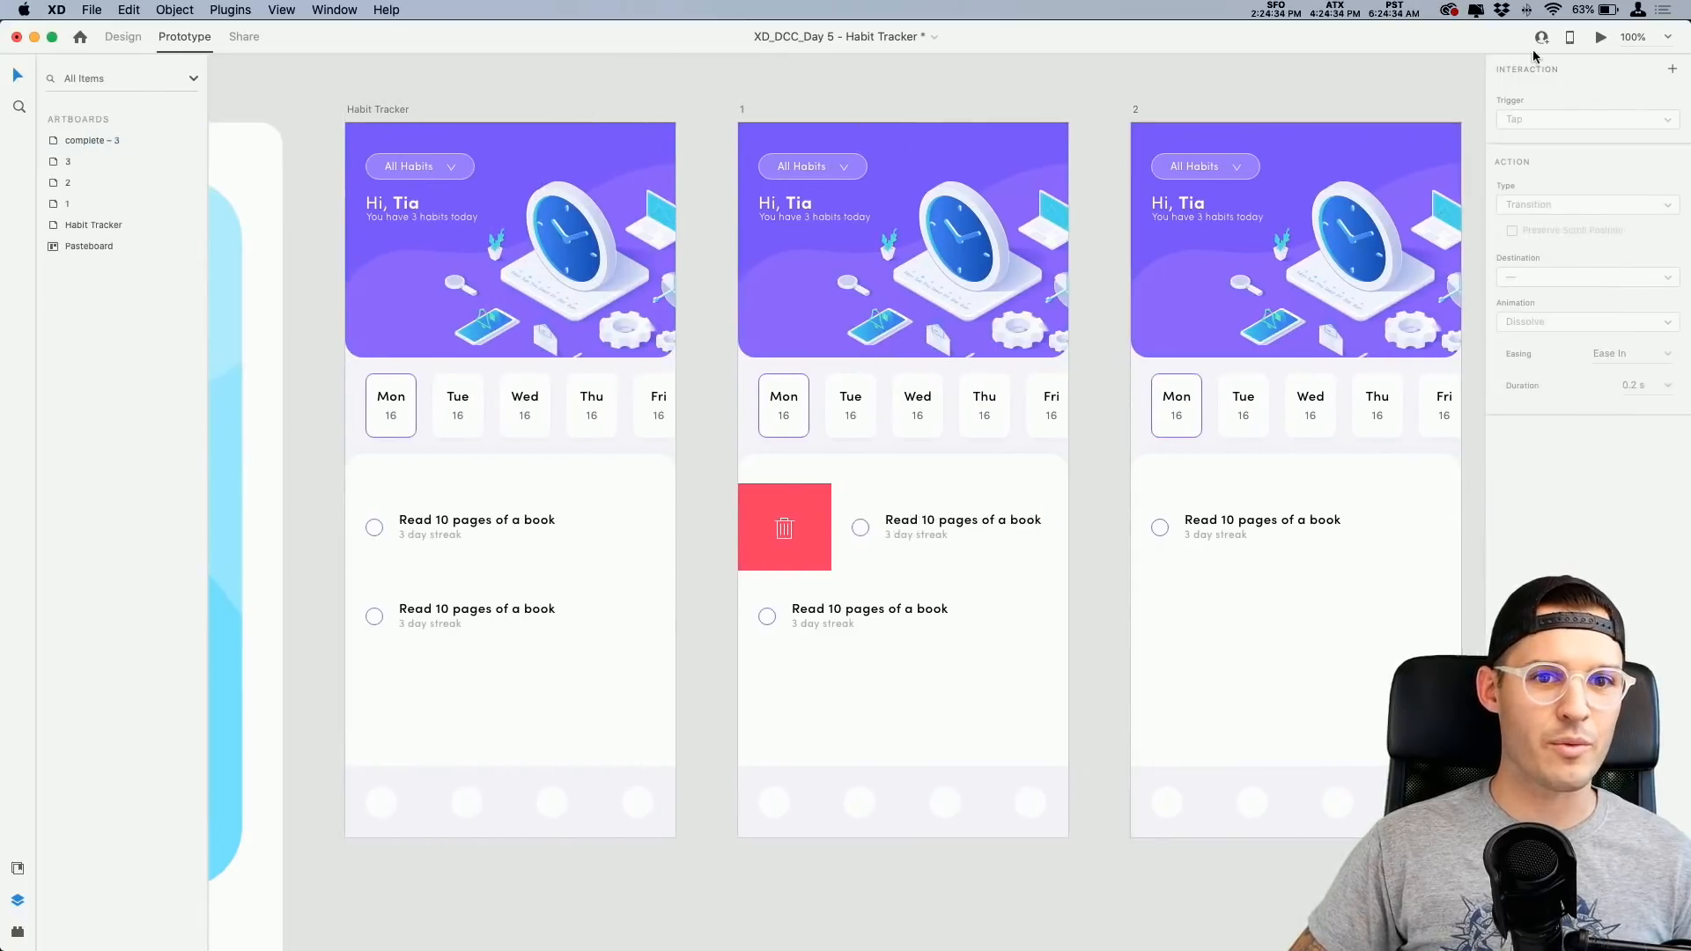
pyautogui.click(1600, 38)
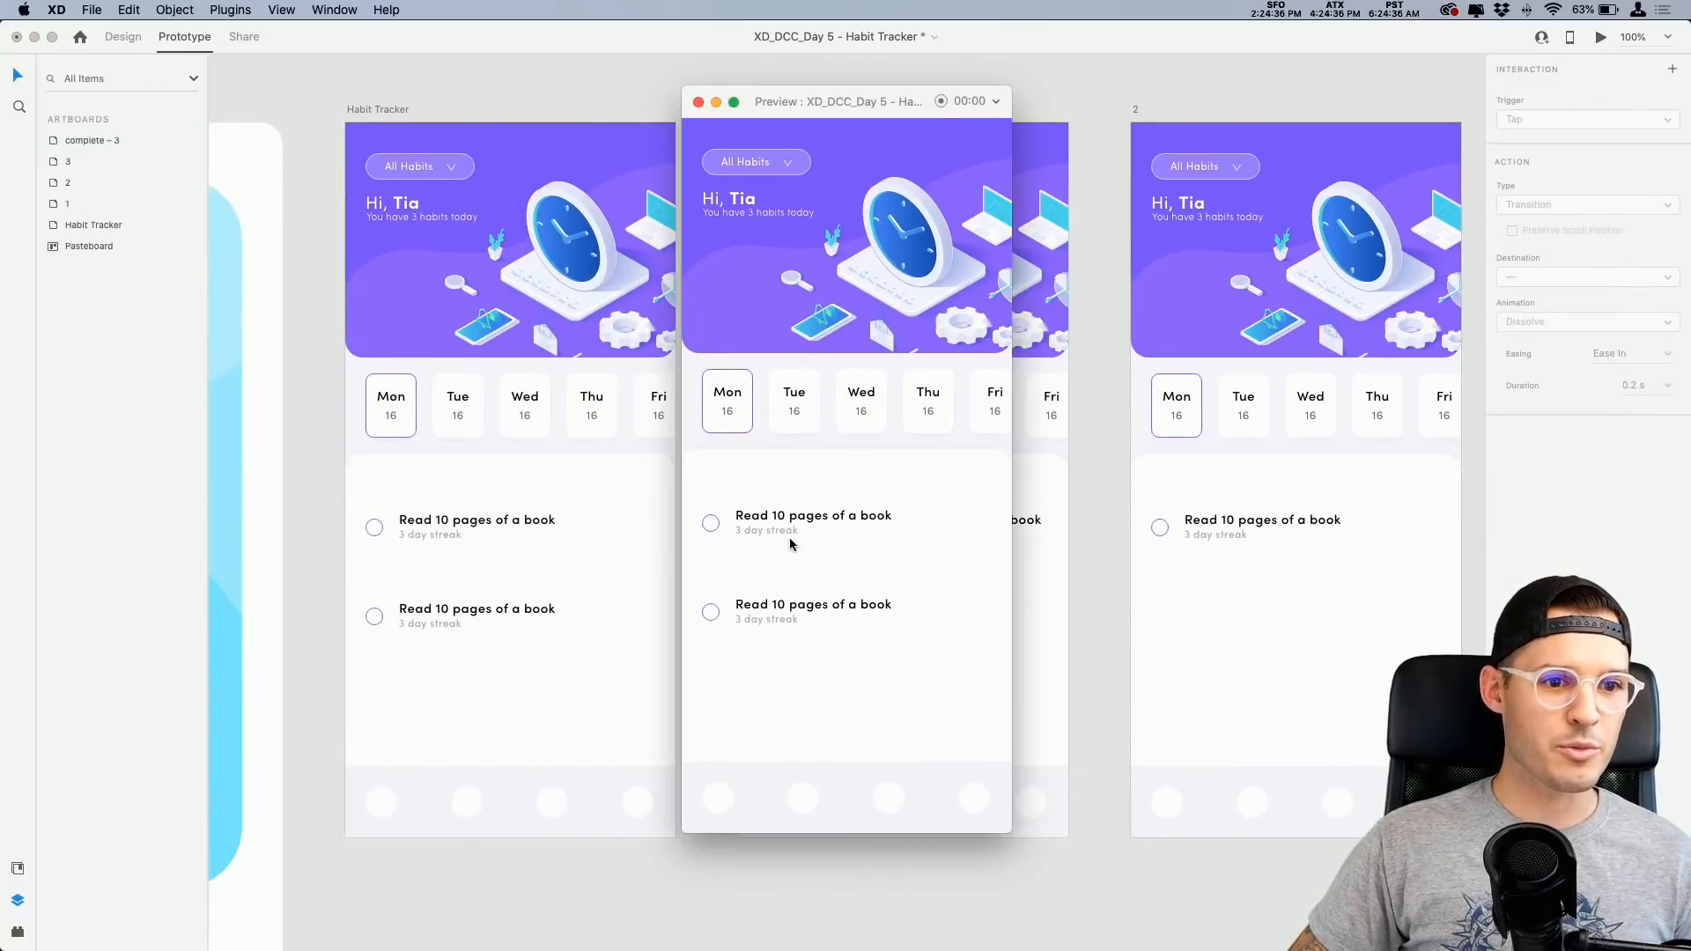
pyautogui.moveTo(790, 543); pyautogui.dragTo(932, 529)
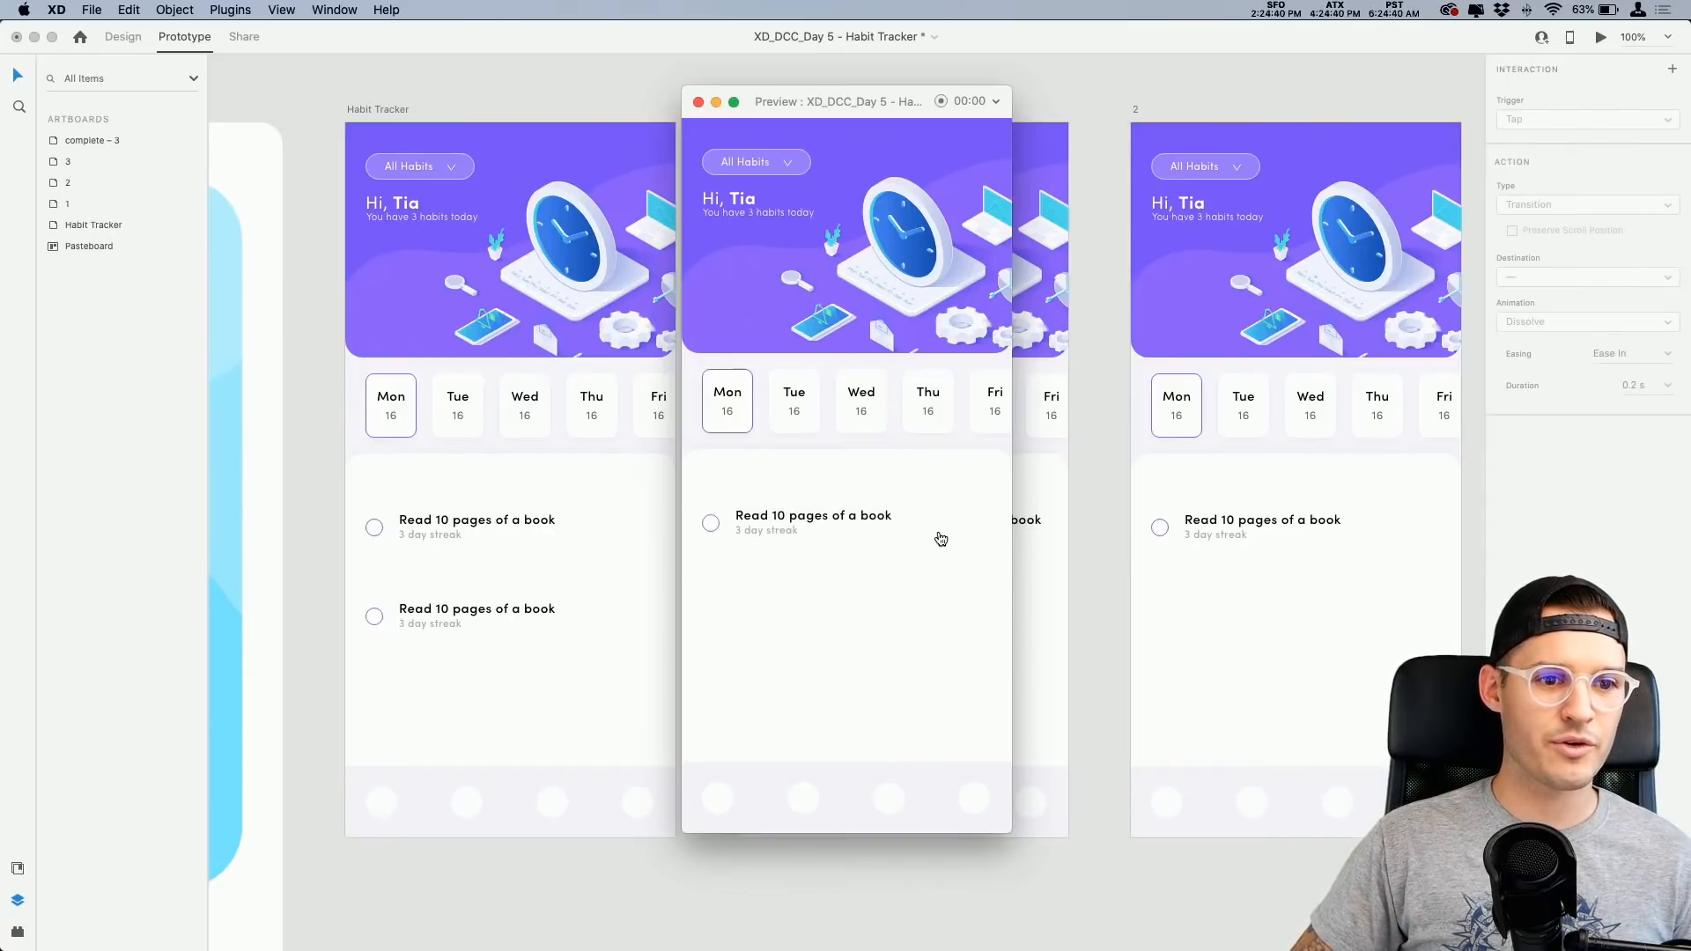
pyautogui.moveTo(805, 523); pyautogui.dragTo(777, 339)
pyautogui.moveTo(793, 526); pyautogui.dragTo(807, 559)
pyautogui.click(697, 103)
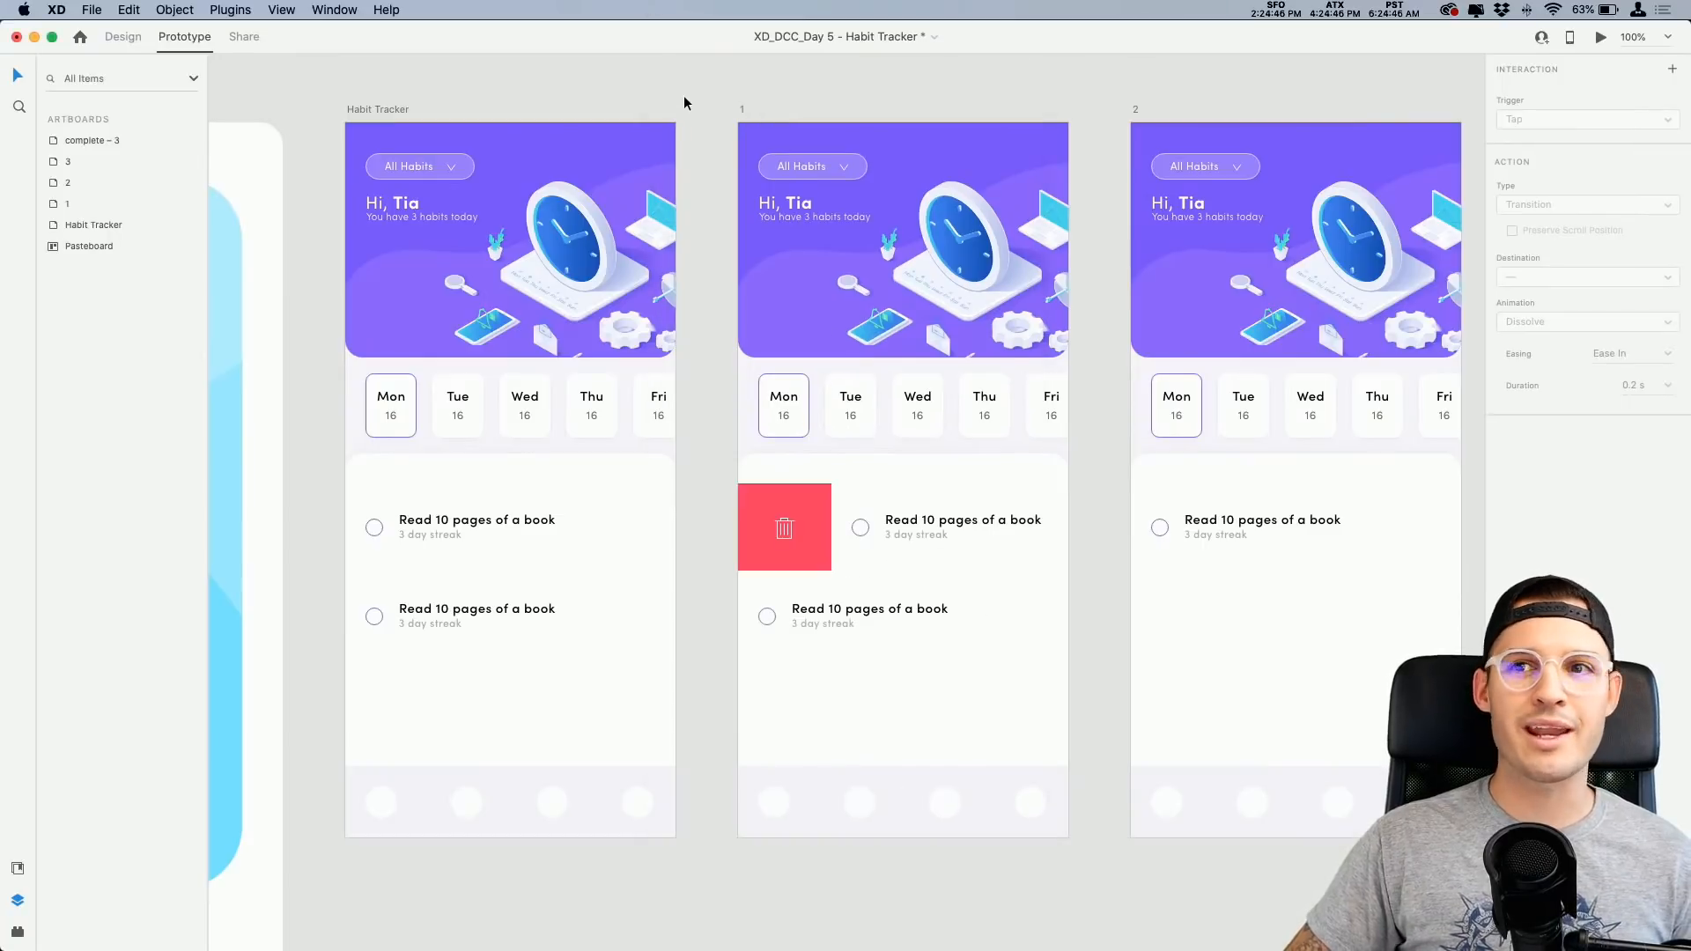
# Step: Switch to Chrome and open the current-challenge channel of the Adobe XD Discord server
pyautogui.press('super+Tab')
pyautogui.press('super+Tab')
pyautogui.press('super+Tab')
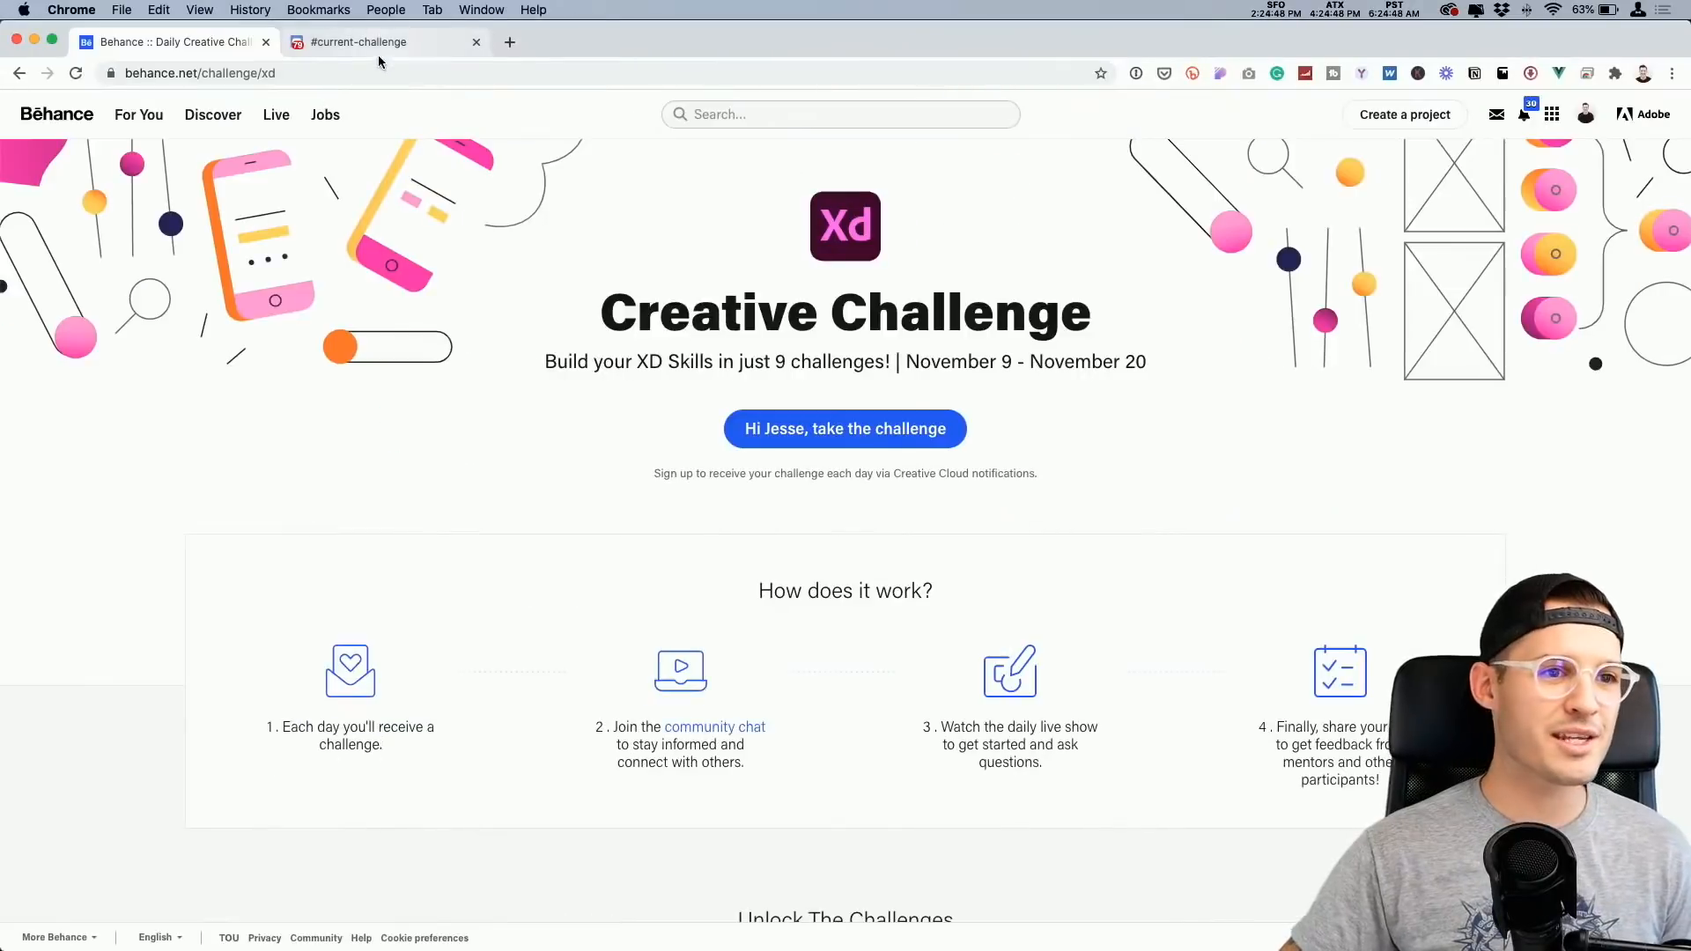
pyautogui.click(378, 44)
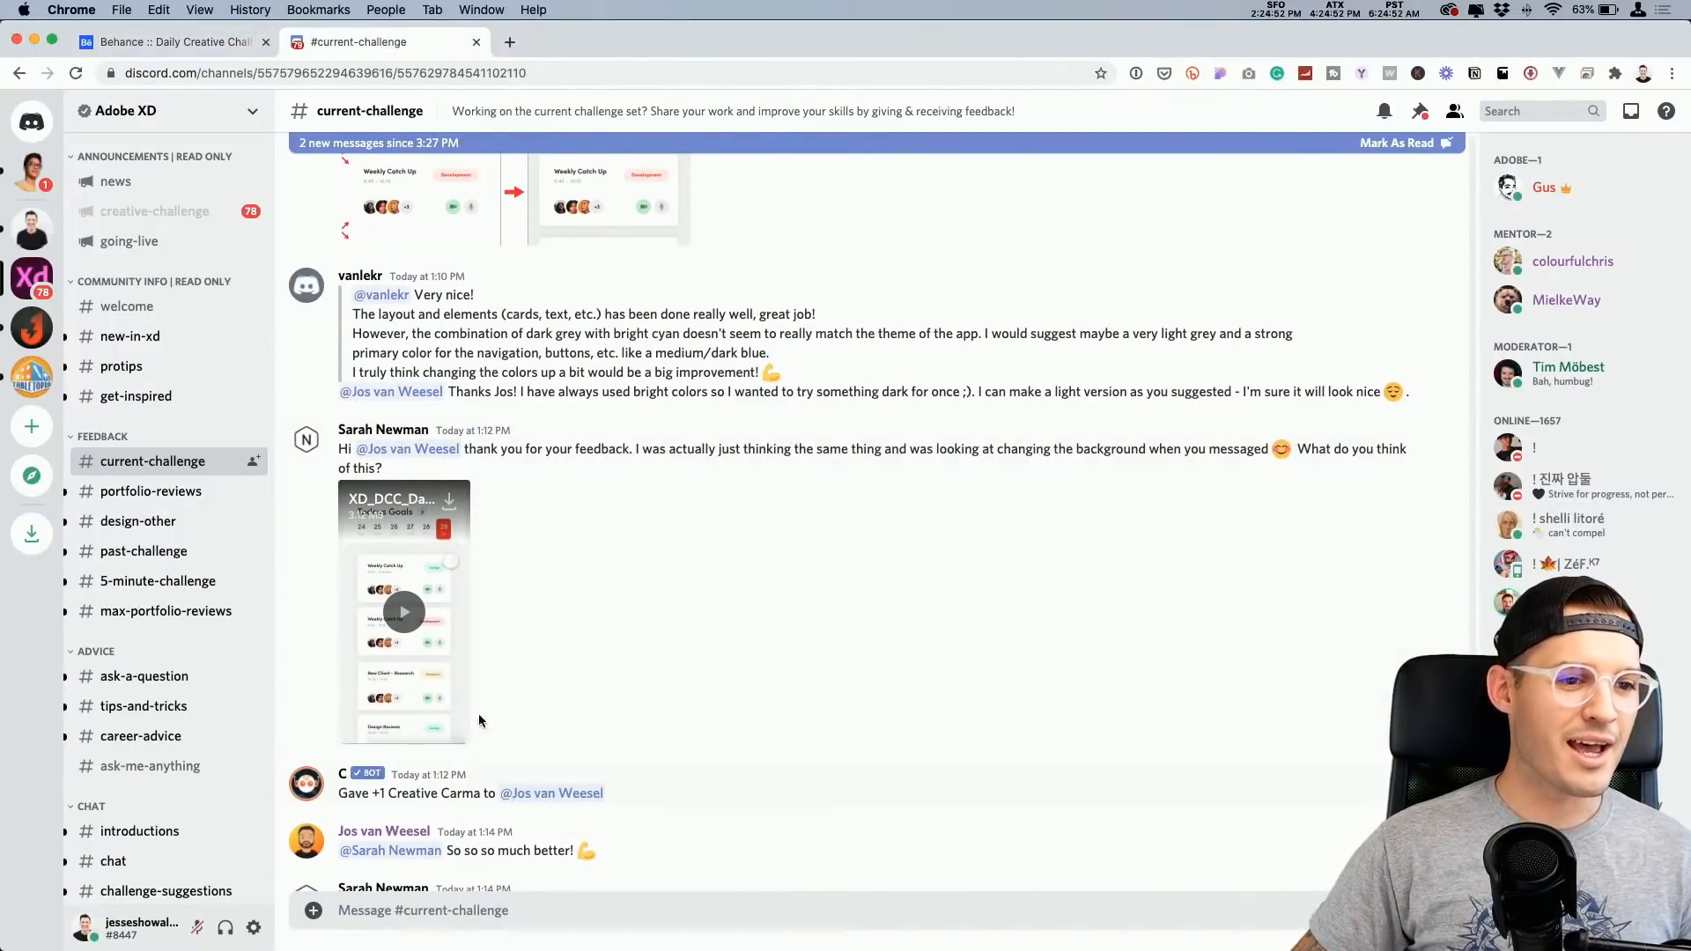
# Step: Play the shared Day 4 Team Meeting Planner video in full screen and rewind it to the start
pyautogui.click(407, 616)
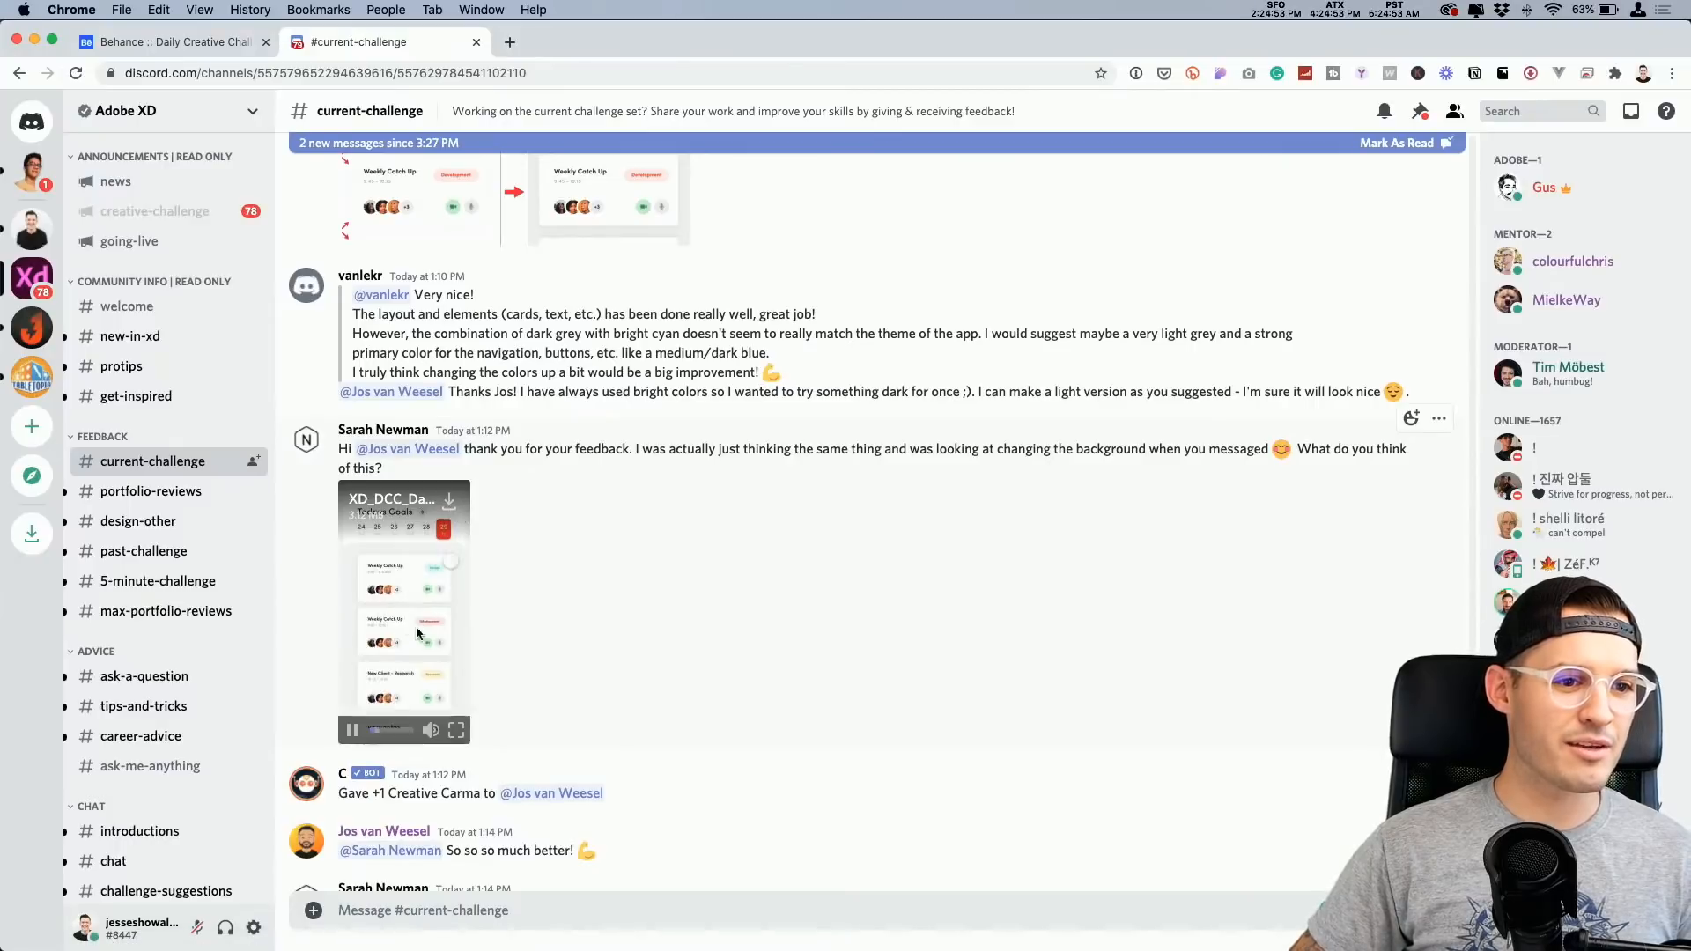
pyautogui.click(457, 731)
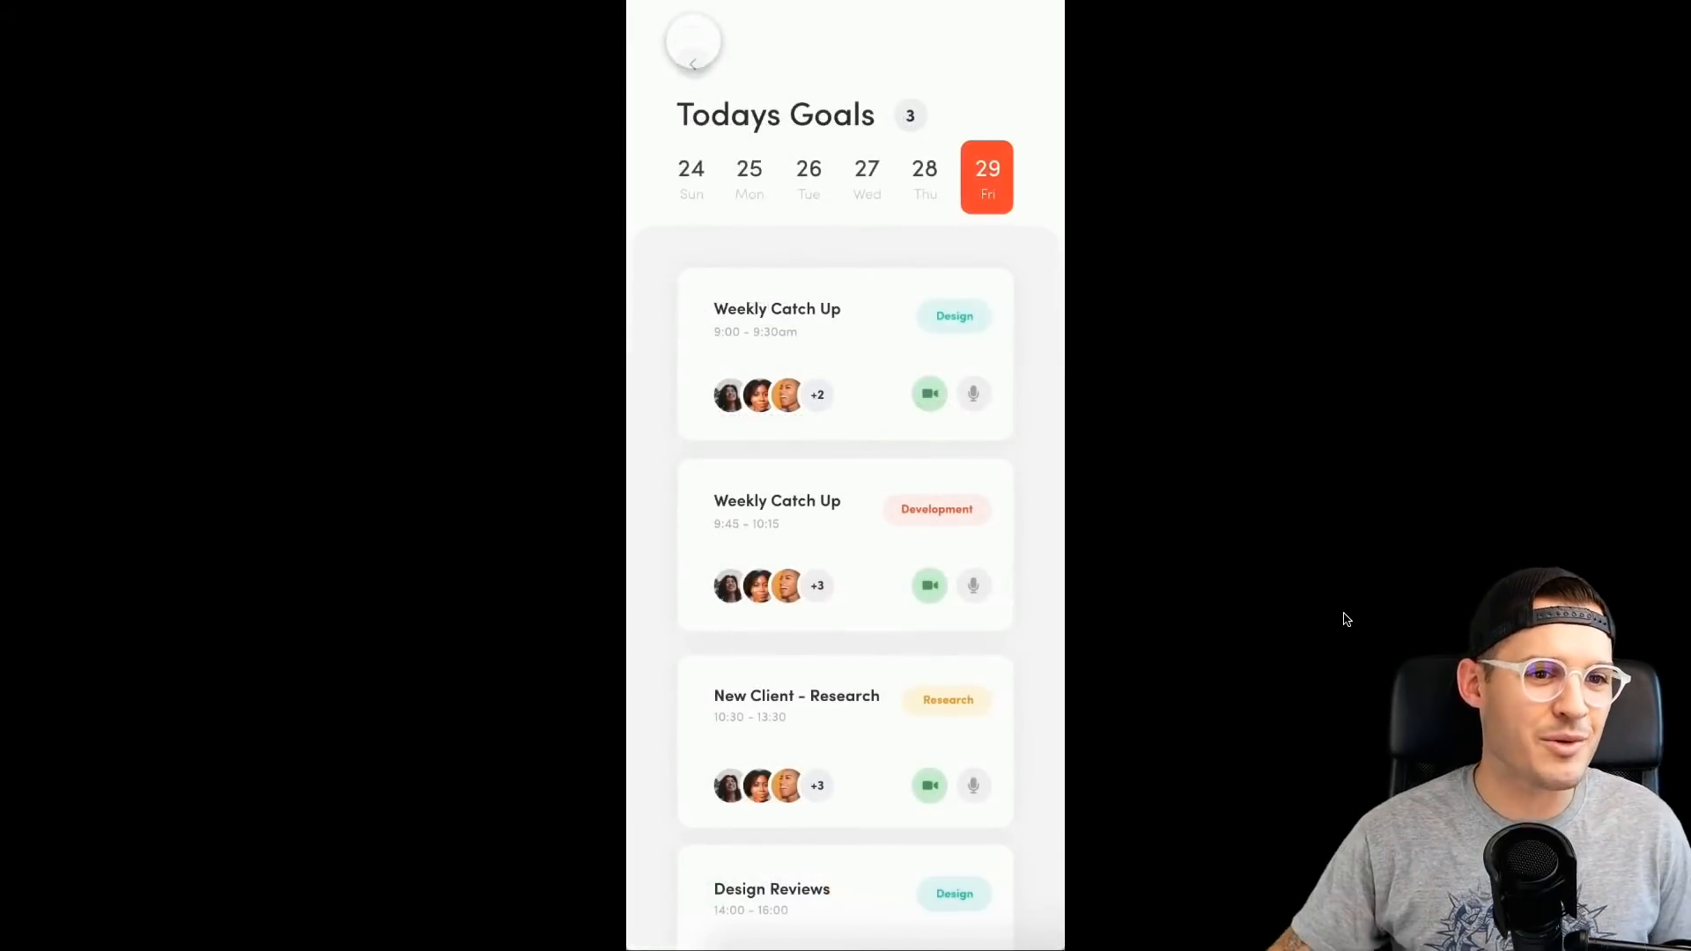
pyautogui.moveTo(342, 937); pyautogui.dragTo(104, 939)
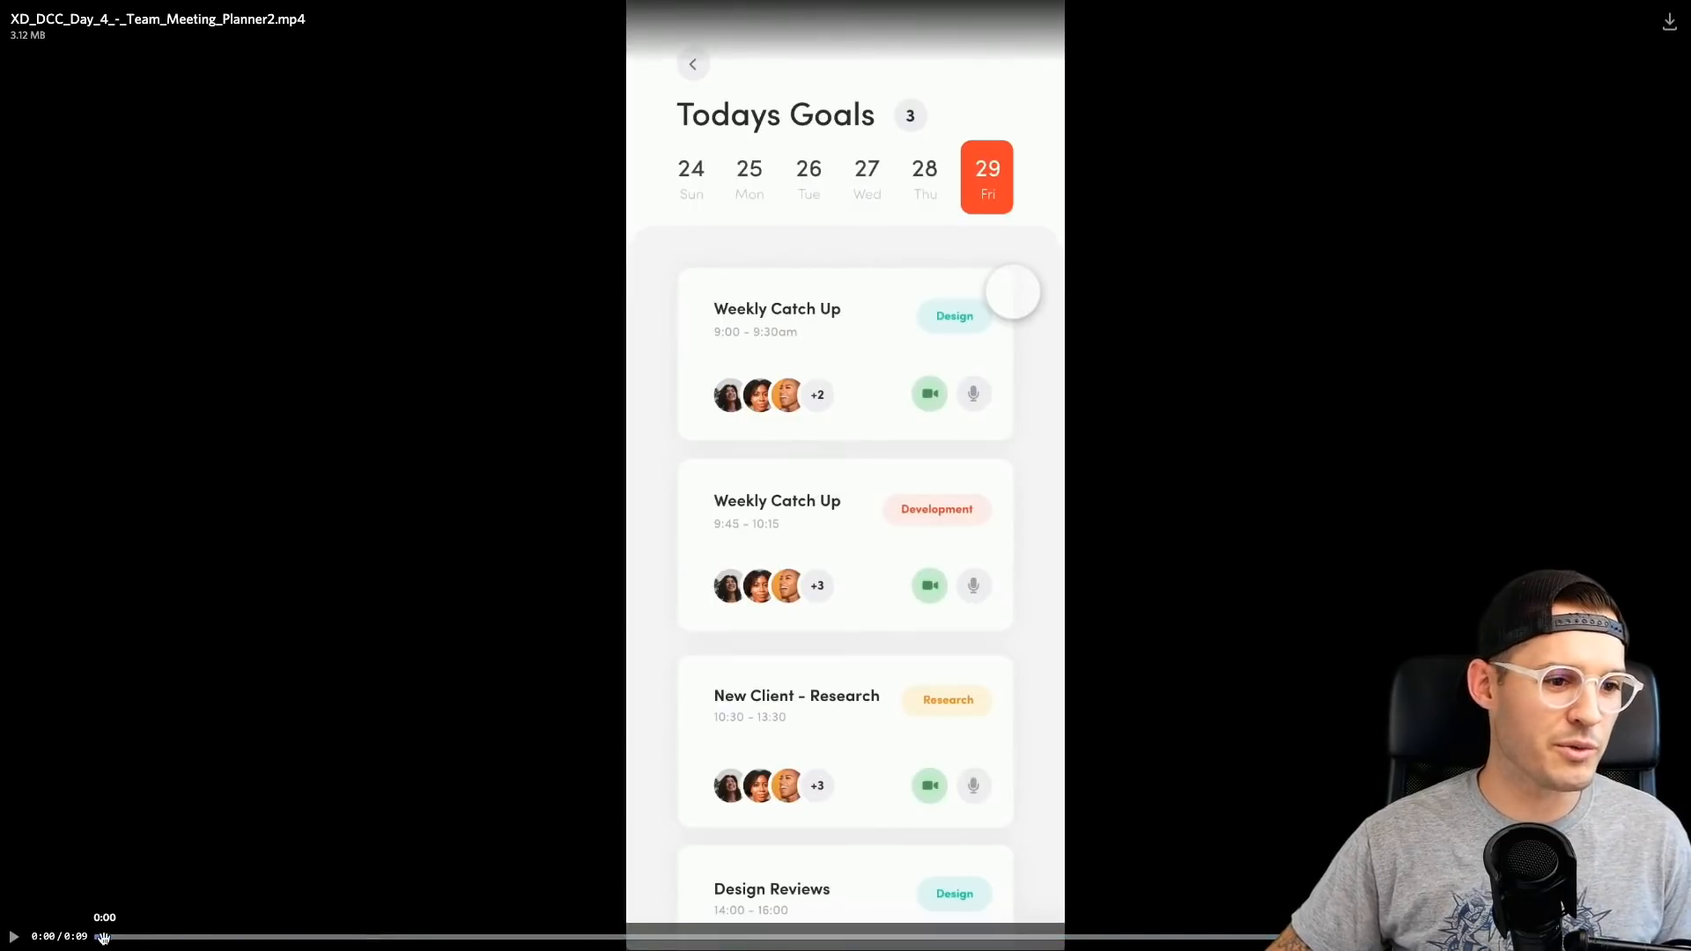